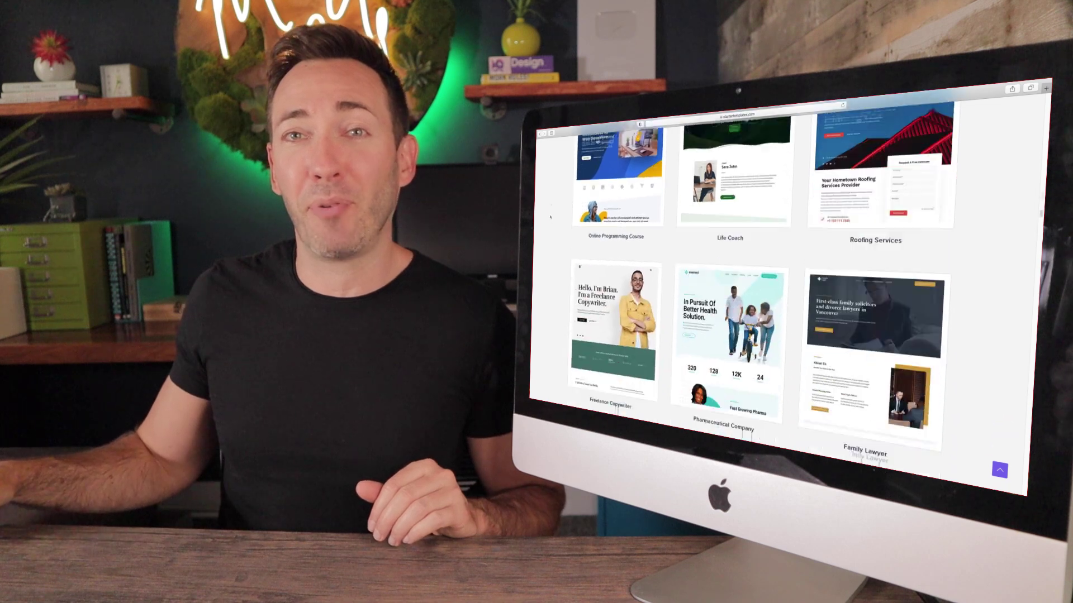
# - Scroll down the template gallery to Sierra Nature and open its full demo site in a new tab
pyautogui.scroll(-10, 550, 213)
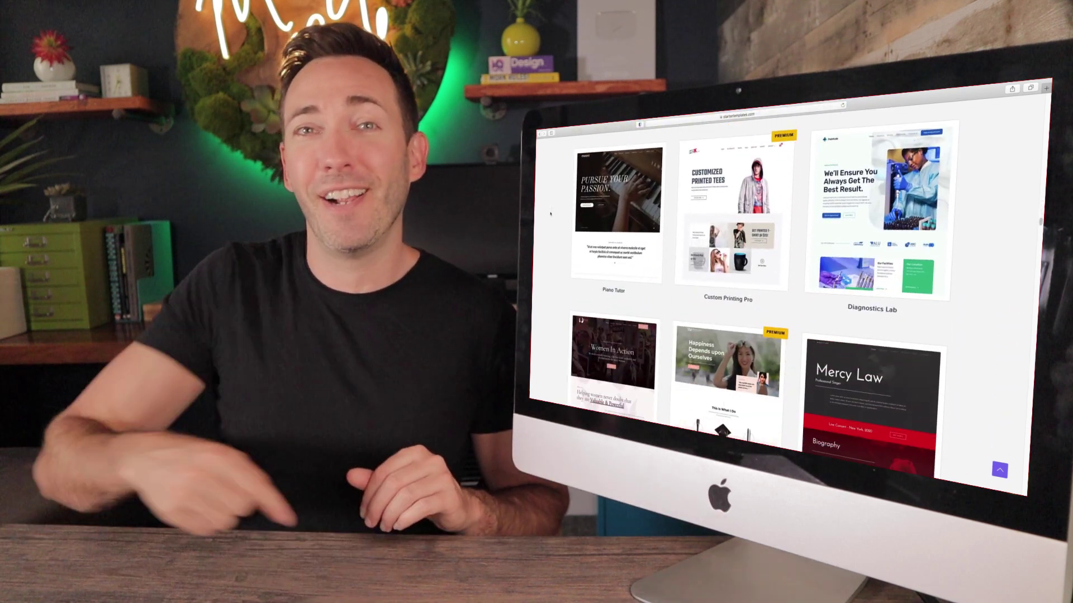
pyautogui.scroll(-10, 550, 213)
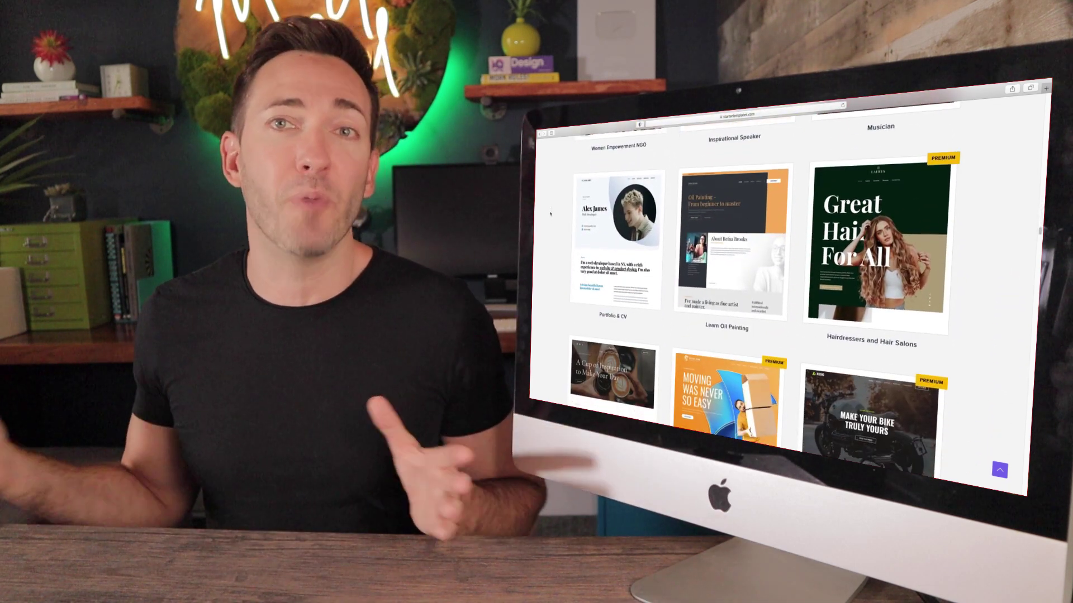
pyautogui.scroll(-10, 550, 213)
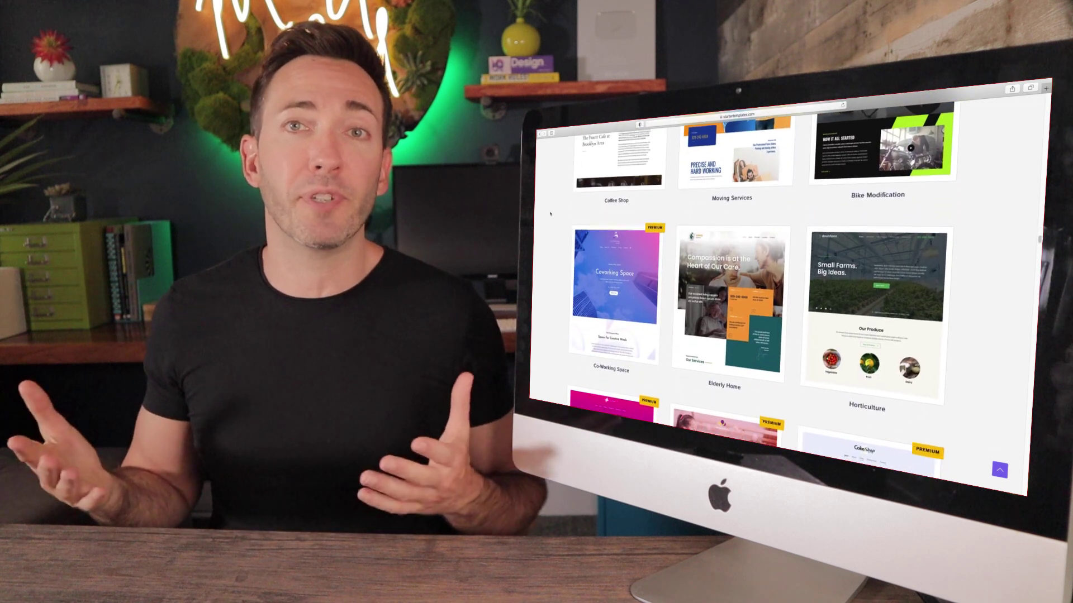
pyautogui.scroll(-1, 551, 213)
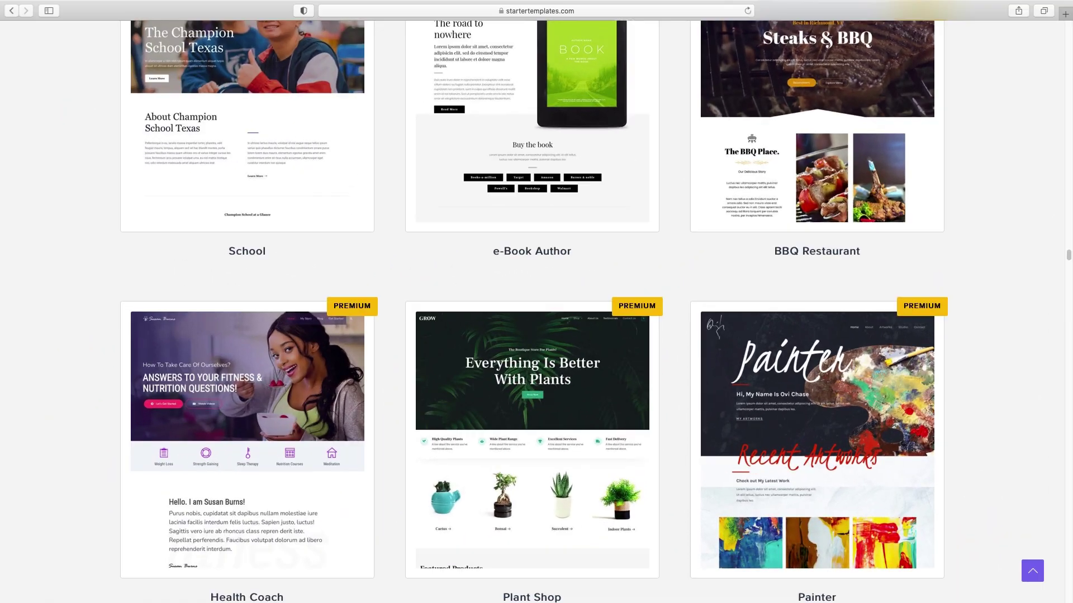
pyautogui.scroll(-20, 536, 313)
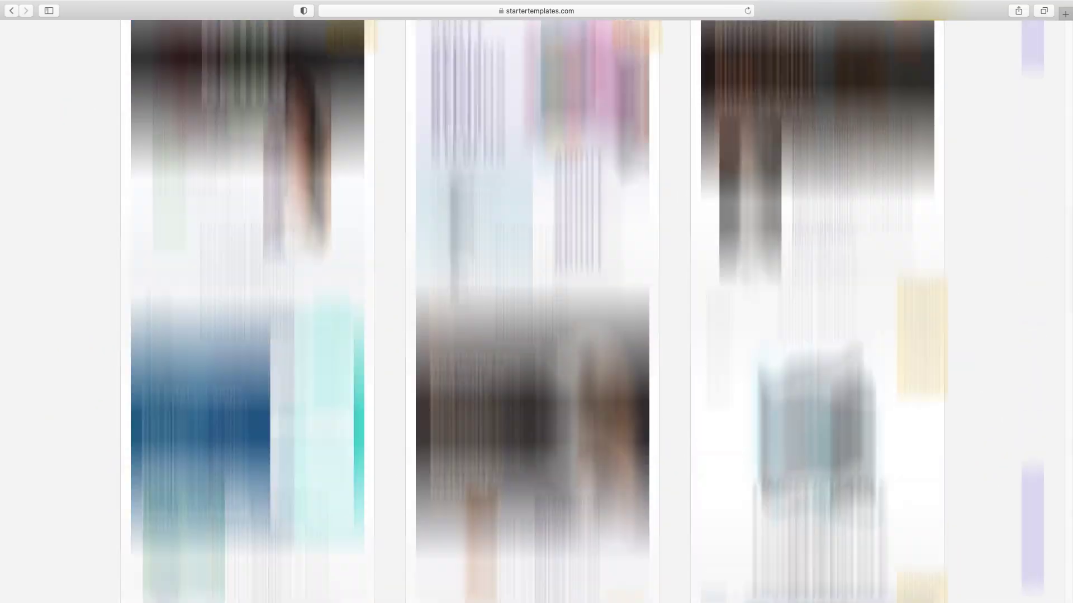
pyautogui.scroll(-20, 560, 227)
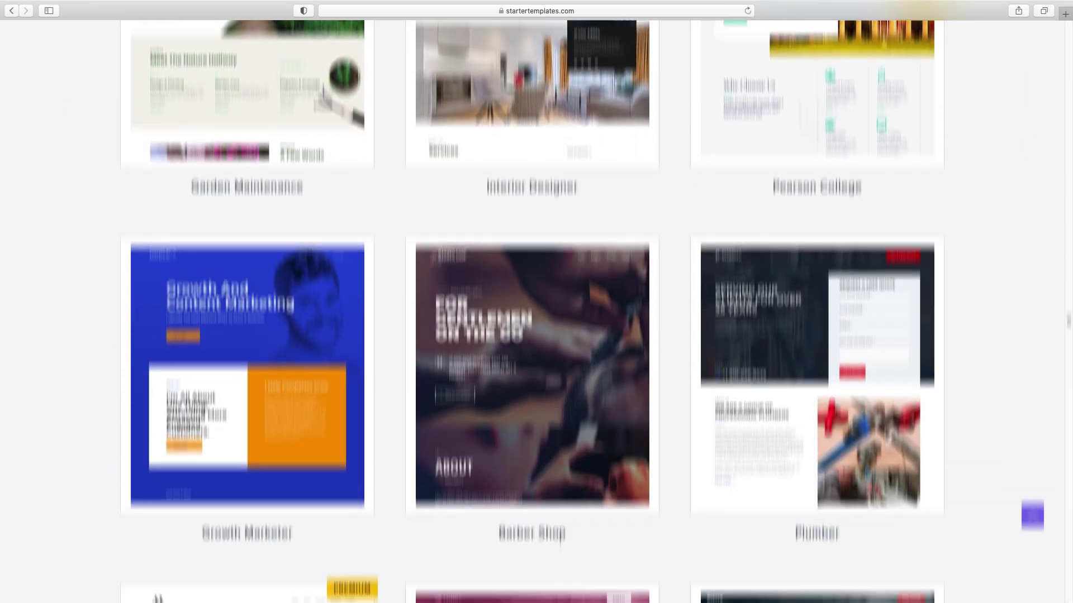
pyautogui.scroll(-3, 561, 226)
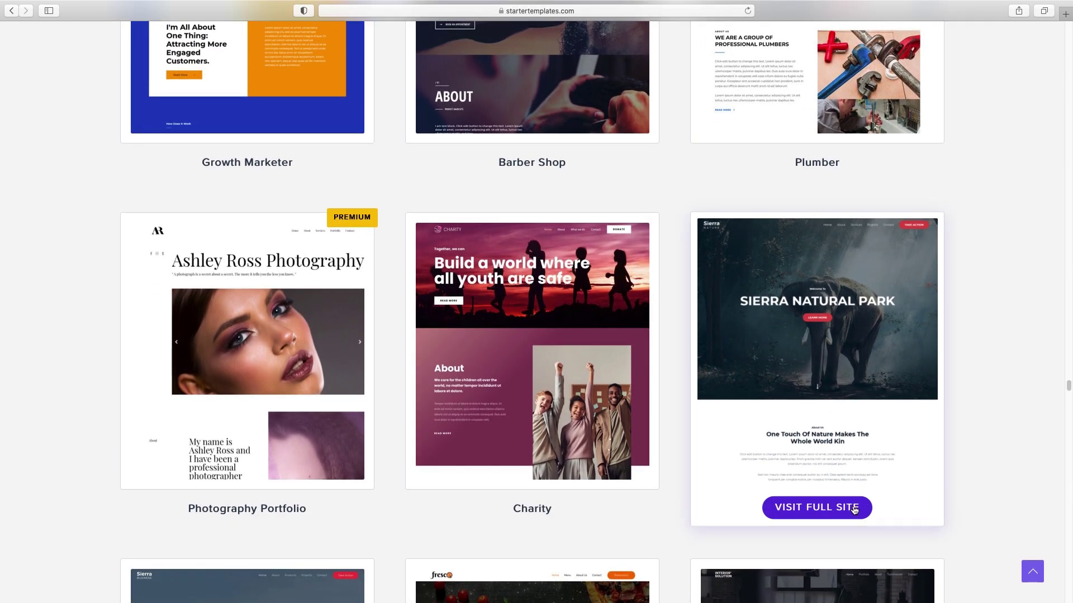
pyautogui.click(854, 509)
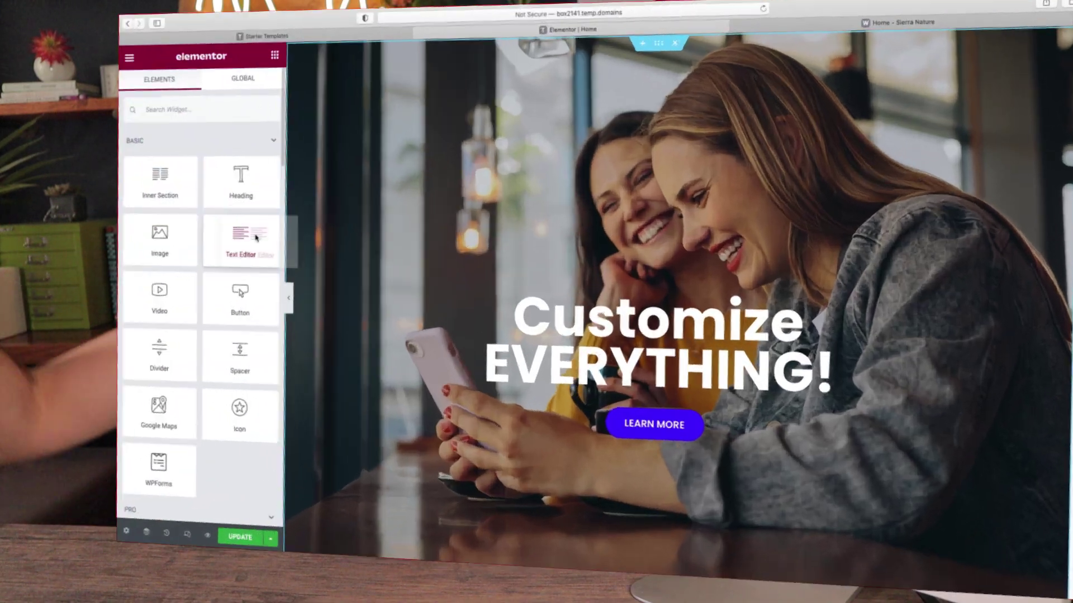
# - Add a Text Editor paragraph under the Customize EVERYTHING! heading and center-align it
pyautogui.moveTo(256, 238); pyautogui.dragTo(660, 403)
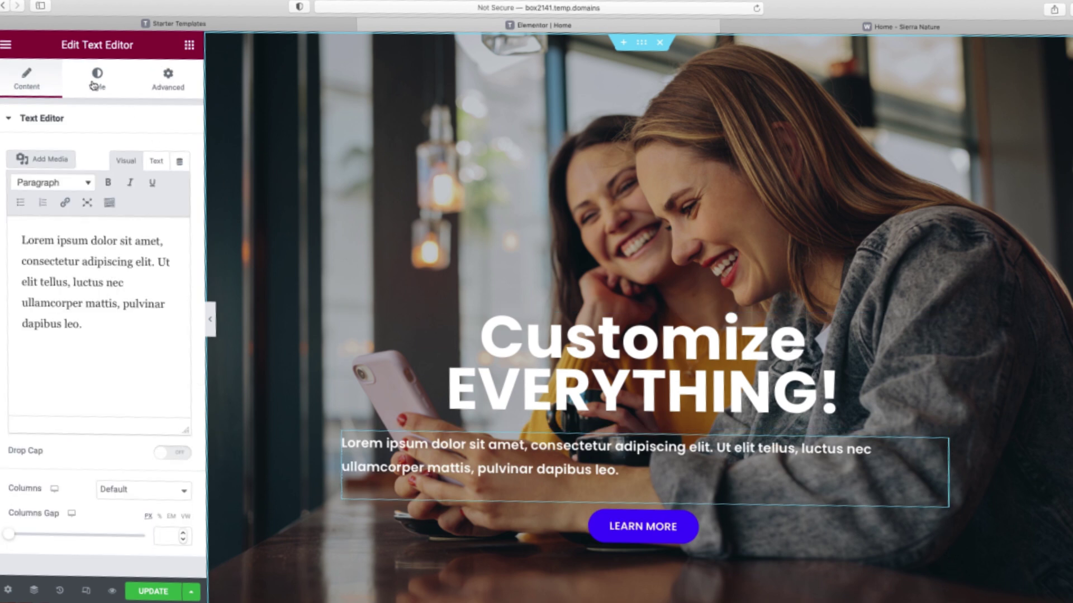
pyautogui.click(95, 83)
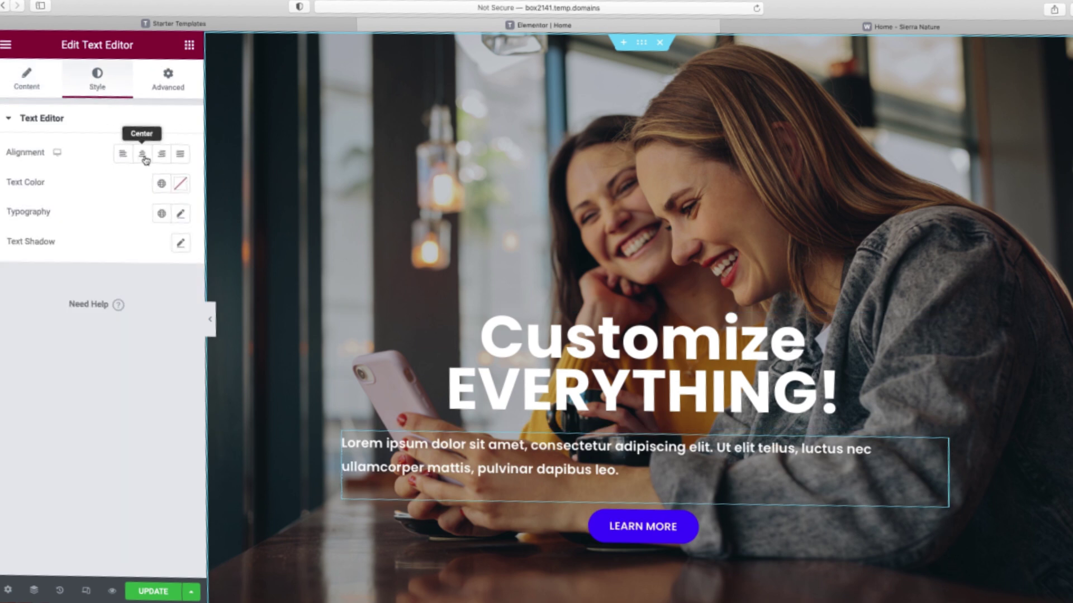
pyautogui.click(143, 155)
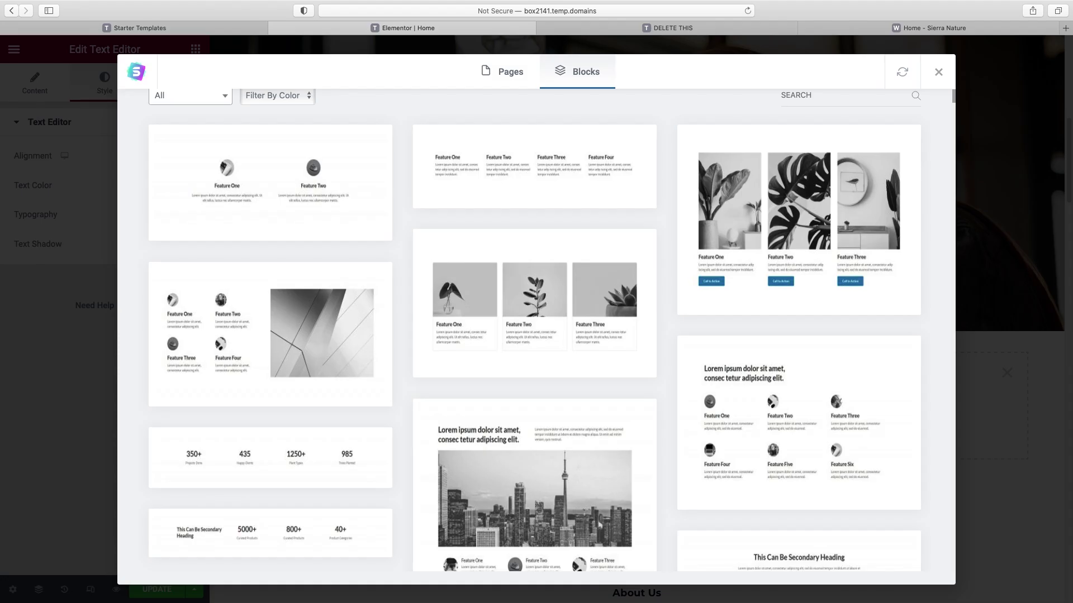
pyautogui.scroll(-8, 535, 329)
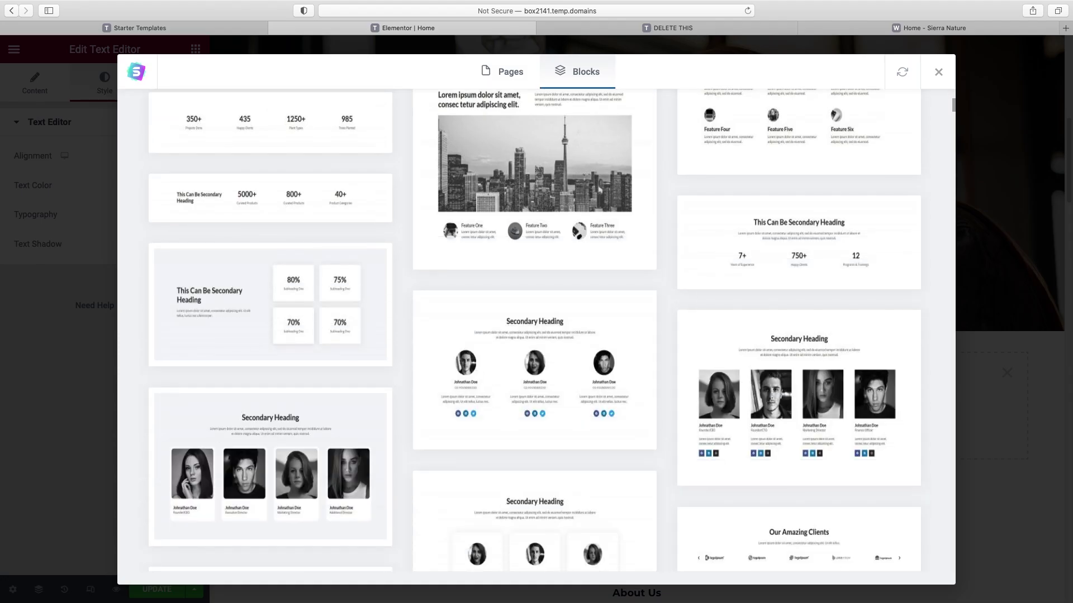
pyautogui.scroll(-15, 916, 137)
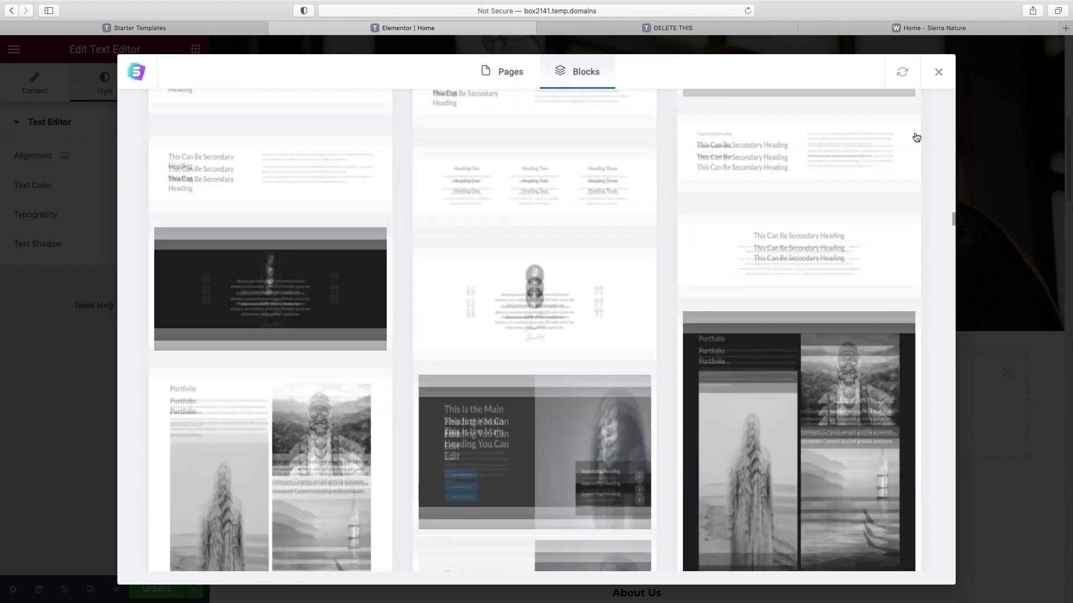
pyautogui.scroll(-20, 916, 137)
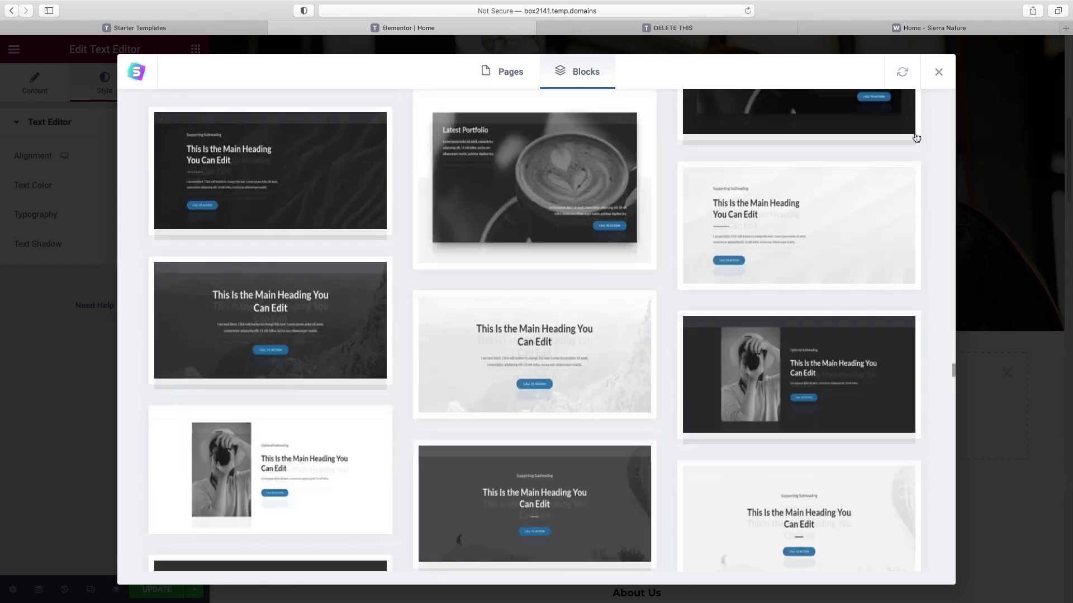
pyautogui.scroll(-20, 916, 138)
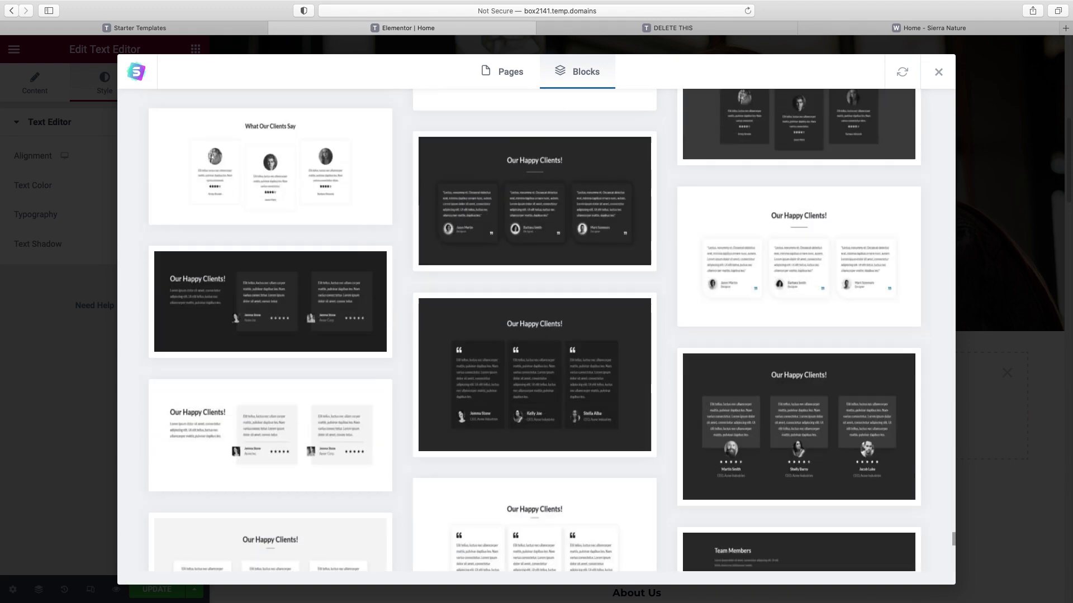
pyautogui.scroll(-2, 534, 330)
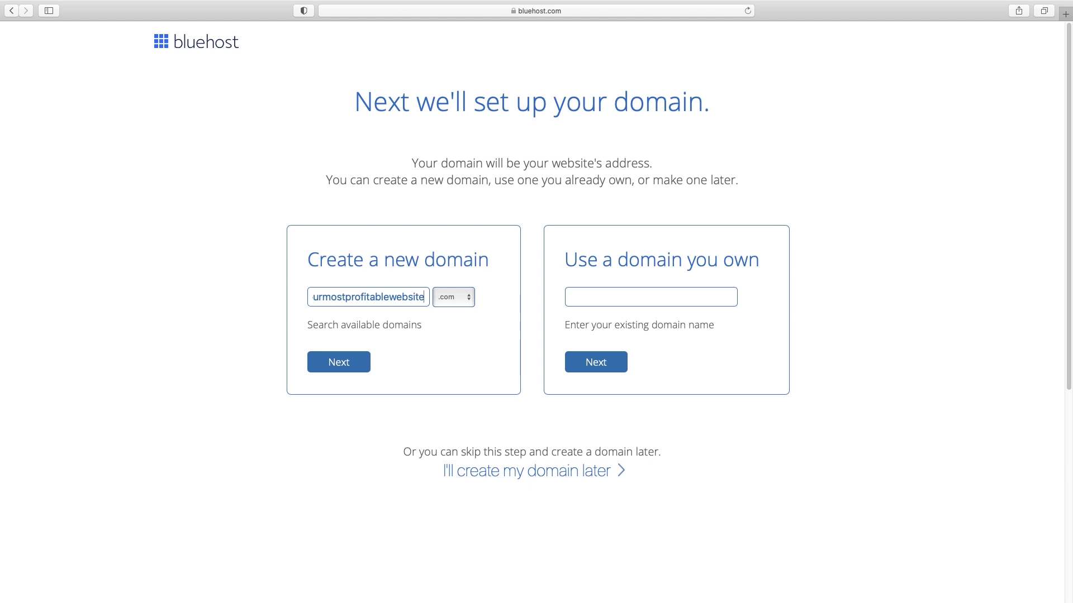
# - Confirm yourmostprofitablewebsite.com is available and keep the Basic 36 Month plan at $106.20
pyautogui.click(343, 366)
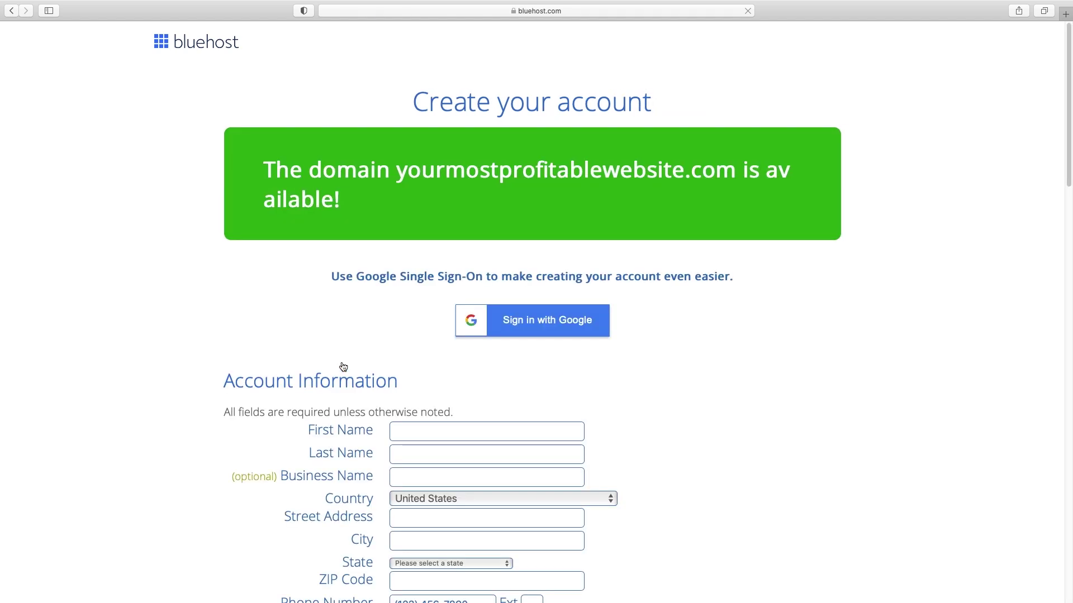
pyautogui.scroll(-3, 343, 366)
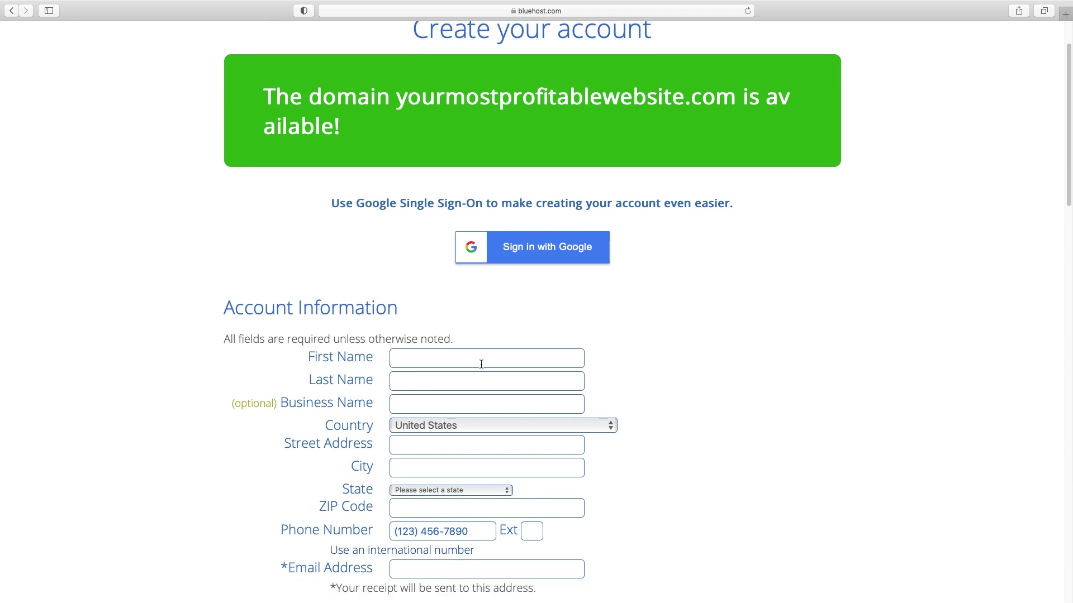
pyautogui.scroll(-5, 482, 366)
pyautogui.scroll(-2, 482, 368)
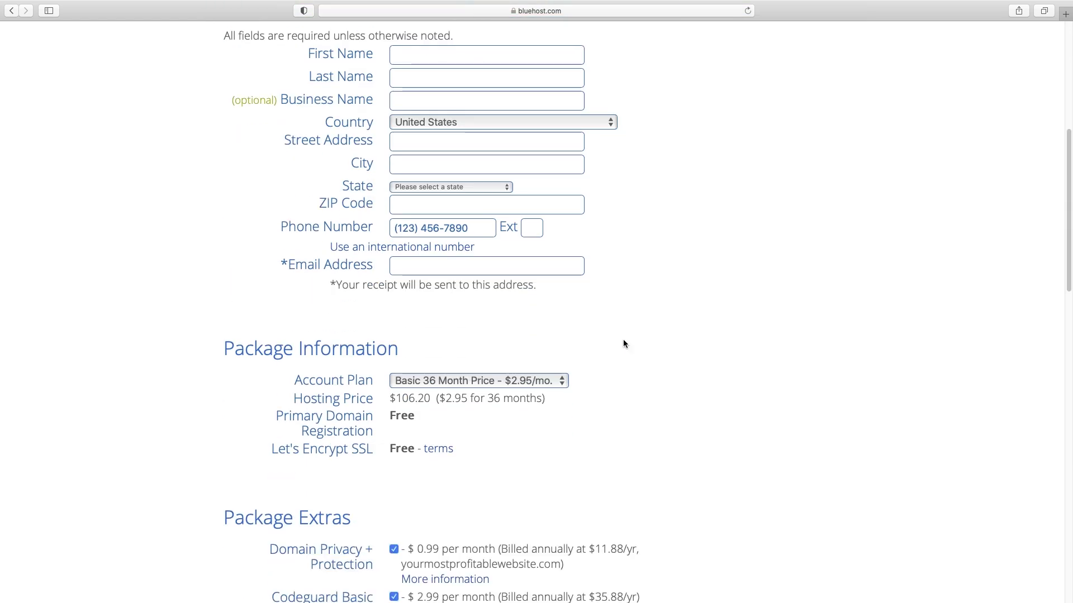
pyautogui.scroll(-2, 592, 380)
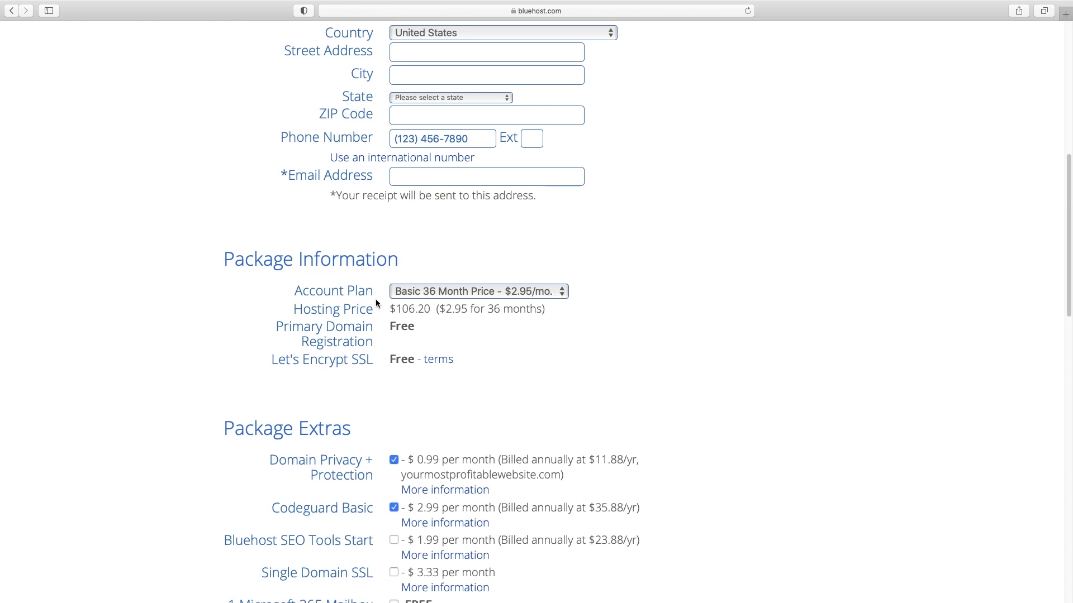
pyautogui.click(563, 298)
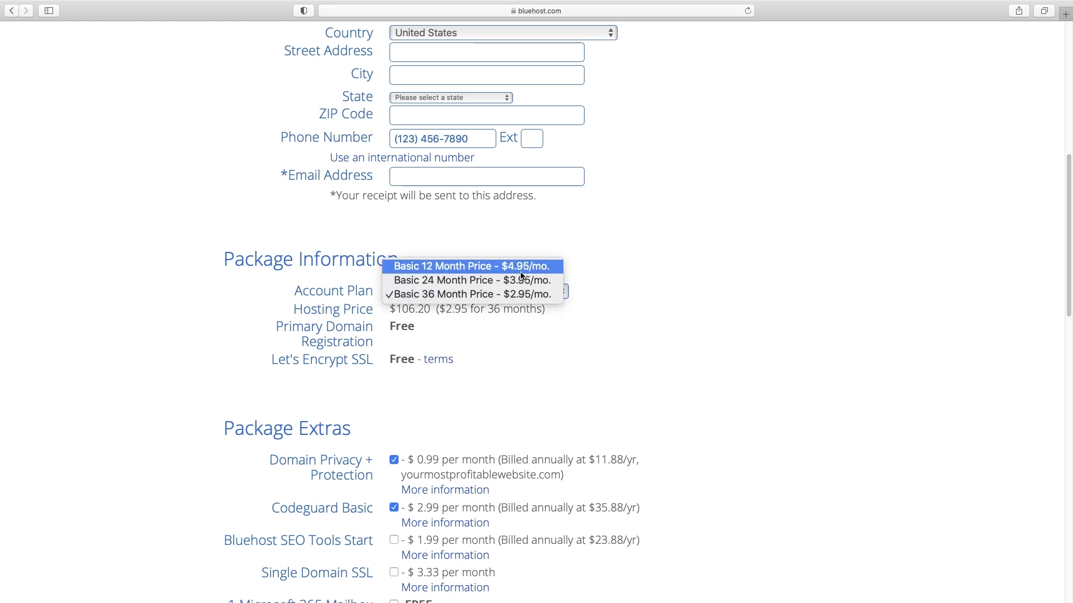
pyautogui.click(659, 306)
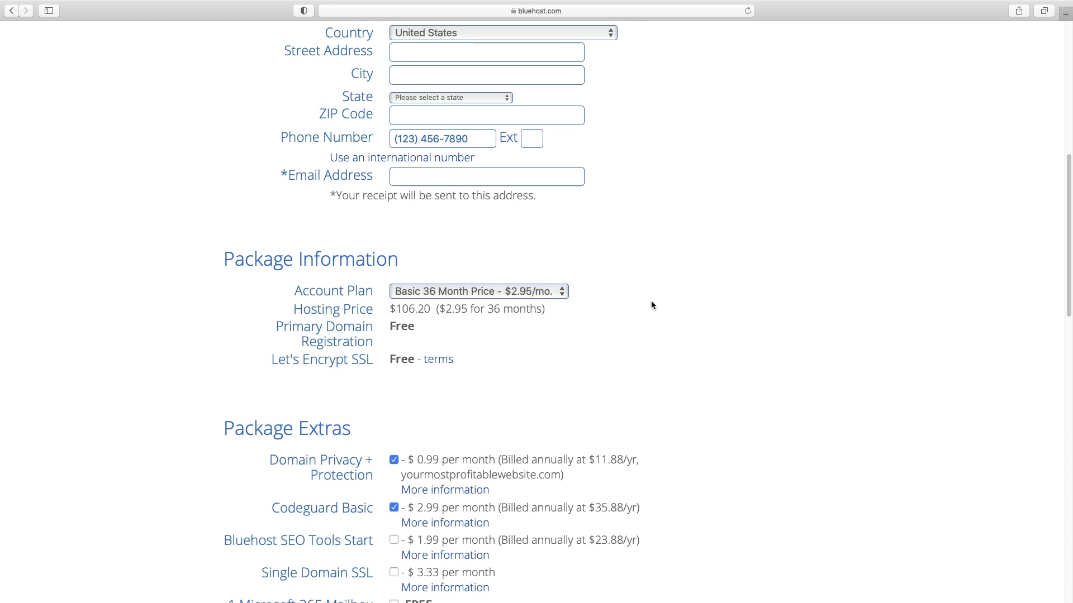
pyautogui.scroll(-5, 652, 306)
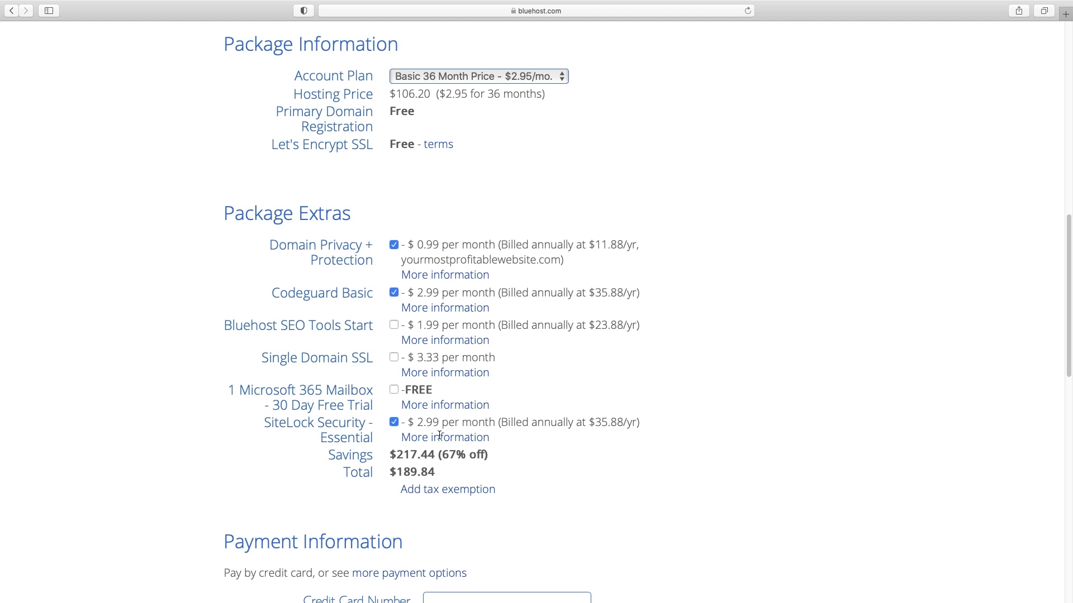
# - Untick the SiteLock Security, Codeguard Basic and Domain Privacy extras, keeping the total at $106.20
pyautogui.click(394, 422)
pyautogui.click(394, 293)
pyautogui.click(394, 245)
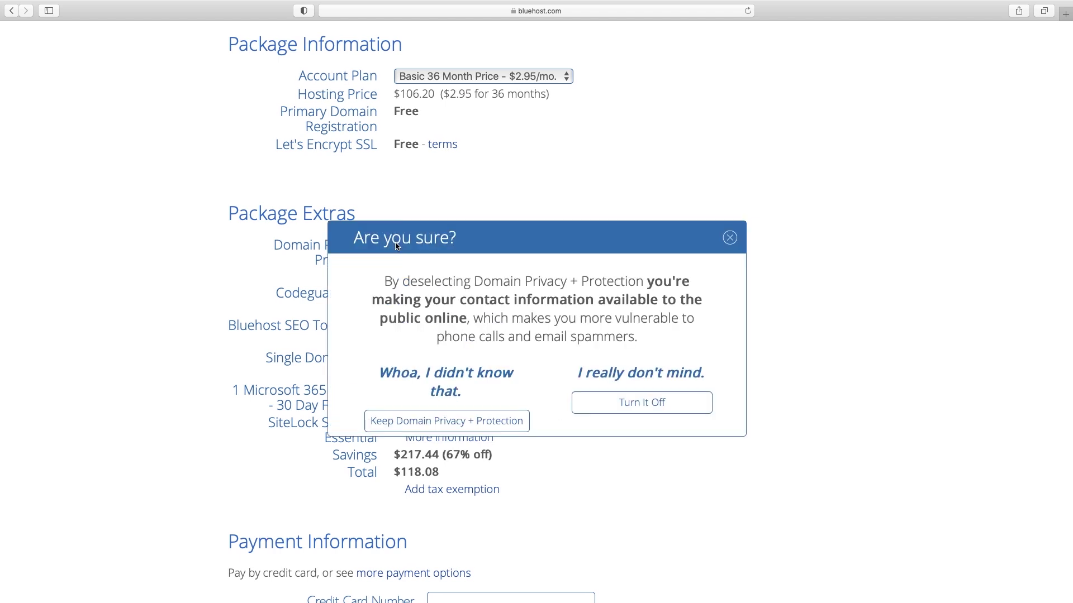
pyautogui.click(648, 403)
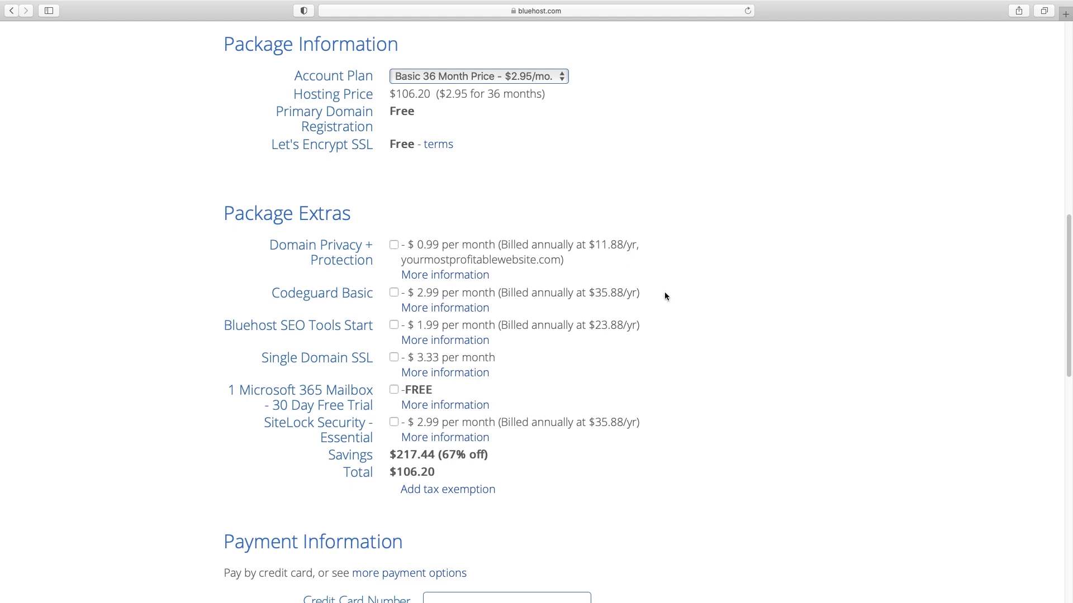
pyautogui.scroll(-10, 665, 297)
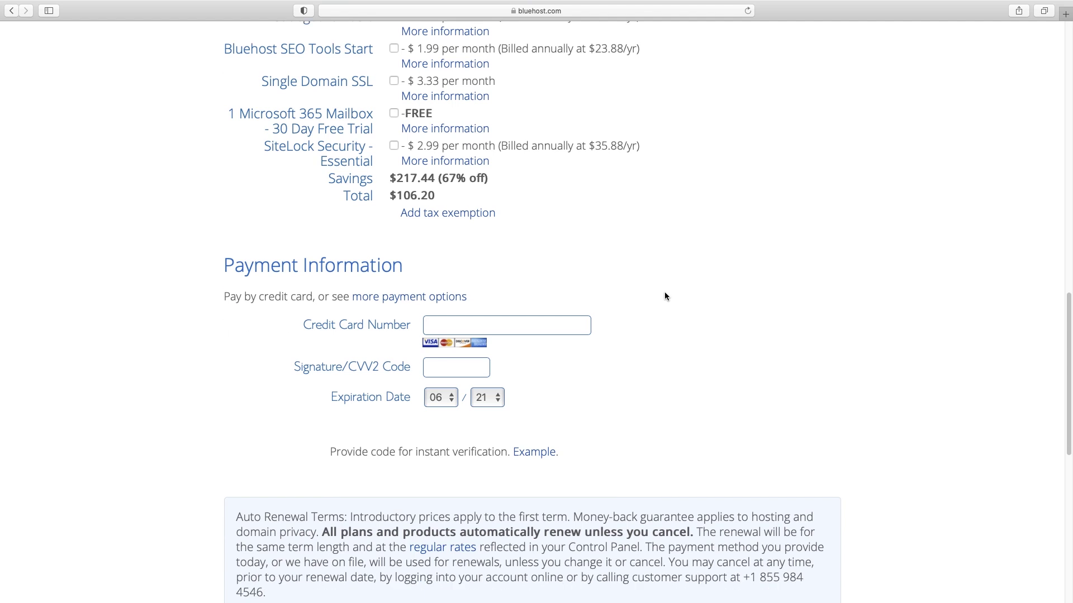
pyautogui.scroll(-6, 664, 296)
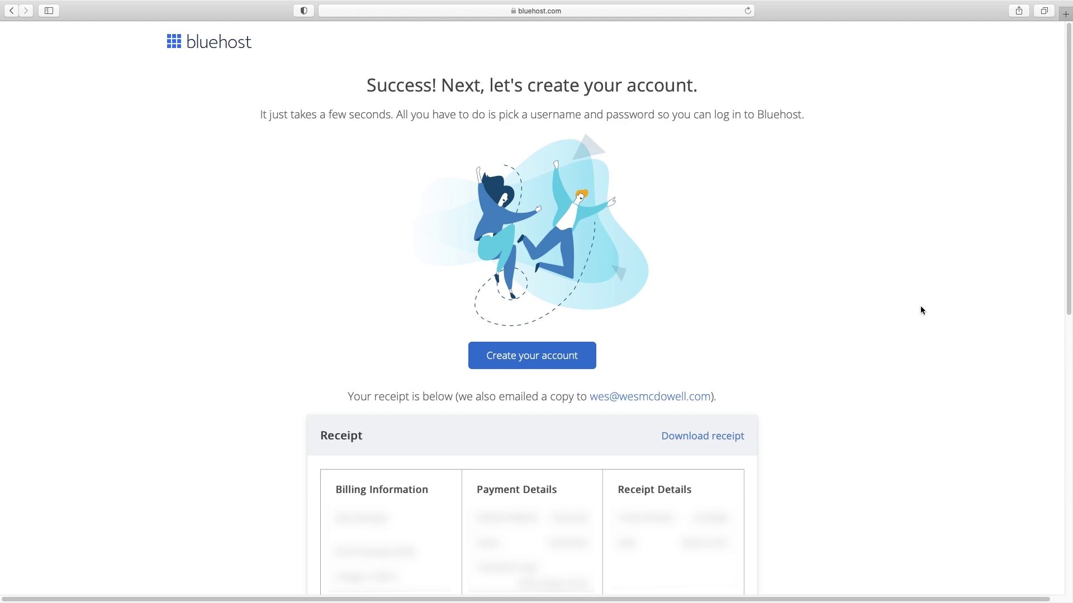
# - Generate and accept a suggested strong password for the new account login
pyautogui.click(535, 358)
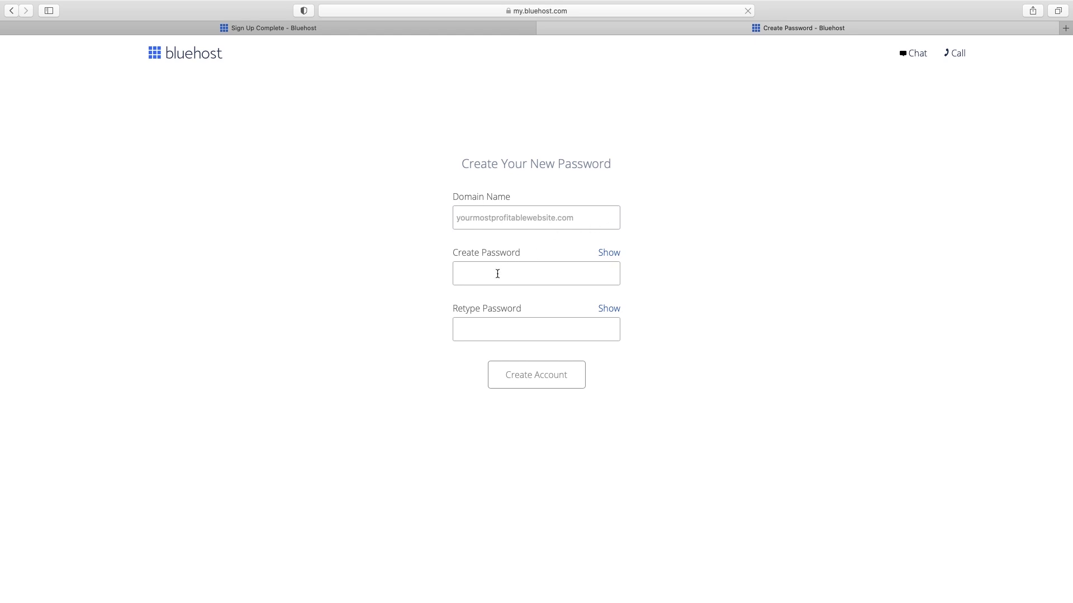
pyautogui.click(497, 274)
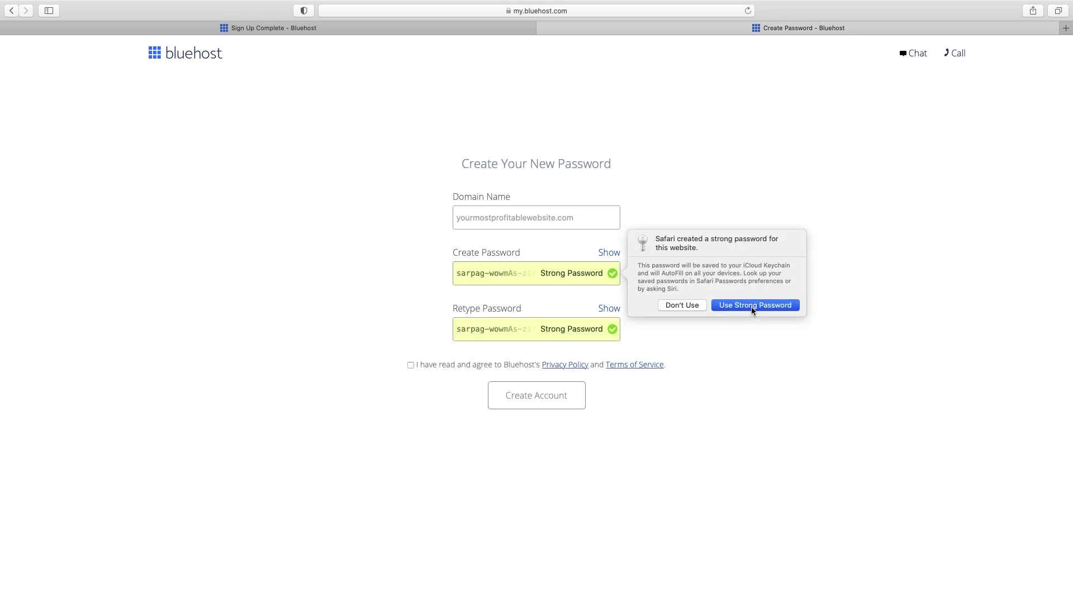
pyautogui.click(752, 306)
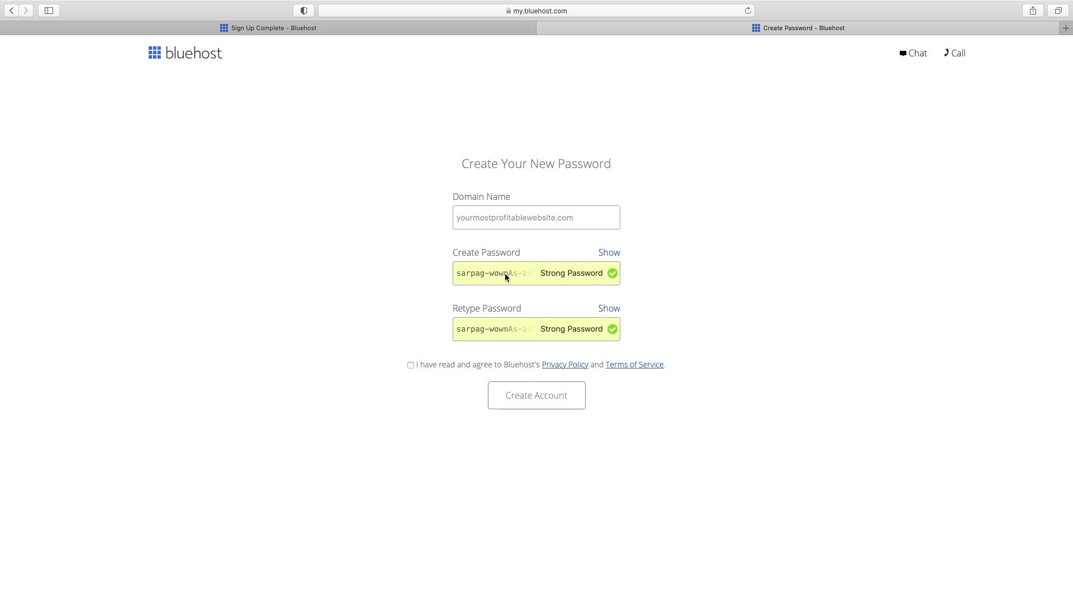
pyautogui.click(609, 253)
pyautogui.click(535, 273)
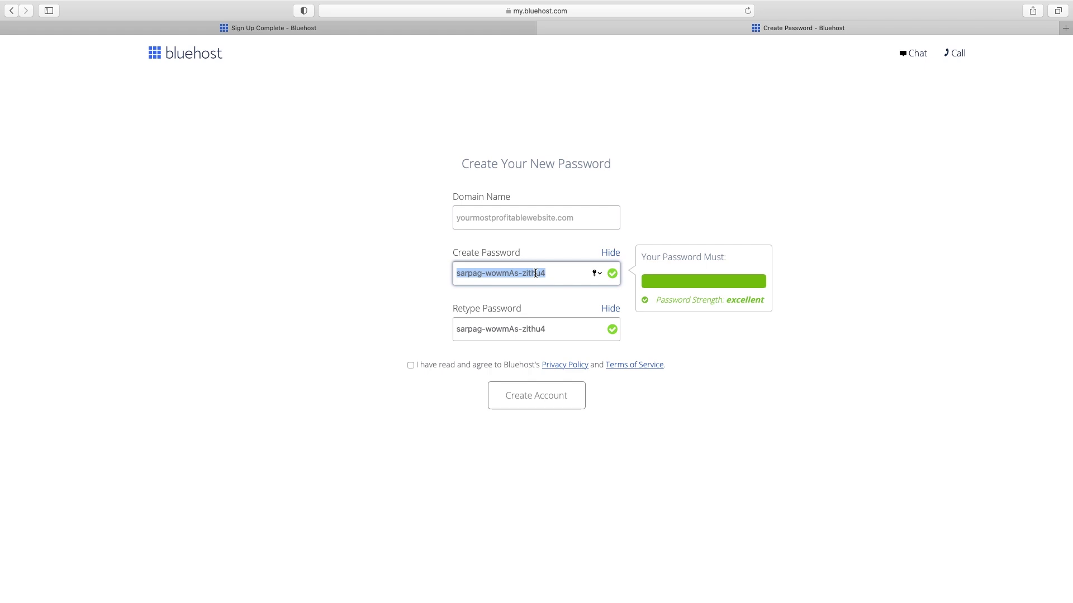
pyautogui.click(766, 407)
# - Agree to the terms, create the account, and paste the password on the login page
pyautogui.click(410, 366)
pyautogui.click(544, 392)
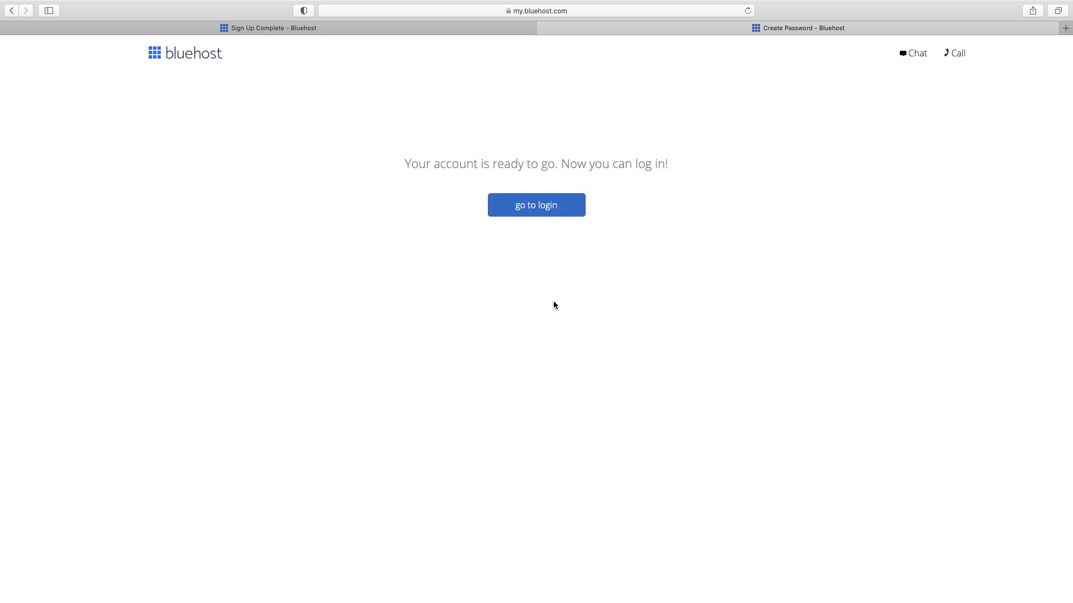
pyautogui.click(542, 214)
pyautogui.press('super+v')
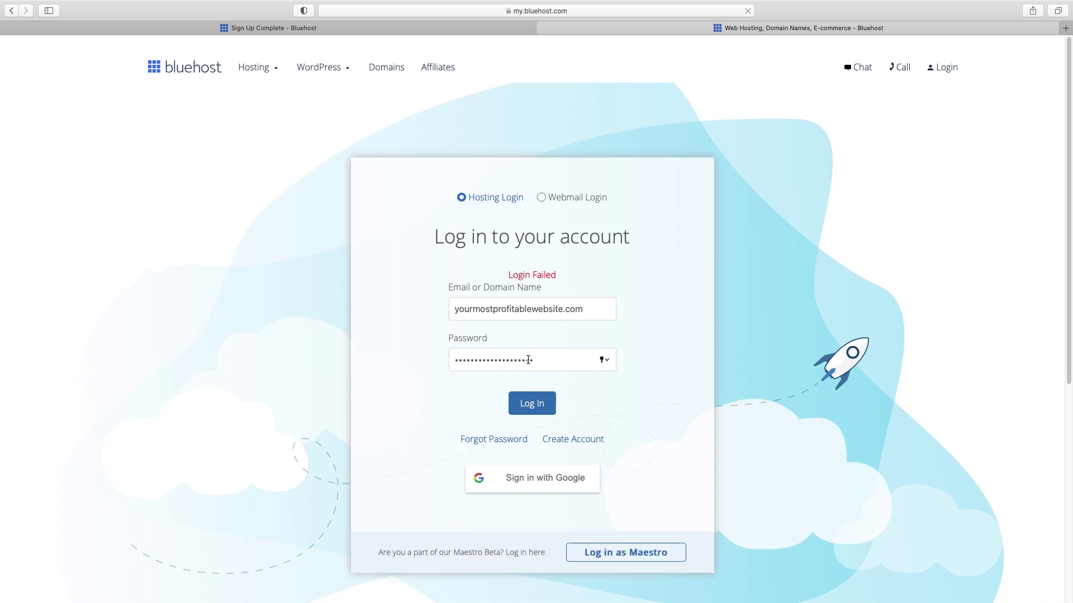
# - Log in, save the password, and skip the three onboarding questions
pyautogui.click(535, 408)
pyautogui.click(602, 104)
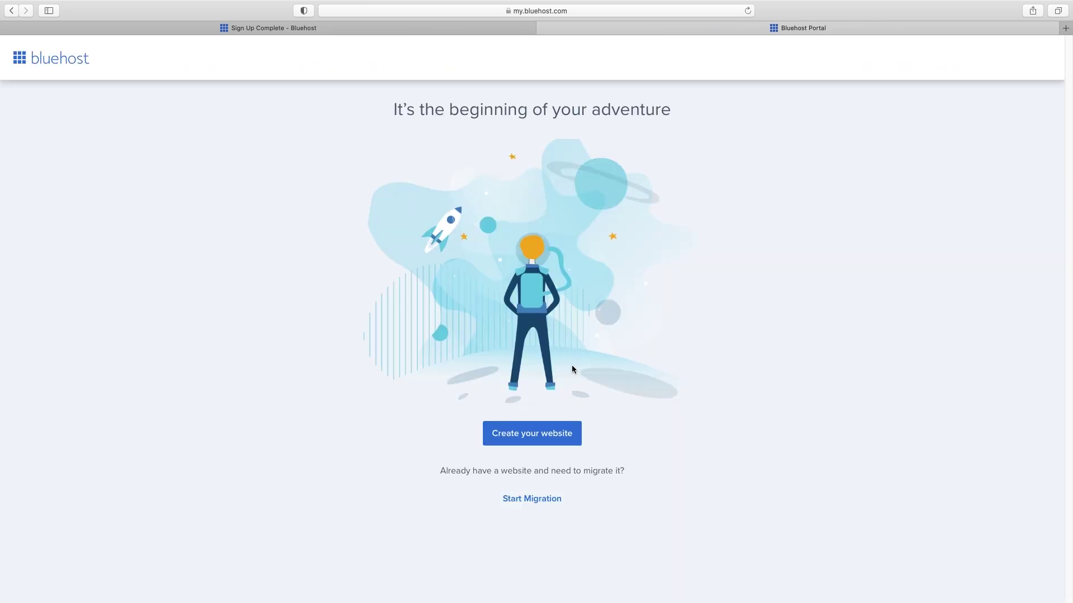
pyautogui.click(532, 436)
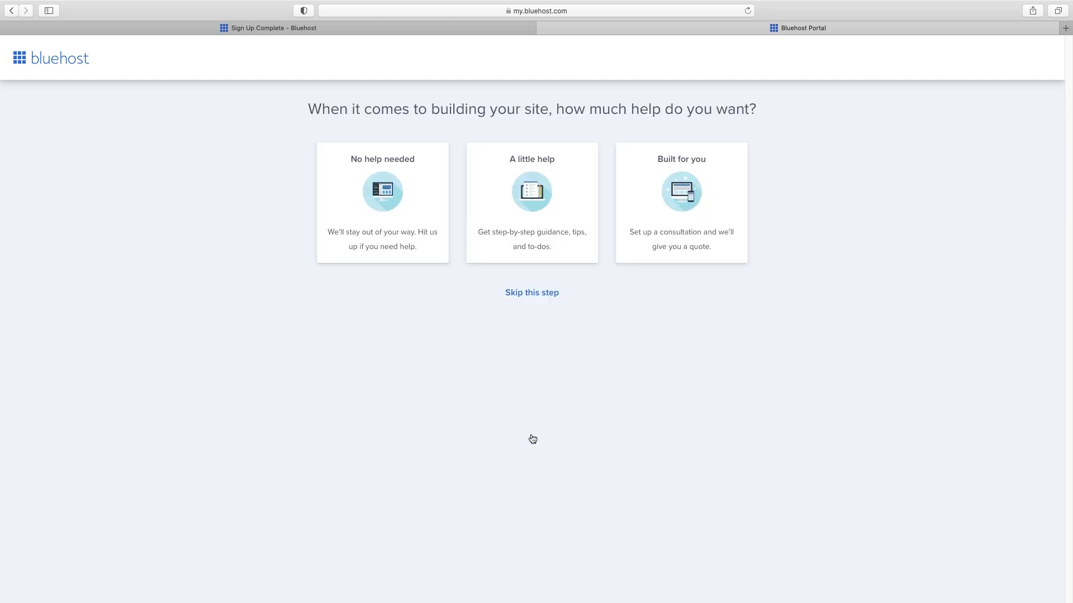
pyautogui.click(529, 295)
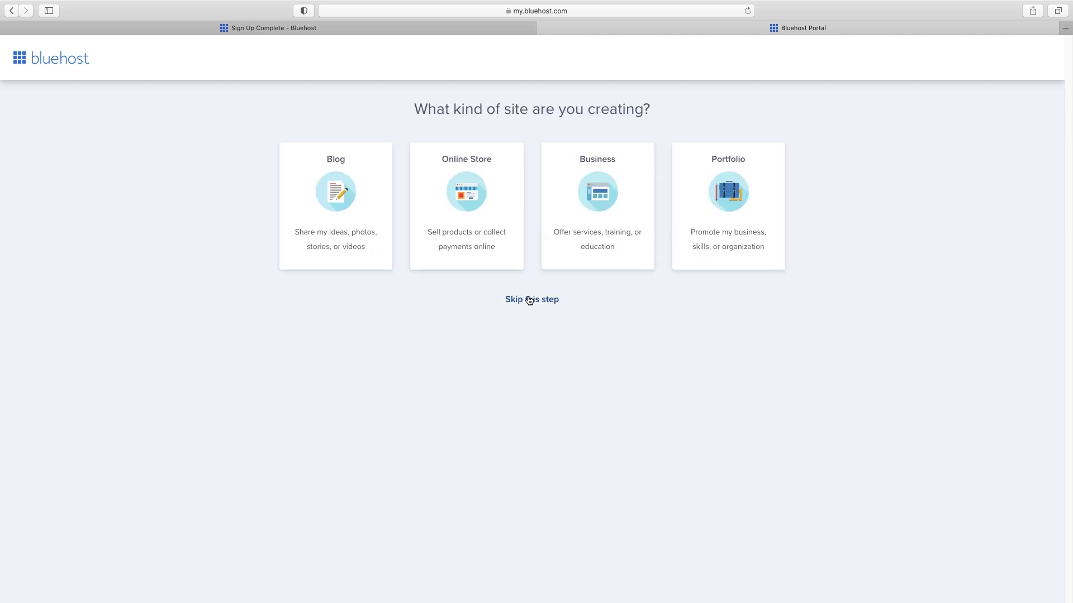
pyautogui.click(528, 300)
pyautogui.click(529, 428)
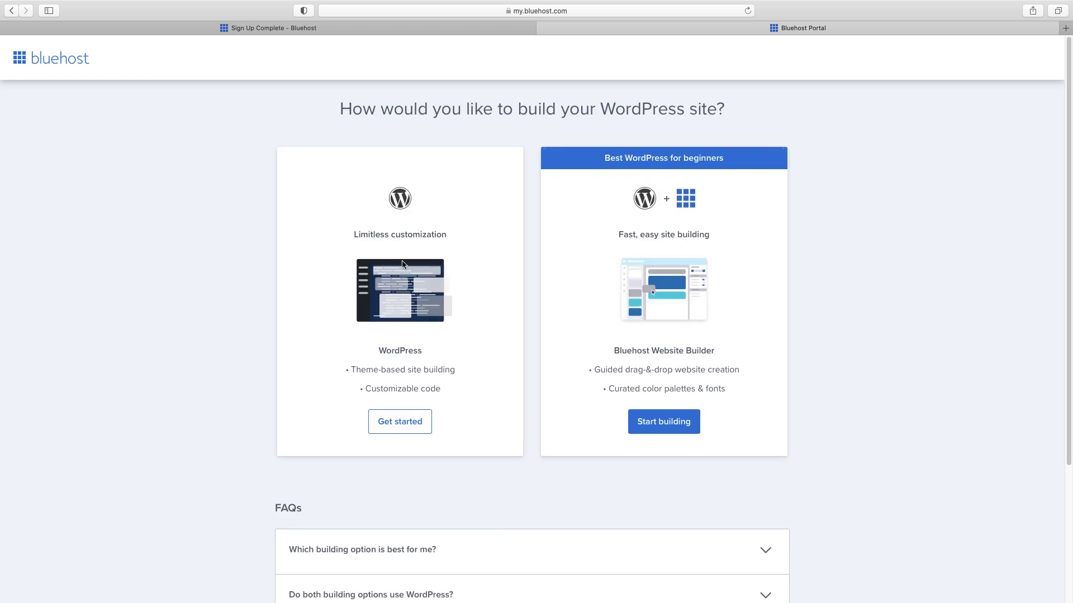
# - Choose standard WordPress with Consulting & Coaching as the site type
pyautogui.click(401, 421)
pyautogui.click(599, 237)
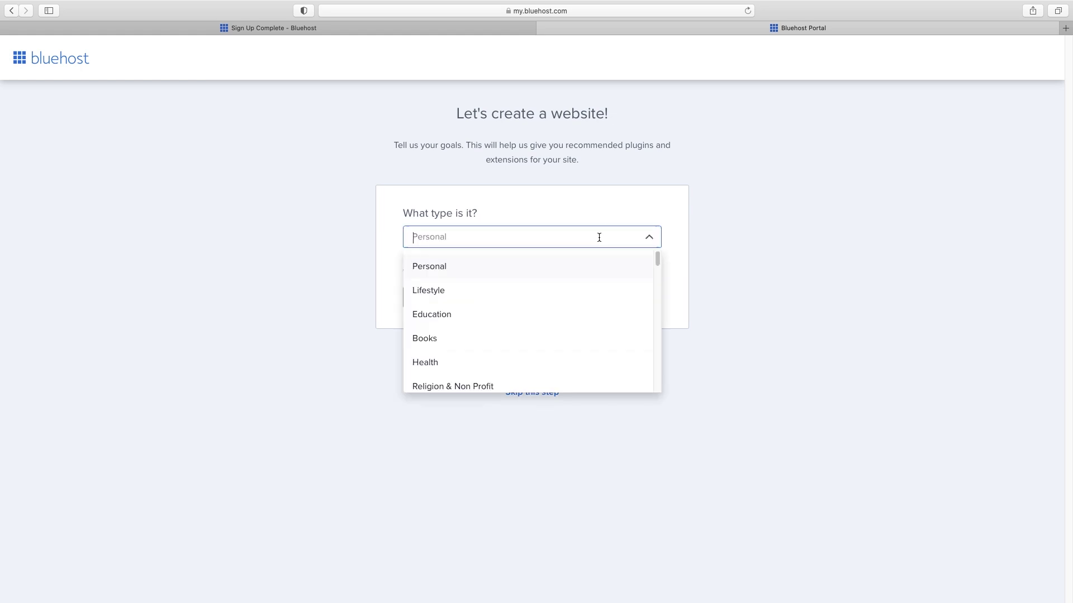
pyautogui.scroll(-5, 529, 357)
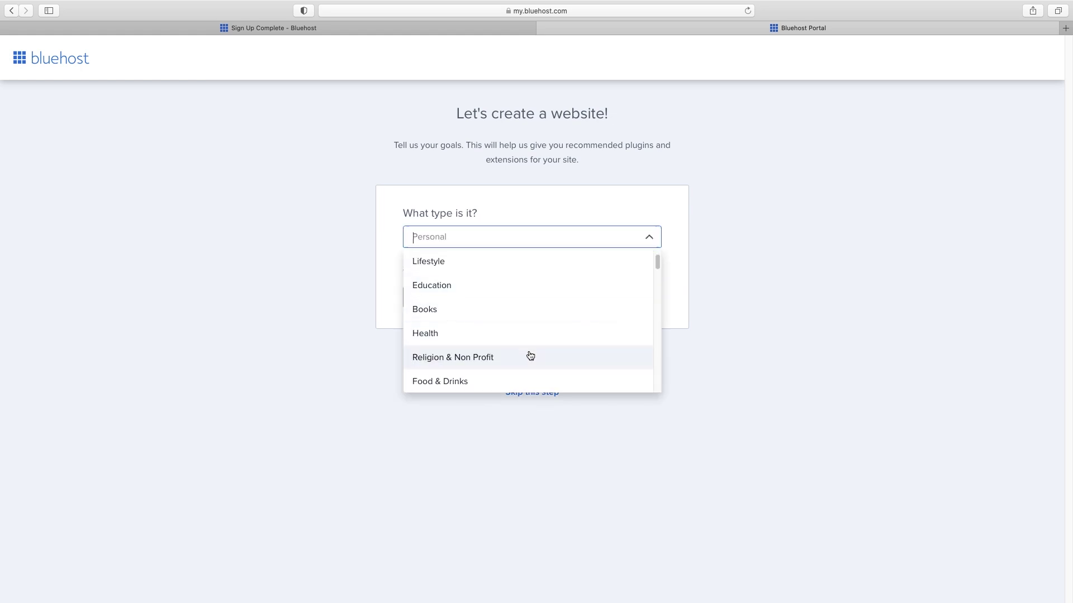
pyautogui.click(534, 313)
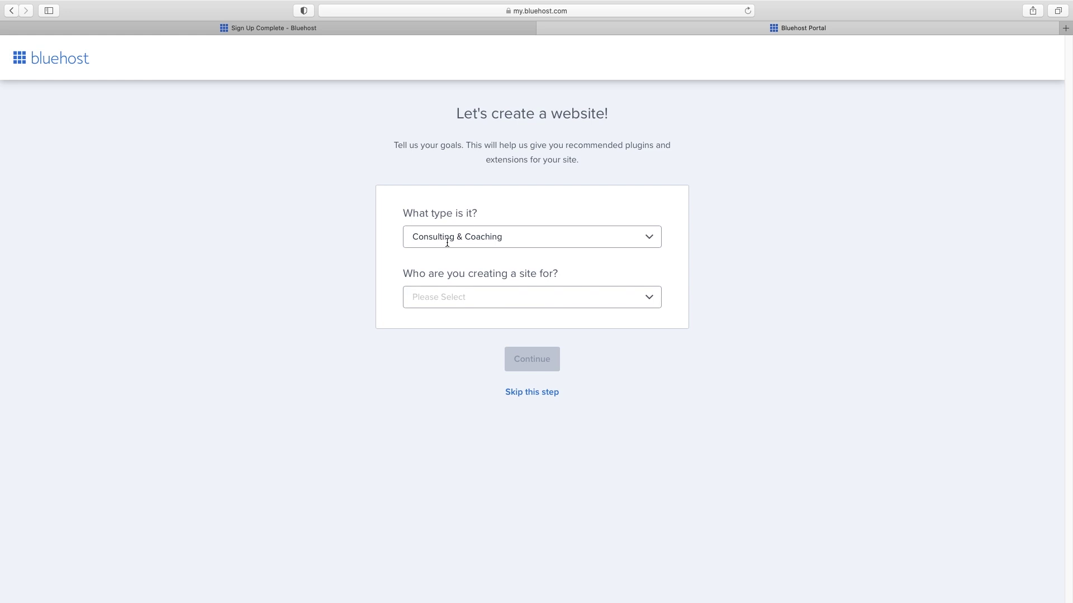
pyautogui.click(521, 393)
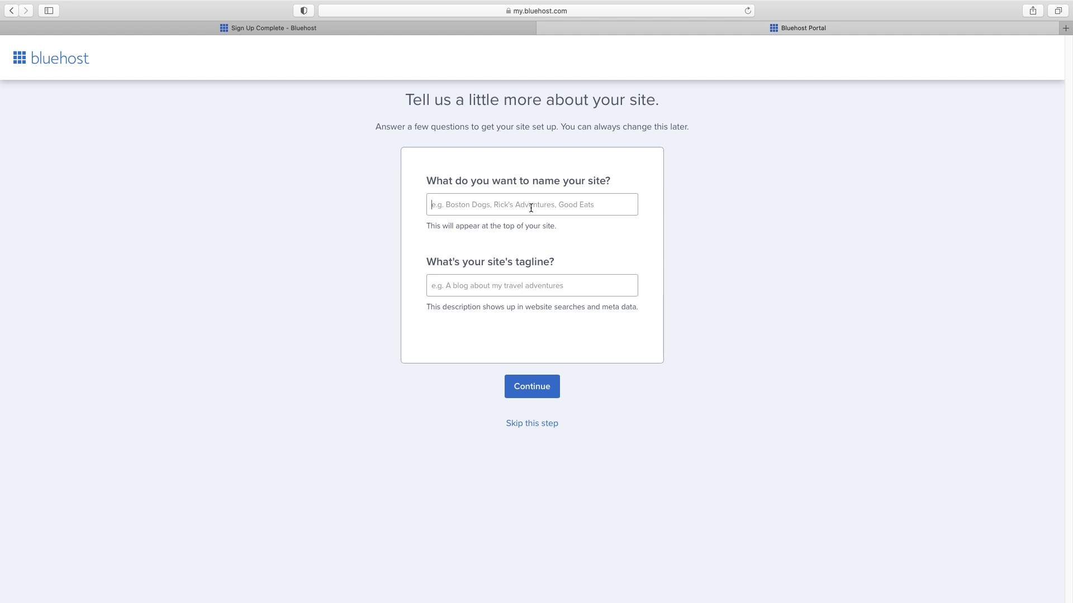
# - Name the site 'BUsiness Name' and skip theme selection to install WordPress
pyautogui.write('BUsiness Name Here')
pyautogui.click(534, 386)
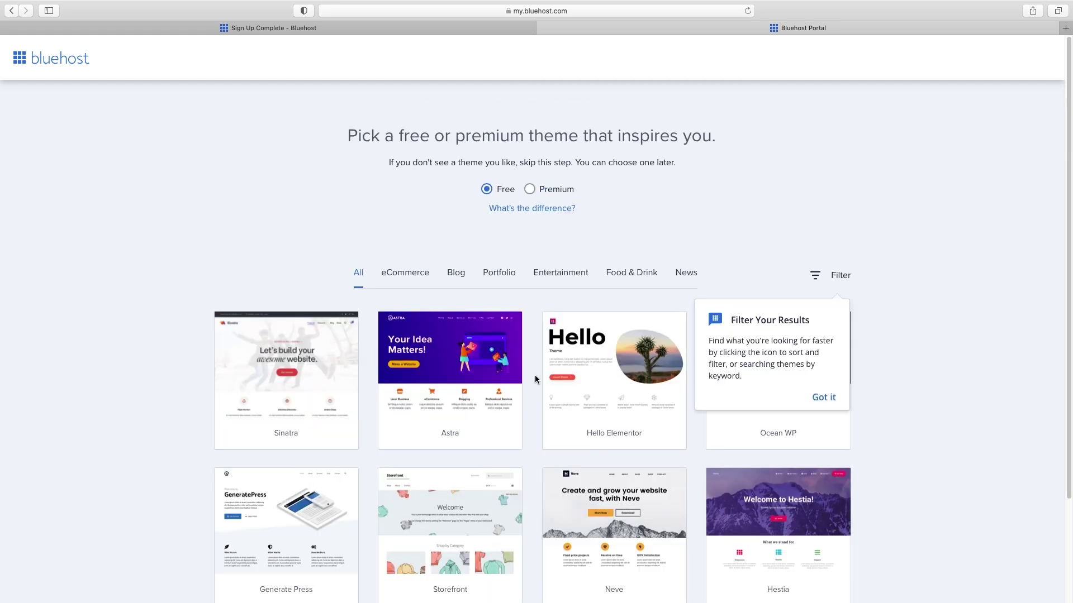
pyautogui.scroll(-5, 536, 379)
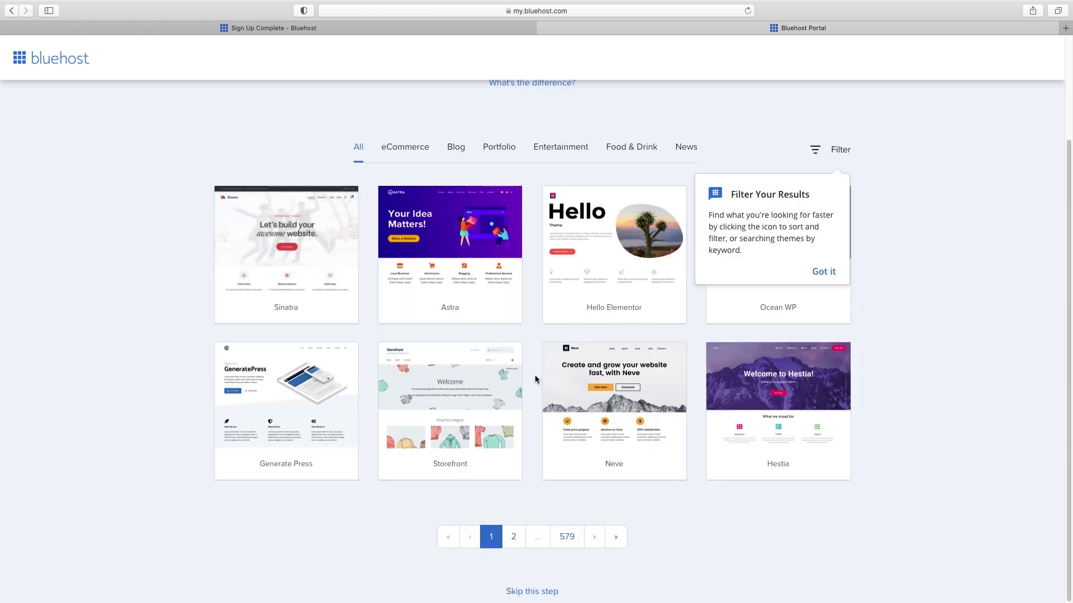
pyautogui.click(536, 593)
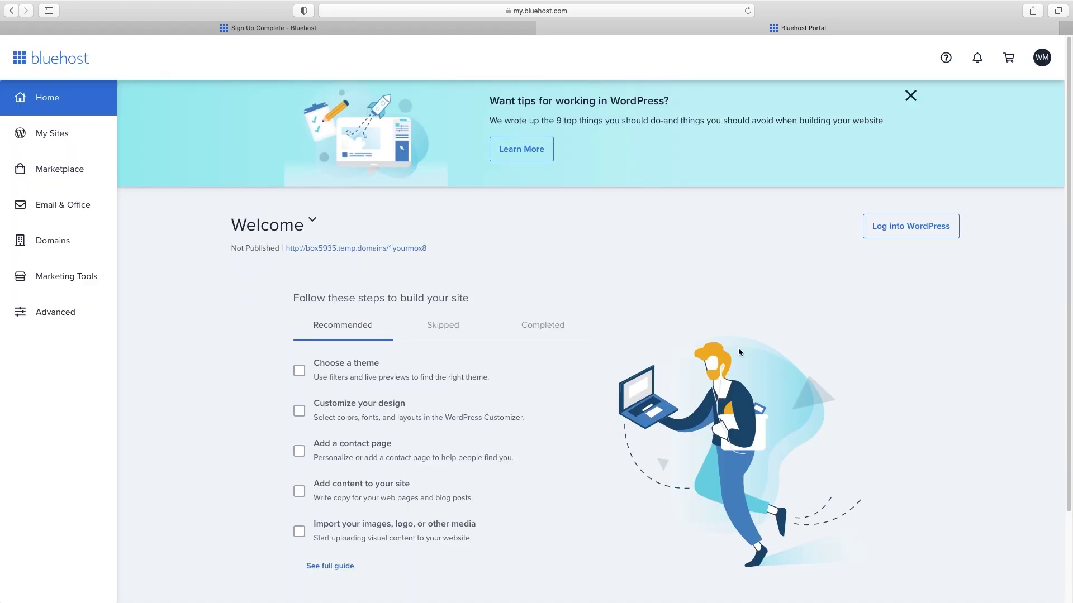
# - Log into the WordPress admin, visit the Dashboard, and open Users > All Users
pyautogui.click(920, 226)
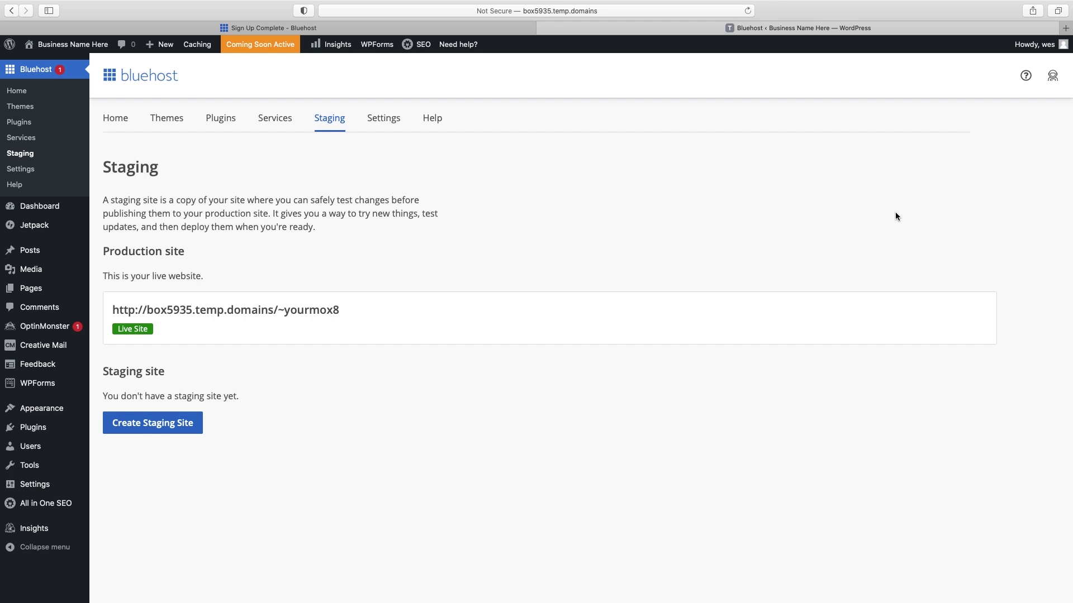
pyautogui.click(35, 207)
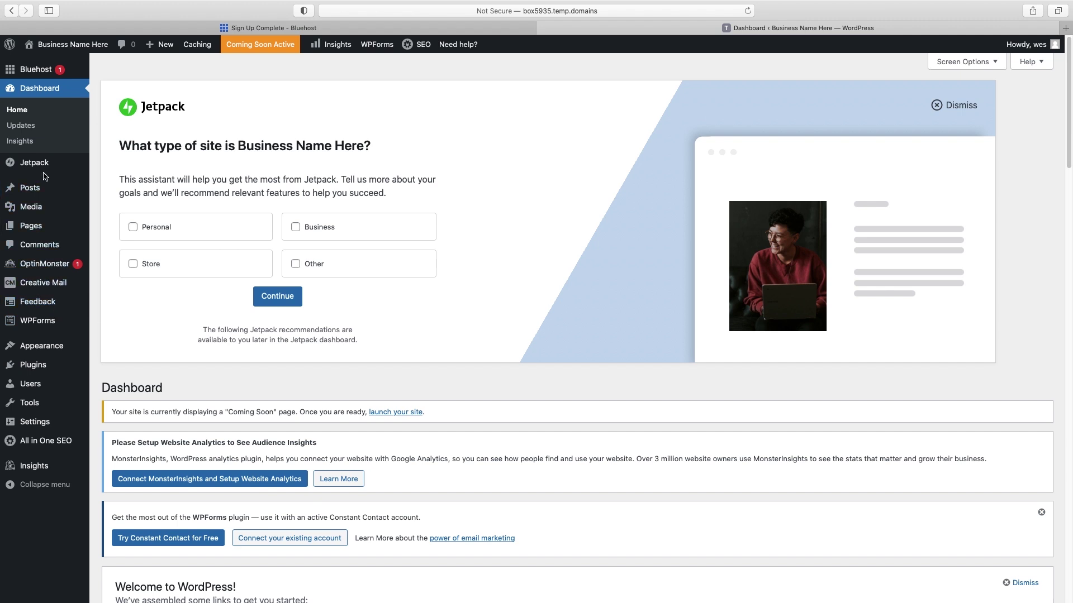
pyautogui.moveTo(41, 189)
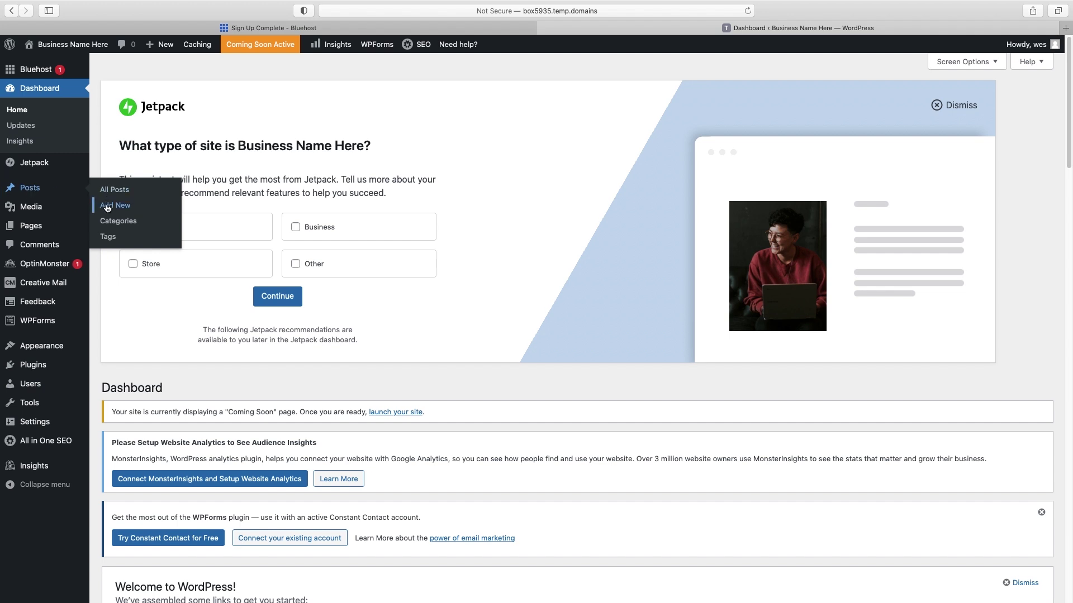
pyautogui.moveTo(31, 229)
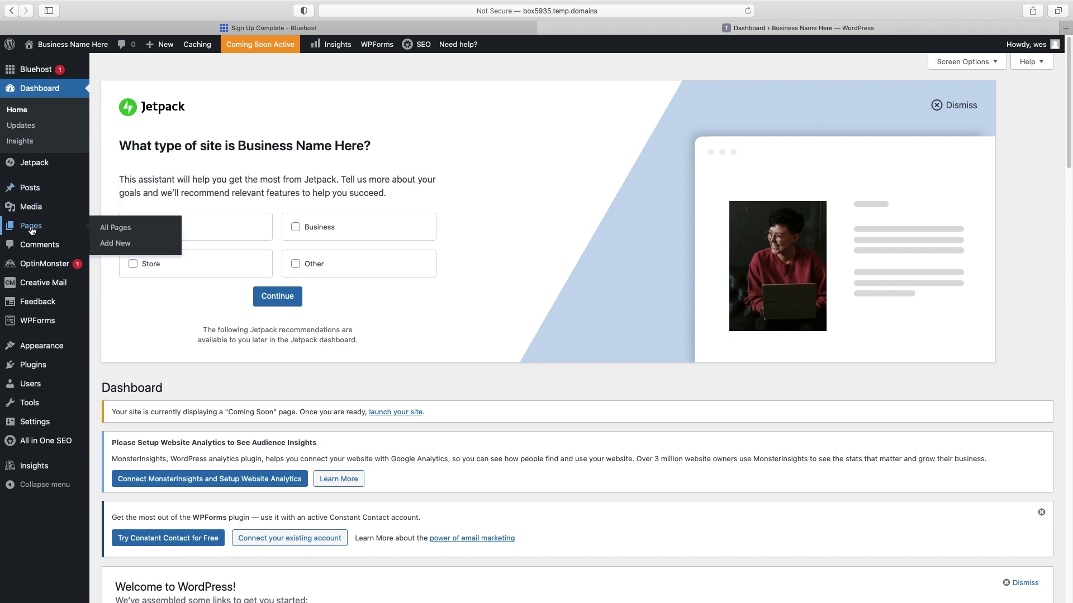
pyautogui.moveTo(54, 317)
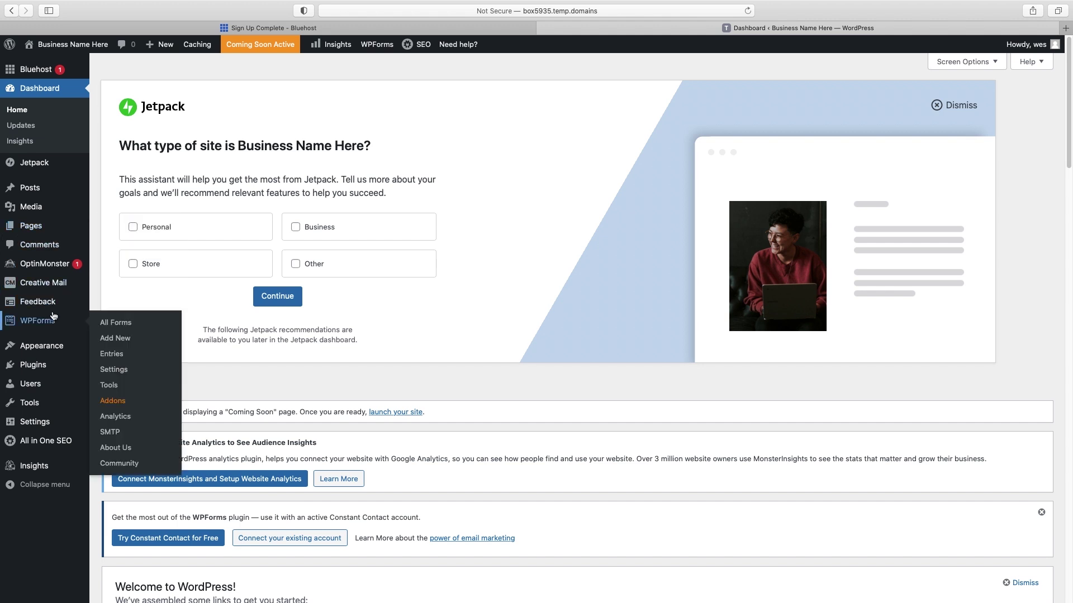
pyautogui.moveTo(33, 388)
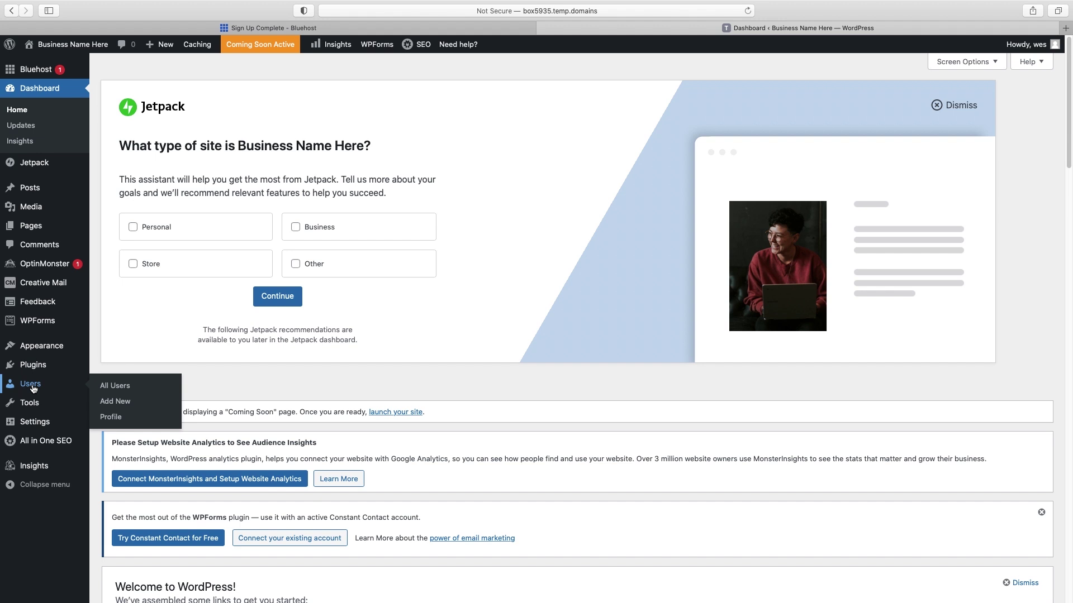
pyautogui.click(111, 388)
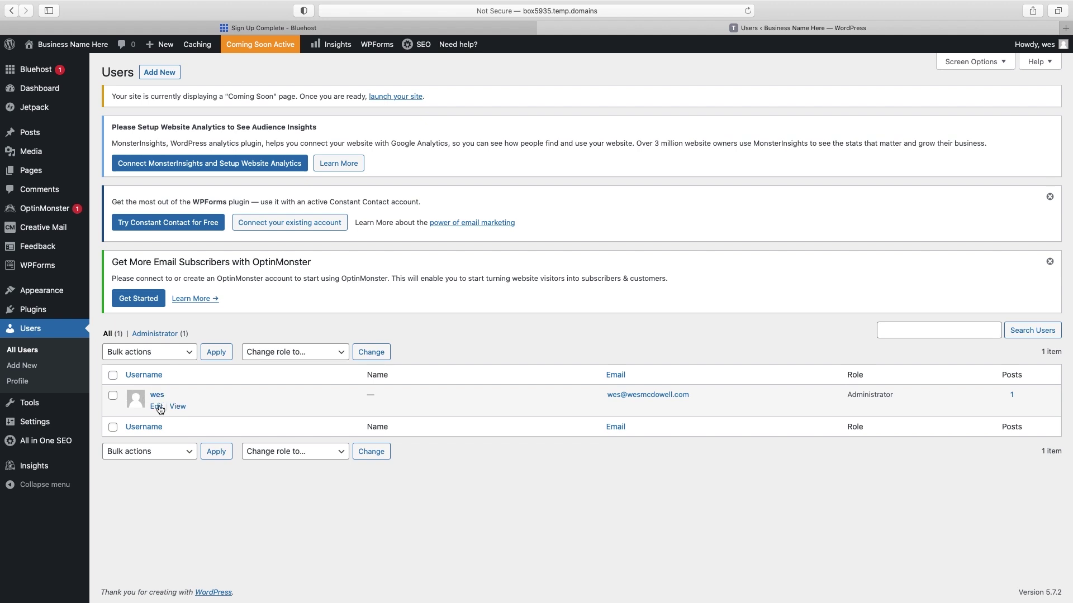
# - Generate a new Strong password on the administrator's profile, then head for Plugins
pyautogui.click(157, 408)
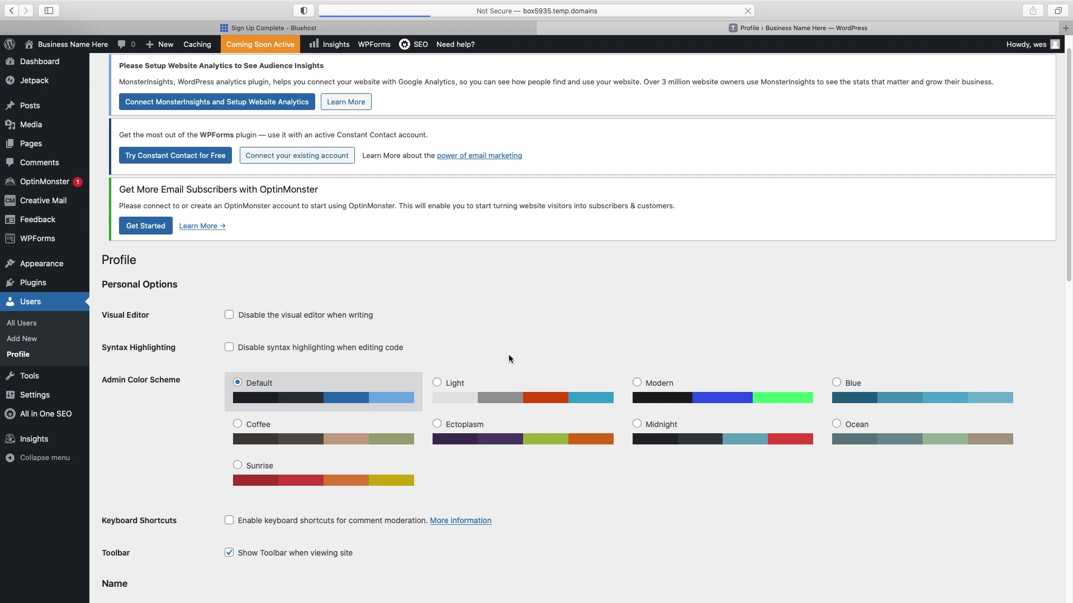
pyautogui.scroll(-10, 510, 358)
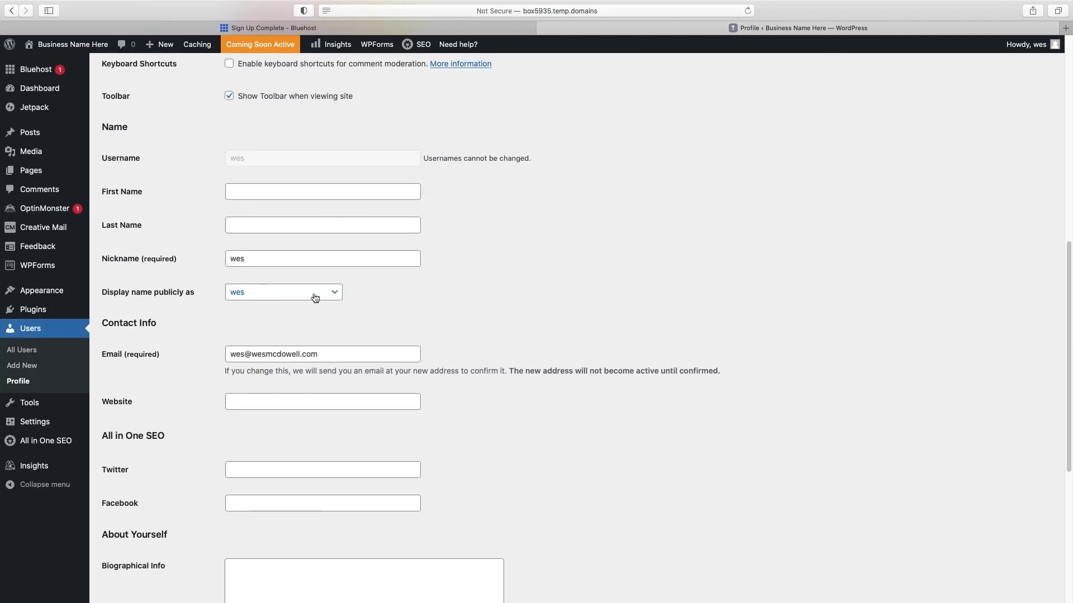
pyautogui.scroll(-2, 313, 300)
pyautogui.scroll(-2, 313, 300)
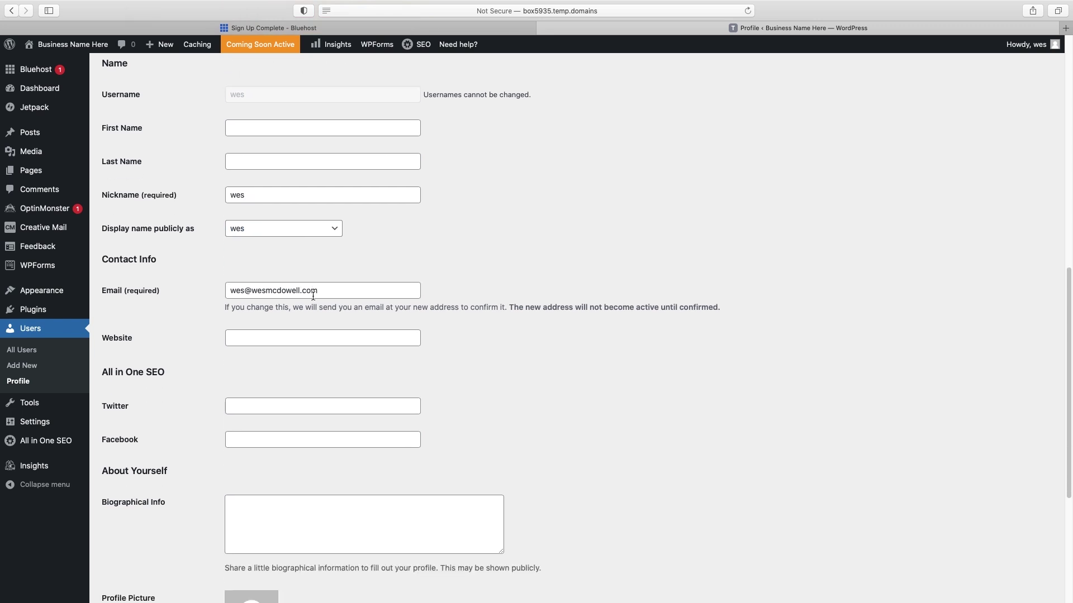
pyautogui.scroll(-10, 311, 266)
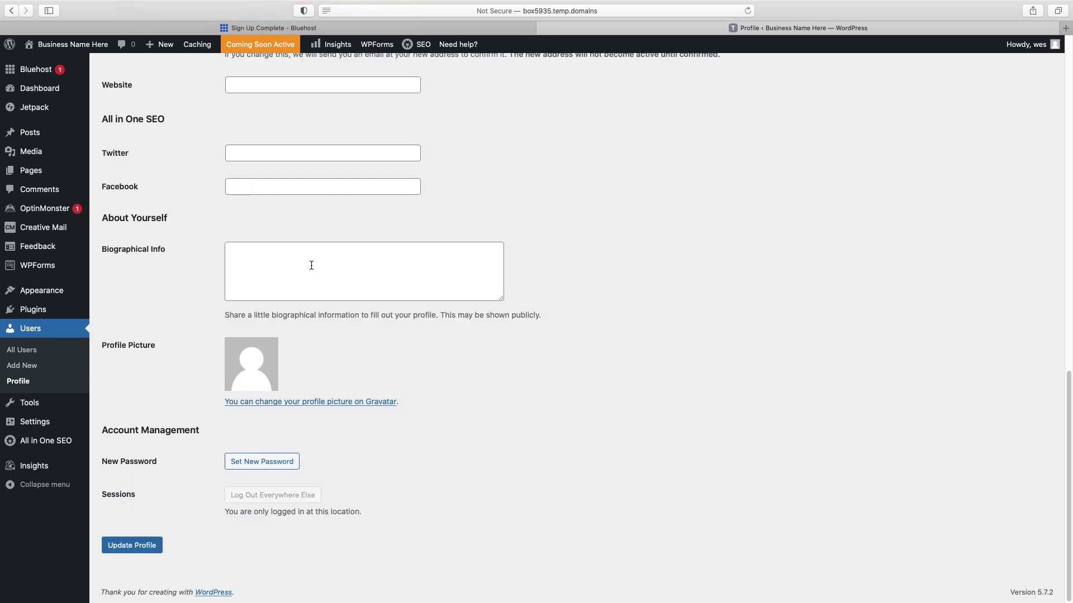
pyautogui.click(270, 463)
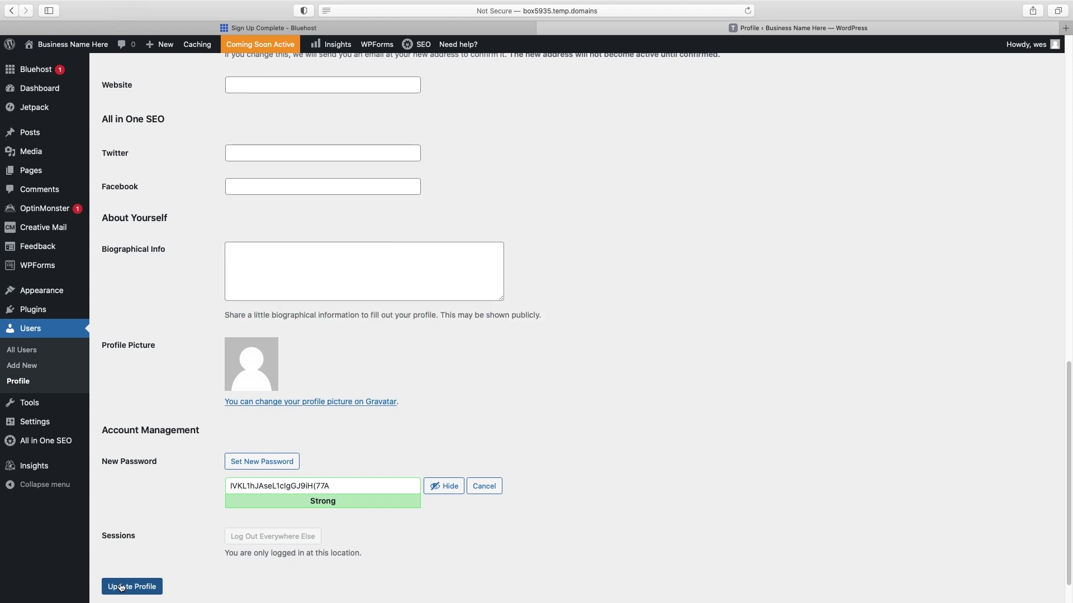
pyautogui.click(34, 315)
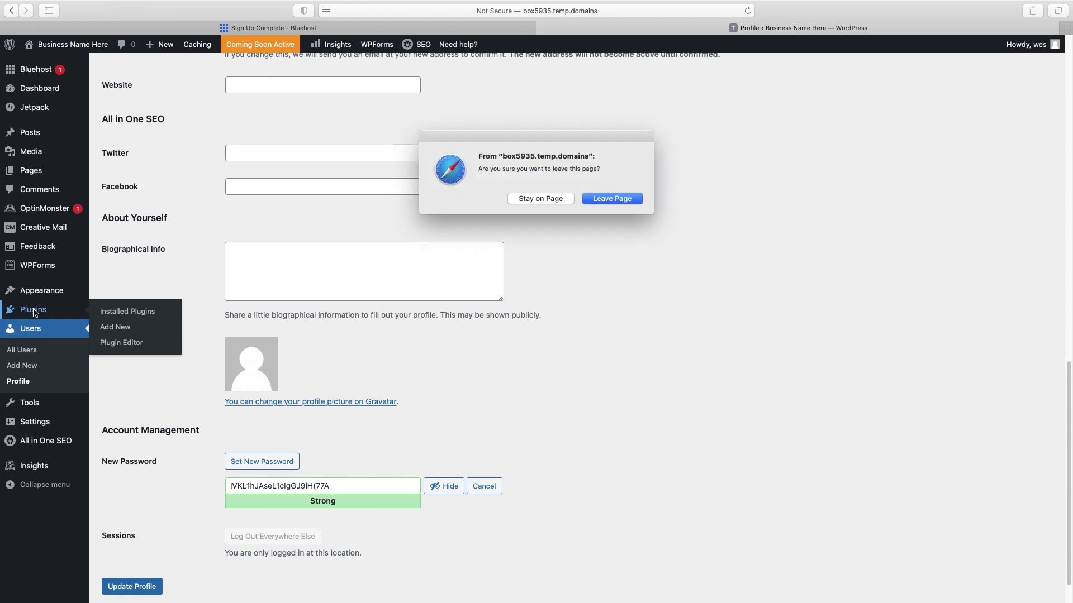
# - Leave the profile page and dismiss the Jetpack, Creative Mail and OptinMonster notices
pyautogui.click(596, 200)
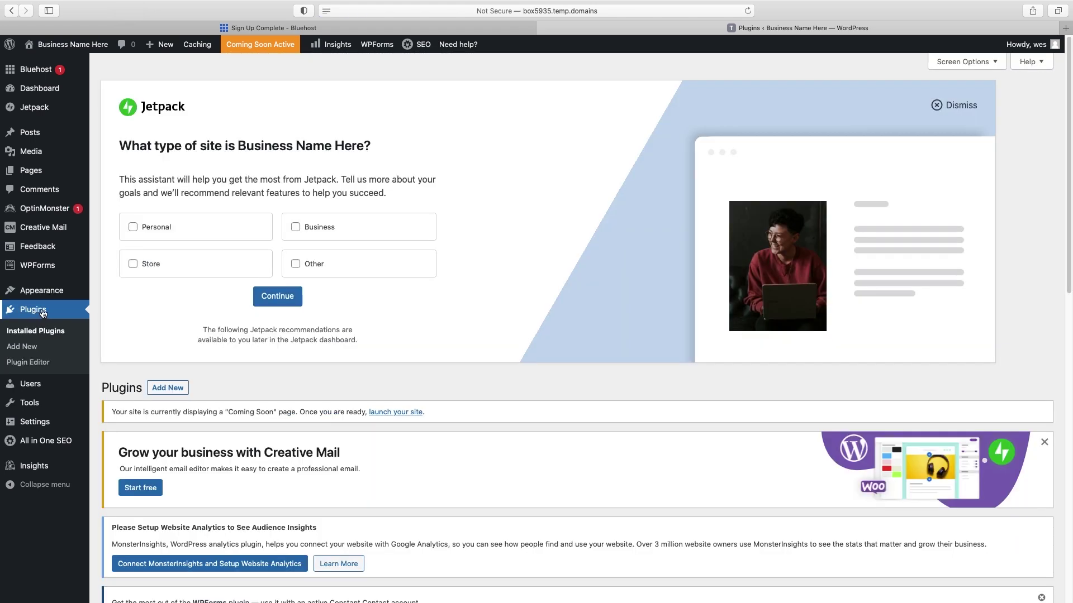
pyautogui.click(967, 105)
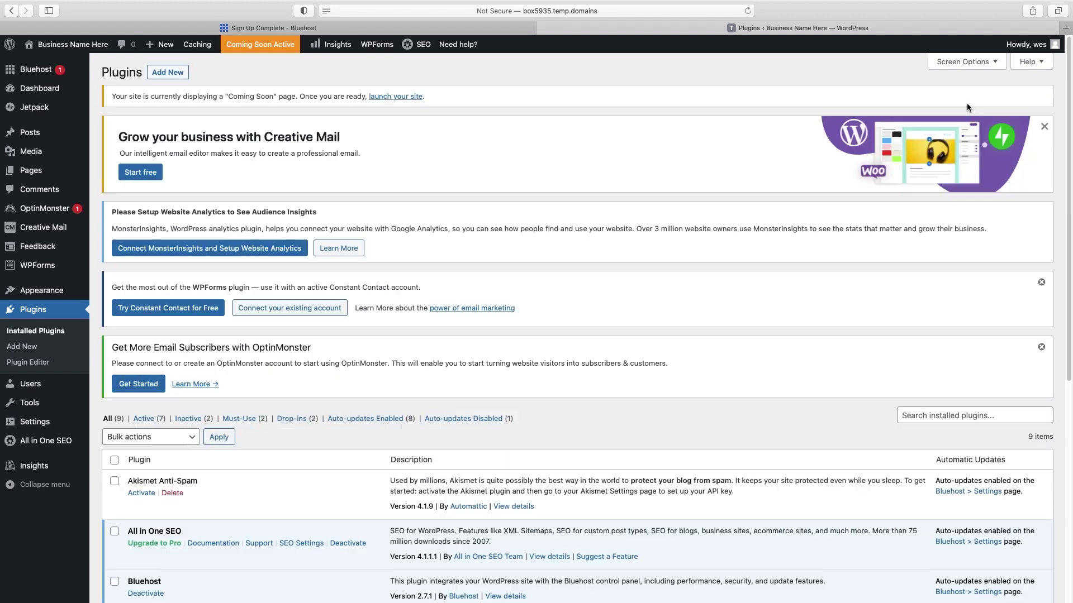
pyautogui.click(1045, 127)
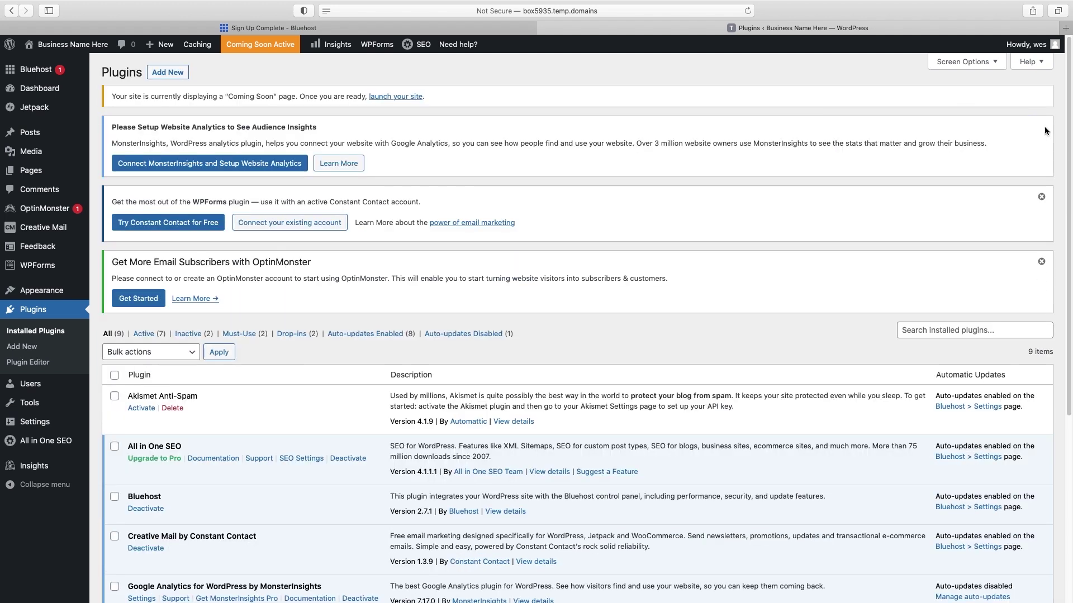
pyautogui.click(1042, 197)
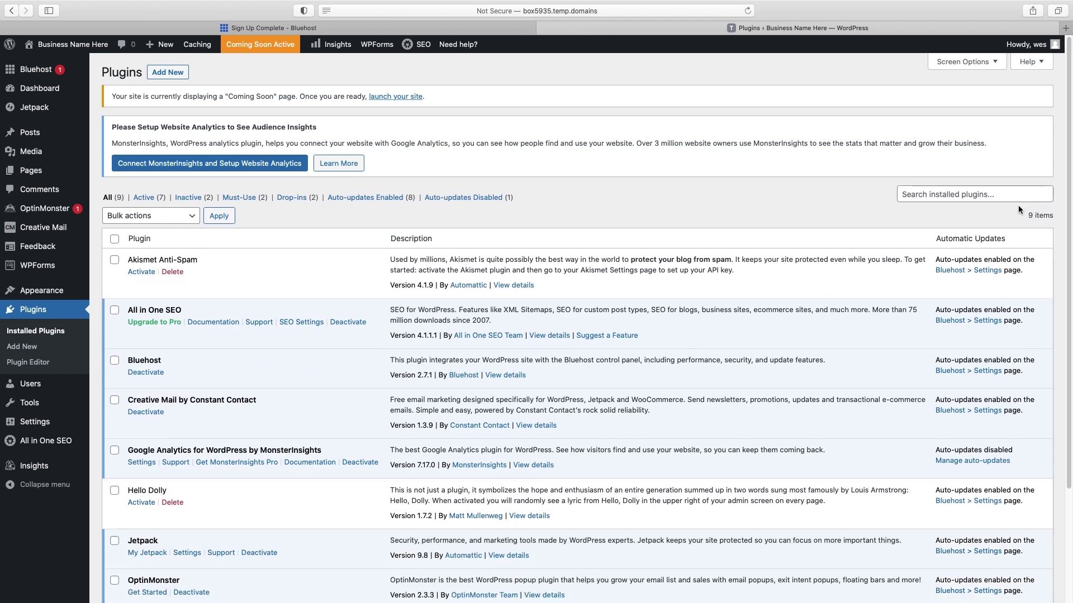
pyautogui.scroll(-1, 1006, 213)
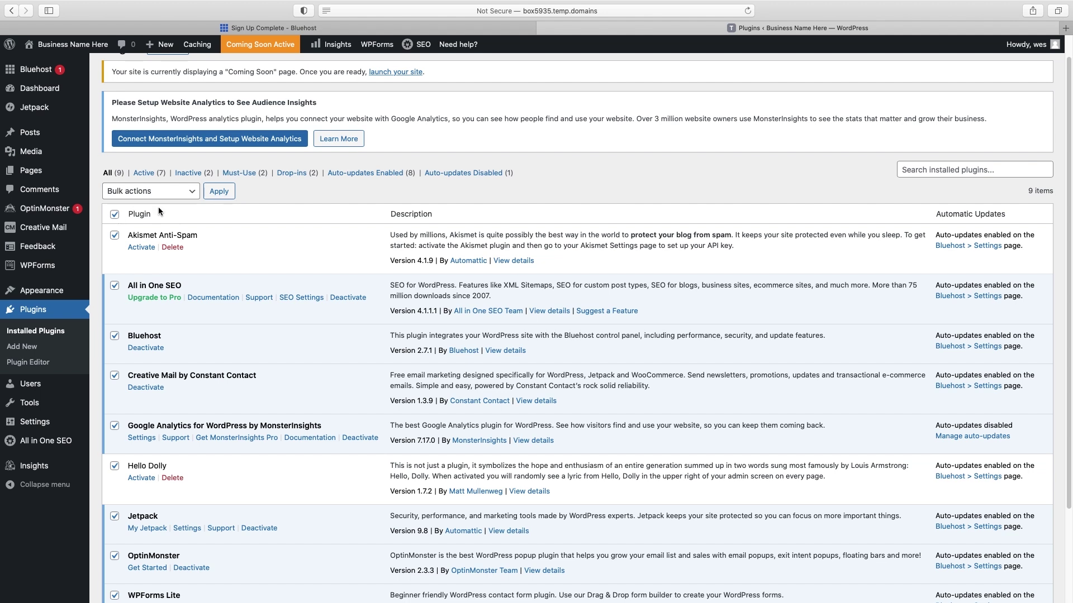
# - Bulk-deactivate all nine plugins, then bulk-delete them and confirm the deletion
pyautogui.click(192, 191)
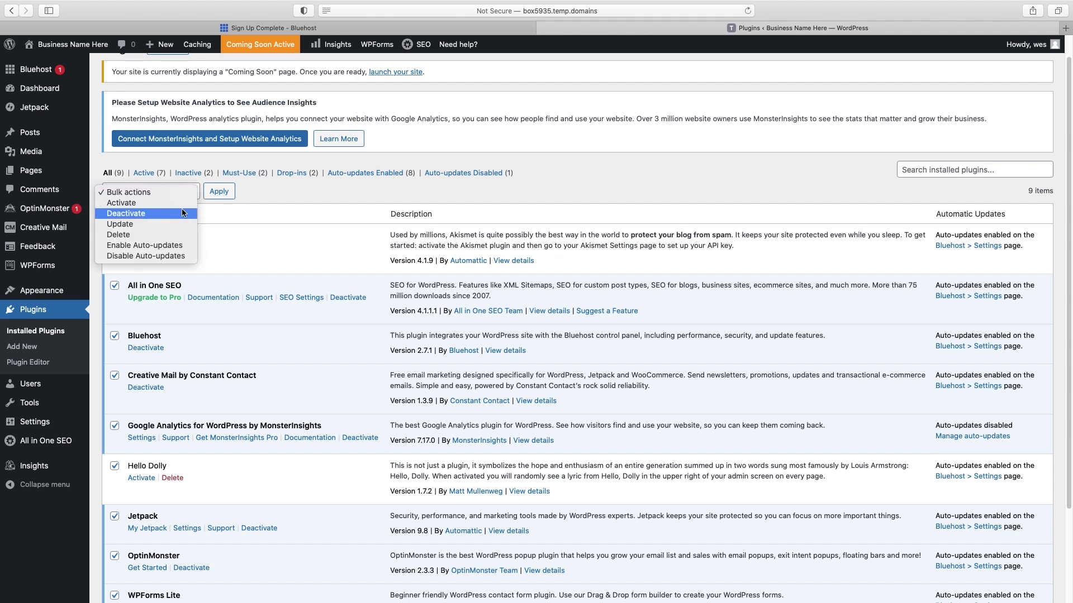
pyautogui.click(182, 210)
pyautogui.click(219, 191)
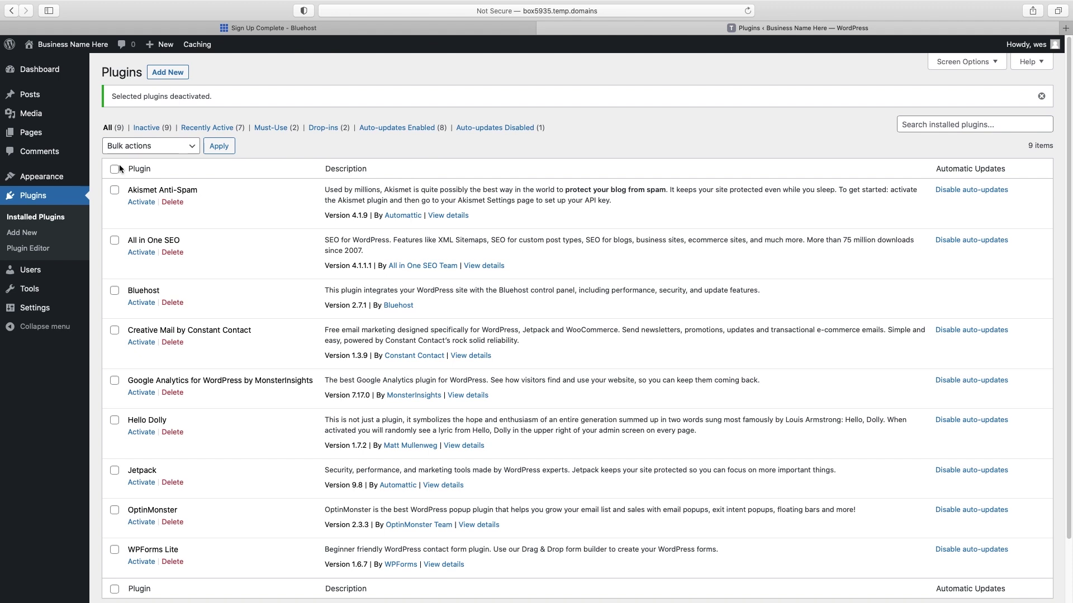
pyautogui.click(115, 170)
pyautogui.click(192, 145)
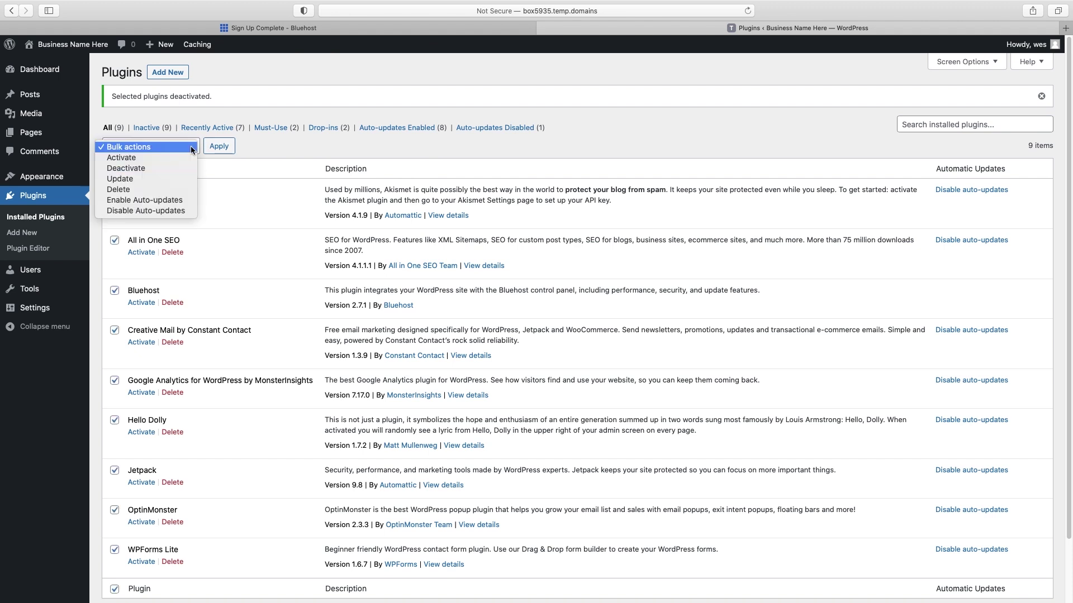
pyautogui.click(193, 189)
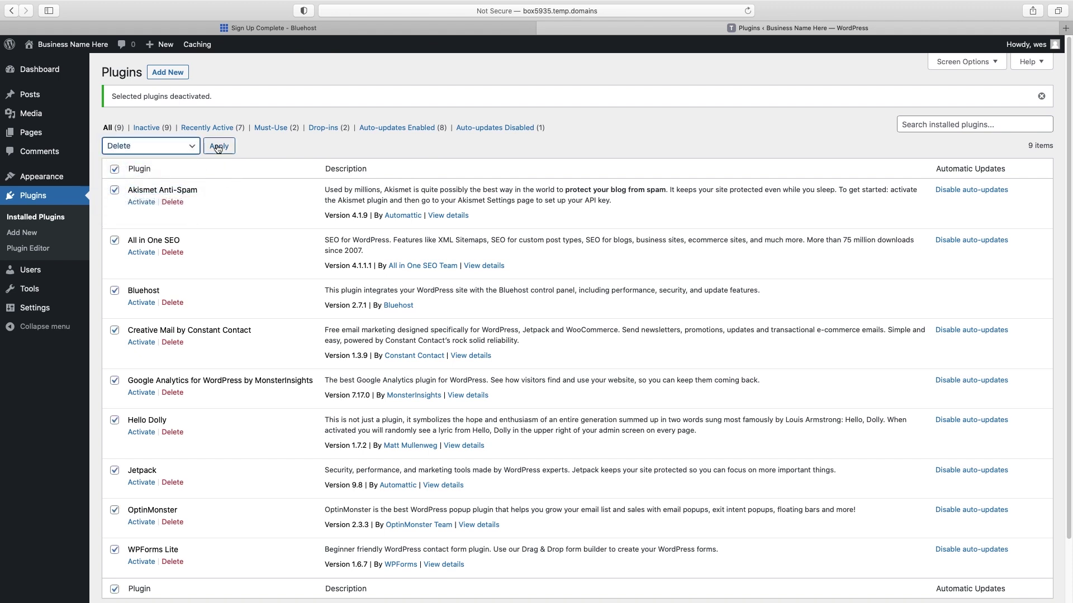
pyautogui.click(218, 147)
pyautogui.click(637, 324)
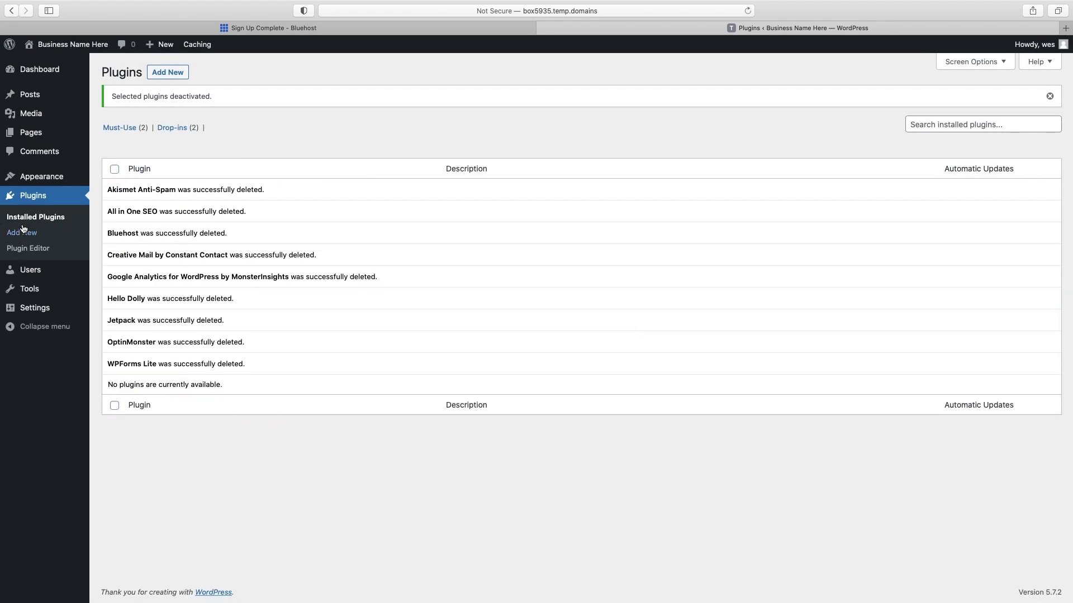
pyautogui.click(21, 233)
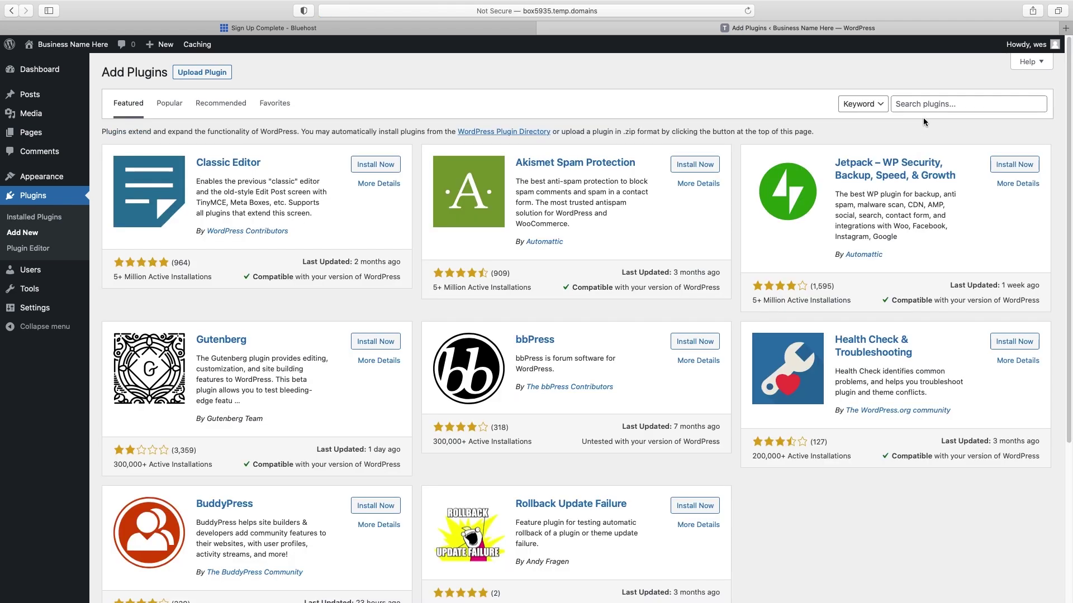
# - Search 'sta', install and activate Starter Templates, and open its library
pyautogui.click(924, 106)
pyautogui.write('starter templates')
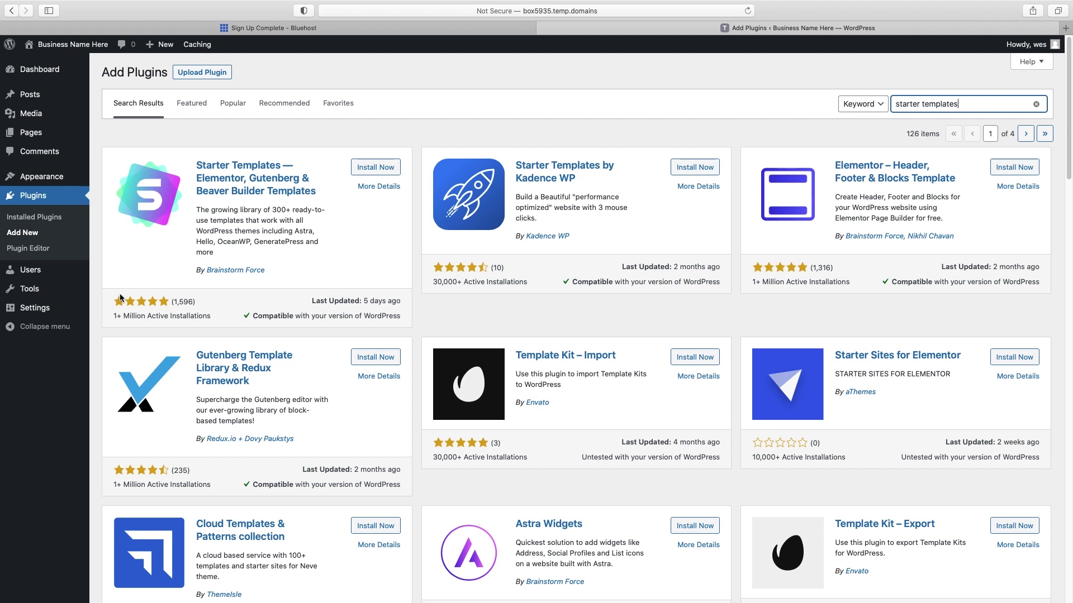
pyautogui.click(382, 169)
pyautogui.click(382, 170)
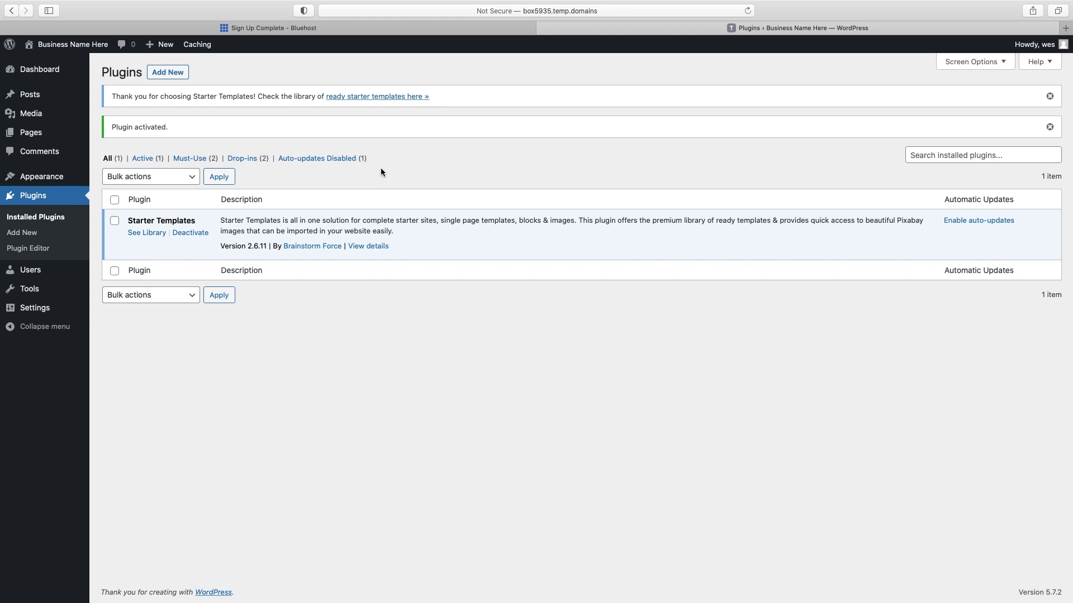
pyautogui.click(150, 239)
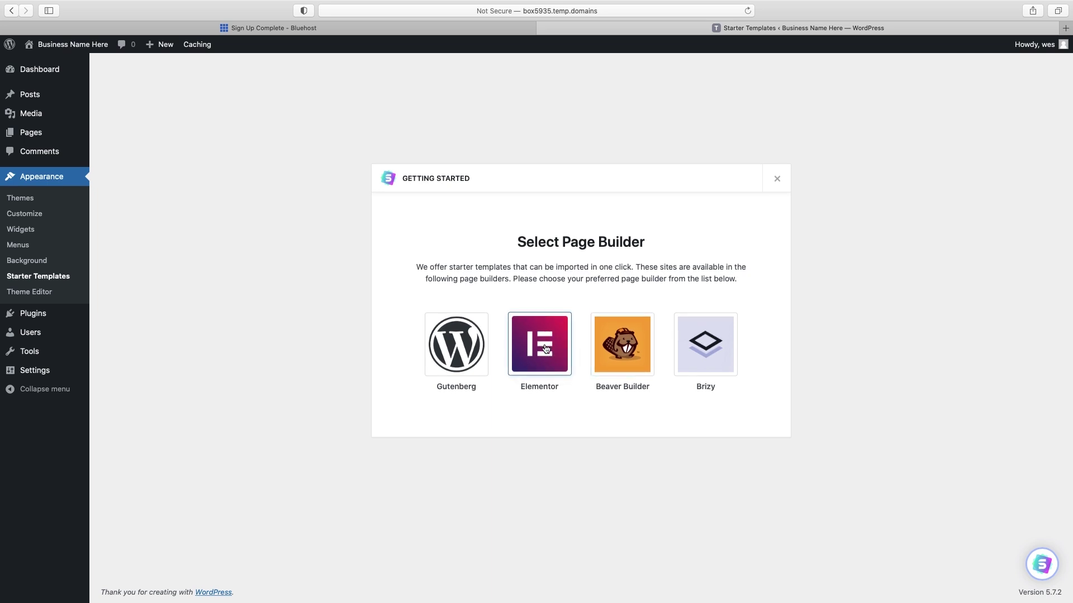
# - Choose Elementor as the page builder and browse the starter site templates
pyautogui.click(545, 349)
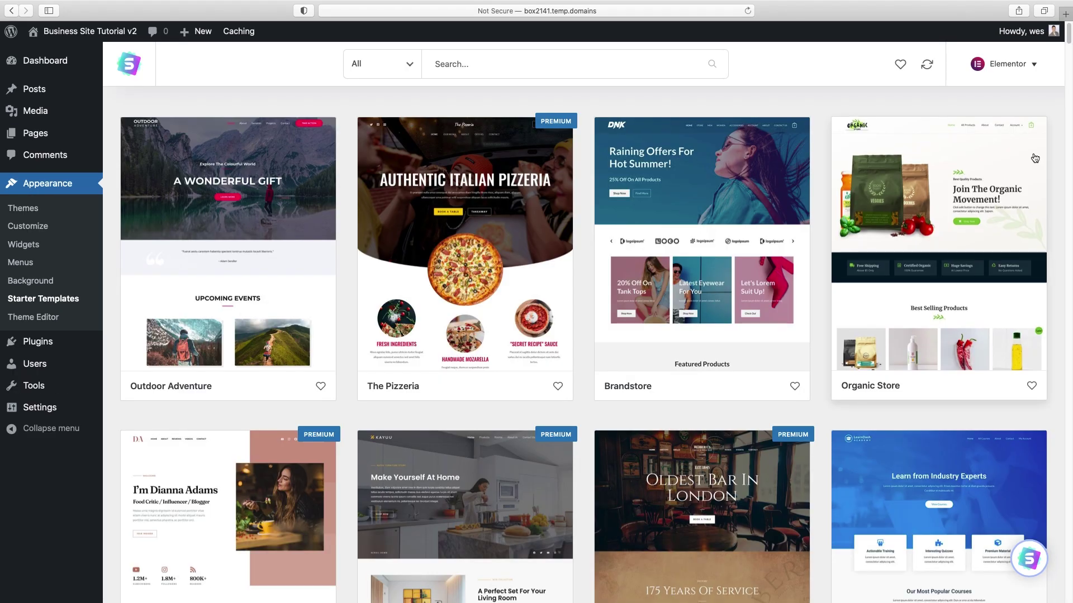
pyautogui.scroll(-10, 1035, 158)
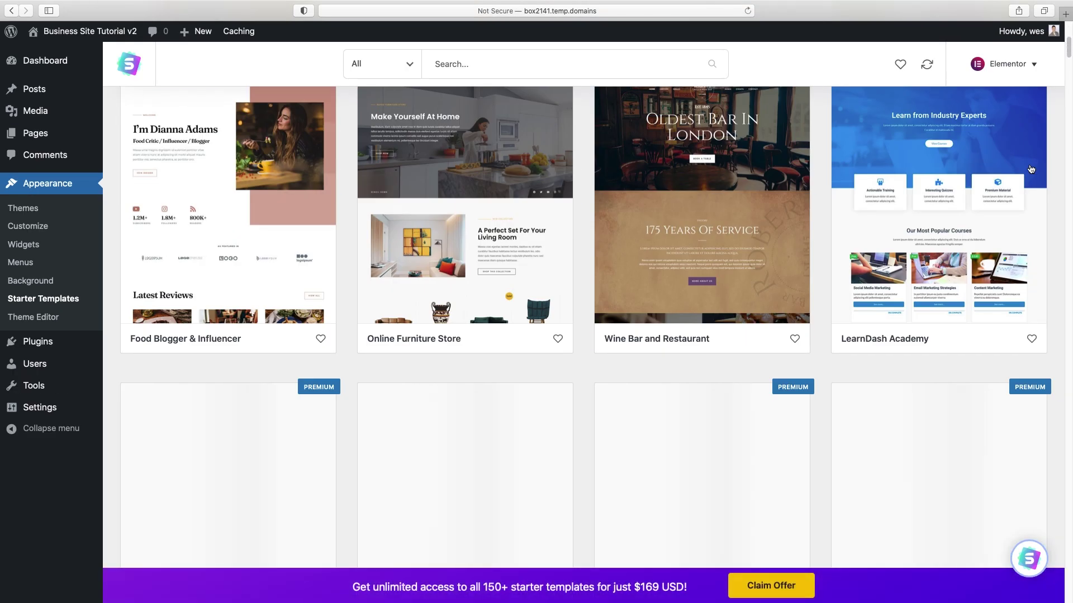
pyautogui.scroll(-10, 1030, 168)
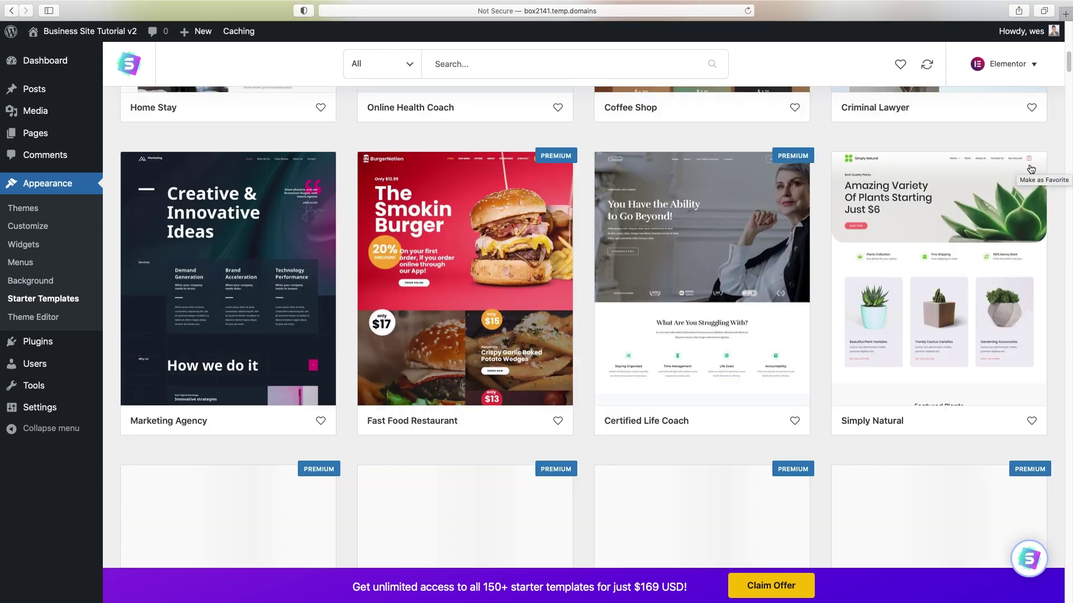
pyautogui.scroll(-12, 1031, 169)
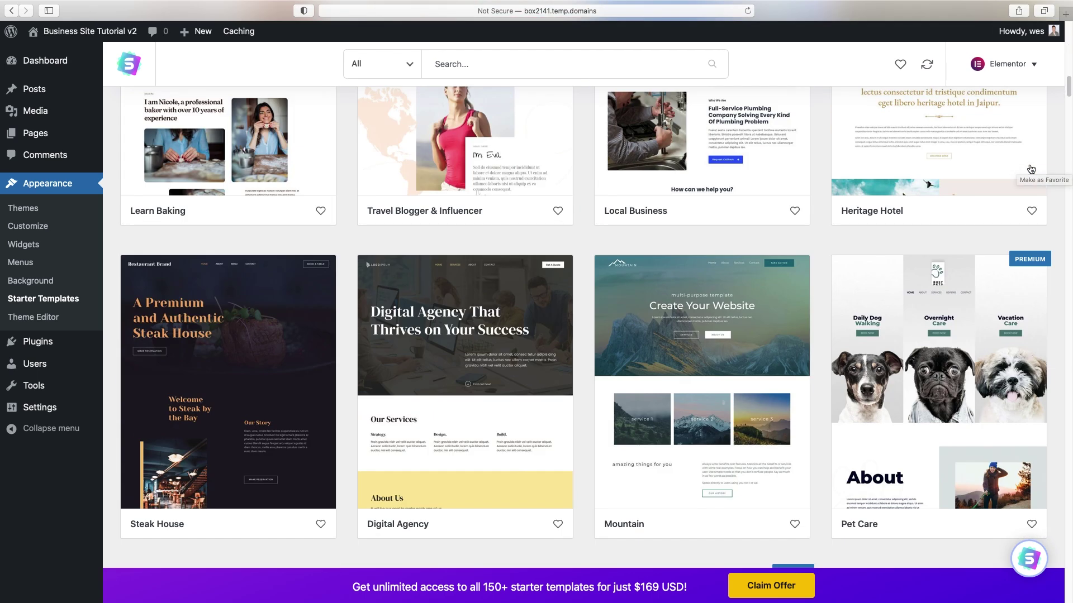
pyautogui.scroll(20, 1031, 169)
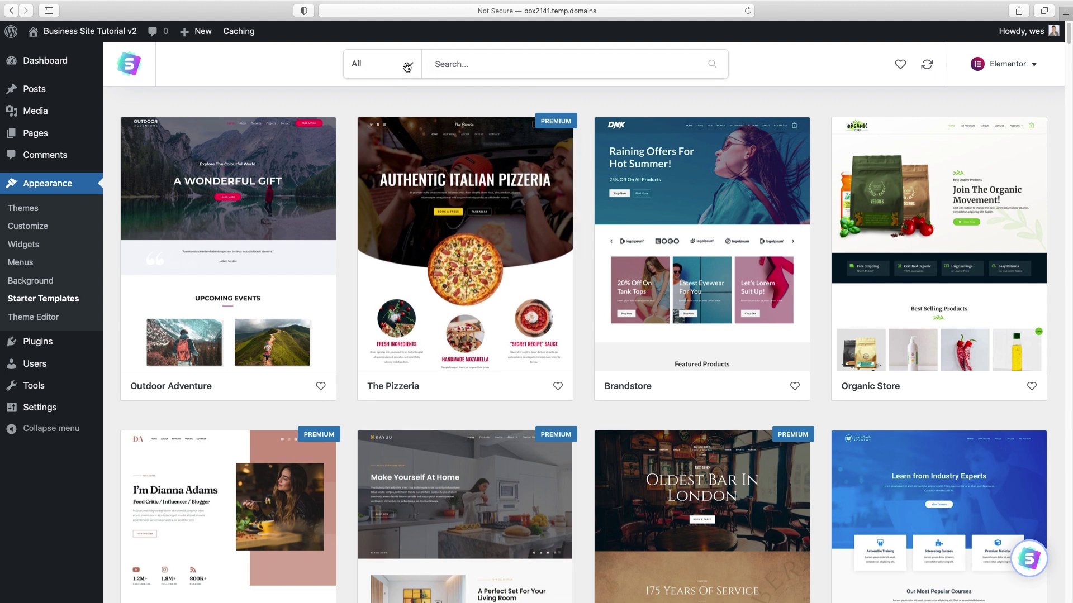
# - Filter the template gallery to Free templates and scroll through the results
pyautogui.click(409, 65)
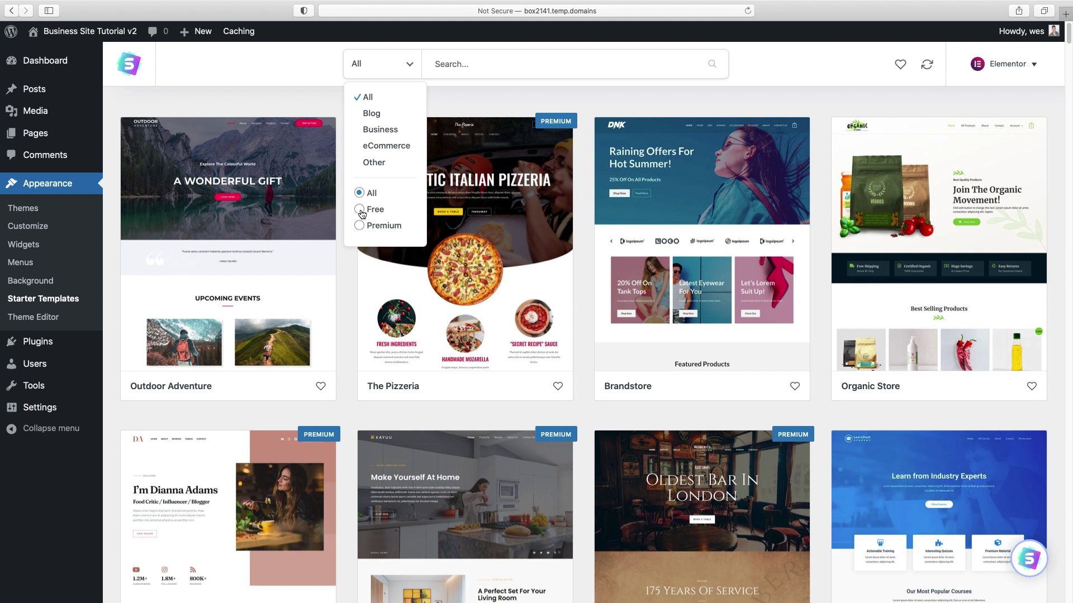
pyautogui.click(359, 210)
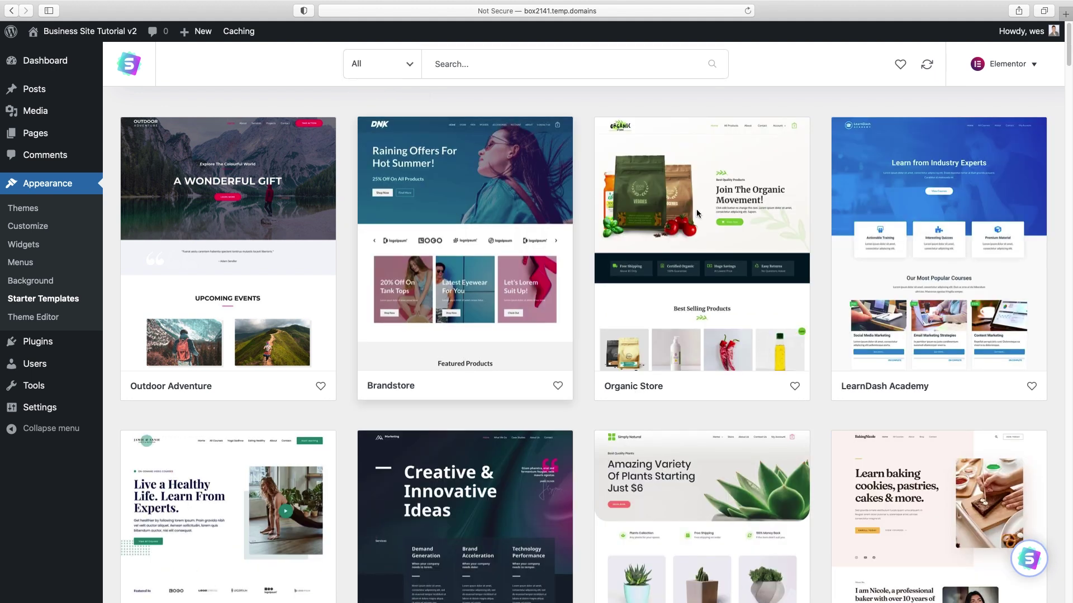
pyautogui.scroll(-2, 838, 208)
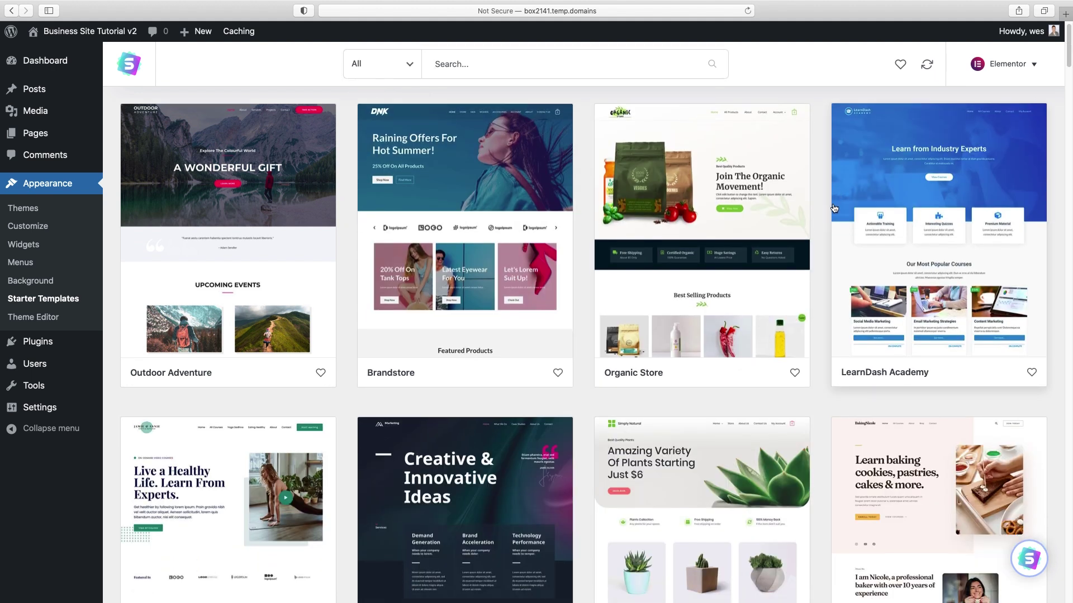
pyautogui.scroll(-10, 834, 208)
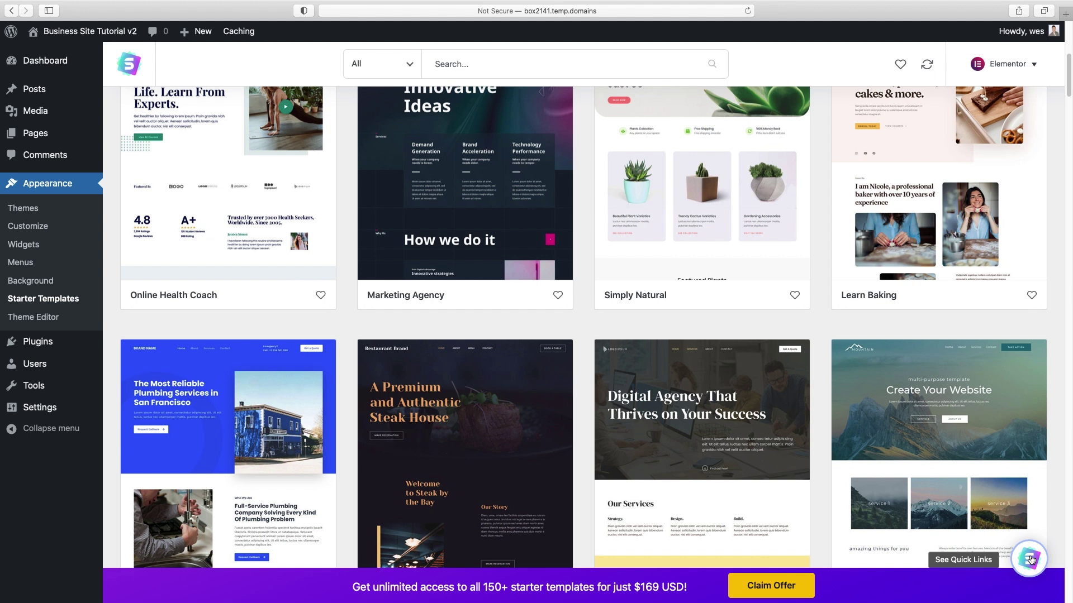
pyautogui.scroll(5, 785, 457)
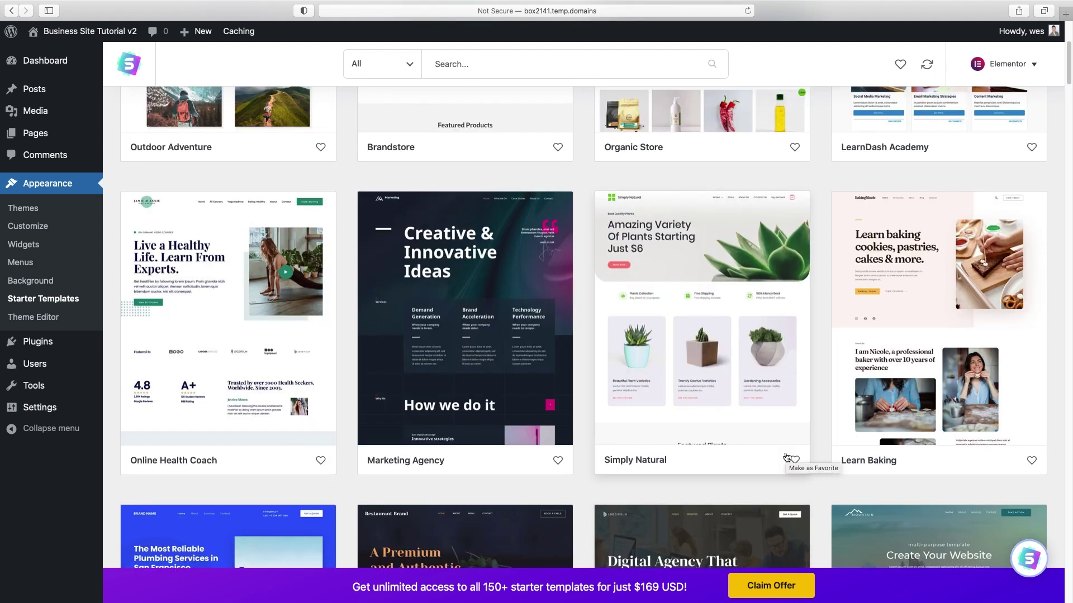
pyautogui.scroll(7, 786, 458)
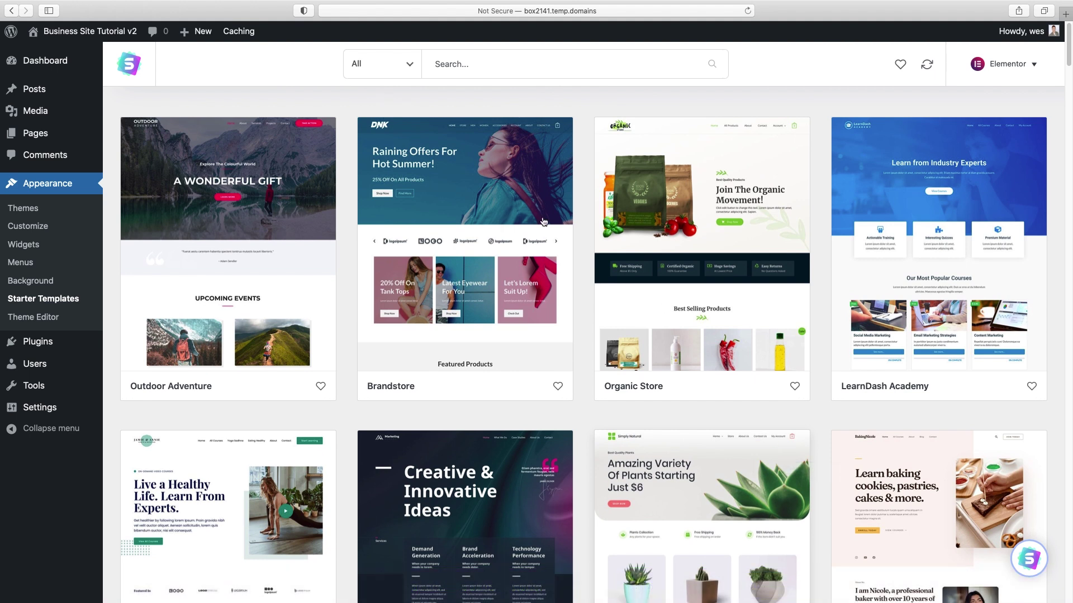
pyautogui.scroll(-7, 841, 241)
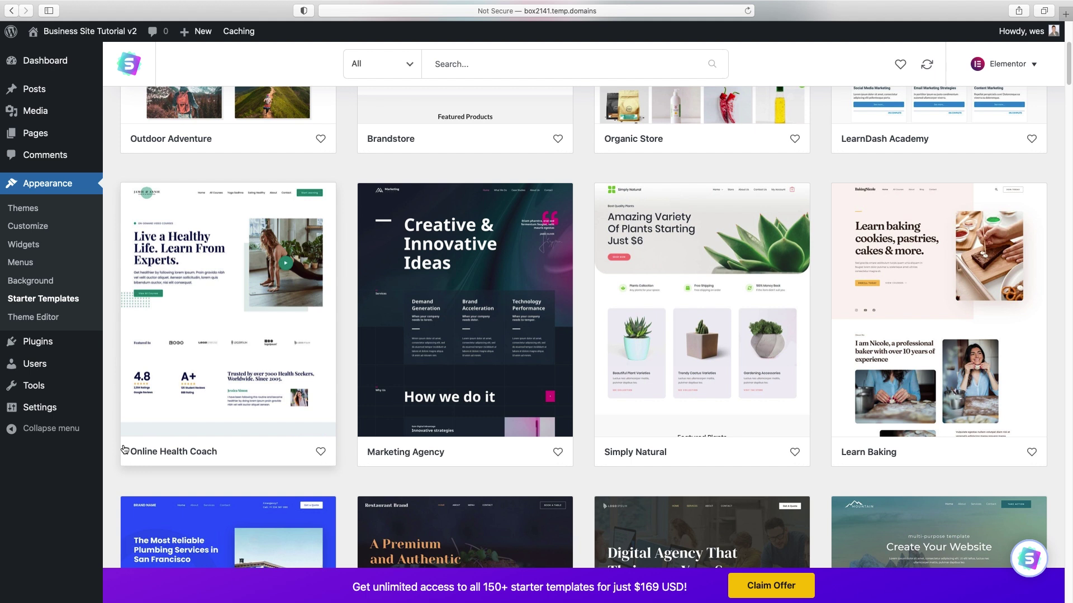
pyautogui.scroll(-7, 300, 457)
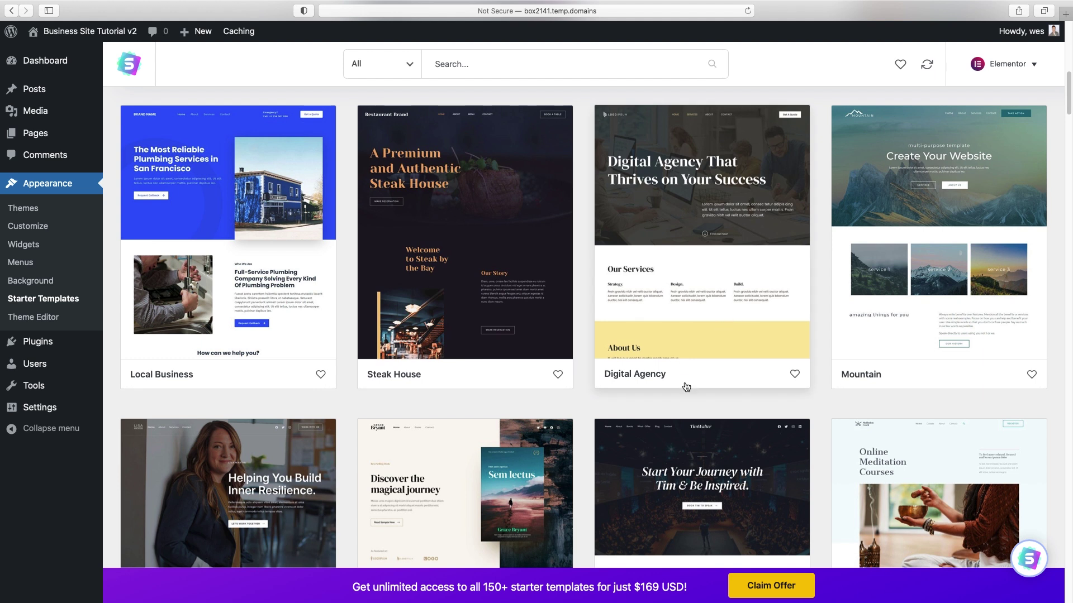
pyautogui.scroll(-1, 686, 387)
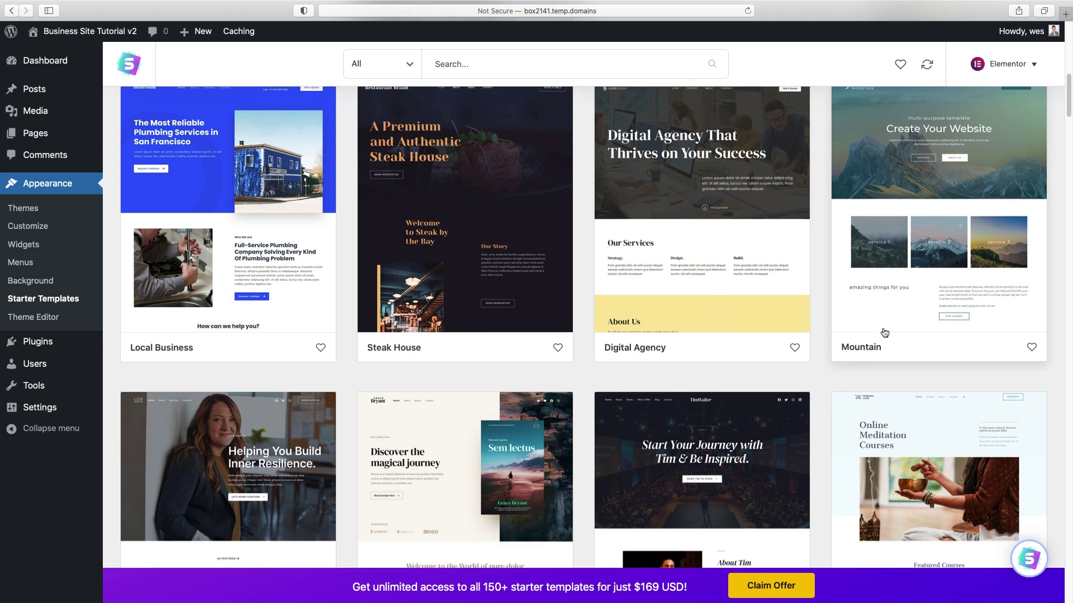
pyautogui.scroll(-5, 884, 333)
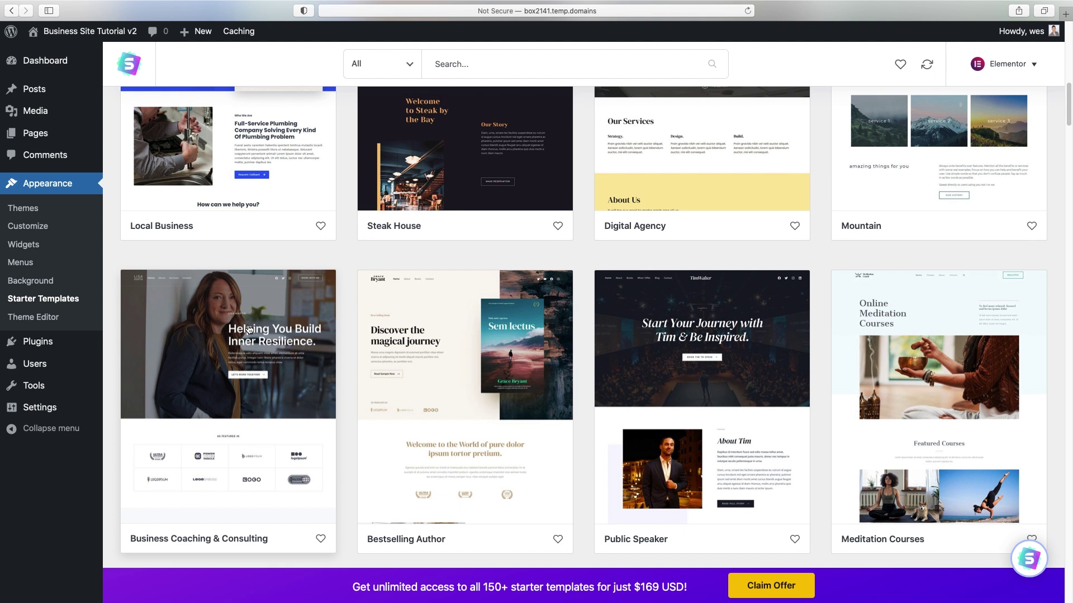
pyautogui.scroll(1, 249, 329)
pyautogui.scroll(15, 268, 324)
pyautogui.scroll(9, 284, 319)
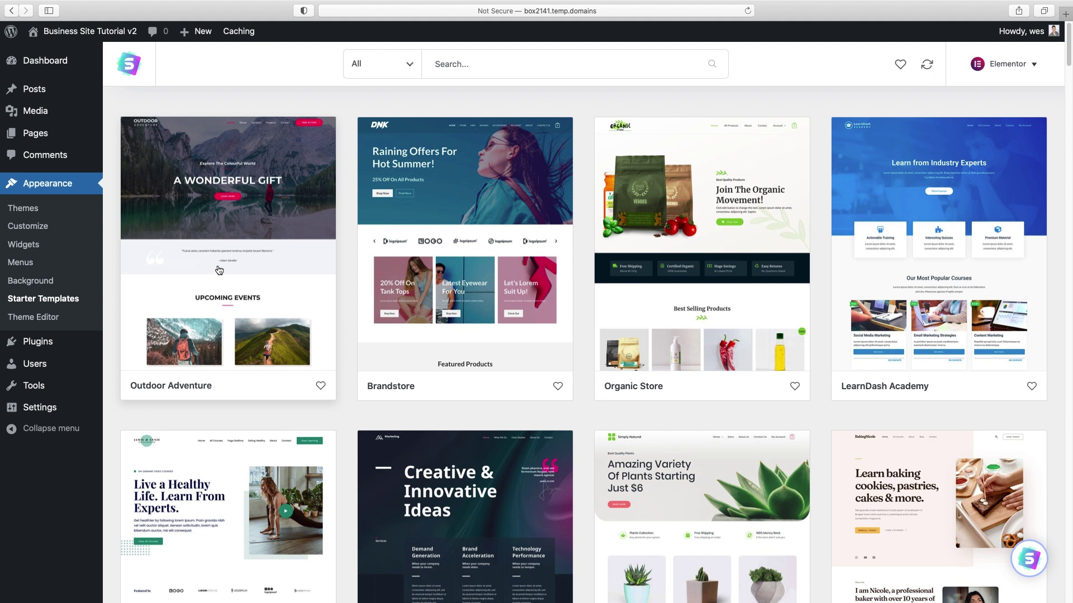
# - Preview the Outdoor Adventure template, then start importing the complete site
pyautogui.click(226, 244)
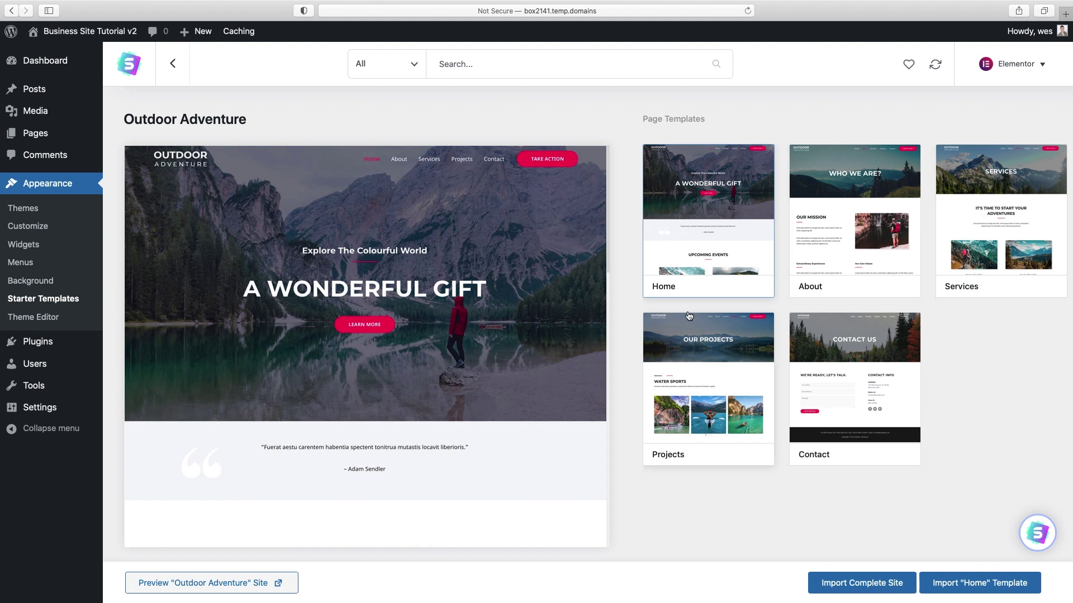
pyautogui.scroll(-4, 489, 288)
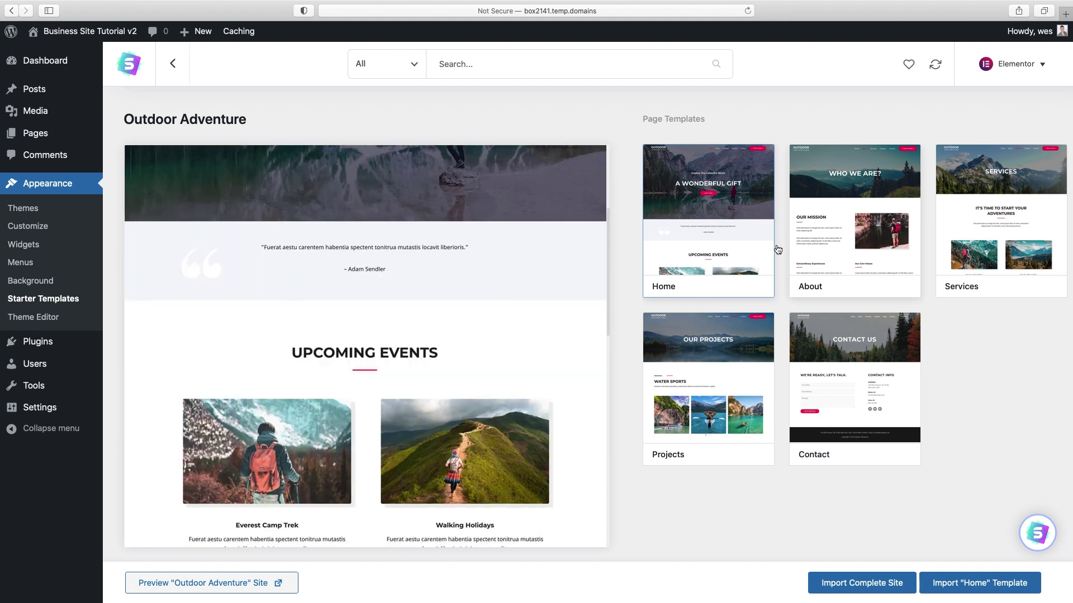
pyautogui.scroll(-5, 490, 279)
pyautogui.scroll(-6, 491, 273)
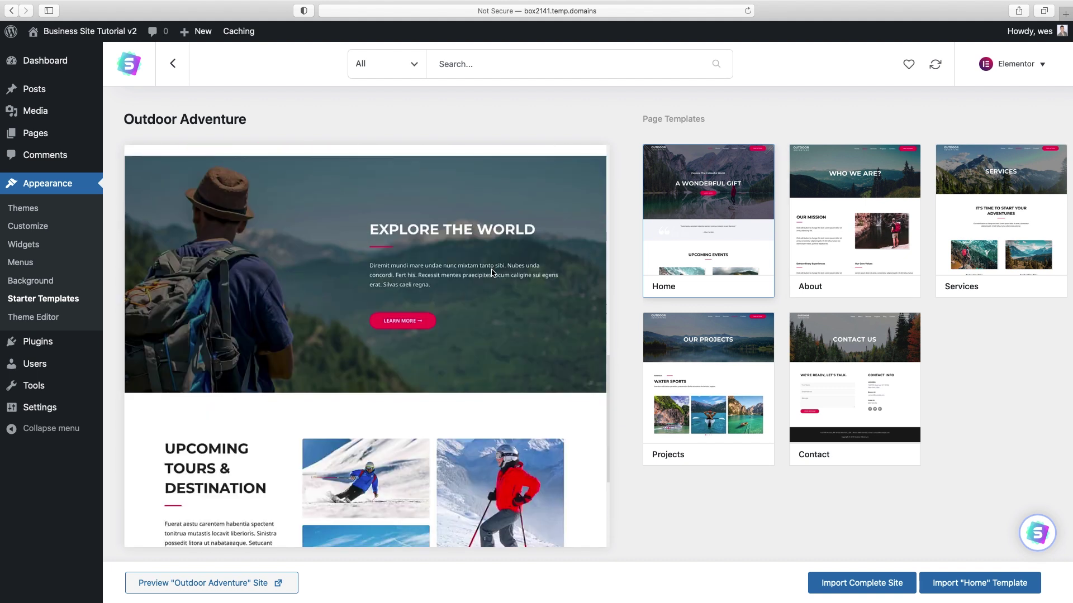
pyautogui.scroll(3, 492, 273)
pyautogui.scroll(6, 492, 272)
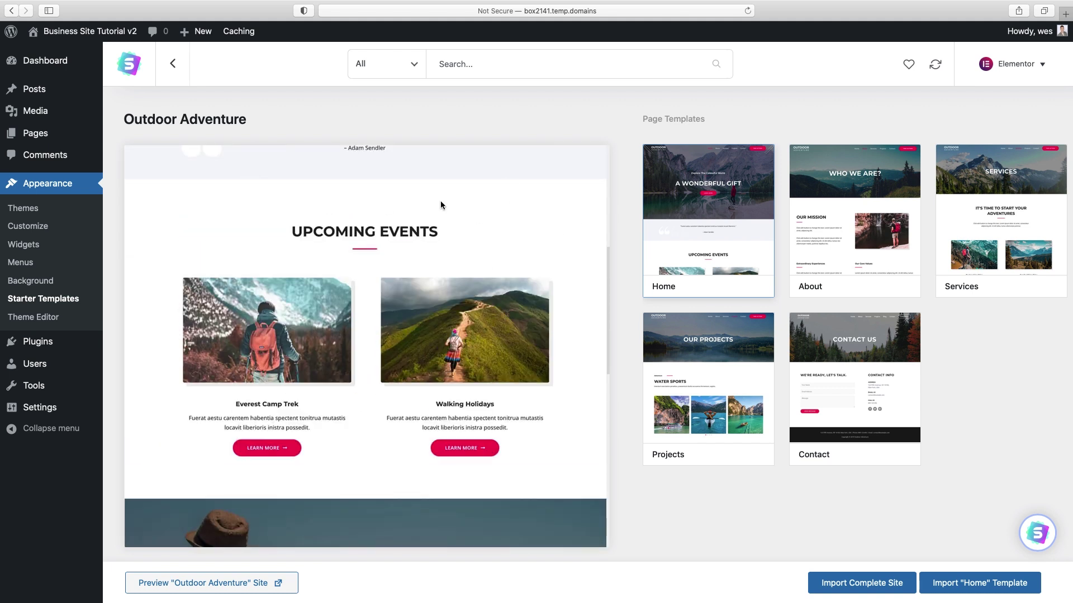
pyautogui.scroll(-3, 366, 314)
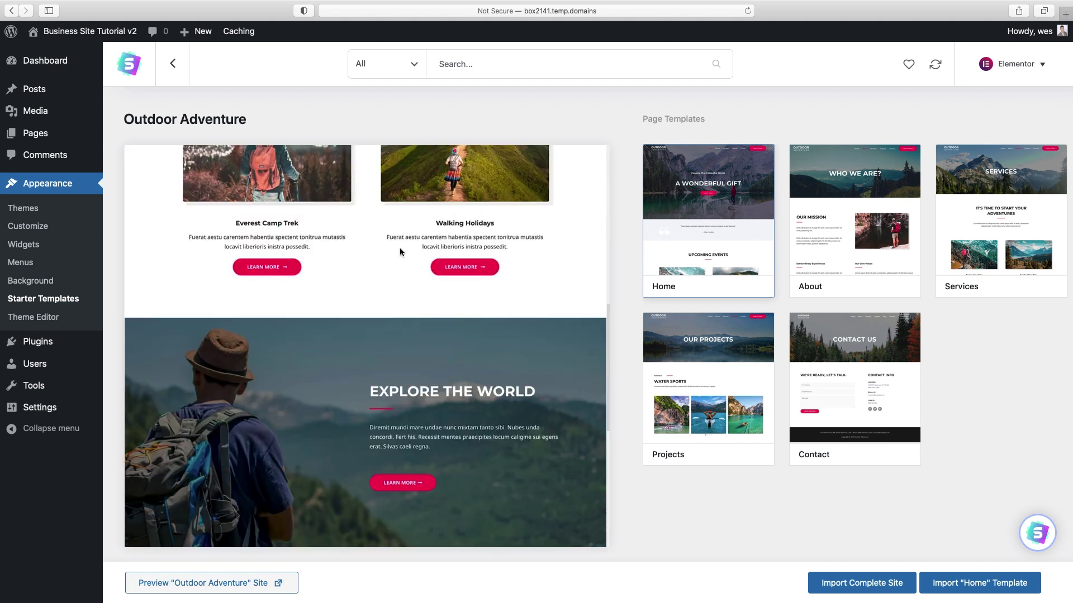
pyautogui.scroll(3, 437, 283)
pyautogui.scroll(5, 438, 283)
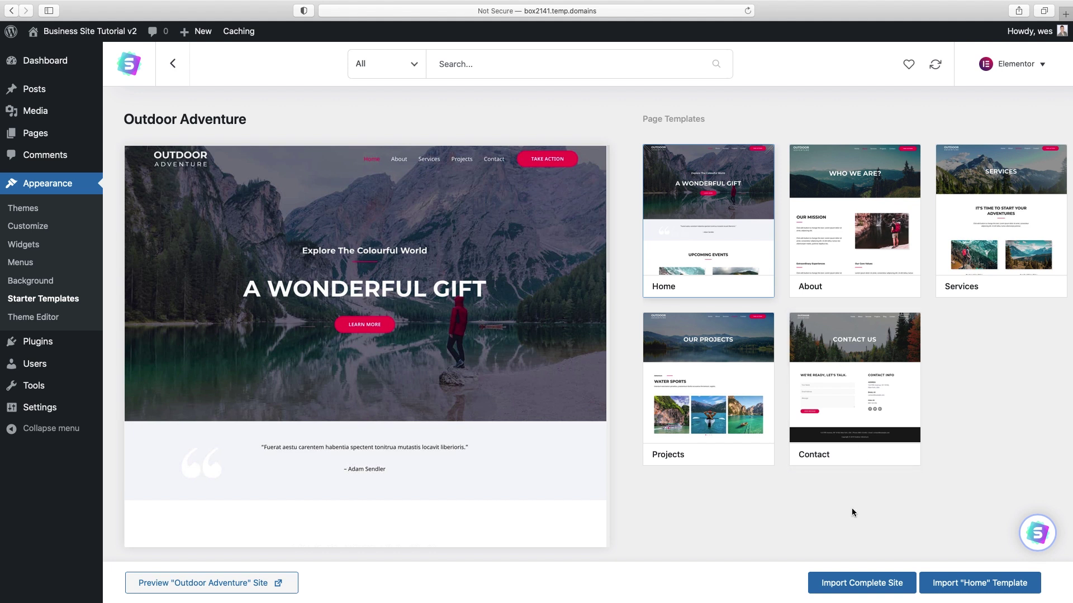
pyautogui.click(855, 586)
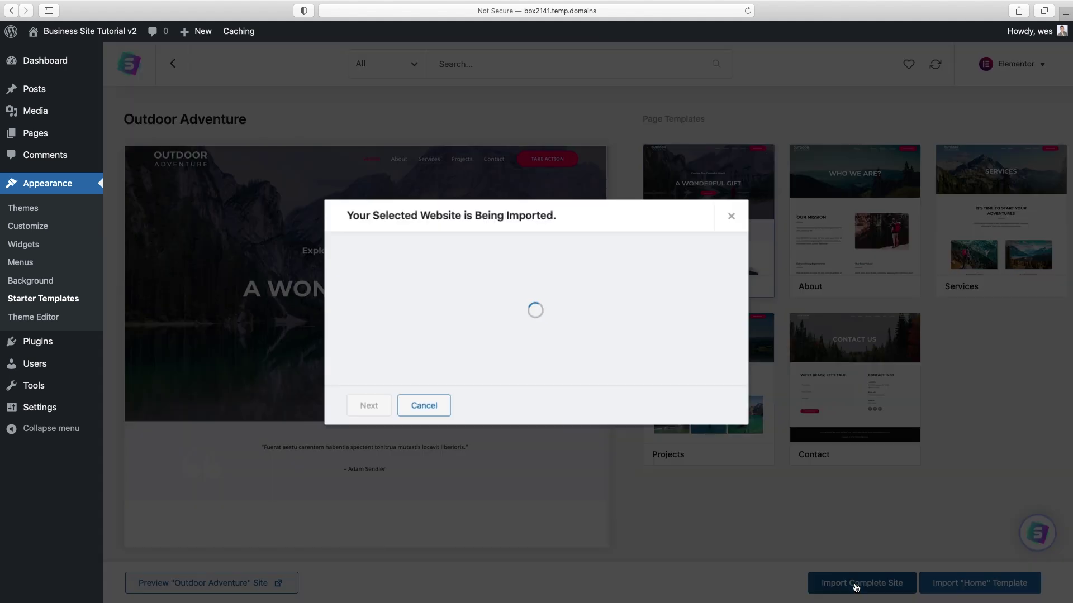
# - Choose Intermediate experience and Myself/My company, continue, and skip the personal details form
pyautogui.click(498, 299)
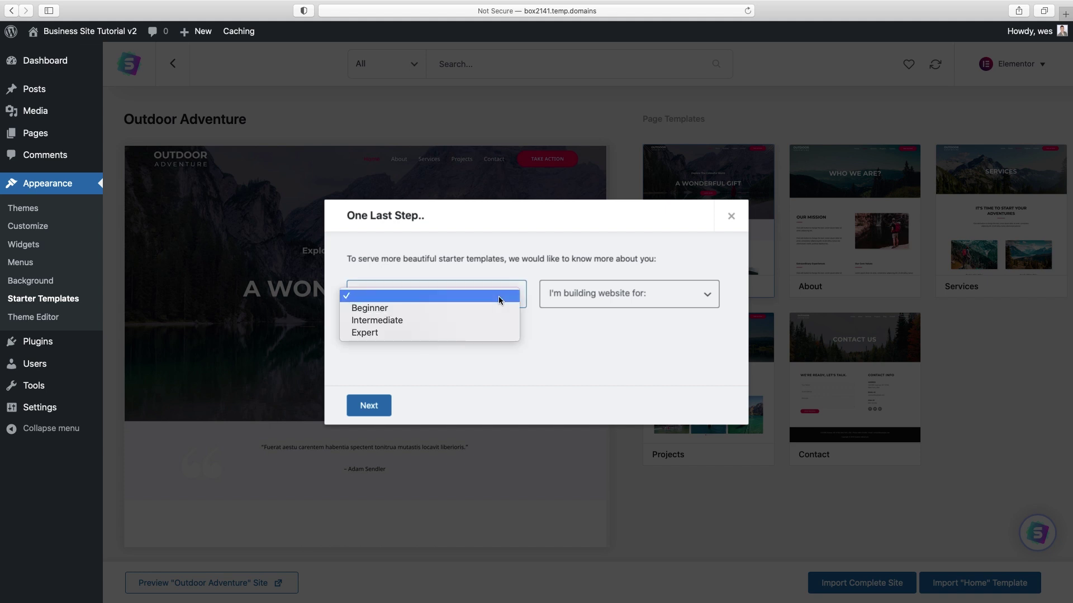
pyautogui.click(387, 320)
pyautogui.click(637, 298)
pyautogui.click(638, 308)
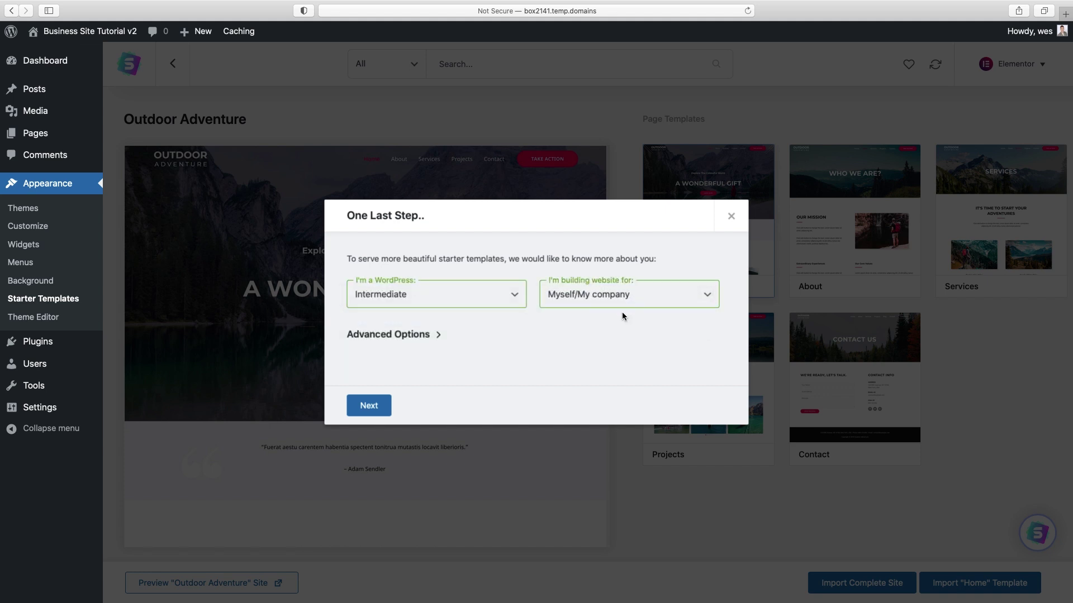
pyautogui.click(366, 406)
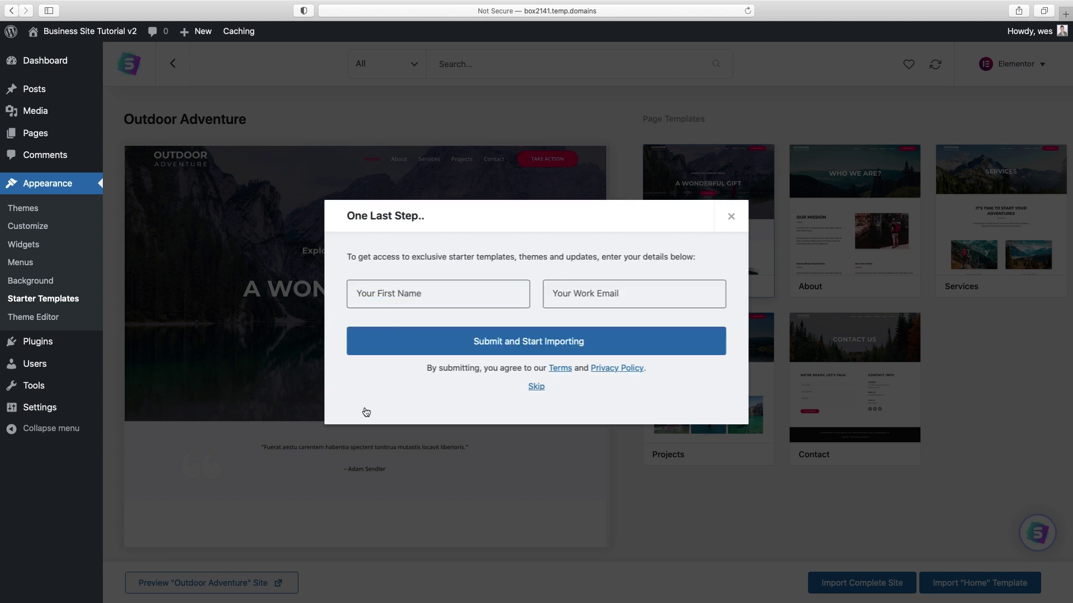
pyautogui.click(536, 387)
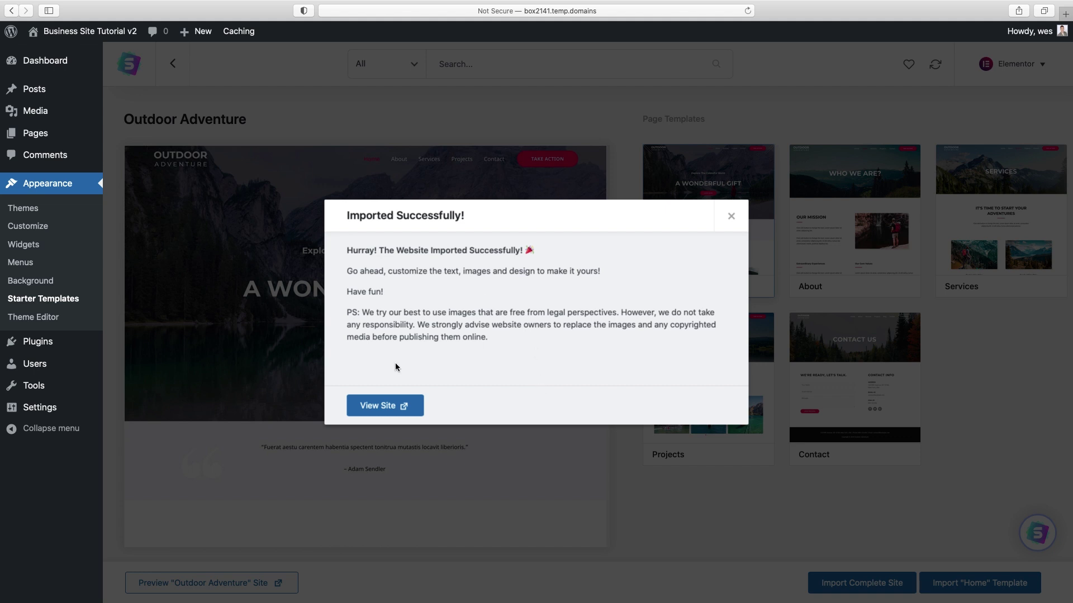
# - Open the imported site in a new tab and scroll its home page
pyautogui.click(375, 409)
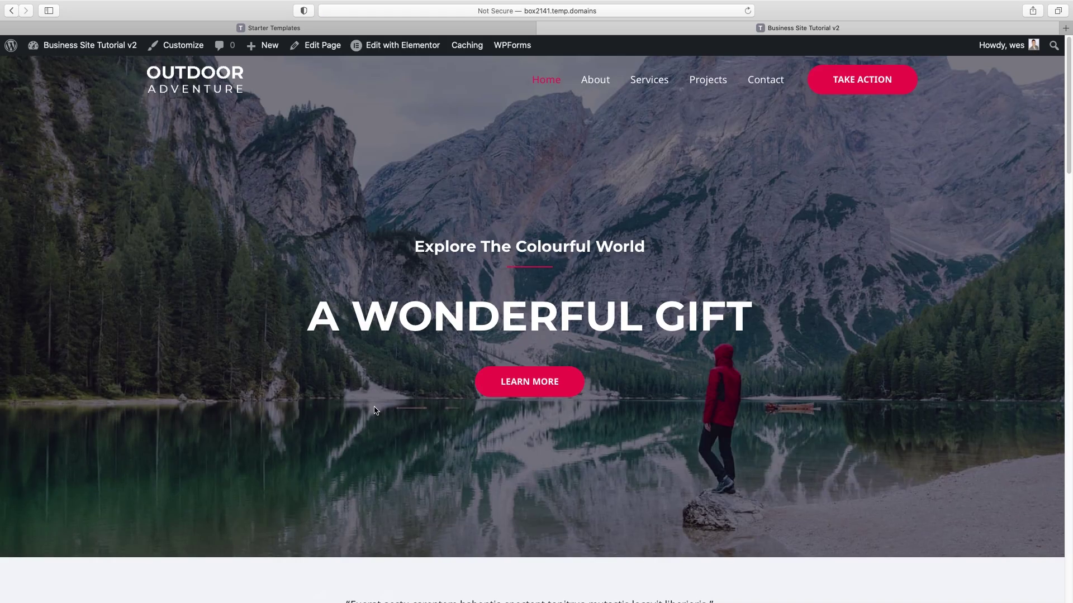
pyautogui.scroll(-9, 760, 251)
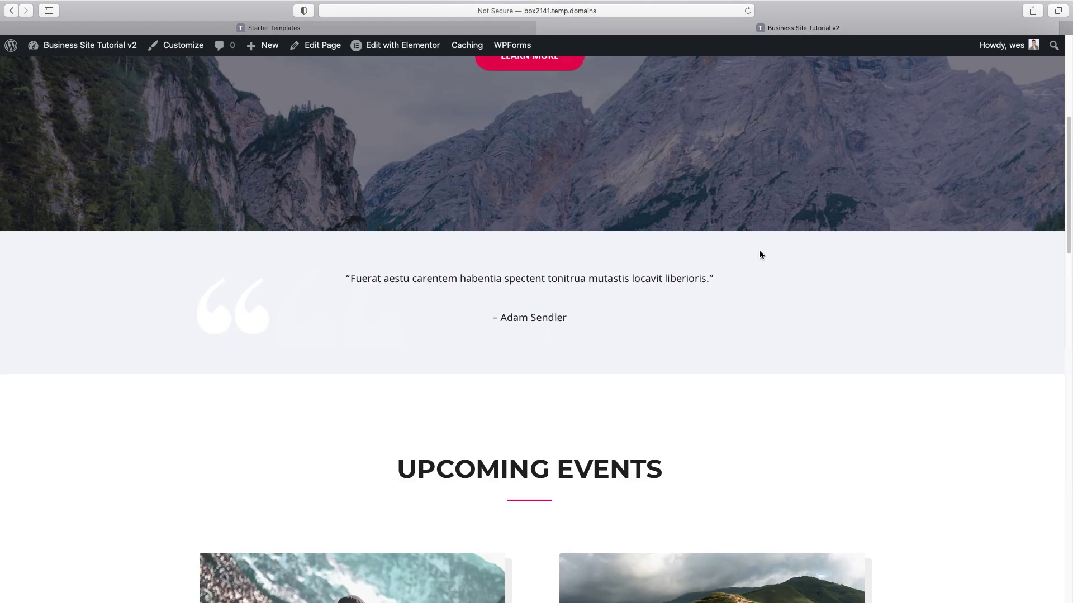
pyautogui.scroll(-20, 759, 255)
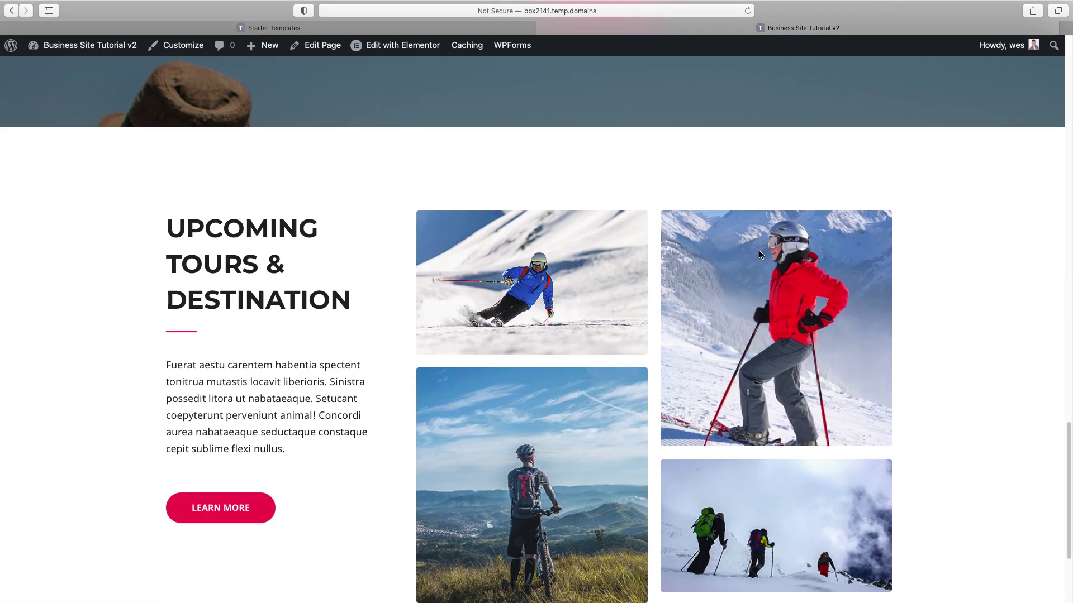
pyautogui.scroll(20, 759, 255)
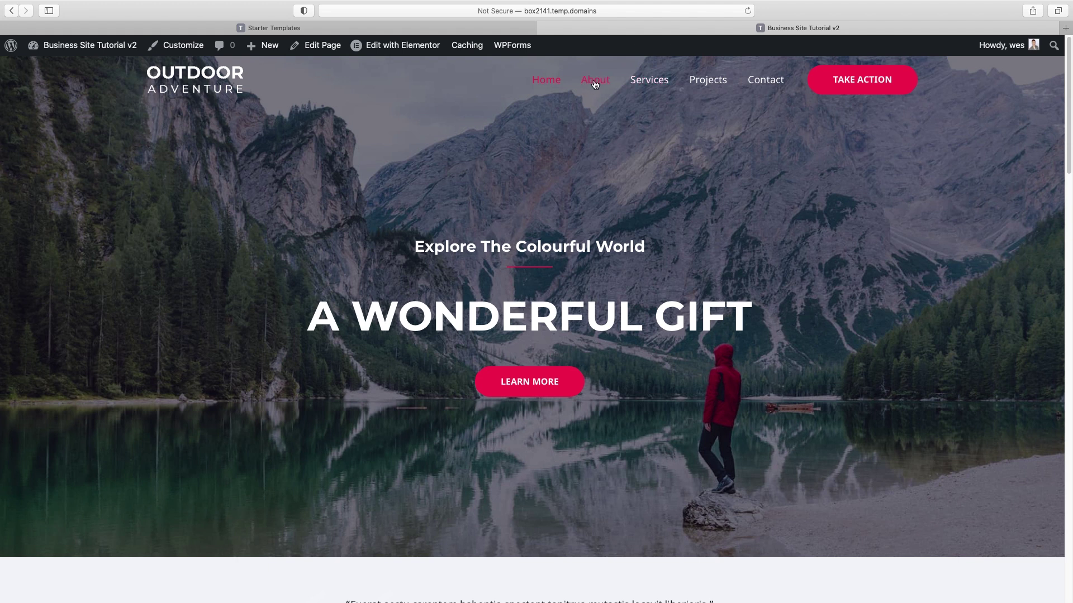
# - Visit the Services page, return Home, and open Home in the Elementor editor
pyautogui.click(648, 82)
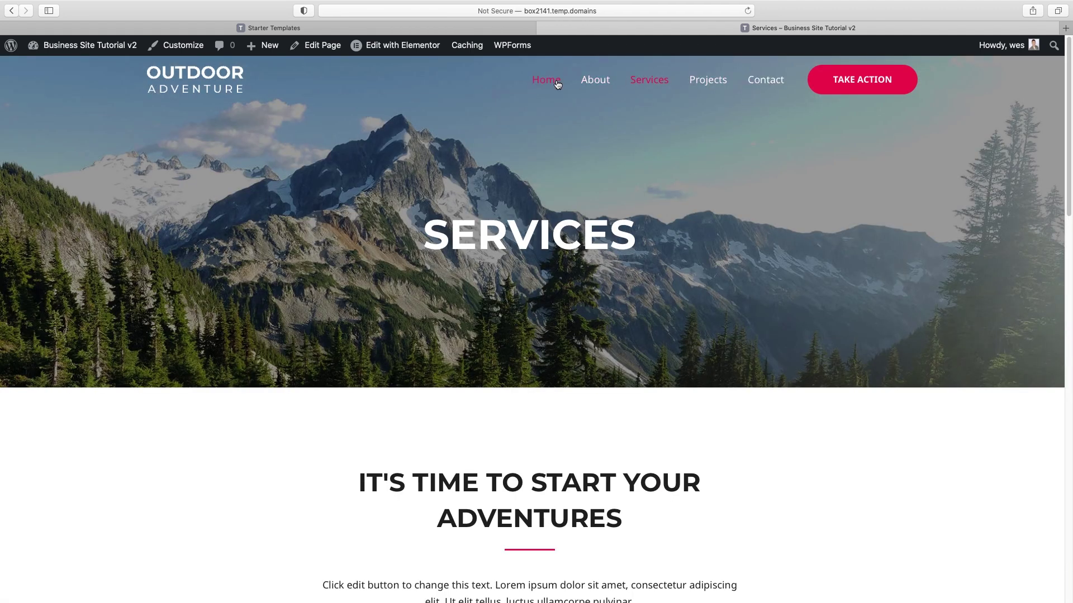
pyautogui.click(557, 84)
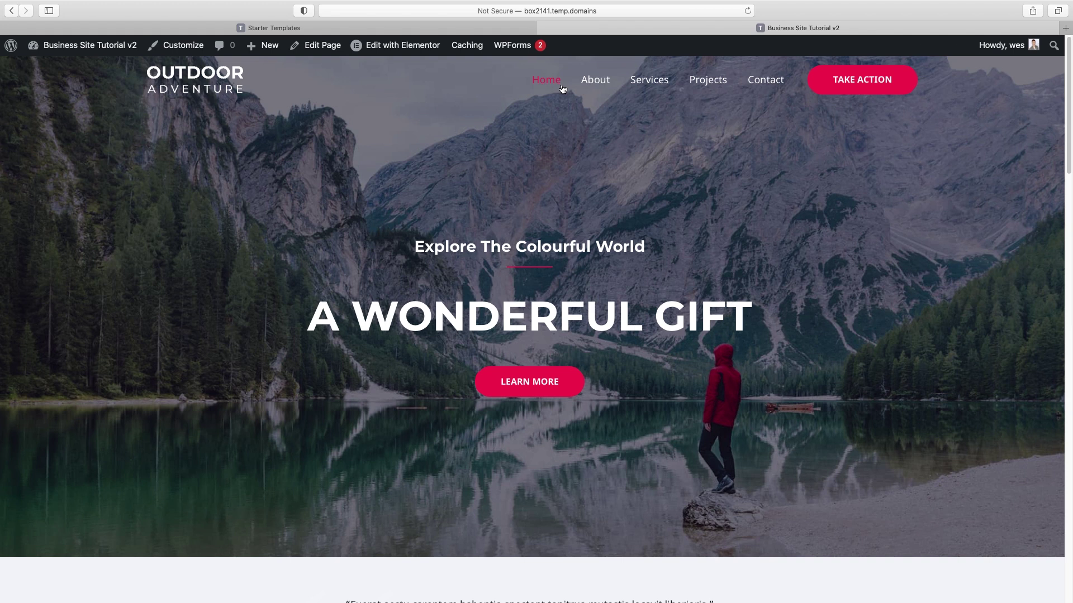
pyautogui.moveTo(404, 50)
pyautogui.click(403, 50)
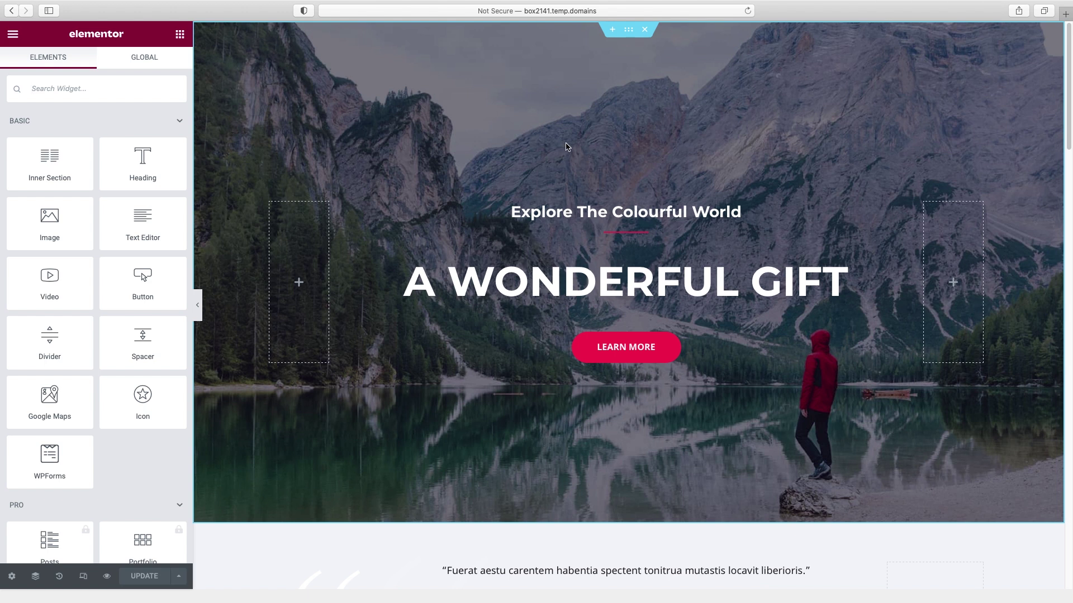
# - Scroll the Home page and select the A WONDERFUL GIFT hero heading
pyautogui.scroll(-1, 899, 139)
pyautogui.scroll(-2, 898, 136)
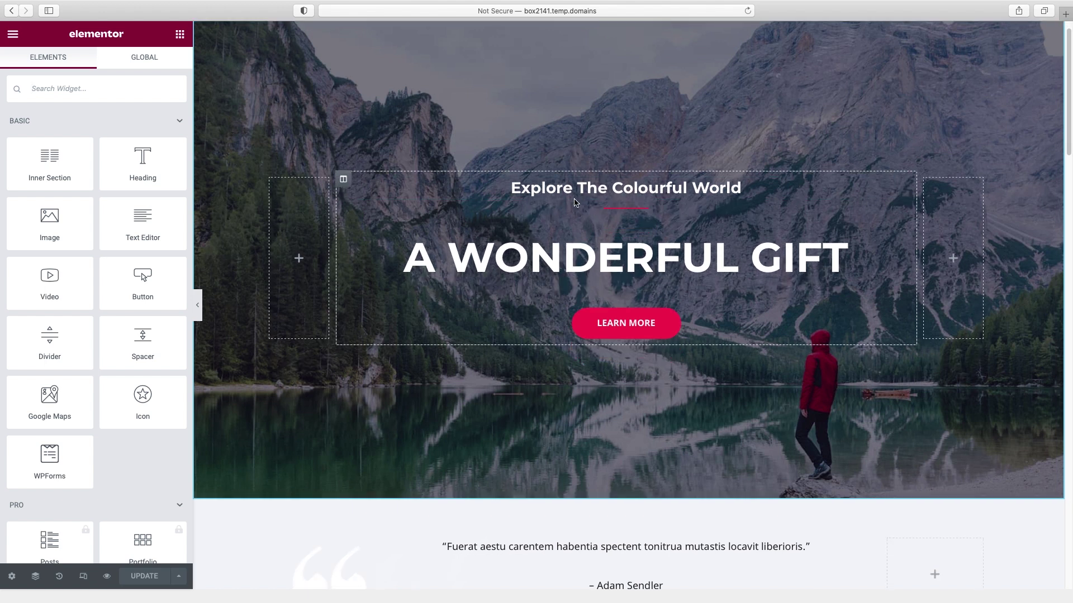
pyautogui.scroll(-3, 698, 246)
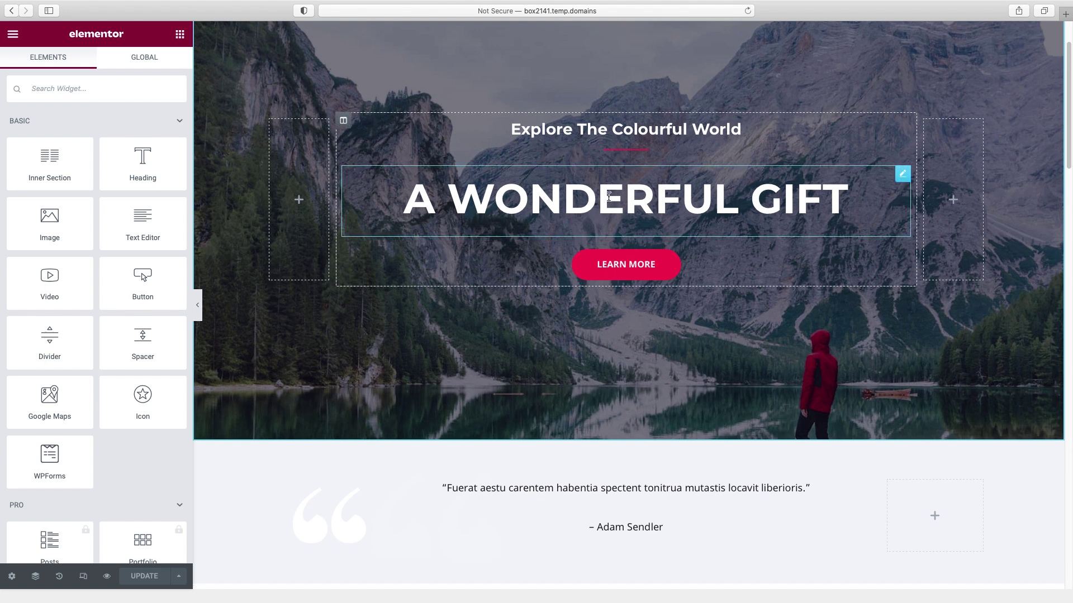
pyautogui.click(602, 195)
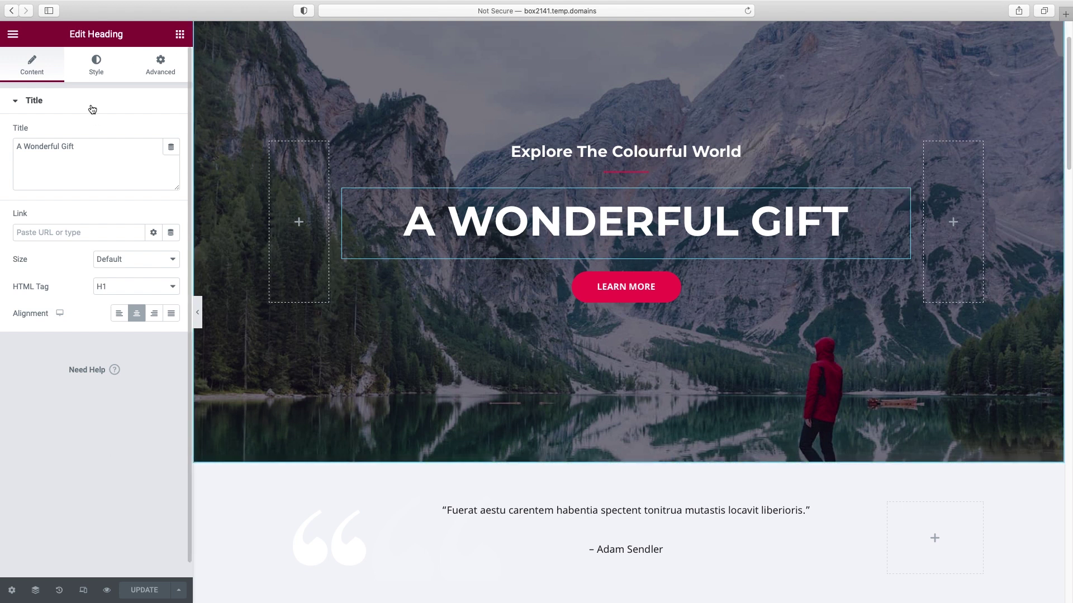
# - Return to the widgets panel, then select the A WONDERFUL GIFT heading again
pyautogui.click(179, 35)
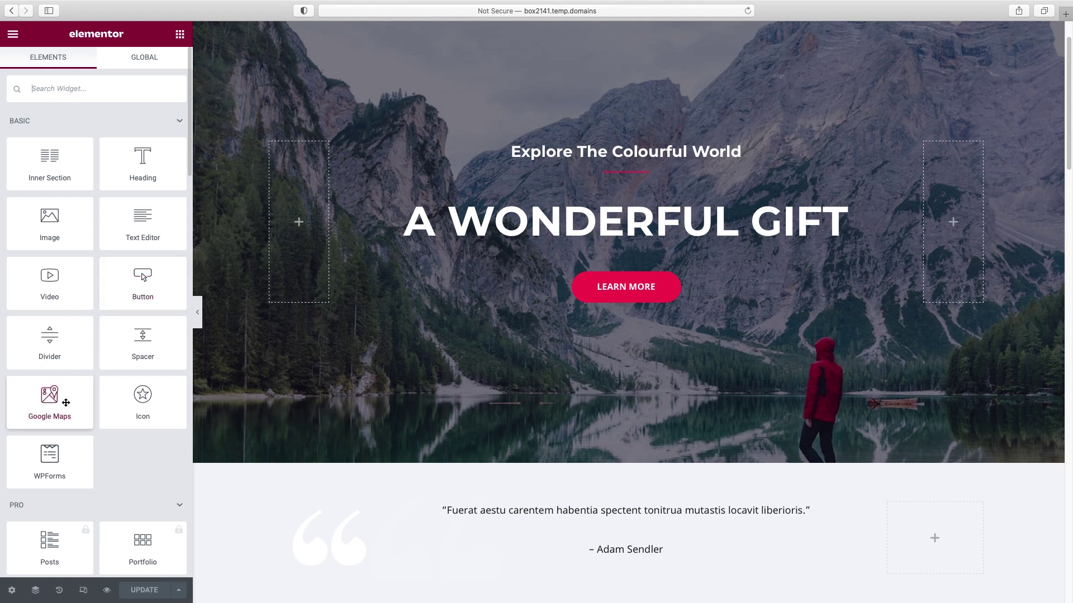
pyautogui.scroll(-3, 80, 404)
pyautogui.scroll(-8, 93, 403)
pyautogui.scroll(12, 98, 402)
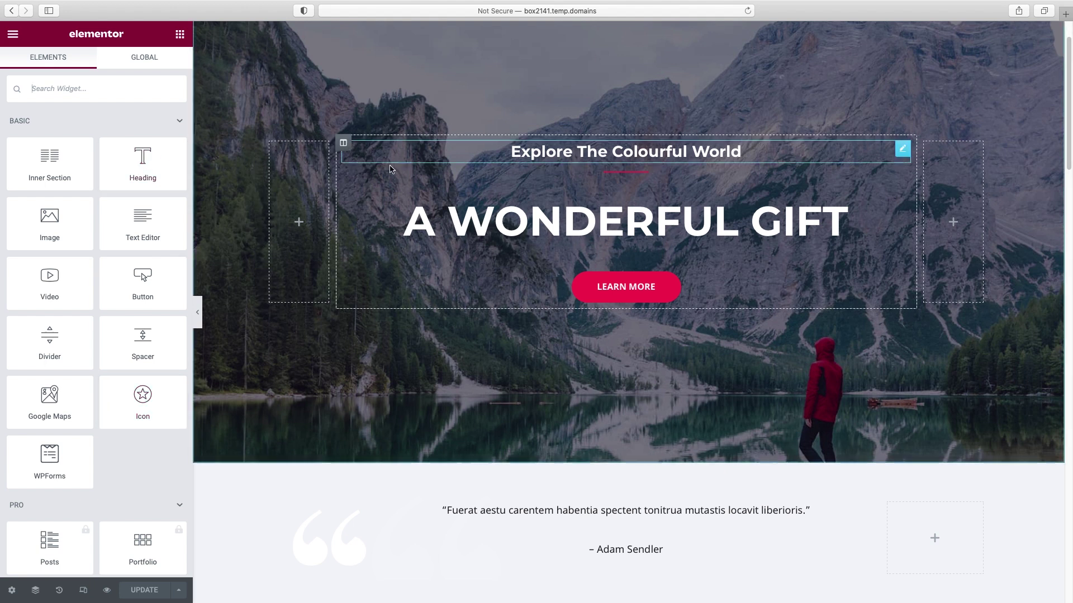
pyautogui.click(589, 221)
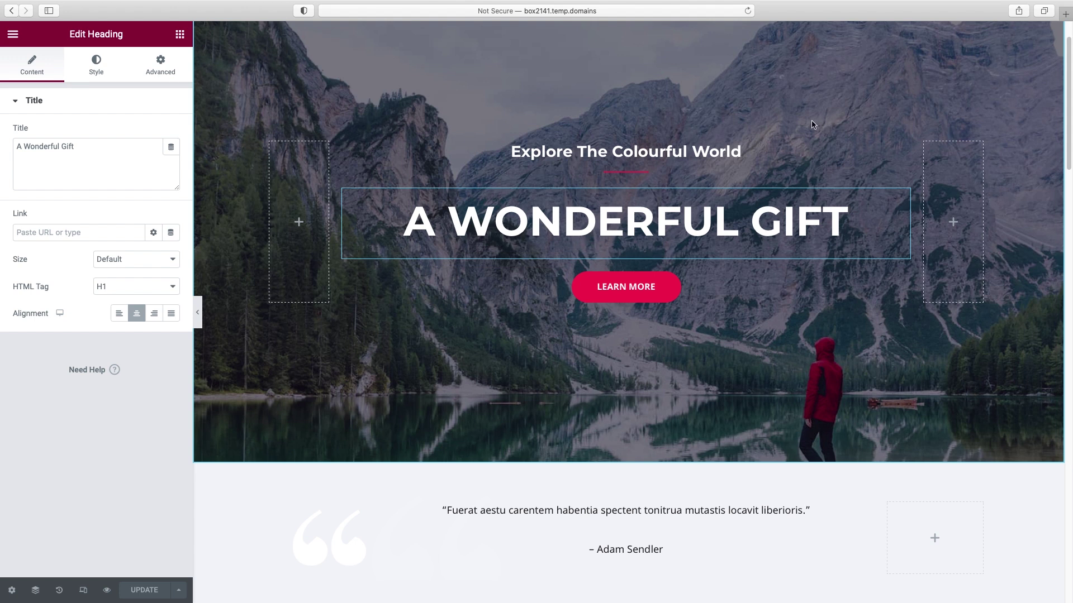
# - Select the Explore The Colourful World subheading and open its Style typography settings
pyautogui.scroll(-5, 643, 172)
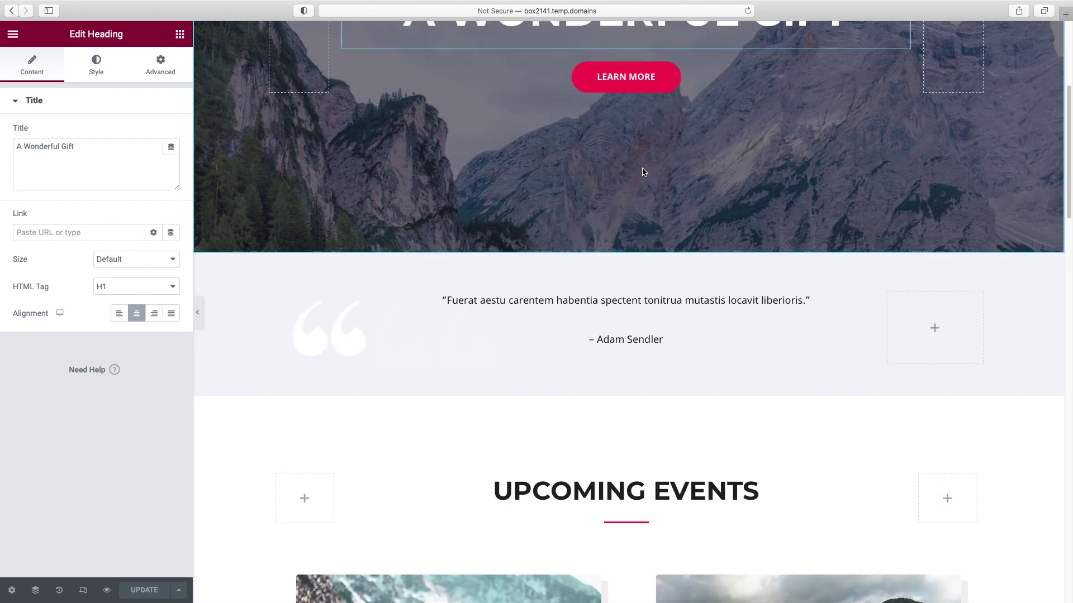
pyautogui.scroll(-6, 642, 172)
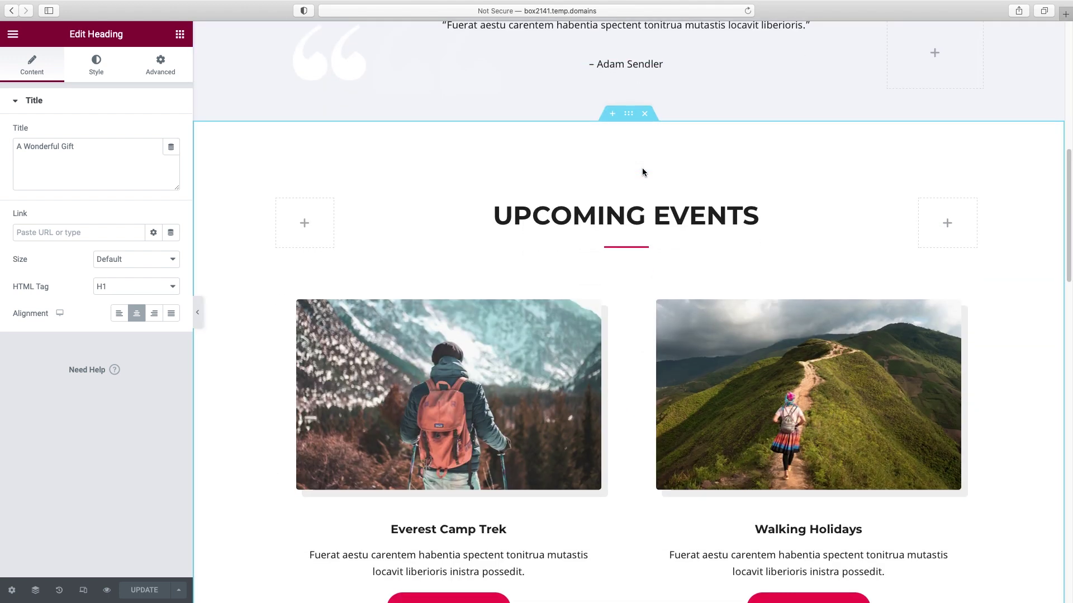
pyautogui.scroll(7, 642, 171)
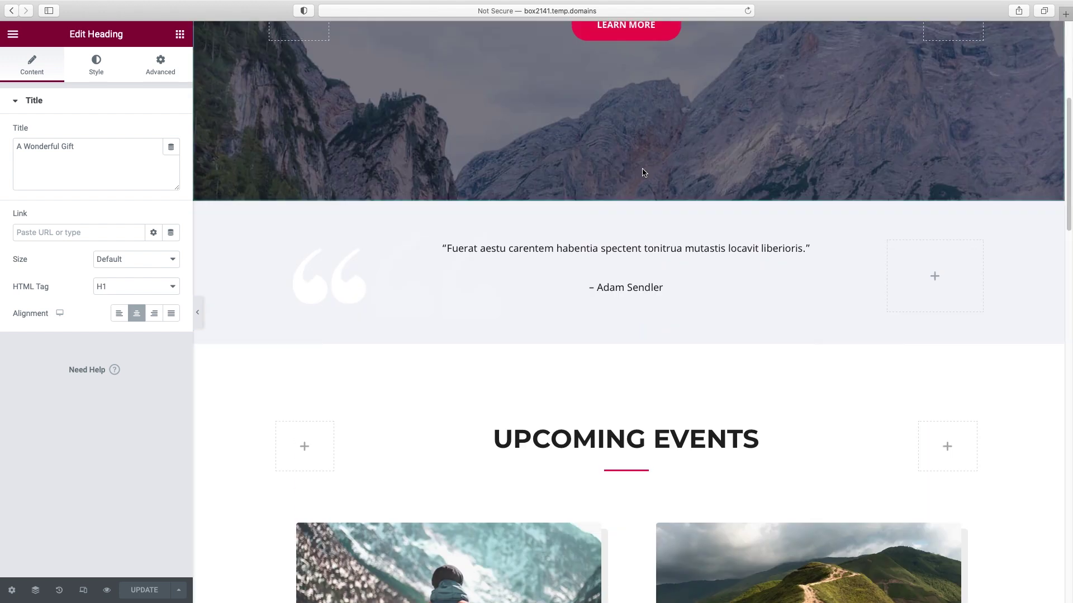
pyautogui.scroll(6, 642, 172)
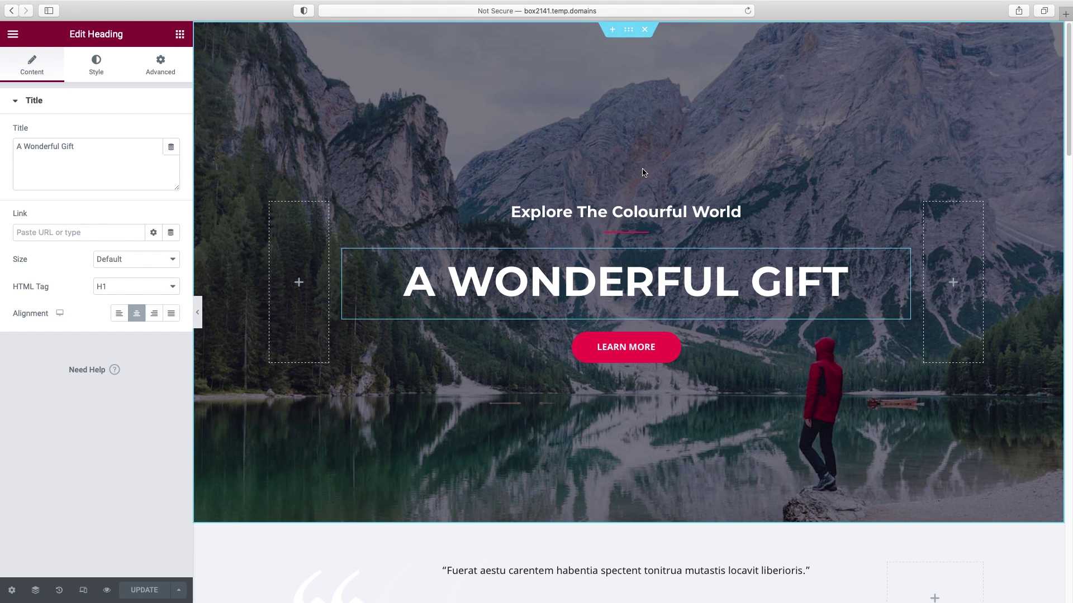
pyautogui.click(626, 213)
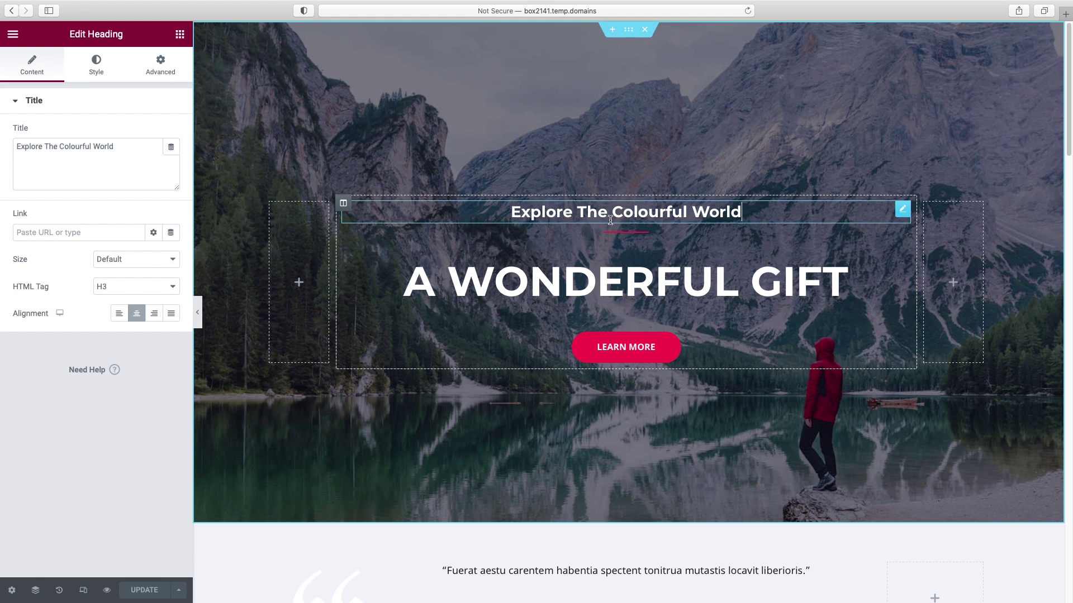
pyautogui.click(100, 77)
pyautogui.click(170, 161)
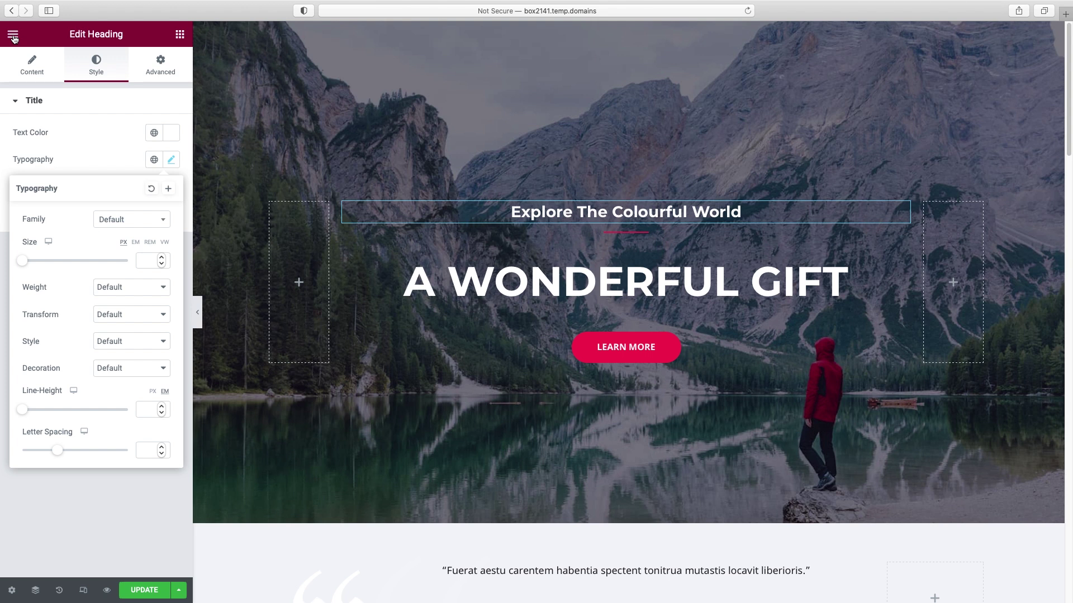
# - Open Site Settings > Typography and edit the Body Typography font options
pyautogui.click(13, 36)
pyautogui.click(64, 96)
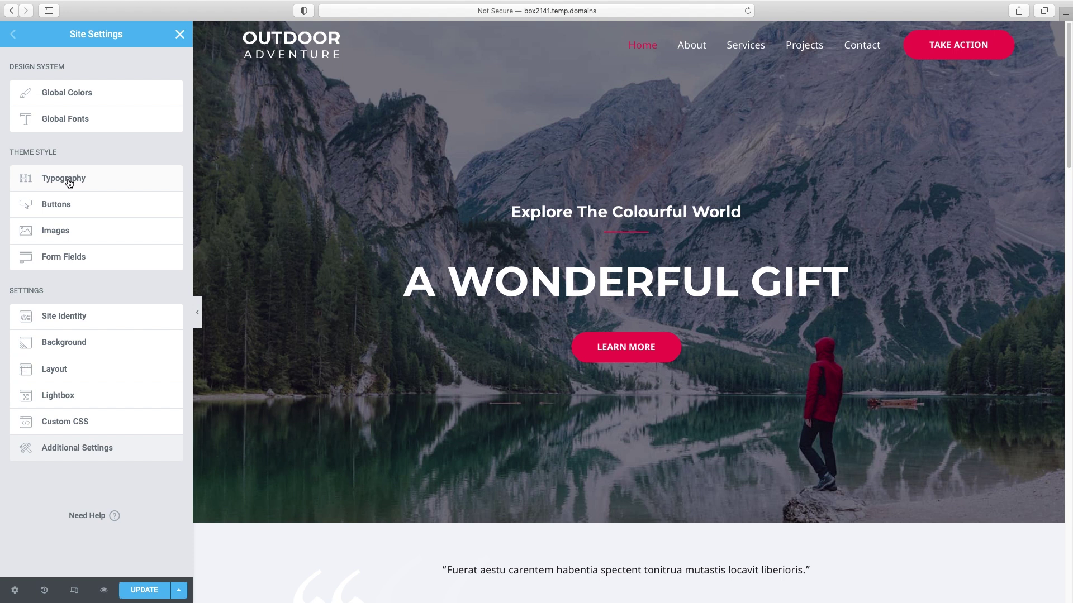
pyautogui.click(70, 184)
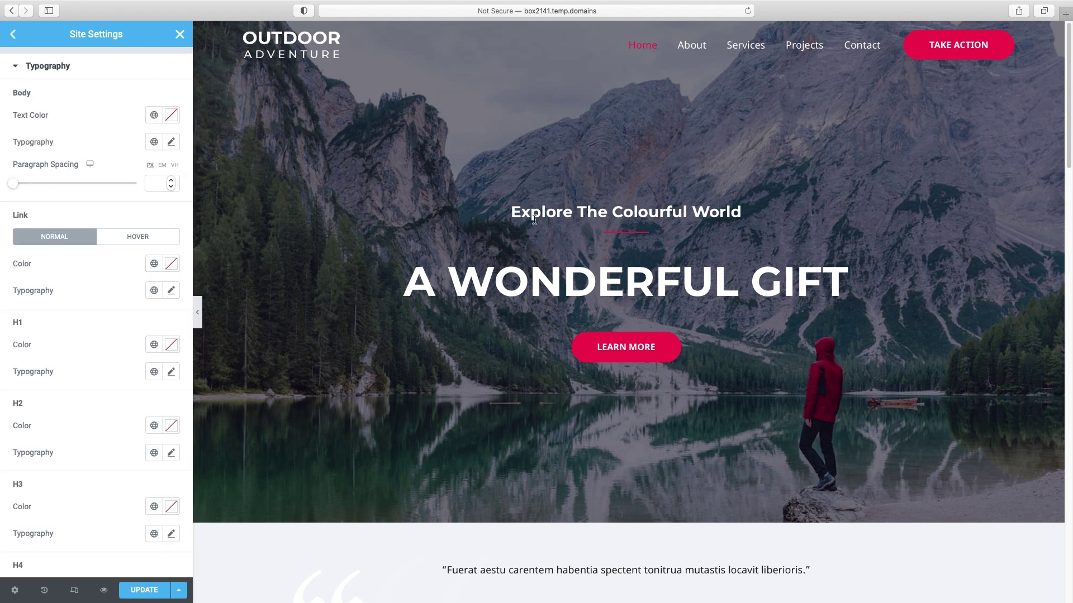
pyautogui.scroll(-1, 815, 277)
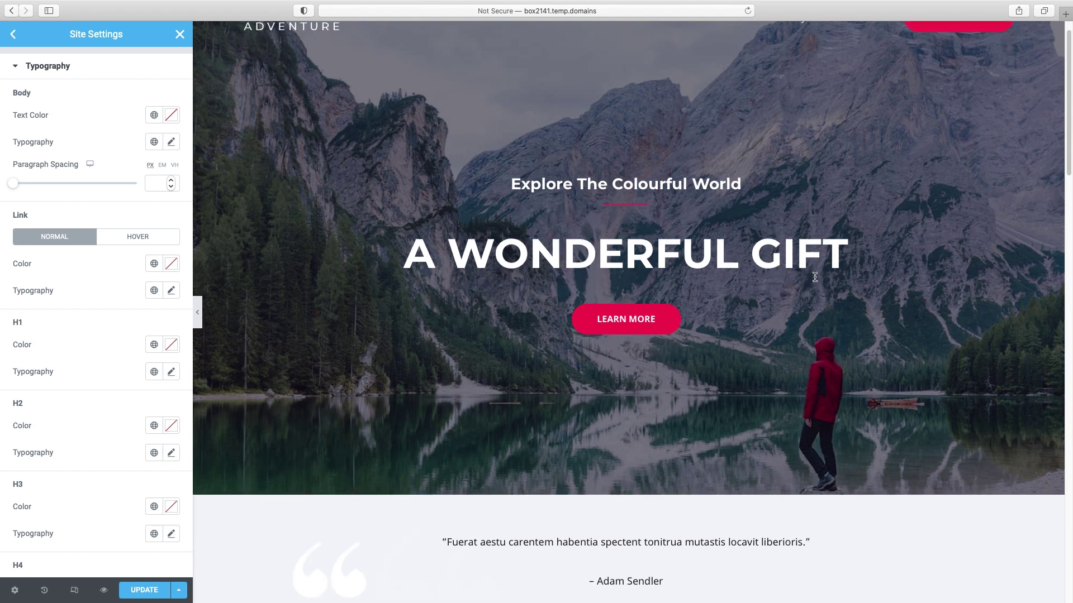
pyautogui.scroll(-3, 815, 277)
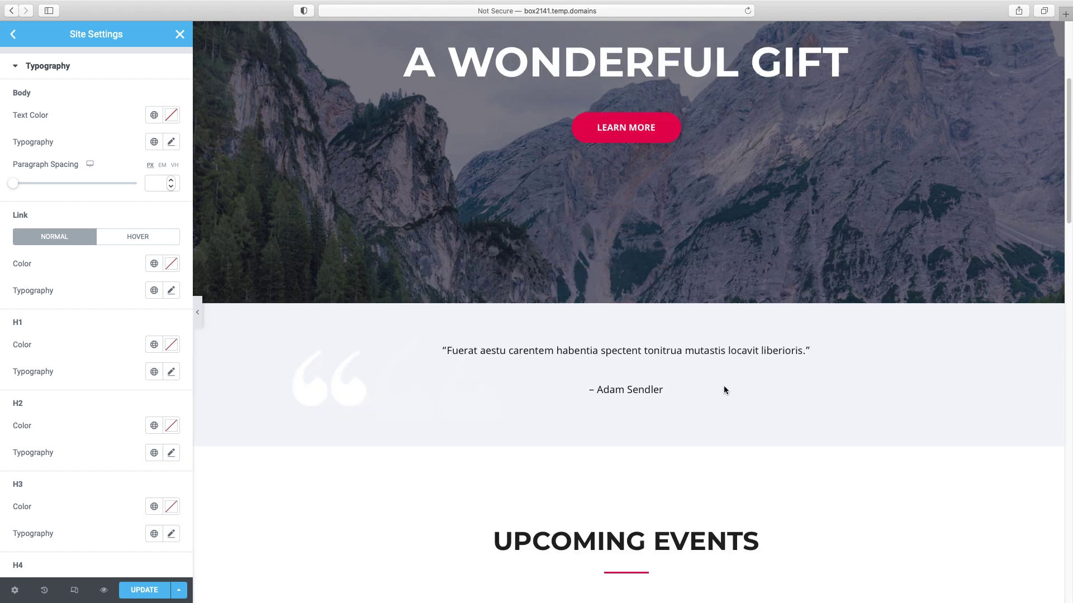
pyautogui.scroll(-3, 649, 391)
pyautogui.scroll(7, 625, 380)
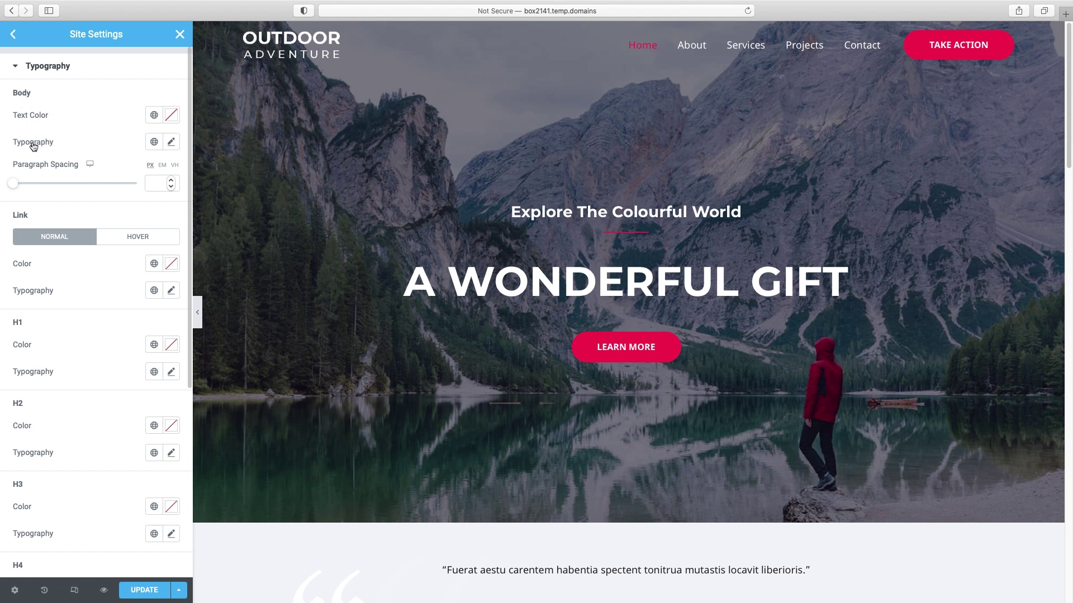
pyautogui.click(171, 143)
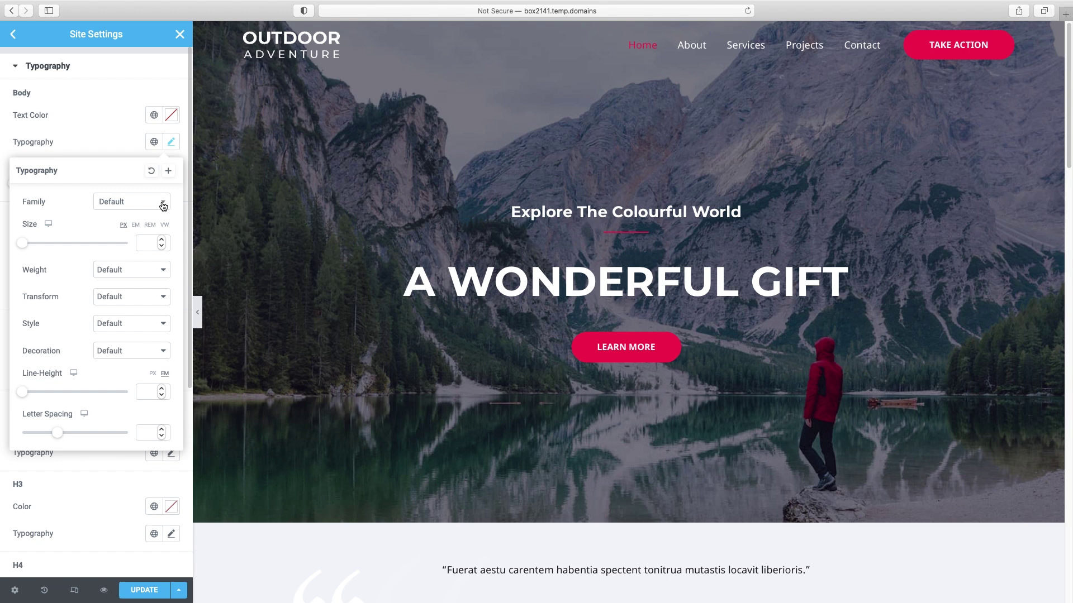
# - Set the global body font family to Montserrat and close the body options
pyautogui.click(163, 206)
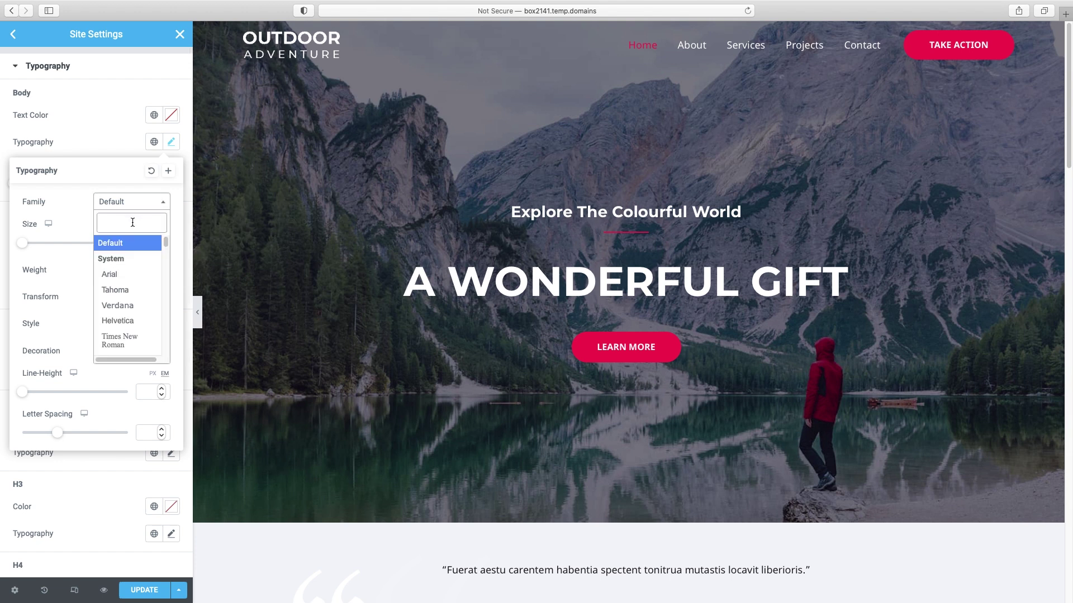
pyautogui.write('monts')
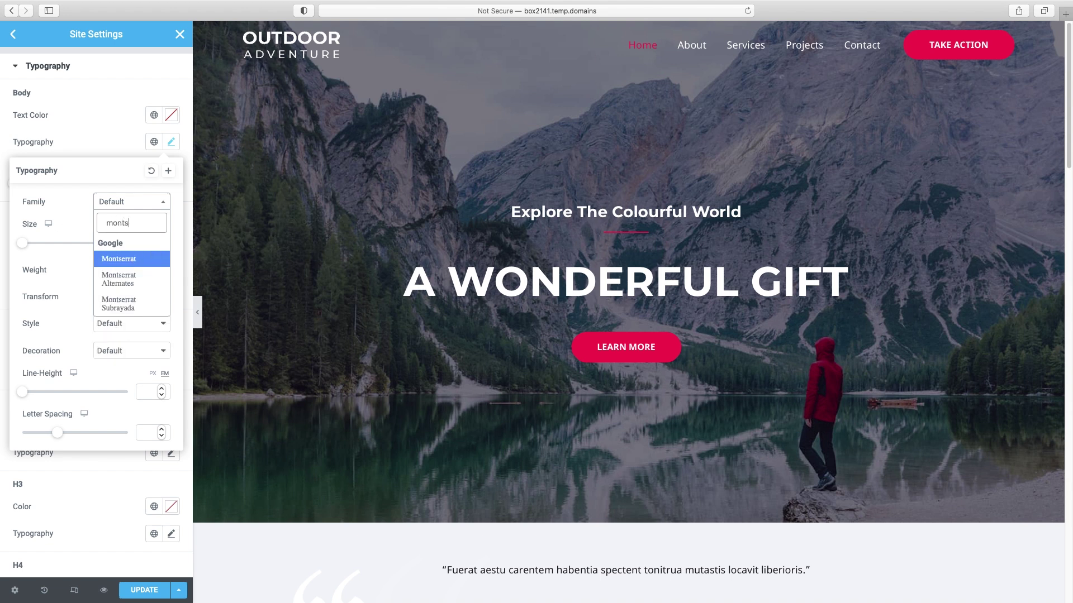
pyautogui.click(123, 259)
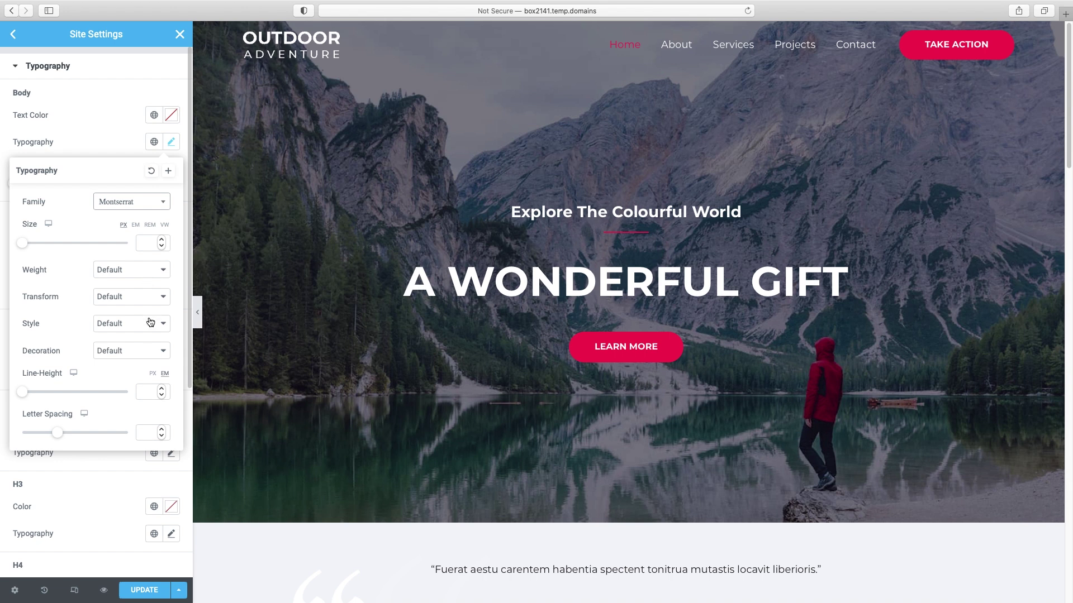
pyautogui.scroll(-10, 510, 506)
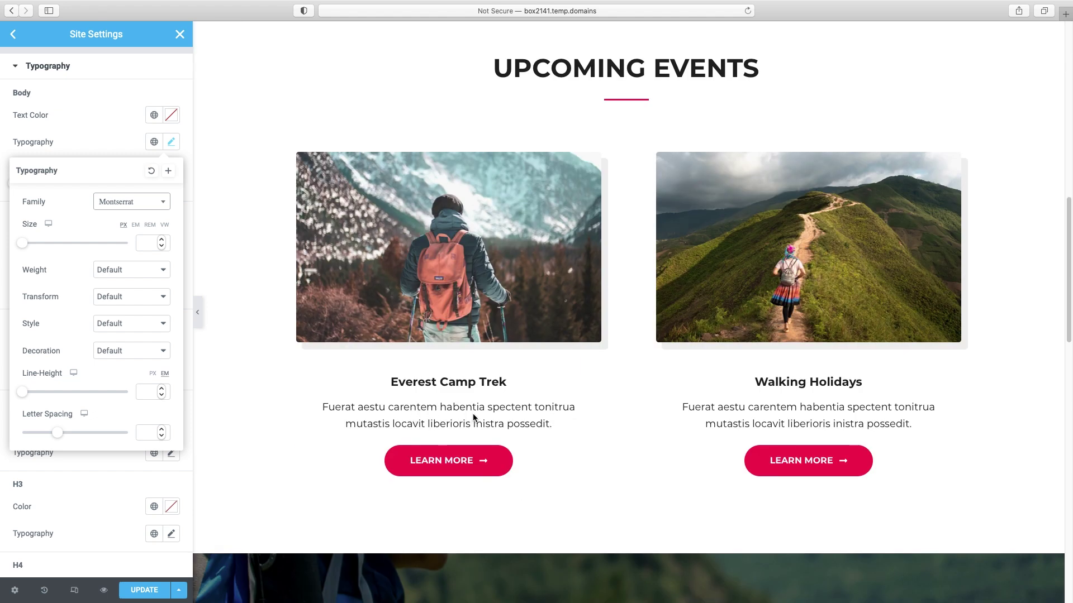
pyautogui.click(103, 142)
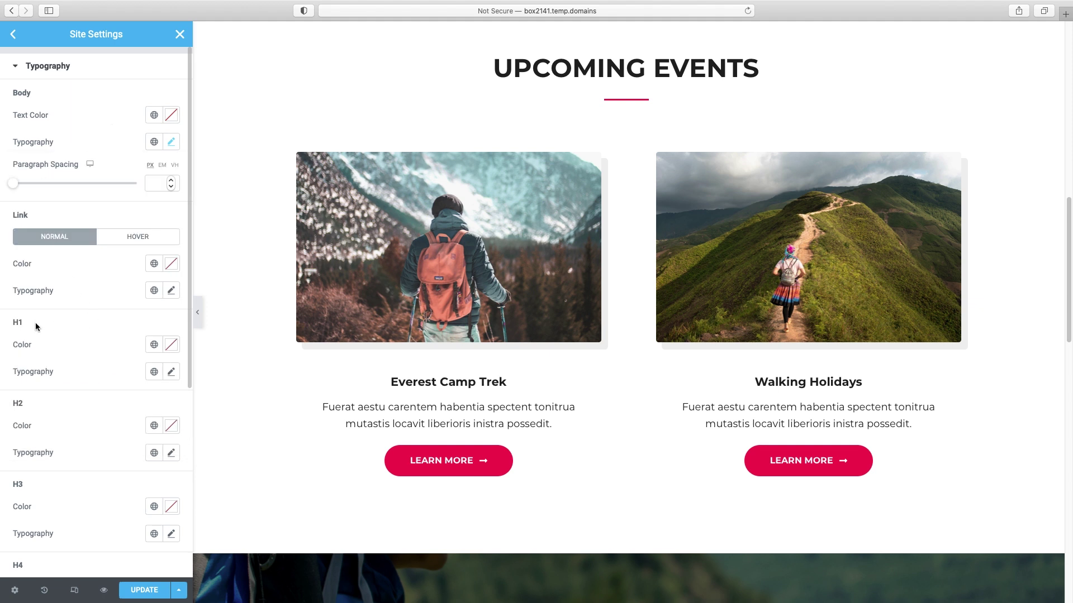
# - Review the page in Montserrat, then open the H1 Typography settings
pyautogui.scroll(15, 352, 379)
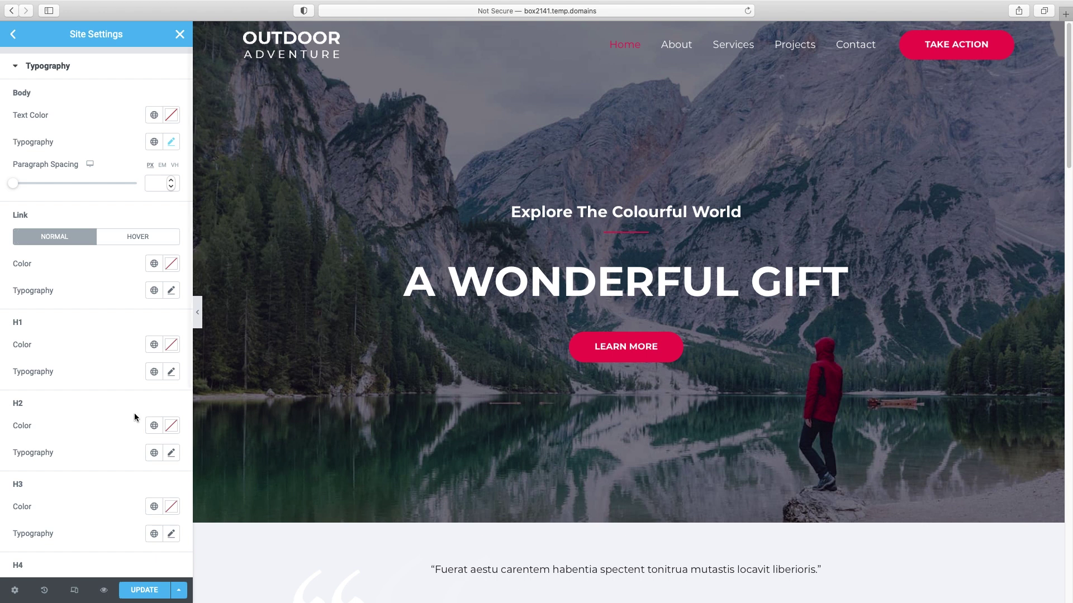
pyautogui.scroll(-3, 388, 434)
pyautogui.scroll(-3, 388, 434)
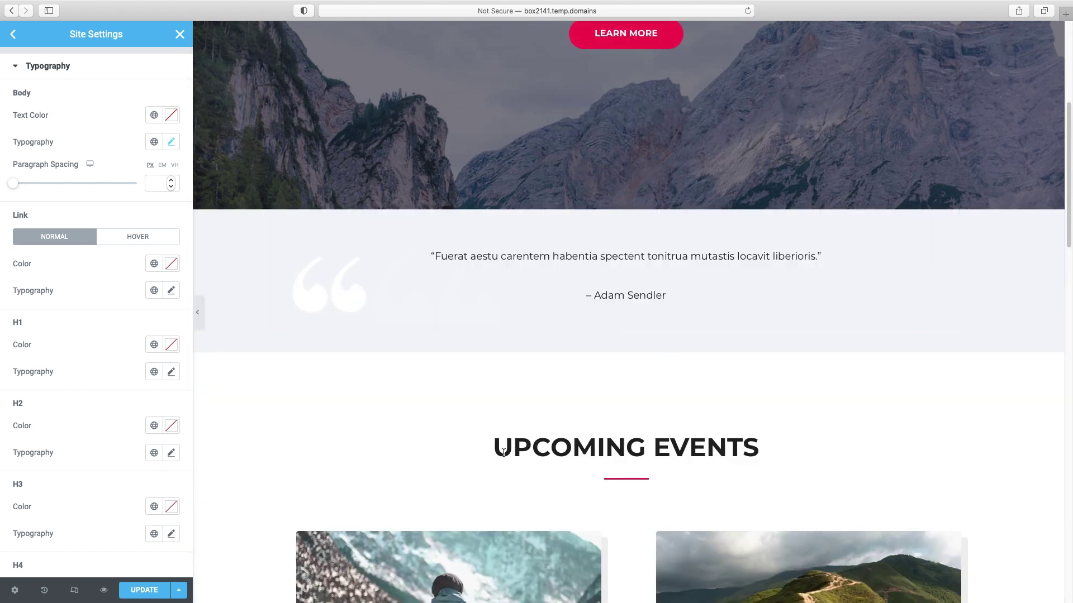
pyautogui.scroll(-8, 710, 452)
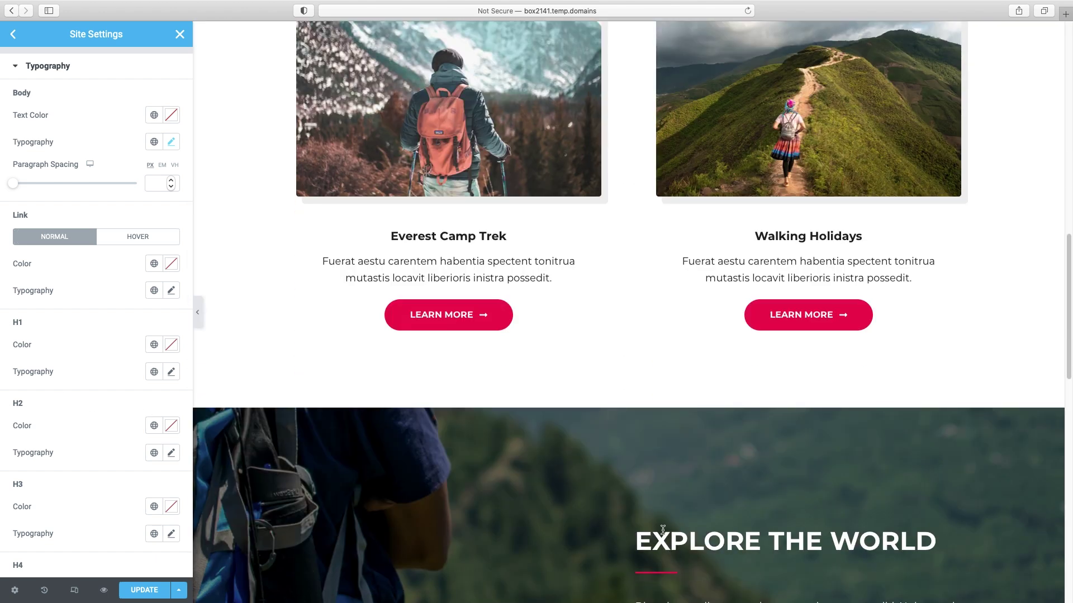
pyautogui.scroll(1, 524, 360)
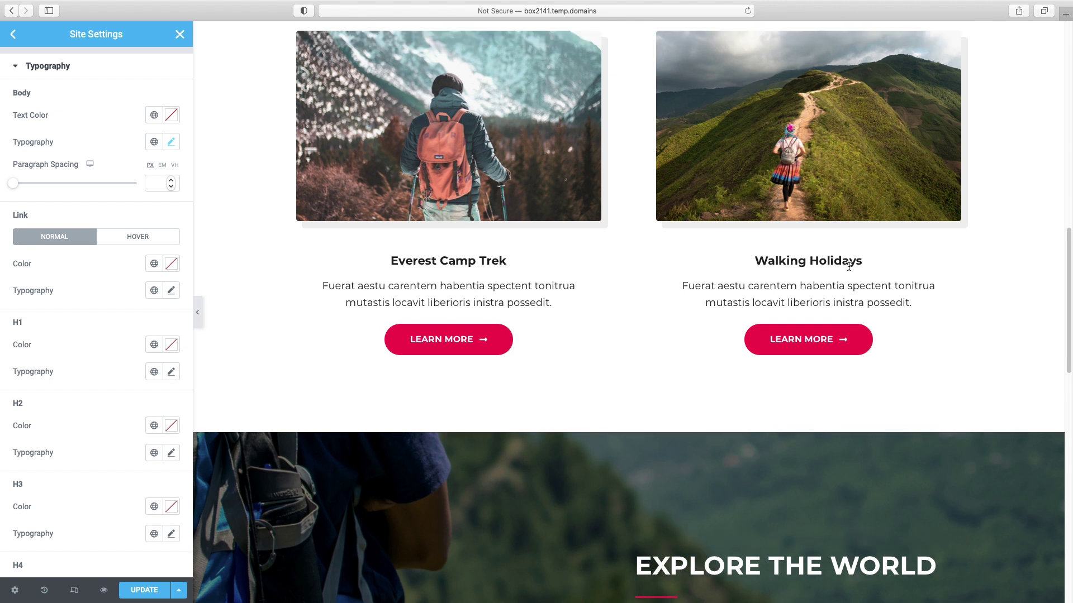
pyautogui.scroll(6, 603, 362)
pyautogui.scroll(5, 602, 363)
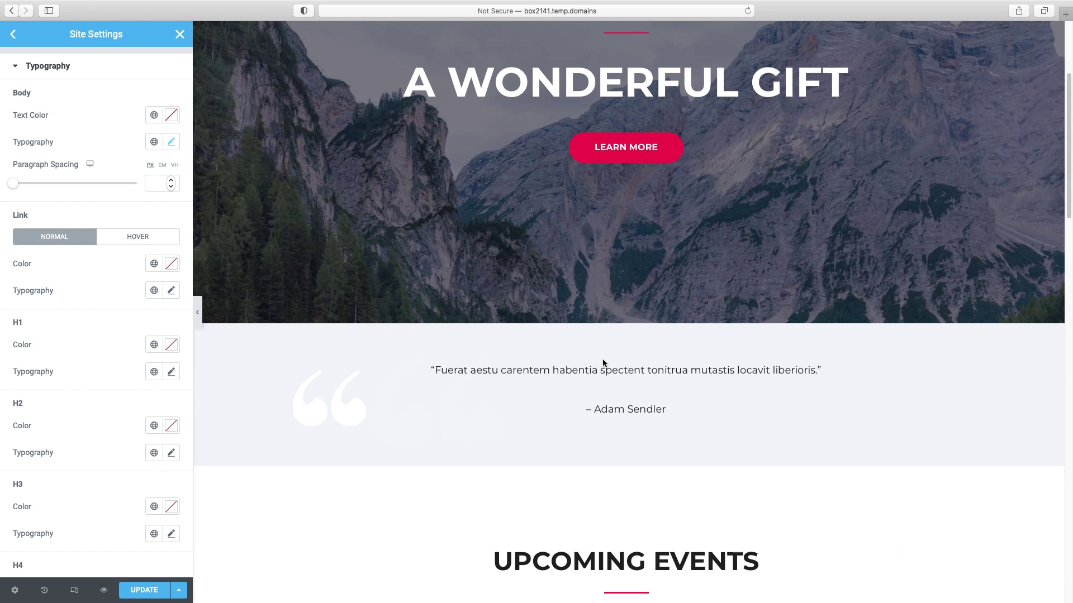
pyautogui.scroll(3, 602, 362)
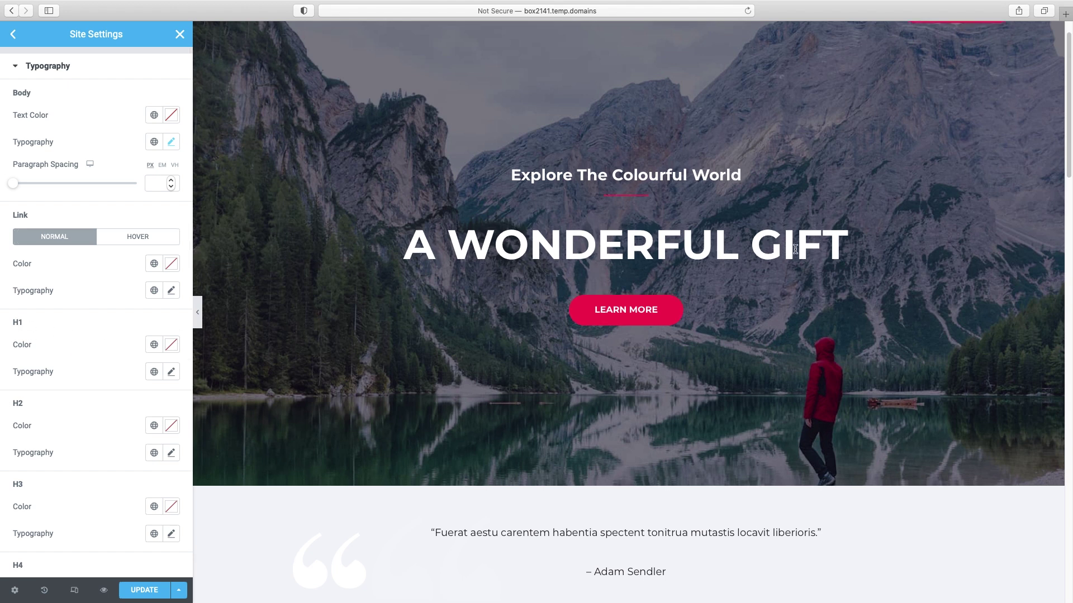
pyautogui.click(172, 373)
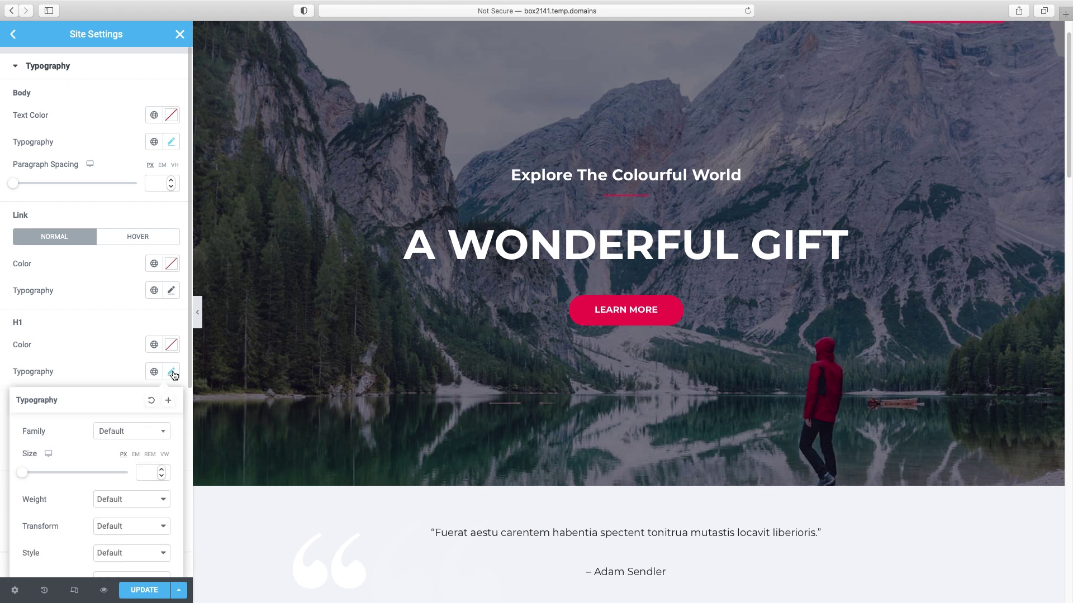
# - Set H1 headings to the Spartan font with Normal text transform
pyautogui.click(139, 433)
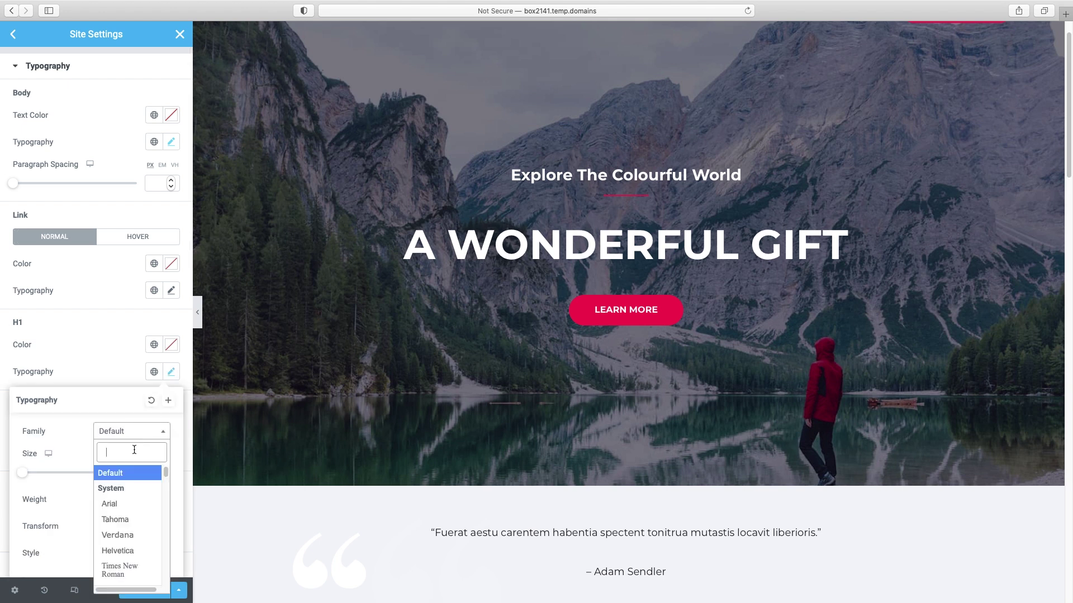
pyautogui.write('spart')
pyautogui.click(119, 492)
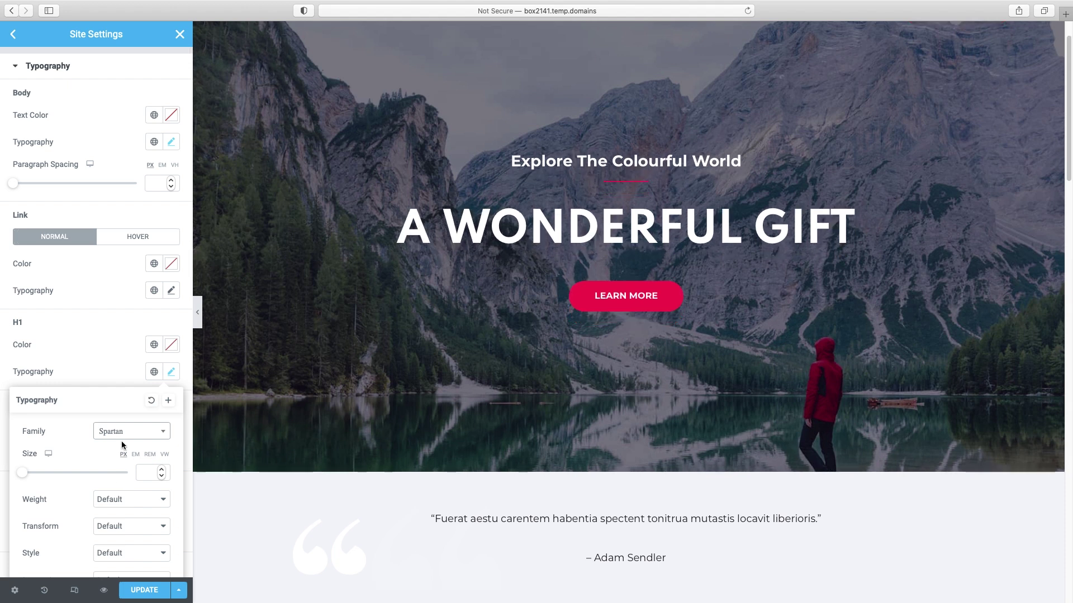
pyautogui.scroll(-3, 114, 445)
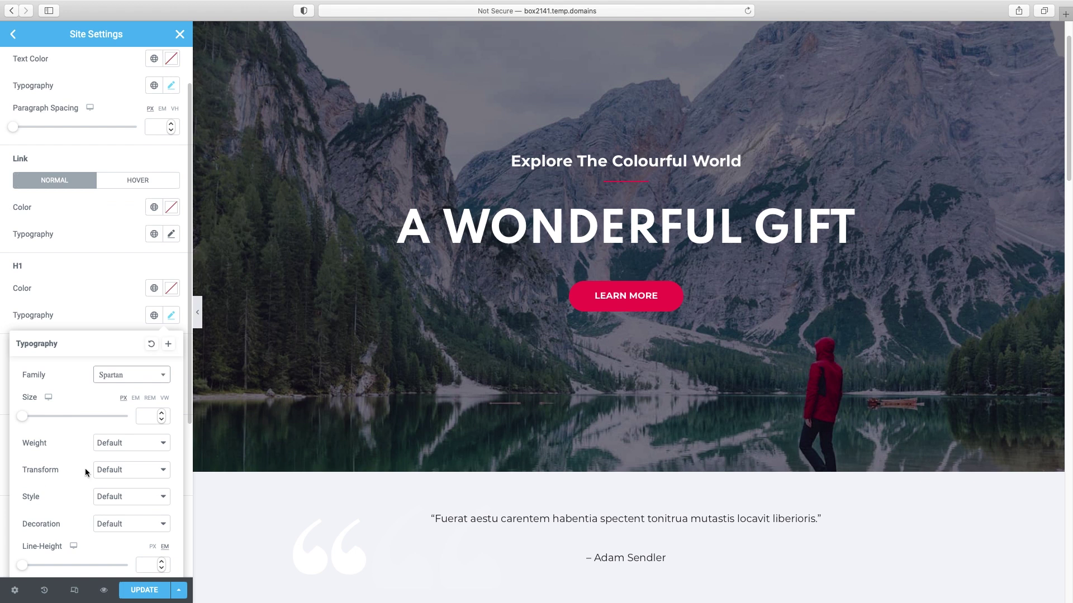
pyautogui.click(143, 470)
pyautogui.click(132, 513)
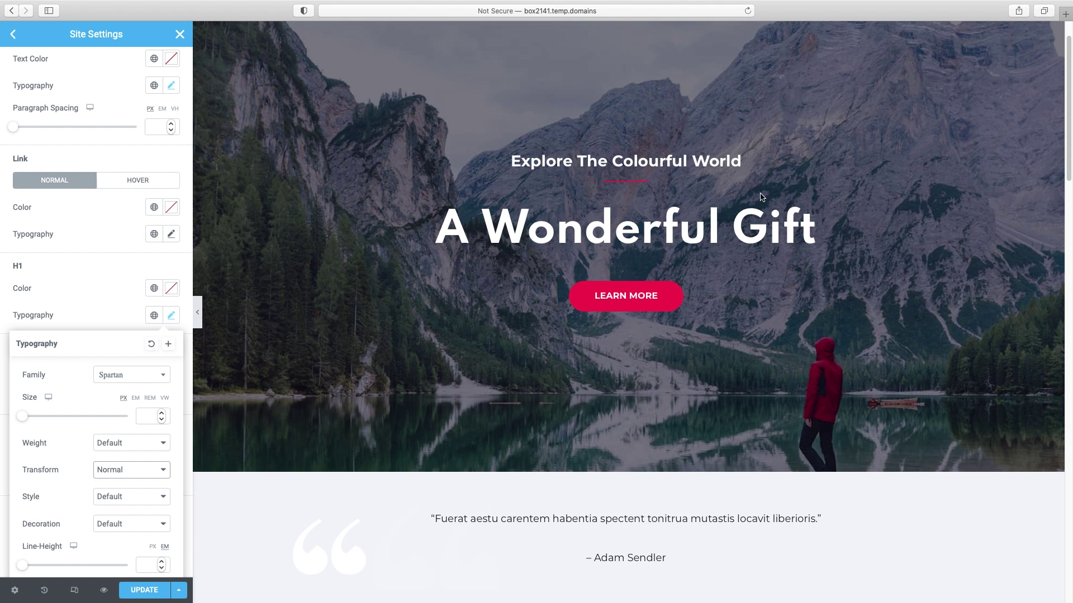
pyautogui.click(614, 162)
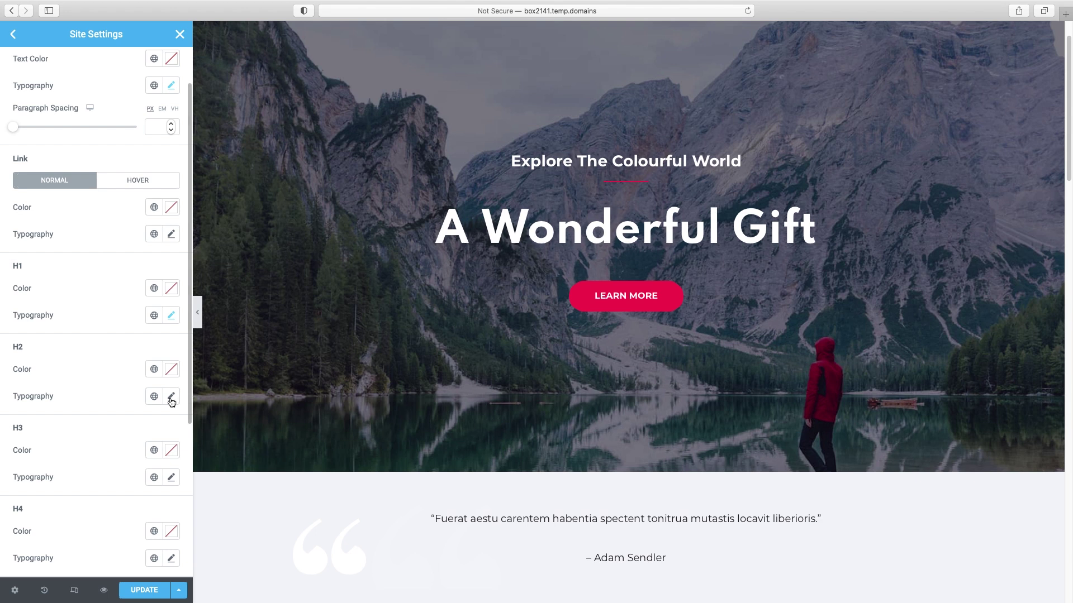
# - Set H2 headings to DM Serif Display with Normal text transform
pyautogui.click(172, 398)
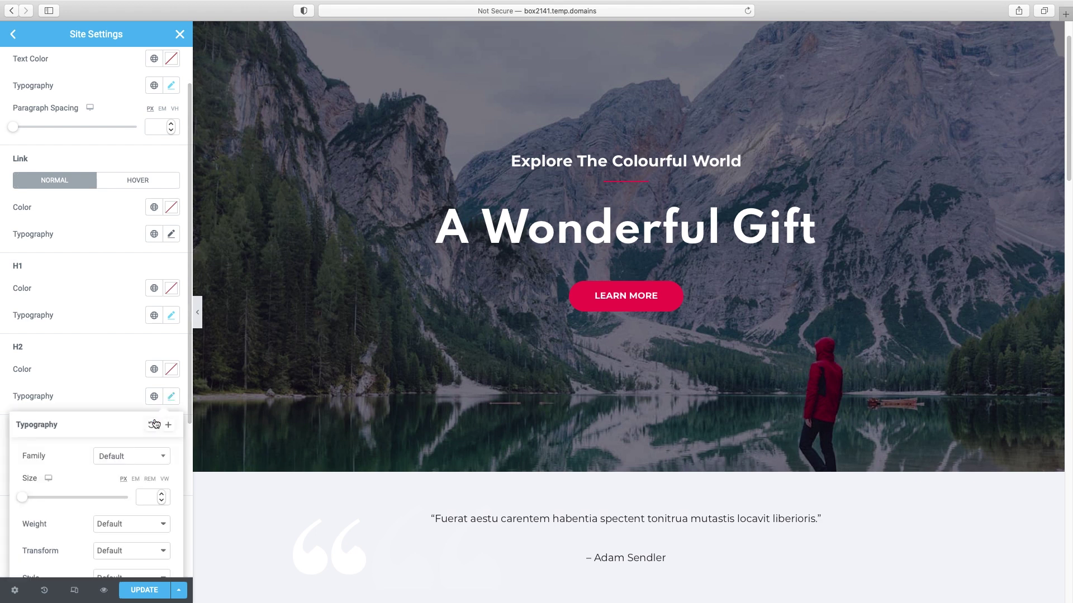
pyautogui.click(128, 458)
pyautogui.write('dm')
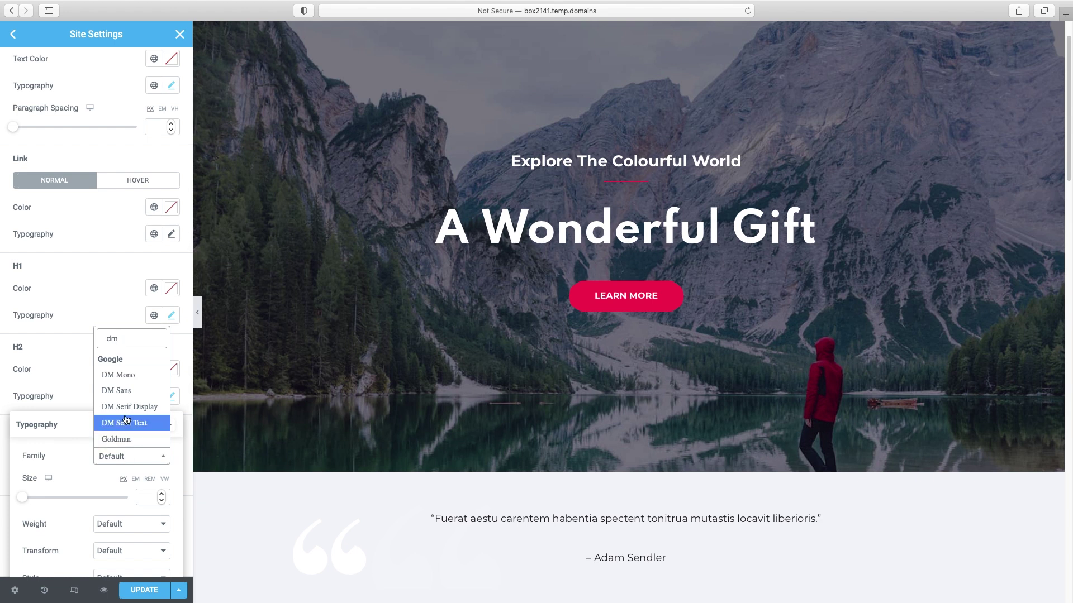
pyautogui.click(109, 412)
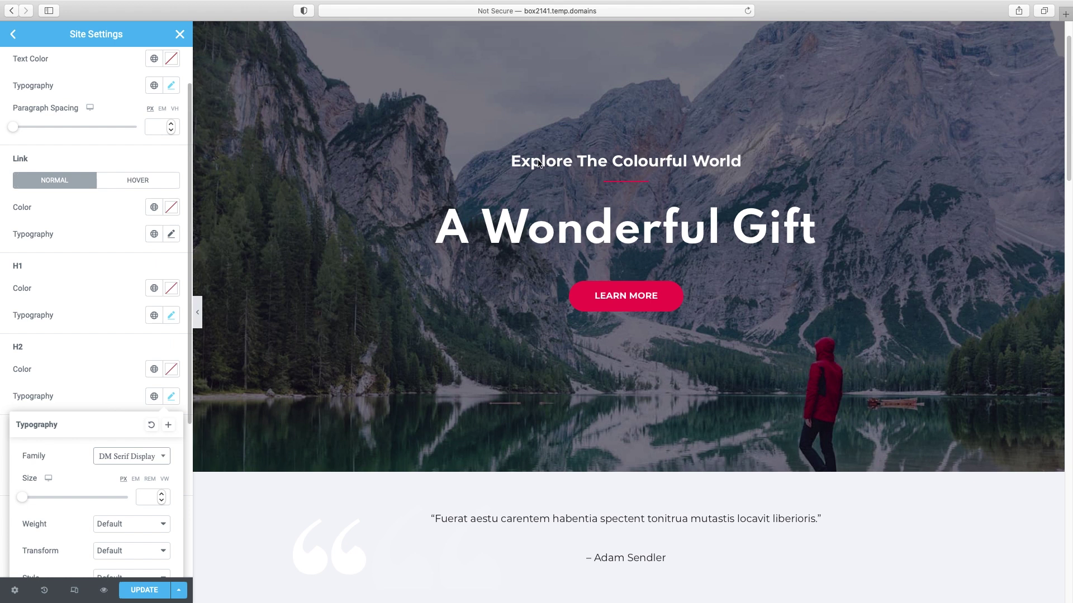
pyautogui.scroll(-3, 629, 358)
pyautogui.scroll(-1, 630, 358)
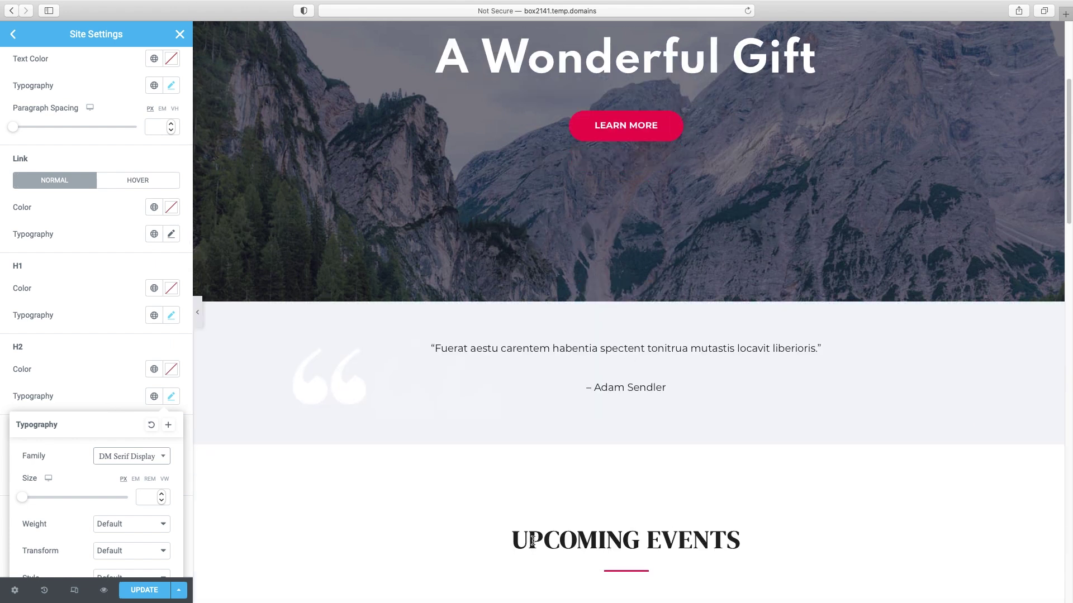
pyautogui.scroll(-3, 131, 476)
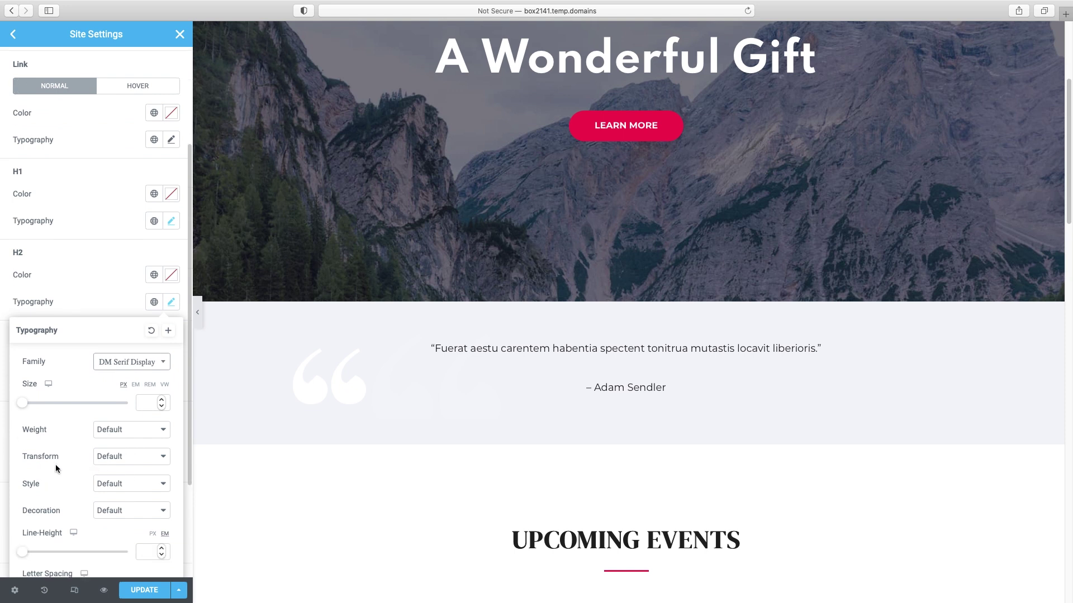
pyautogui.click(111, 460)
pyautogui.click(117, 501)
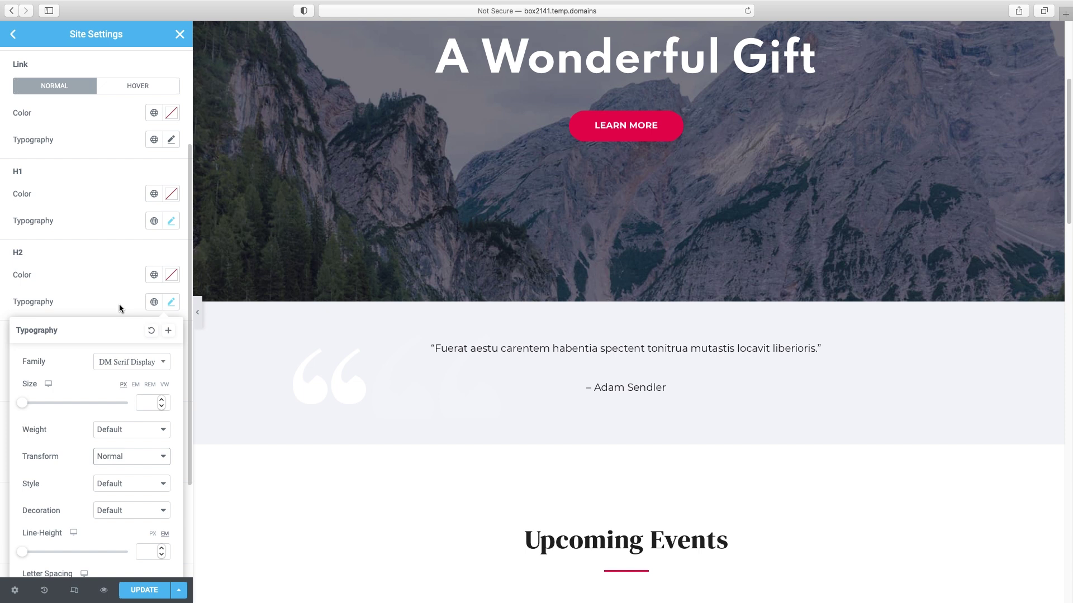
pyautogui.click(33, 253)
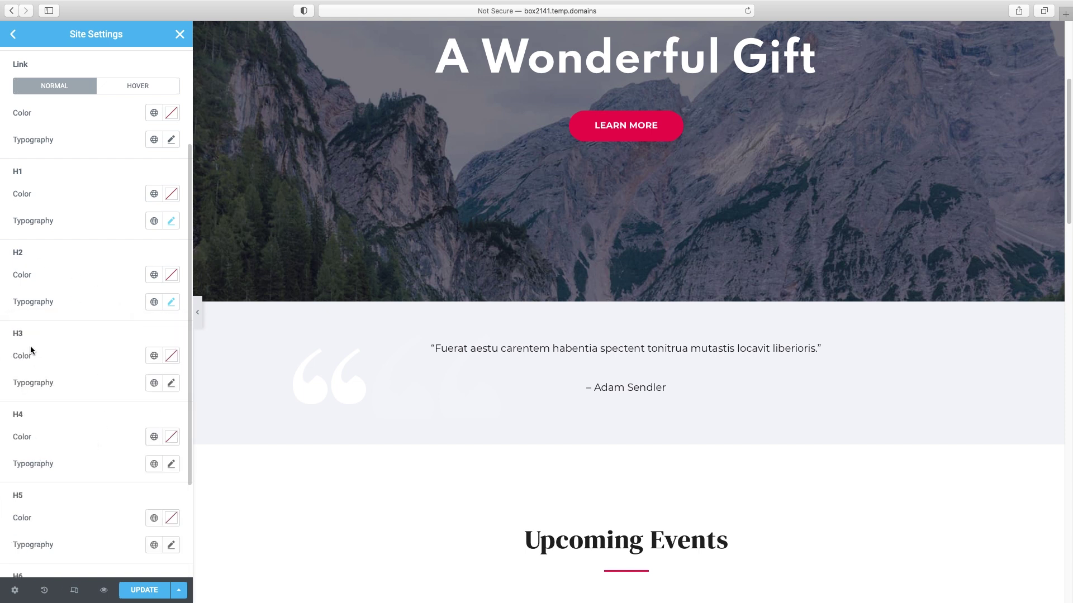
# - Set H3 and H4 headings to DM Serif Display with Normal transform
pyautogui.click(171, 384)
pyautogui.click(146, 445)
pyautogui.write('dm')
pyautogui.click(147, 399)
pyautogui.click(131, 538)
pyautogui.click(106, 584)
pyautogui.click(172, 464)
pyautogui.click(130, 525)
pyautogui.write('dm')
pyautogui.click(130, 494)
pyautogui.click(129, 494)
pyautogui.click(112, 564)
# - Save the updated global typography site settings
pyautogui.scroll(5, 529, 435)
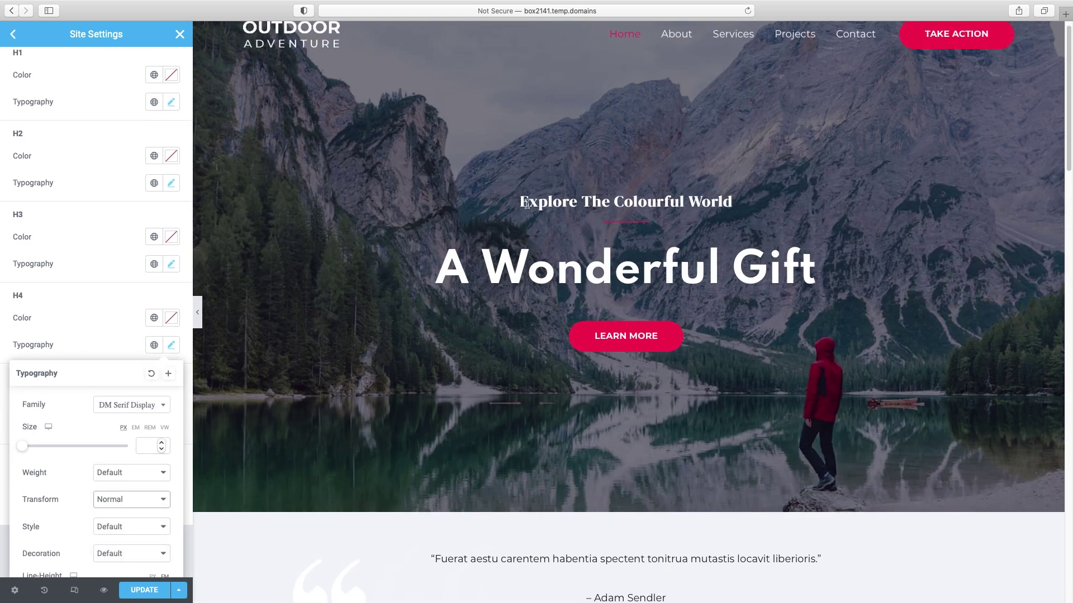
pyautogui.scroll(-3, 640, 257)
pyautogui.scroll(-6, 640, 260)
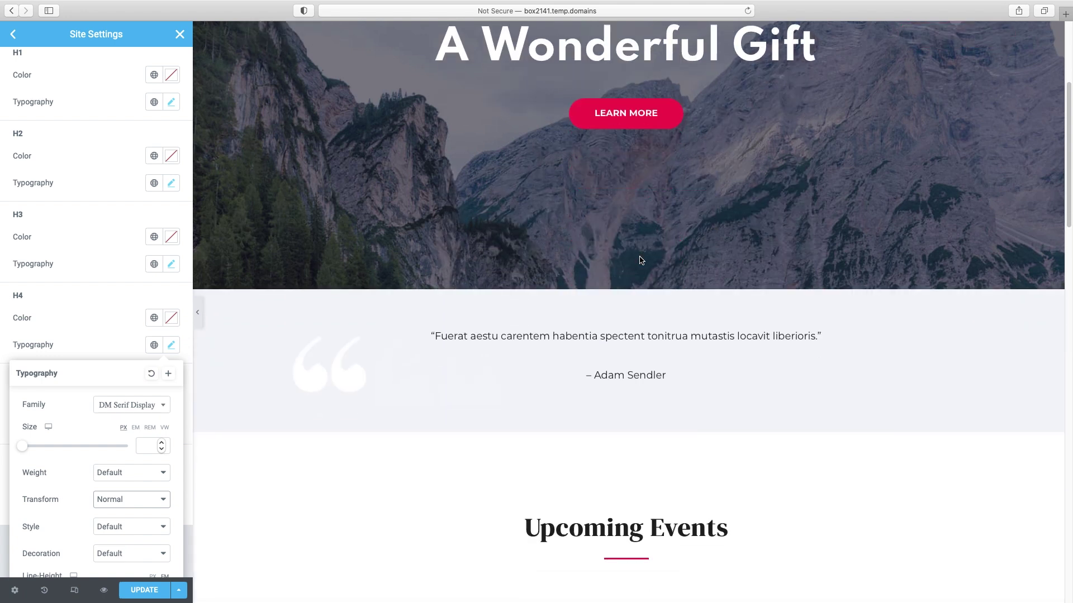
pyautogui.scroll(6, 641, 260)
pyautogui.scroll(3, 641, 260)
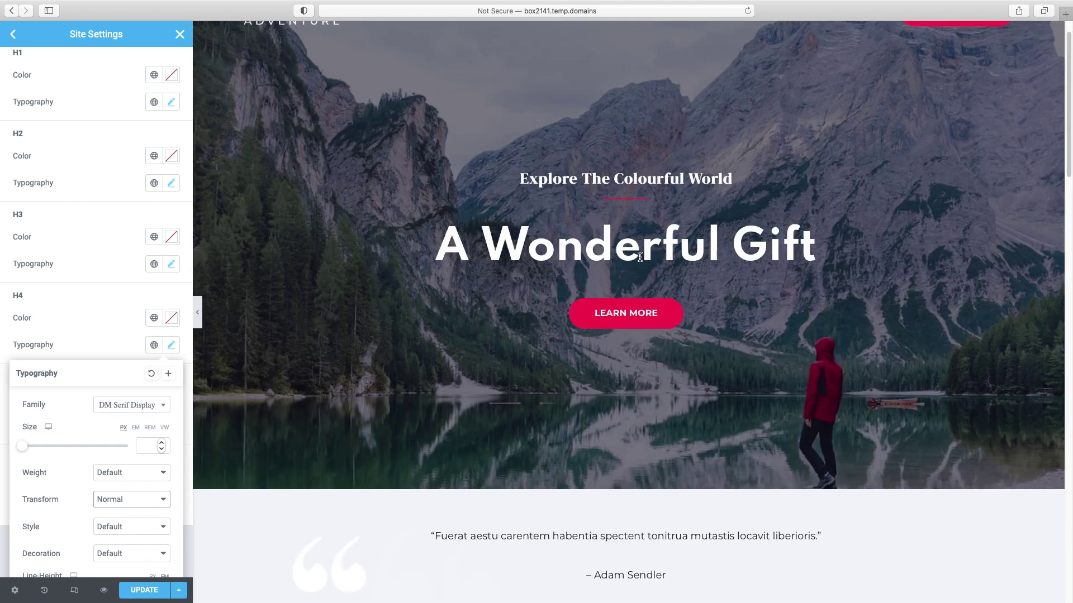
pyautogui.click(146, 591)
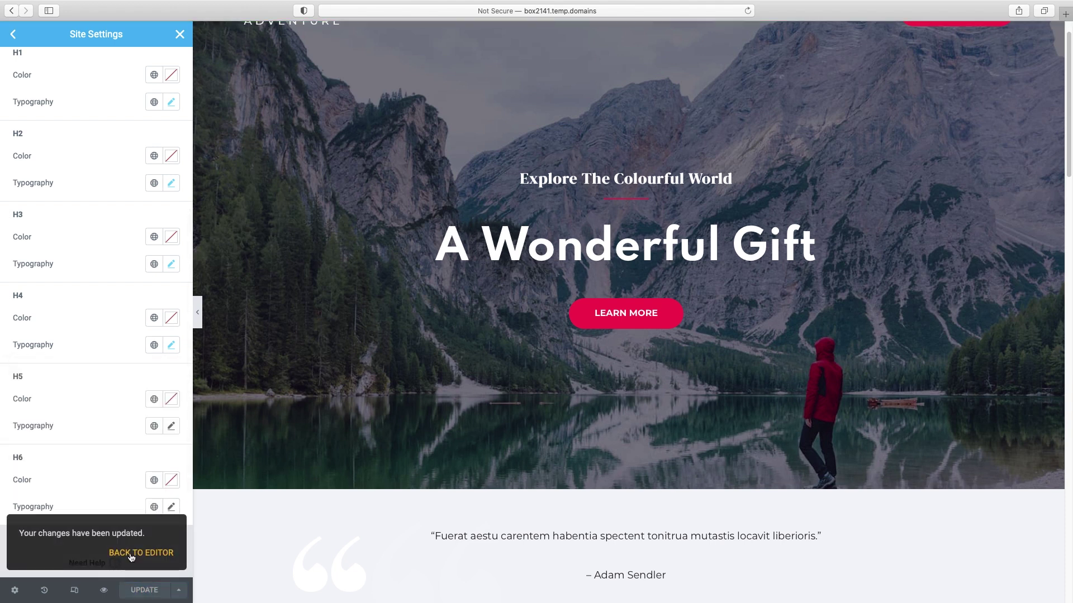
# - Replace the hero heading 'A Wonderful Gift' with 'We help you grow faster.'
pyautogui.click(180, 35)
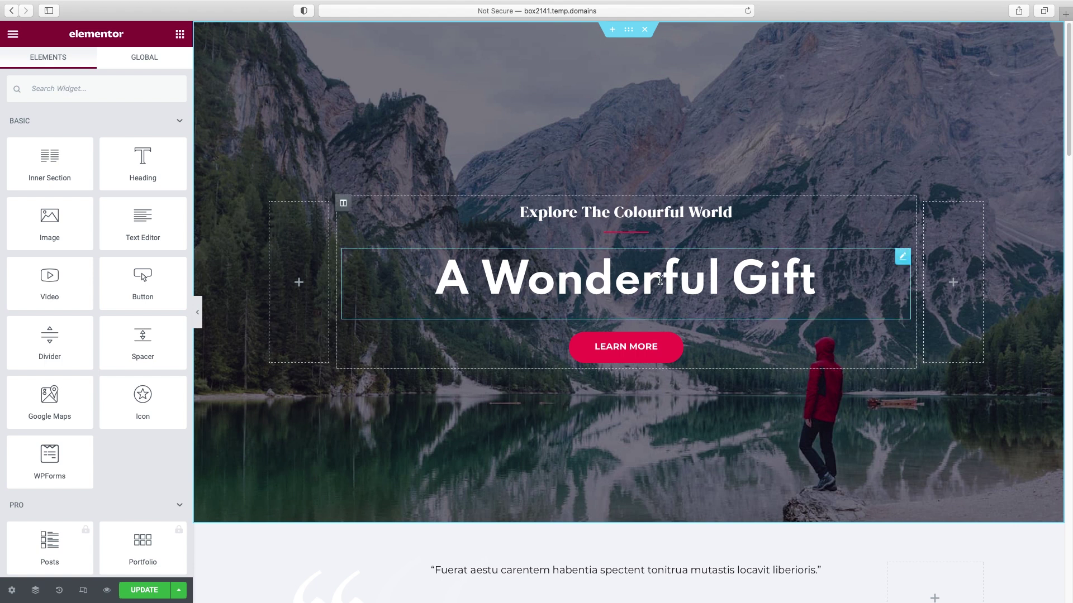
pyautogui.click(660, 280)
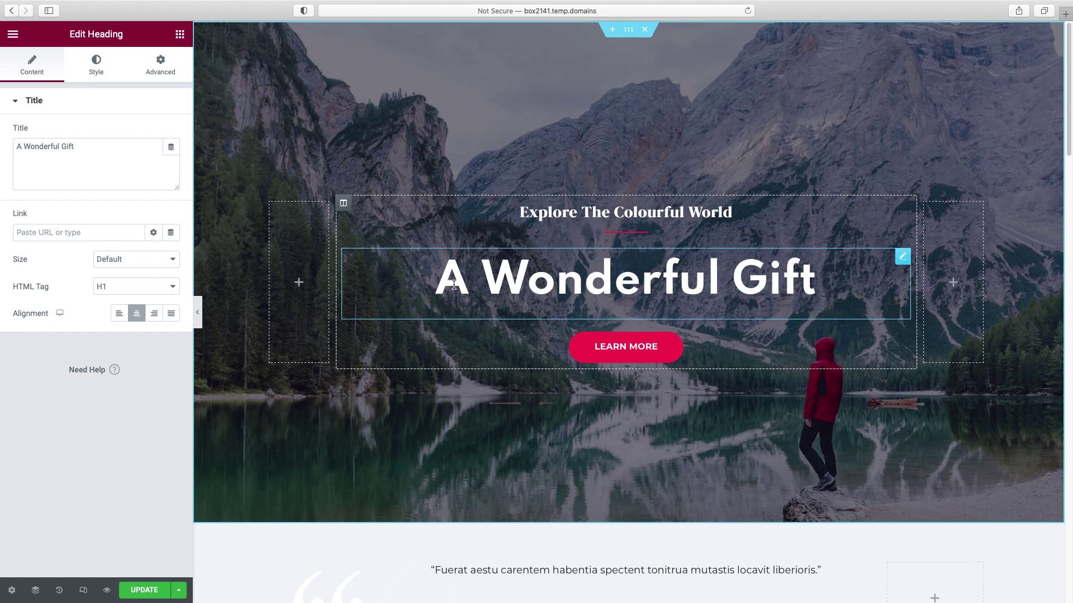
pyautogui.tripleClick(61, 146)
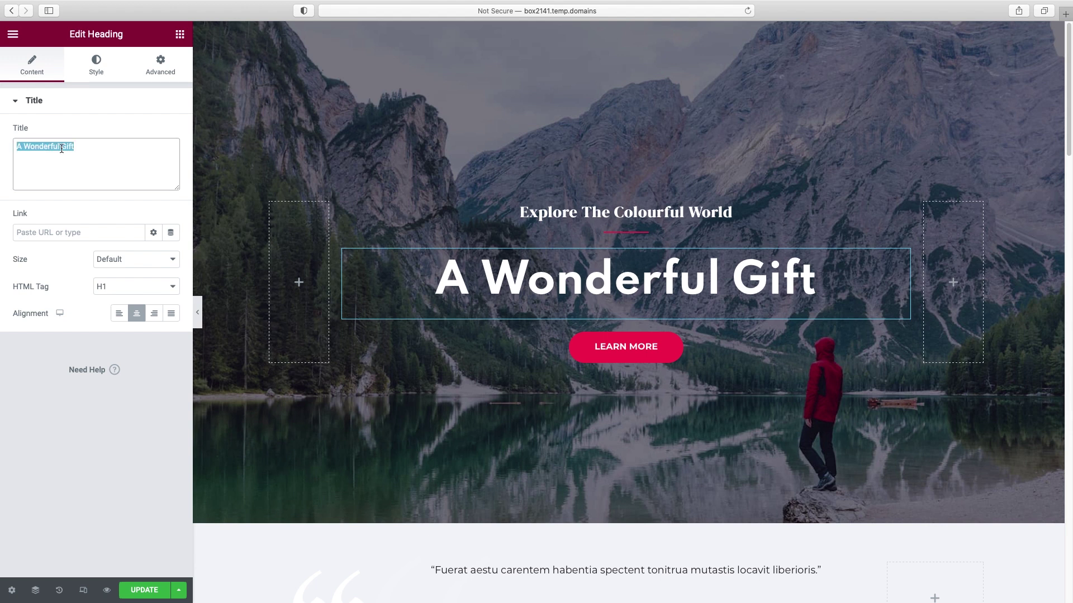
pyautogui.write('We help ')
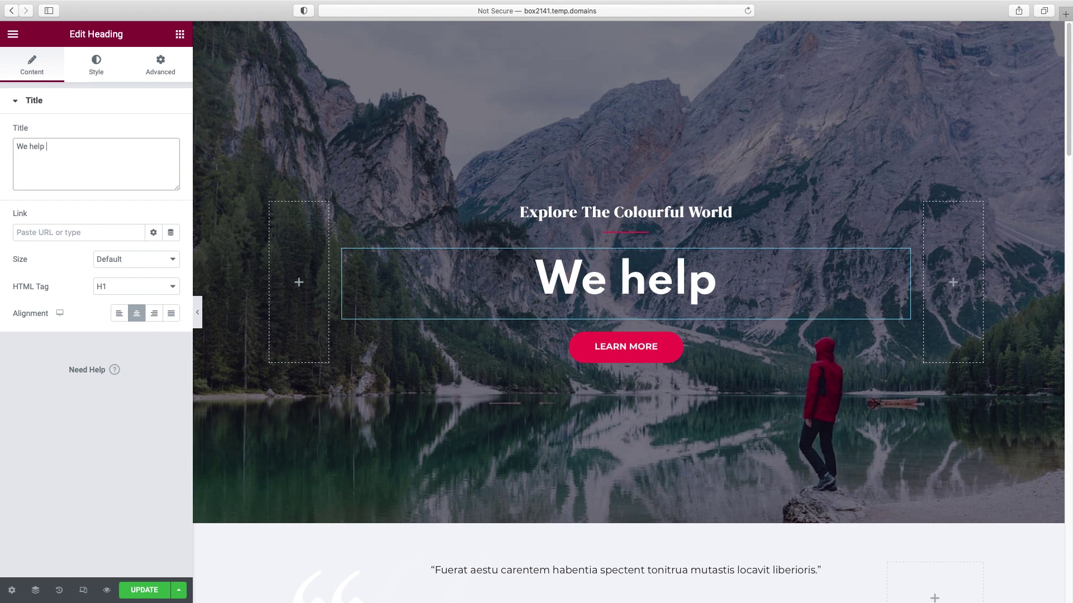
pyautogui.write('you grow faster.')
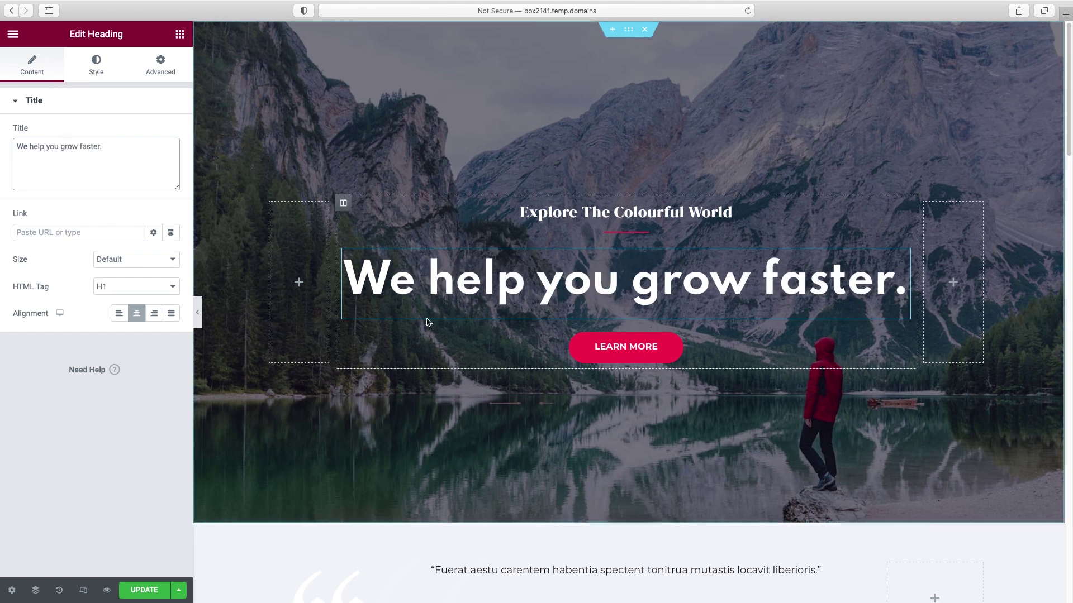
pyautogui.click(96, 71)
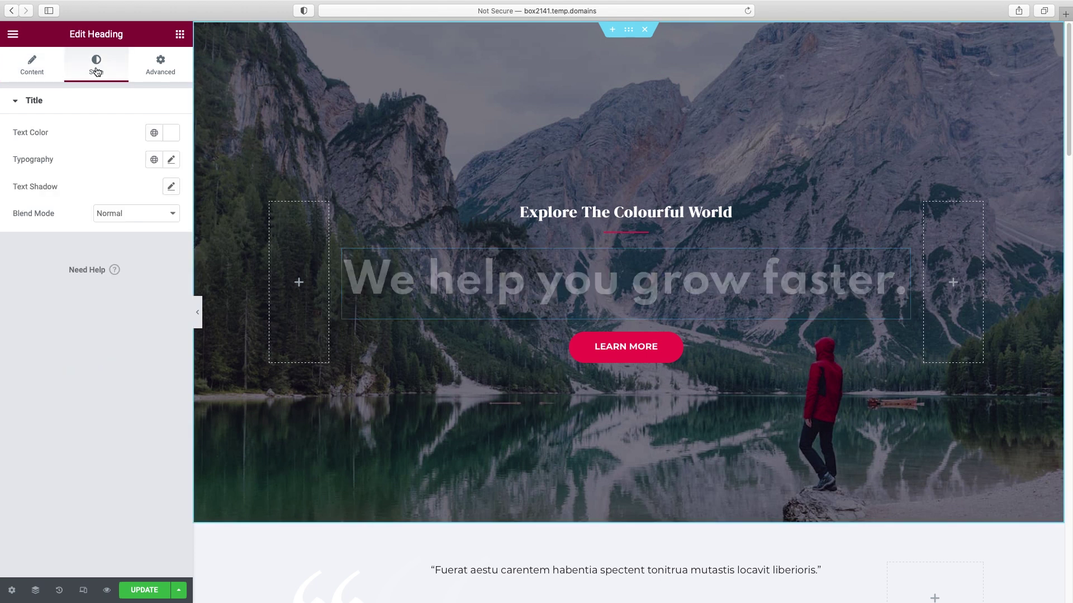
# - Set the main heading's text colour to white, #FFFFFF
pyautogui.click(171, 132)
pyautogui.click(129, 200)
pyautogui.moveTo(79, 192)
pyautogui.mouseDown()
pyautogui.moveTo(43, 179)
pyautogui.moveTo(141, 226)
pyautogui.mouseUp()
pyautogui.moveTo(25, 303); pyautogui.dragTo(107, 298)
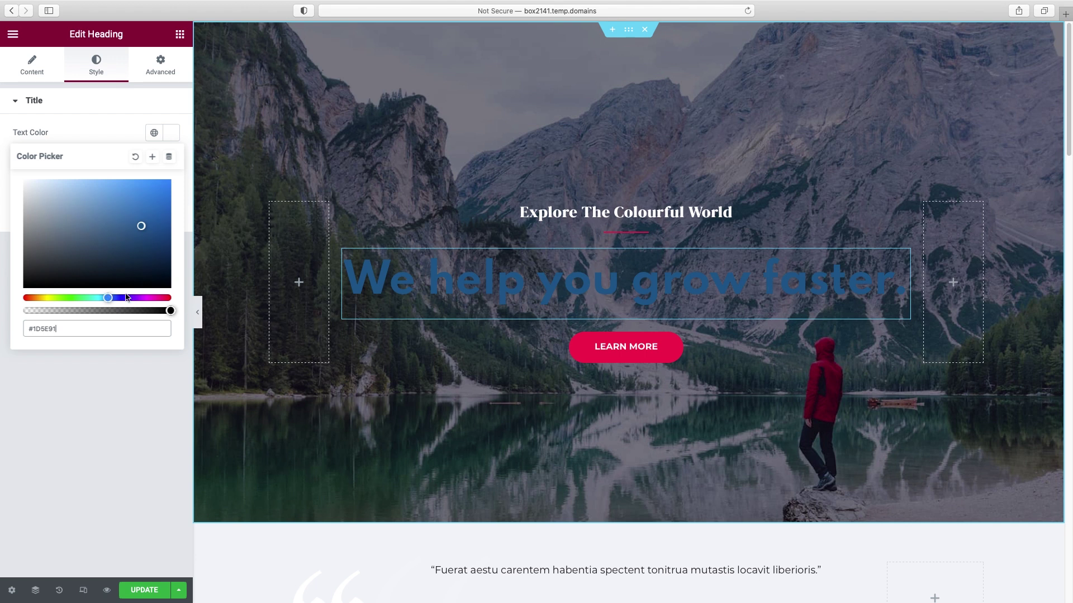
pyautogui.click(80, 203)
pyautogui.moveTo(170, 311)
pyautogui.mouseDown()
pyautogui.moveTo(42, 314)
pyautogui.moveTo(178, 313)
pyautogui.mouseUp()
pyautogui.moveTo(43, 195); pyautogui.dragTo(7, 175)
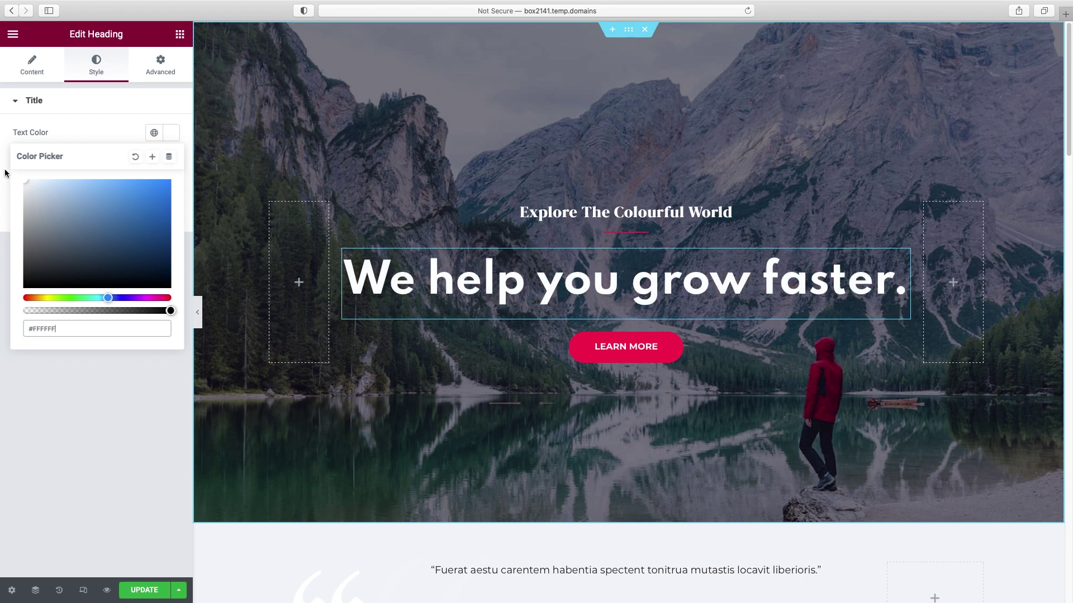
pyautogui.click(78, 111)
# - Try a larger size and Normal weight, then restore Default weight and clear the size
pyautogui.click(64, 107)
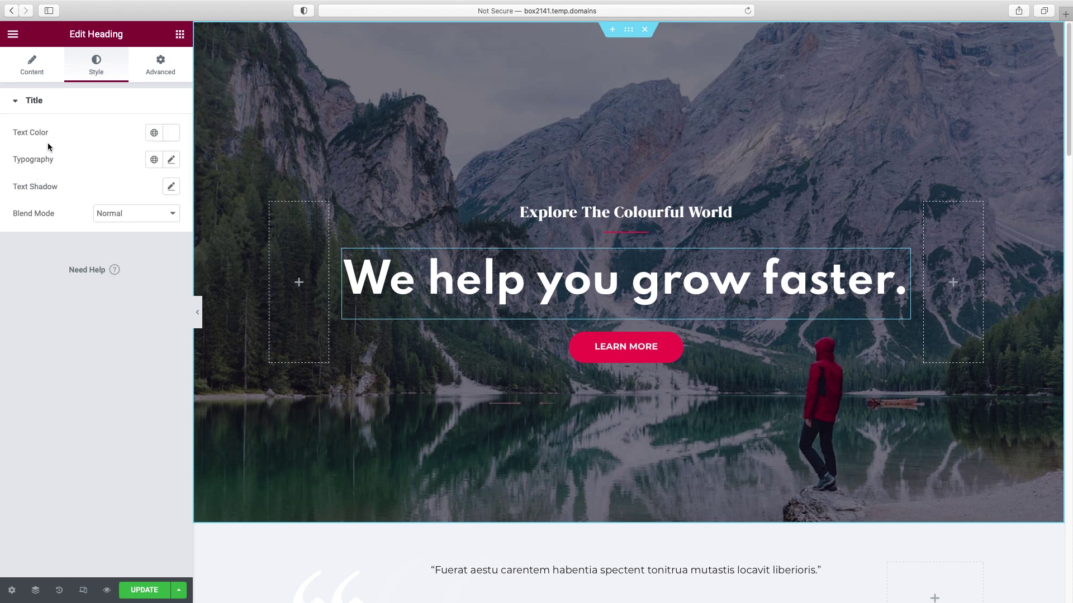
pyautogui.click(171, 160)
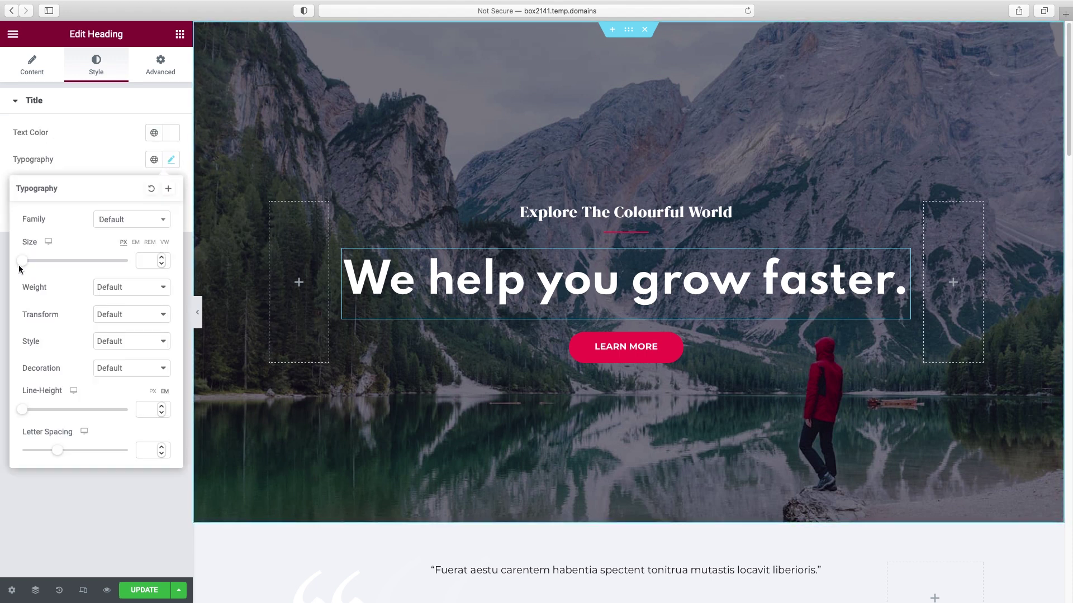
pyautogui.moveTo(23, 263); pyautogui.dragTo(64, 267)
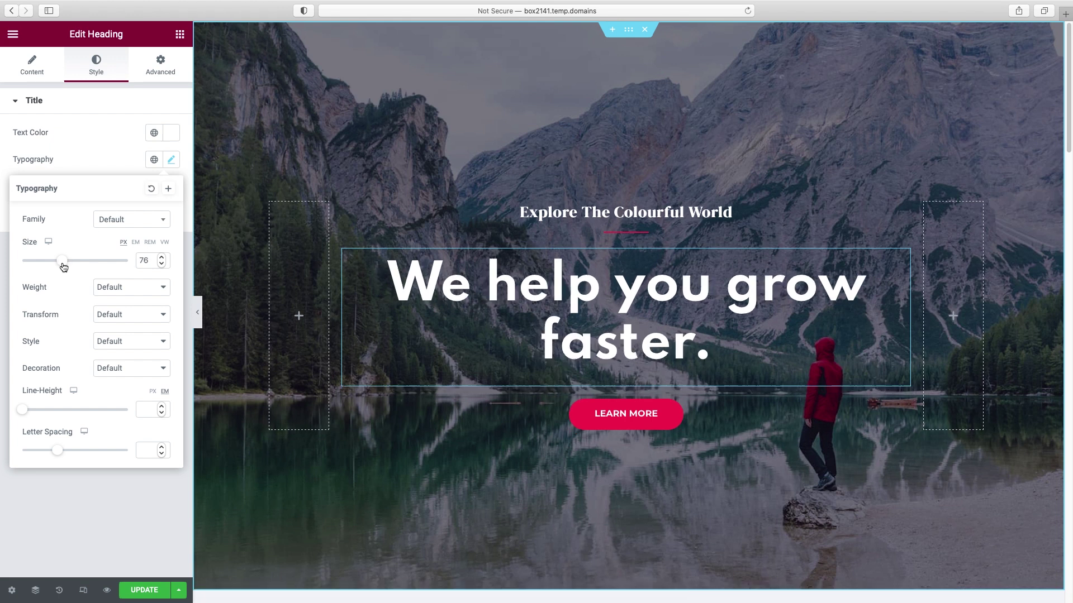
pyautogui.click(128, 293)
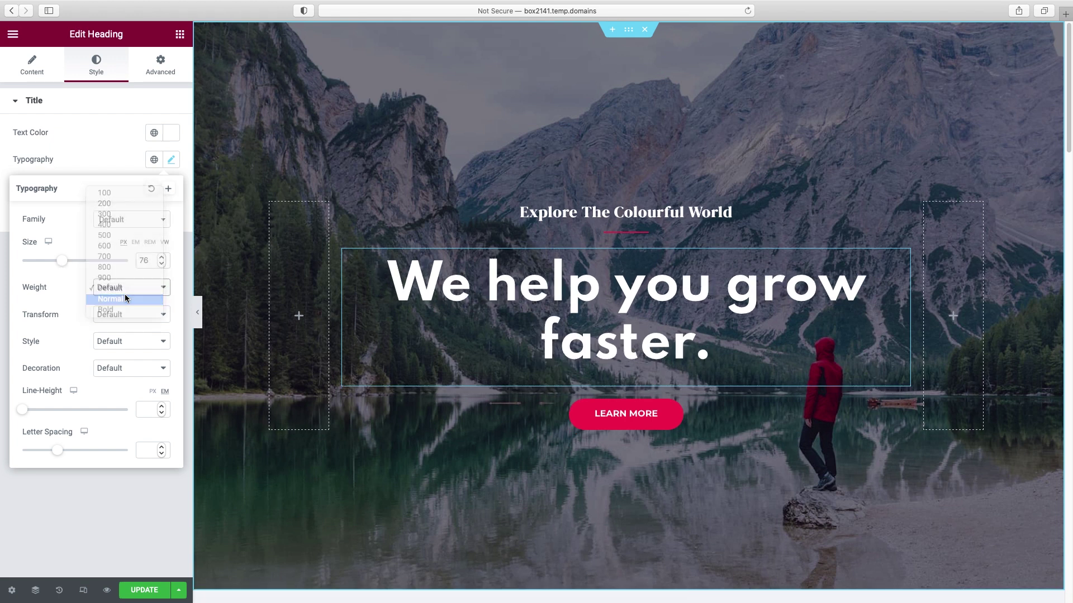
pyautogui.click(125, 294)
pyautogui.click(125, 286)
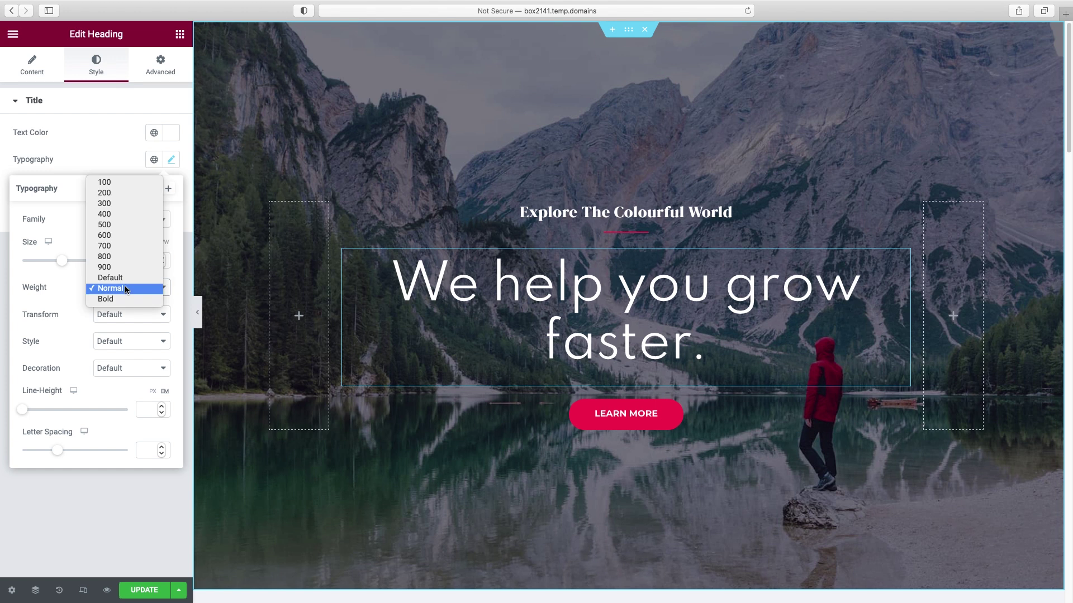
pyautogui.click(124, 278)
pyautogui.moveTo(148, 260); pyautogui.dragTo(109, 259)
pyautogui.press('BackSpace')
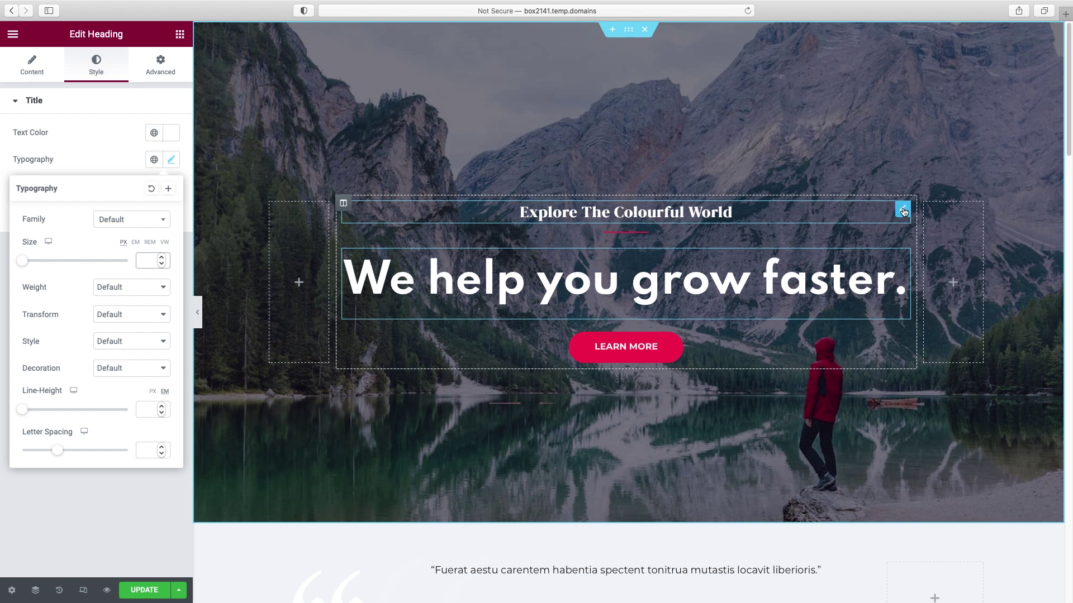
# - Move 'Explore The Colourful World' below the main heading and delete the red divider
pyautogui.moveTo(904, 211); pyautogui.dragTo(757, 295)
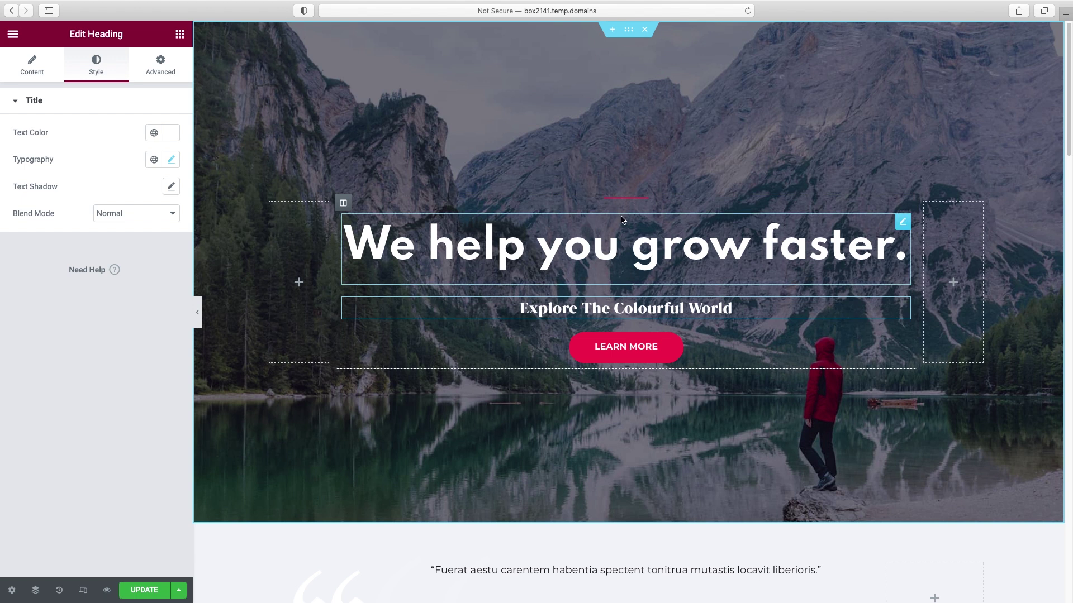
pyautogui.rightClick(623, 199)
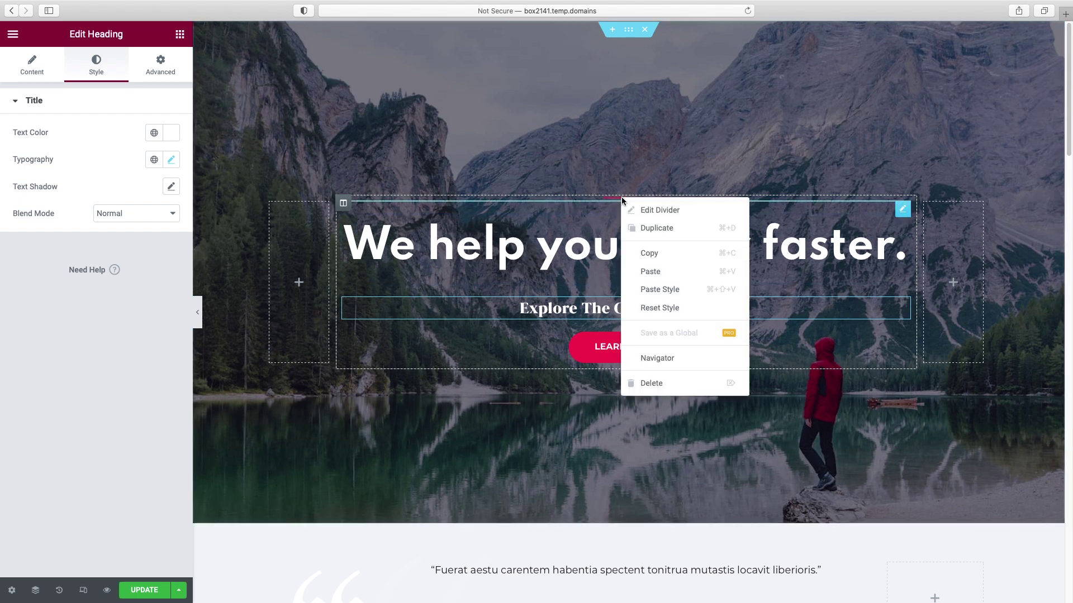
pyautogui.click(660, 384)
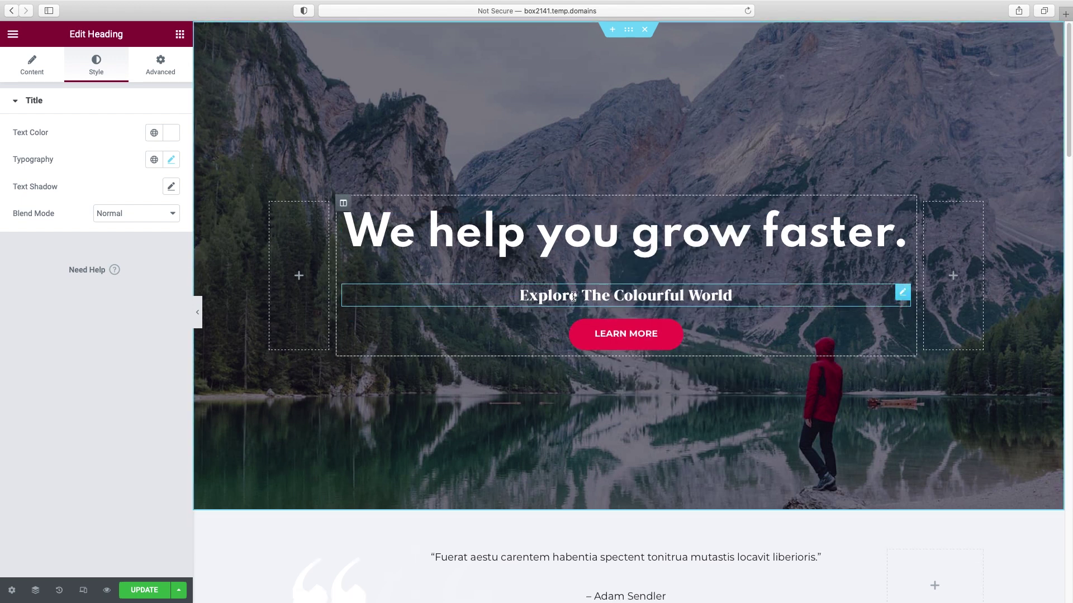
# - Change the subtitle text to 'Startup & small business consulting'
pyautogui.click(31, 76)
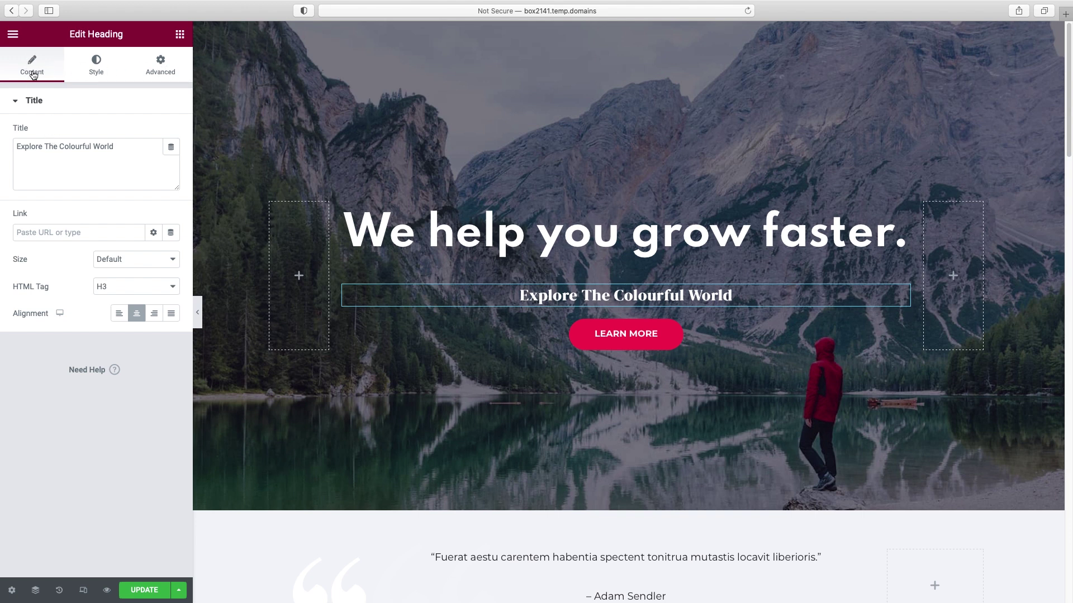
pyautogui.click(95, 63)
pyautogui.click(39, 75)
pyautogui.moveTo(17, 147); pyautogui.dragTo(144, 144)
pyautogui.write('Sta')
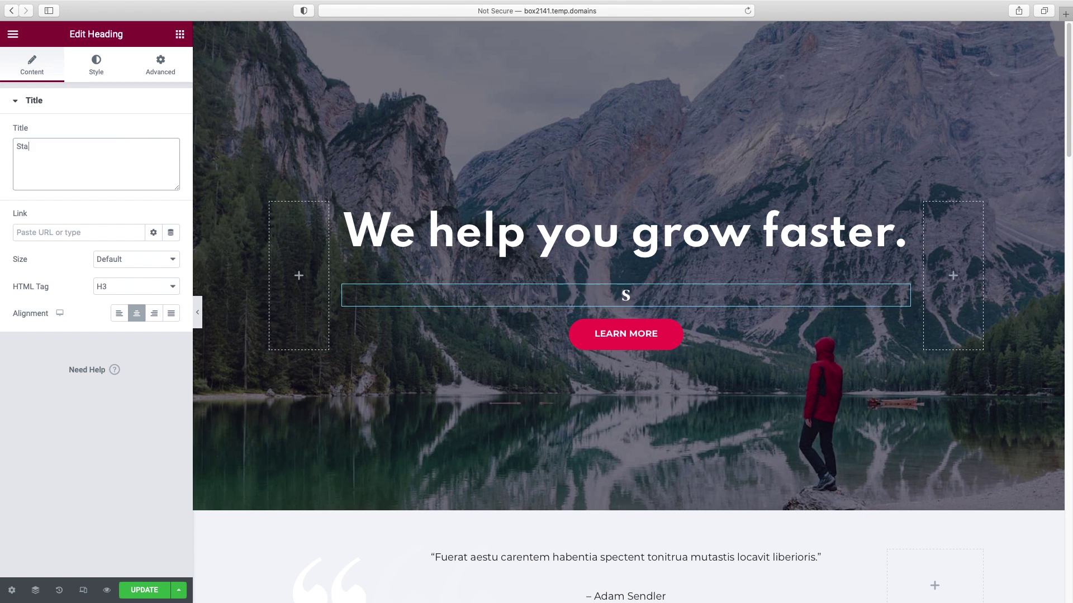
pyautogui.write('rtup & small business consulting')
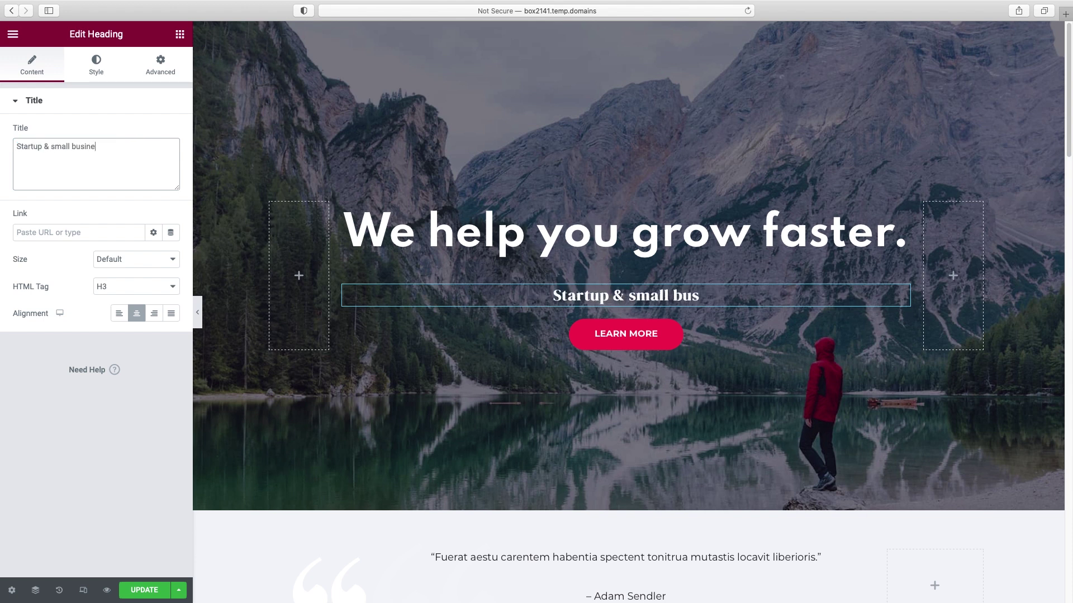
# - Set the subtitle's typography to a 30 px size and Oblique font style
pyautogui.click(96, 66)
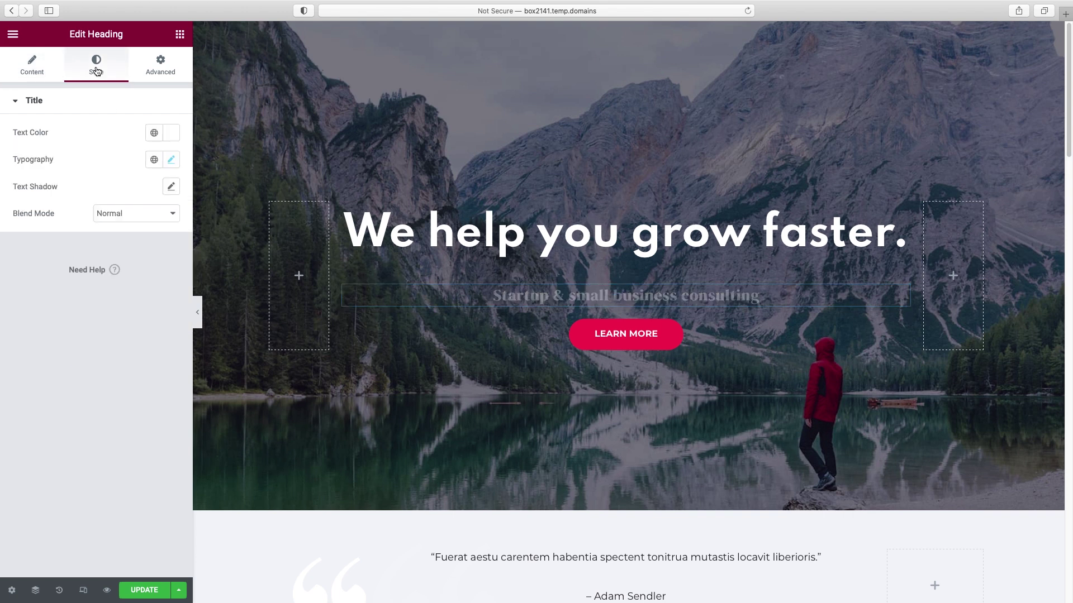
pyautogui.click(172, 160)
pyautogui.moveTo(21, 269); pyautogui.dragTo(38, 268)
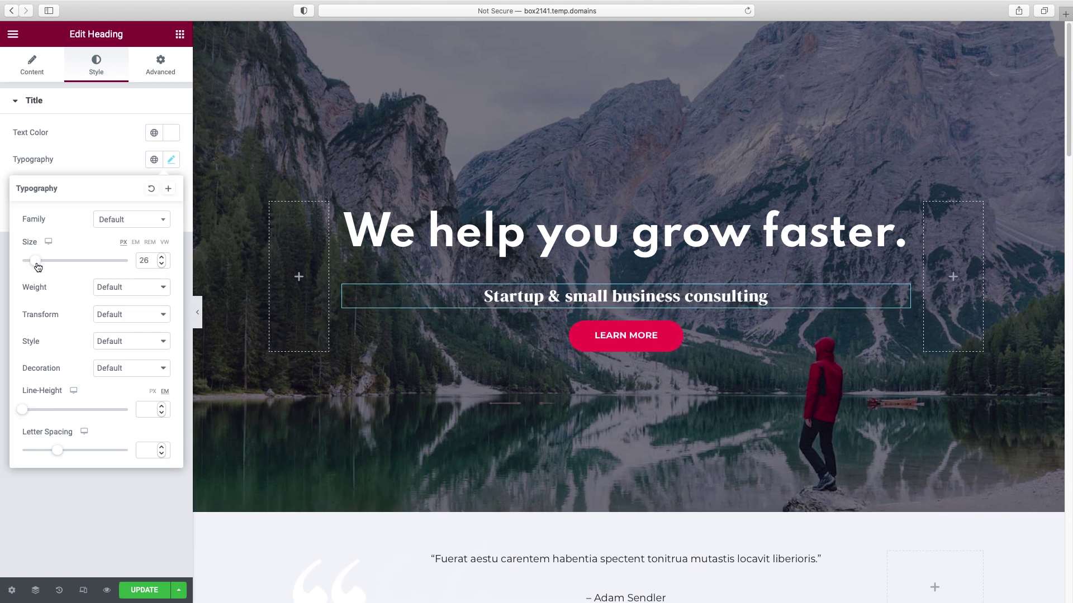
pyautogui.click(116, 314)
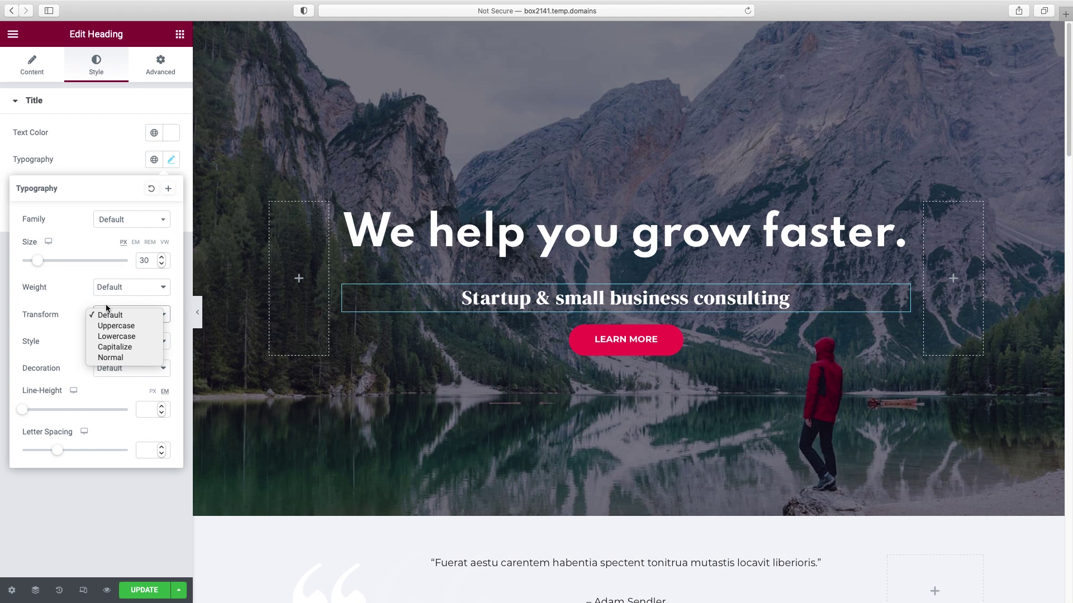
pyautogui.click(77, 302)
pyautogui.click(96, 342)
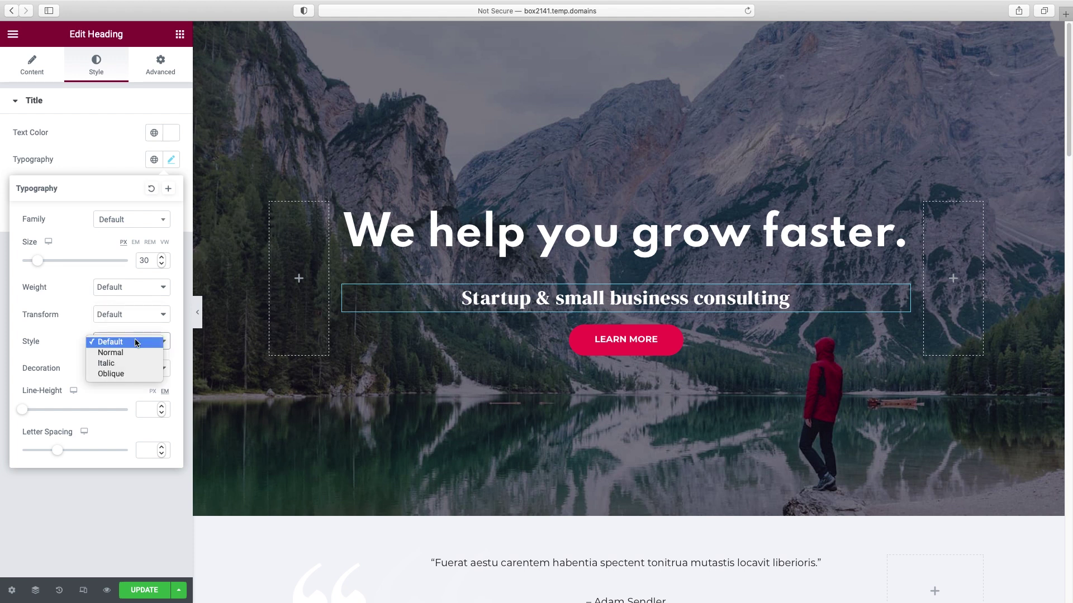
pyautogui.click(132, 374)
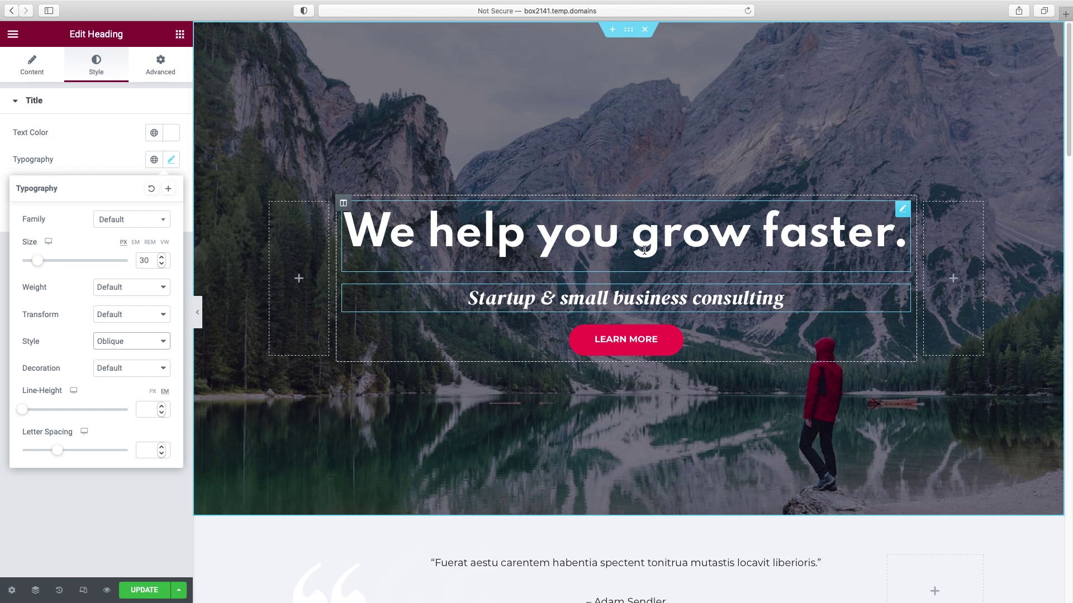
pyautogui.click(903, 211)
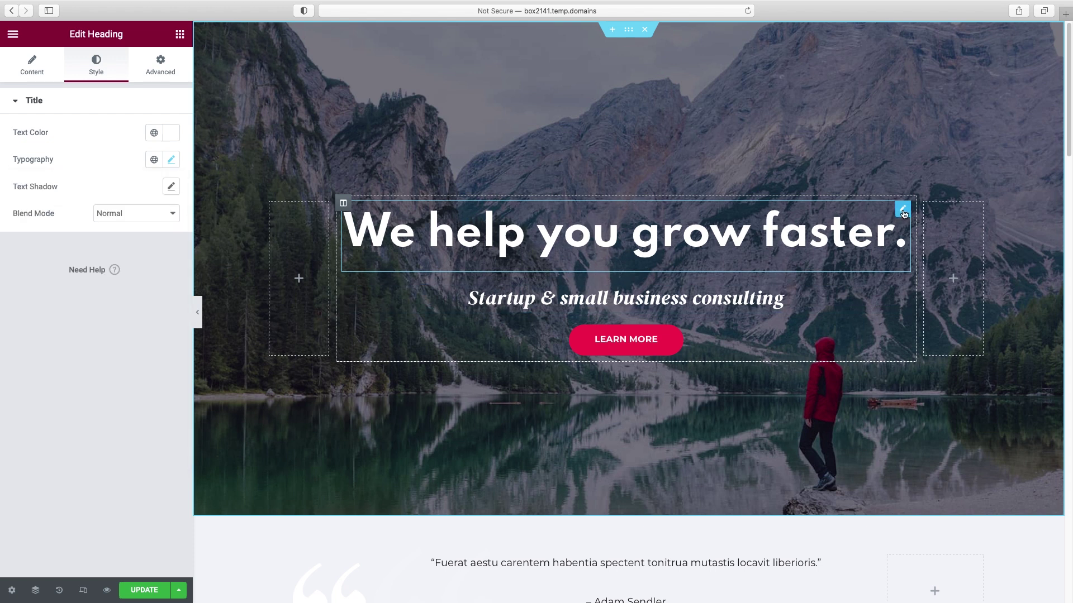
pyautogui.click(159, 64)
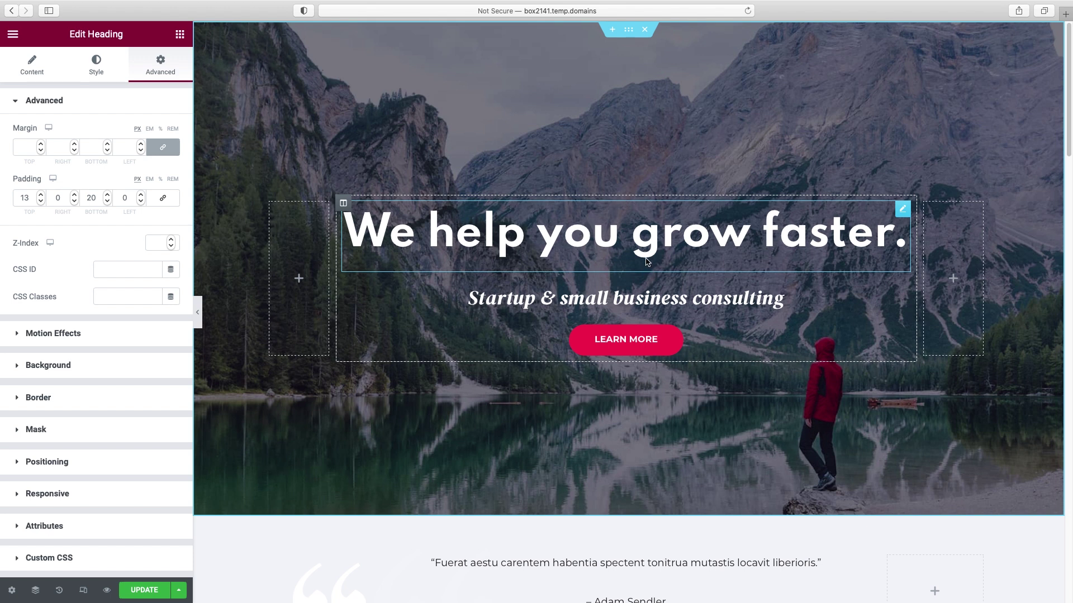
# - Change the main heading's bottom padding from 20 to 0
pyautogui.doubleClick(93, 200)
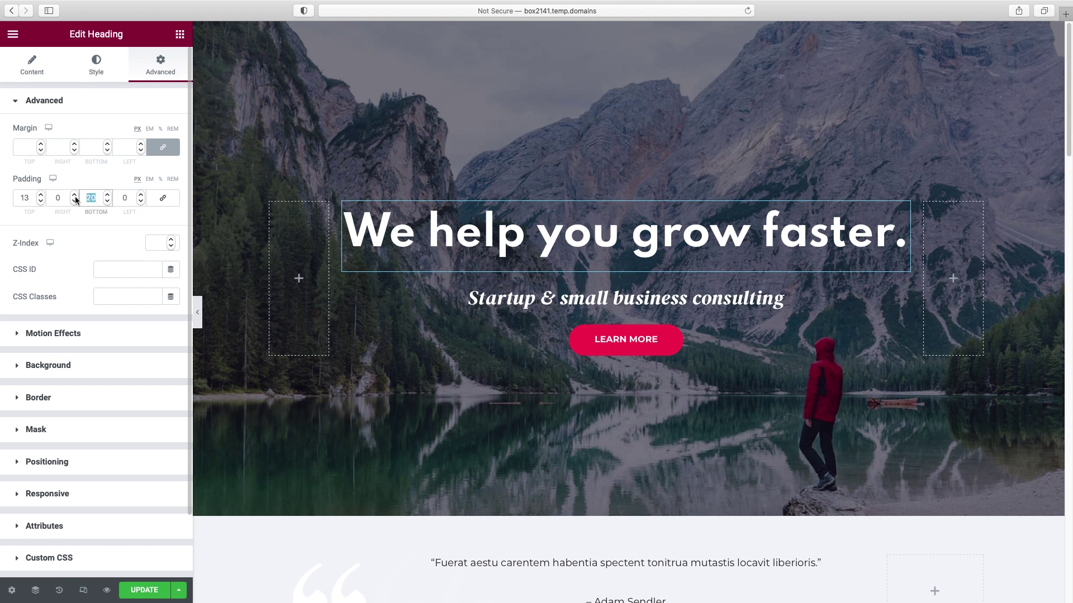
pyautogui.write('0')
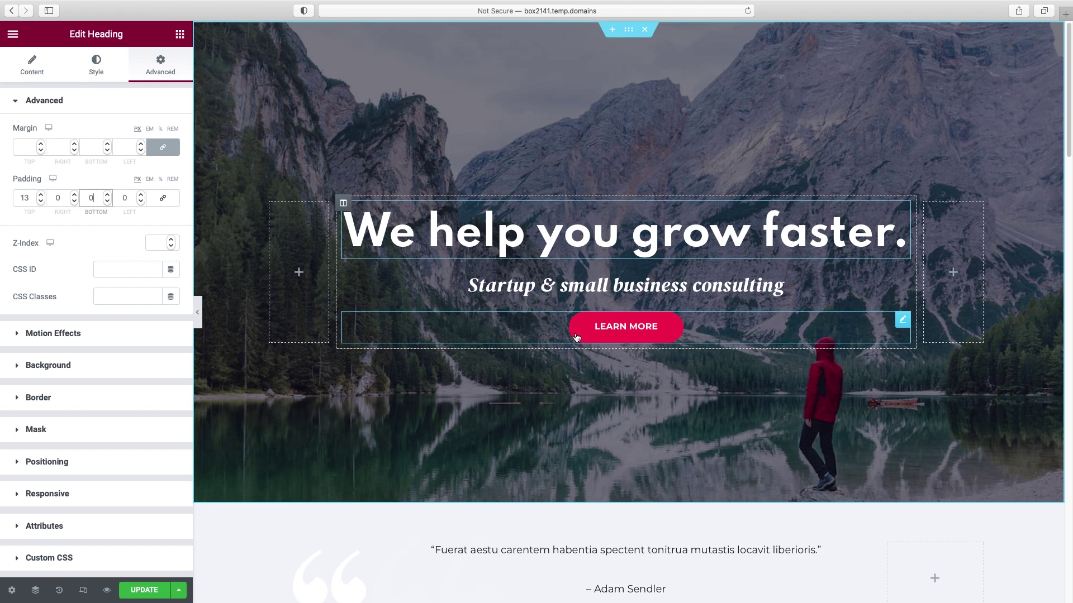
# - Relabel the Learn More button 'Let's work together', keeping its link unchanged
pyautogui.click(668, 327)
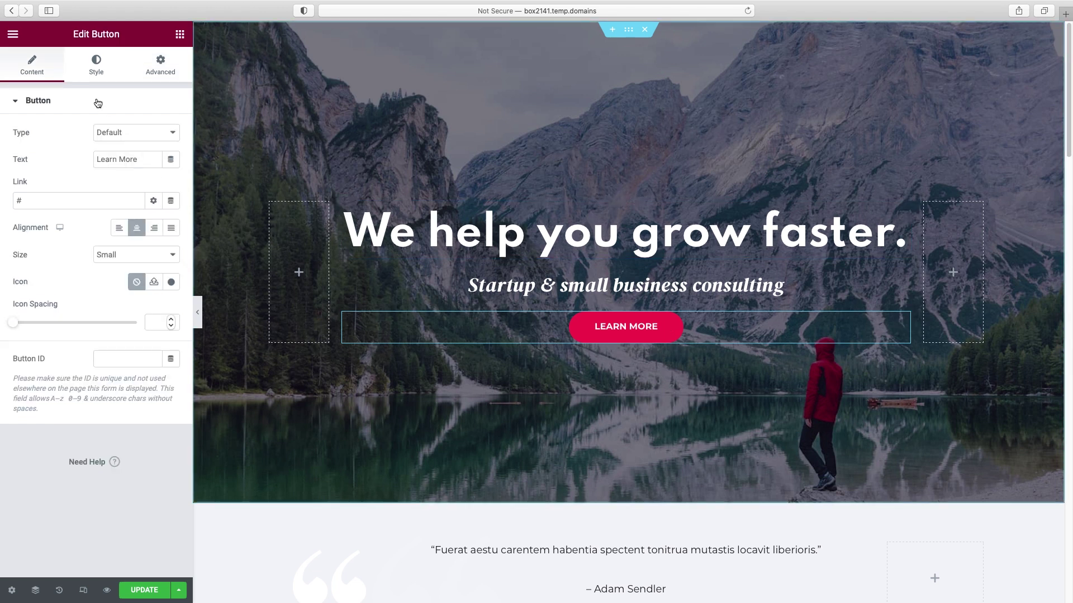
pyautogui.tripleClick(129, 159)
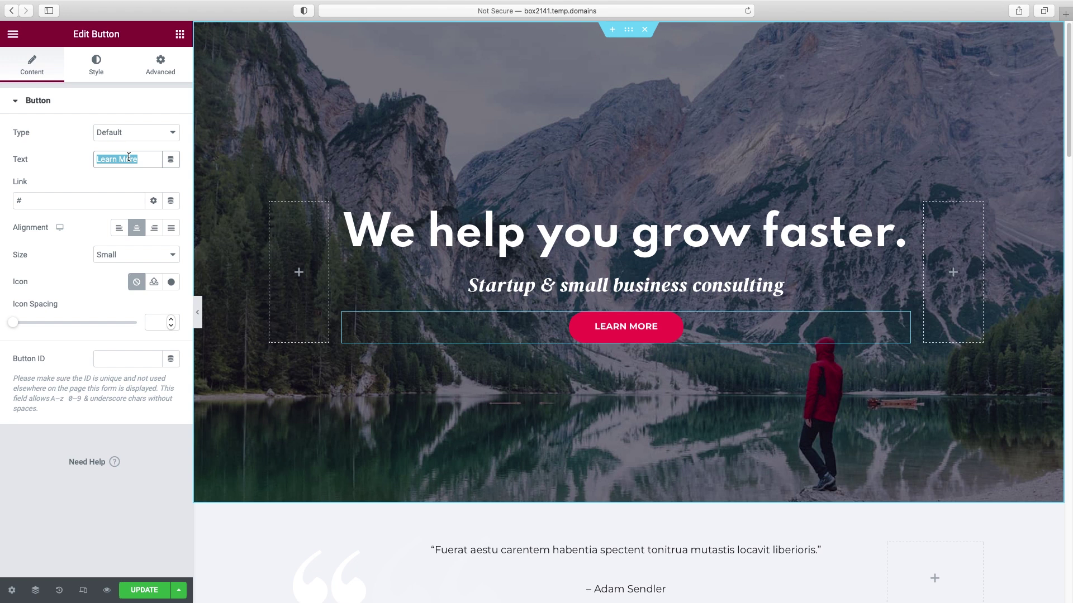
pyautogui.write("Let's work together")
pyautogui.moveTo(27, 203); pyautogui.dragTo(12, 203)
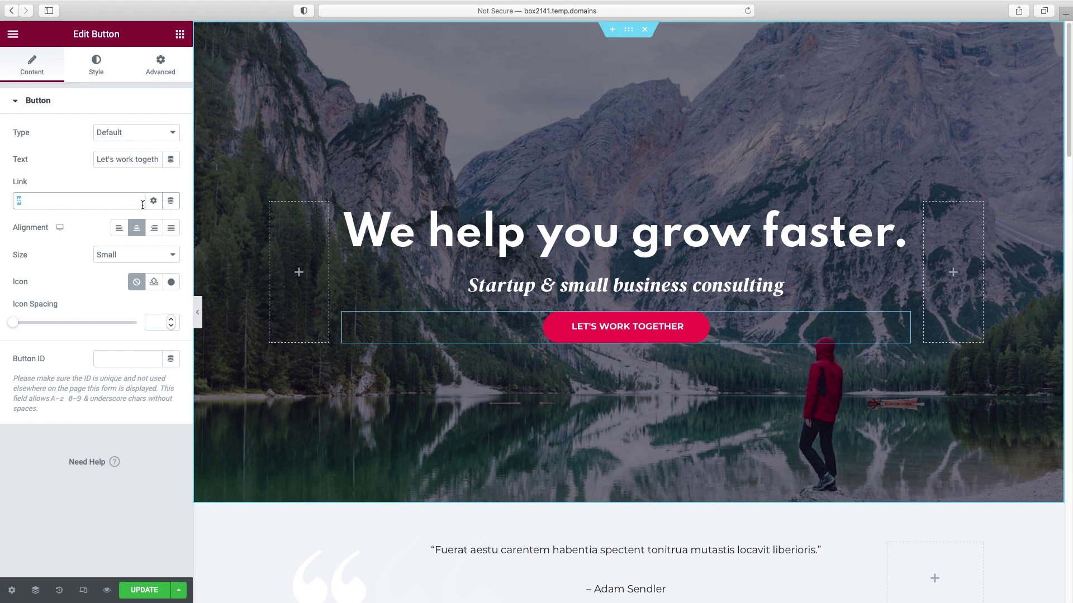
pyautogui.press('Tab')
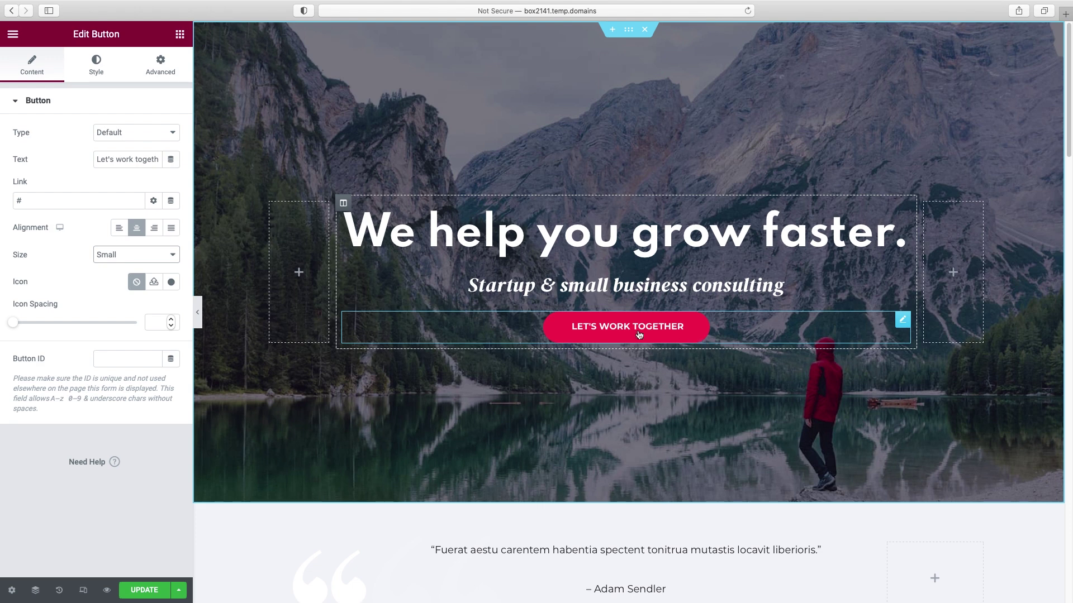
# - Try adding the Angry icon after the button text, then set the icon back to None
pyautogui.click(154, 281)
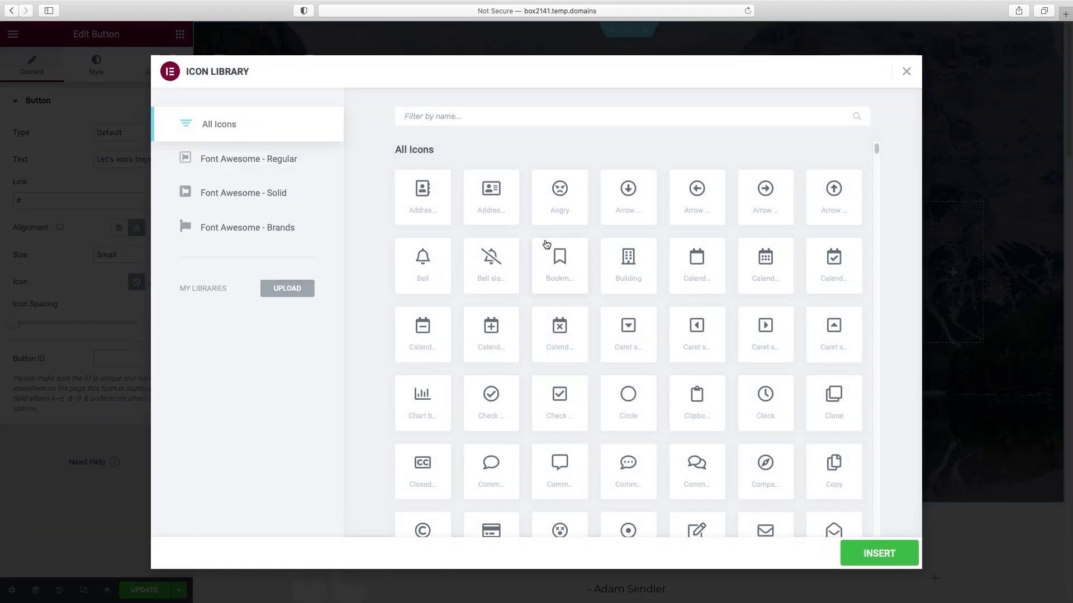
pyautogui.click(560, 196)
pyautogui.click(892, 553)
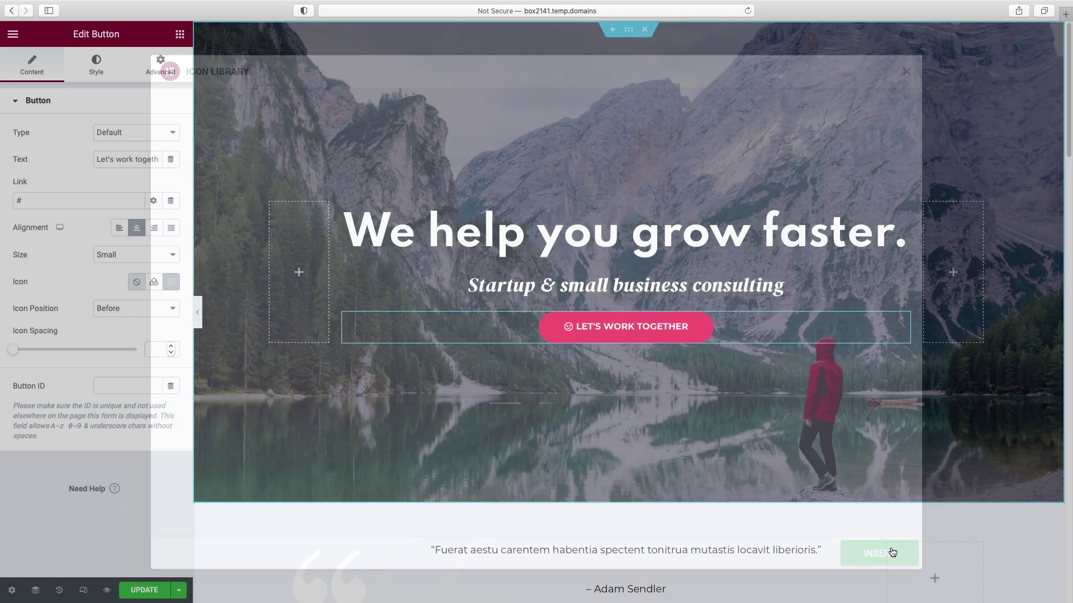
pyautogui.click(101, 308)
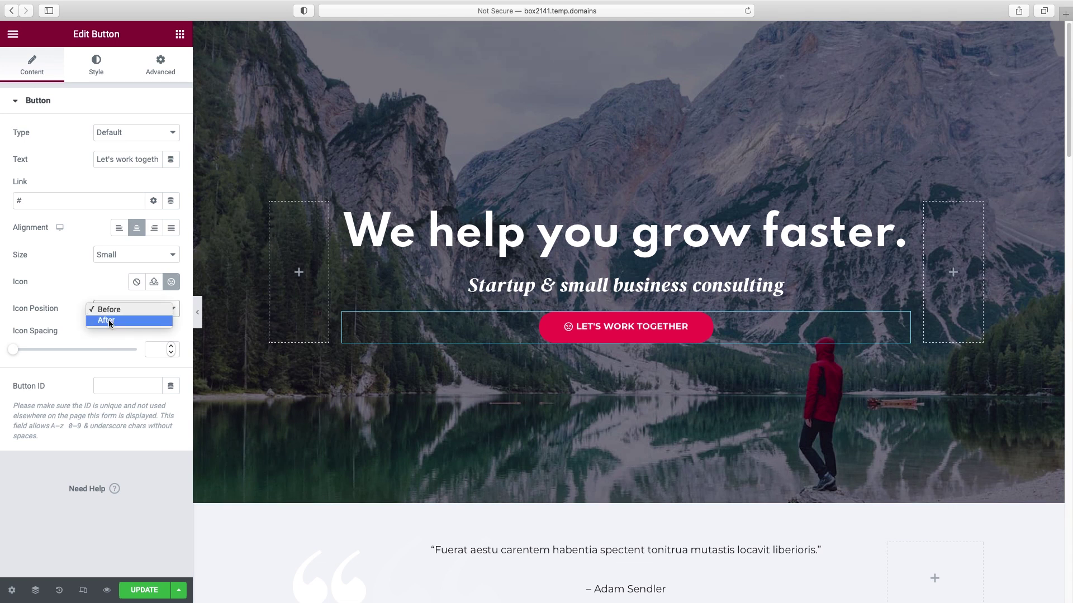
pyautogui.click(107, 321)
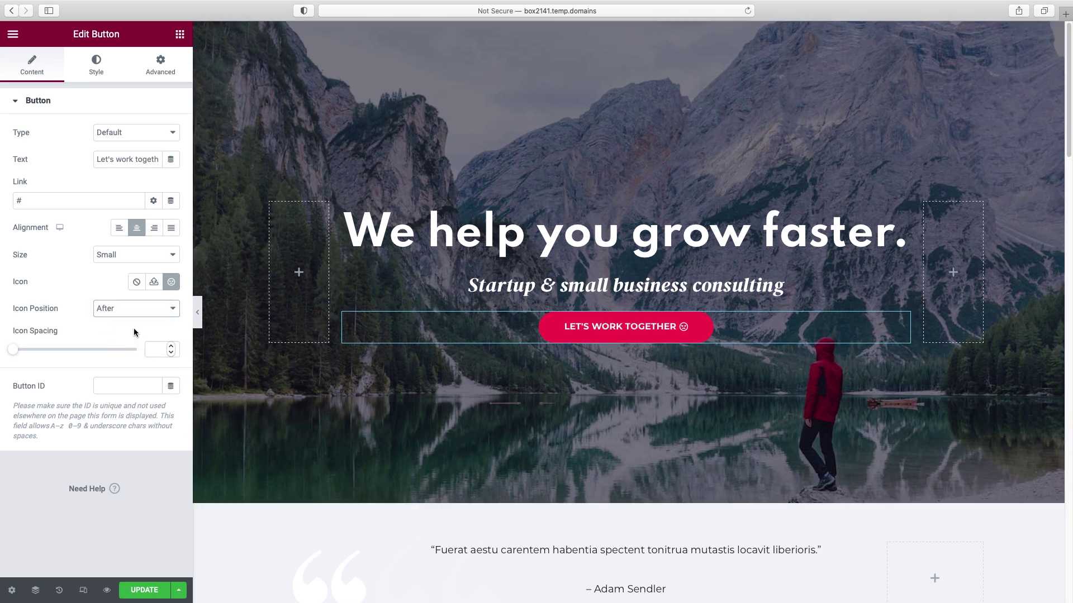
pyautogui.click(137, 282)
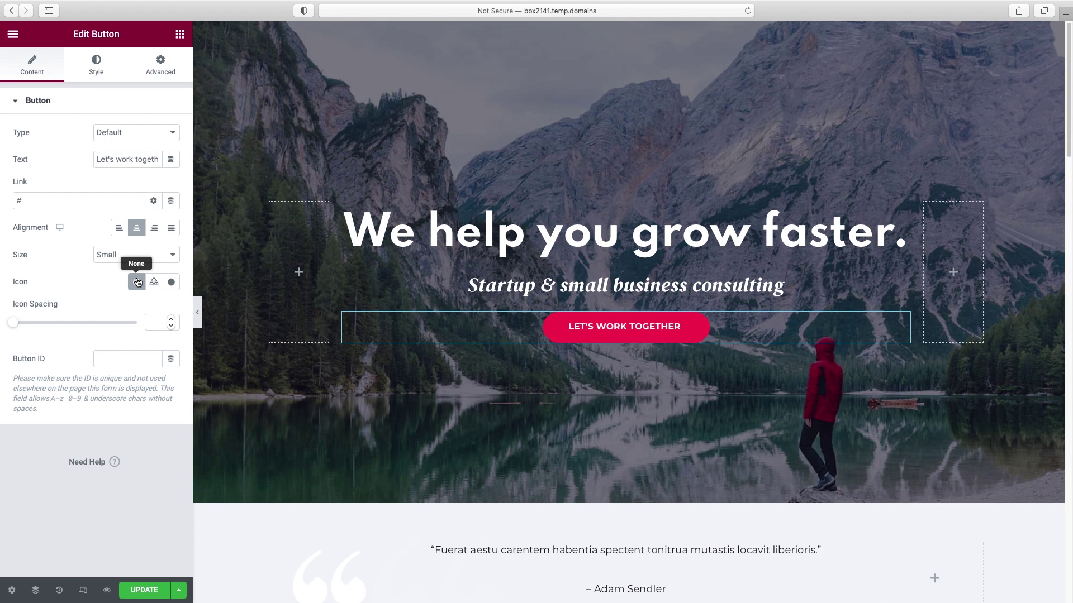
pyautogui.click(97, 66)
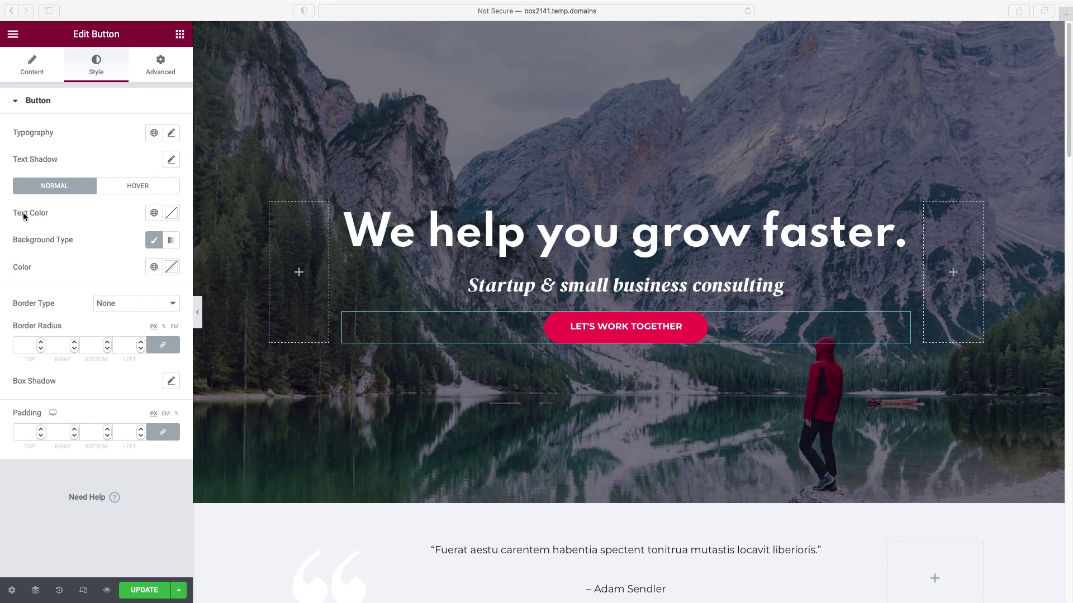
# - After trying a dark red gradient, give the button a solid Classic background of 067584
pyautogui.click(171, 213)
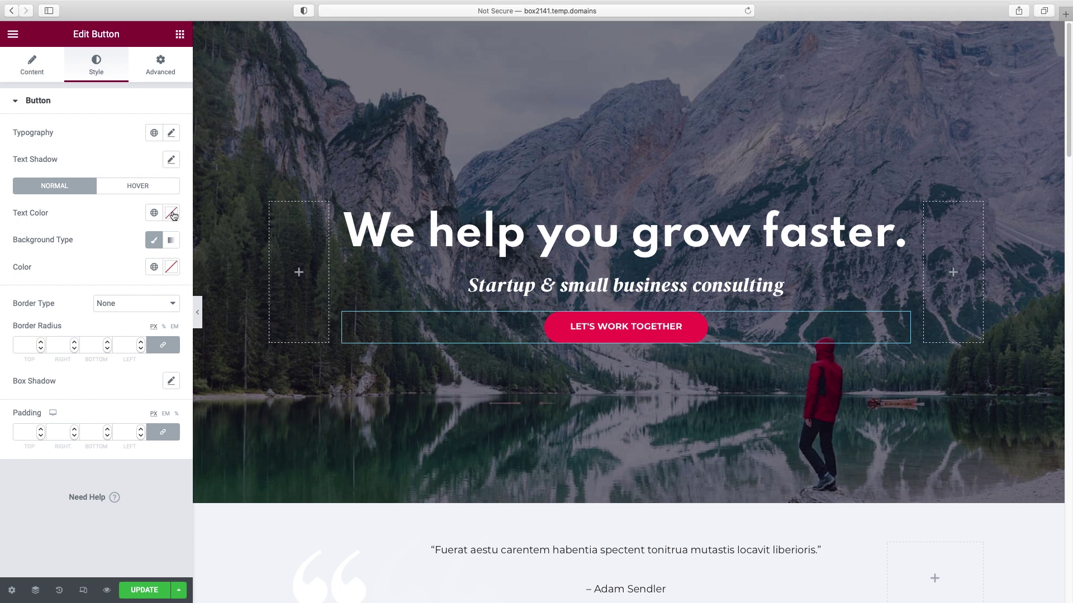
pyautogui.click(122, 217)
pyautogui.click(177, 241)
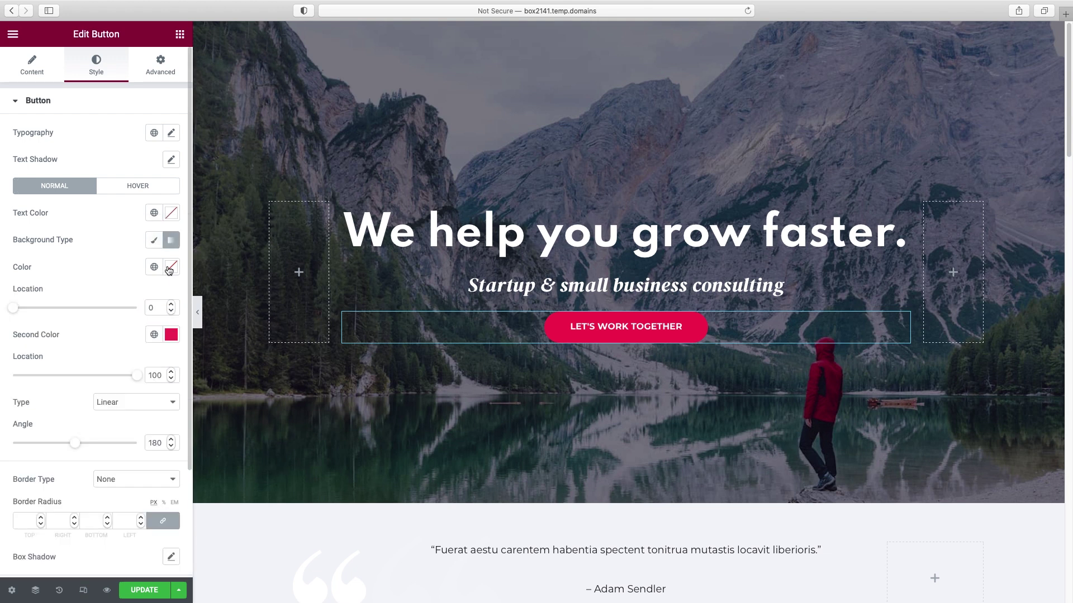
pyautogui.click(169, 269)
pyautogui.moveTo(144, 328); pyautogui.dragTo(97, 332)
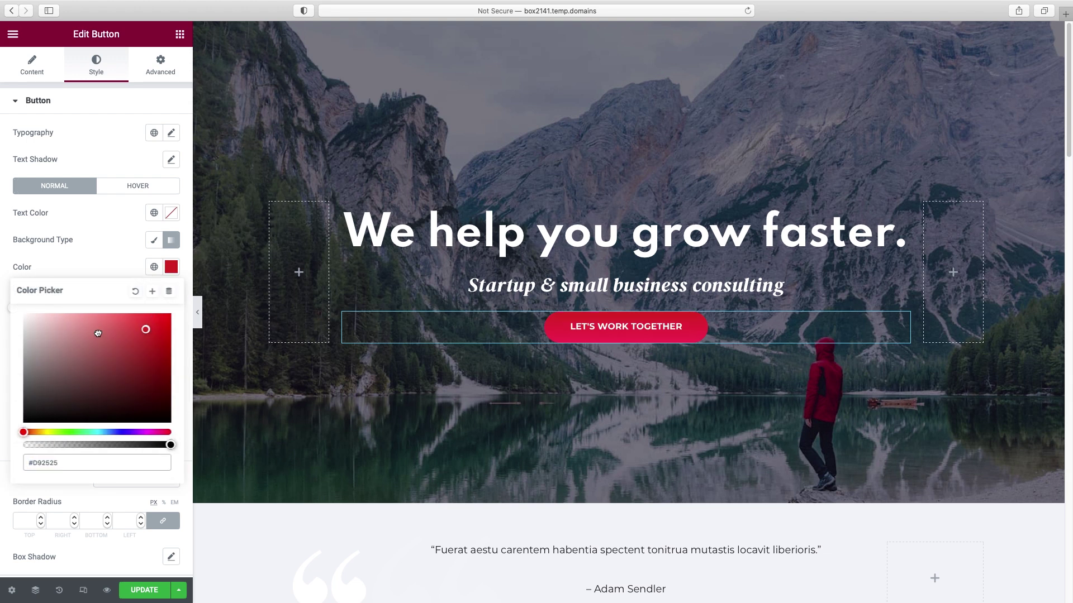
pyautogui.click(140, 402)
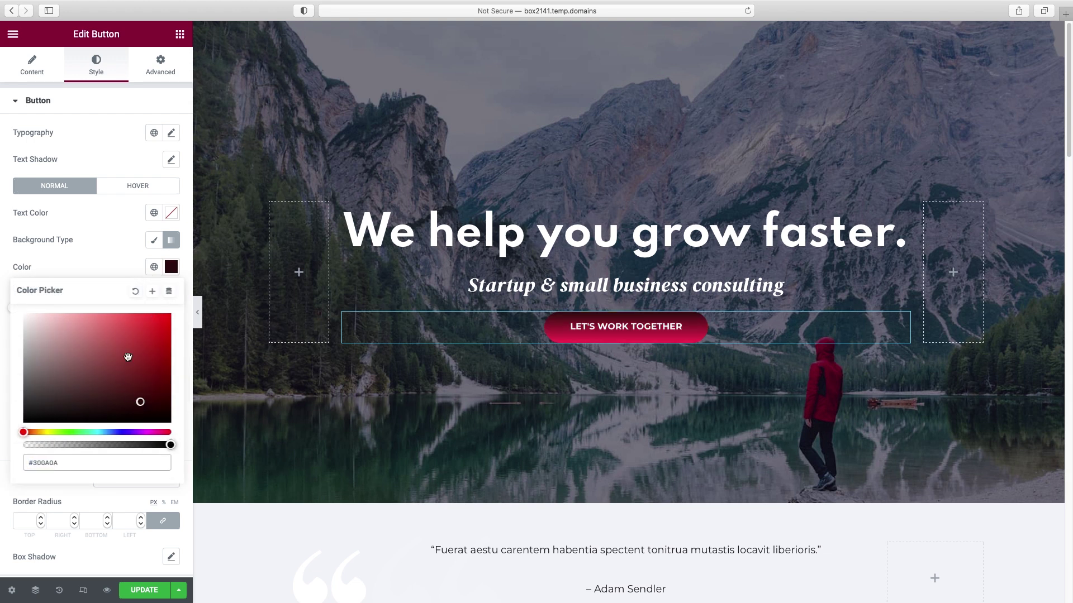
pyautogui.click(154, 241)
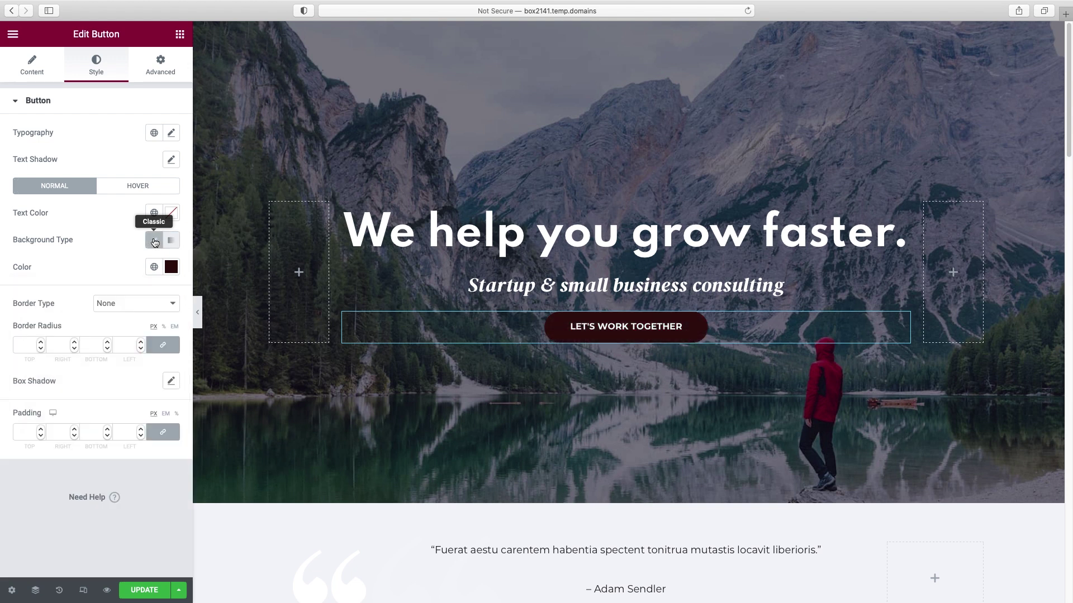
pyautogui.click(171, 268)
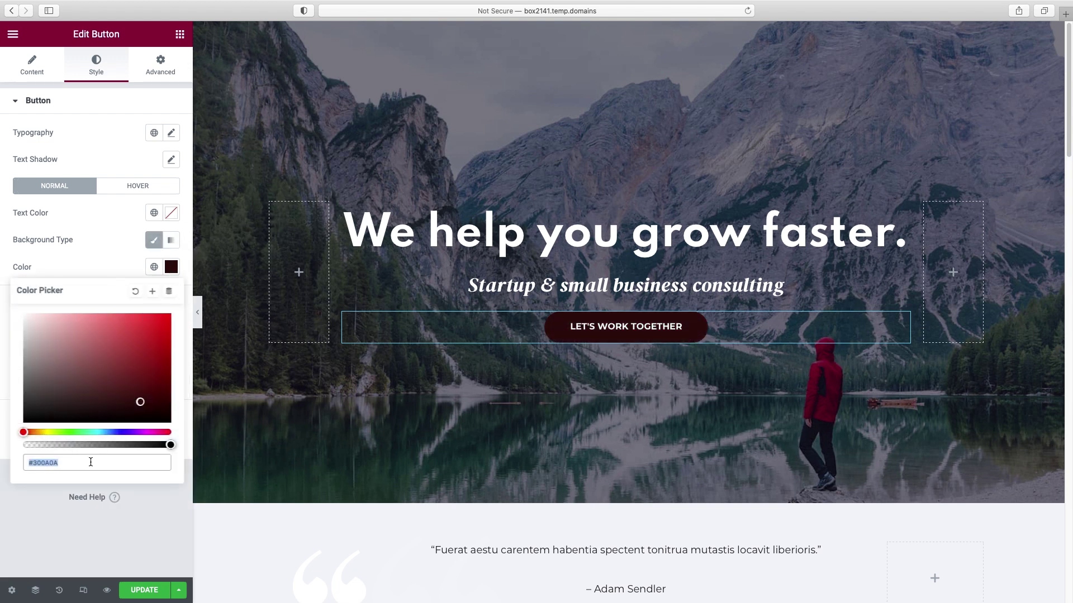
pyautogui.write('067584')
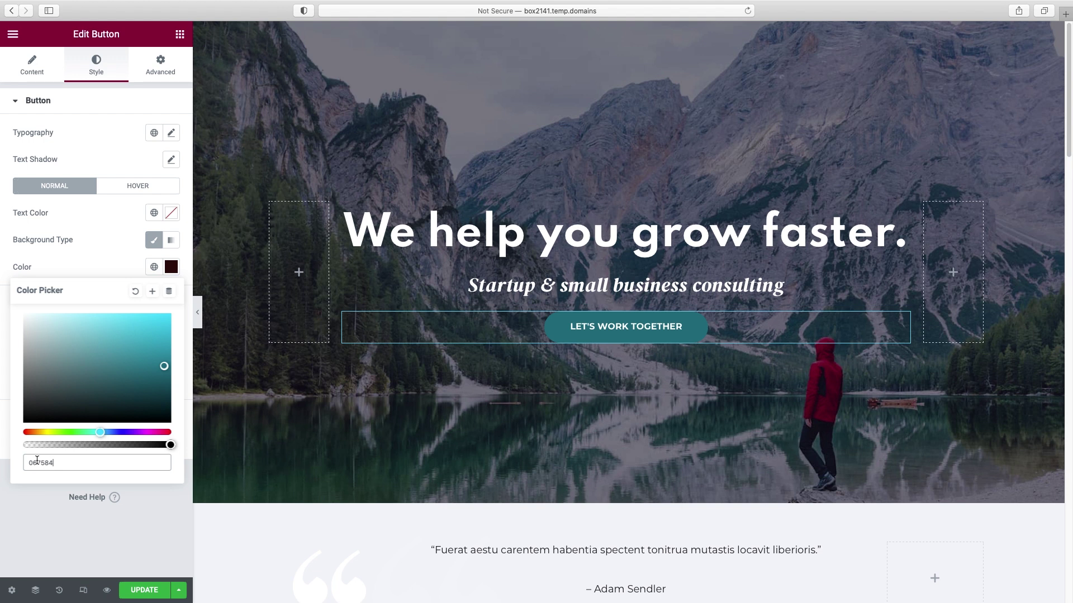
# - Save teal 067584 as a new global colour named 'b' linked to the button
pyautogui.click(154, 293)
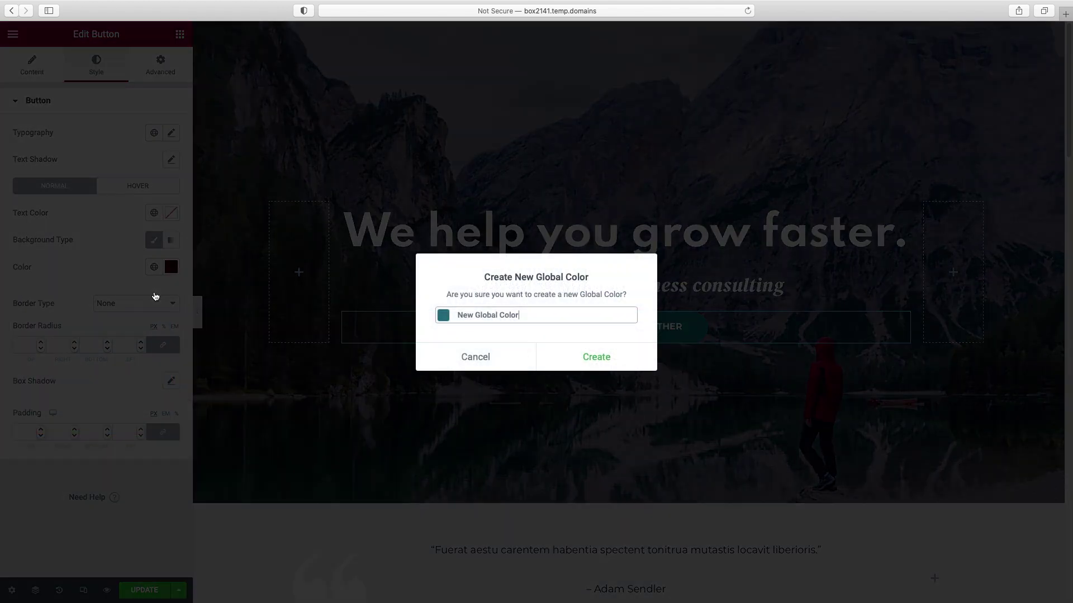
pyautogui.tripleClick(488, 314)
pyautogui.write('button blue')
pyautogui.click(592, 355)
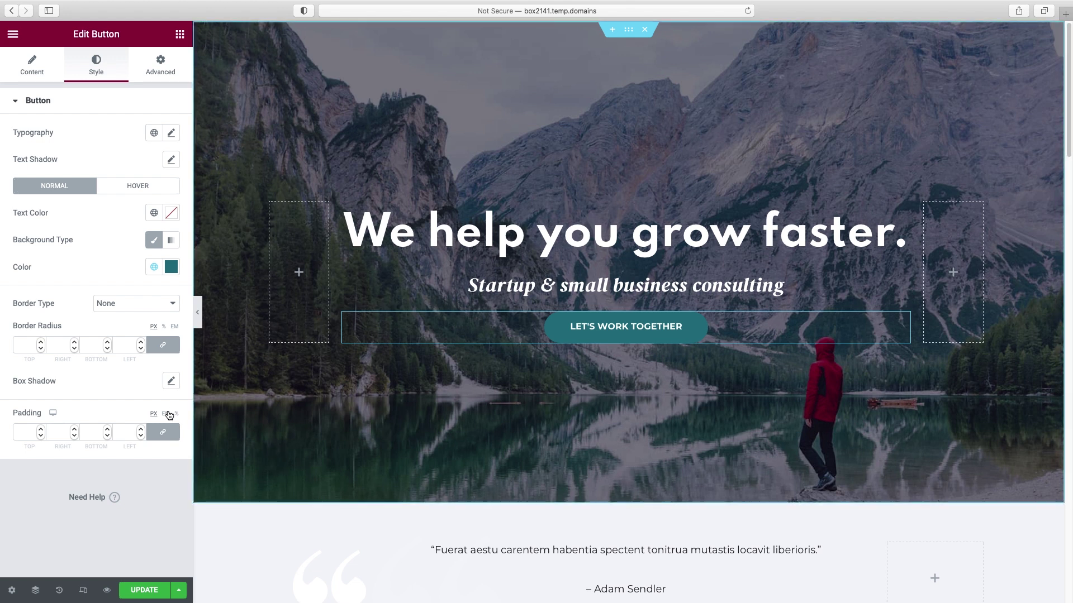
# - Set the button's border radius to 31 px on all linked corners
pyautogui.click(29, 344)
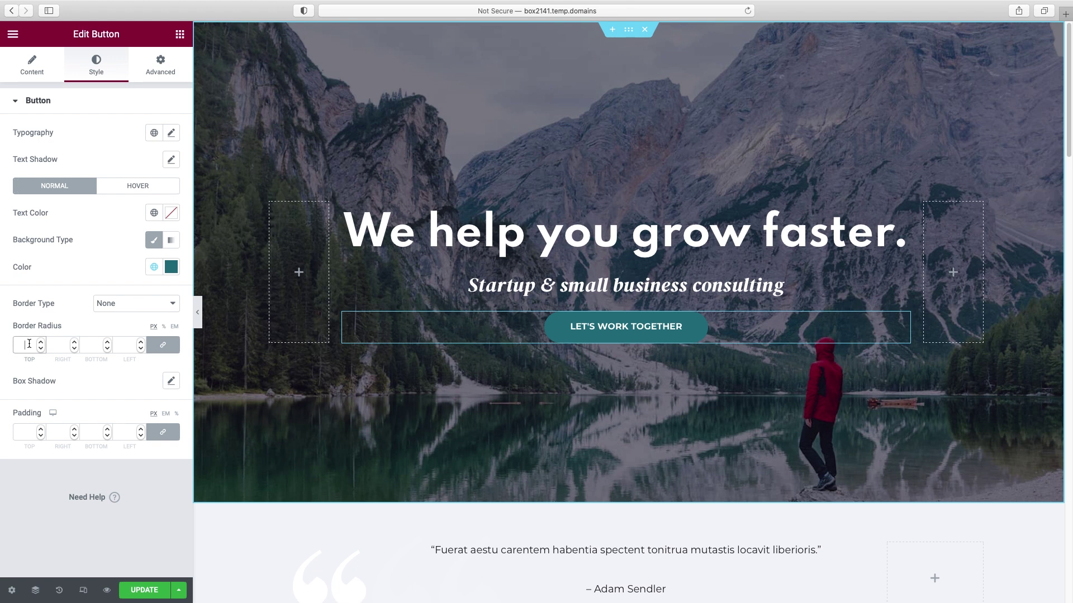
pyautogui.write('0')
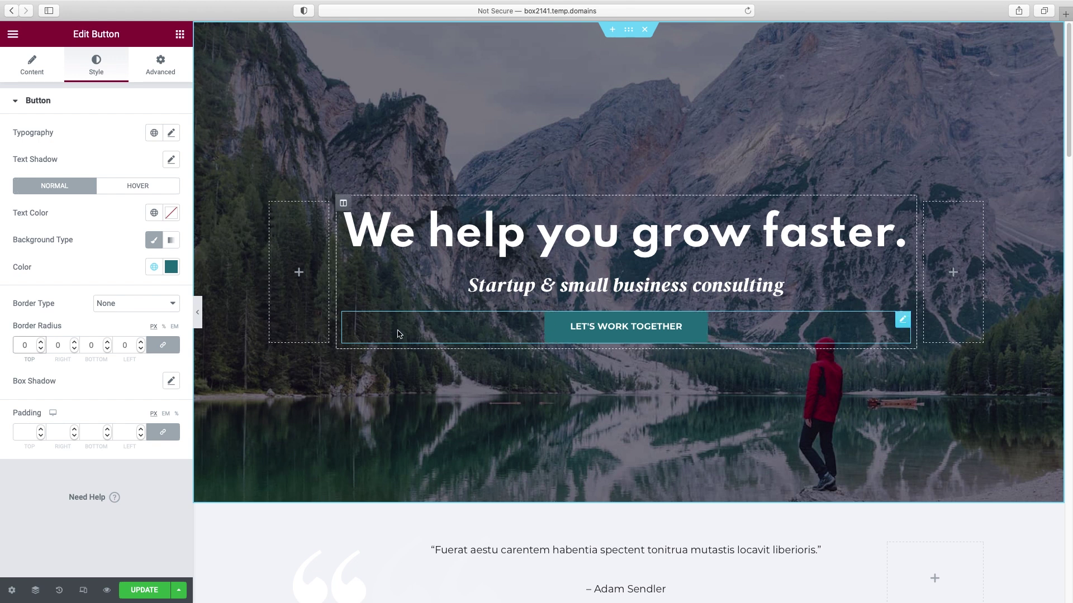
pyautogui.doubleClick(41, 343)
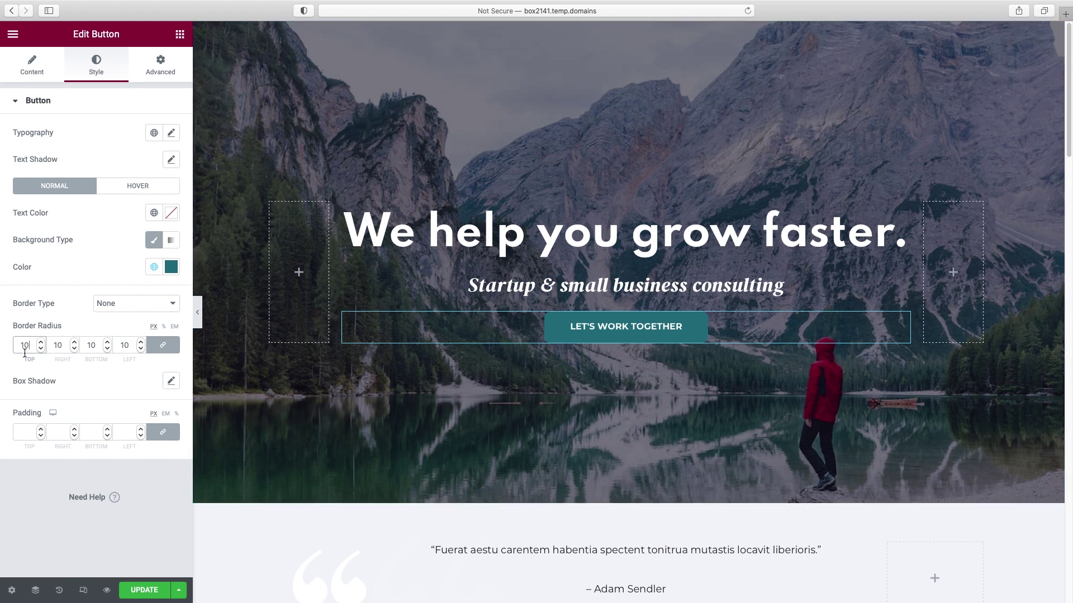
pyautogui.click(42, 343)
pyautogui.click(41, 342)
pyautogui.click(41, 343)
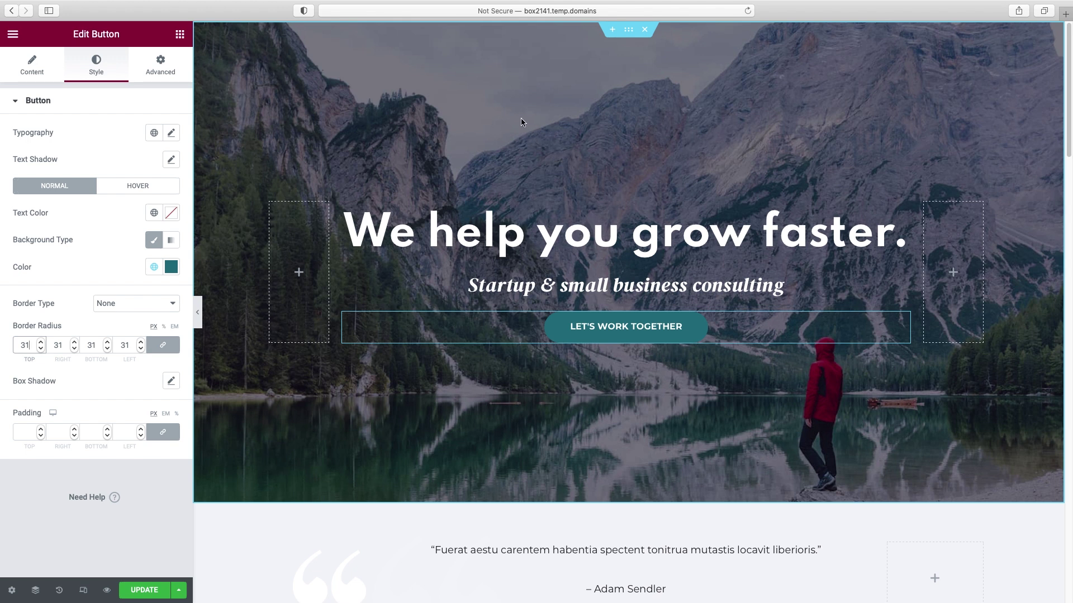
pyautogui.click(629, 35)
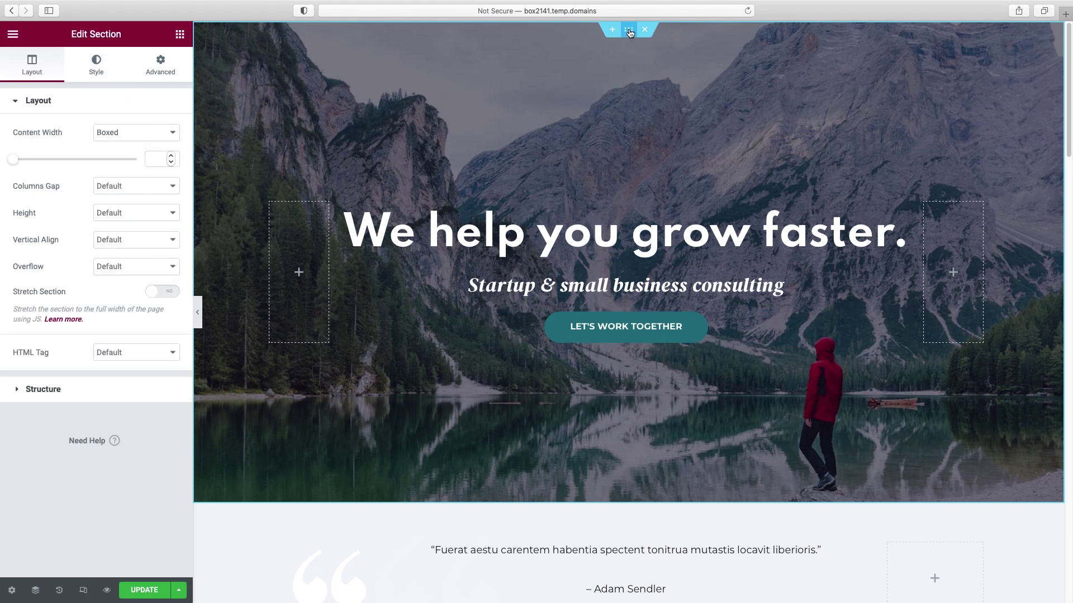
# - Open the hero section's Style > Background settings and its image chooser
pyautogui.rightClick(666, 109)
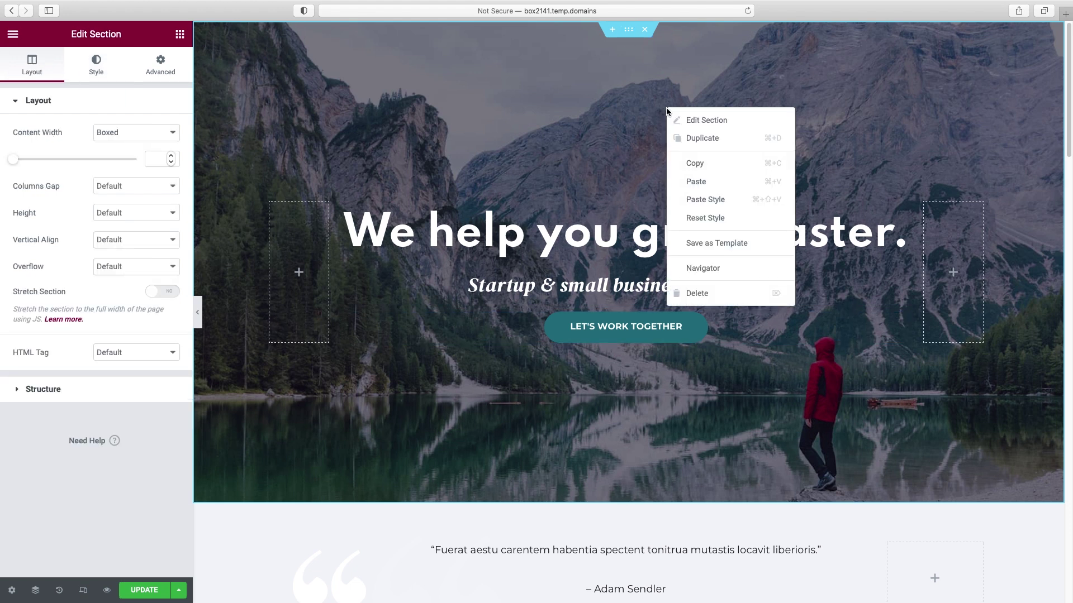
pyautogui.click(696, 121)
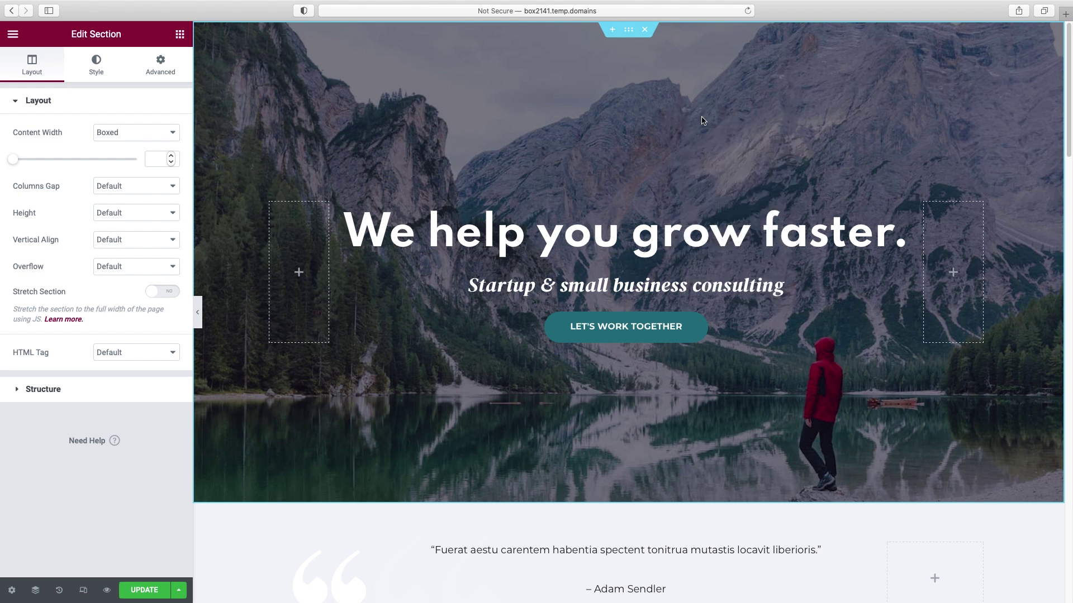
pyautogui.click(98, 75)
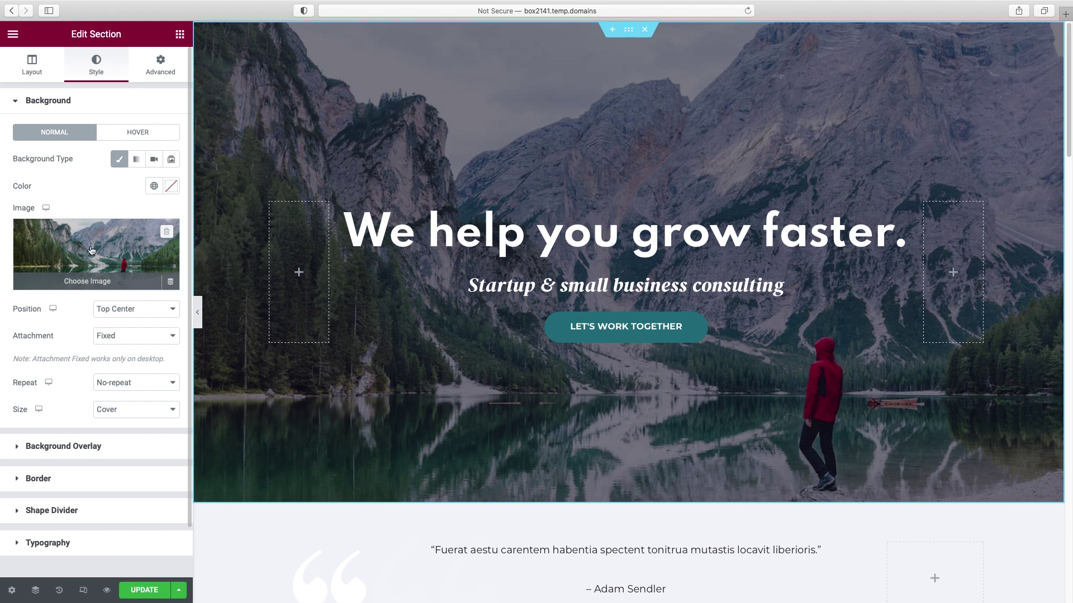
pyautogui.click(88, 282)
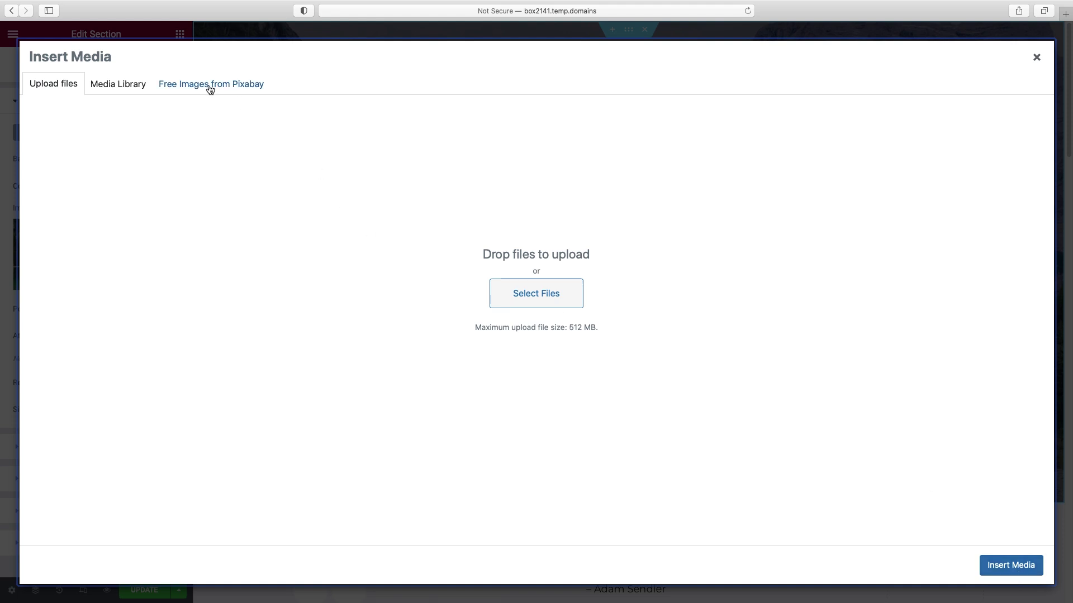
# - Search the Pixabay free stock photos for 'happy woman'
pyautogui.click(188, 87)
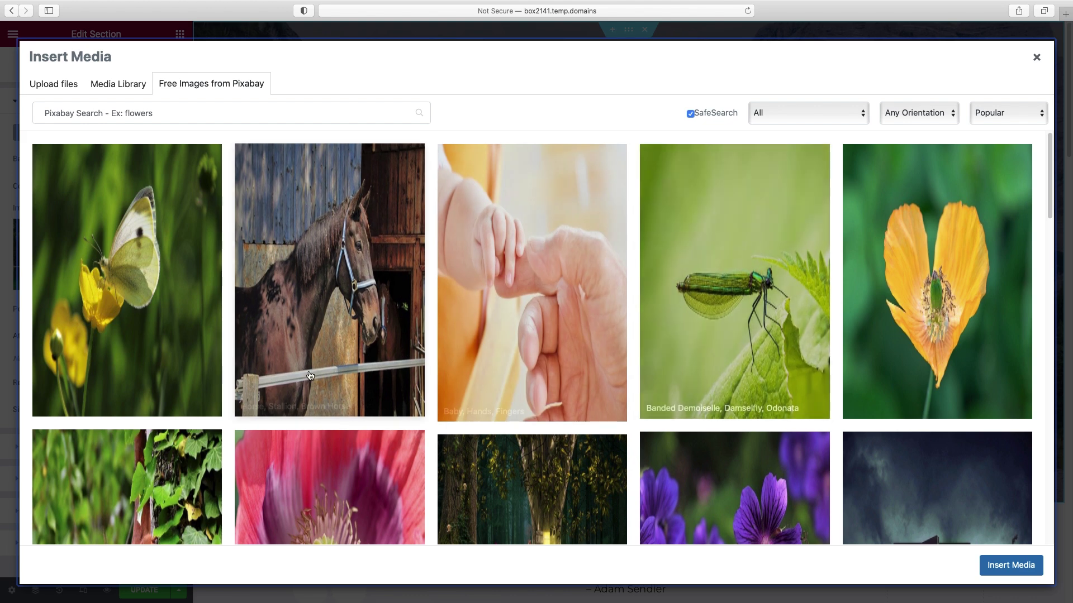
pyautogui.scroll(-10, 358, 381)
pyautogui.scroll(15, 363, 357)
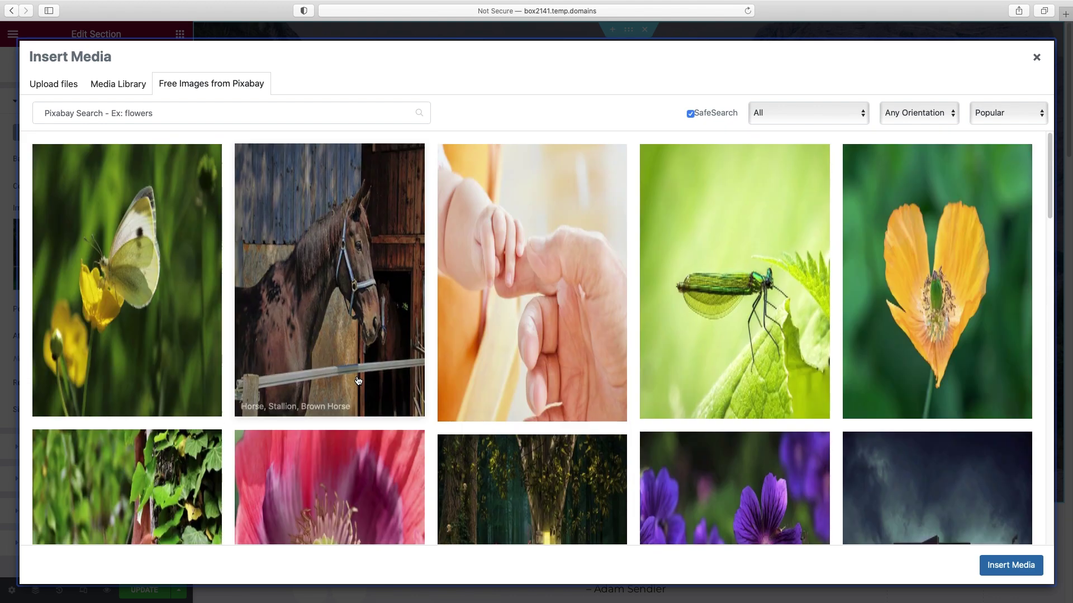
pyautogui.click(173, 118)
pyautogui.write('happy woman')
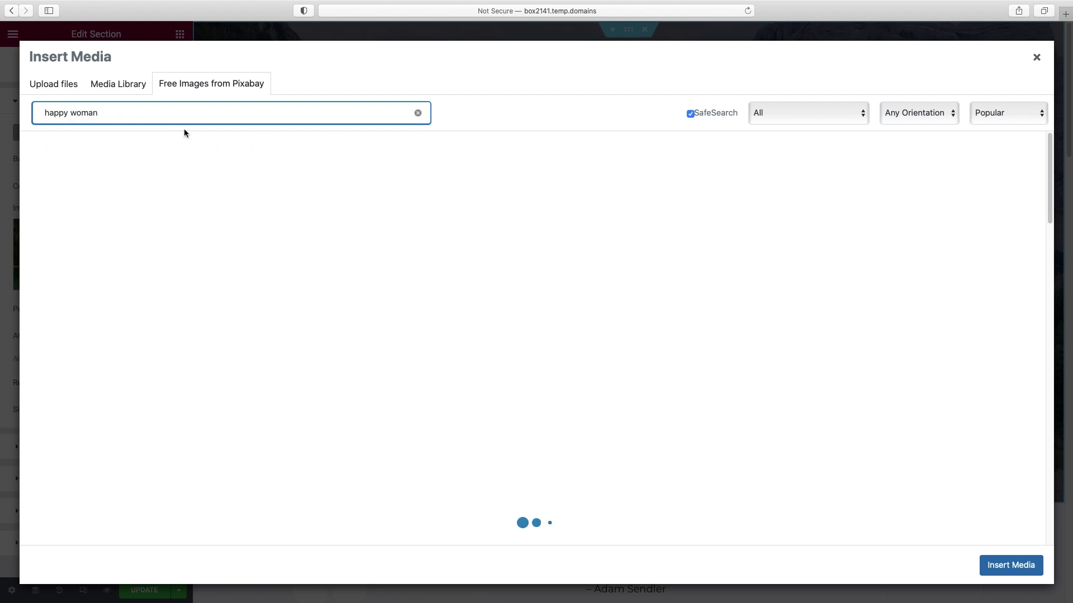
pyautogui.scroll(-10, 715, 280)
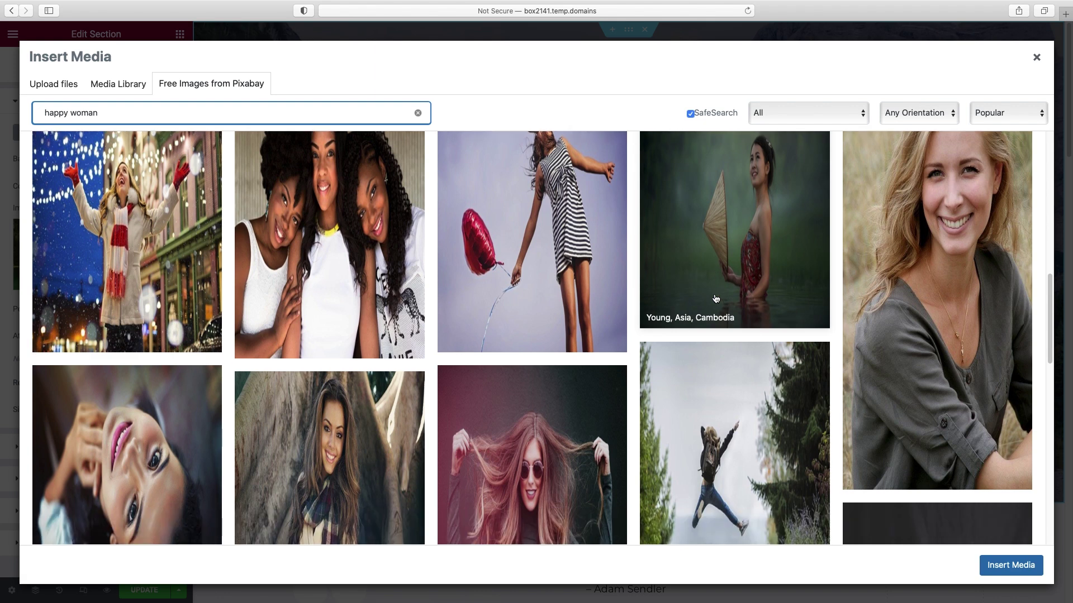
pyautogui.scroll(10, 715, 299)
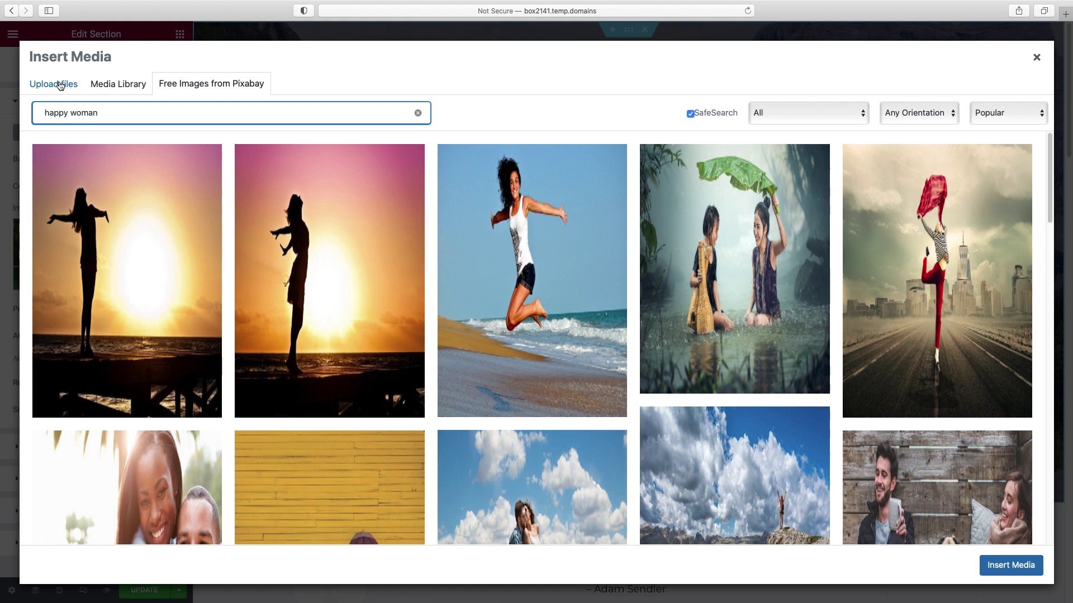
# - Insert the uploaded photo of the seated man with the orange bag as the hero background
pyautogui.click(112, 85)
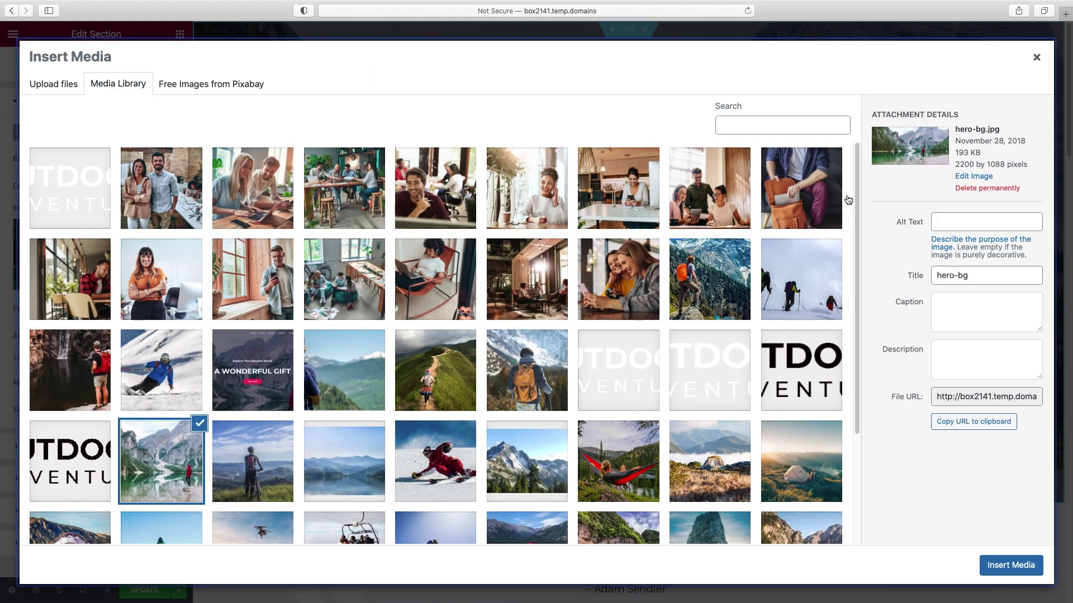
pyautogui.click(807, 186)
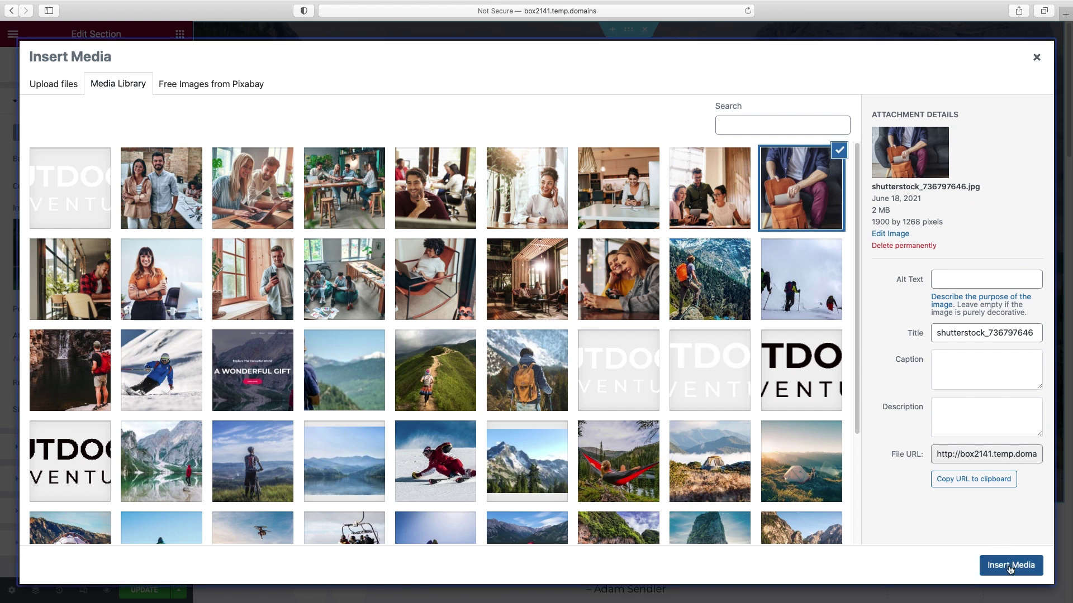
pyautogui.click(1010, 566)
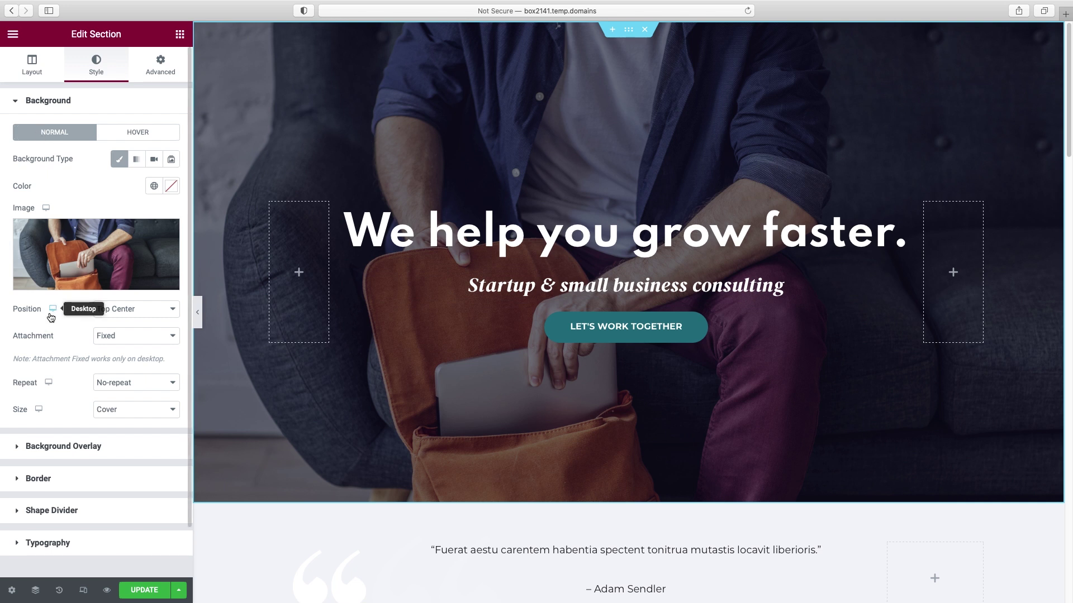
# - Preview the page full-width, then open the testimonial quote's text for editing
pyautogui.click(198, 315)
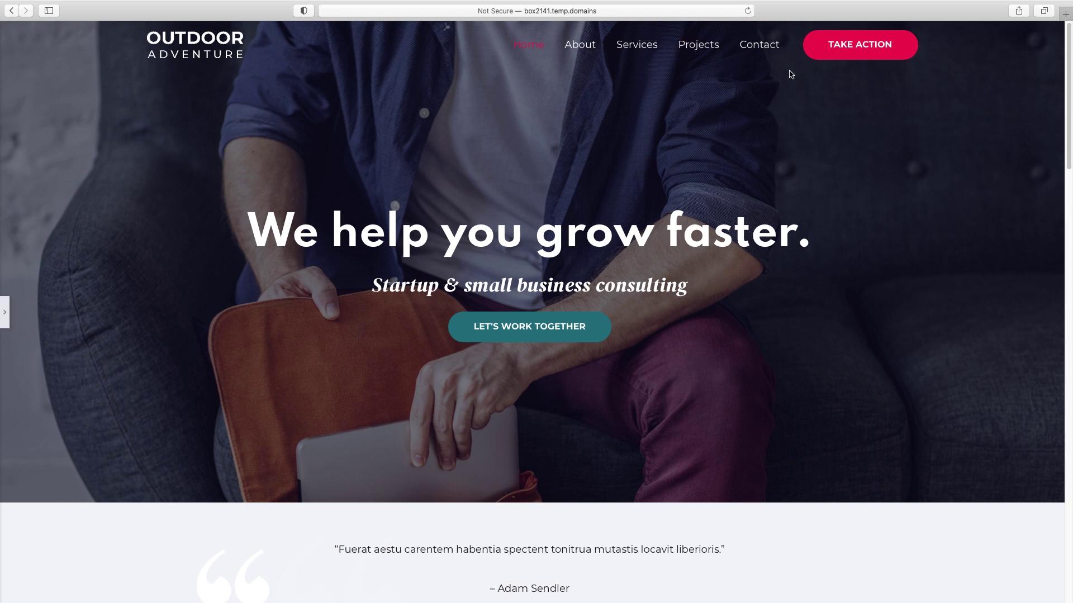
pyautogui.click(5, 312)
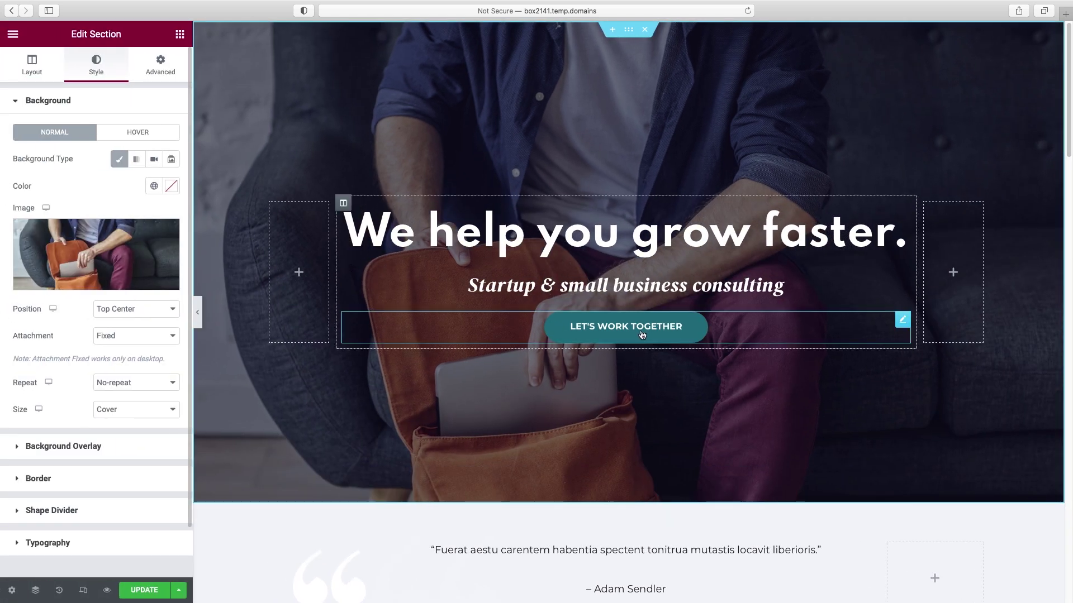
pyautogui.scroll(-5, 626, 279)
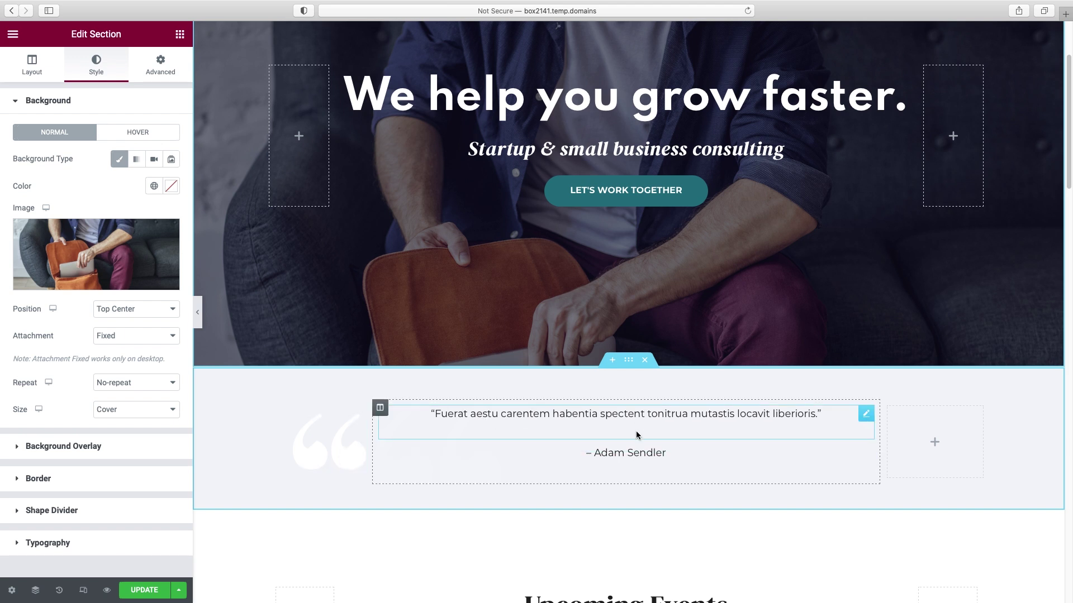
pyautogui.click(758, 414)
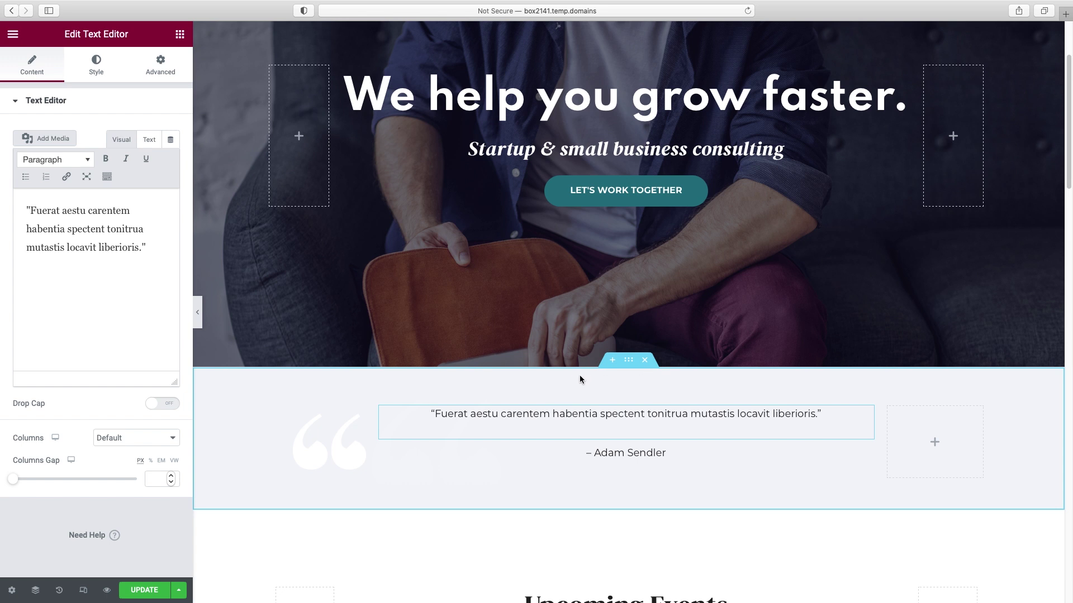
# - Delete the quote section and insert an empty section above Upcoming Events
pyautogui.click(645, 361)
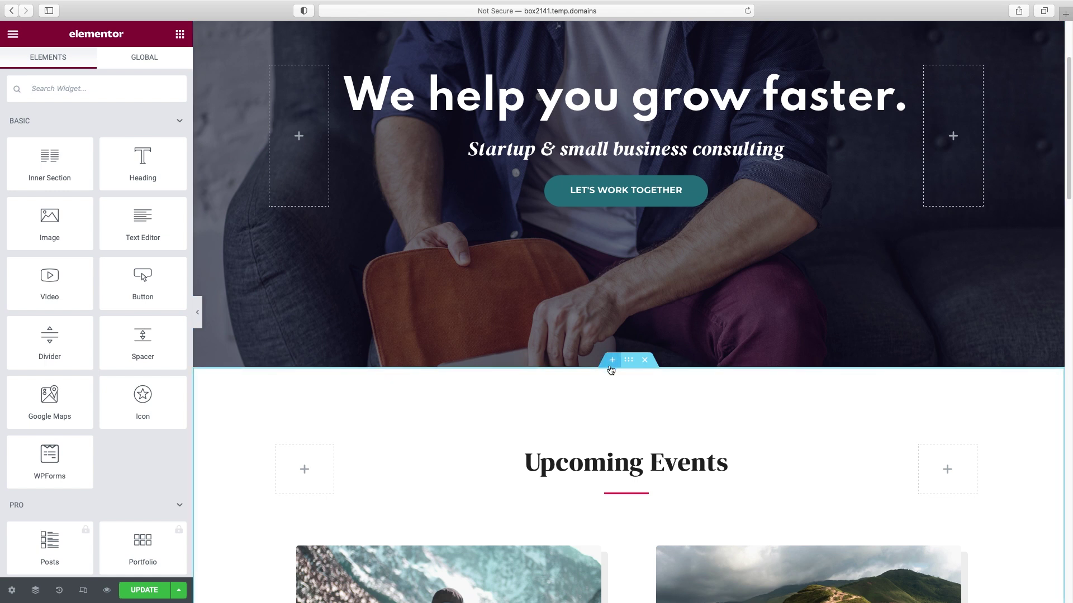
pyautogui.click(612, 360)
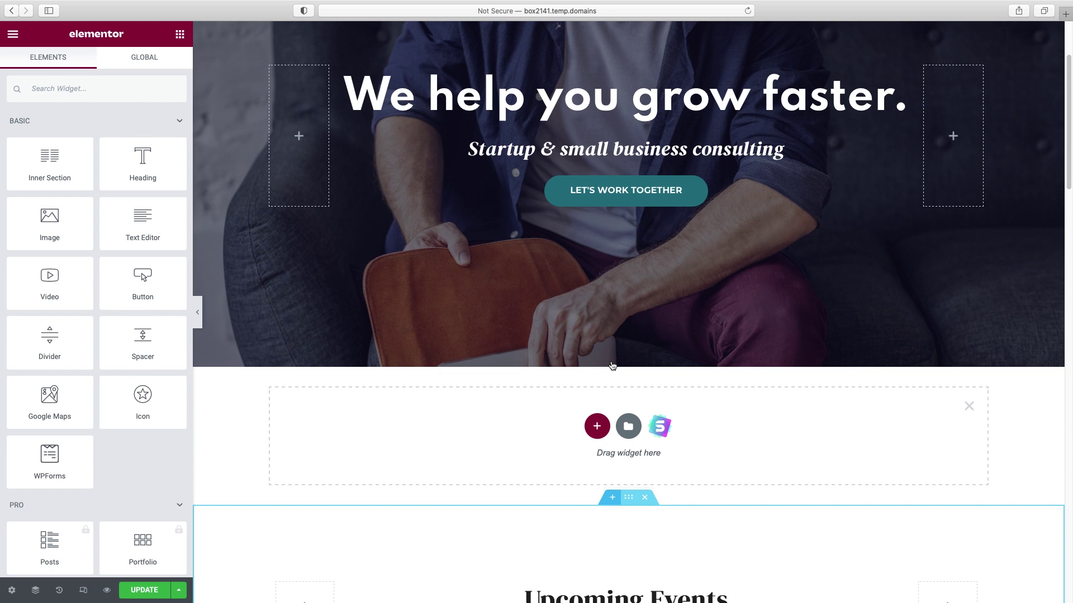
pyautogui.click(596, 426)
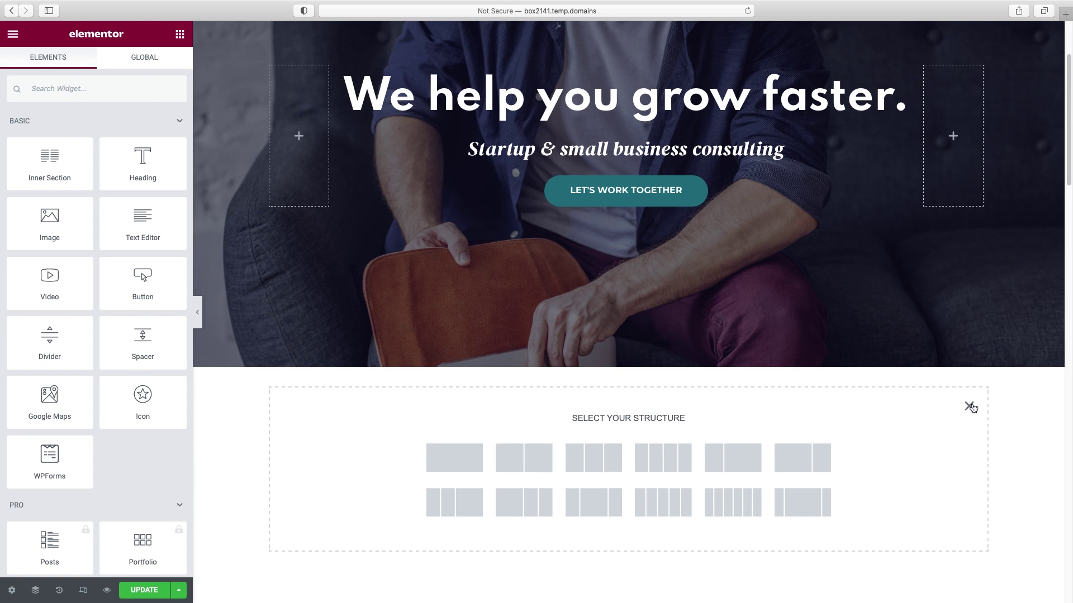
pyautogui.click(969, 406)
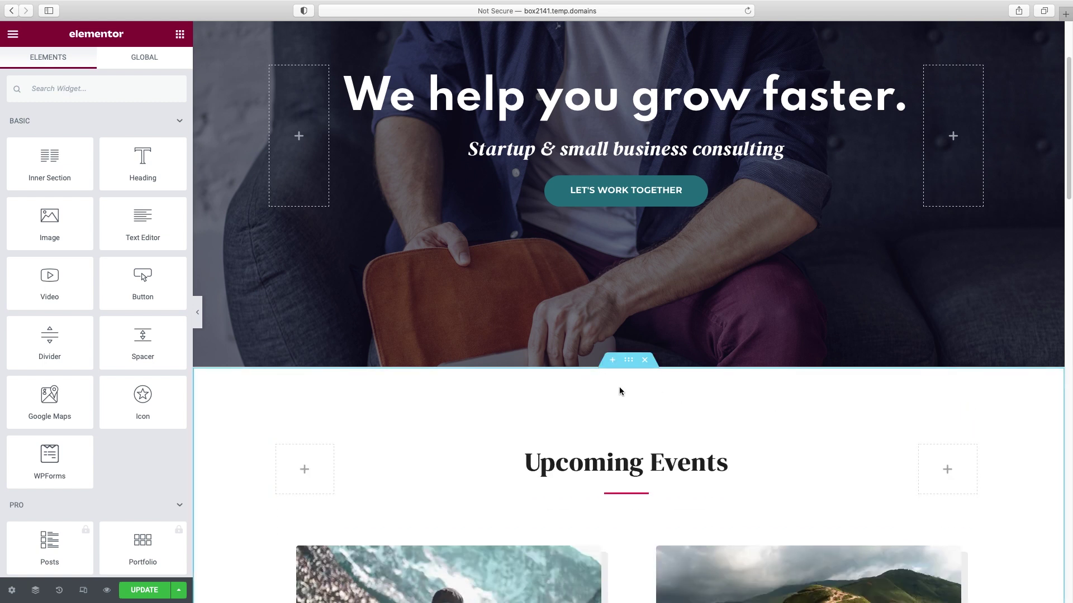
pyautogui.click(612, 361)
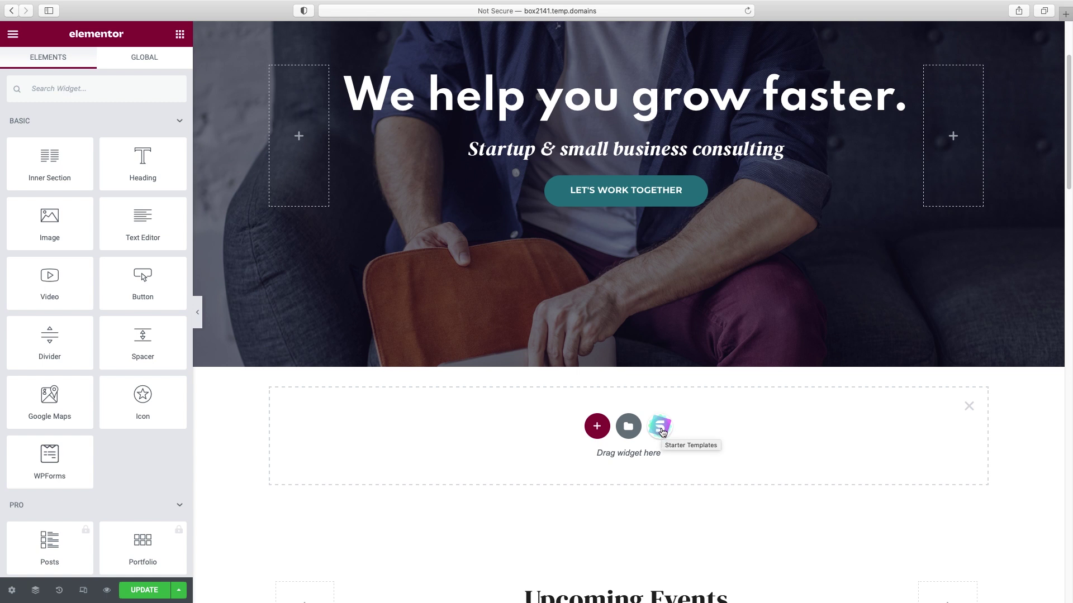
# - Browse the Starter Templates Blocks library's ready-made feature, services and portfolio sections
pyautogui.click(662, 430)
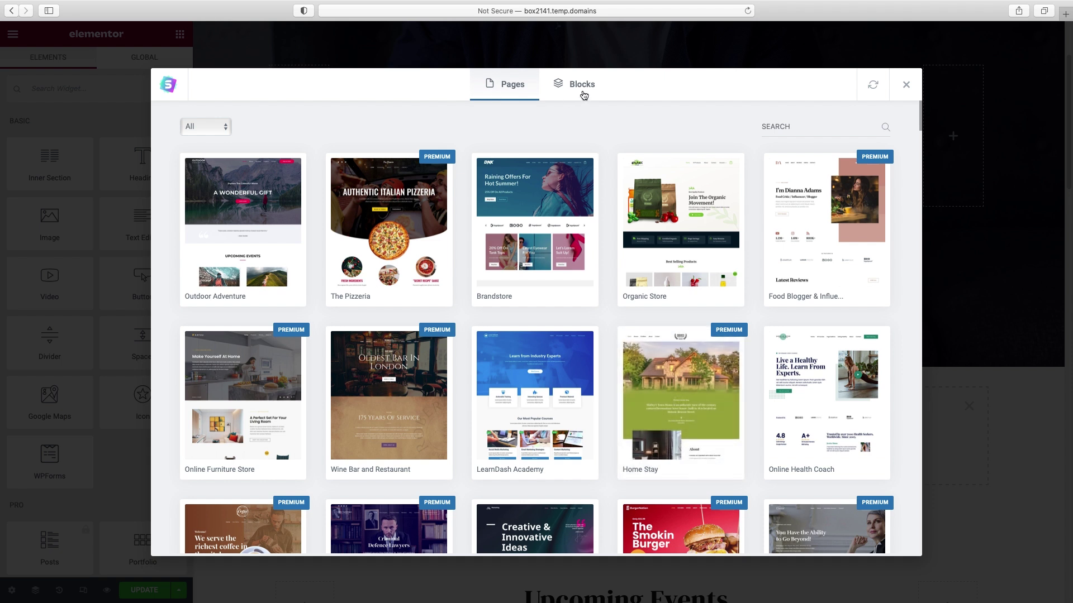
pyautogui.click(585, 89)
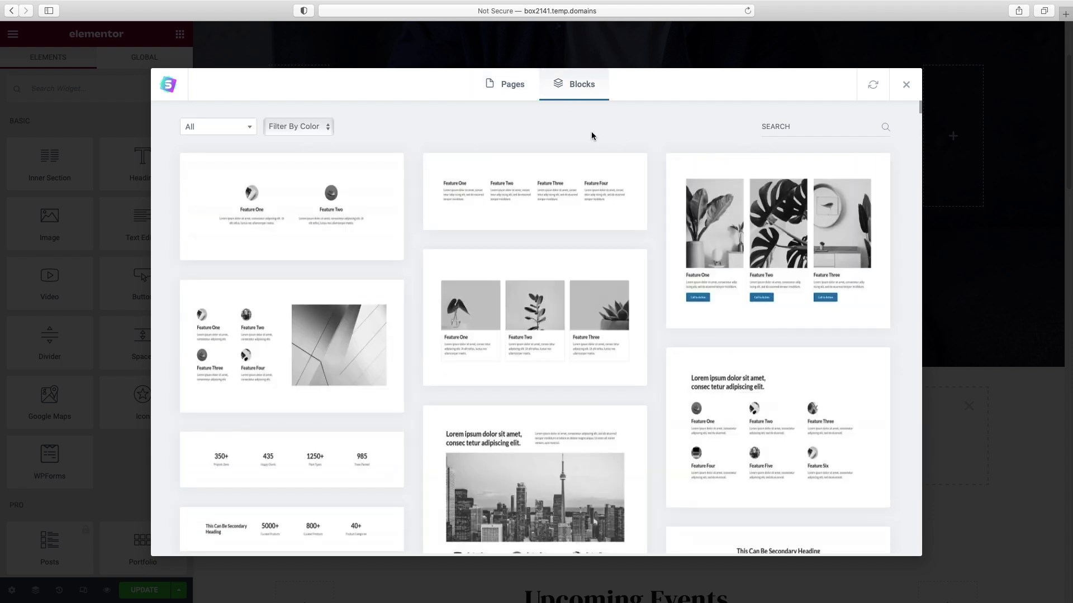
pyautogui.scroll(-10, 595, 137)
pyautogui.scroll(-20, 604, 156)
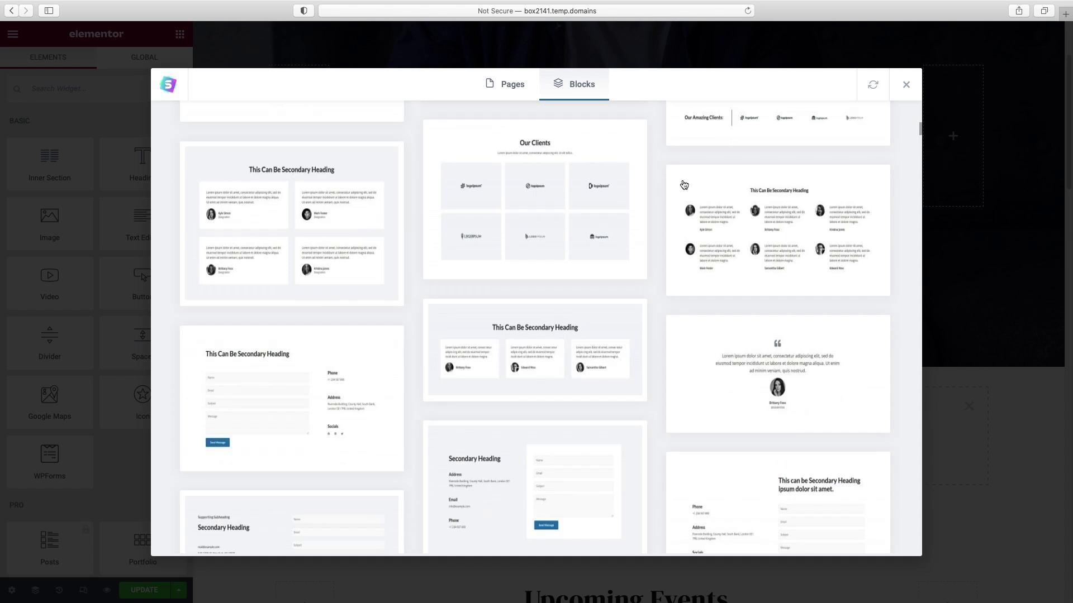
pyautogui.scroll(-20, 684, 184)
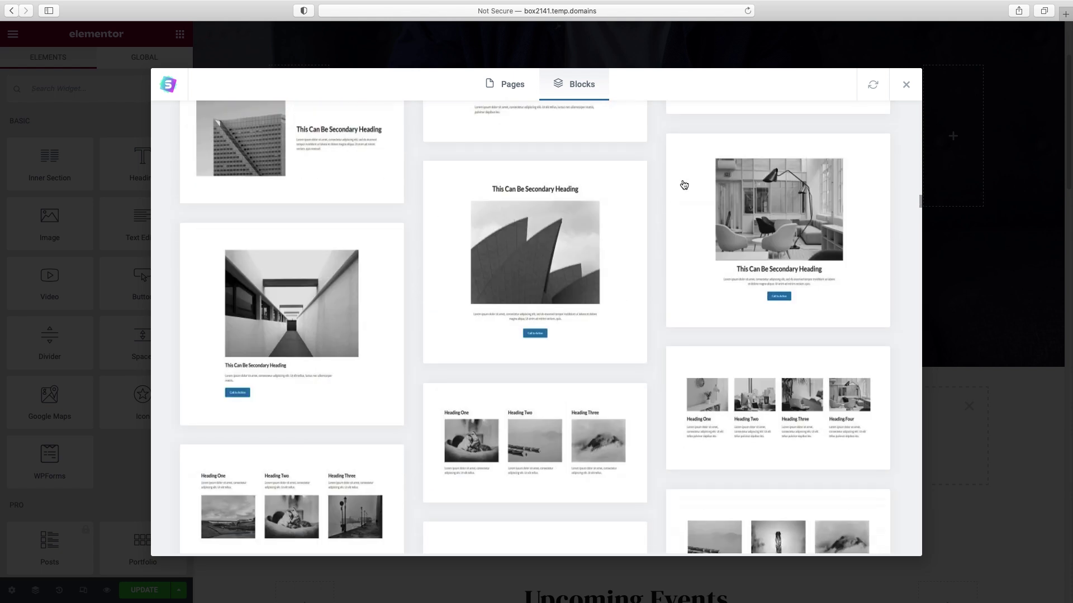
pyautogui.scroll(-15, 684, 185)
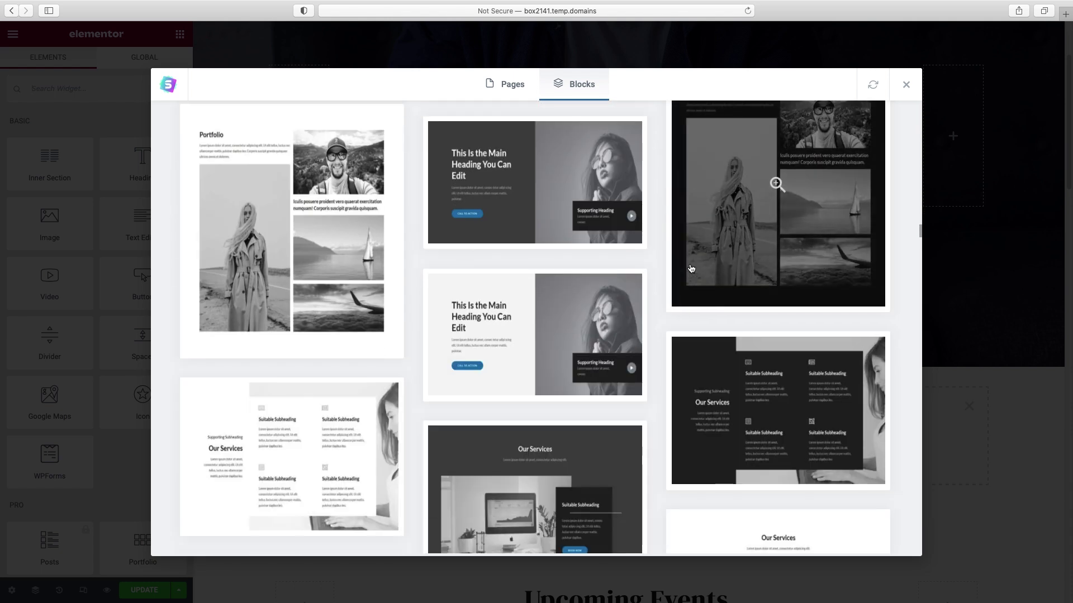
pyautogui.scroll(-20, 679, 270)
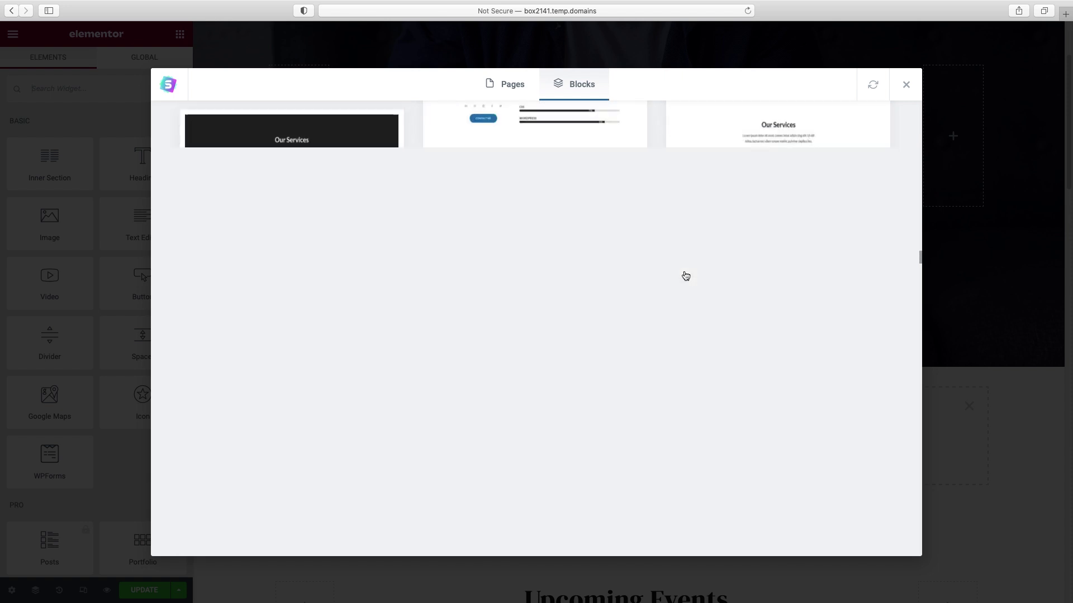
pyautogui.scroll(-10, 685, 276)
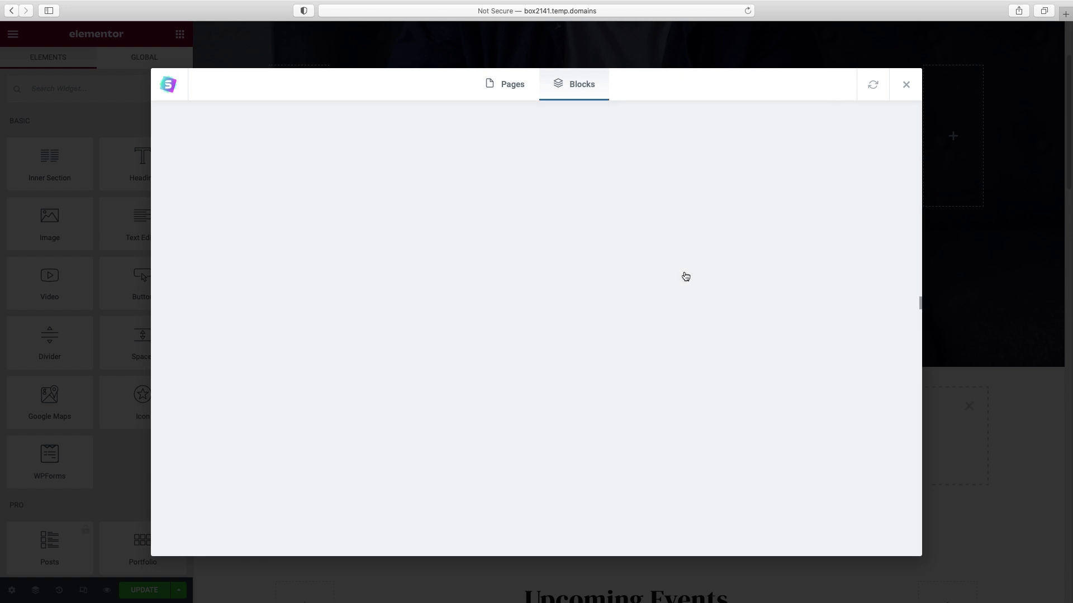
pyautogui.scroll(15, 686, 276)
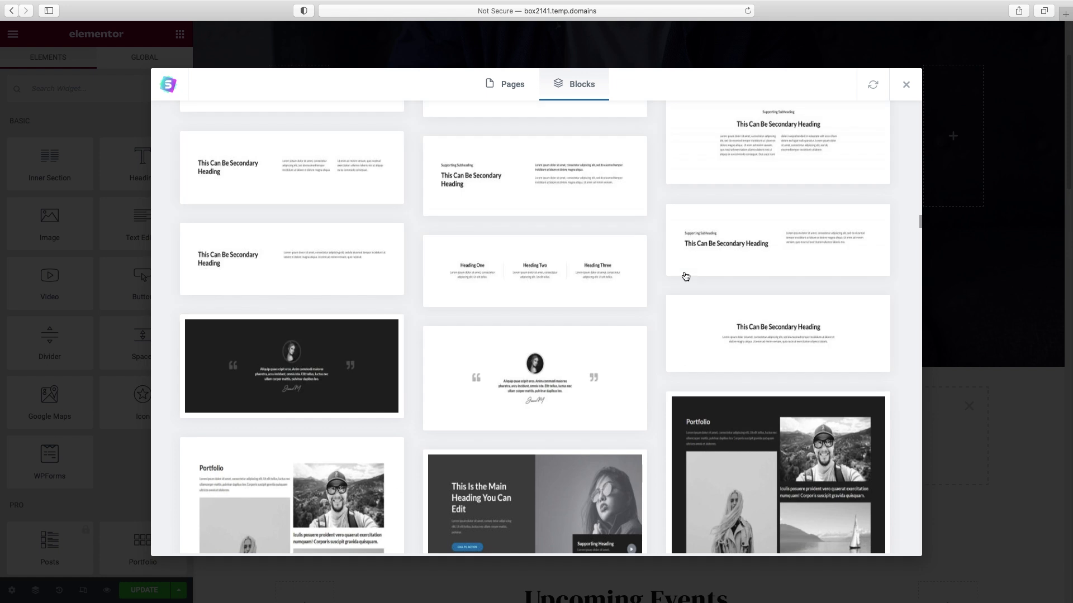
pyautogui.scroll(15, 686, 276)
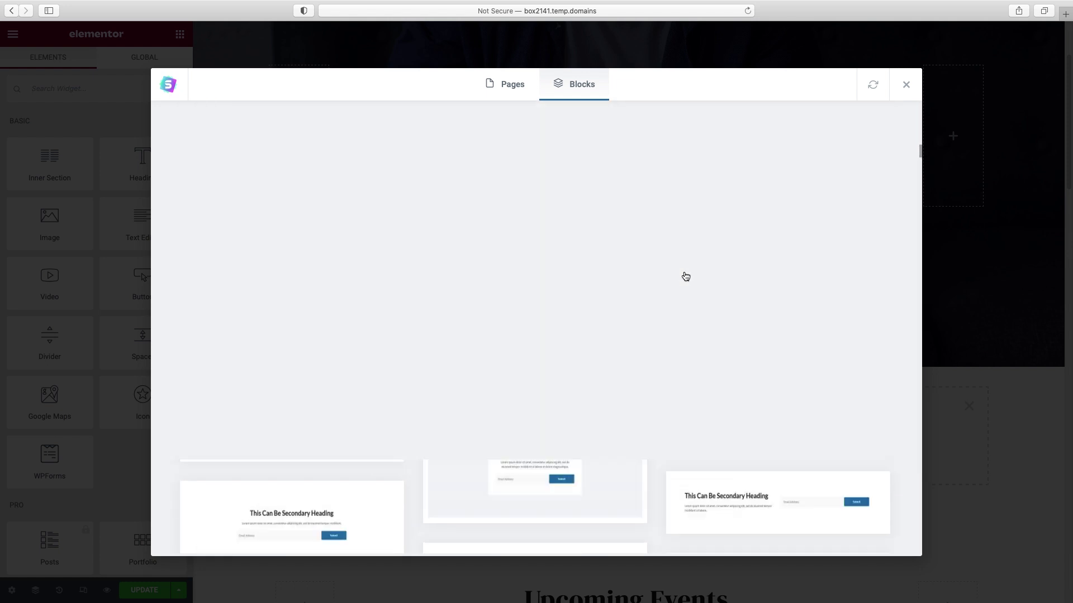
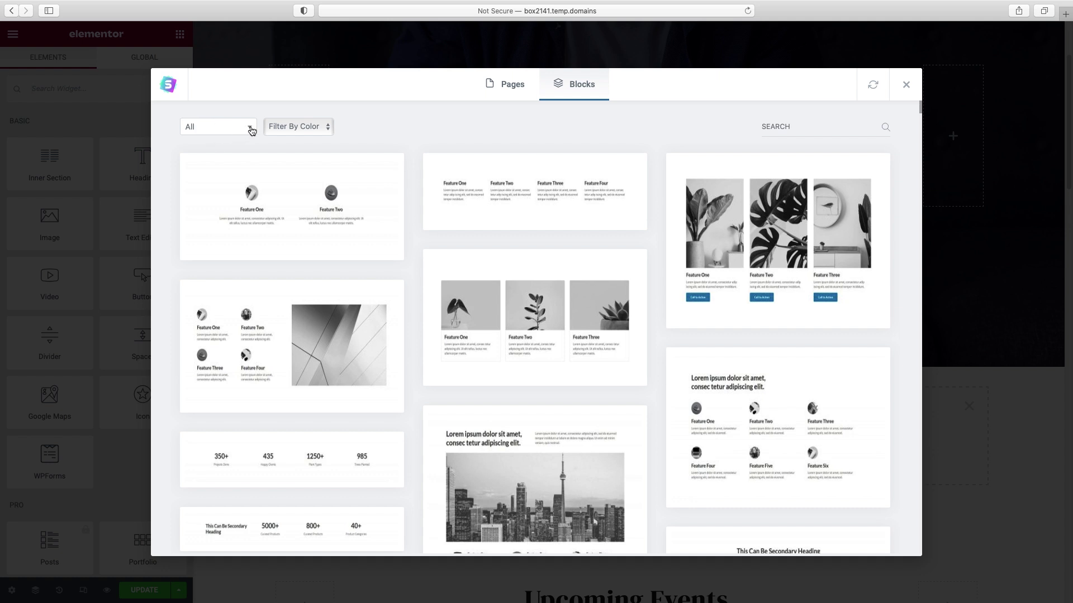
# - Filter the Blocks library to About and preview the building-photo block with 'This Can Be Secondary Heading'
pyautogui.click(246, 131)
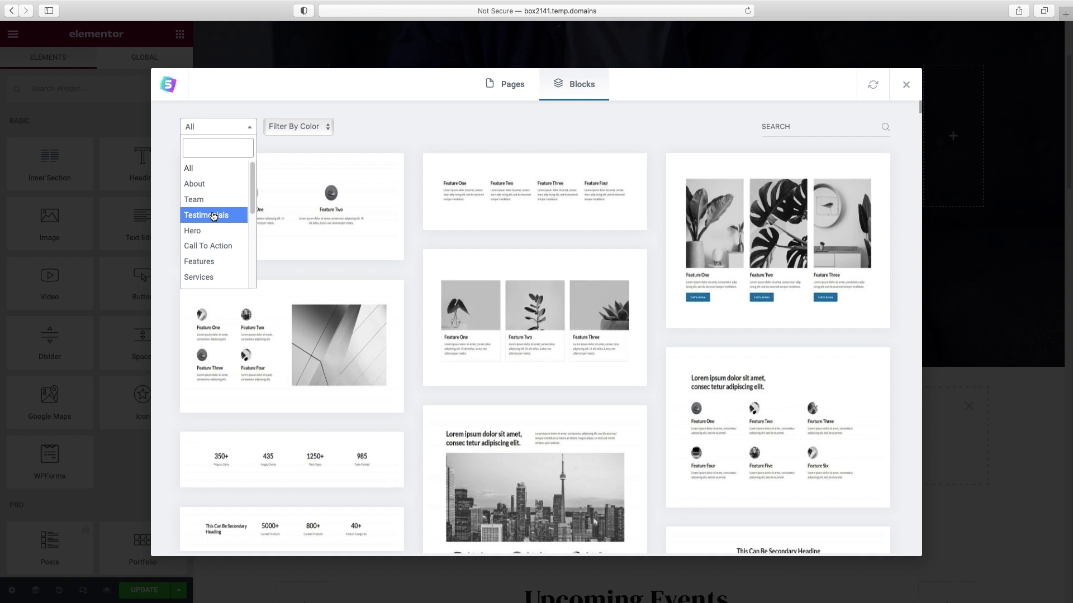
pyautogui.scroll(-5, 208, 267)
pyautogui.scroll(5, 208, 266)
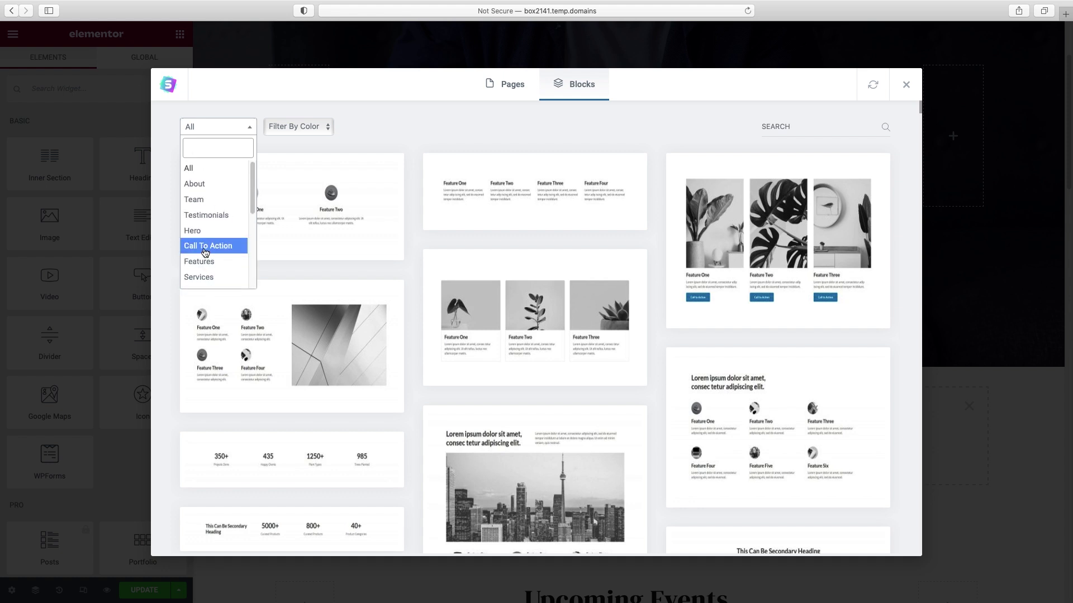
pyautogui.click(196, 184)
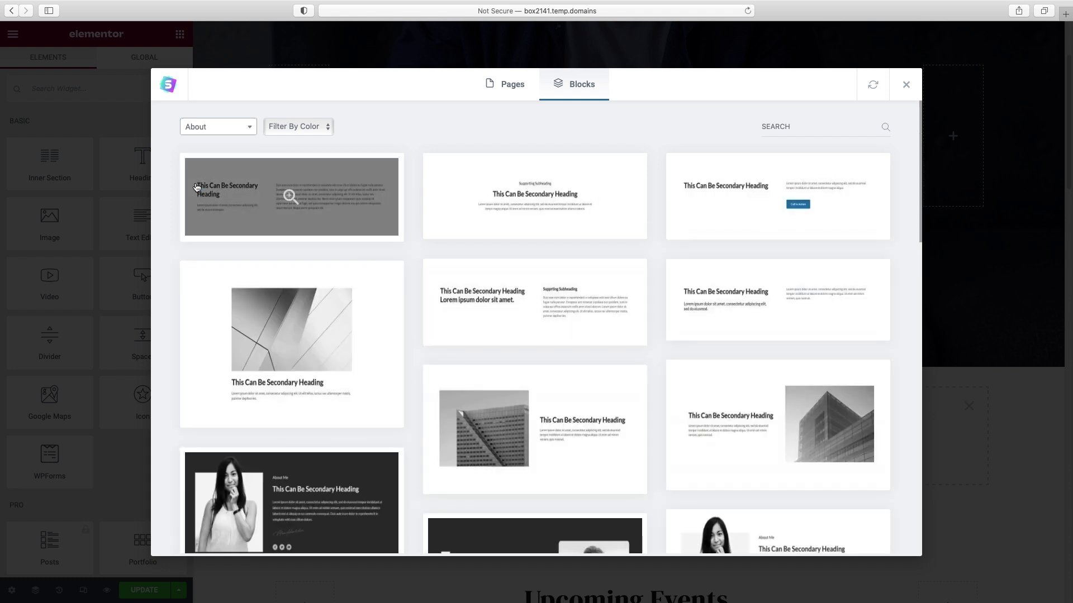
pyautogui.scroll(-2, 559, 248)
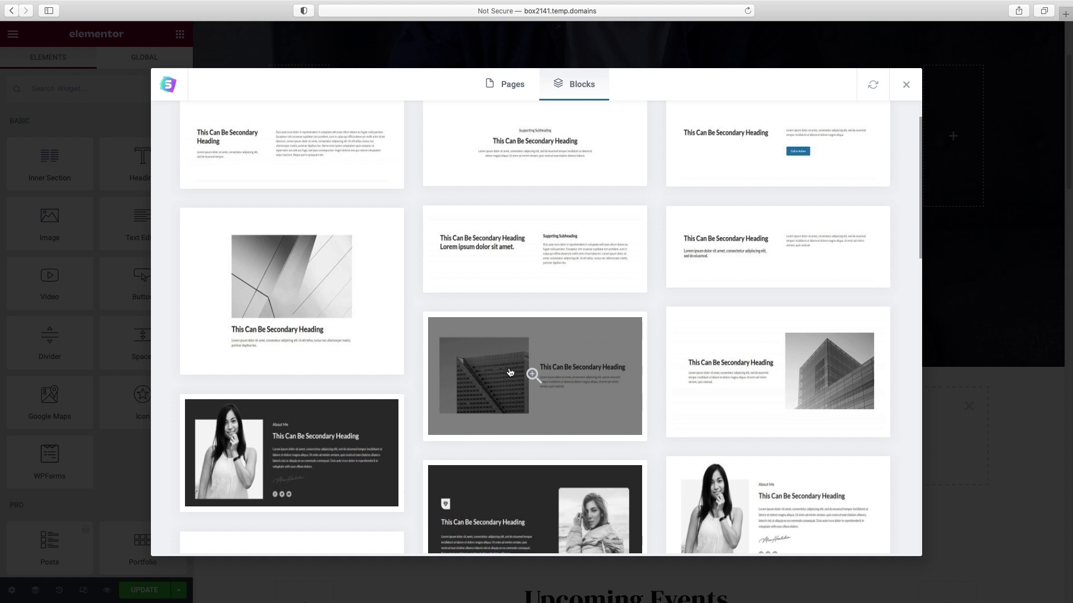
pyautogui.click(530, 373)
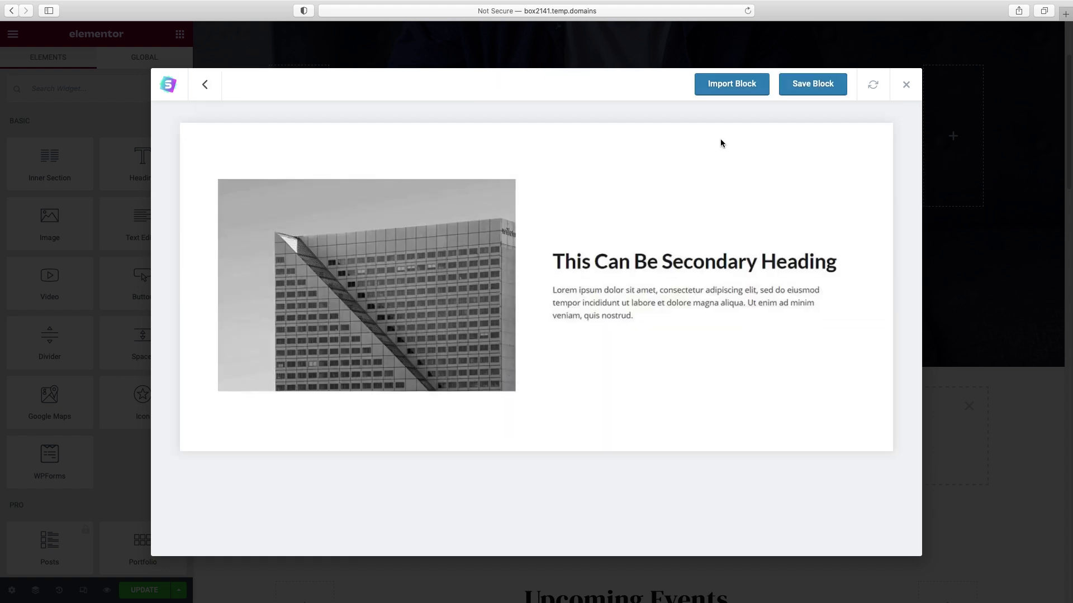
# - Import the building-photo About block and remove the empty placeholder section
pyautogui.click(731, 84)
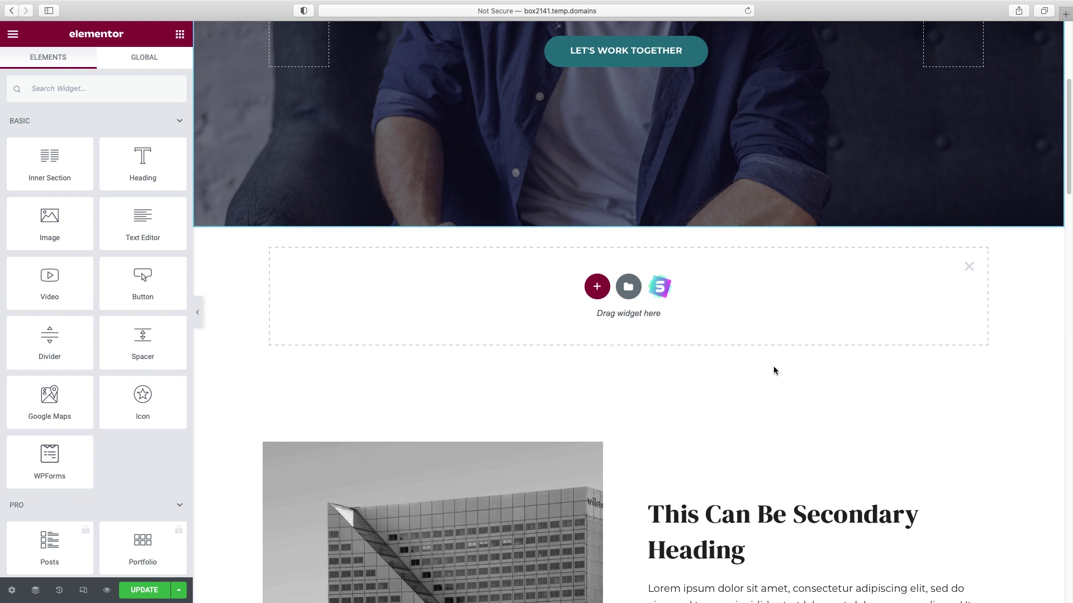
pyautogui.click(969, 267)
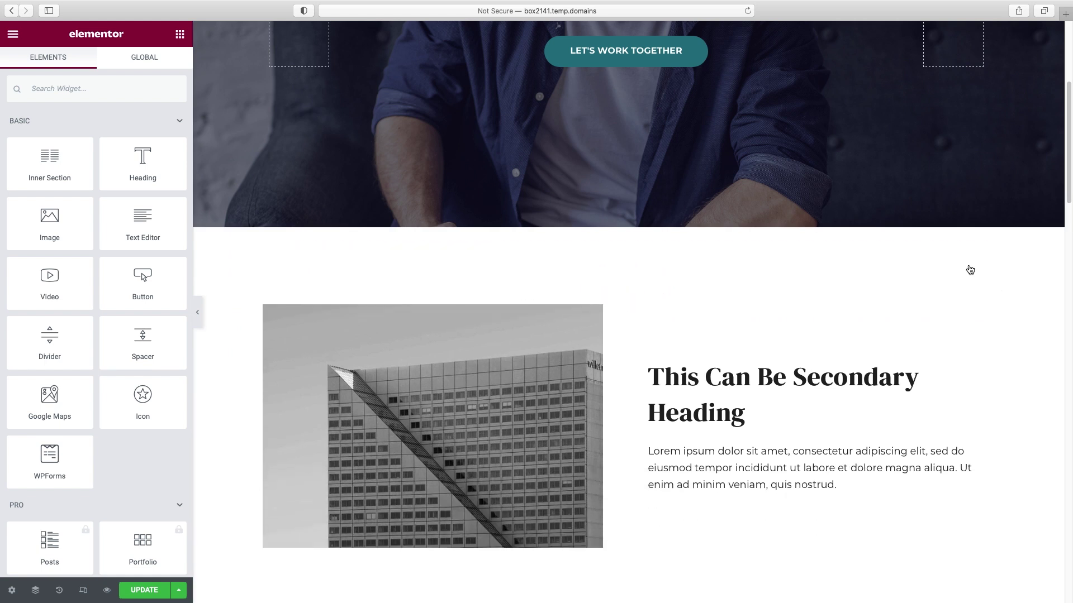
pyautogui.scroll(-2, 732, 289)
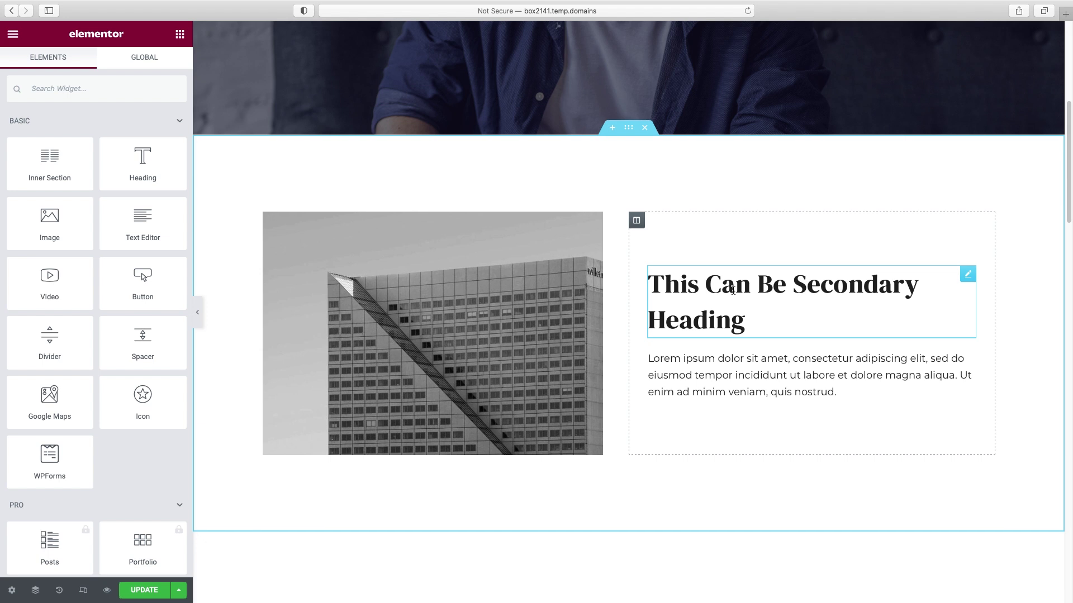
# - Tighten the secondary heading's line height to 1.1 em
pyautogui.click(827, 289)
pyautogui.tripleClick(104, 149)
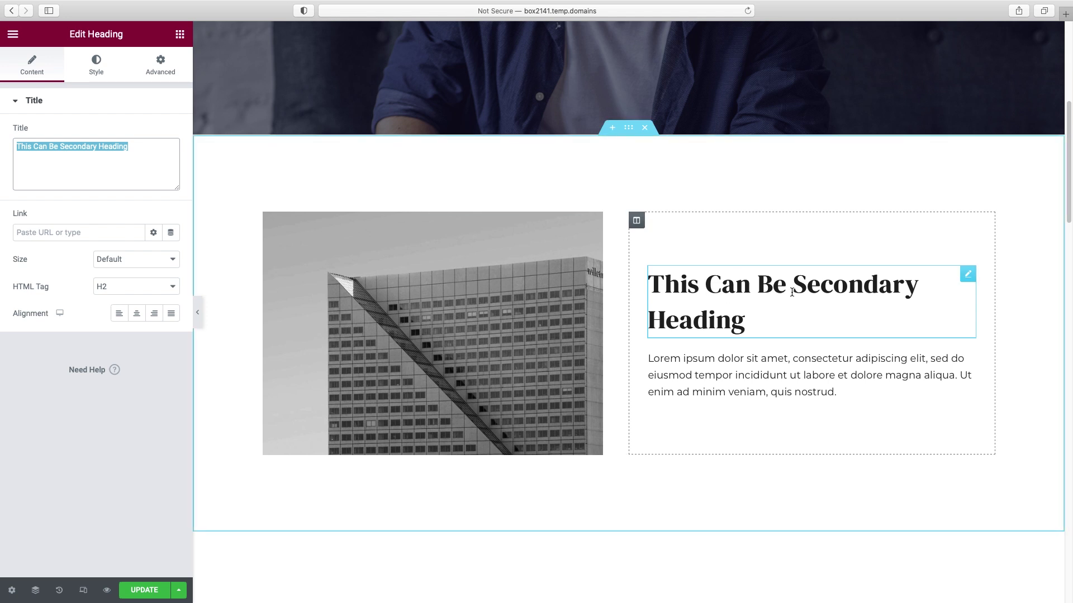
pyautogui.click(96, 69)
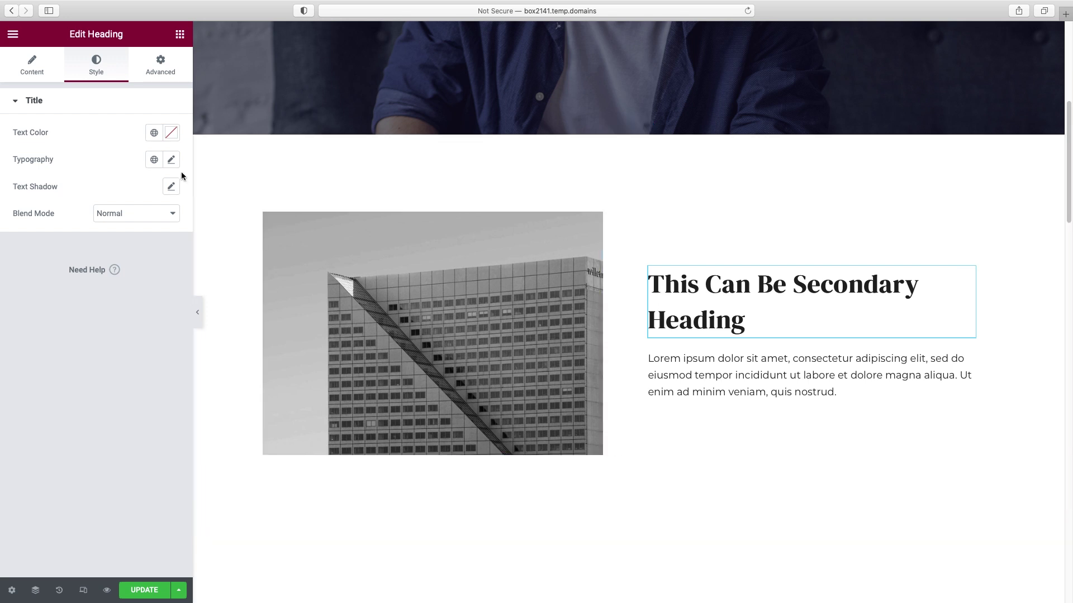
pyautogui.click(171, 162)
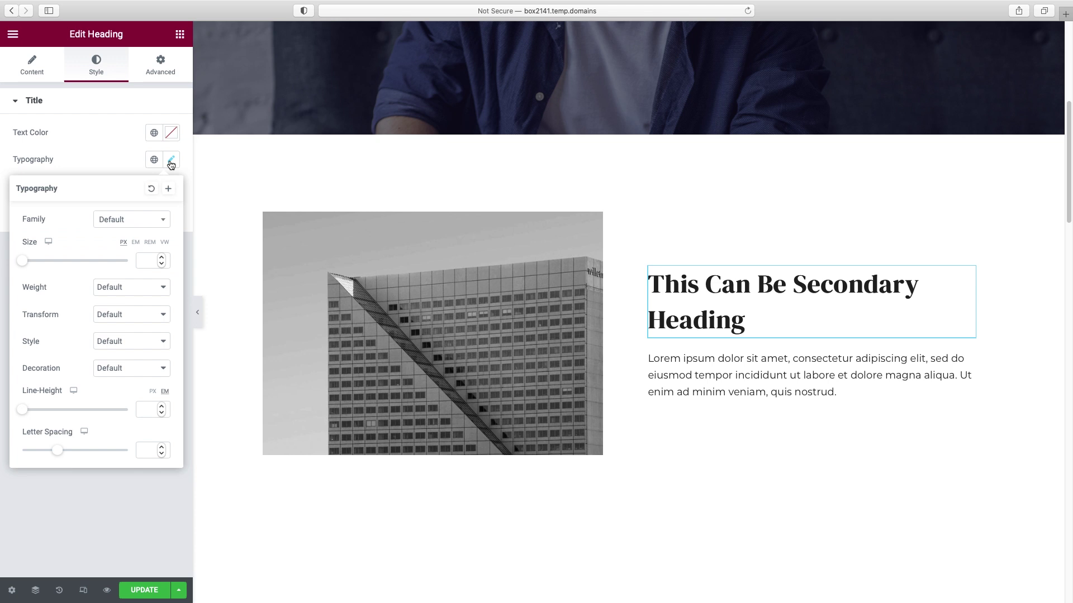
pyautogui.click(21, 414)
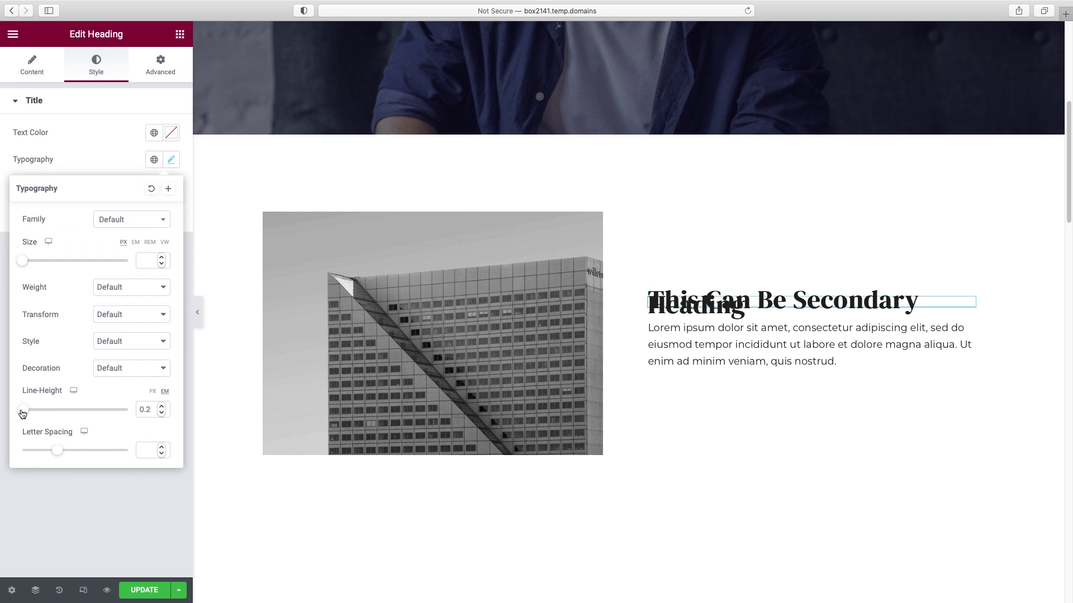
pyautogui.moveTo(23, 414); pyautogui.dragTo(33, 414)
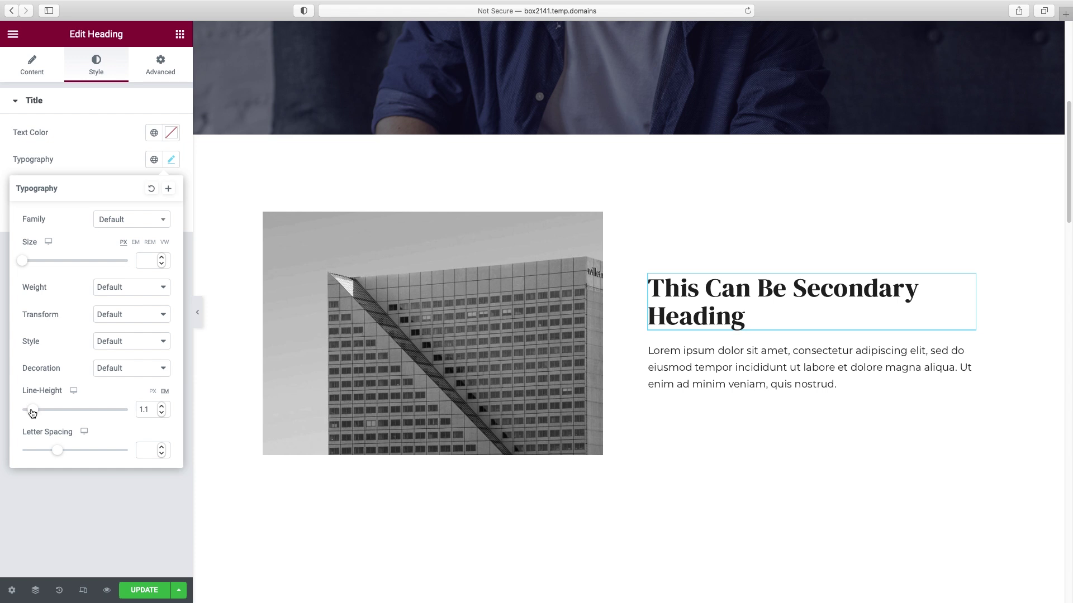
pyautogui.click(793, 368)
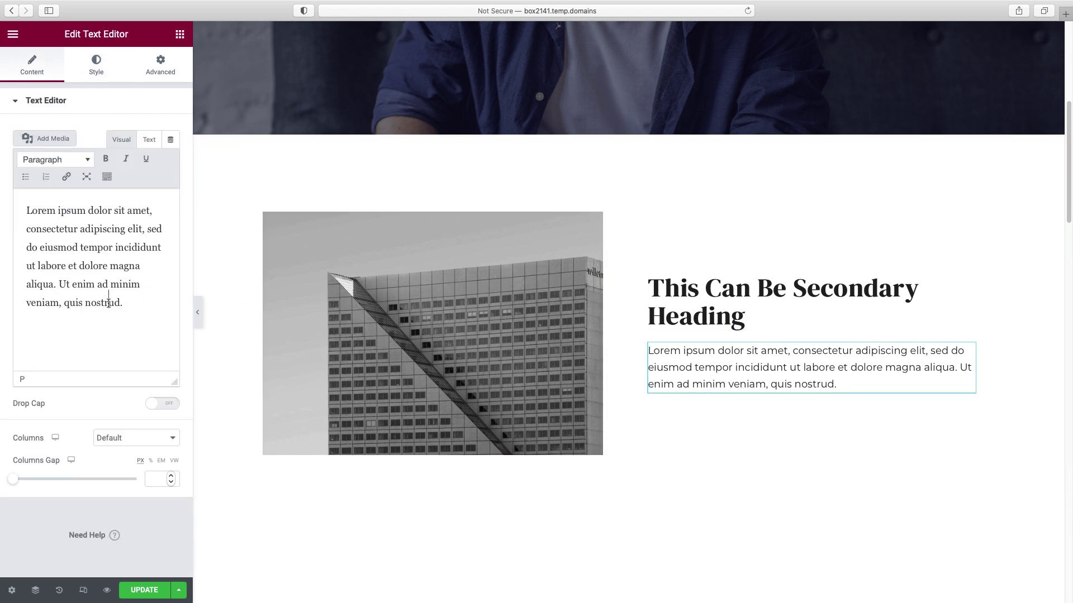
# - Duplicate the Lorem ipsum paragraph as a second paragraph below it
pyautogui.moveTo(126, 303); pyautogui.dragTo(19, 215)
pyautogui.press('super+c')
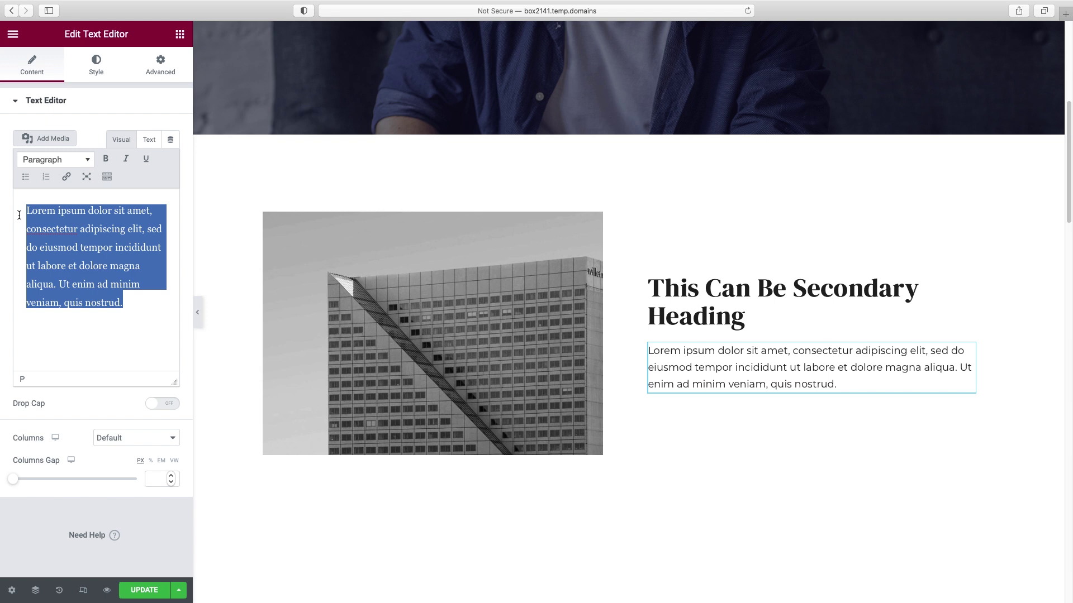
pyautogui.click(149, 302)
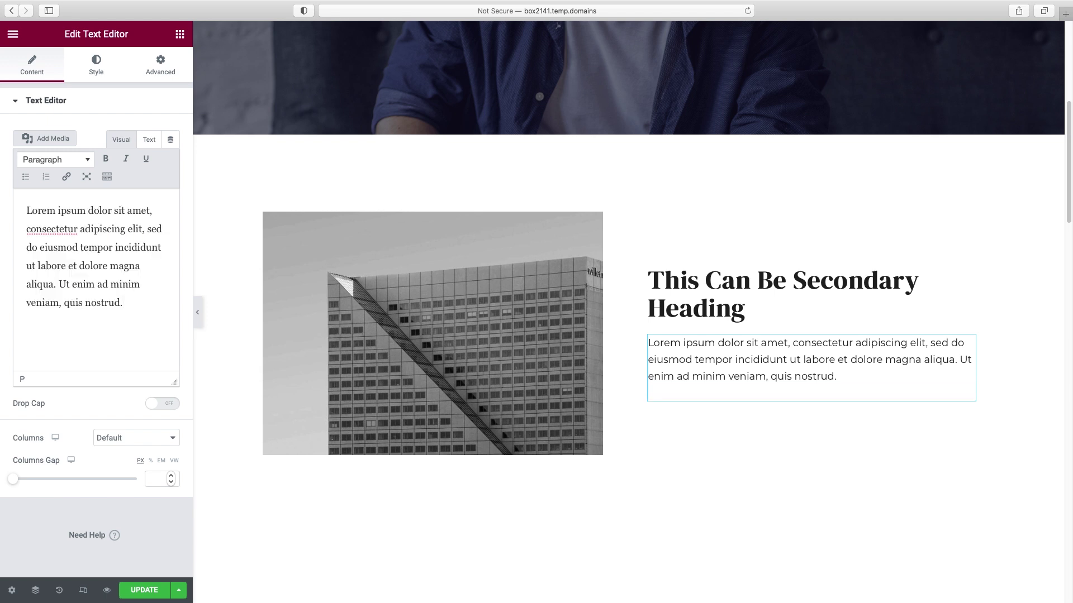
pyautogui.press('Return')
pyautogui.press('super+v')
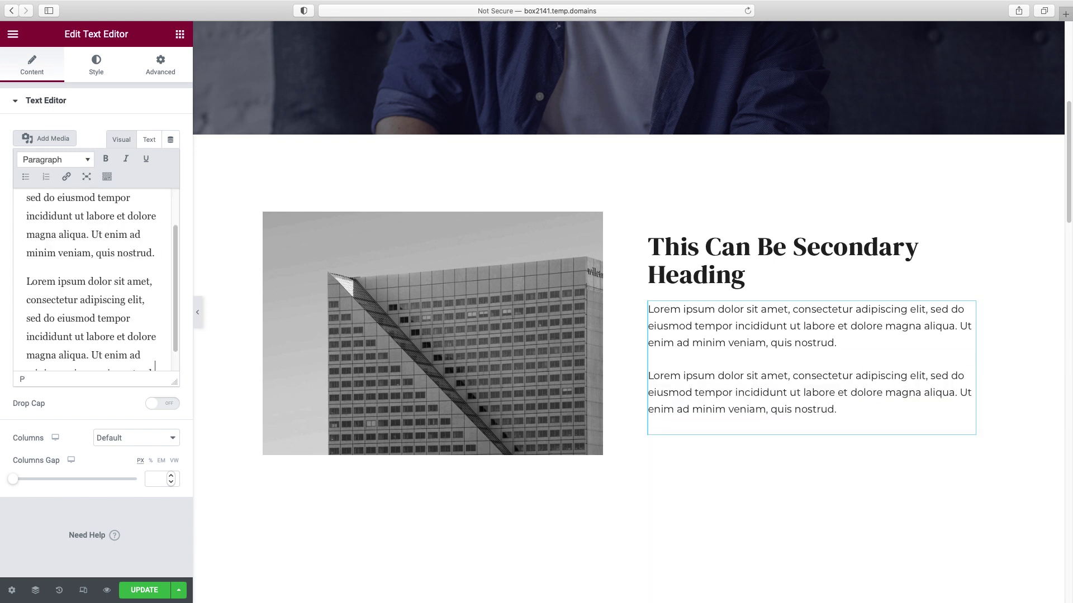
# - Make the opening words 'Lorem ipsum' bold
pyautogui.scroll(3, 153, 269)
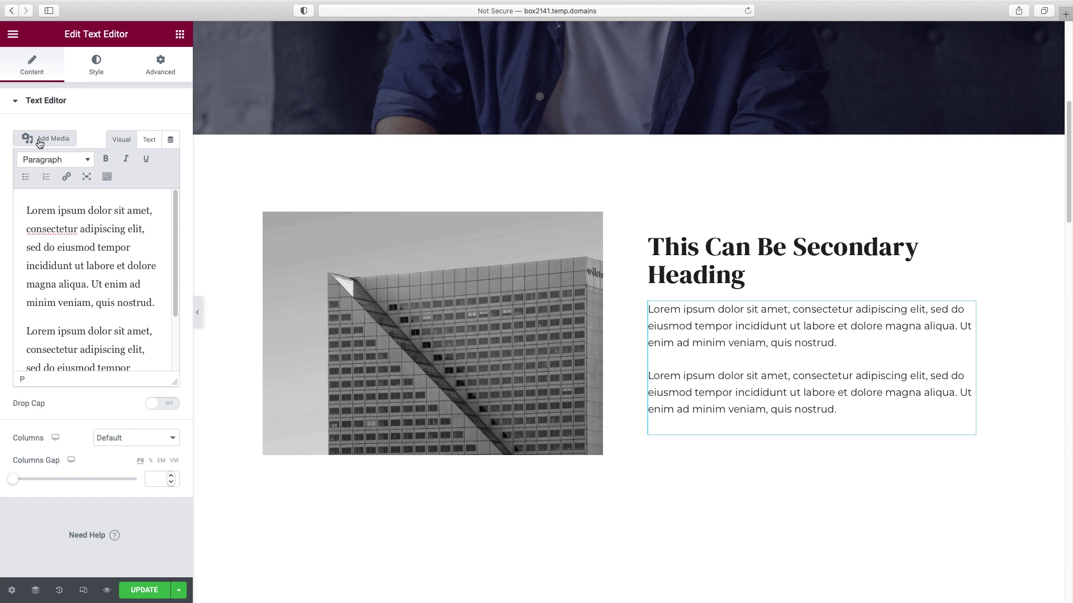
pyautogui.click(749, 275)
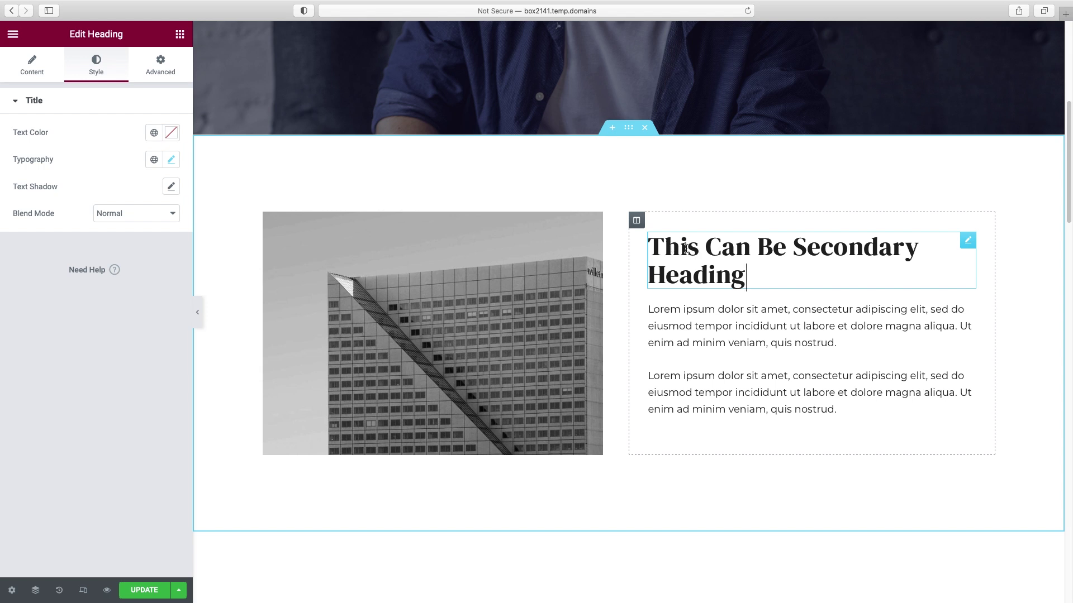
pyautogui.click(723, 314)
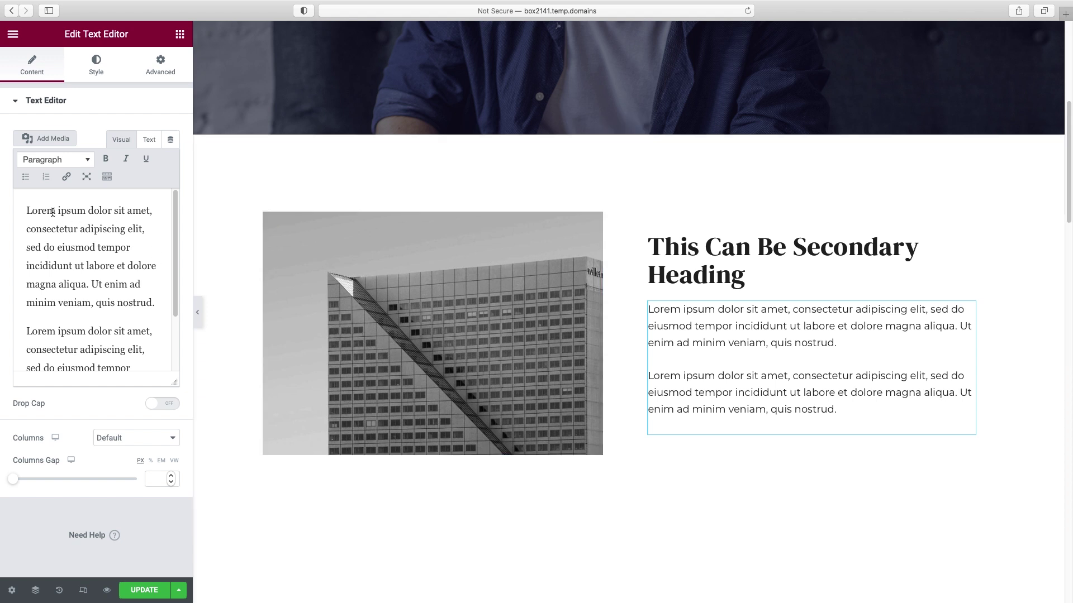
pyautogui.moveTo(27, 211); pyautogui.dragTo(95, 212)
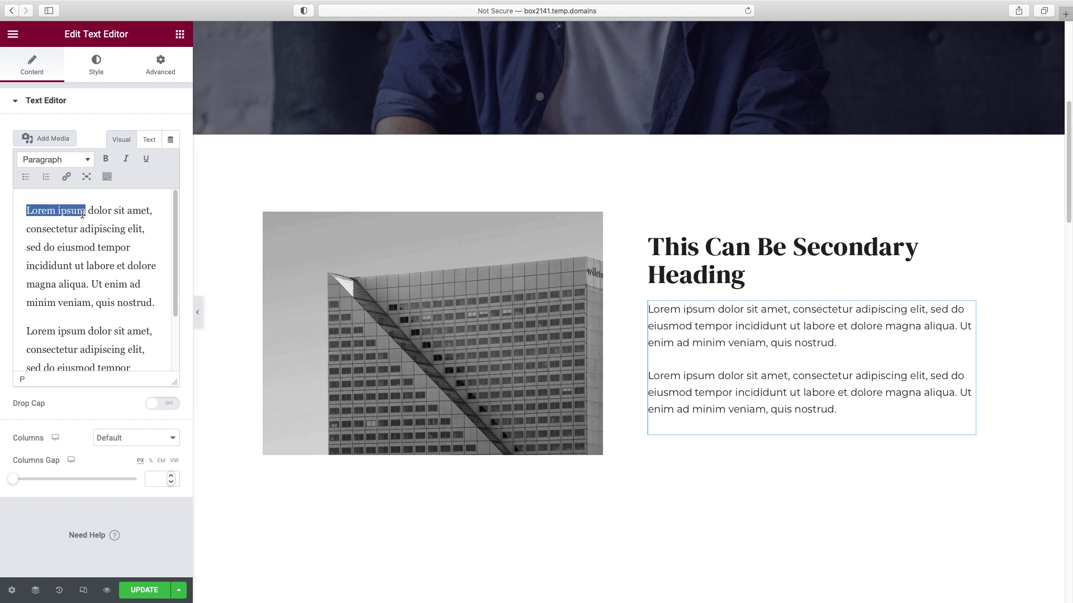
pyautogui.click(108, 163)
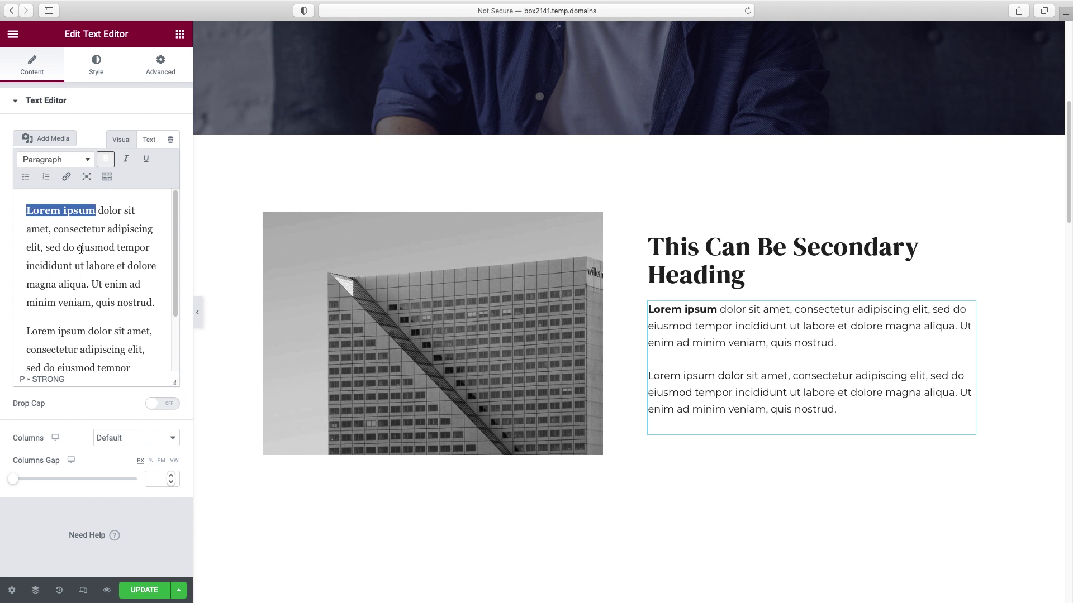
# - Start a link on 'eiusmod tempor', then dismiss it without adding one
pyautogui.moveTo(77, 250); pyautogui.dragTo(149, 249)
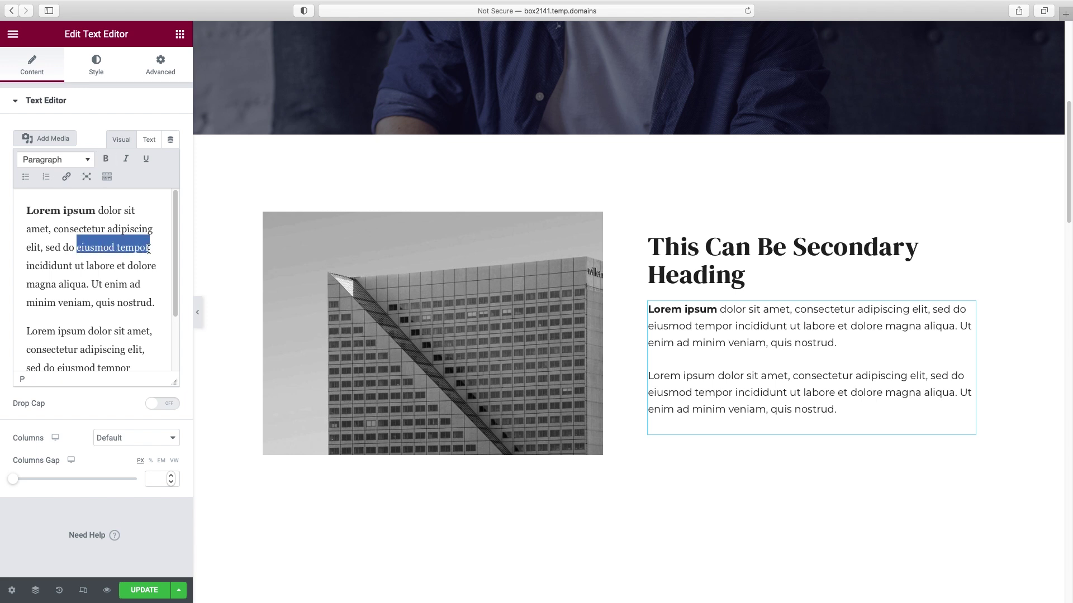
pyautogui.click(66, 176)
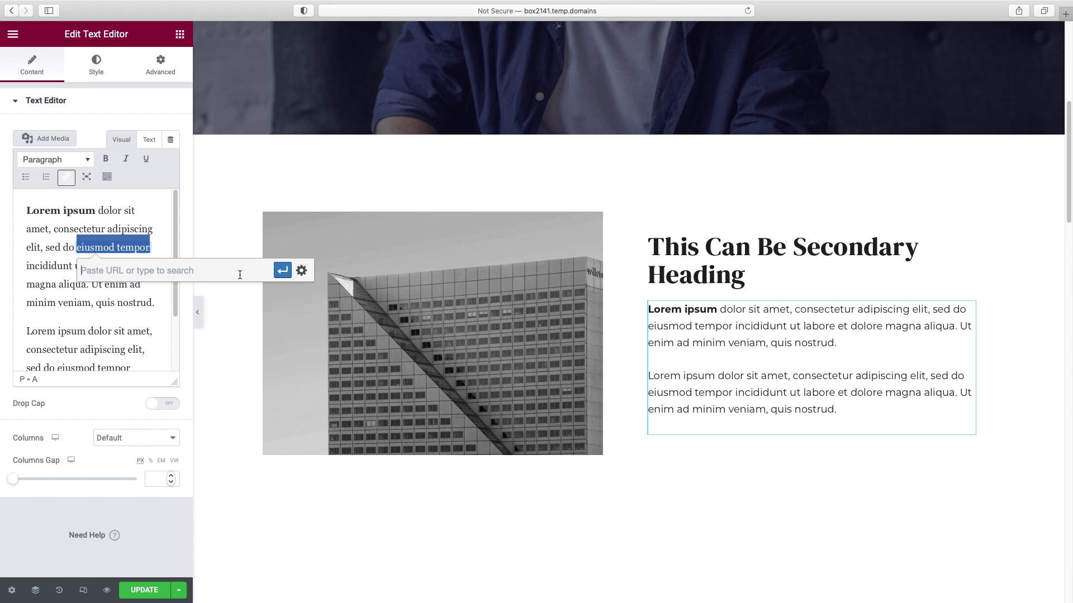
pyautogui.click(127, 219)
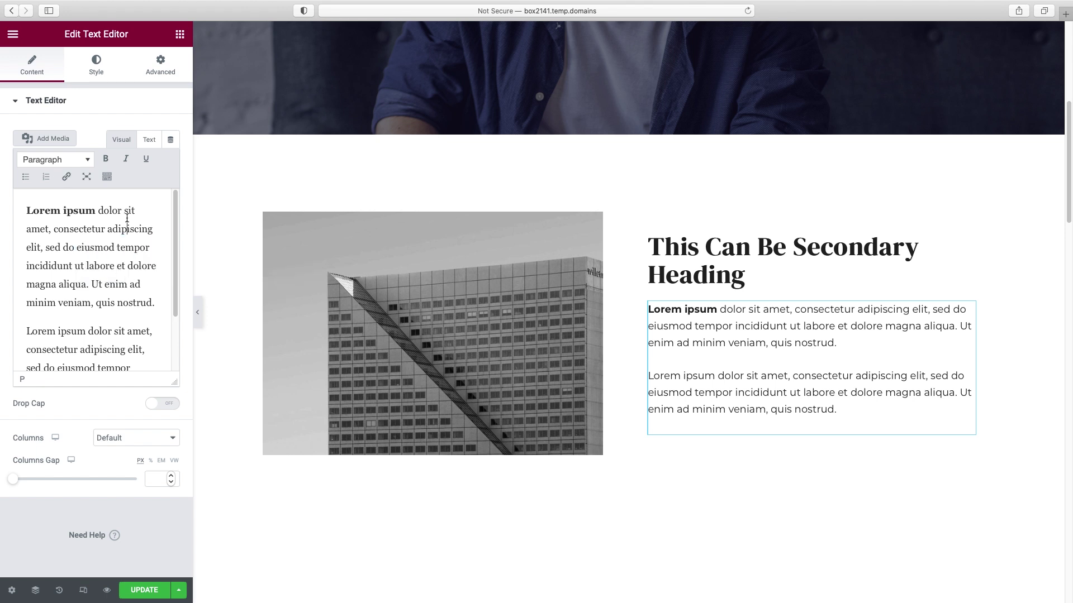
# - Replace the building image with the woman-in-orange photo from the Media Library
pyautogui.click(568, 260)
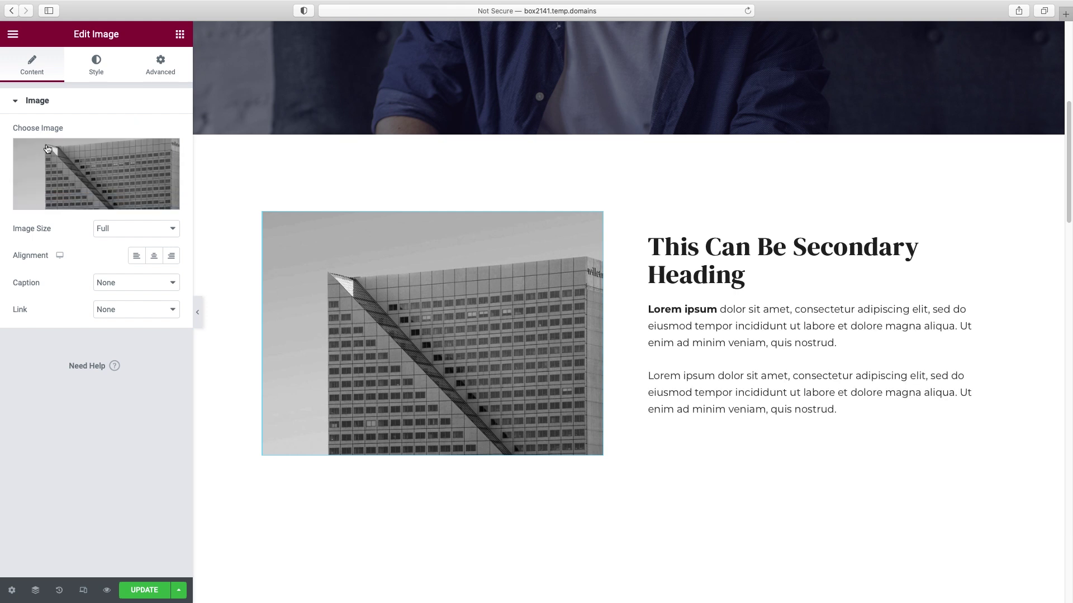
pyautogui.click(83, 202)
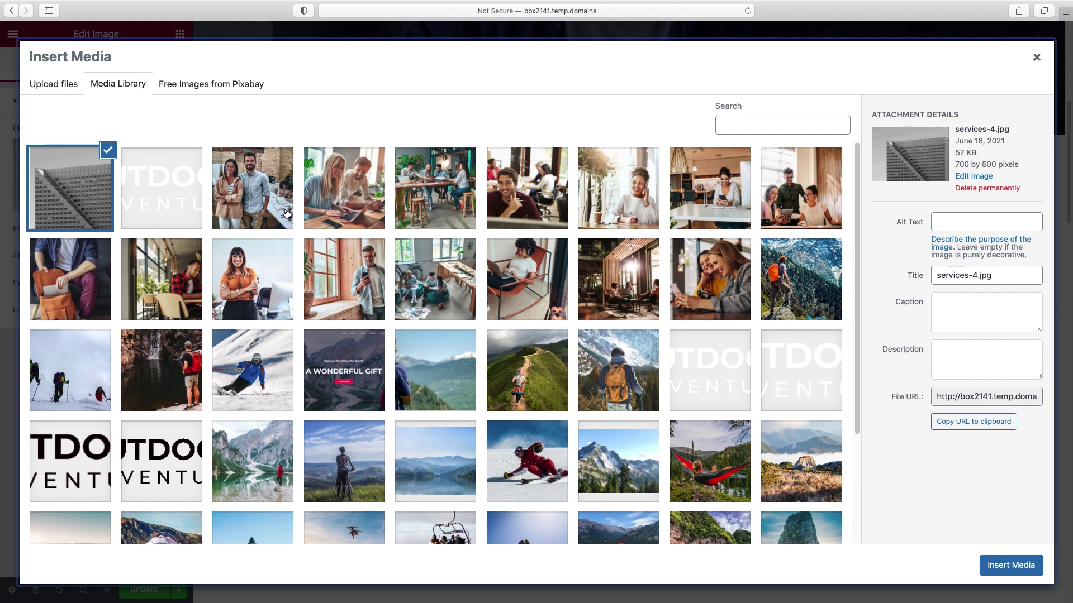
pyautogui.click(272, 276)
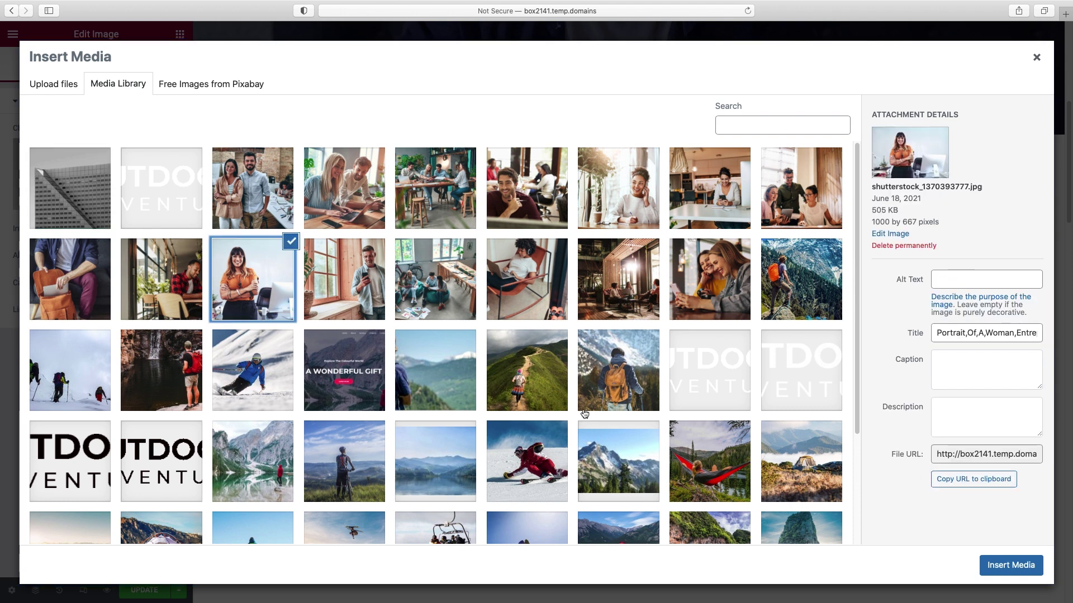
pyautogui.click(1010, 565)
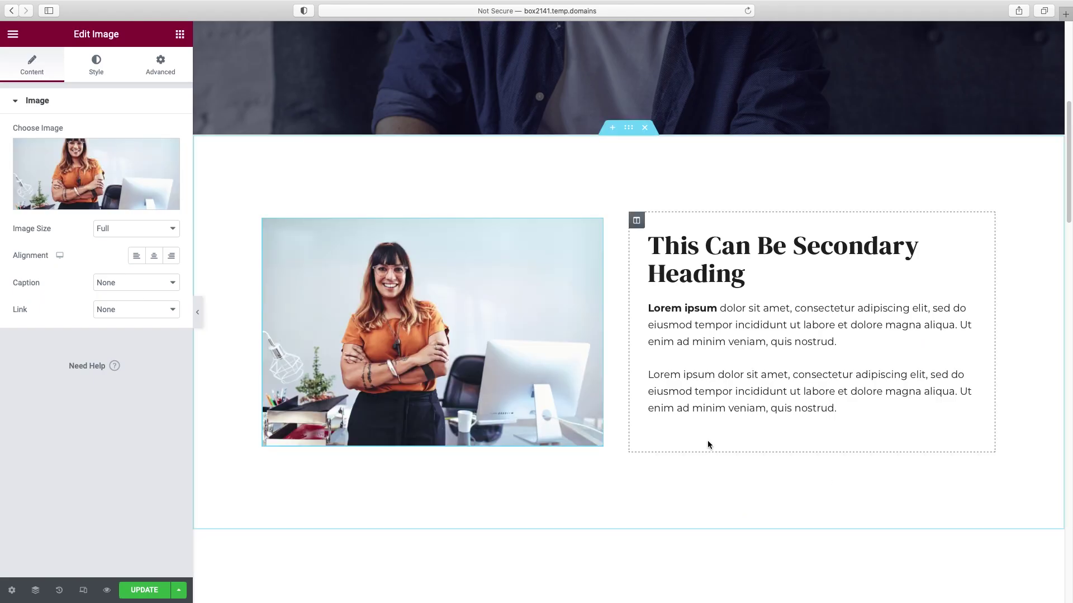
# - Try a border radius on the photo, then clear it back to square corners
pyautogui.click(93, 73)
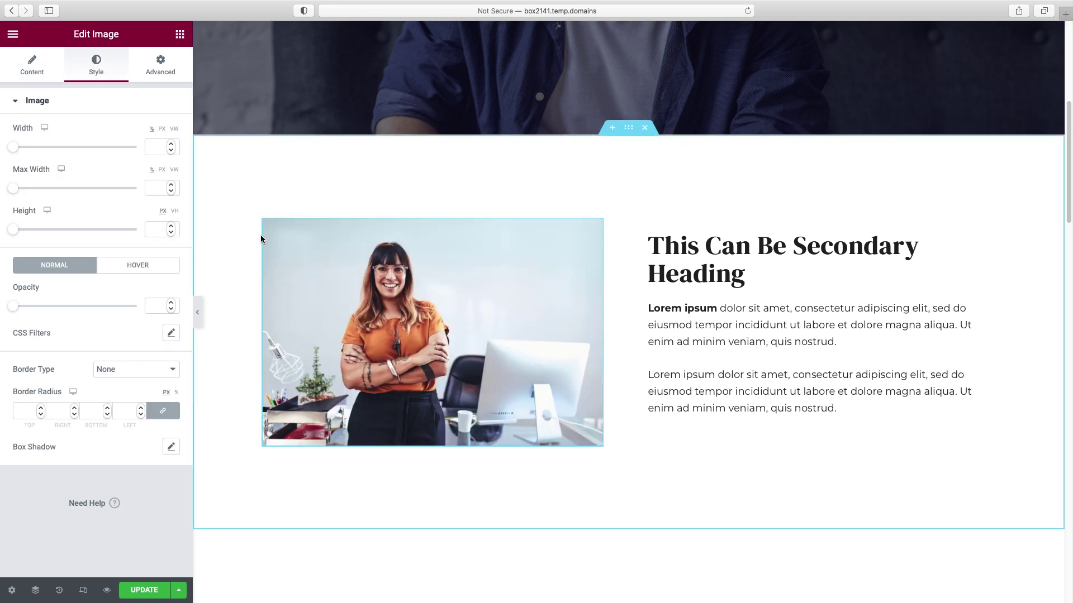
pyautogui.click(42, 410)
pyautogui.moveTo(41, 409); pyautogui.dragTo(42, 412)
pyautogui.click(199, 315)
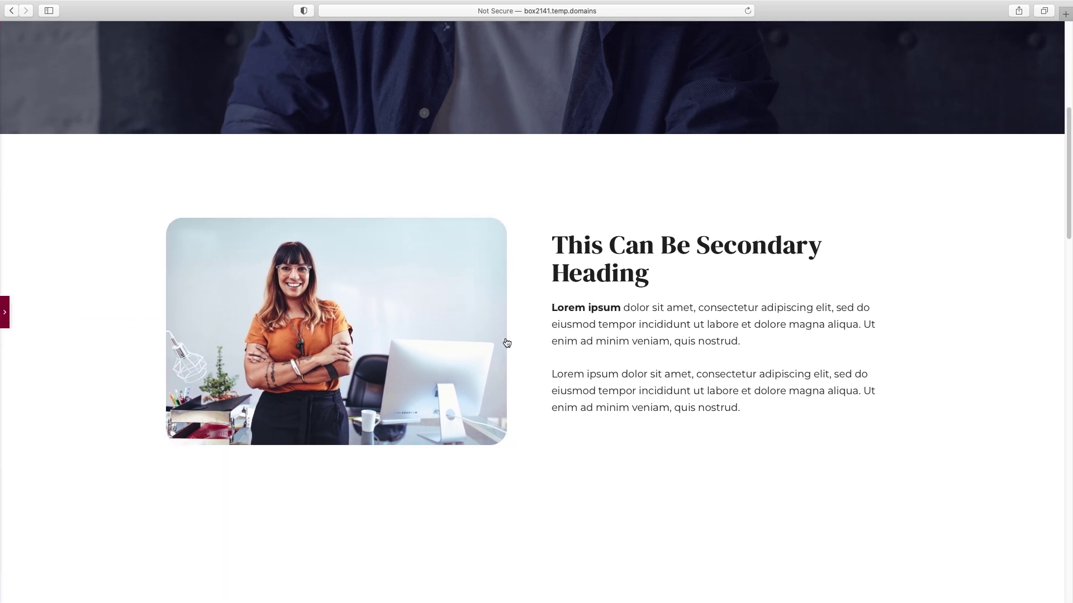
pyautogui.hotkey('ctrl', 'p')
pyautogui.moveTo(32, 411); pyautogui.dragTo(1, 410)
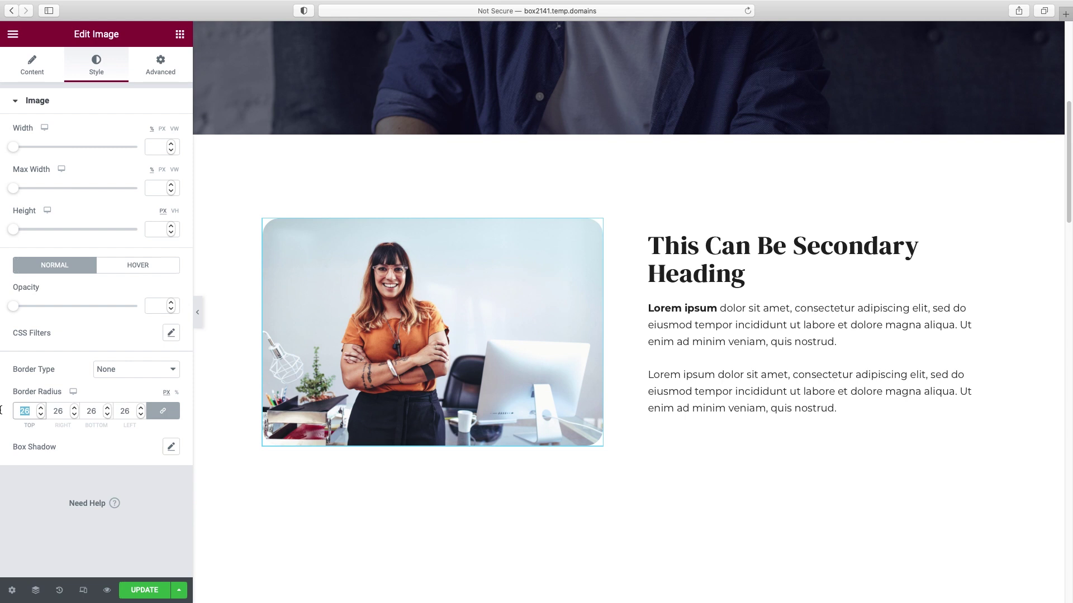
pyautogui.press('BackSpace')
pyautogui.click(160, 68)
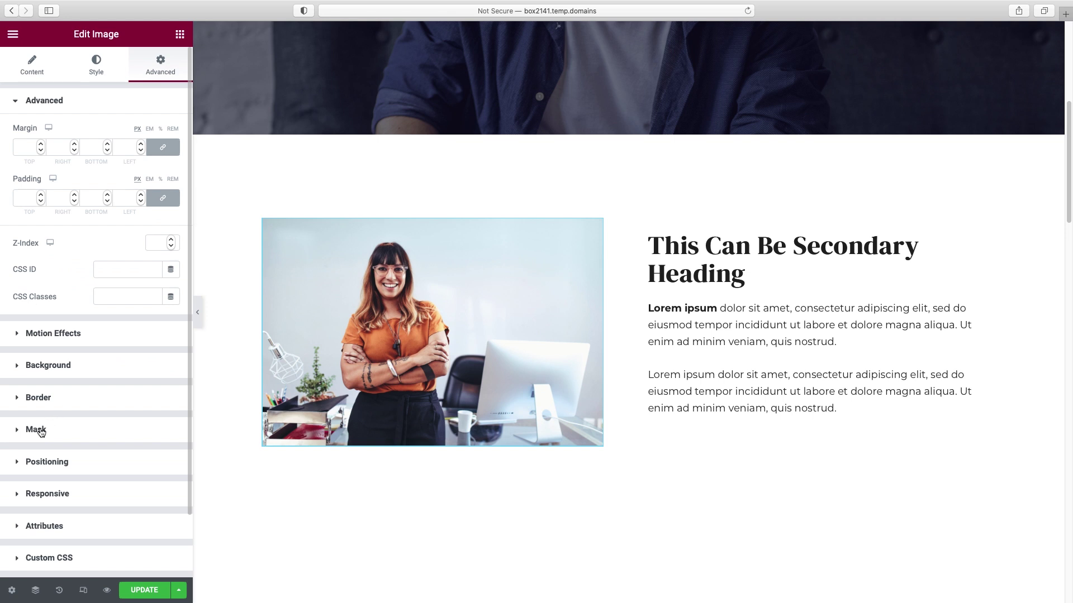
# - Enable the image mask and try Flower, Sketch, Blob and Hexagon shapes
pyautogui.click(40, 432)
pyautogui.click(162, 258)
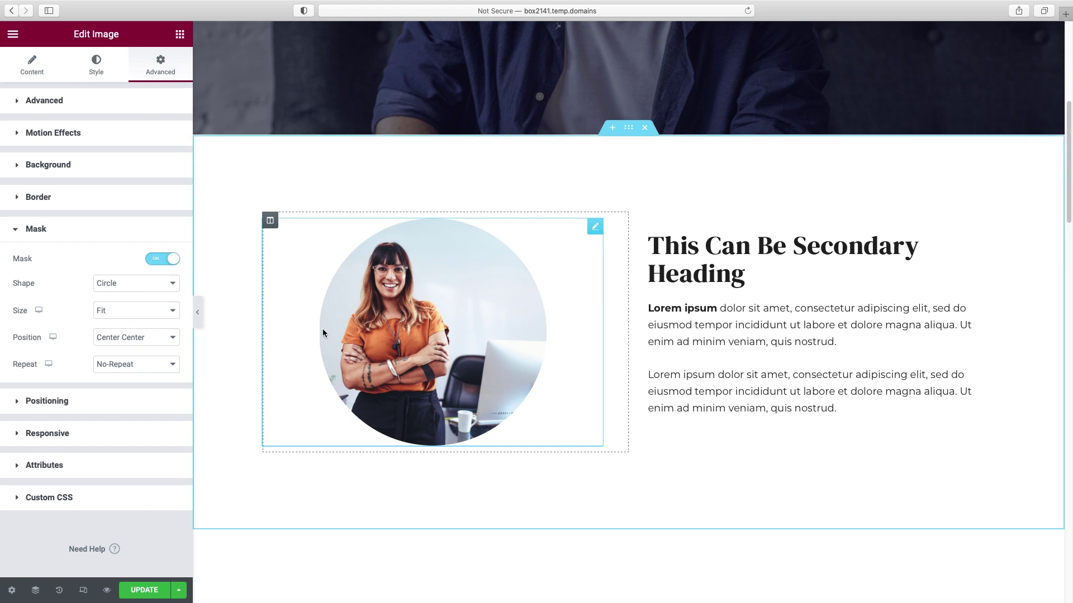
pyautogui.click(126, 283)
pyautogui.click(123, 293)
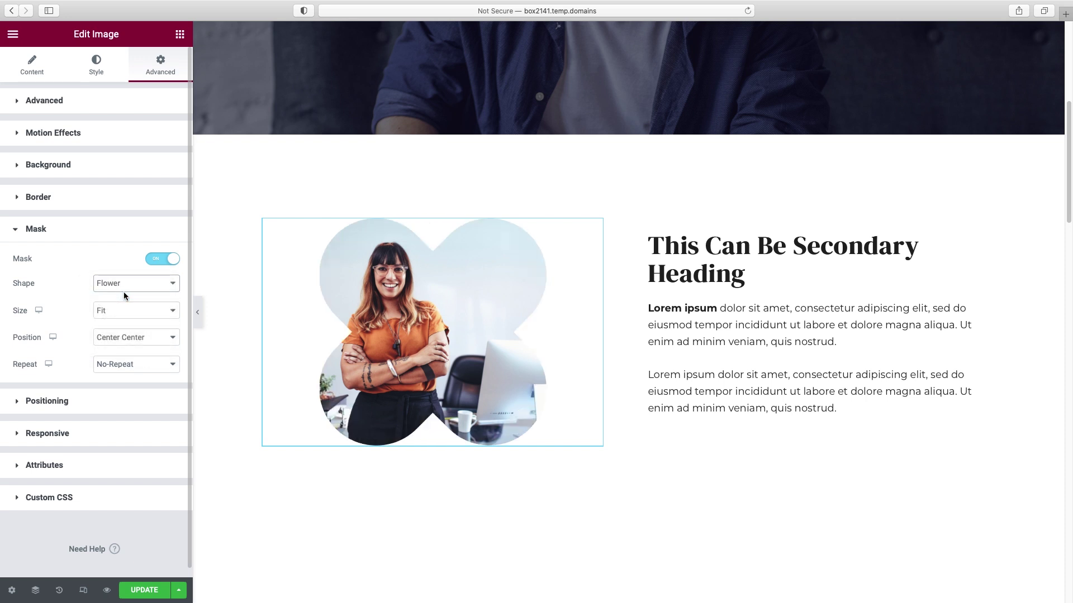
pyautogui.click(132, 284)
pyautogui.click(132, 295)
pyautogui.click(132, 285)
pyautogui.click(130, 307)
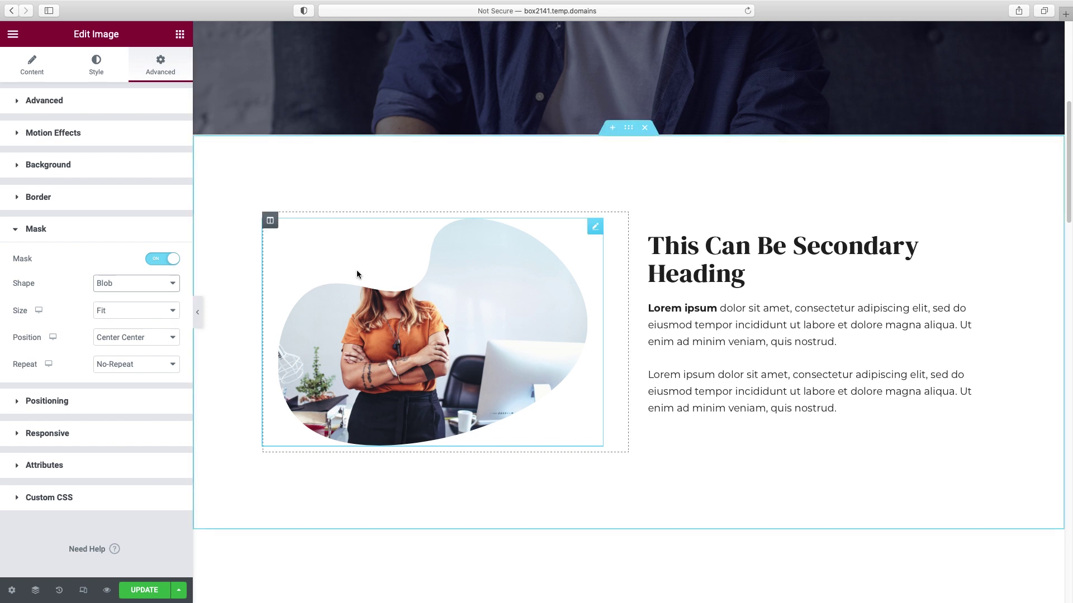
pyautogui.click(133, 285)
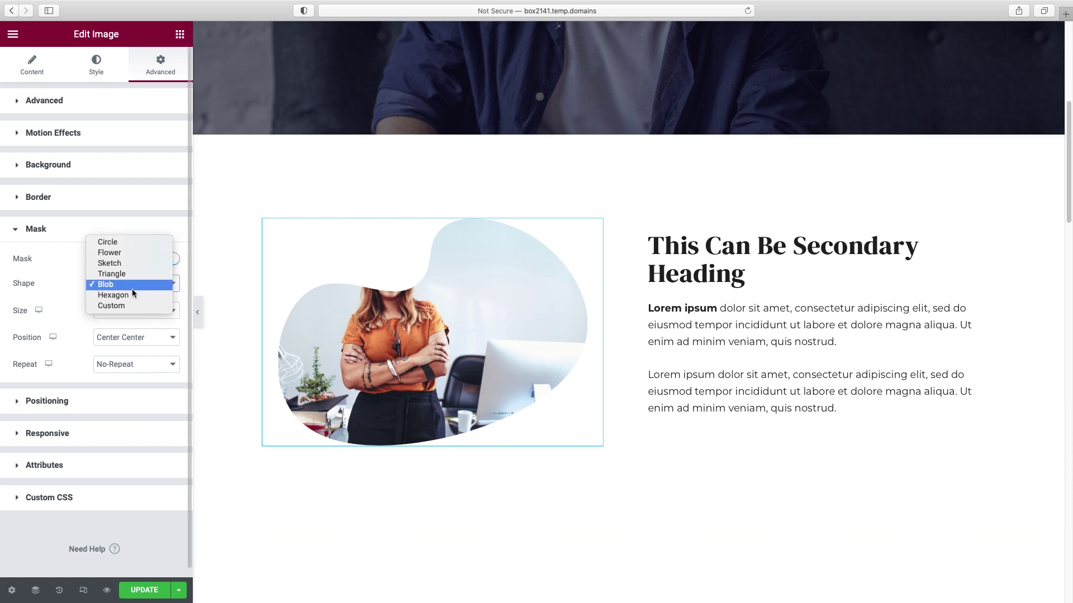
pyautogui.click(133, 295)
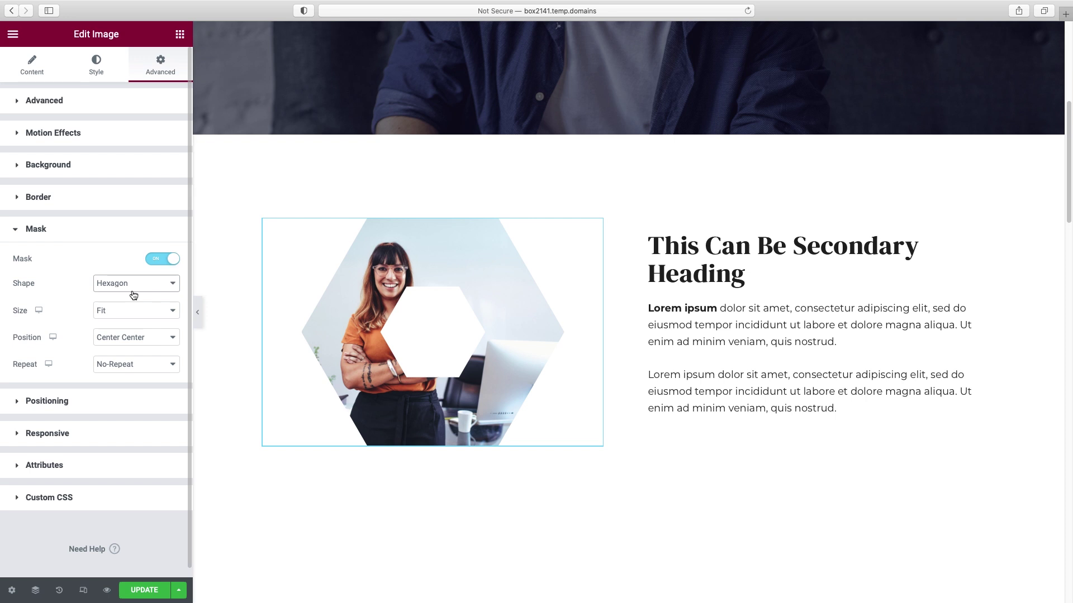
# - Try a Circle mask with a custom position shifted right, then turn masking off
pyautogui.click(134, 283)
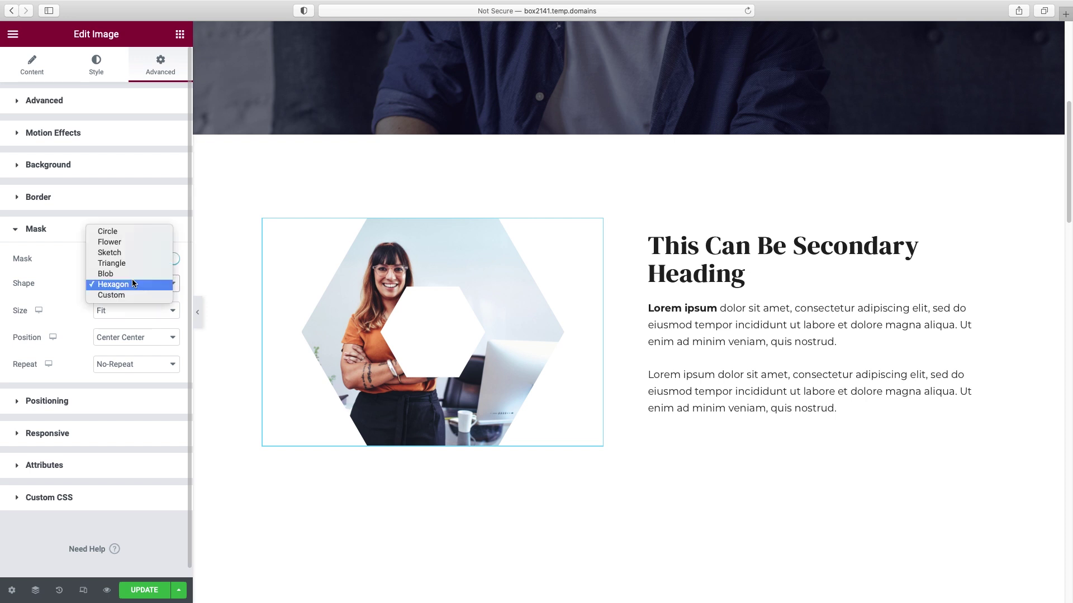
pyautogui.click(132, 233)
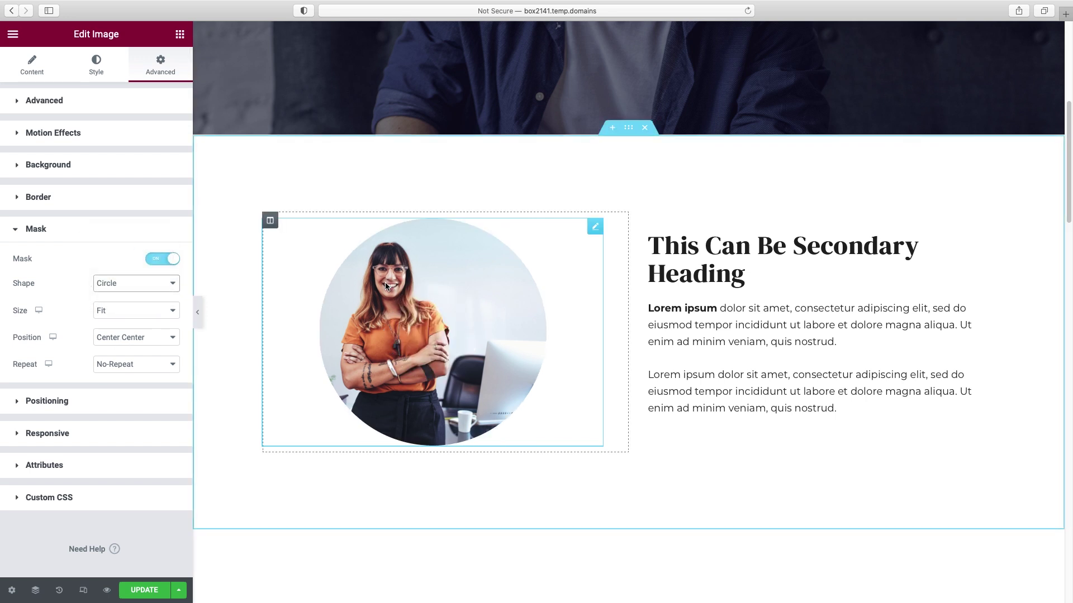
pyautogui.click(141, 338)
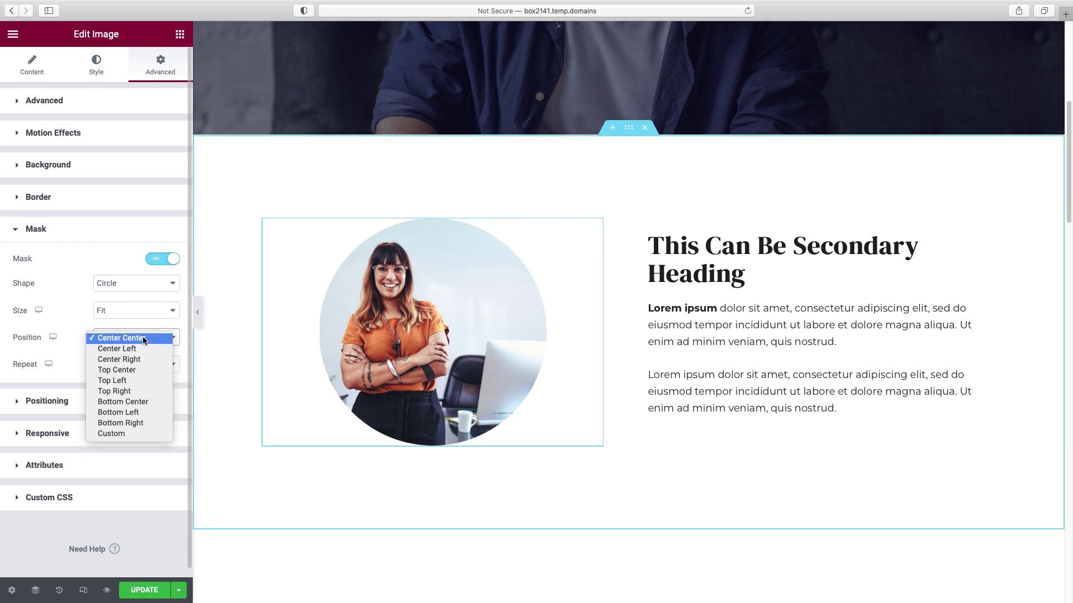
pyautogui.click(129, 434)
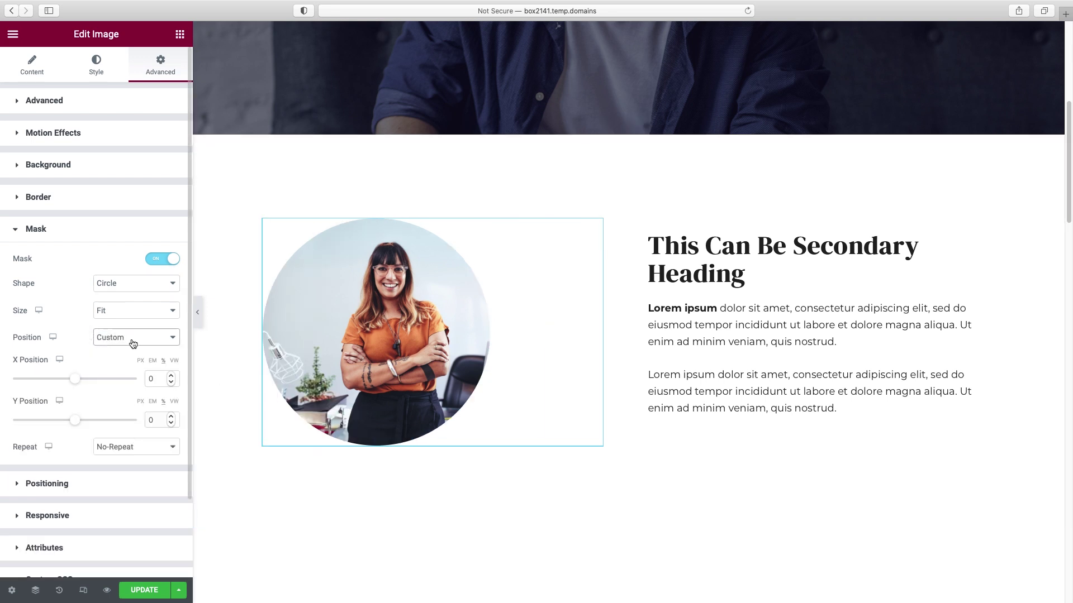
pyautogui.moveTo(75, 384); pyautogui.dragTo(85, 385)
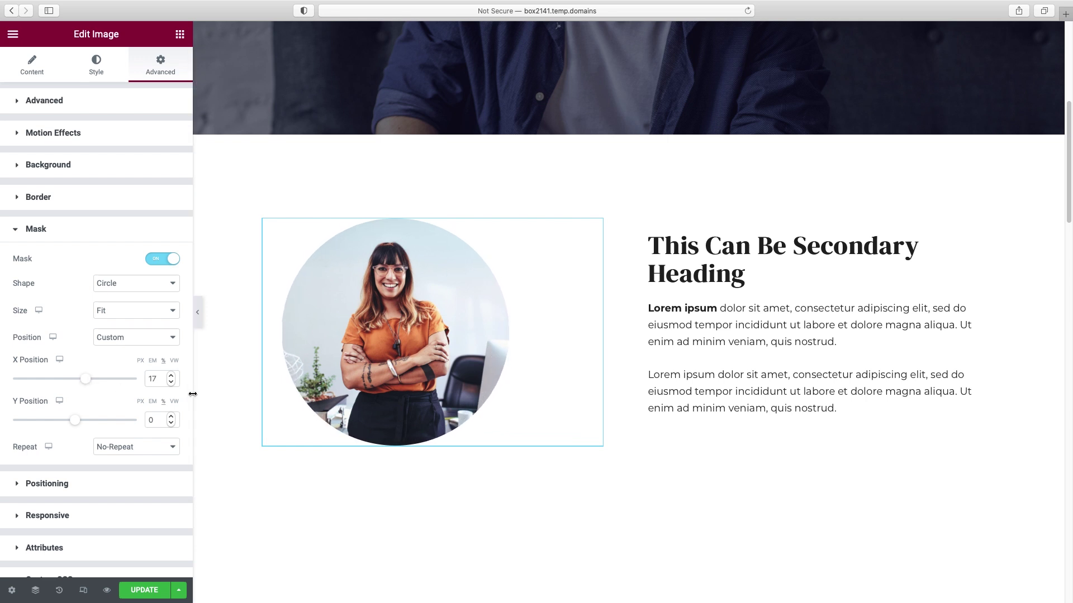
pyautogui.click(162, 260)
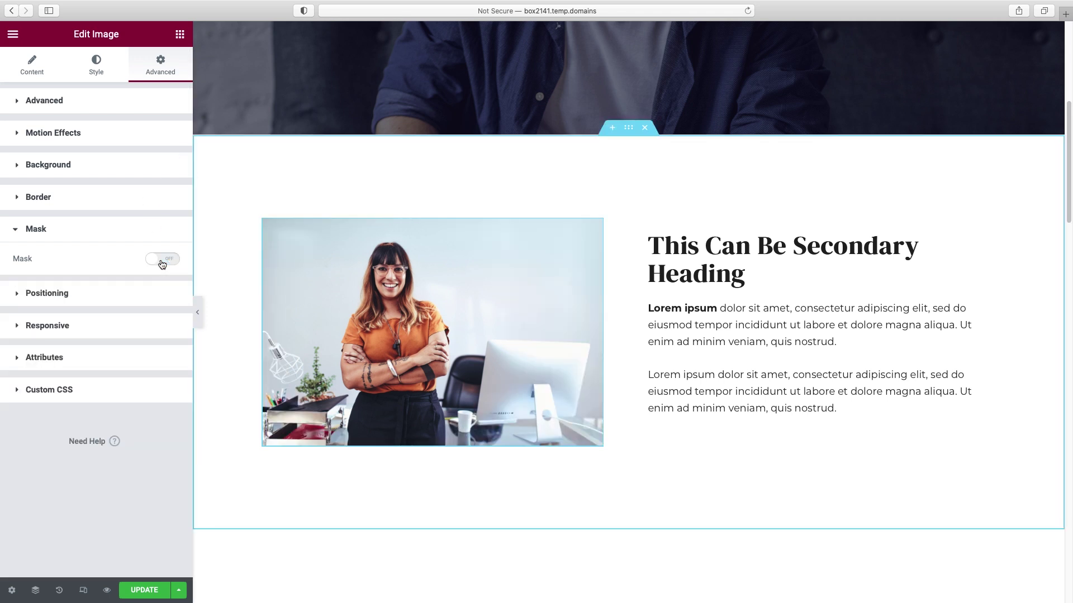
# - Delete the Upcoming Events section with the Everest Camp Trek card
pyautogui.scroll(-8, 776, 358)
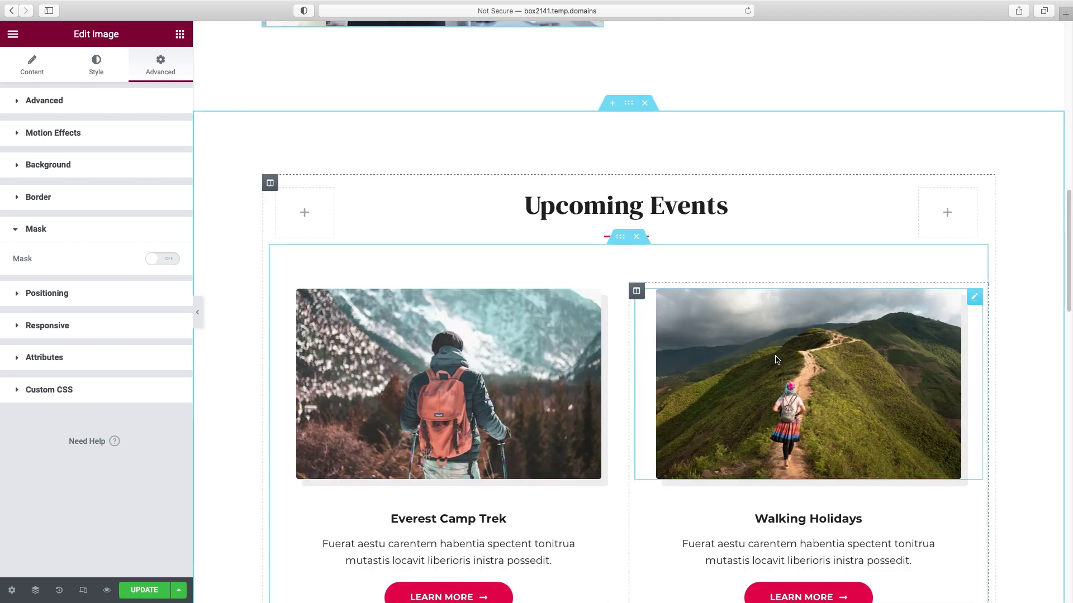
pyautogui.scroll(1, 802, 303)
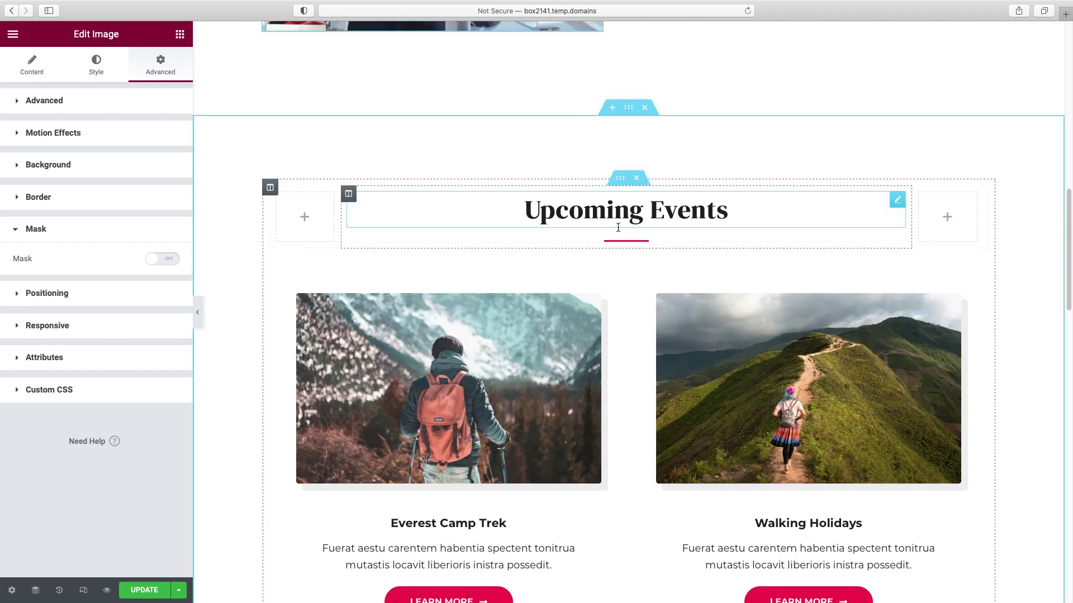
pyautogui.scroll(-2, 631, 295)
pyautogui.scroll(-5, 632, 295)
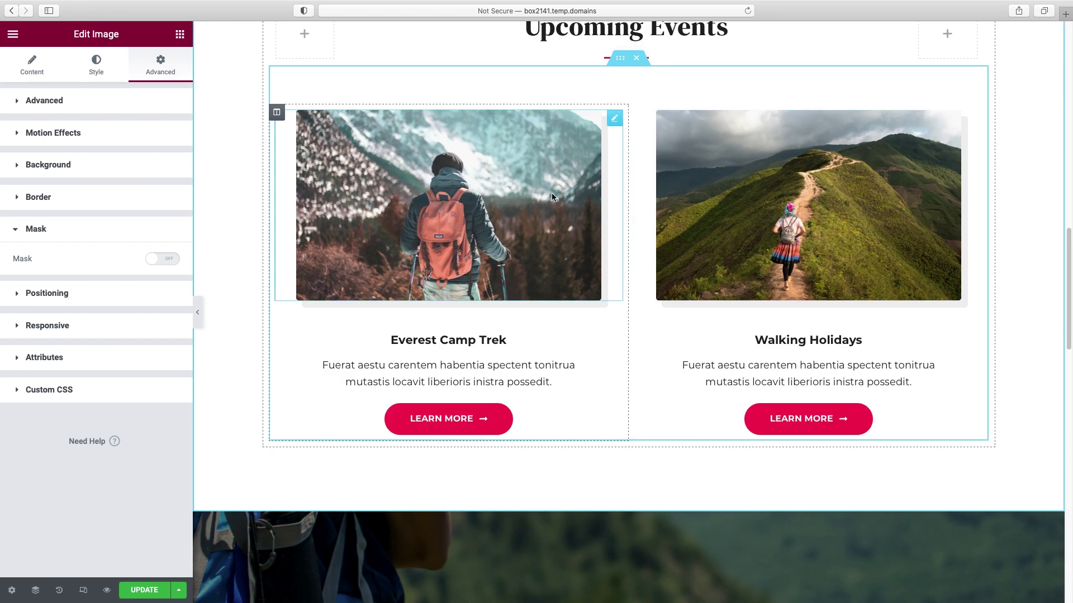
pyautogui.click(552, 196)
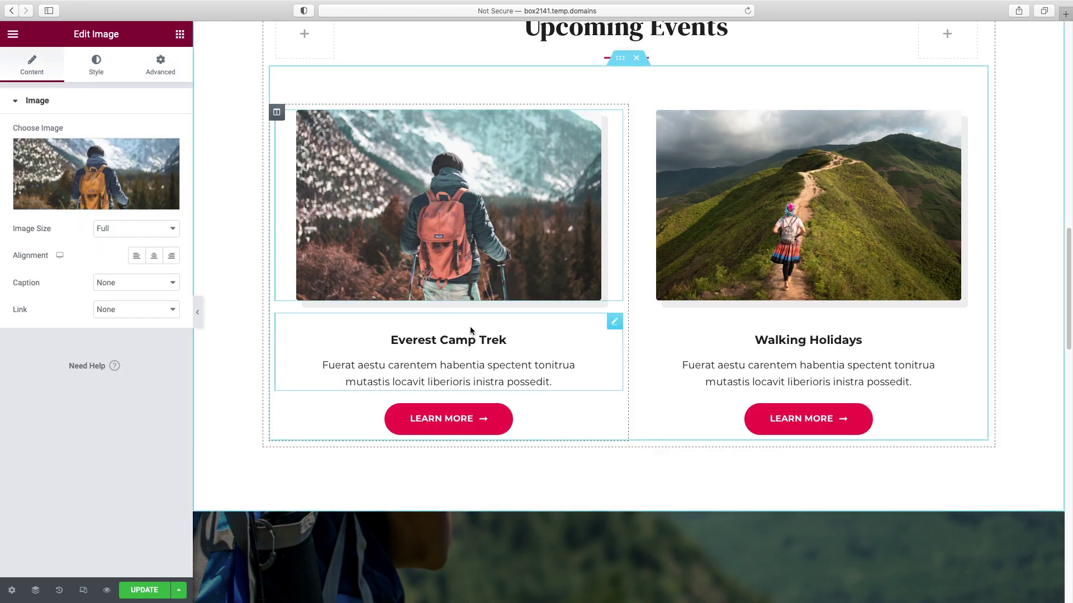
pyautogui.click(455, 340)
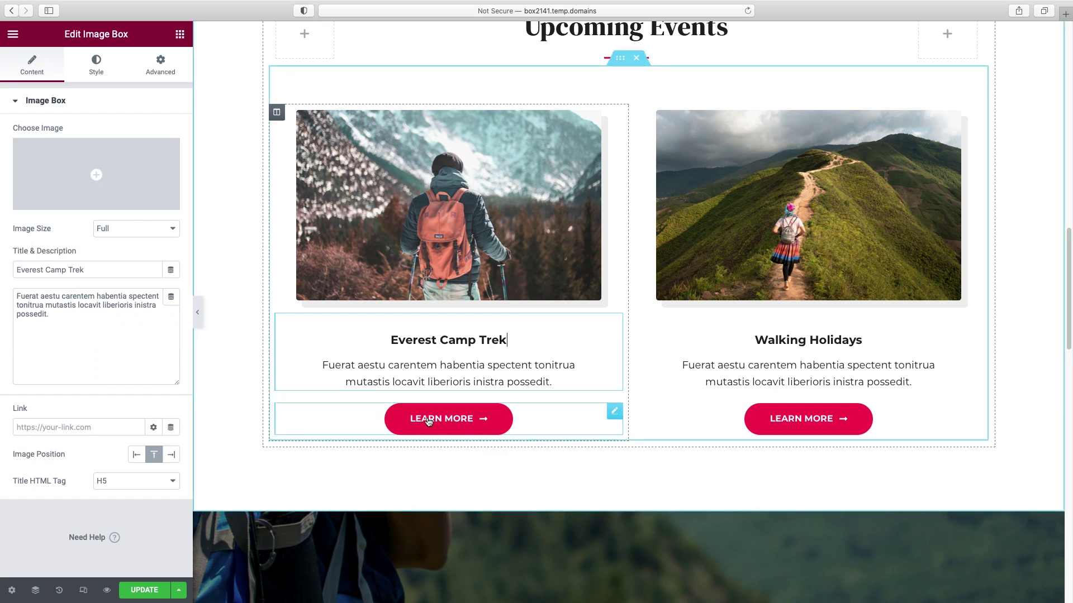
pyautogui.scroll(5, 654, 182)
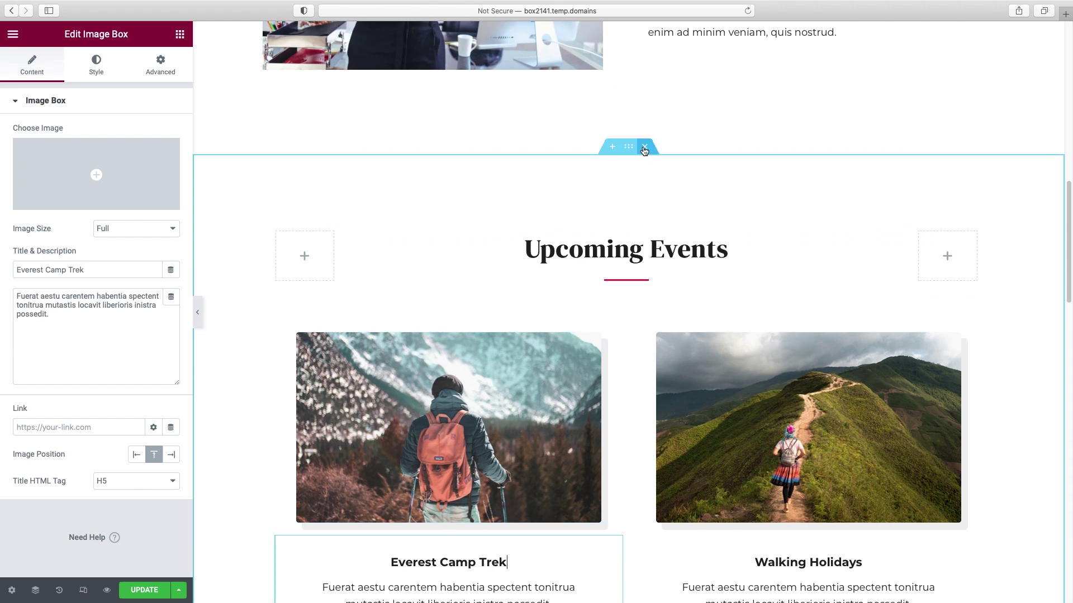
pyautogui.click(646, 148)
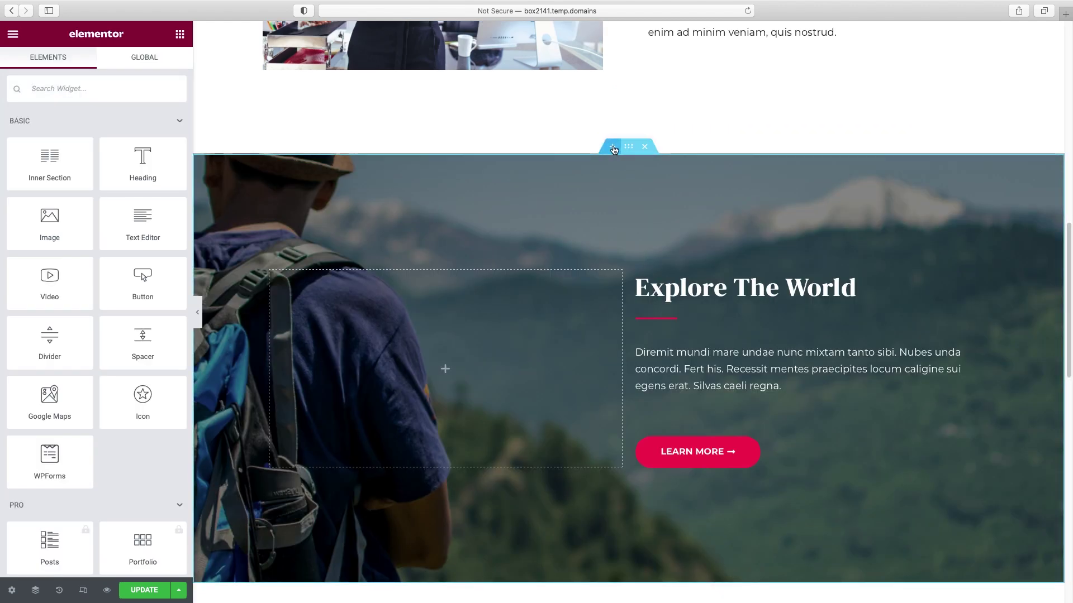
# - Add an empty section above Explore The World and filter library Blocks to Features
pyautogui.click(613, 147)
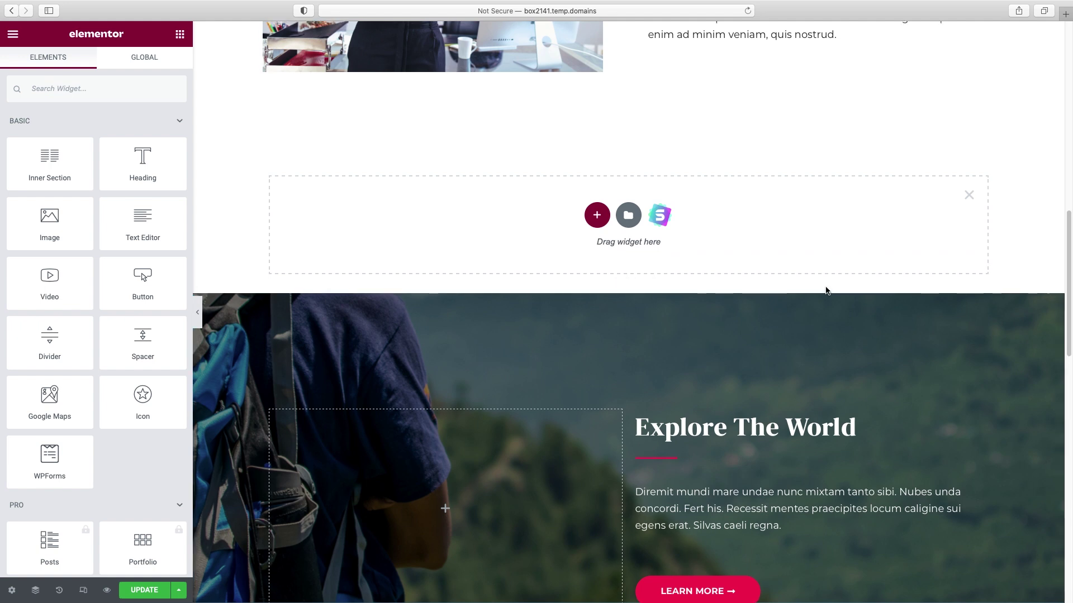
pyautogui.scroll(3, 826, 290)
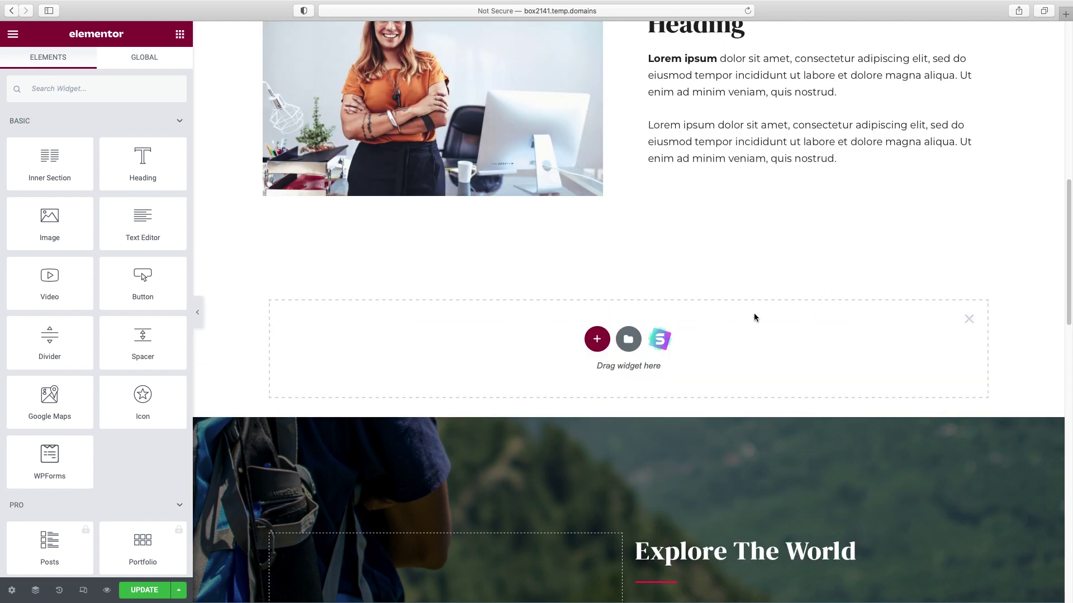
pyautogui.click(661, 341)
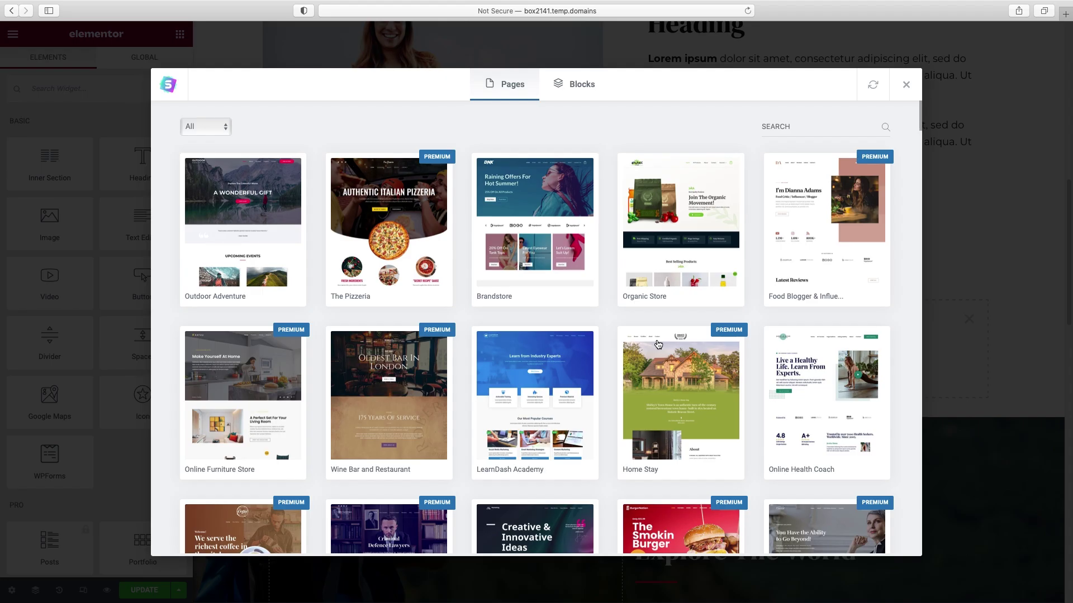
pyautogui.click(581, 89)
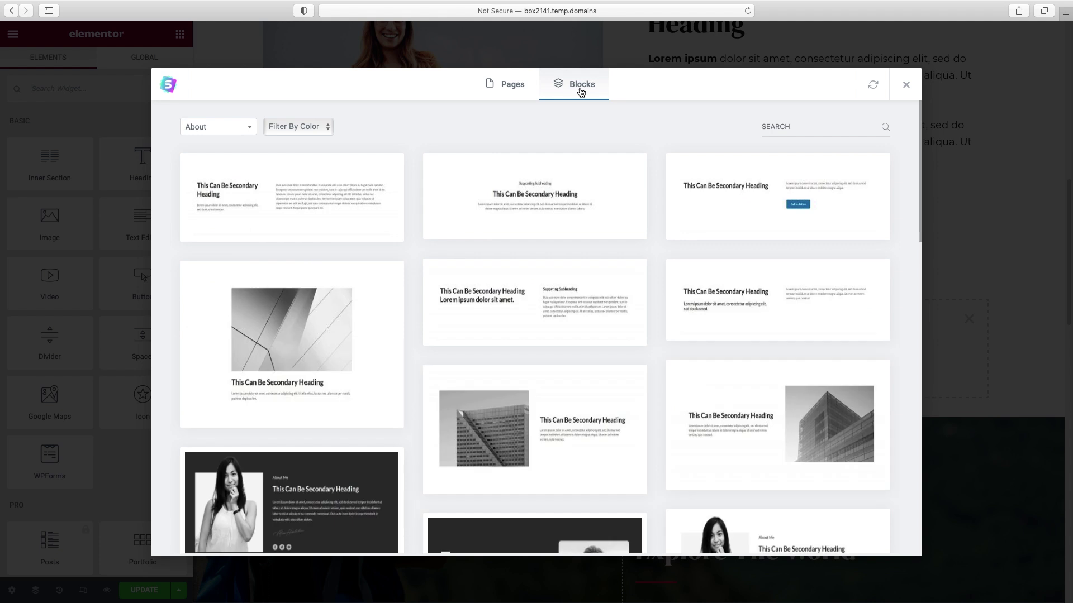
pyautogui.click(211, 127)
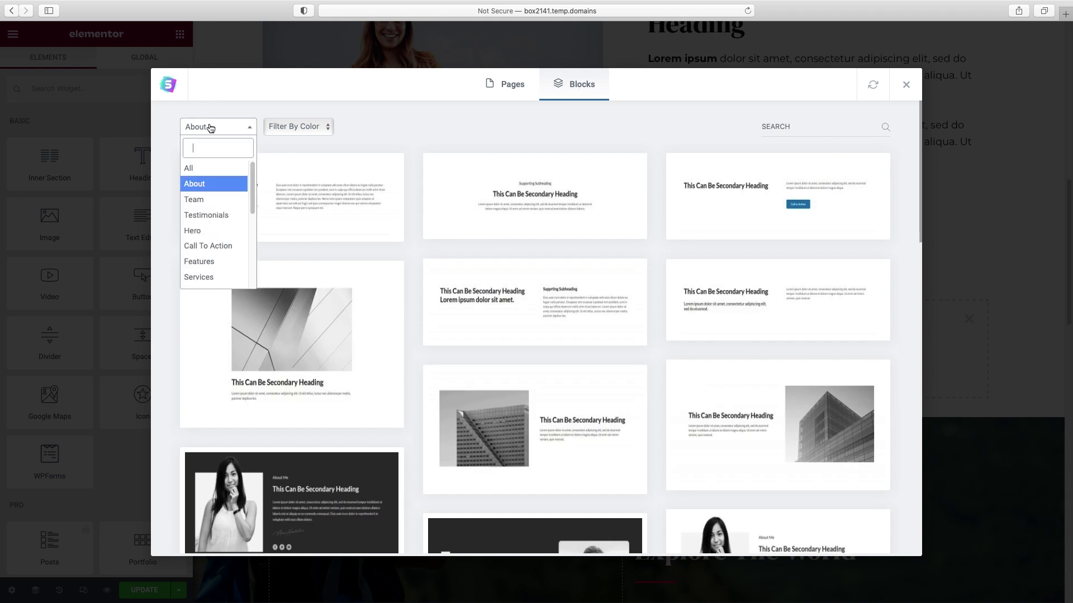
pyautogui.click(208, 260)
# - Preview and import the four-card features block, removing the leftover empty section
pyautogui.scroll(-2, 516, 285)
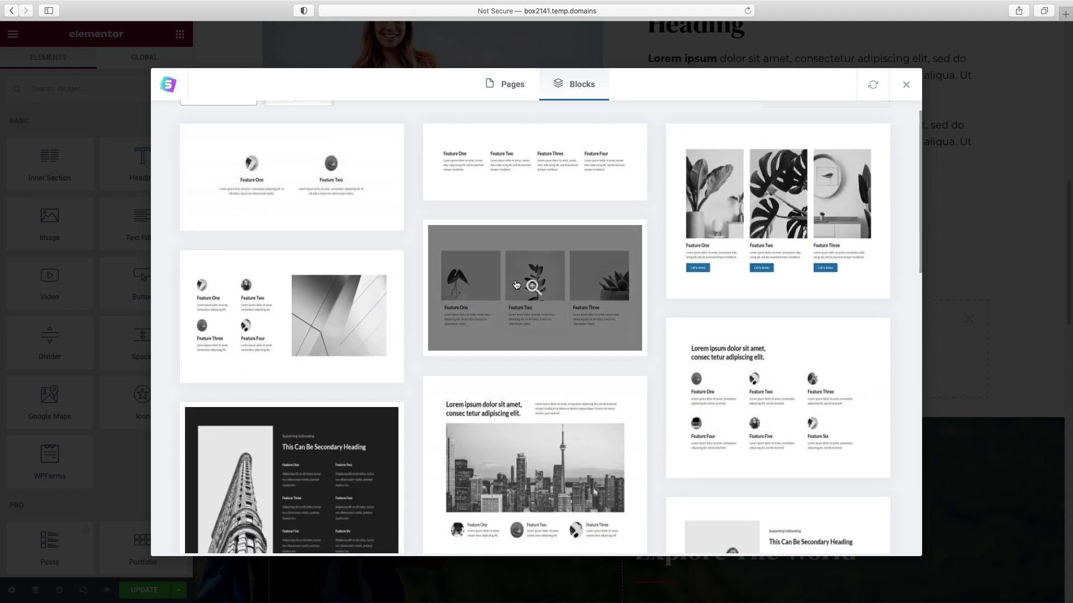
pyautogui.scroll(-10, 516, 285)
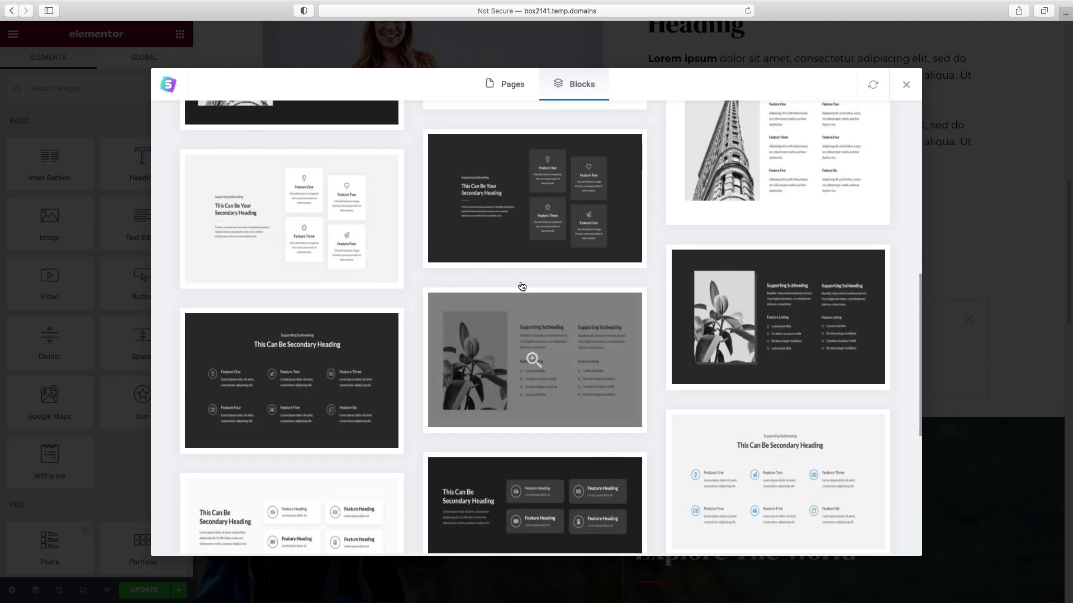
pyautogui.click(316, 214)
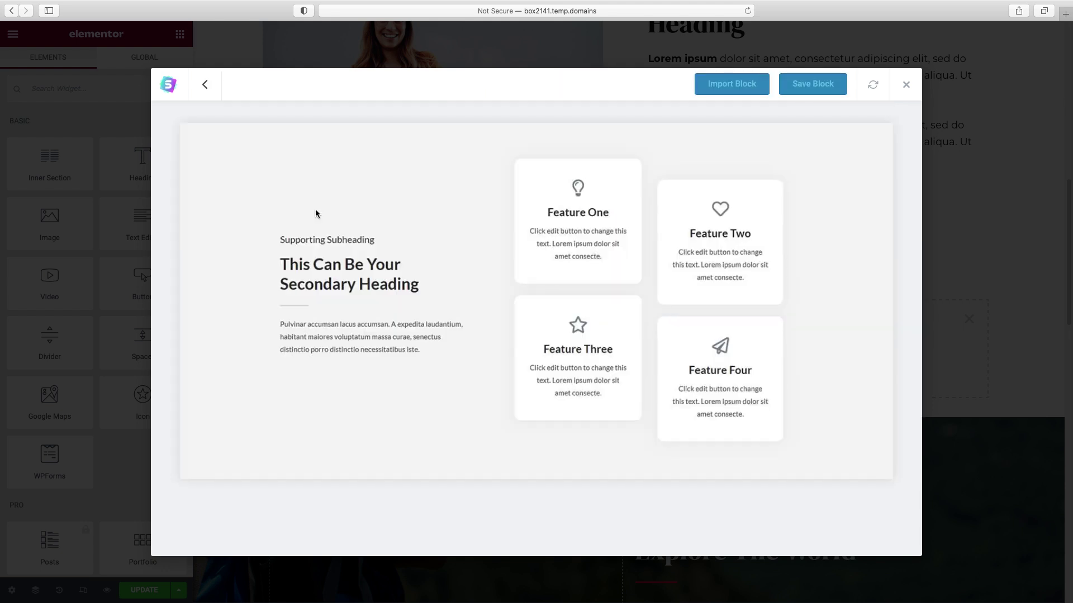
pyautogui.click(736, 89)
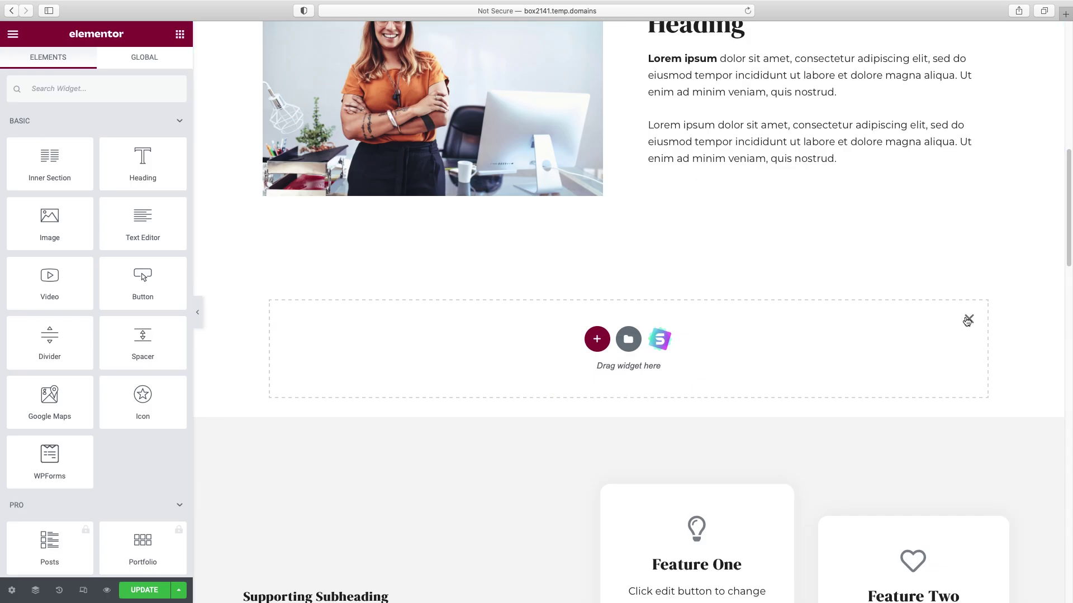
pyautogui.click(967, 320)
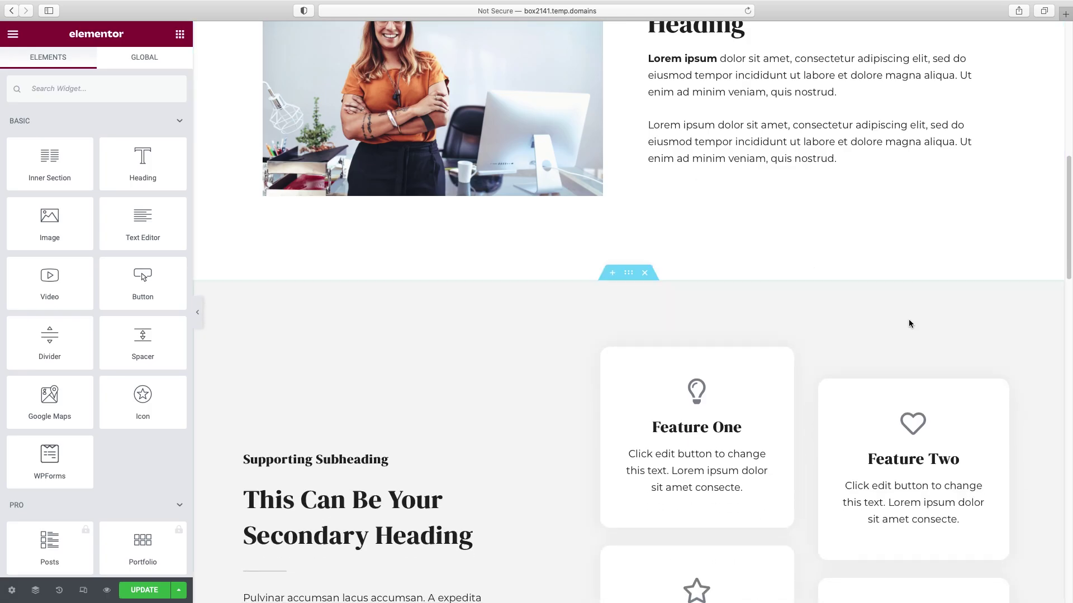
# - Change the features heading to 'What makes us different?'
pyautogui.scroll(-4, 882, 327)
pyautogui.scroll(-2, 883, 331)
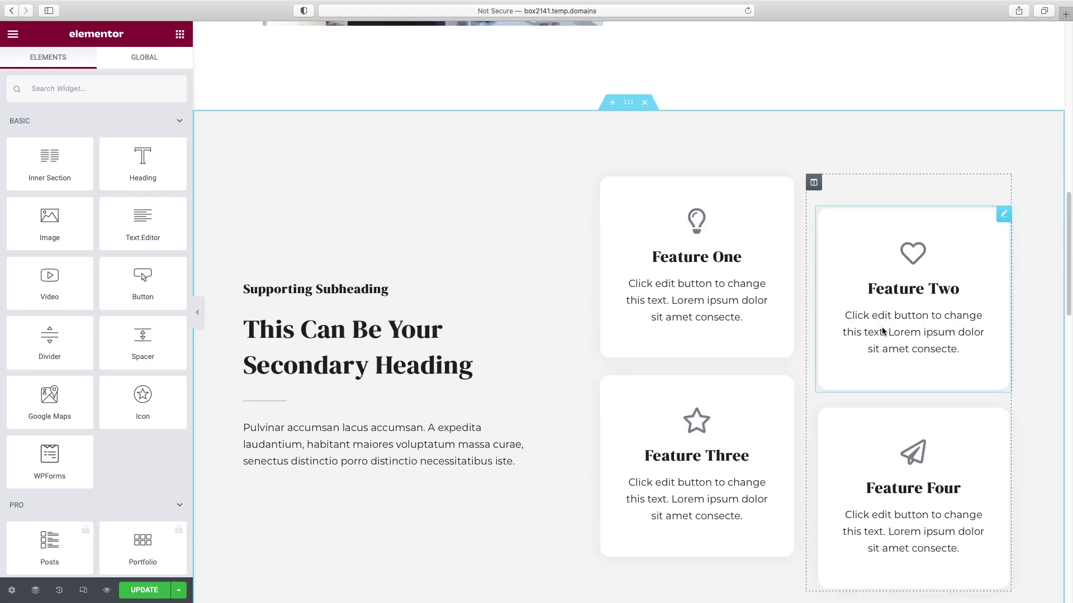
pyautogui.scroll(-1, 883, 330)
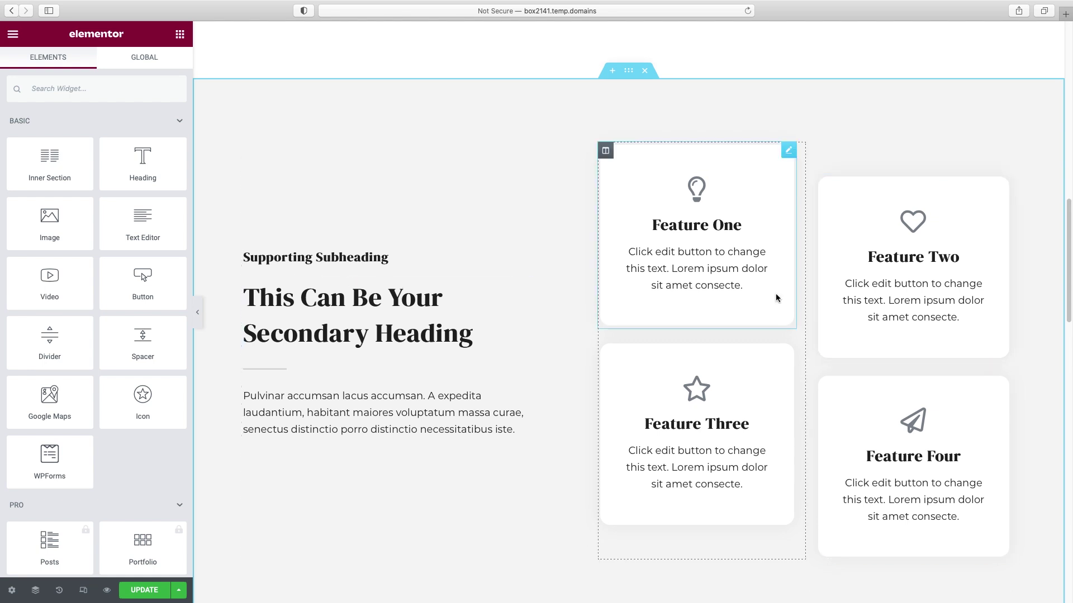
pyautogui.click(474, 332)
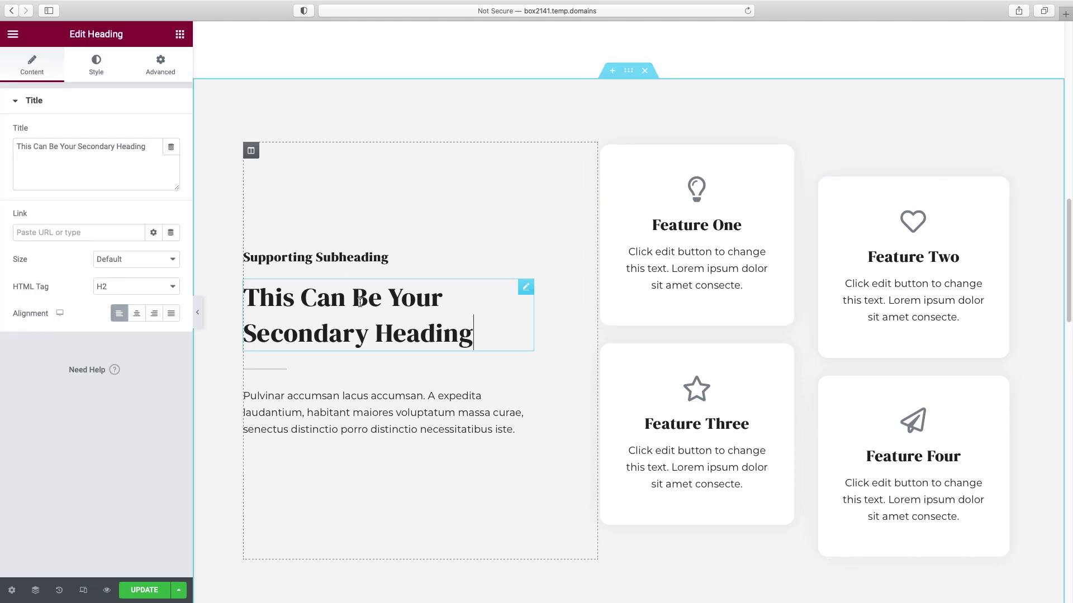
pyautogui.tripleClick(71, 168)
pyautogui.write('What mak')
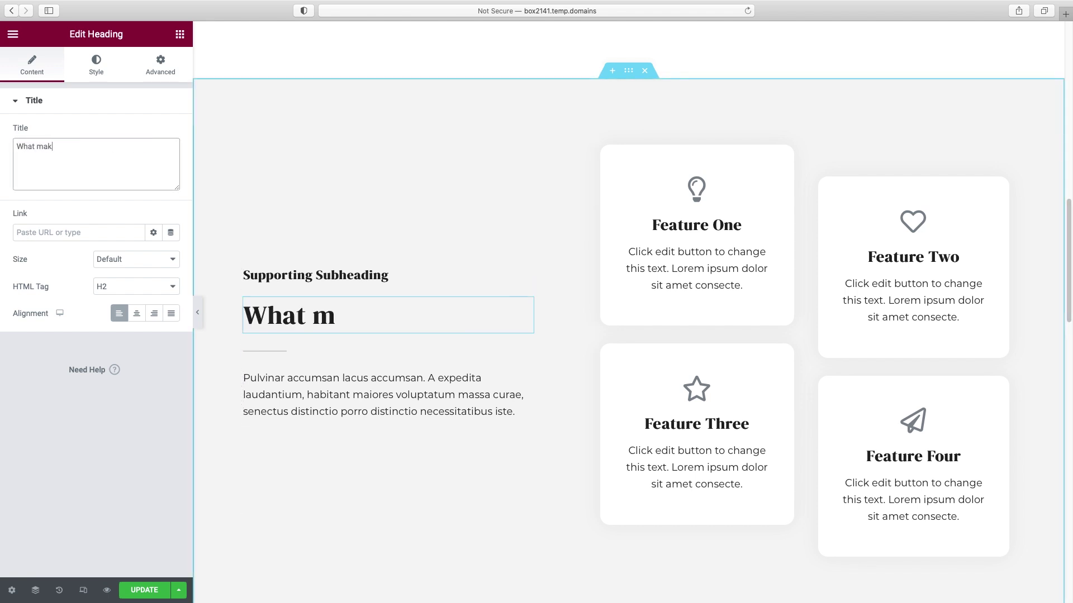
pyautogui.write('es us different?')
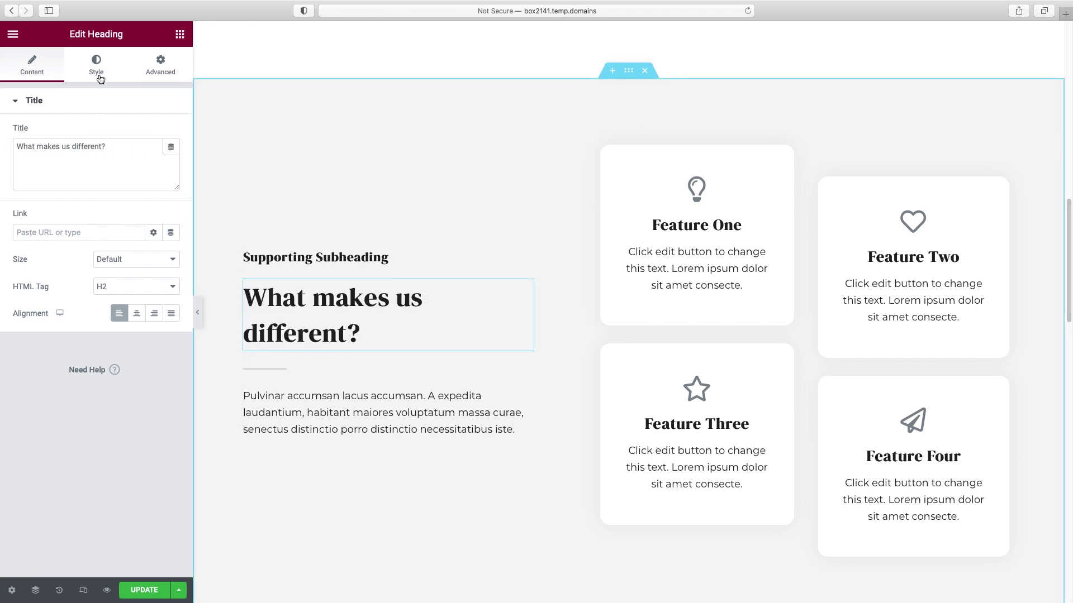
# - Set the heading's line height to 1.1 and font size to 53 px
pyautogui.click(98, 78)
pyautogui.click(171, 160)
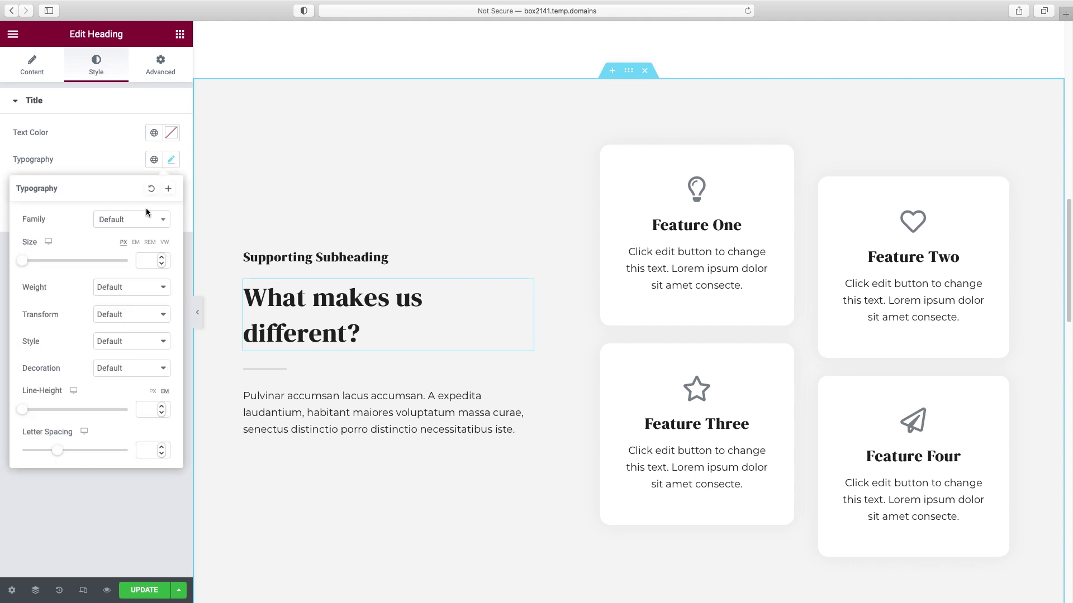
pyautogui.click(143, 410)
pyautogui.write('1.1')
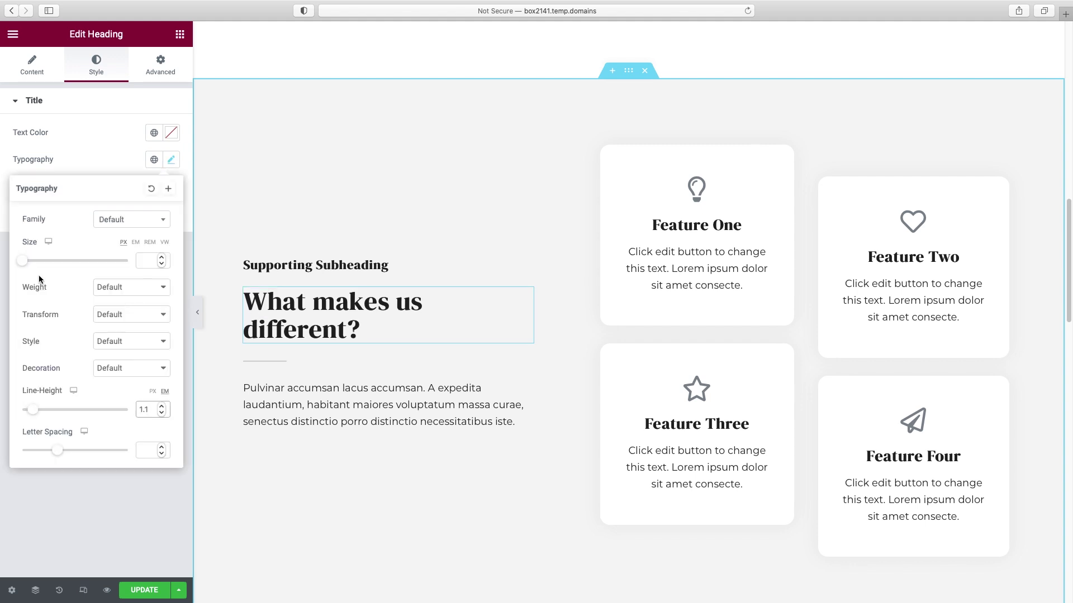
pyautogui.moveTo(23, 261); pyautogui.dragTo(54, 270)
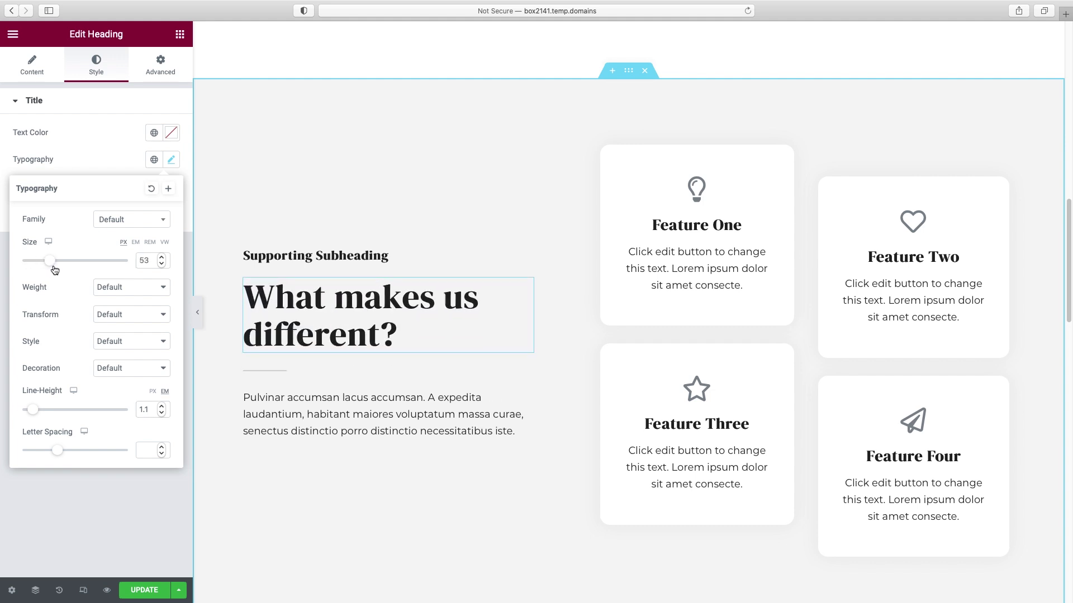
# - Rename the subheading to 'Benefits' and colour it with the teal global colour
pyautogui.click(277, 255)
pyautogui.tripleClick(66, 149)
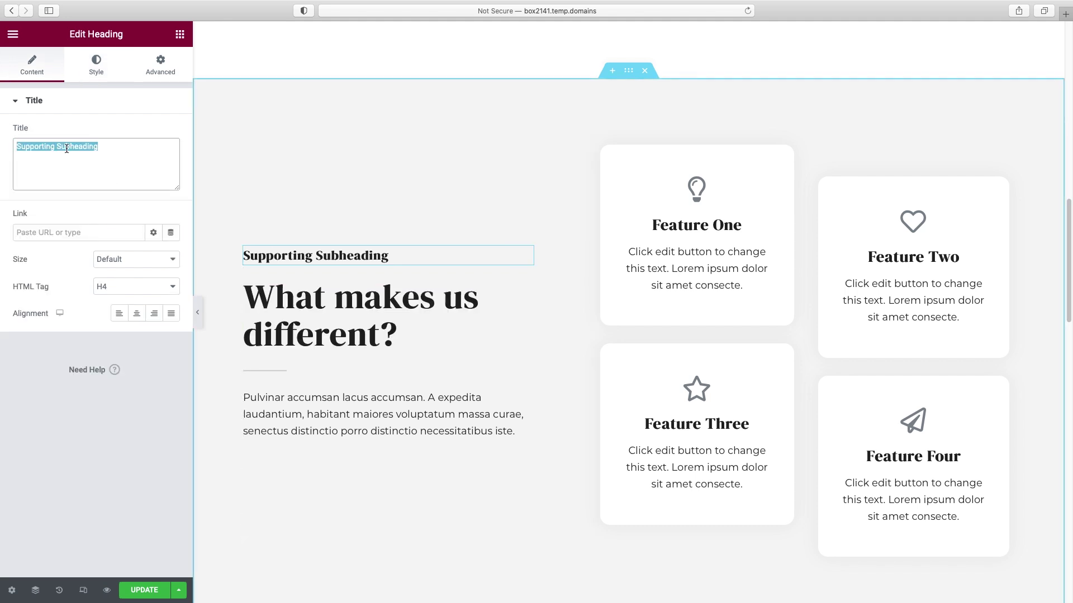
pyautogui.write('Benefits')
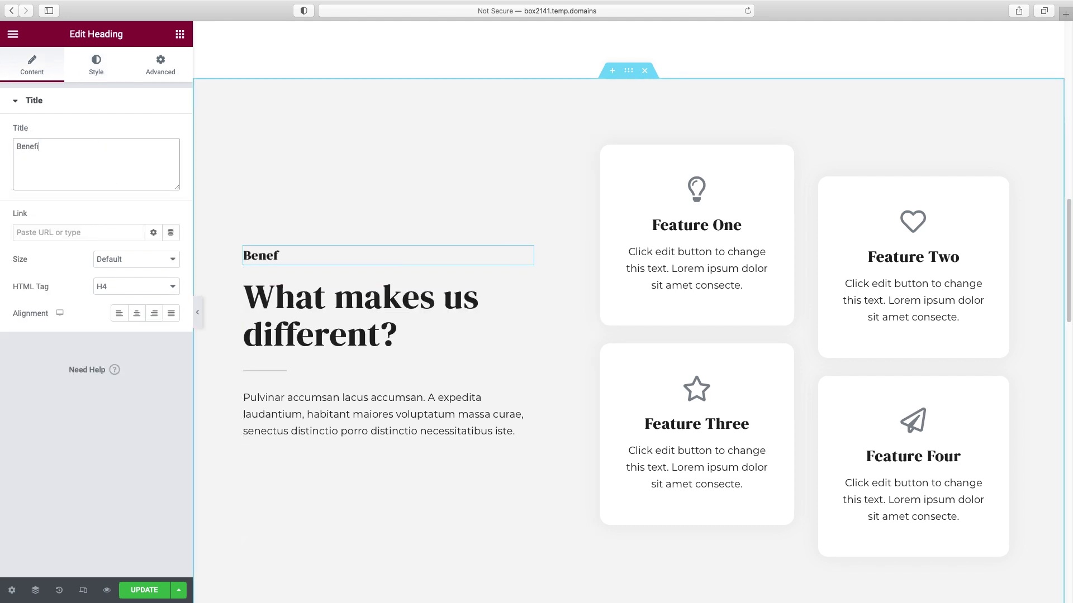
pyautogui.click(96, 66)
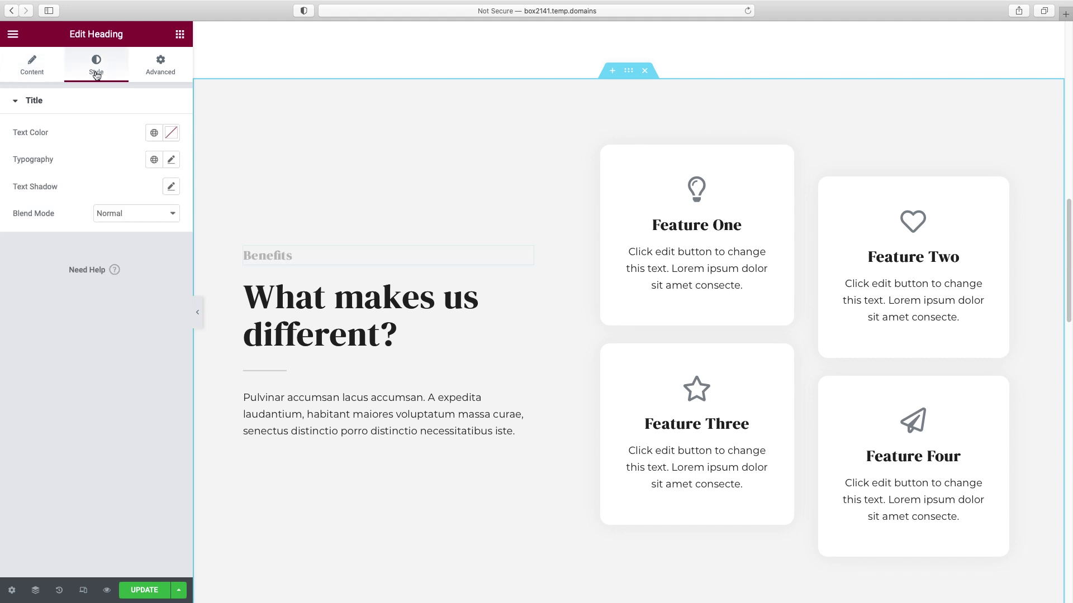
pyautogui.click(154, 133)
pyautogui.scroll(-2, 105, 279)
pyautogui.click(58, 331)
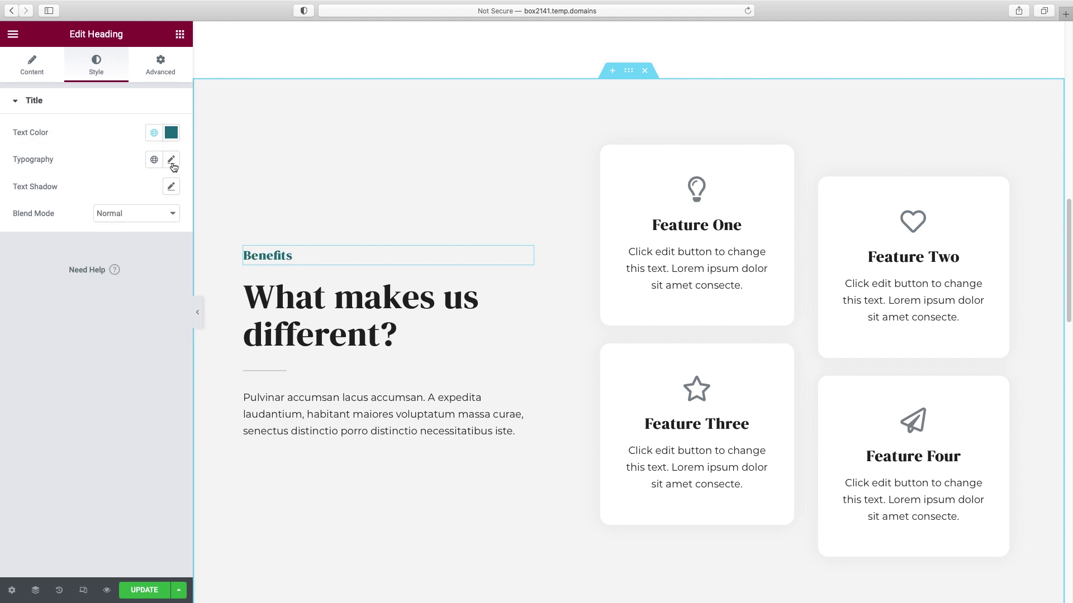
# - Give the subheading Normal weight, uppercase transform and wide 4.8 letter spacing
pyautogui.click(171, 160)
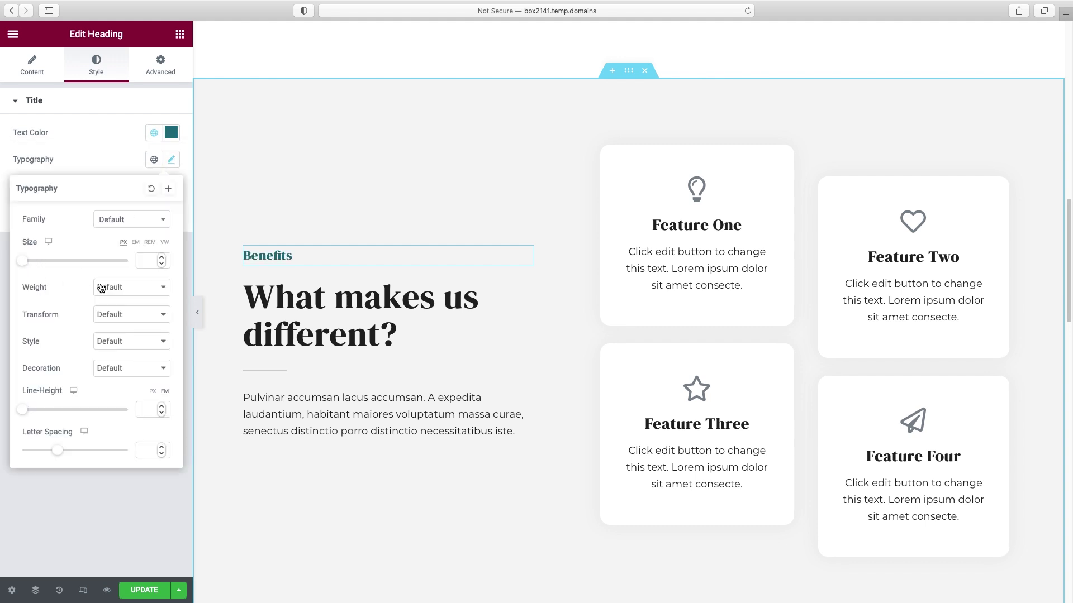
pyautogui.click(118, 289)
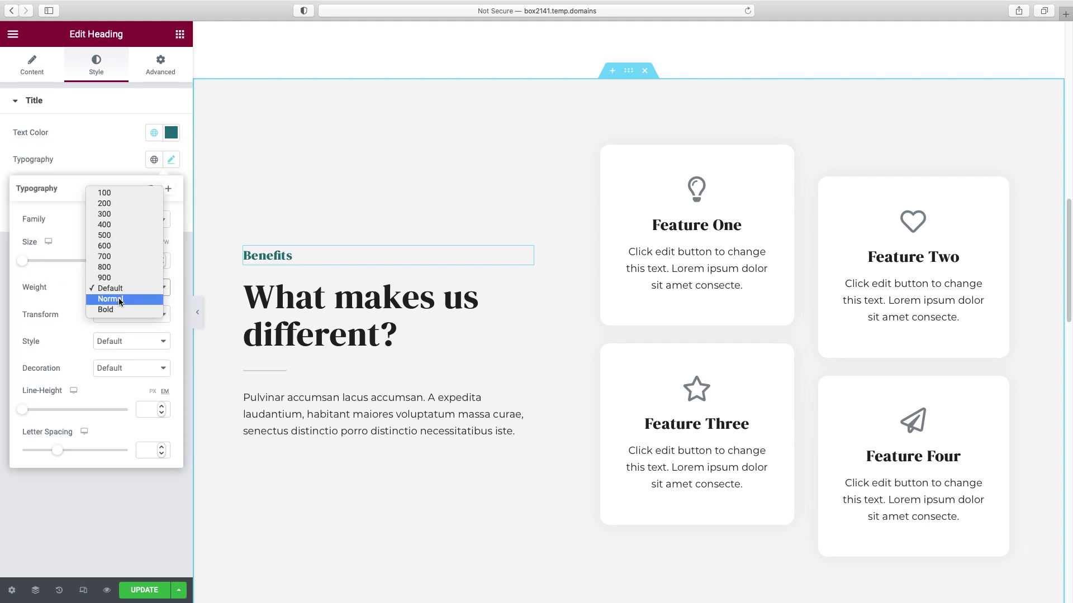
pyautogui.click(119, 297)
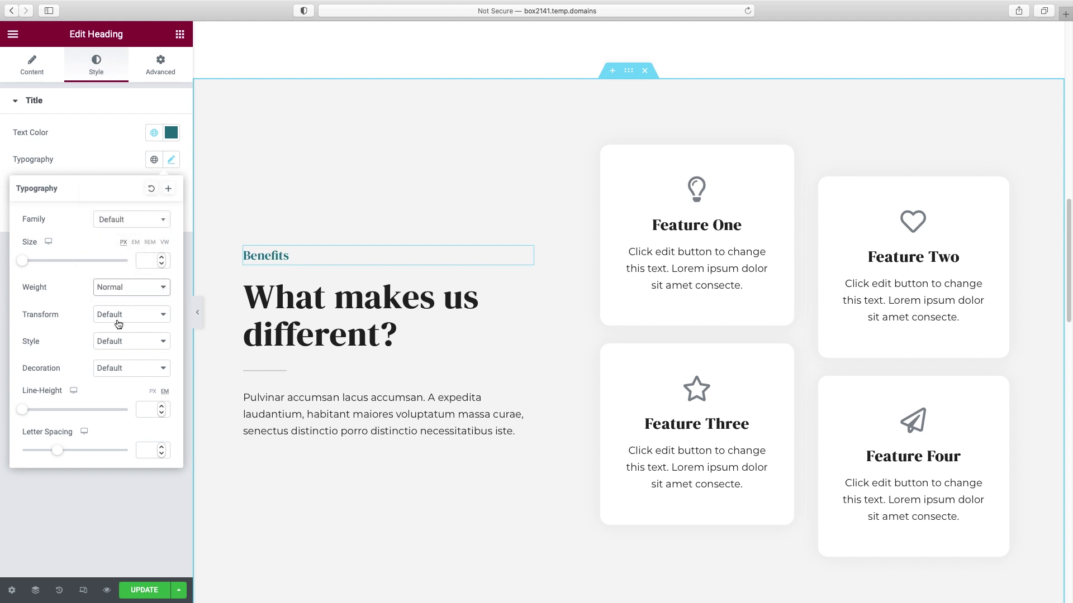
pyautogui.click(118, 323)
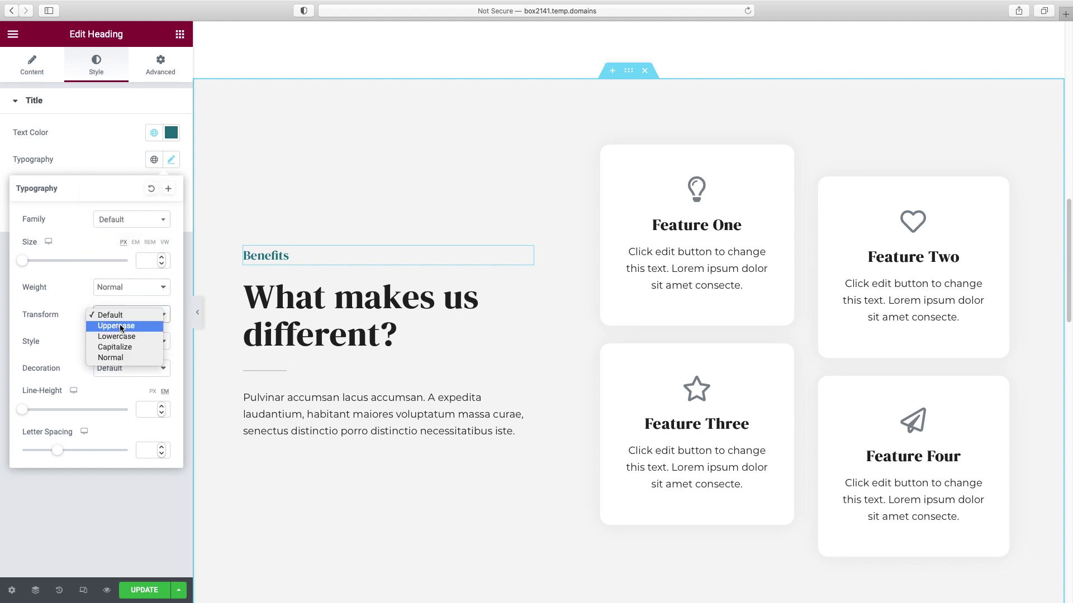
pyautogui.click(120, 326)
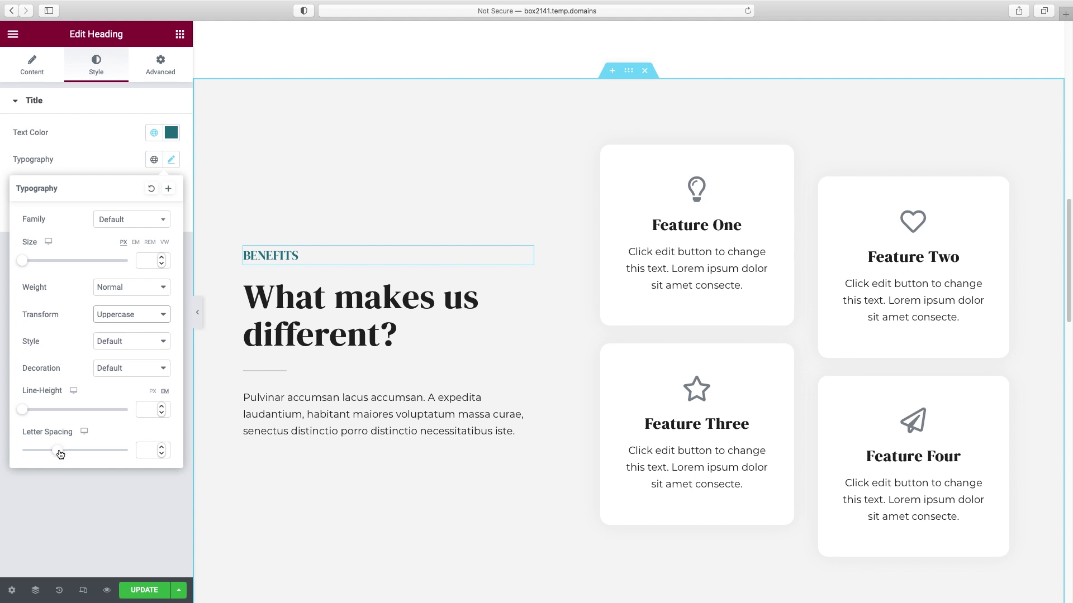
pyautogui.moveTo(60, 454); pyautogui.dragTo(94, 450)
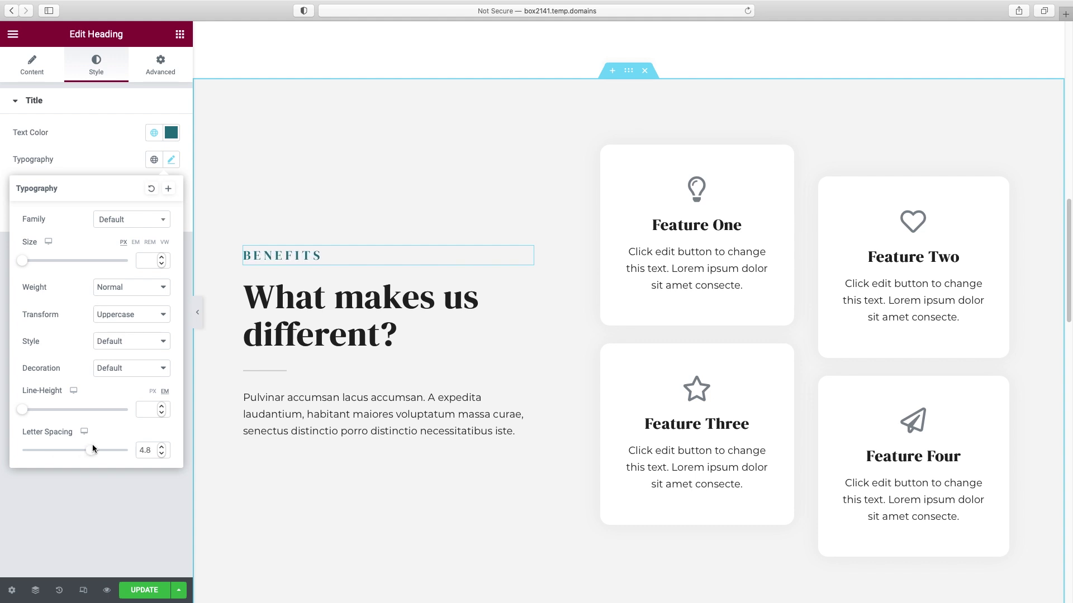
pyautogui.click(427, 417)
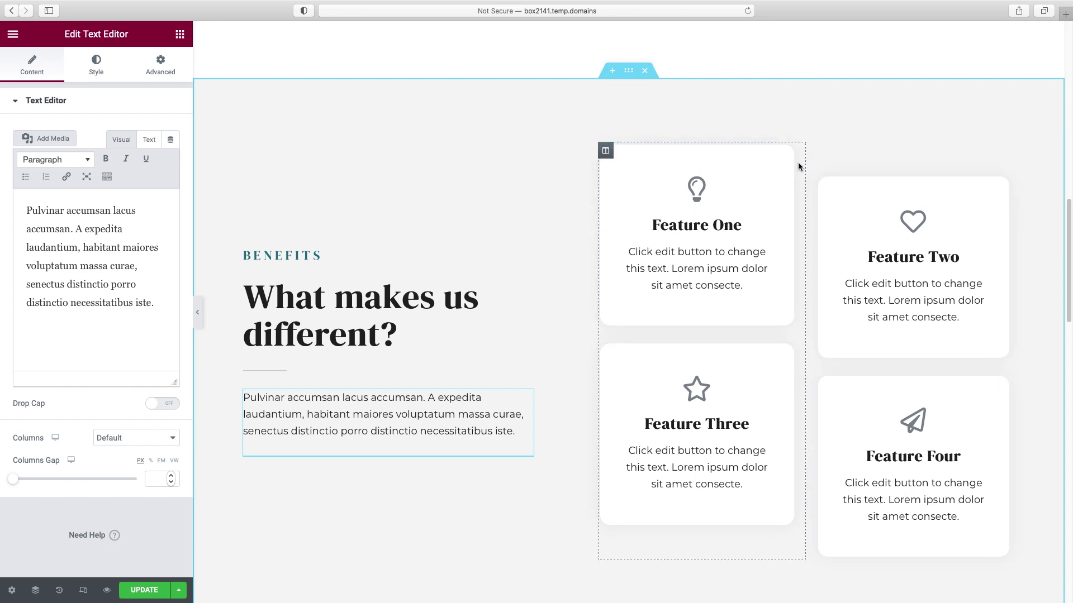
# - Try Stacked-square and Framed-circle styles on Feature One's icon
pyautogui.click(789, 150)
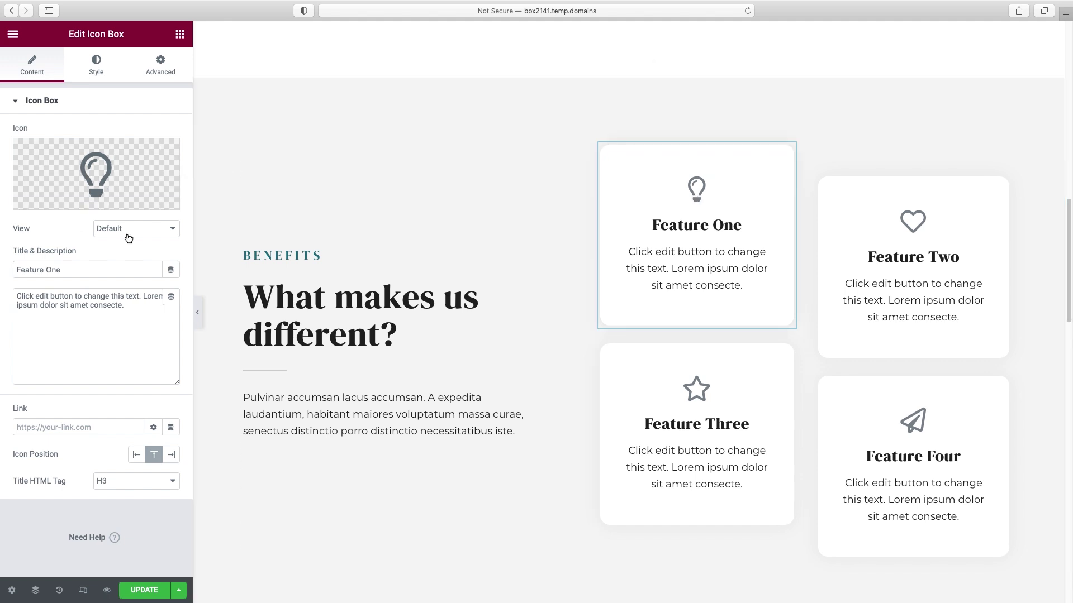
pyautogui.click(163, 229)
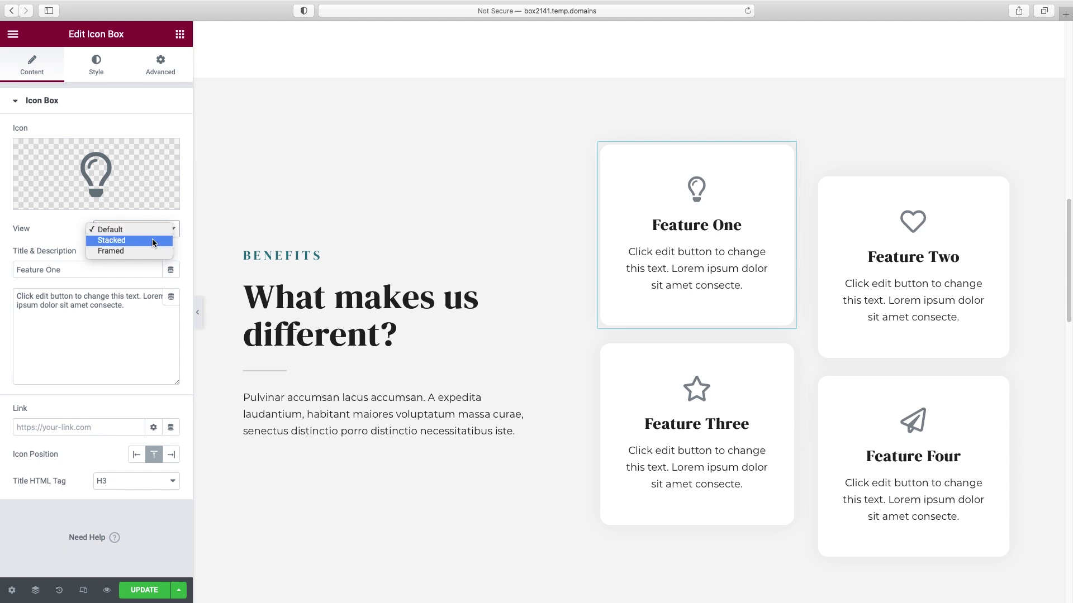
pyautogui.click(153, 240)
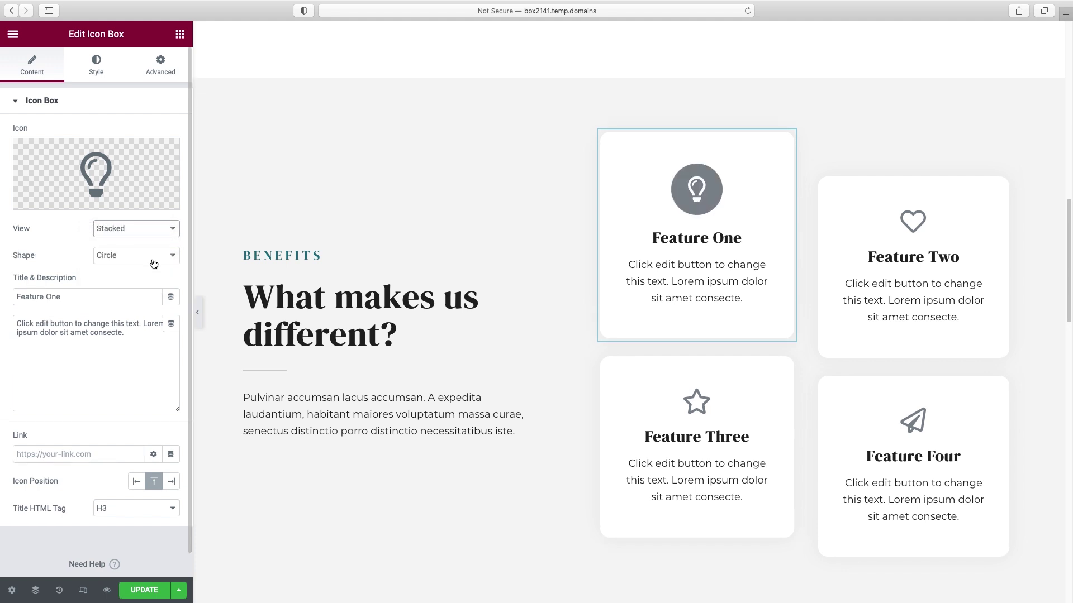
pyautogui.click(114, 257)
pyautogui.click(115, 266)
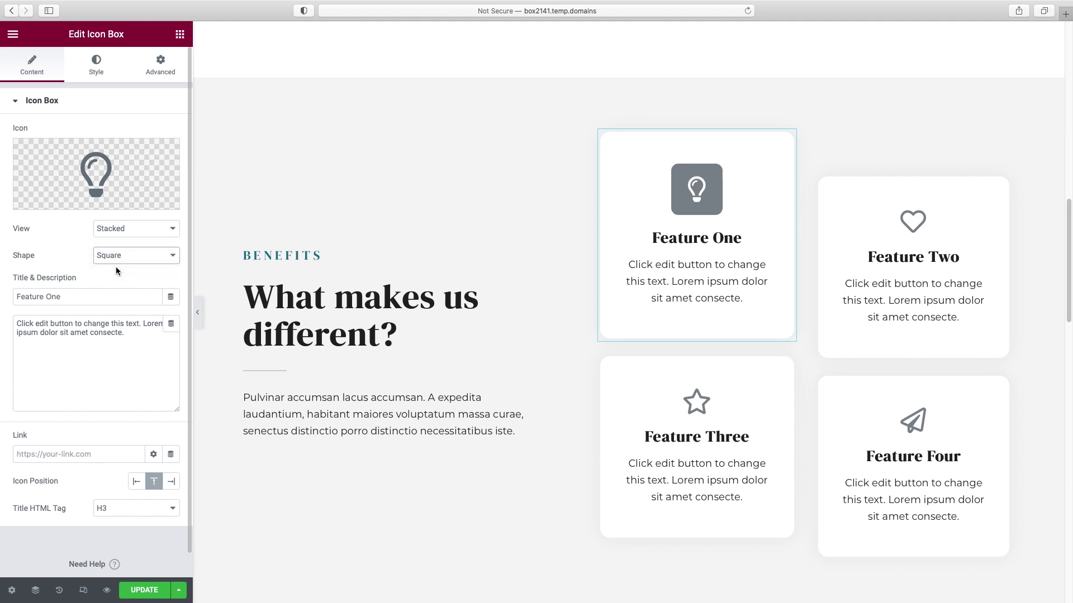
pyautogui.click(148, 227)
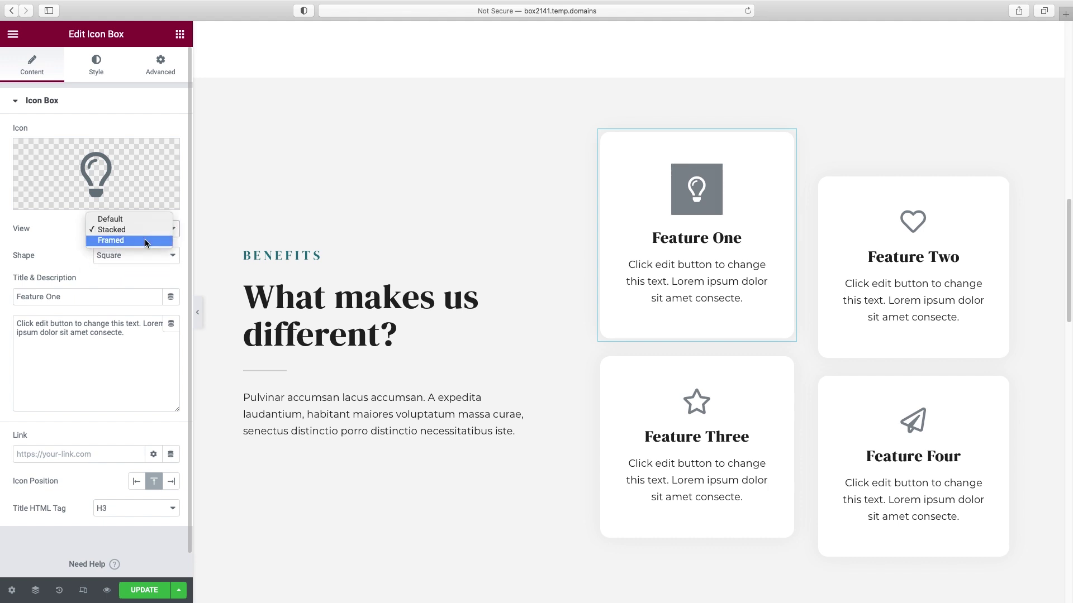
pyautogui.click(145, 239)
pyautogui.click(140, 253)
pyautogui.click(139, 249)
pyautogui.click(140, 249)
# - Settle Feature One's icon on the Stacked view with a Circle shape
pyautogui.click(139, 244)
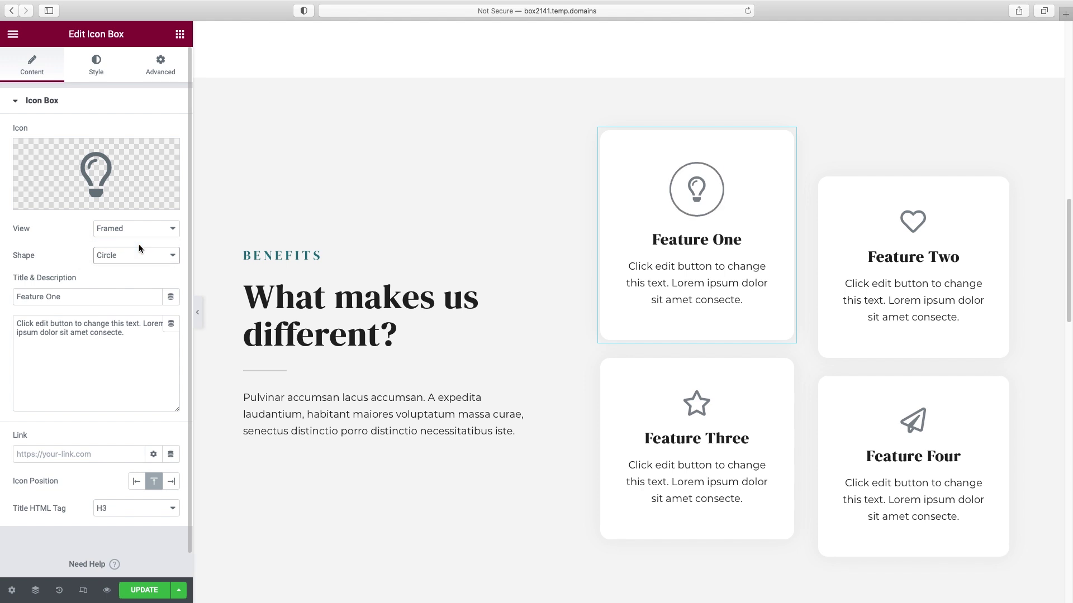
pyautogui.click(134, 229)
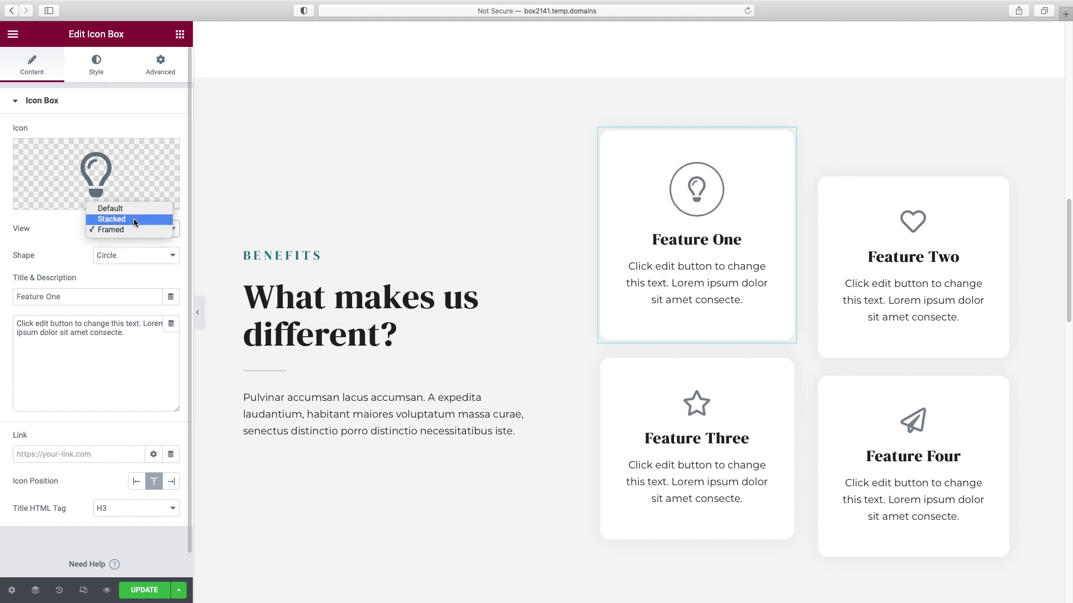
pyautogui.click(133, 219)
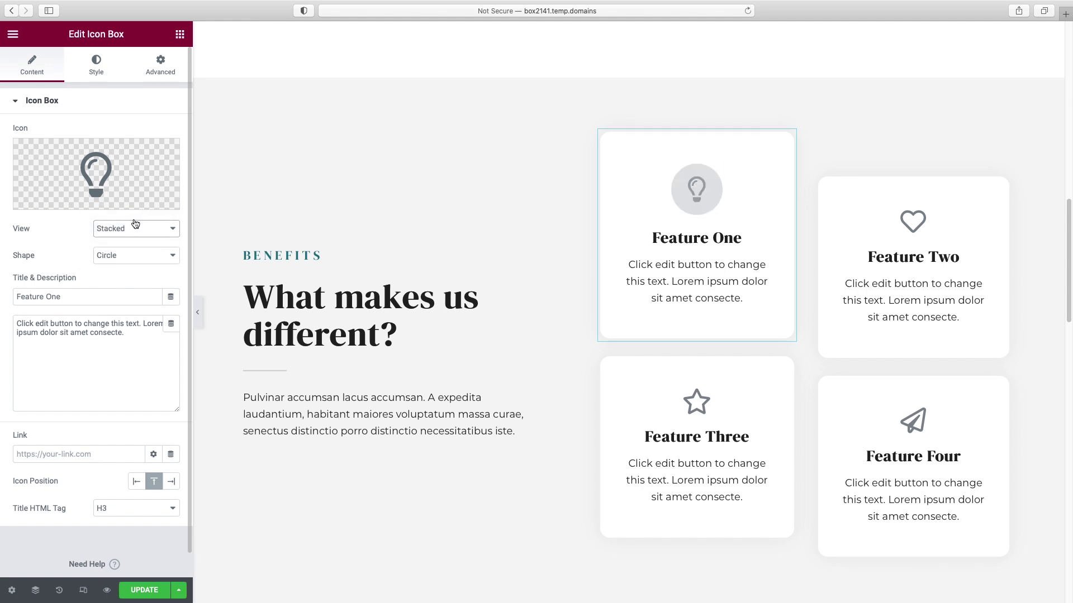
pyautogui.click(98, 71)
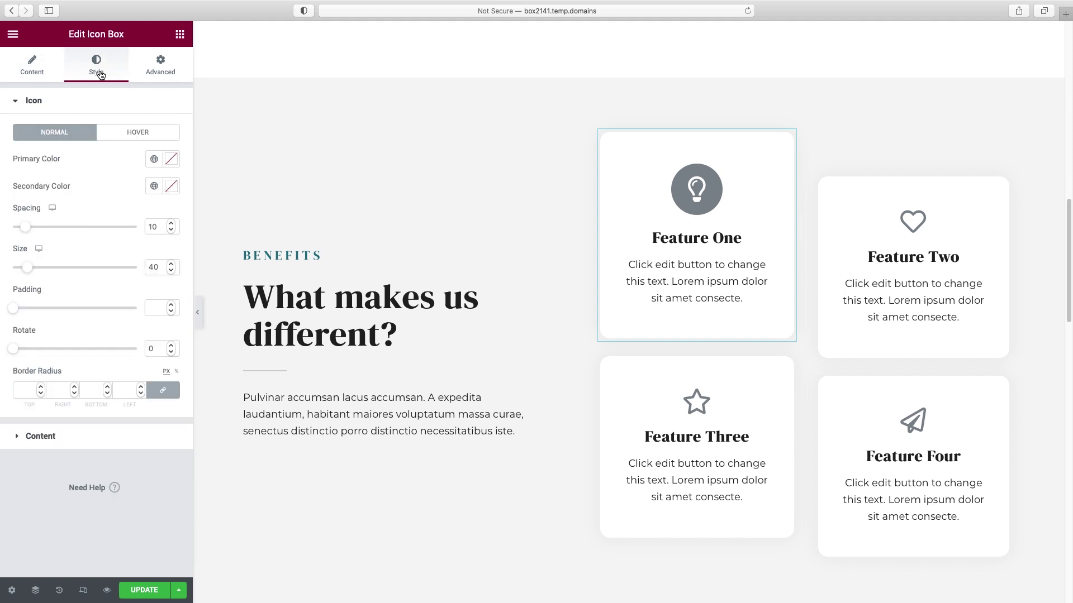
# - Set the icon's primary colour to pale yellow F6DB95
pyautogui.click(171, 159)
pyautogui.moveTo(140, 236); pyautogui.dragTo(83, 222)
pyautogui.moveTo(65, 354); pyautogui.dragTo(2, 352)
pyautogui.write('F6DB95')
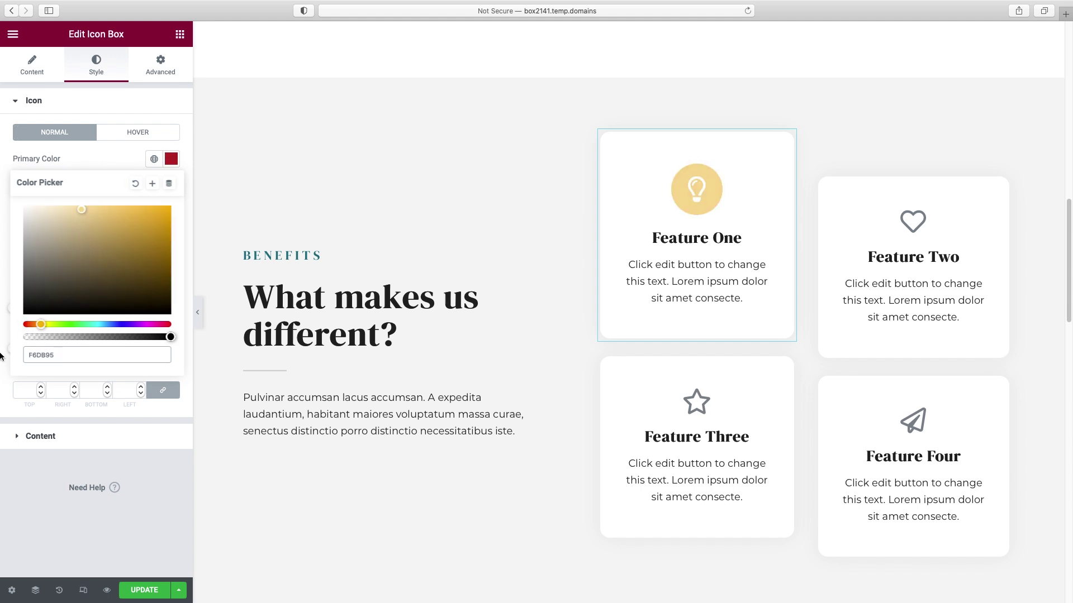
pyautogui.click(124, 159)
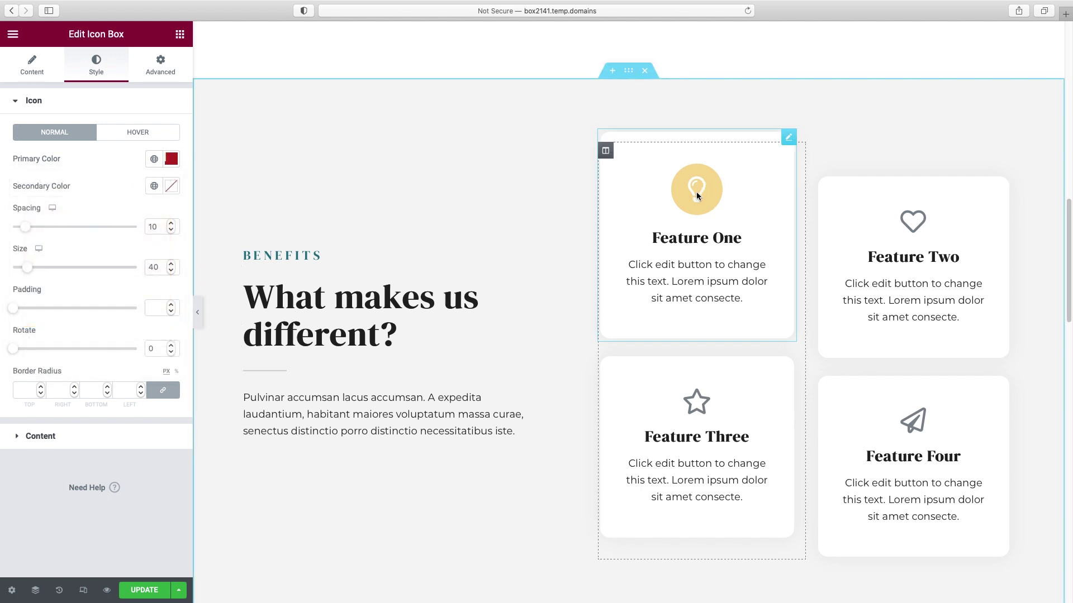
# - Set the icon's secondary colour to near-black for the bulb
pyautogui.click(171, 186)
pyautogui.moveTo(158, 332); pyautogui.dragTo(178, 349)
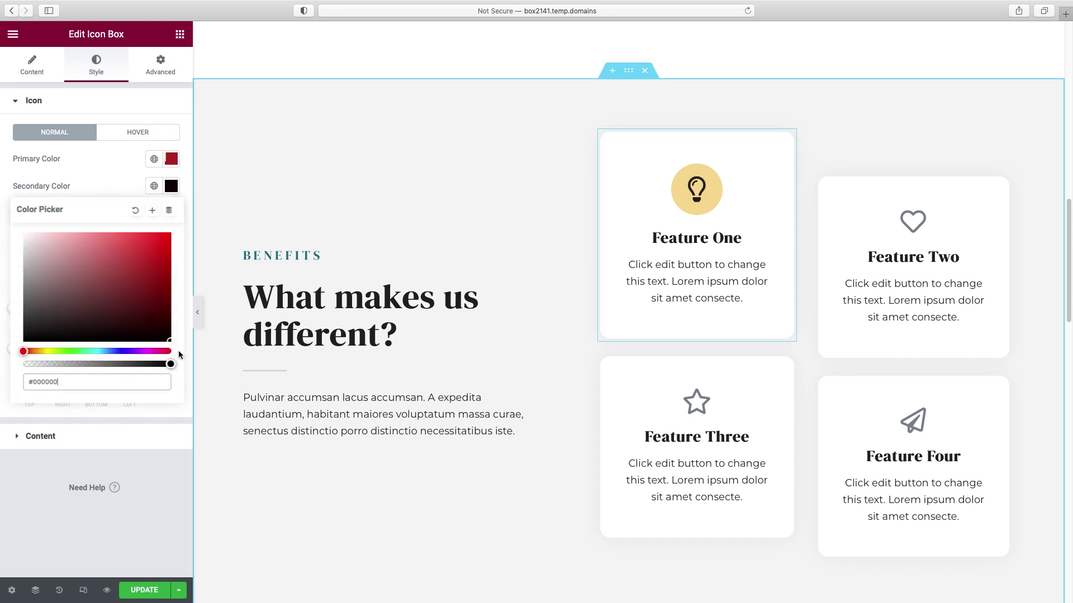
pyautogui.moveTo(121, 329)
pyautogui.mouseDown()
pyautogui.moveTo(24, 342)
pyautogui.moveTo(16, 332)
pyautogui.mouseUp()
pyautogui.click(127, 170)
# - Save the F6DB95 yellow as a new global colour
pyautogui.click(171, 159)
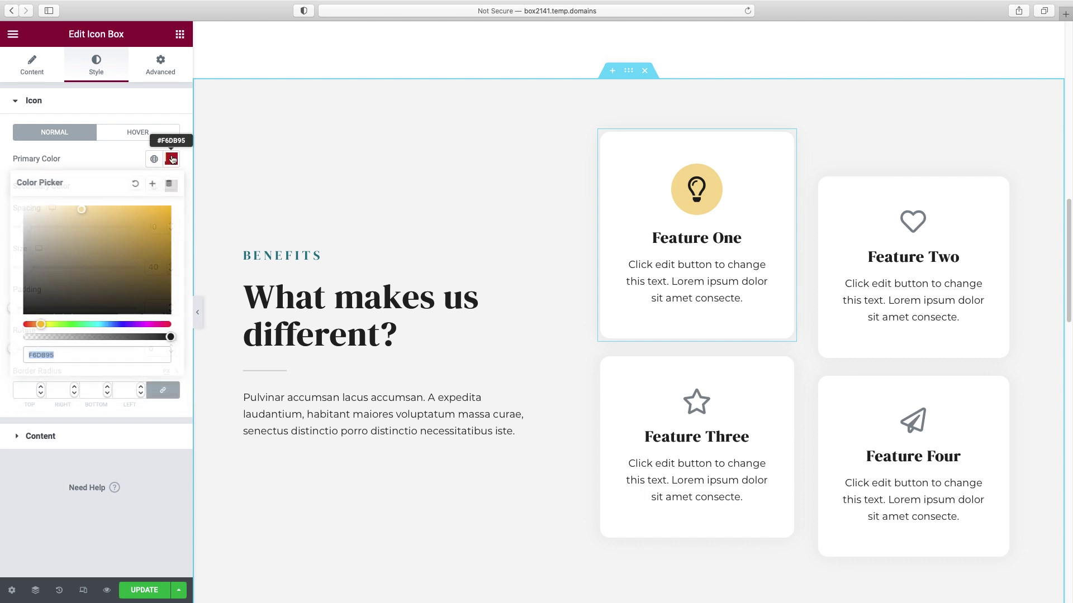
pyautogui.click(155, 185)
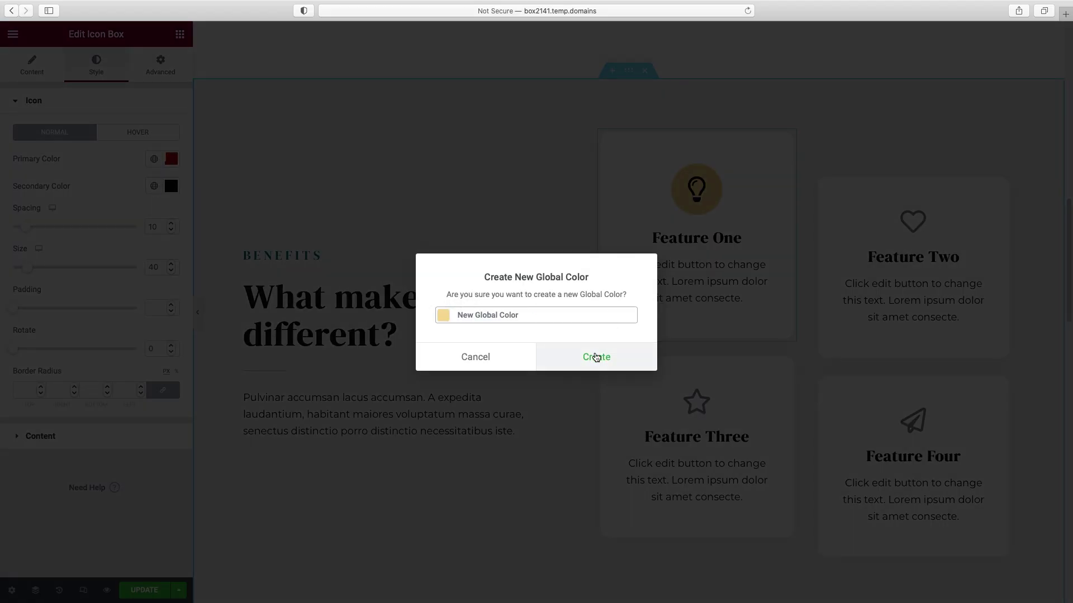
pyautogui.click(596, 355)
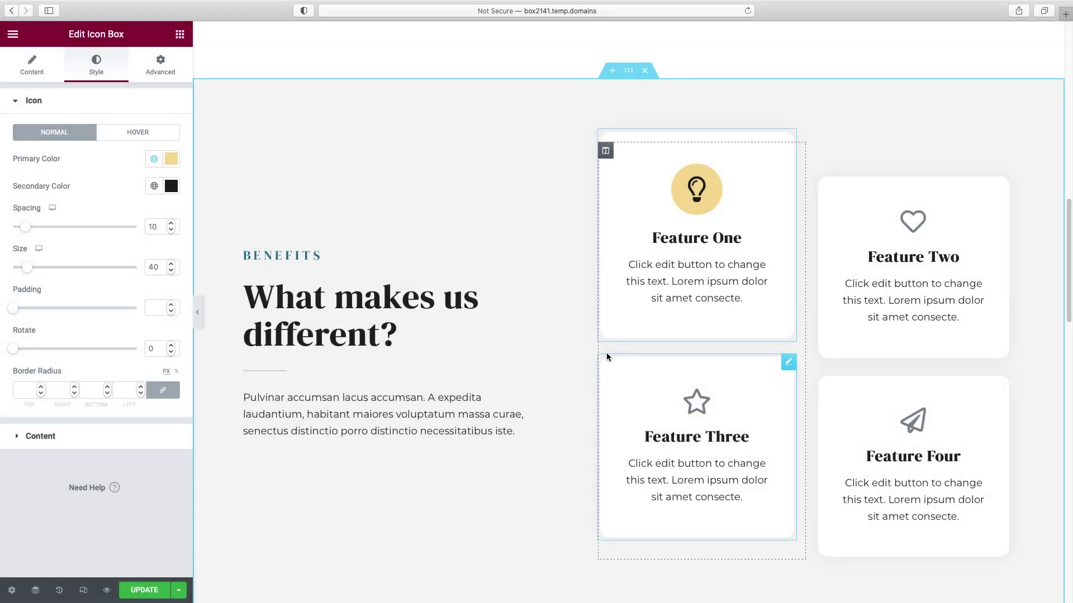
pyautogui.click(36, 102)
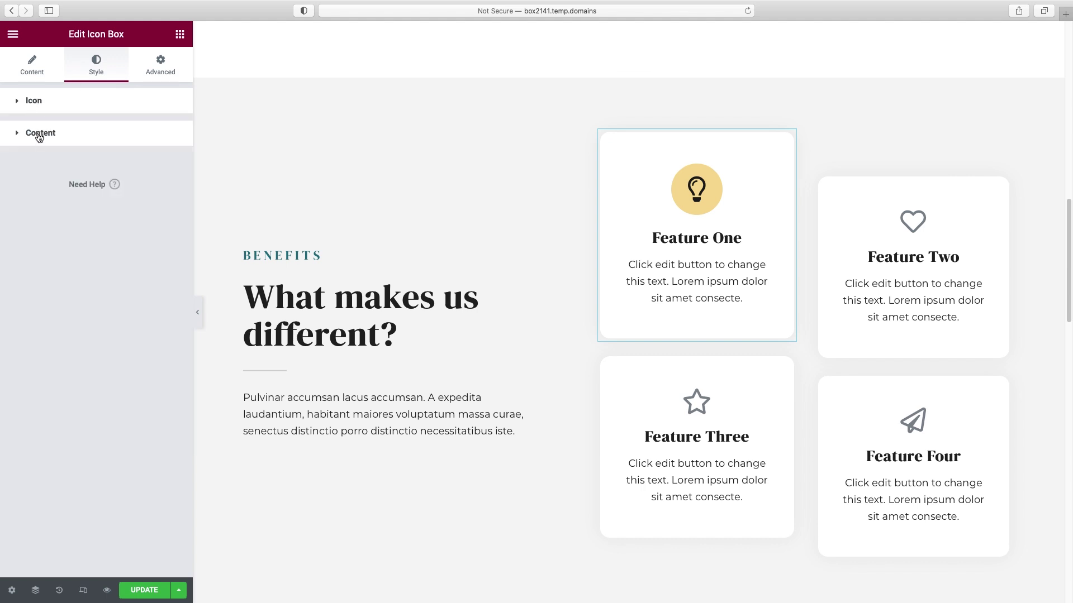
# - Tighten the gap between Feature One's title and description and set the title font to Spartan
pyautogui.click(39, 135)
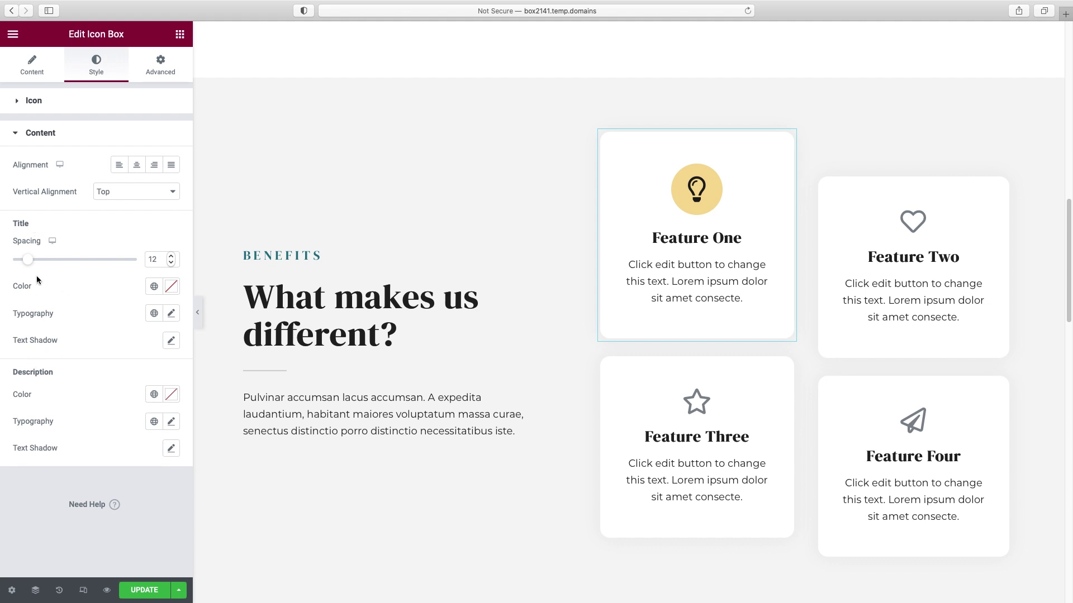
pyautogui.moveTo(30, 263)
pyautogui.mouseDown()
pyautogui.moveTo(54, 262)
pyautogui.moveTo(25, 266)
pyautogui.mouseUp()
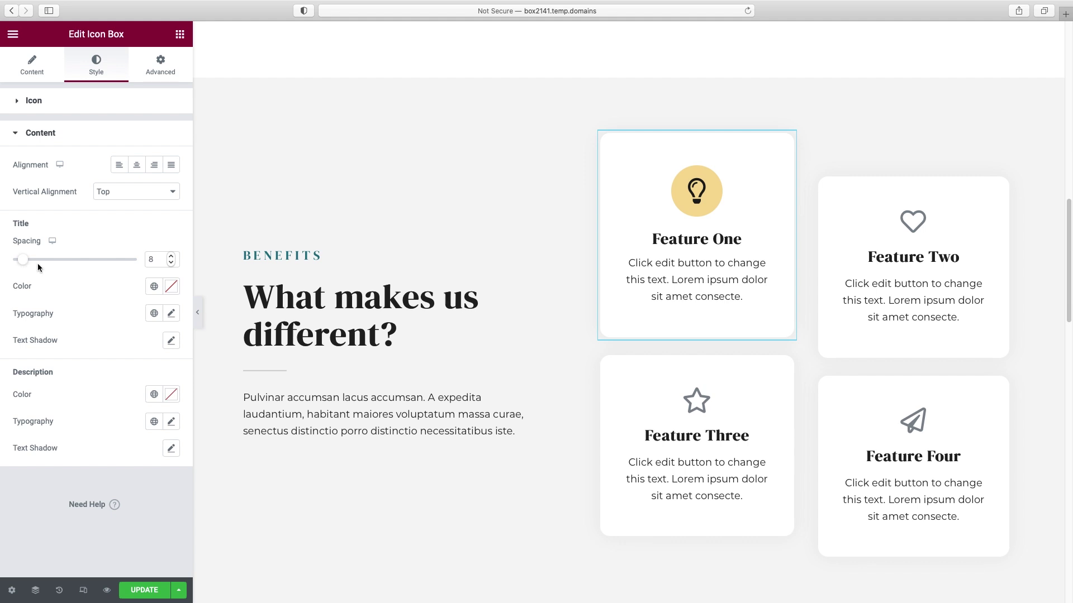
pyautogui.click(172, 314)
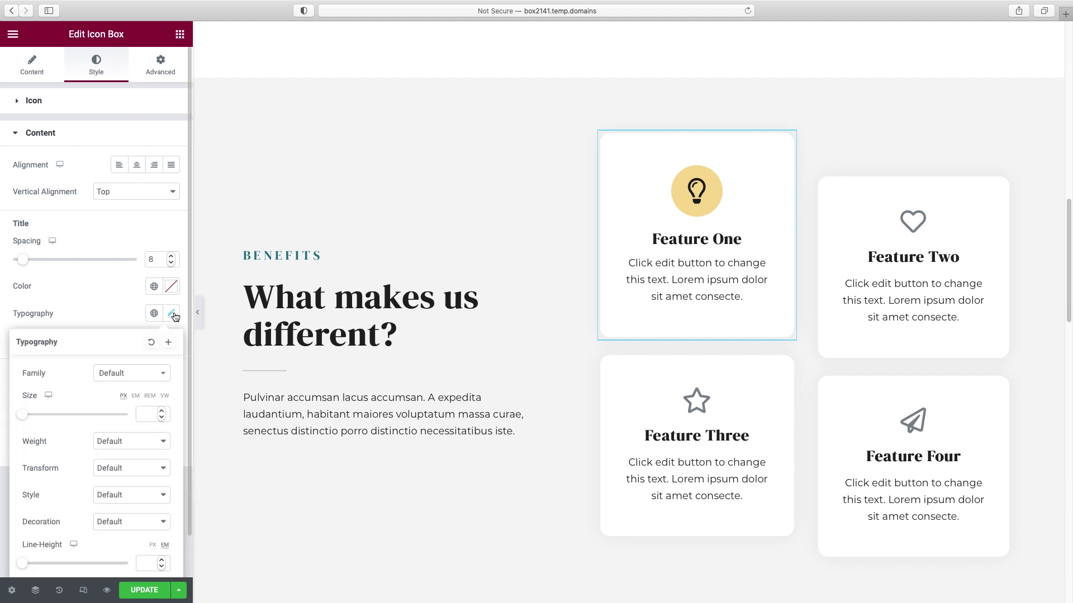
pyautogui.click(127, 375)
pyautogui.write('spart')
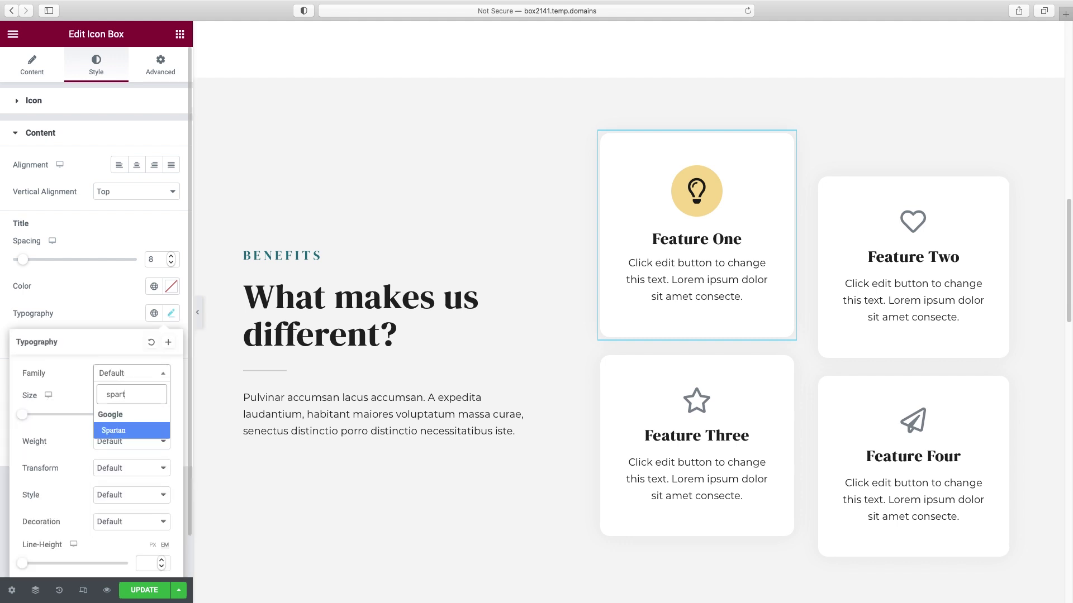
pyautogui.click(130, 431)
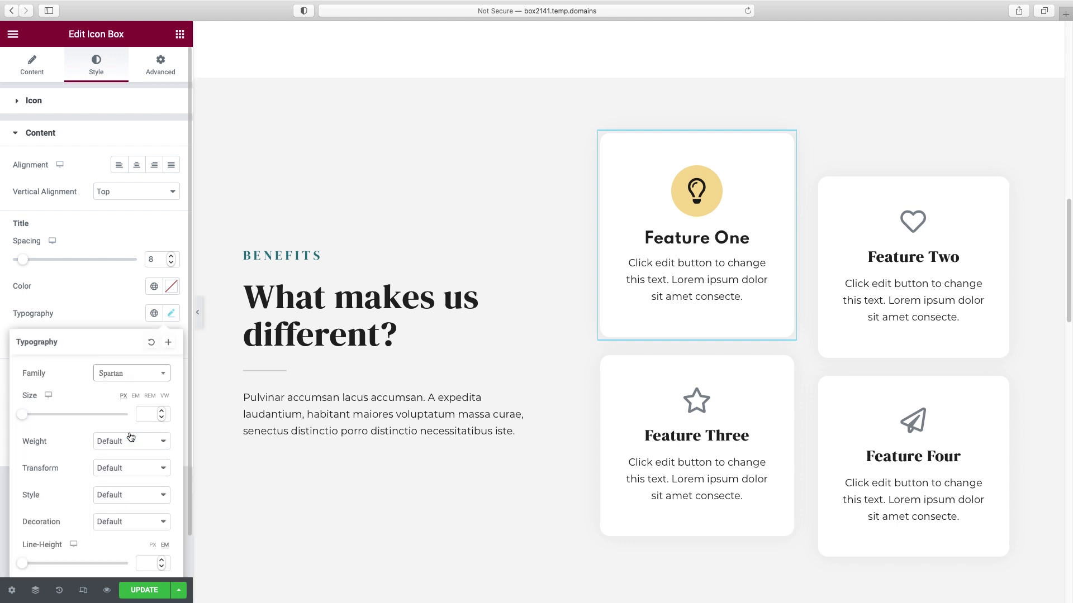
# - Make the Feature One title uppercase, size 20 px, weight 500
pyautogui.click(127, 442)
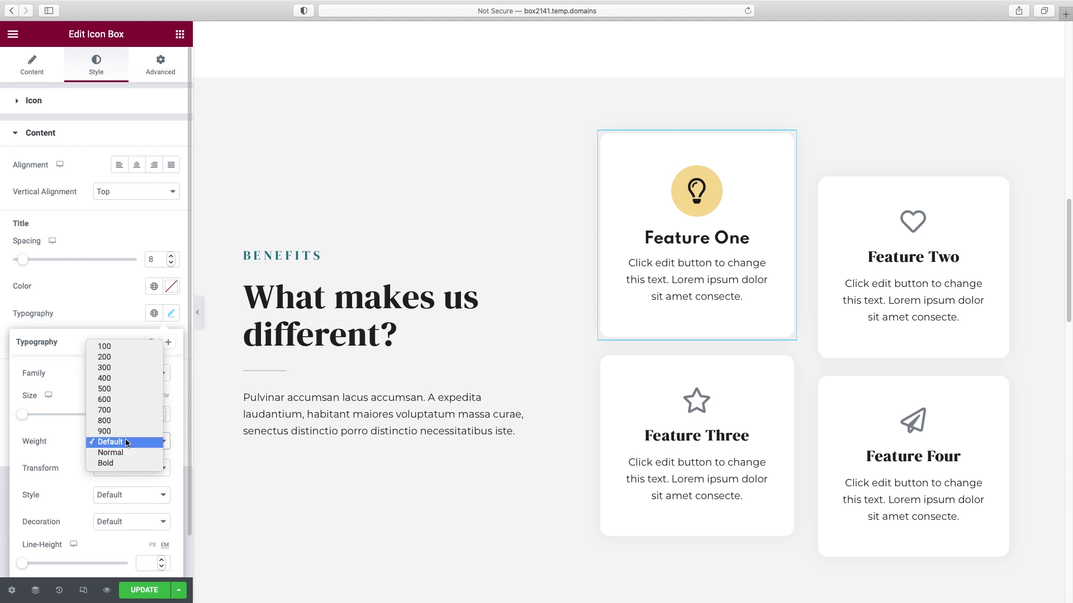
pyautogui.click(120, 368)
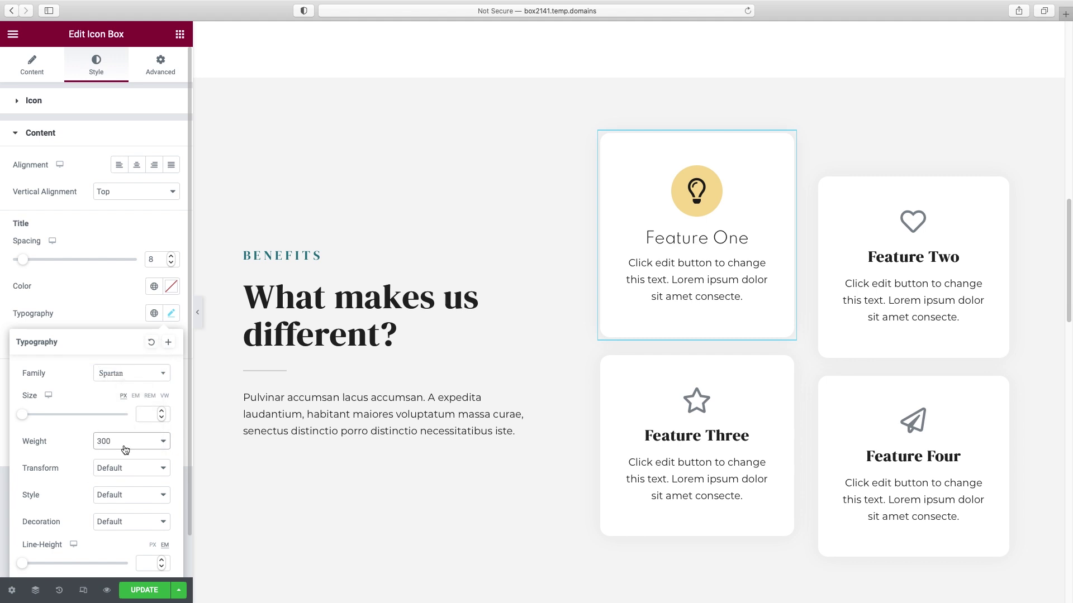
pyautogui.click(123, 472)
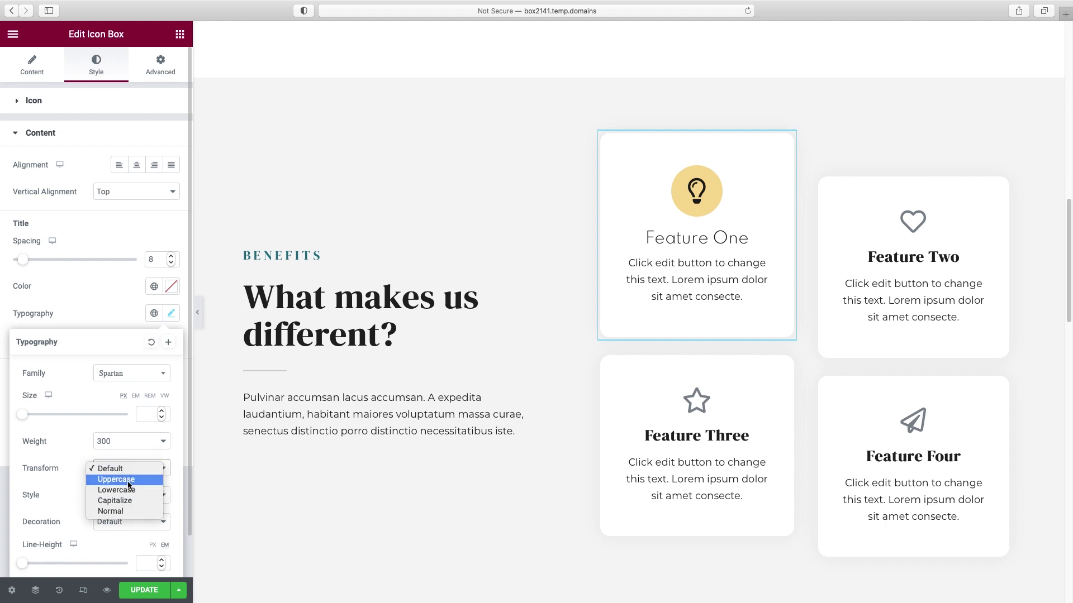
pyautogui.click(127, 481)
pyautogui.moveTo(23, 420); pyautogui.dragTo(33, 421)
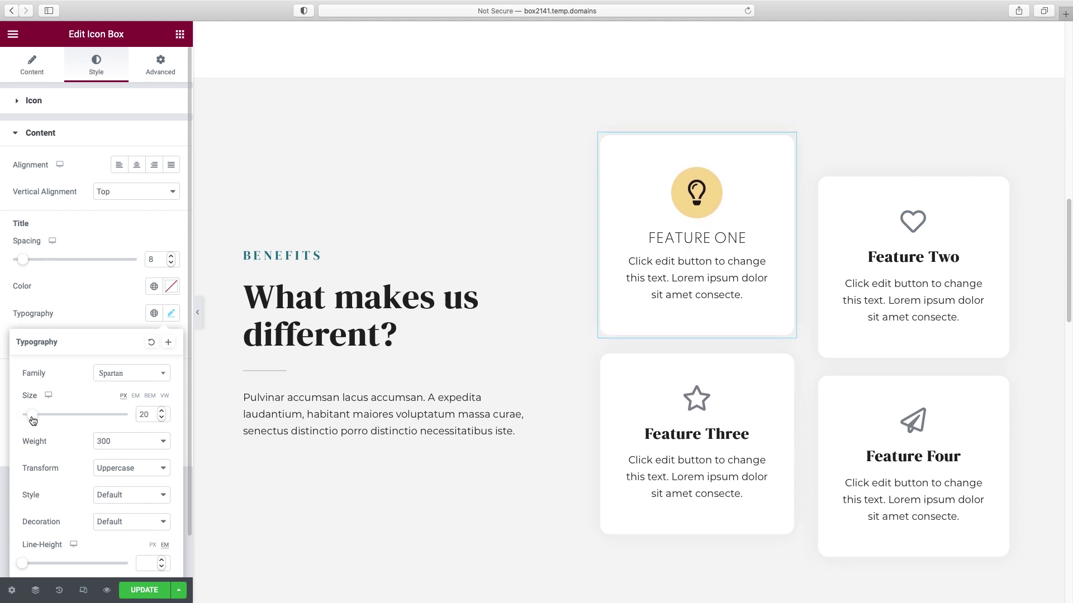
pyautogui.click(112, 441)
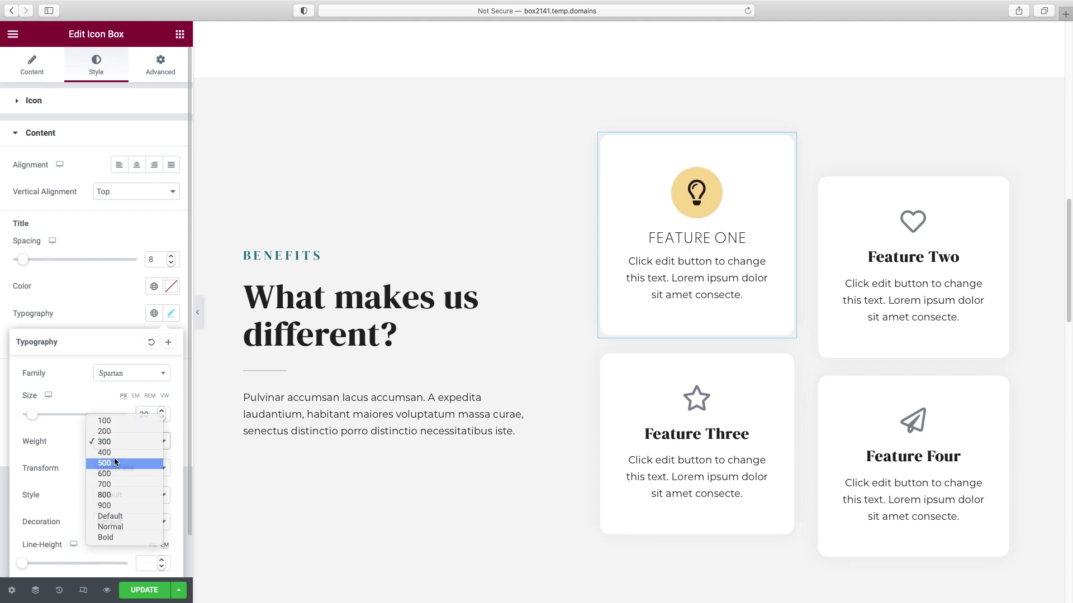
pyautogui.click(114, 457)
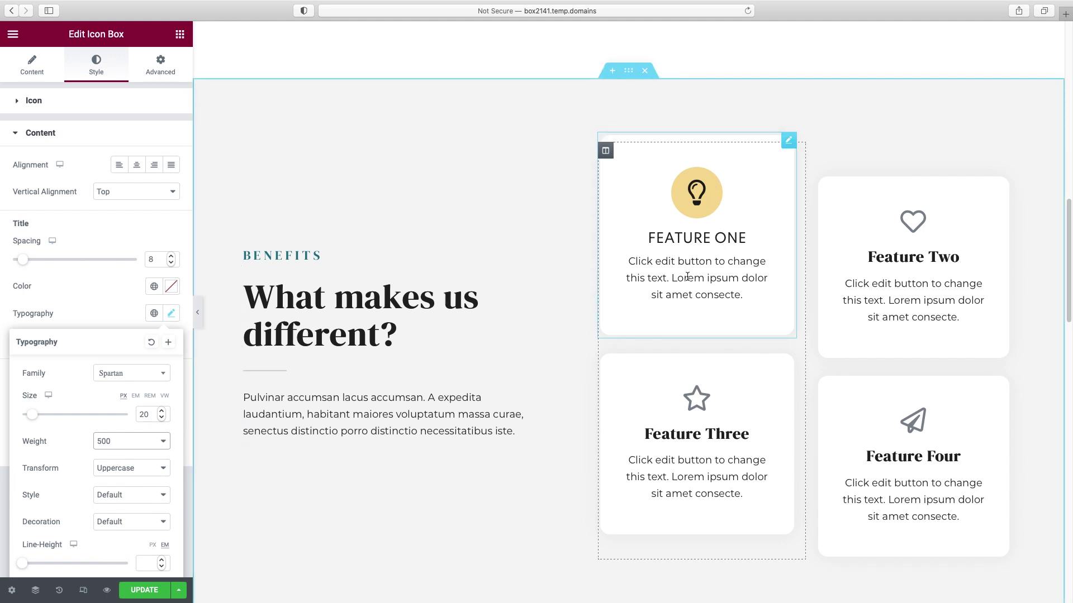
pyautogui.rightClick(786, 147)
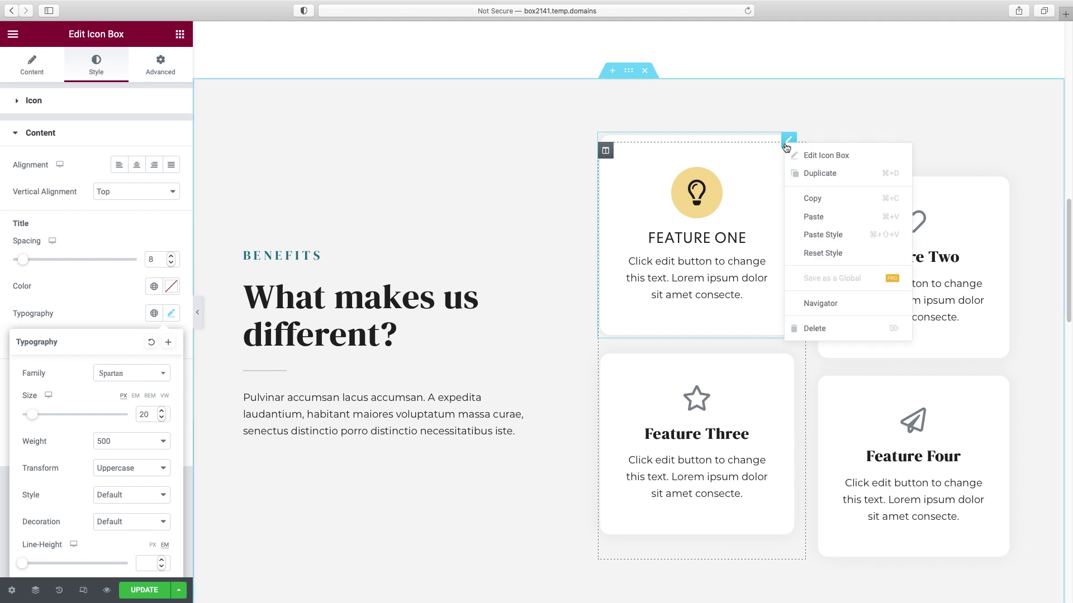
# - Copy Feature One's style onto Features Three, Two and Four, then update and reload the page
pyautogui.click(809, 198)
pyautogui.rightClick(789, 360)
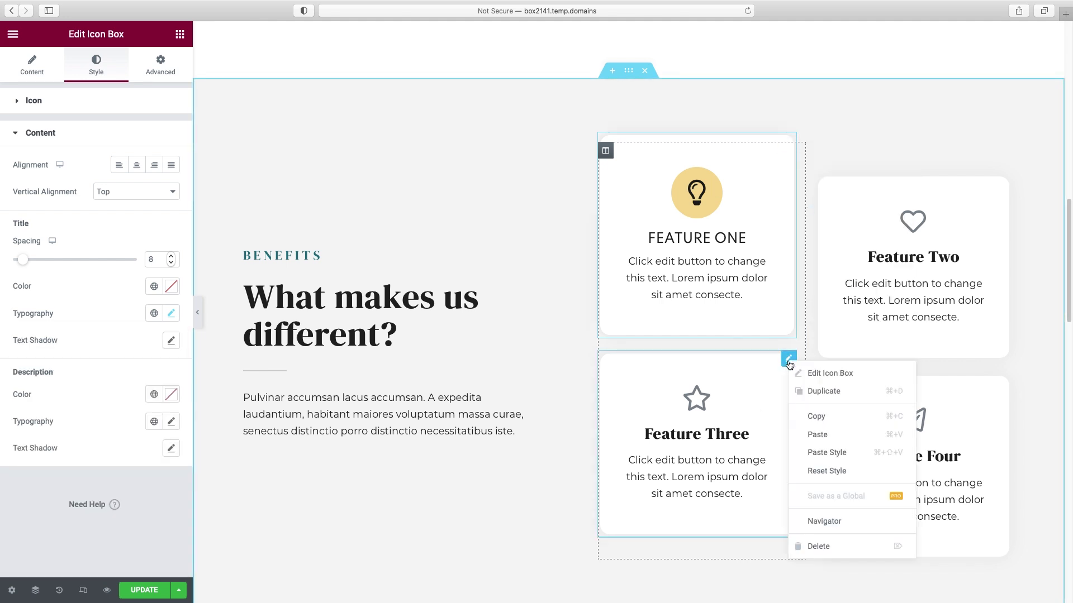
pyautogui.click(819, 452)
pyautogui.rightClick(892, 187)
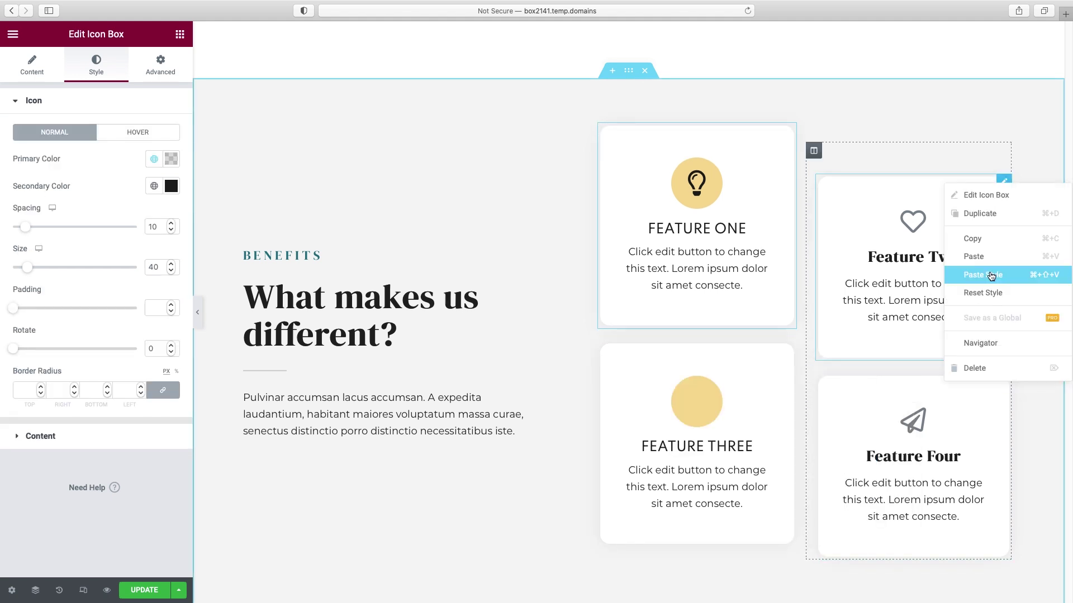
pyautogui.click(985, 274)
pyautogui.rightClick(1003, 401)
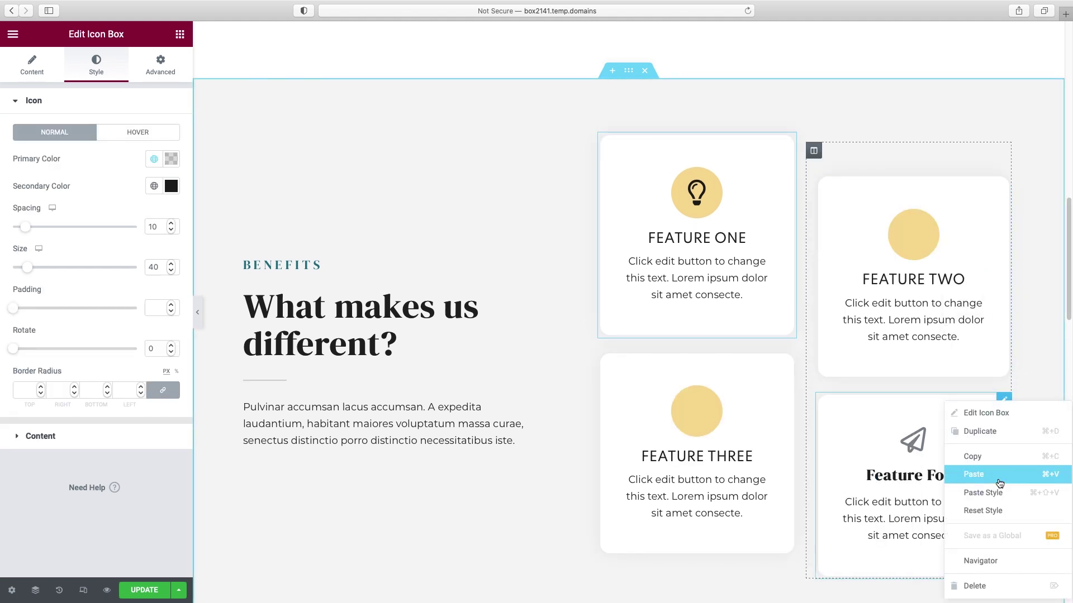
pyautogui.click(923, 234)
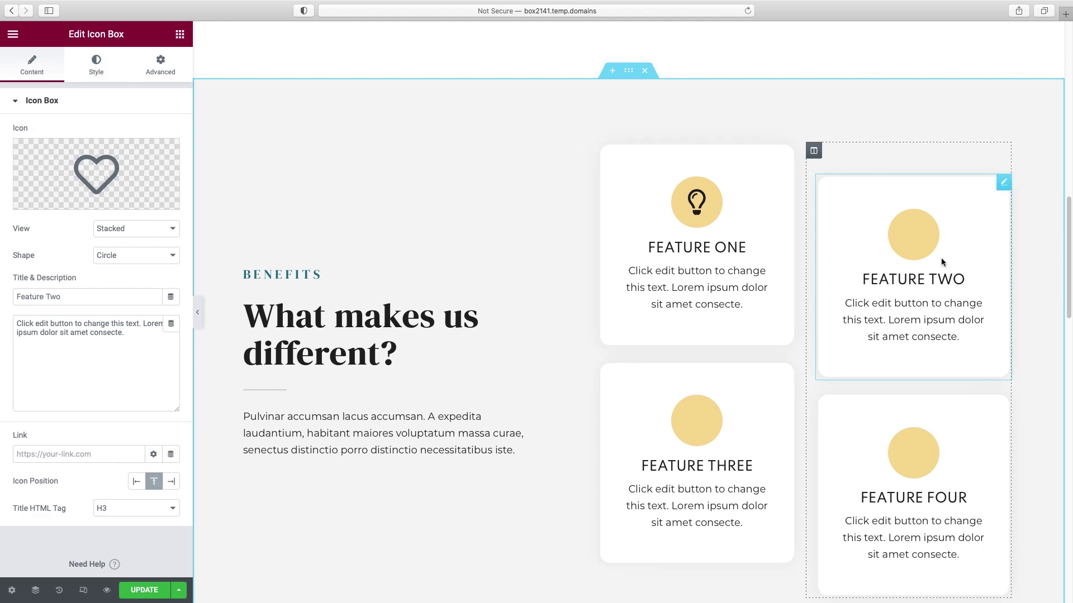
pyautogui.click(149, 592)
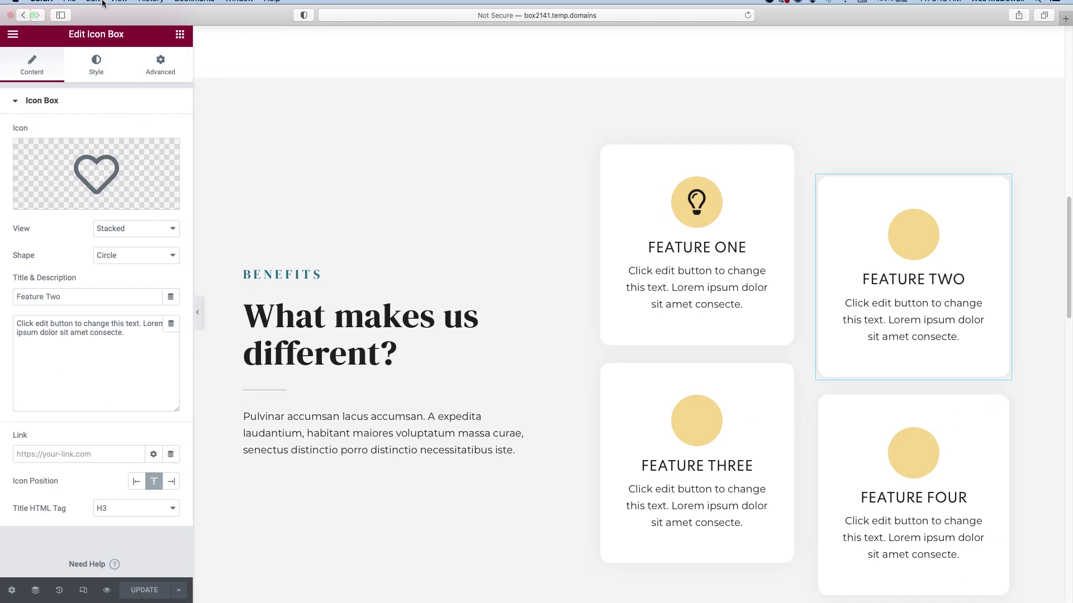
pyautogui.click(747, 23)
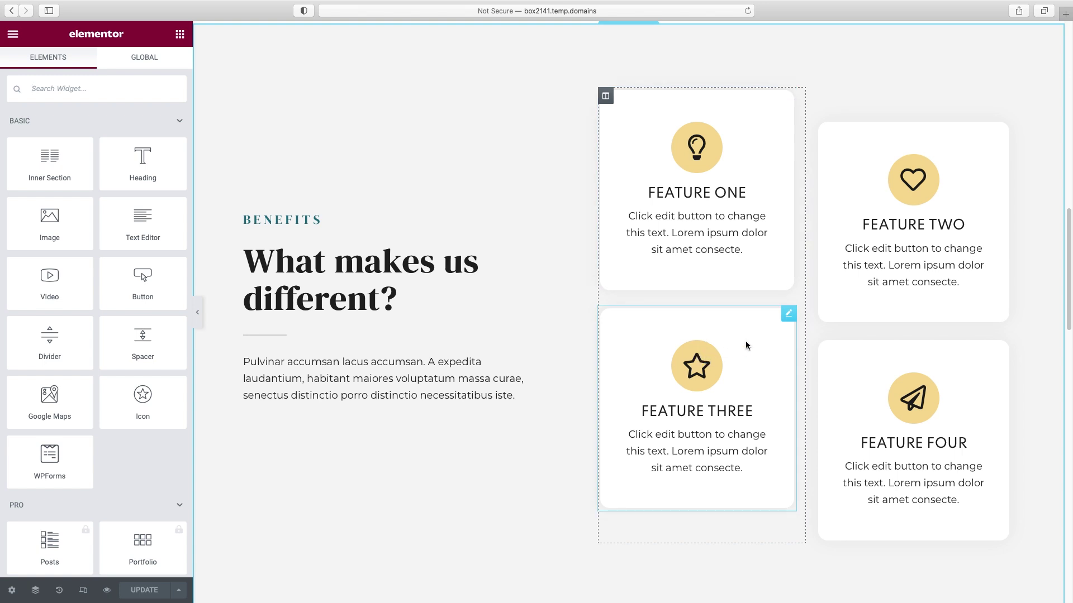
# - Replace Feature Three's star icon with the Bullseye icon from the Icon Library
pyautogui.click(788, 314)
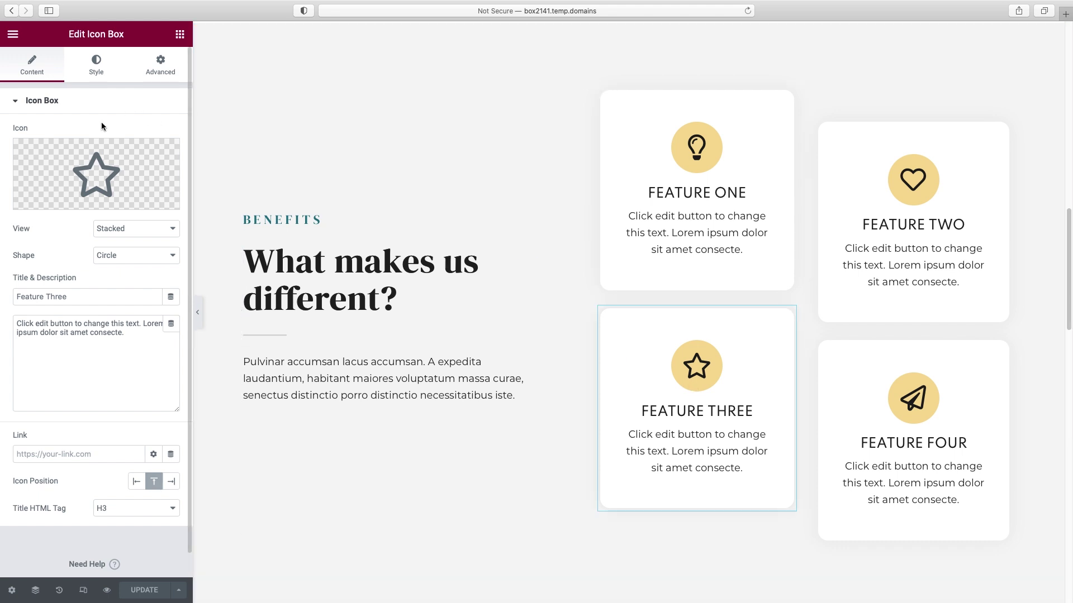
pyautogui.moveTo(92, 202)
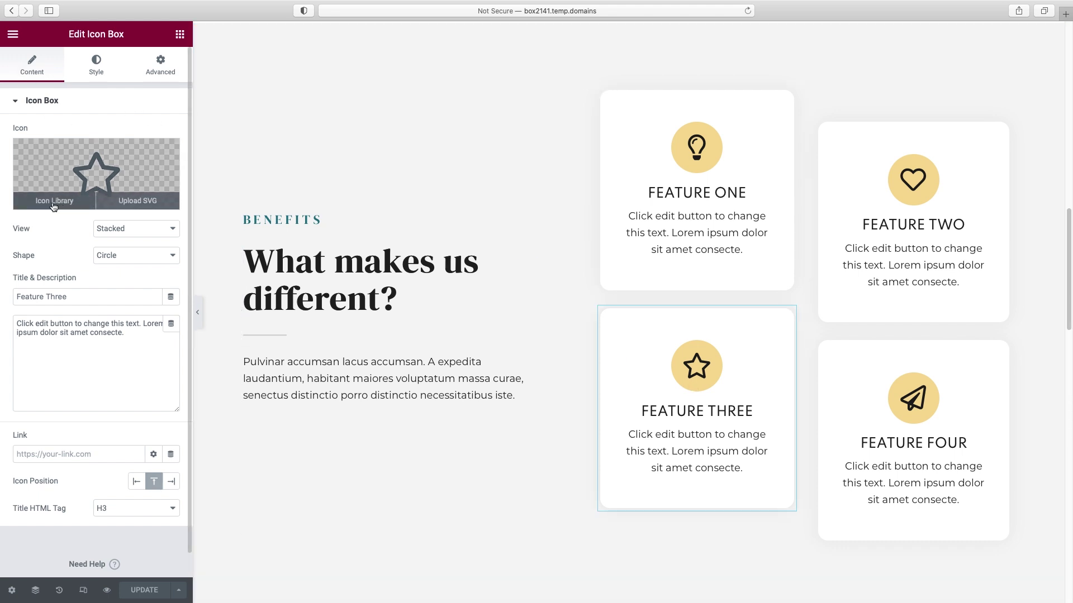
pyautogui.click(54, 202)
pyautogui.scroll(-5, 525, 338)
pyautogui.scroll(-10, 525, 366)
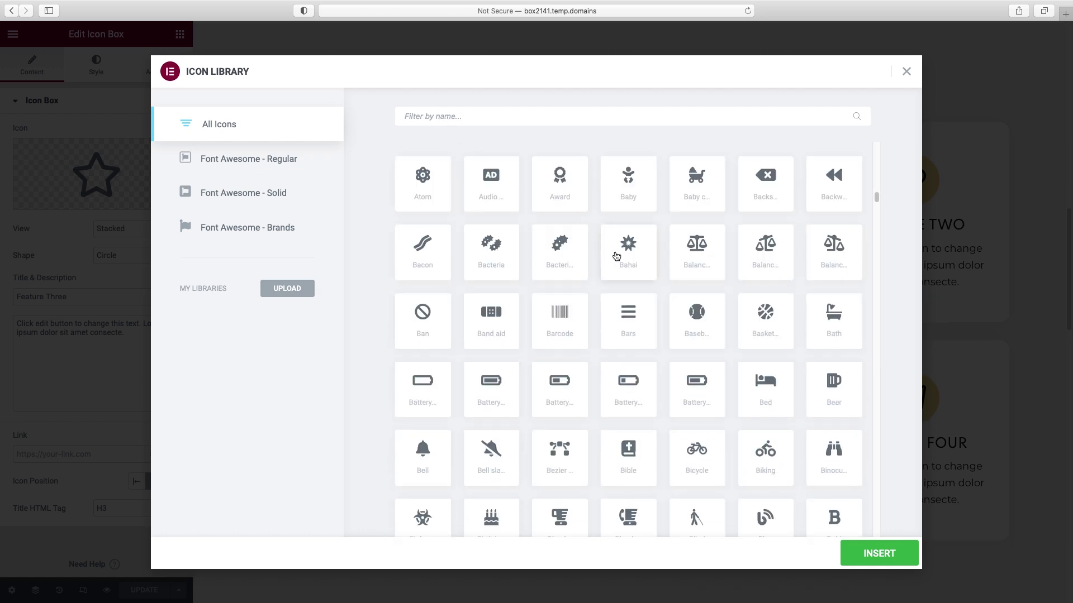
pyautogui.scroll(-5, 664, 266)
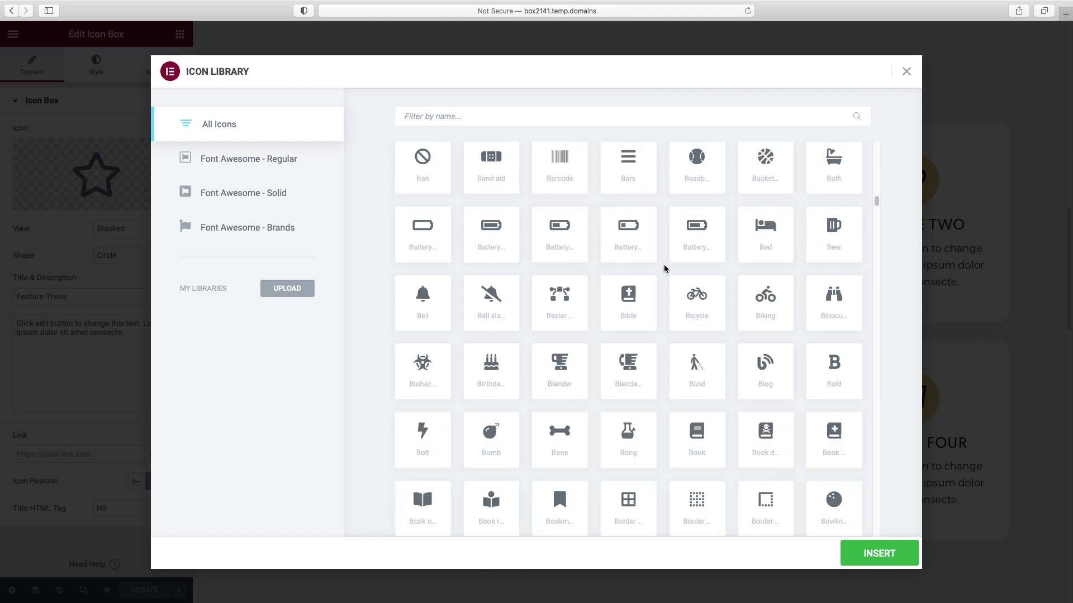
pyautogui.scroll(-3, 663, 269)
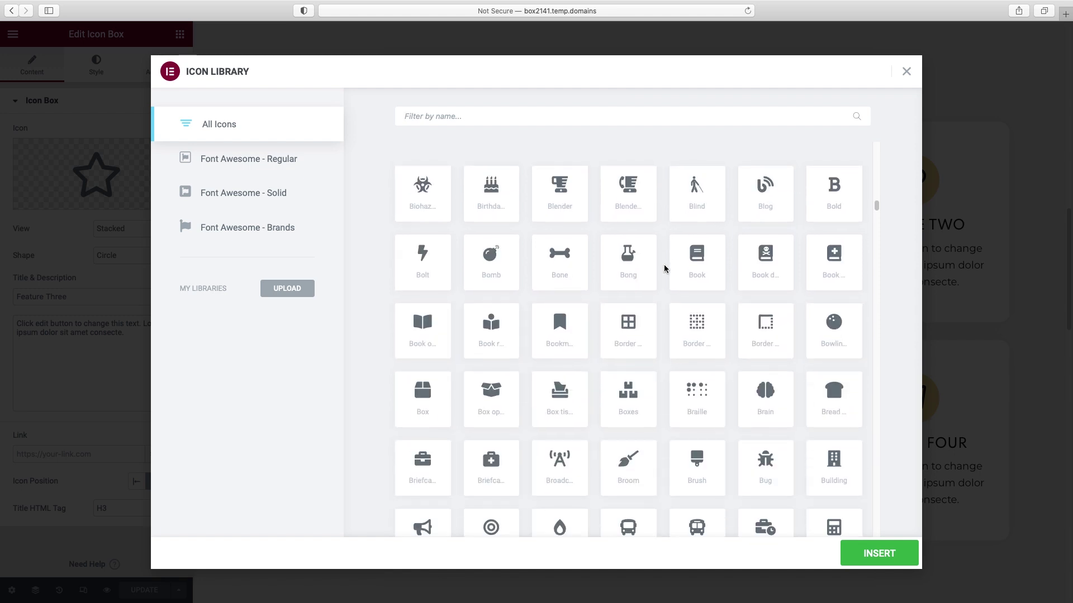
pyautogui.scroll(-5, 664, 268)
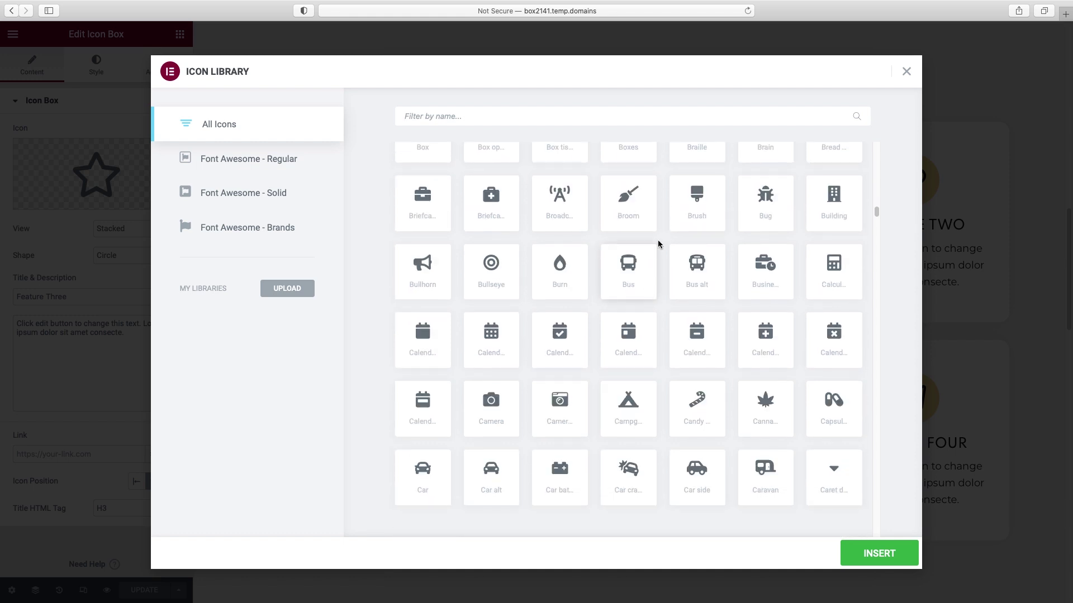
pyautogui.click(492, 268)
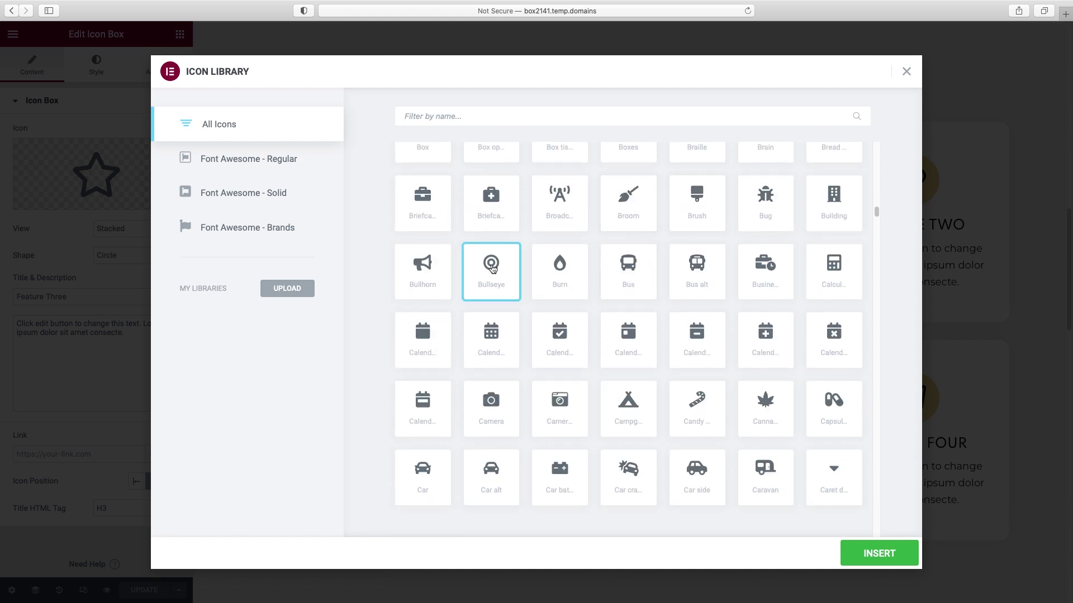
pyautogui.click(864, 552)
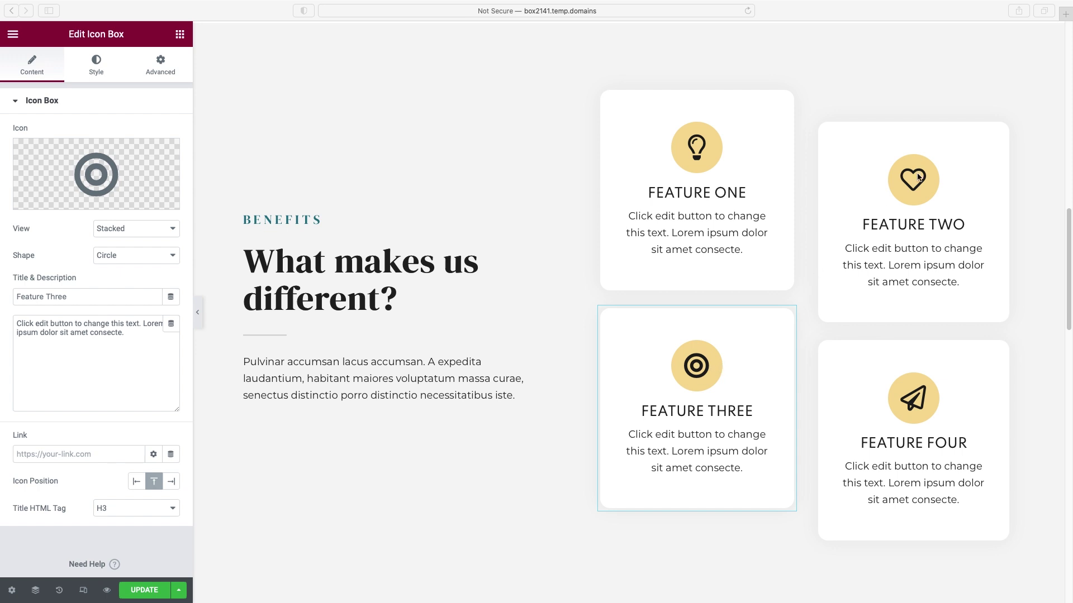
pyautogui.click(710, 354)
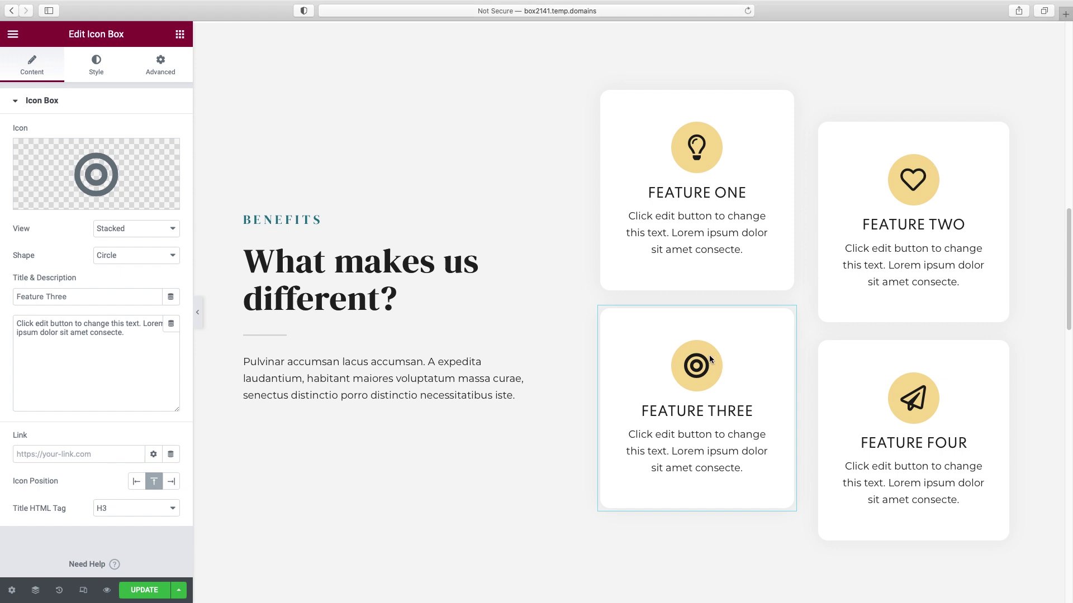
pyautogui.click(96, 76)
# - Set Feature Three's icon primary colour to A5DFD3 and save it as a global colour
pyautogui.click(171, 160)
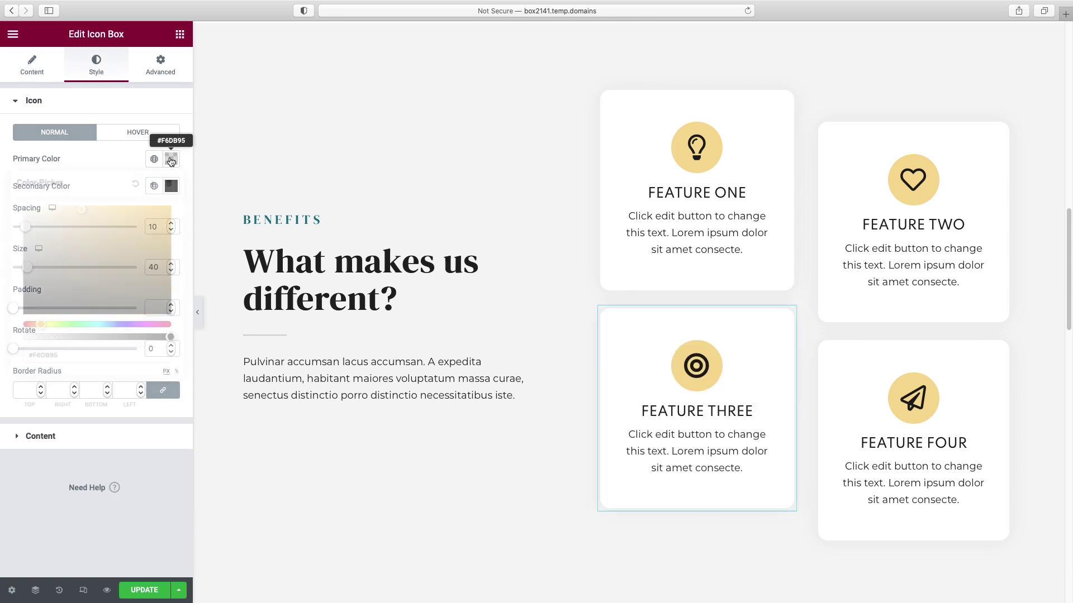
pyautogui.tripleClick(66, 350)
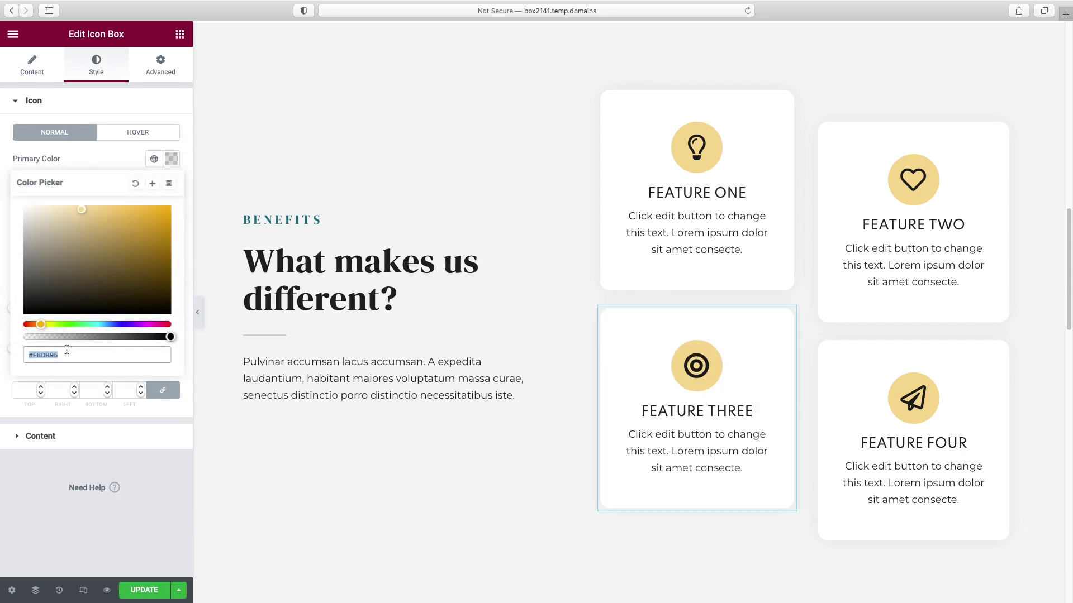
pyautogui.press('super+v')
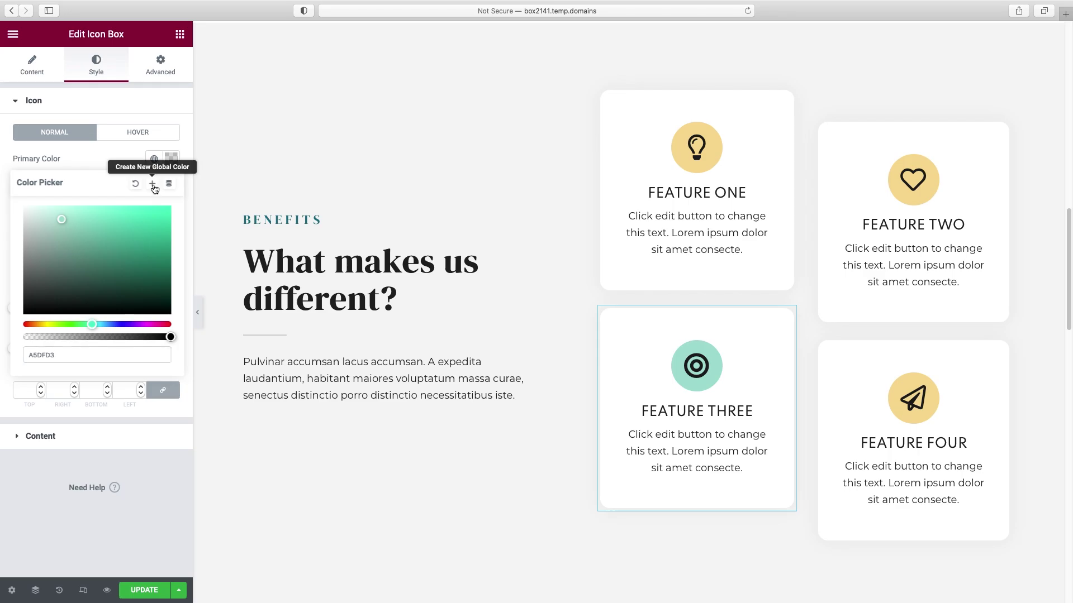
pyautogui.click(152, 184)
pyautogui.click(608, 361)
# - Copy Feature Three's style and paste it onto Feature Two
pyautogui.rightClick(787, 317)
pyautogui.click(813, 372)
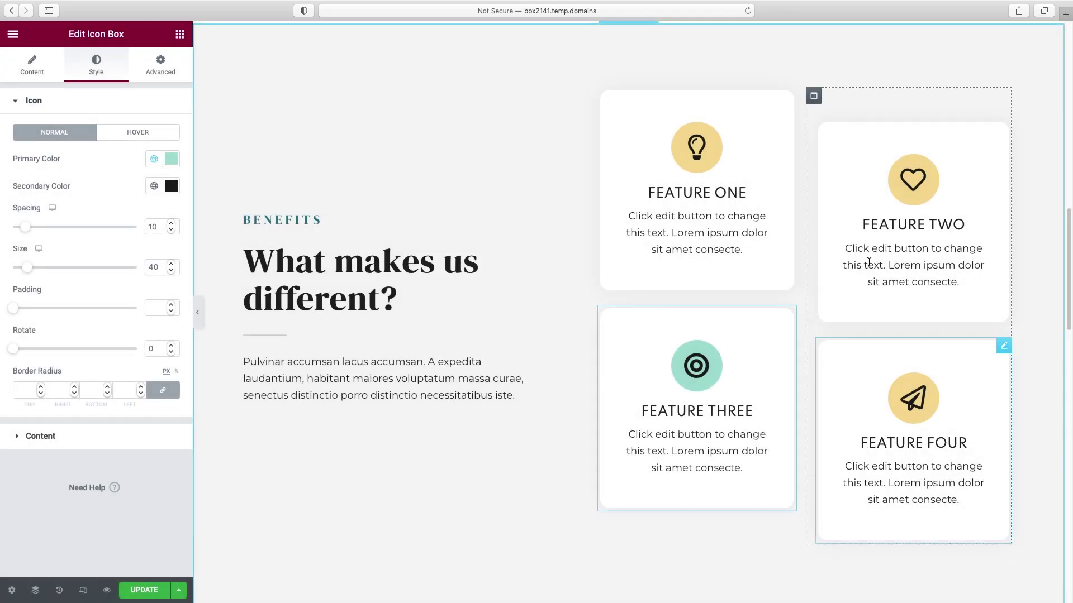
pyautogui.rightClick(1003, 128)
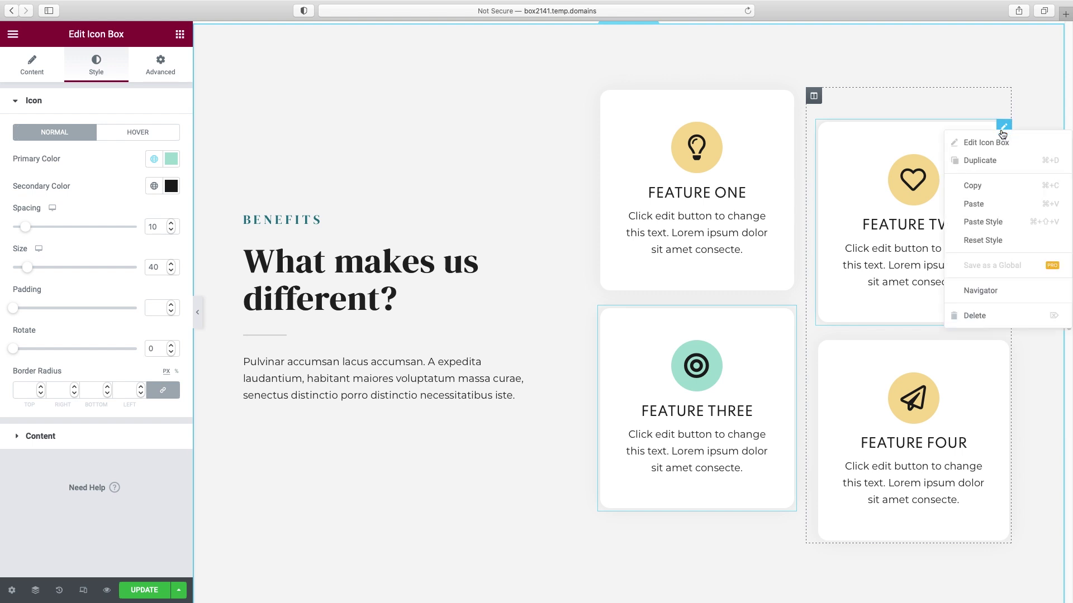
pyautogui.click(991, 221)
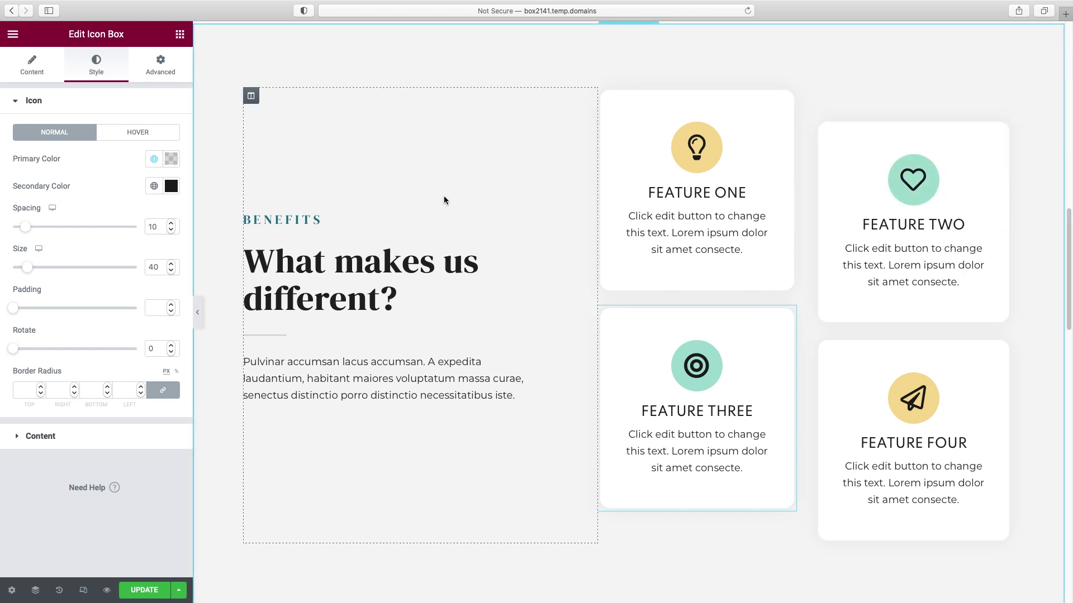
pyautogui.scroll(3, 453, 204)
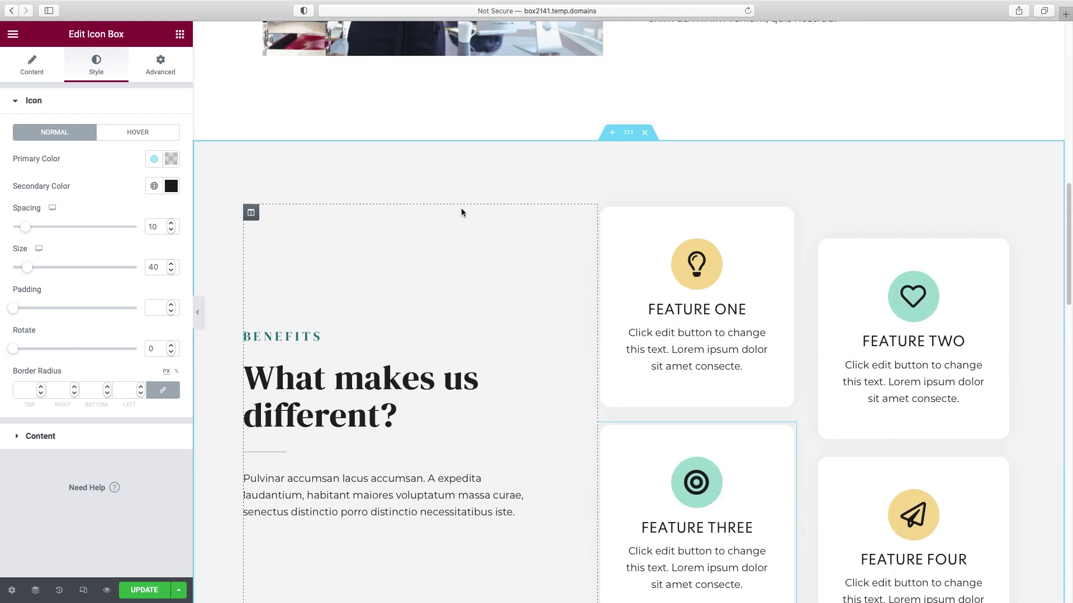
# - Try a gradient background on the Benefits section, then revert it to a plain Classic background
pyautogui.click(628, 134)
pyautogui.click(102, 73)
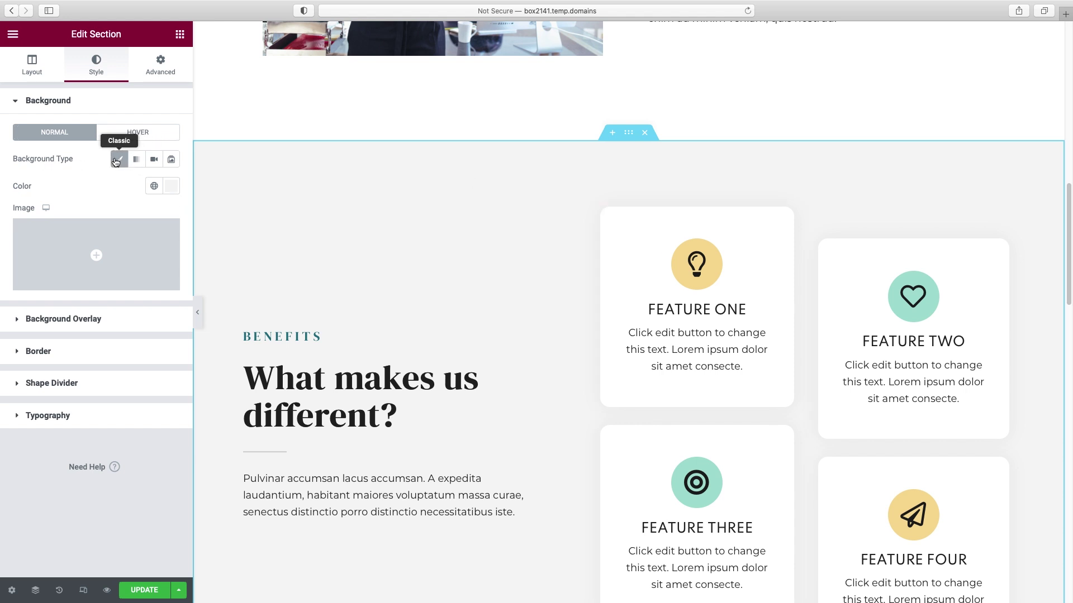
pyautogui.click(137, 162)
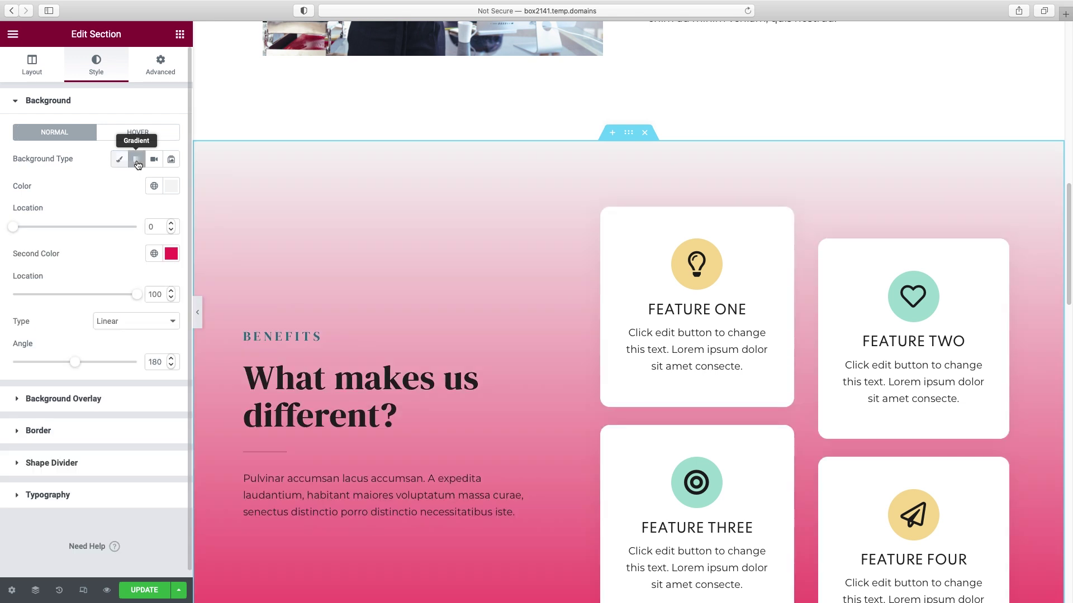
pyautogui.scroll(-3, 454, 288)
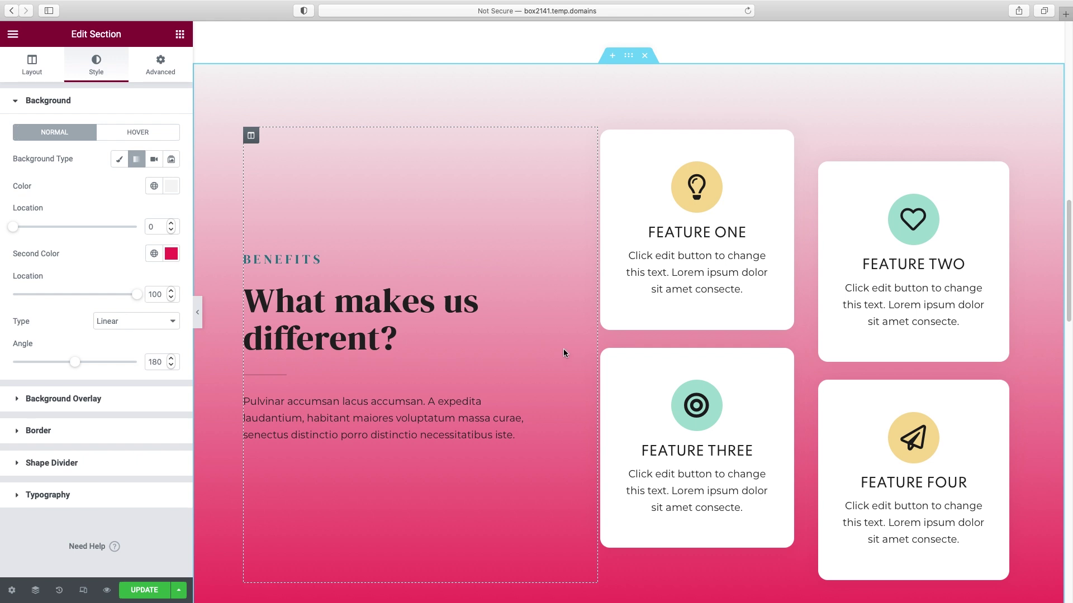
pyautogui.scroll(-1, 566, 347)
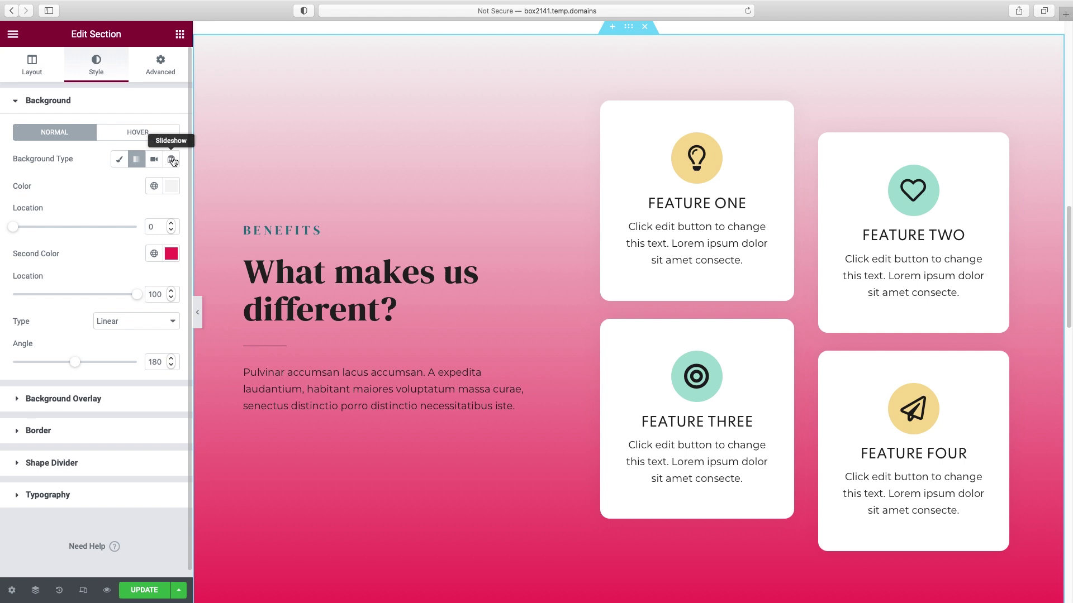
pyautogui.click(120, 162)
pyautogui.scroll(2, 551, 273)
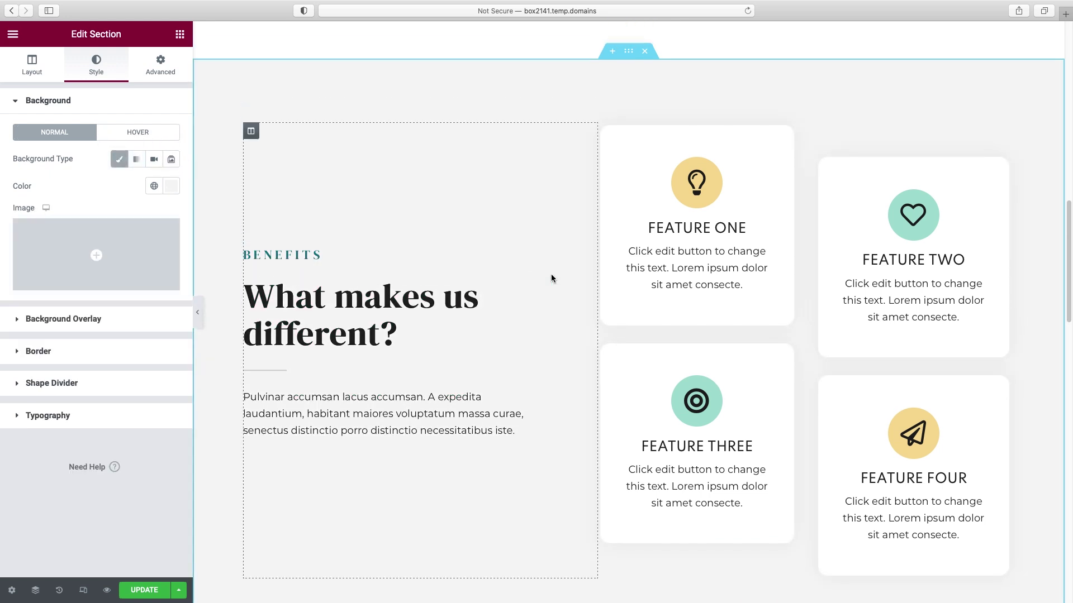
pyautogui.click(199, 313)
pyautogui.scroll(10, 565, 295)
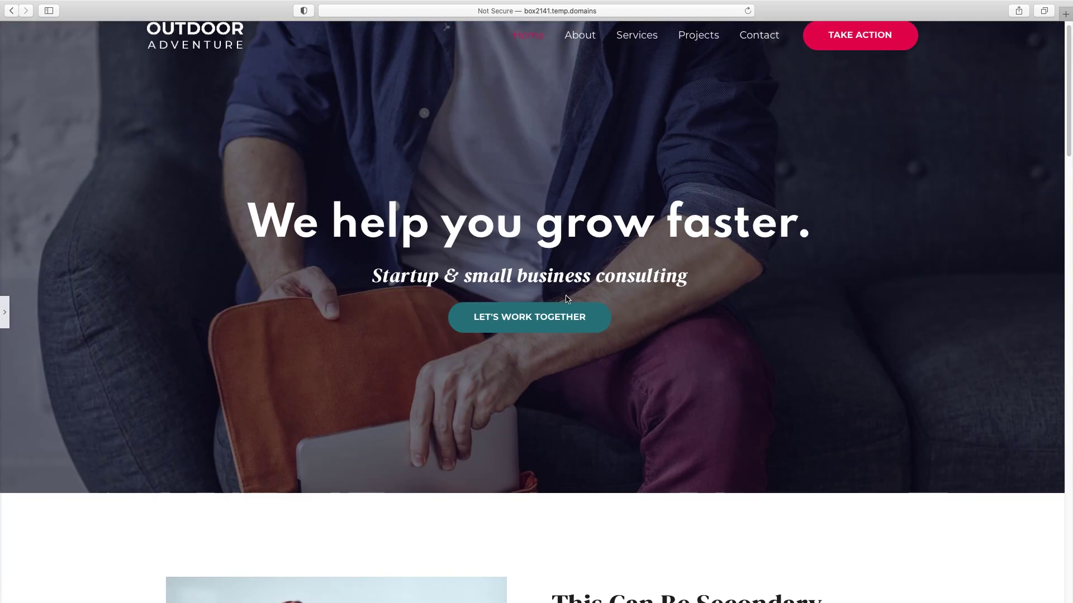
pyautogui.scroll(-2, 617, 163)
pyautogui.scroll(-20, 754, 122)
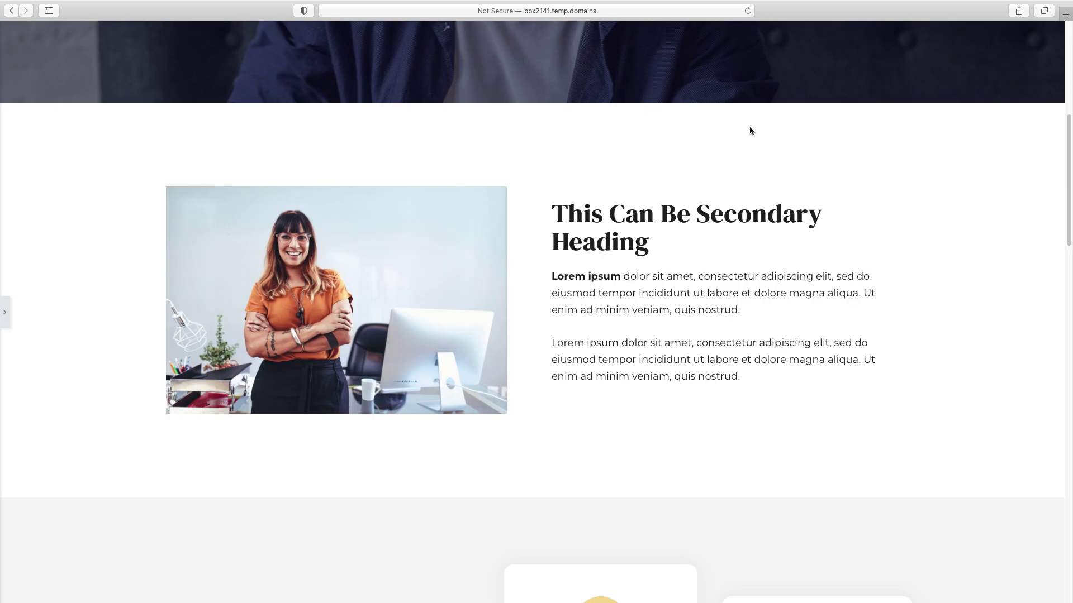
pyautogui.scroll(-10, 414, 213)
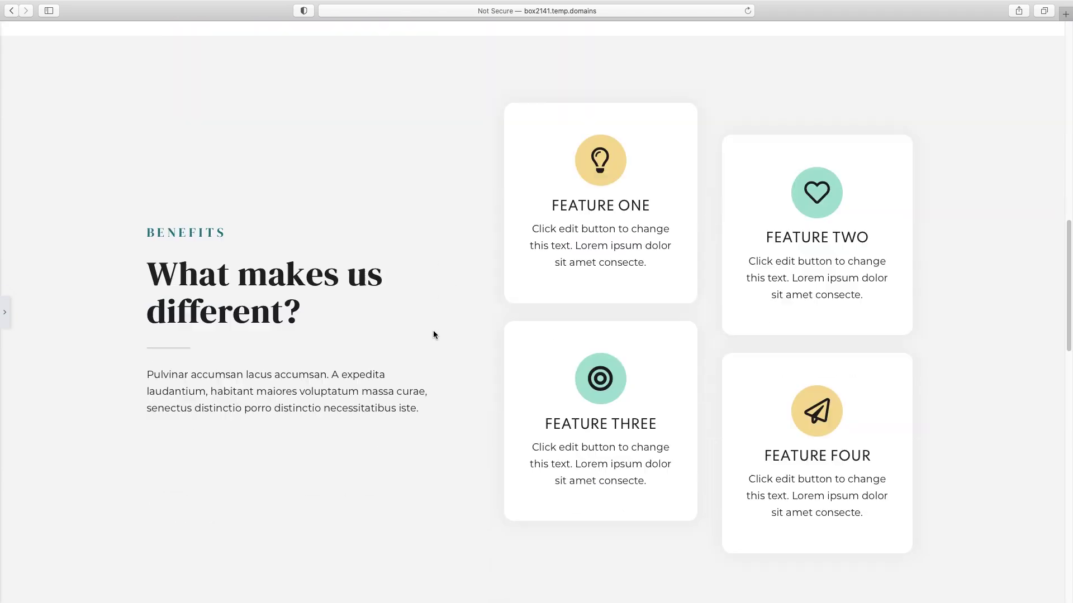
pyautogui.scroll(-4, 363, 332)
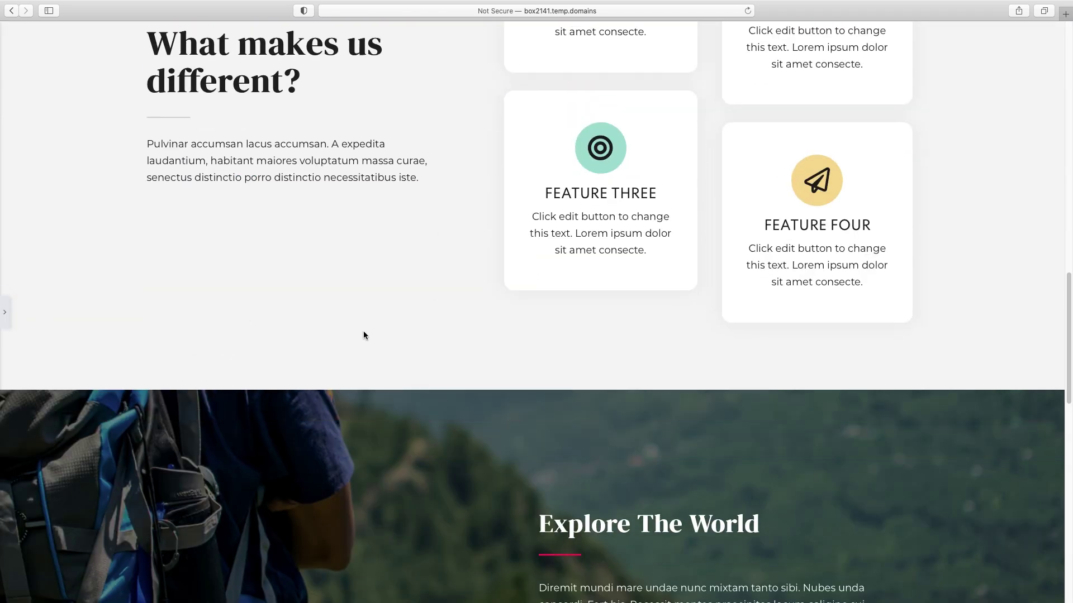
pyautogui.click(5, 316)
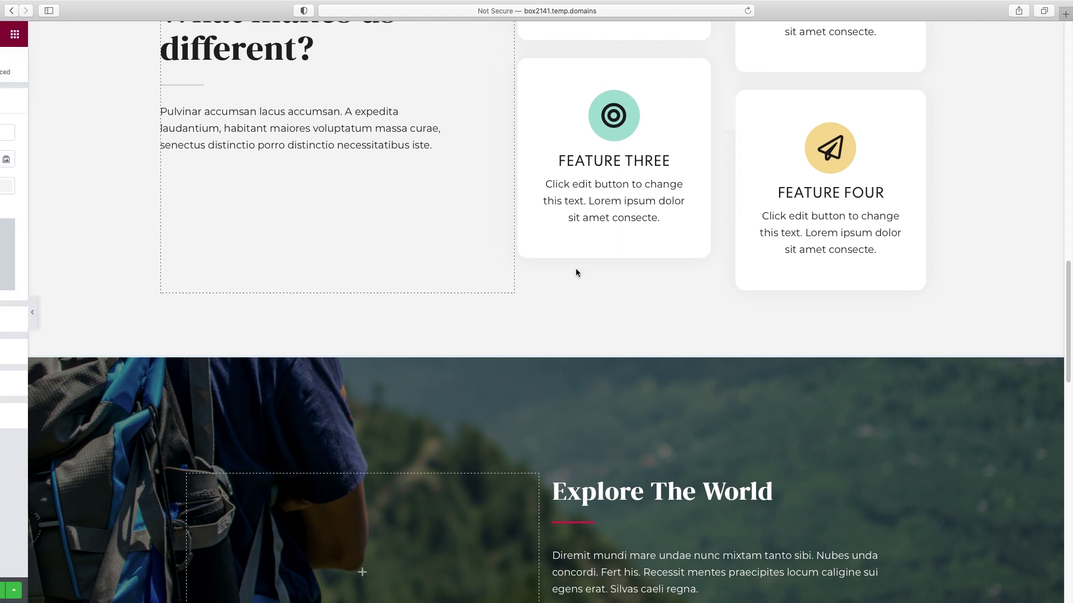
pyautogui.click(575, 269)
pyautogui.scroll(-2, 583, 273)
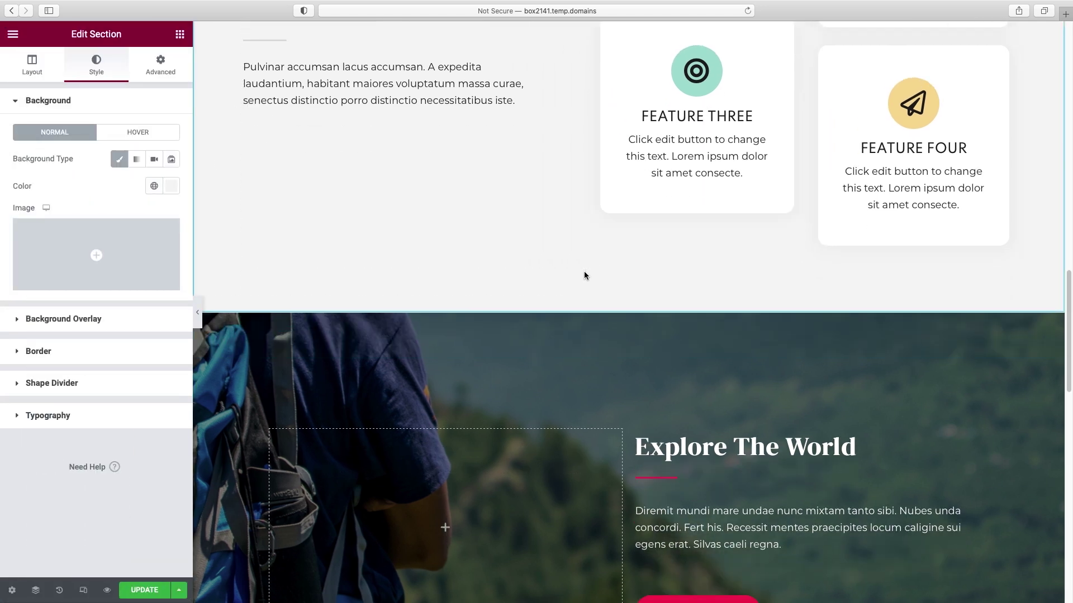
# - Upload the notebook, coffee cup and leaves photo and set it as the section's background image
pyautogui.scroll(12, 585, 275)
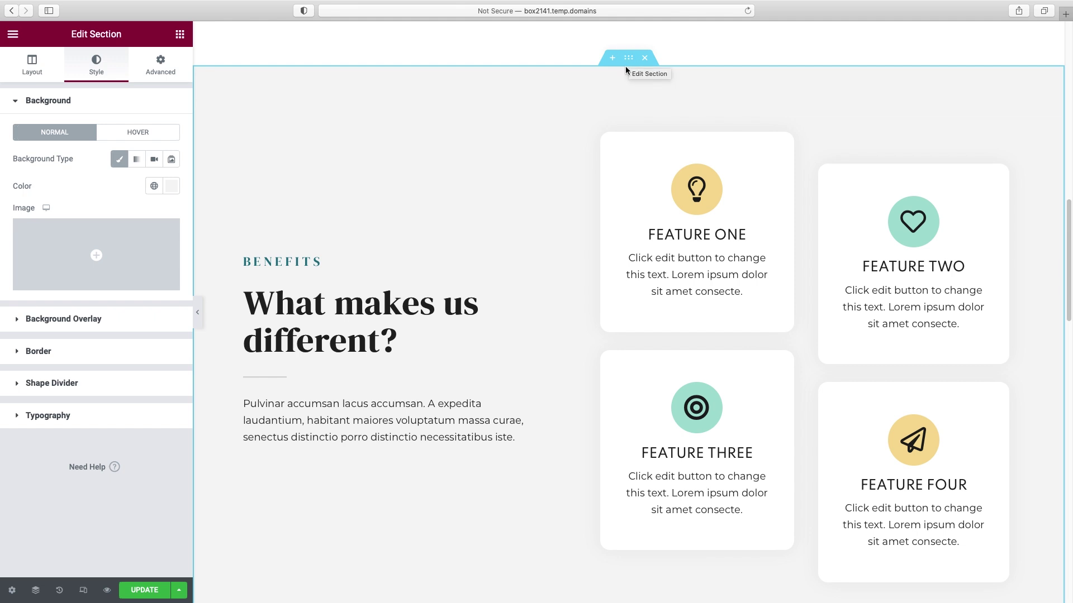
pyautogui.scroll(10, 626, 67)
pyautogui.scroll(-10, 626, 70)
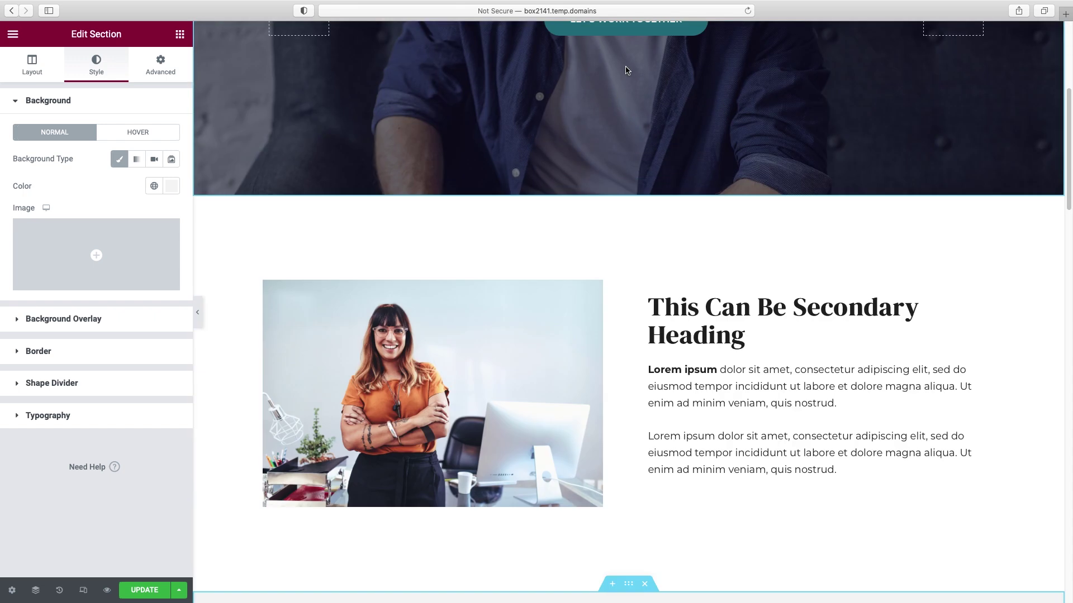
pyautogui.scroll(2, 553, 140)
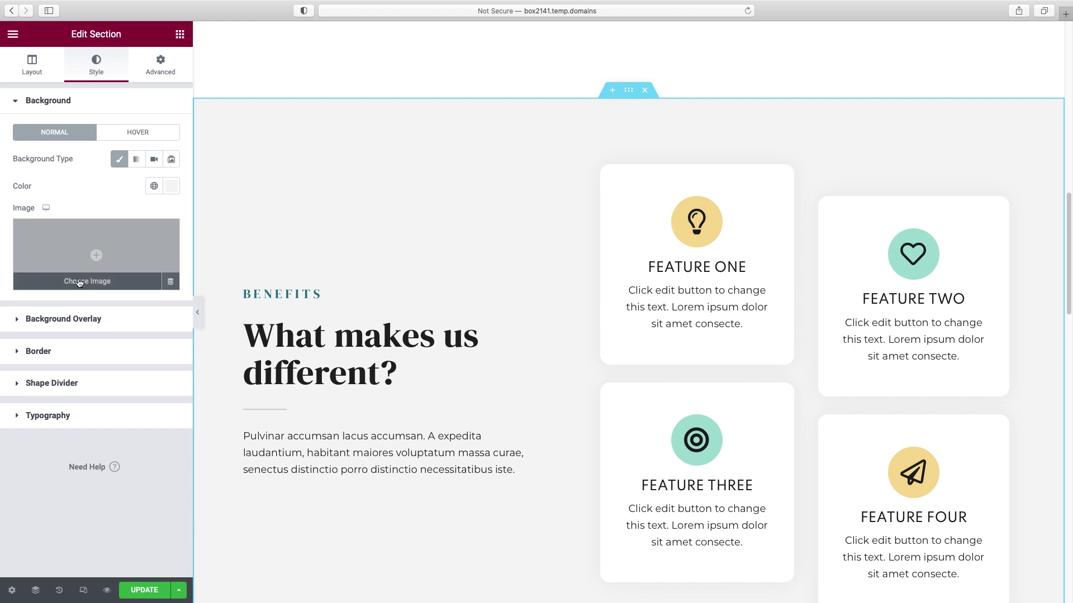
pyautogui.click(95, 284)
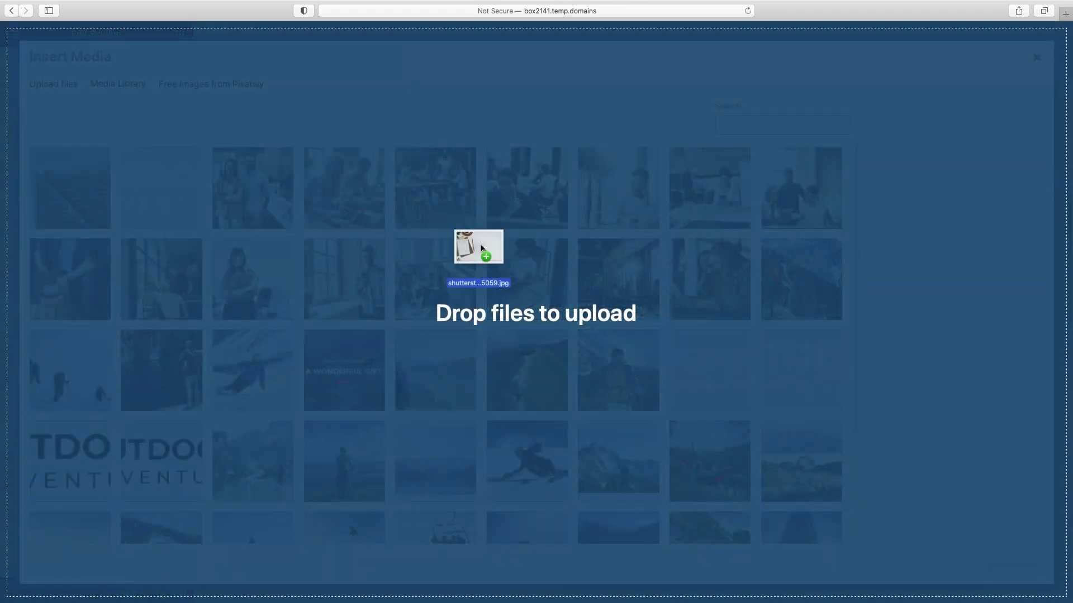
pyautogui.moveTo(478, 249); pyautogui.dragTo(477, 250)
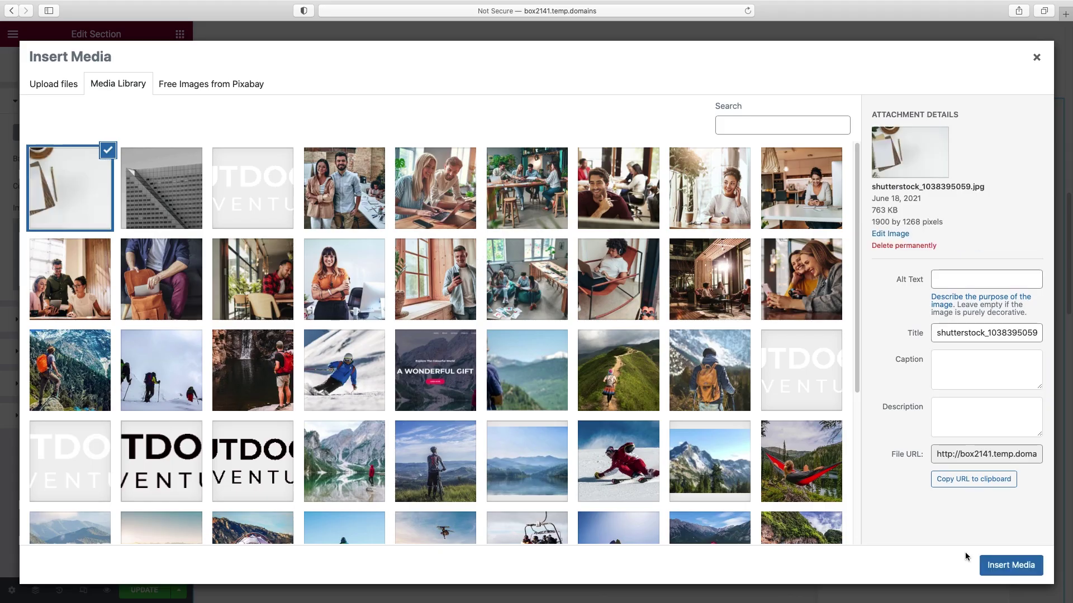
pyautogui.click(1011, 565)
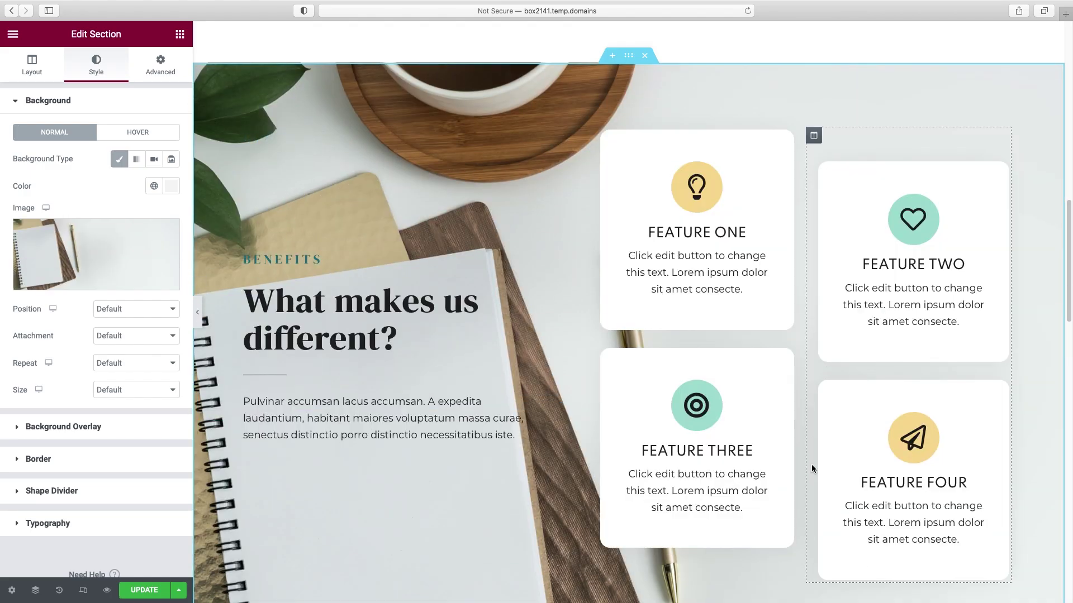
pyautogui.scroll(-2, 811, 464)
pyautogui.scroll(4, 811, 464)
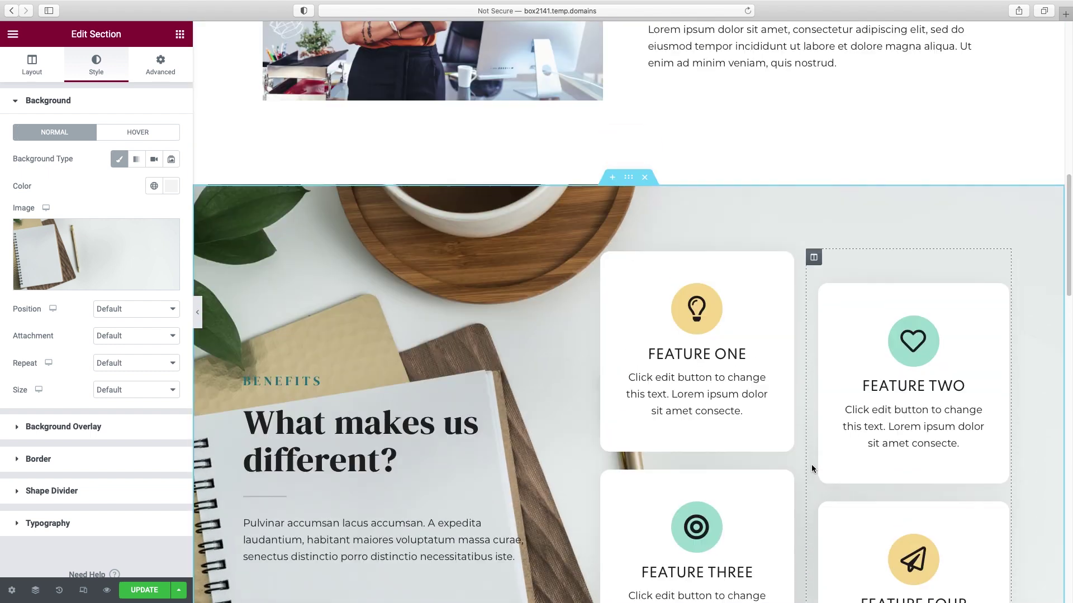
pyautogui.scroll(-3, 811, 464)
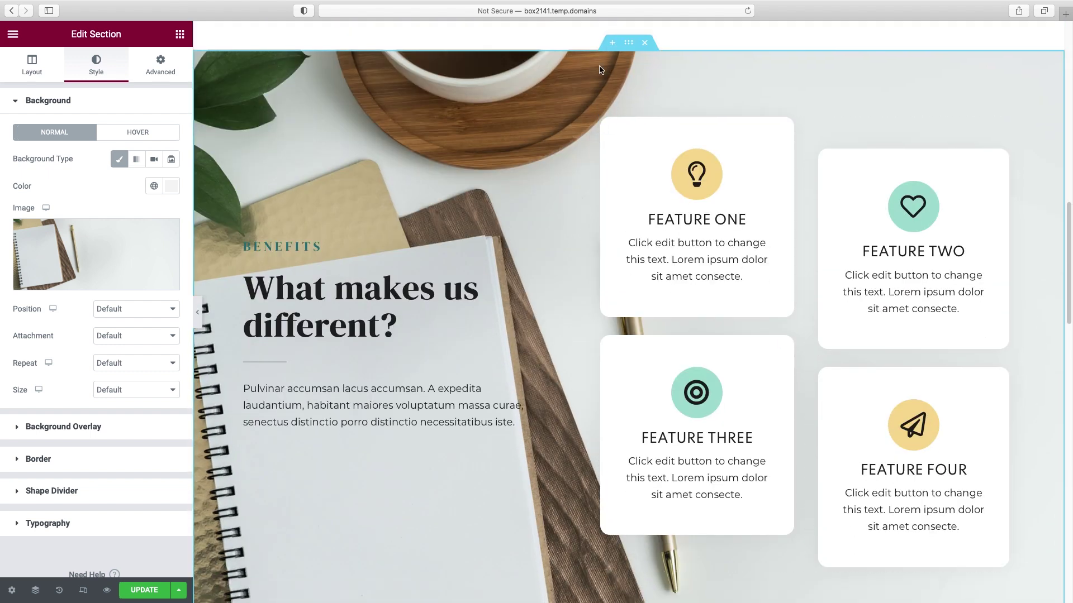
pyautogui.scroll(3, 560, 255)
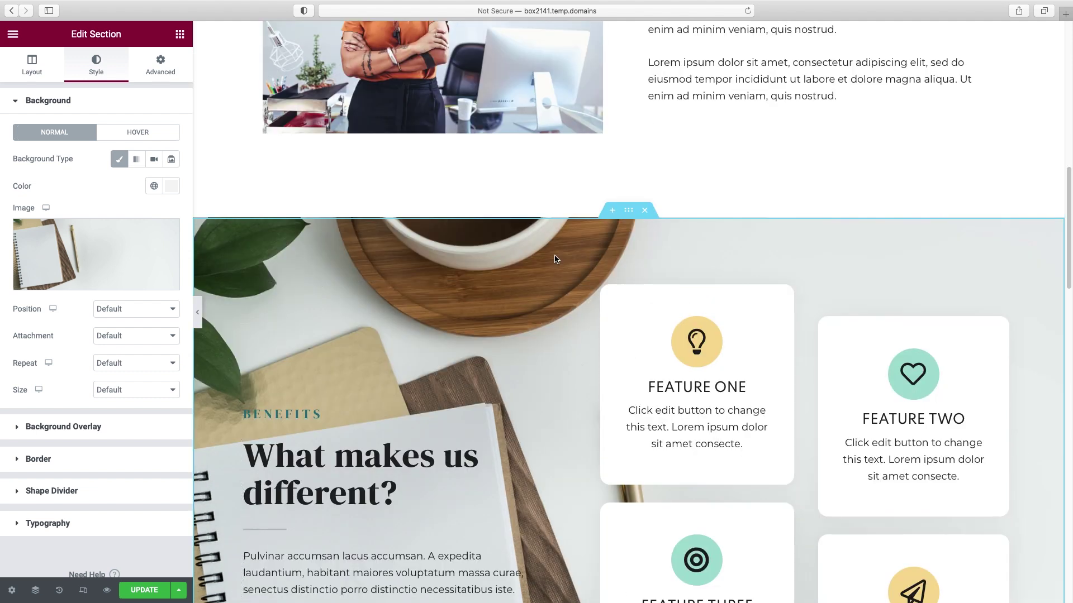
pyautogui.scroll(-1, 557, 257)
pyautogui.scroll(-4, 556, 259)
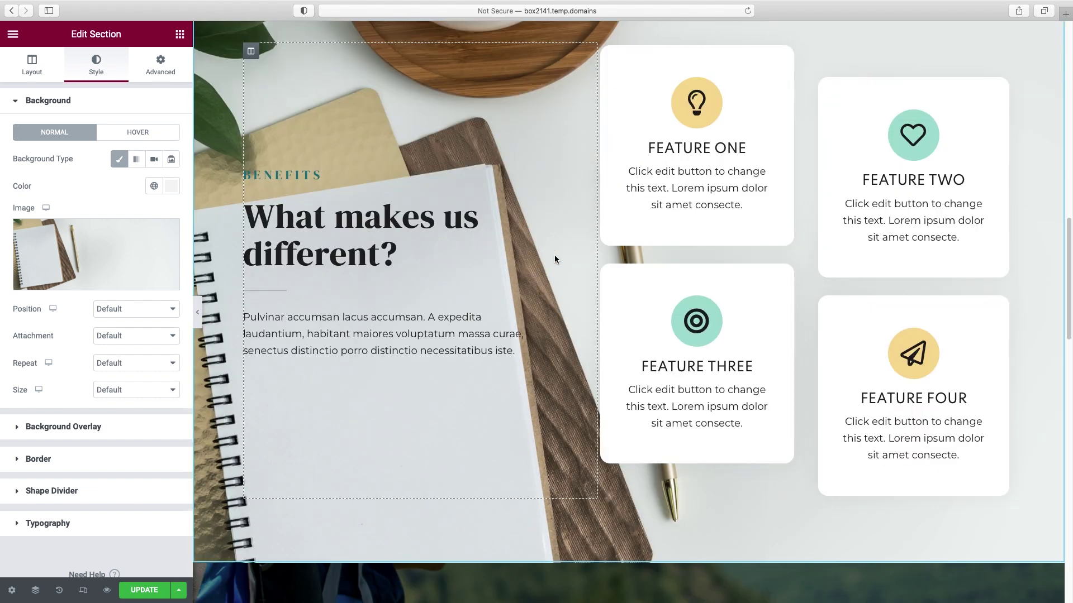
pyautogui.scroll(10, 556, 259)
pyautogui.scroll(5, 554, 259)
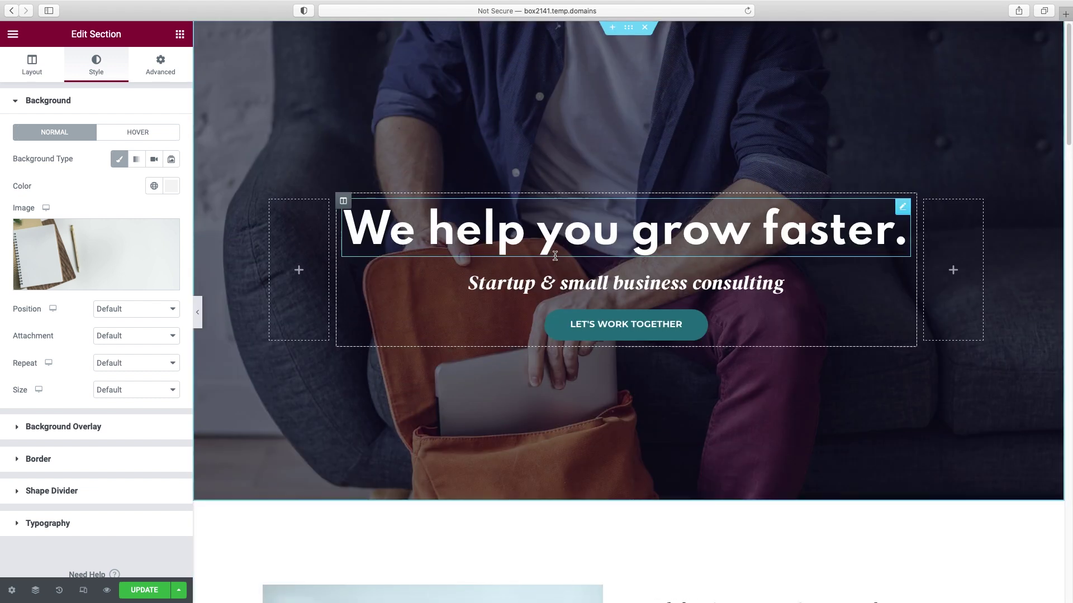
pyautogui.scroll(-5, 555, 257)
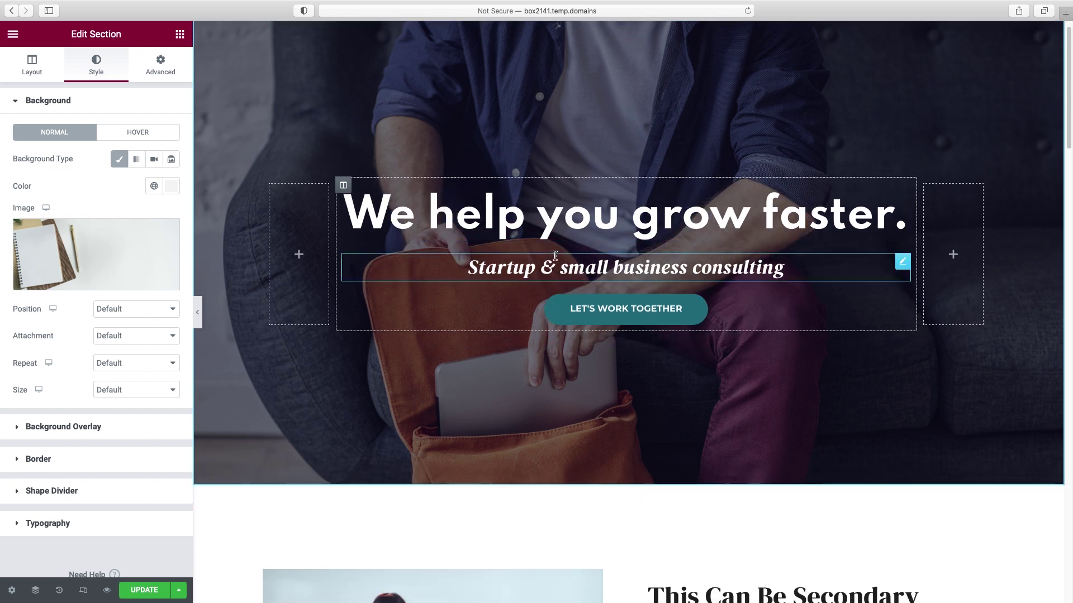
pyautogui.scroll(-3, 555, 259)
pyautogui.scroll(8, 555, 259)
pyautogui.scroll(-5, 555, 259)
pyautogui.scroll(-10, 554, 255)
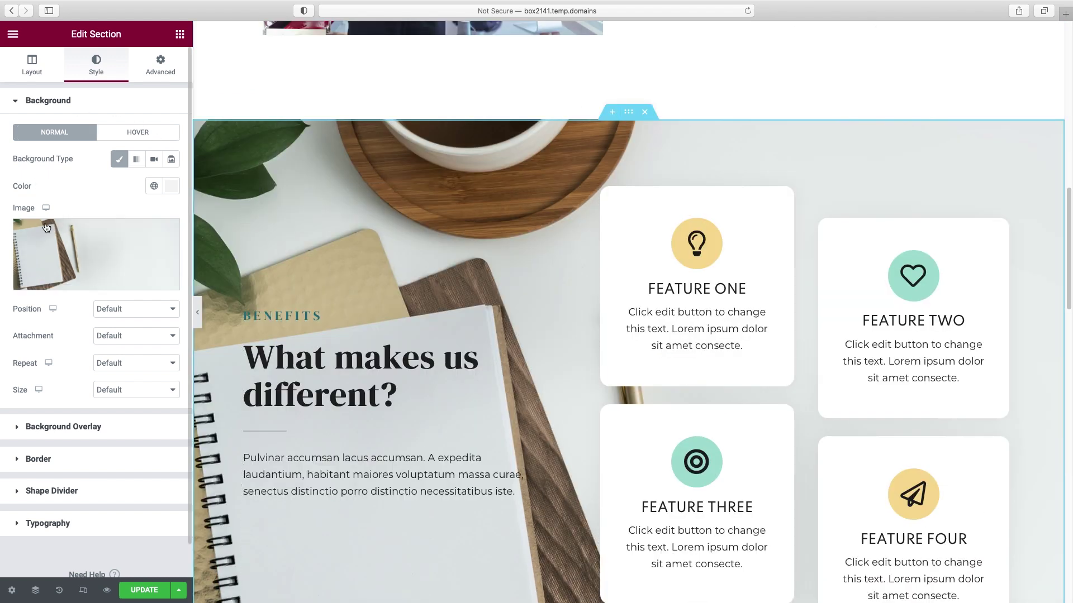
# - Set the notebook background's attachment to Fixed and scroll the preview to check it
pyautogui.click(128, 336)
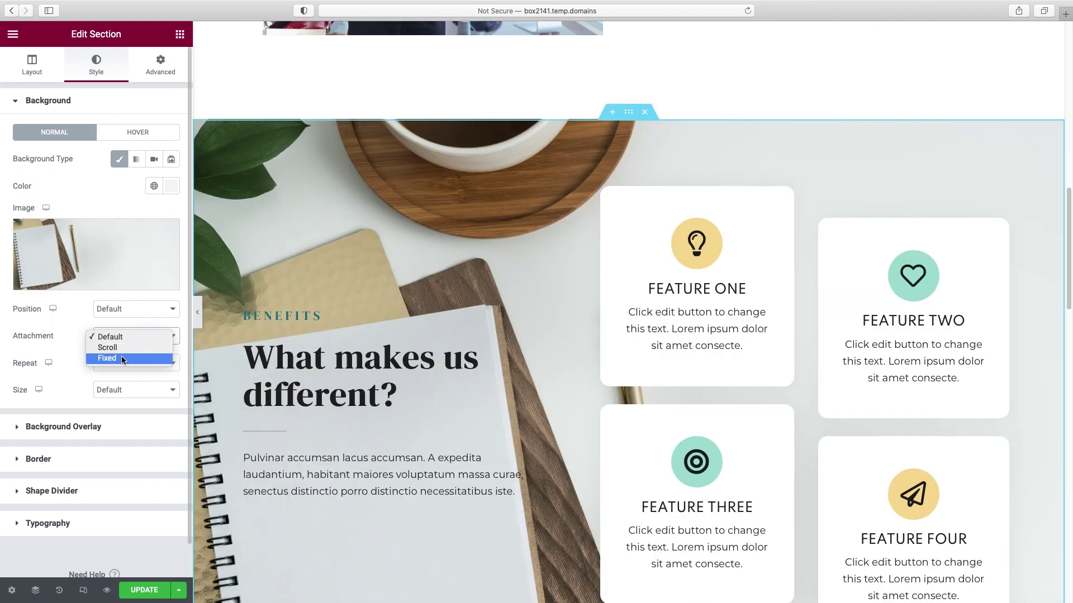
pyautogui.click(122, 356)
pyautogui.scroll(-5, 568, 320)
pyautogui.scroll(6, 568, 319)
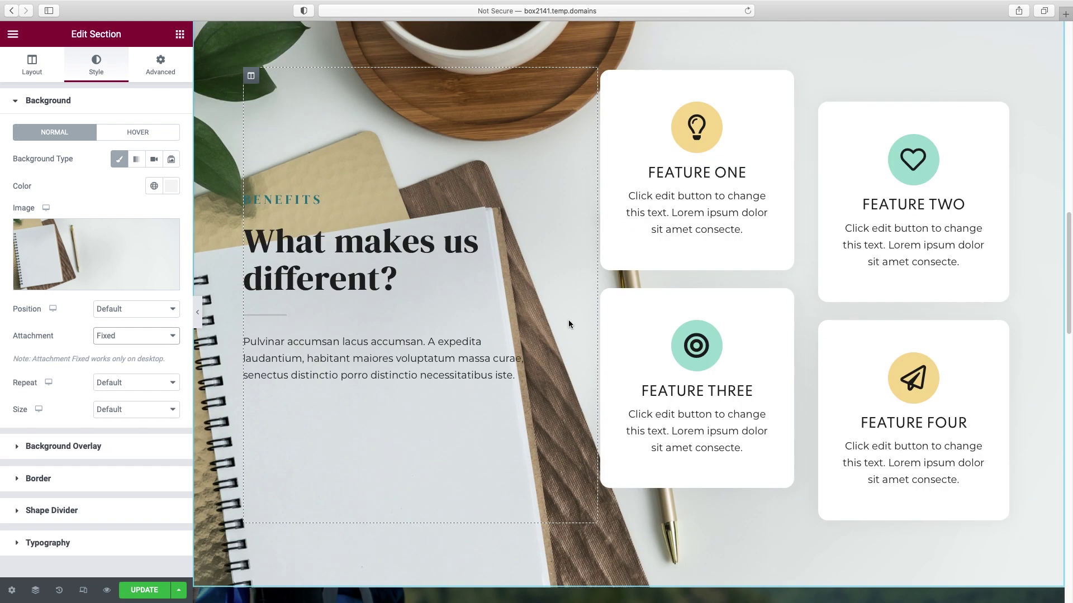
pyautogui.moveTo(1068, 205); pyautogui.dragTo(1069, 335)
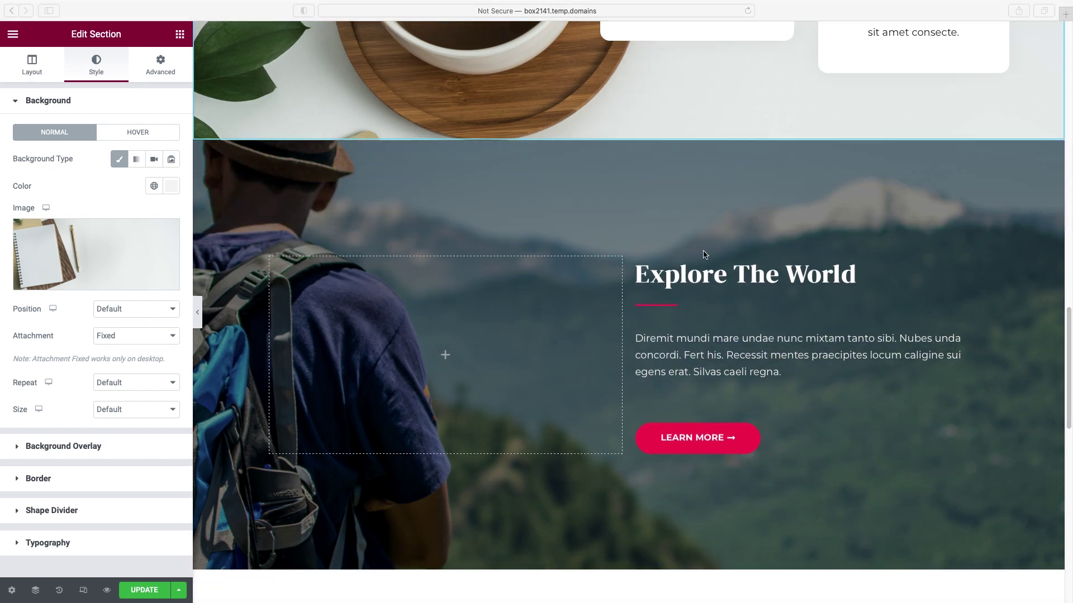
pyautogui.scroll(3, 705, 268)
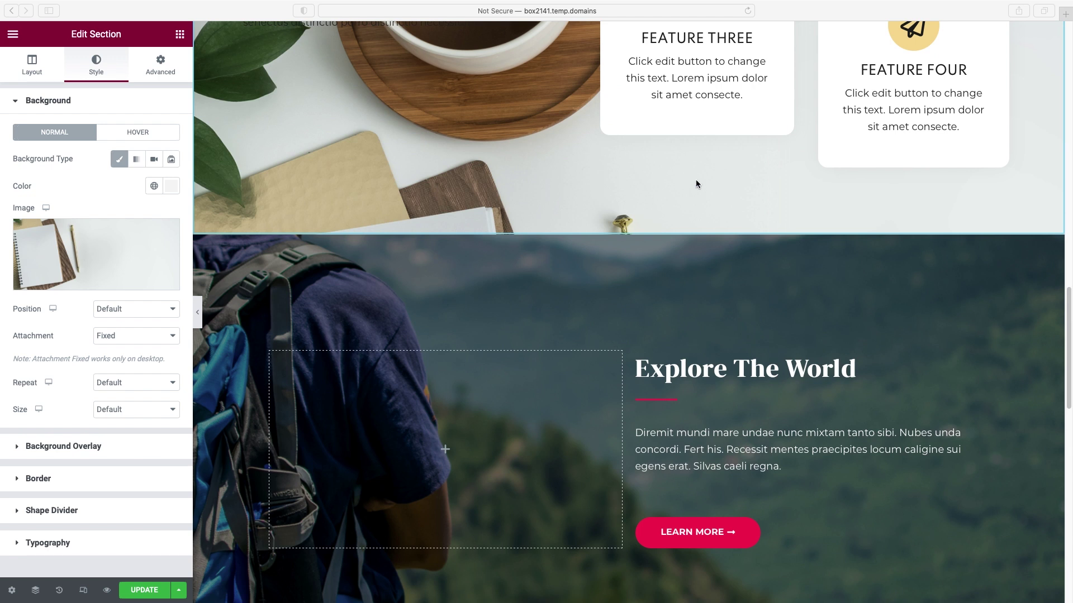
pyautogui.click(612, 281)
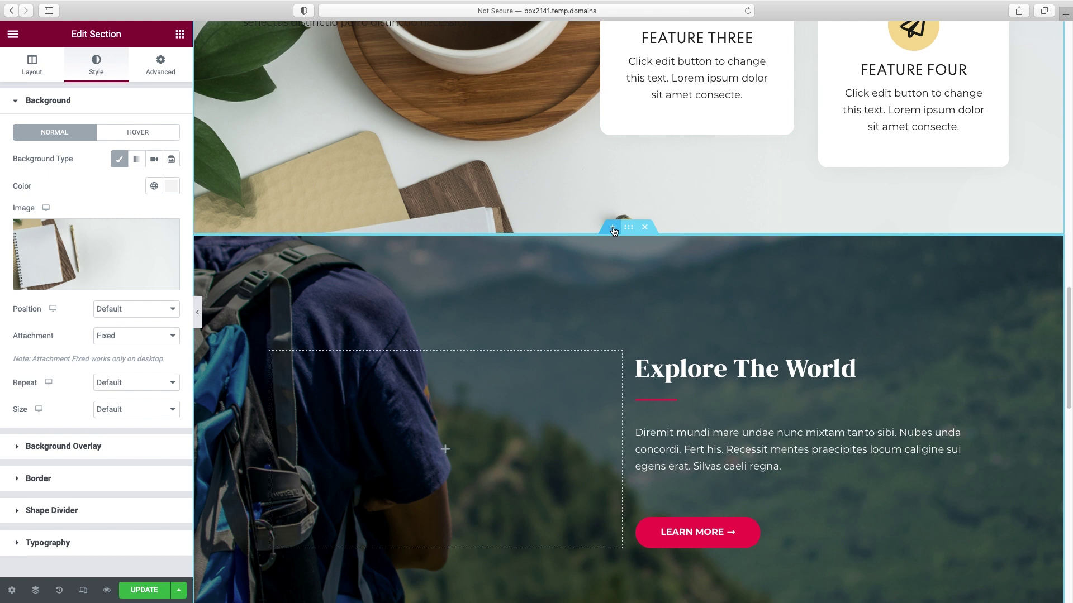
# - Add a new one-column section above Explore The World
pyautogui.click(613, 228)
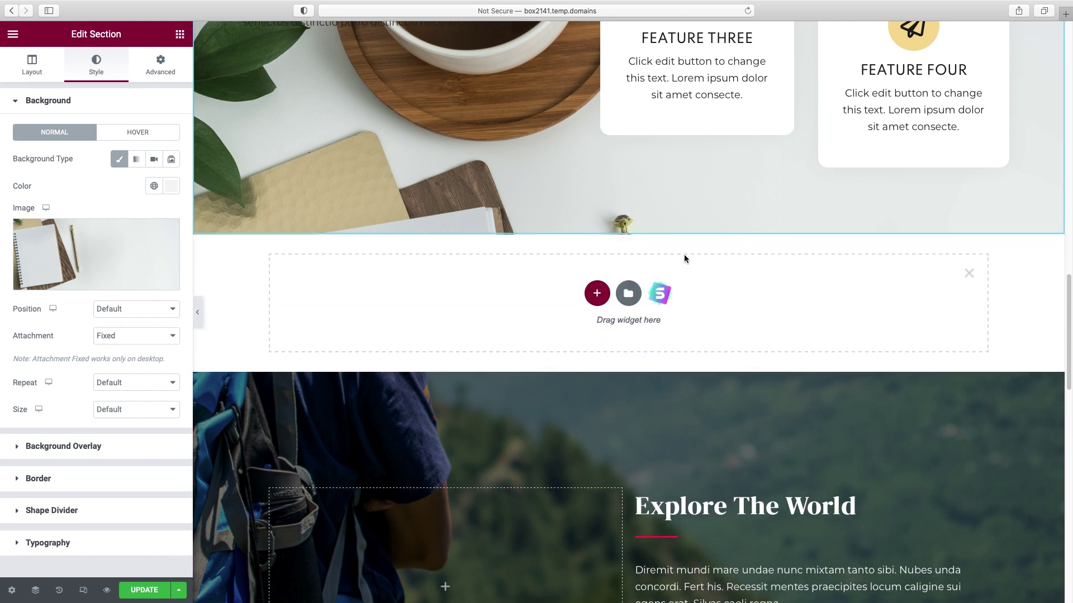
pyautogui.scroll(1, 681, 258)
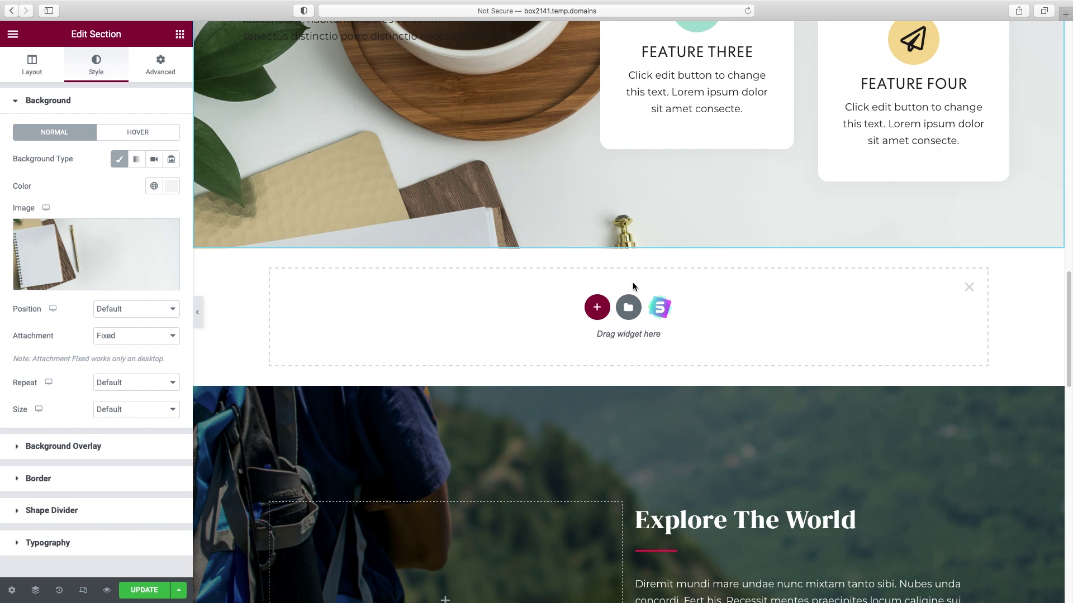
pyautogui.click(596, 306)
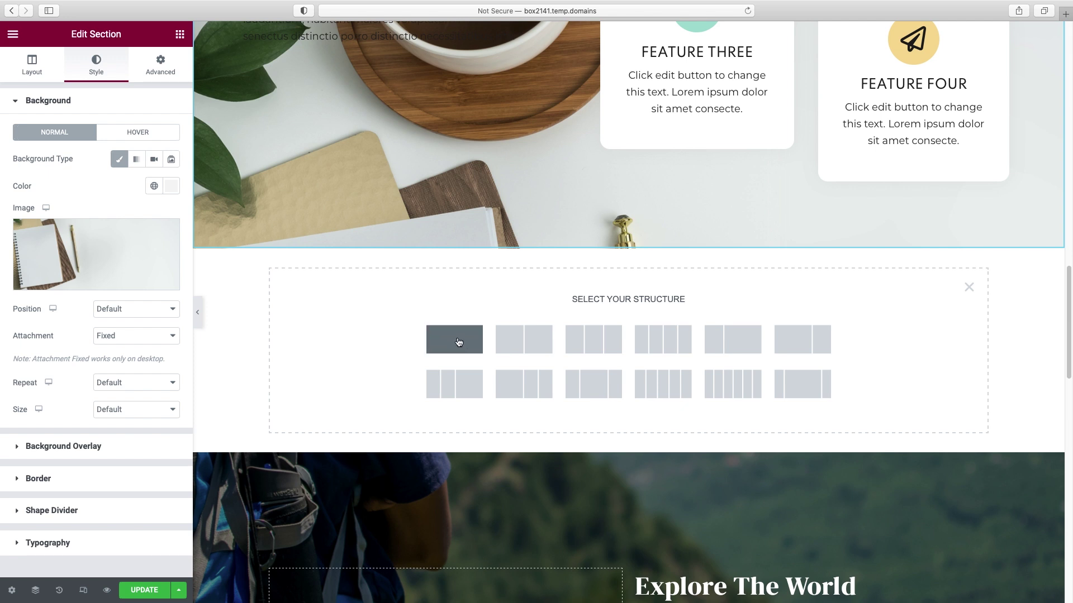
pyautogui.click(458, 342)
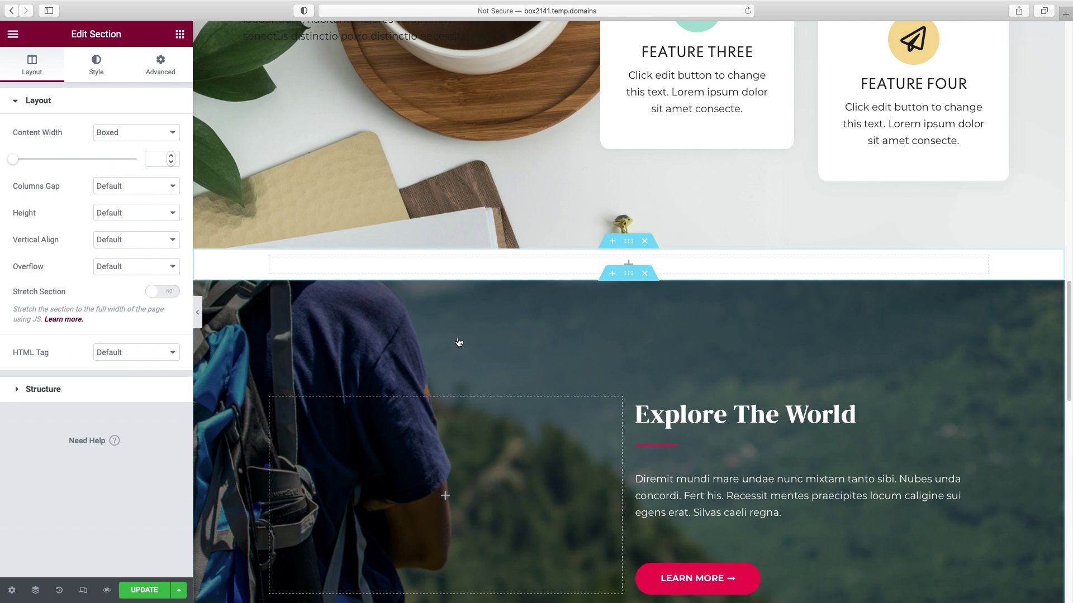
# - Add a Heading and an Inner Section to the new section, expanding the inner section to three columns
pyautogui.click(180, 35)
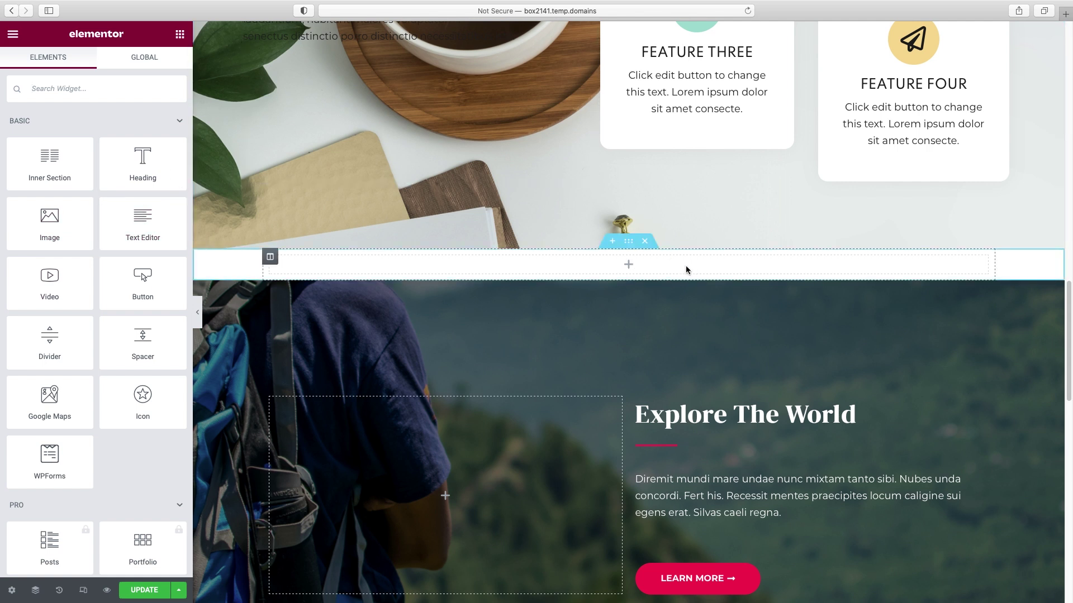
pyautogui.moveTo(141, 158); pyautogui.dragTo(630, 268)
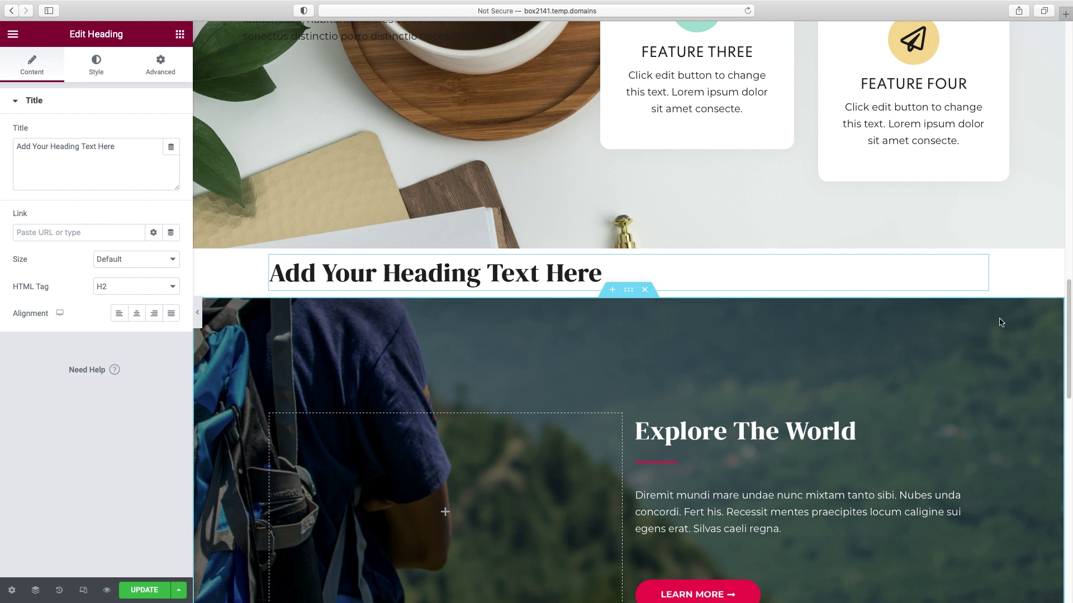
pyautogui.click(180, 35)
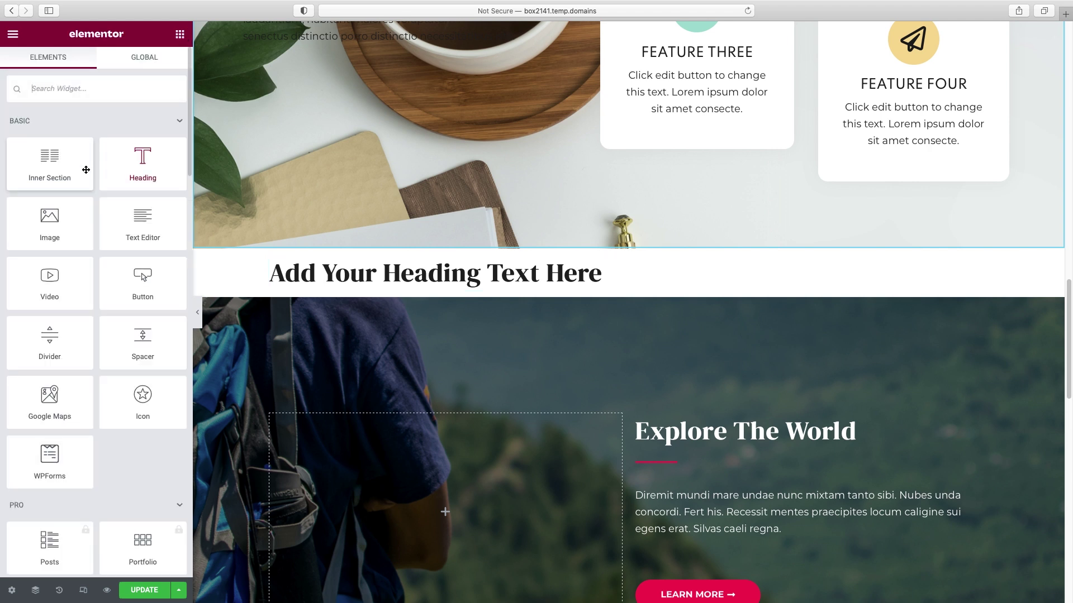
pyautogui.moveTo(43, 166); pyautogui.dragTo(488, 290)
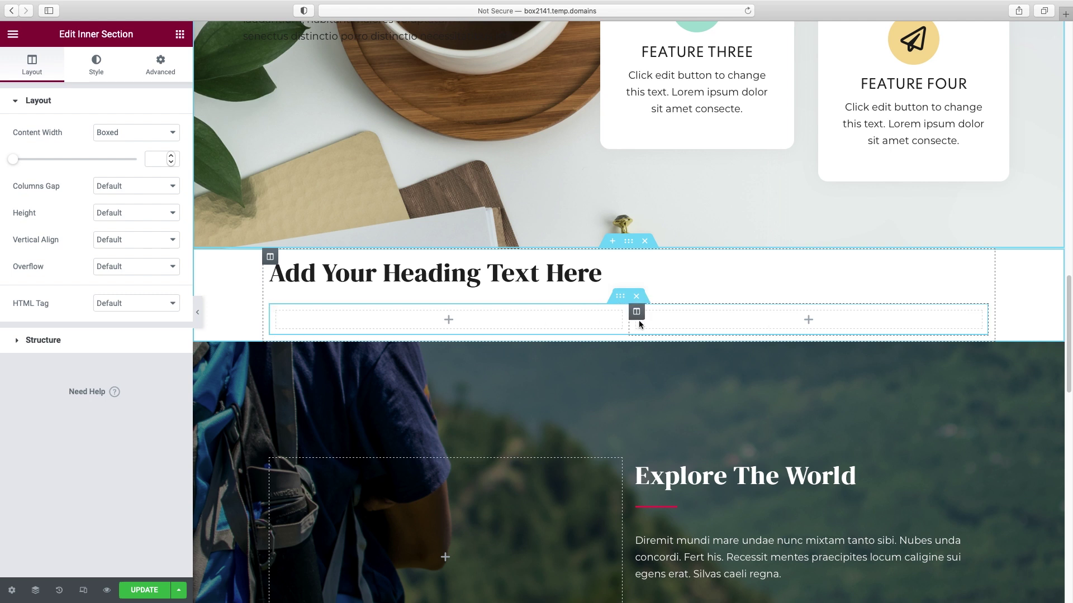
pyautogui.rightClick(637, 314)
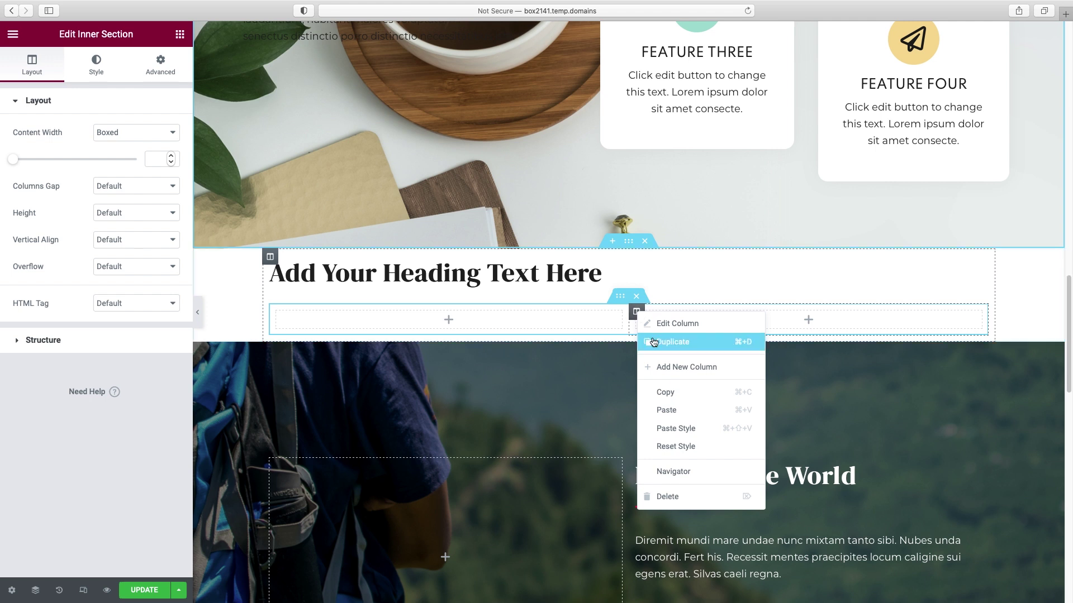
pyautogui.click(666, 365)
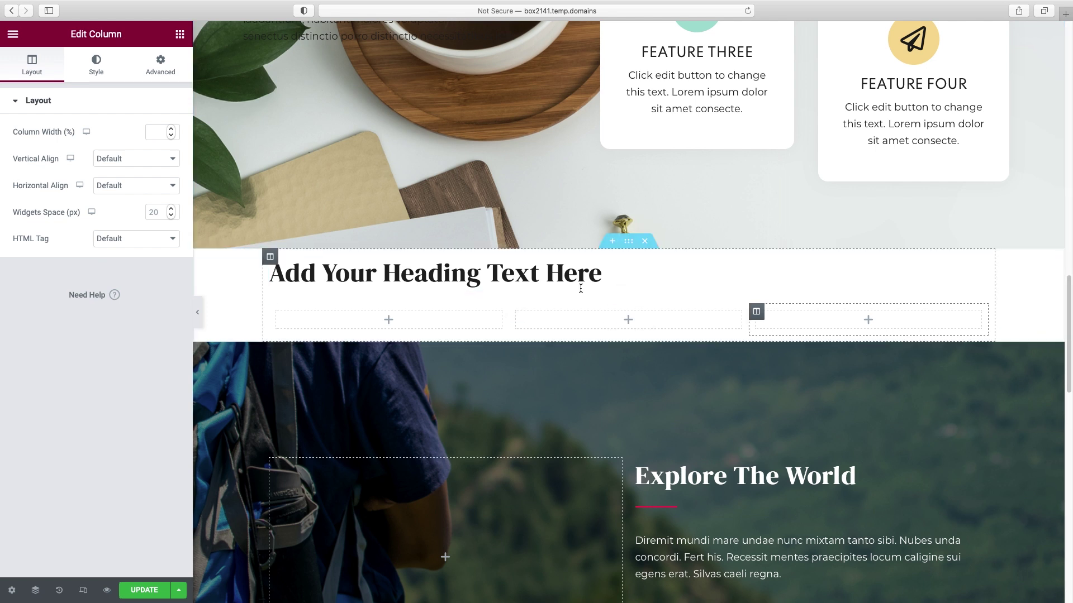
pyautogui.click(630, 243)
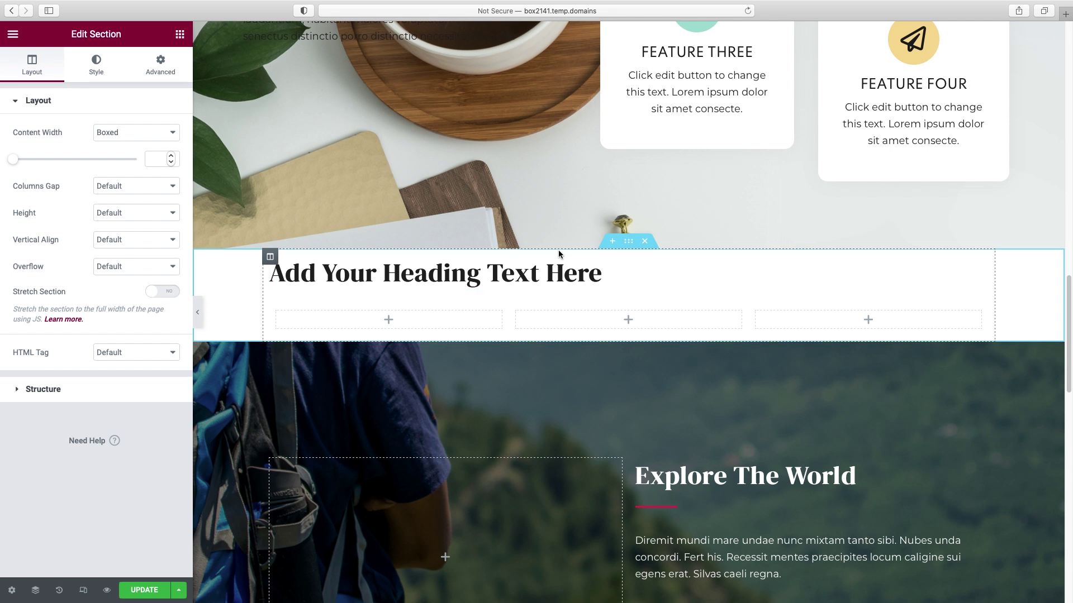
# - Unlink the section padding and set top and bottom padding to 50 px
pyautogui.click(161, 61)
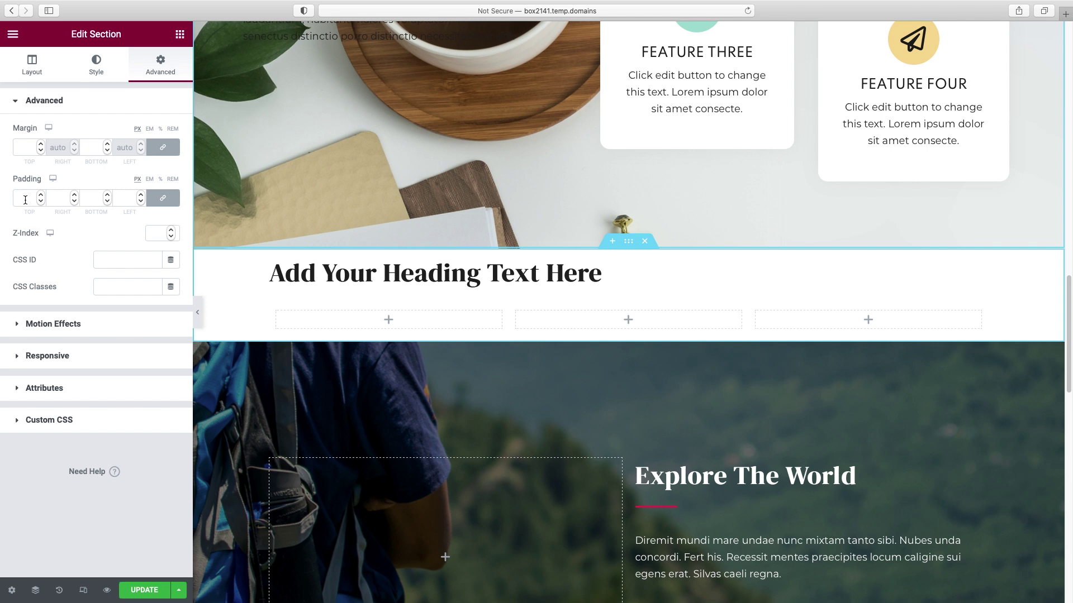
pyautogui.click(25, 200)
pyautogui.write('50')
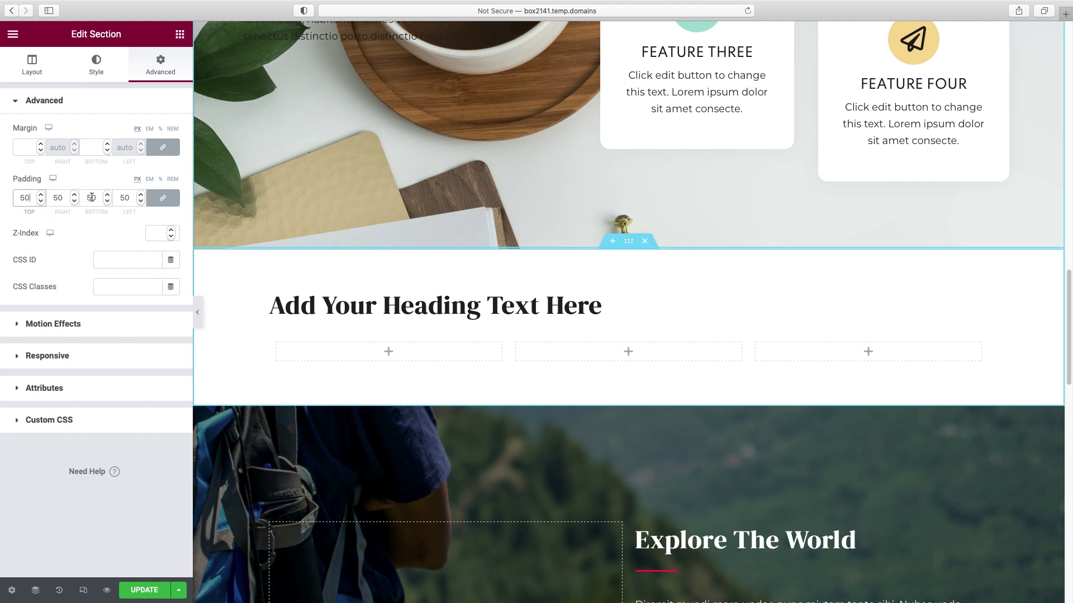
pyautogui.moveTo(32, 195); pyautogui.dragTo(1, 199)
pyautogui.press('BackSpace')
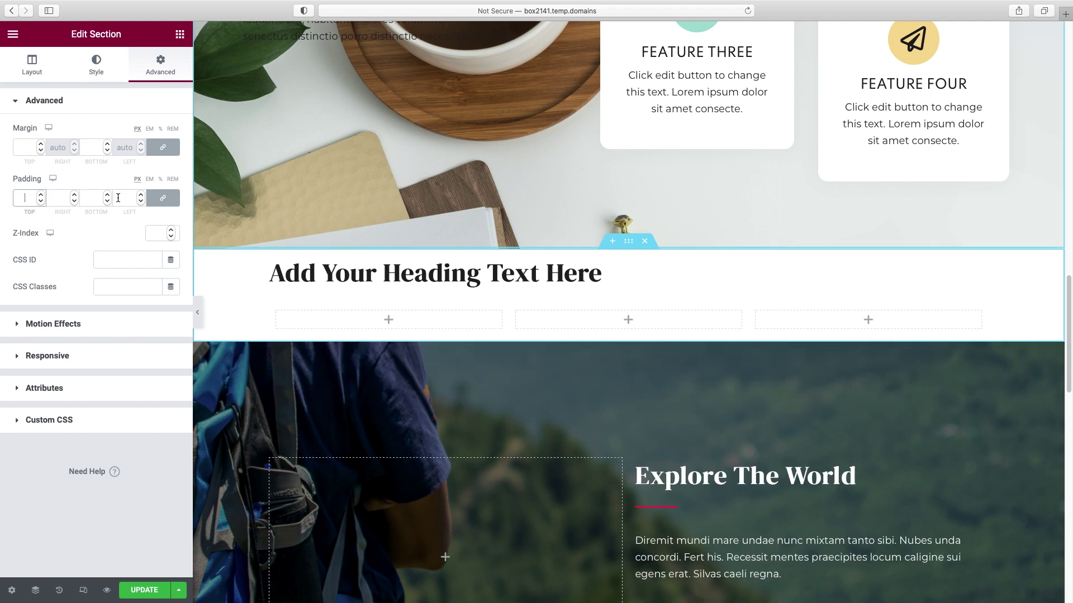
pyautogui.click(164, 201)
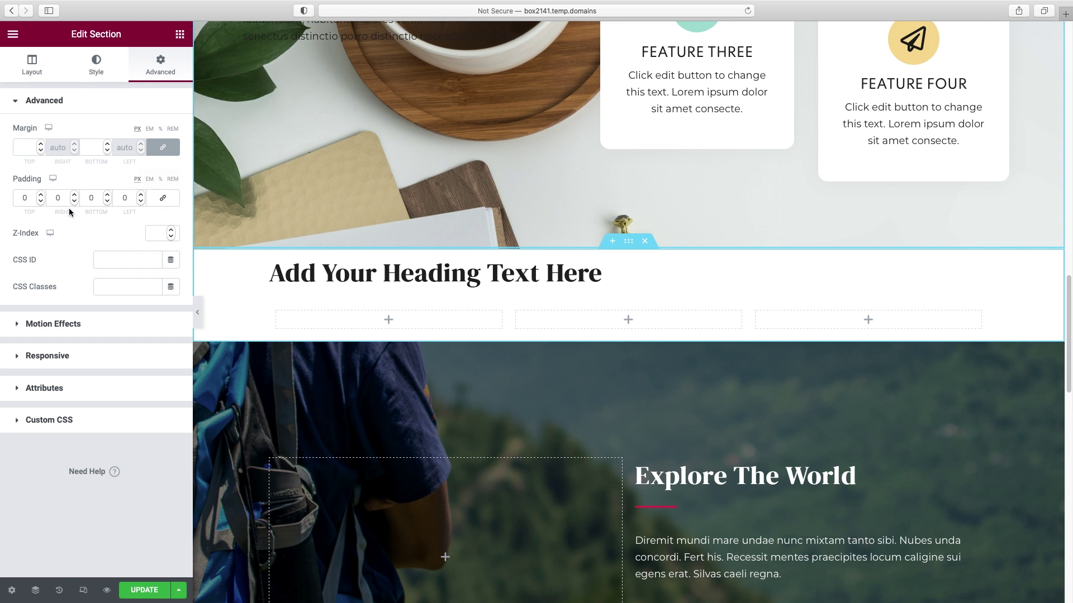
pyautogui.click(22, 200)
pyautogui.write('50')
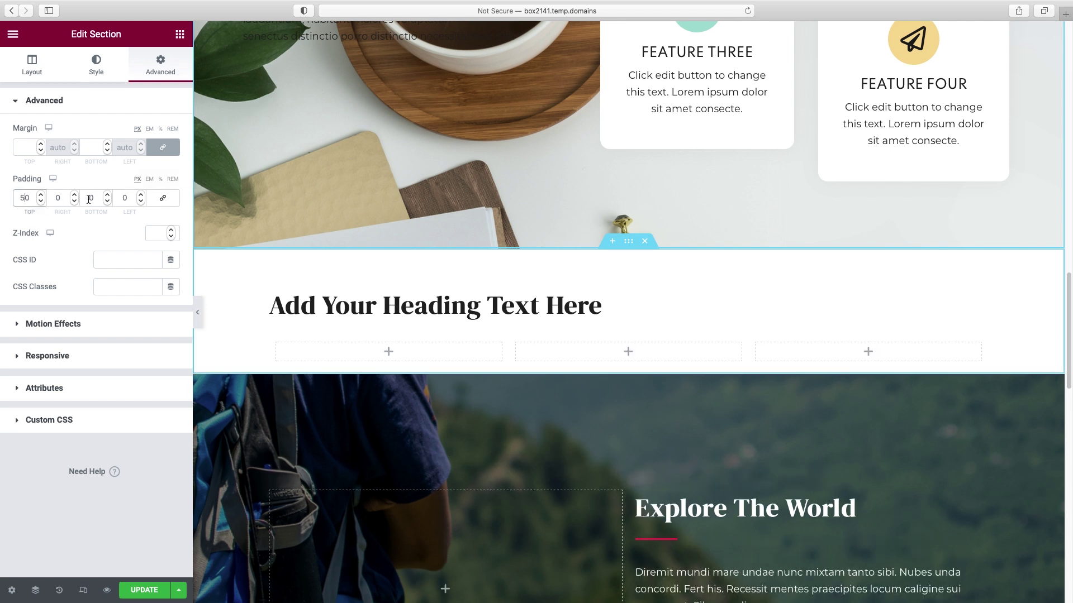
pyautogui.click(89, 200)
pyautogui.write('5')
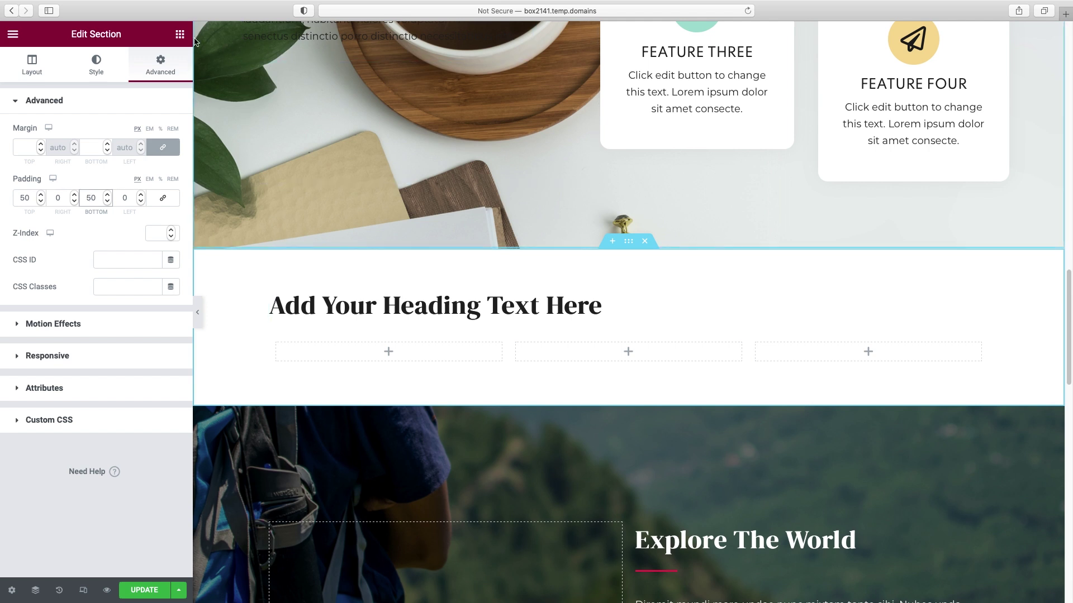
pyautogui.click(181, 37)
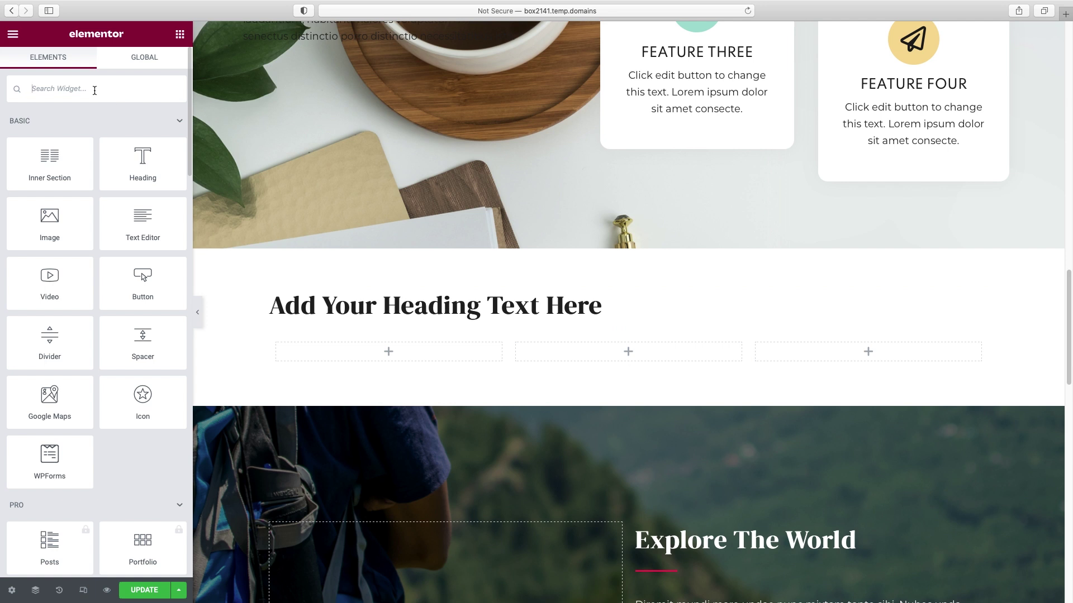
# - Search widgets for 'image' and drop an Image Box into the first column
pyautogui.click(91, 90)
pyautogui.write('im')
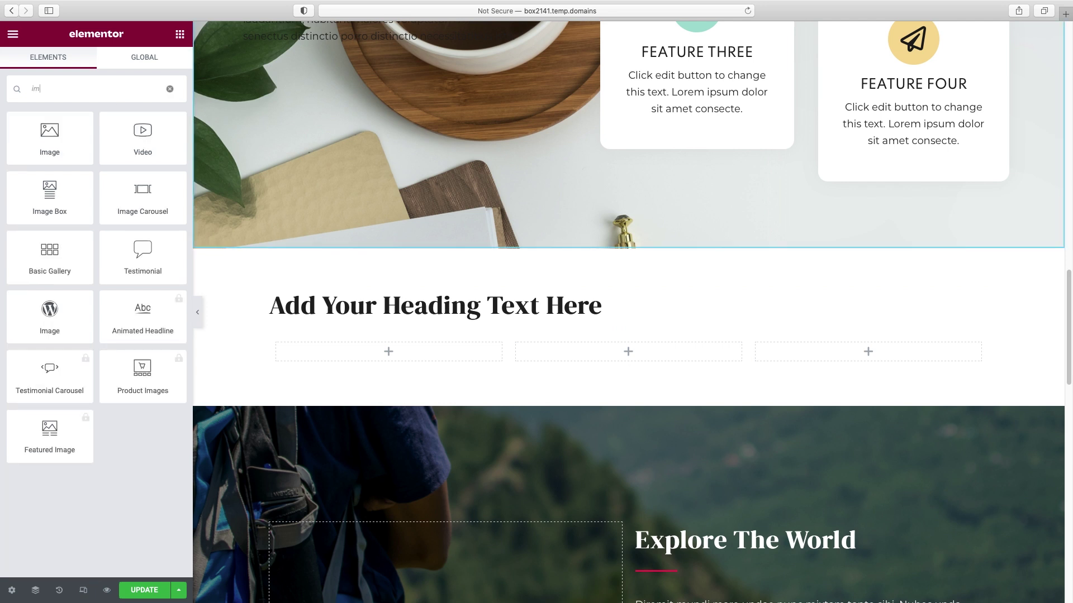
pyautogui.write('g')
pyautogui.press('BackSpace')
pyautogui.write('age')
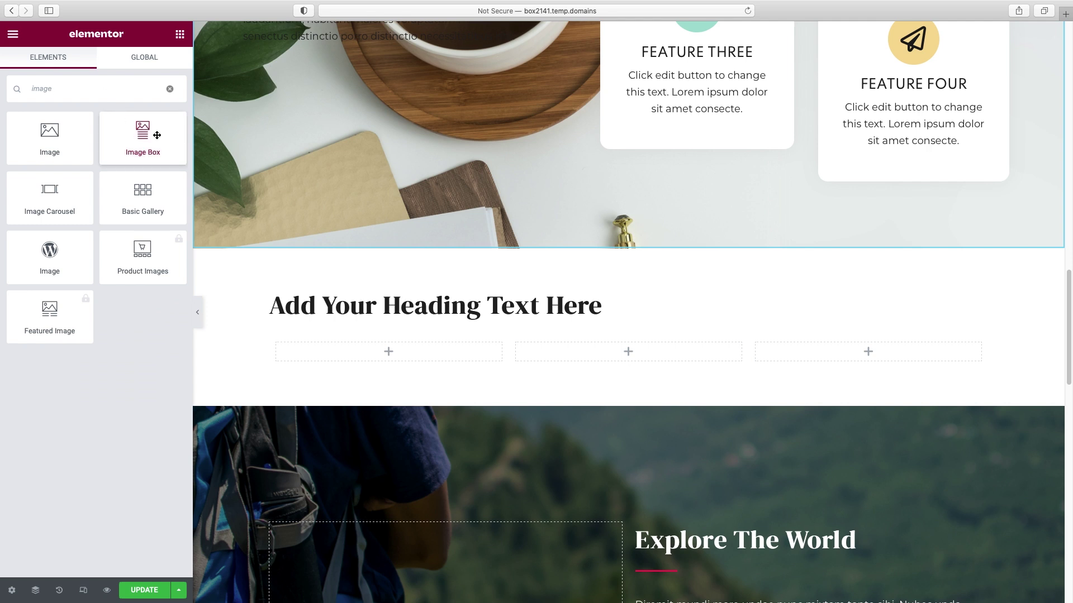
pyautogui.moveTo(141, 133); pyautogui.dragTo(388, 361)
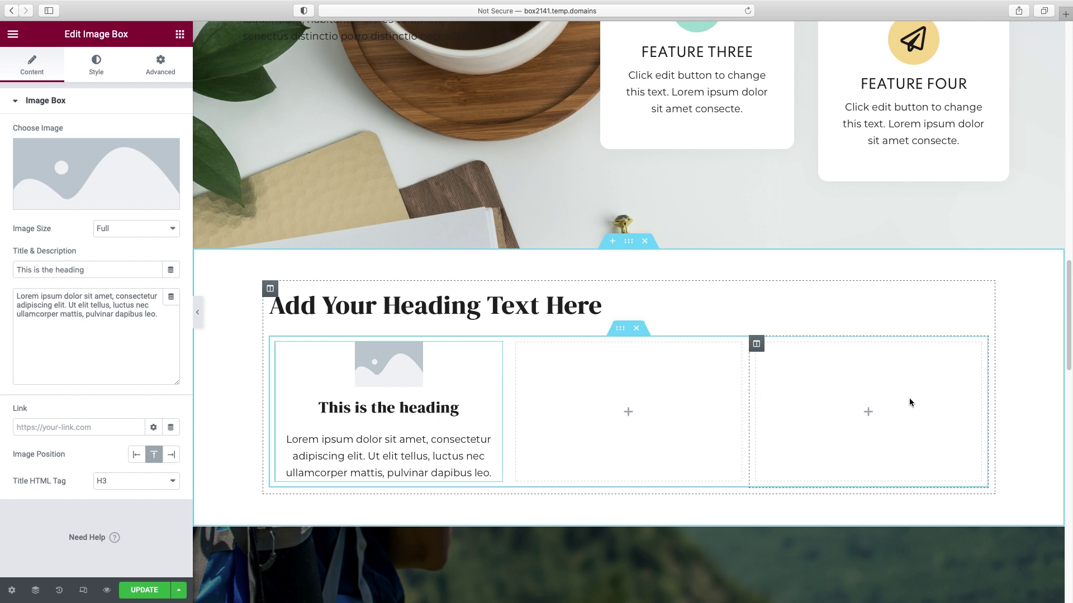
# - Change the heading text to 'Our Services' and centre it
pyautogui.click(555, 305)
pyautogui.tripleClick(53, 147)
pyautogui.write('Our Services')
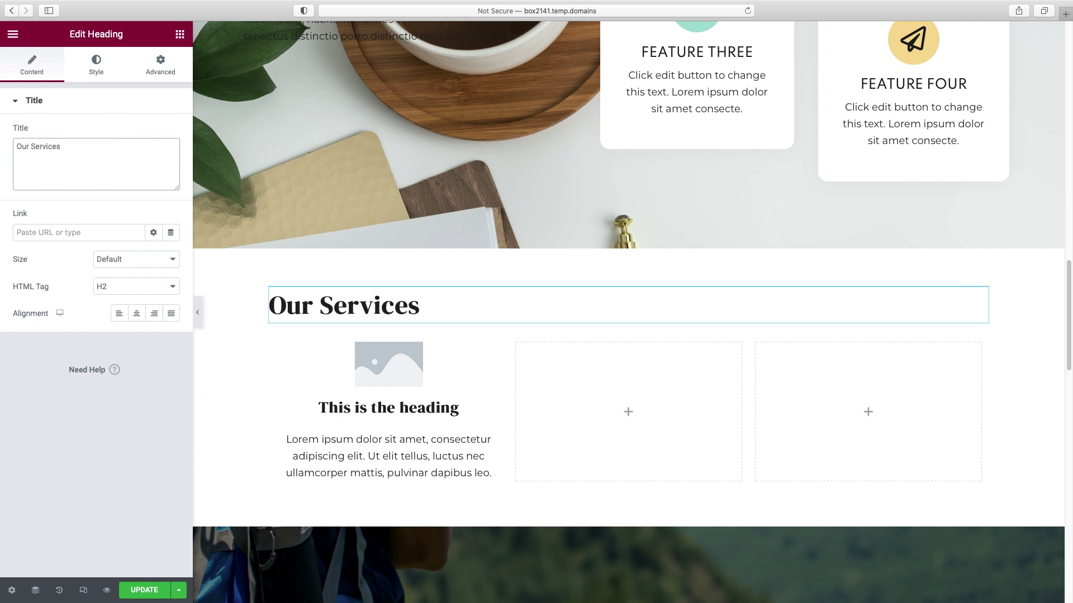
pyautogui.click(135, 317)
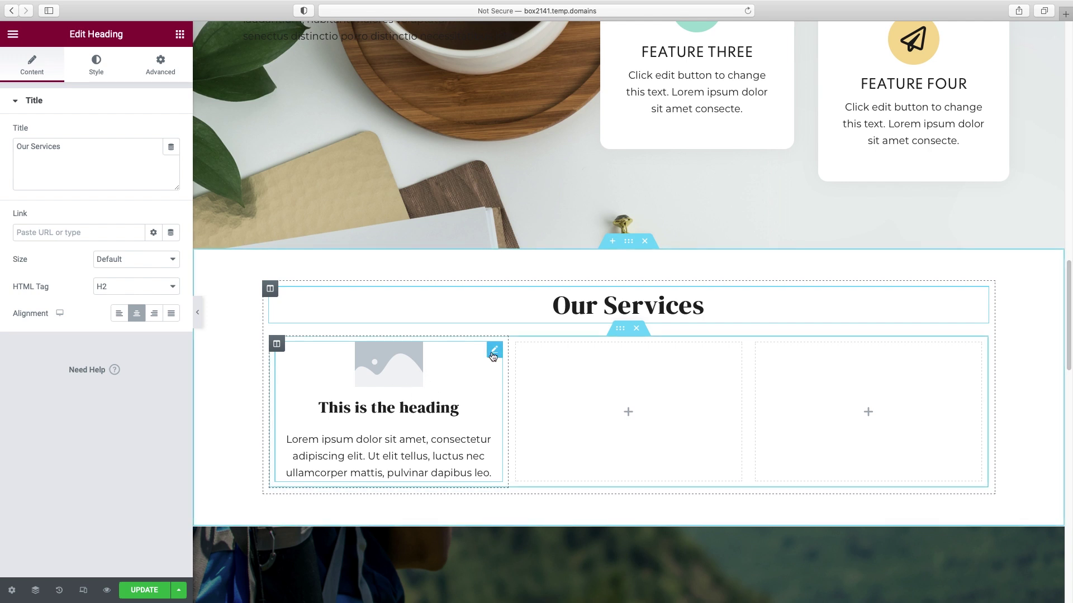
# - Put the kitchen photo of the woman into the image box and adjust its image width
pyautogui.click(494, 352)
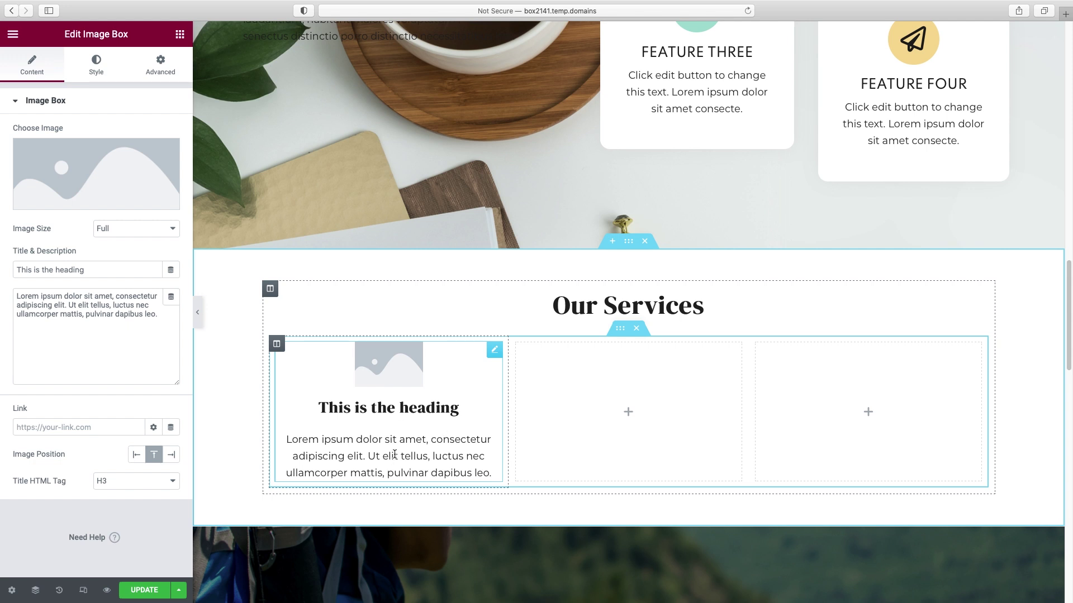
pyautogui.click(80, 201)
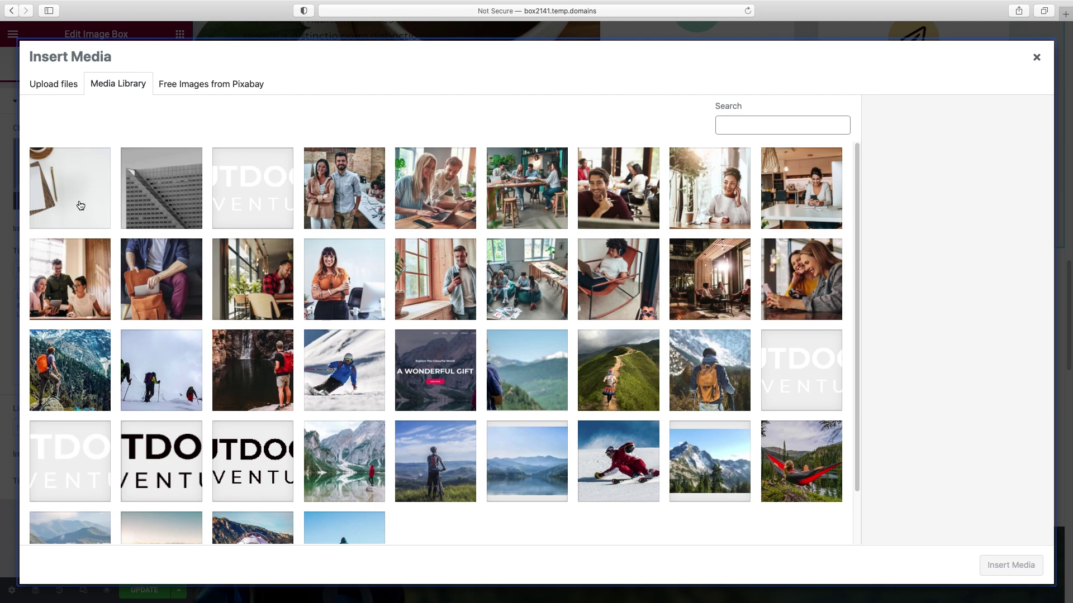
pyautogui.click(803, 178)
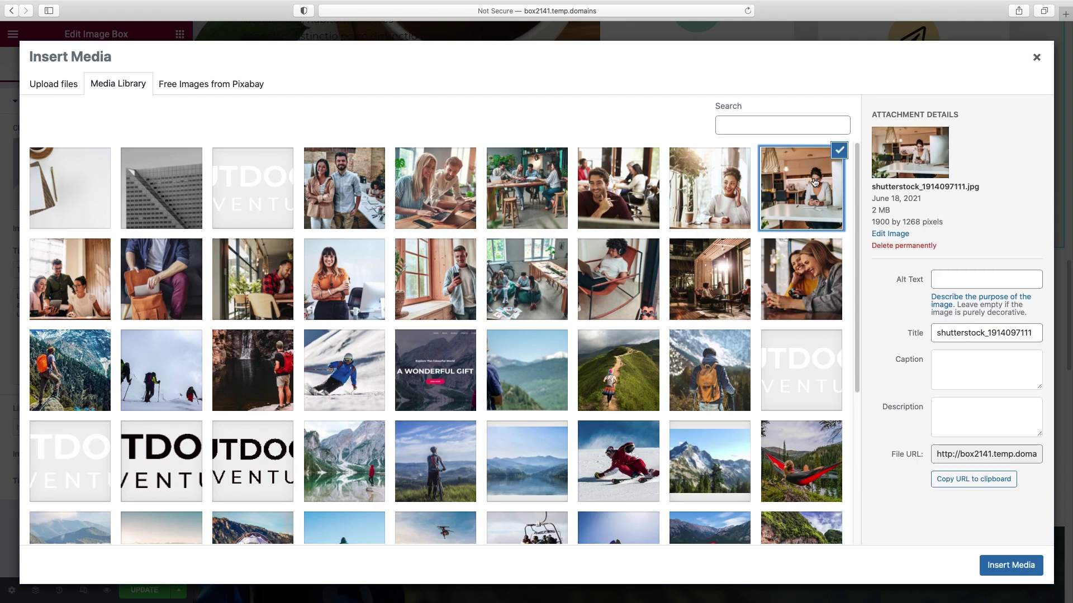
pyautogui.click(1011, 564)
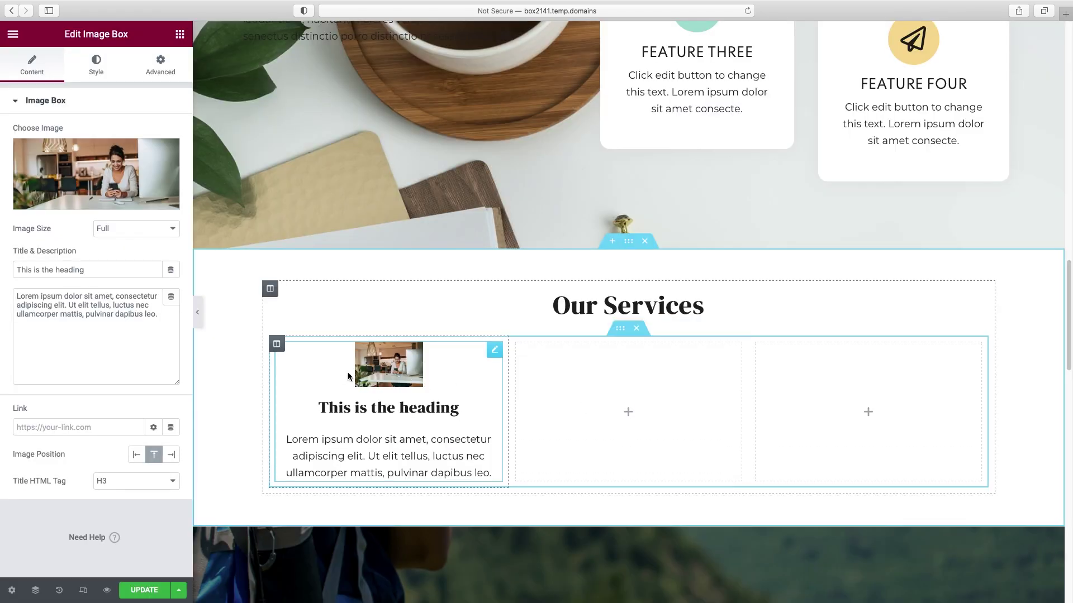
pyautogui.click(97, 72)
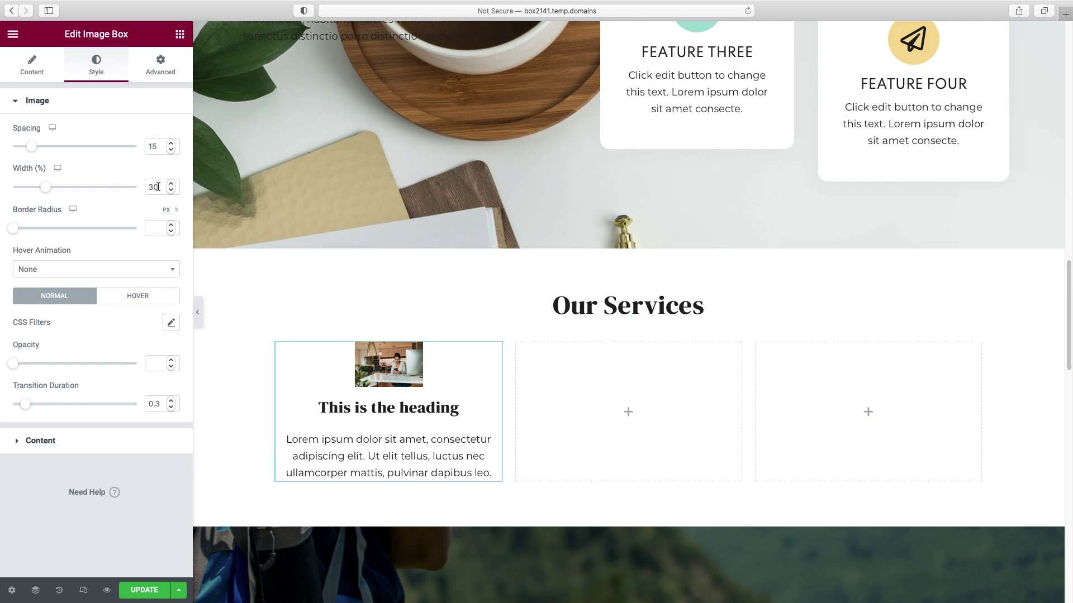
pyautogui.moveTo(154, 188); pyautogui.dragTo(143, 187)
# - Set the kitchen photo's width to 100 and its border radius to 20
pyautogui.write('100')
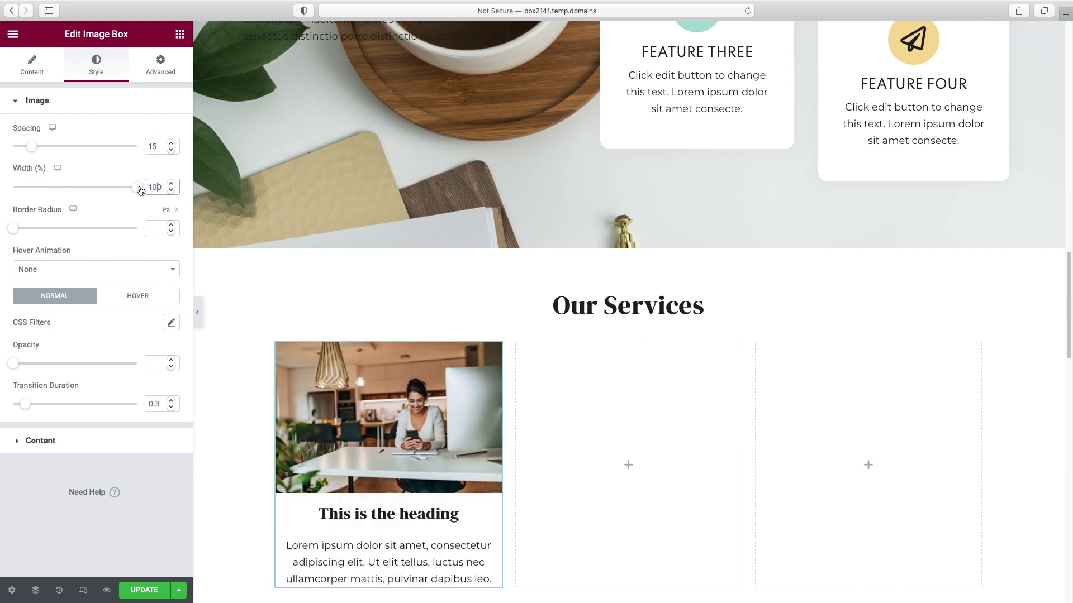
pyautogui.moveTo(139, 187)
pyautogui.mouseDown()
pyautogui.moveTo(39, 187)
pyautogui.moveTo(96, 190)
pyautogui.moveTo(77, 193)
pyautogui.moveTo(91, 200)
pyautogui.moveTo(157, 193)
pyautogui.mouseUp()
pyautogui.moveTo(23, 230); pyautogui.dragTo(54, 236)
pyautogui.doubleClick(158, 229)
pyautogui.write('20')
pyautogui.scroll(-3, 345, 309)
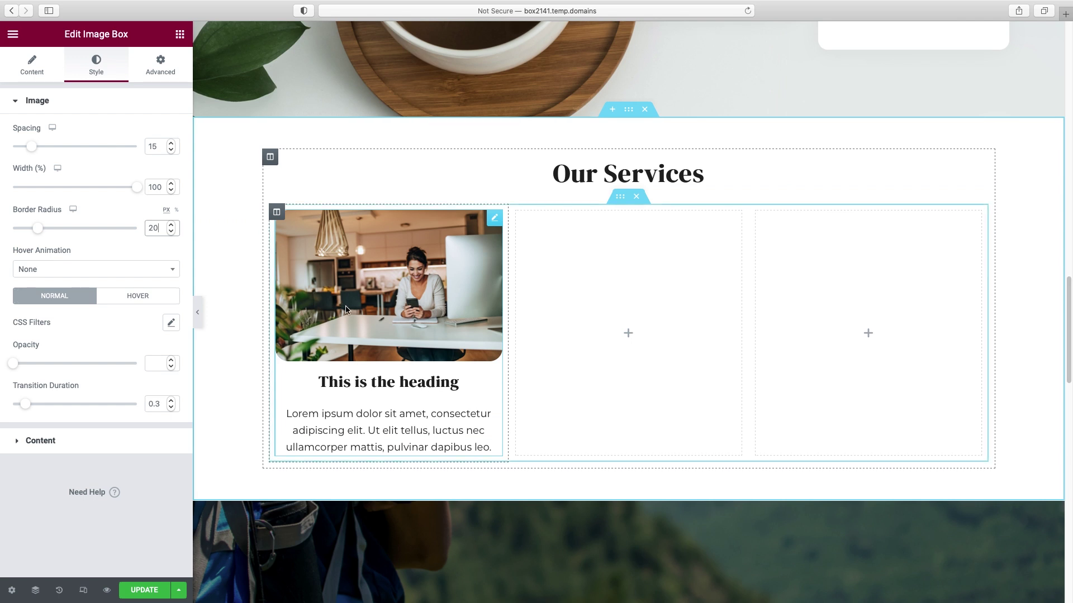
# - Rename the image box title to 'Startup Consulting'
pyautogui.click(33, 70)
pyautogui.tripleClick(64, 270)
pyautogui.write('Startup Consu')
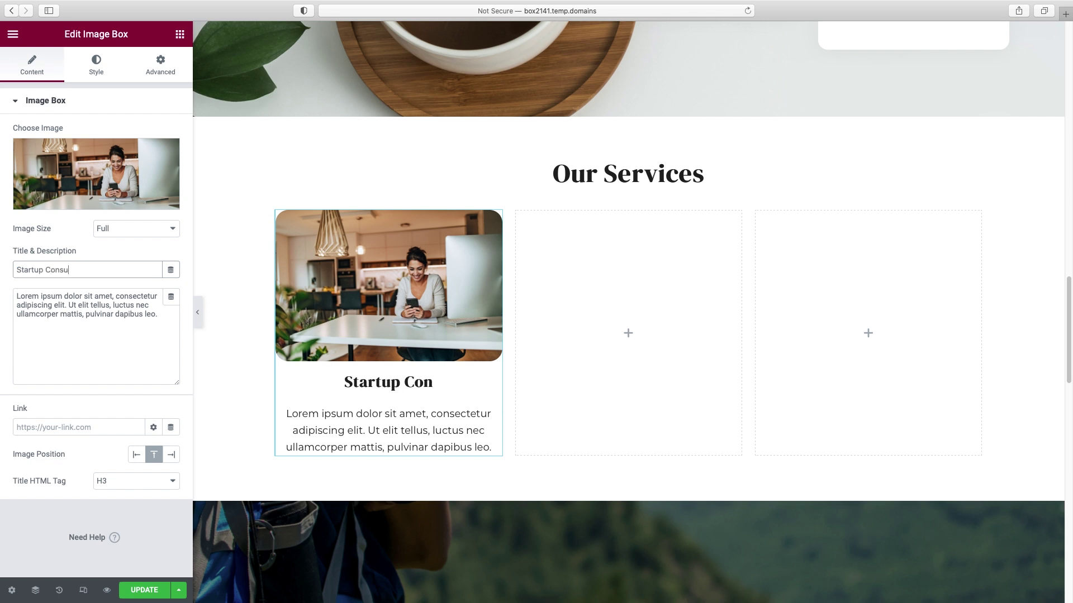
pyautogui.write('lting')
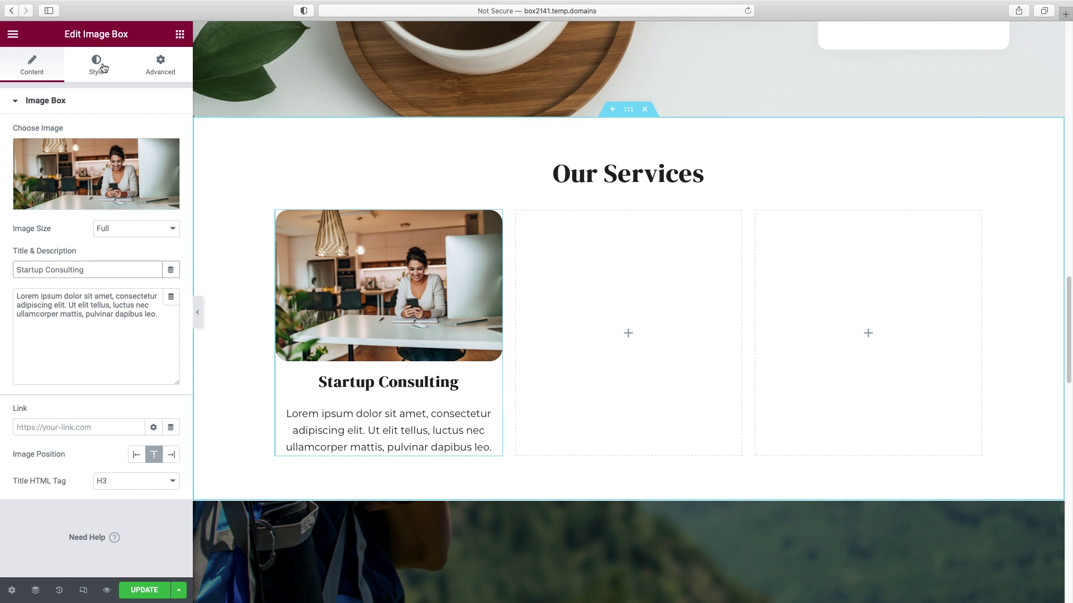
pyautogui.moveTo(16, 298); pyautogui.dragTo(139, 321)
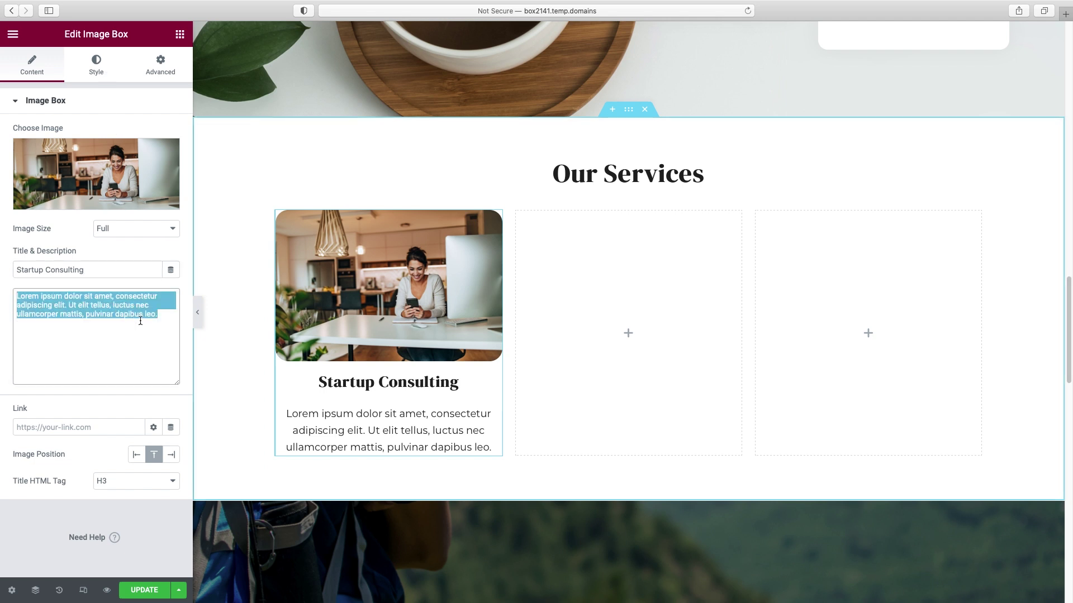
# - Set the title typography to size 20 px with Normal weight
pyautogui.click(102, 67)
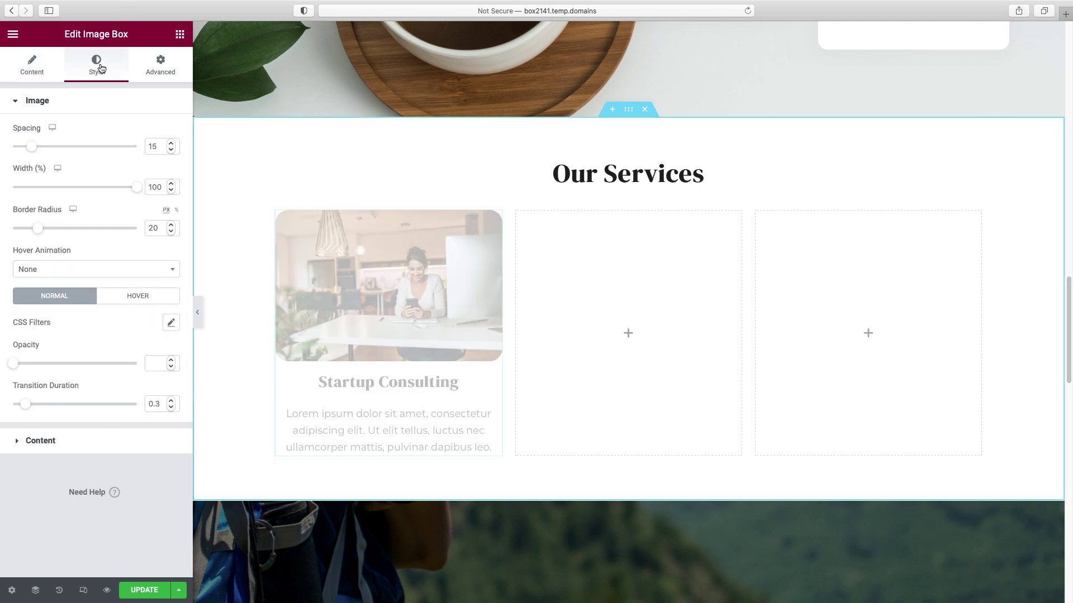
pyautogui.click(50, 441)
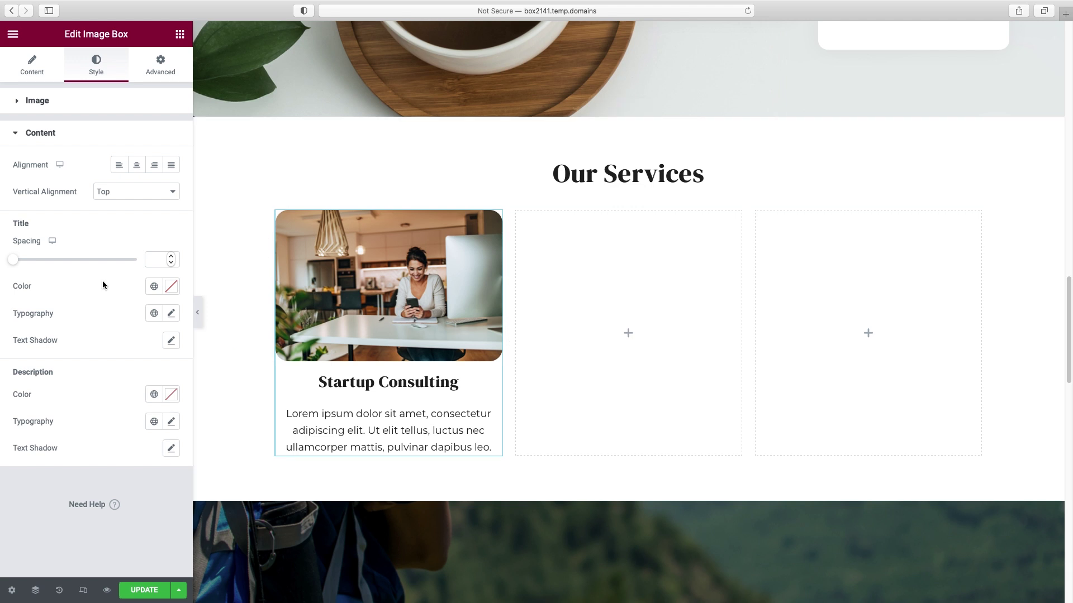
pyautogui.click(171, 313)
pyautogui.moveTo(23, 418); pyautogui.dragTo(32, 418)
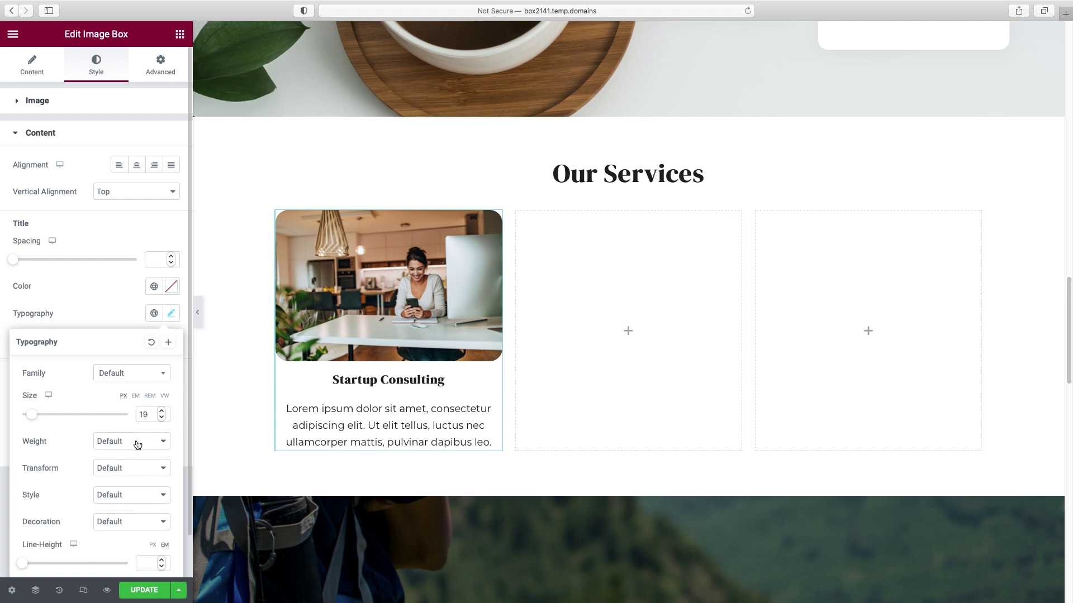
pyautogui.click(160, 412)
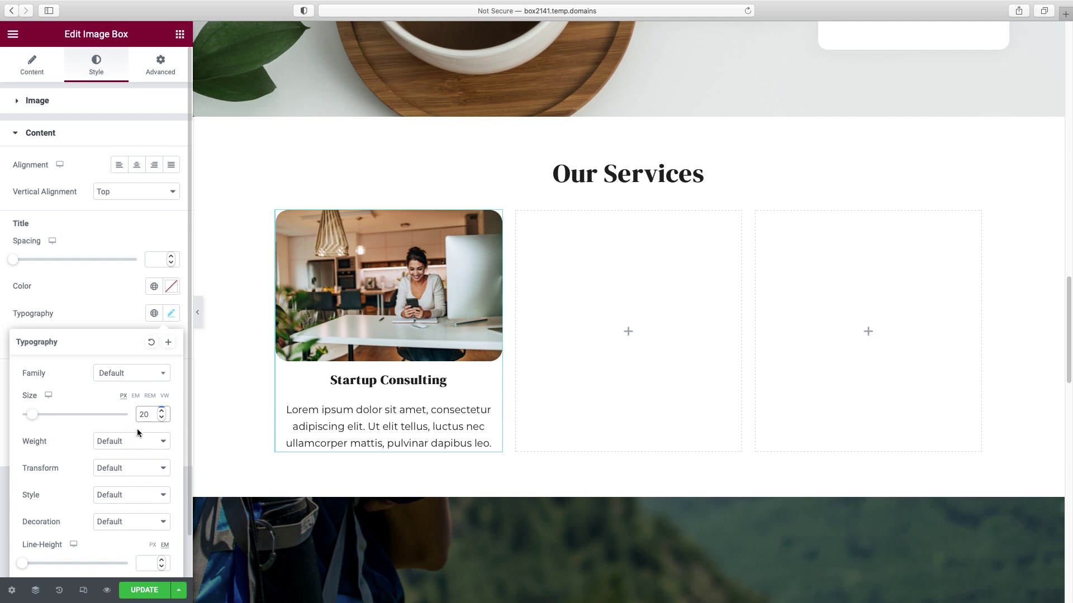
pyautogui.click(131, 443)
pyautogui.click(128, 453)
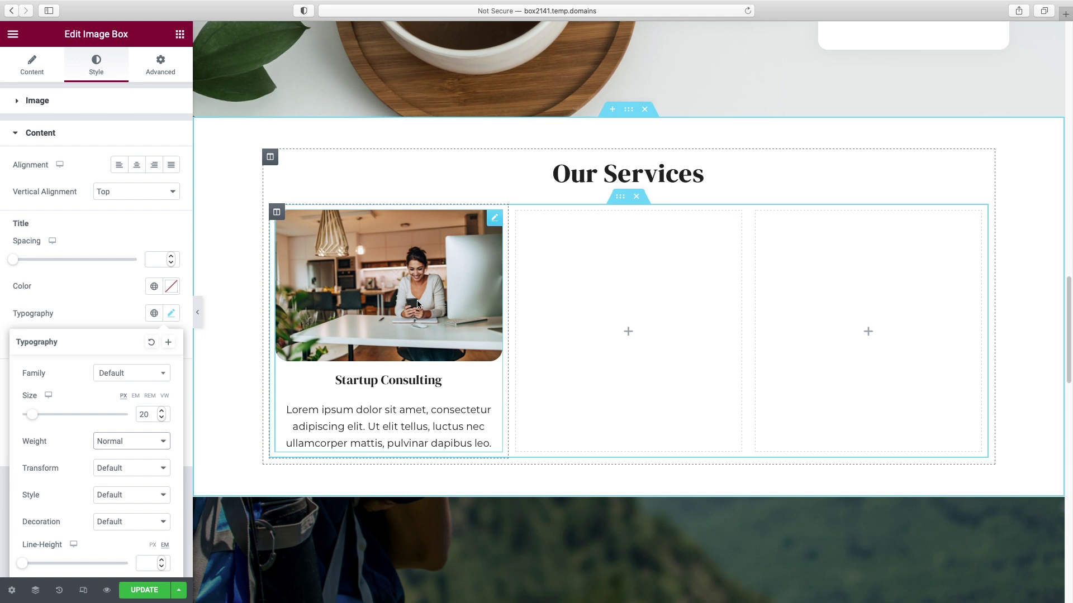
pyautogui.click(180, 36)
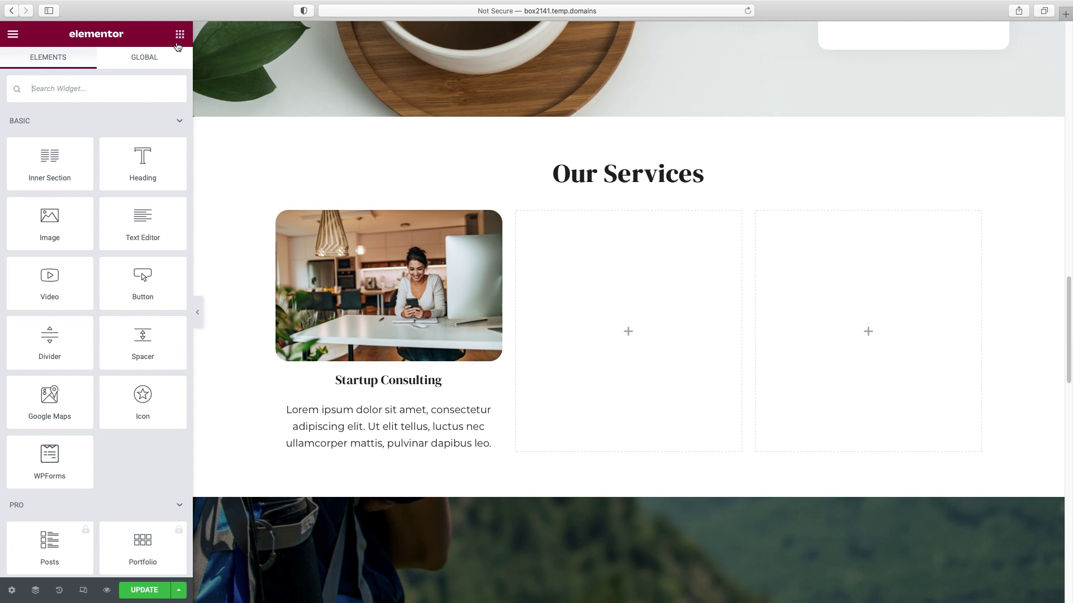
# - Add a centred 'Learn more' button below the Startup Consulting text
pyautogui.moveTo(153, 278); pyautogui.dragTo(367, 451)
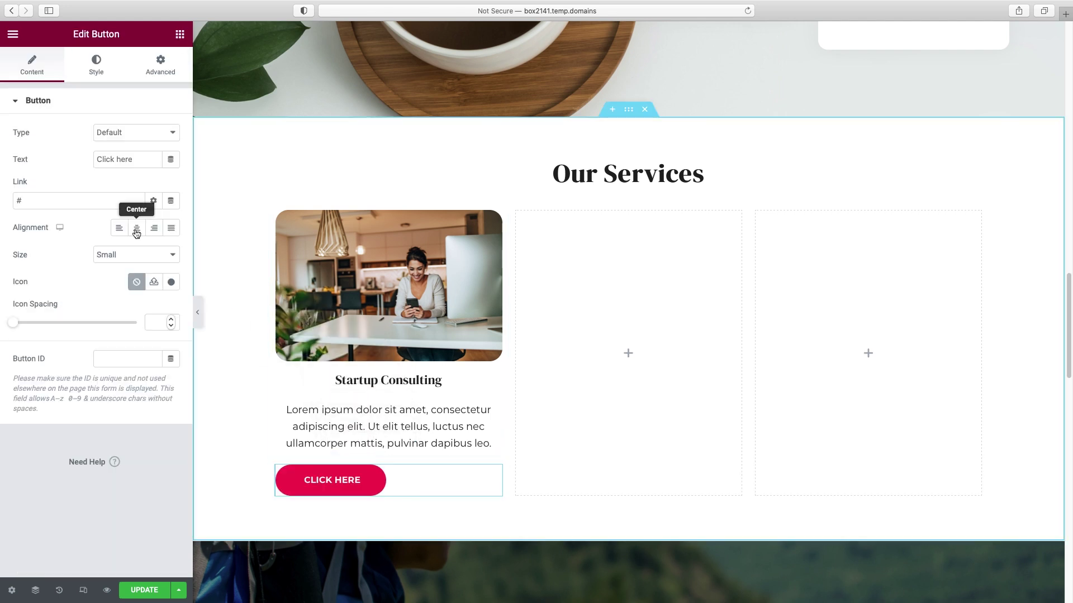
pyautogui.click(136, 231)
pyautogui.tripleClick(124, 161)
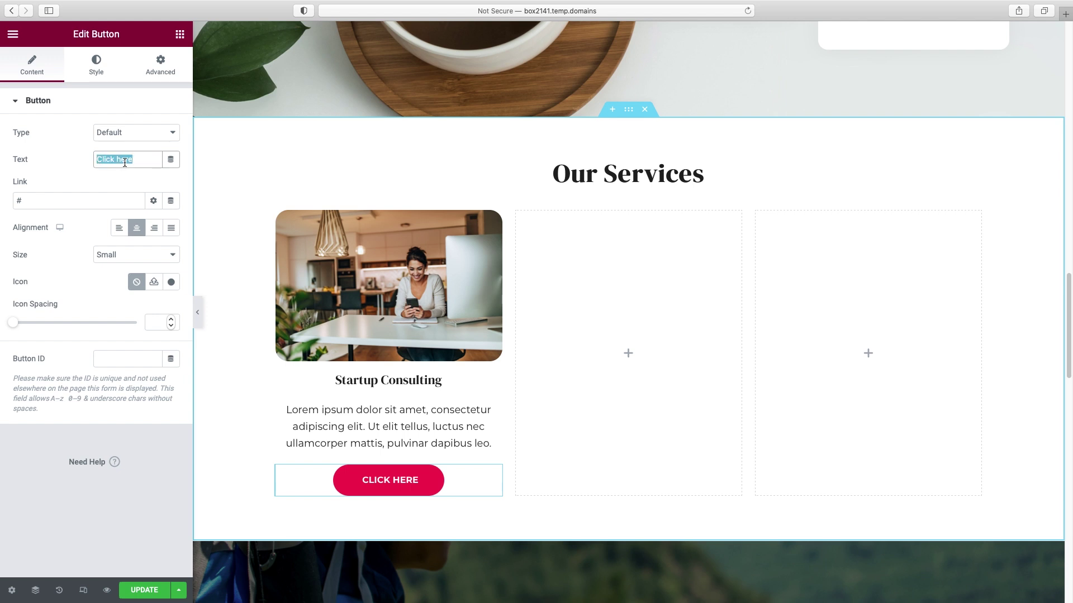
pyautogui.write('Learn more')
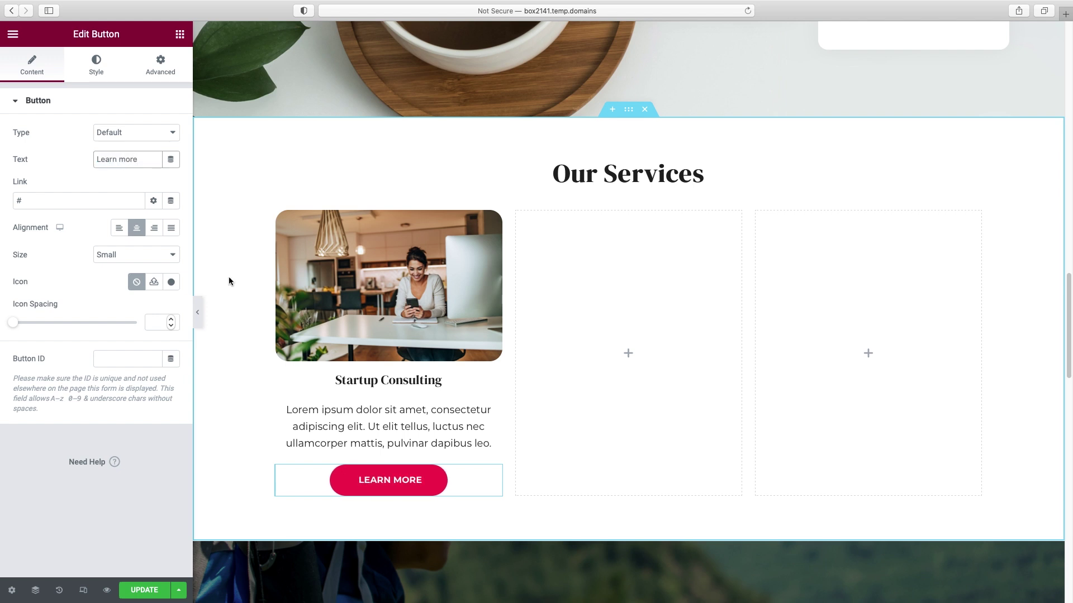
# - Add the long right-arrow icon to the button, positioned after the text
pyautogui.click(171, 282)
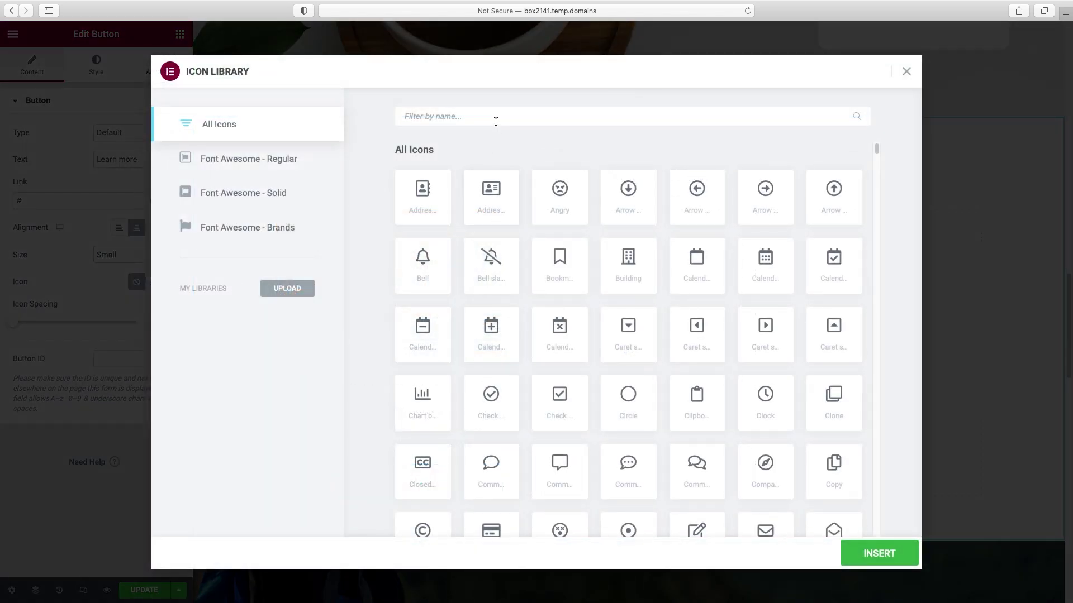
pyautogui.write('arrow')
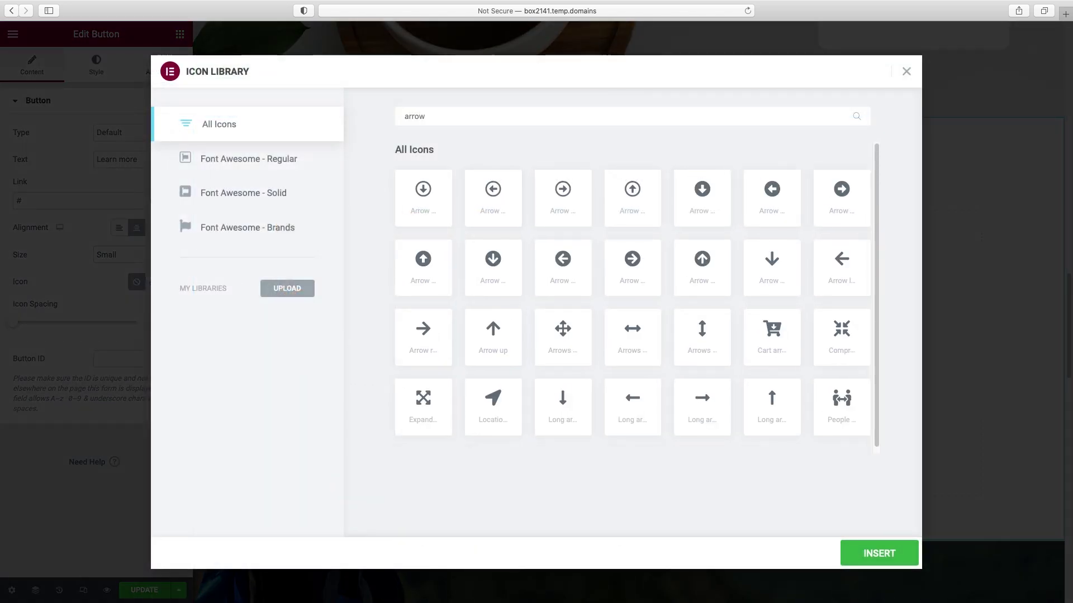
pyautogui.click(705, 399)
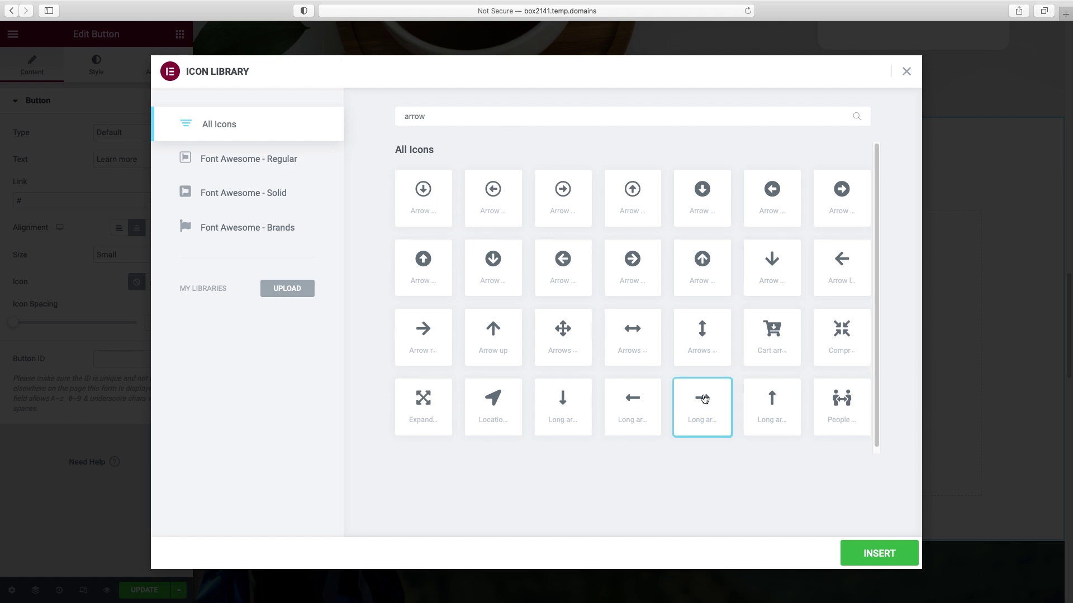
pyautogui.click(881, 553)
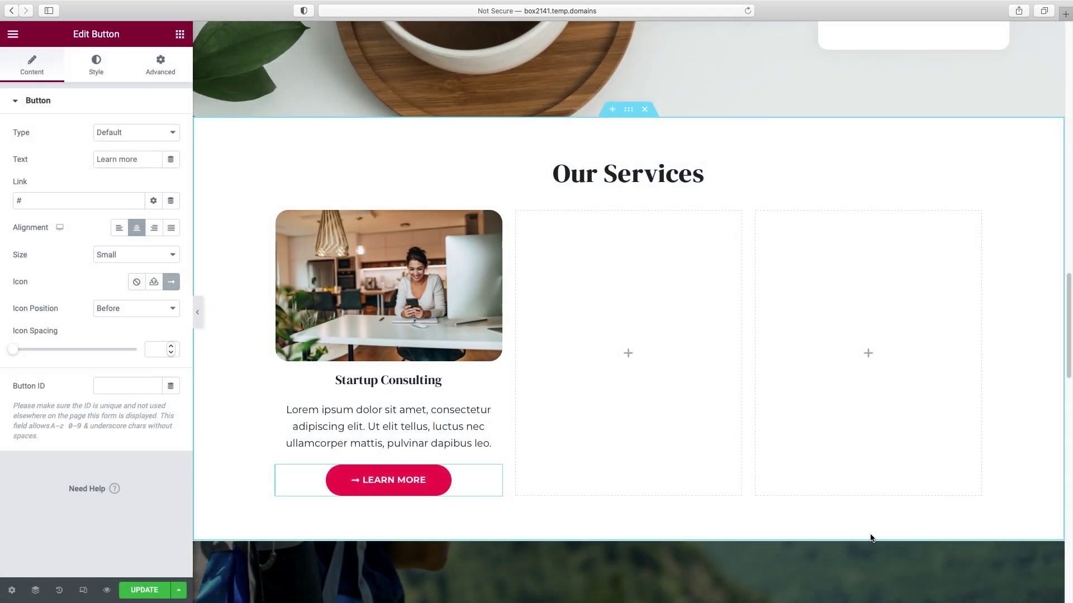
pyautogui.click(113, 312)
pyautogui.click(136, 321)
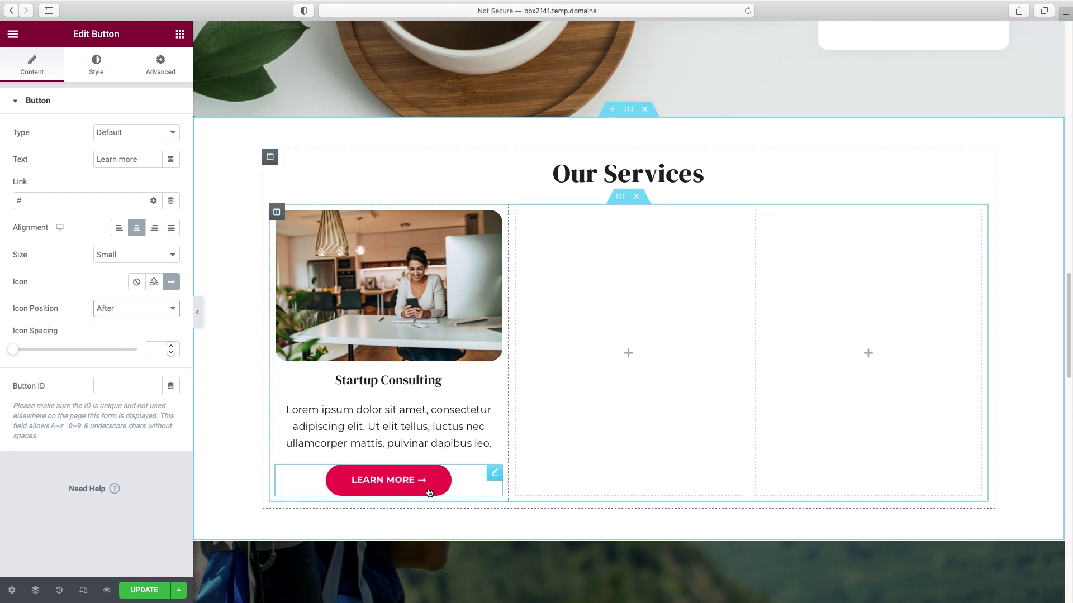
# - Give the button the pale yellow global background colour and dark grey #212121 text
pyautogui.click(102, 66)
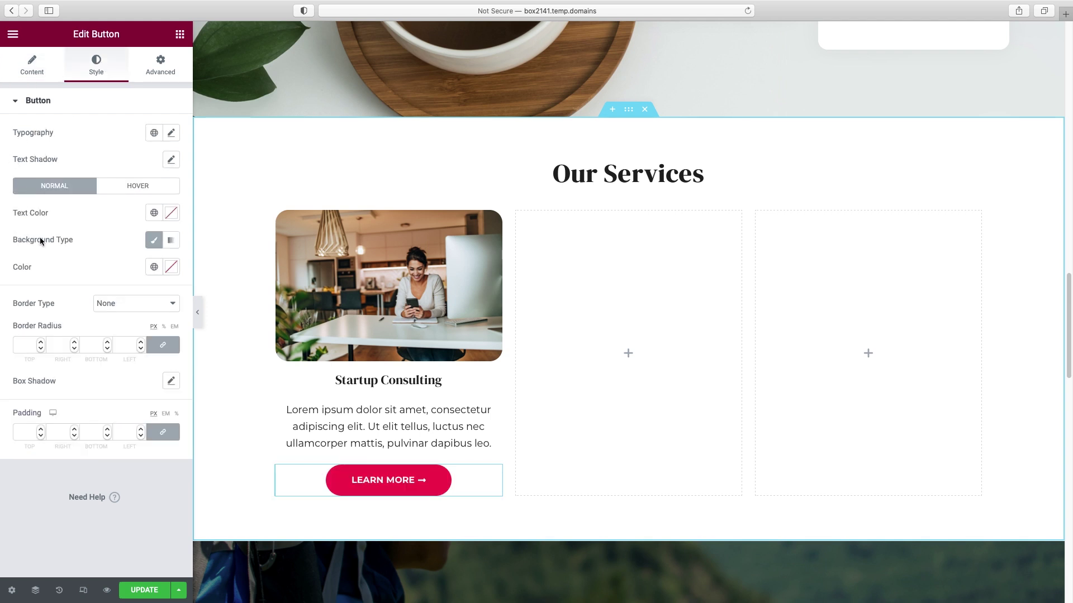
pyautogui.click(154, 267)
pyautogui.scroll(-3, 119, 390)
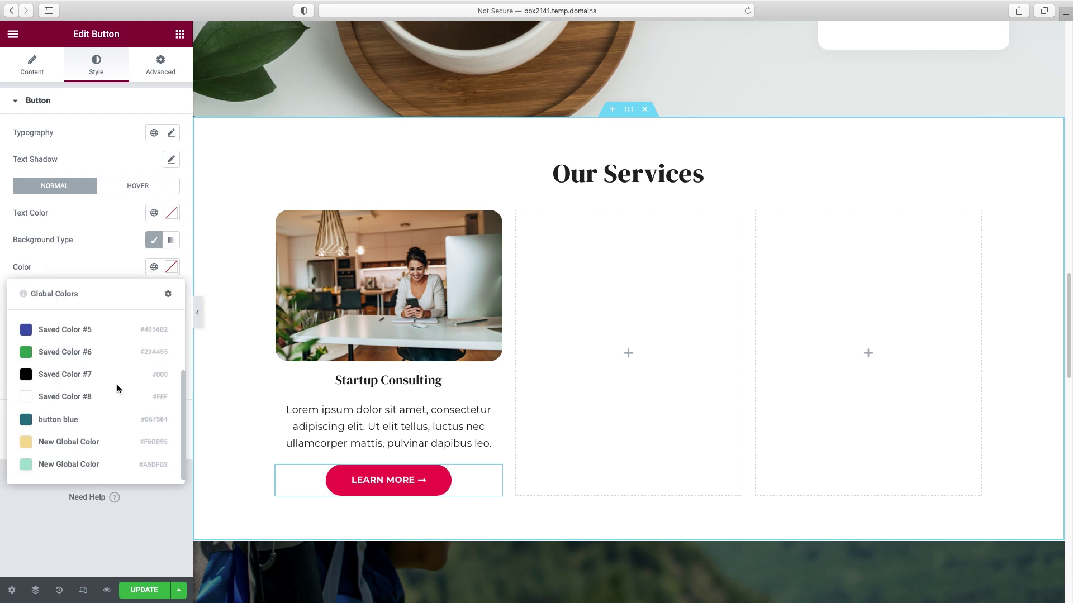
pyautogui.click(69, 442)
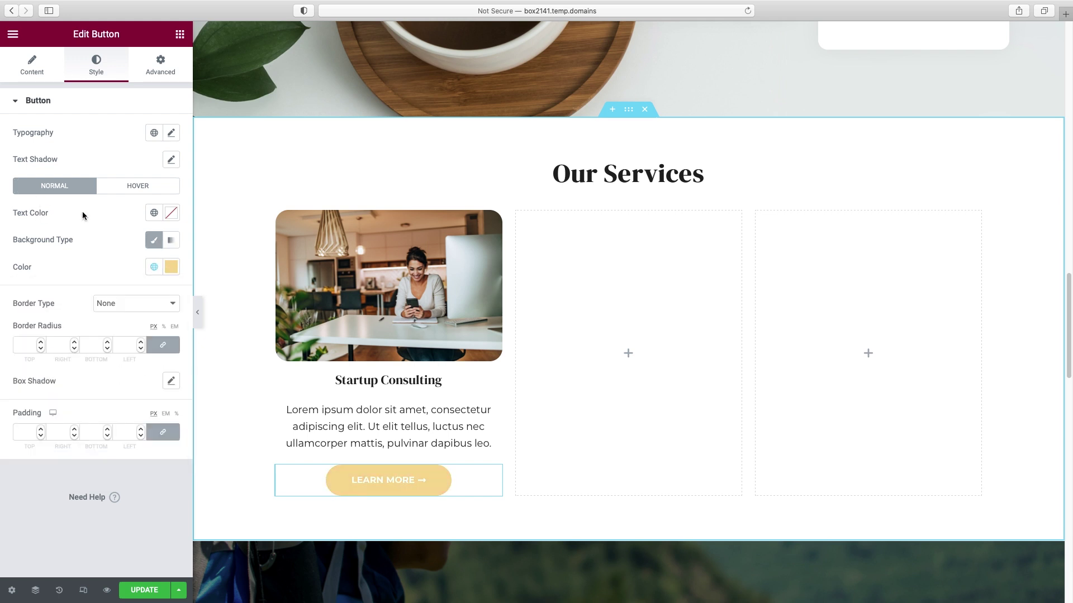
pyautogui.click(171, 213)
pyautogui.moveTo(32, 358); pyautogui.dragTo(19, 356)
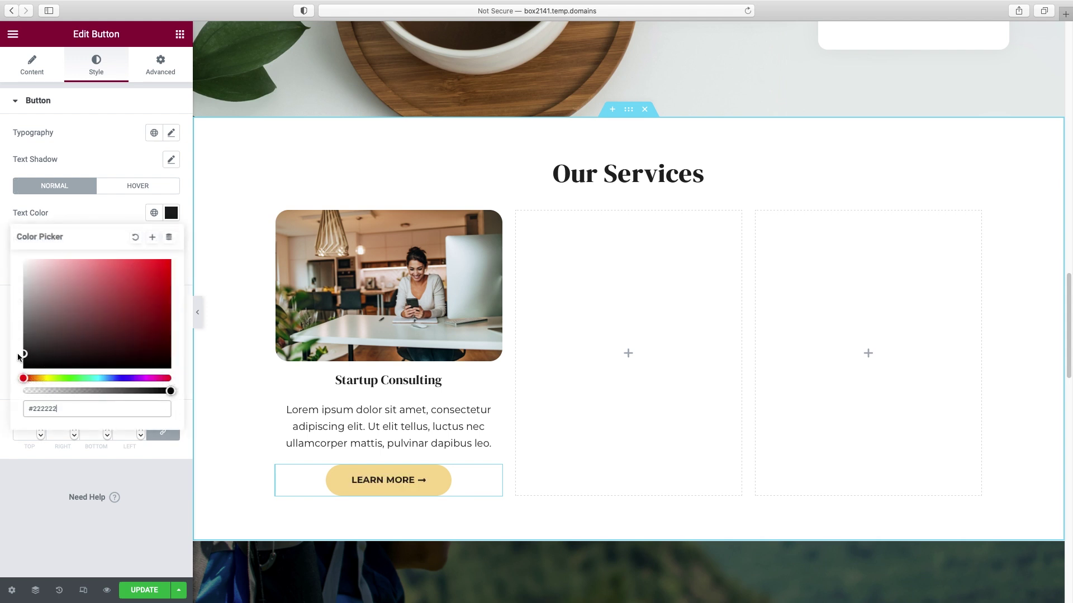
pyautogui.click(203, 318)
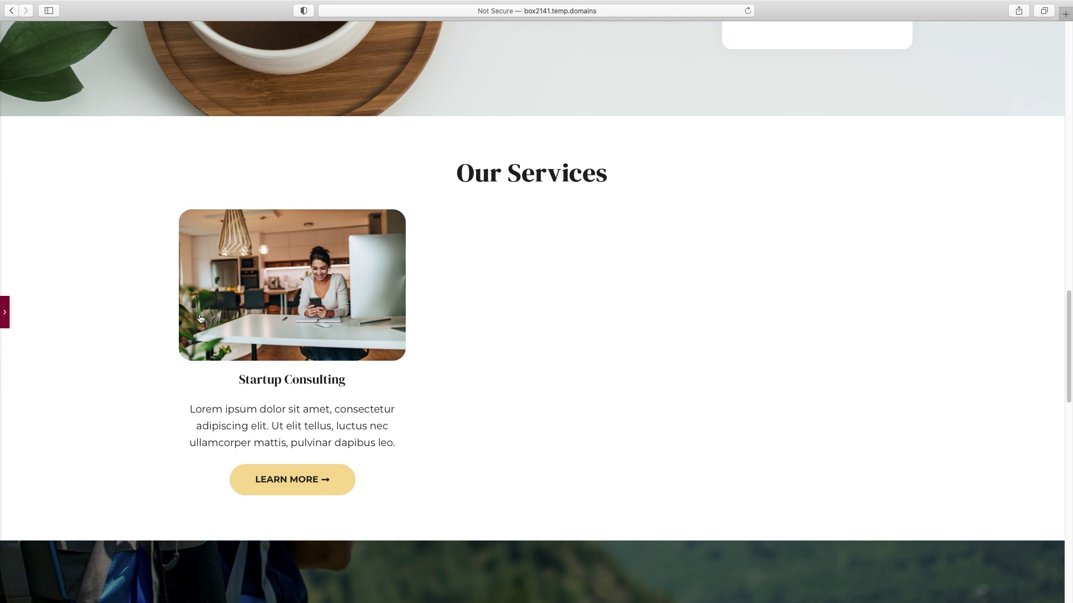
pyautogui.click(8, 320)
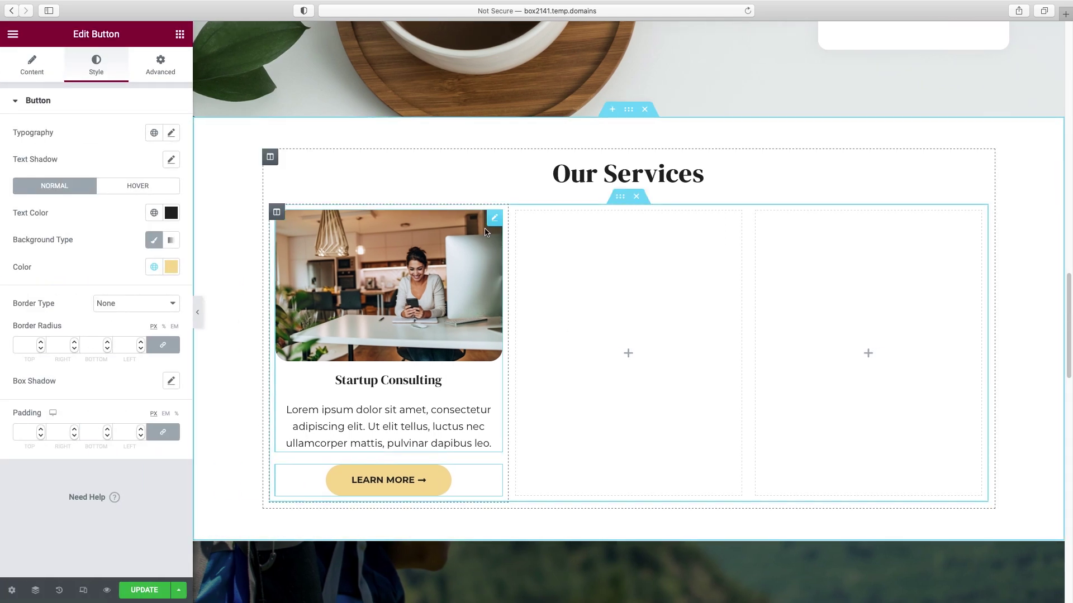
# - Copy the Startup Consulting image box into the second and third columns
pyautogui.rightClick(492, 222)
pyautogui.click(510, 270)
pyautogui.rightClick(626, 245)
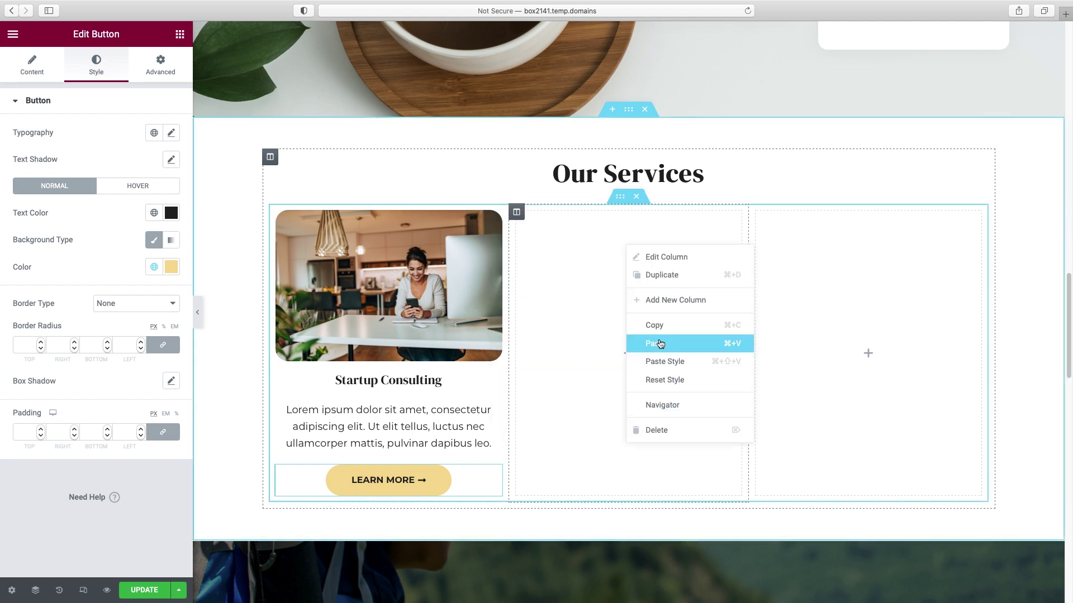
pyautogui.click(660, 344)
pyautogui.rightClick(864, 327)
pyautogui.click(889, 423)
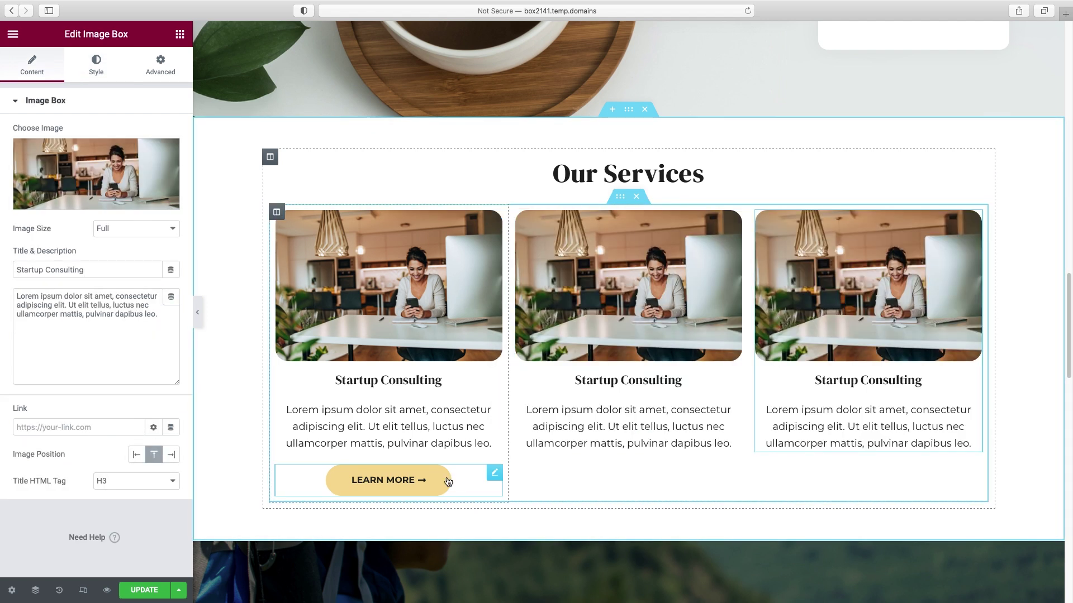
# - Copy the Learn More button into the second and third columns
pyautogui.rightClick(495, 480)
pyautogui.click(584, 460)
pyautogui.rightClick(655, 447)
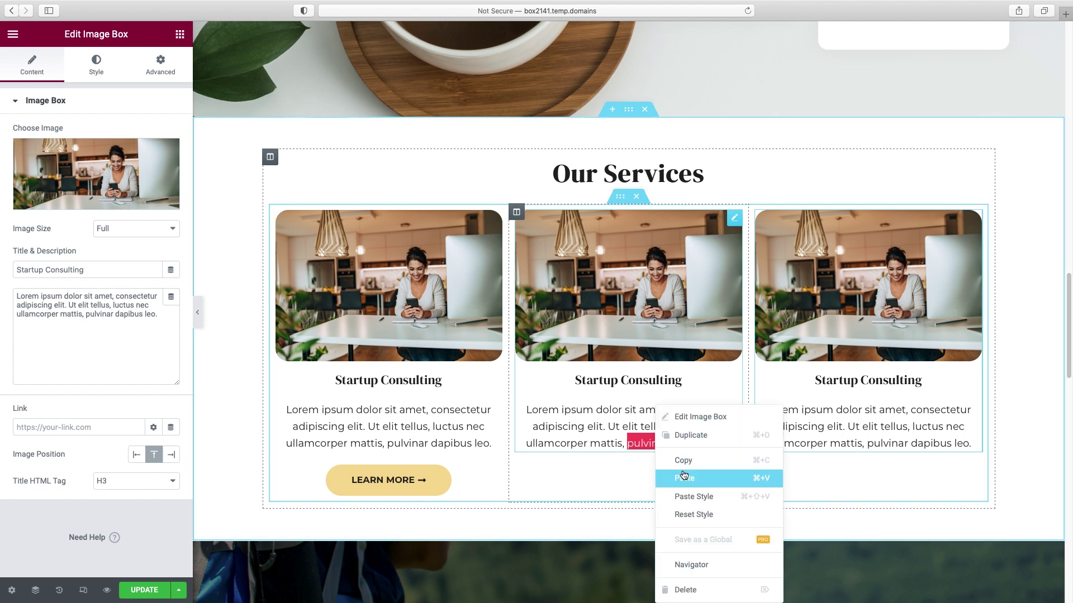
pyautogui.click(685, 478)
pyautogui.rightClick(854, 447)
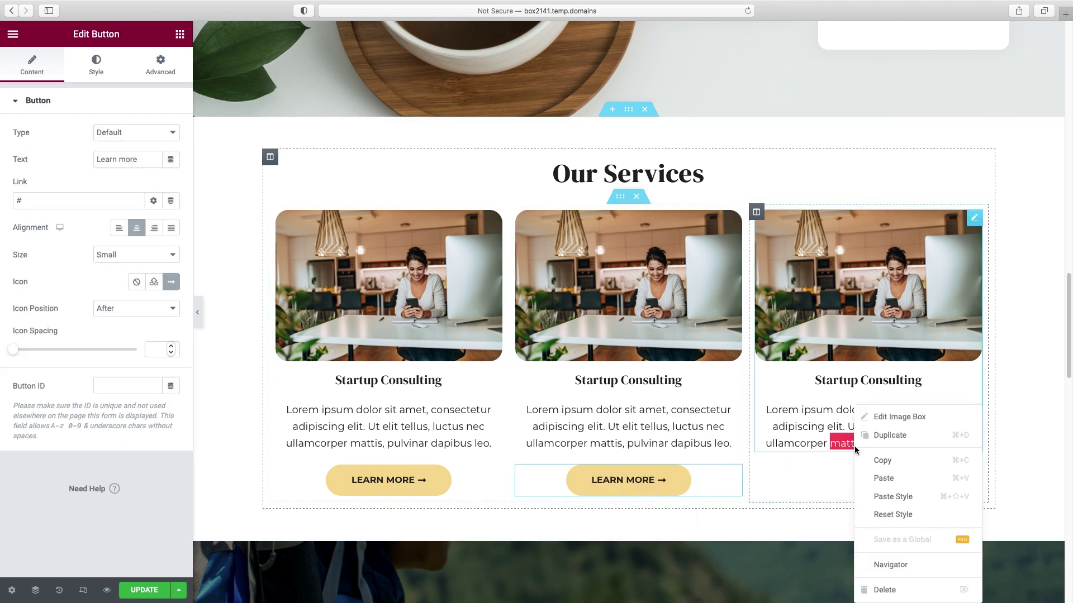
pyautogui.click(878, 480)
# - Set the inner section's column gap to Wide
pyautogui.click(198, 312)
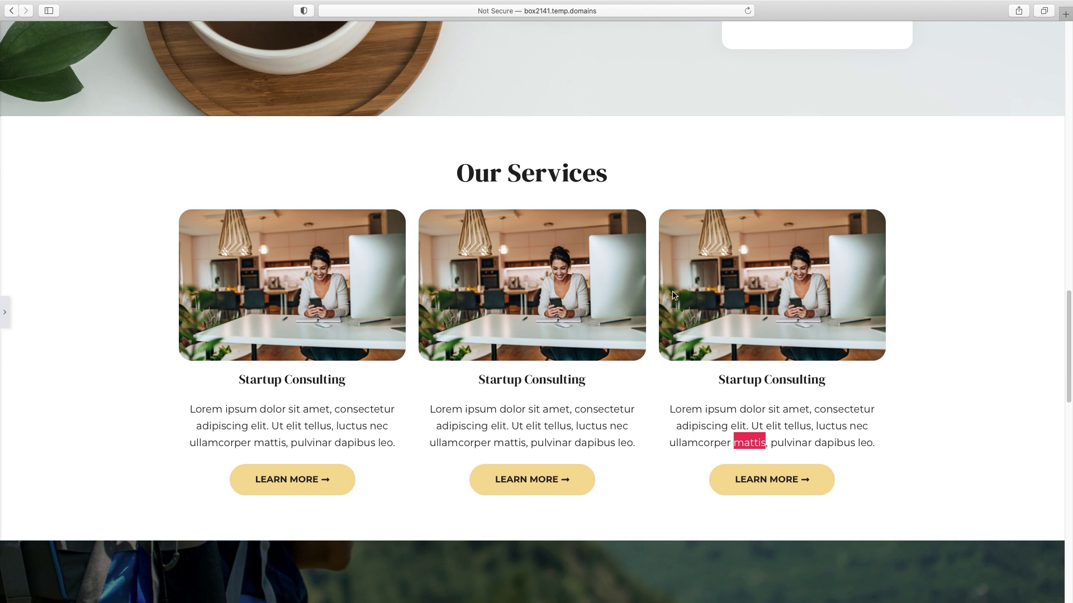
pyautogui.click(708, 415)
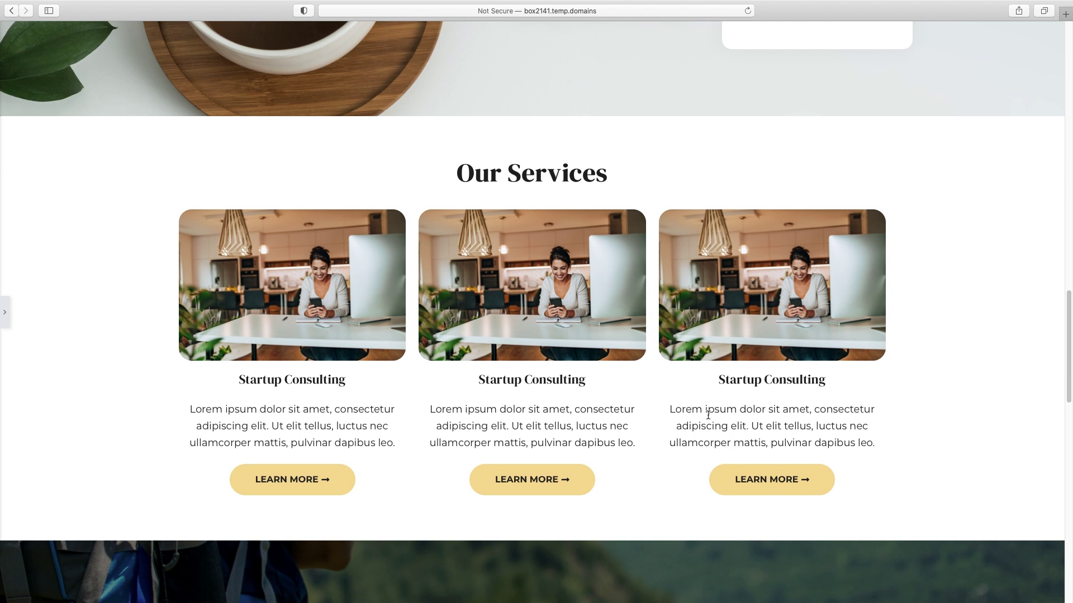
pyautogui.click(6, 313)
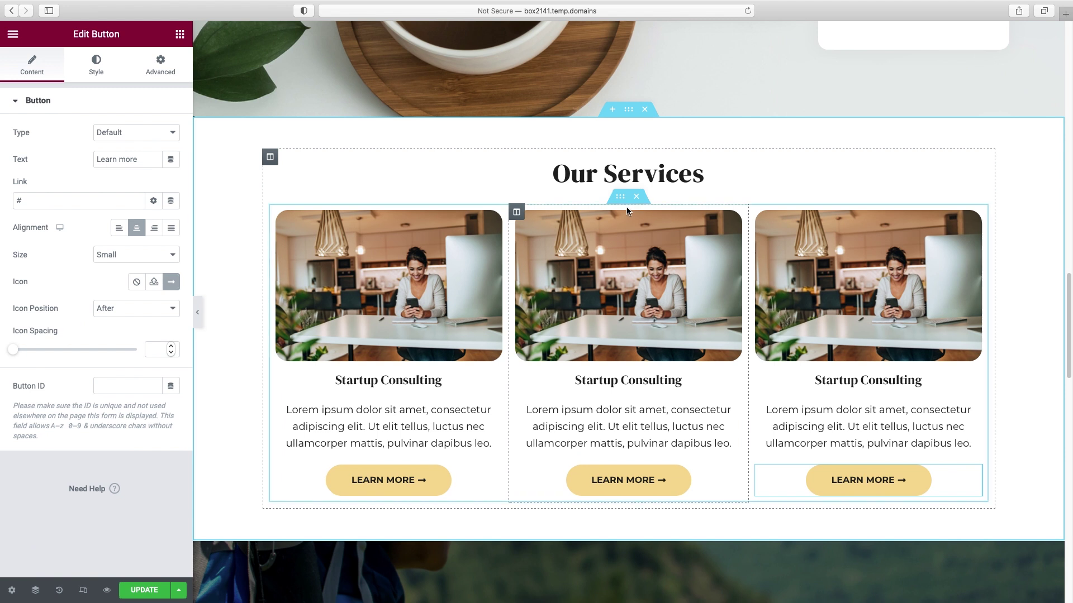
pyautogui.click(622, 200)
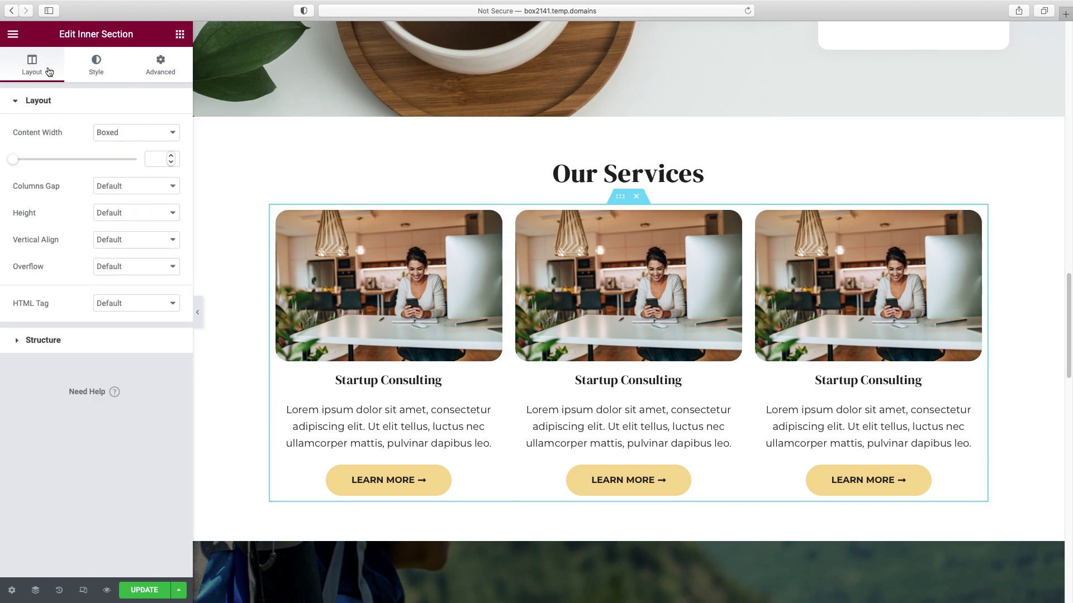
pyautogui.click(160, 189)
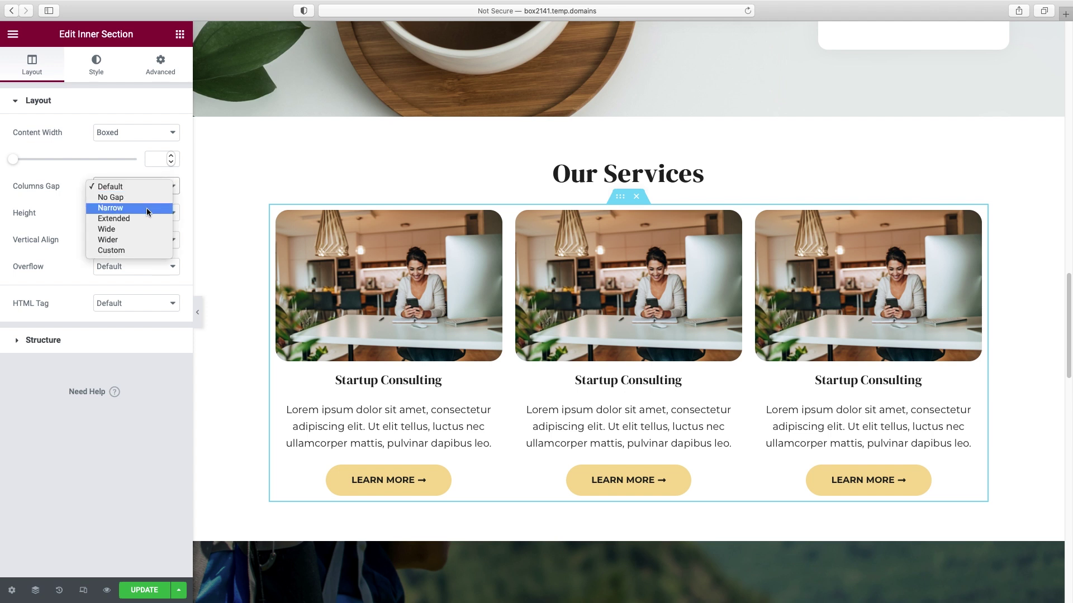
pyautogui.click(140, 227)
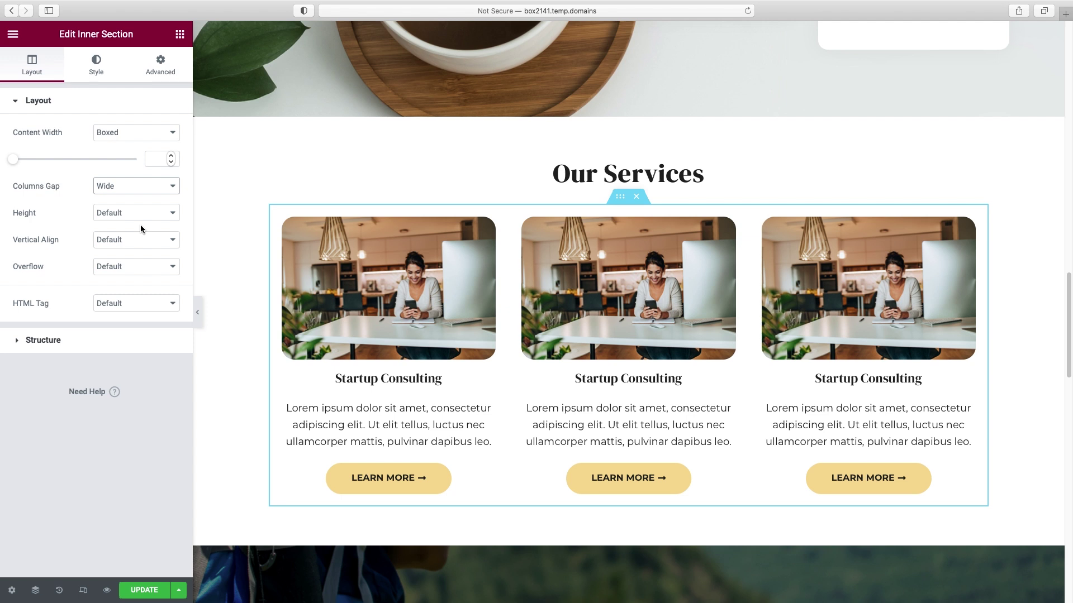
# - Swap the middle box's photo for the cafe image and the third's for two women with a phone
pyautogui.click(646, 278)
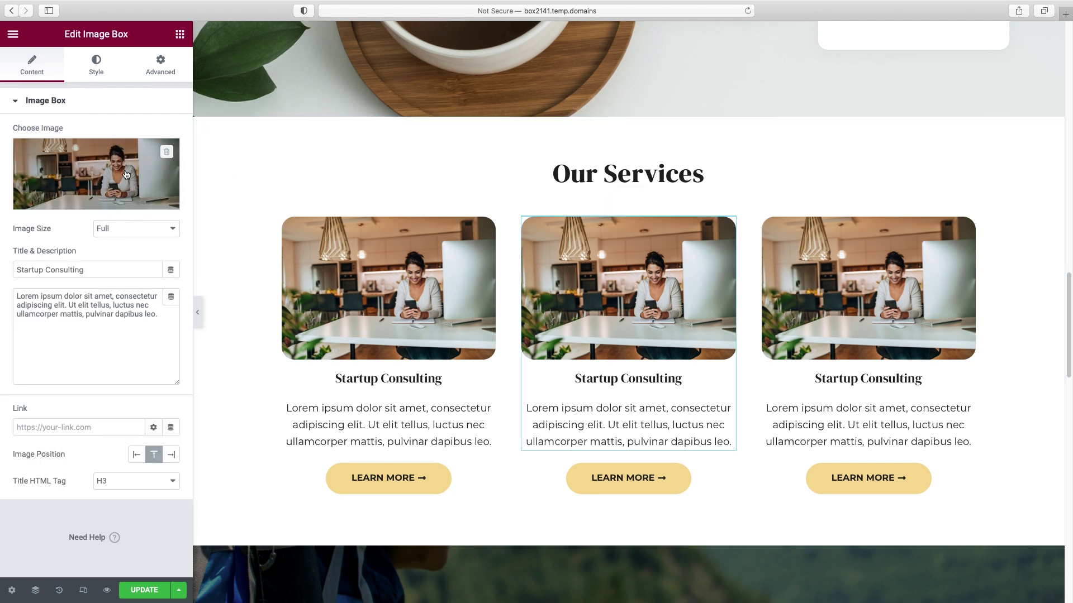
pyautogui.click(95, 200)
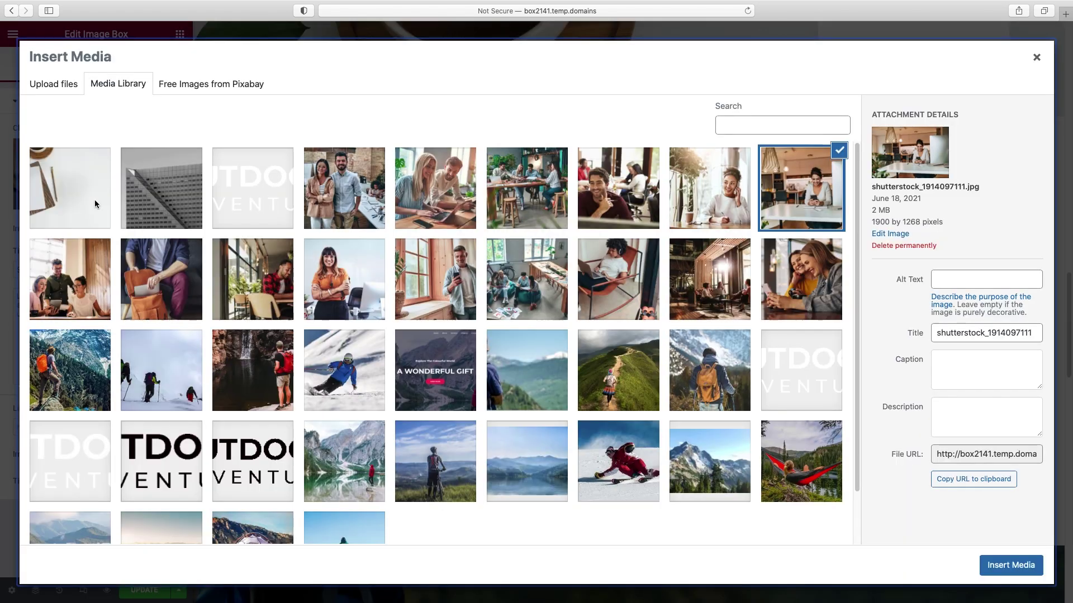
pyautogui.click(252, 280)
pyautogui.click(1011, 566)
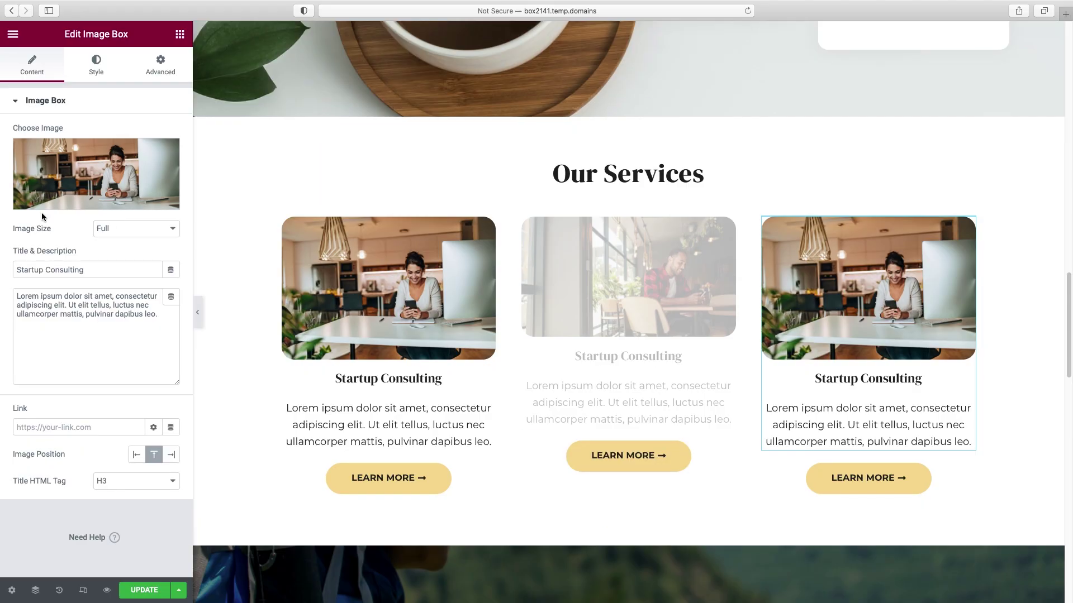
pyautogui.click(42, 204)
pyautogui.click(816, 278)
pyautogui.click(1030, 568)
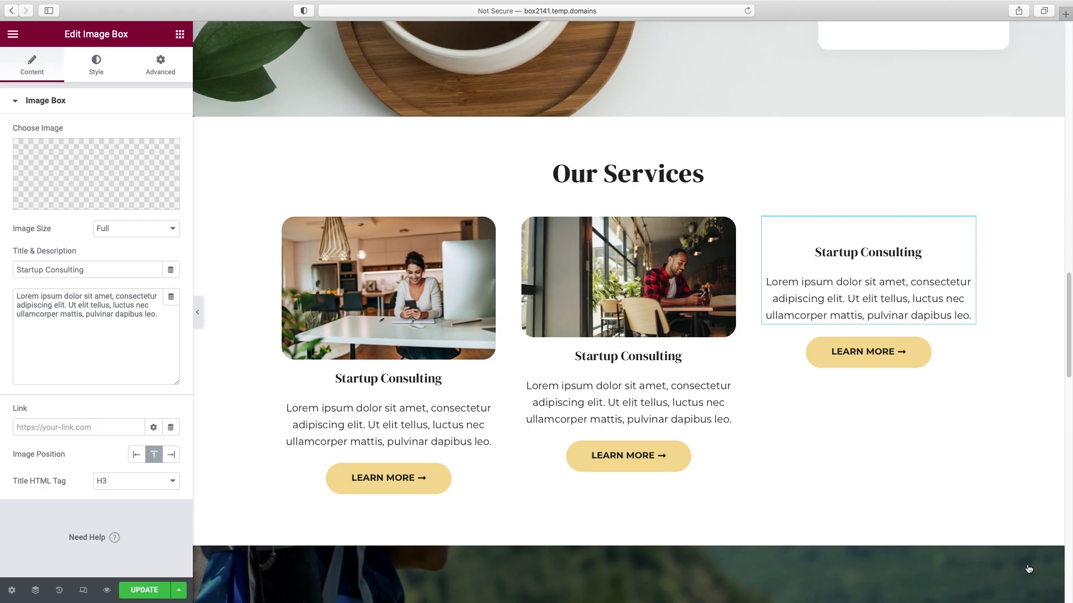
# - Retitle the middle box 'Business Formation' and the third 'Company Management'
pyautogui.click(644, 356)
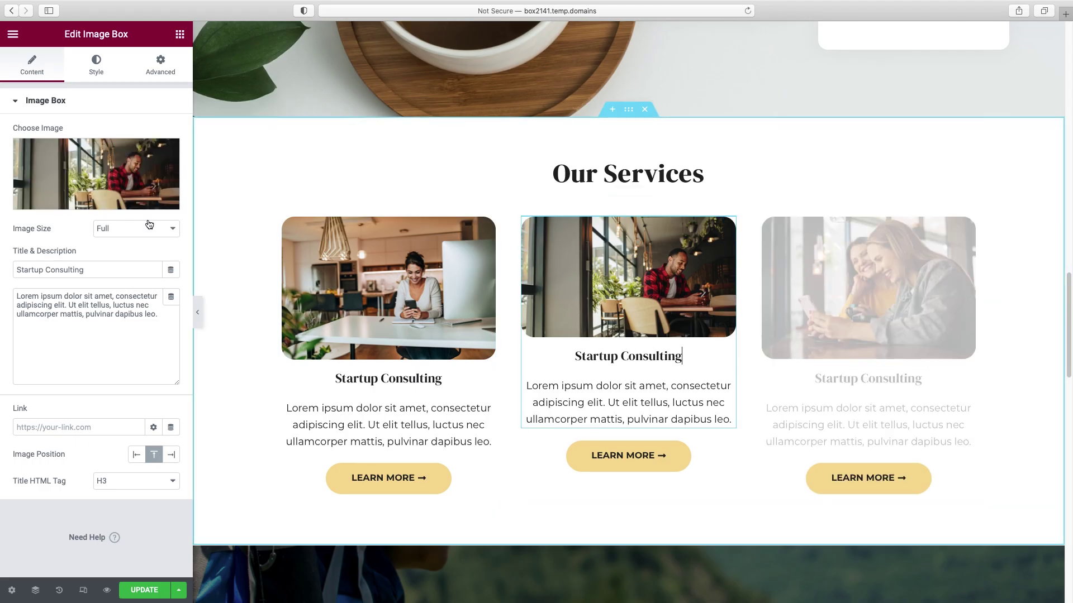
pyautogui.tripleClick(63, 269)
pyautogui.write('Business FOrmation')
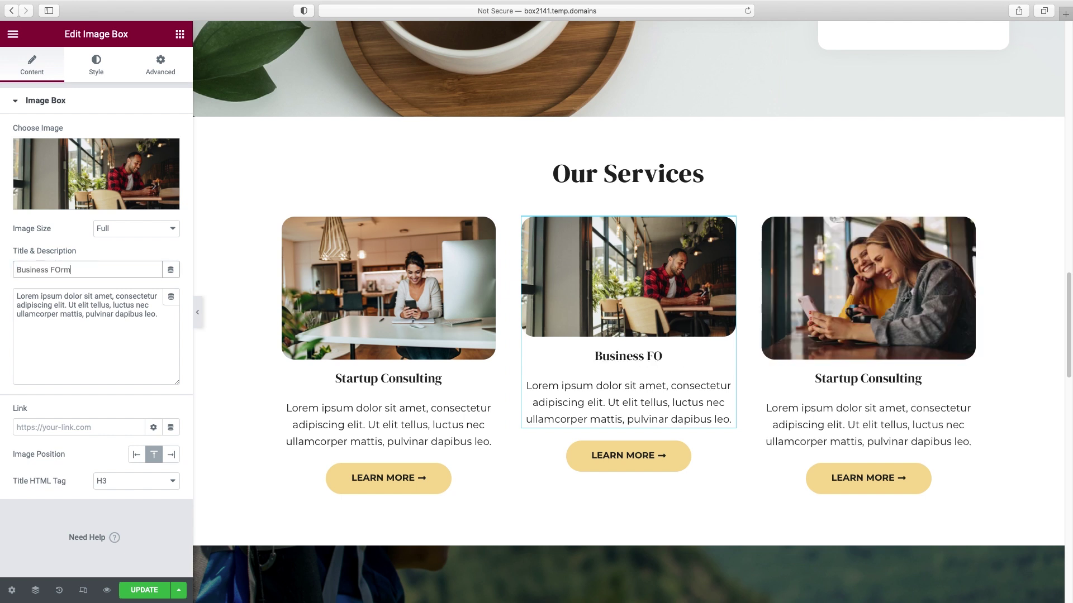
pyautogui.click(868, 378)
pyautogui.tripleClick(63, 269)
pyautogui.write('Company Management')
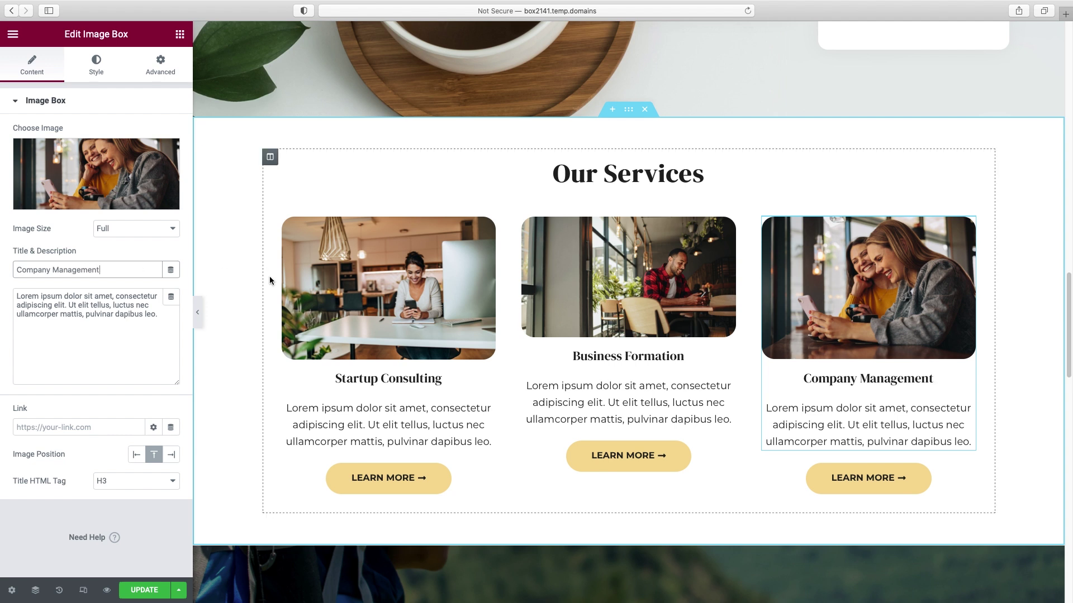
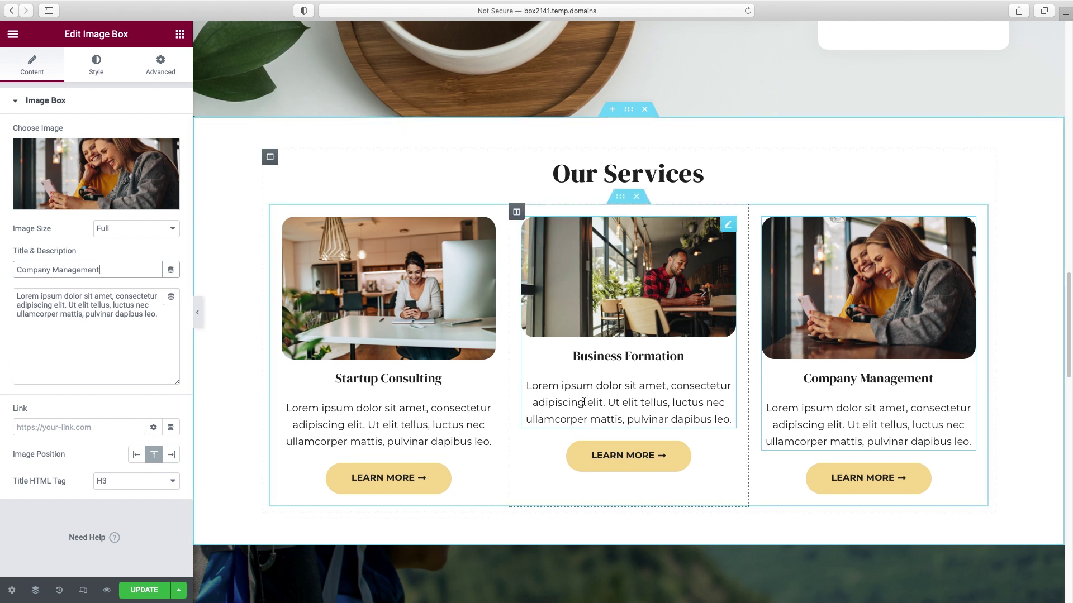
# - Give the middle Business Formation Learn More button the teal global background colour
pyautogui.rightClick(728, 455)
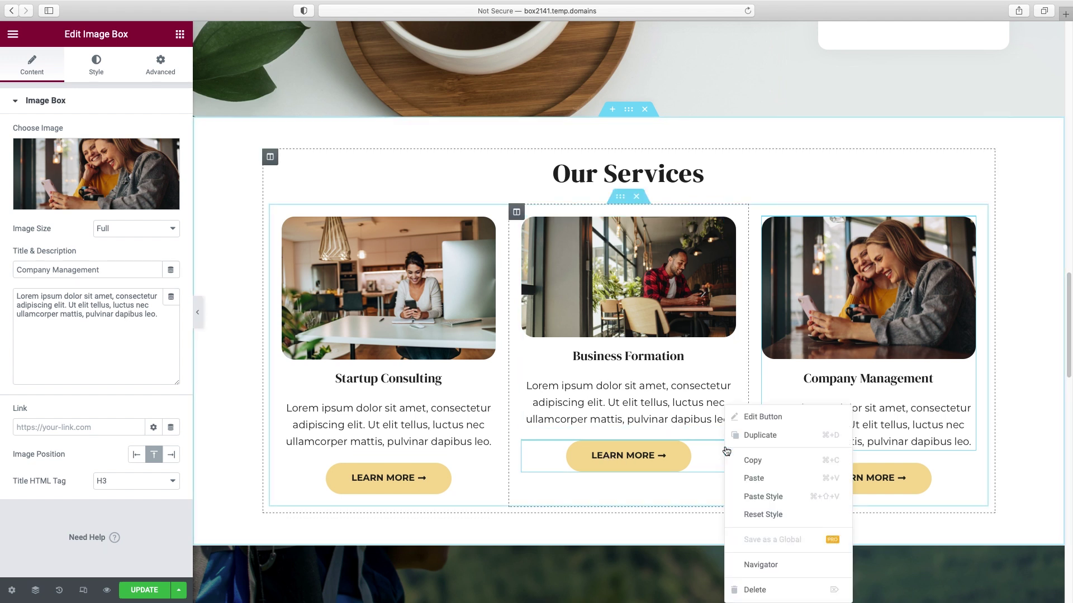
pyautogui.click(677, 457)
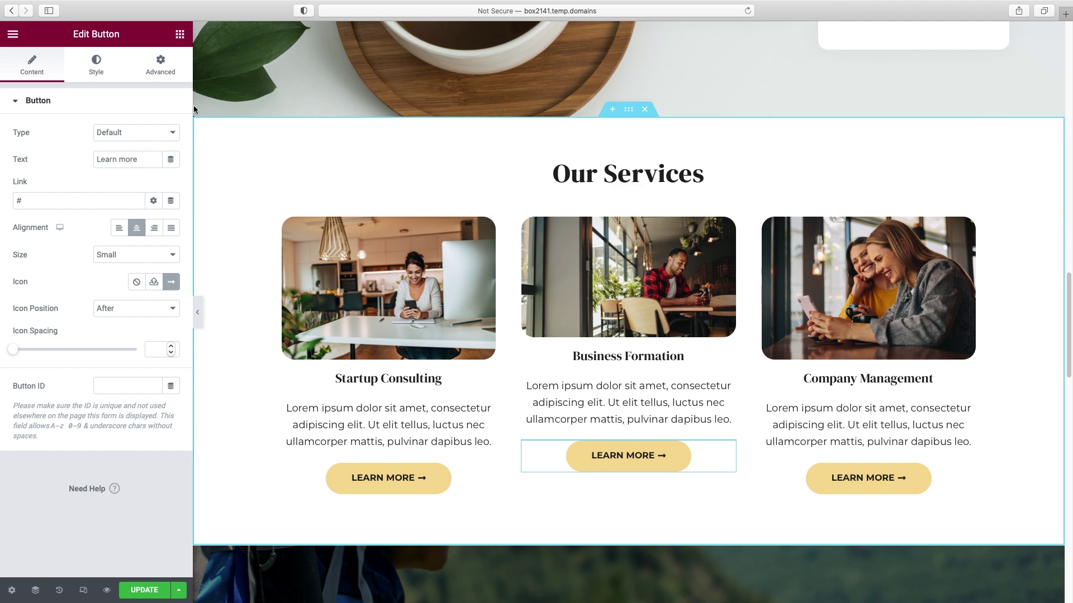
pyautogui.click(98, 74)
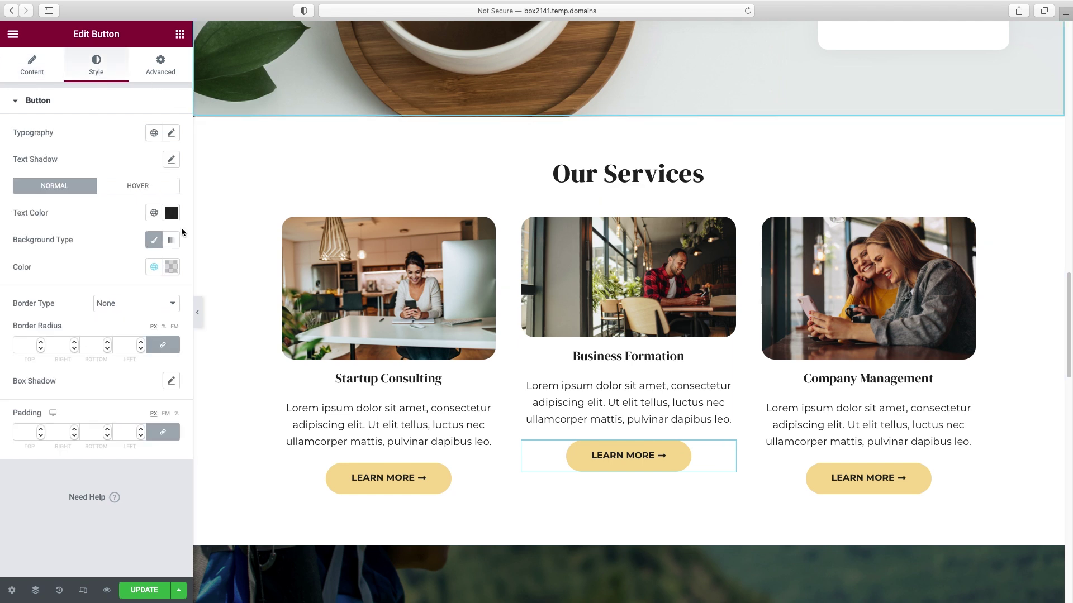
pyautogui.click(154, 267)
pyautogui.scroll(-3, 111, 369)
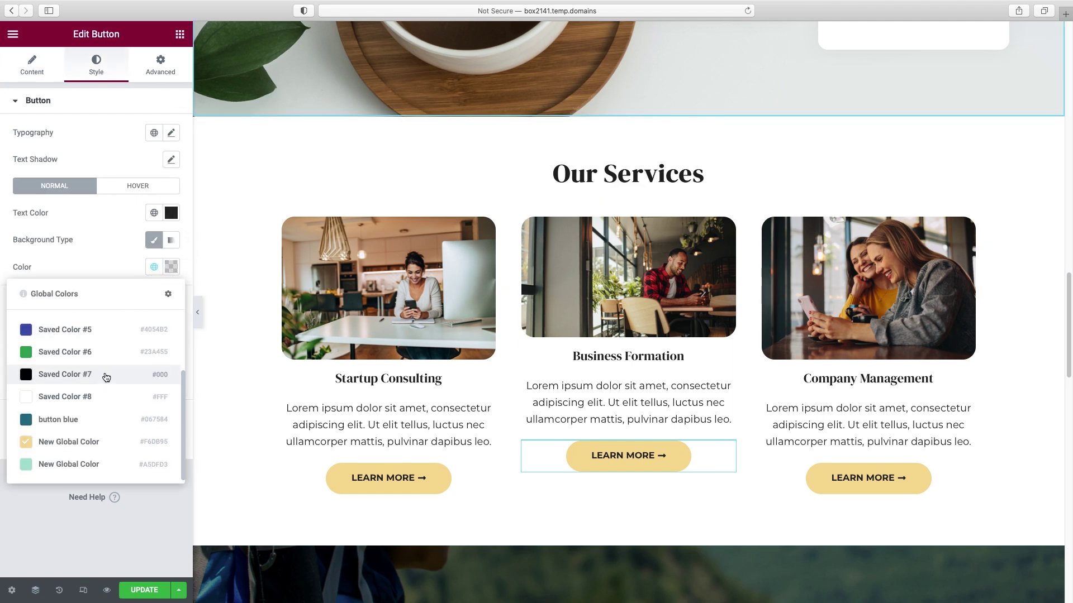
pyautogui.click(81, 471)
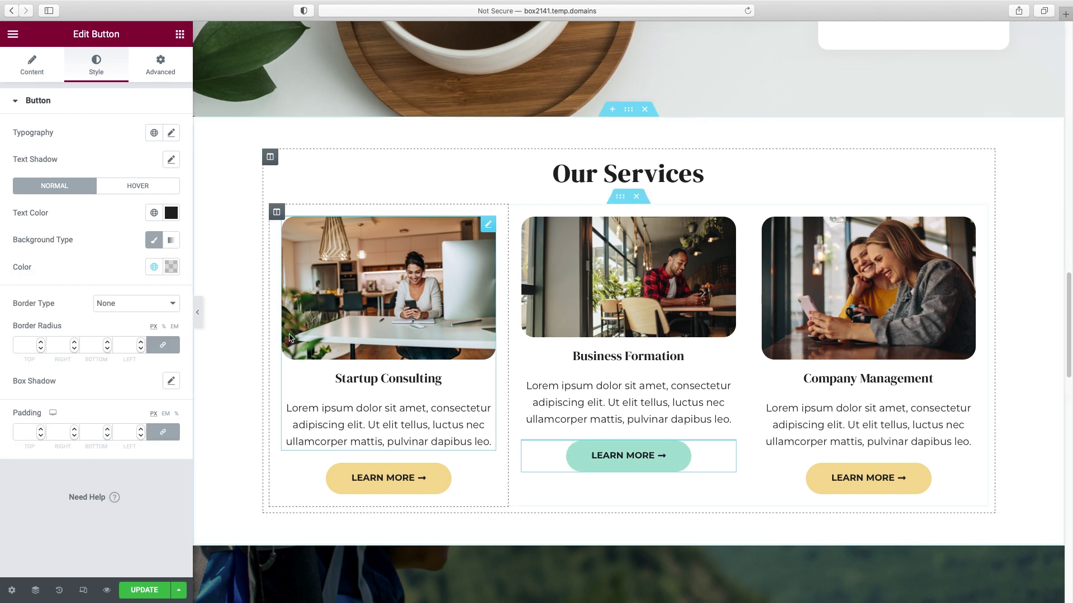
pyautogui.click(199, 318)
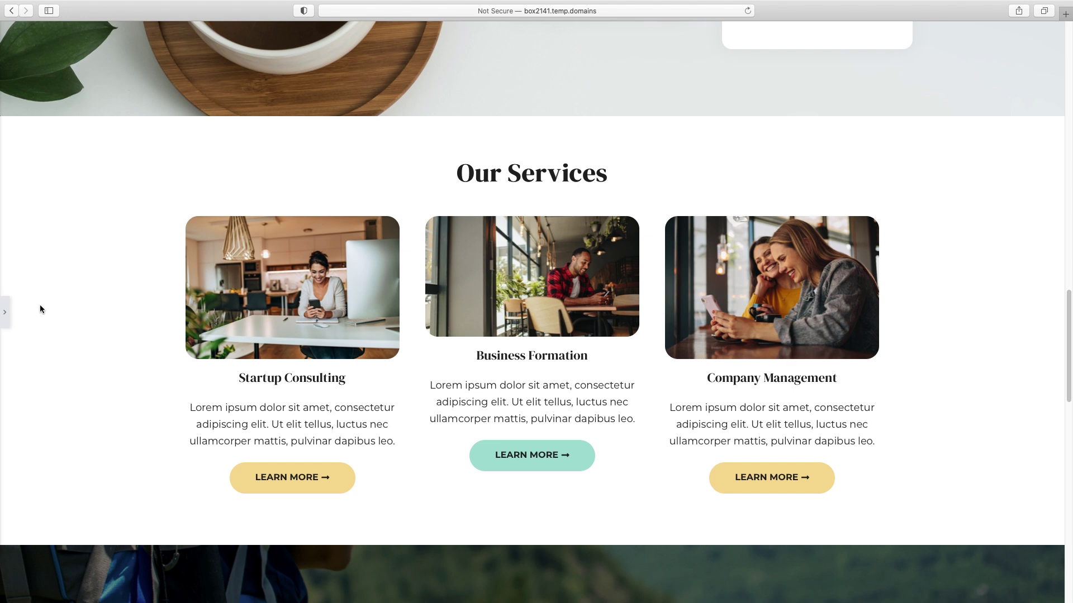
pyautogui.click(7, 317)
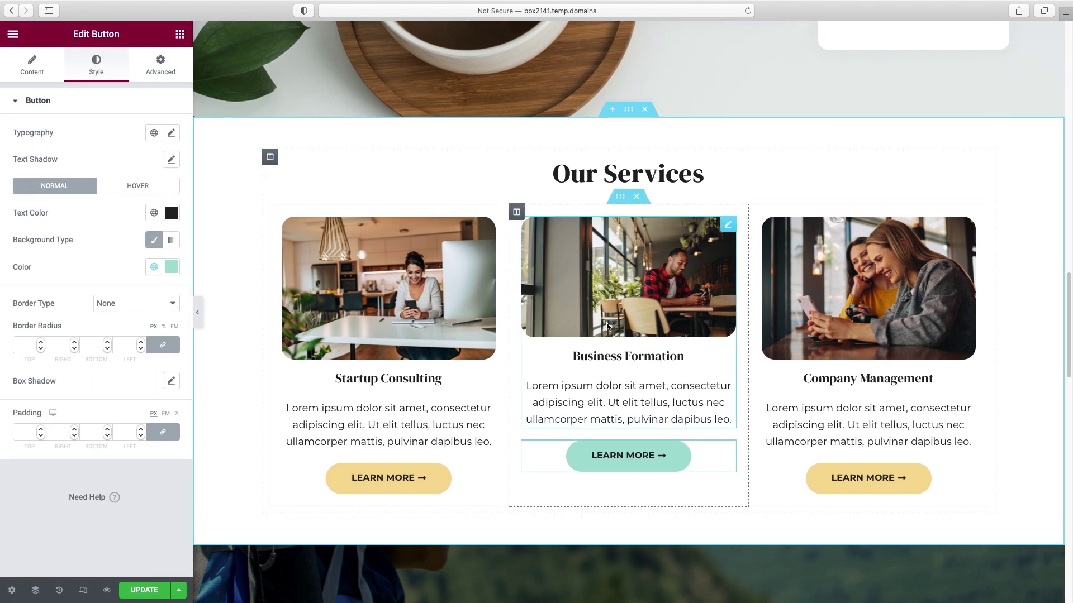
pyautogui.scroll(-3, 605, 329)
pyautogui.scroll(-5, 606, 329)
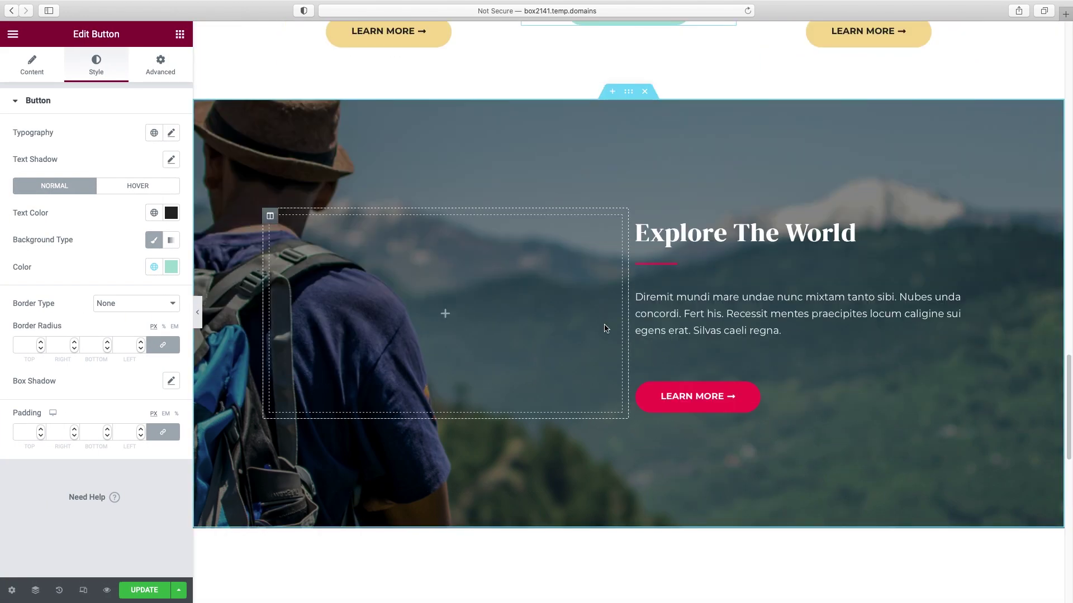
# - Retitle the heading 'Organizing your business is our business.' with a 1.1 line height
pyautogui.click(861, 234)
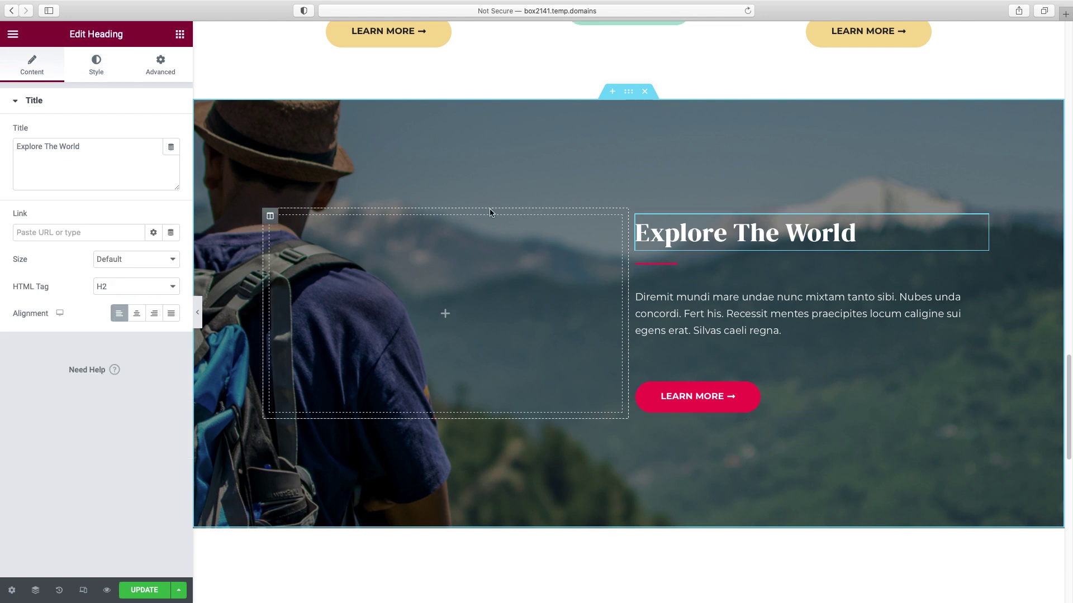
pyautogui.tripleClick(62, 142)
pyautogui.write('Organ')
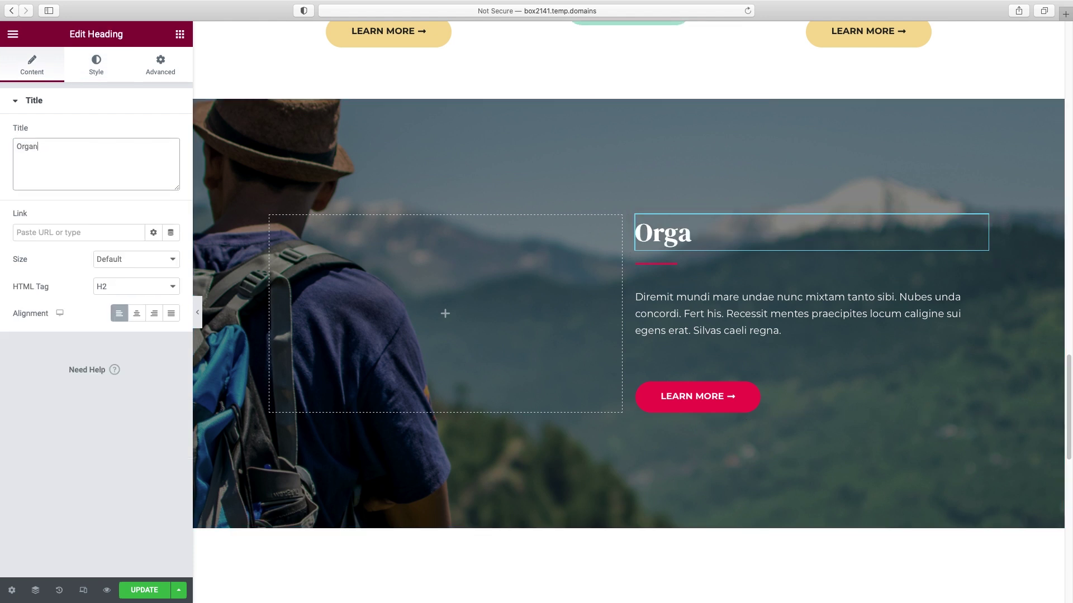
pyautogui.write('izing your business is our ')
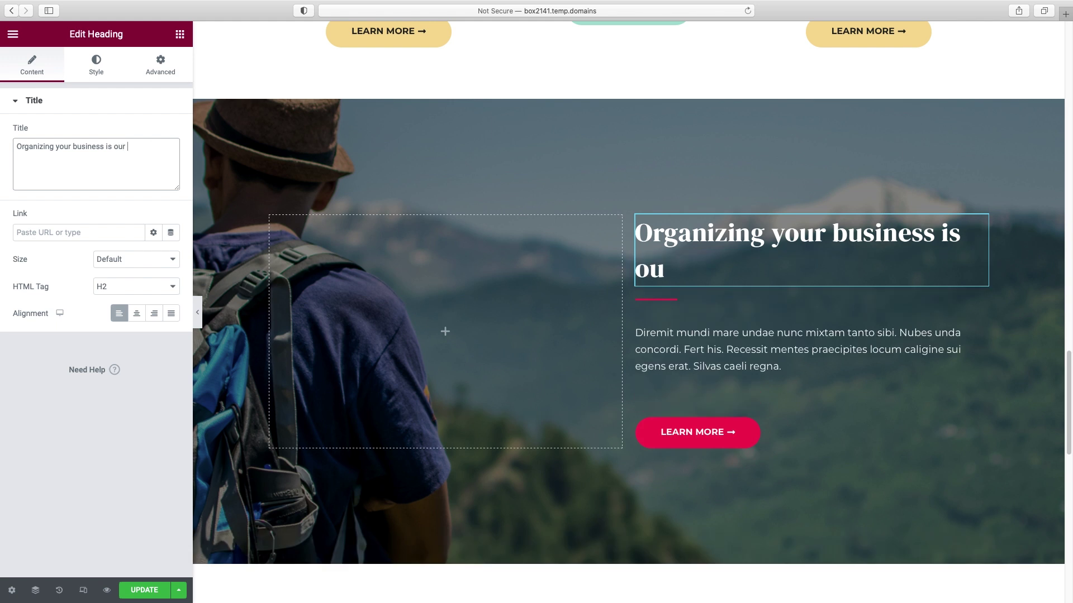
pyautogui.write('business.')
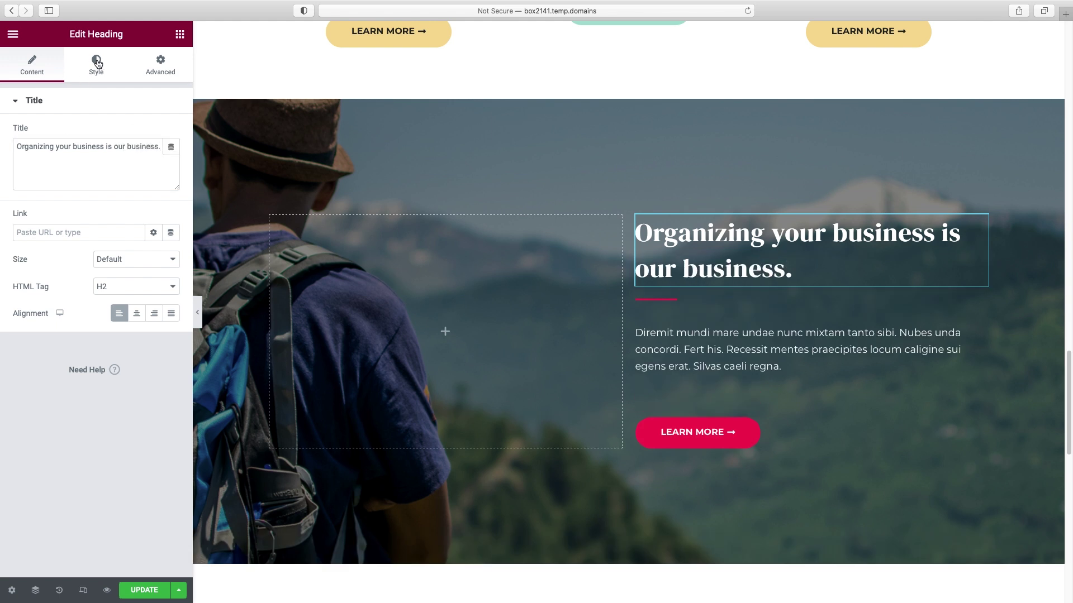
pyautogui.click(97, 63)
pyautogui.click(171, 160)
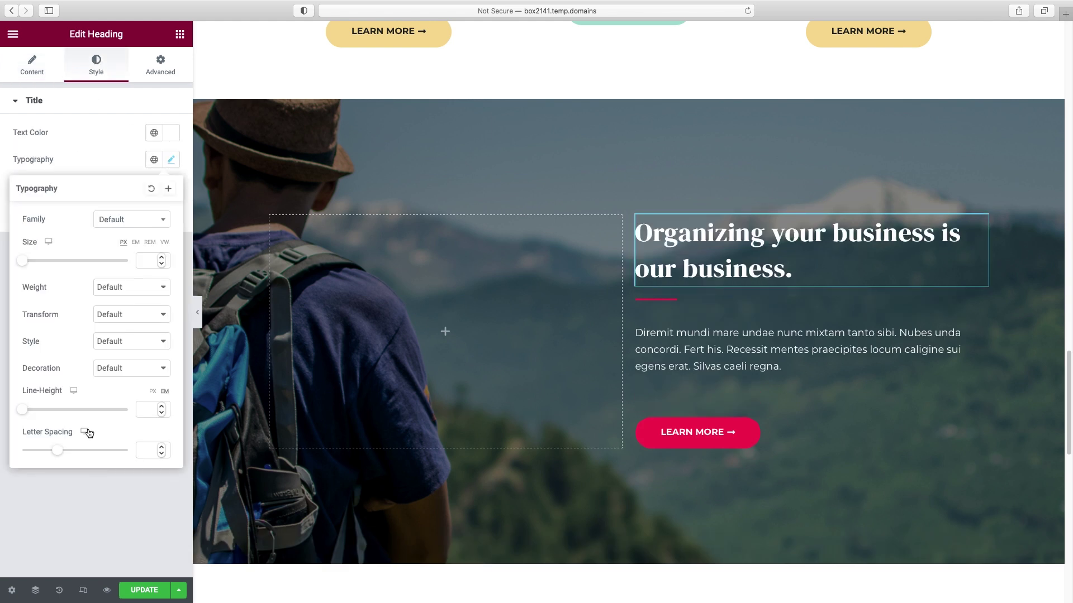
pyautogui.click(146, 413)
pyautogui.write('1.1')
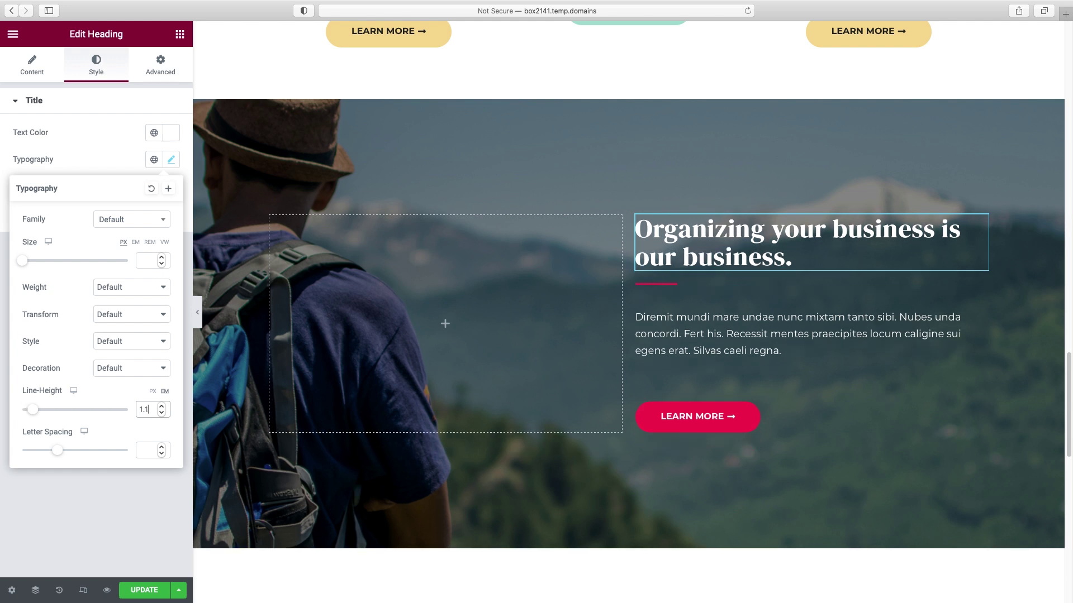
# - Adjust the divider's width and style, then delete the divider
pyautogui.click(652, 286)
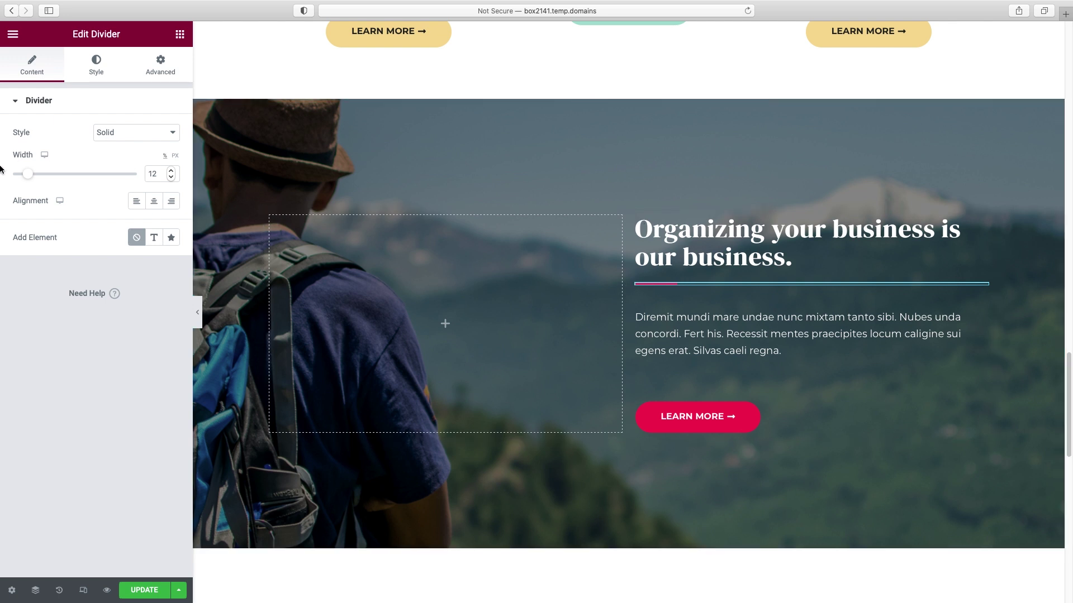
pyautogui.moveTo(30, 176); pyautogui.dragTo(102, 179)
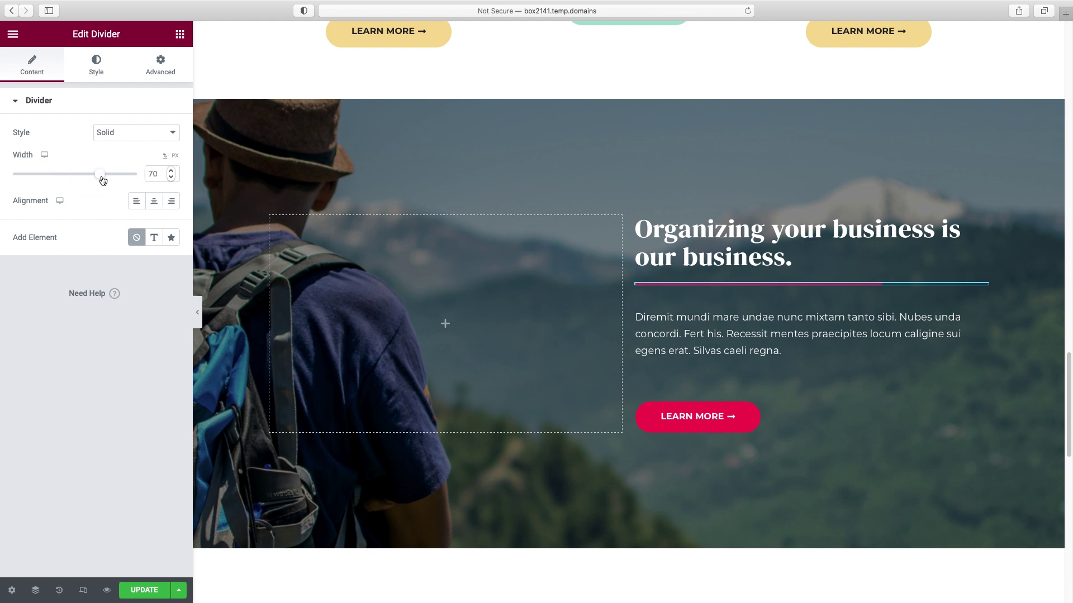
pyautogui.click(120, 134)
pyautogui.press('Escape')
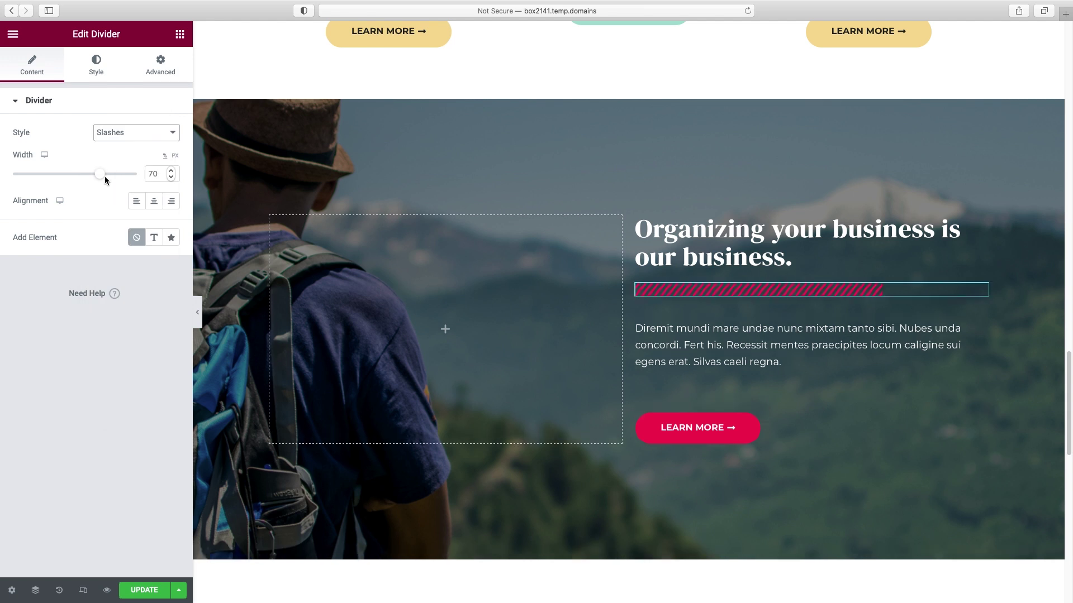
pyautogui.click(99, 66)
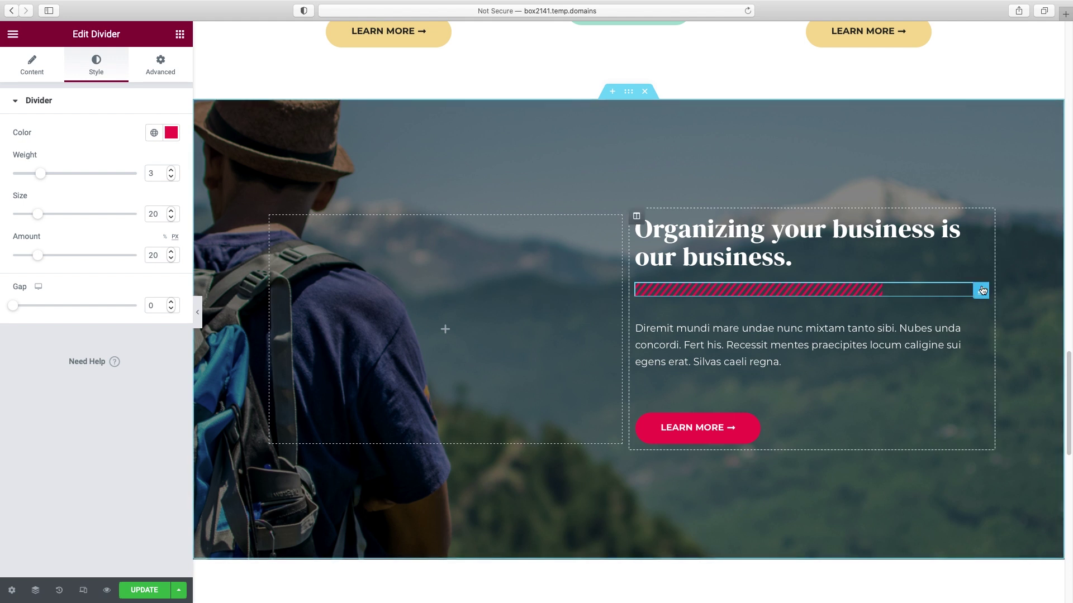
pyautogui.rightClick(983, 292)
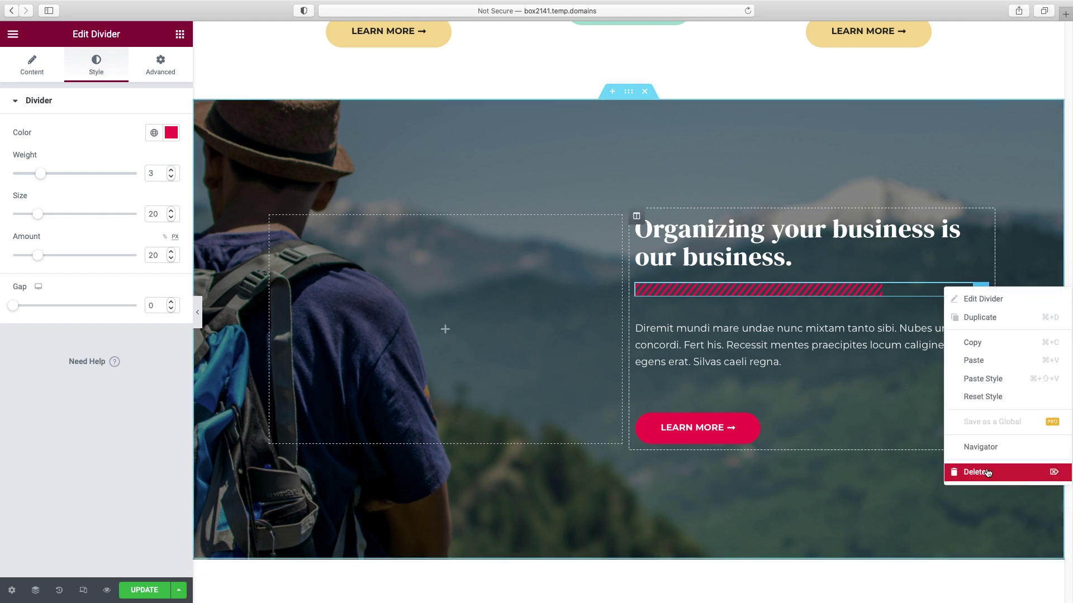
pyautogui.click(986, 473)
pyautogui.click(710, 316)
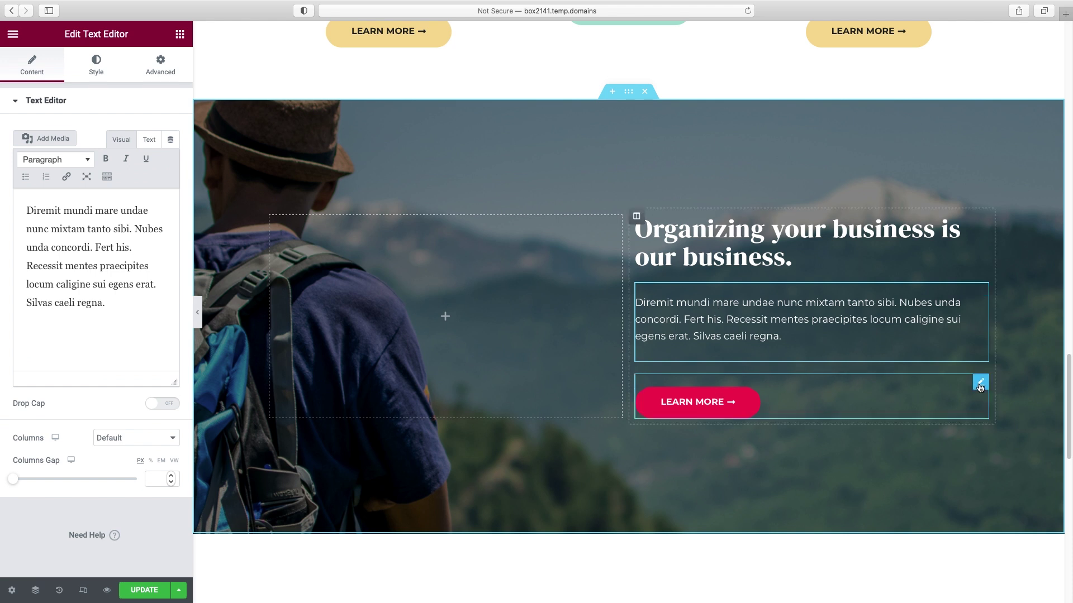
# - Copy the hero's teal LET'S WORK TOGETHER button into the mountain section
pyautogui.click(980, 383)
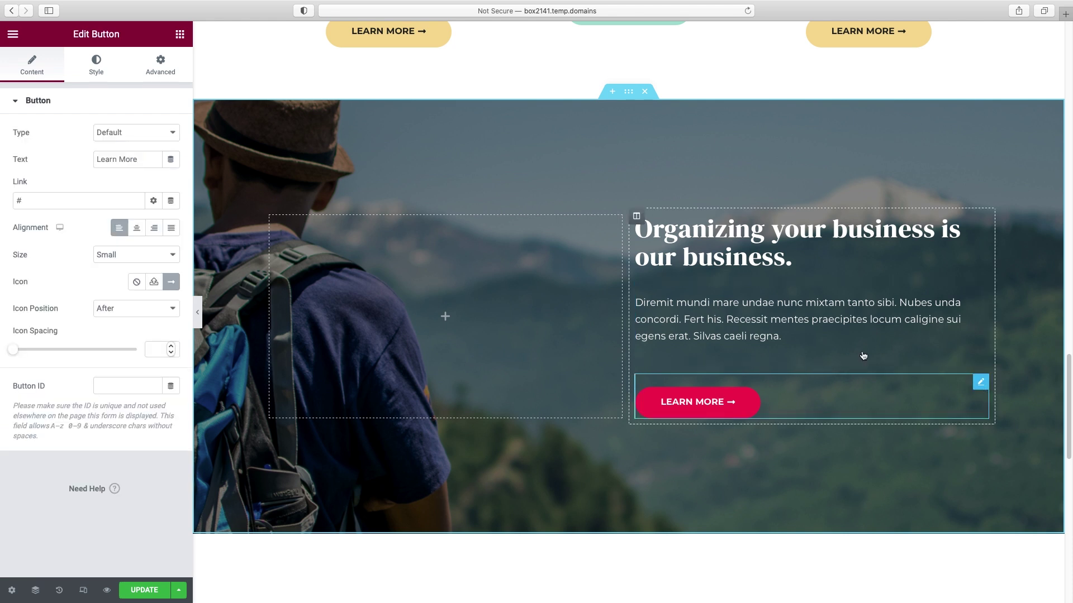
pyautogui.click(96, 71)
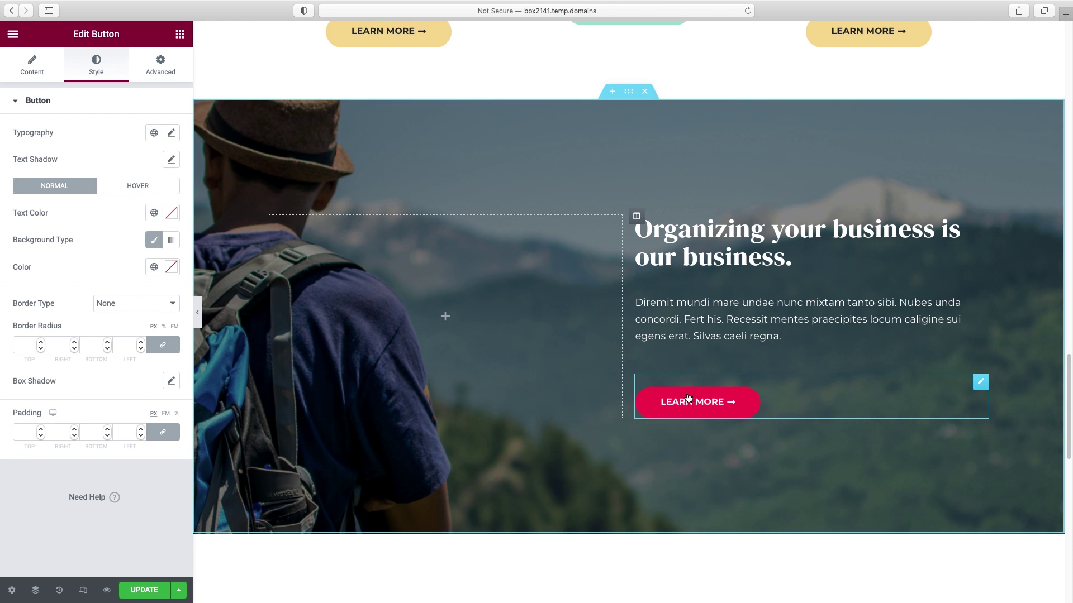
pyautogui.scroll(20, 709, 412)
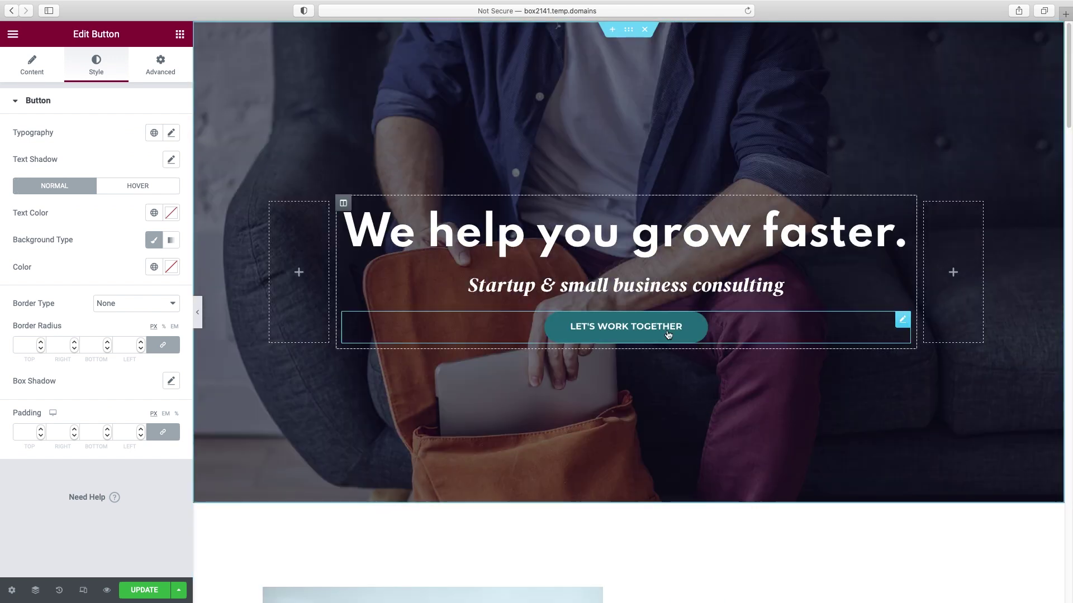
pyautogui.rightClick(668, 334)
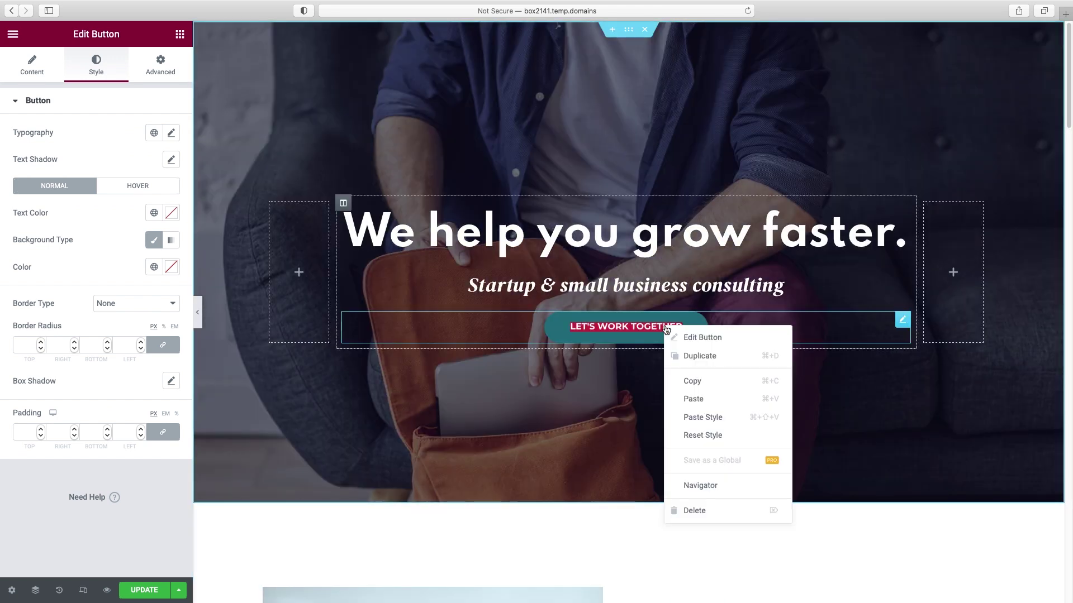
pyautogui.click(696, 375)
pyautogui.scroll(-20, 651, 374)
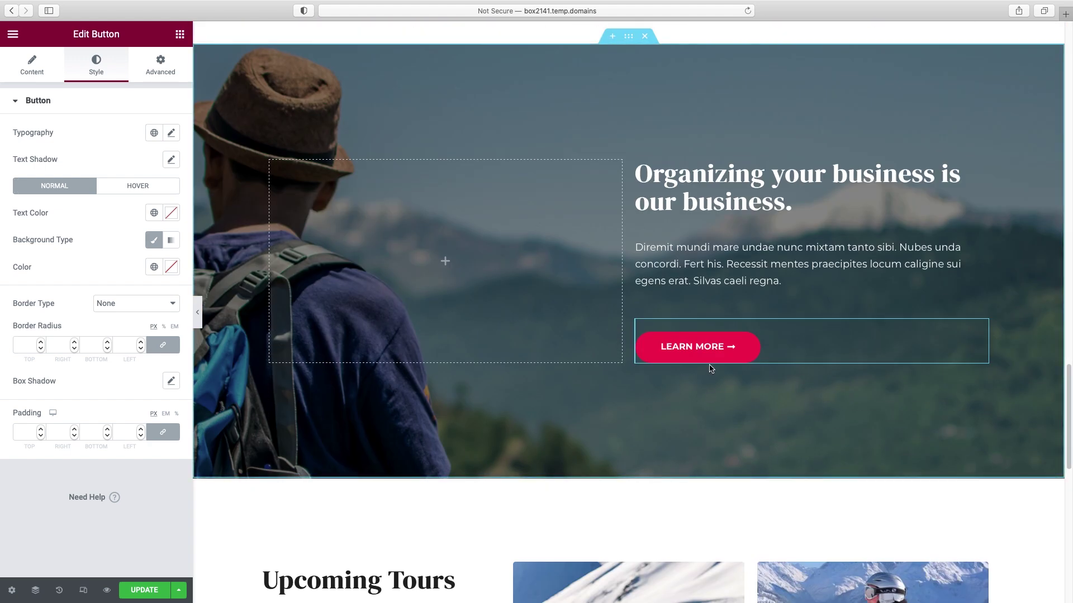
pyautogui.rightClick(709, 363)
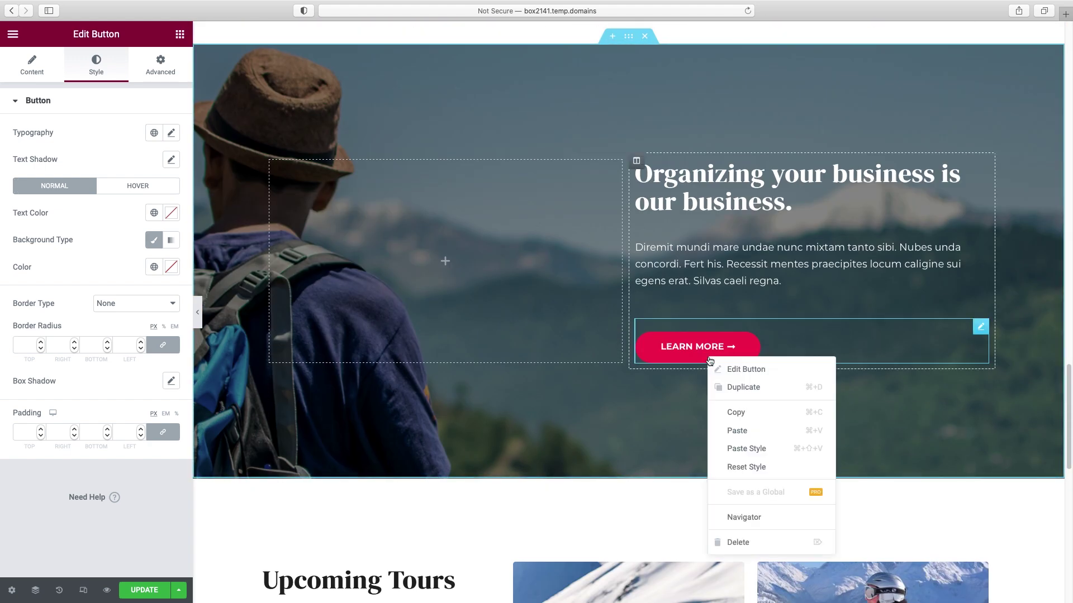
pyautogui.click(742, 431)
# - Delete the red Learn More button and left-align the new button
pyautogui.rightClick(981, 330)
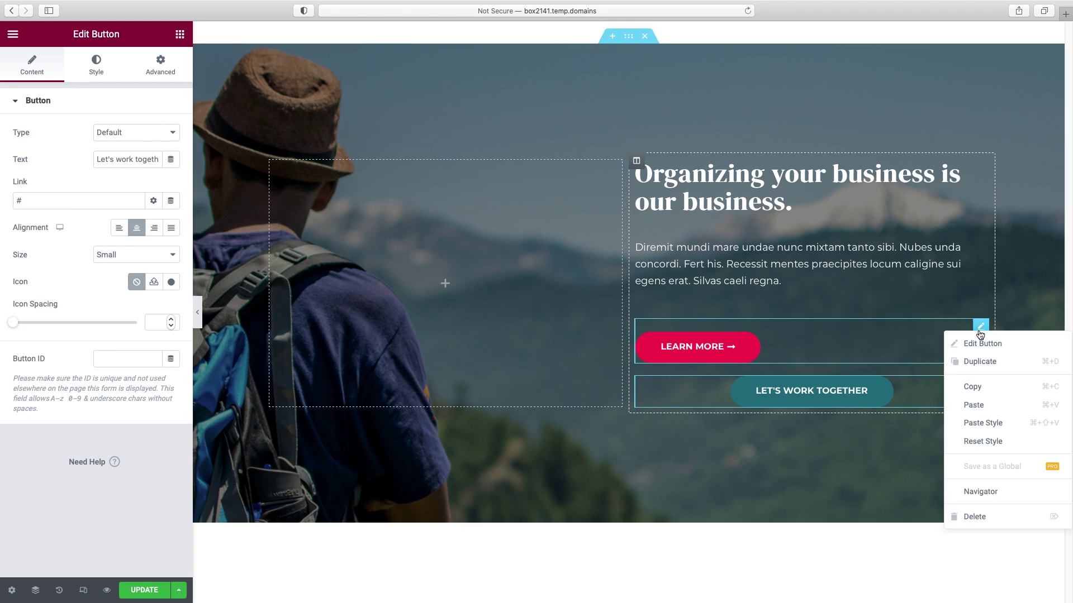
pyautogui.click(985, 515)
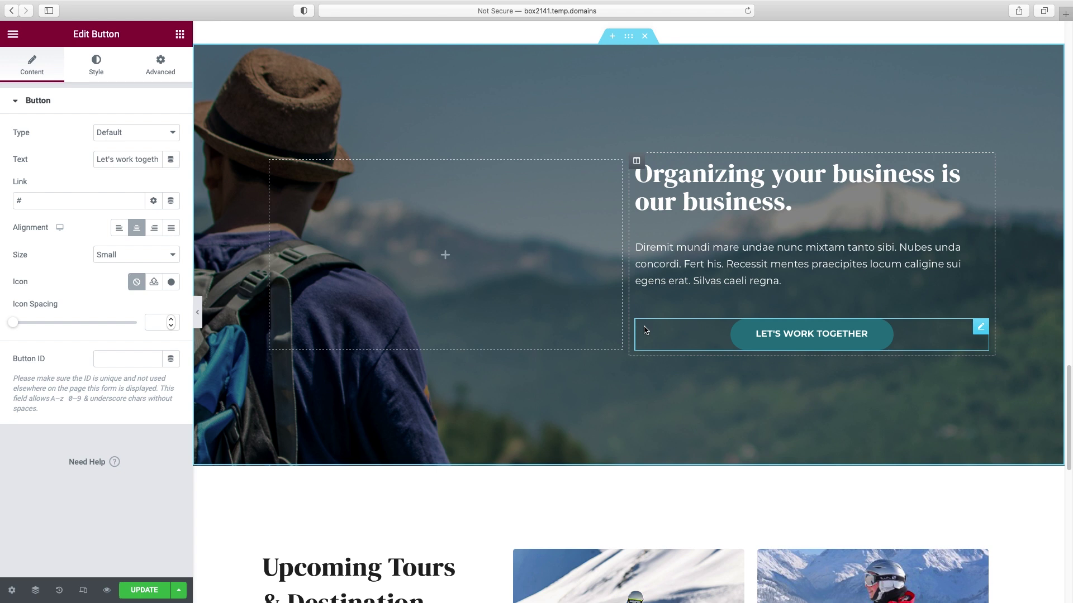
pyautogui.click(119, 228)
pyautogui.scroll(1, 572, 305)
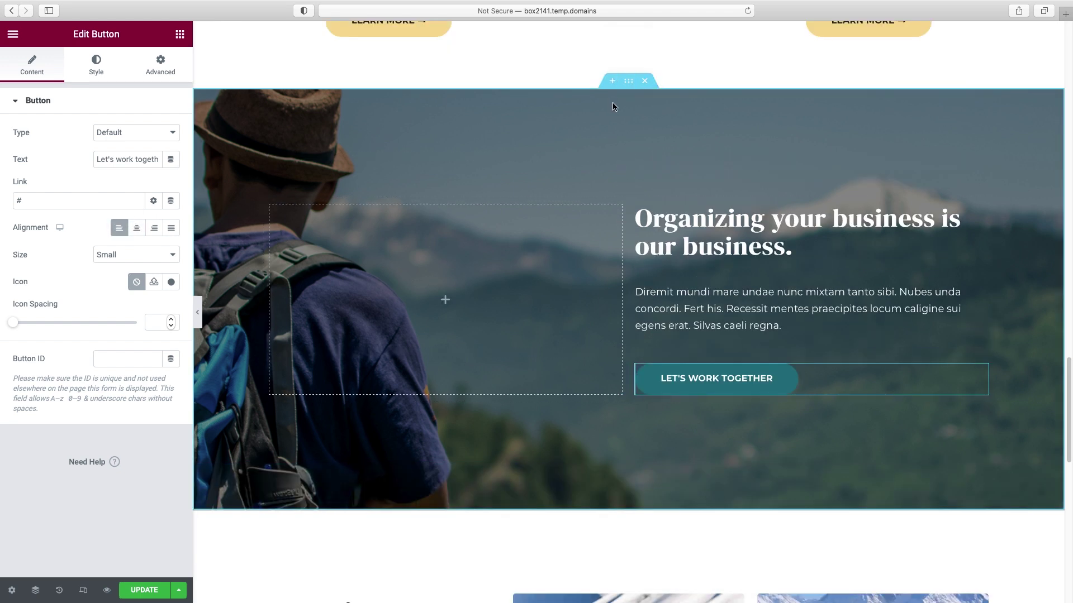
pyautogui.click(627, 82)
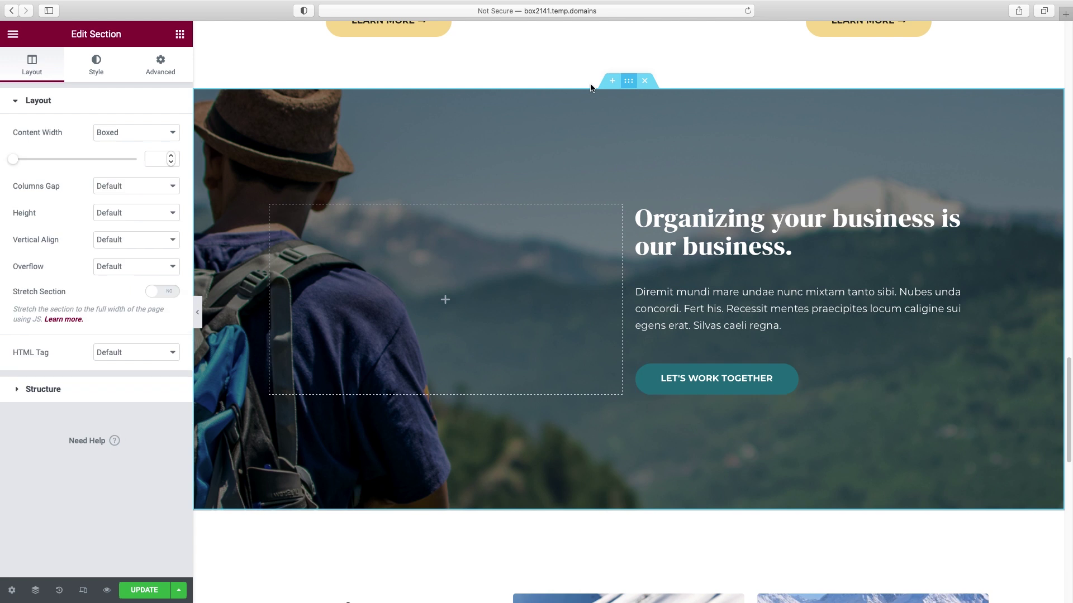
# - Set the section's background image to the office team photo
pyautogui.click(98, 78)
pyautogui.click(79, 279)
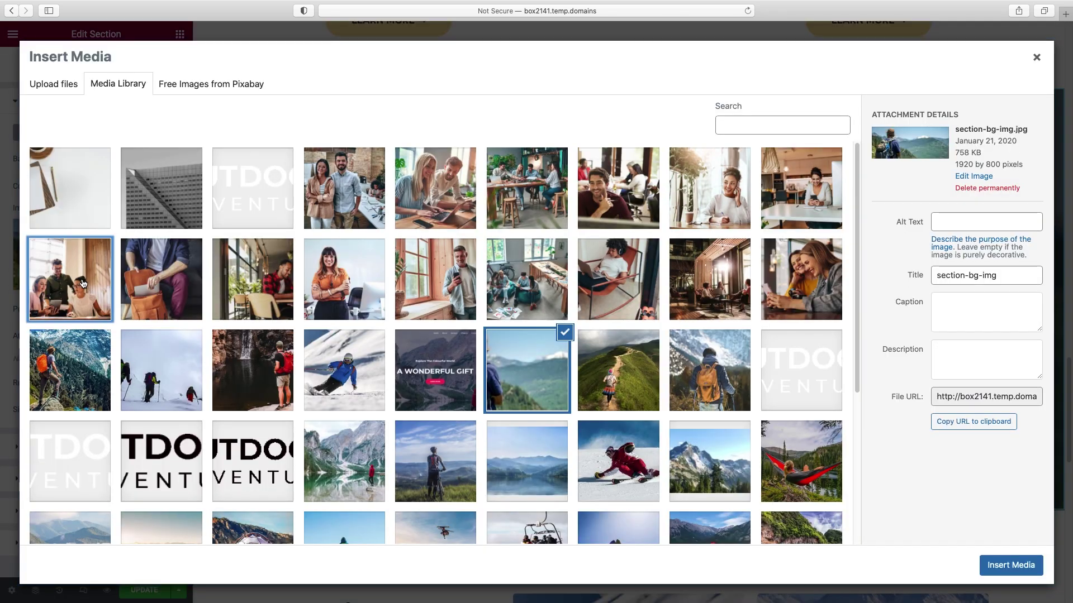
pyautogui.click(82, 281)
pyautogui.click(1000, 566)
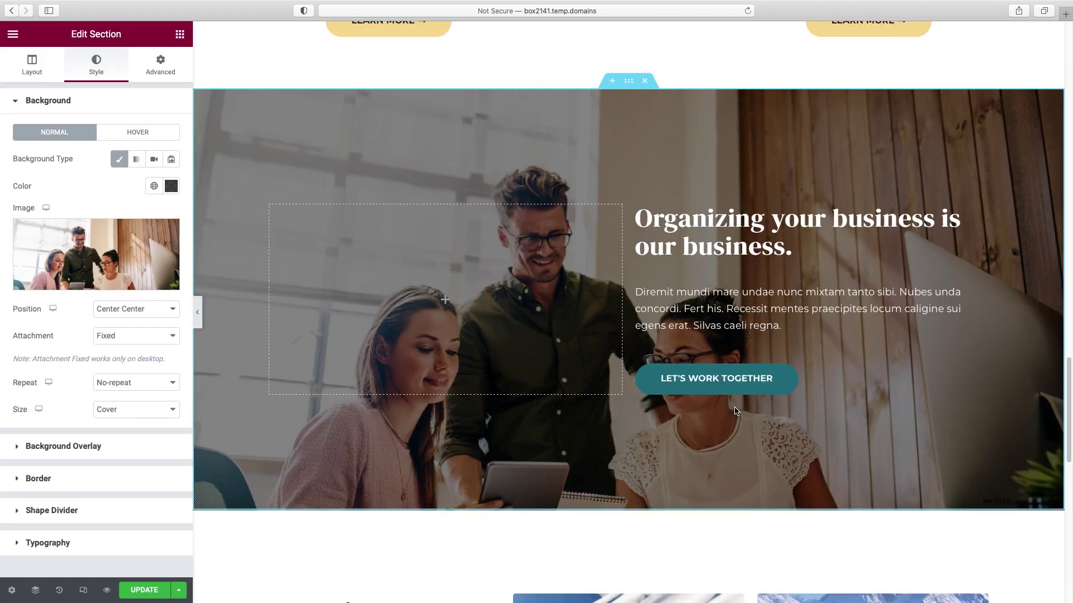
pyautogui.scroll(3, 735, 411)
pyautogui.scroll(-5, 735, 411)
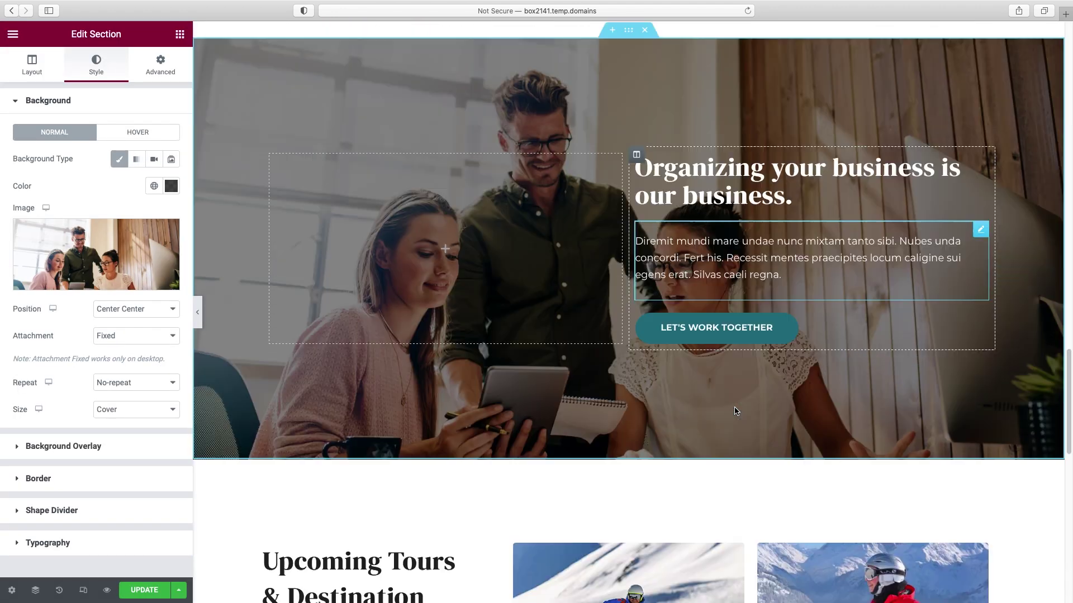
pyautogui.scroll(5, 735, 411)
pyautogui.scroll(-1, 713, 400)
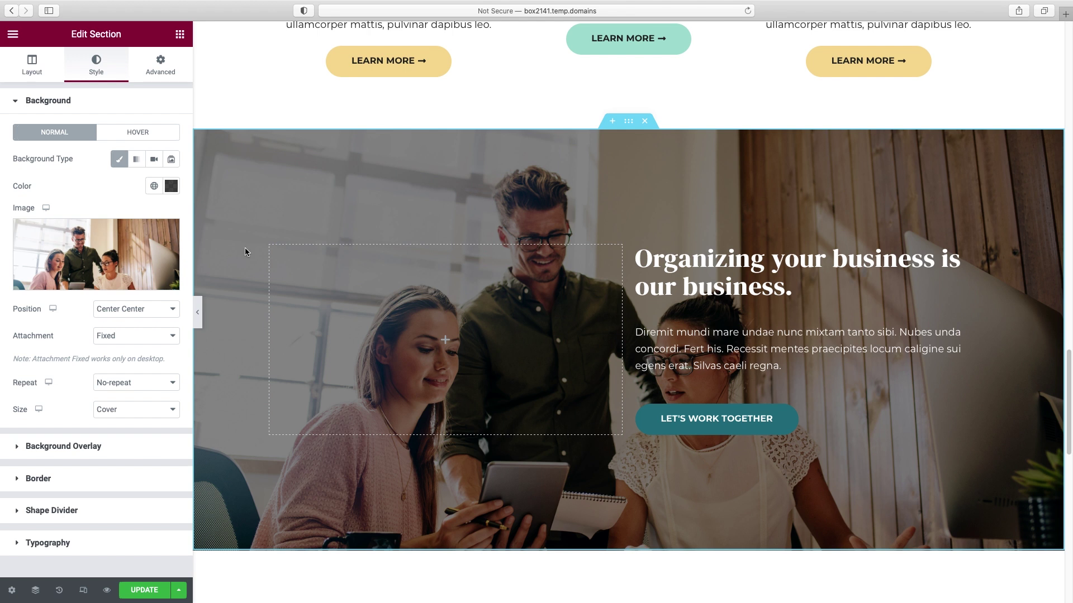
pyautogui.moveTo(120, 264)
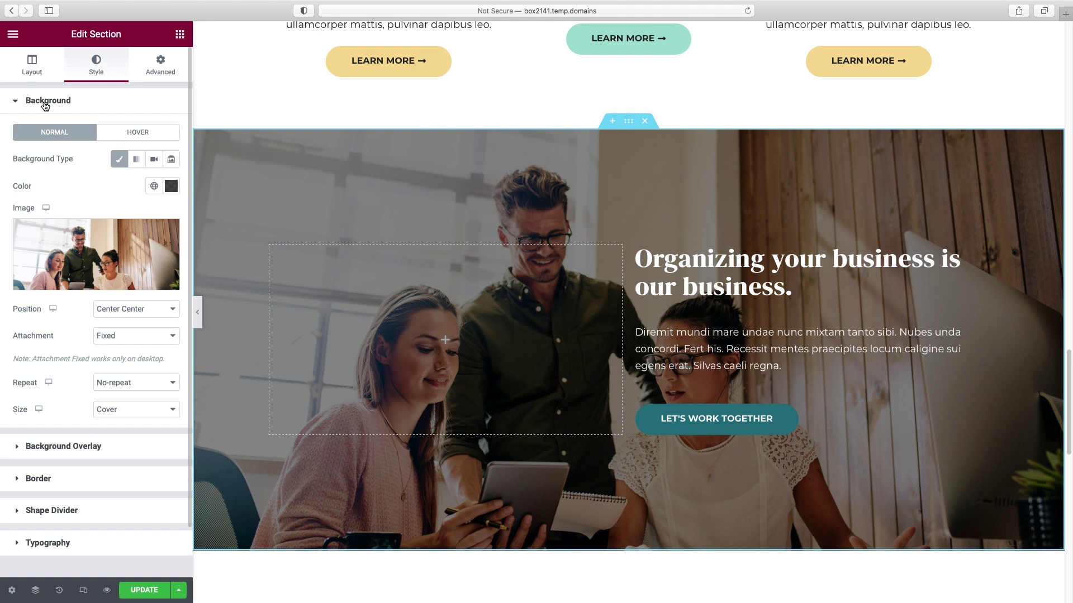
# - Keep the background overlay black and raise its opacity to about 0.73
pyautogui.click(44, 102)
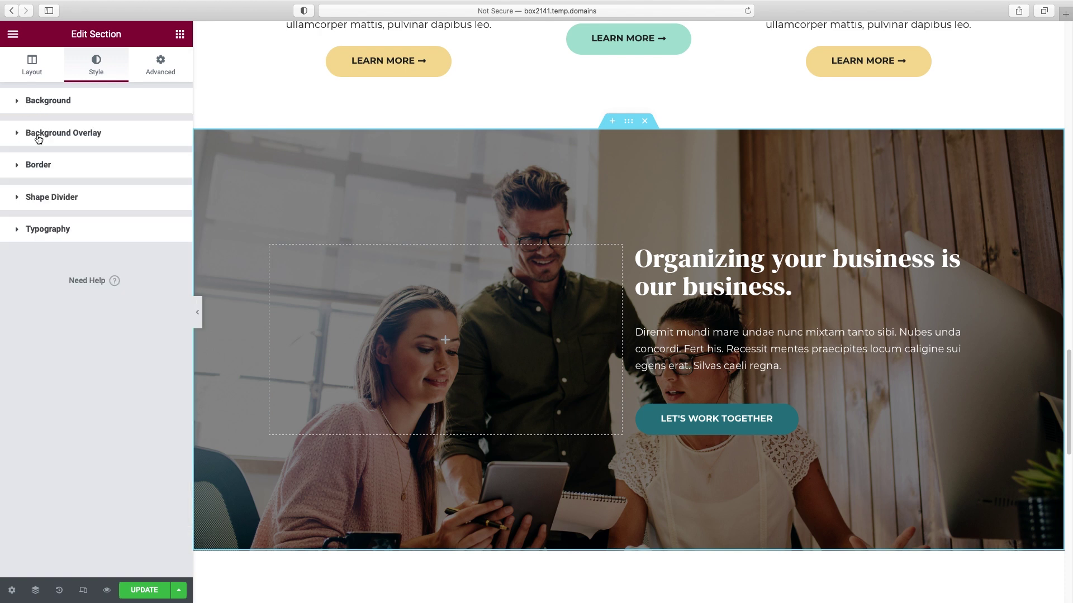
pyautogui.click(38, 134)
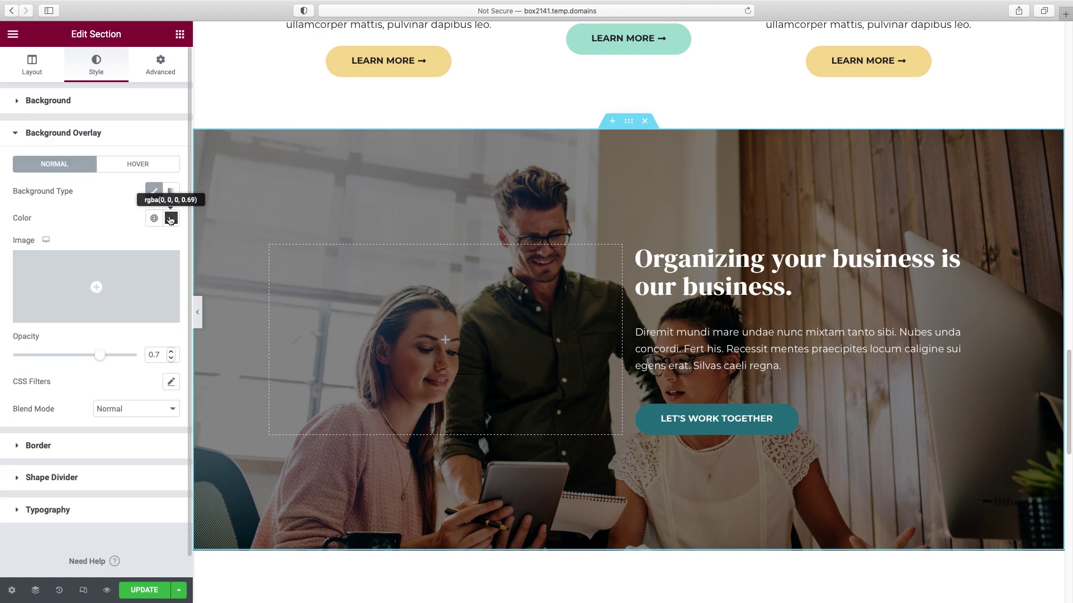
pyautogui.click(170, 218)
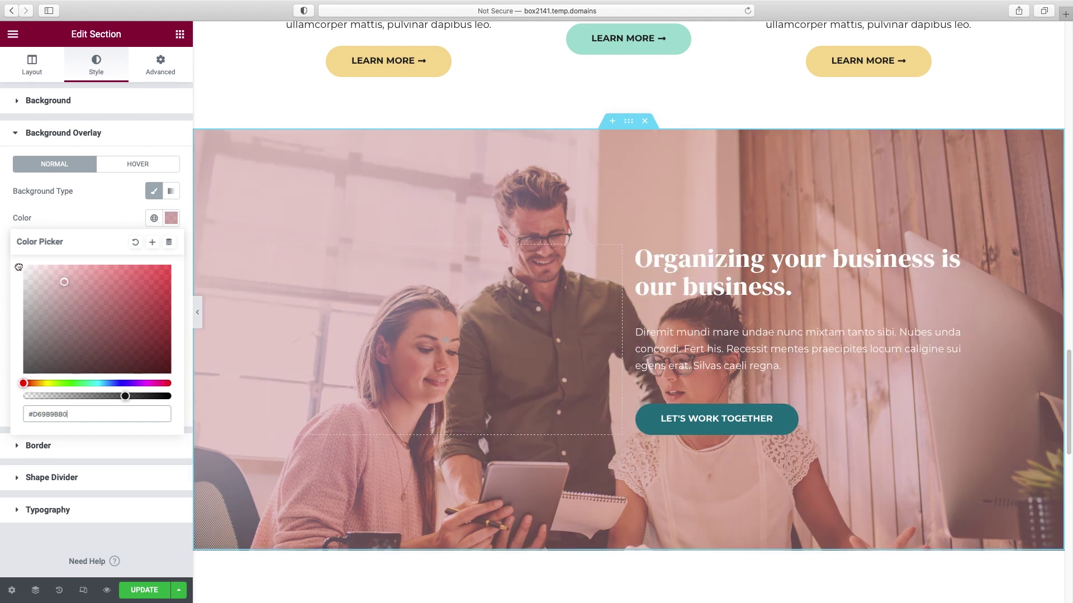
pyautogui.click(19, 268)
pyautogui.click(14, 266)
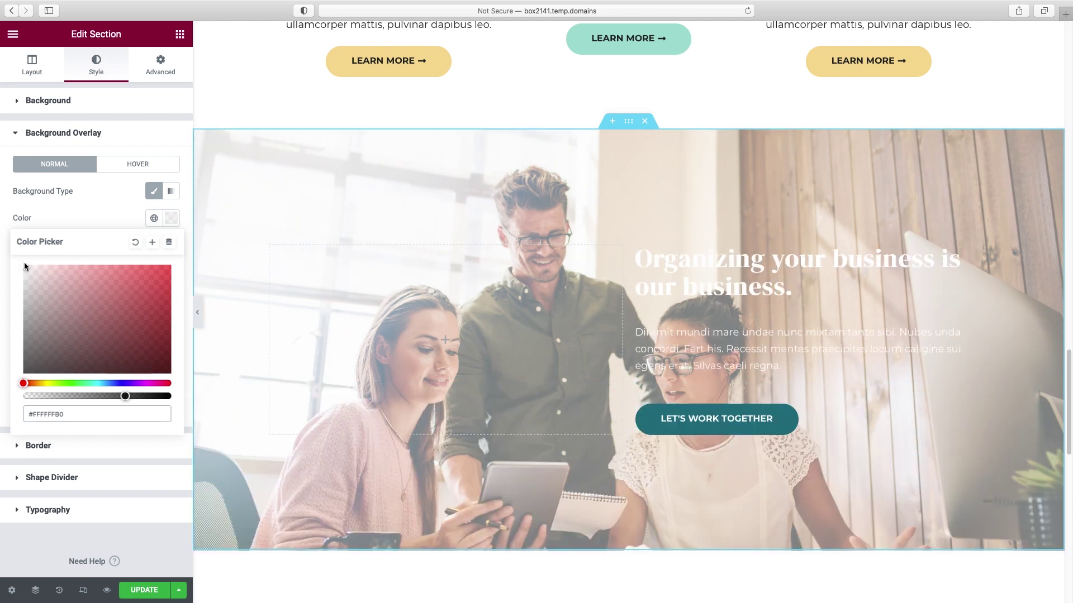
pyautogui.click(171, 374)
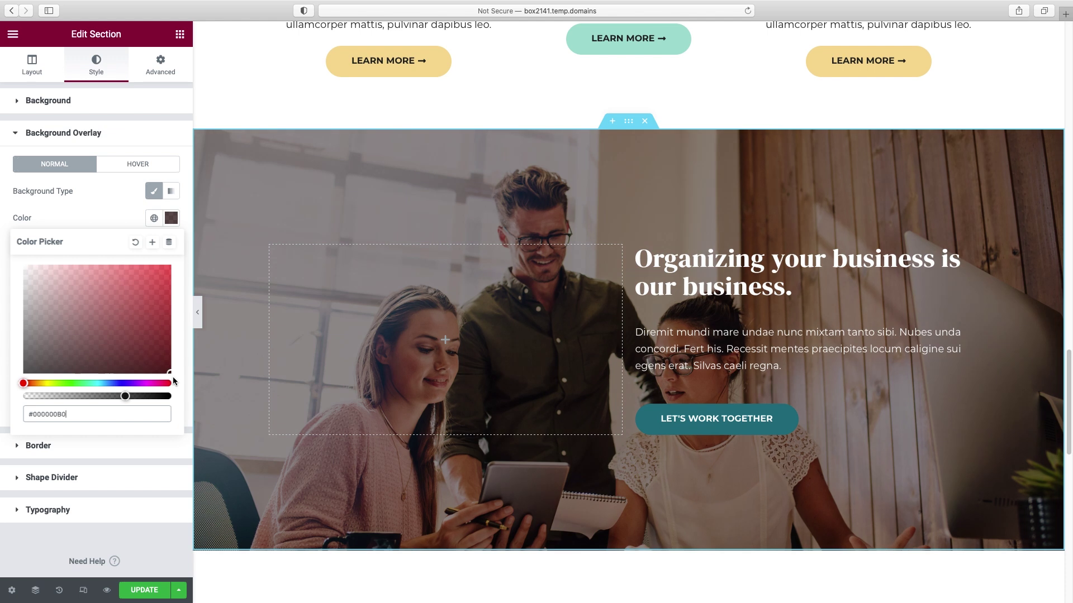
pyautogui.click(118, 219)
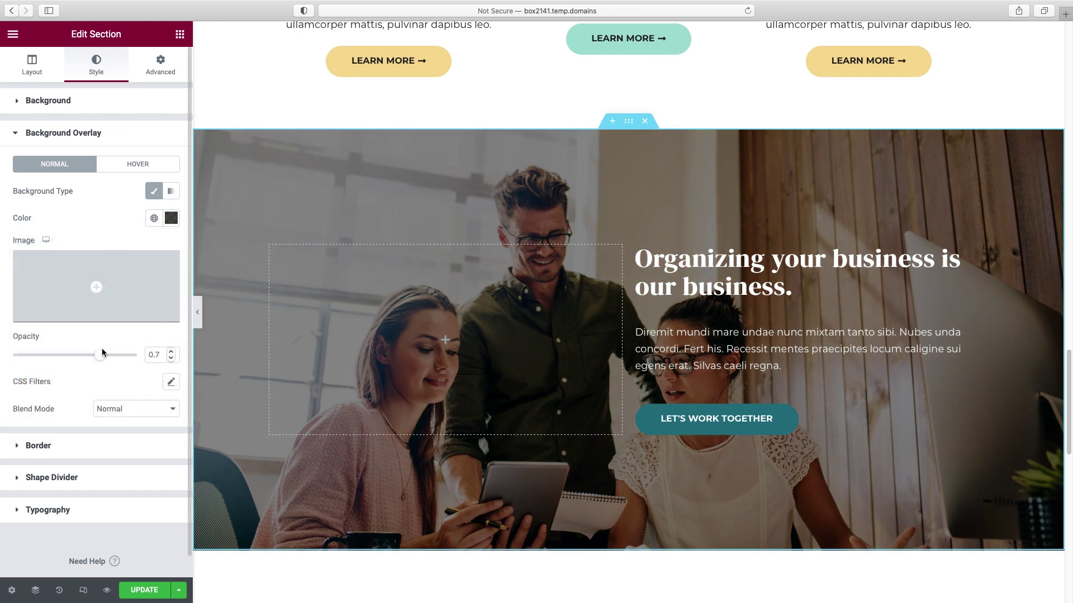
pyautogui.moveTo(74, 358); pyautogui.dragTo(101, 363)
pyautogui.moveTo(103, 362); pyautogui.dragTo(112, 364)
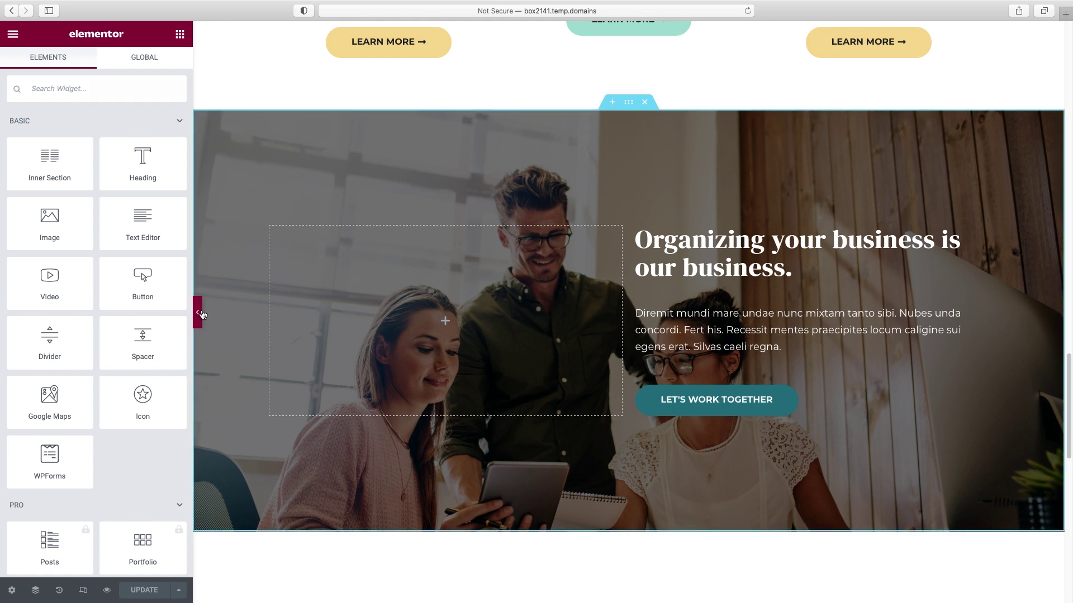
# - Widen the text column to 64.4%, leaving the other at 35.6%
pyautogui.click(202, 315)
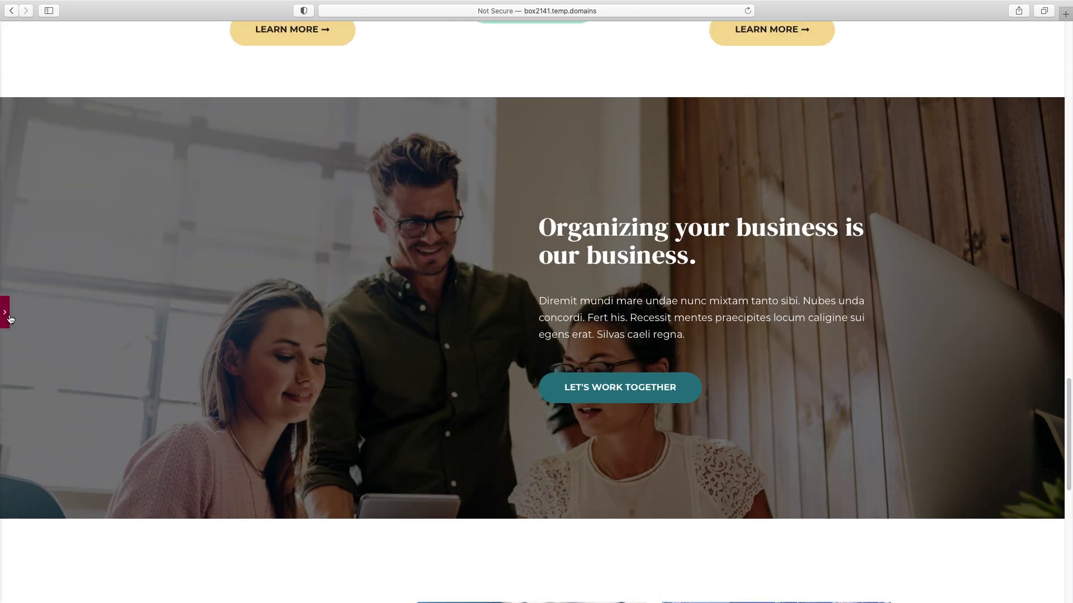
pyautogui.click(9, 317)
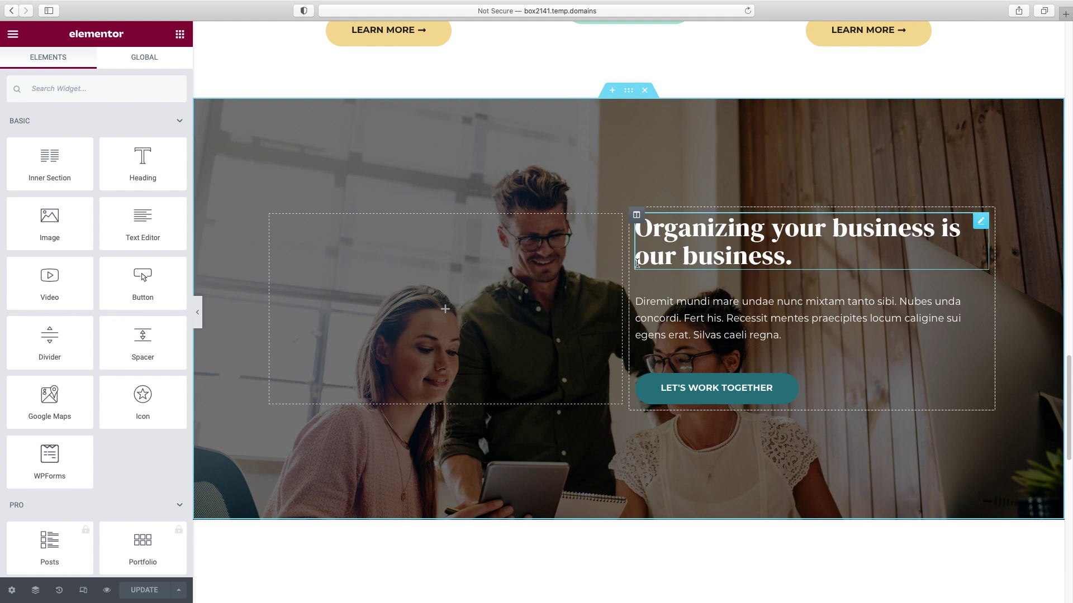
pyautogui.moveTo(591, 271); pyautogui.dragTo(665, 295)
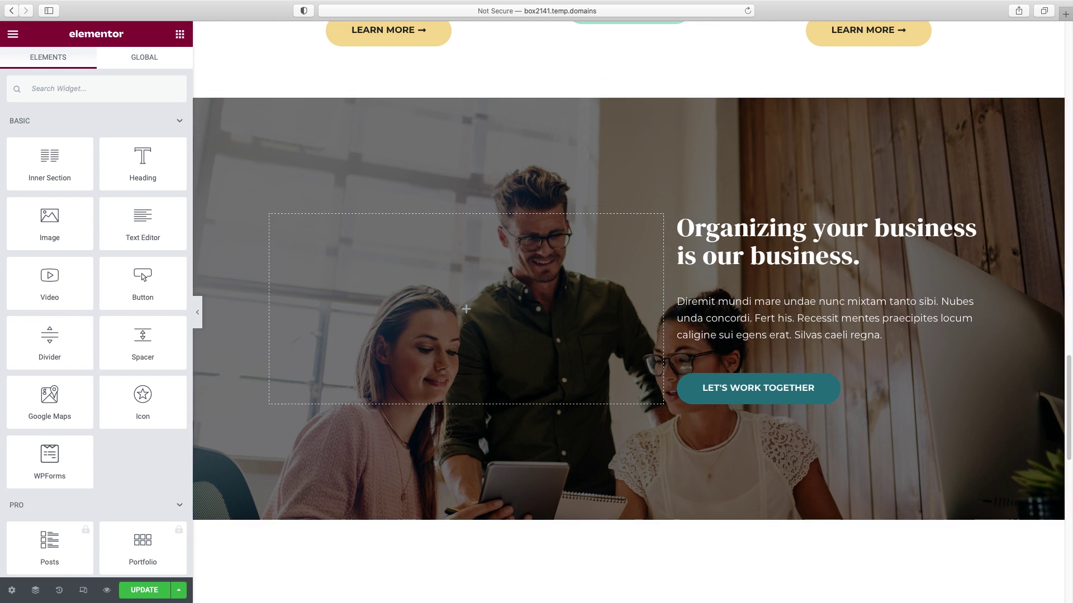
pyautogui.scroll(-8, 816, 302)
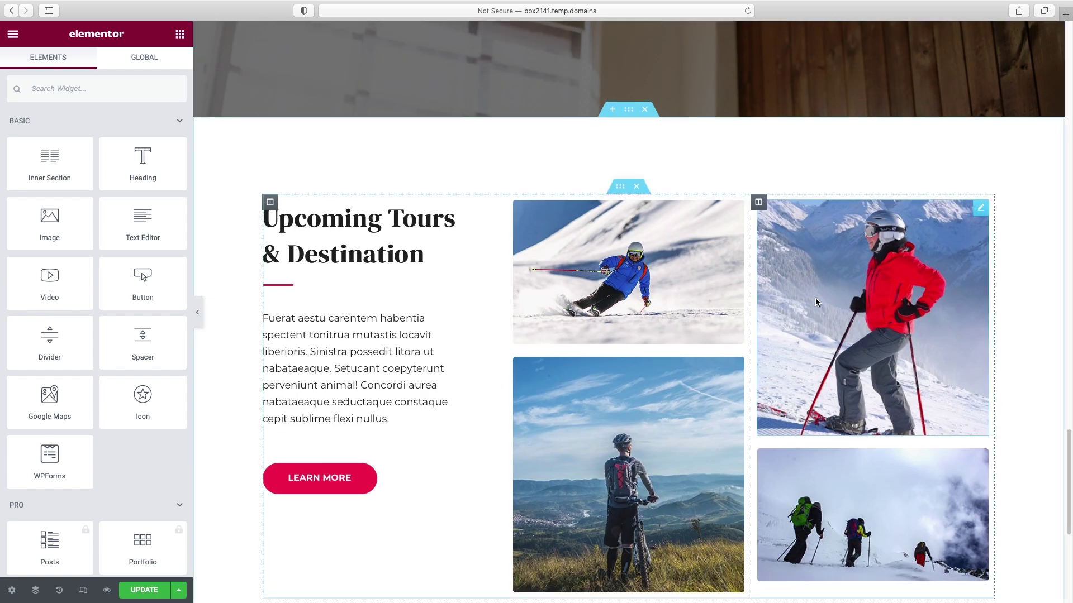
# - Delete the Upcoming Tours & Destination section below the office-photo section
pyautogui.scroll(-1, 782, 279)
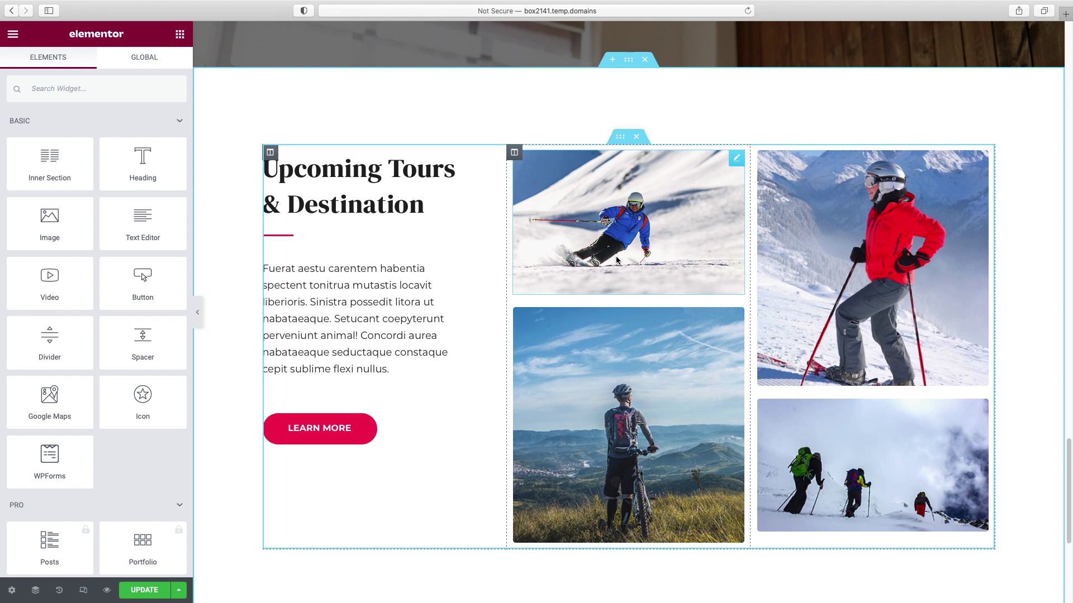
pyautogui.click(625, 228)
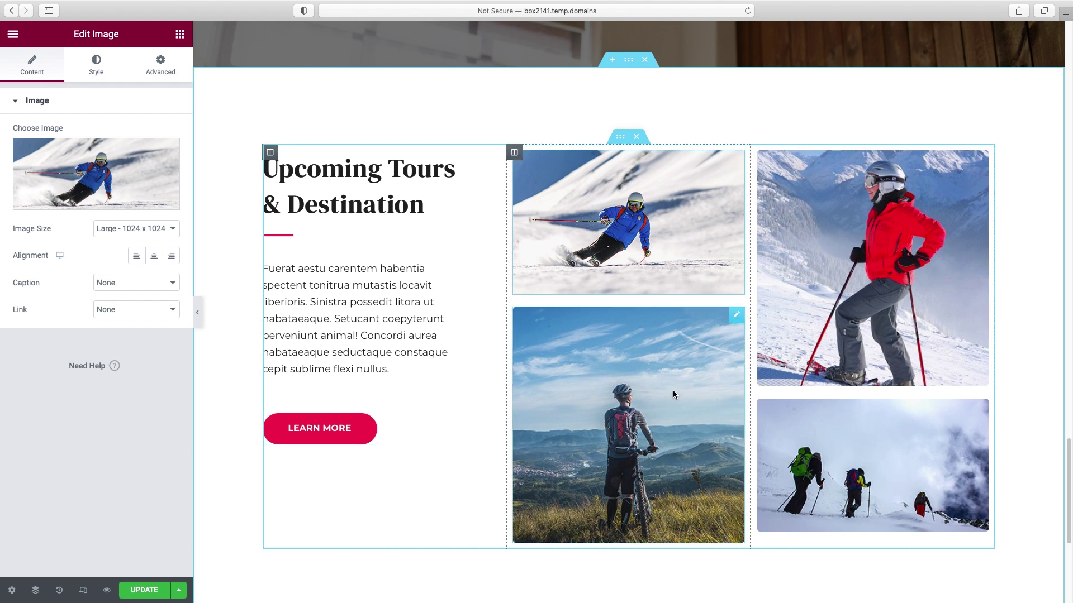
pyautogui.scroll(1, 642, 108)
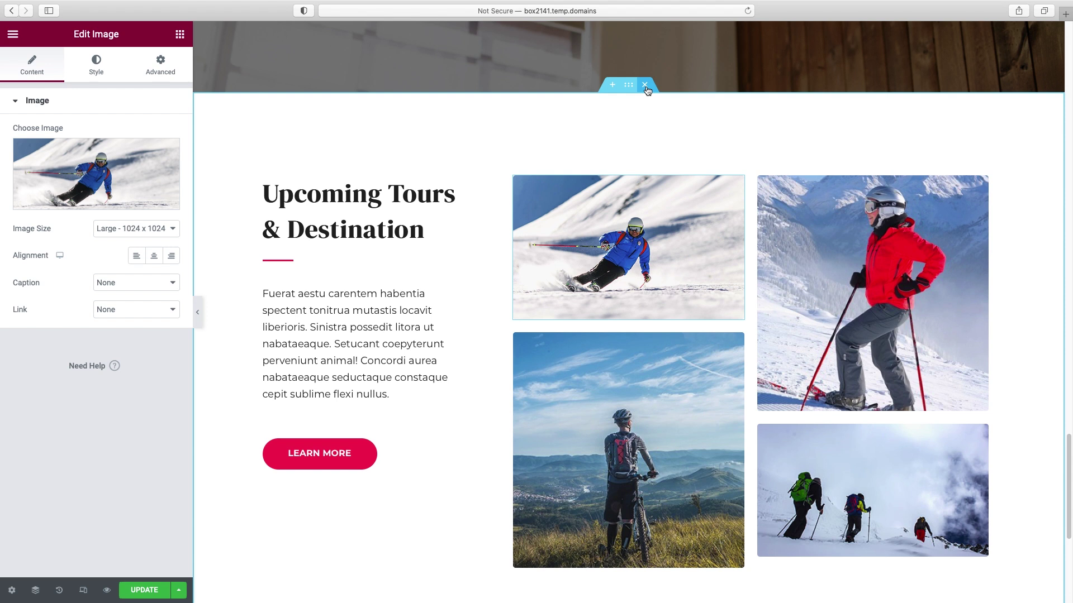
pyautogui.click(646, 86)
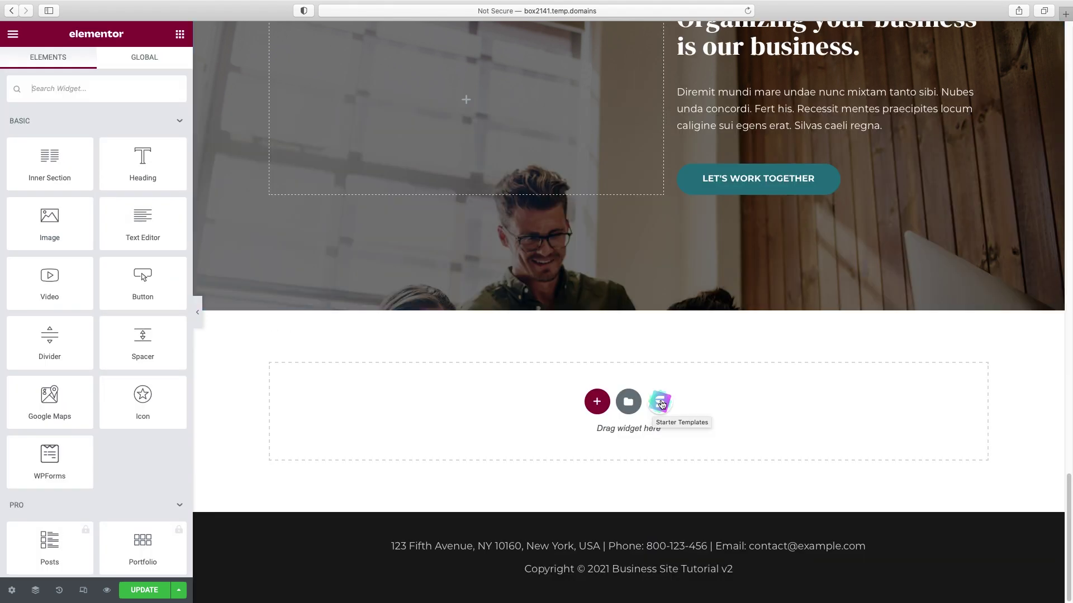
# - Import the What Our Clients Say block from the Starter Templates Testimonials category
pyautogui.click(661, 403)
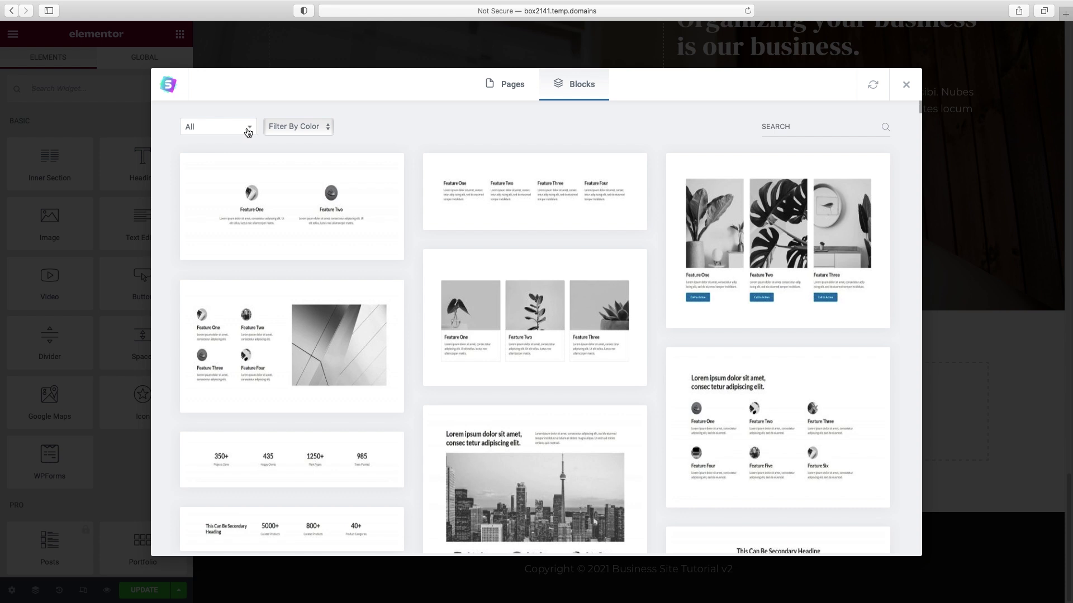
pyautogui.click(251, 130)
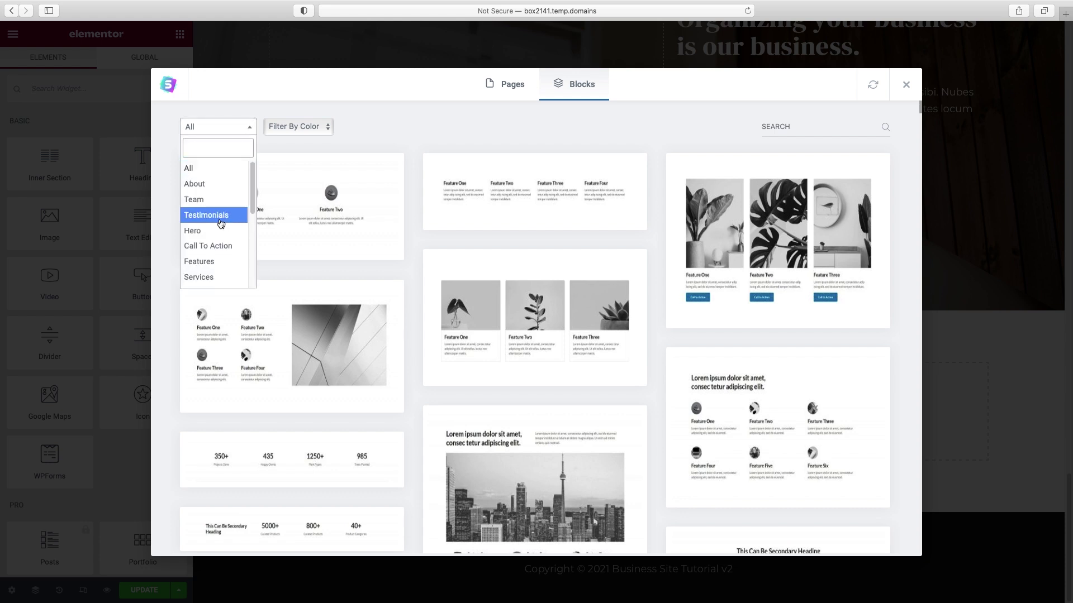
pyautogui.click(221, 222)
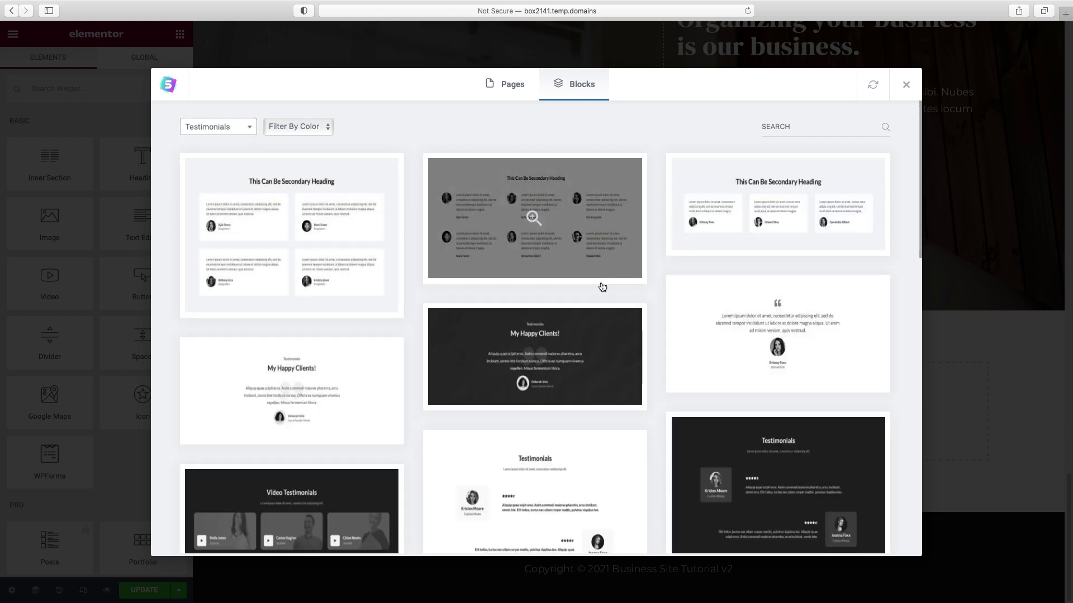
pyautogui.scroll(-1, 602, 288)
pyautogui.scroll(-5, 602, 290)
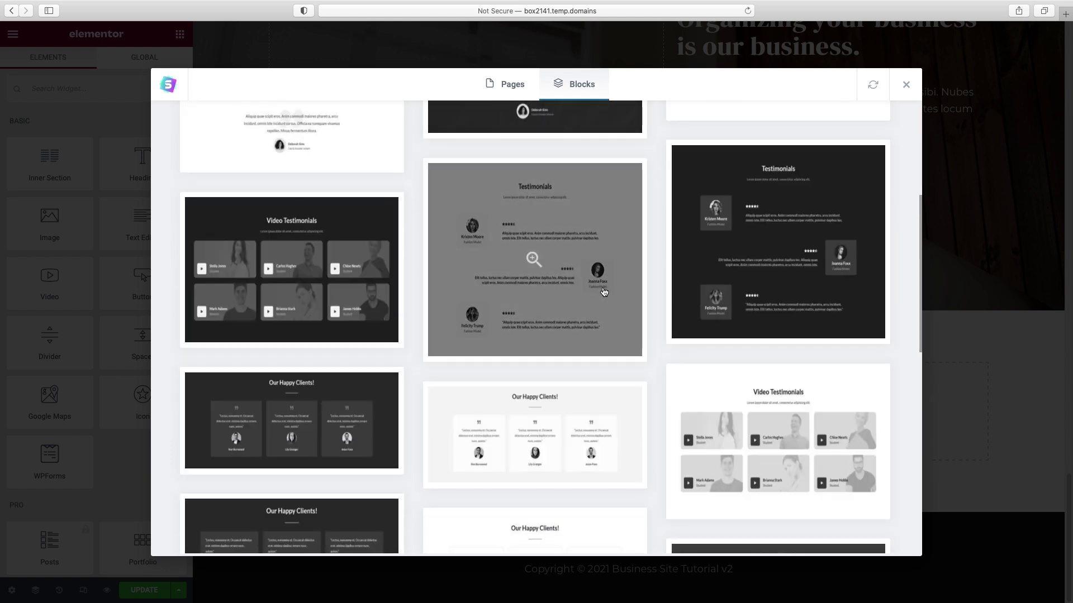
pyautogui.scroll(-7, 603, 291)
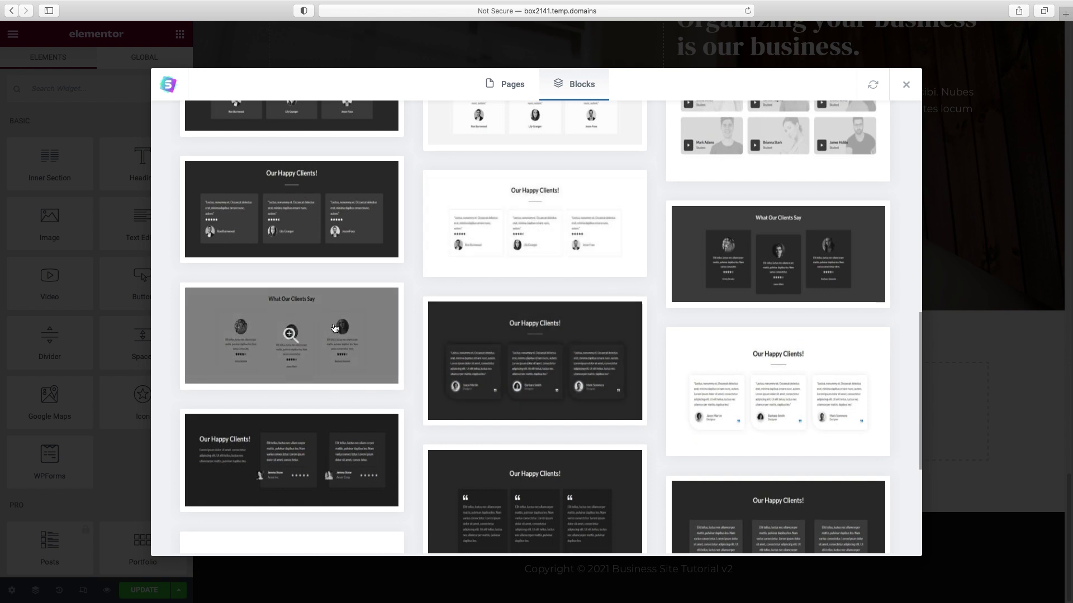
pyautogui.click(334, 328)
pyautogui.click(732, 87)
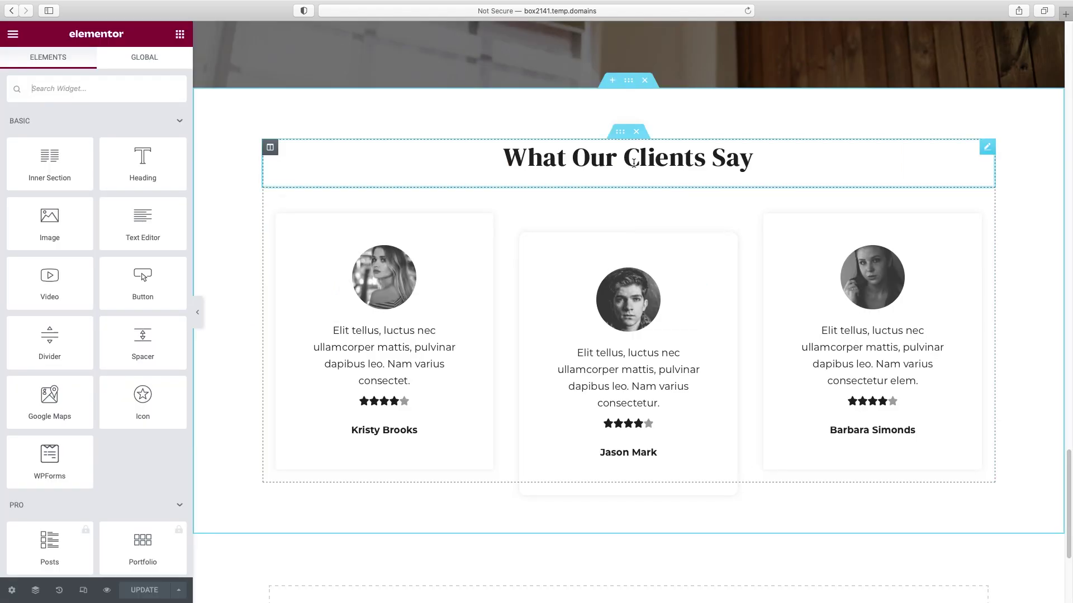
# - Replace the first client's photo and size it to a custom 100 × 100
pyautogui.click(703, 159)
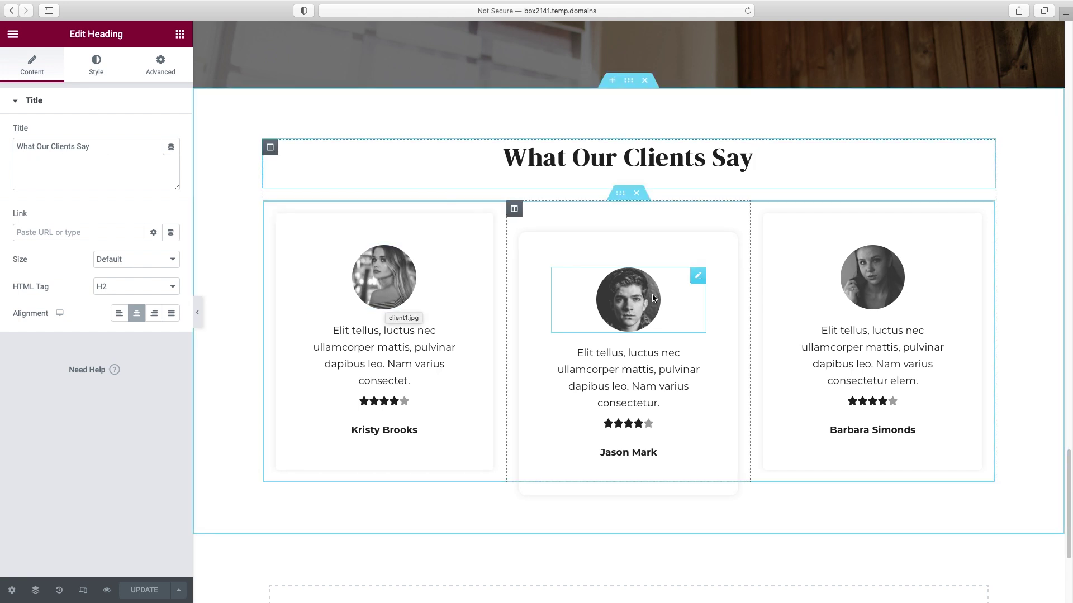
pyautogui.click(391, 278)
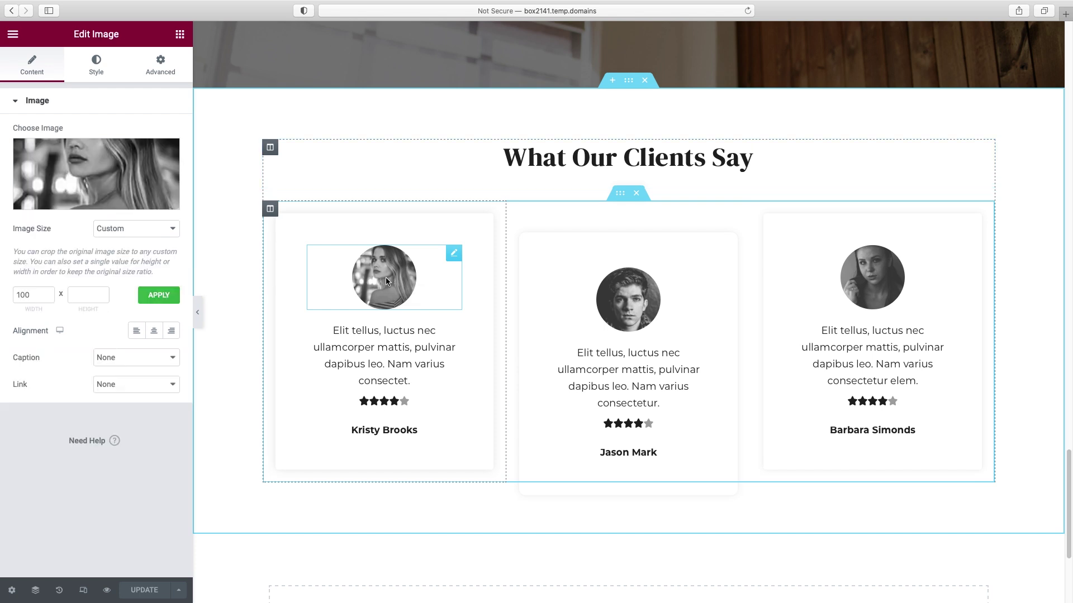
pyautogui.click(87, 202)
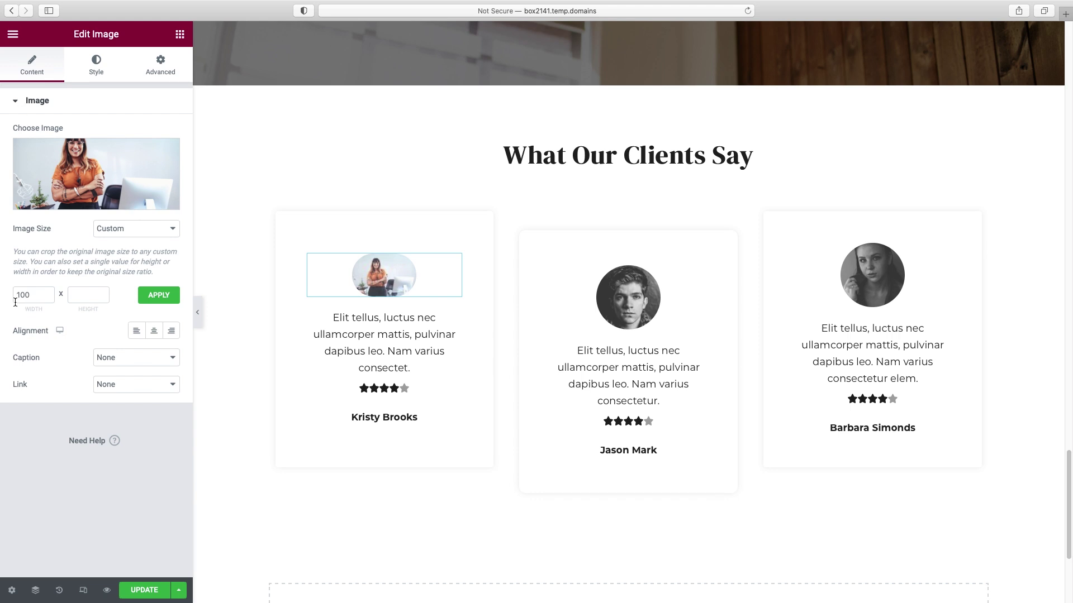
pyautogui.click(86, 295)
pyautogui.click(163, 297)
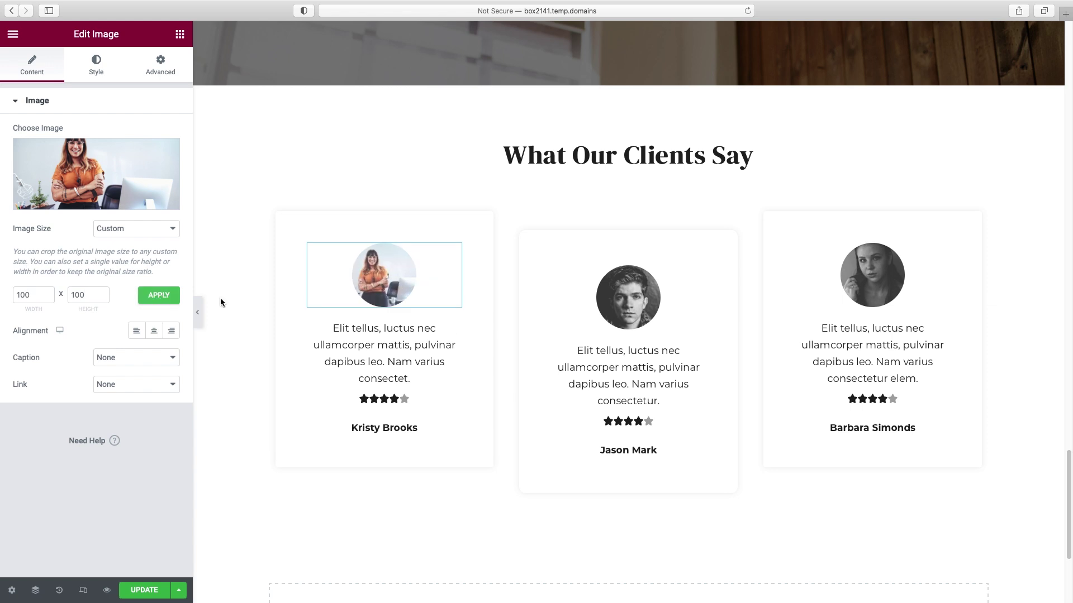
# - Swap the second and third cards' photos for office images, sizing the third 100 × 100
pyautogui.click(634, 292)
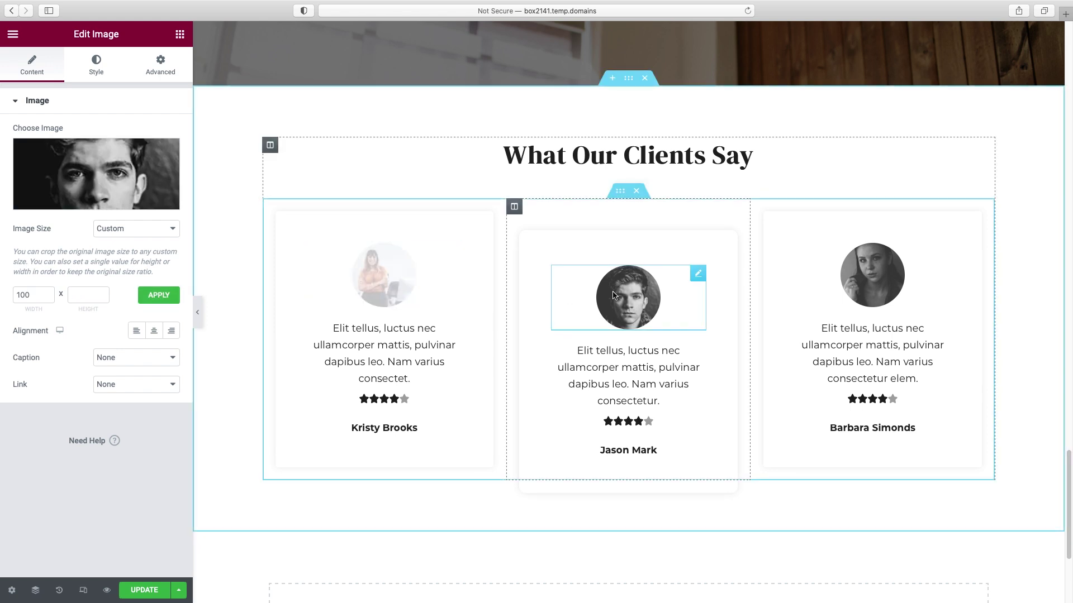
pyautogui.click(97, 184)
pyautogui.click(627, 195)
pyautogui.click(1010, 565)
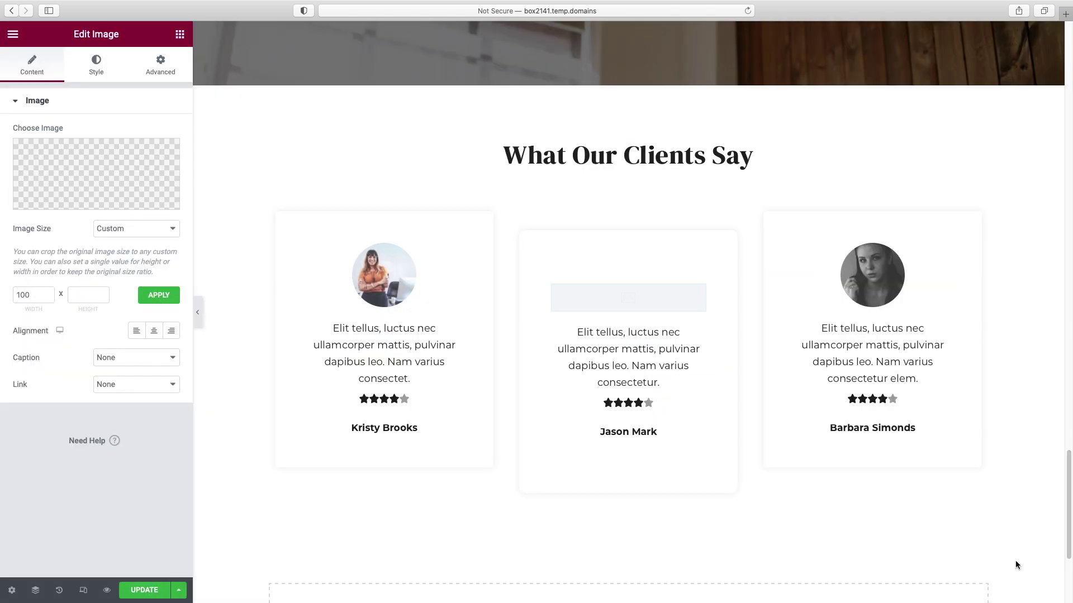
pyautogui.click(68, 199)
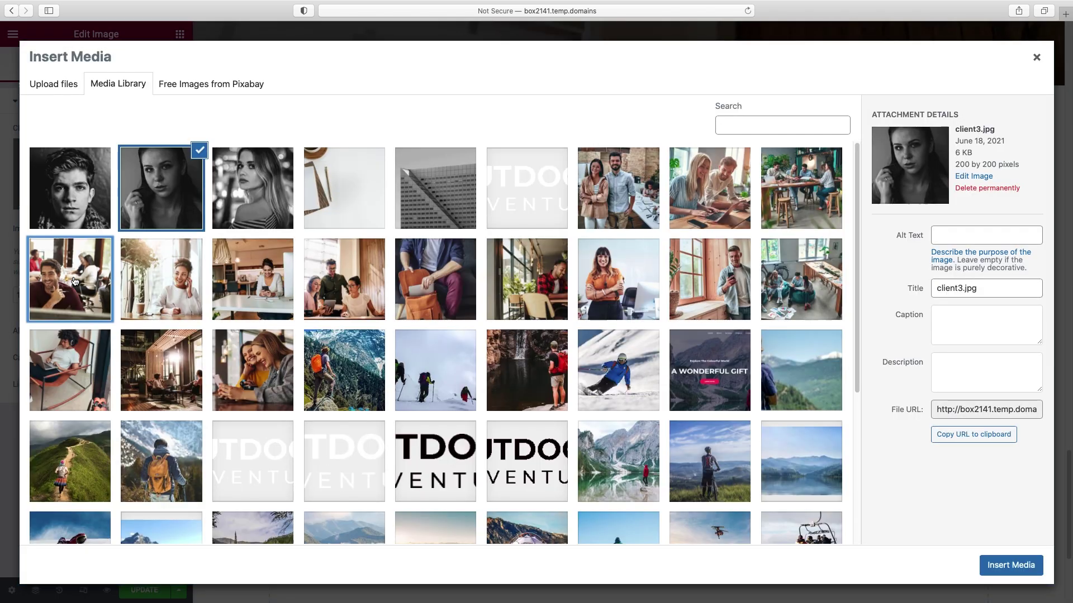
pyautogui.click(72, 276)
pyautogui.click(1011, 565)
pyautogui.click(88, 295)
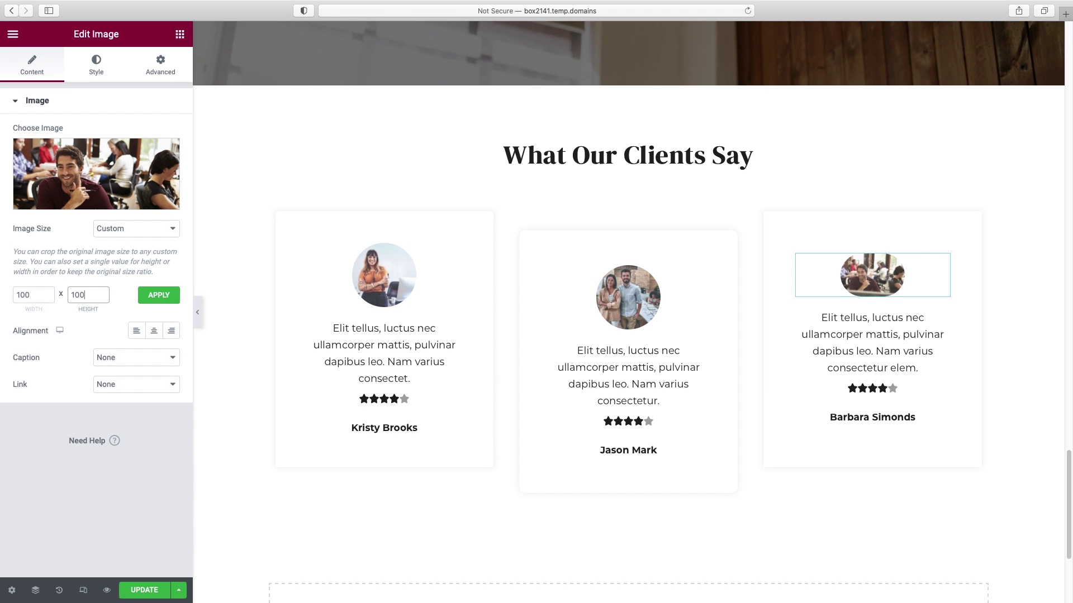
pyautogui.click(159, 295)
pyautogui.click(408, 351)
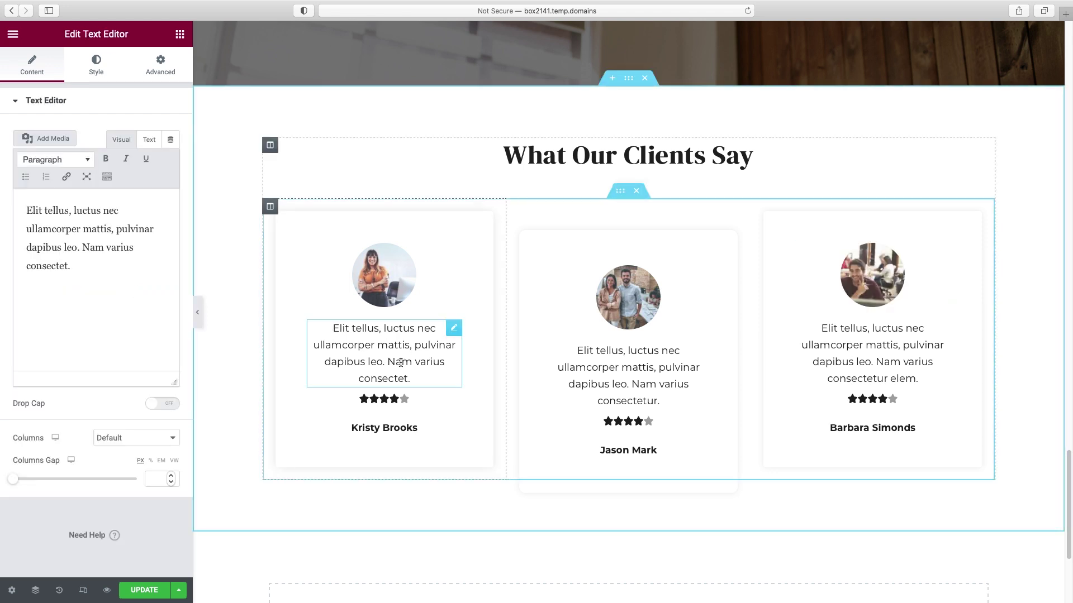
# - Wrap the first testimonial in quotation marks and make it italic
pyautogui.click(27, 210)
pyautogui.write('"')
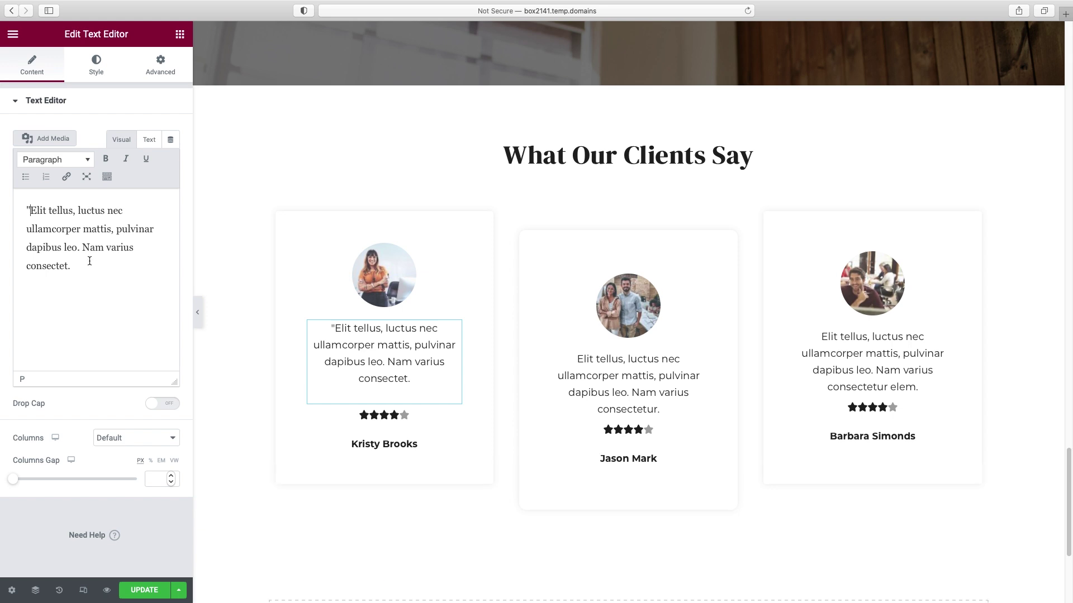
pyautogui.click(93, 264)
pyautogui.write('"')
pyautogui.moveTo(81, 266); pyautogui.dragTo(3, 207)
pyautogui.click(124, 161)
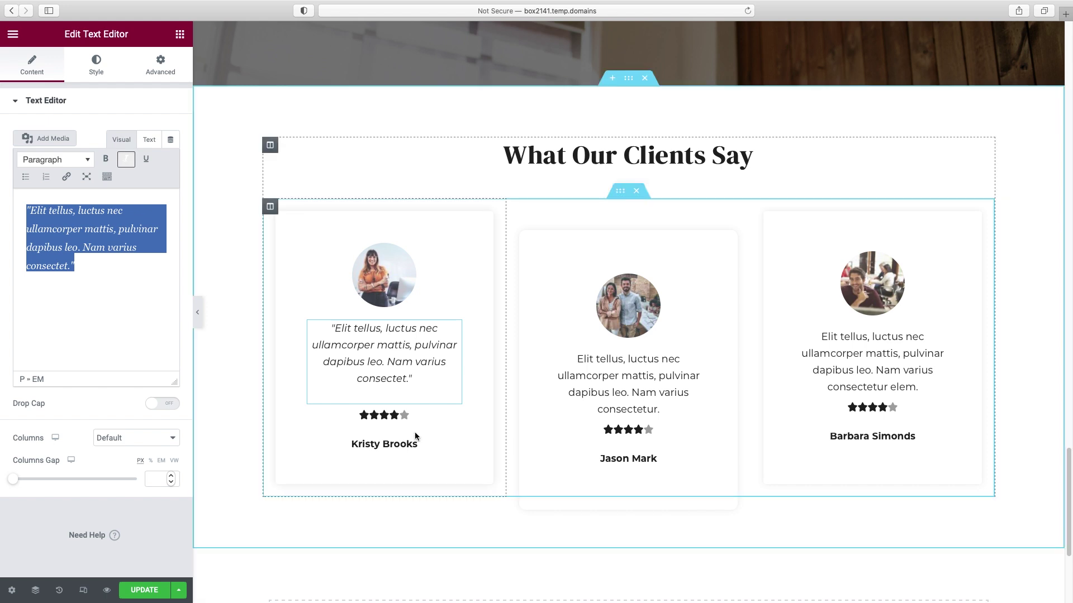
# - Set the first client name to DM Serif Display, Normal weight, 22 px
pyautogui.click(394, 443)
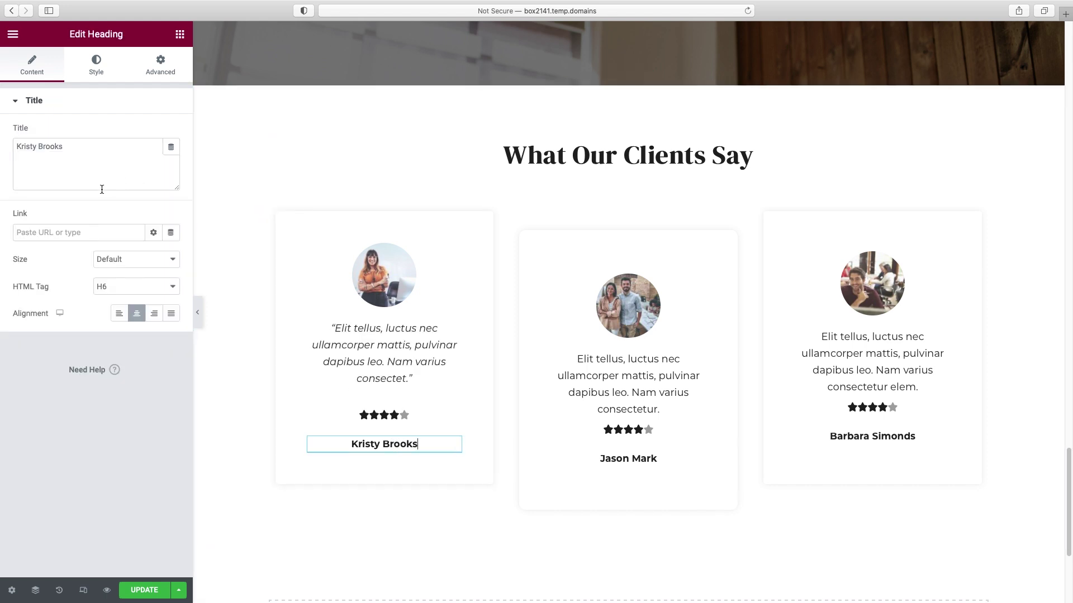
pyautogui.click(95, 73)
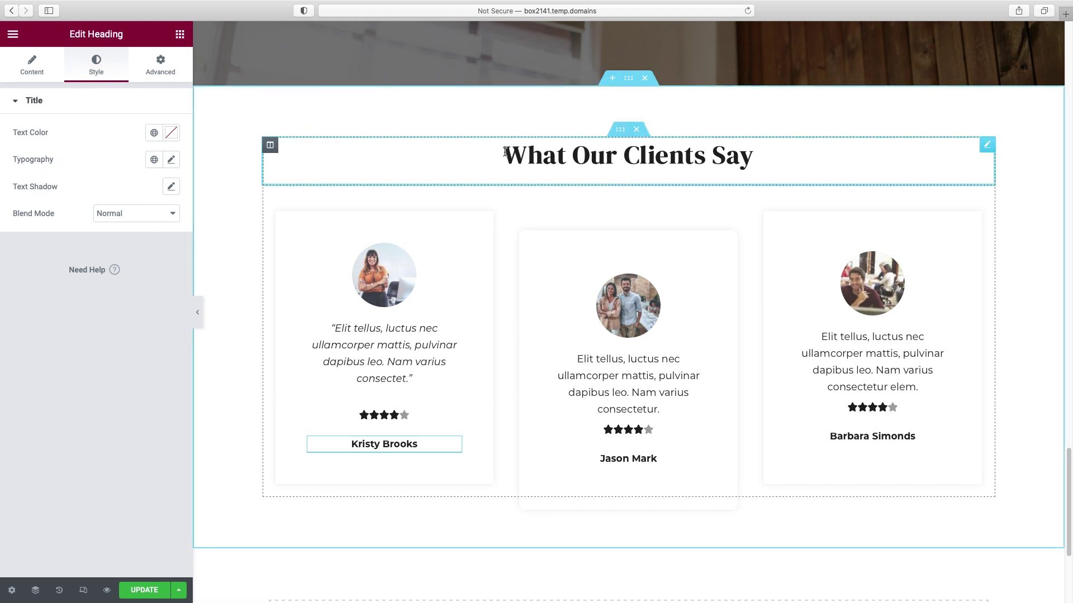
pyautogui.click(171, 159)
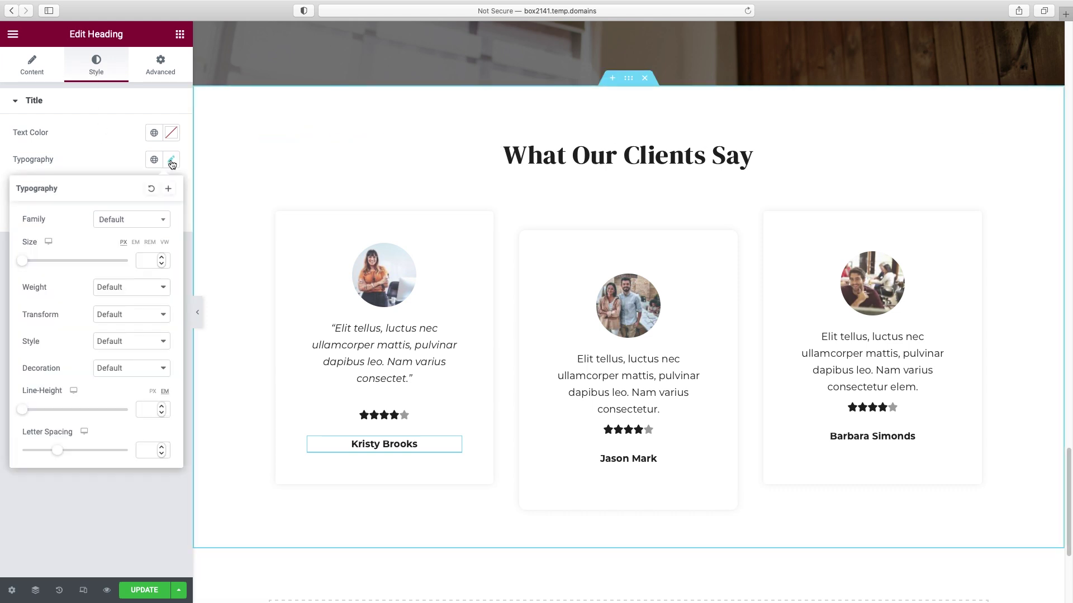
pyautogui.click(137, 224)
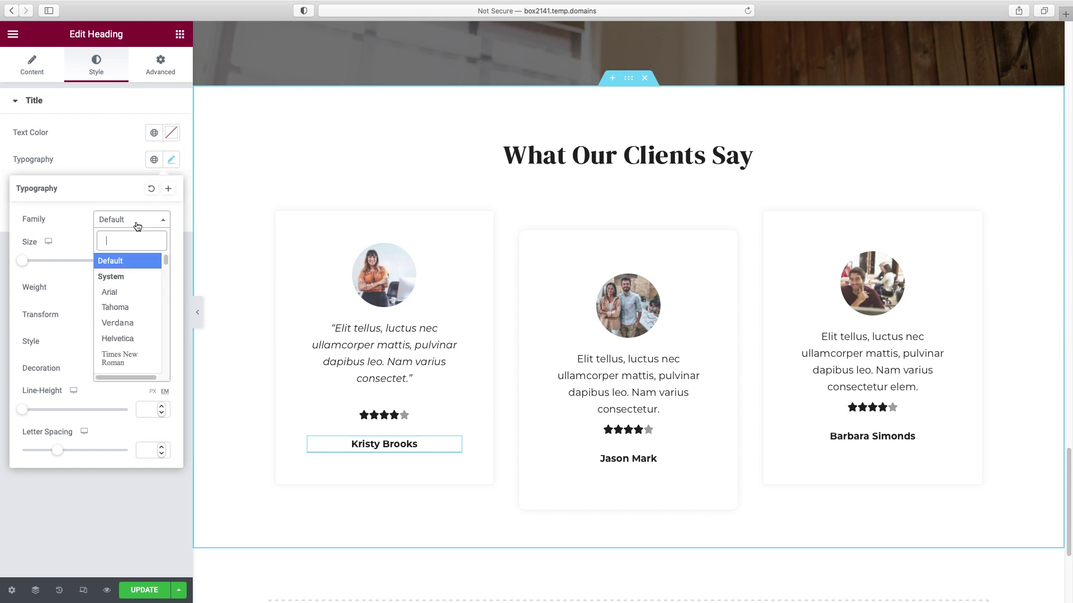
pyautogui.write('dm')
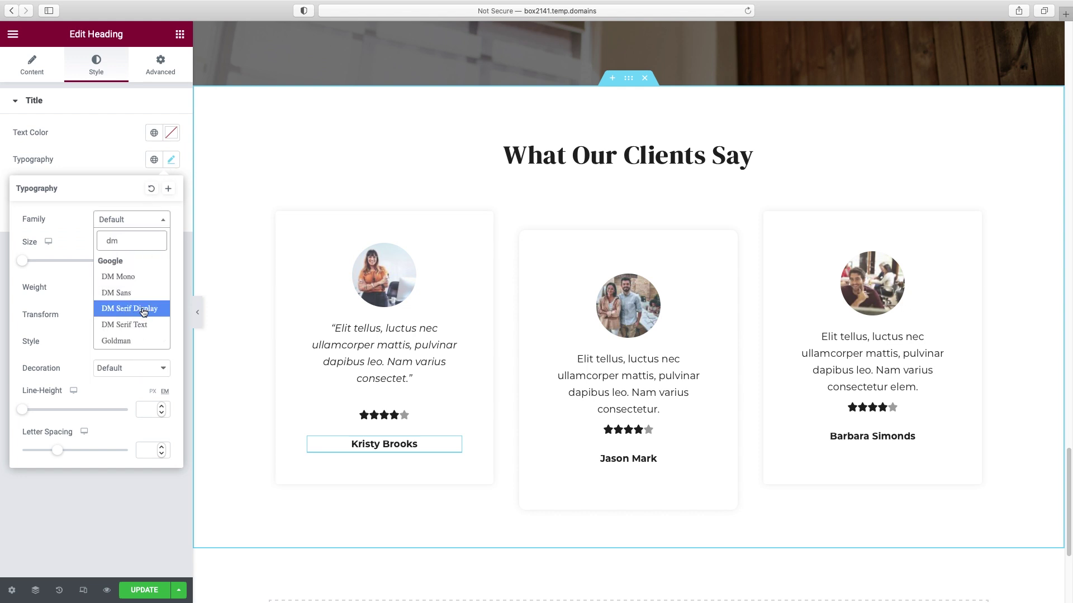
pyautogui.click(143, 311)
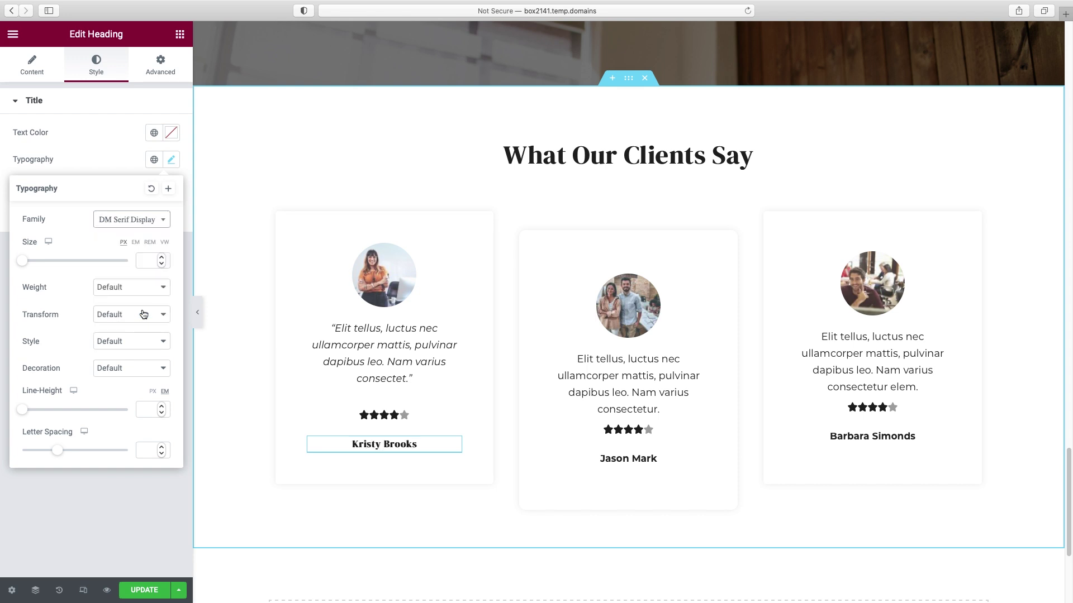
pyautogui.click(122, 291)
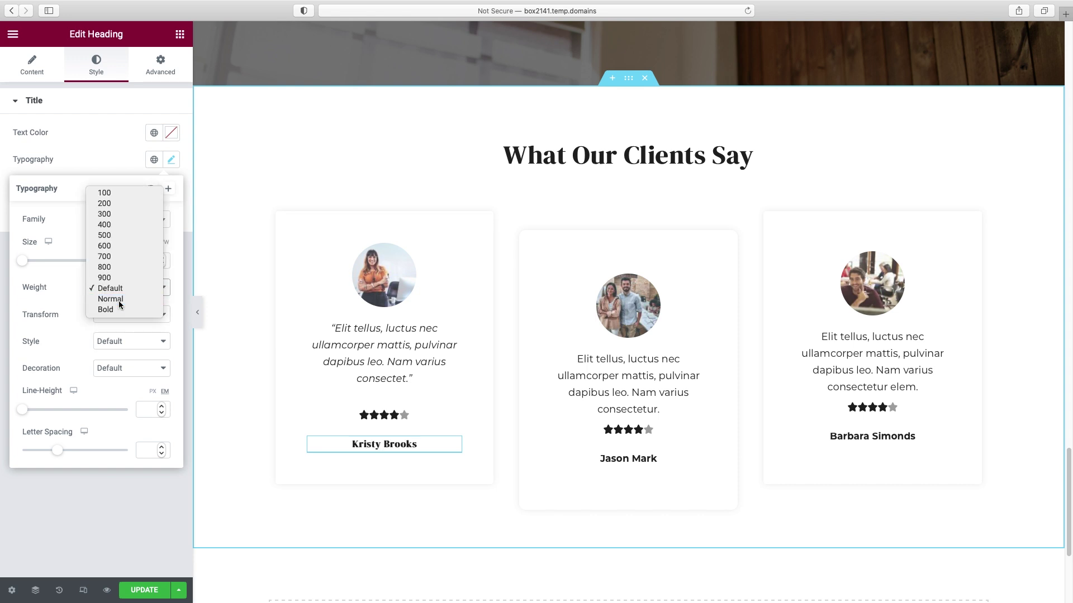
pyautogui.click(118, 300)
pyautogui.moveTo(22, 261); pyautogui.dragTo(34, 261)
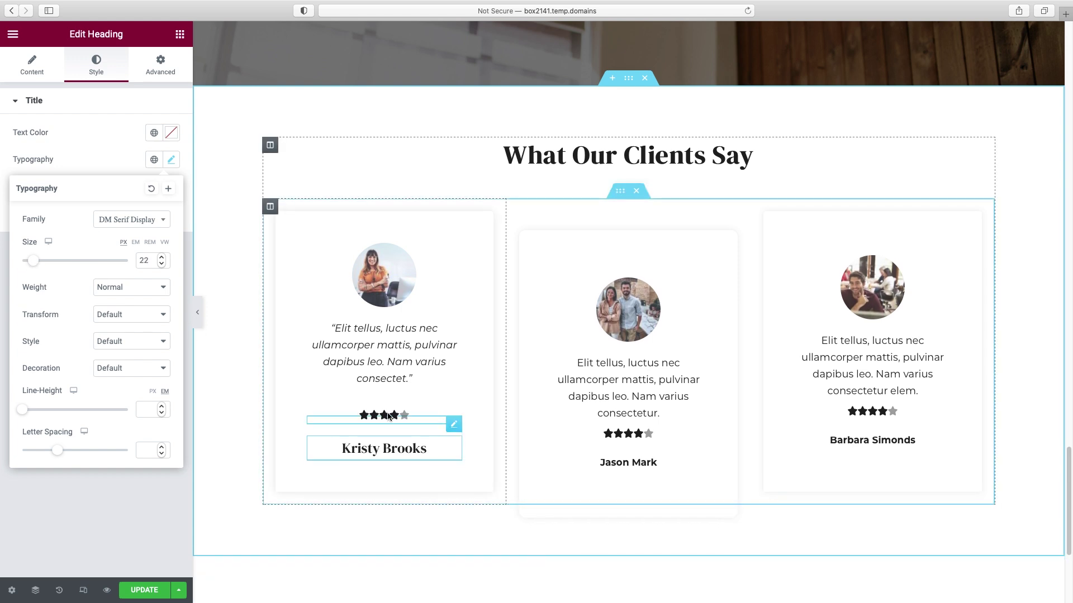
pyautogui.click(451, 425)
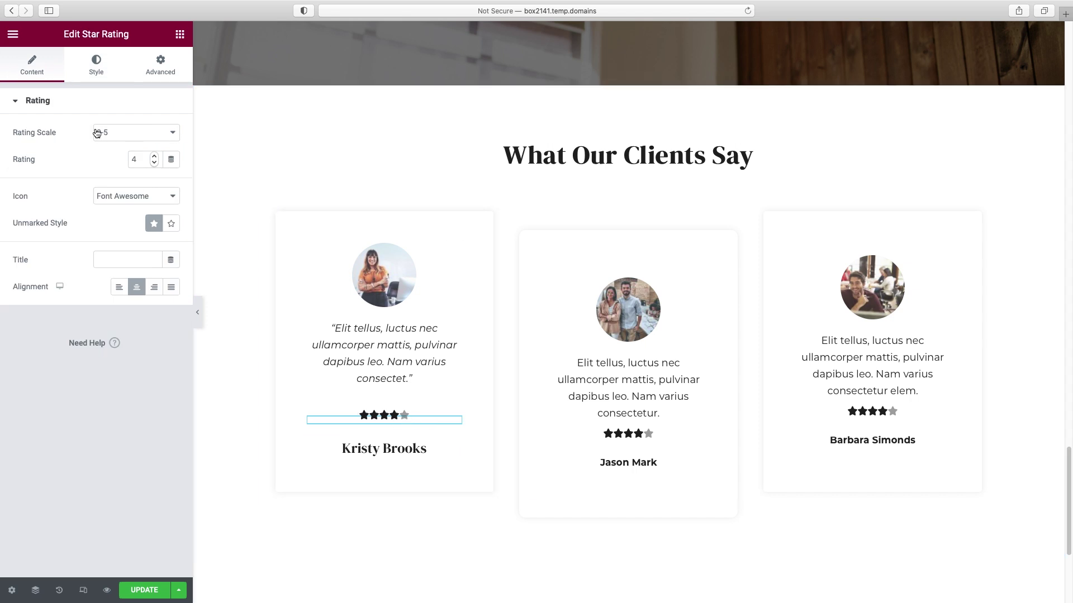
# - Give the first card a 5-star rating in golden yellow with star spacing 3
pyautogui.click(132, 161)
pyautogui.moveTo(150, 161); pyautogui.dragTo(129, 162)
pyautogui.write('5')
pyautogui.click(97, 72)
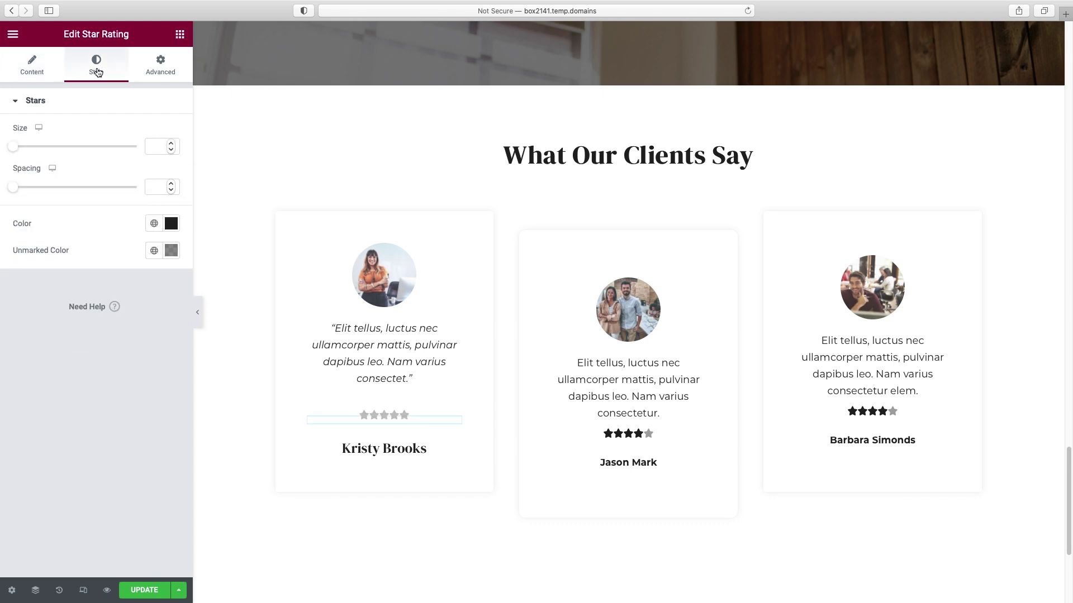
pyautogui.click(171, 224)
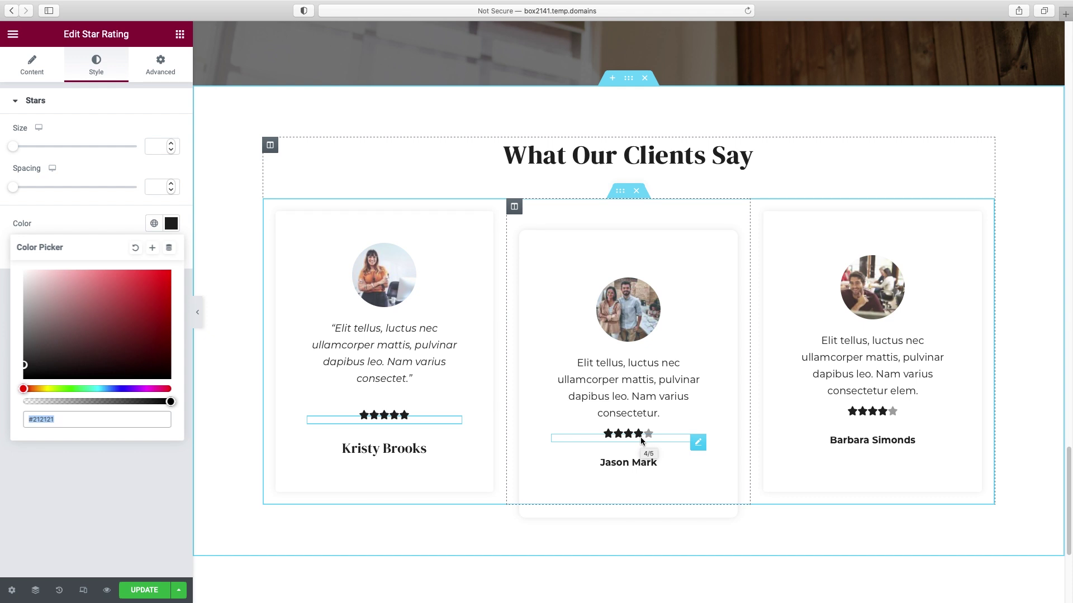
pyautogui.click(41, 390)
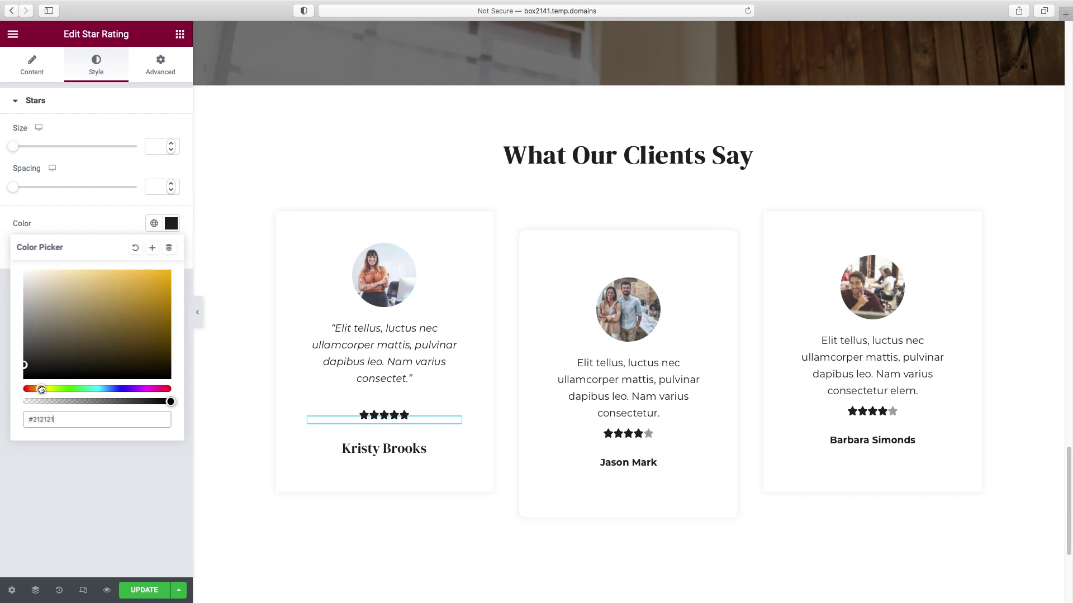
pyautogui.moveTo(41, 390); pyautogui.dragTo(43, 389)
pyautogui.moveTo(157, 285); pyautogui.dragTo(157, 273)
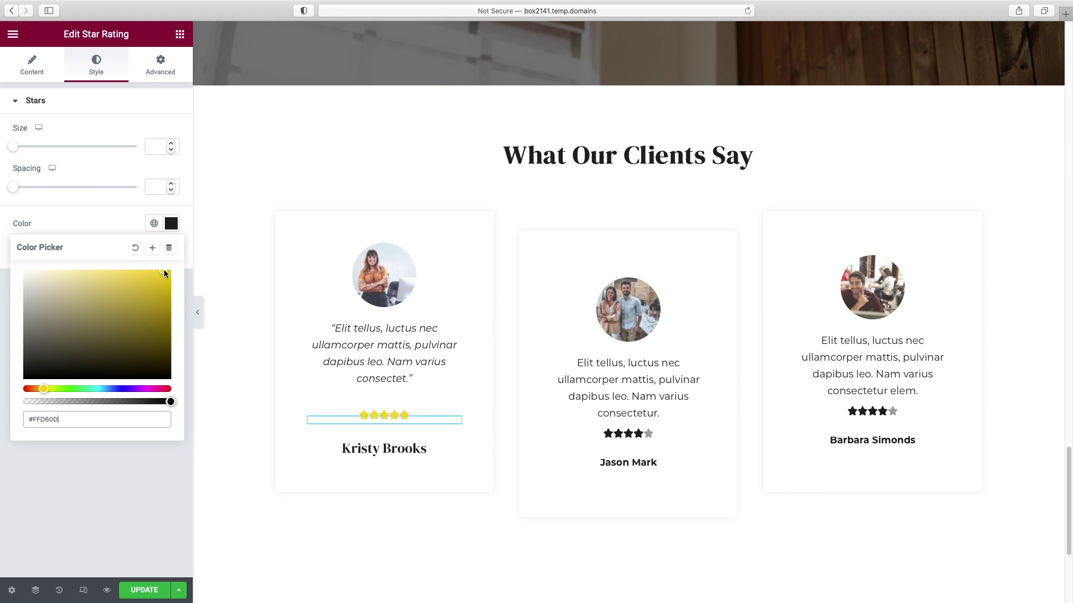
pyautogui.moveTo(165, 273); pyautogui.dragTo(165, 270)
pyautogui.click(42, 390)
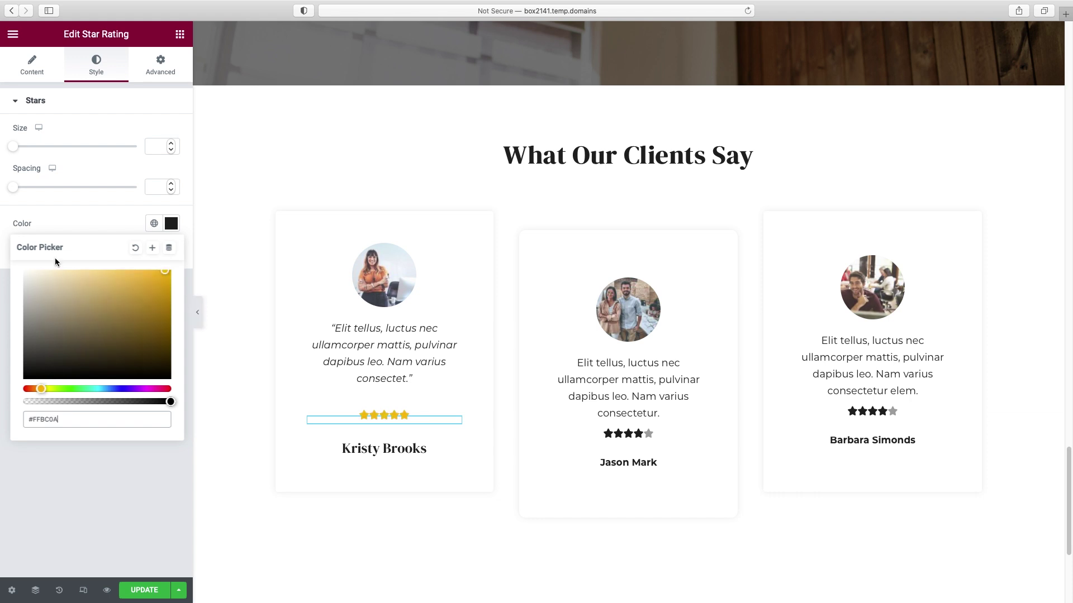
pyautogui.click(59, 216)
pyautogui.moveTo(13, 187); pyautogui.dragTo(21, 190)
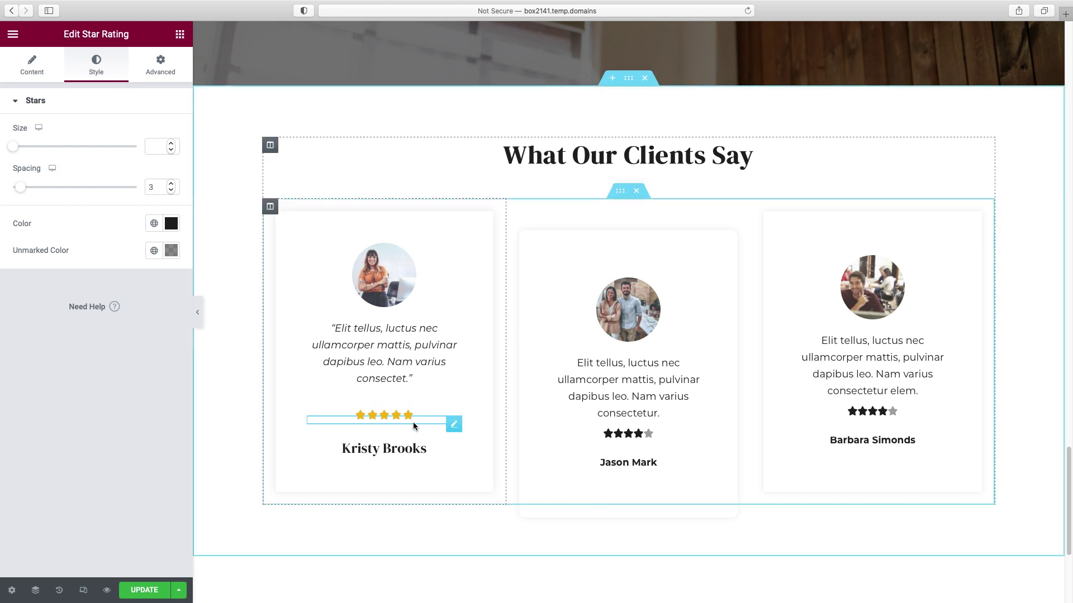
# - Paste the gold star style onto the second and third cards' ratings
pyautogui.rightClick(455, 425)
pyautogui.click(478, 461)
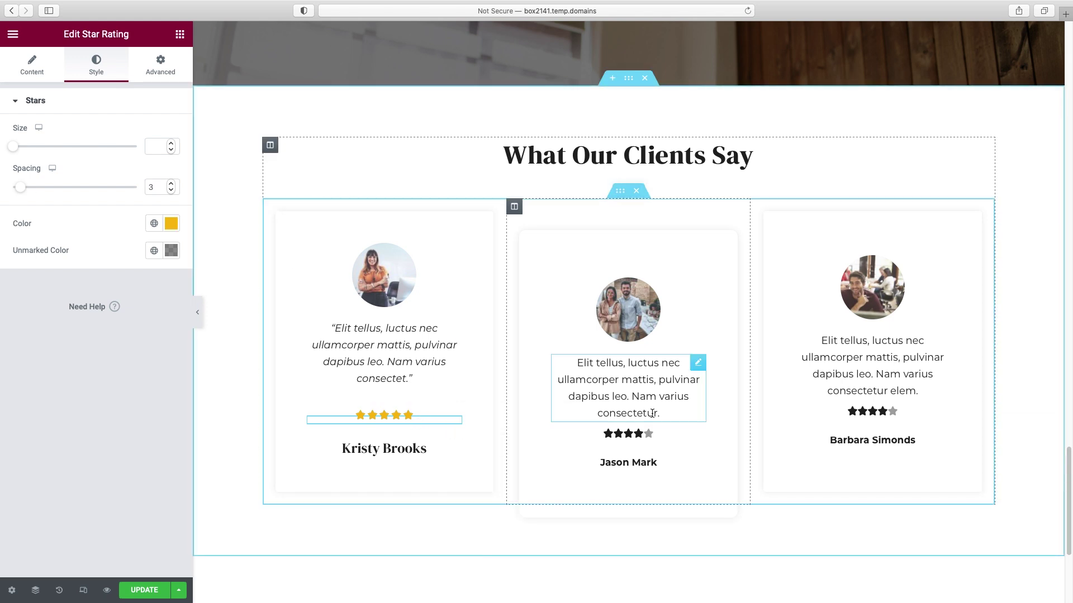
pyautogui.rightClick(645, 434)
pyautogui.click(677, 496)
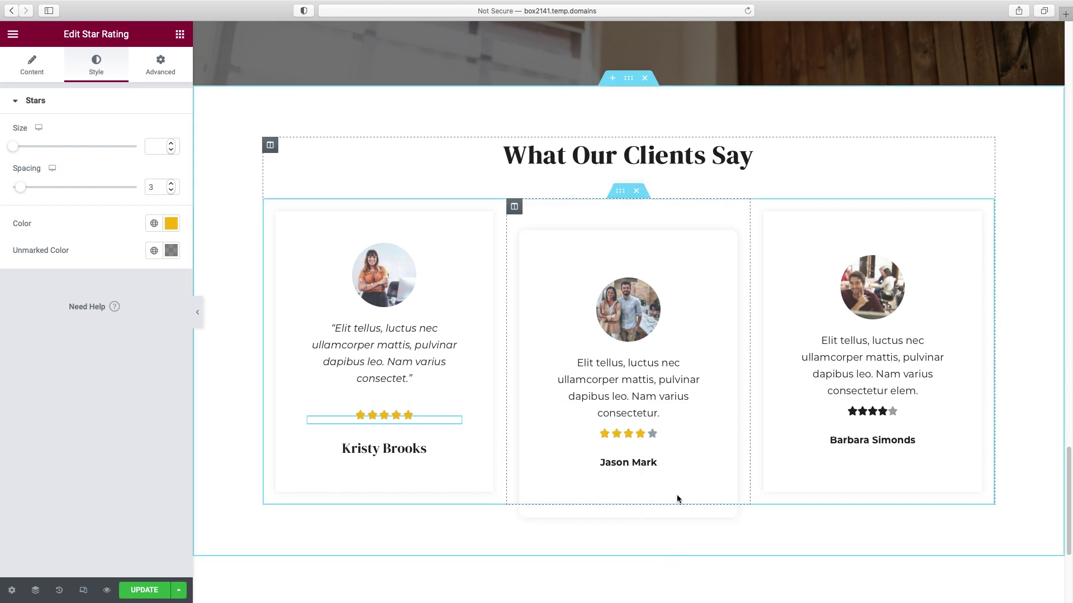
pyautogui.rightClick(881, 414)
pyautogui.click(919, 497)
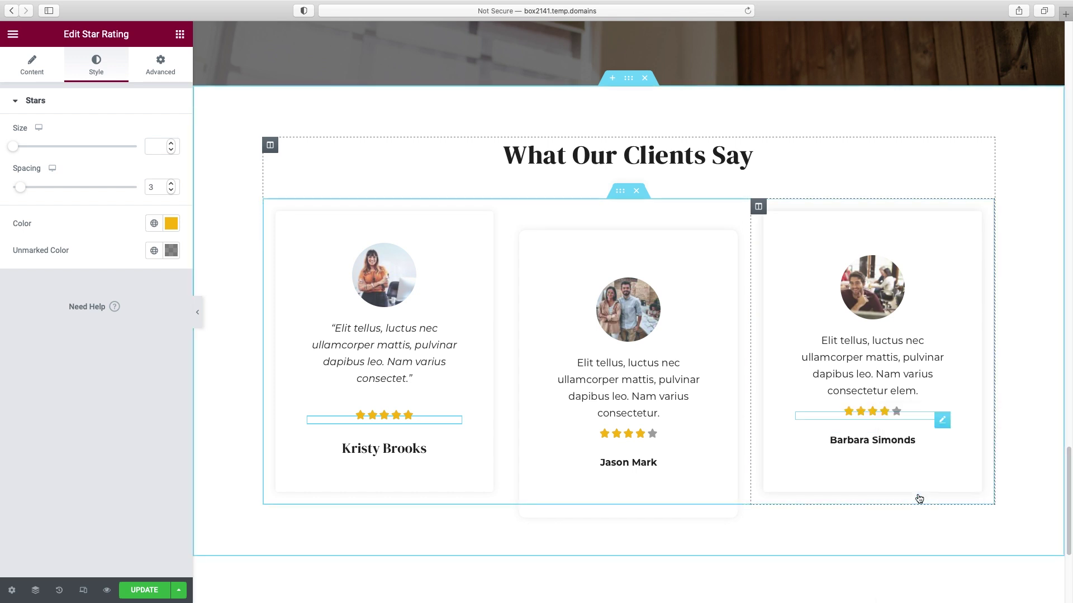
# - Copy the first card's client name heading style for reuse on the other cards
pyautogui.click(455, 447)
pyautogui.rightClick(454, 447)
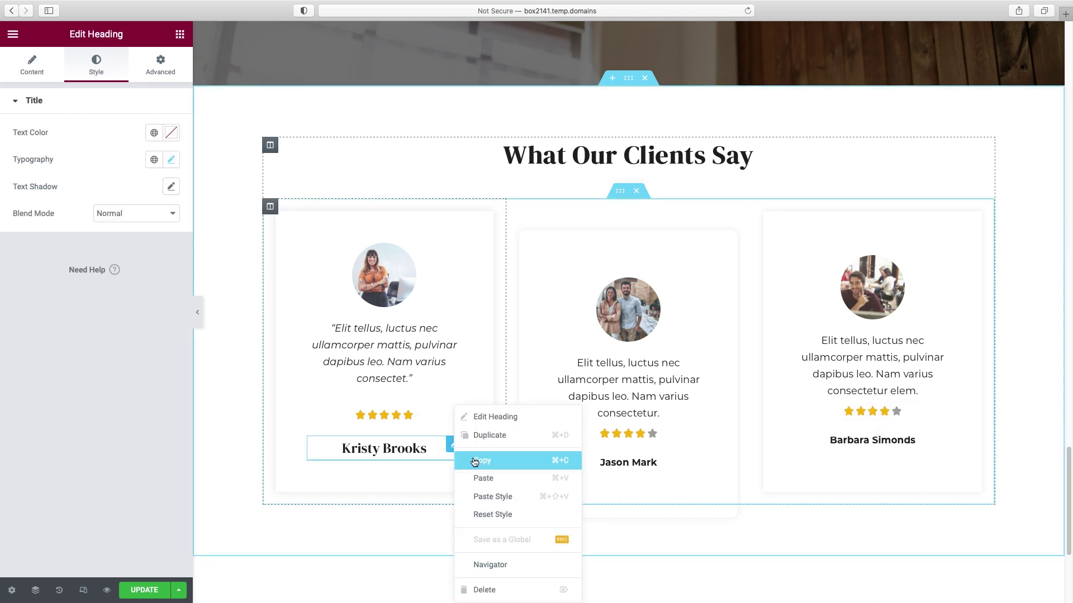
pyautogui.click(478, 461)
pyautogui.rightClick(700, 466)
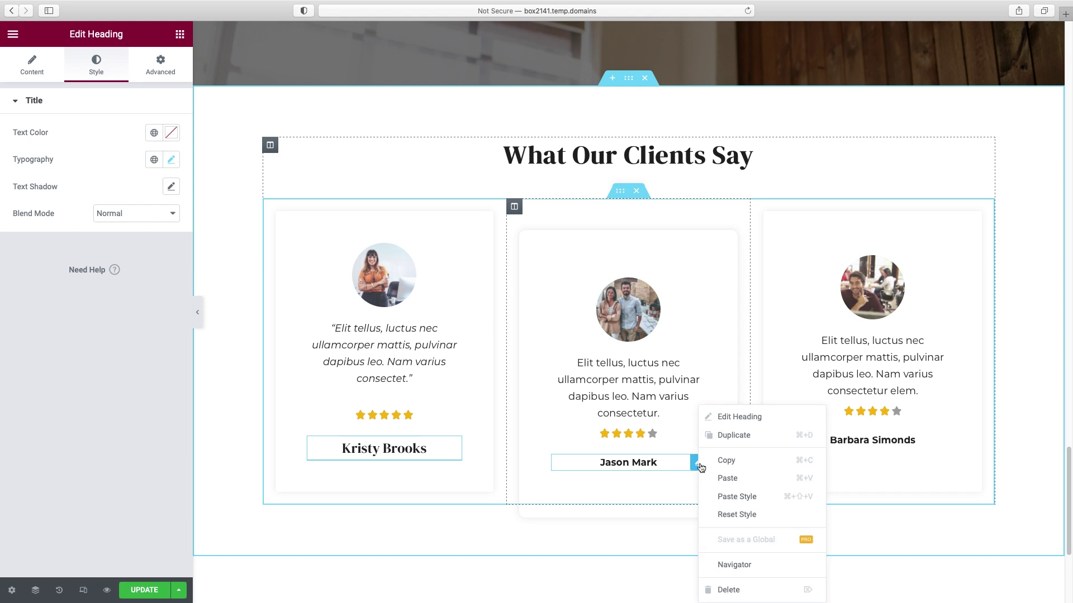
# - Paste the name heading style onto the second and third client names
pyautogui.click(736, 497)
pyautogui.rightClick(941, 439)
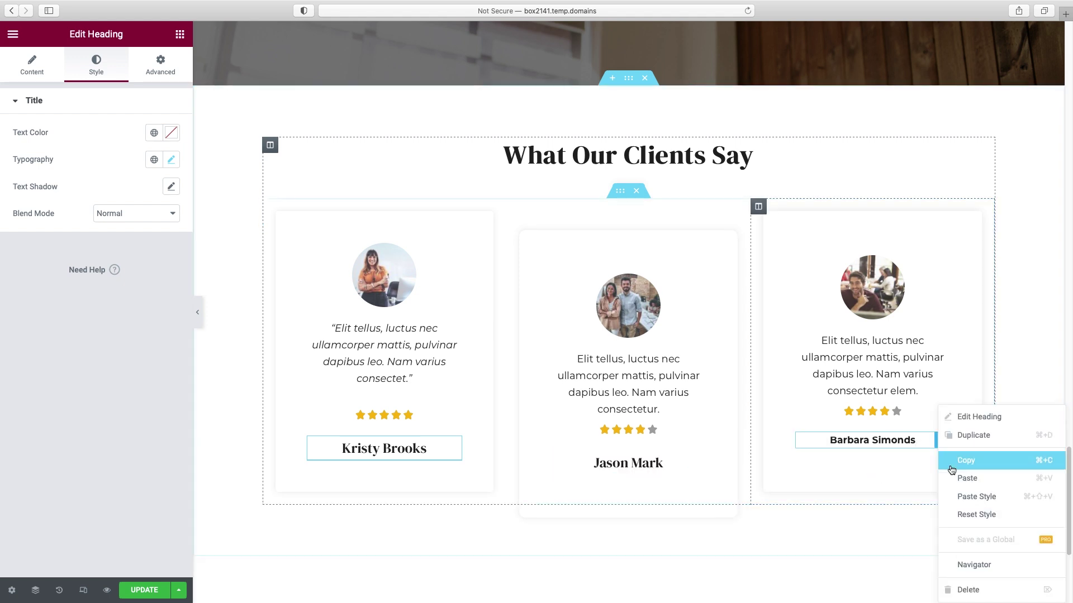
pyautogui.click(953, 497)
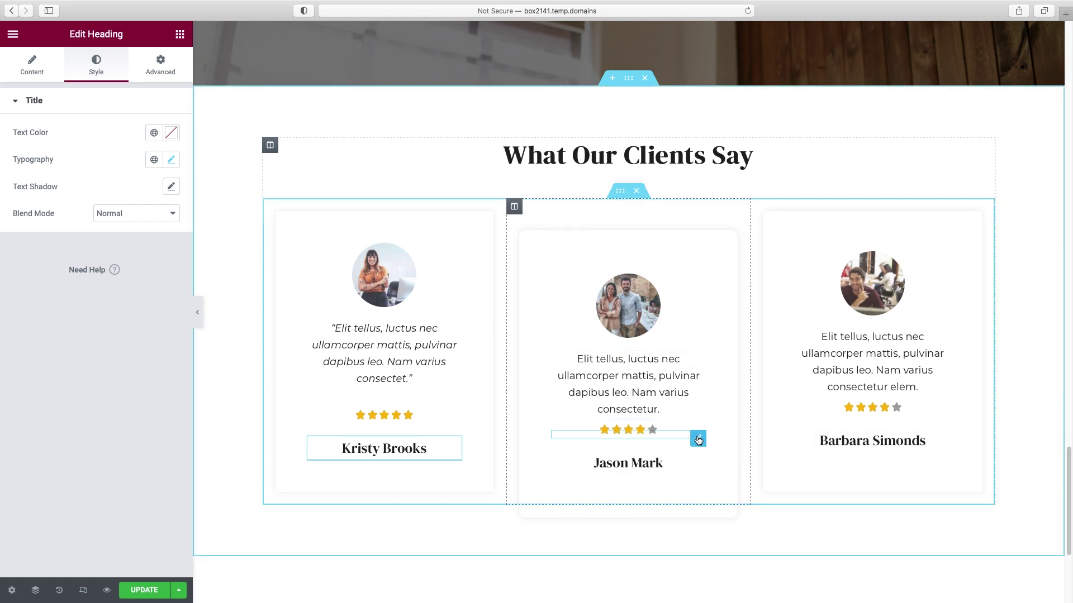
# - Set the second and third cards' star ratings to 5
pyautogui.click(699, 439)
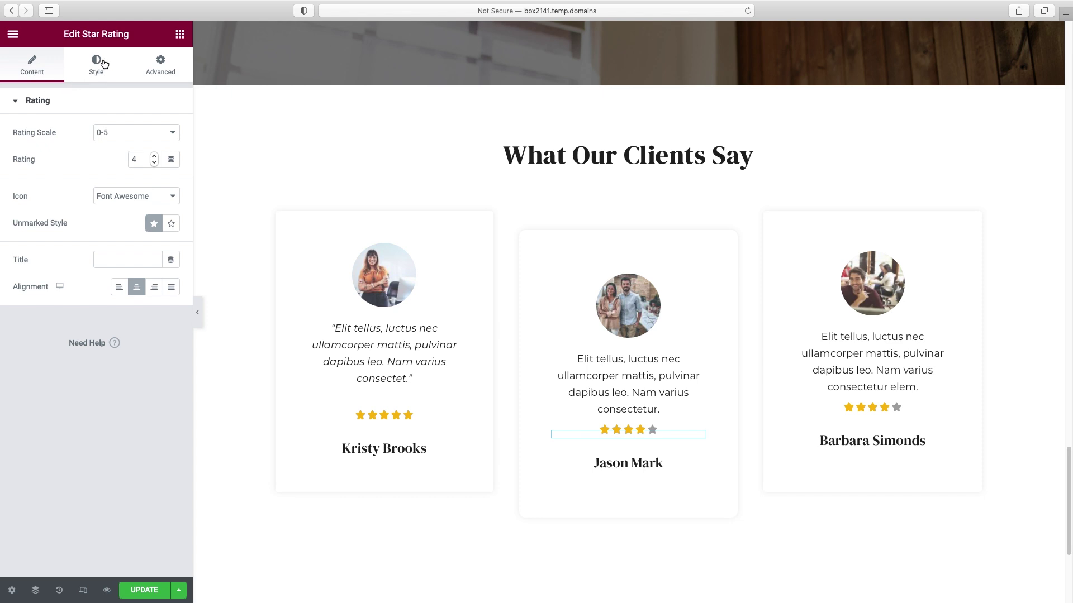
pyautogui.doubleClick(139, 159)
pyautogui.click(885, 407)
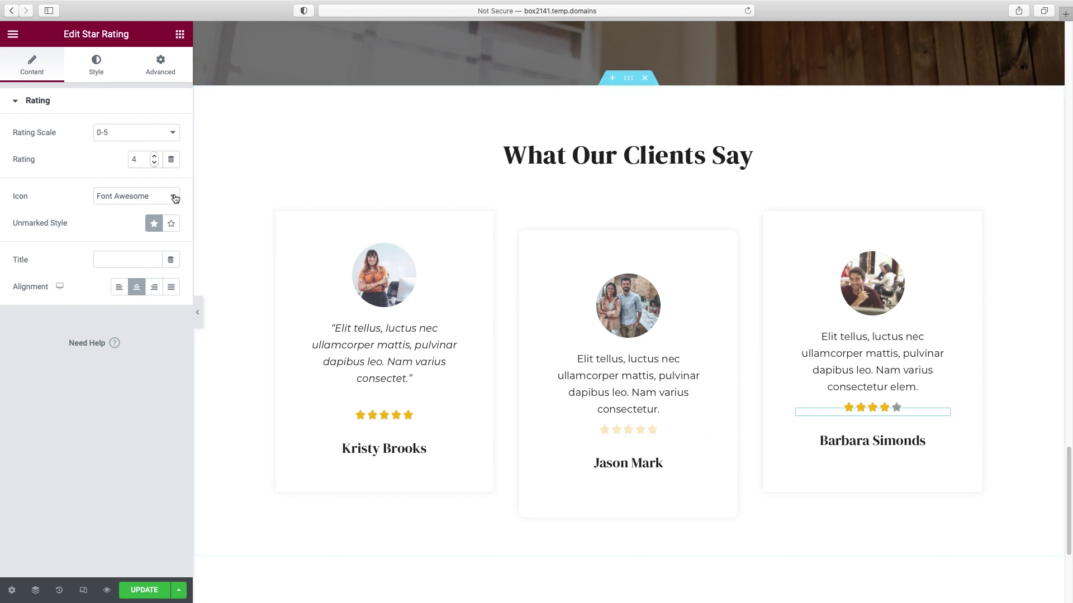
pyautogui.write('5')
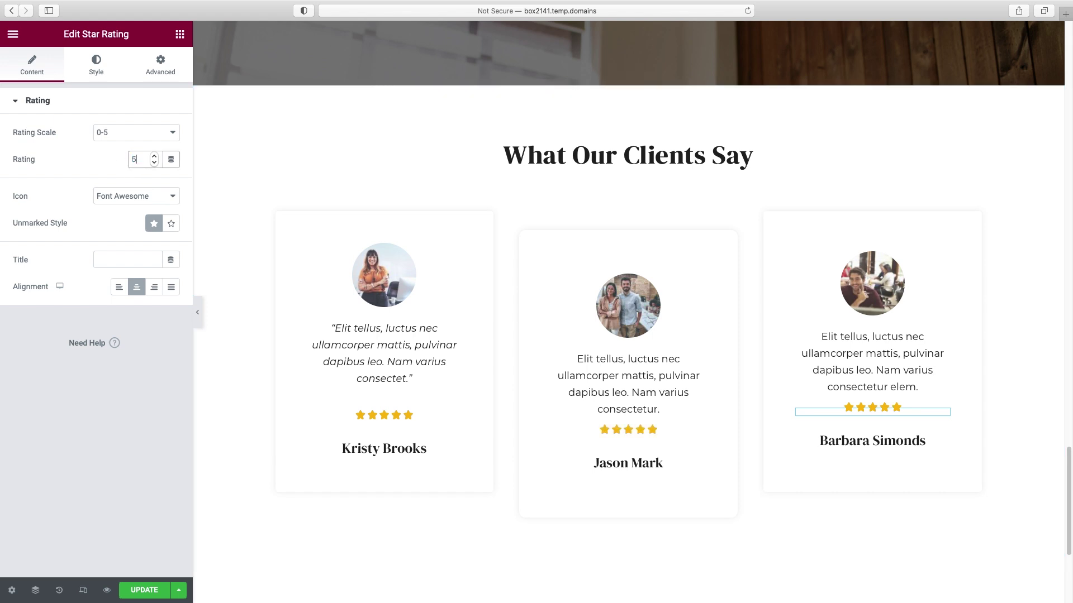
pyautogui.scroll(-3, 950, 186)
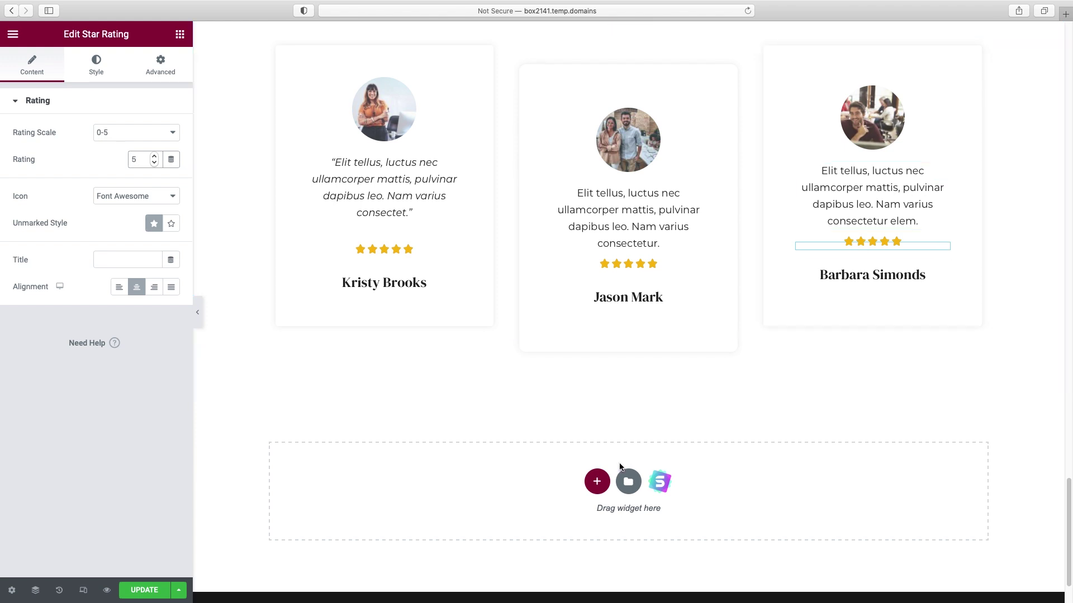
# - Import the dark Call To Action library block with a button and social icons below the testimonials
pyautogui.click(661, 484)
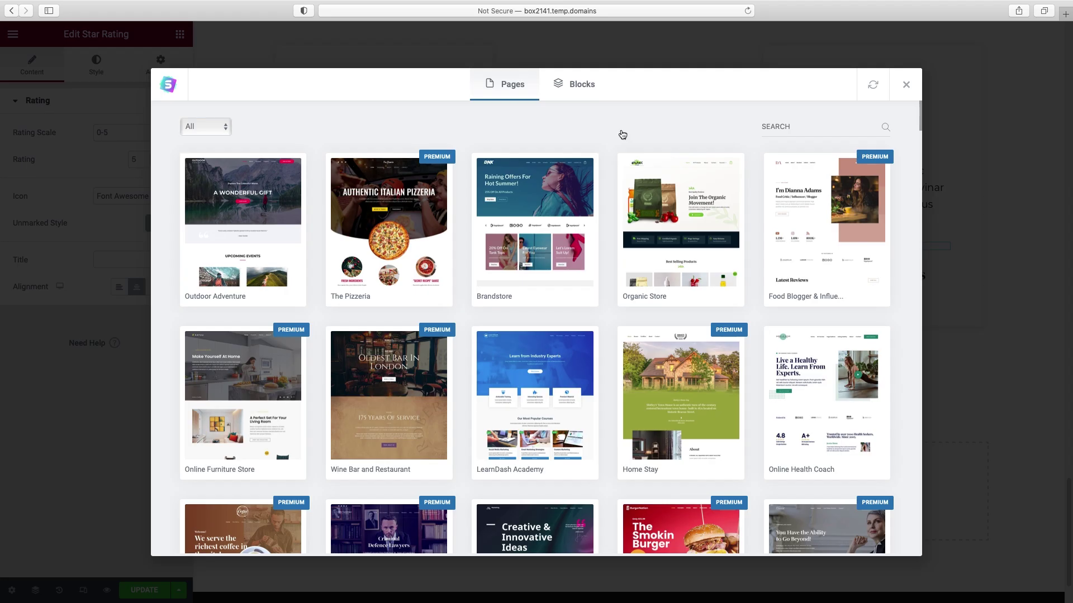
pyautogui.click(580, 88)
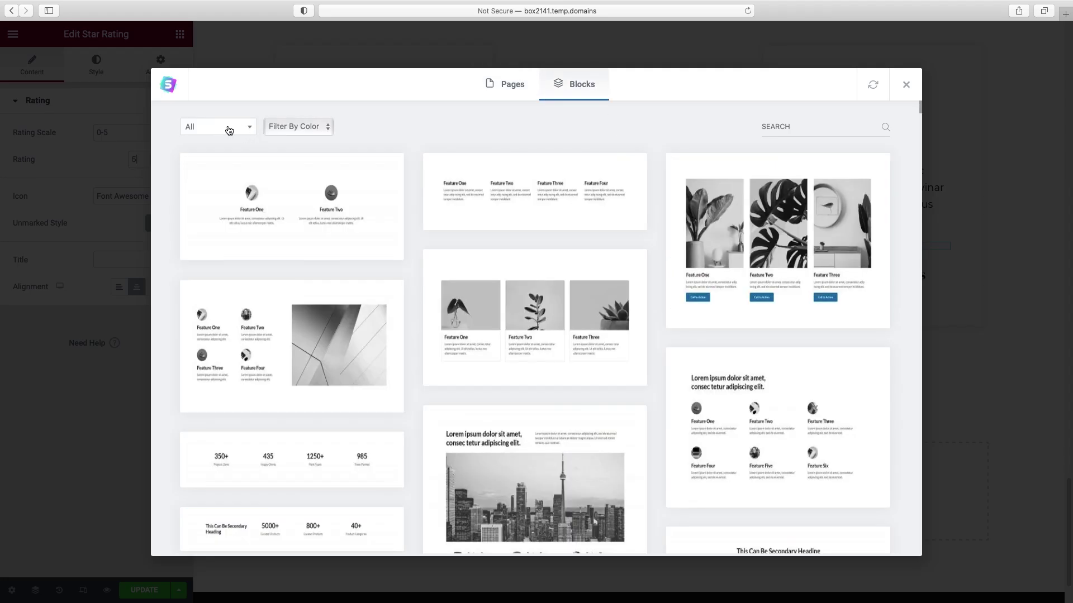
pyautogui.click(253, 131)
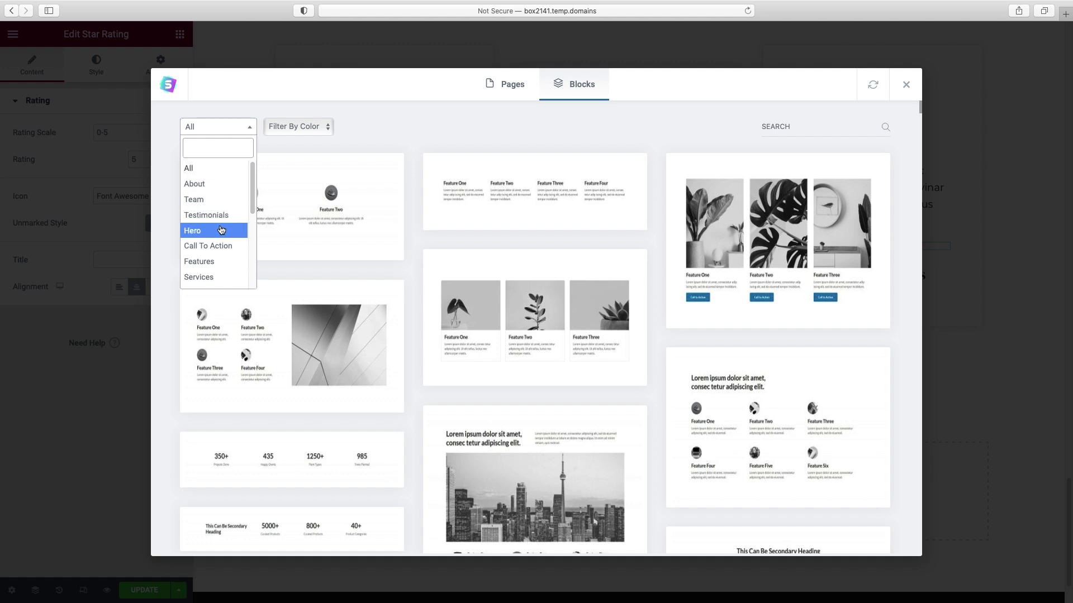
pyautogui.click(221, 247)
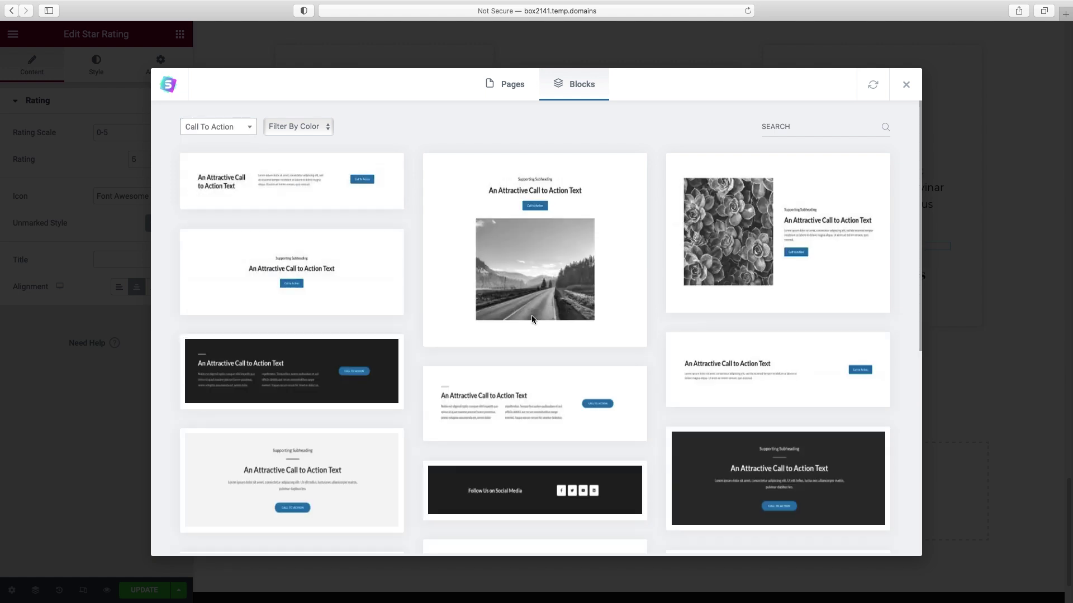
pyautogui.scroll(-10, 581, 330)
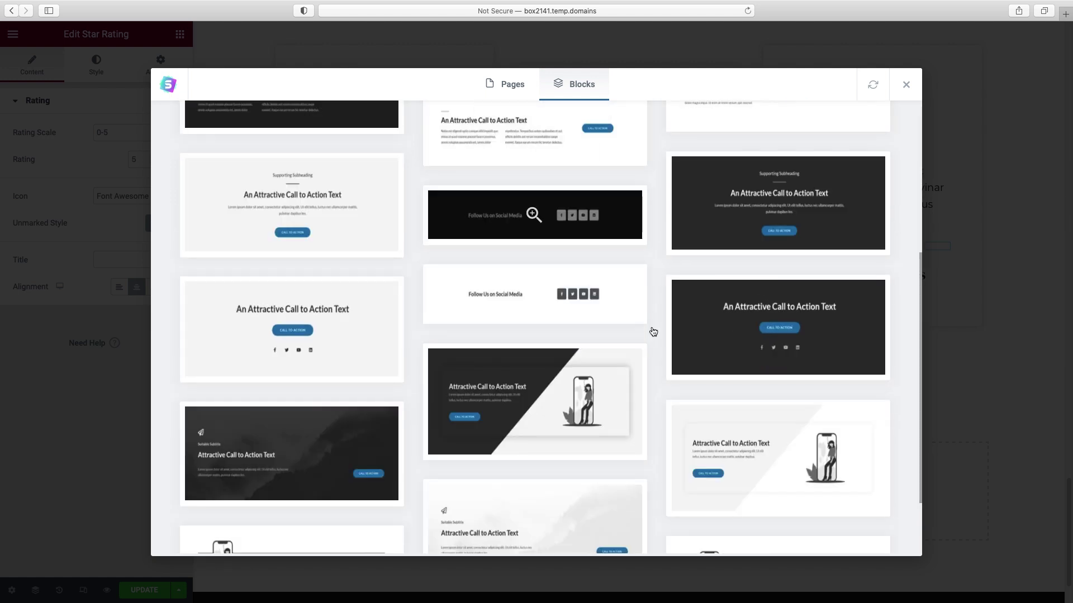
pyautogui.scroll(2, 653, 332)
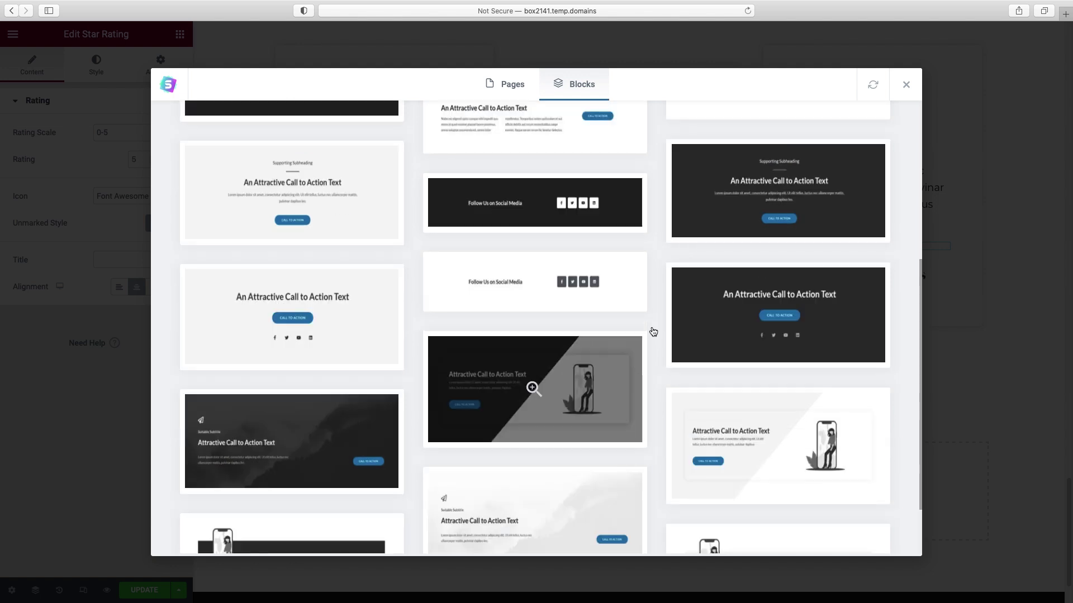
pyautogui.click(833, 319)
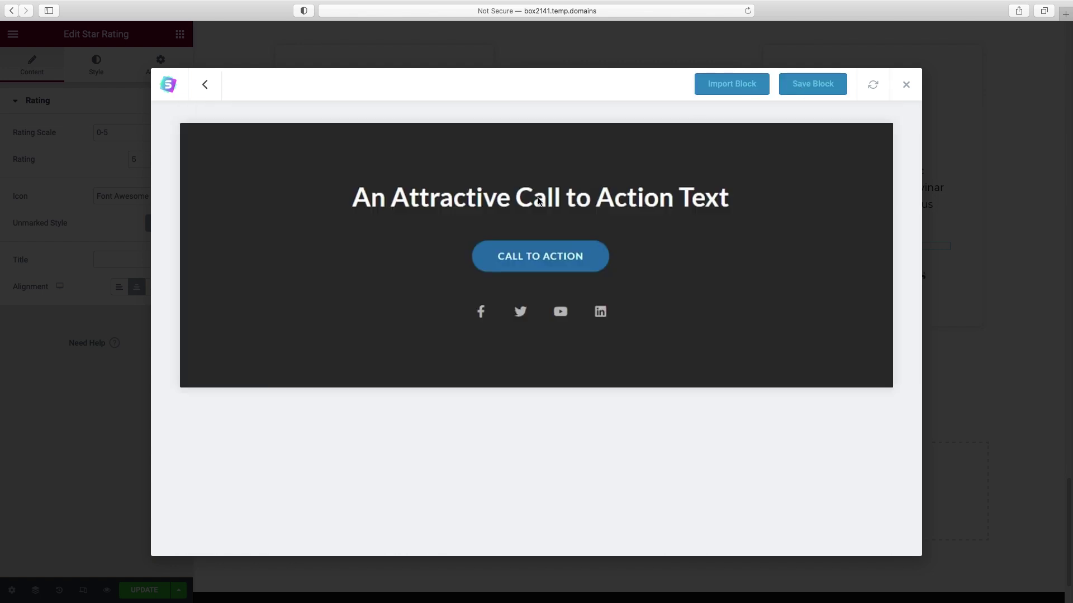
pyautogui.click(727, 82)
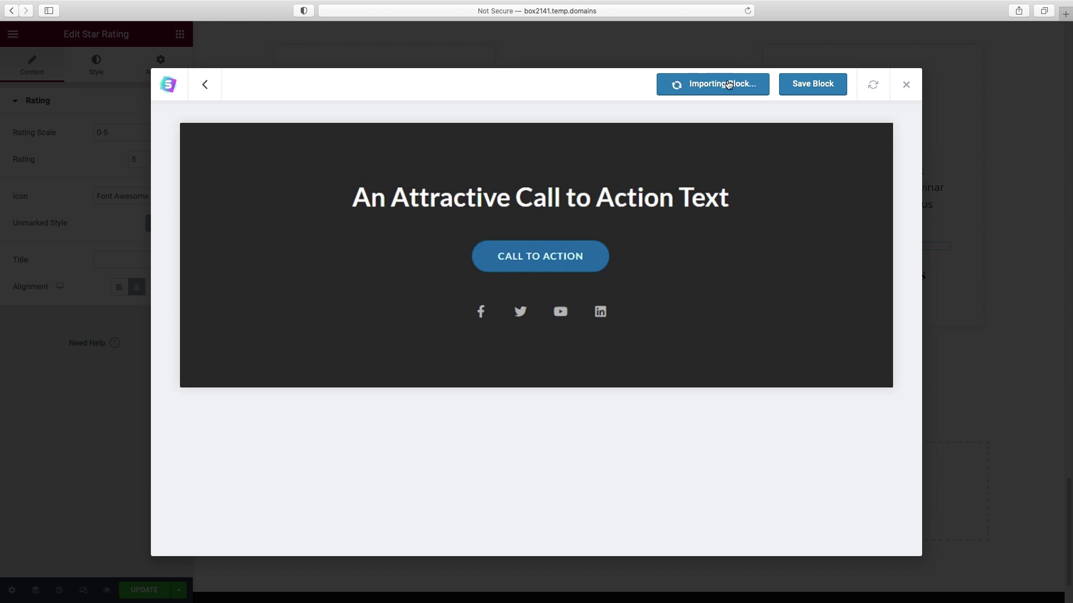
pyautogui.scroll(-5, 724, 165)
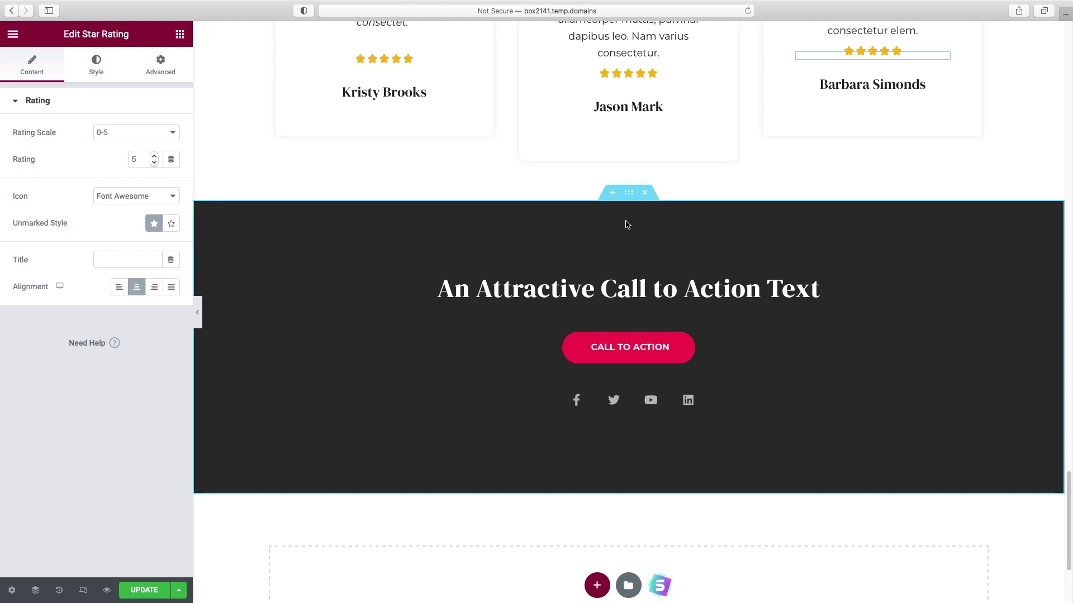
# - Set the call-to-action section's background type to Video
pyautogui.click(627, 195)
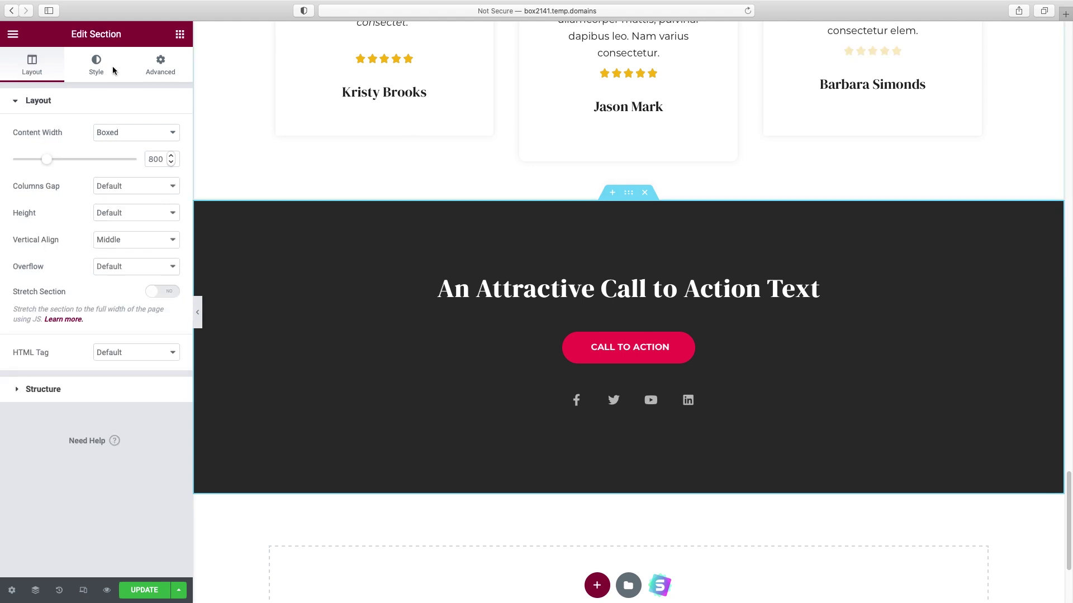
pyautogui.click(96, 66)
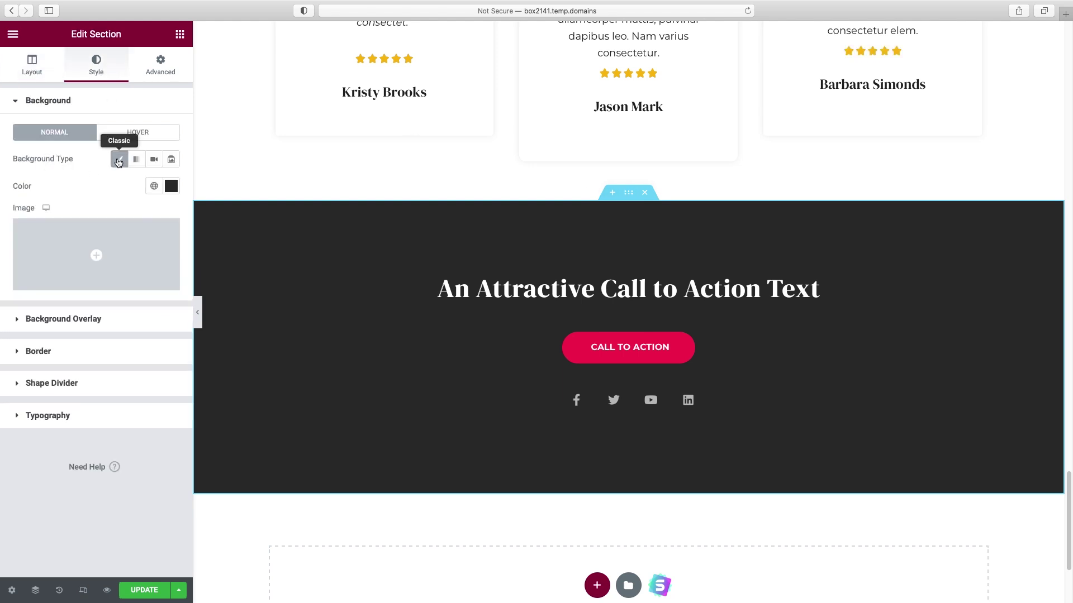
pyautogui.click(154, 161)
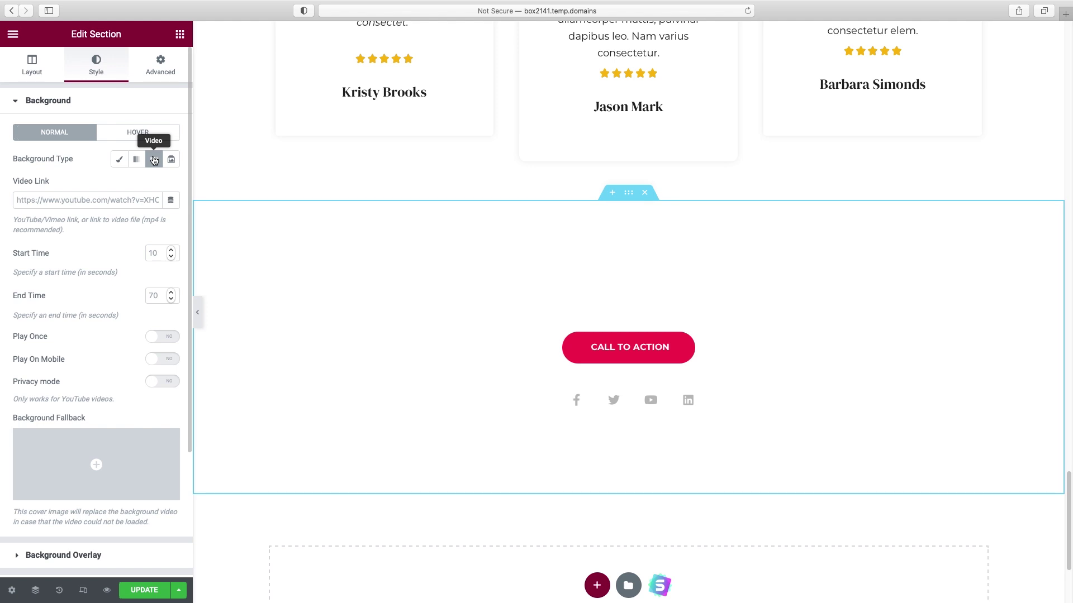
# - Search YouTube for 'office stock video free'
pyautogui.click(1072, 139)
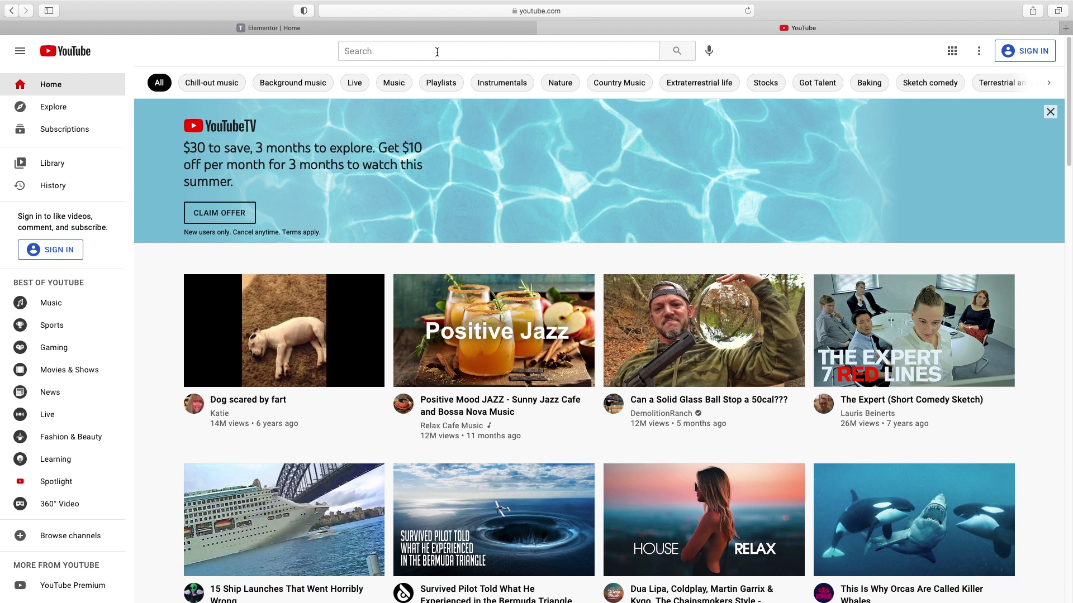
pyautogui.click(437, 52)
pyautogui.write('office stock video f')
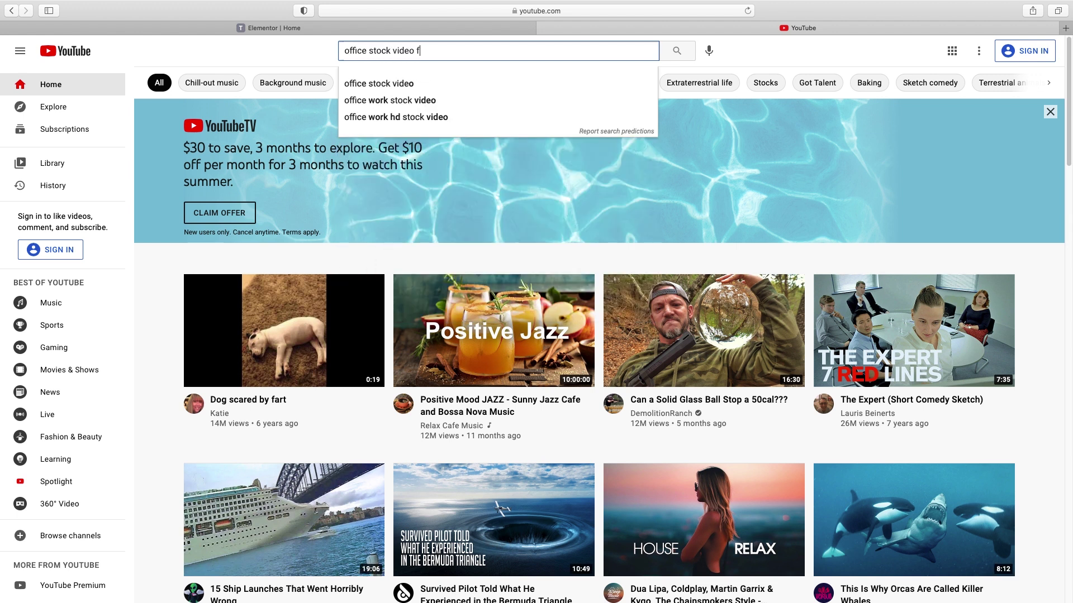
pyautogui.write('ree')
# - Open the first result, 'Office Work HD Stock Video', copy its URL and return to the editor
pyautogui.press('Return')
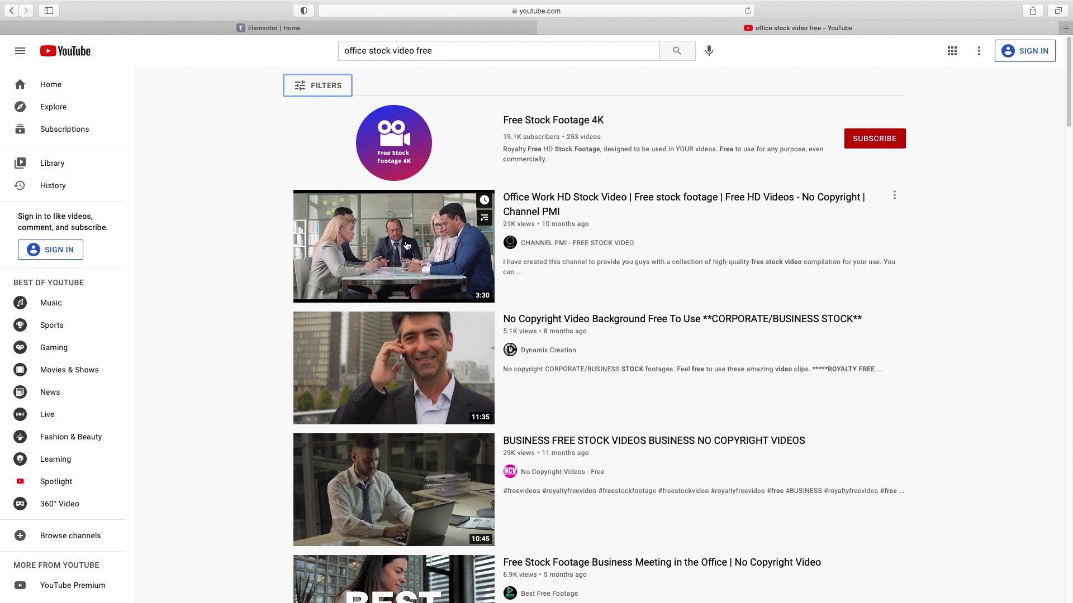
pyautogui.scroll(-1, 405, 251)
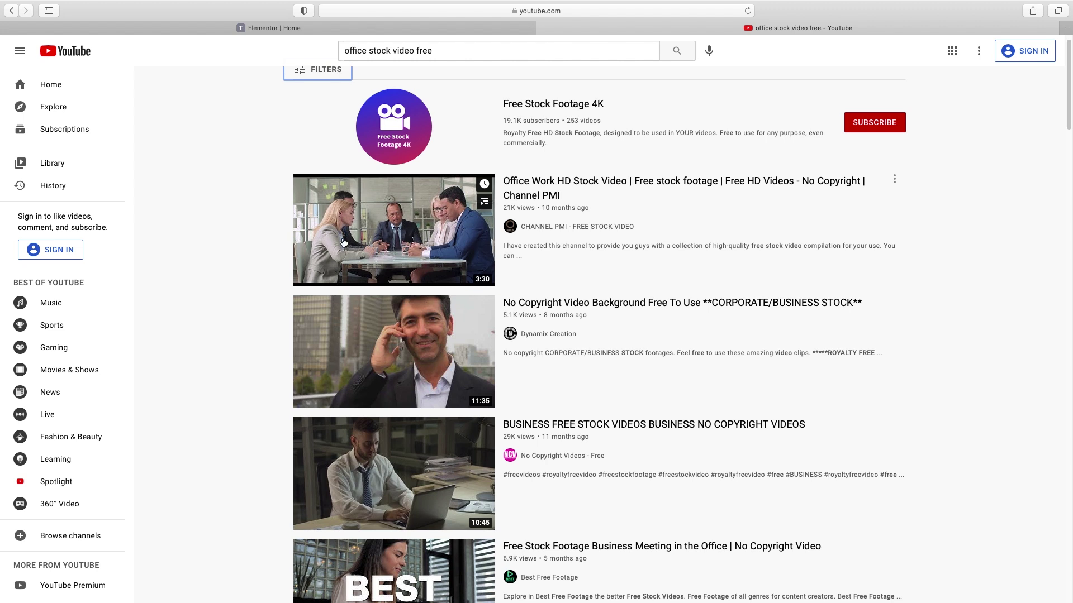
pyautogui.click(527, 183)
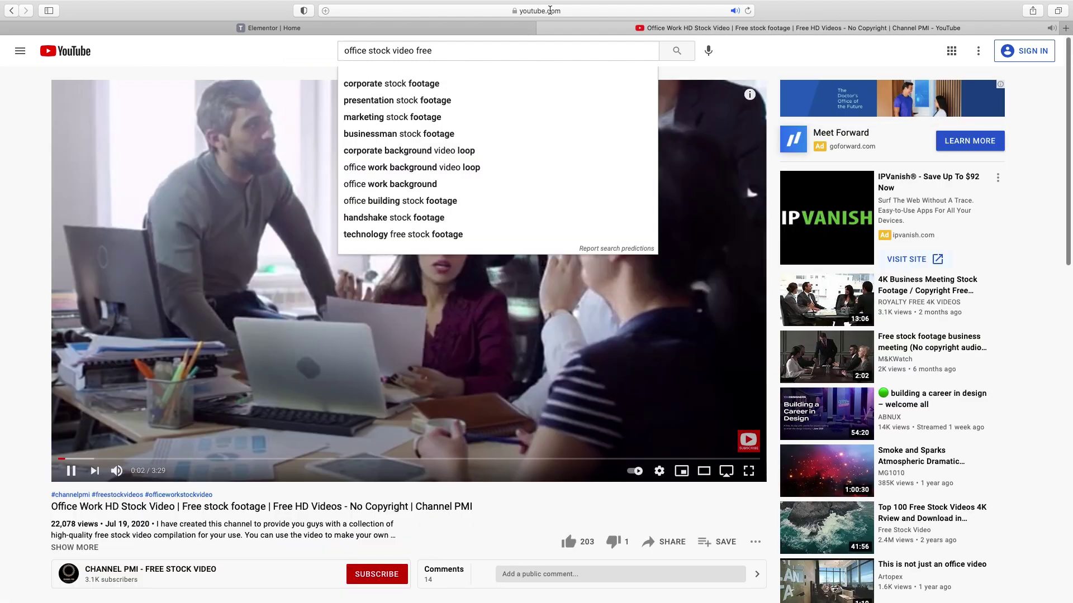
pyautogui.click(421, 10)
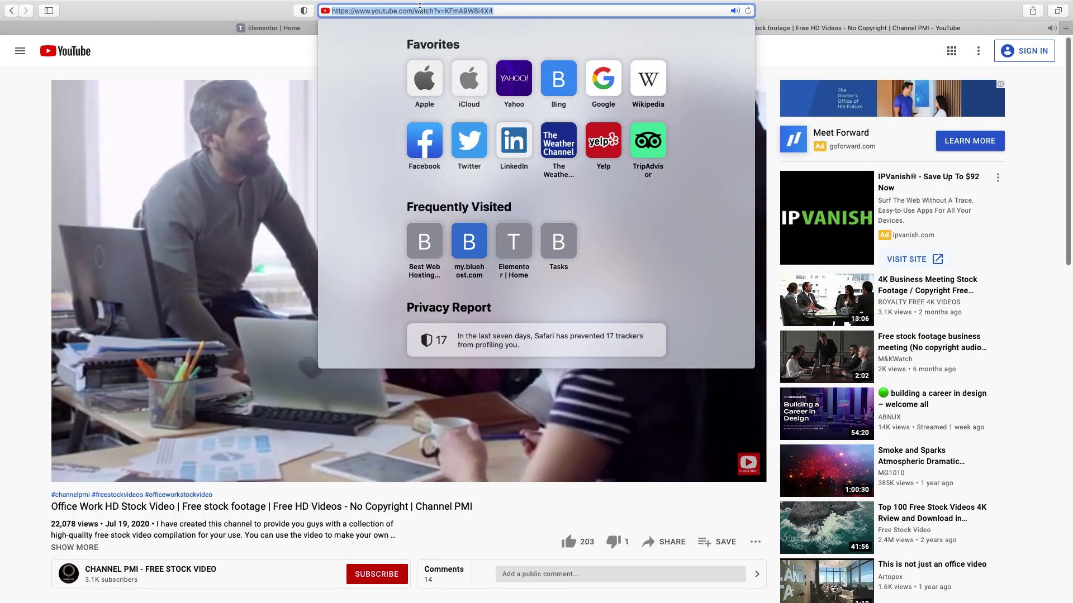
pyautogui.press('Escape')
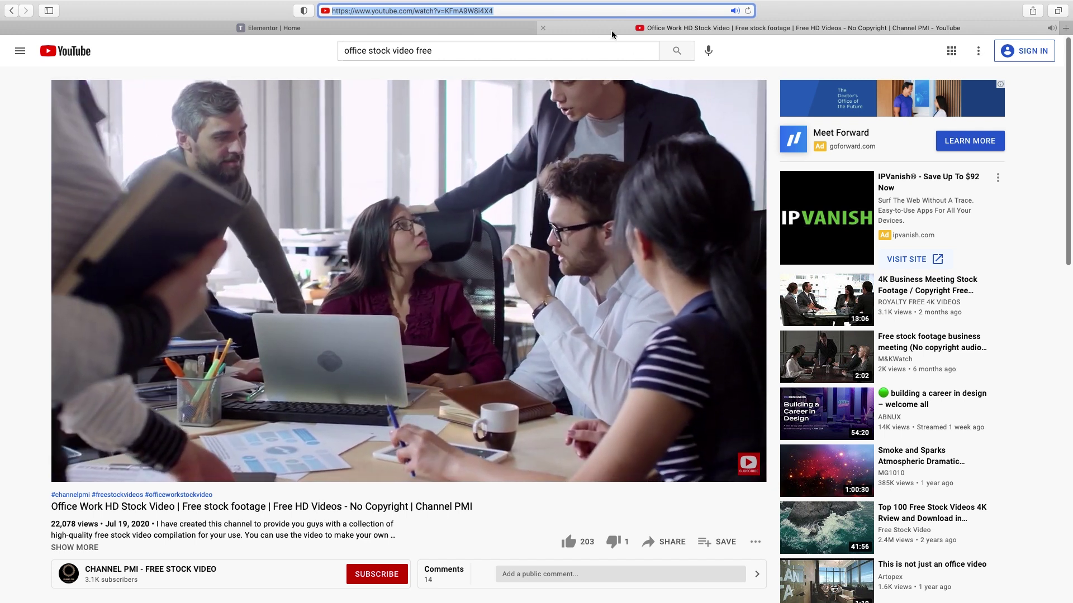
pyautogui.click(543, 28)
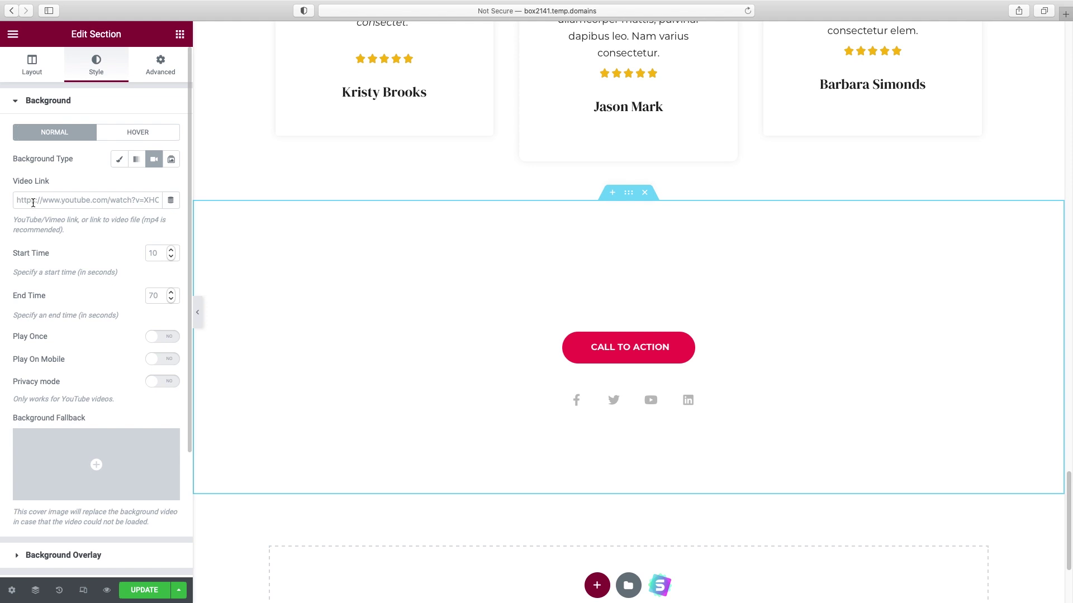
# - Paste the YouTube URL as the background Video Link, with start time 54 and end time 76
pyautogui.click(64, 200)
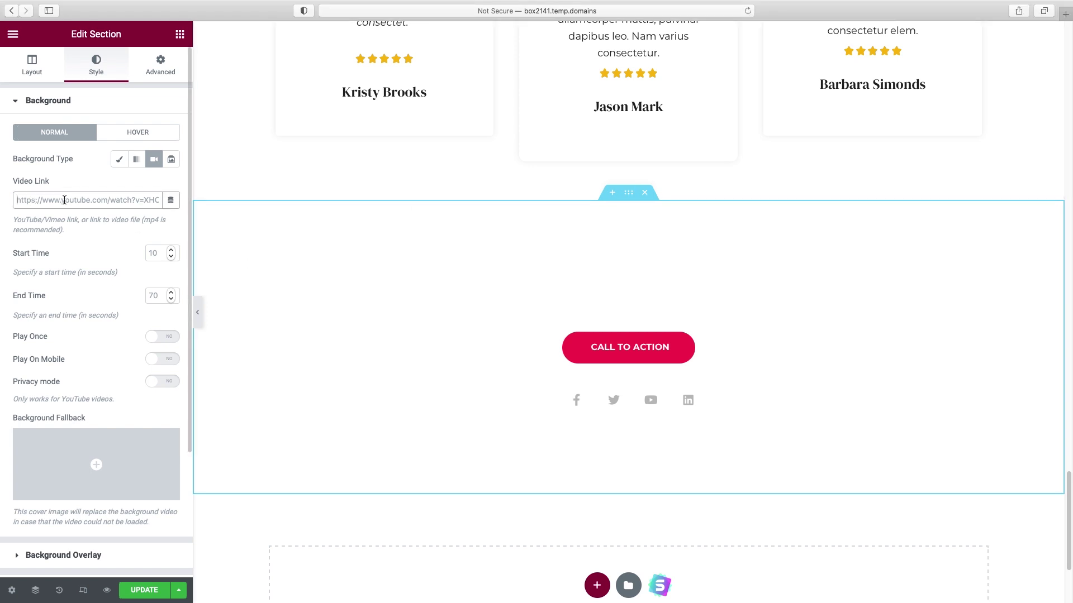
pyautogui.press('super+v')
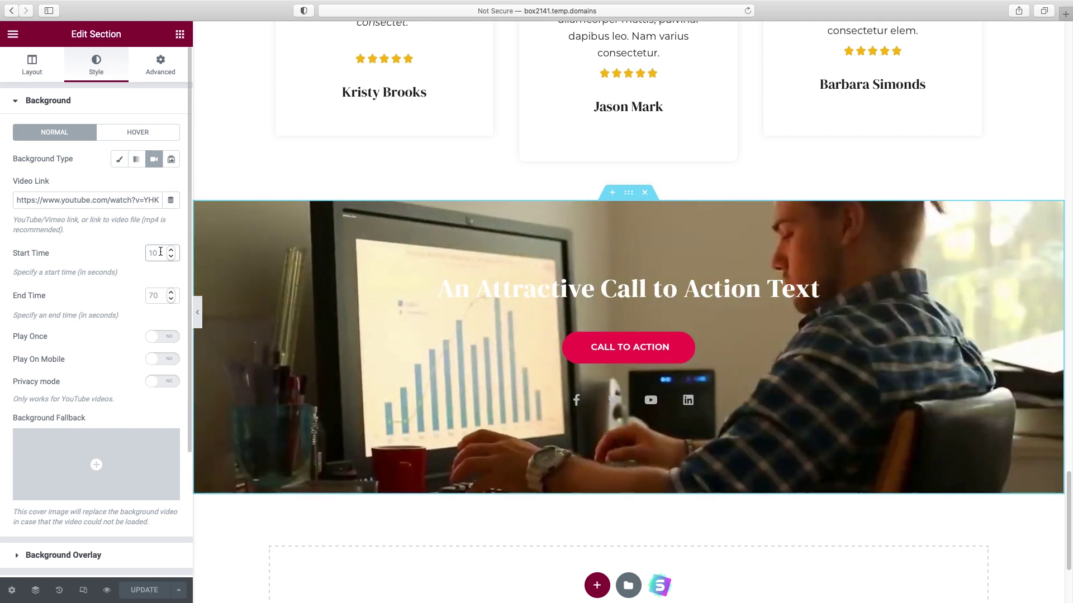
pyautogui.write('54')
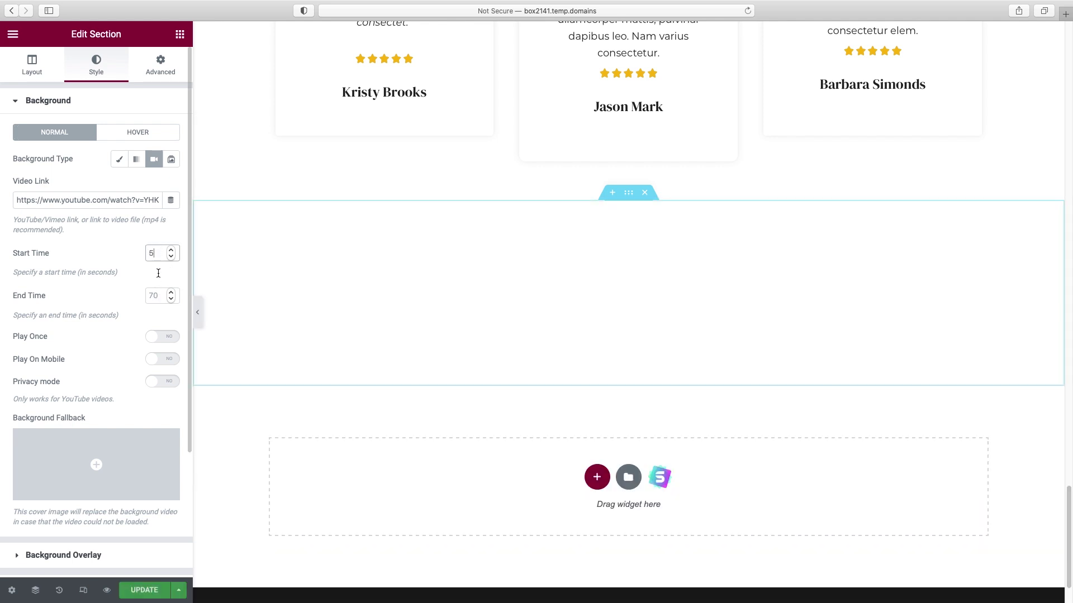
pyautogui.click(159, 296)
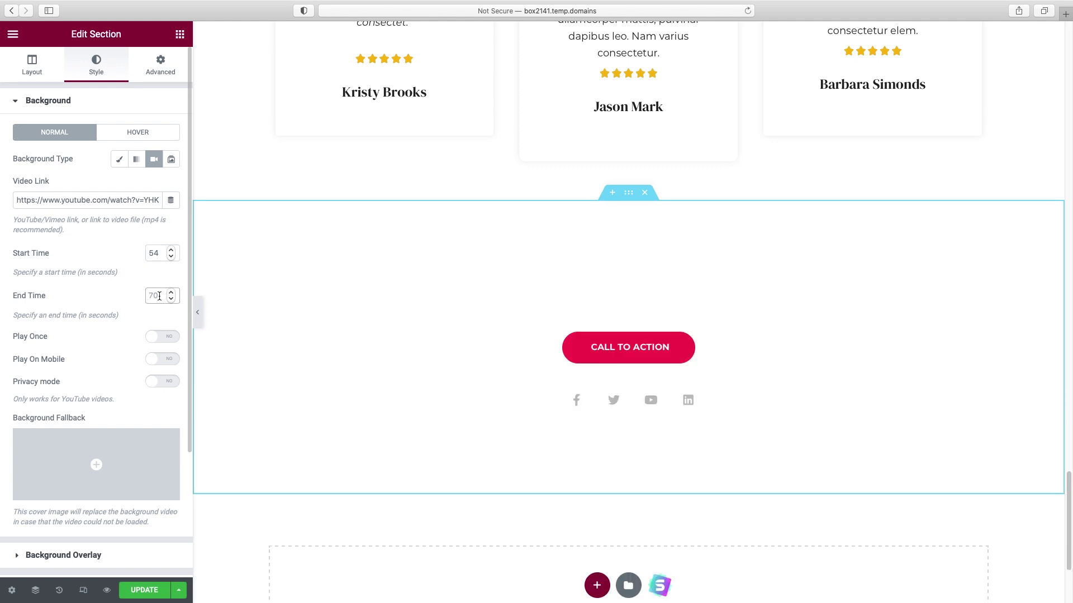
pyautogui.write('76')
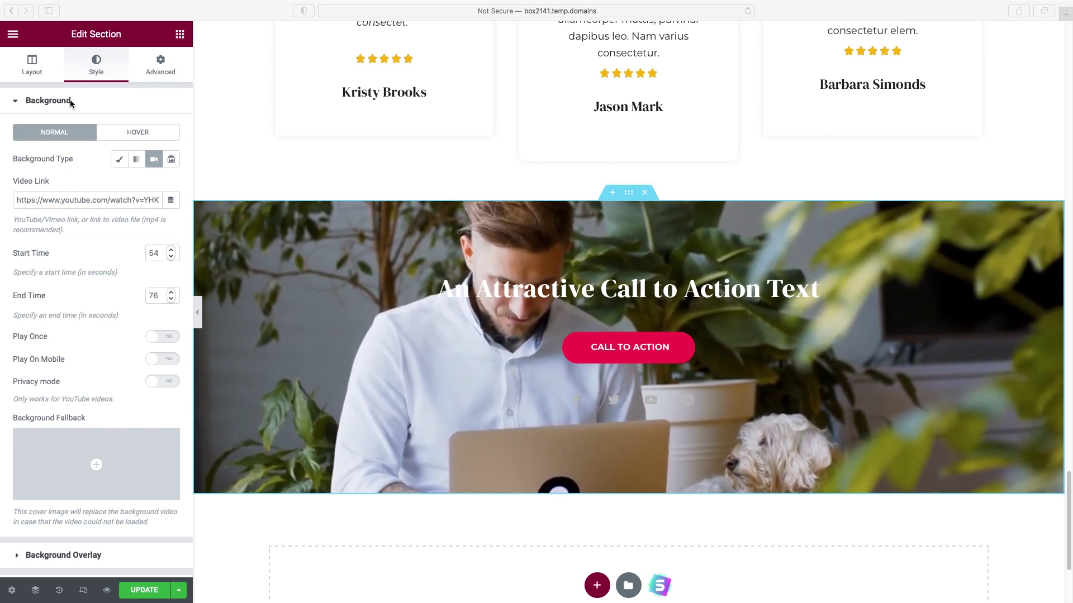
# - Give the background a #040219 overlay colour and raise its opacity to about 0.56
pyautogui.click(48, 101)
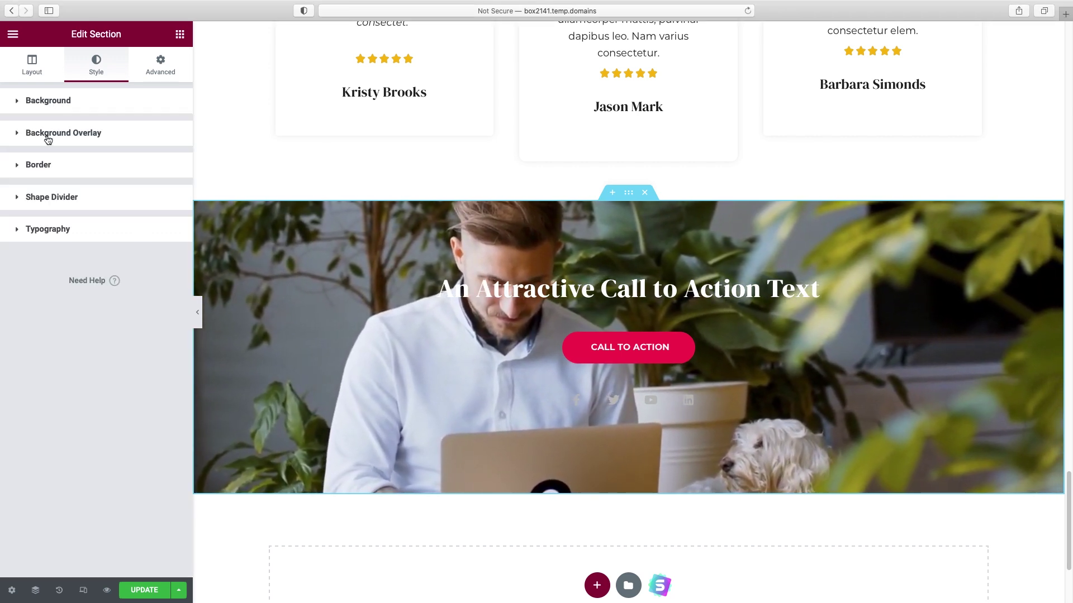
pyautogui.click(48, 135)
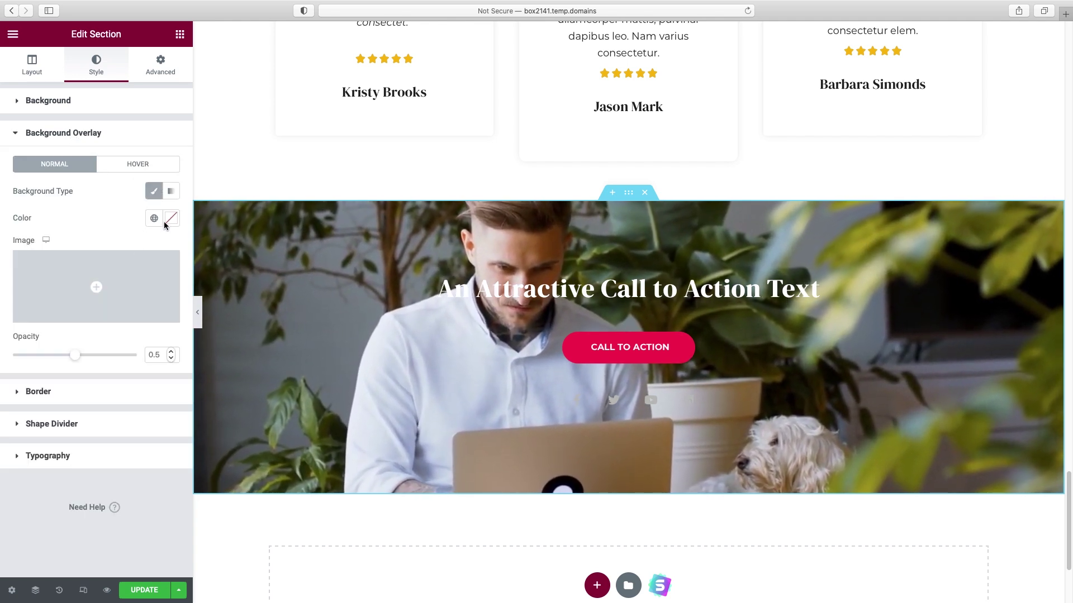
pyautogui.click(171, 219)
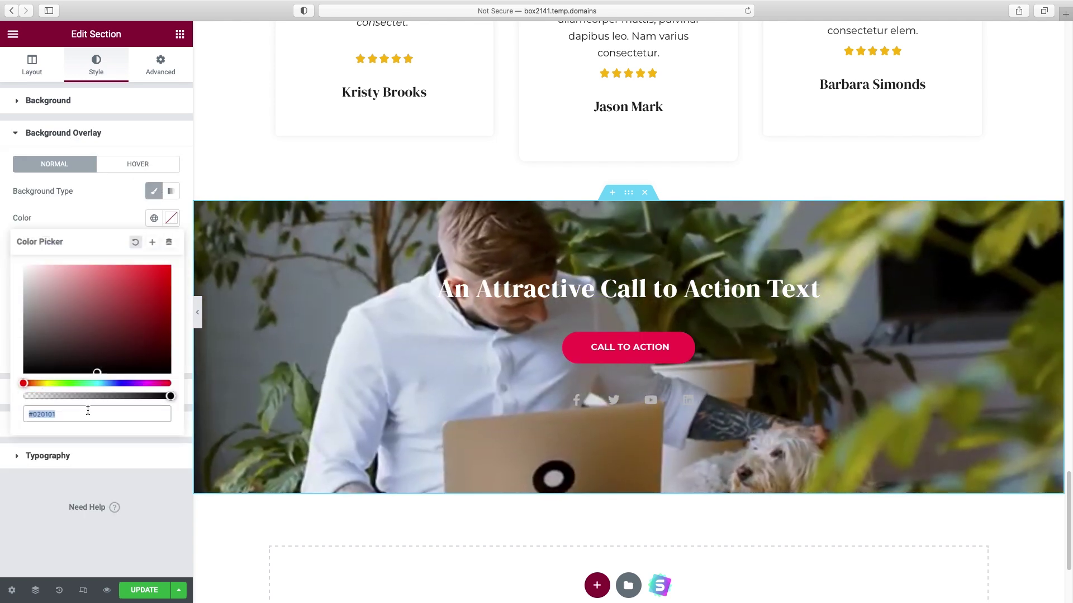
pyautogui.write('#040219')
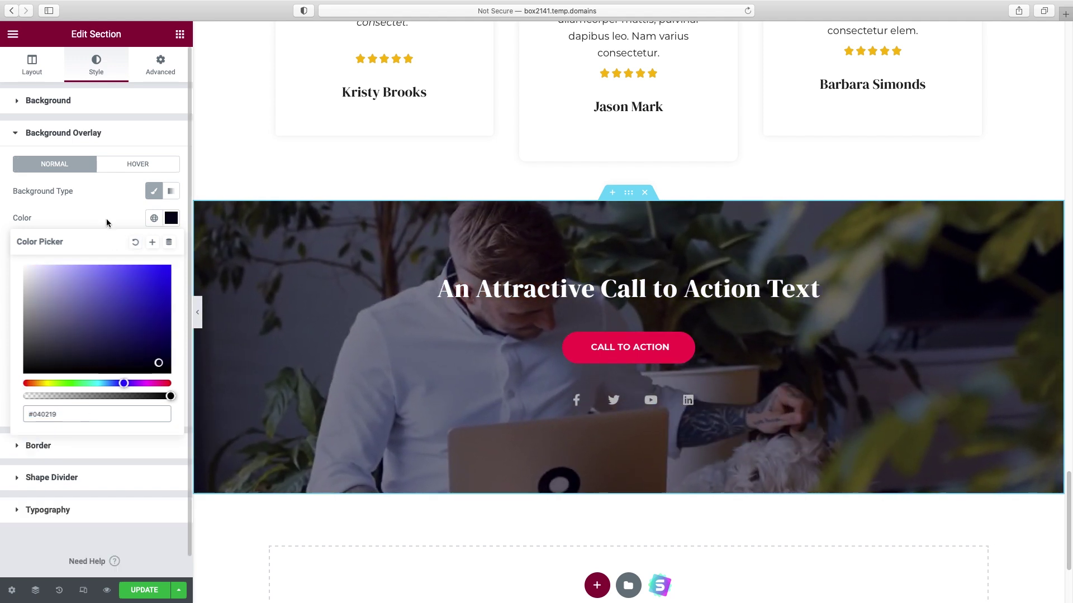
pyautogui.click(39, 220)
pyautogui.moveTo(77, 361); pyautogui.dragTo(85, 362)
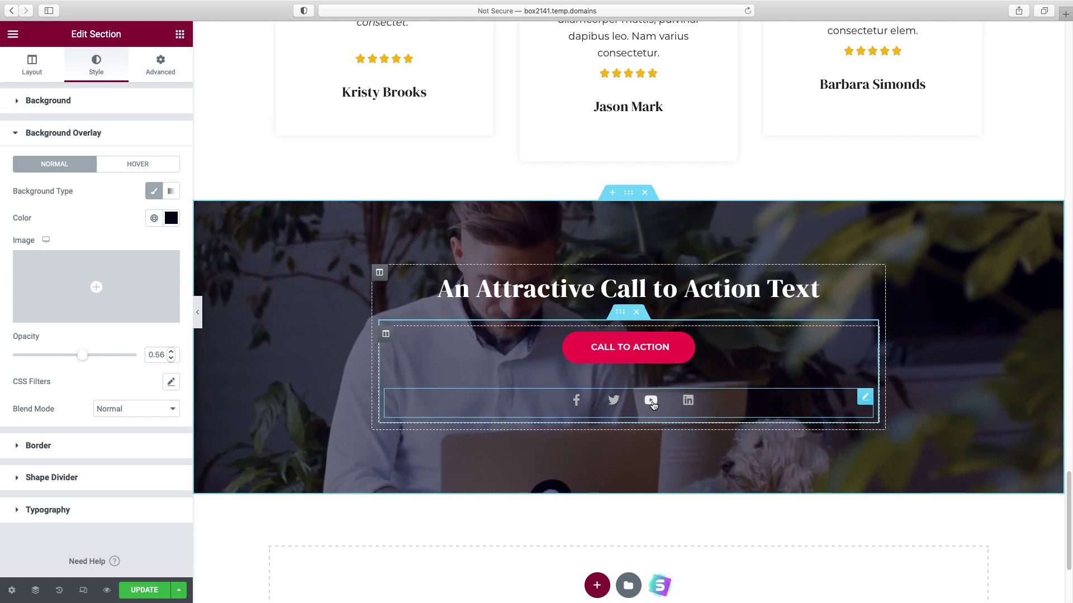
# - Change the CTA heading to 'Want to see what we can do for your business?'
pyautogui.click(596, 293)
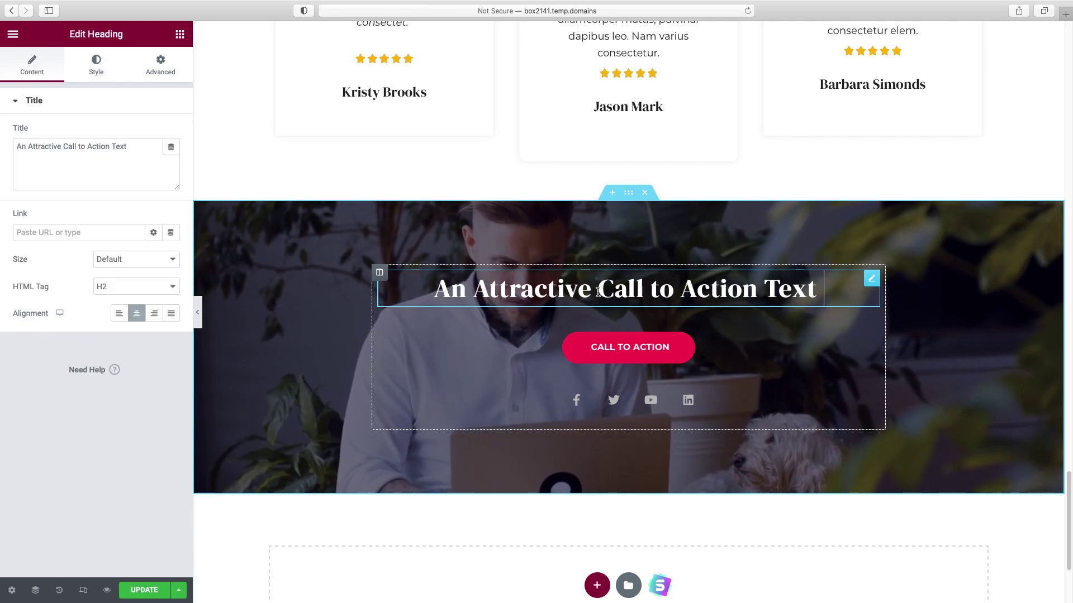
pyautogui.tripleClick(97, 149)
pyautogui.write('Want')
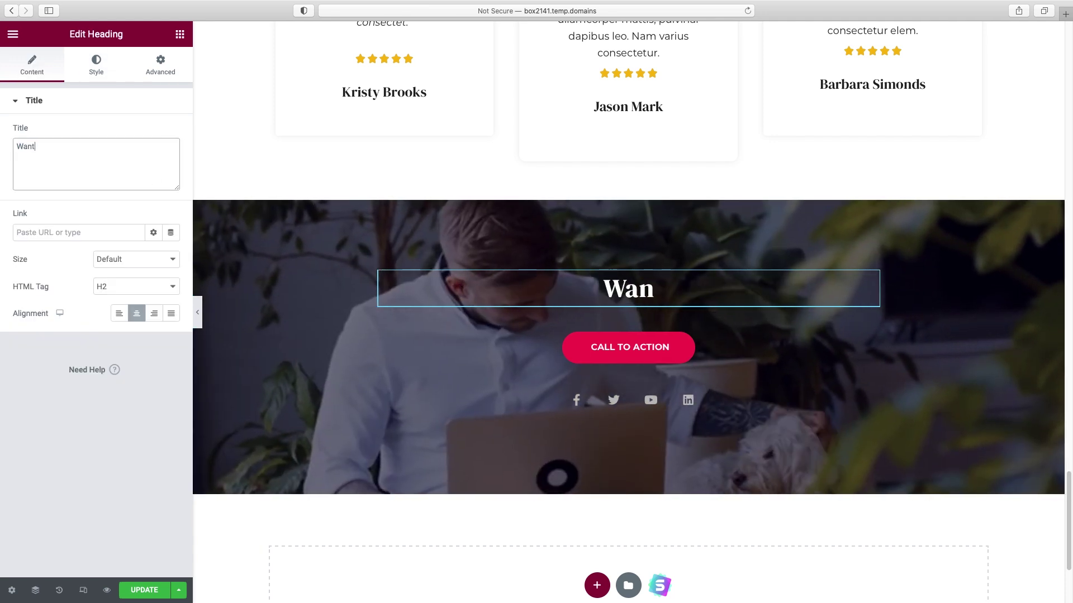
pyautogui.write(' to see what we can do for')
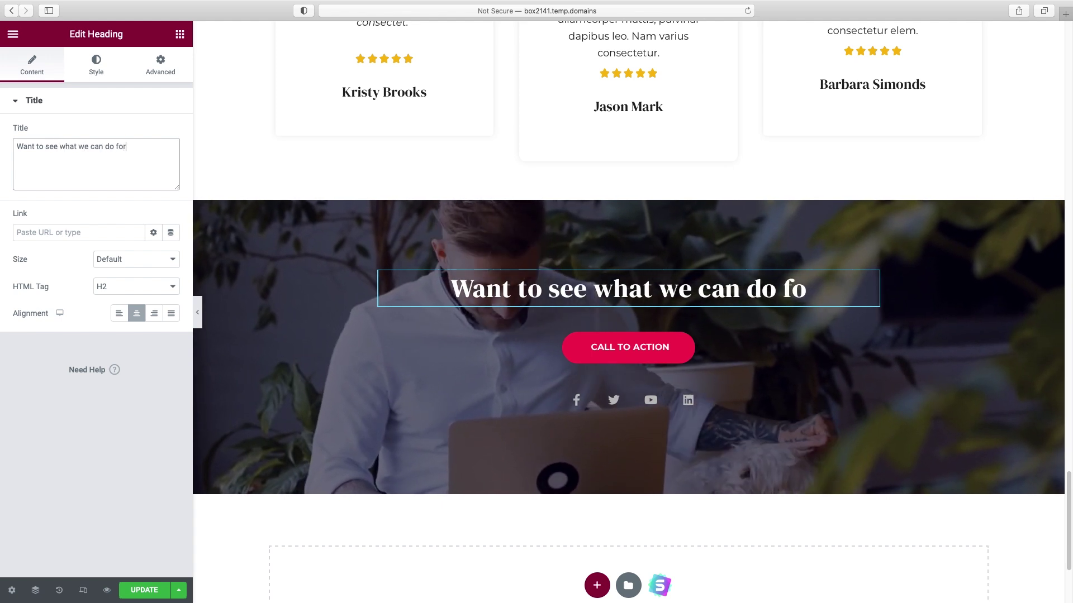
pyautogui.write(' your business?')
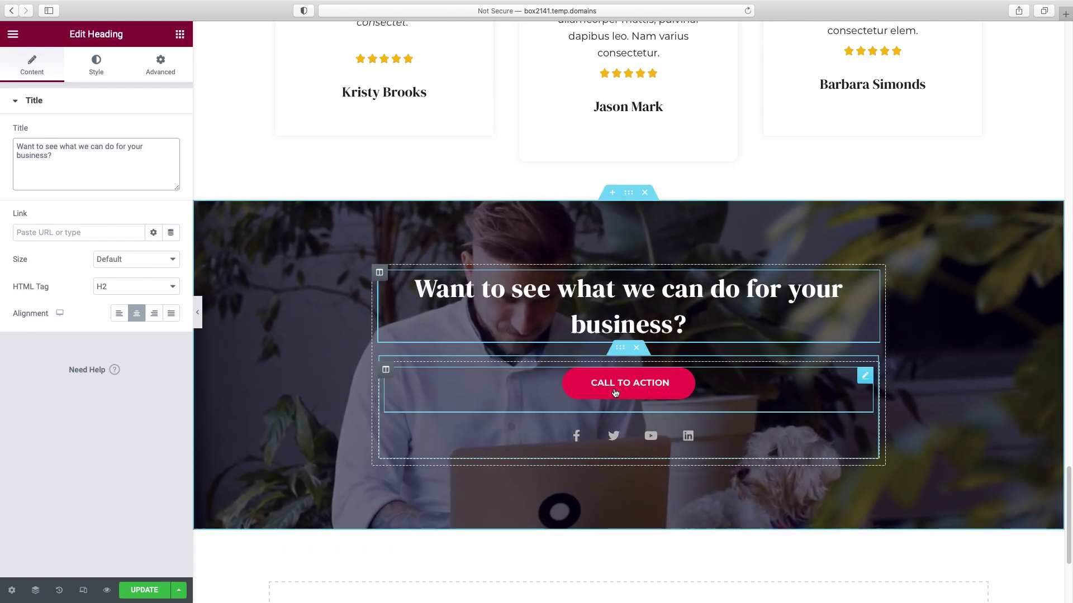
# - Copy the hero's LET'S WORK TOGETHER button and paste it into the CTA banner
pyautogui.scroll(15, 646, 394)
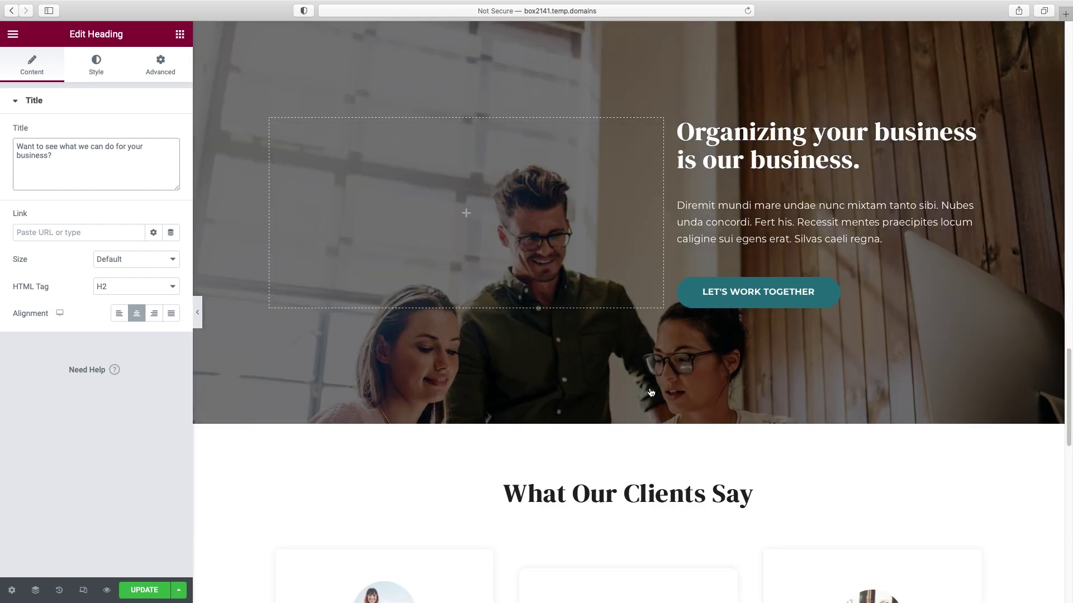
pyautogui.scroll(10, 651, 393)
pyautogui.rightClick(627, 333)
pyautogui.press('Escape')
pyautogui.scroll(-20, 608, 398)
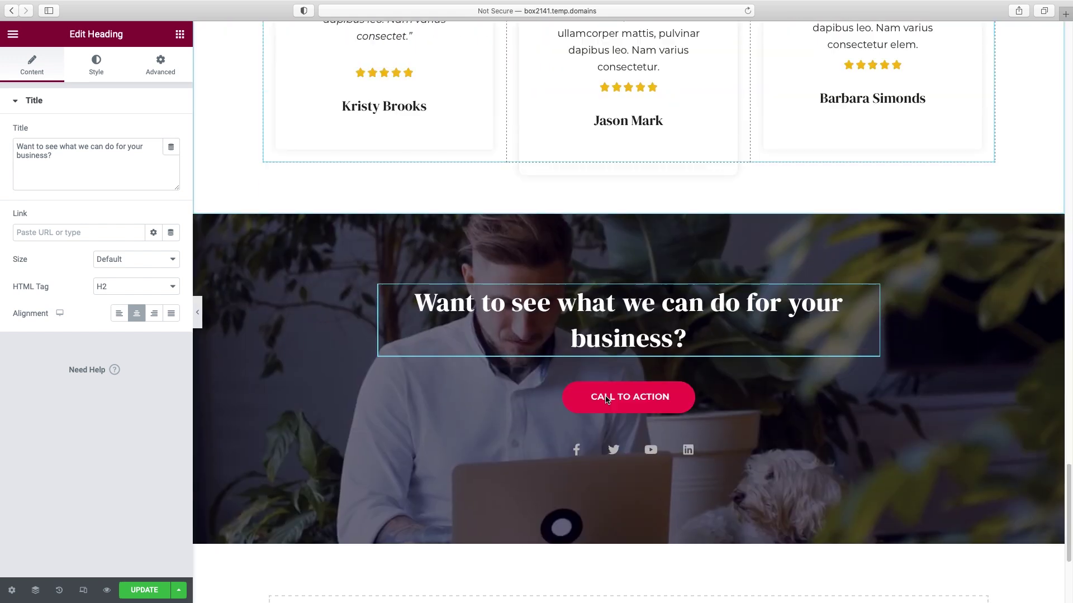
pyautogui.rightClick(630, 408)
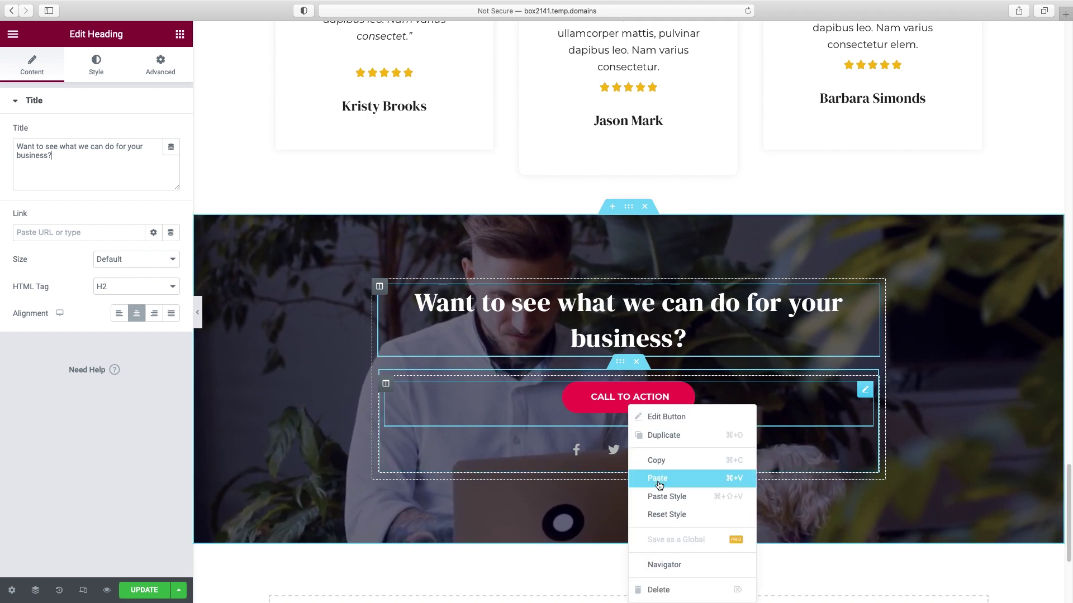
pyautogui.click(651, 478)
# - Delete the red CALL TO ACTION button and the Social Icons widget, then preview the page
pyautogui.rightClick(862, 391)
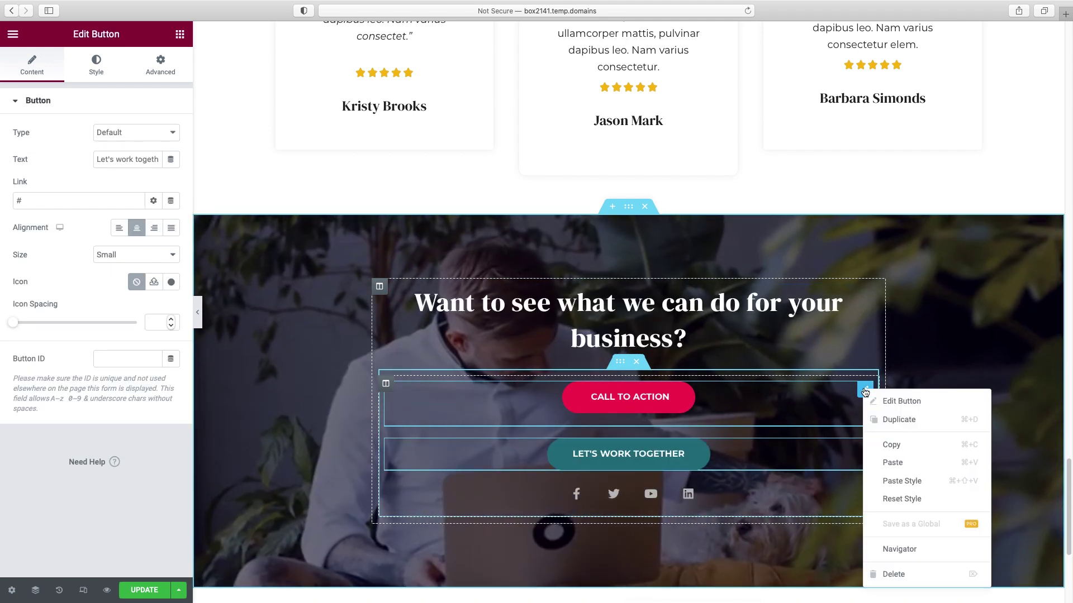
pyautogui.click(894, 573)
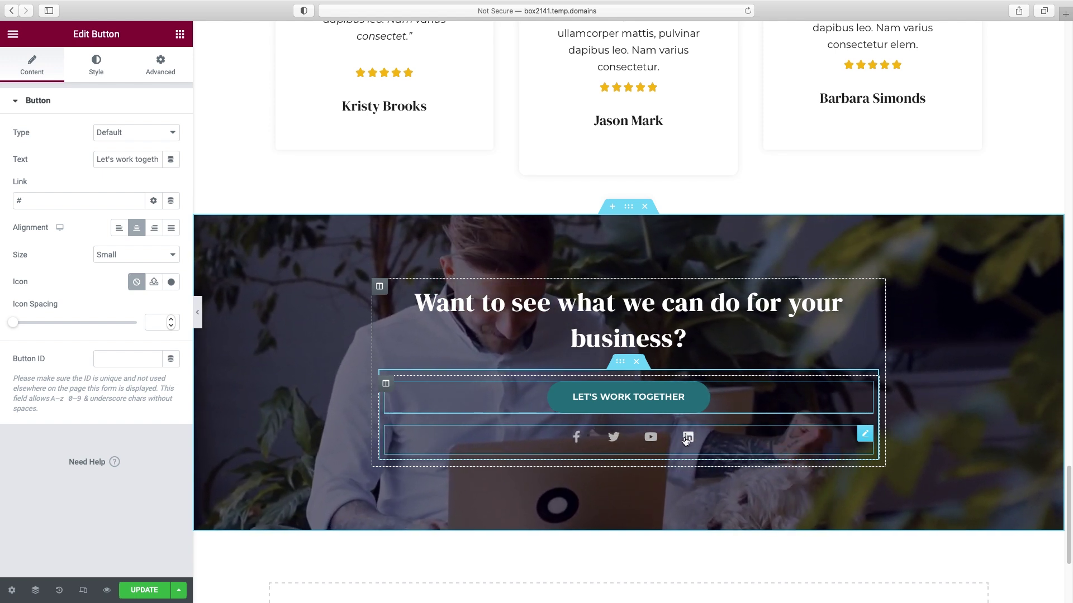
pyautogui.rightClick(864, 436)
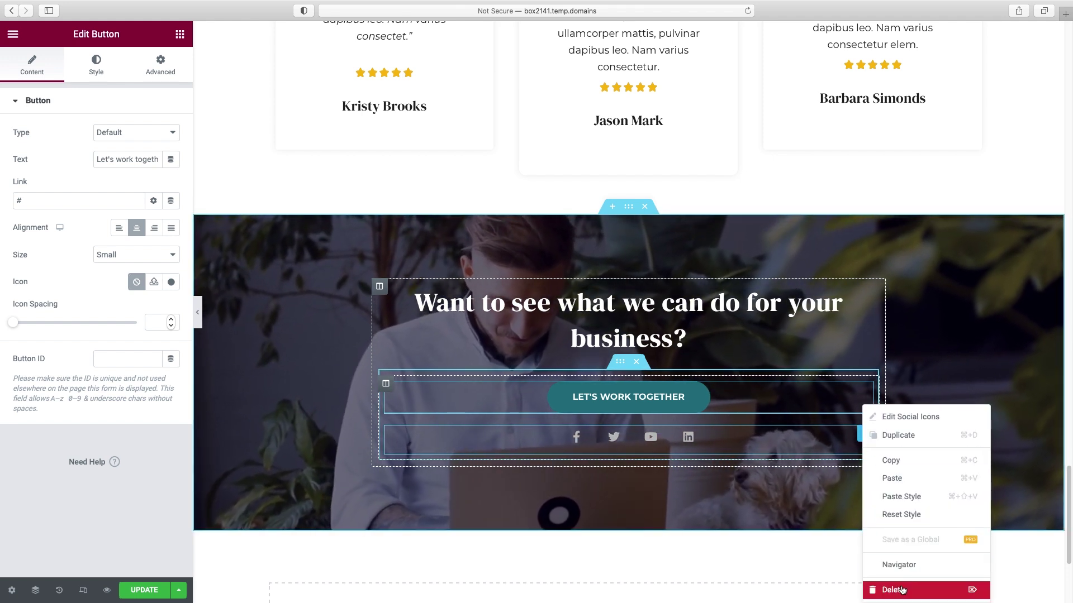
pyautogui.click(901, 590)
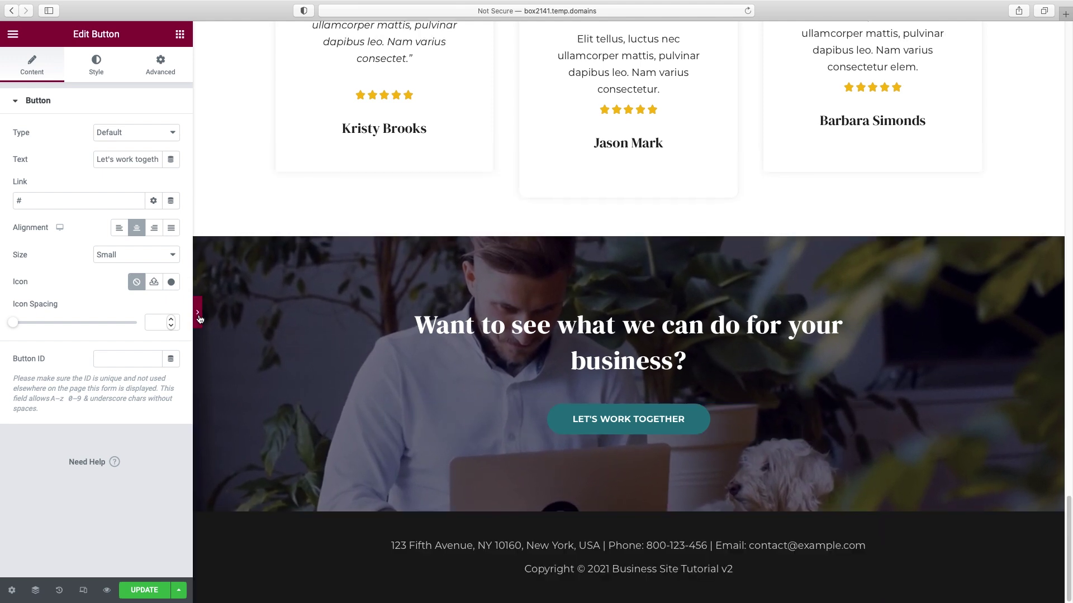
pyautogui.click(198, 314)
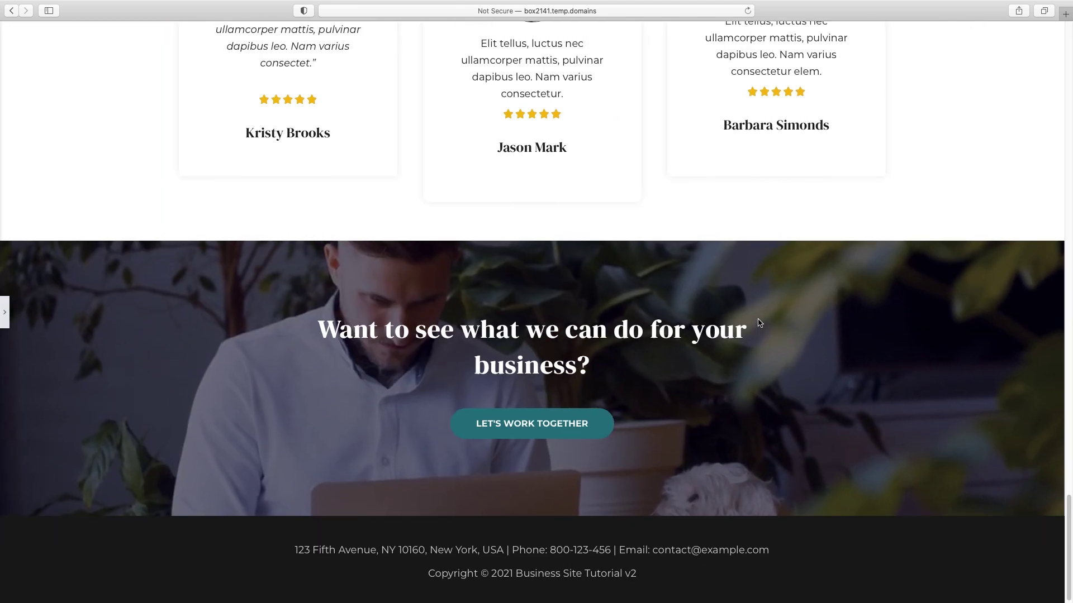
pyautogui.scroll(20, 759, 323)
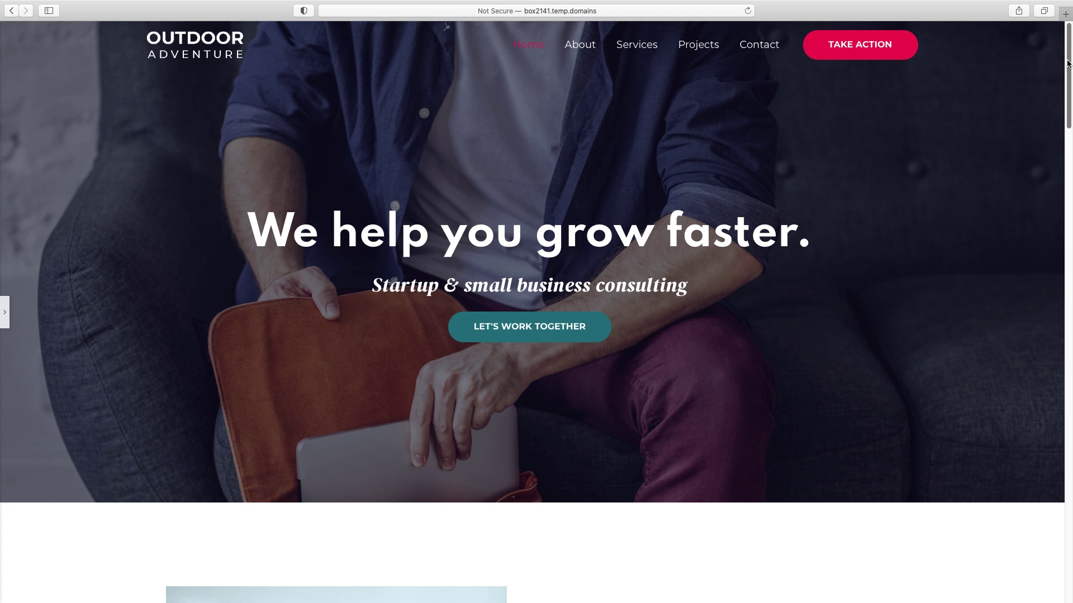
pyautogui.scroll(-5, 837, 333)
pyautogui.scroll(-10, 1069, 185)
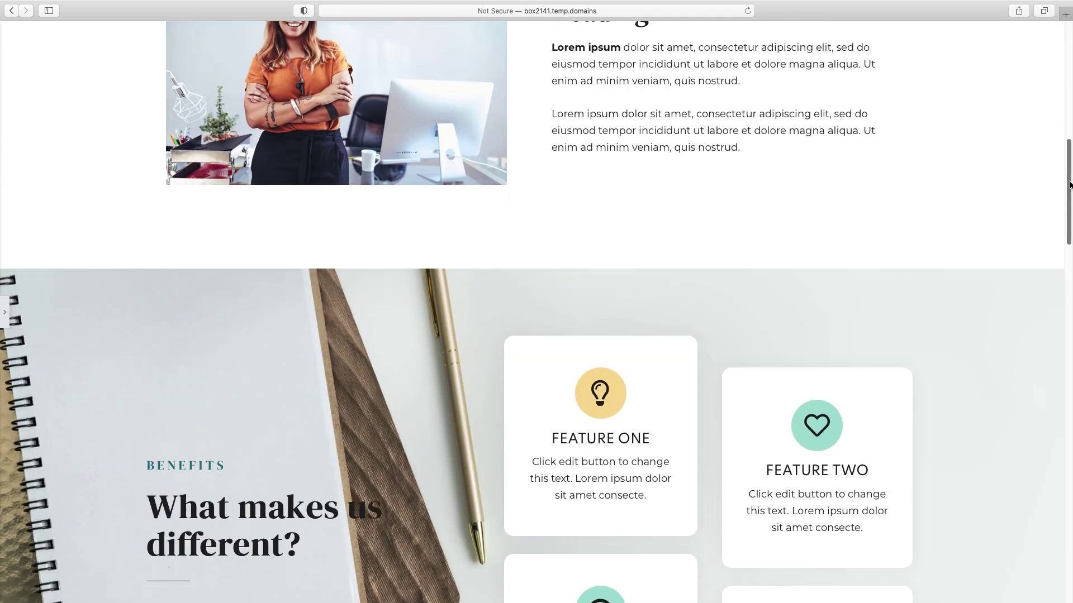
pyautogui.moveTo(1070, 185); pyautogui.dragTo(1070, 543)
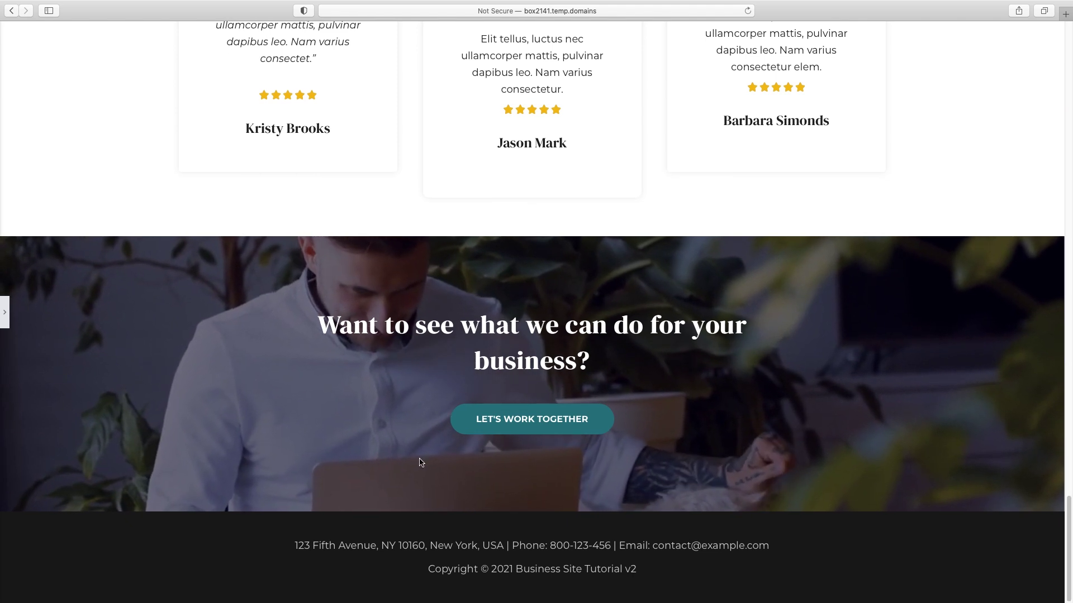
pyautogui.click(6, 315)
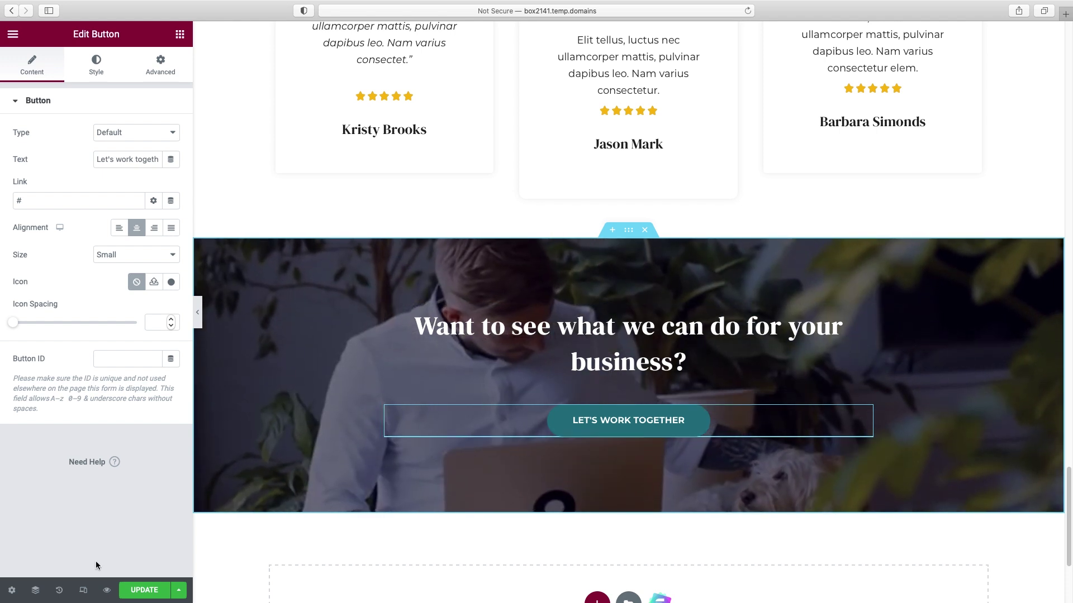
pyautogui.scroll(1, 634, 430)
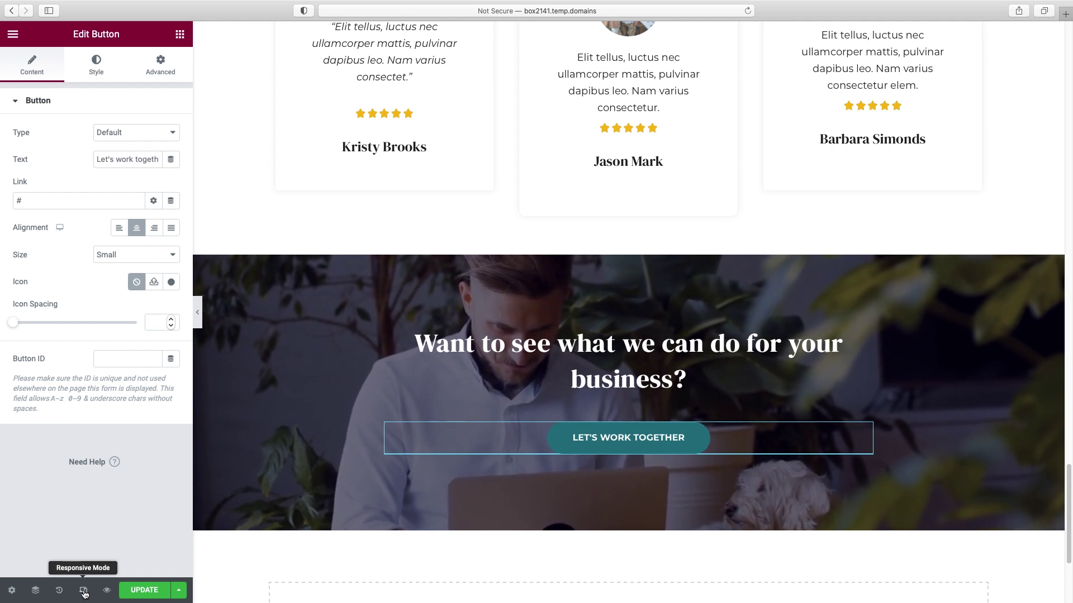
# - Switch to the 320 px mobile preview and scroll through the single-column layout with the panel hidden
pyautogui.click(84, 591)
pyautogui.scroll(20, 669, 346)
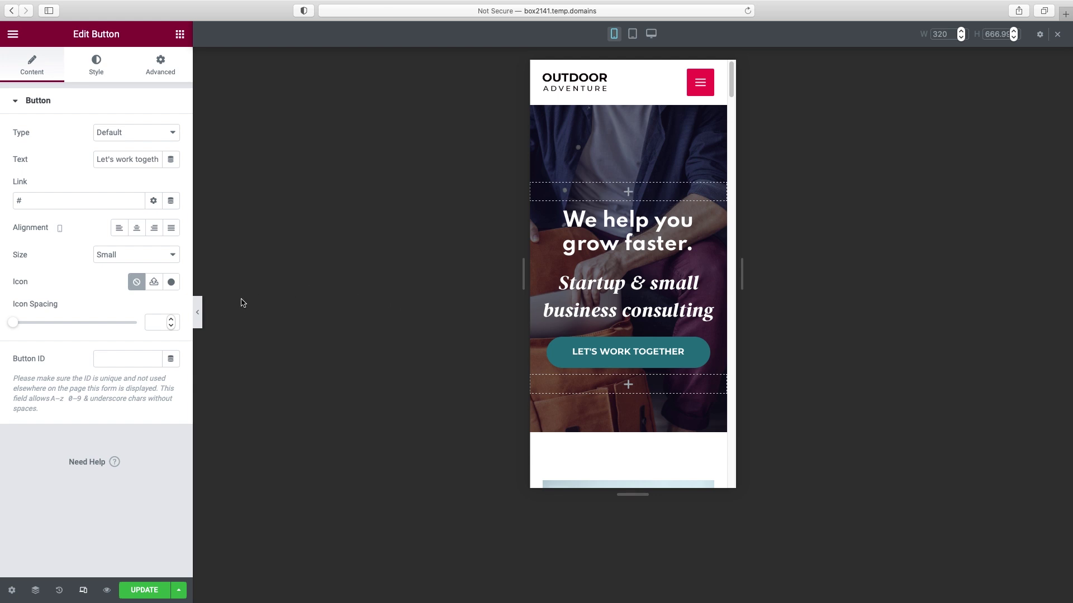
pyautogui.click(198, 315)
pyautogui.scroll(-2, 539, 247)
pyautogui.scroll(-2, 542, 240)
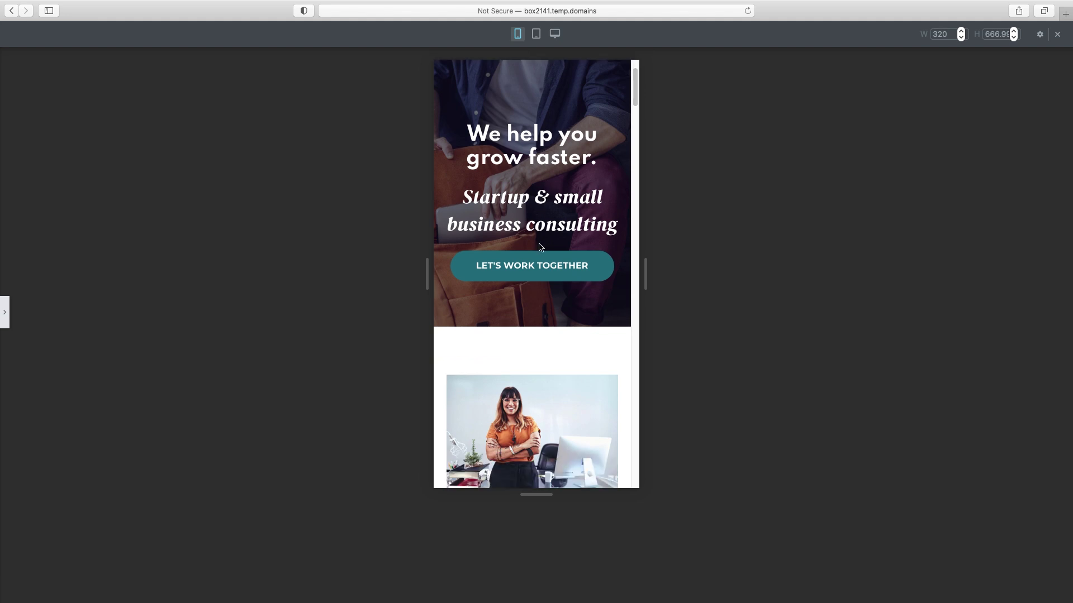
pyautogui.scroll(-4, 540, 247)
pyautogui.moveTo(635, 114); pyautogui.dragTo(636, 84)
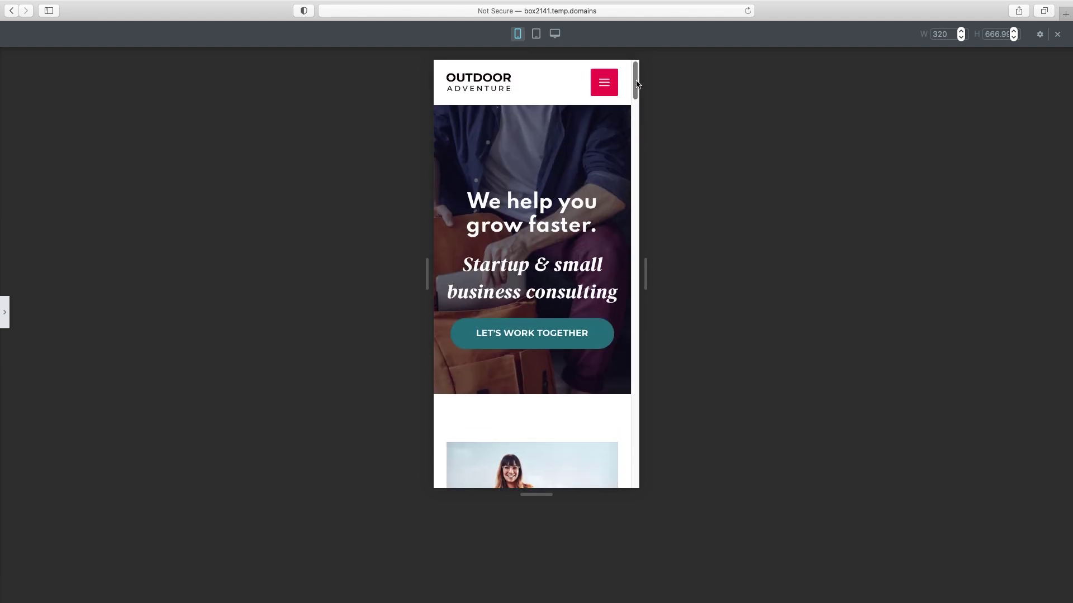
pyautogui.moveTo(635, 90); pyautogui.dragTo(608, 59)
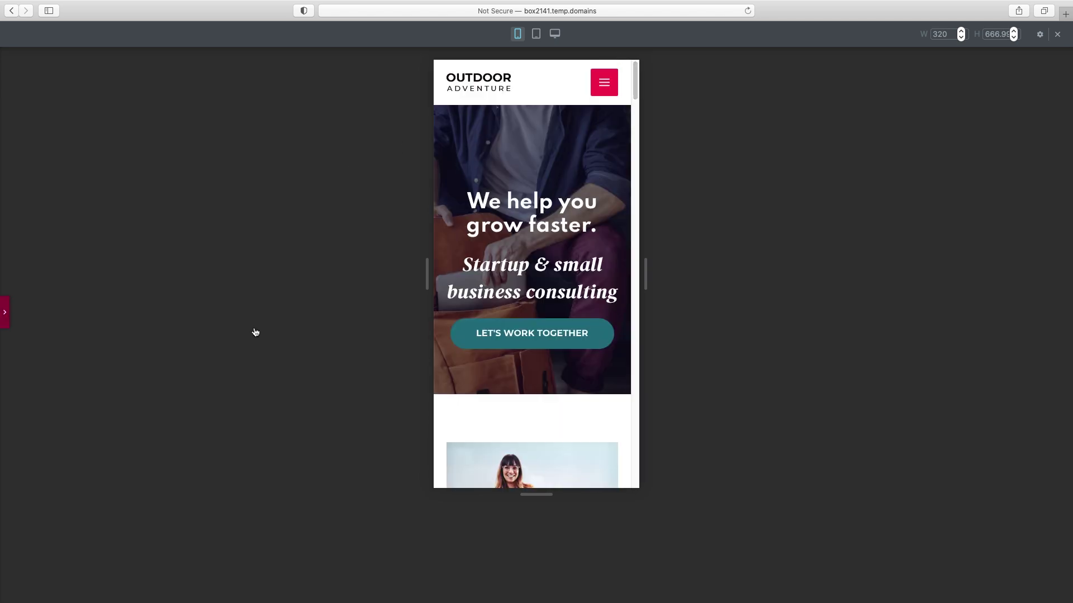
pyautogui.press('super+p')
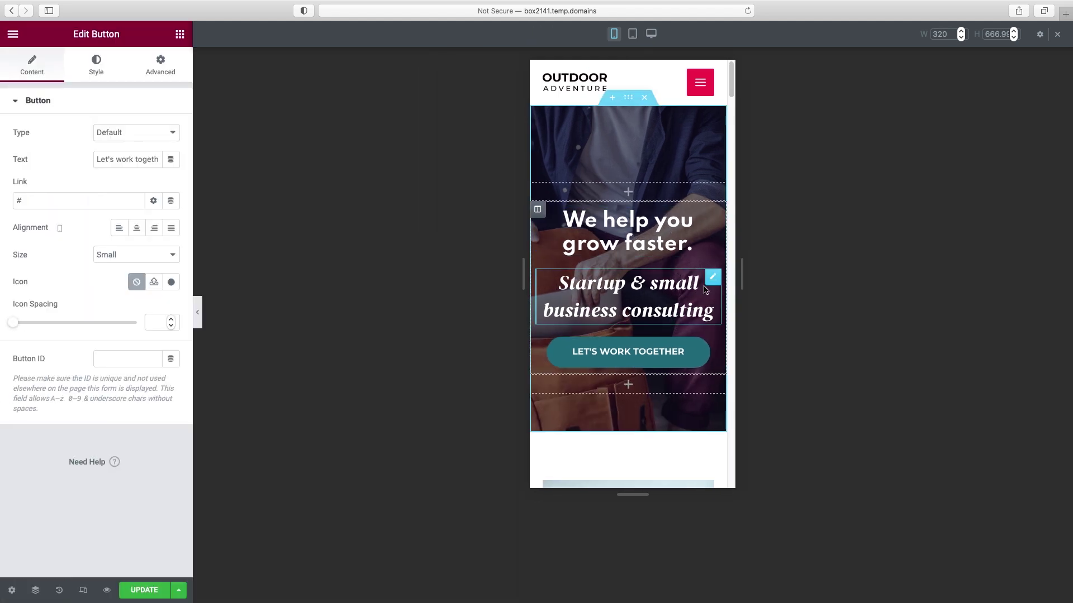
# - Set the 'Startup & small business consulting' subheading's mobile font size to 19 px
pyautogui.click(714, 278)
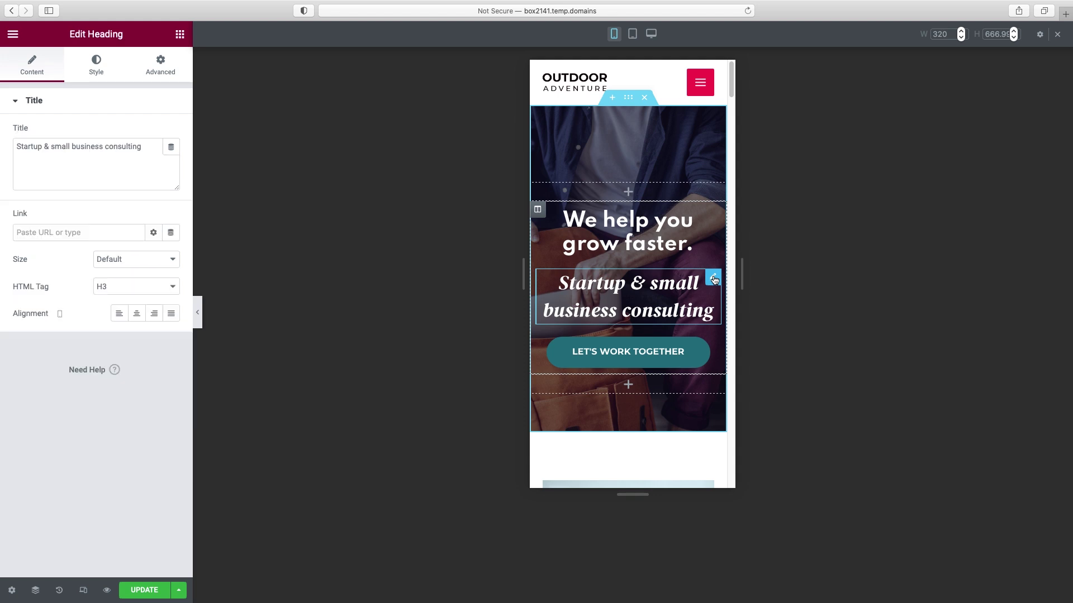
pyautogui.click(99, 74)
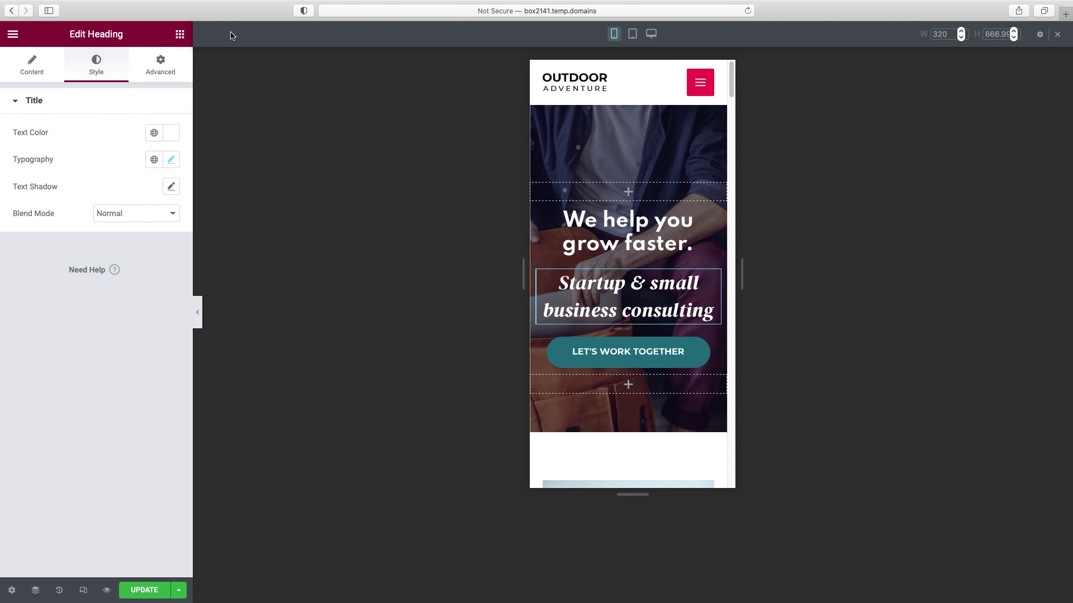
pyautogui.click(171, 161)
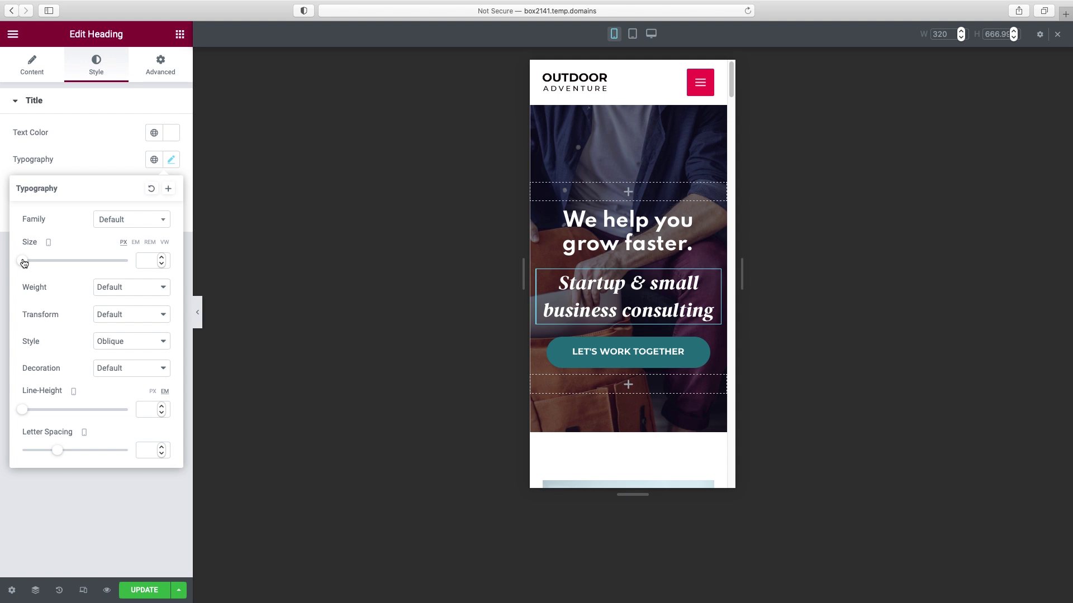
pyautogui.moveTo(24, 261); pyautogui.dragTo(32, 264)
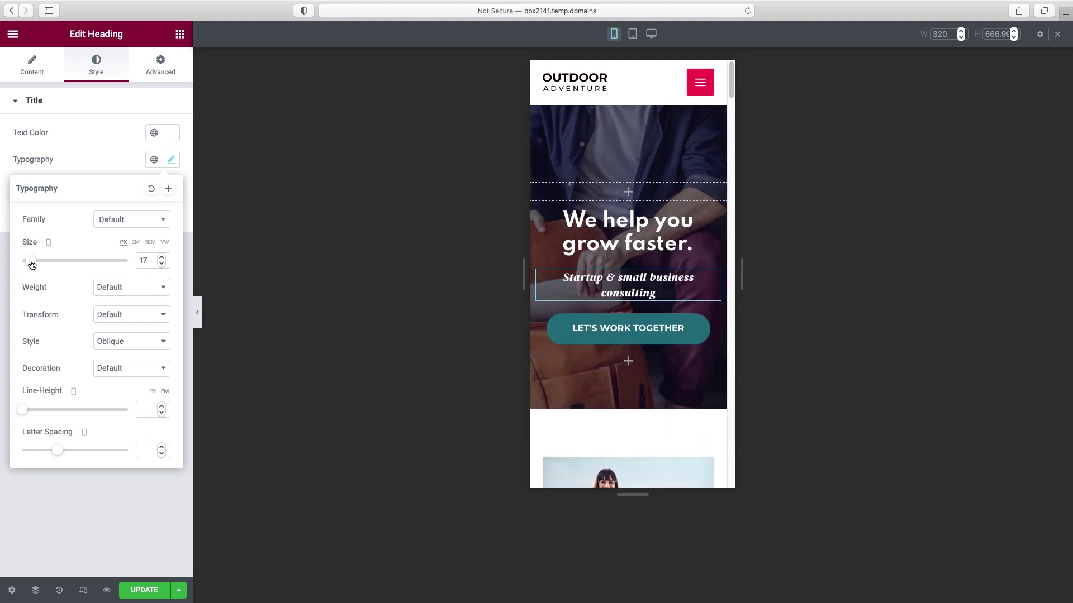
pyautogui.moveTo(32, 264); pyautogui.dragTo(34, 265)
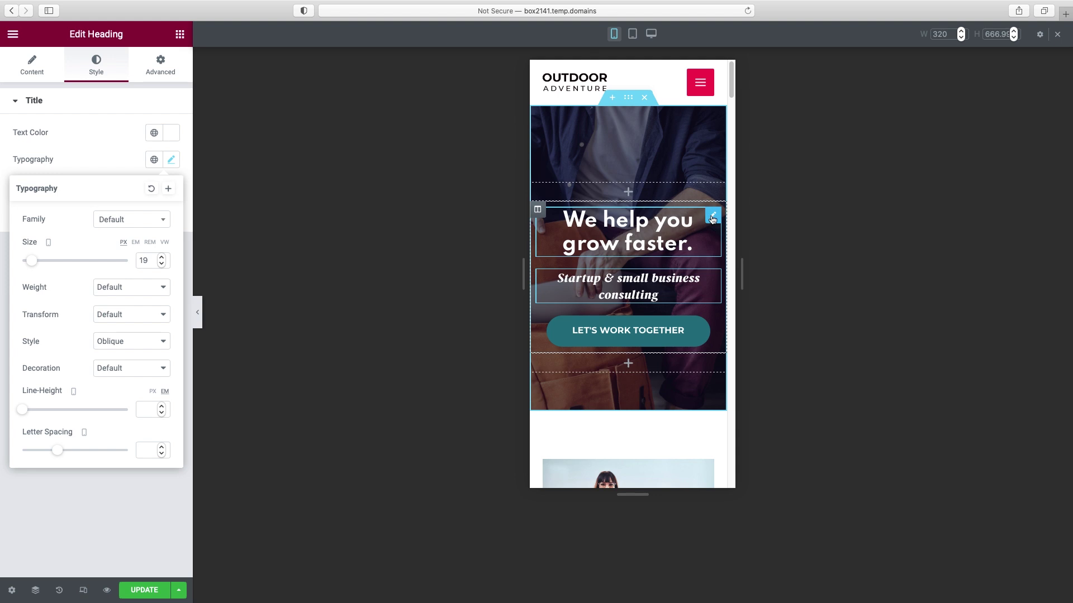
# - Enlarge the 'We help you grow faster.' heading's mobile font size to 40 px
pyautogui.click(713, 218)
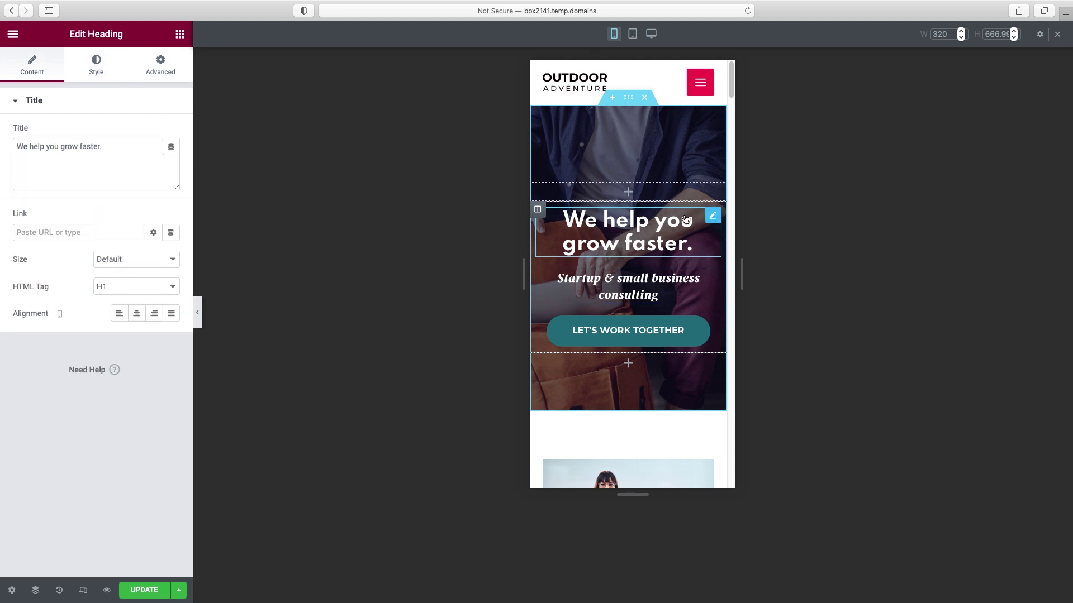
pyautogui.click(95, 71)
pyautogui.click(172, 161)
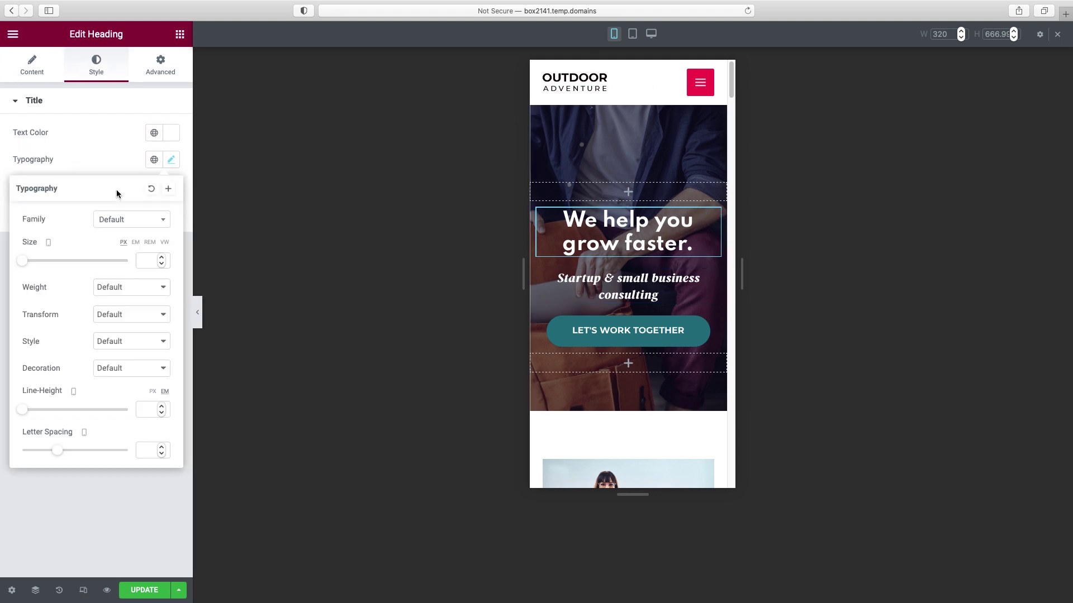
pyautogui.moveTo(25, 262); pyautogui.dragTo(46, 264)
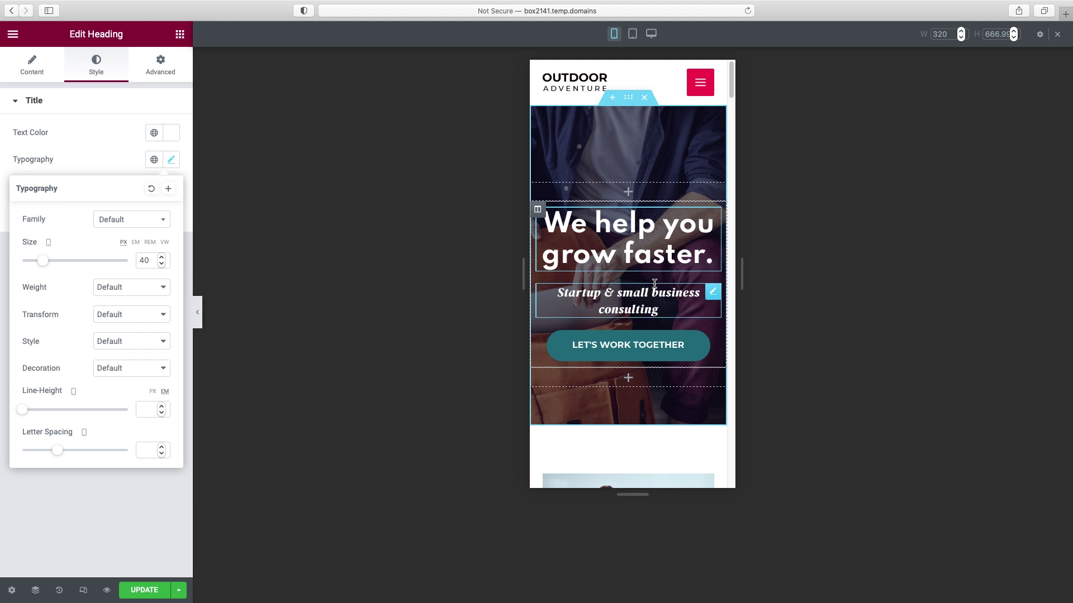
pyautogui.click(200, 313)
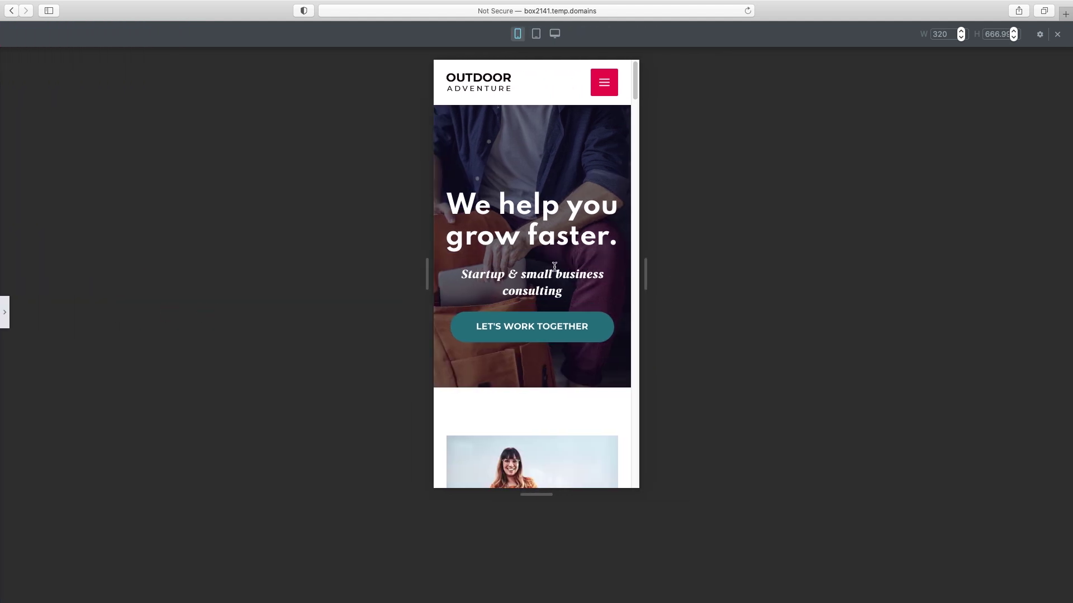
# - Scroll the mobile preview to the Benefits section's 'What makes us different?' heading and restore the editor panel
pyautogui.scroll(-4, 554, 266)
pyautogui.scroll(-8, 554, 267)
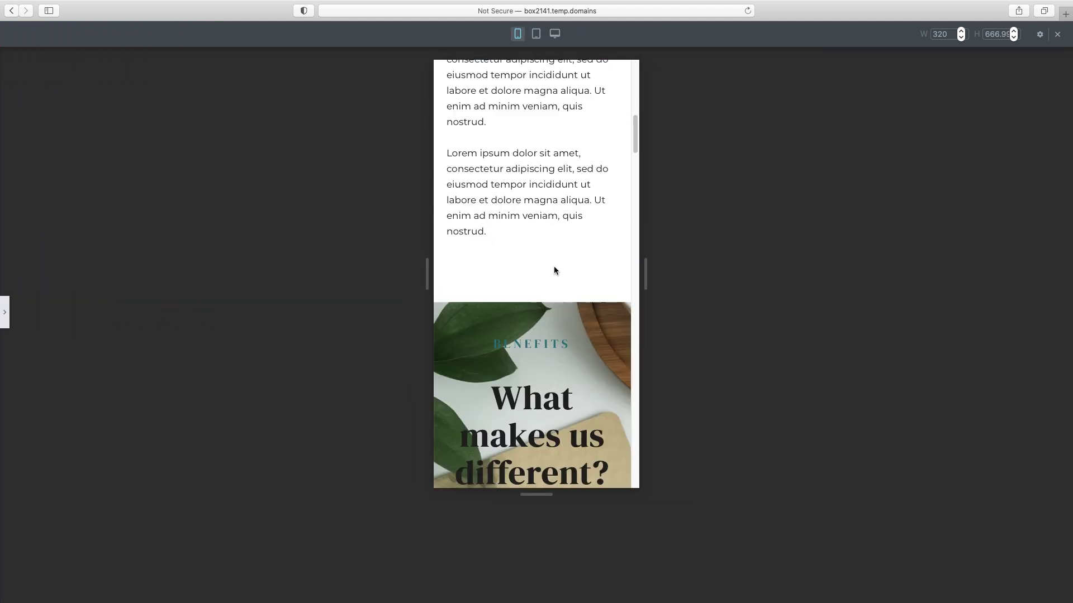
pyautogui.scroll(-2, 554, 270)
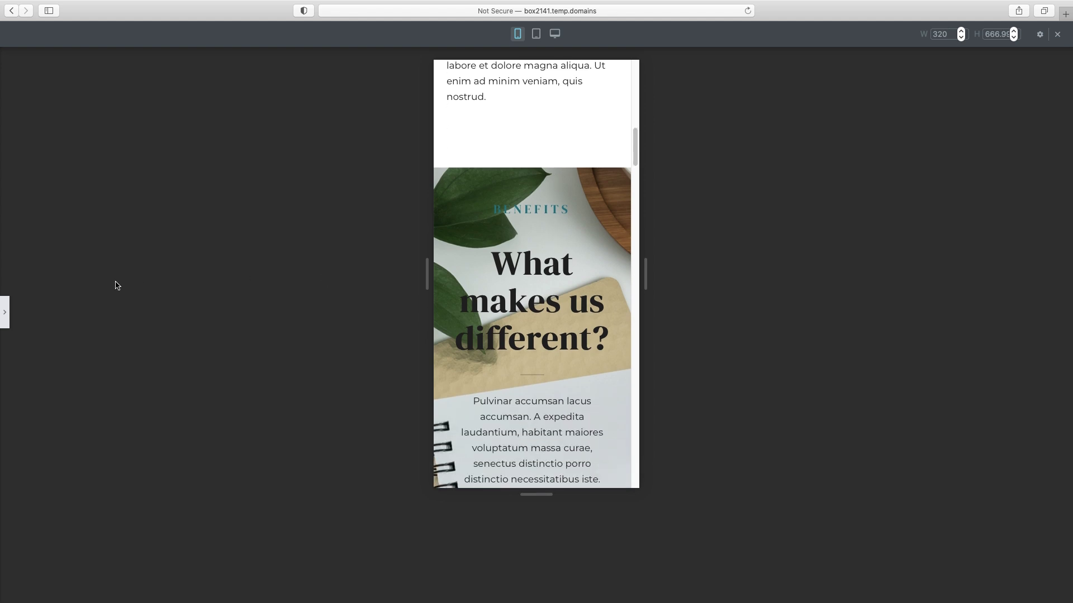
pyautogui.click(5, 313)
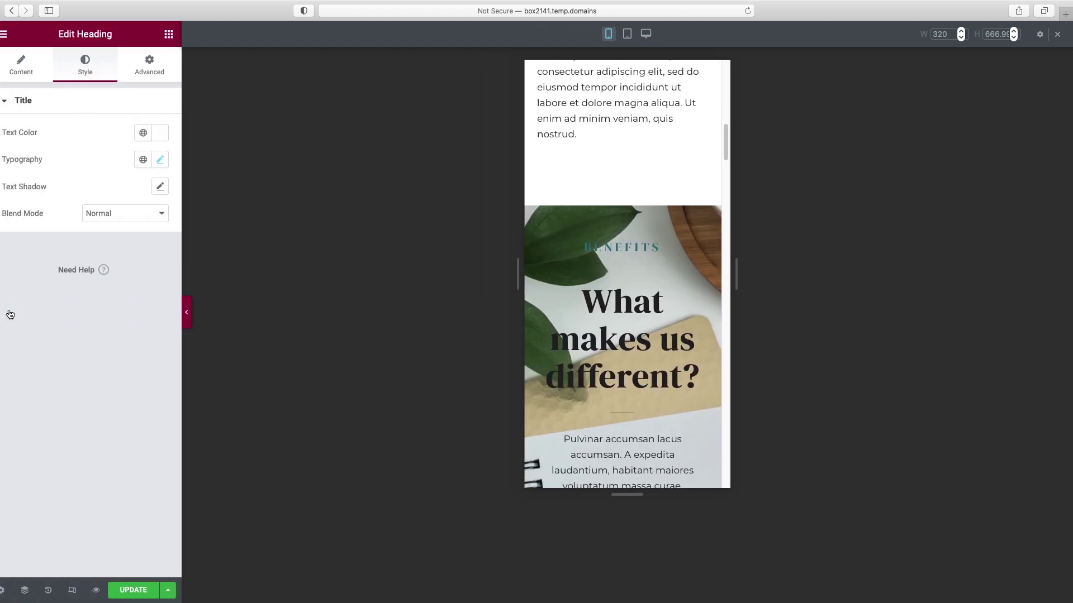
pyautogui.scroll(-1, 600, 330)
pyautogui.scroll(-5, 600, 330)
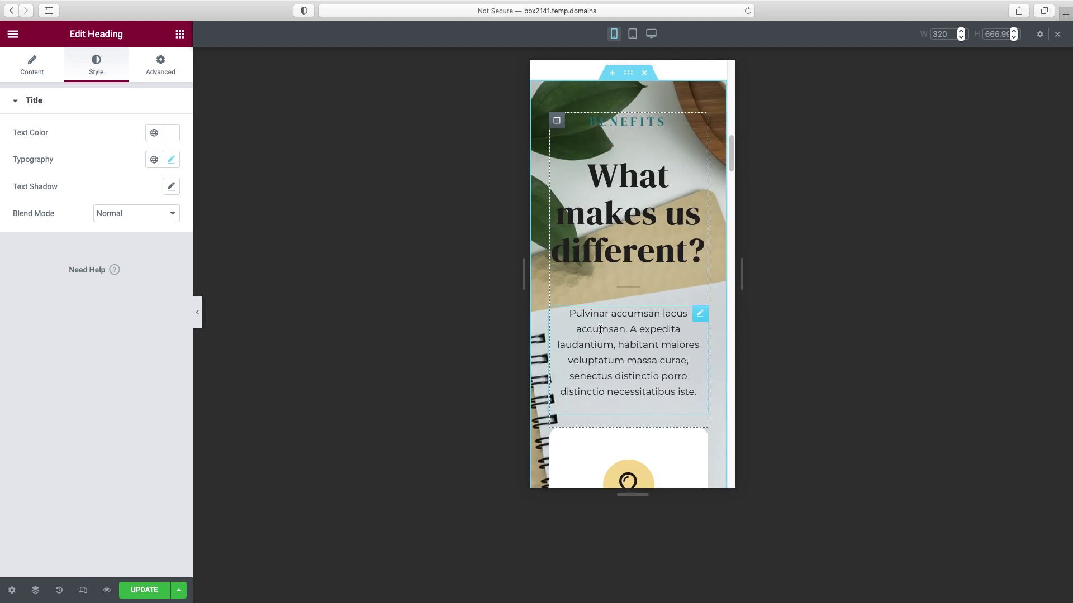
pyautogui.scroll(5, 600, 333)
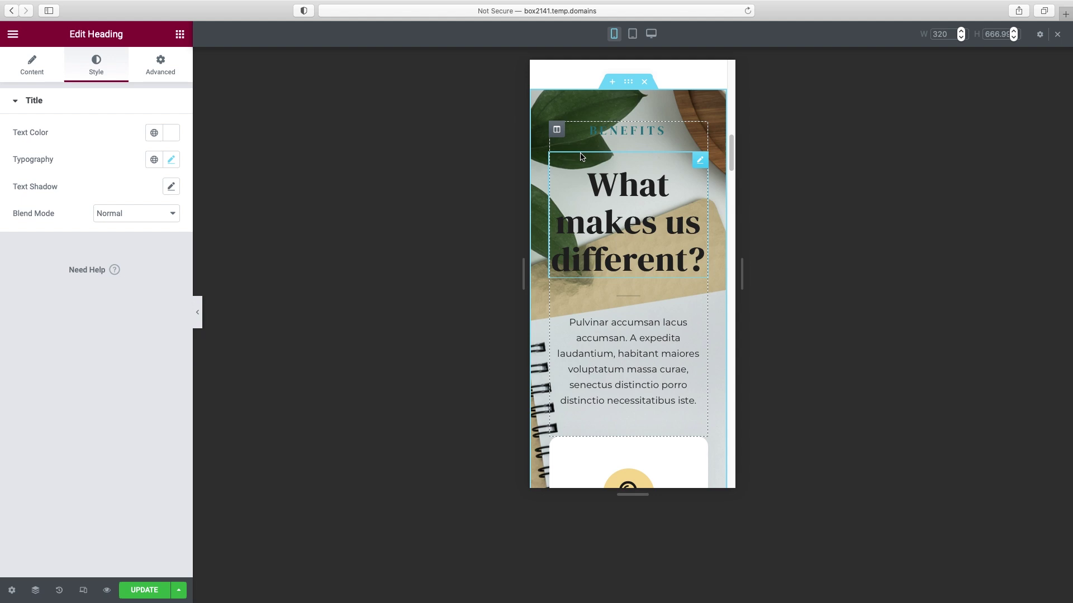
# - Give the Benefits section background a custom position with X shifted to -662 px
pyautogui.click(628, 84)
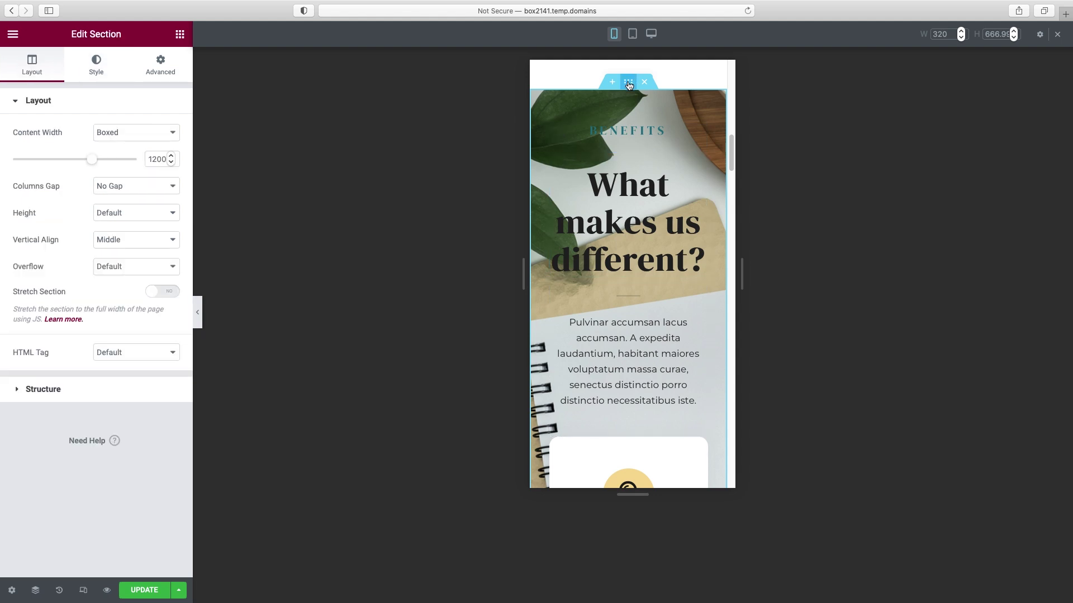
pyautogui.click(97, 73)
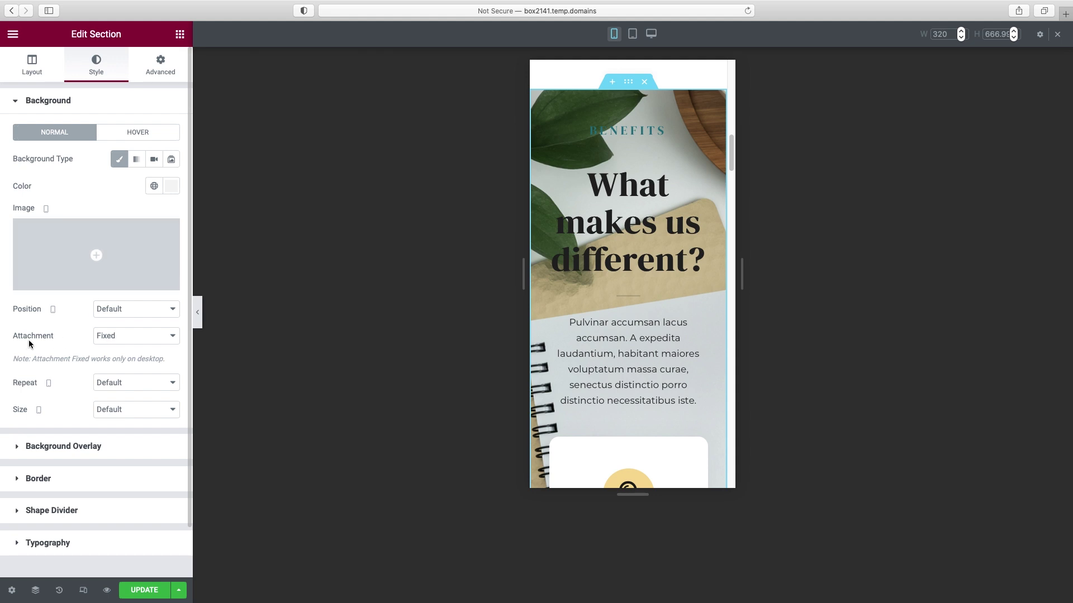
pyautogui.click(106, 309)
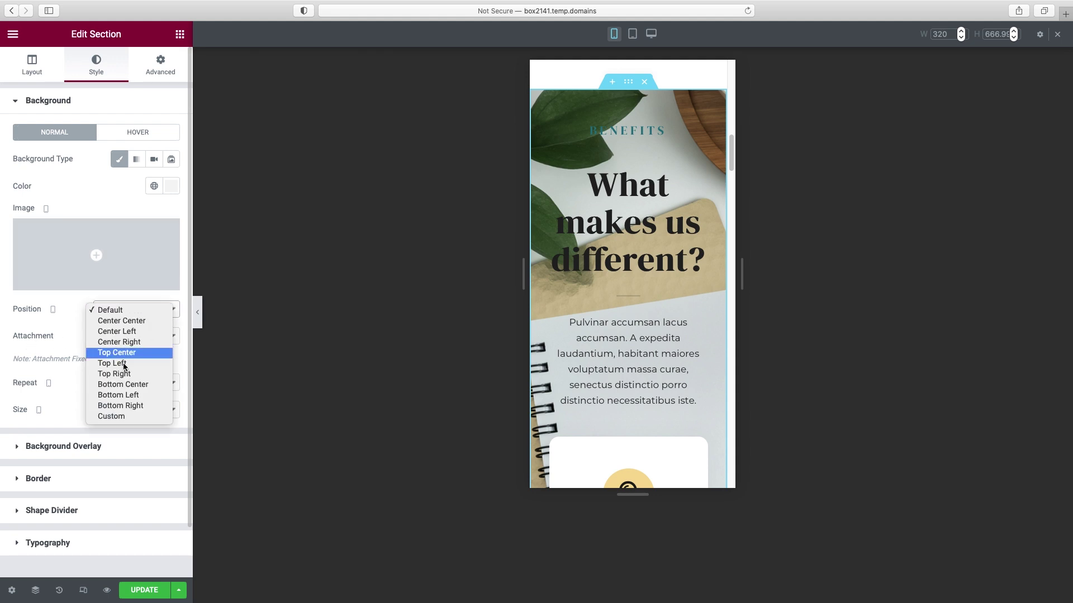
pyautogui.click(123, 417)
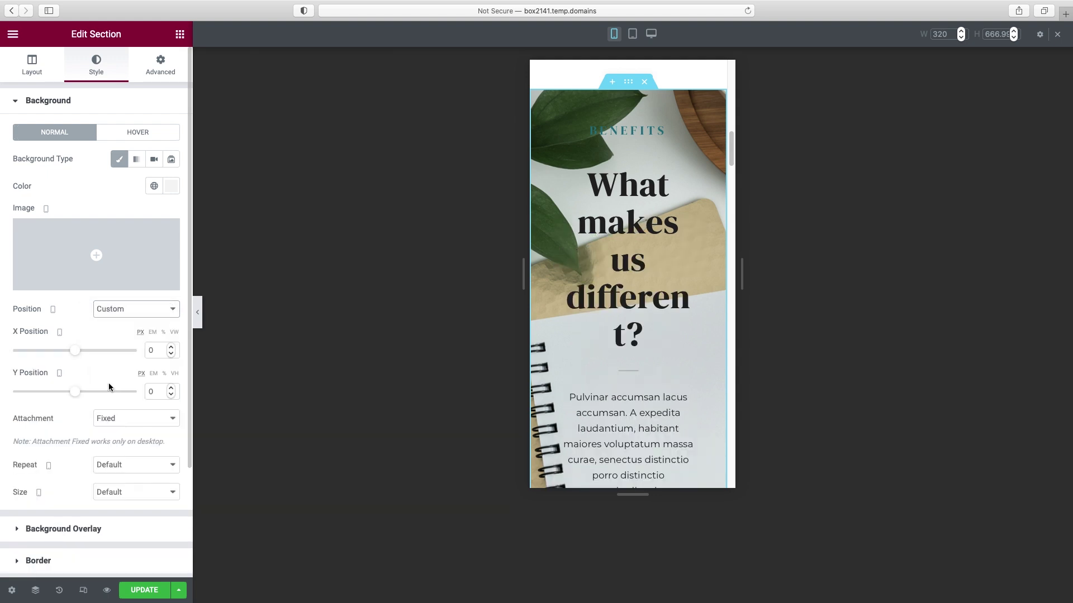
pyautogui.moveTo(77, 355); pyautogui.dragTo(23, 367)
pyautogui.moveTo(731, 158)
pyautogui.mouseDown()
pyautogui.moveTo(747, 257)
pyautogui.moveTo(739, 155)
pyautogui.mouseUp()
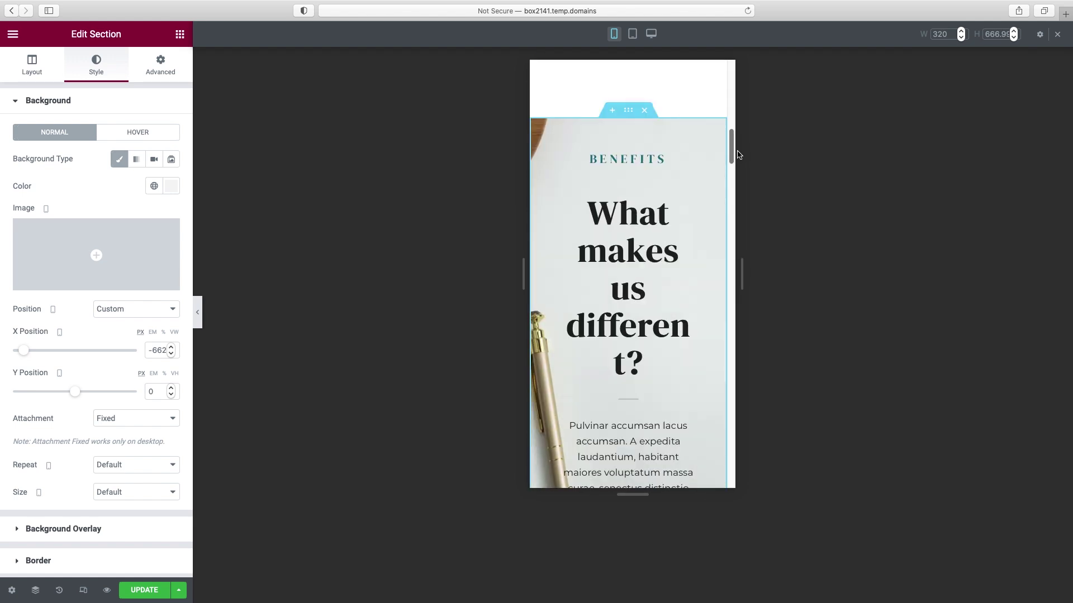
pyautogui.click(133, 311)
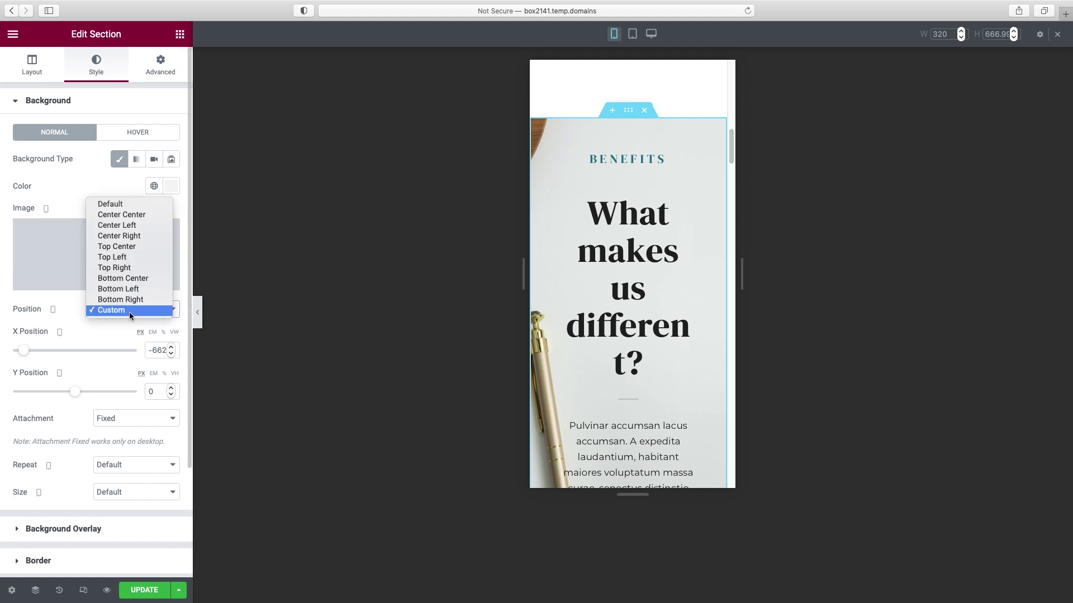
pyautogui.click(123, 325)
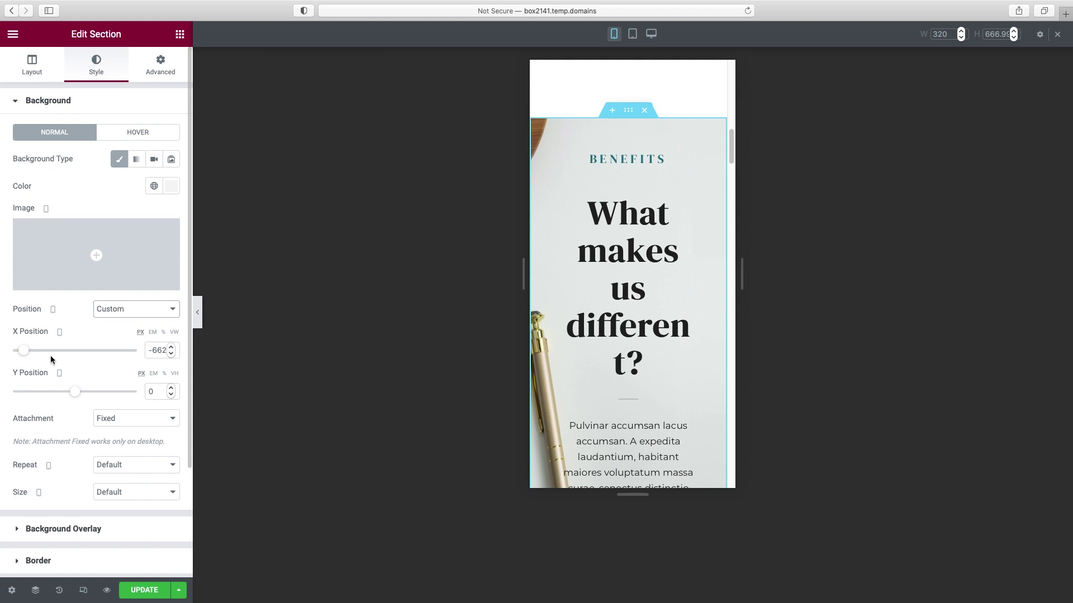
# - Set the background size to Custom with width 0 so the image disappears
pyautogui.click(132, 493)
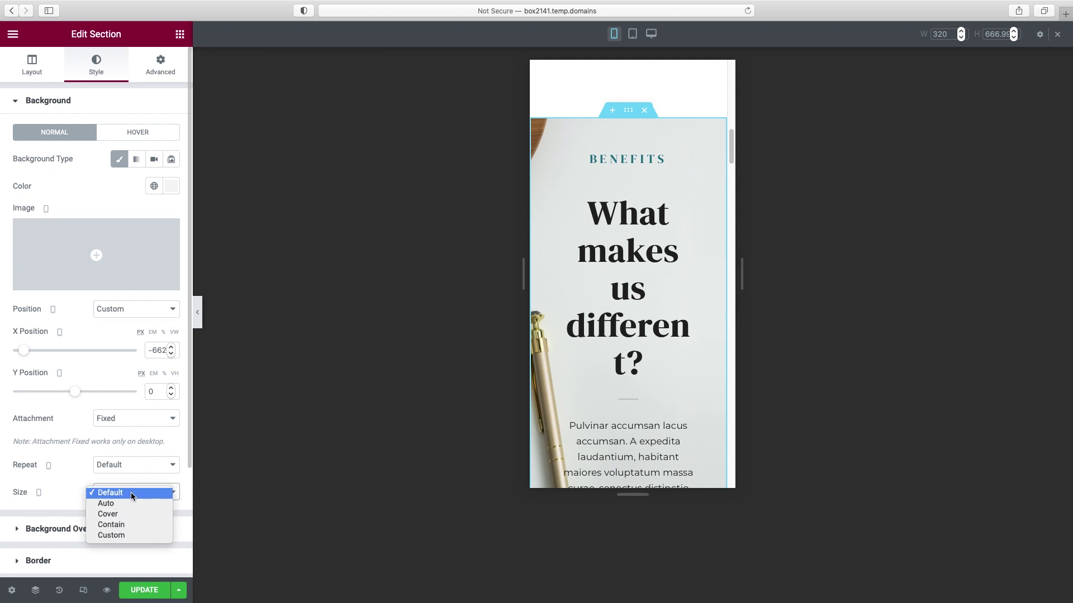
pyautogui.click(103, 535)
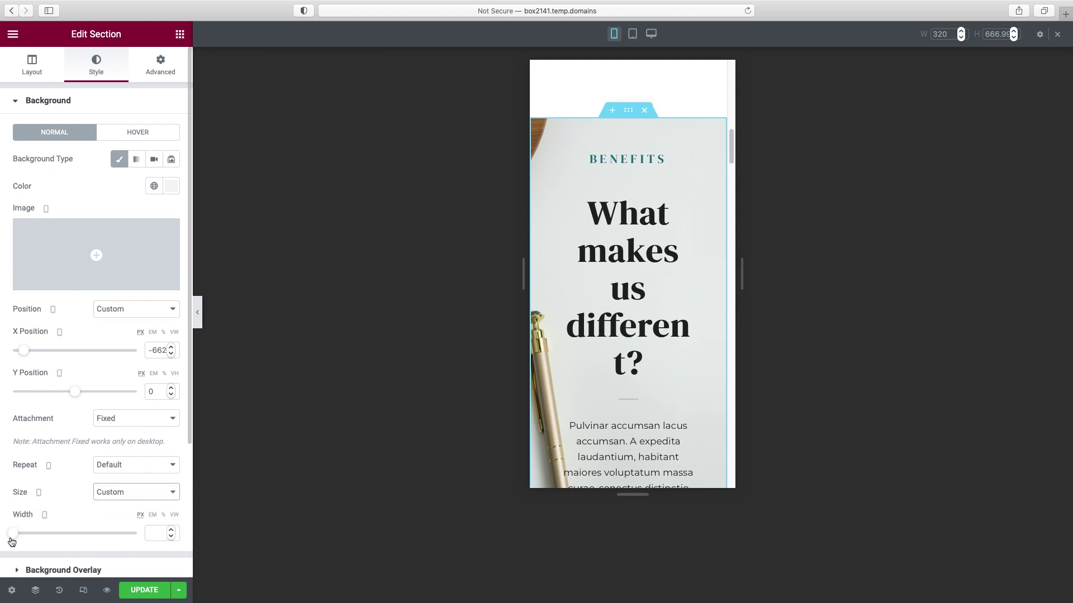
pyautogui.moveTo(14, 537)
pyautogui.mouseDown()
pyautogui.moveTo(26, 534)
pyautogui.moveTo(3, 534)
pyautogui.mouseUp()
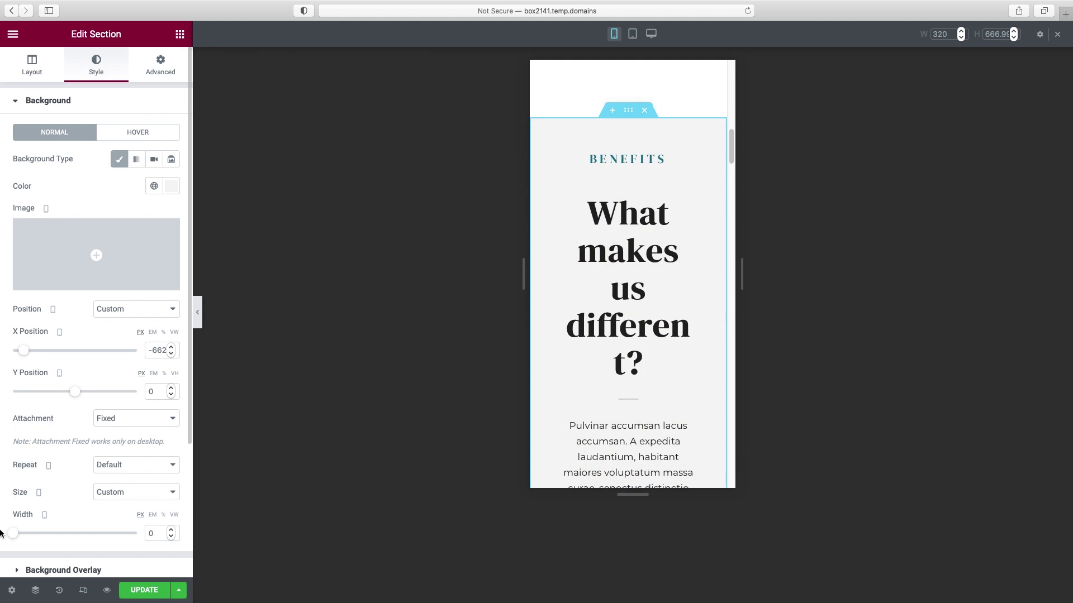
pyautogui.moveTo(159, 533); pyautogui.dragTo(140, 534)
pyautogui.click(18, 520)
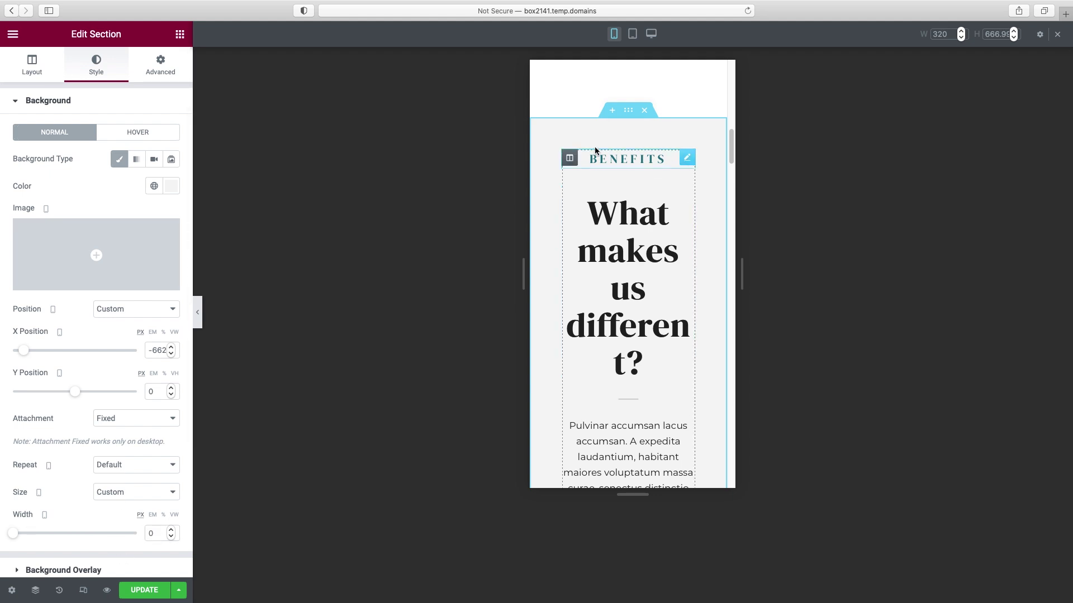
# - Revert through History to undo the zero-width background size, restoring the pen photo
pyautogui.click(59, 591)
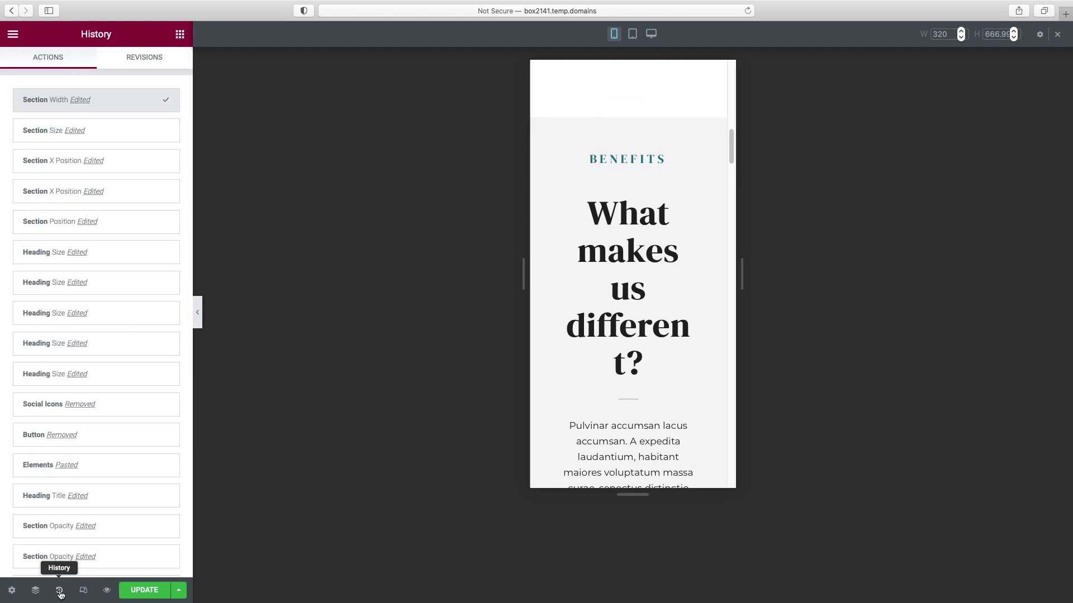
pyautogui.click(128, 134)
pyautogui.click(126, 161)
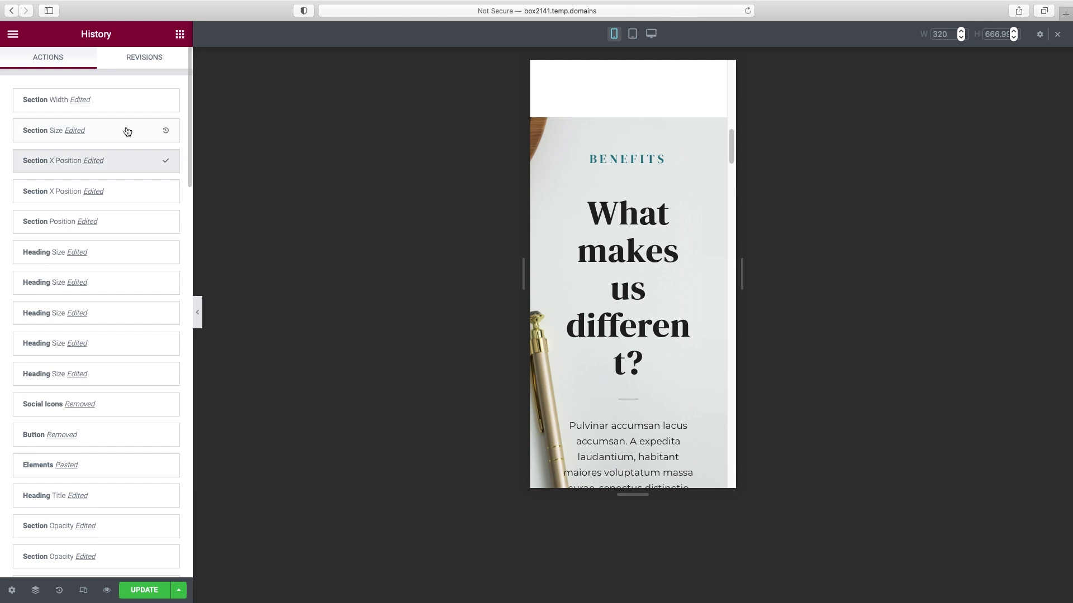
pyautogui.click(127, 131)
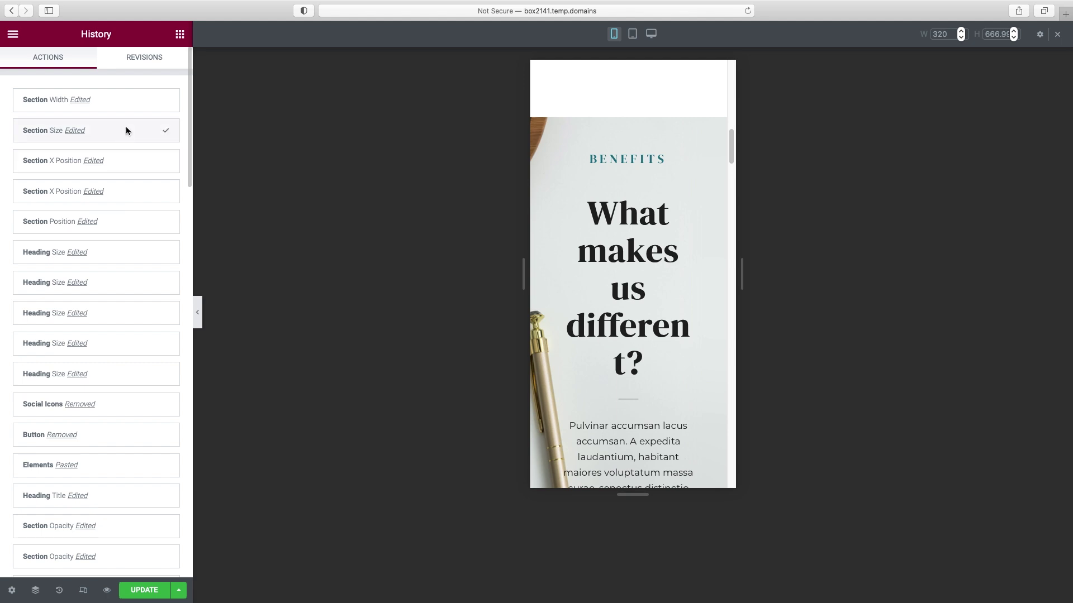
# - Show the Style settings of the 'What makes us different?' heading
pyautogui.click(126, 131)
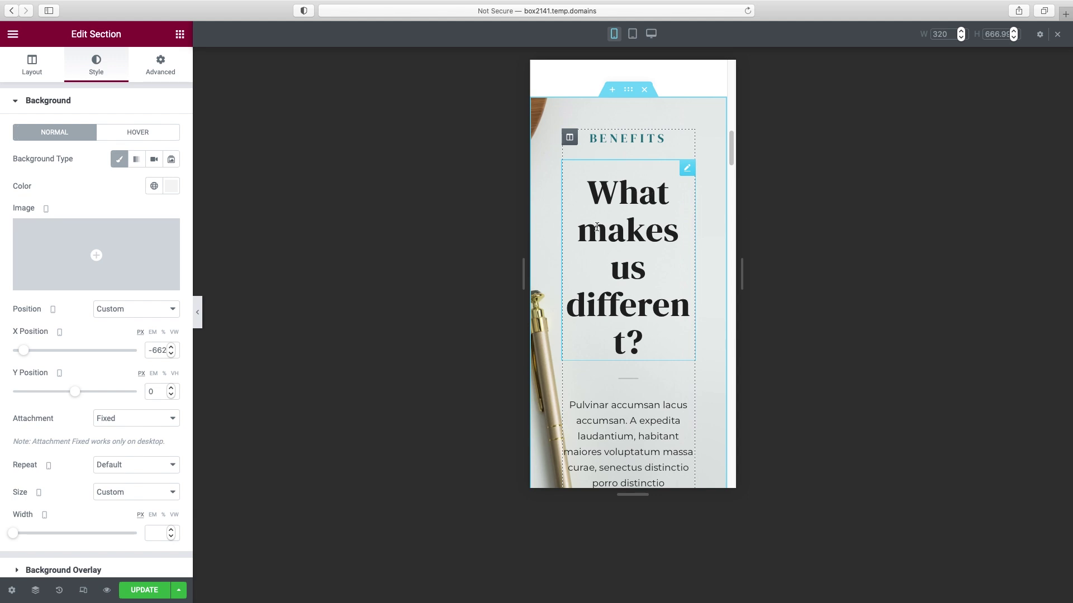
pyautogui.click(687, 168)
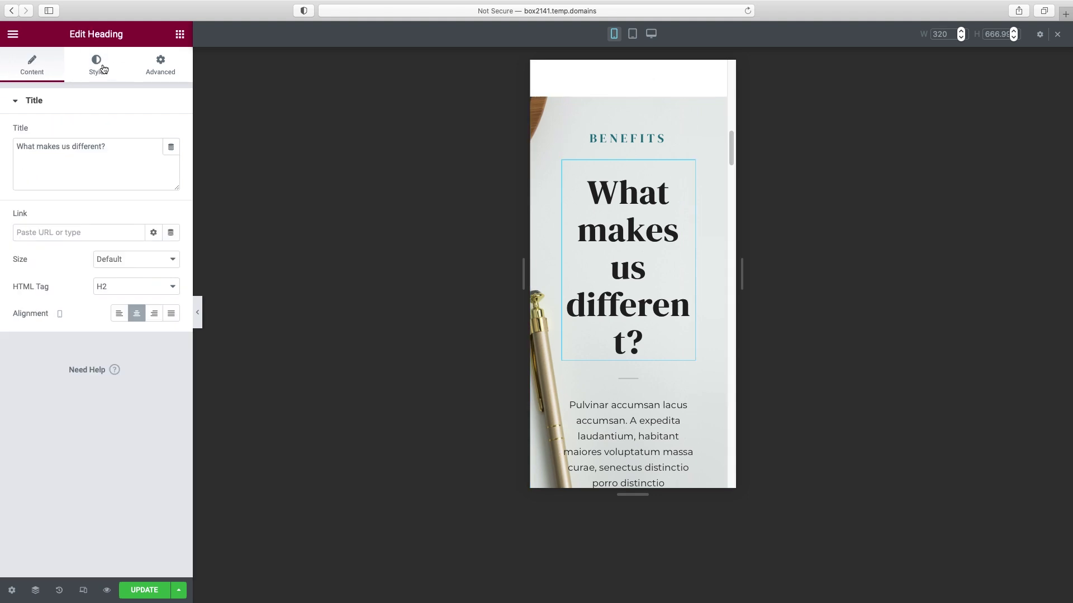
pyautogui.click(98, 67)
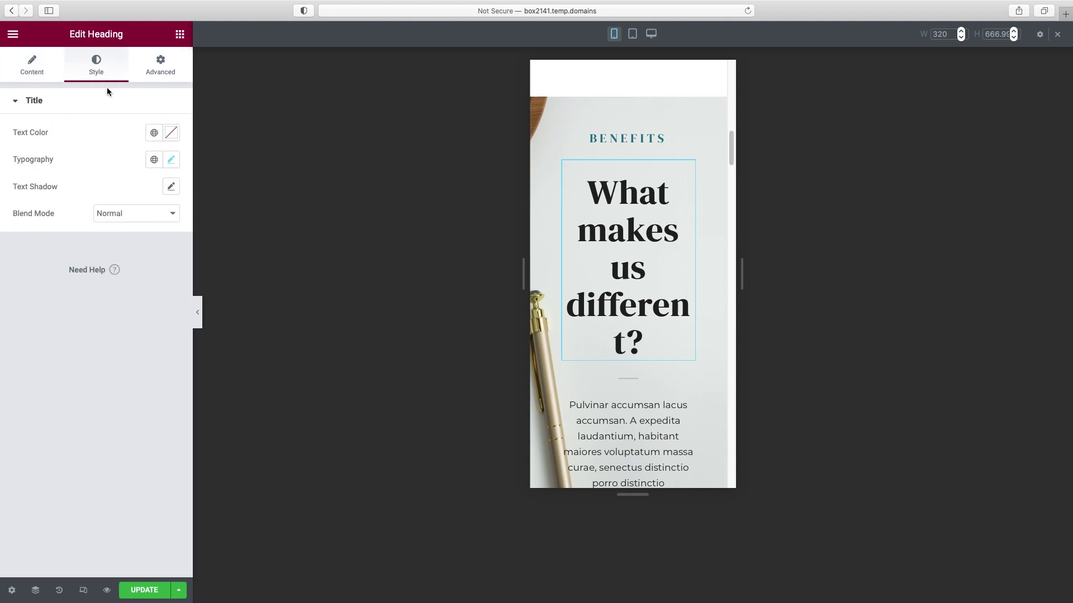
# - Shrink the 'What makes us different?' heading's mobile font size, then preview down to the CTA banner
pyautogui.click(171, 160)
pyautogui.moveTo(30, 263); pyautogui.dragTo(49, 271)
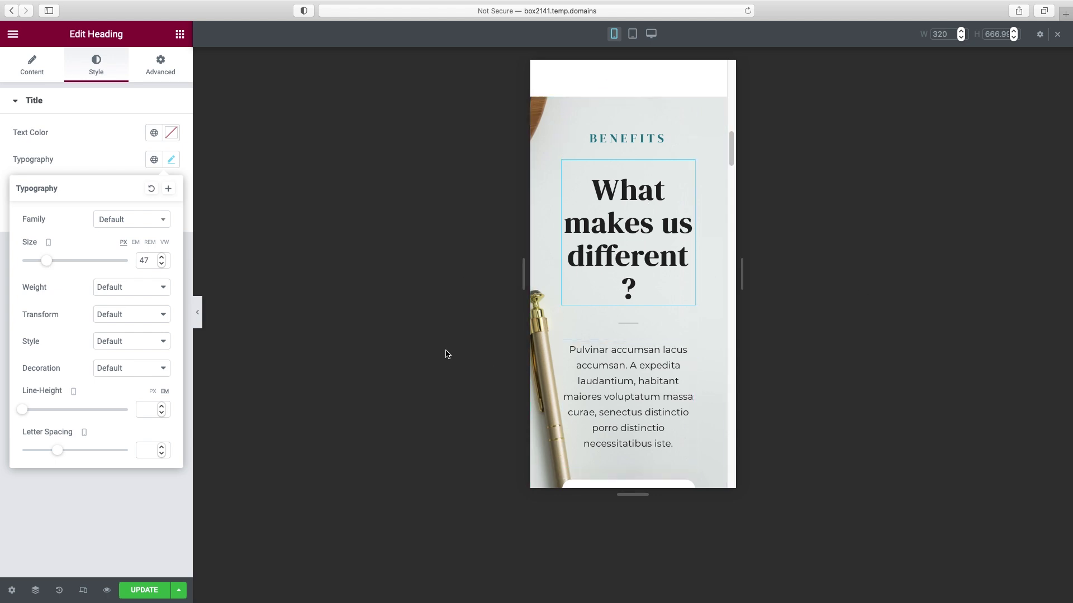
pyautogui.moveTo(731, 146); pyautogui.dragTo(757, 440)
pyautogui.scroll(-1, 757, 441)
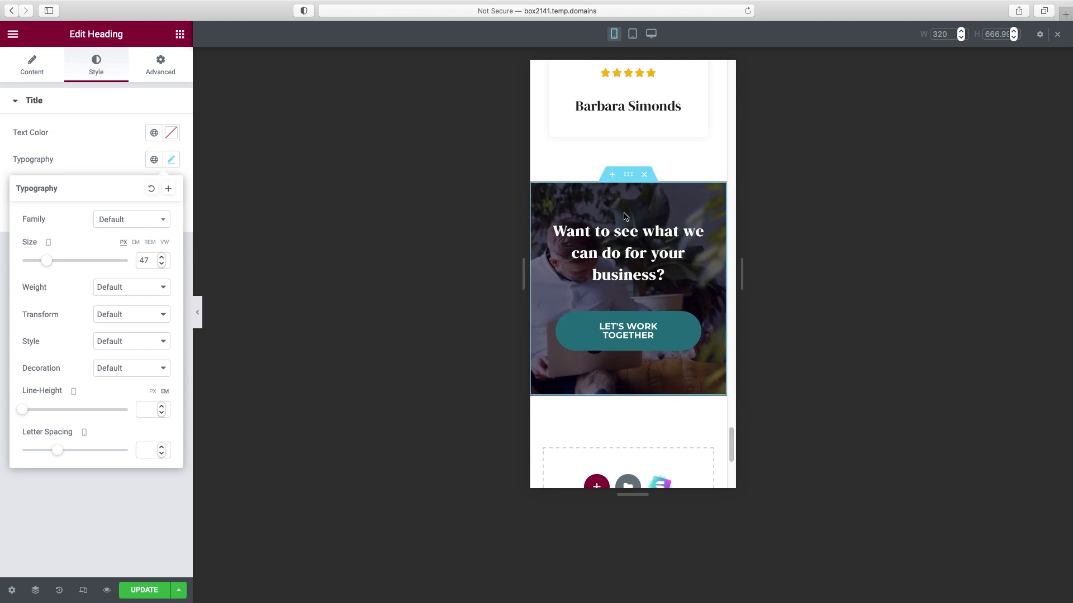
pyautogui.click(199, 314)
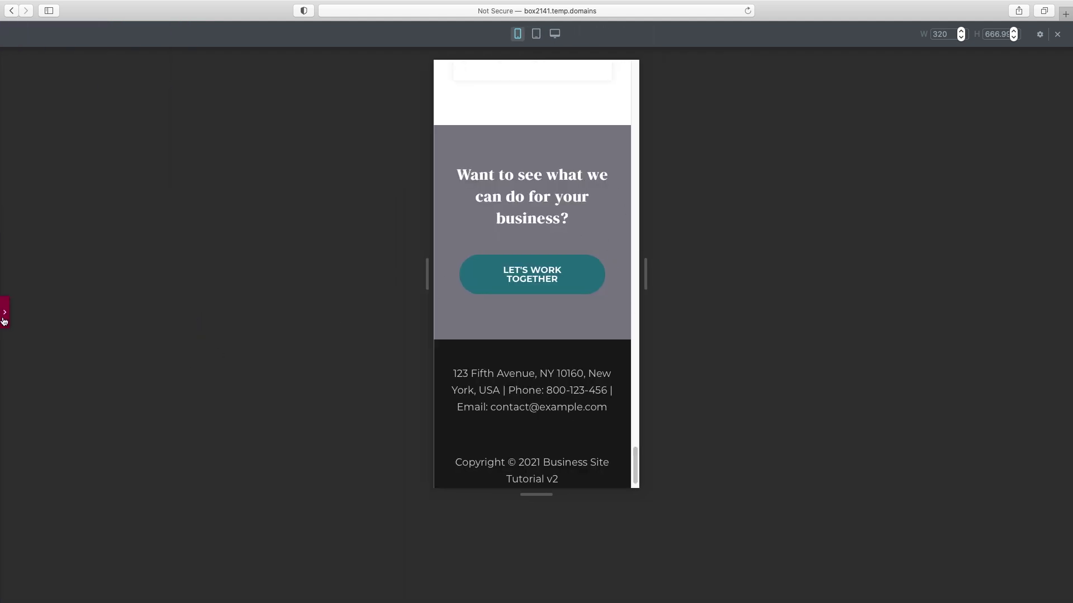
# - Show the CTA section's background video settings with Play On Mobile left off, scrolling toward Background Fallback
pyautogui.click(4, 321)
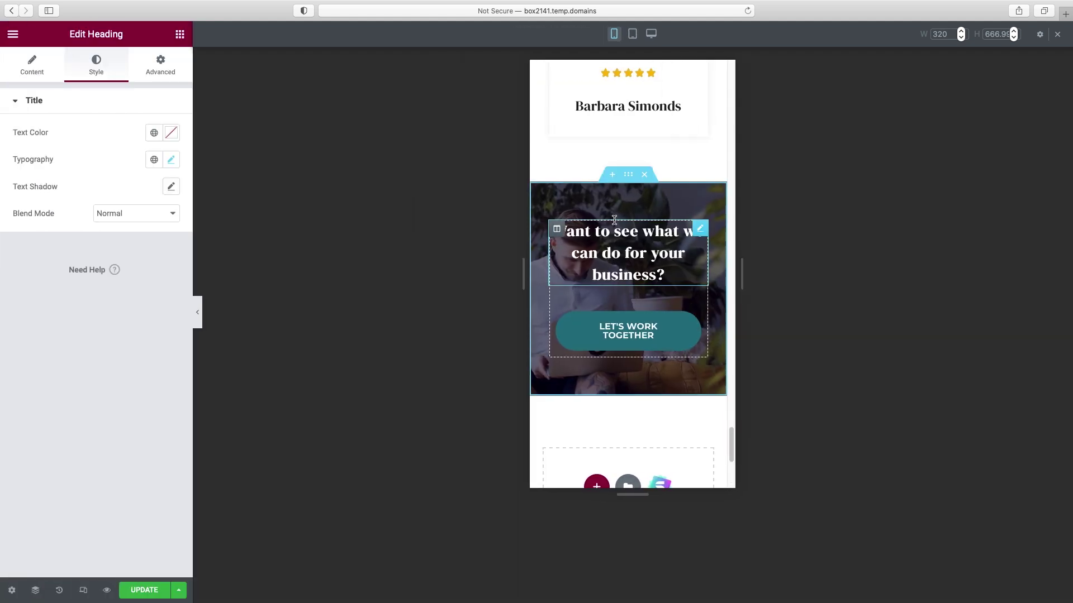
pyautogui.click(629, 177)
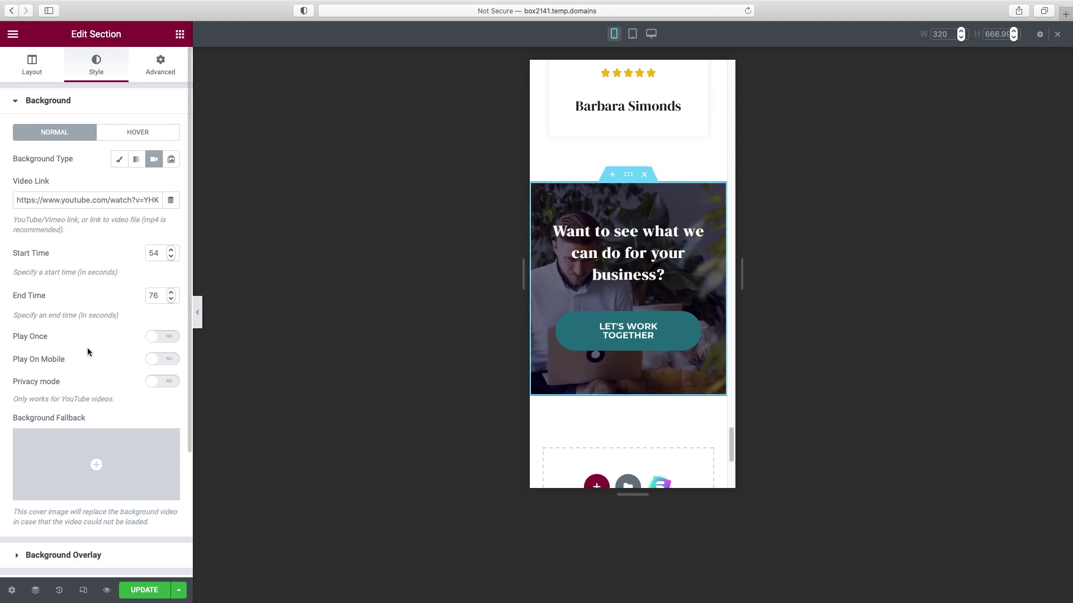
pyautogui.click(169, 362)
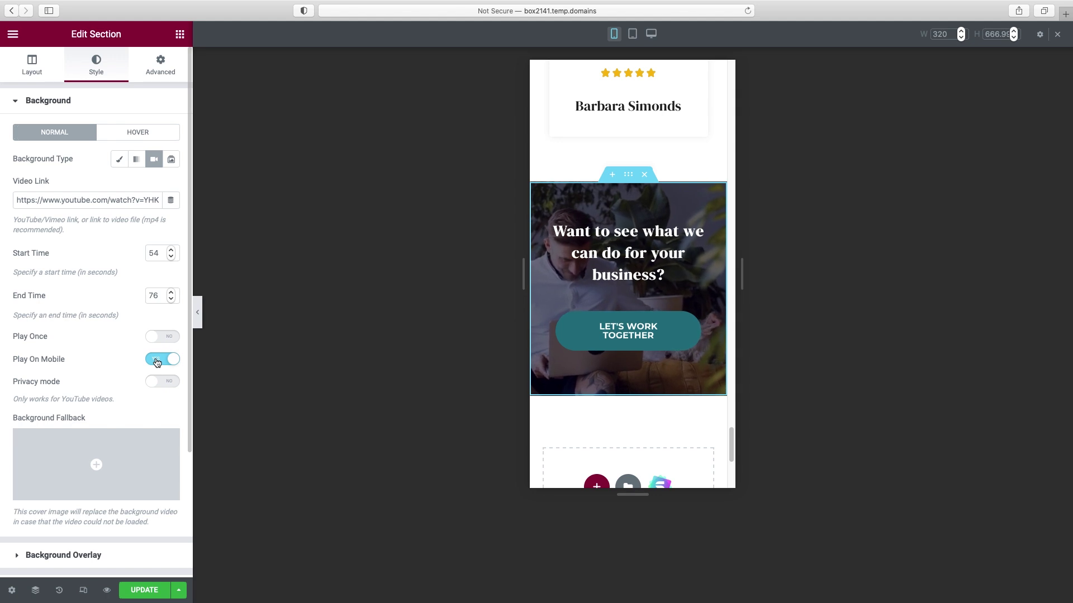
pyautogui.click(157, 361)
pyautogui.scroll(-3, 96, 238)
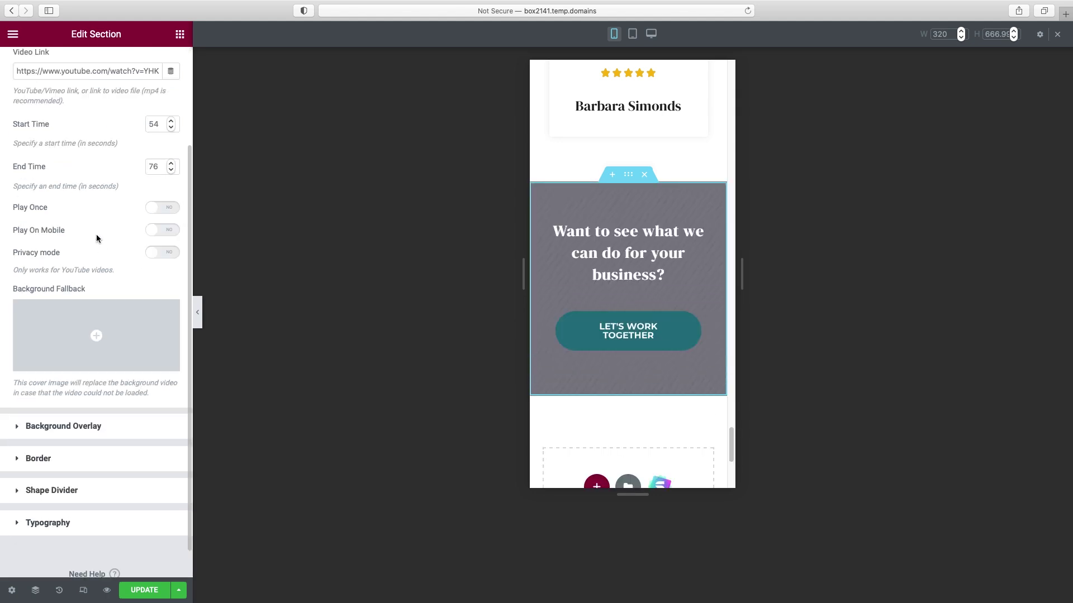
pyautogui.click(105, 364)
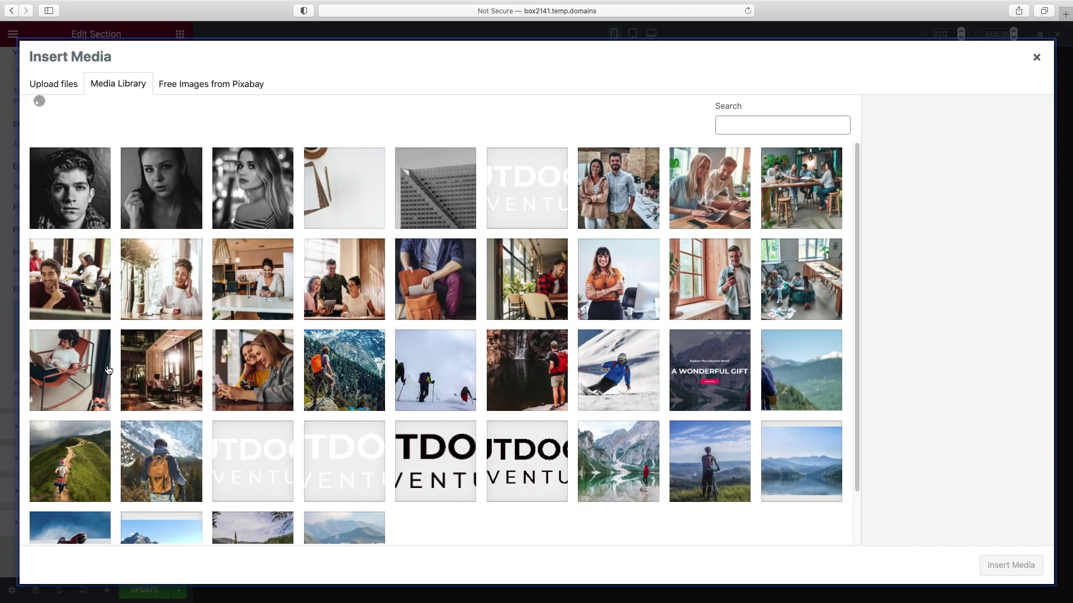
pyautogui.click(89, 277)
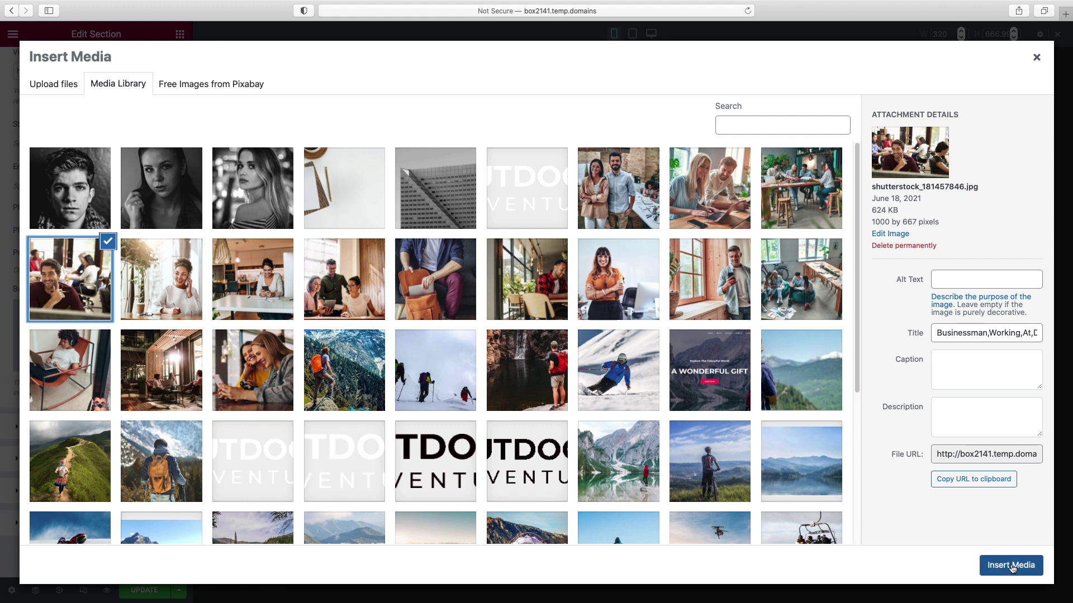
pyautogui.click(1011, 566)
pyautogui.click(197, 312)
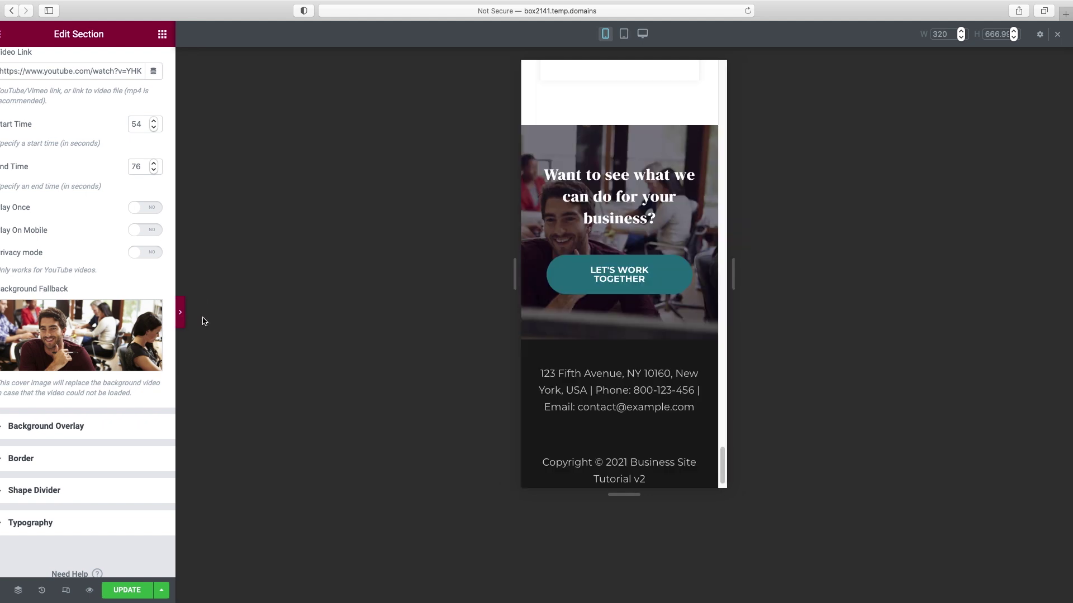
pyautogui.scroll(2, 584, 334)
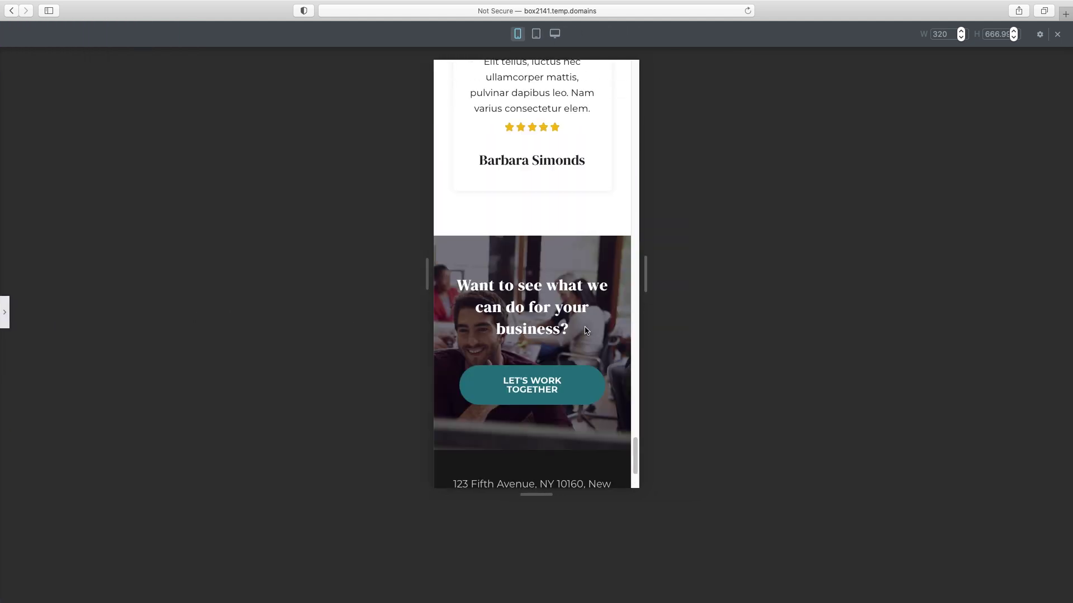
pyautogui.scroll(8, 584, 334)
pyautogui.scroll(15, 527, 347)
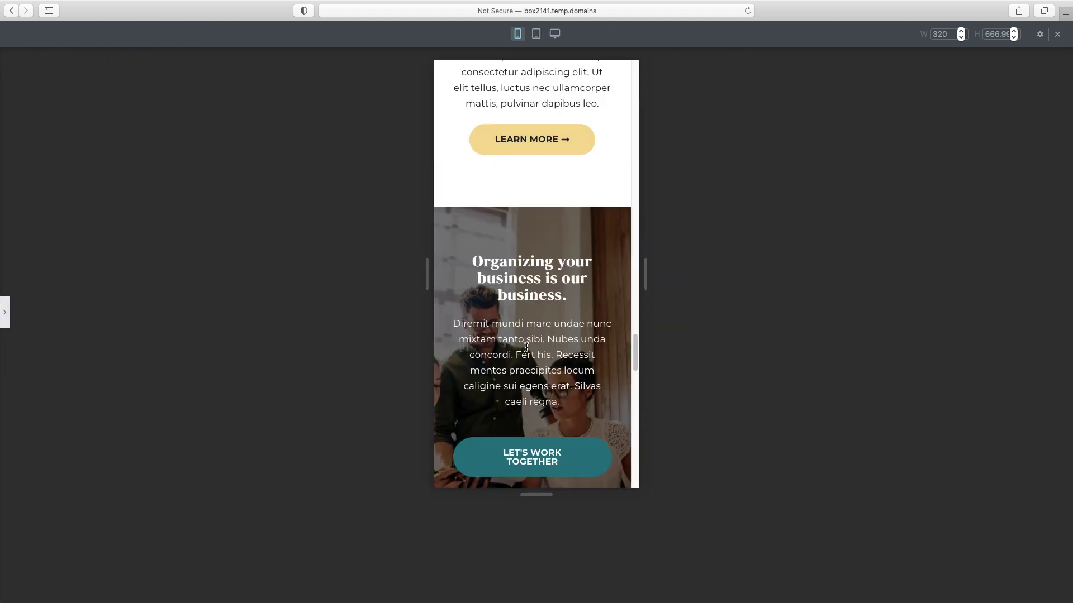
pyautogui.scroll(10, 526, 347)
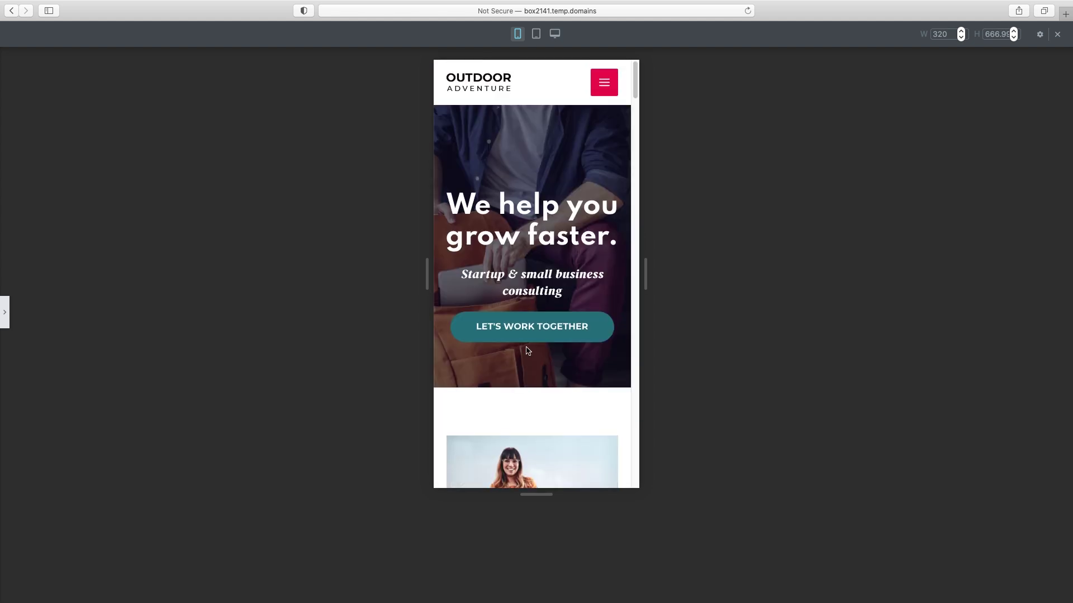
pyautogui.click(4, 312)
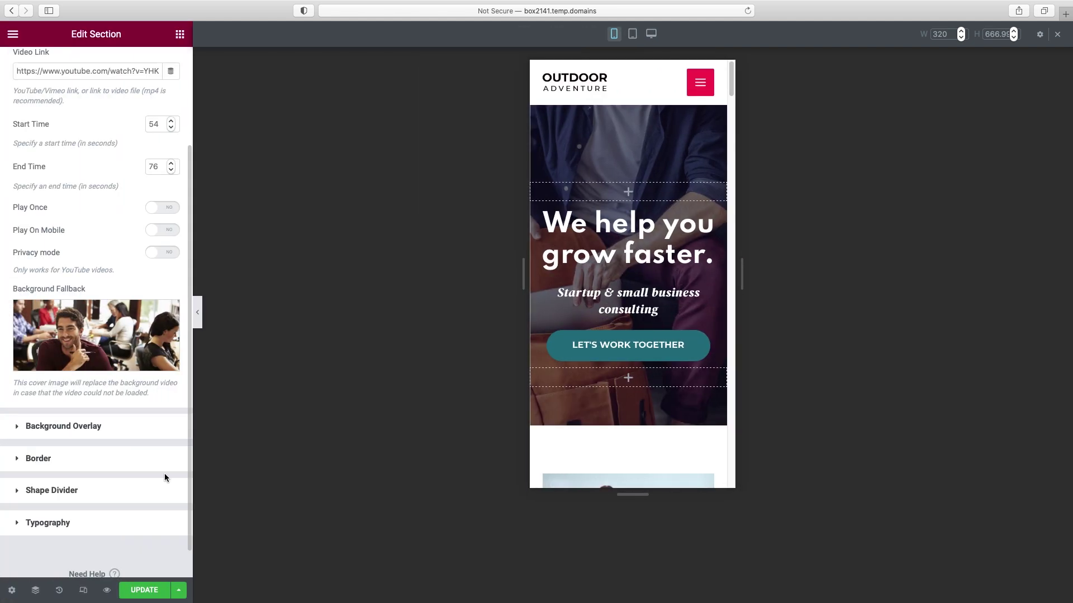
# - Check the homepage at tablet and desktop widths, then save it with Update and preview it
pyautogui.click(634, 38)
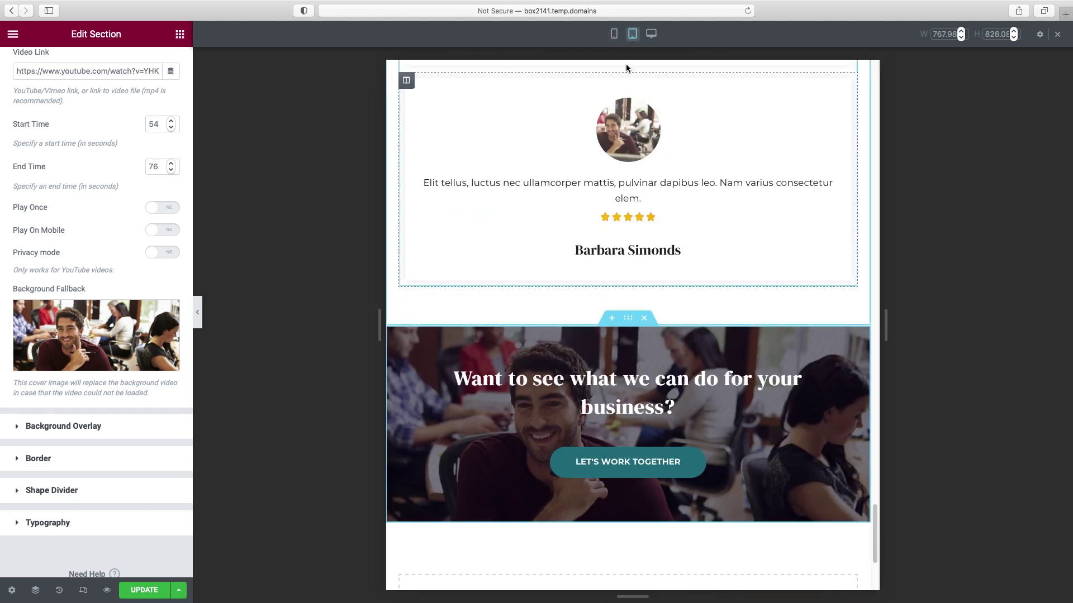
pyautogui.click(615, 38)
pyautogui.click(650, 34)
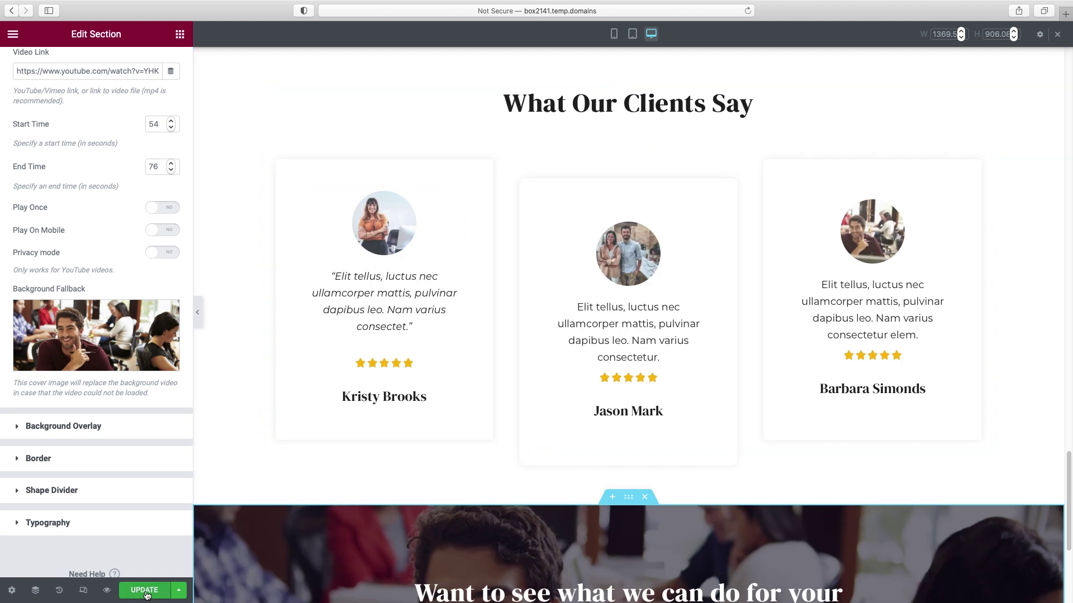
pyautogui.click(144, 591)
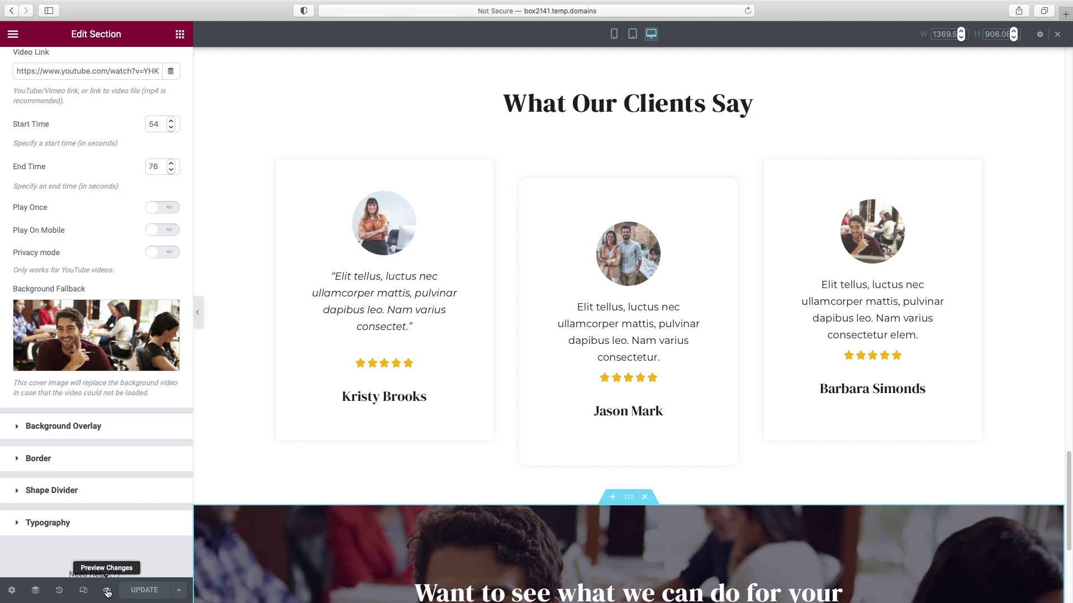
pyautogui.click(108, 592)
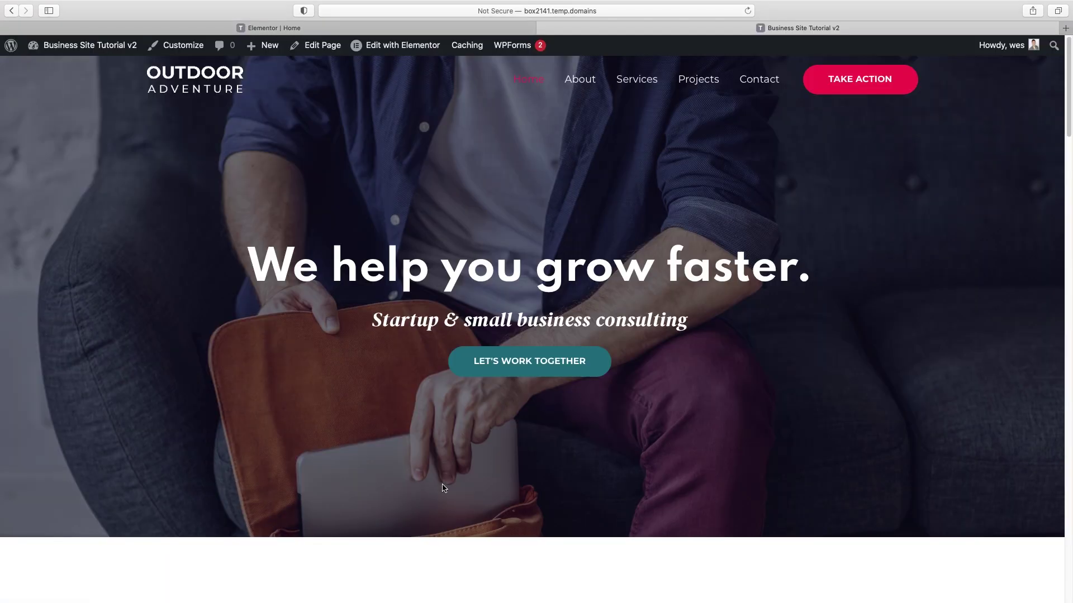
# - Go from the live homepage preview to the About page and open it in Elementor
pyautogui.scroll(-5, 503, 436)
pyautogui.scroll(5, 604, 378)
pyautogui.scroll(-5, 604, 381)
pyautogui.scroll(5, 604, 381)
pyautogui.click(582, 85)
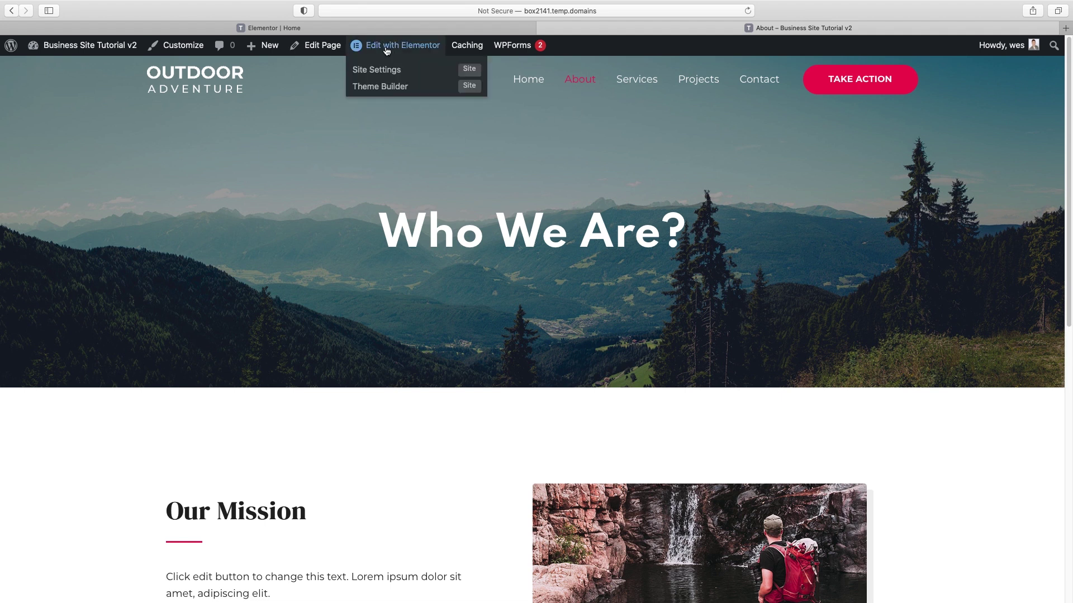
pyautogui.click(406, 50)
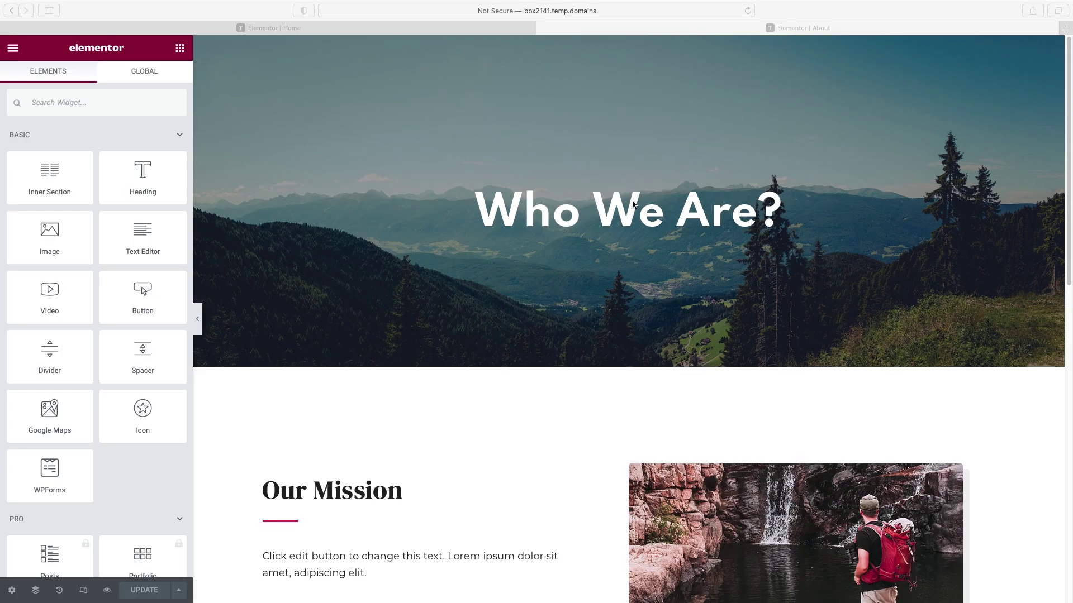
# - Change the About page hero heading from 'Who We Are?' to 'About Us'
pyautogui.press('super+Tab')
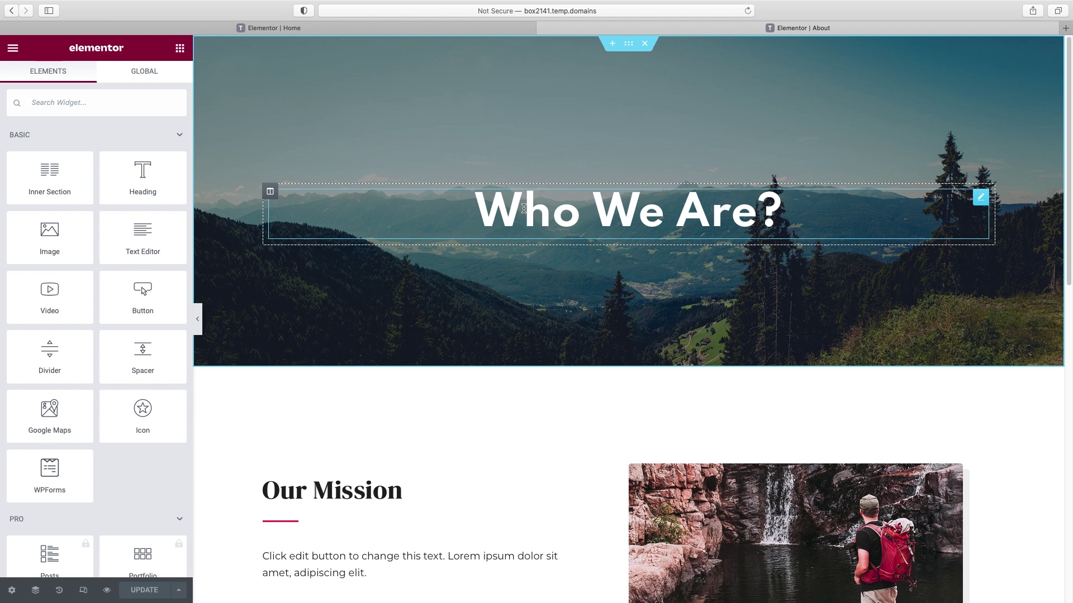
pyautogui.click(524, 208)
pyautogui.tripleClick(48, 161)
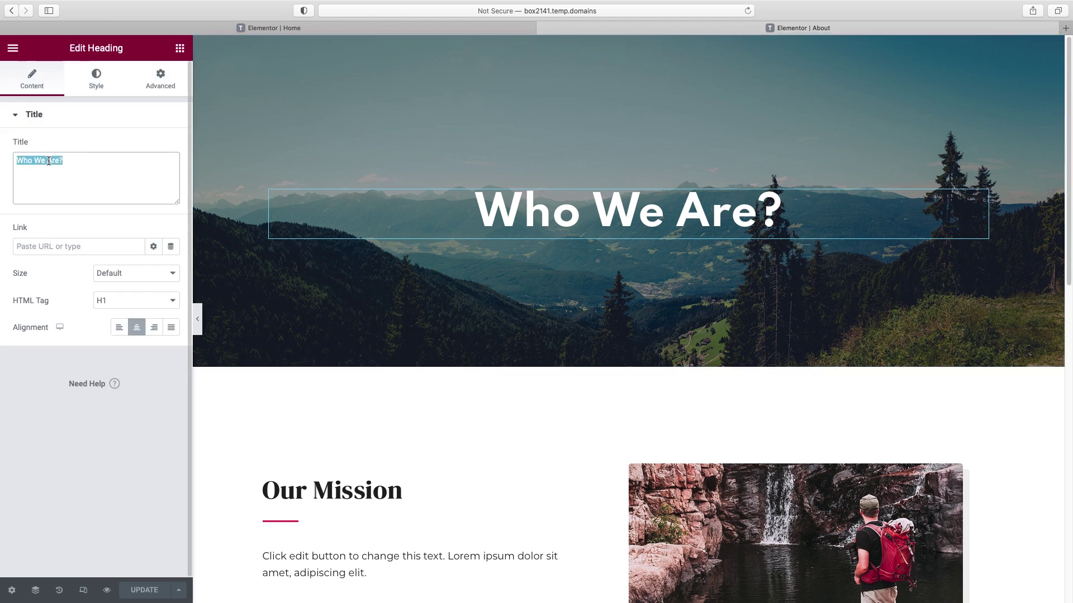
pyautogui.write('About Us')
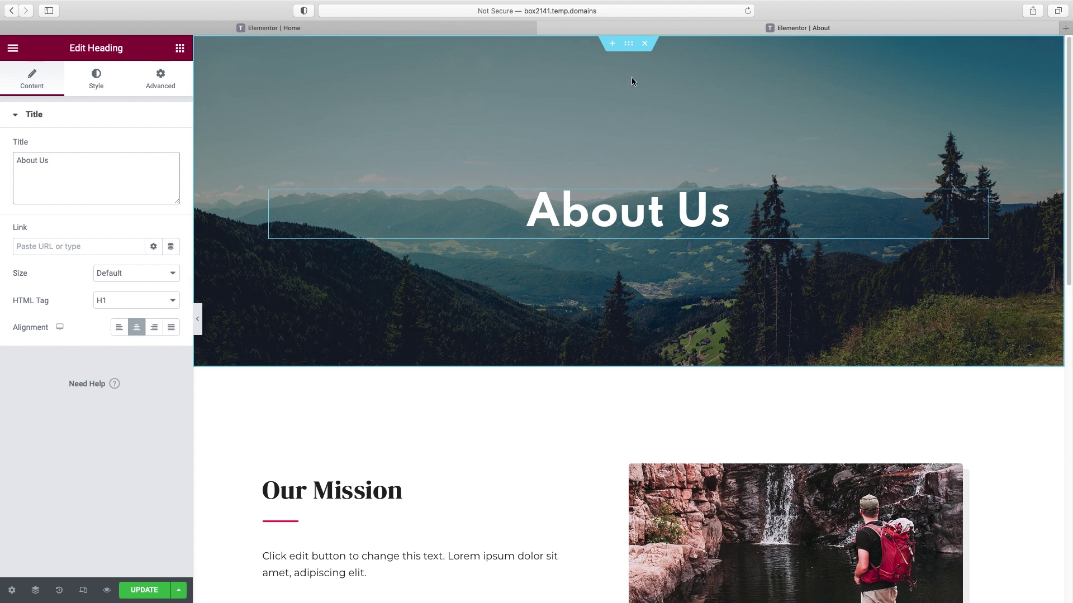
pyautogui.click(628, 44)
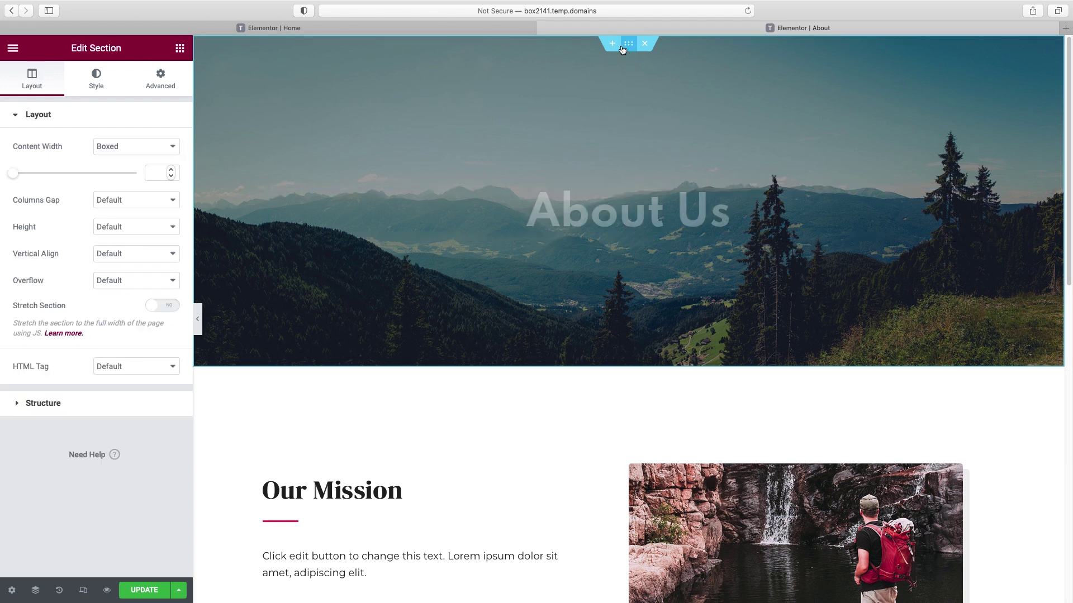
# - Remove the hero's mountain background image, trying a red colour and then clearing it
pyautogui.click(97, 82)
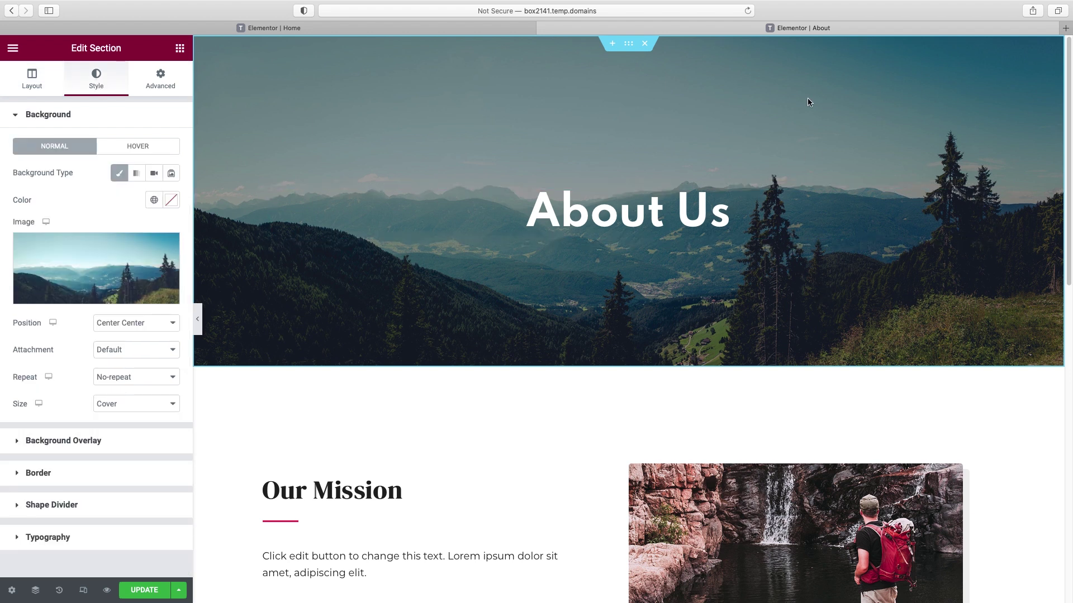
pyautogui.moveTo(135, 269)
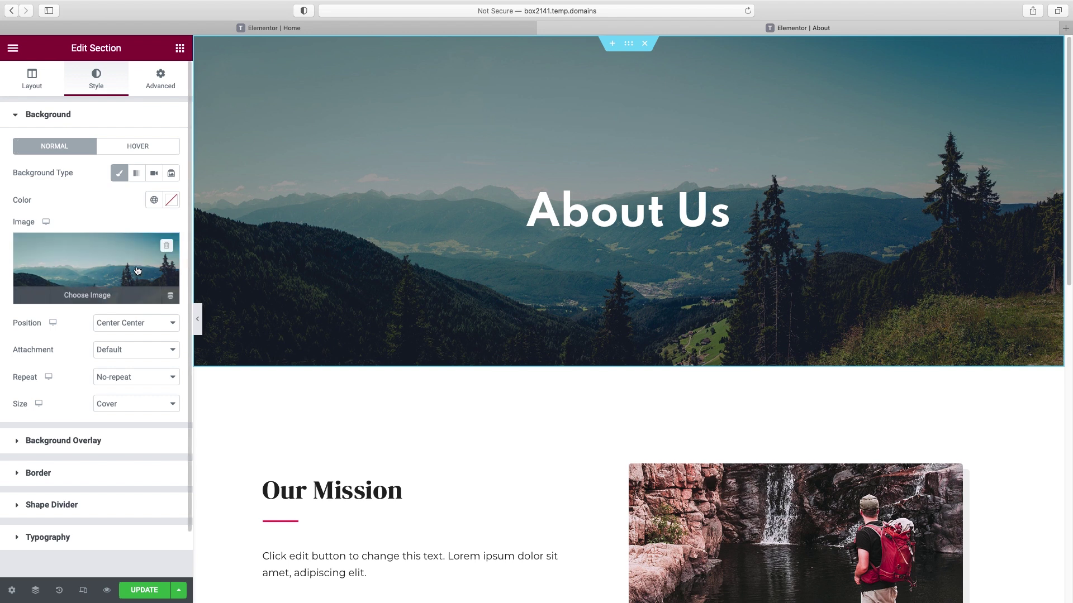
pyautogui.click(167, 247)
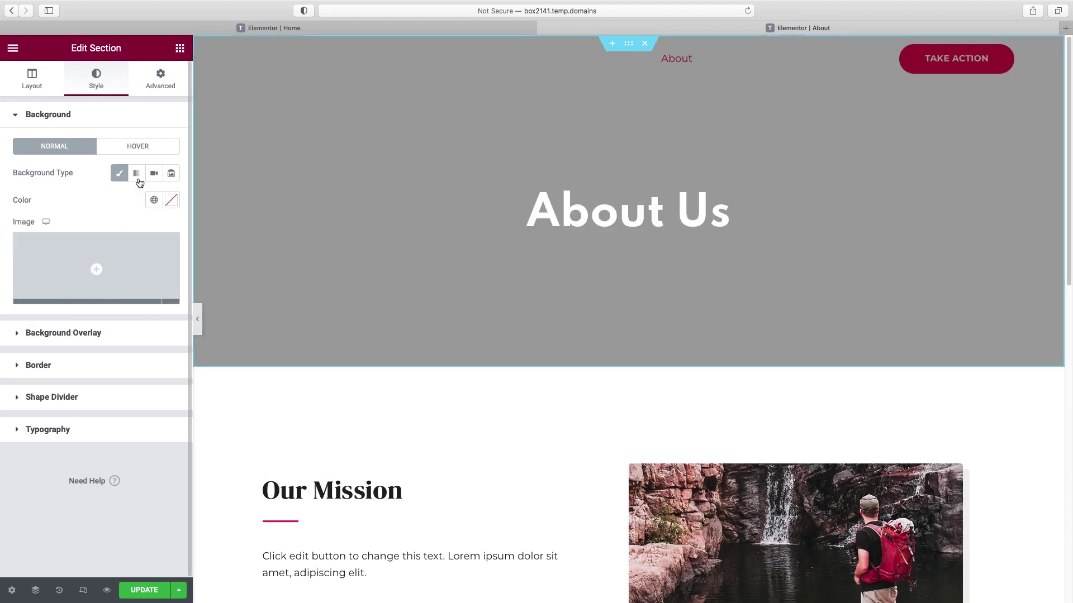
pyautogui.click(171, 200)
pyautogui.click(153, 257)
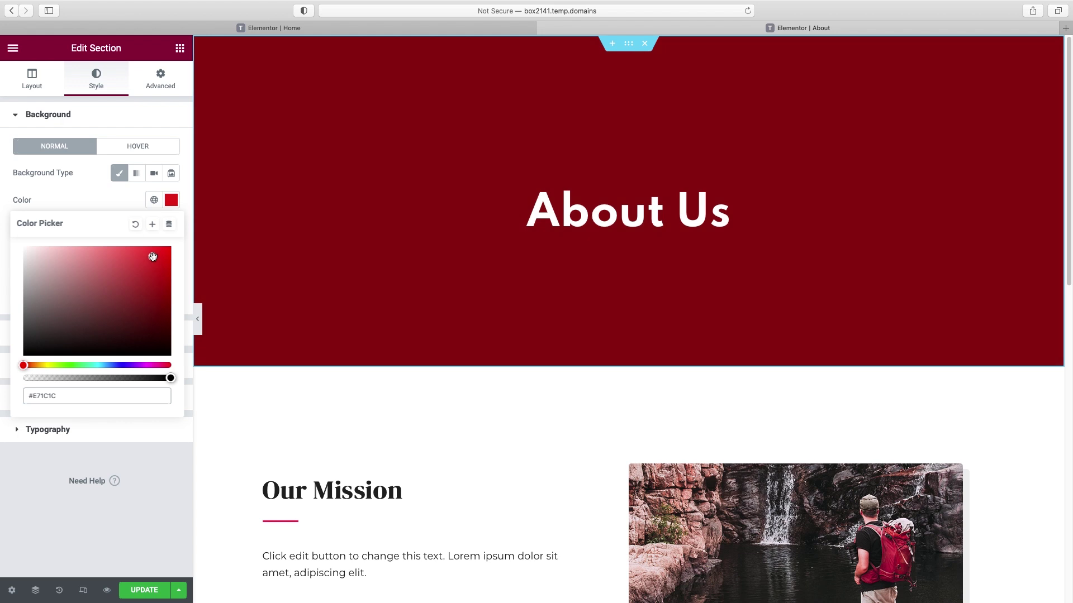
pyautogui.click(136, 225)
pyautogui.click(101, 196)
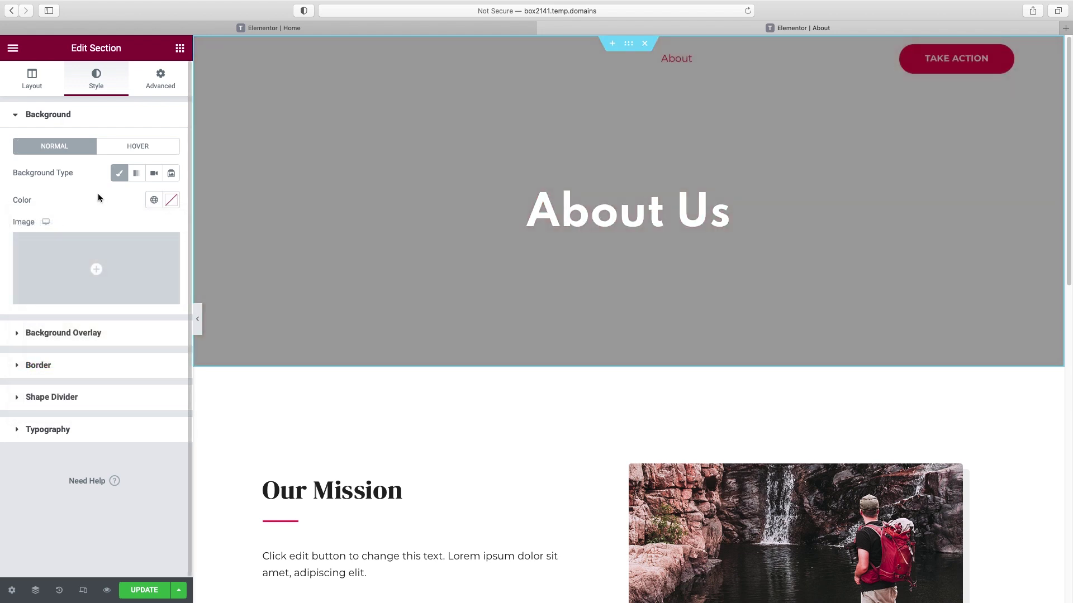
# - Set the office team photo from the Media Library as a fixed hero background
pyautogui.click(85, 299)
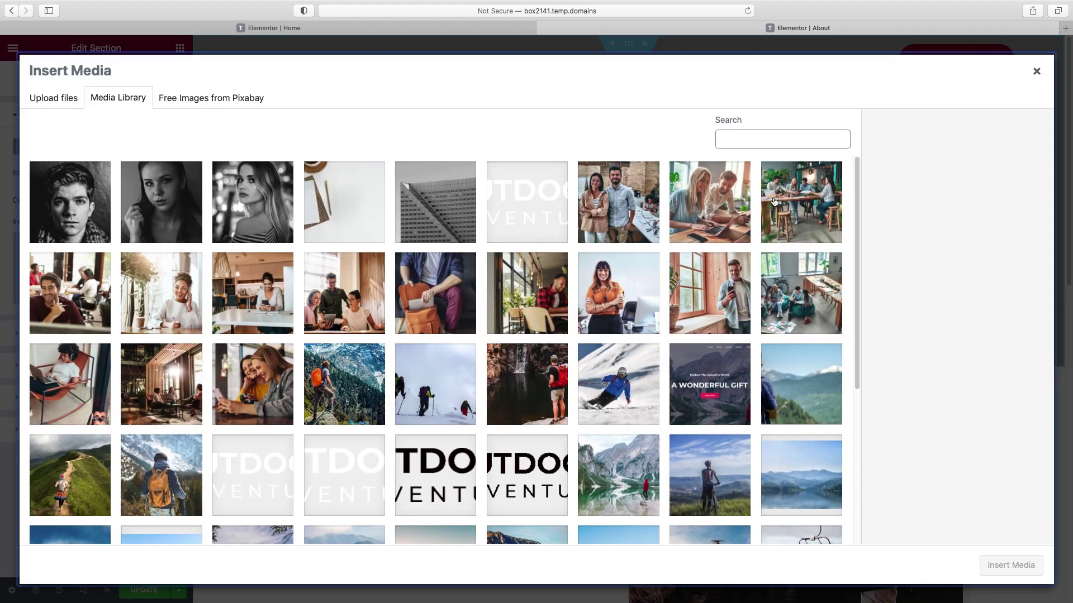
pyautogui.click(777, 202)
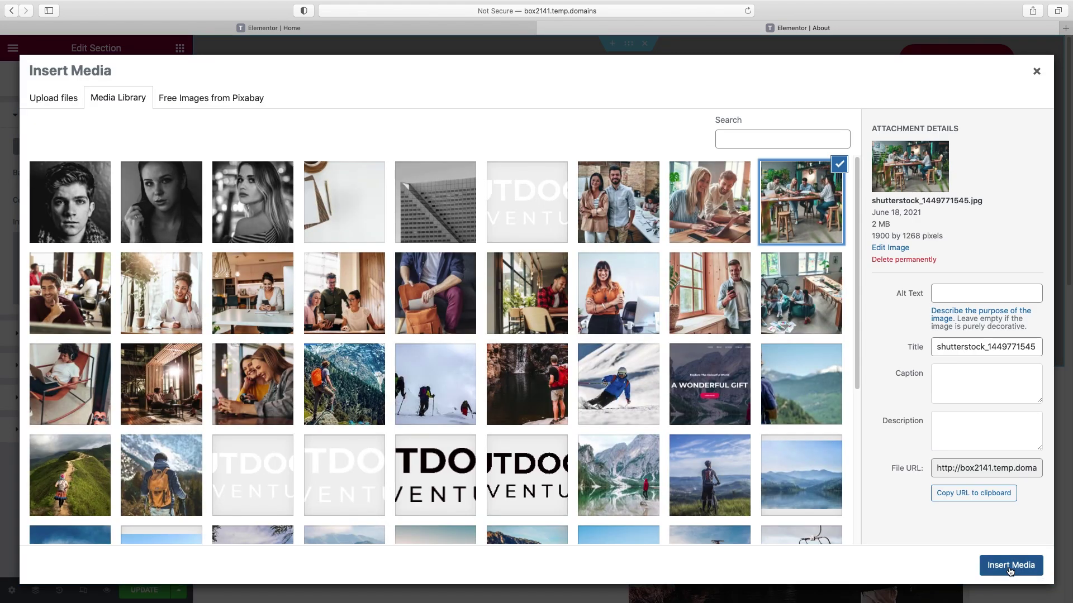
pyautogui.click(1010, 565)
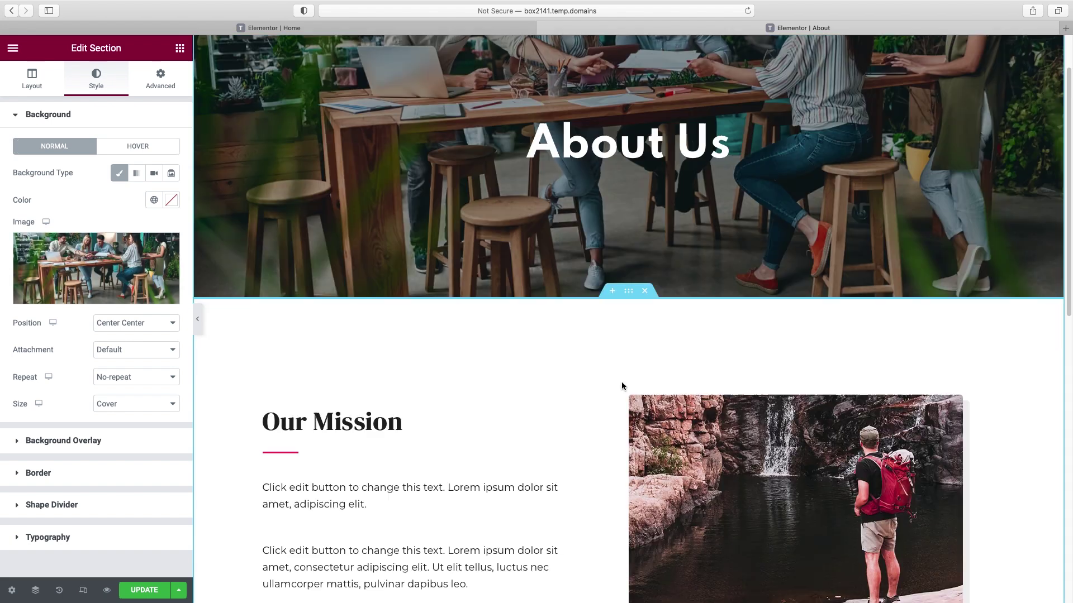
pyautogui.scroll(-2, 621, 381)
pyautogui.scroll(2, 622, 381)
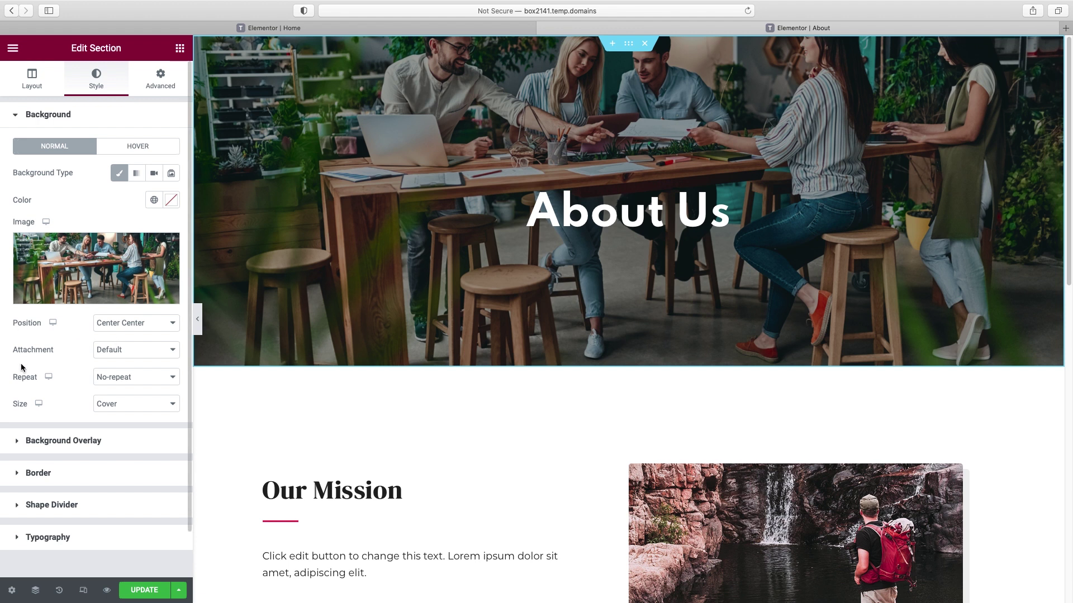
pyautogui.click(105, 354)
pyautogui.click(115, 369)
pyautogui.scroll(-1, 534, 256)
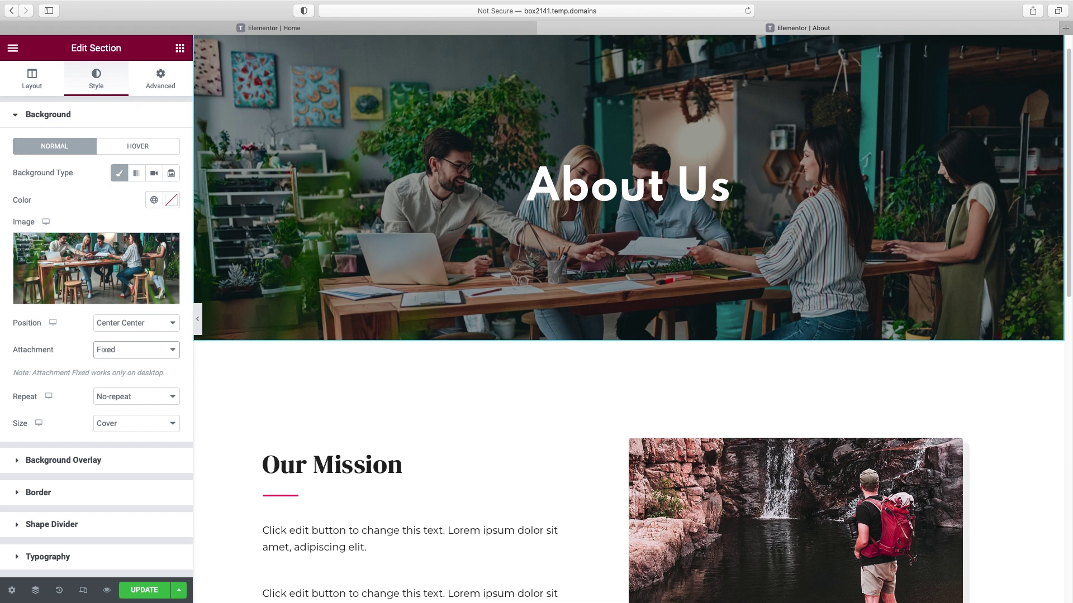
pyautogui.scroll(-5, 1068, 150)
pyautogui.scroll(6, 1068, 150)
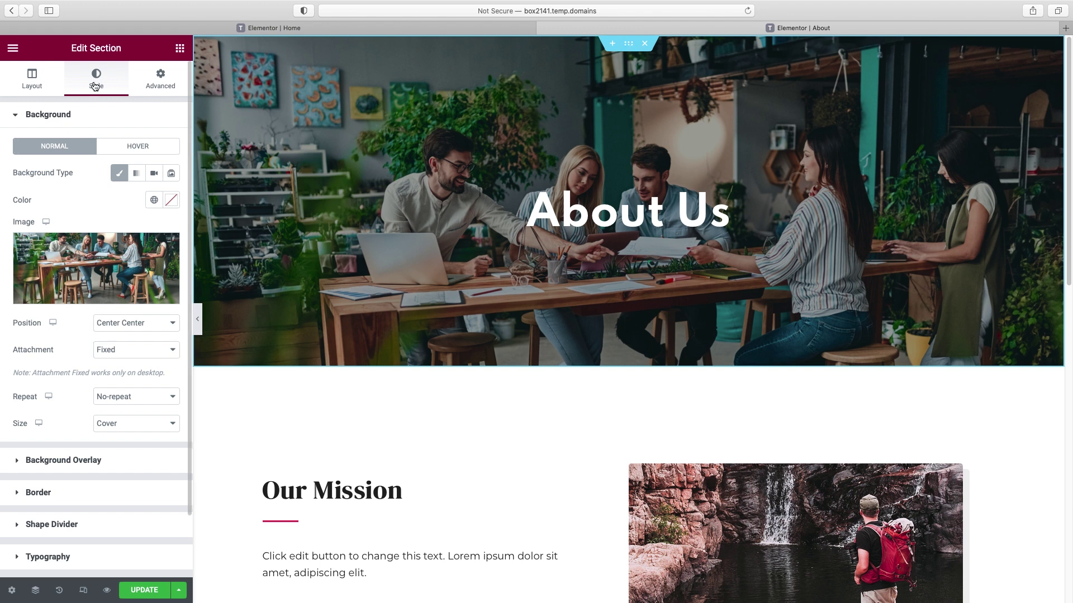
pyautogui.click(160, 81)
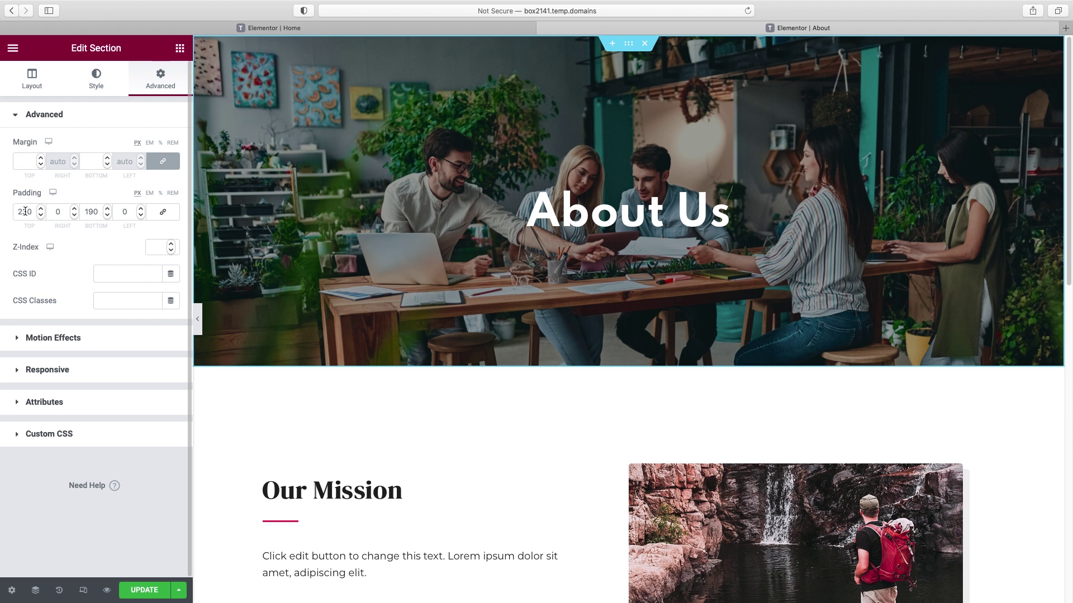
# - Set the hero's top and bottom padding to 150 px and preview the shorter section
pyautogui.moveTo(27, 210); pyautogui.dragTo(1, 211)
pyautogui.write('150')
pyautogui.moveTo(81, 211); pyautogui.dragTo(89, 211)
pyautogui.write('15')
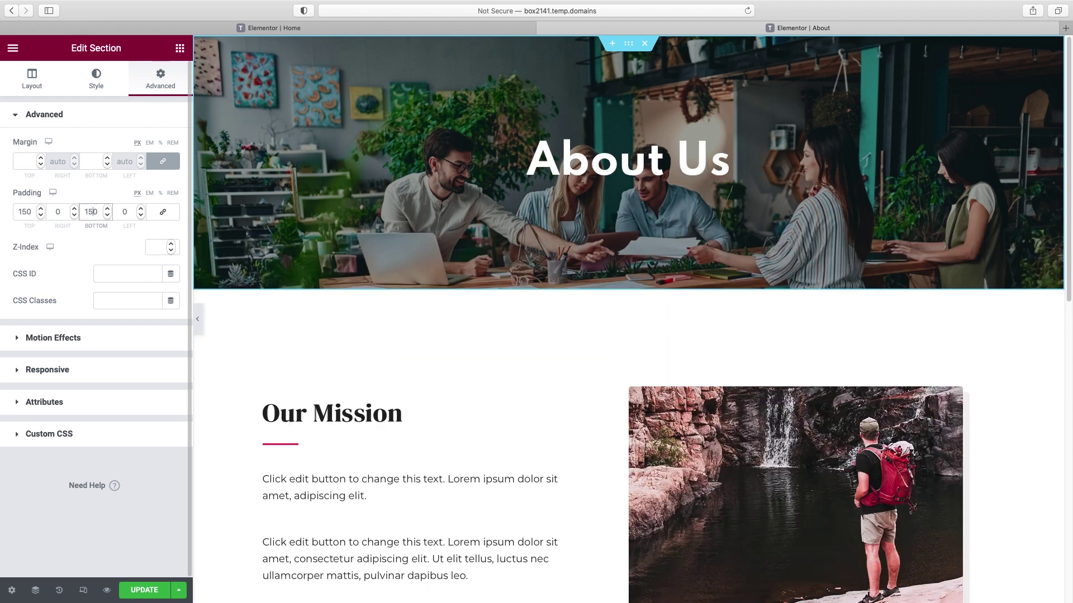
pyautogui.click(197, 319)
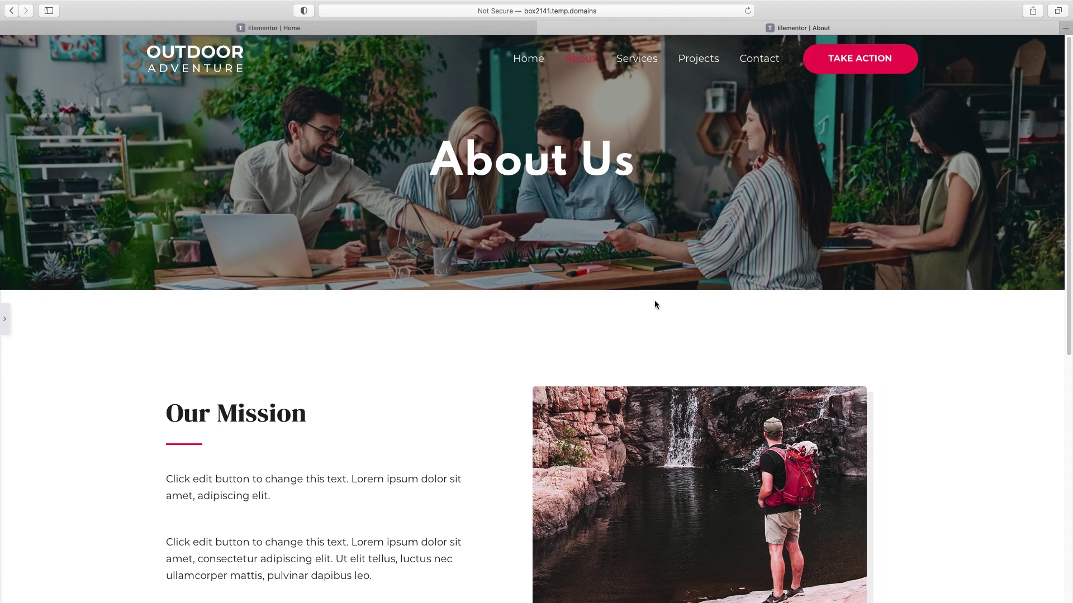
pyautogui.click(6, 326)
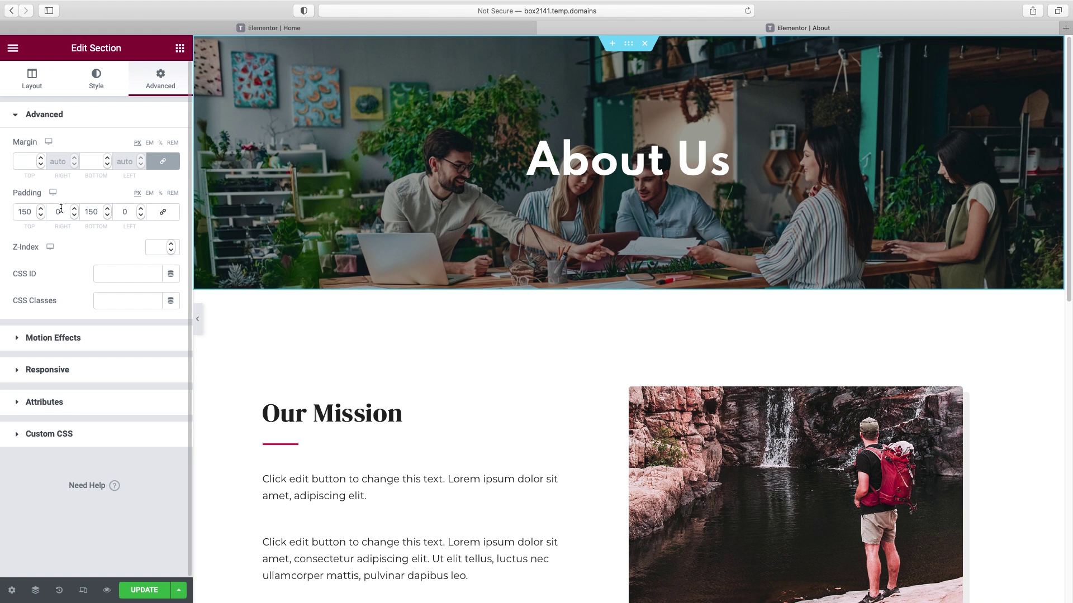
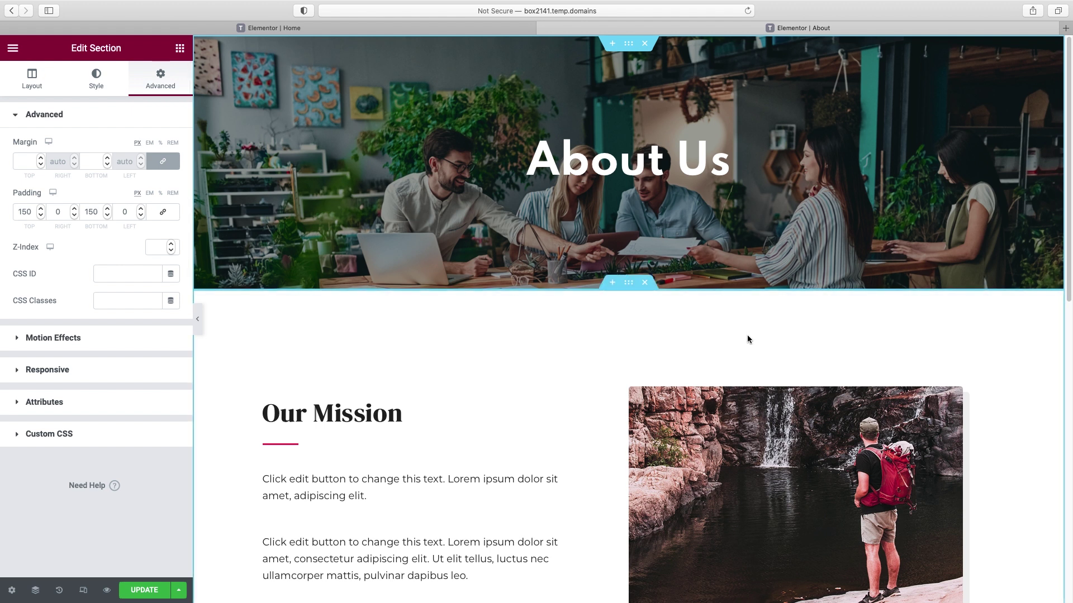
# - Retitle the mission heading to "We're on a mission to help small businesses."
pyautogui.scroll(-2, 673, 374)
pyautogui.scroll(-6, 675, 376)
pyautogui.scroll(-3, 675, 376)
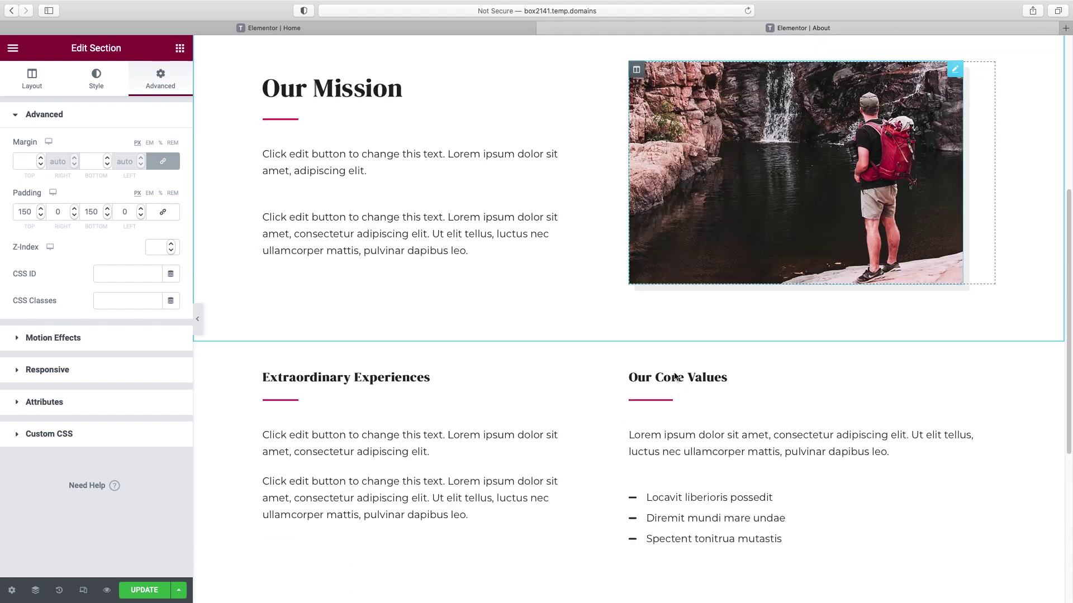
pyautogui.scroll(1, 415, 250)
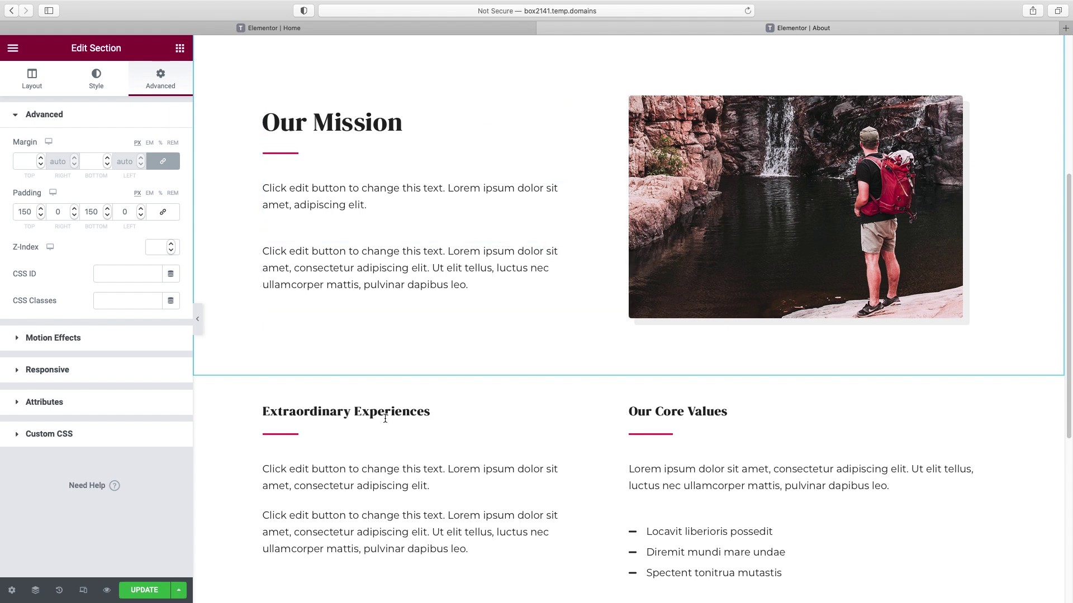
pyautogui.scroll(3, 732, 443)
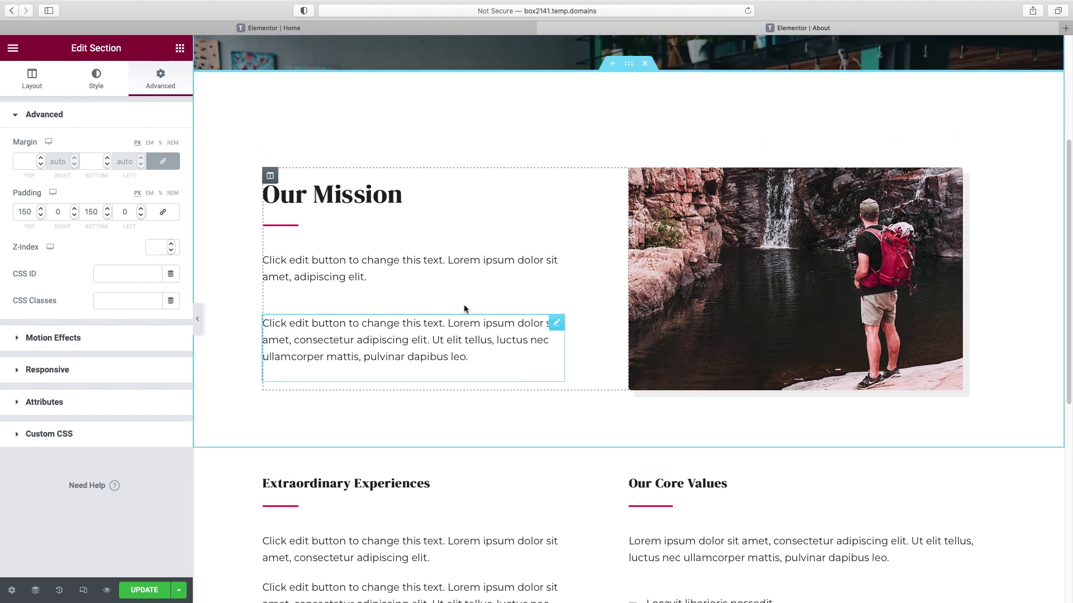
pyautogui.click(366, 194)
pyautogui.tripleClick(66, 157)
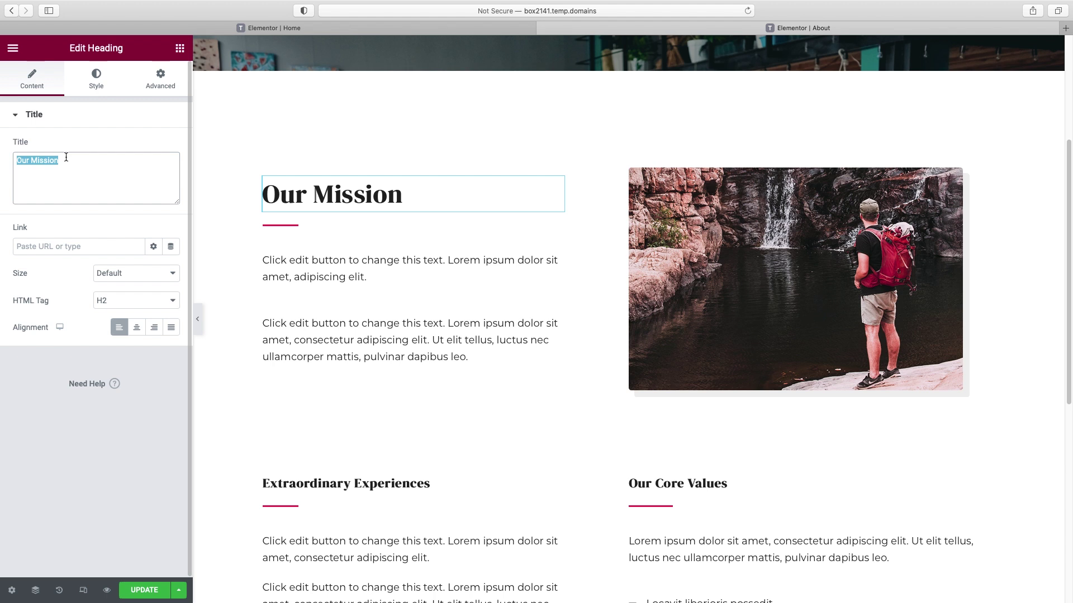
pyautogui.write("We're on a mission to help small ")
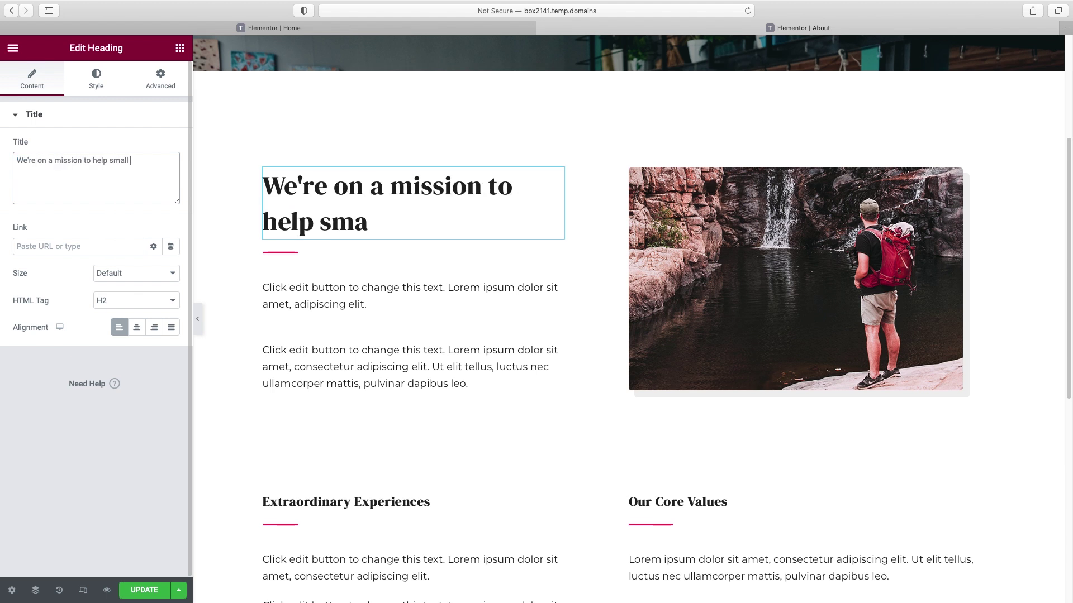
pyautogui.write('businesses.')
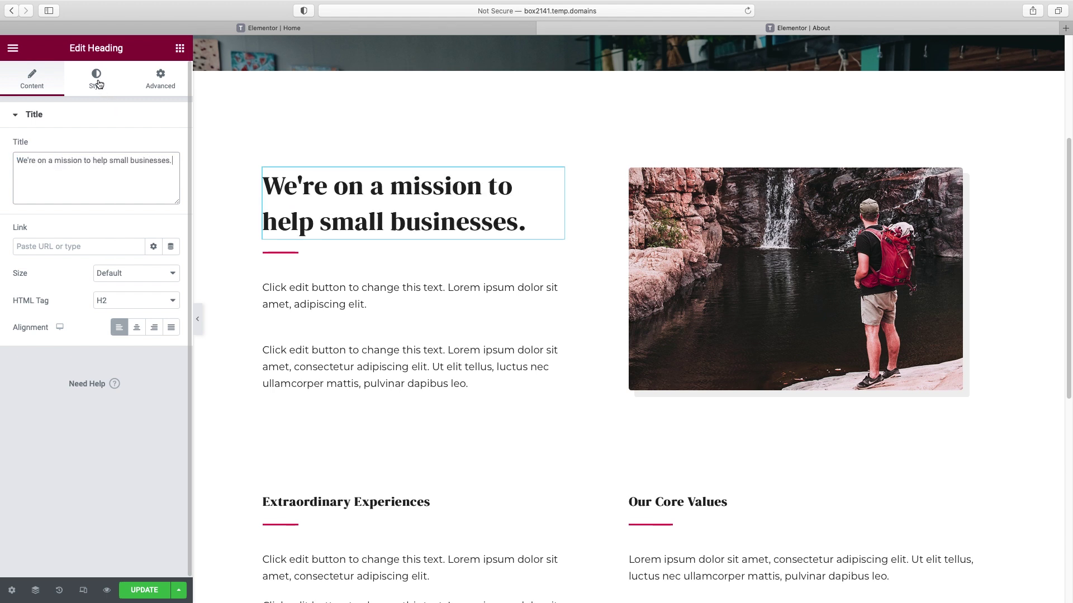
# - Set the heading's typography line height to 1.1
pyautogui.click(98, 84)
pyautogui.click(171, 175)
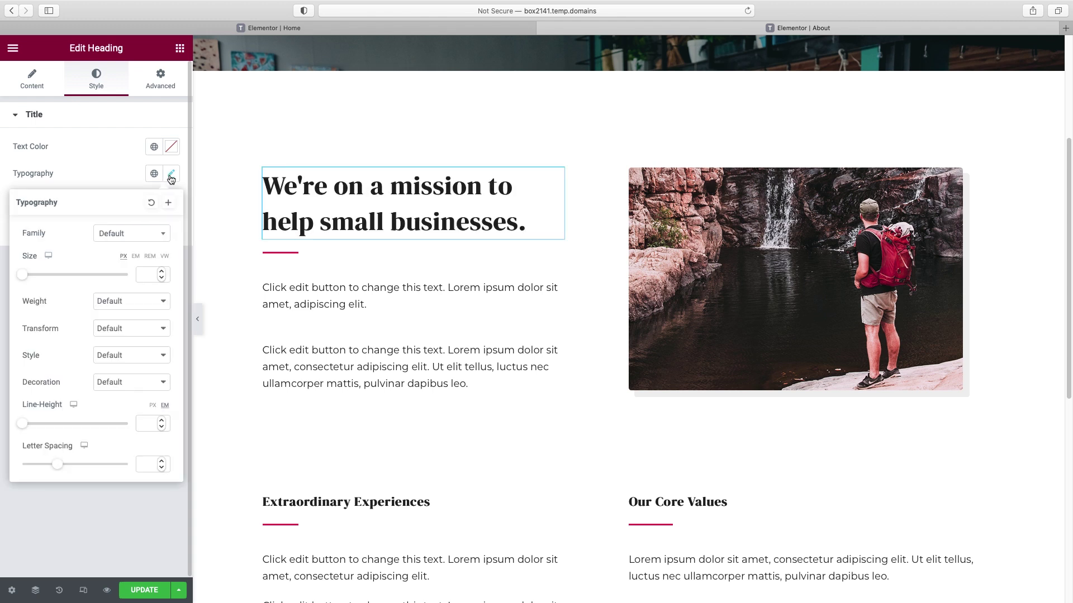
pyautogui.click(145, 424)
pyautogui.write('1.1')
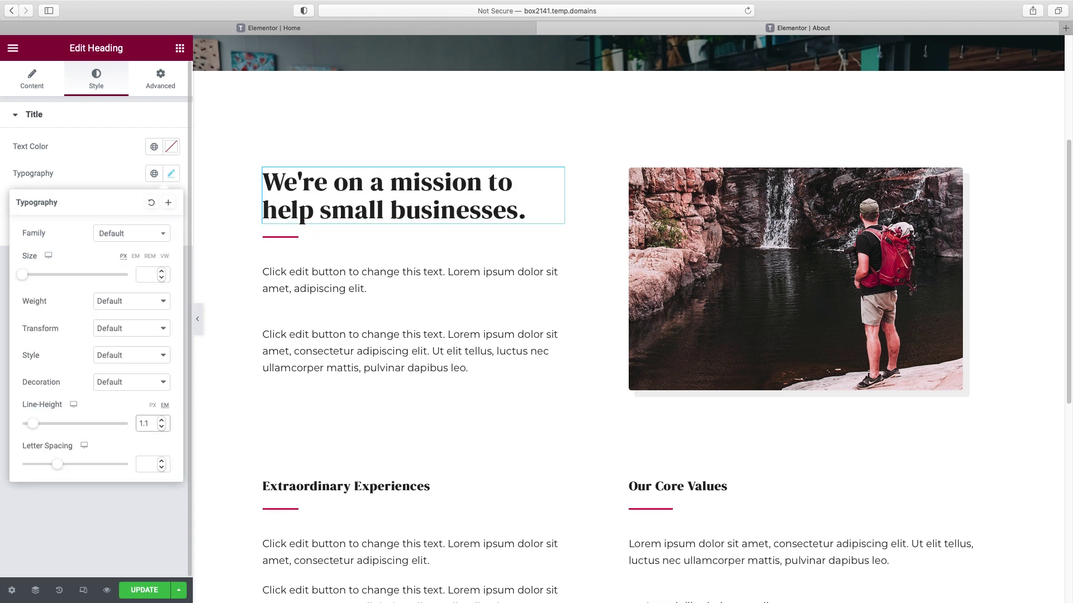
# - Delete the divider beneath the mission heading
pyautogui.rightClick(284, 237)
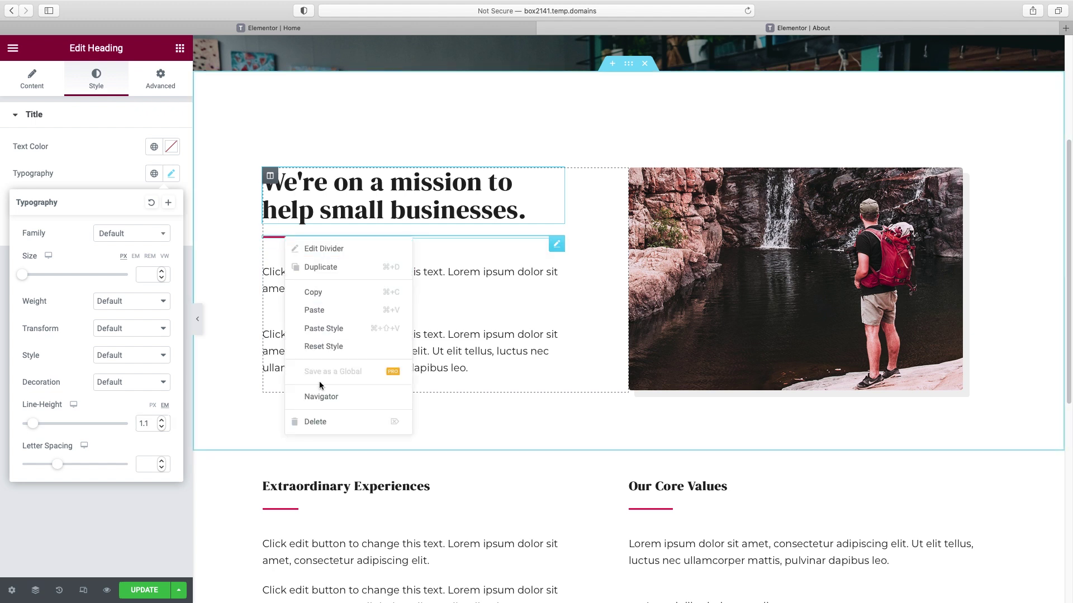
pyautogui.click(323, 423)
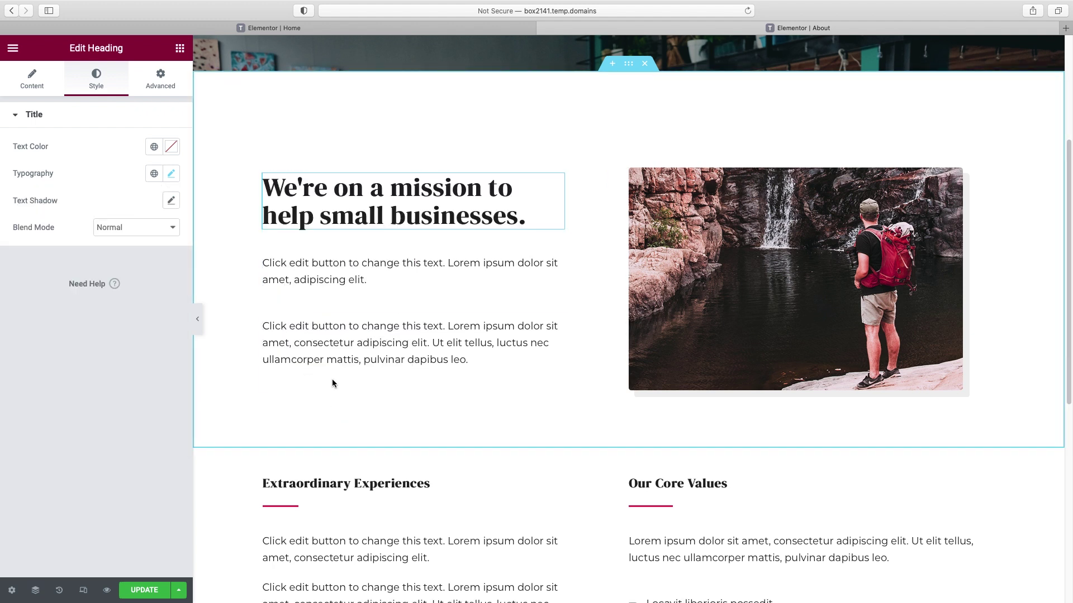
pyautogui.click(327, 290)
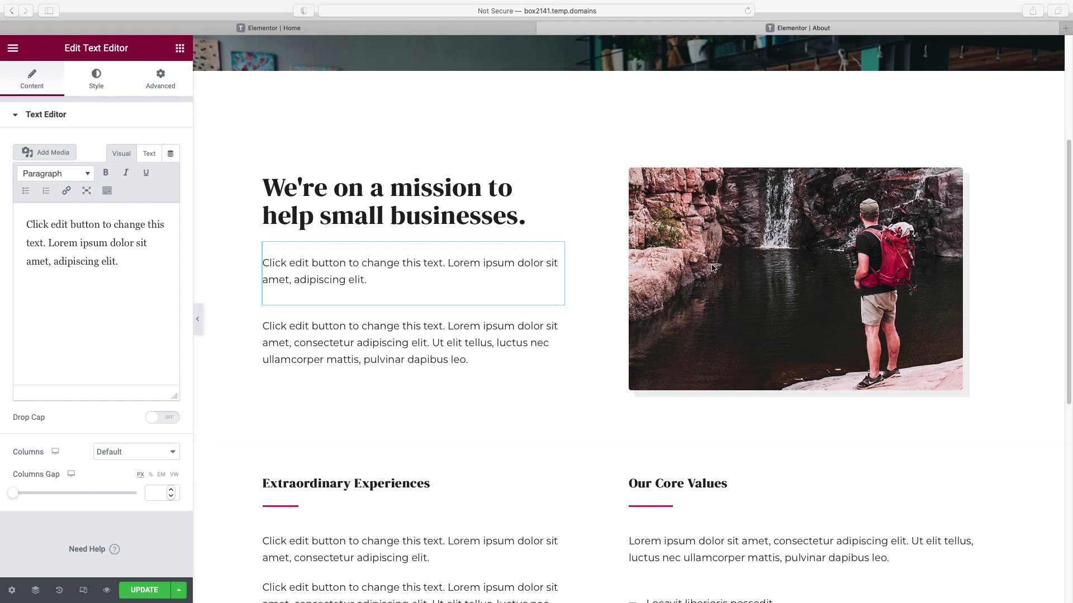
# - Delete the hiker photo widget from the mission section's right column
pyautogui.click(738, 261)
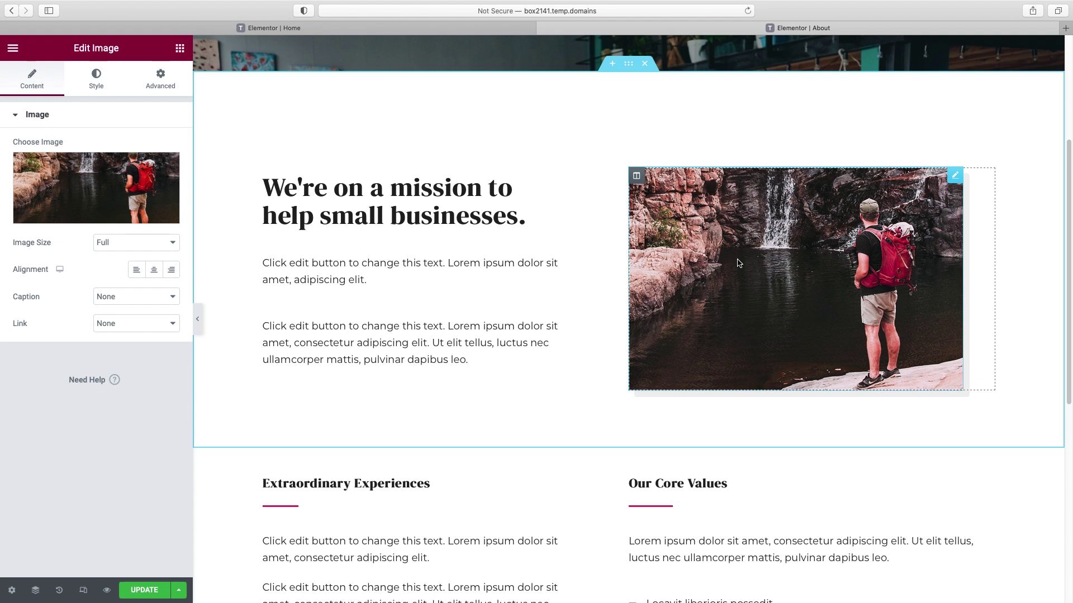
pyautogui.moveTo(77, 216)
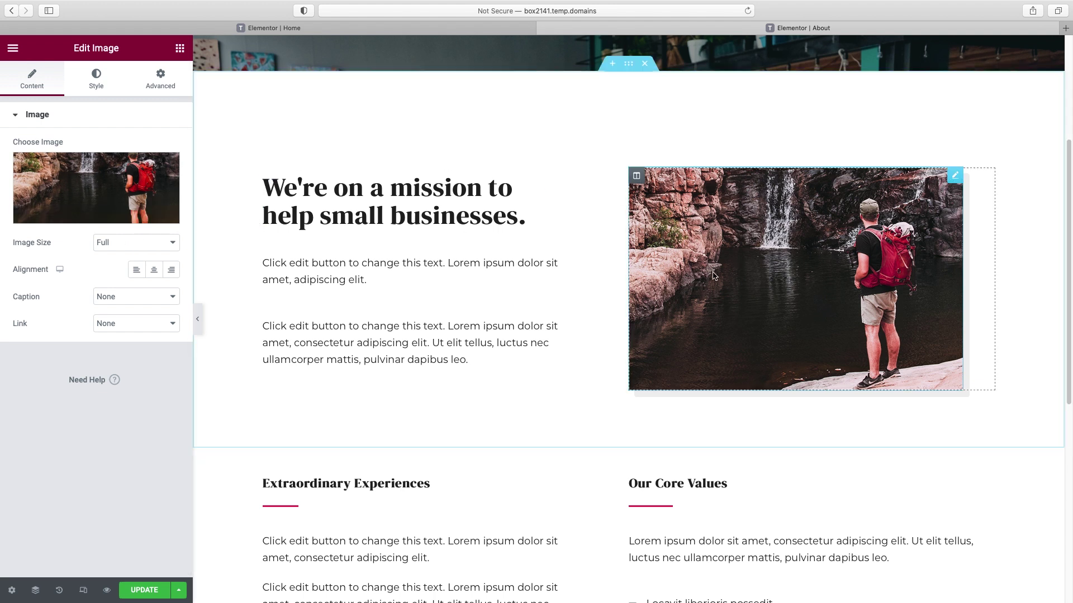
pyautogui.rightClick(953, 180)
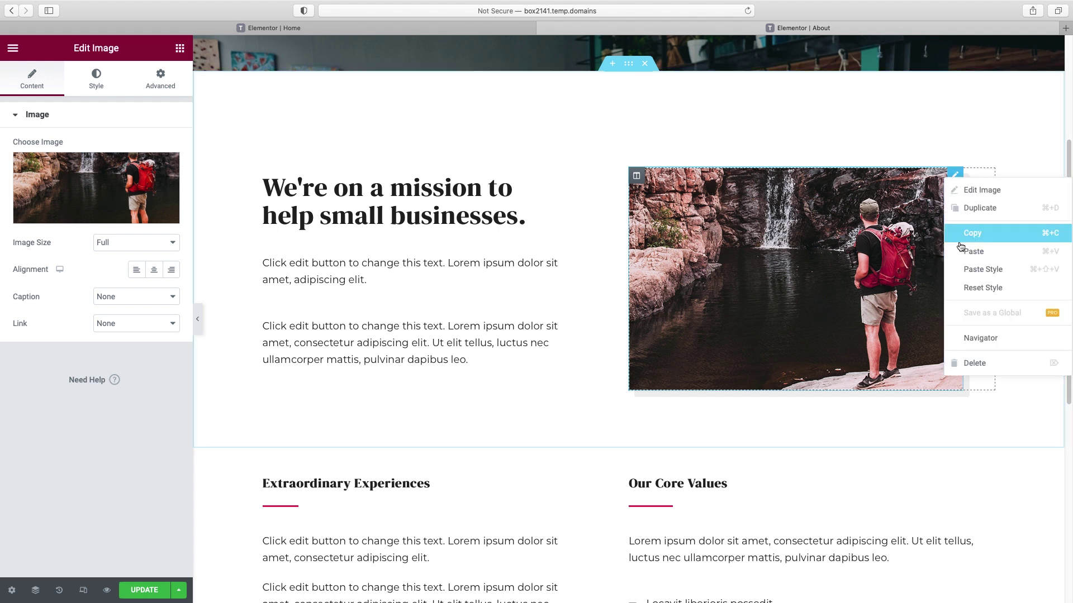
pyautogui.press('Delete')
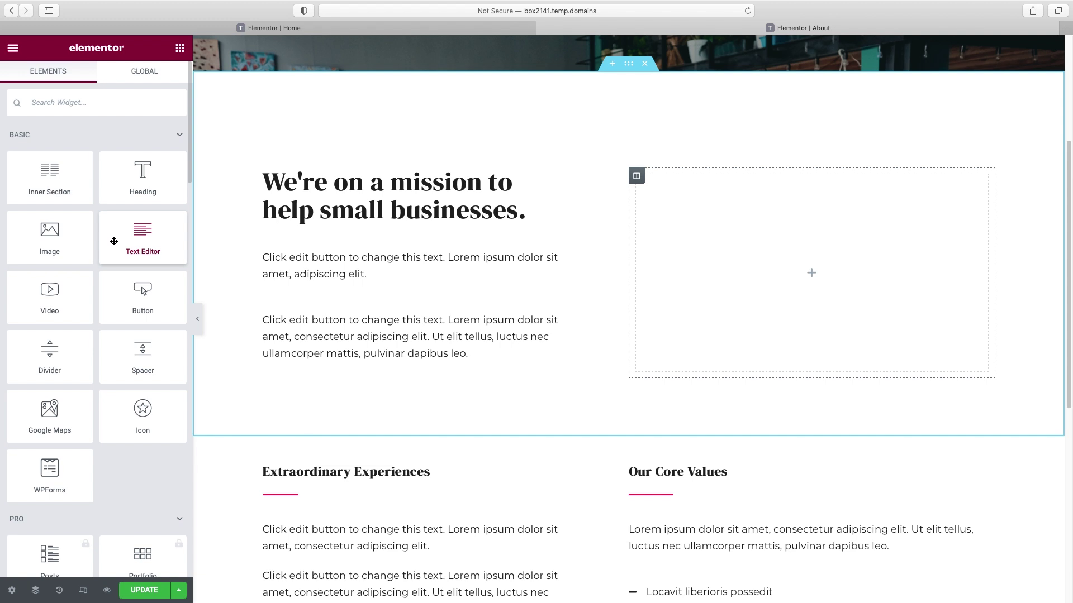
# - Add a Video widget to the empty right column with the new YouTube URL pasted in
pyautogui.moveTo(50, 295); pyautogui.dragTo(818, 276)
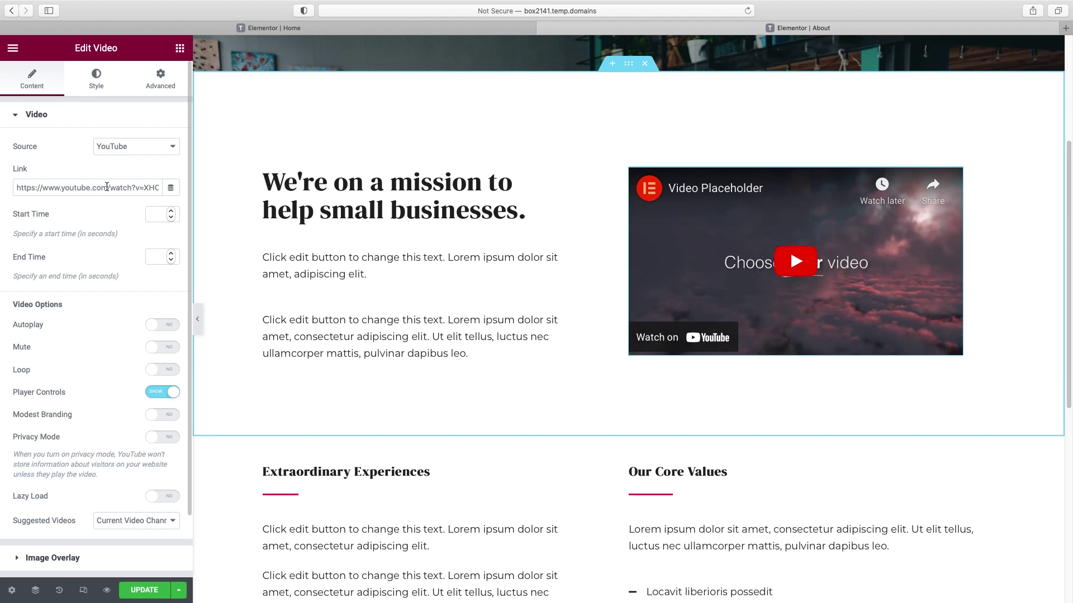
pyautogui.tripleClick(107, 187)
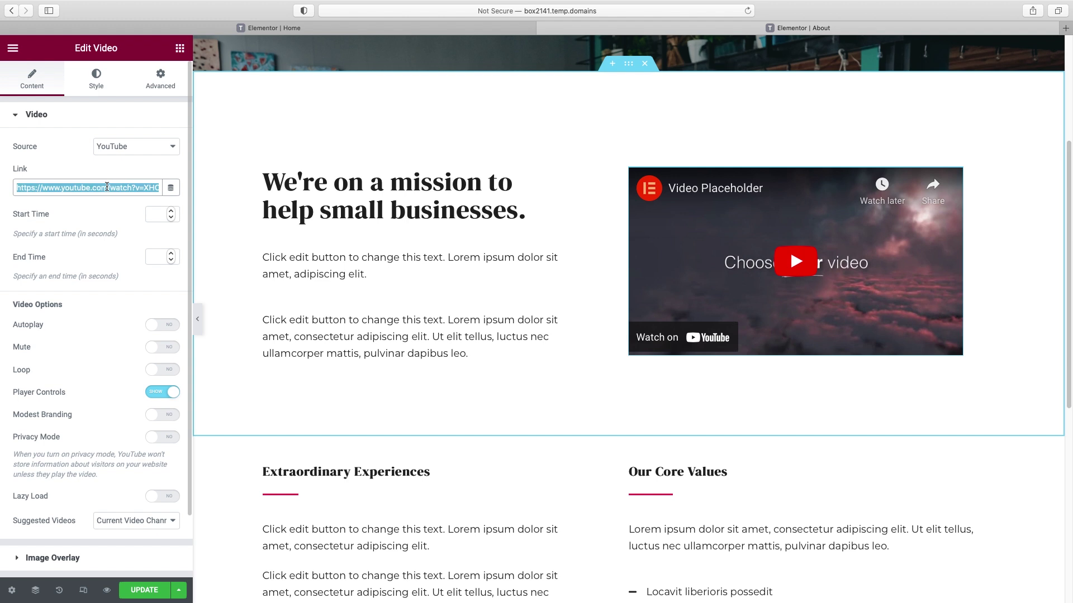
pyautogui.press('super+v')
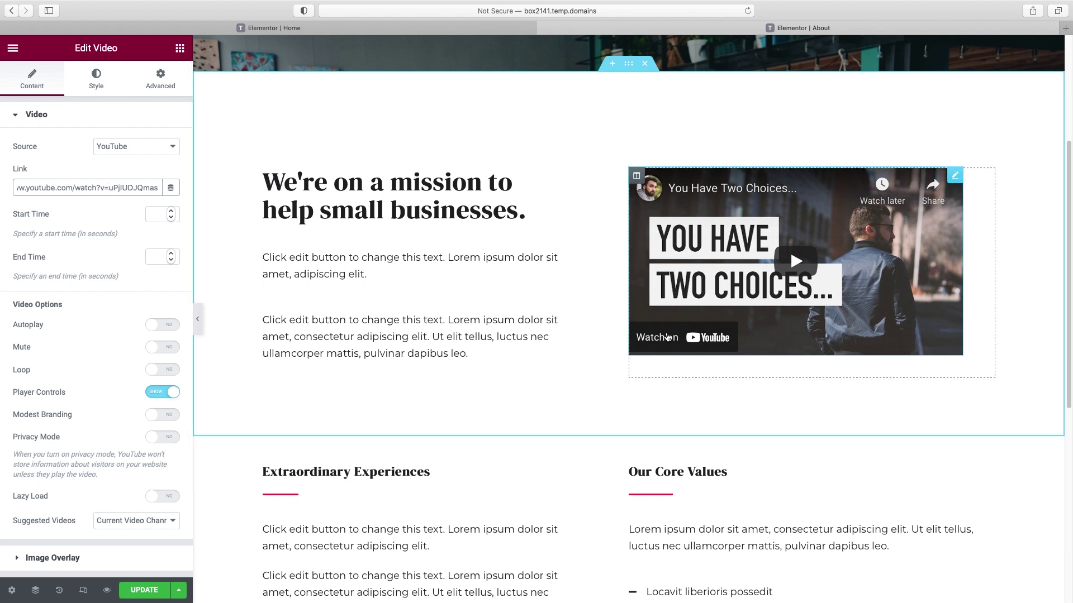
pyautogui.click(161, 395)
# - Hide the video's player controls and delete the Extraordinary Experiences/Core Values section
pyautogui.click(162, 393)
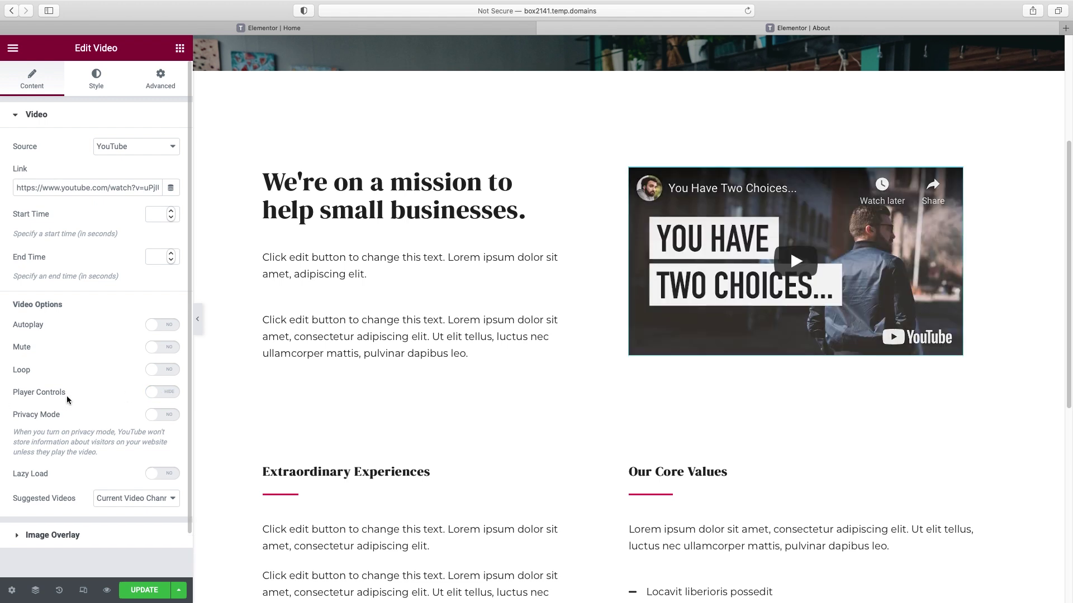
pyautogui.scroll(-3, 695, 426)
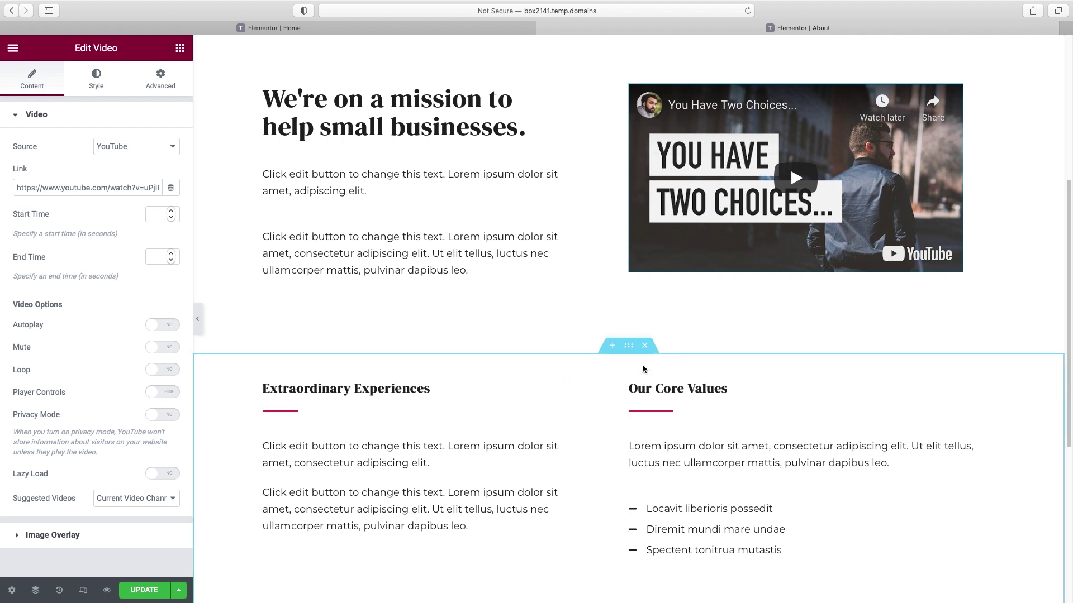
pyautogui.click(646, 347)
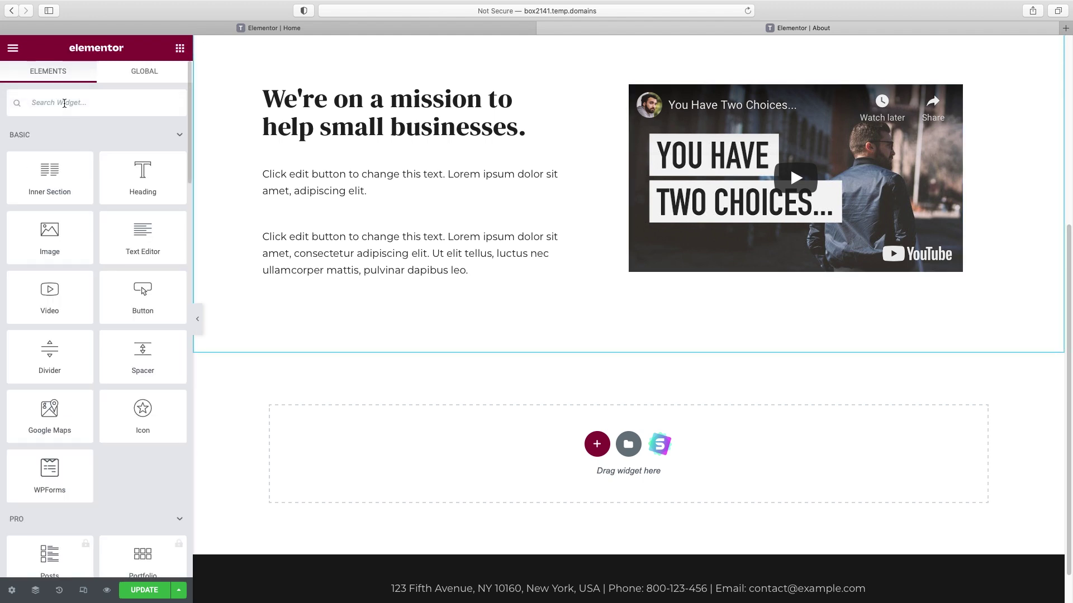
# - Add an Icon List widget below the mission paragraphs
pyautogui.click(64, 103)
pyautogui.write('icon')
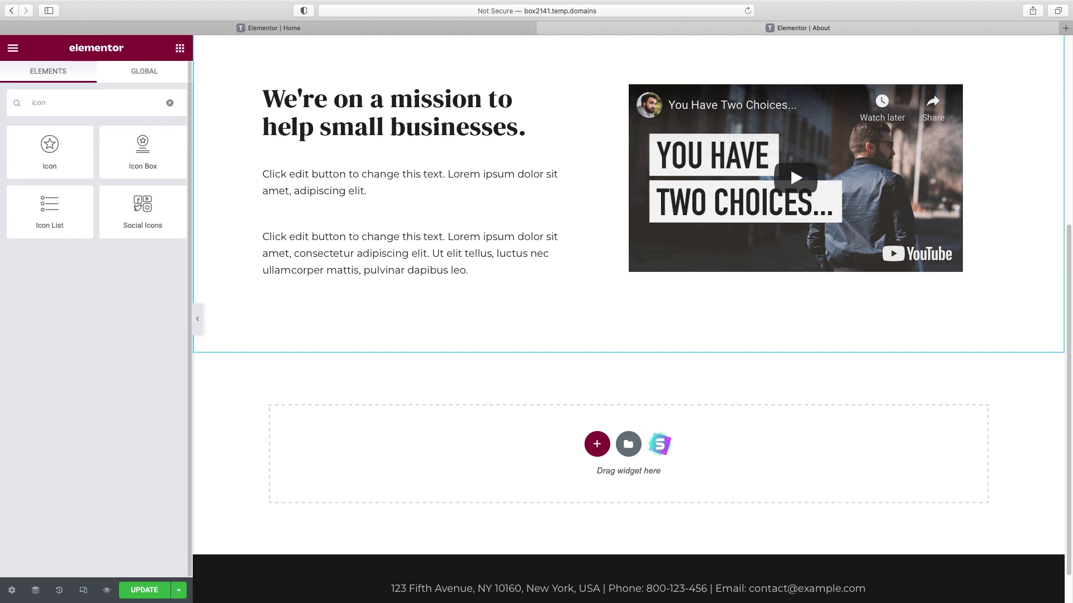
pyautogui.moveTo(49, 205); pyautogui.dragTo(378, 301)
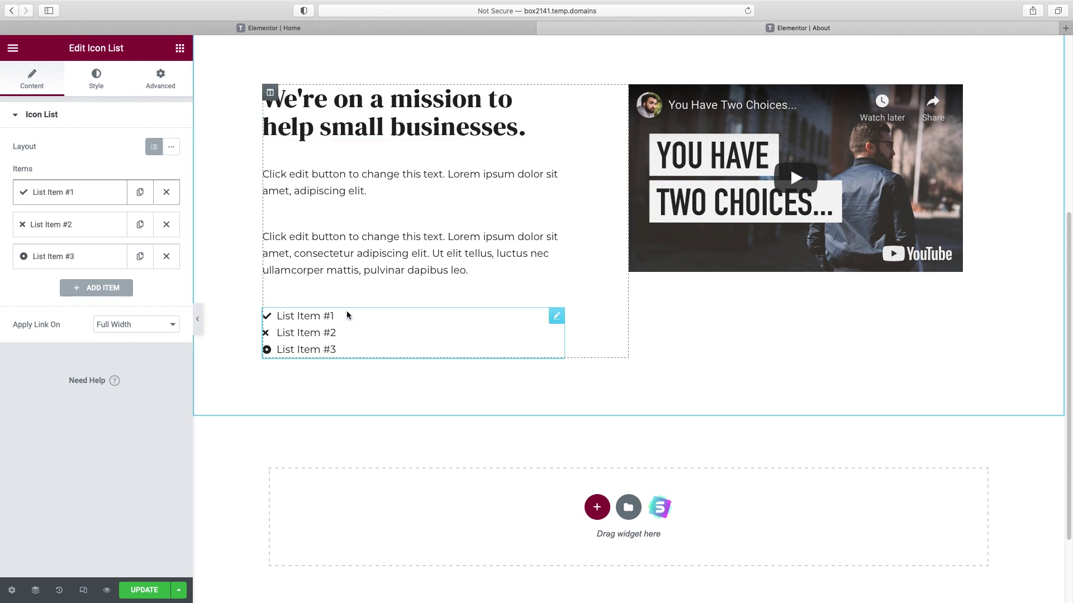
# - Copy the mission heading above the icon list and retitle it 'Where we excel:'
pyautogui.rightClick(465, 105)
pyautogui.click(497, 162)
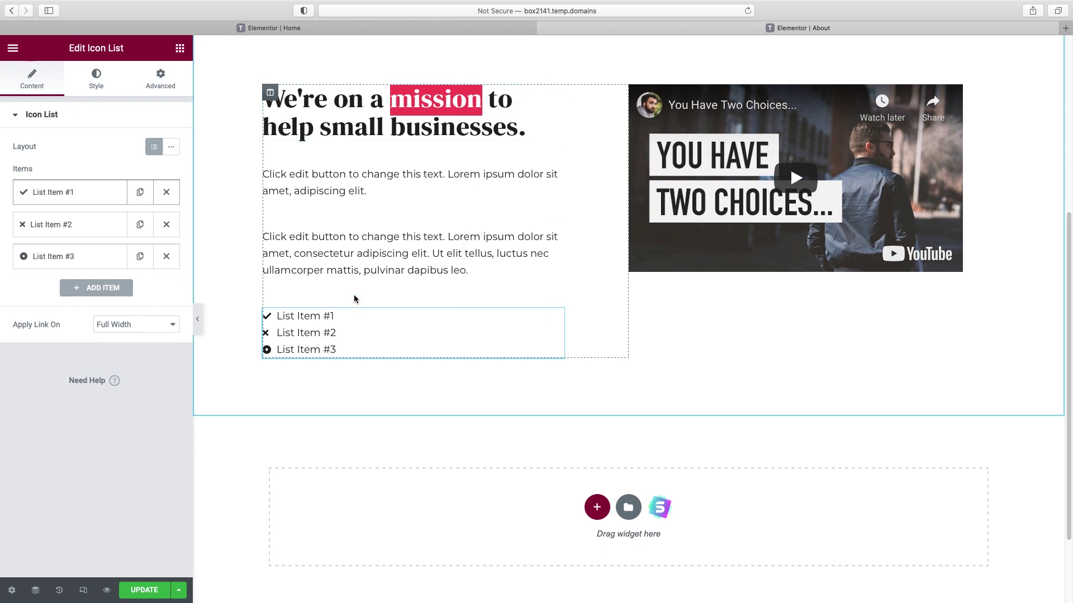
pyautogui.rightClick(354, 299)
pyautogui.click(396, 394)
pyautogui.moveTo(397, 394); pyautogui.dragTo(490, 309)
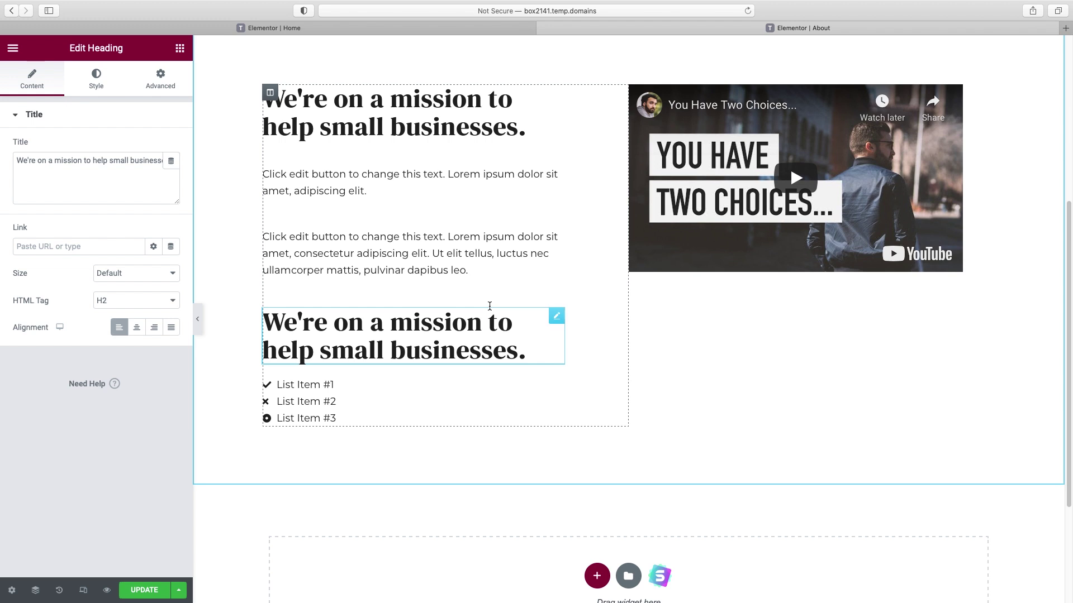
pyautogui.tripleClick(119, 162)
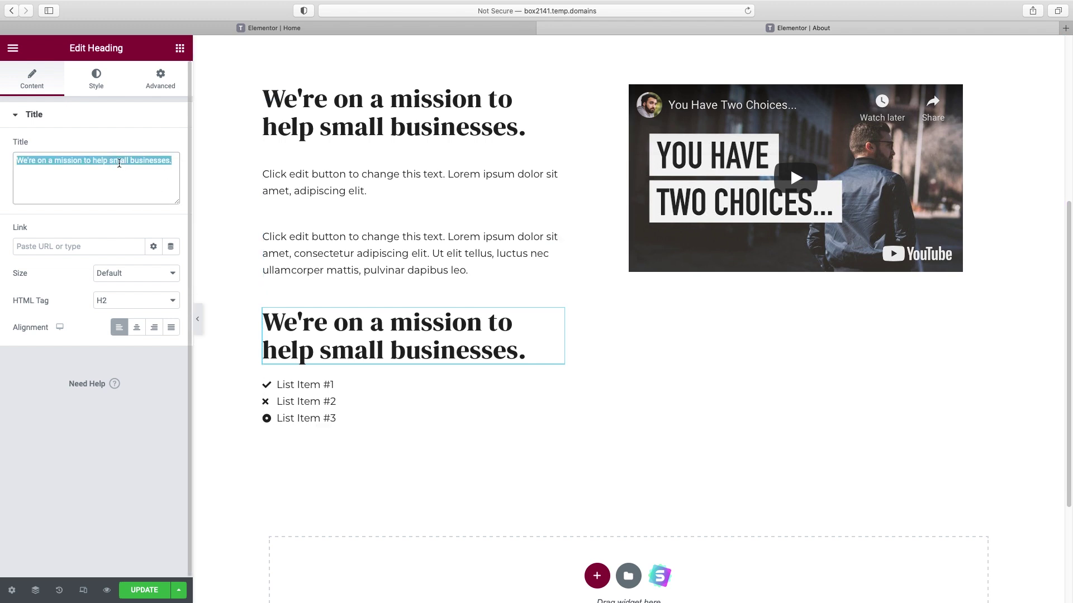
pyautogui.write('Where we e')
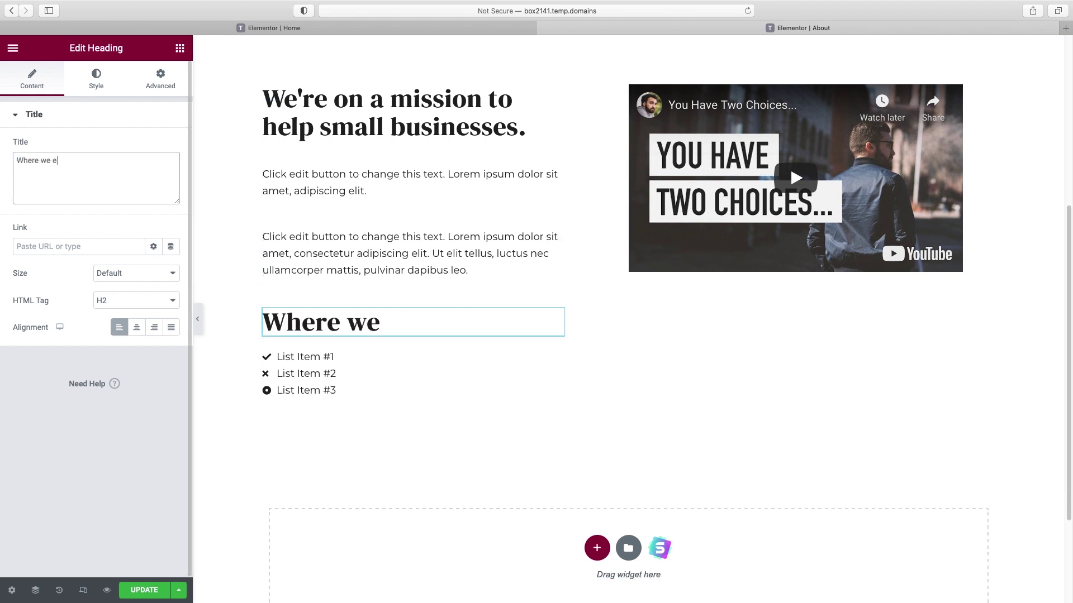
pyautogui.write('xcel:')
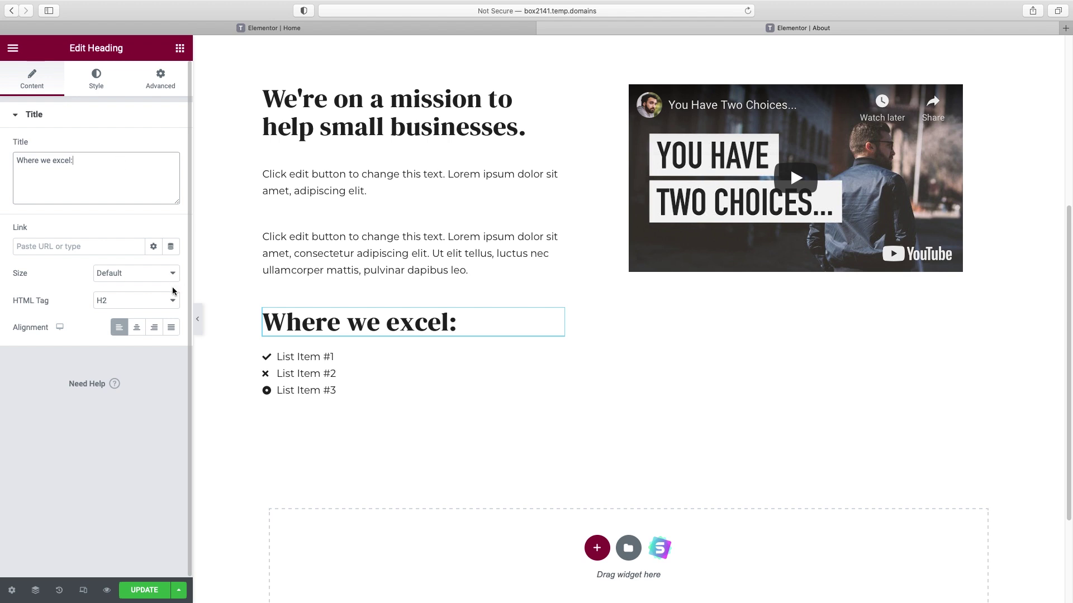
# - Change the 'Where we excel:' heading's HTML tag from H2 to H3
pyautogui.click(171, 304)
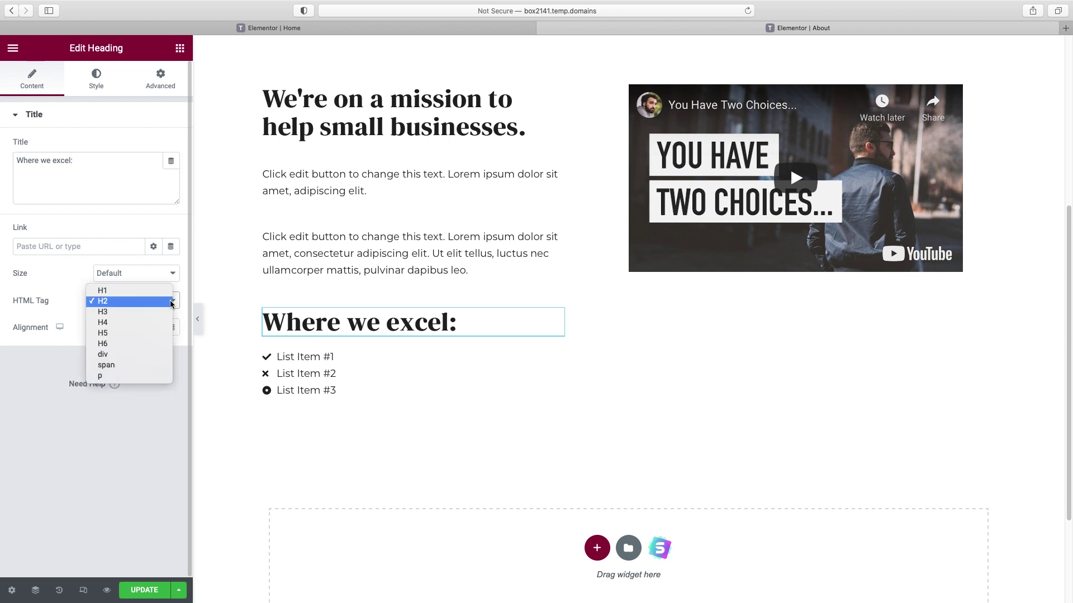
pyautogui.click(159, 314)
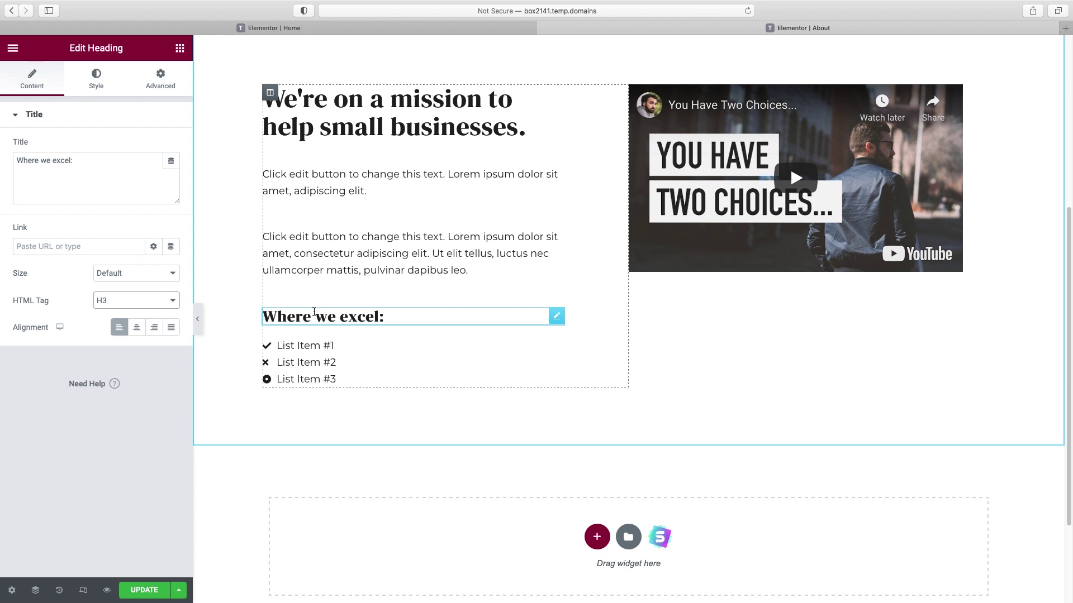
pyautogui.click(313, 346)
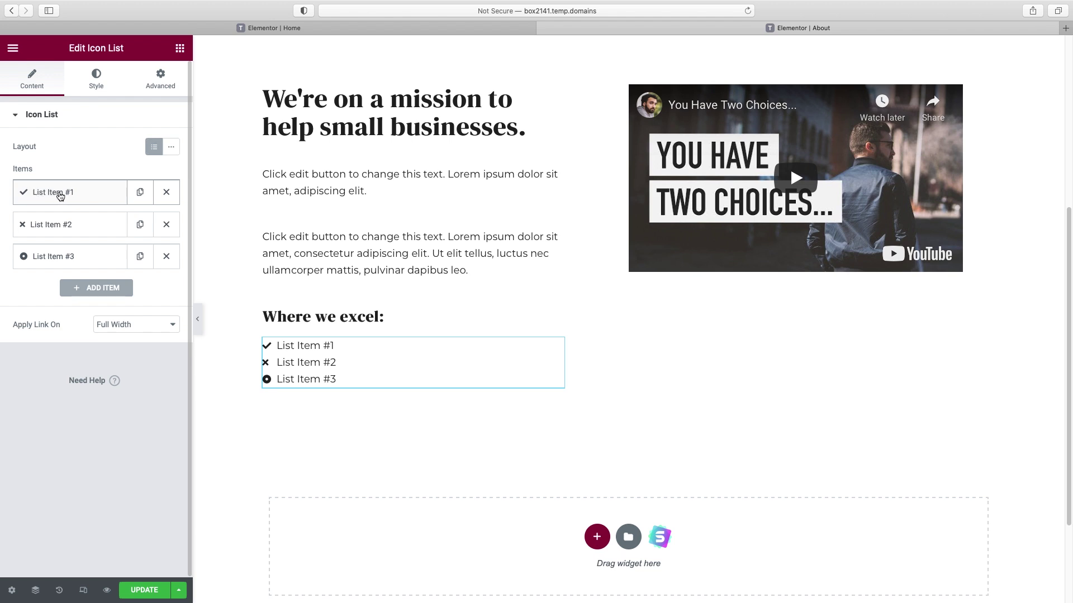
# - Replace the second list item's icon with the Check icon from the Icon Library
pyautogui.click(60, 194)
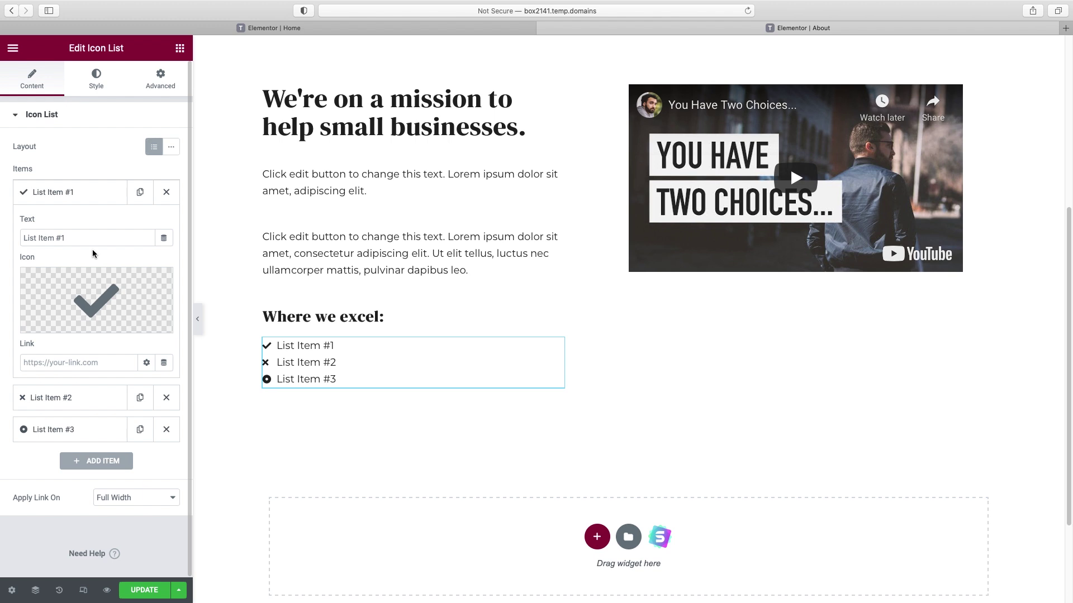
pyautogui.moveTo(84, 238); pyautogui.dragTo(8, 236)
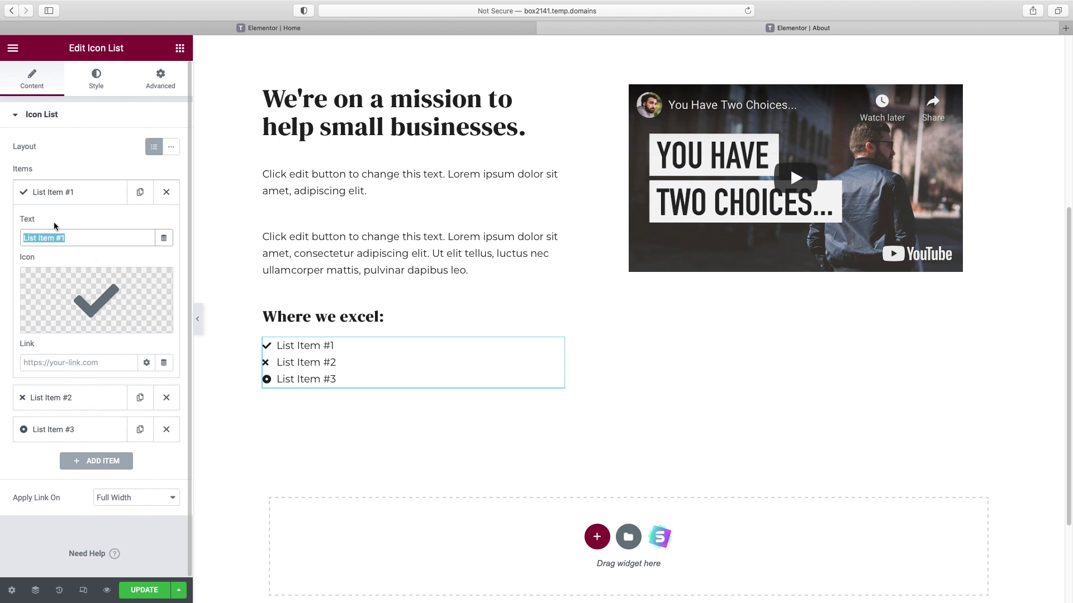
pyautogui.click(60, 199)
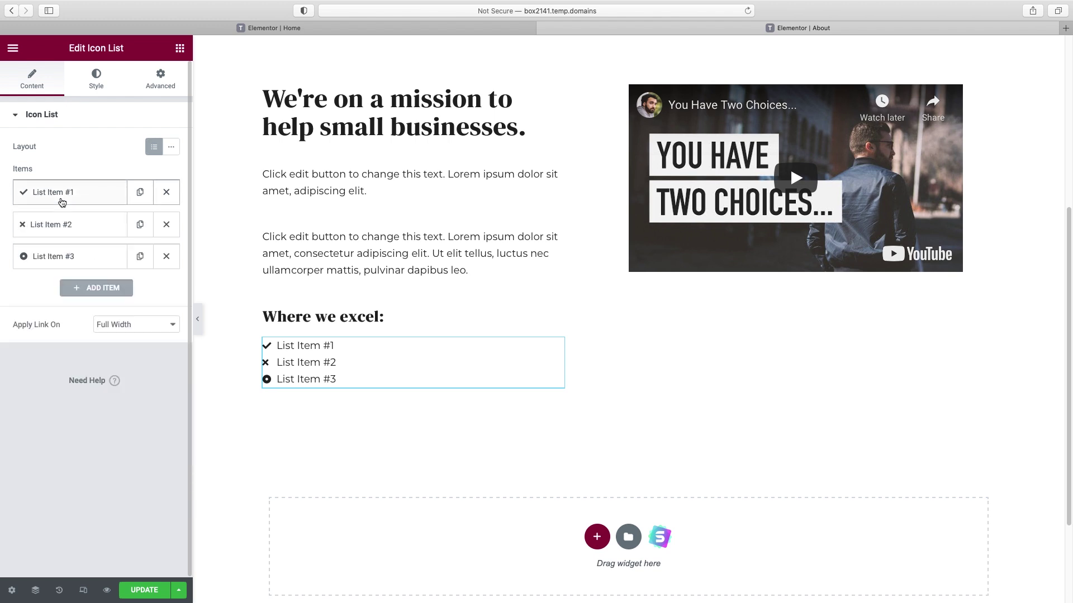
pyautogui.click(65, 228)
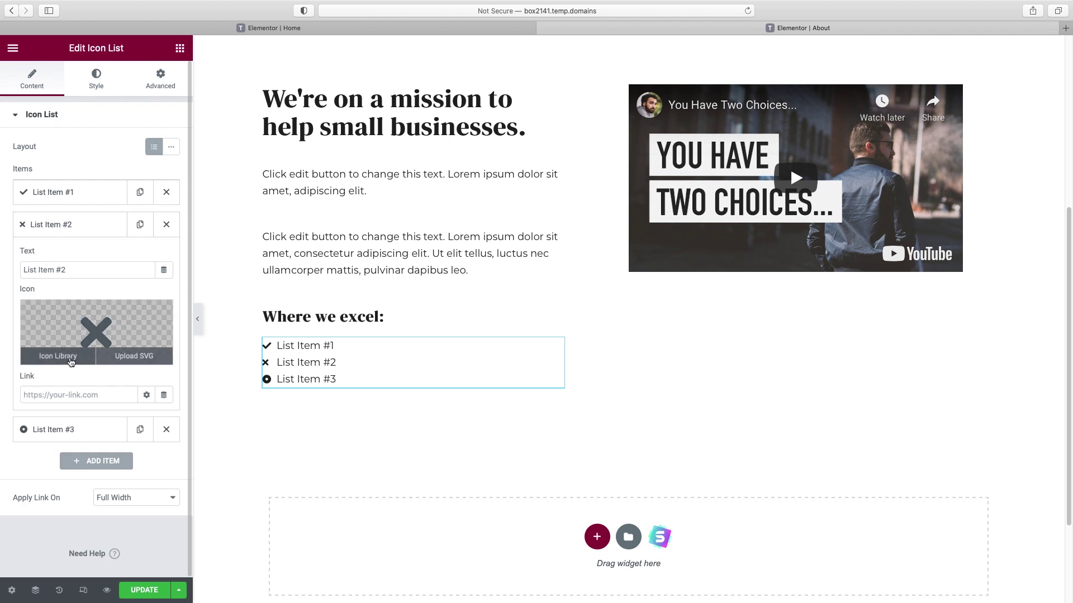
pyautogui.click(67, 361)
pyautogui.write('check')
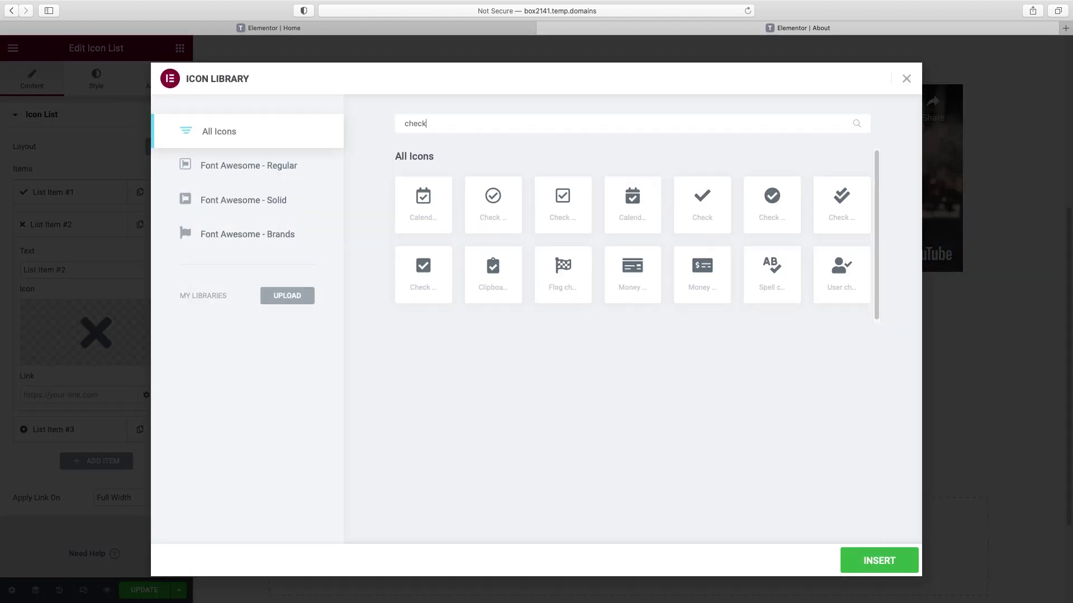
pyautogui.click(703, 208)
pyautogui.click(877, 548)
pyautogui.click(49, 226)
# - Give the third list item the Check icon as well
pyautogui.click(51, 256)
pyautogui.click(70, 390)
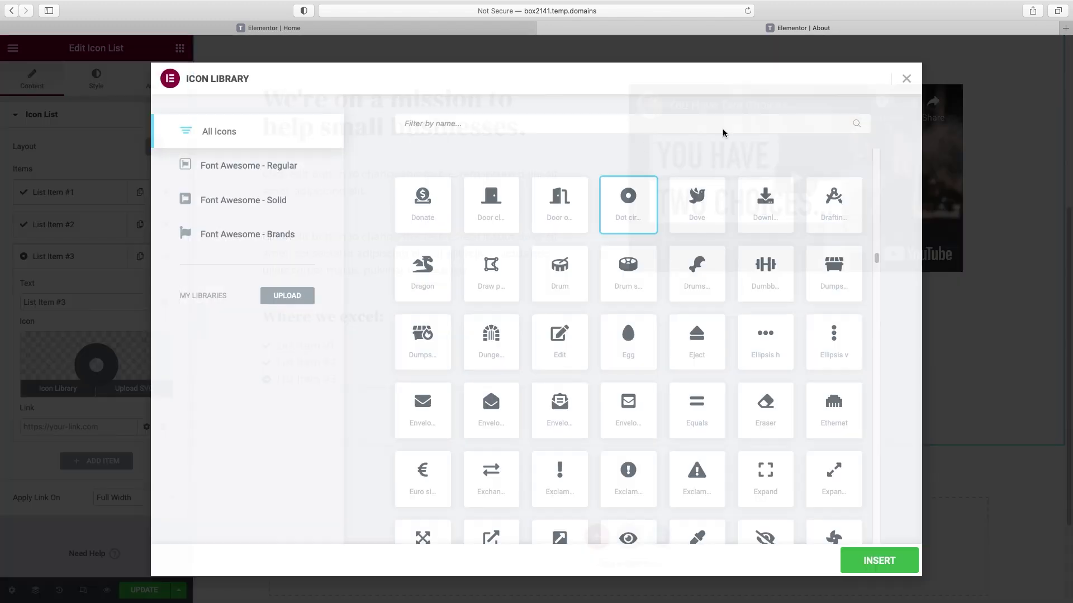
pyautogui.write('check')
pyautogui.click(716, 215)
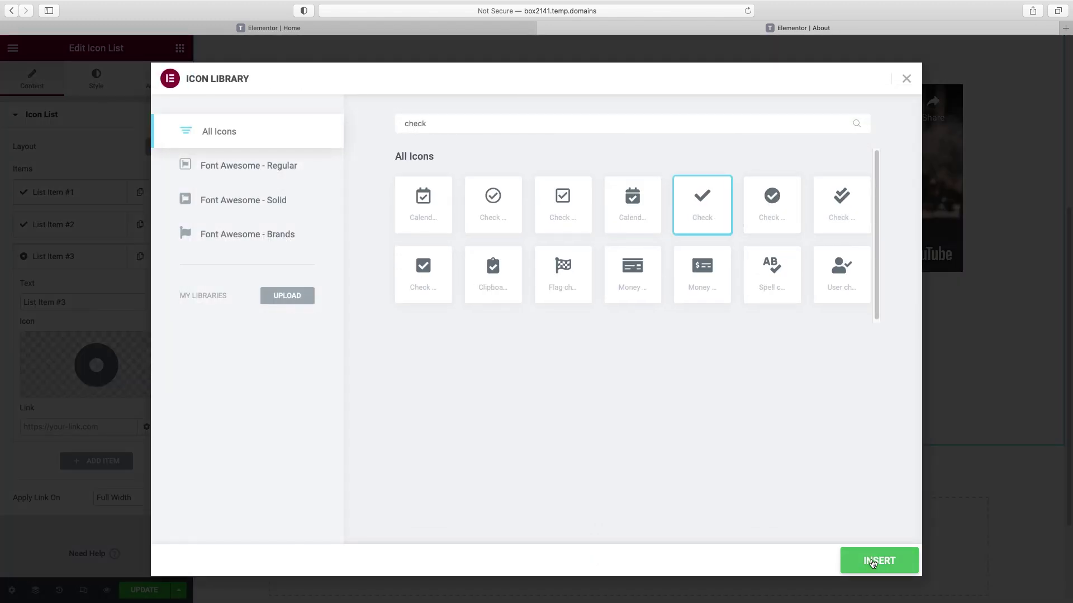
pyautogui.click(879, 561)
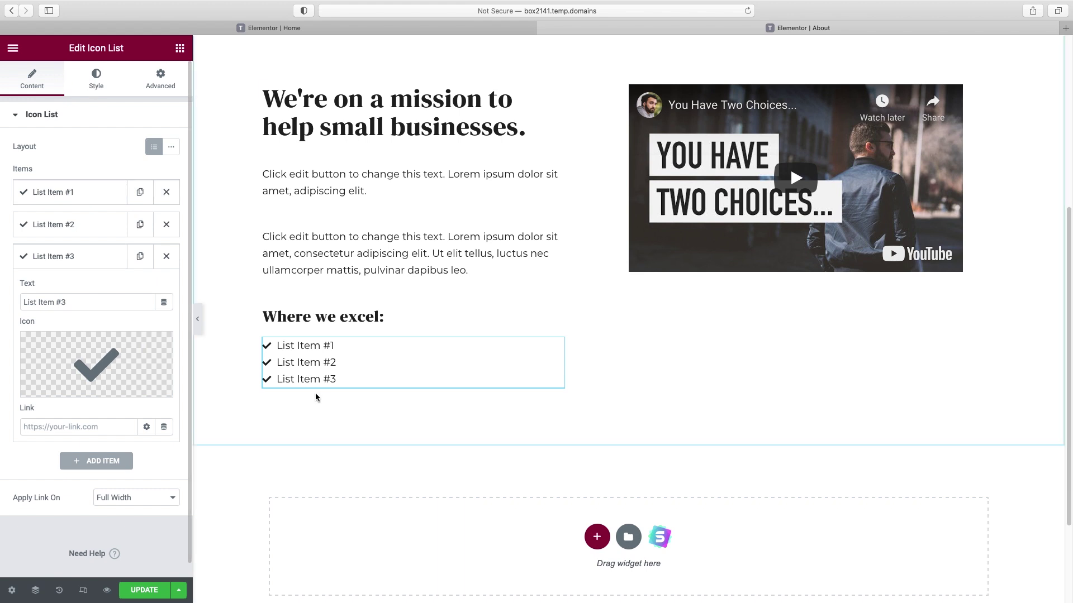
# - Colour the list's check icons with the mint global colour #A5DFD3
pyautogui.click(95, 89)
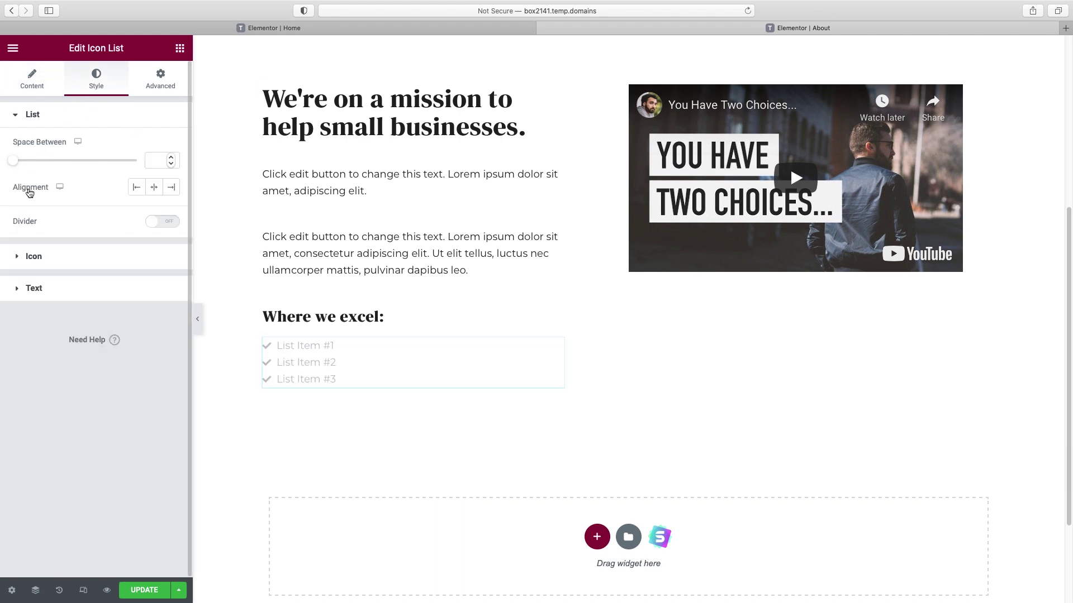
pyautogui.click(34, 260)
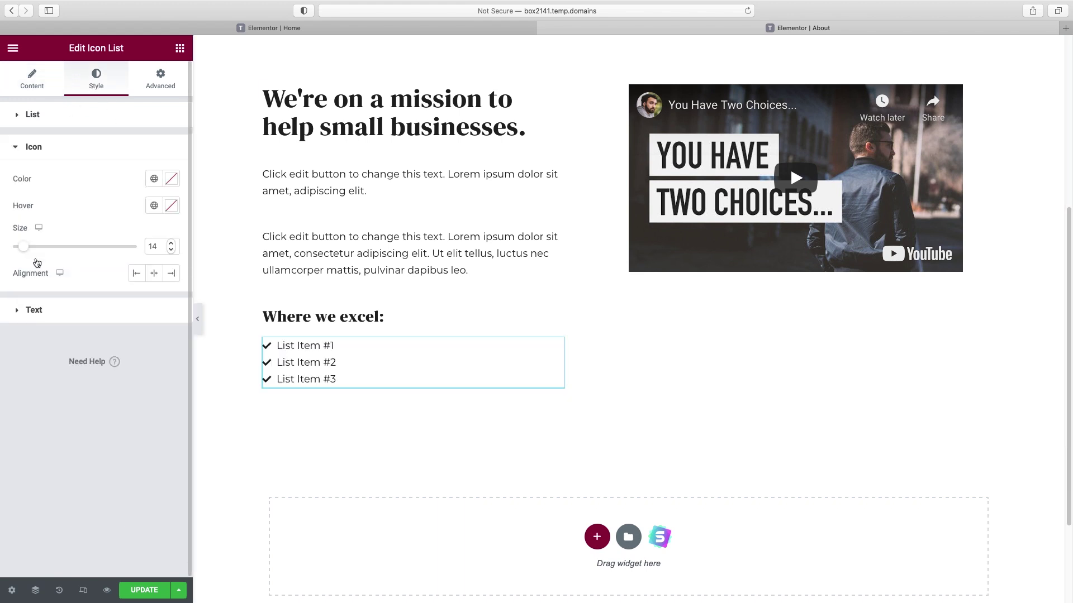
pyautogui.click(154, 179)
pyautogui.scroll(-3, 92, 296)
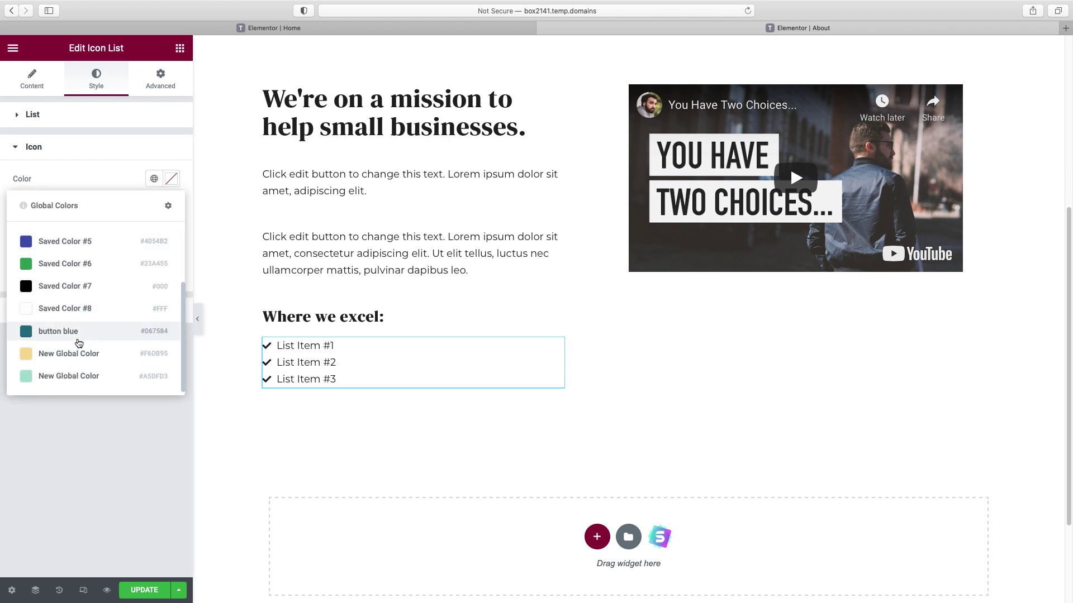
pyautogui.click(66, 381)
pyautogui.scroll(-2, 517, 401)
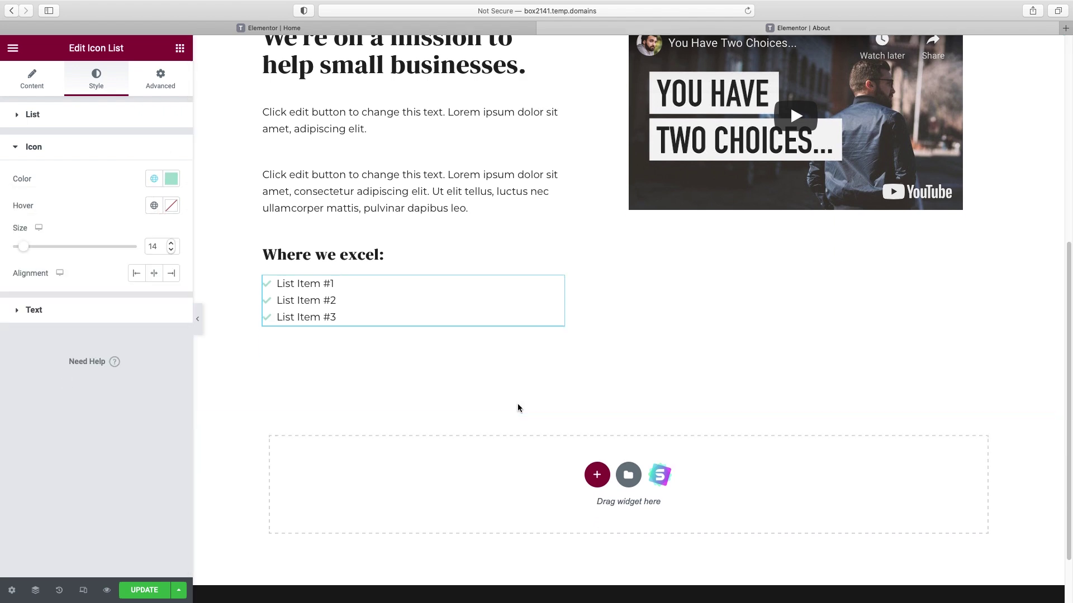
pyautogui.scroll(-1, 680, 384)
pyautogui.scroll(-1, 679, 389)
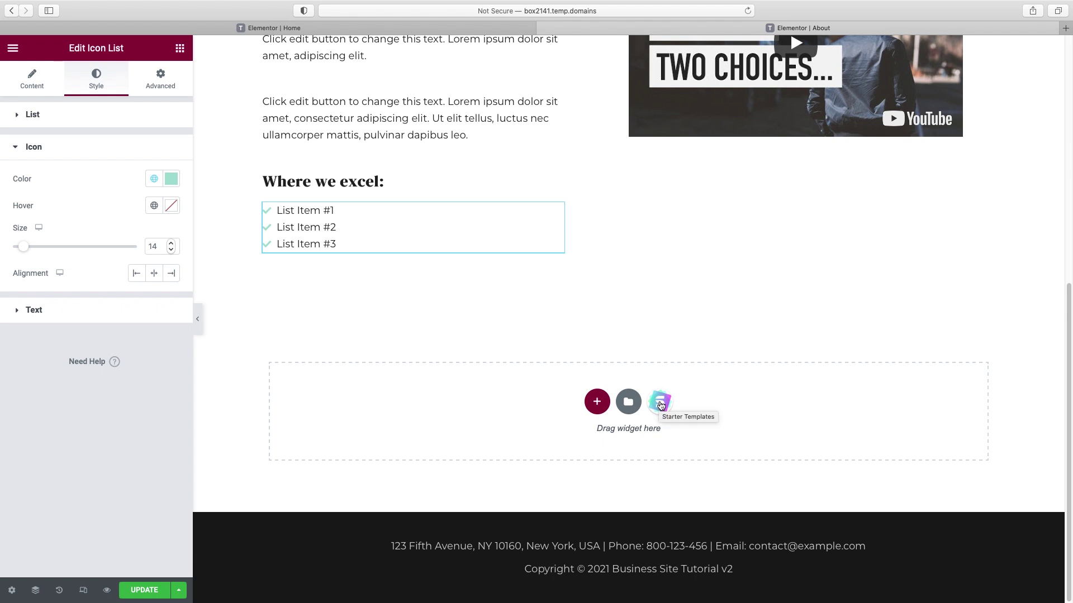
# - Import the dark secondary-heading block from the Starter Templates Blocks library
pyautogui.click(662, 406)
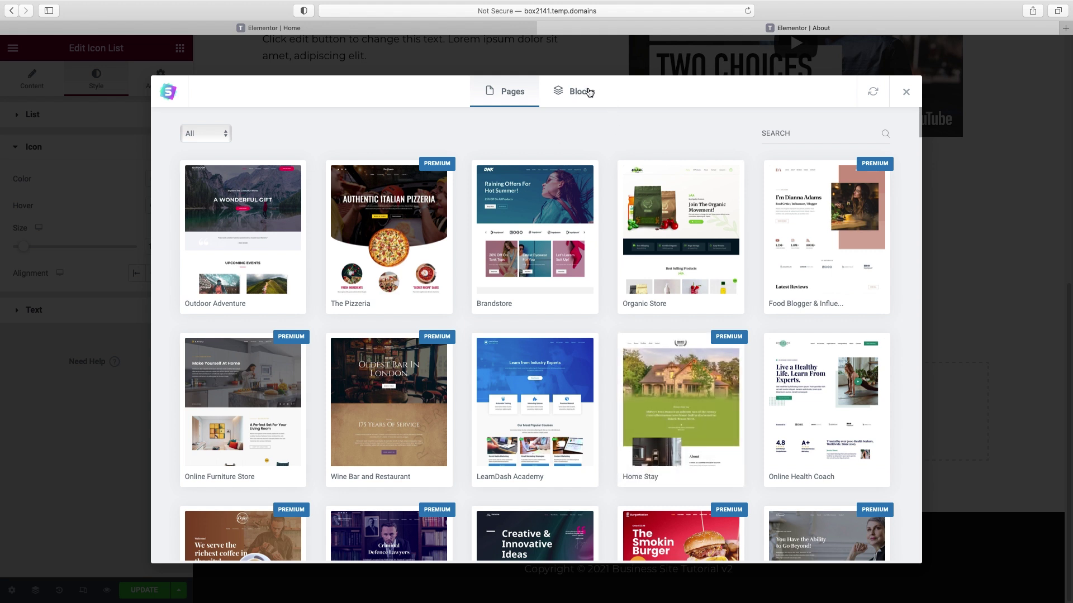
pyautogui.click(581, 91)
pyautogui.scroll(-5, 729, 278)
pyautogui.scroll(-10, 729, 278)
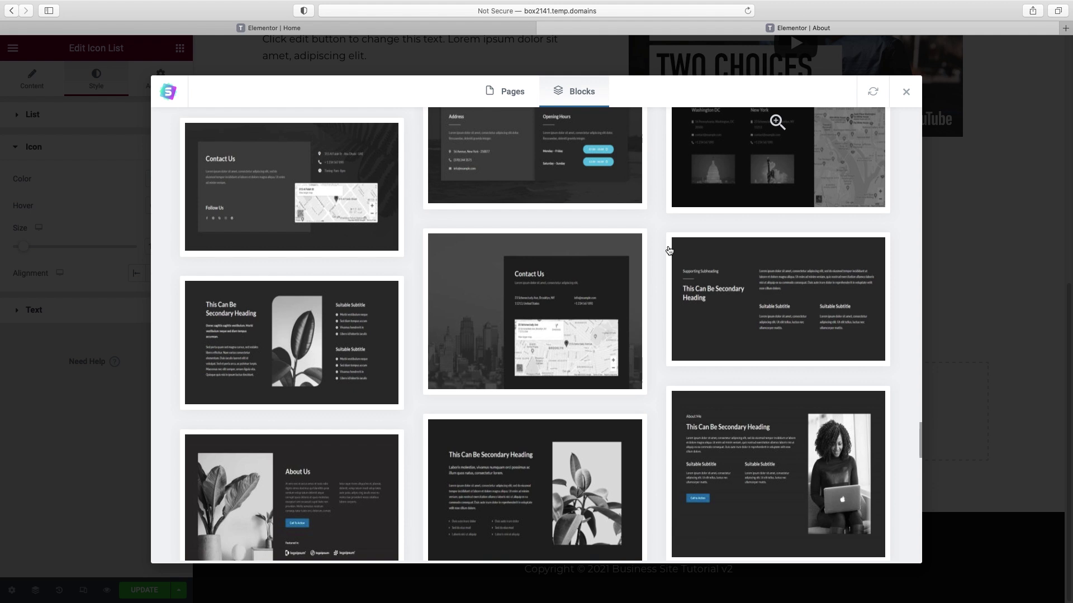
pyautogui.click(742, 310)
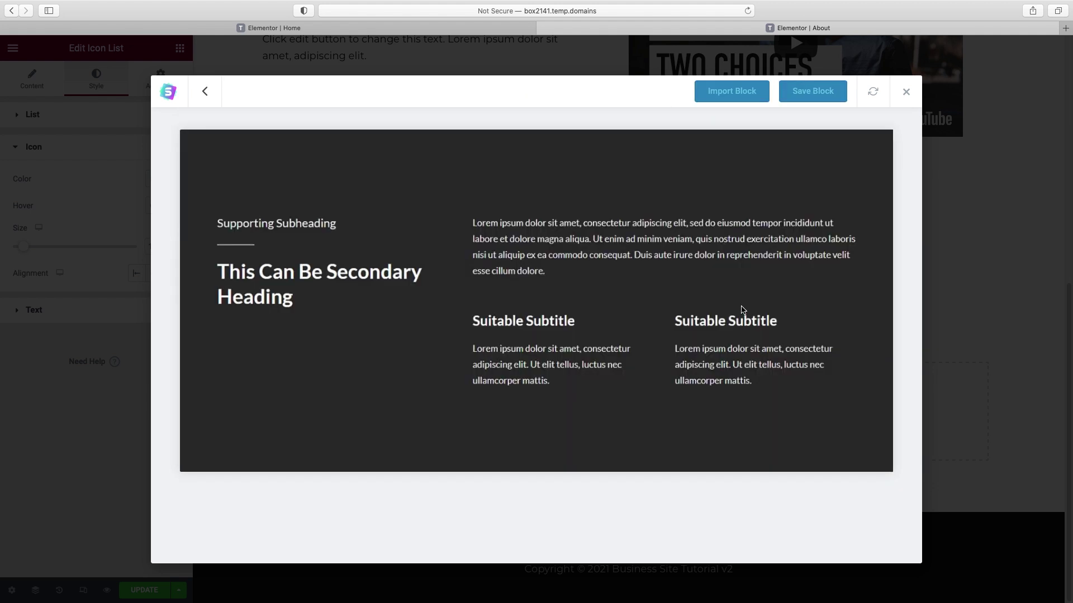
pyautogui.click(737, 95)
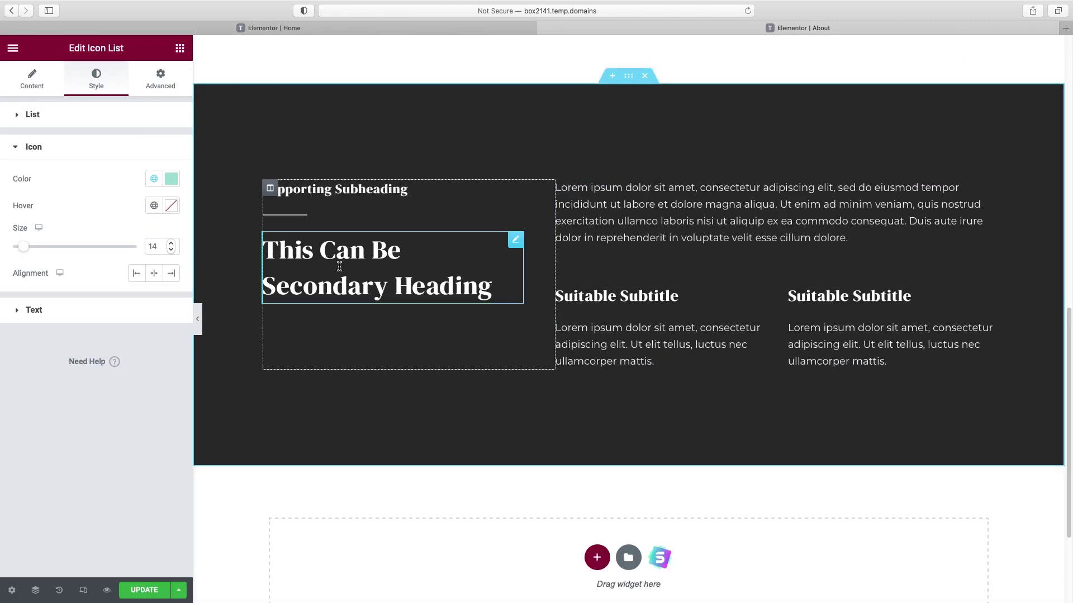
pyautogui.click(339, 266)
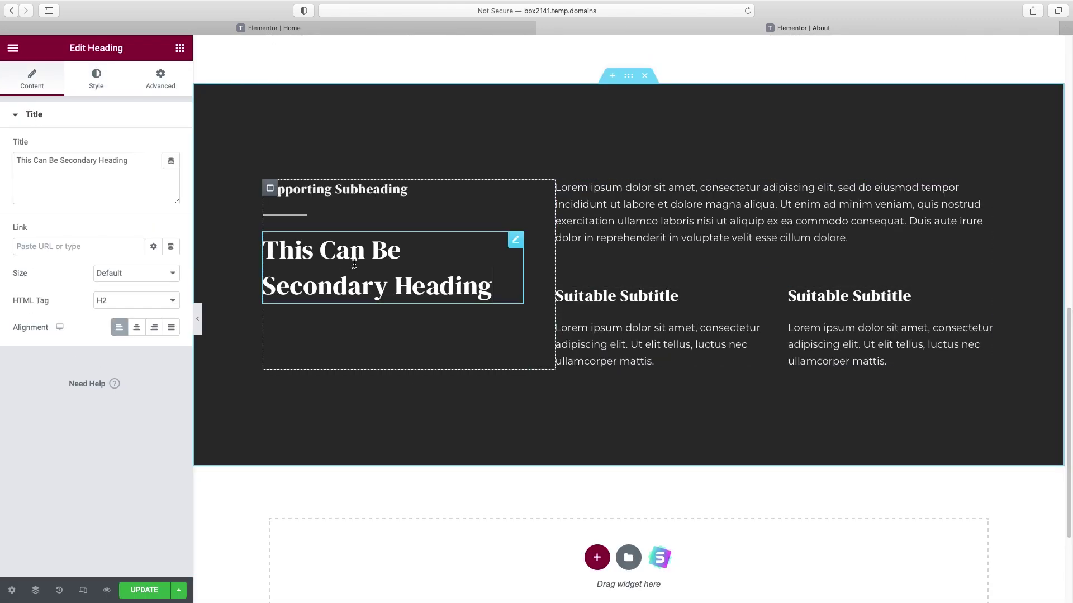
# - Retitle the block's main heading to "Our experience speaks for itself."
pyautogui.click(107, 162)
pyautogui.press('super+a')
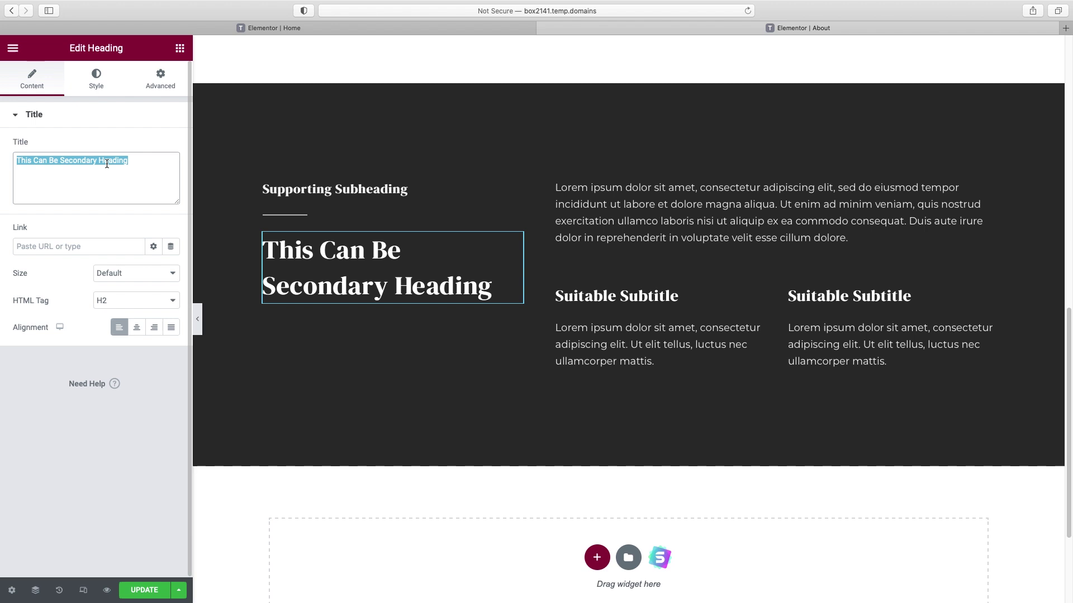
pyautogui.write('Our experience speaks for itself.')
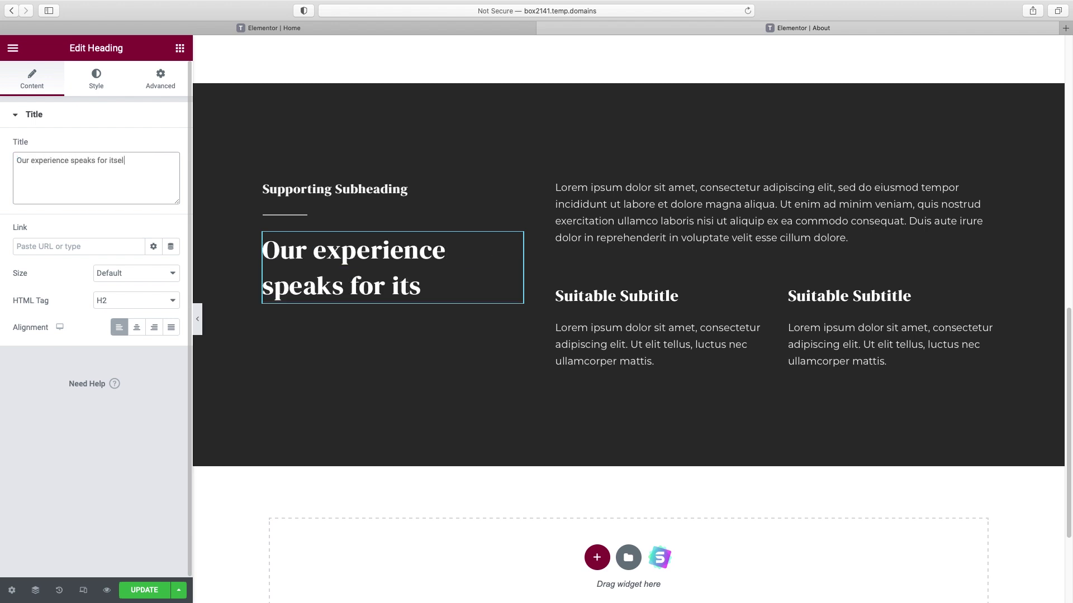
# - Enlarge the heading's font size and set its line height to 1.1
pyautogui.click(90, 89)
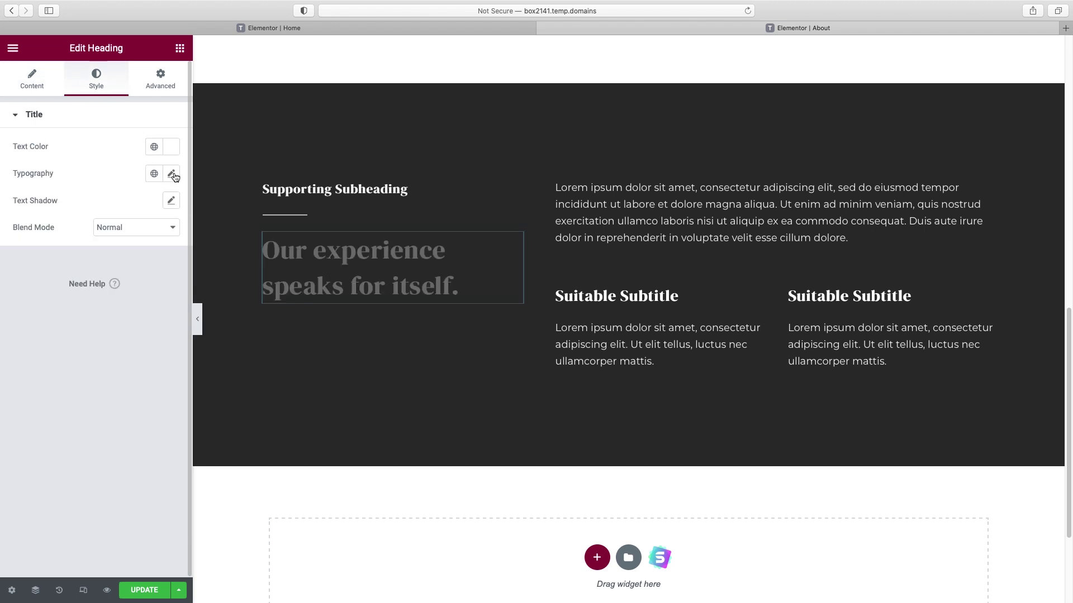
pyautogui.click(171, 175)
pyautogui.moveTo(24, 281); pyautogui.dragTo(56, 282)
pyautogui.click(147, 424)
pyautogui.write('1.1')
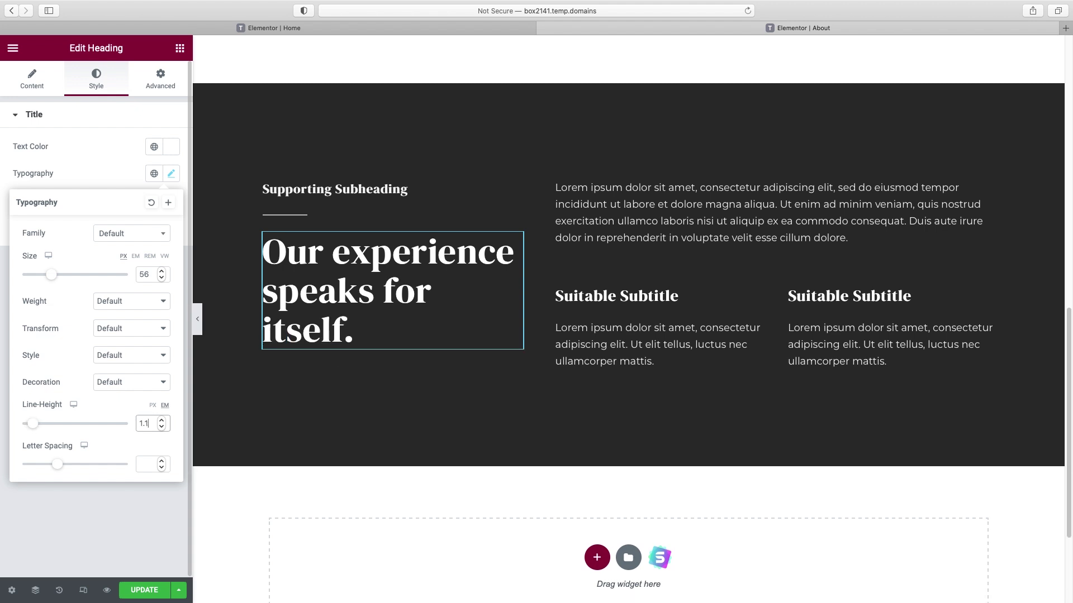
# - Delete the Supporting Subheading and the divider line beneath it
pyautogui.rightClick(372, 190)
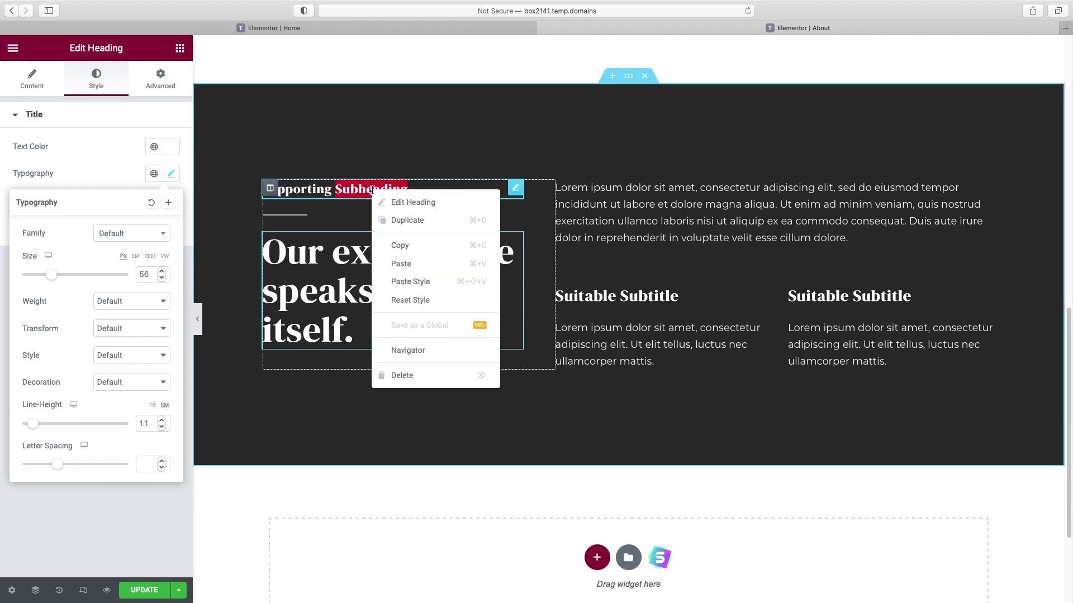
pyautogui.click(402, 375)
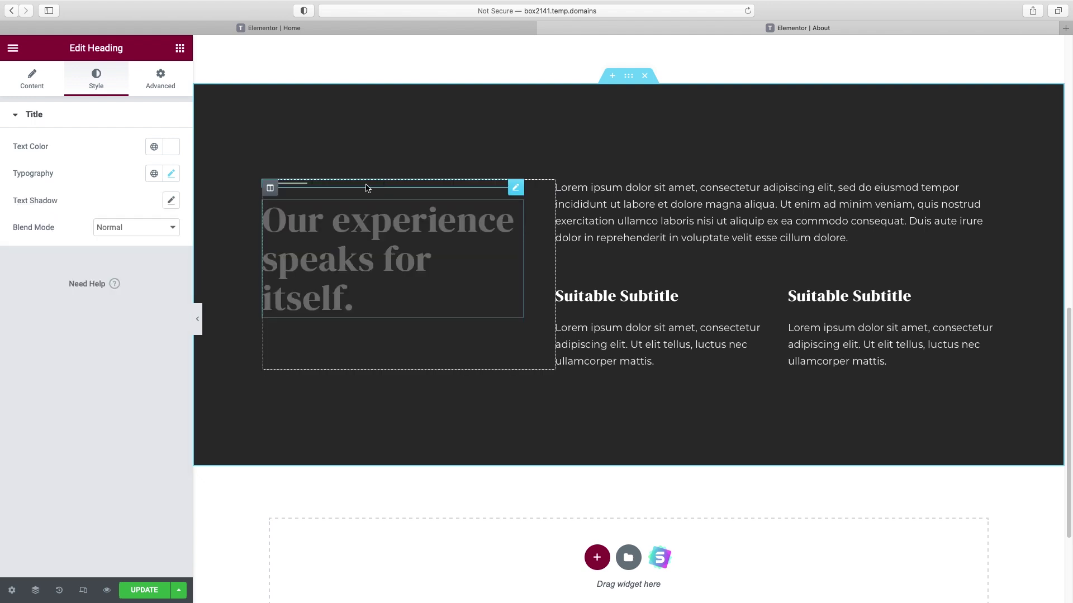
pyautogui.rightClick(305, 187)
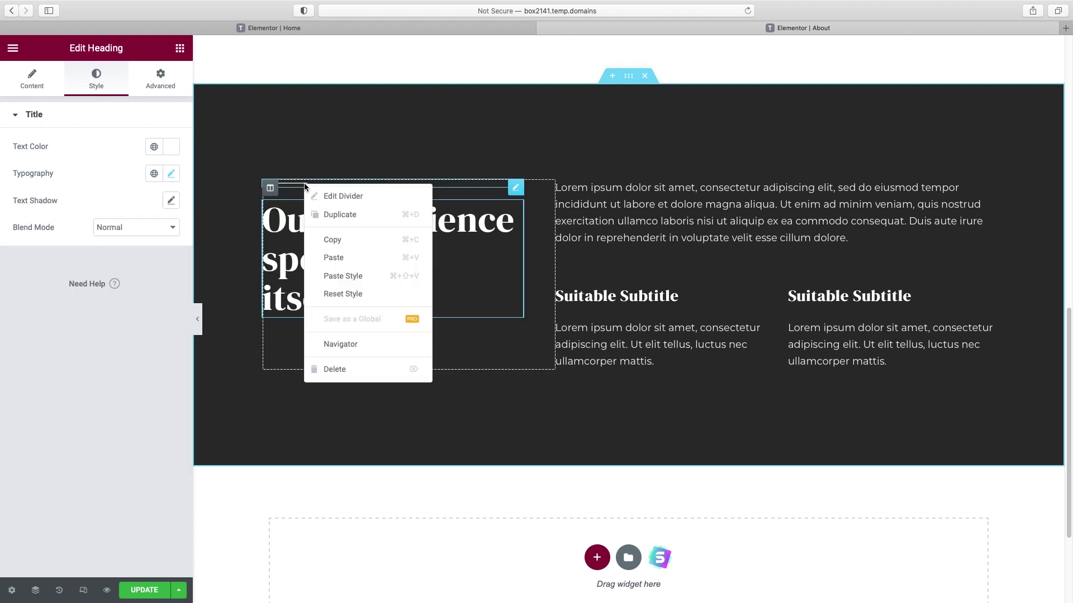
pyautogui.click(335, 370)
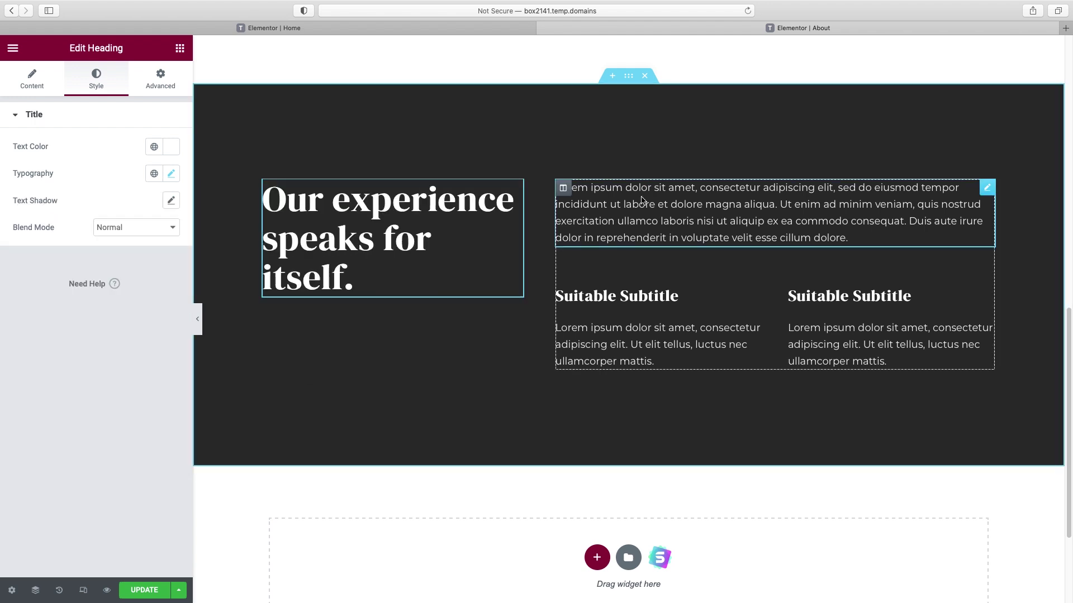
# - Select the lorem ipsum paragraph text, then the first 'Suitable Subtitle' heading
pyautogui.click(616, 205)
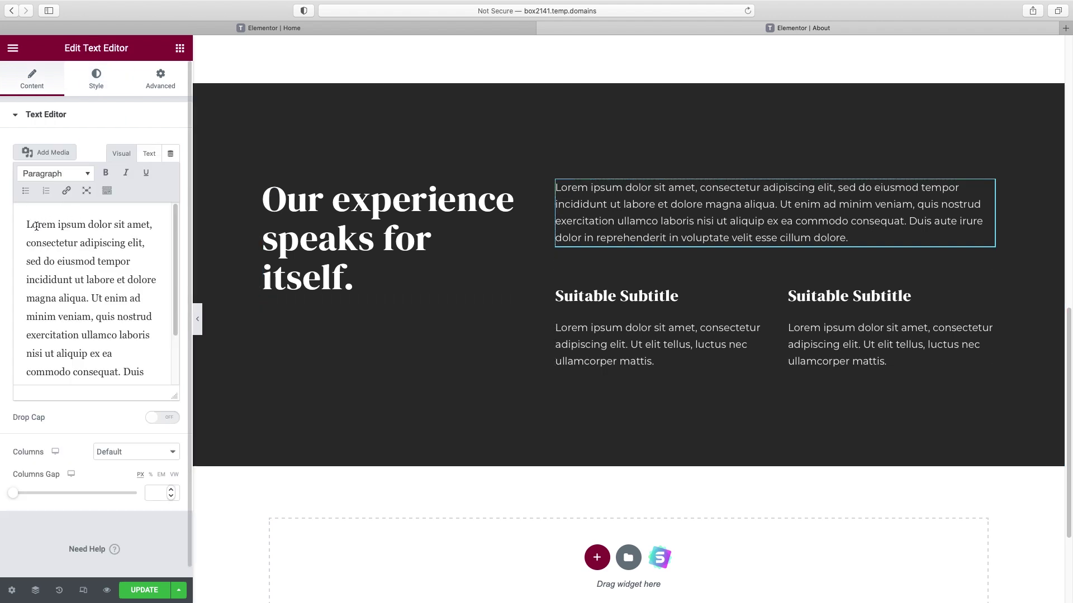
pyautogui.moveTo(36, 226); pyautogui.dragTo(90, 316)
pyautogui.click(699, 302)
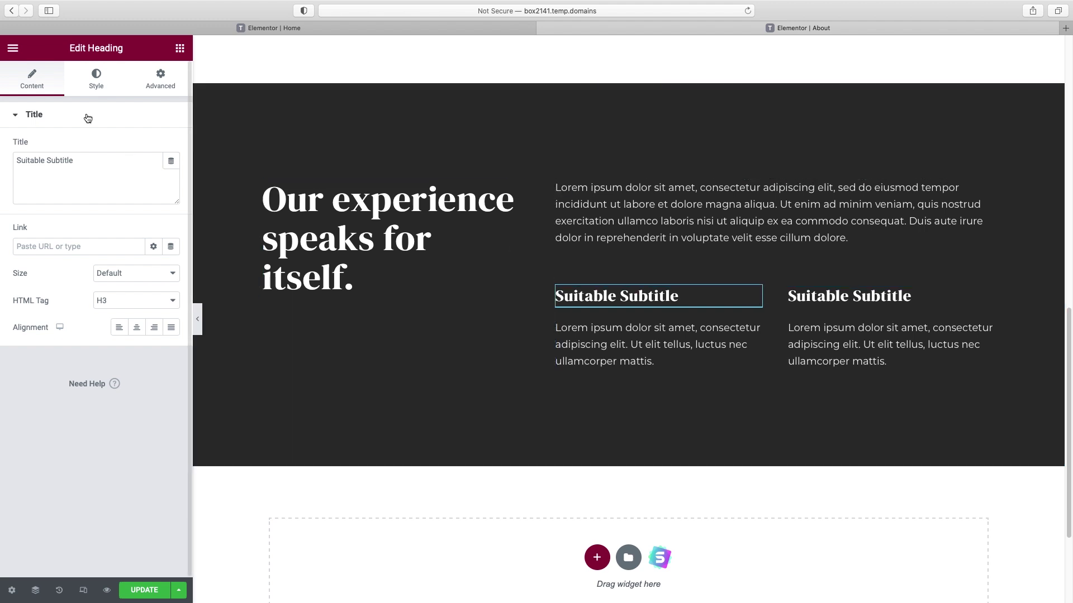
# - Set the first 'Suitable Subtitle' text colour to the pale yellow global #F6DB95
pyautogui.click(98, 83)
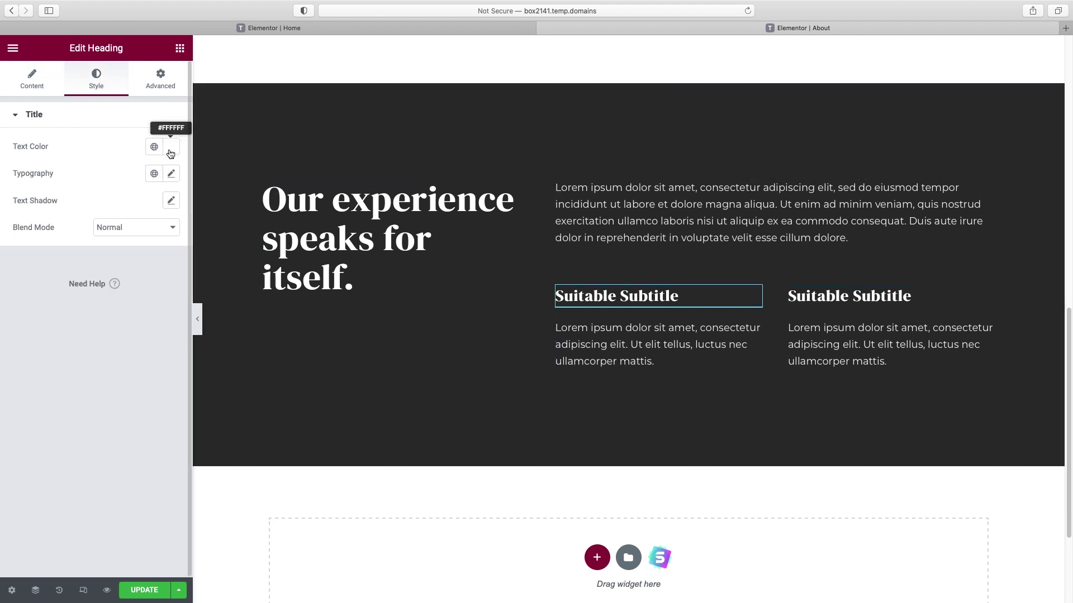
pyautogui.click(155, 147)
pyautogui.scroll(-3, 132, 320)
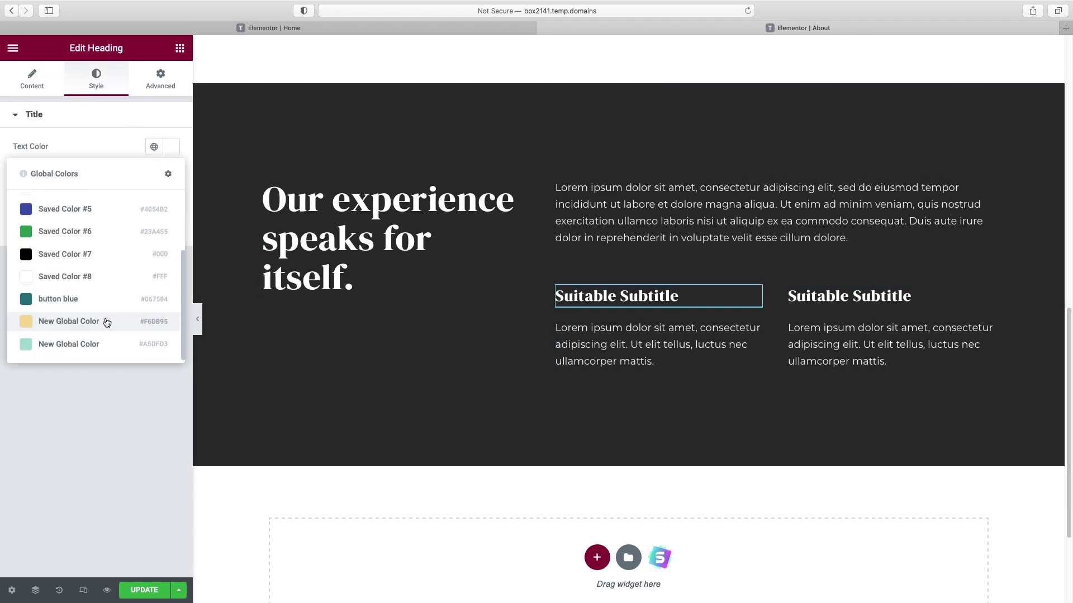
# - Copy the yellow heading's style and paste it onto the second 'Suitable Subtitle' heading
pyautogui.rightClick(677, 294)
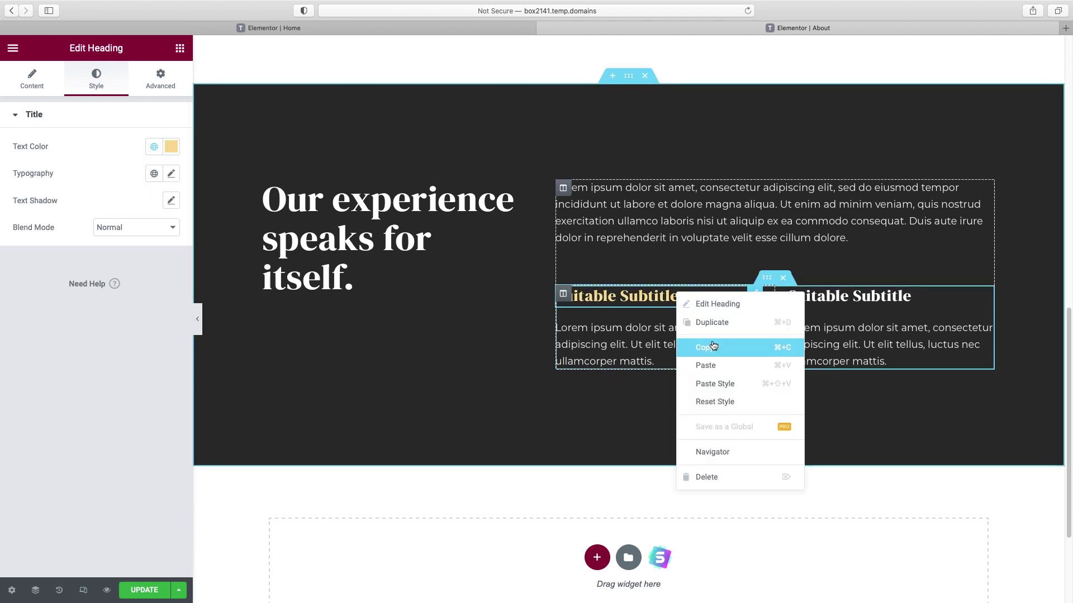
pyautogui.click(711, 346)
pyautogui.rightClick(831, 298)
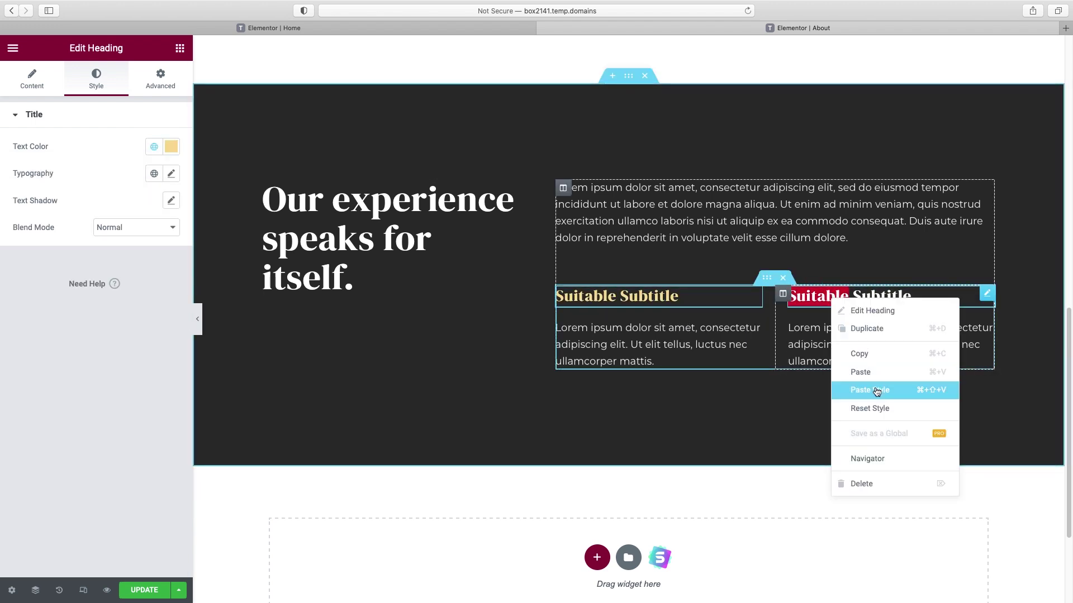
pyautogui.click(876, 390)
pyautogui.scroll(1, 886, 391)
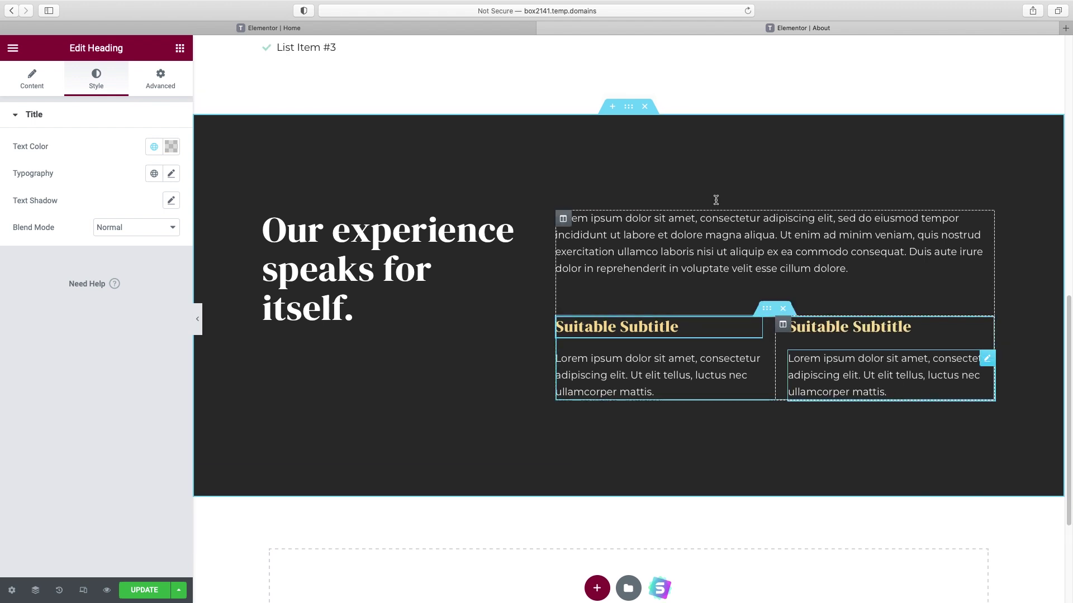
pyautogui.moveTo(628, 112)
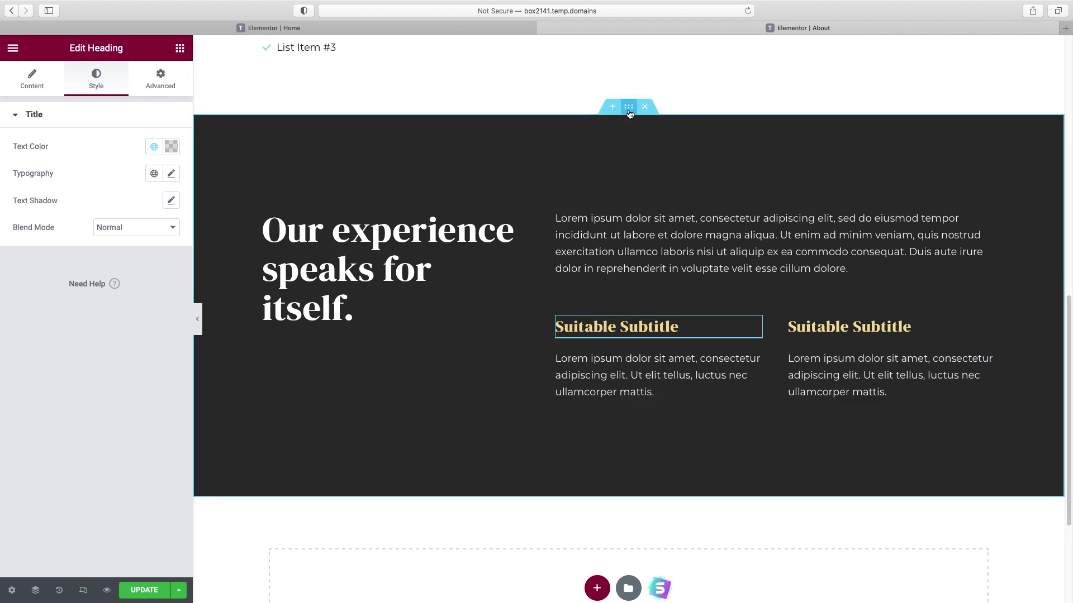
pyautogui.click(629, 109)
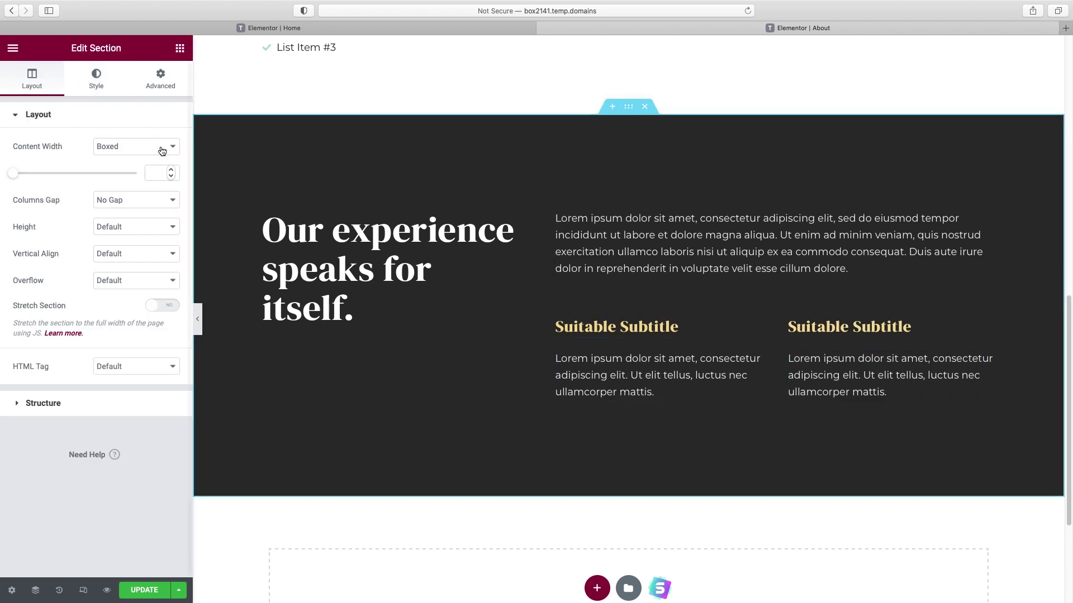
# - Set the section background to the button blue global colour
pyautogui.click(106, 91)
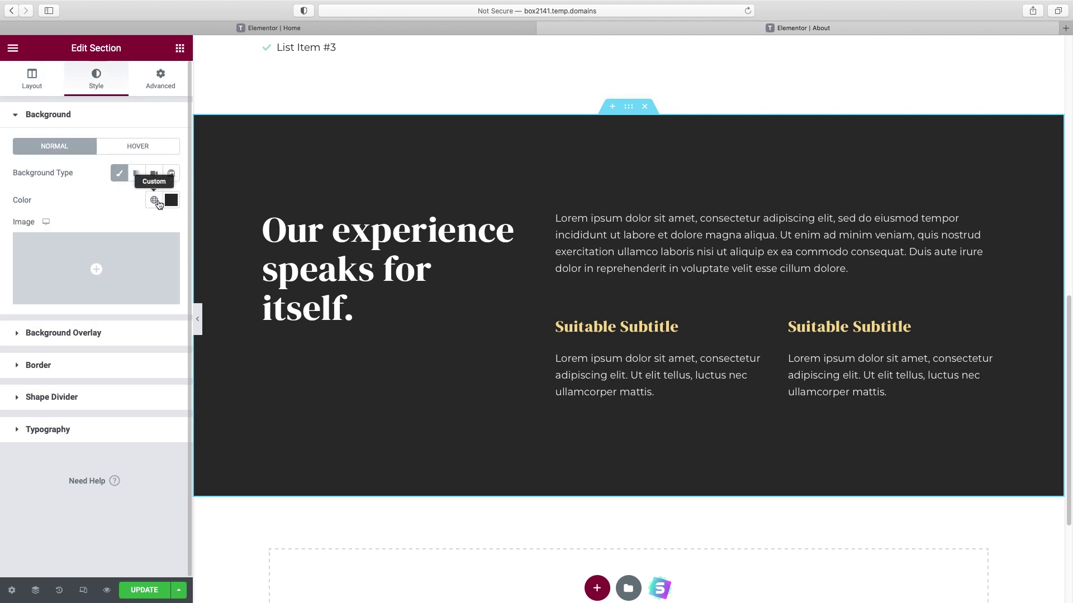
pyautogui.click(154, 200)
pyautogui.scroll(-3, 139, 330)
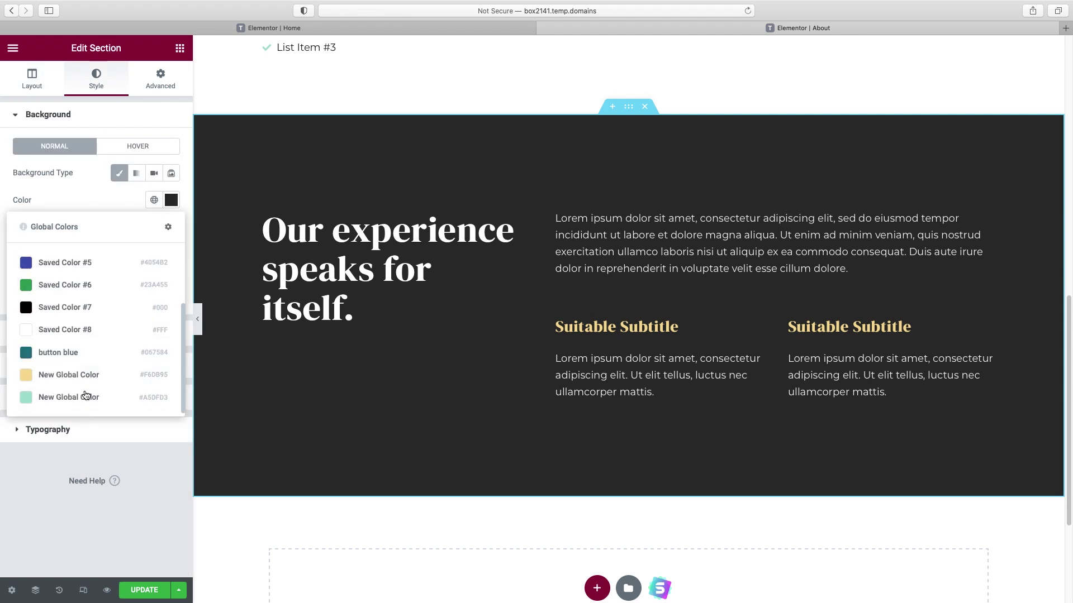
pyautogui.click(62, 352)
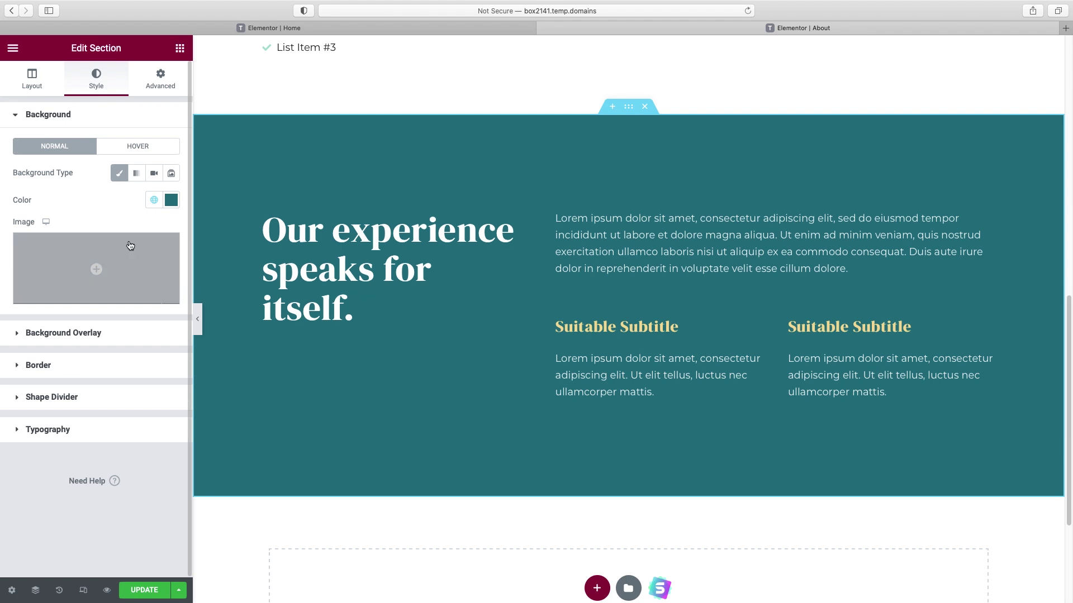
# - Darken the background and shift its hue to deep navy #01152A
pyautogui.click(171, 202)
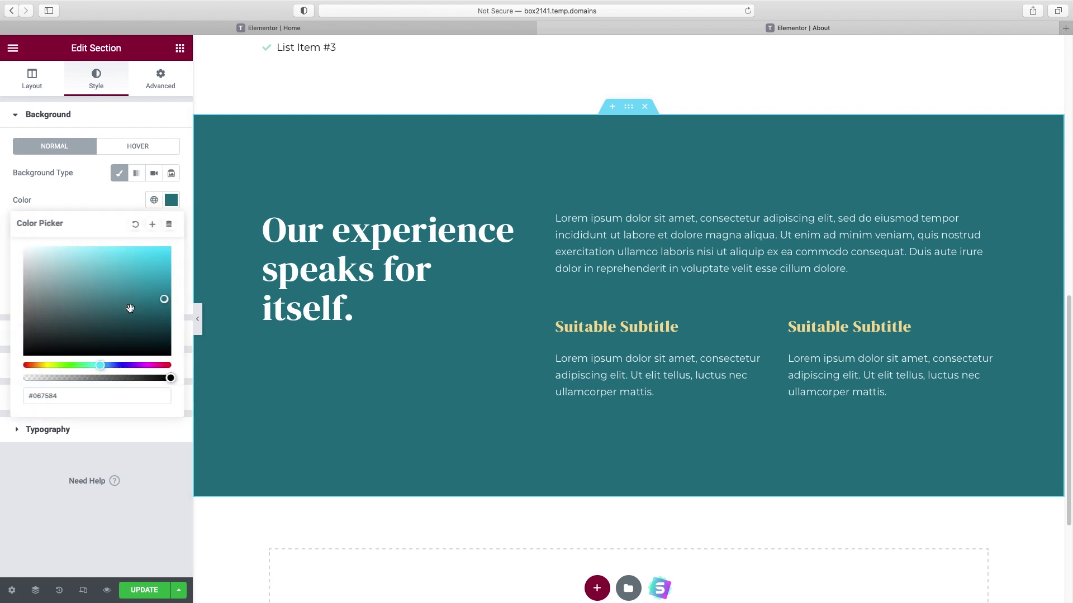
pyautogui.click(165, 323)
pyautogui.moveTo(164, 328); pyautogui.dragTo(164, 339)
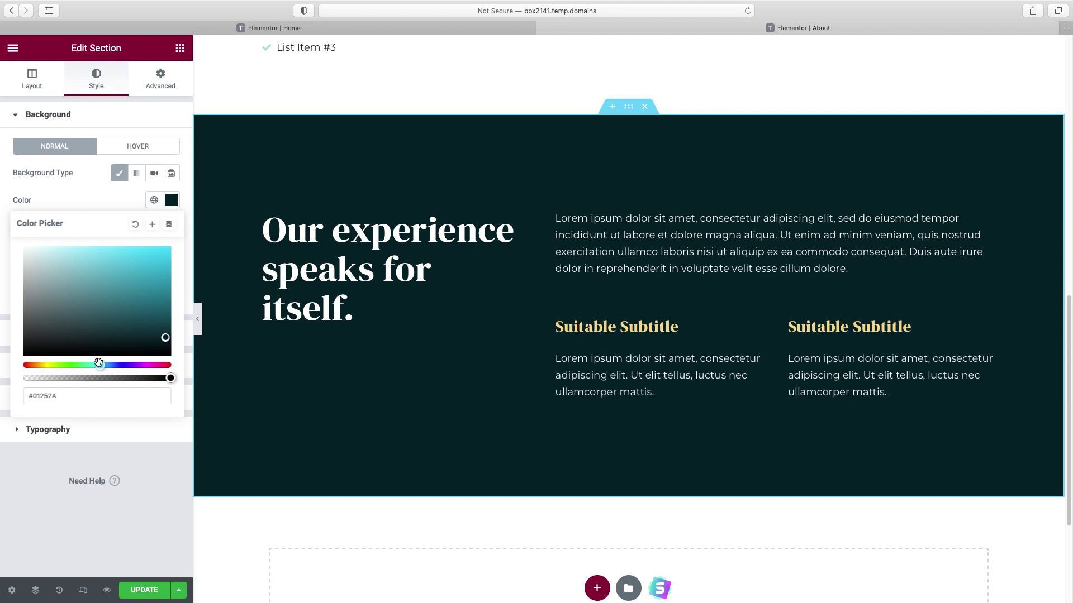
pyautogui.moveTo(100, 364); pyautogui.dragTo(111, 365)
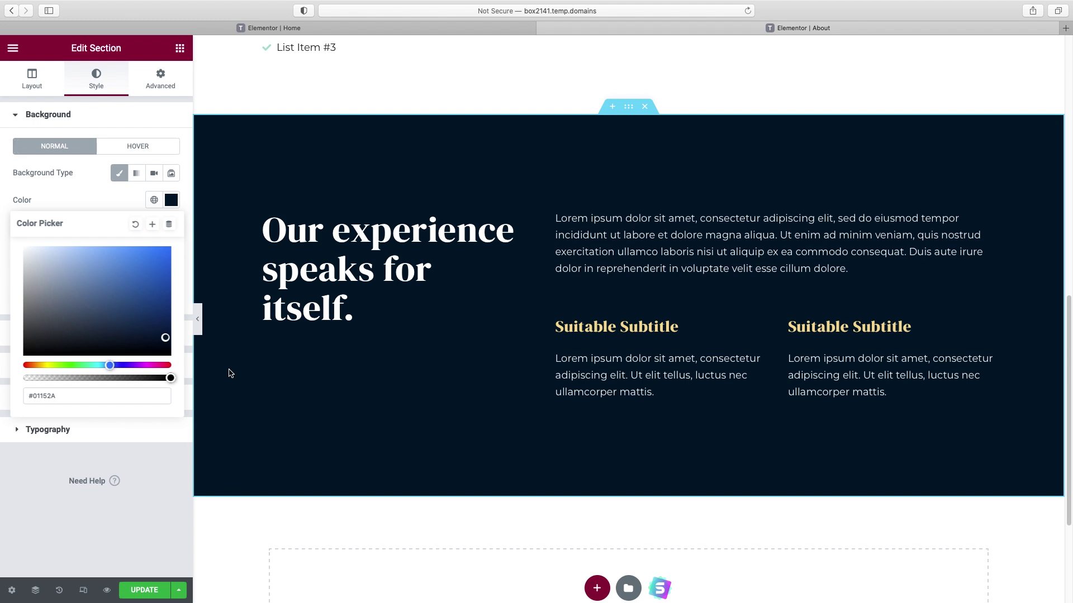
pyautogui.scroll(-5, 835, 363)
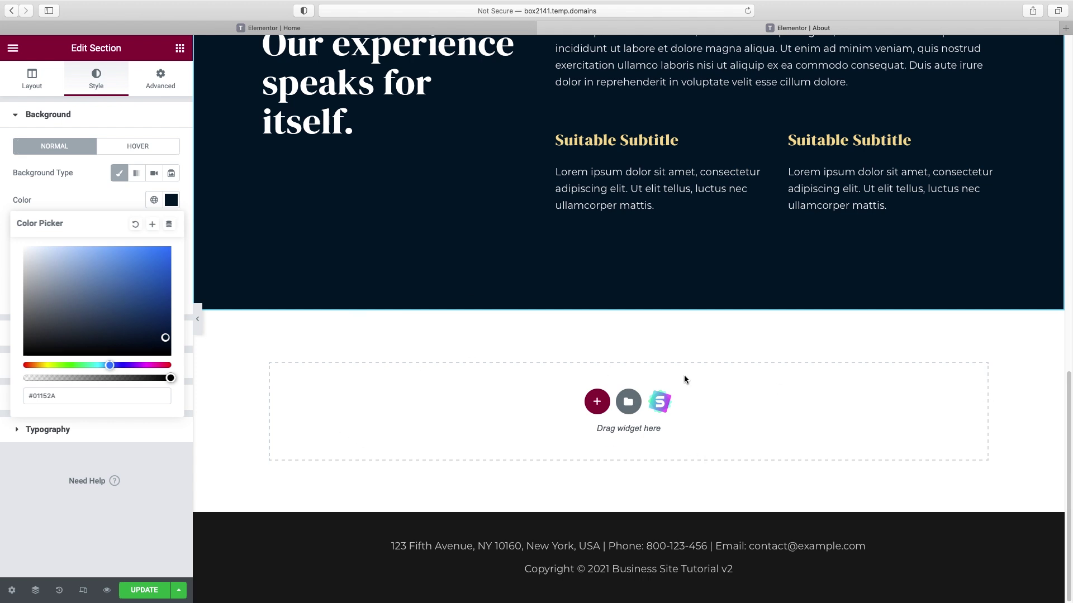
# - Import the prebuilt Team Members block with three staff photos from the Blocks library
pyautogui.click(661, 403)
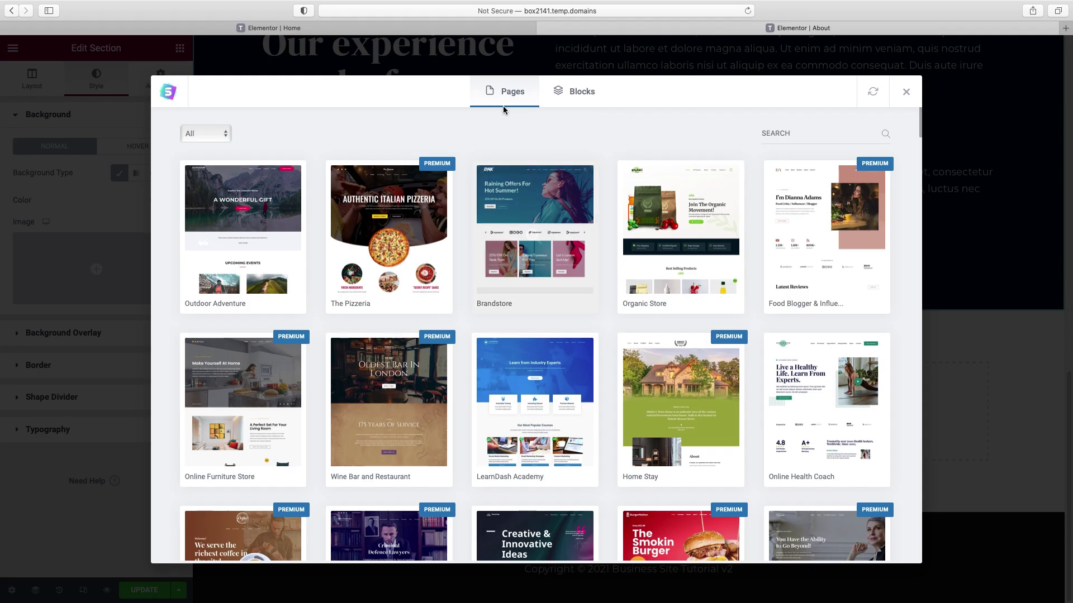
pyautogui.click(583, 93)
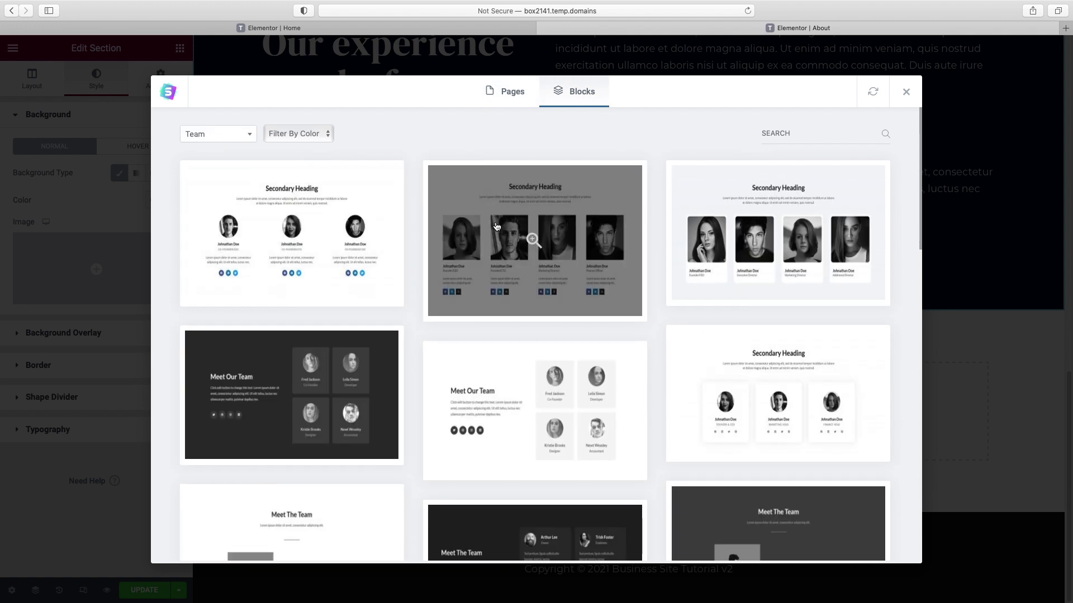
pyautogui.scroll(-3, 496, 227)
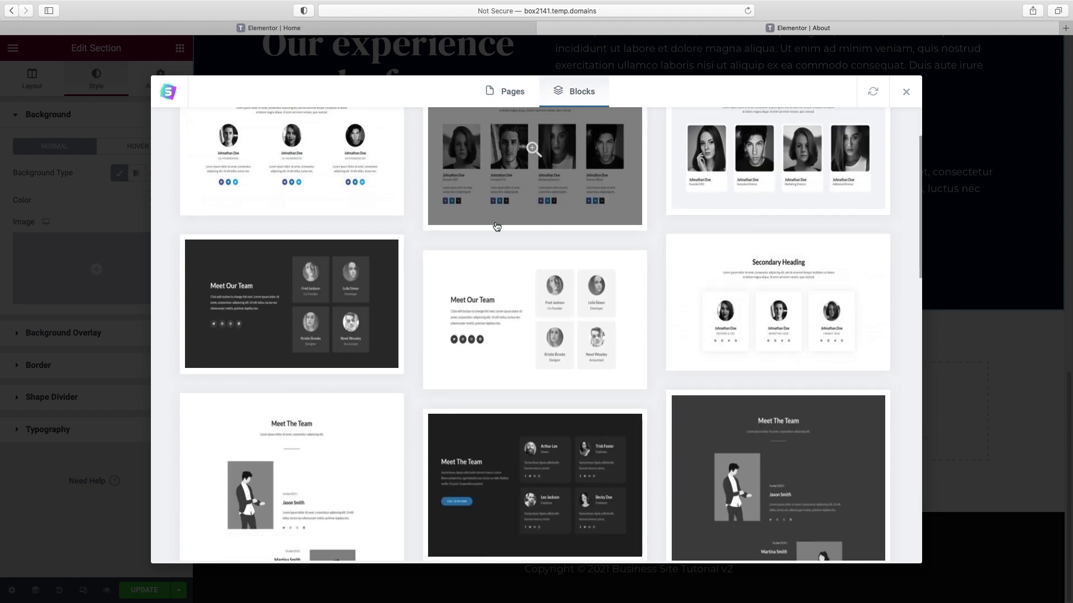
pyautogui.scroll(-10, 496, 226)
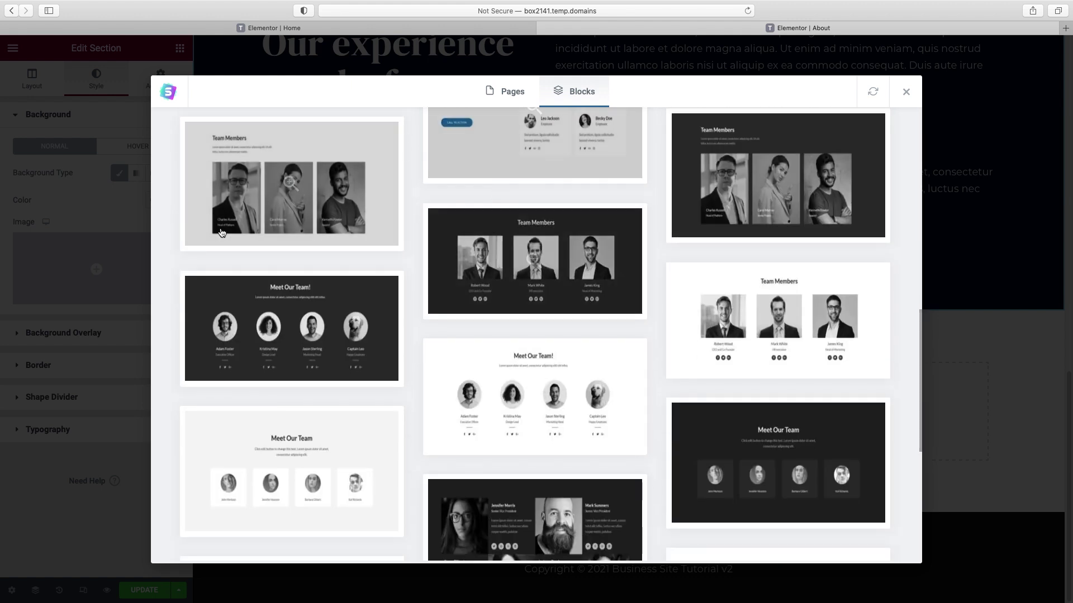
pyautogui.scroll(-4, 822, 358)
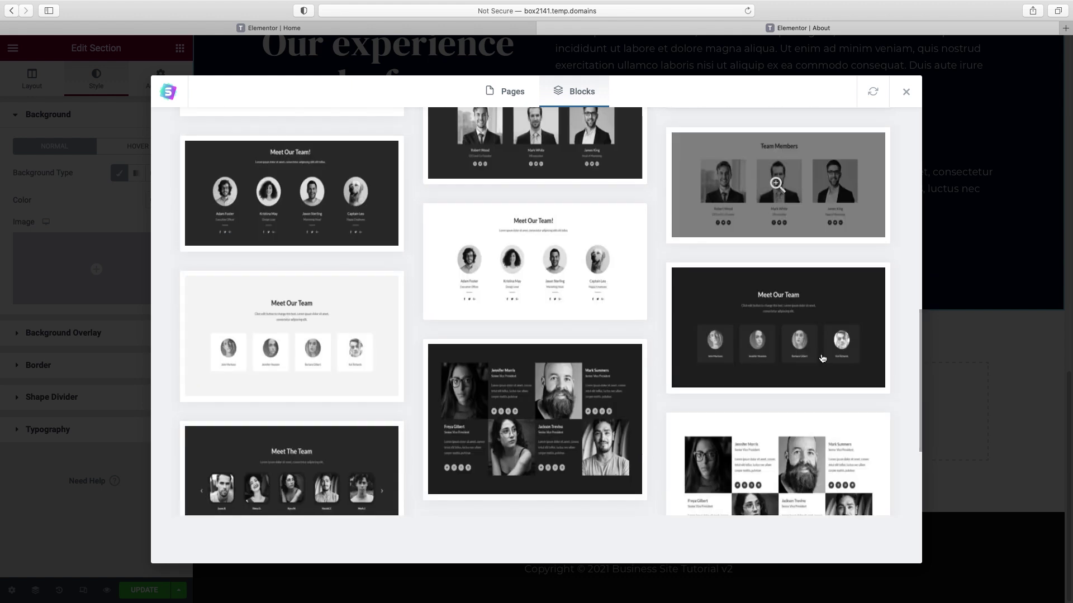
pyautogui.scroll(-6, 785, 358)
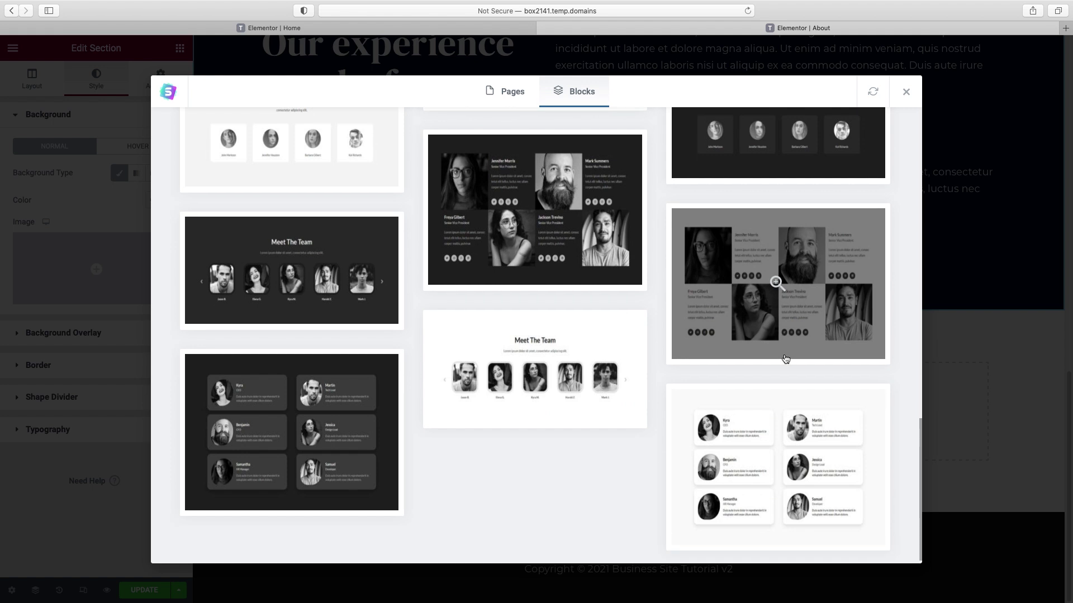
pyautogui.scroll(10, 786, 359)
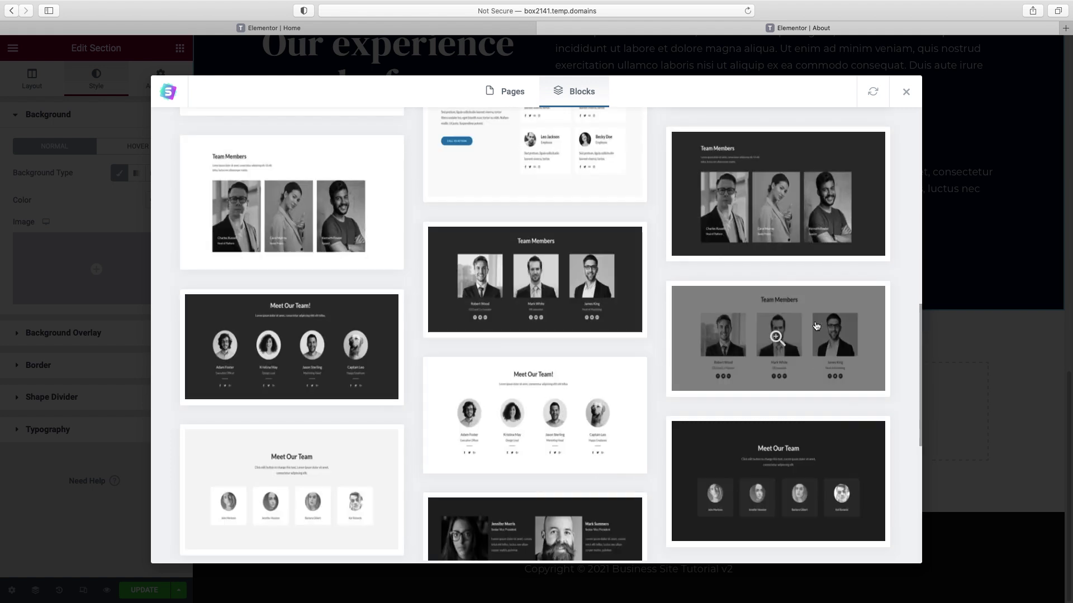
pyautogui.click(816, 334)
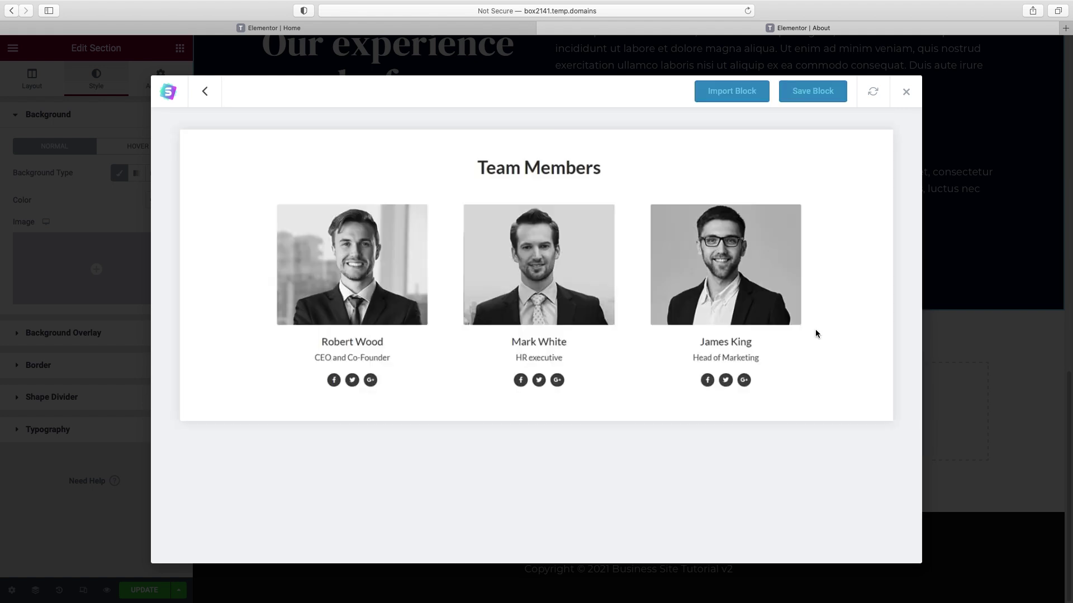
pyautogui.click(732, 95)
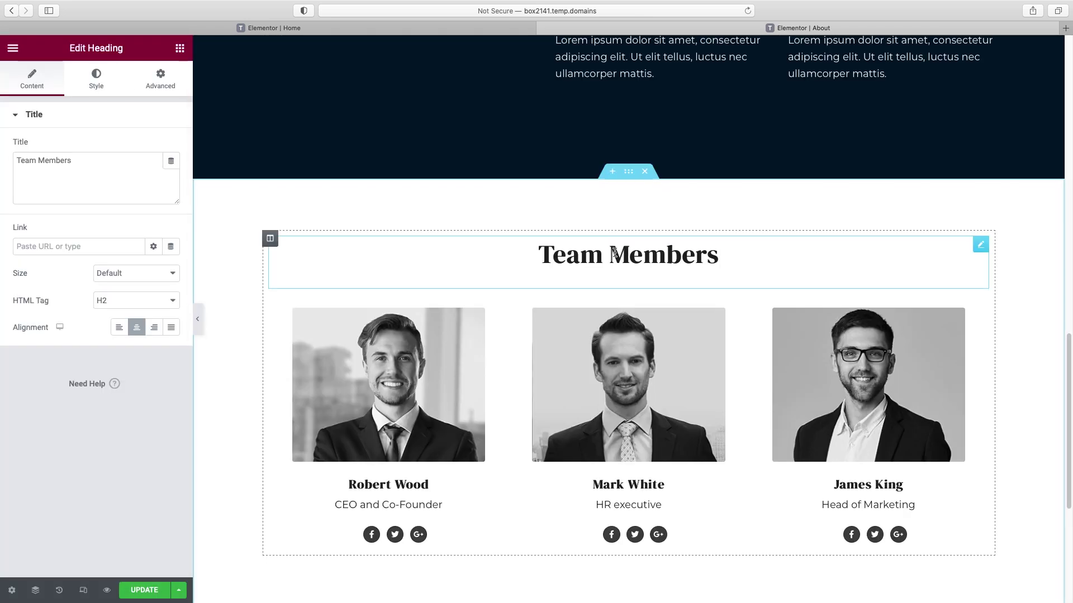
# - Retitle the team block heading to 'Meet the team'
pyautogui.tripleClick(81, 158)
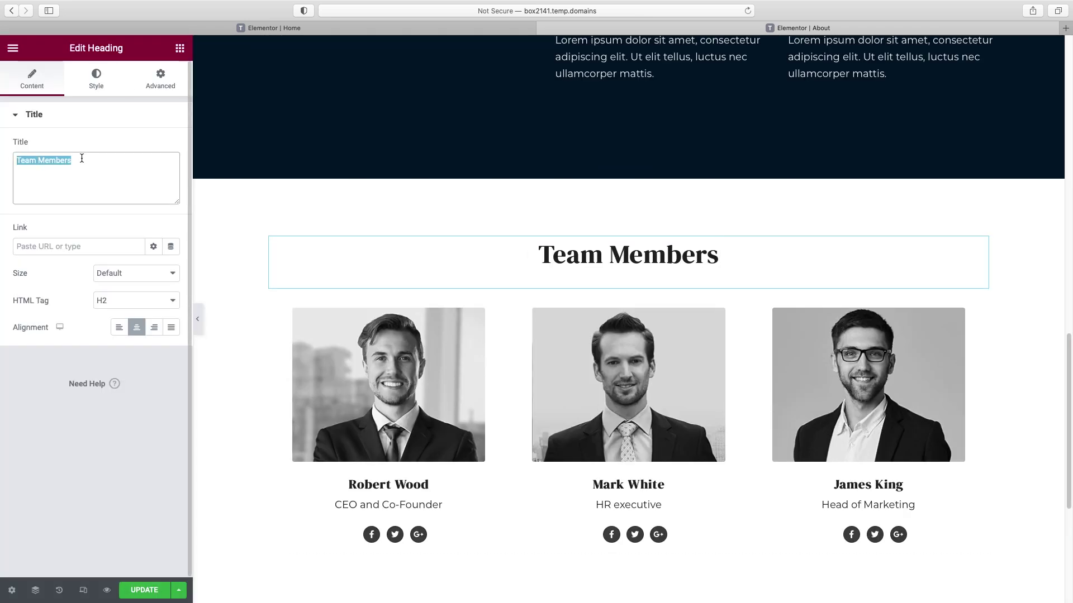
pyautogui.write('Meet the team')
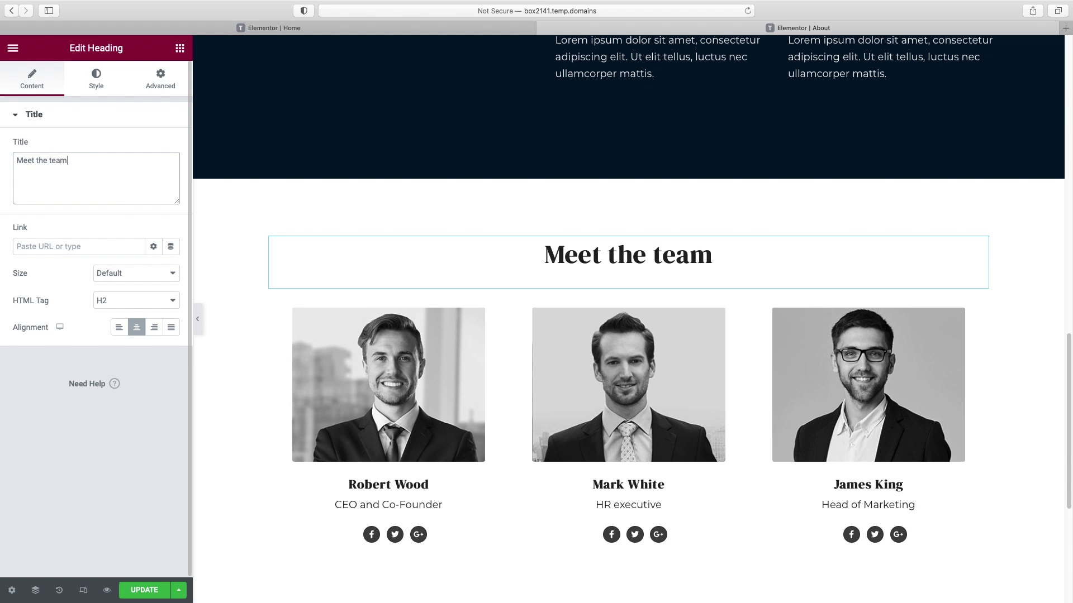
pyautogui.scroll(-2, 383, 355)
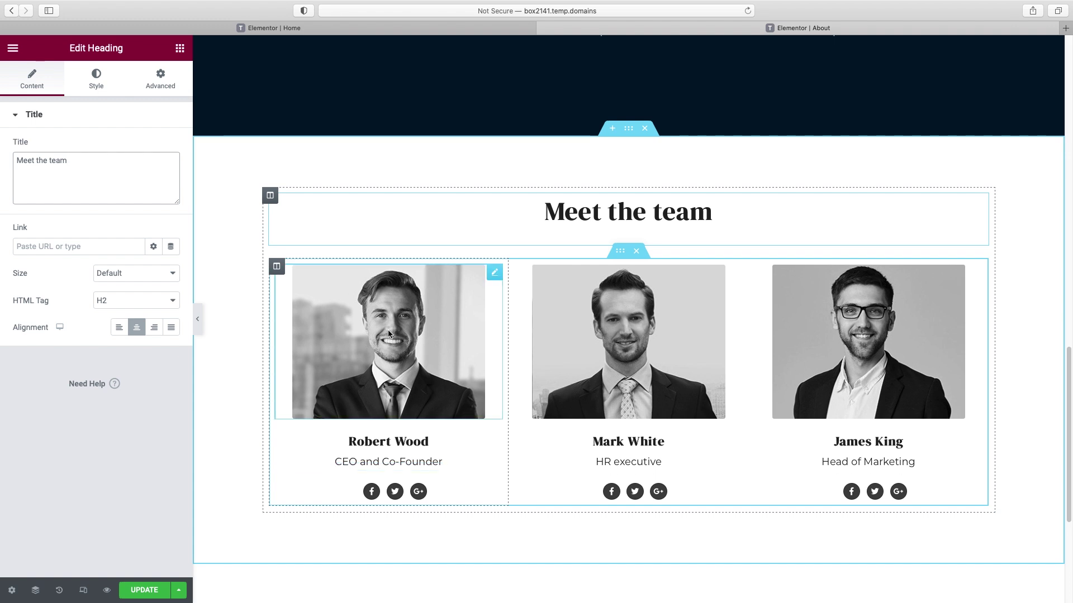
# - Replace the three member photos with the woman in orange, the smiling man and a newly uploaded office photo
pyautogui.click(494, 272)
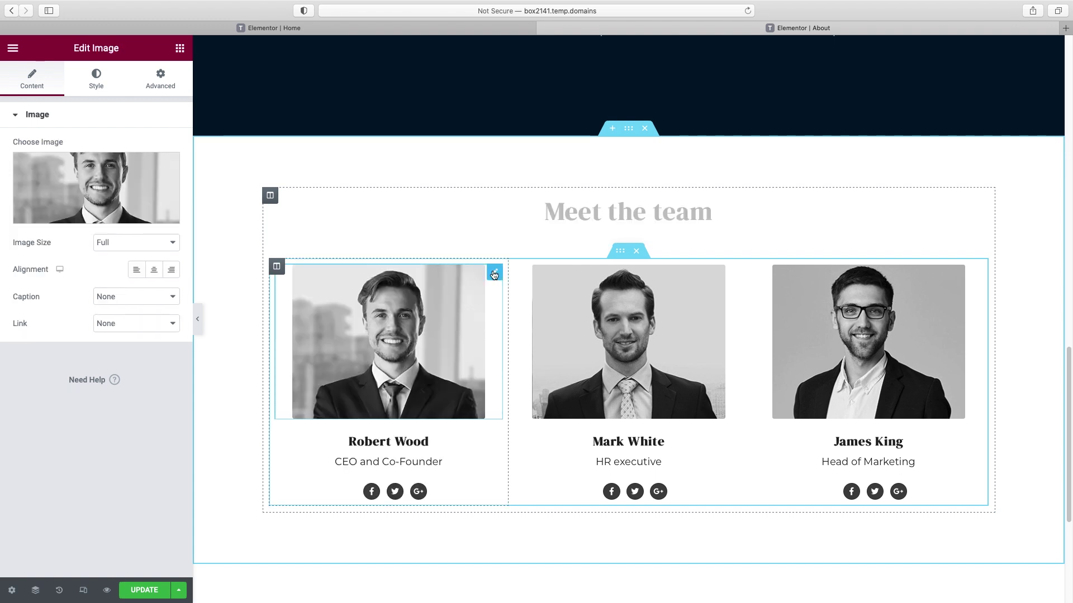
pyautogui.click(96, 218)
pyautogui.click(67, 378)
pyautogui.click(1008, 565)
pyautogui.click(637, 370)
pyautogui.click(73, 215)
pyautogui.click(361, 295)
pyautogui.click(1007, 565)
pyautogui.click(869, 347)
pyautogui.click(96, 193)
pyautogui.moveTo(872, 185); pyautogui.dragTo(513, 371)
pyautogui.click(1014, 570)
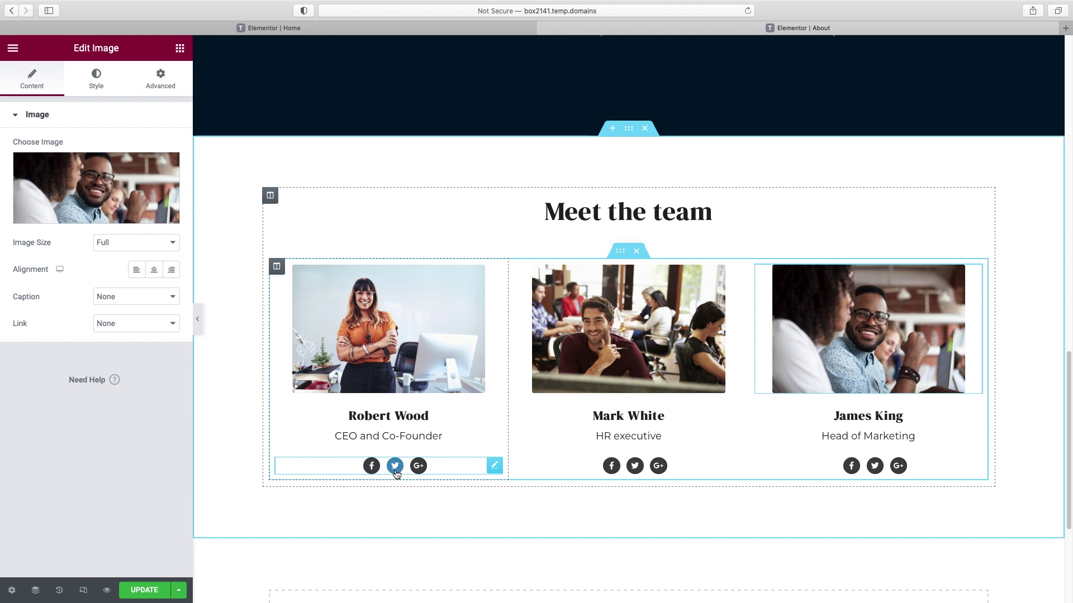
pyautogui.click(179, 48)
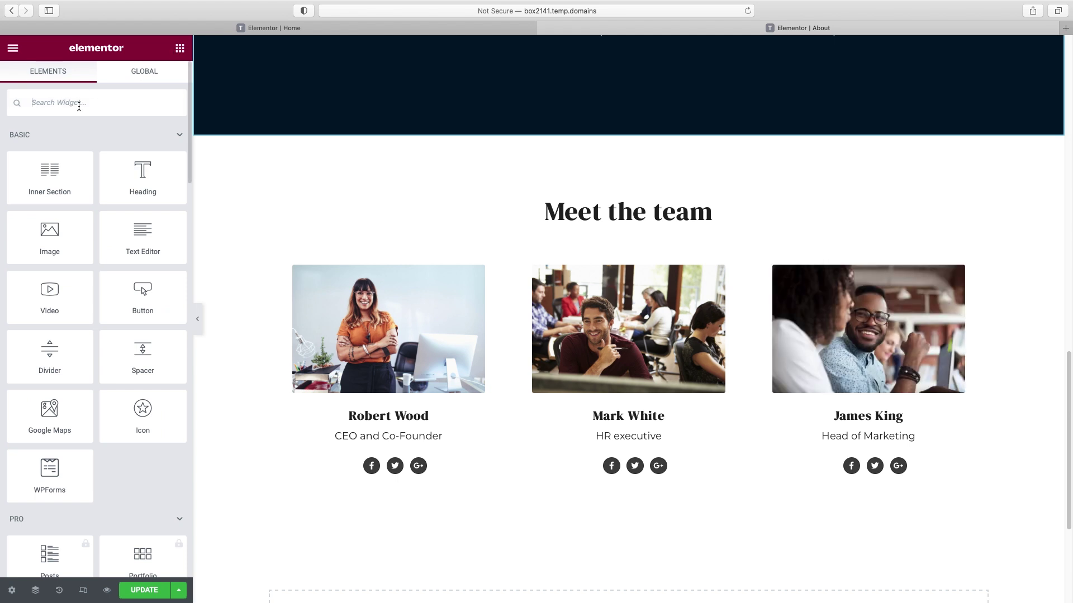
pyautogui.write('social')
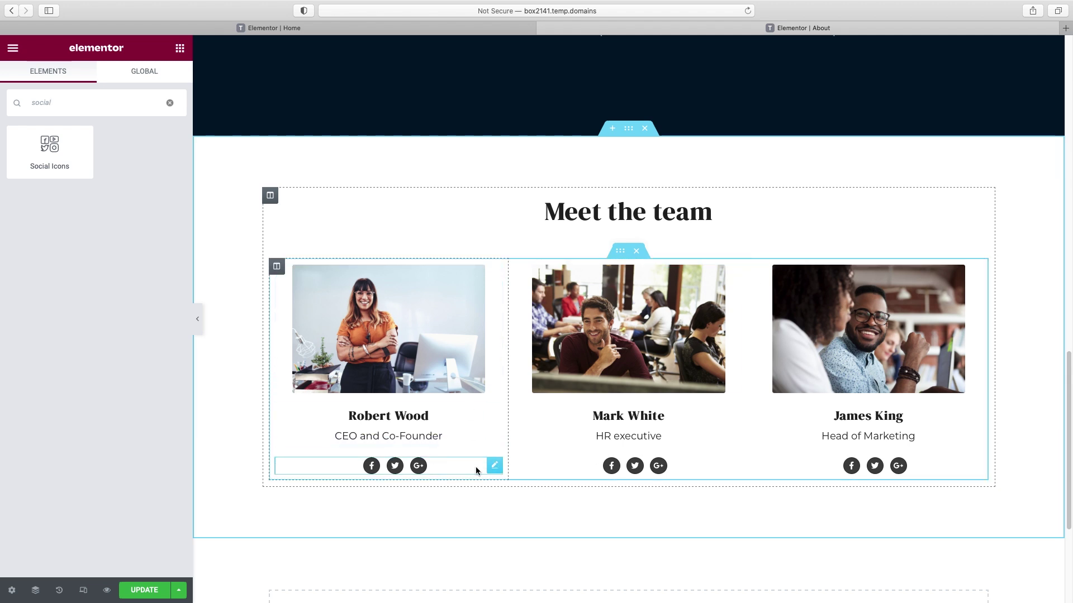
pyautogui.click(344, 471)
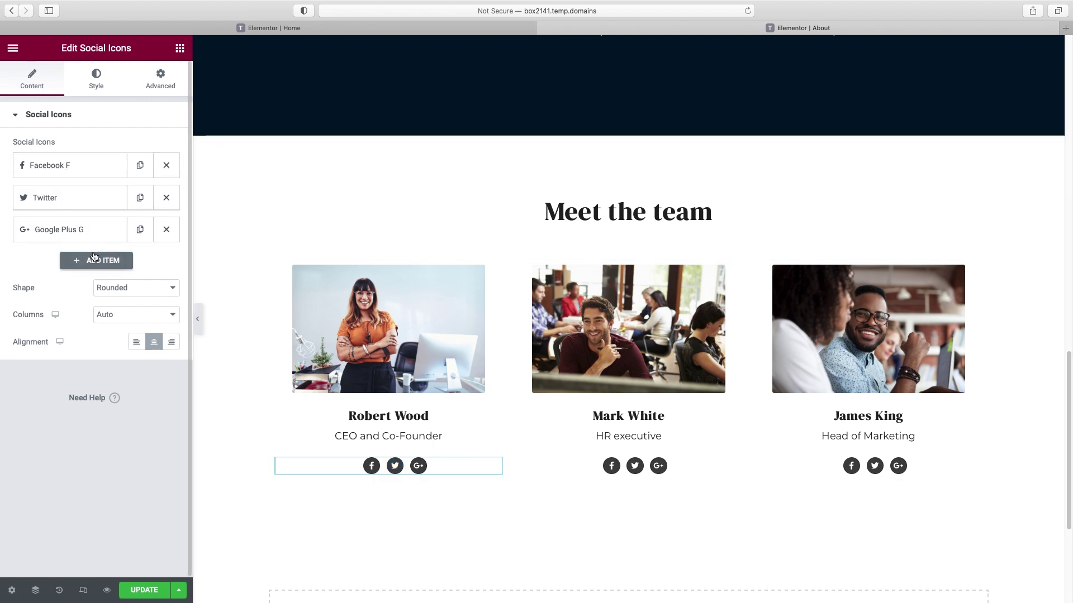
pyautogui.click(63, 233)
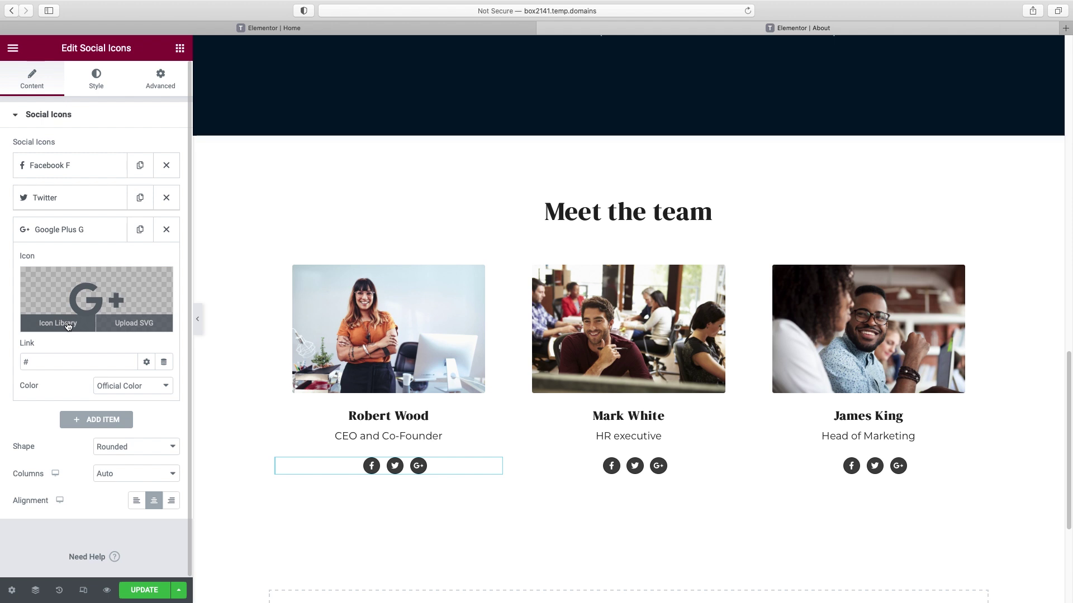
pyautogui.click(57, 323)
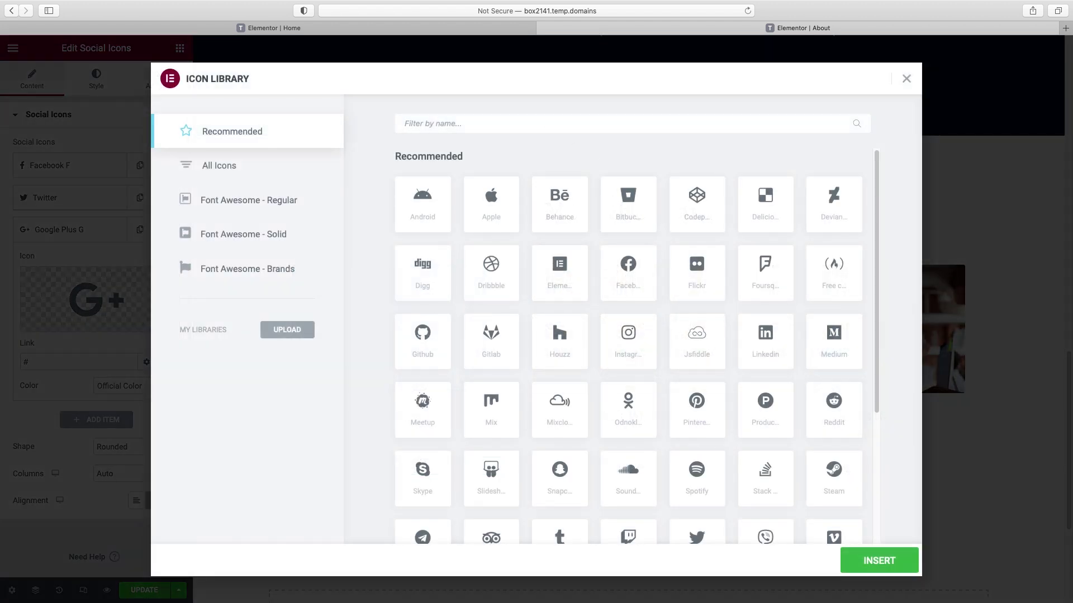
pyautogui.write('link')
pyautogui.click(428, 208)
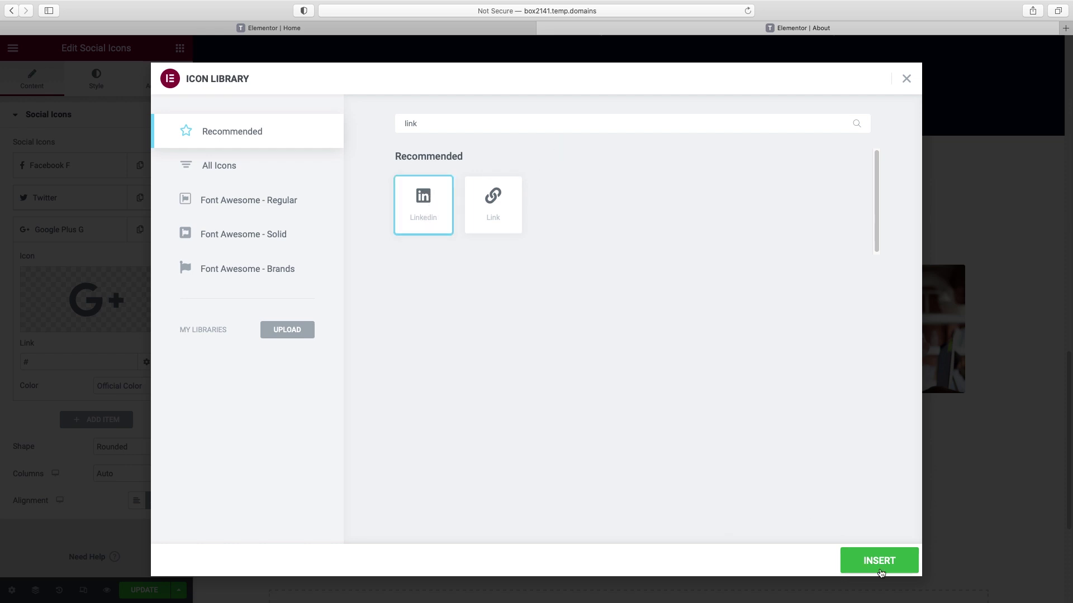
pyautogui.click(878, 564)
# - Review the LinkedIn, Facebook F and Twitter items' settings and move on to icon styling
pyautogui.click(35, 362)
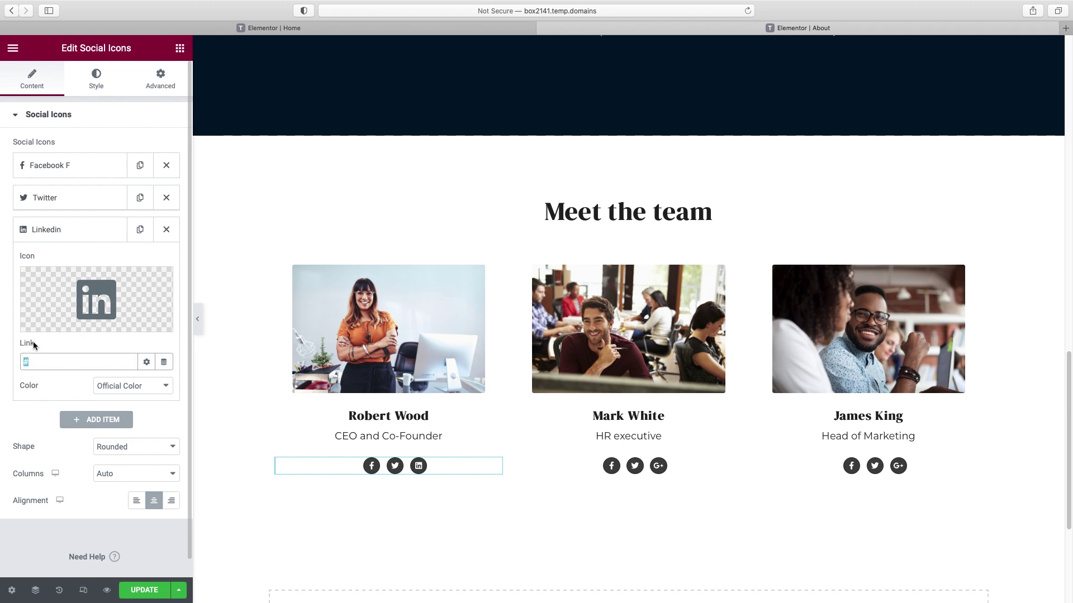
pyautogui.click(60, 165)
pyautogui.click(17, 298)
pyautogui.click(50, 176)
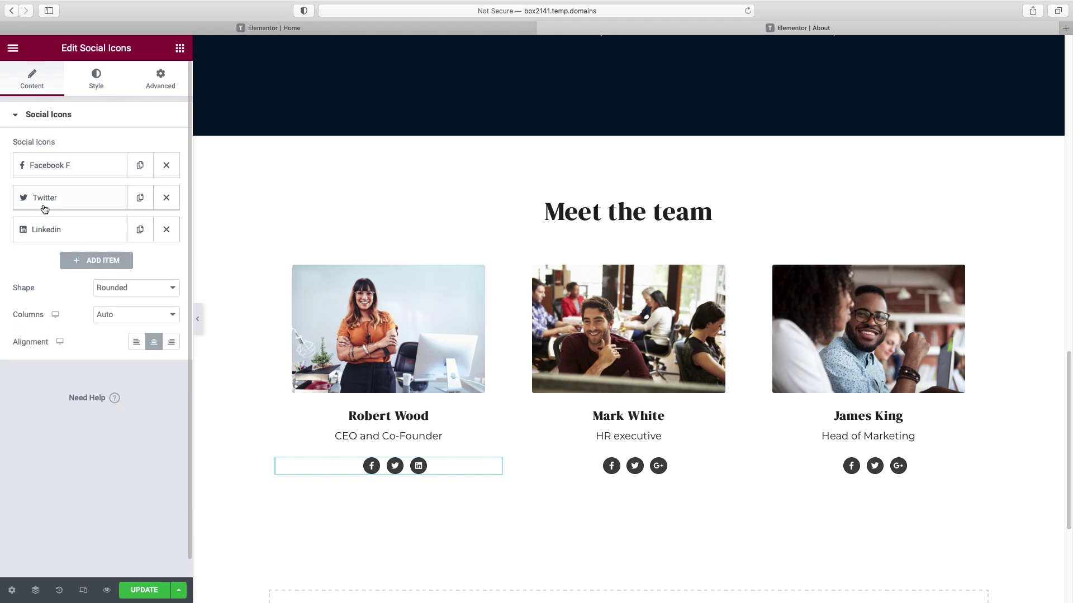
pyautogui.click(37, 208)
pyautogui.click(34, 207)
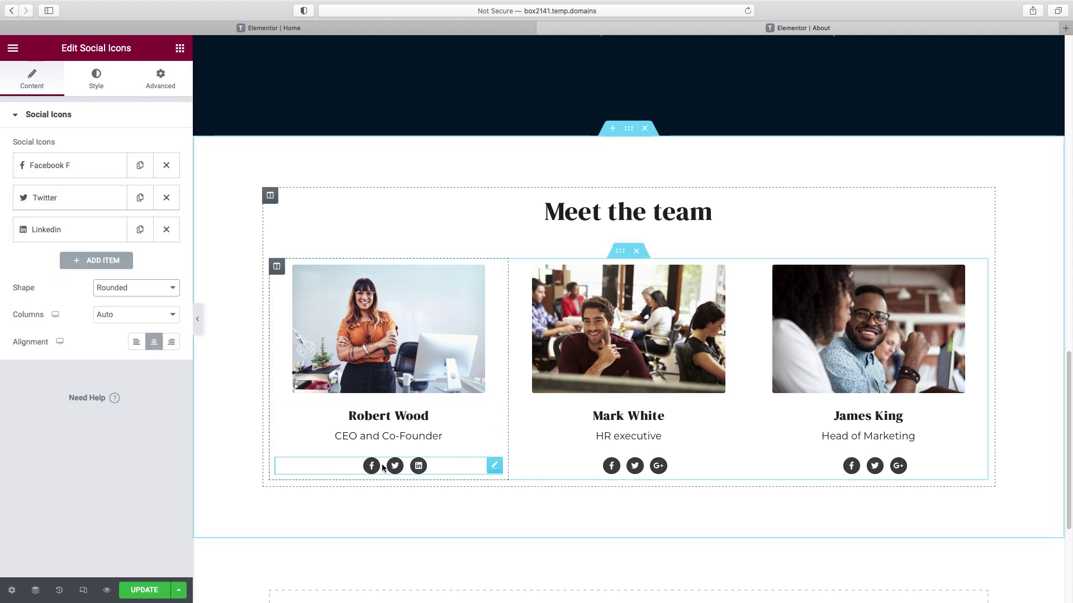
pyautogui.click(97, 85)
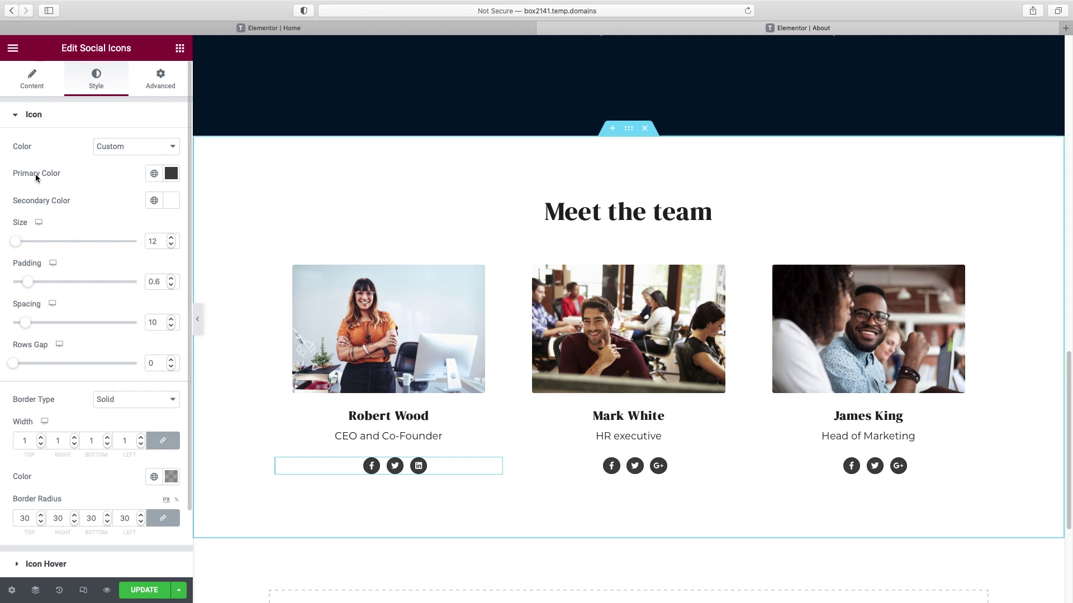
pyautogui.click(171, 173)
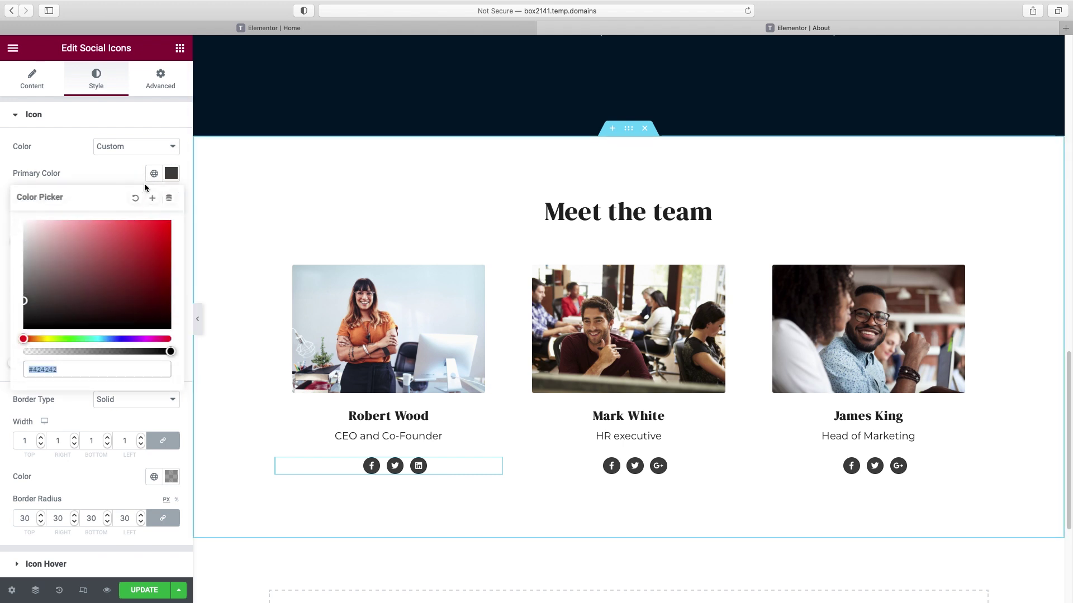
pyautogui.click(154, 173)
pyautogui.scroll(-3, 106, 301)
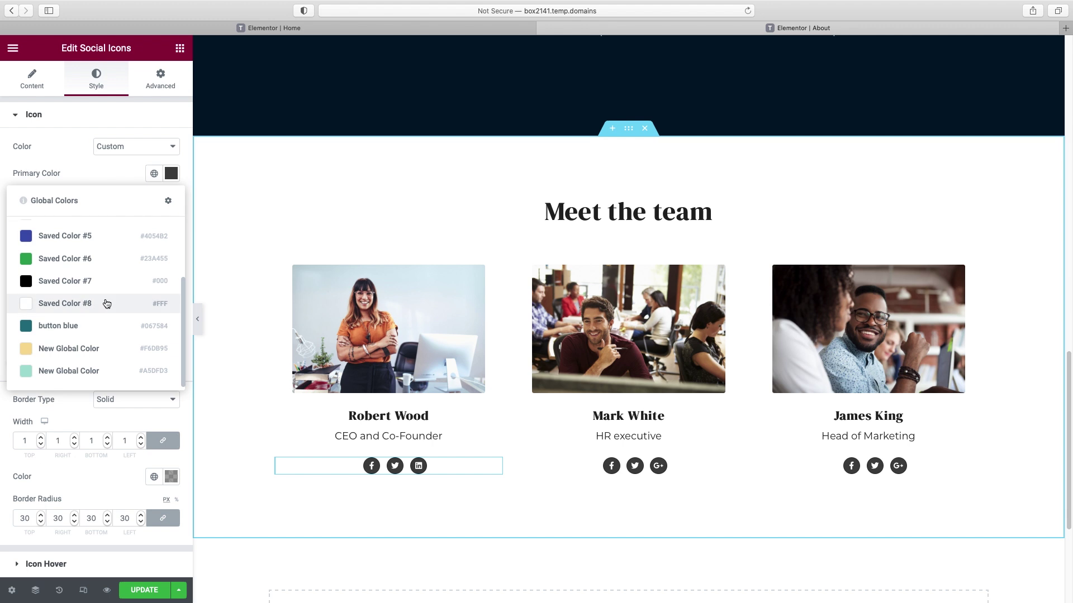
pyautogui.click(63, 329)
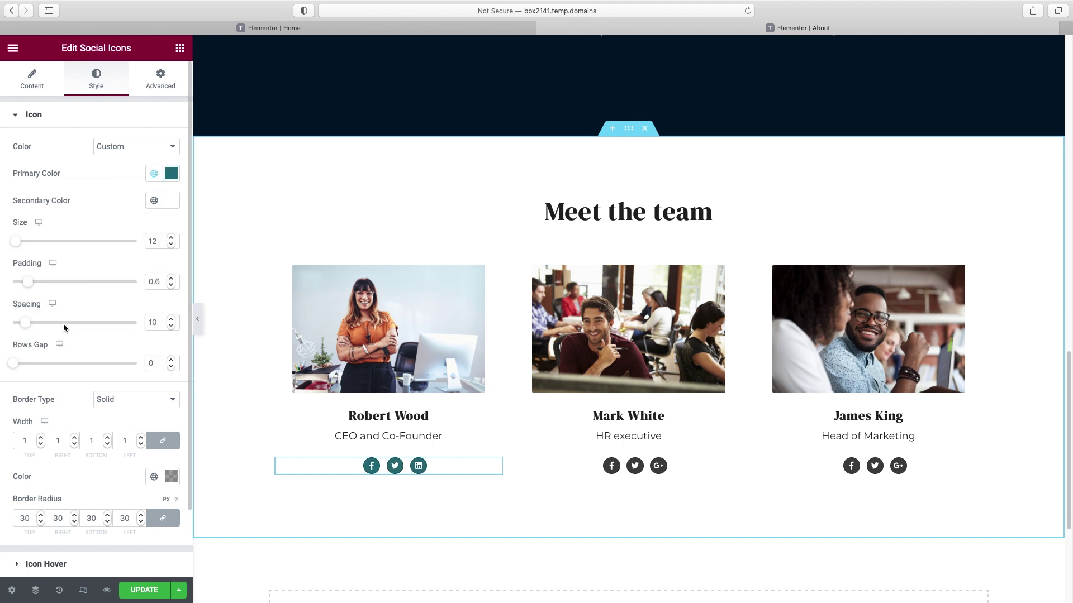
pyautogui.click(124, 155)
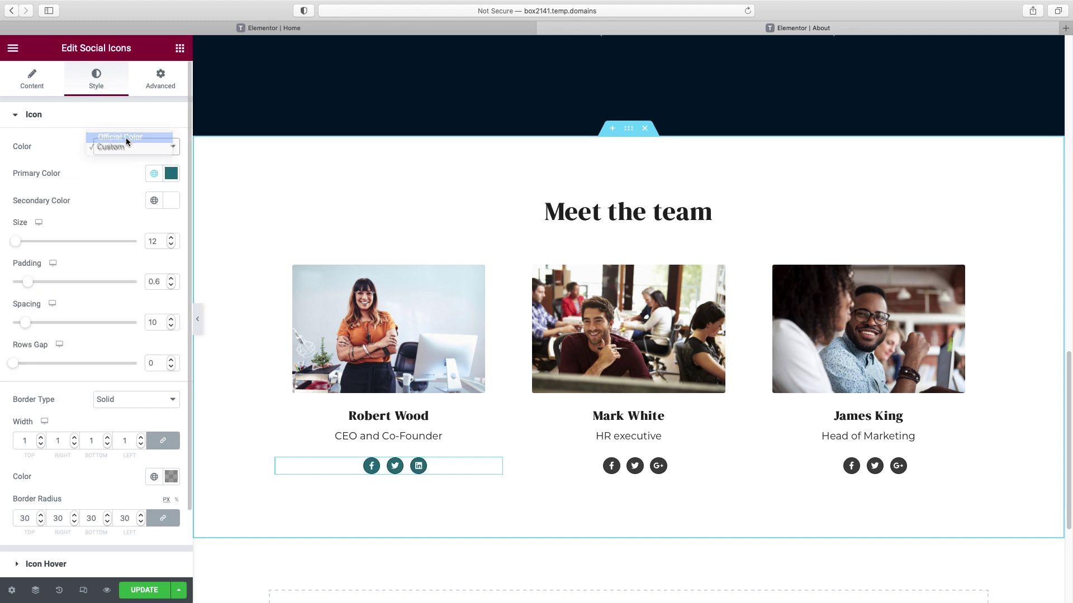
pyautogui.click(125, 138)
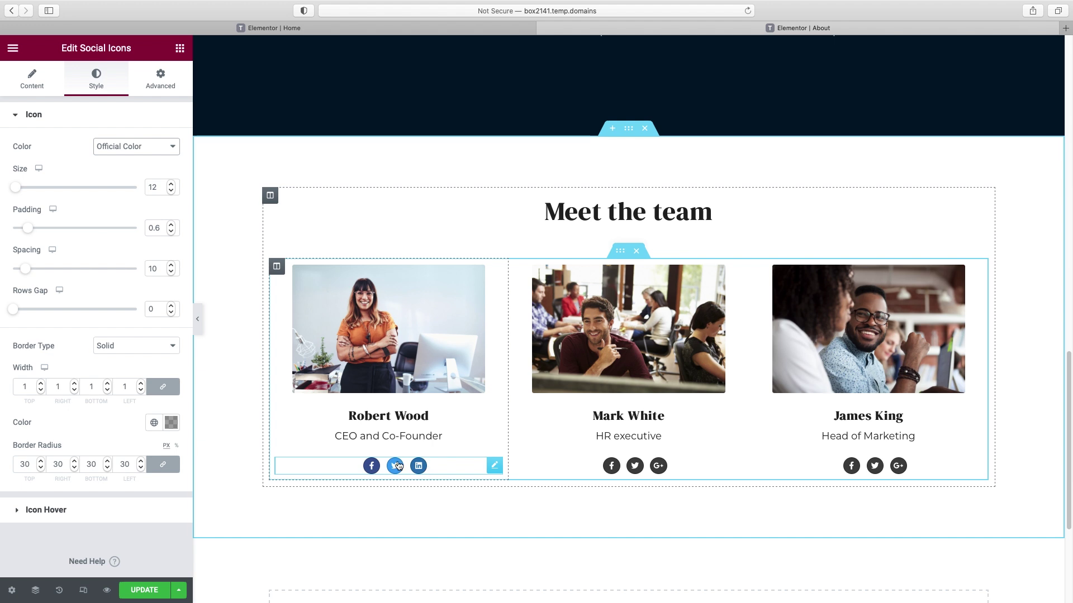
pyautogui.click(165, 148)
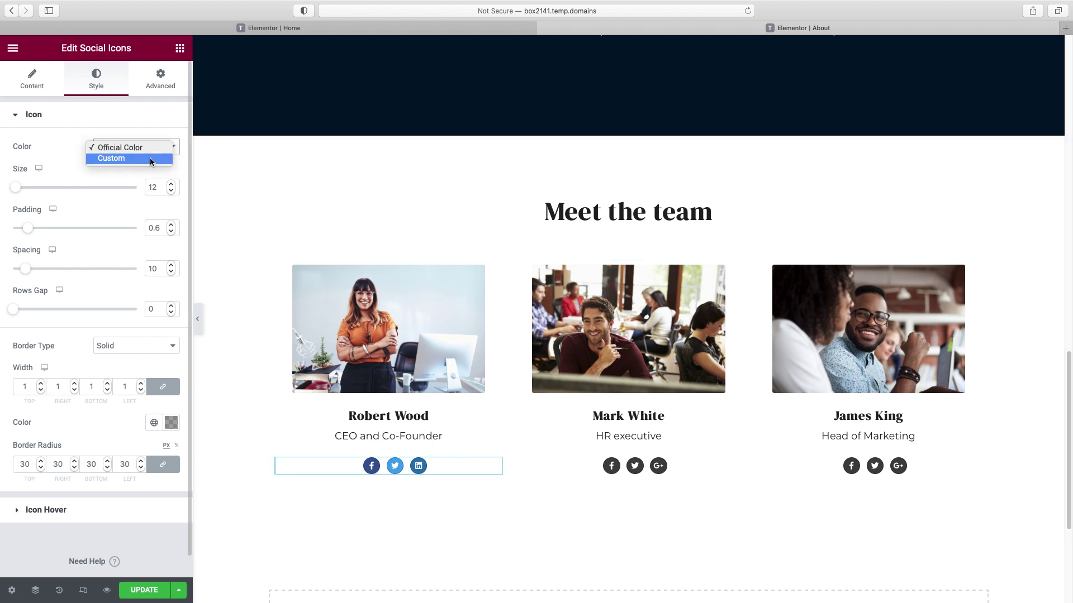
pyautogui.click(150, 159)
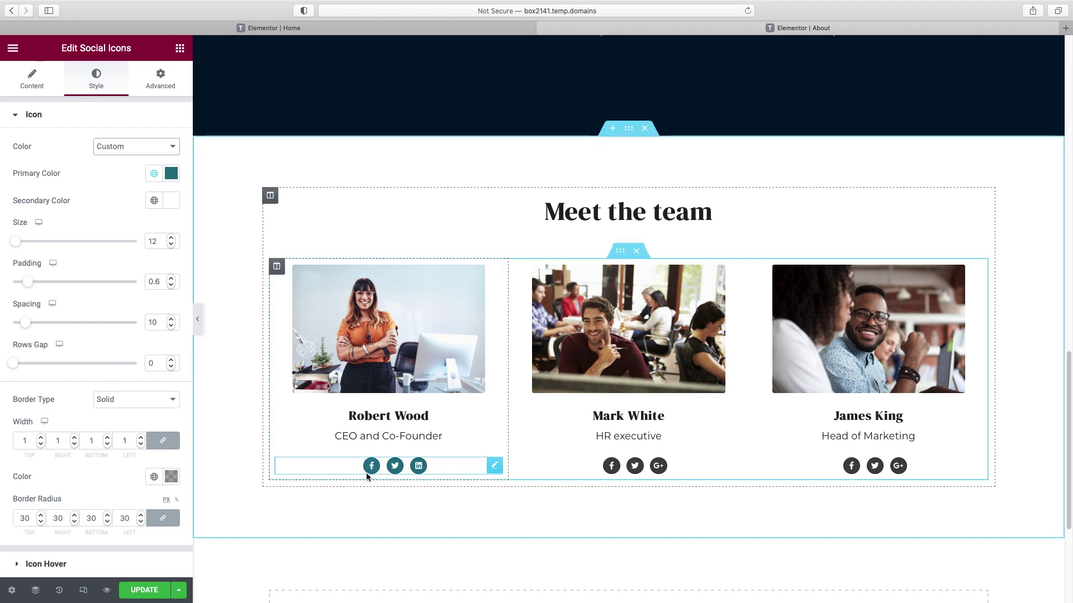
pyautogui.rightClick(495, 467)
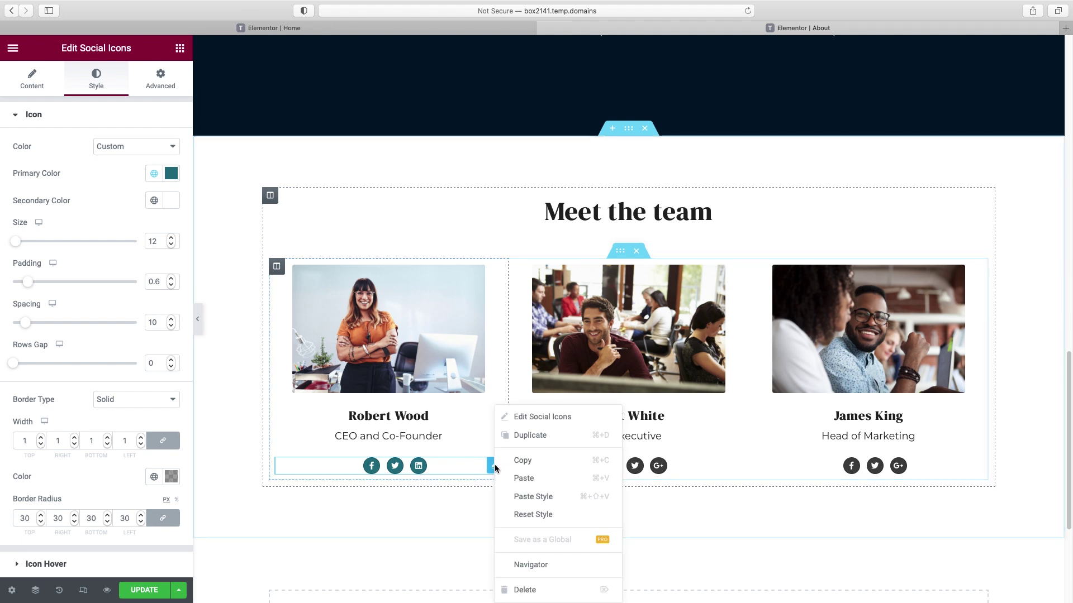
pyautogui.click(519, 459)
pyautogui.rightClick(726, 467)
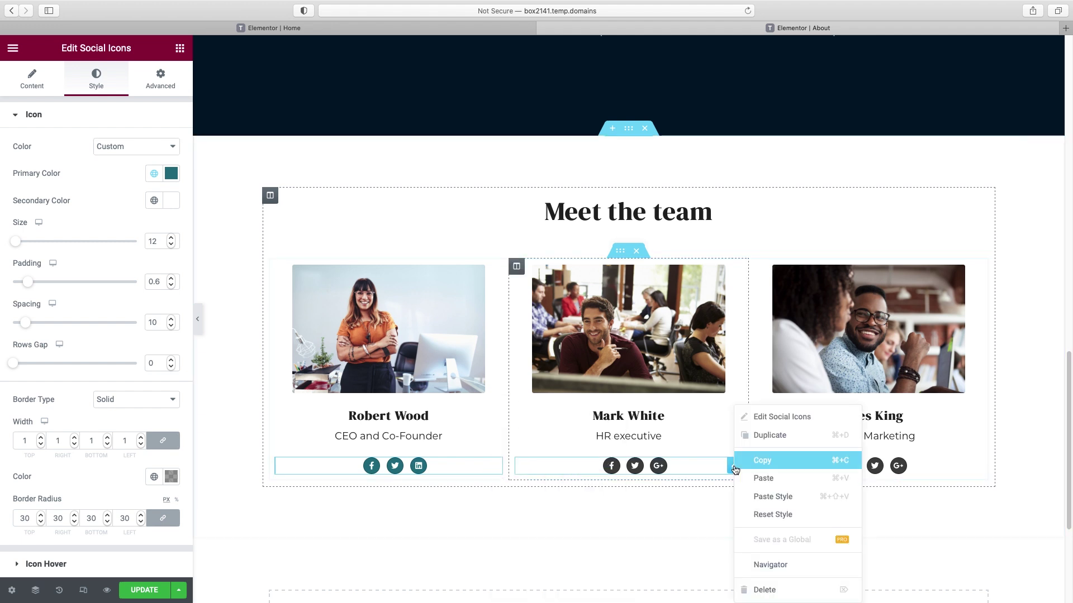
pyautogui.click(751, 496)
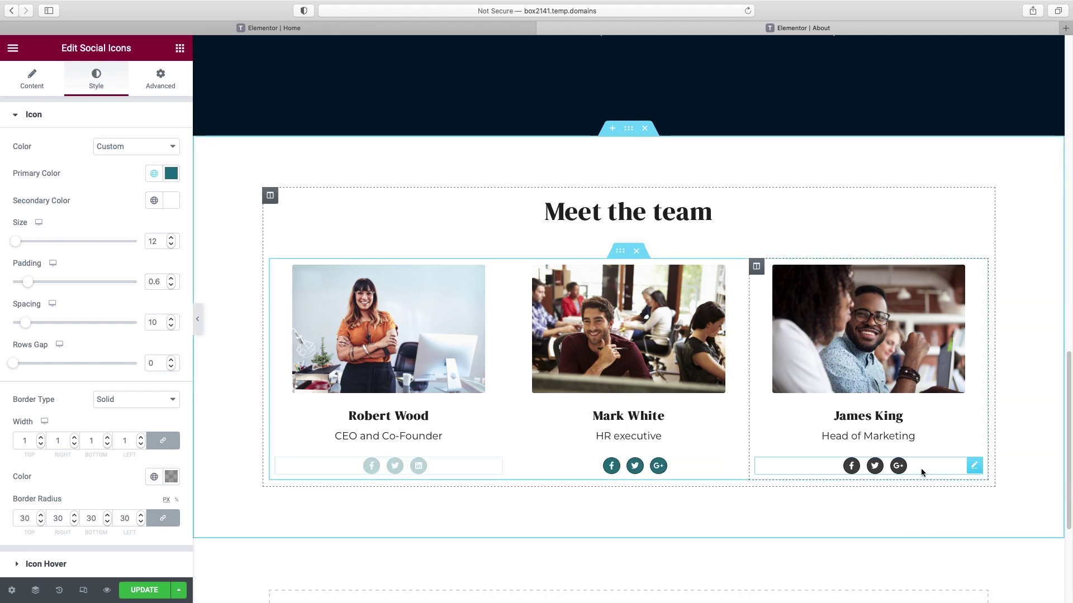
pyautogui.rightClick(970, 463)
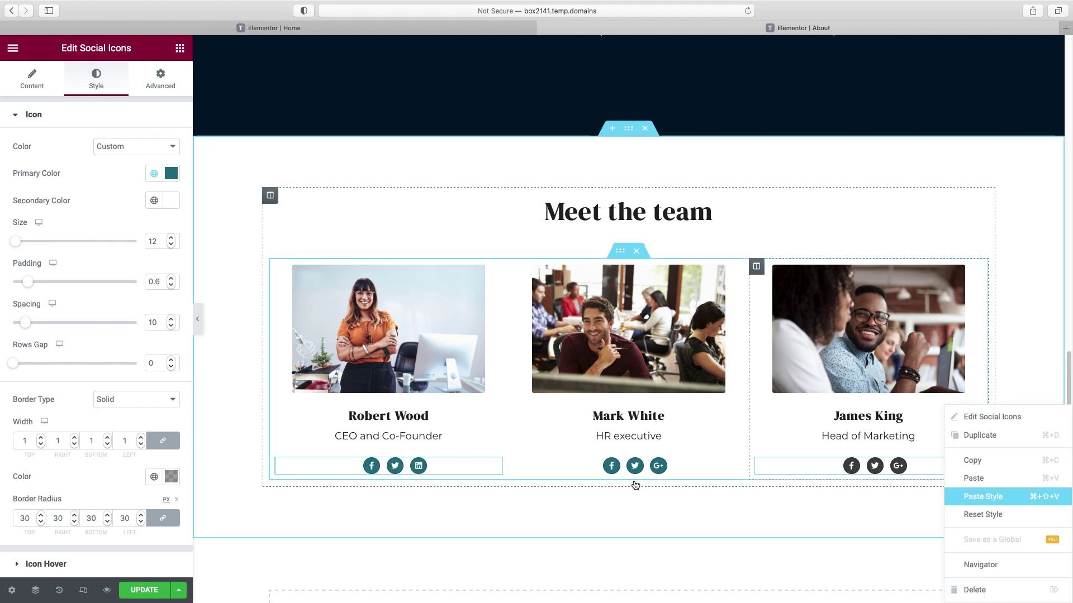
pyautogui.click(979, 497)
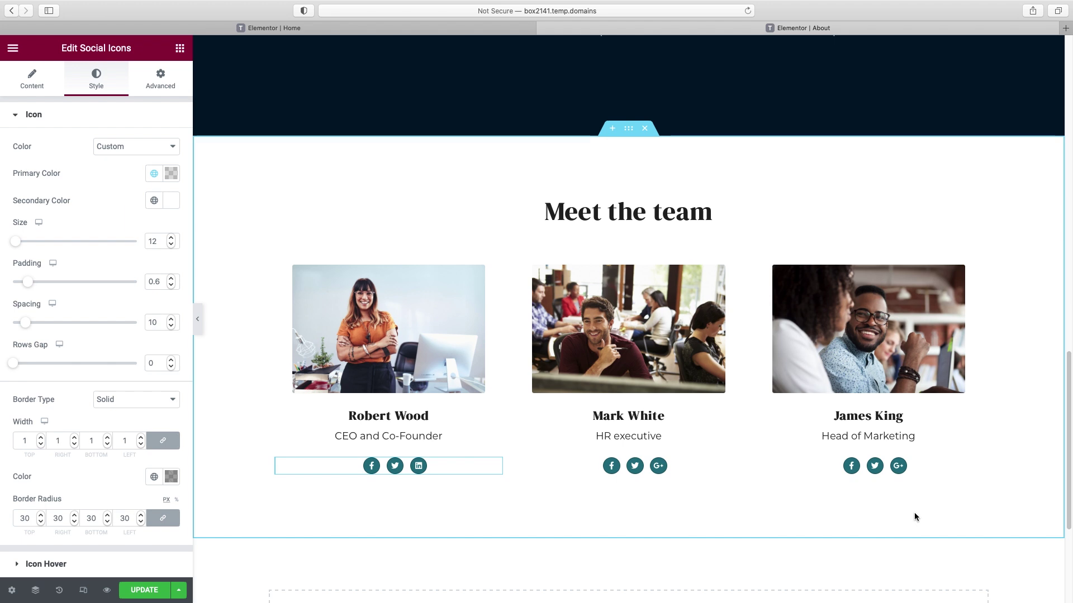
pyautogui.scroll(-2, 927, 511)
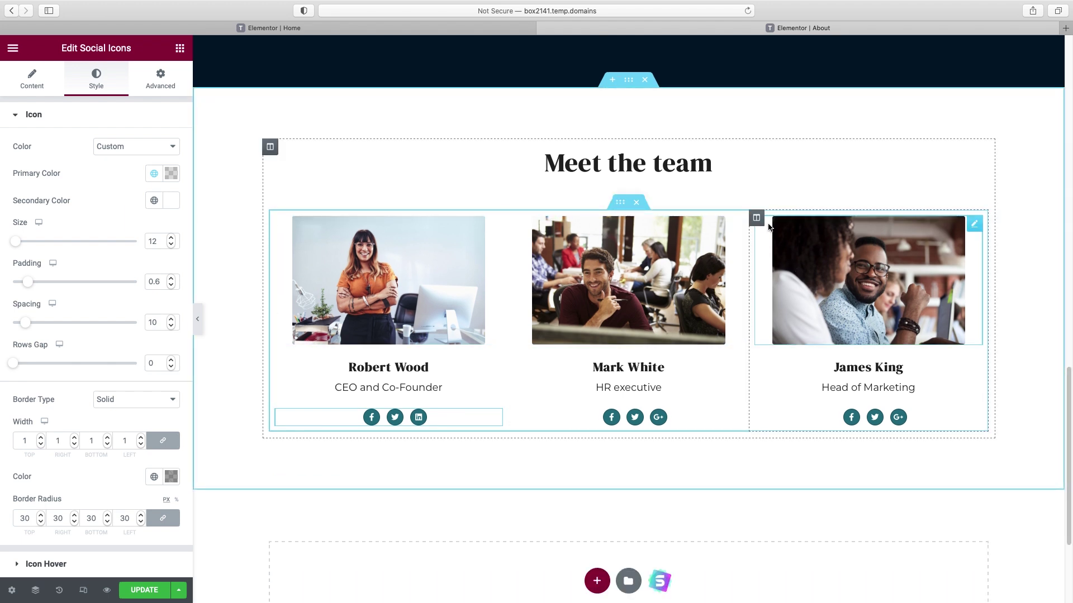
pyautogui.rightClick(760, 221)
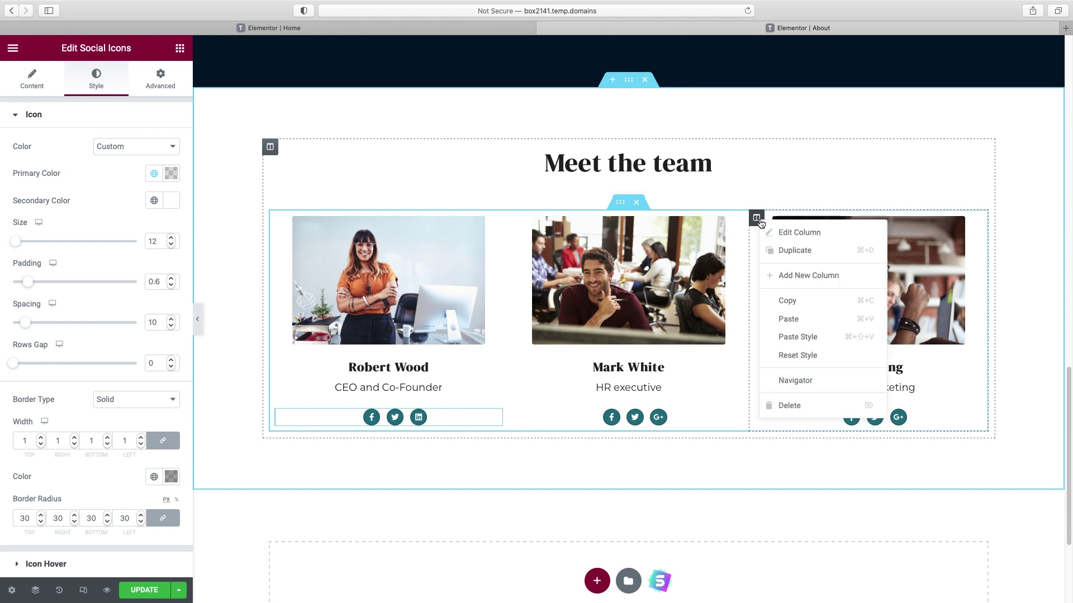
pyautogui.click(801, 413)
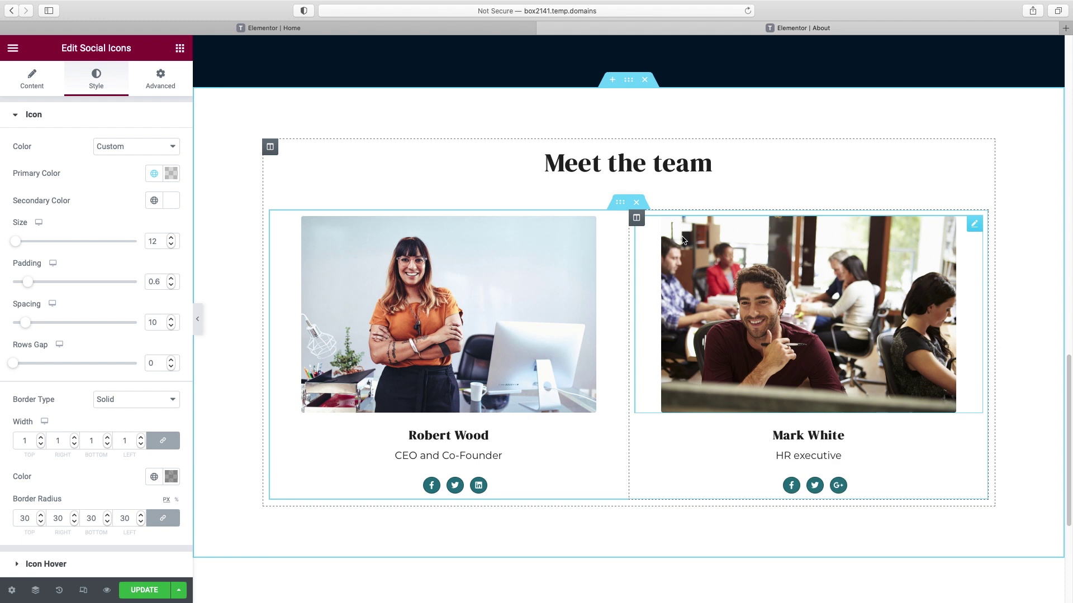
pyautogui.hotkey('ctrl', 'shift', 'h')
pyautogui.hotkey('ctrl', 'z')
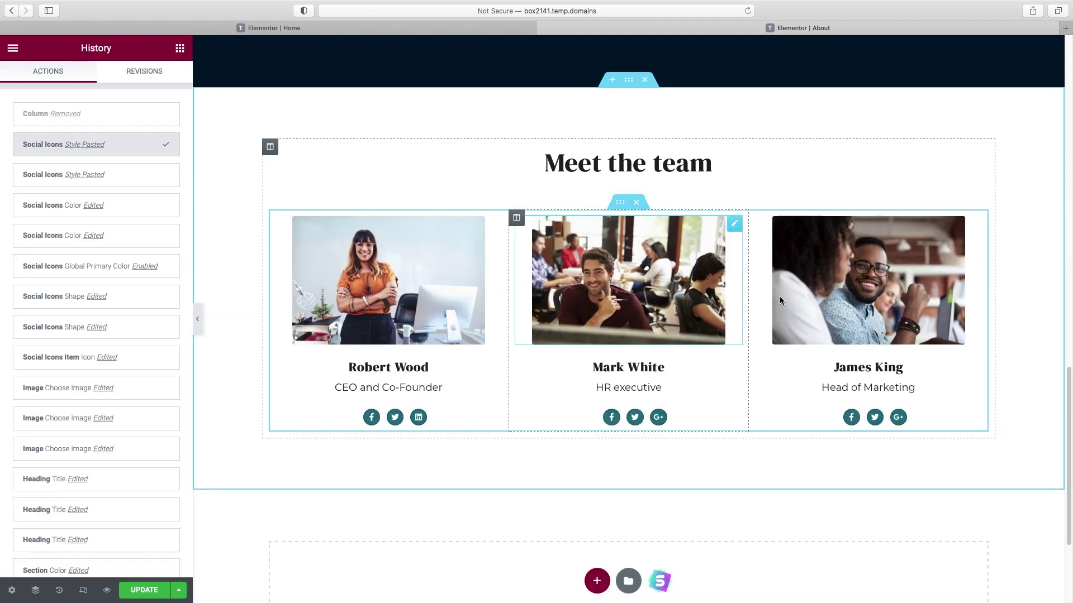
# - Duplicate the team members row and give the lower copy a 50 px top margin
pyautogui.rightClick(620, 204)
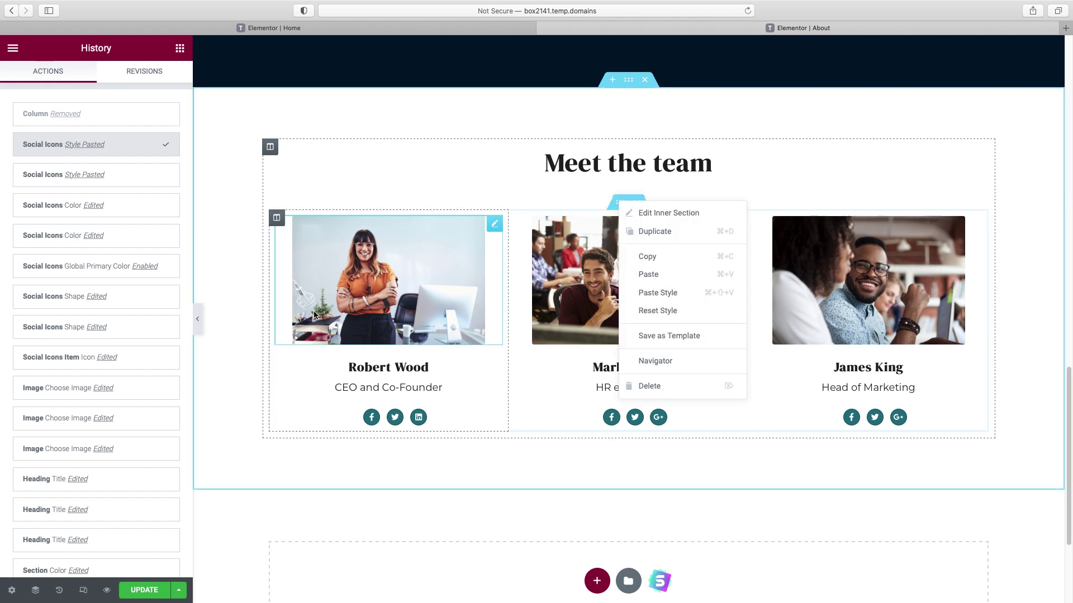
pyautogui.click(665, 239)
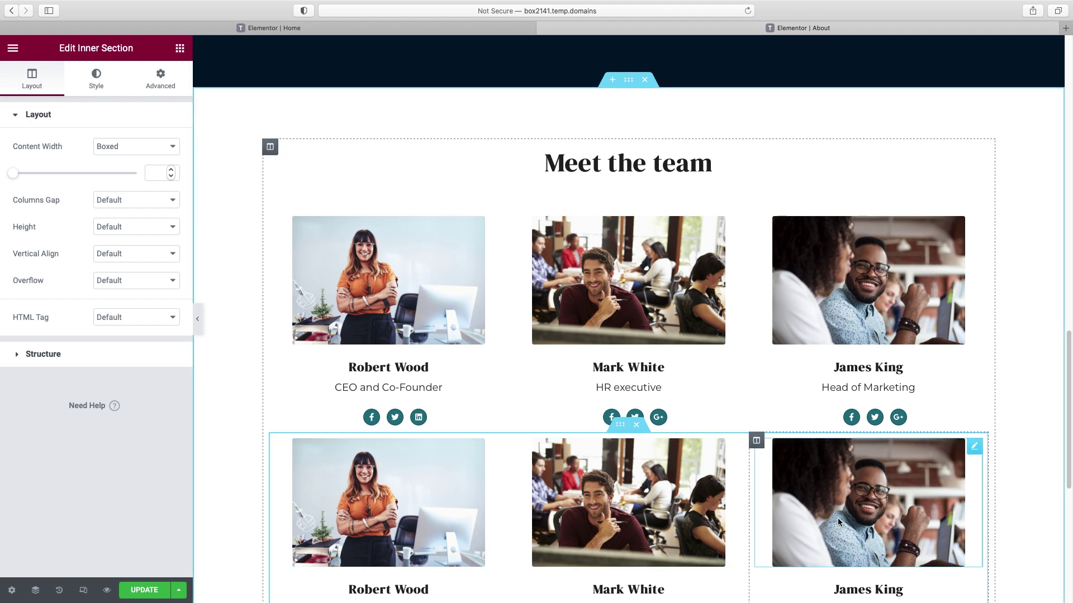
pyautogui.click(162, 84)
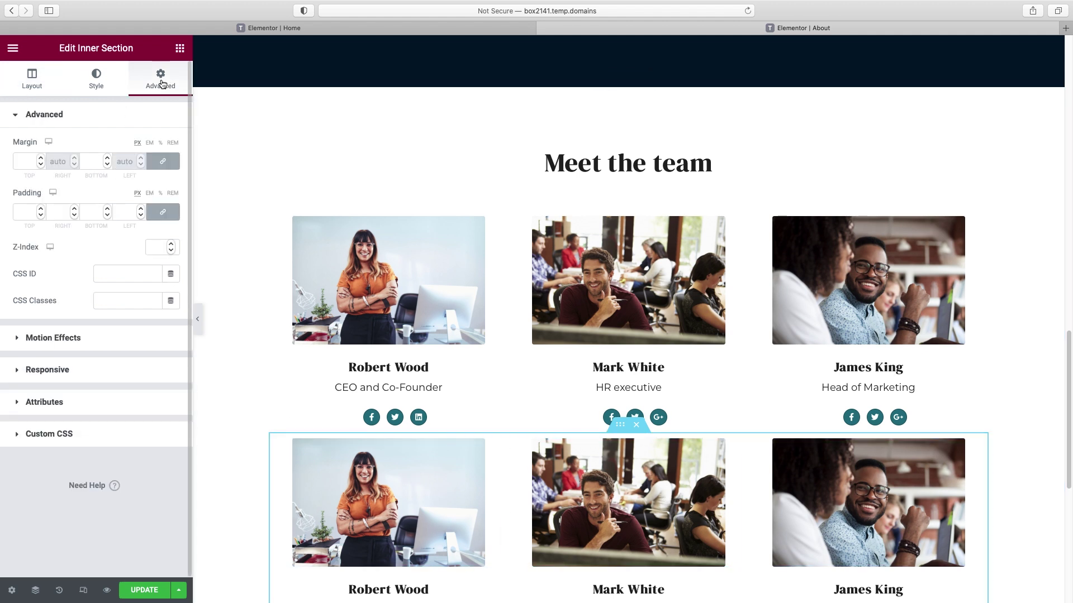
pyautogui.click(24, 162)
pyautogui.write('30')
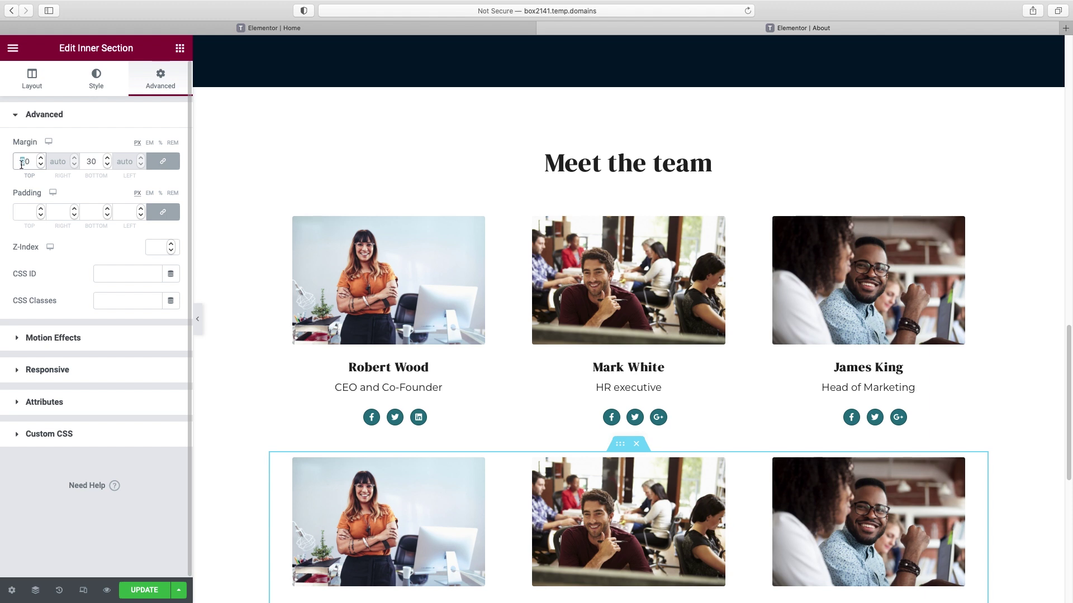
pyautogui.press('BackSpace')
pyautogui.press('BackSpace')
pyautogui.write('50')
pyautogui.scroll(-2, 343, 225)
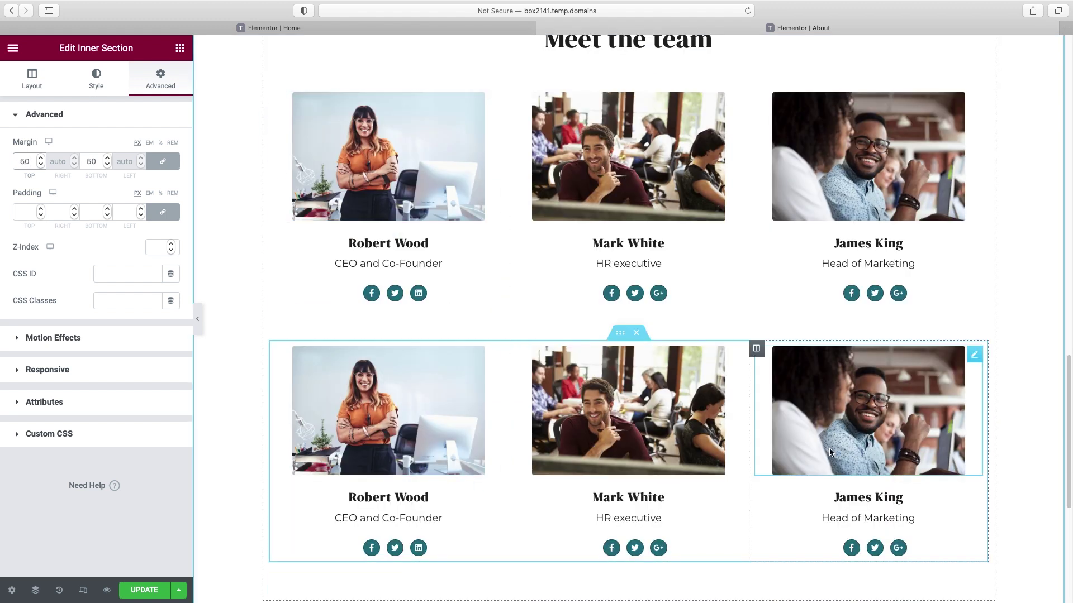
pyautogui.scroll(1, 838, 313)
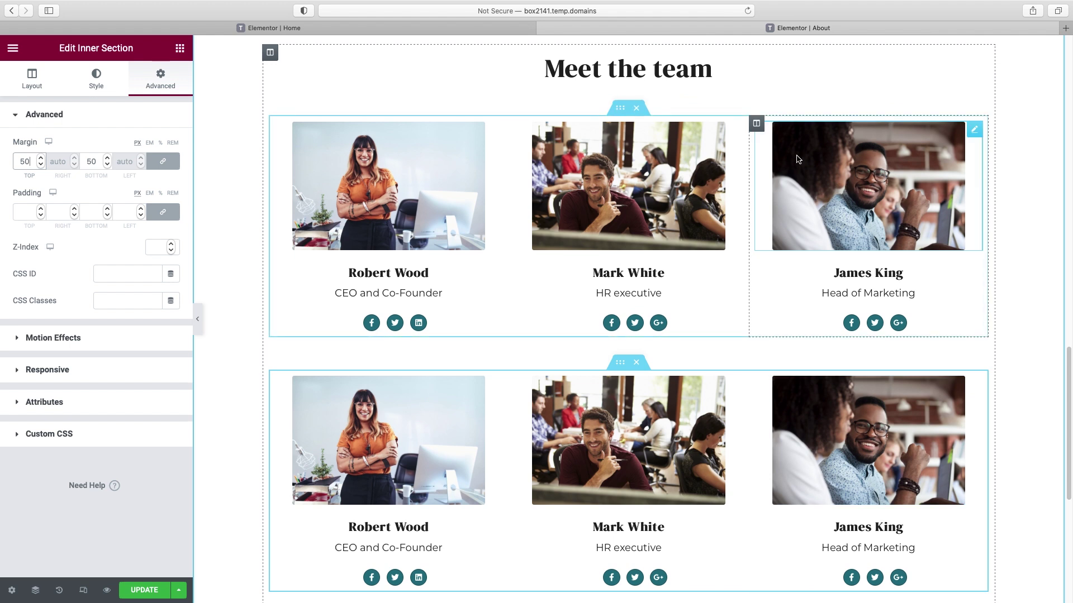
# - Delete the third member's column from the upper row and preview the page
pyautogui.rightClick(758, 126)
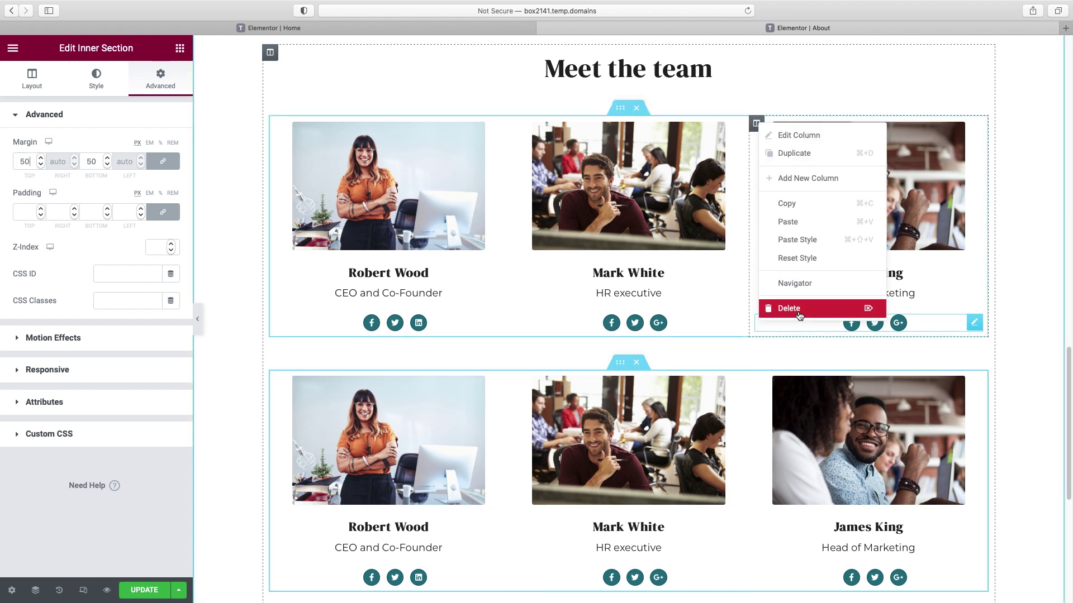
pyautogui.click(800, 316)
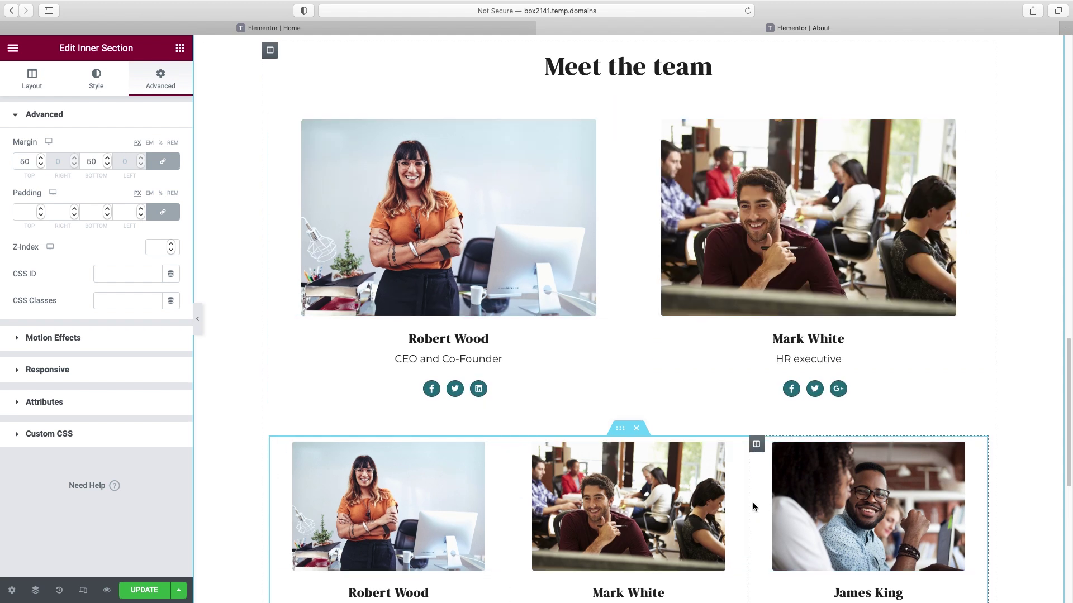
pyautogui.click(197, 319)
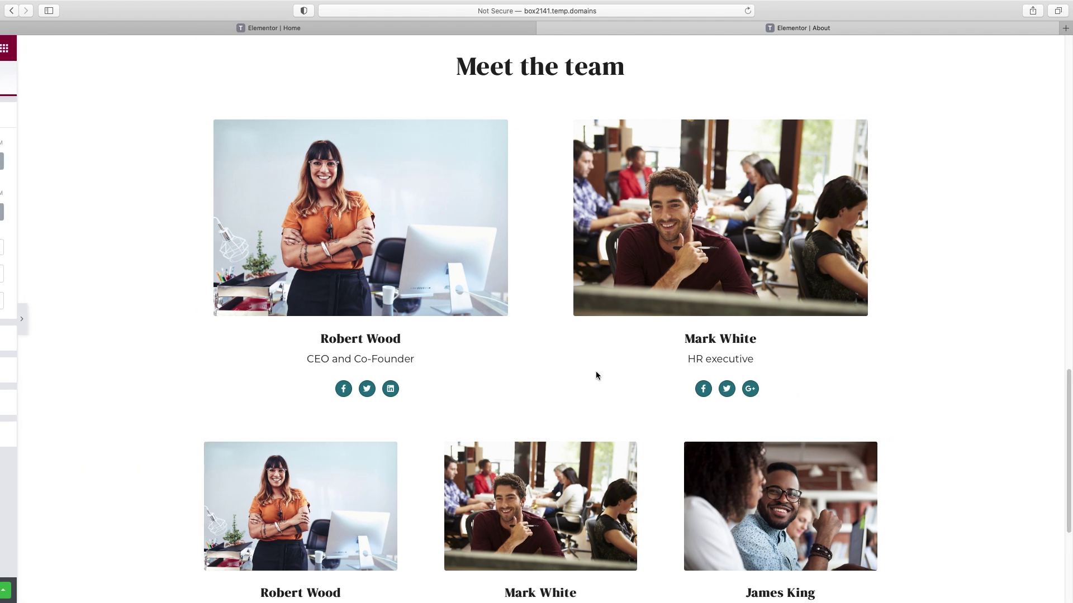
pyautogui.scroll(20, 596, 371)
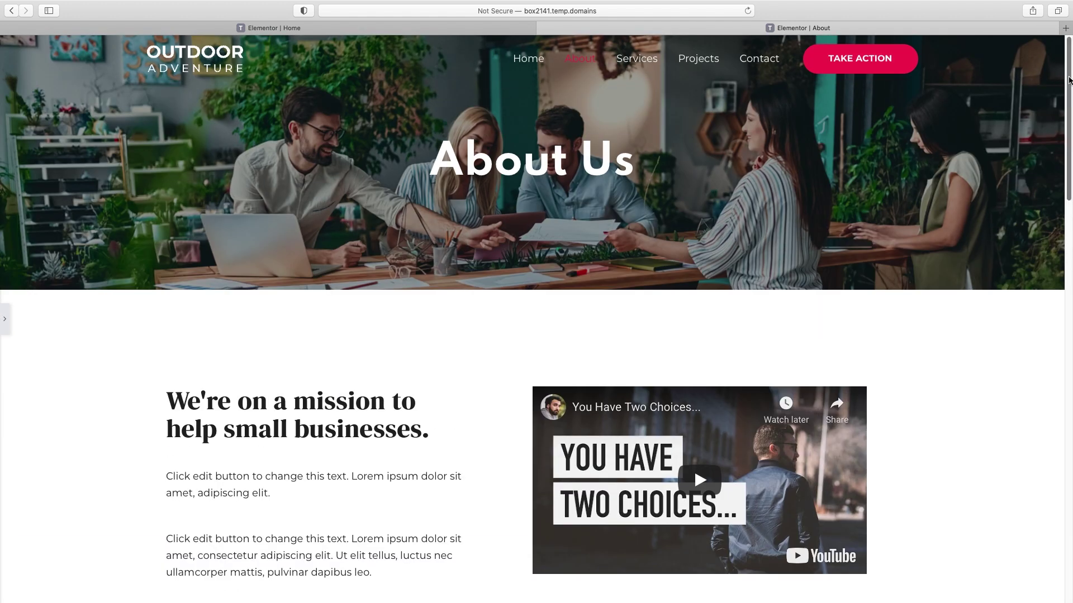
pyautogui.scroll(-5, 1068, 80)
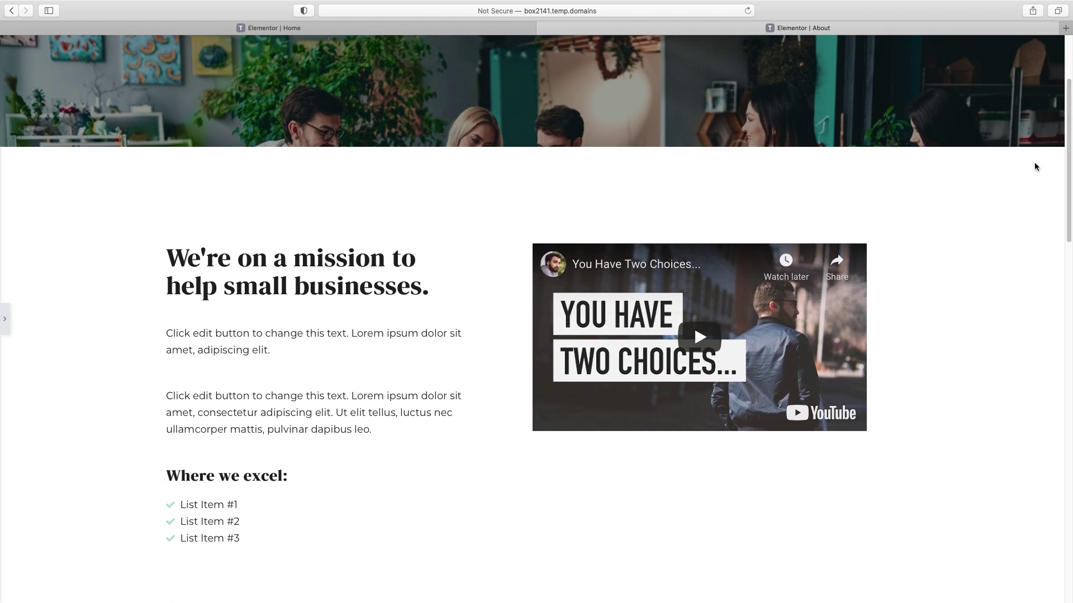
pyautogui.scroll(-10, 1065, 235)
pyautogui.moveTo(1065, 235); pyautogui.dragTo(1068, 496)
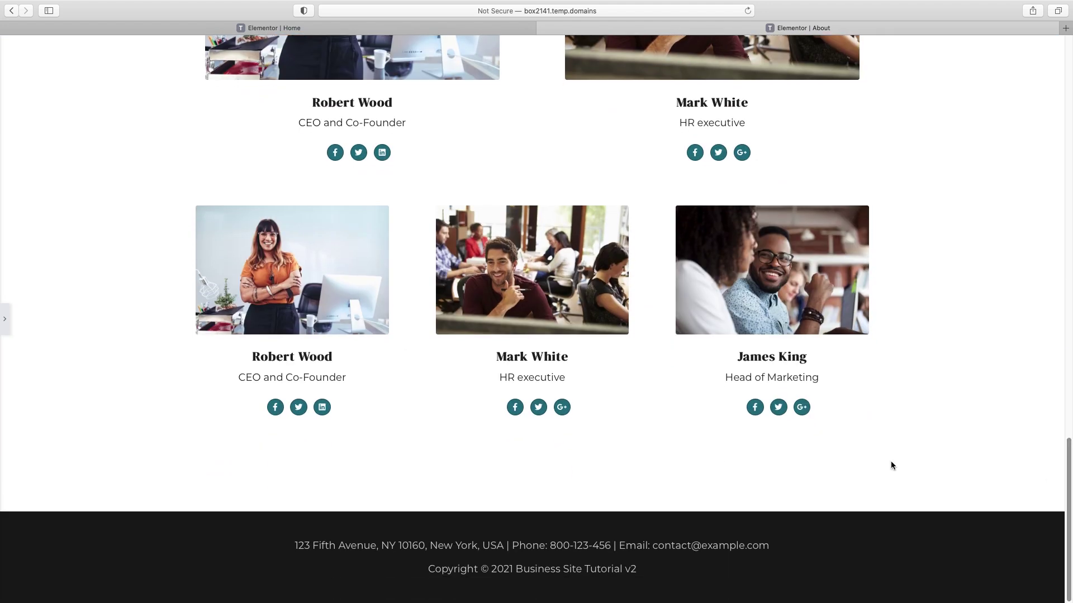
pyautogui.click(6, 319)
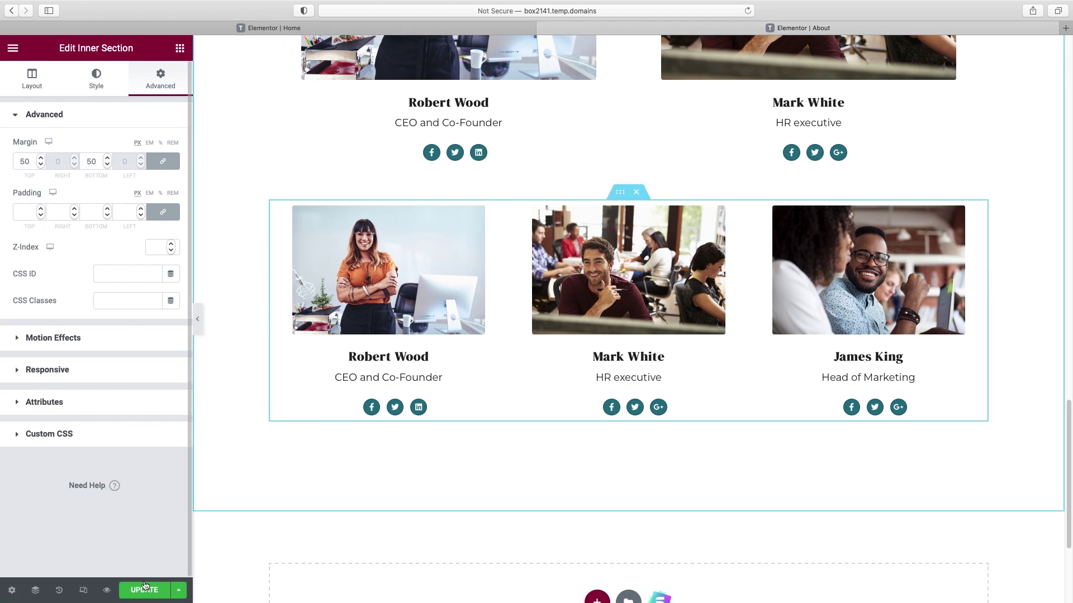
# - Save the About page, preview it, then open the Services page in Elementor
pyautogui.click(145, 594)
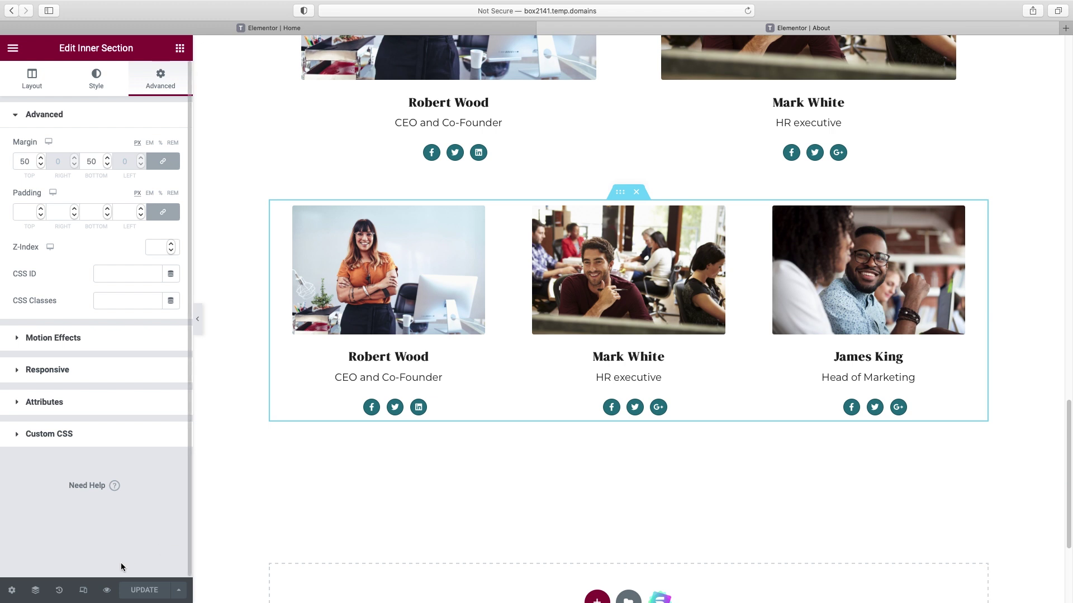
pyautogui.click(107, 591)
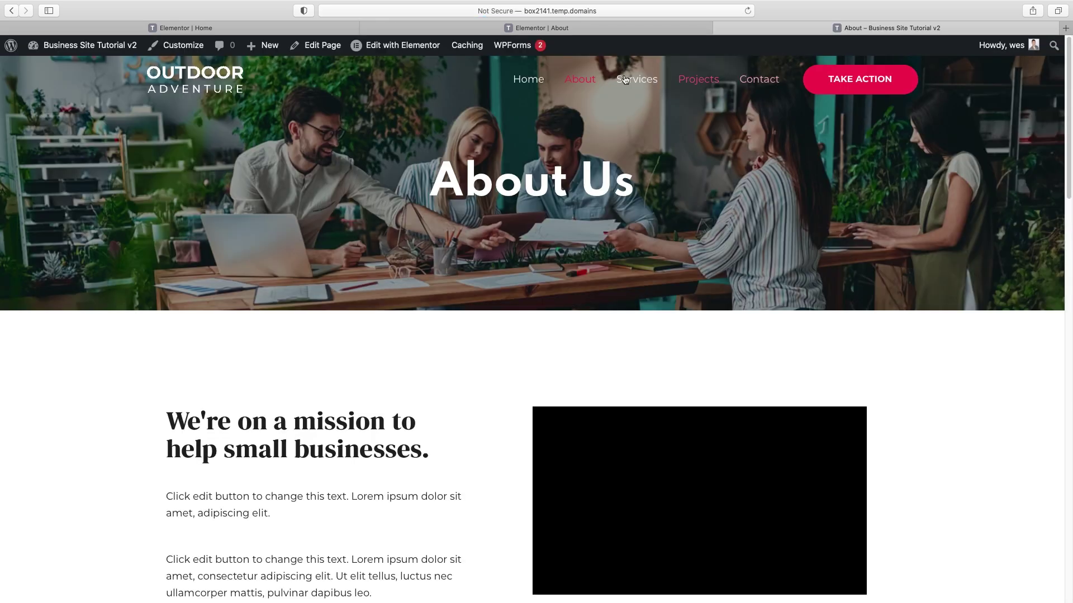
pyautogui.click(634, 82)
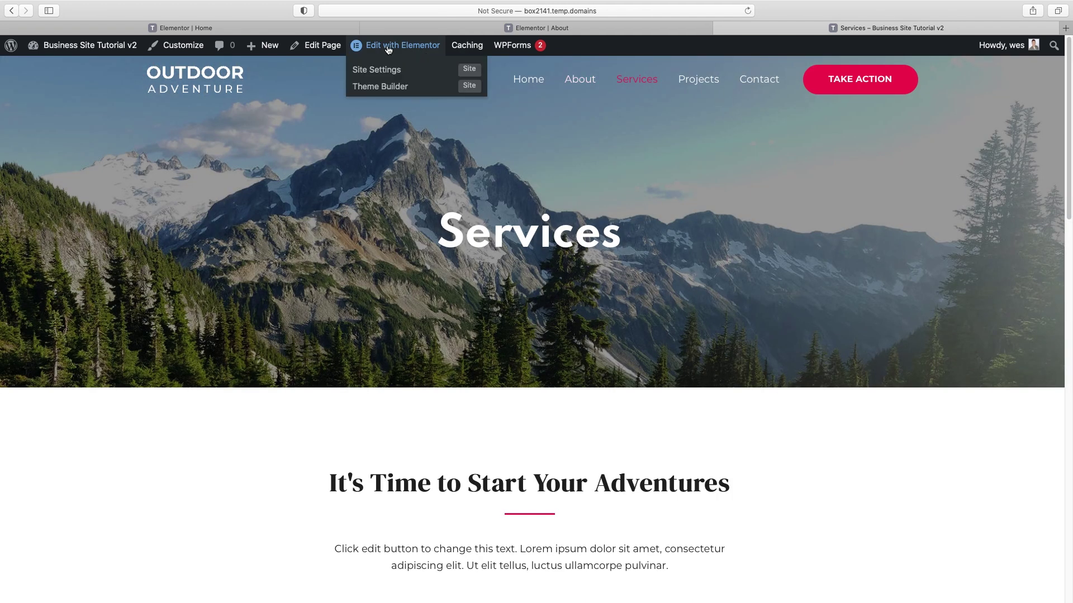
pyautogui.click(388, 49)
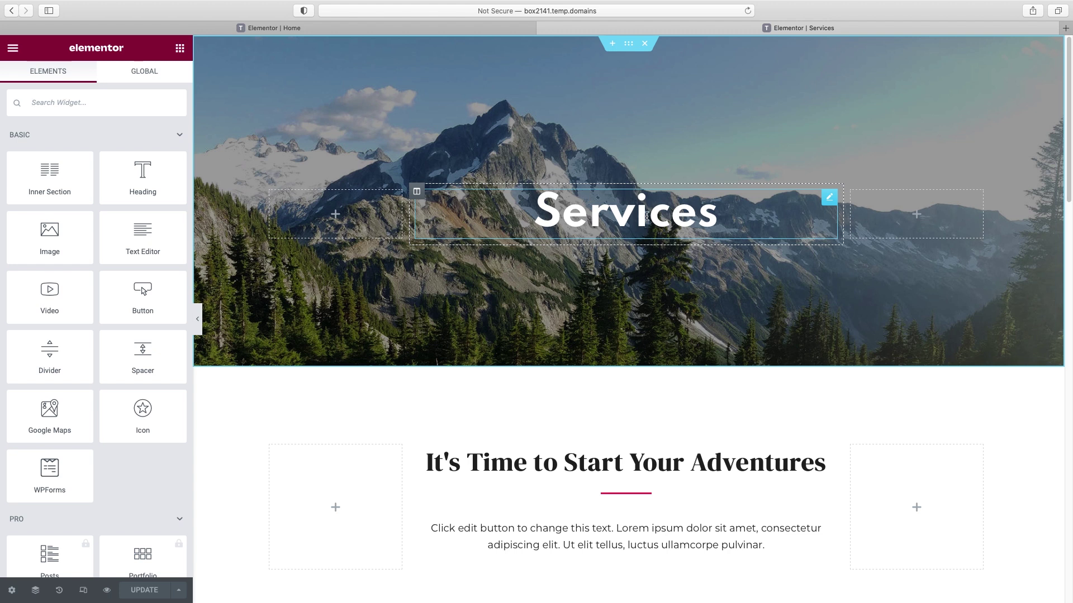
# - Select the Services page's mountain hero section and bring up its style settings
pyautogui.scroll(-5, 693, 377)
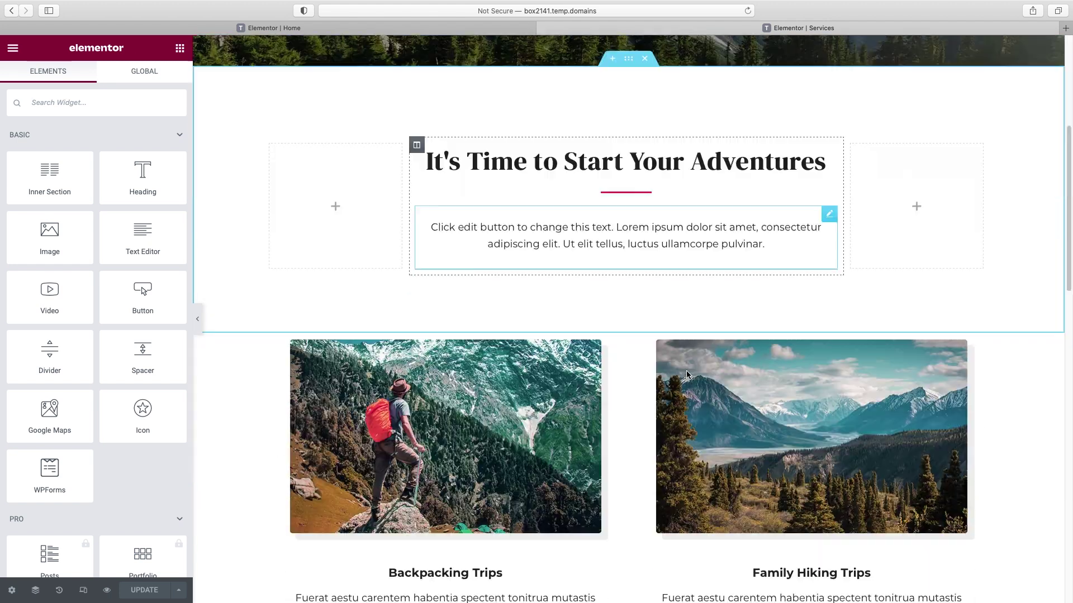
pyautogui.scroll(-2, 686, 374)
pyautogui.scroll(-2, 686, 374)
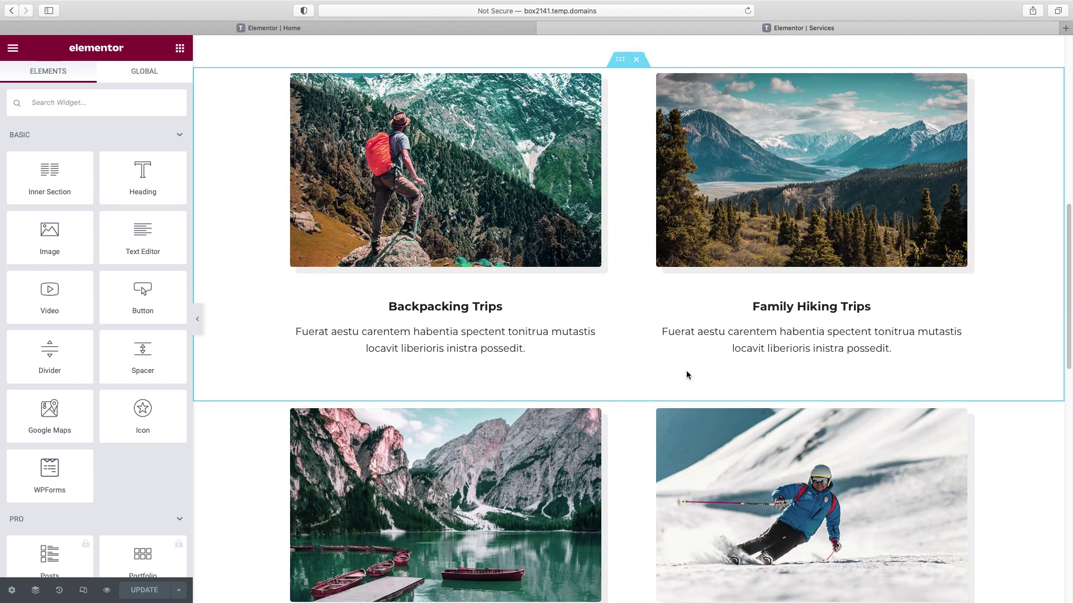
pyautogui.scroll(8, 687, 374)
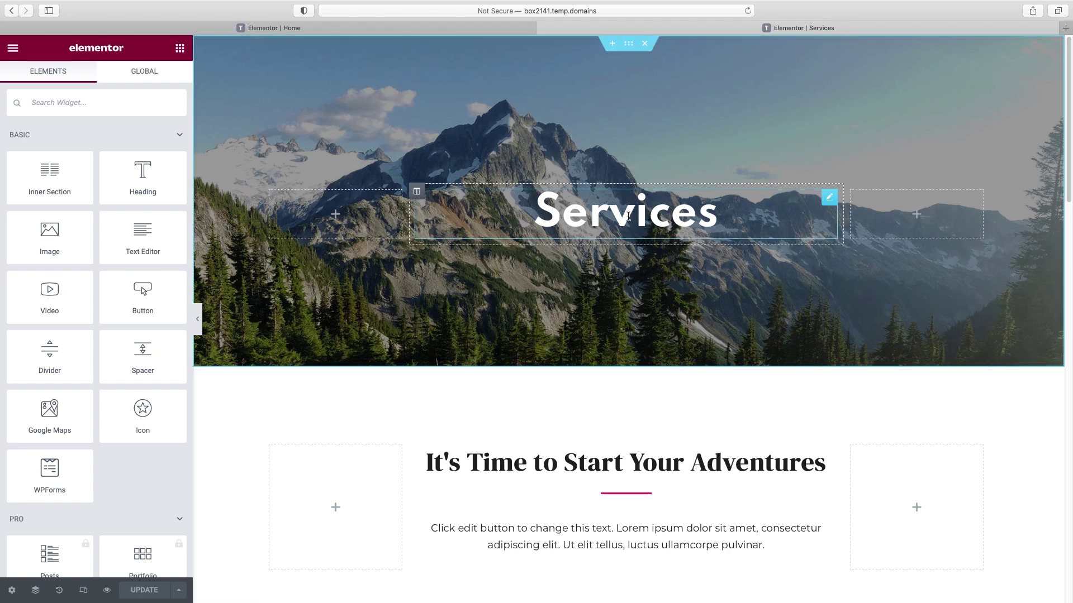
pyautogui.click(492, 209)
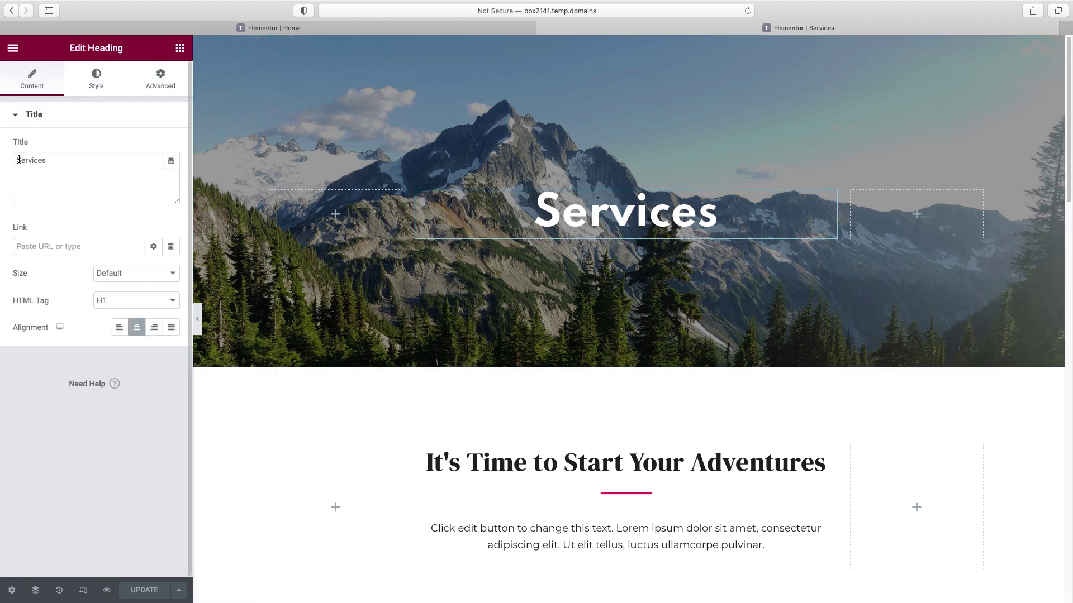
pyautogui.click(38, 161)
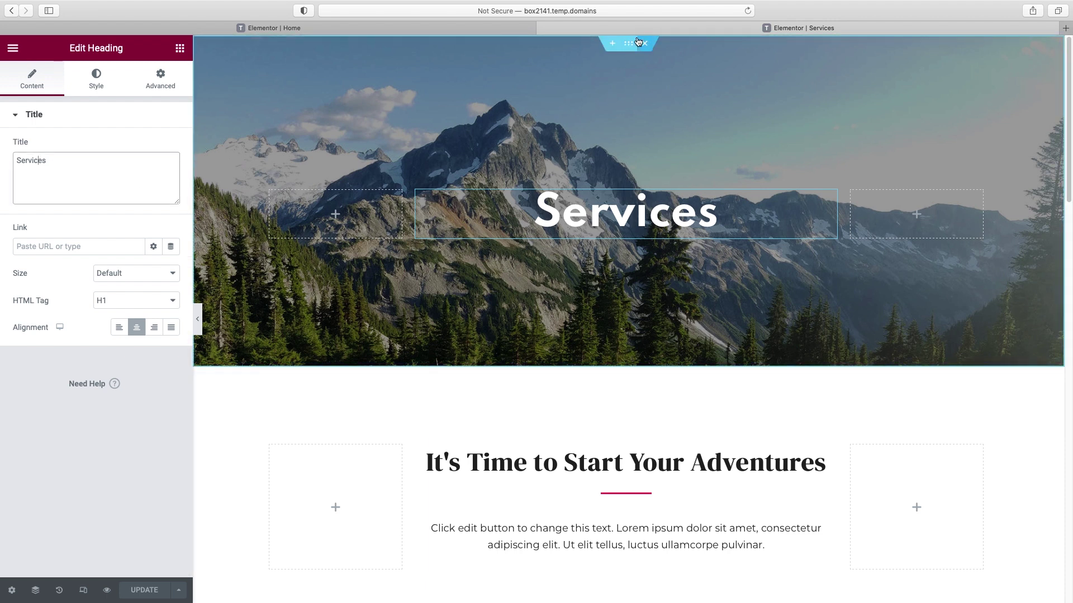
pyautogui.click(630, 44)
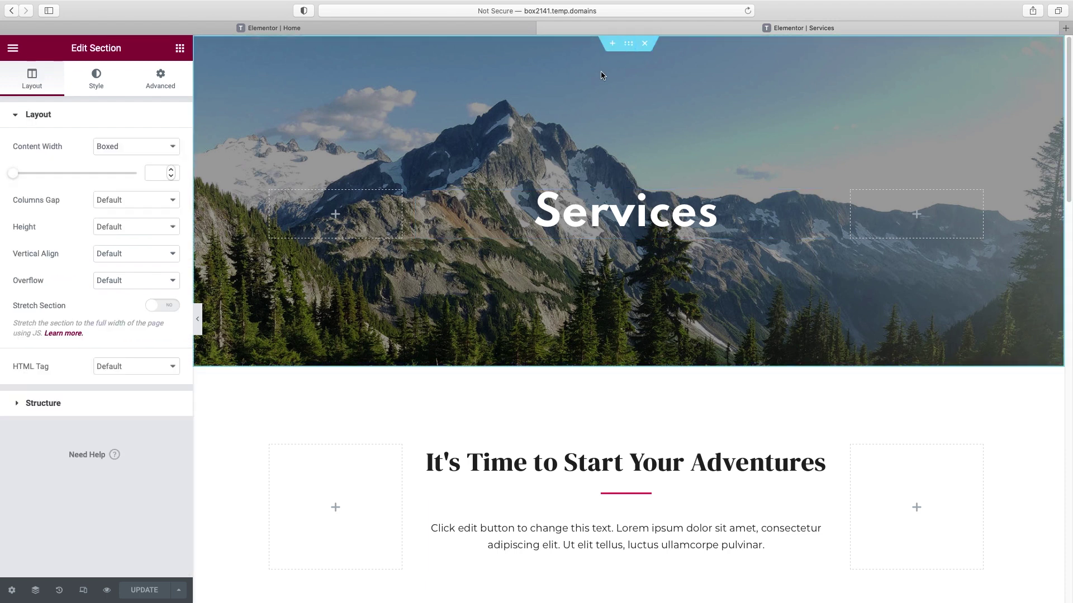
pyautogui.click(93, 87)
# - Use the two-colleagues-at-a-laptop photo as the hero background with Fixed attachment
pyautogui.click(83, 291)
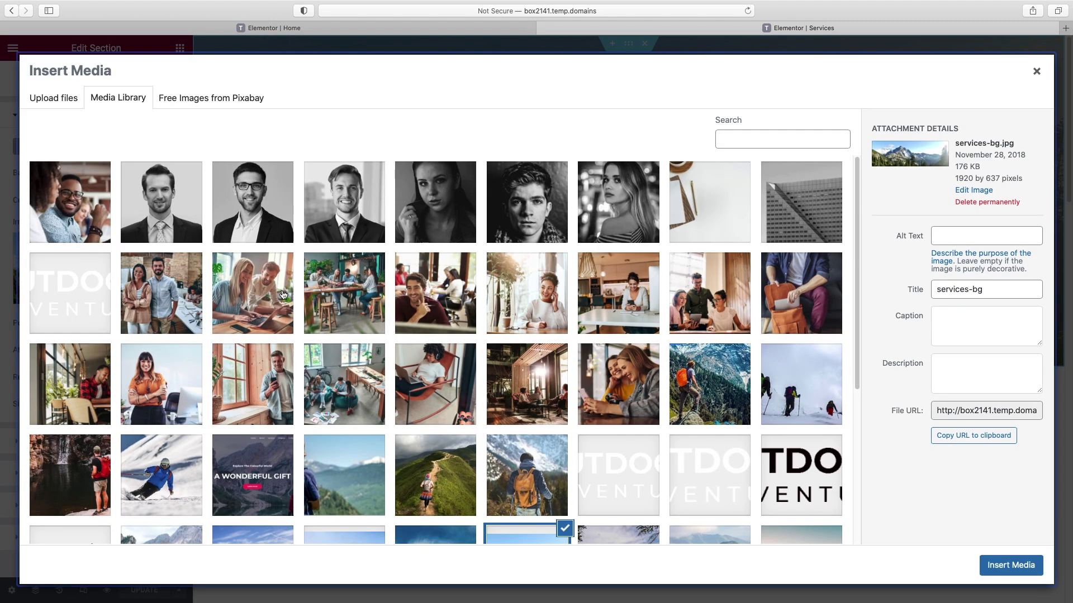
pyautogui.click(289, 291)
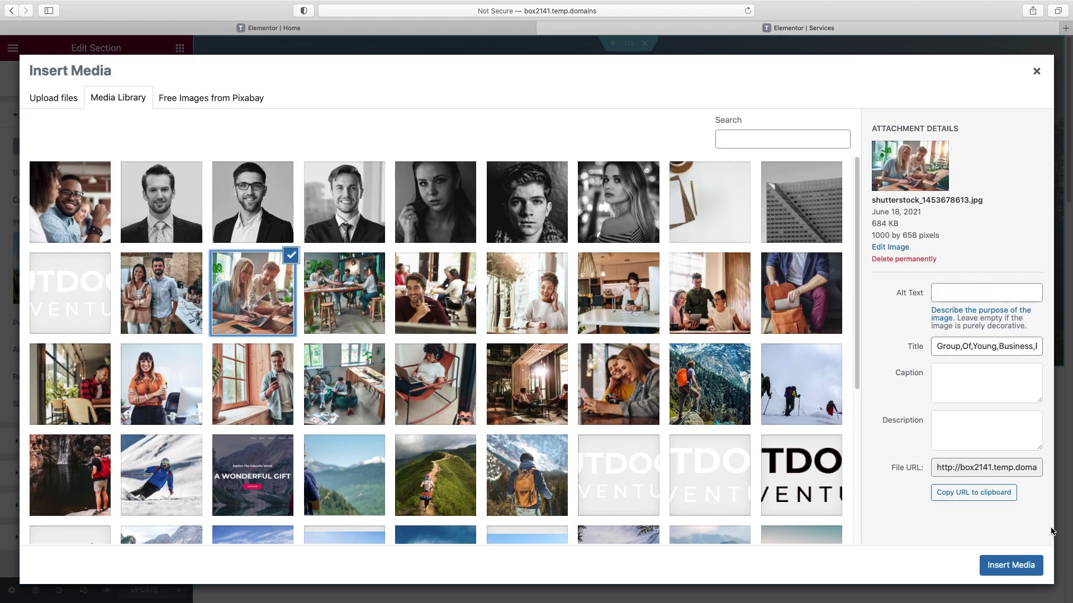
pyautogui.click(1020, 570)
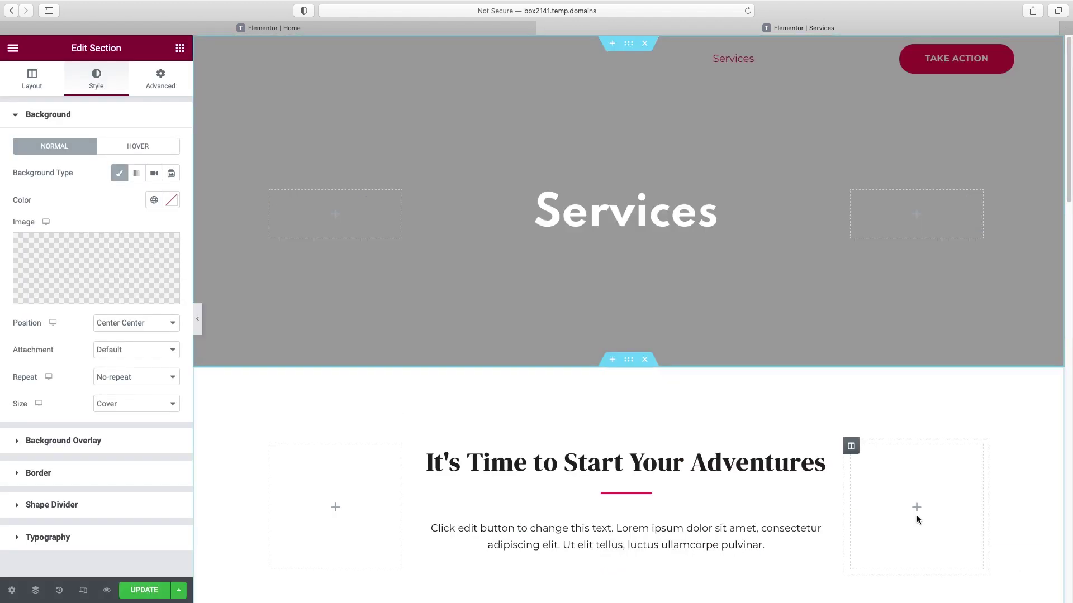
pyautogui.click(129, 352)
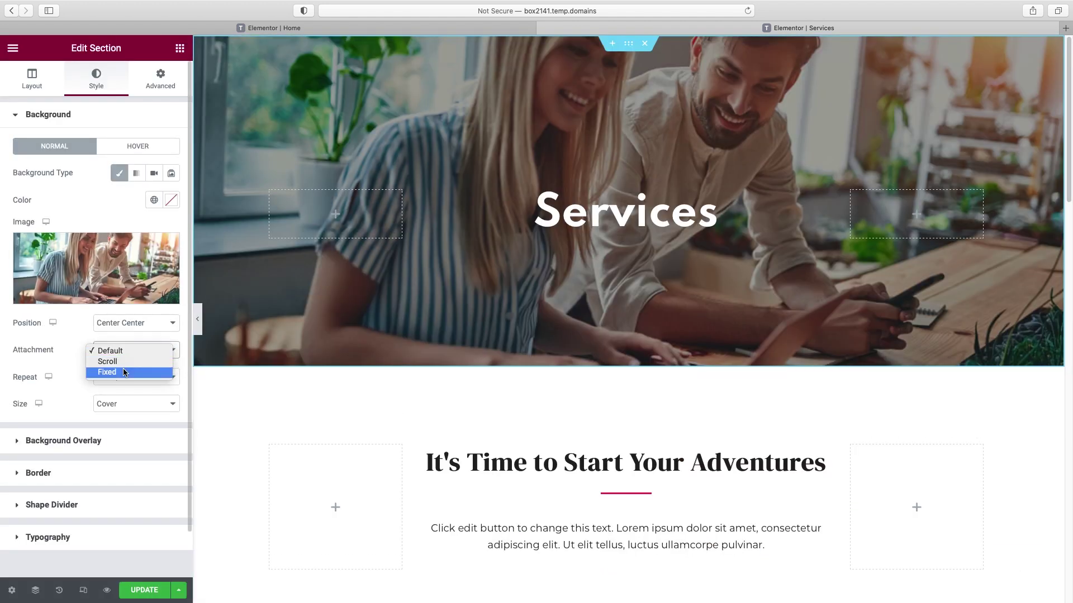
pyautogui.click(124, 373)
pyautogui.scroll(-3, 612, 282)
pyautogui.scroll(3, 612, 282)
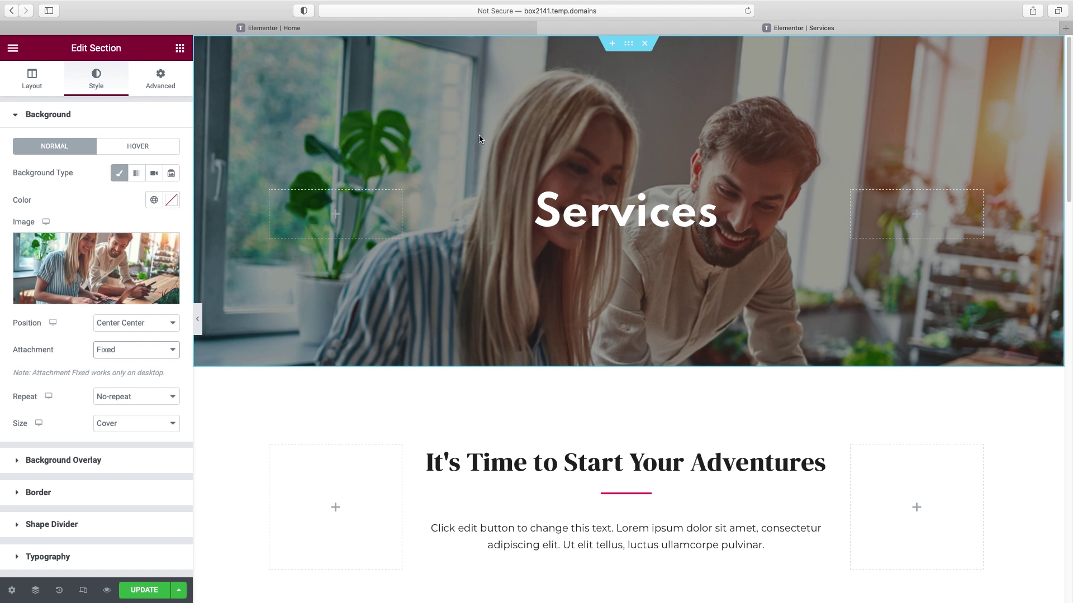
# - Change the hero's top padding from 230 and bottom from 190 to 150 px each
pyautogui.click(158, 84)
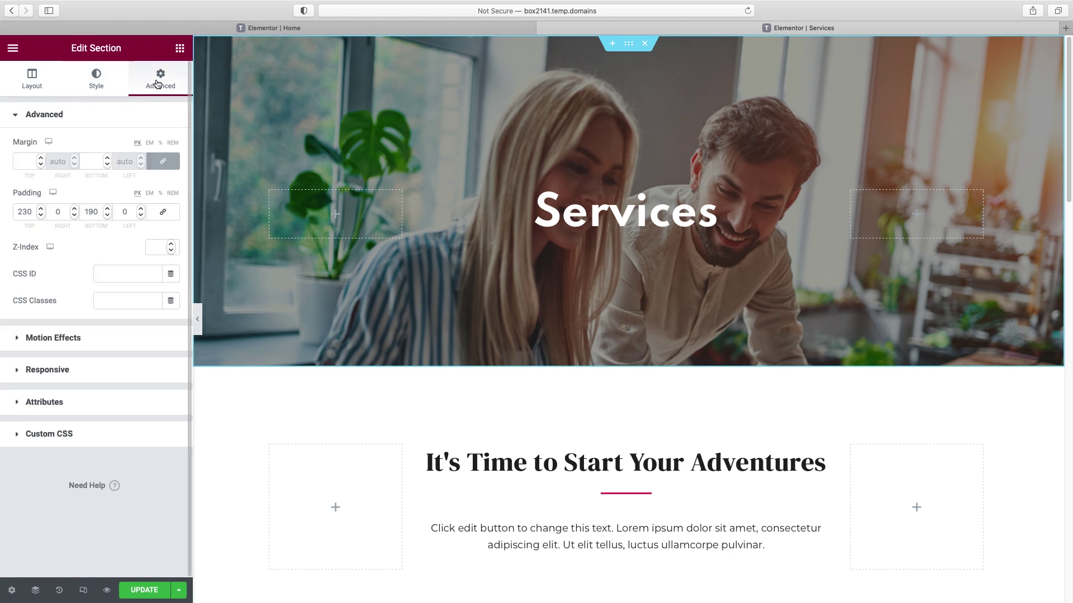
pyautogui.moveTo(28, 214); pyautogui.dragTo(3, 214)
pyautogui.write('15')
pyautogui.click(91, 211)
pyautogui.write('5')
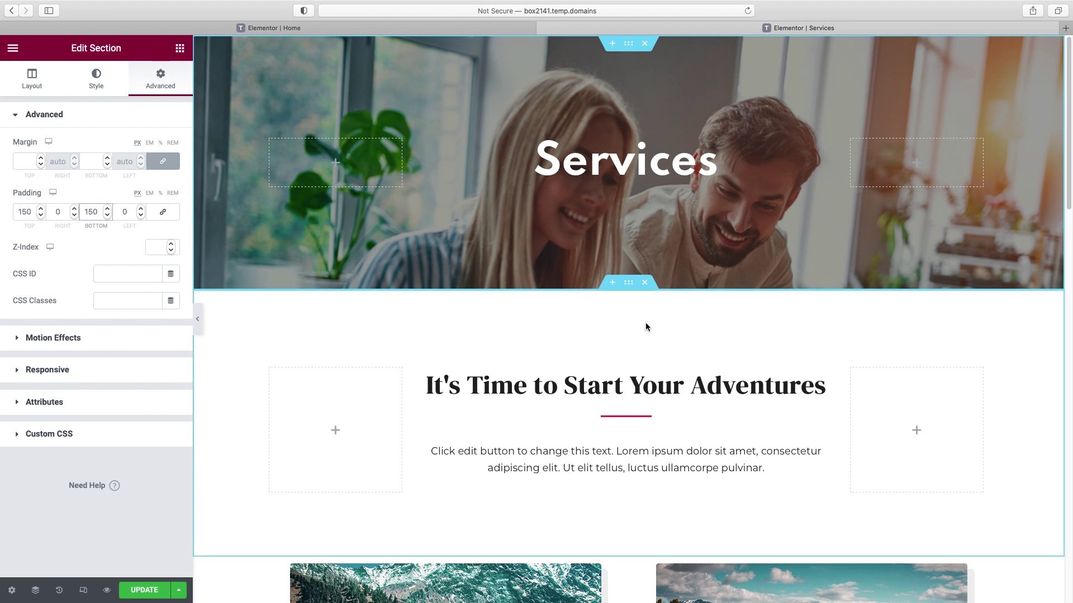
pyautogui.scroll(-1, 646, 326)
pyautogui.scroll(-4, 646, 327)
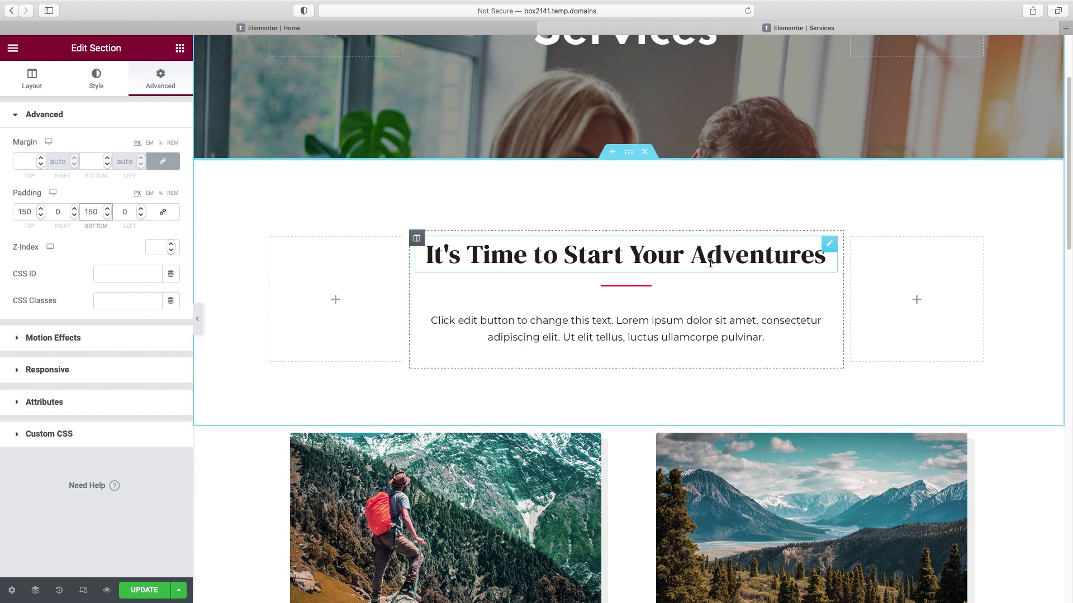
# - Change the heading text to 'We can help your small business with just about anything.'
pyautogui.click(635, 257)
pyautogui.tripleClick(93, 161)
pyautogui.write('We can help your small busi')
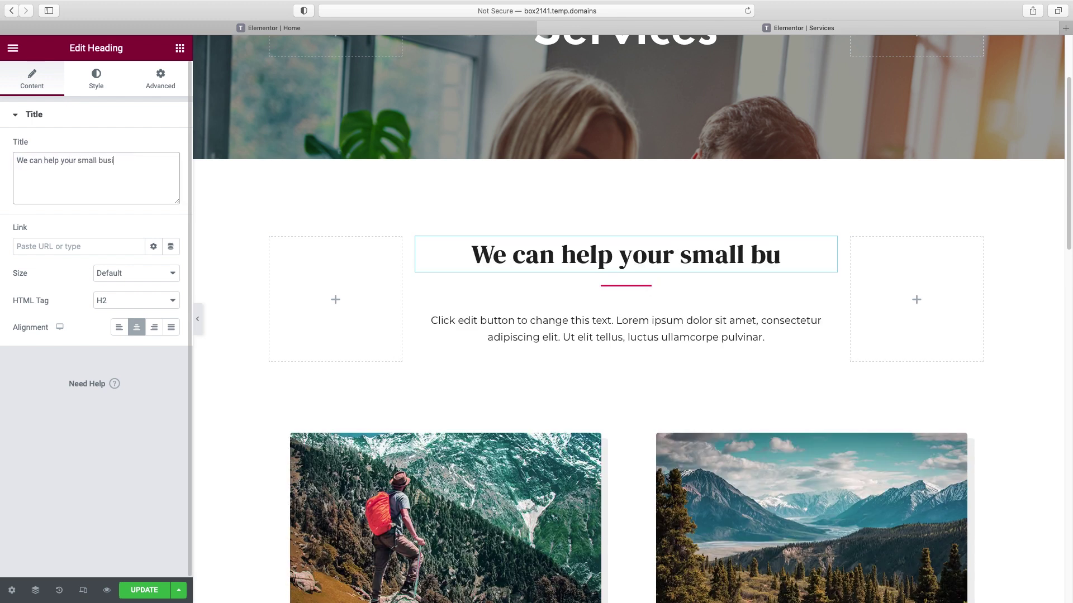
pyautogui.write('ness with just about anything.')
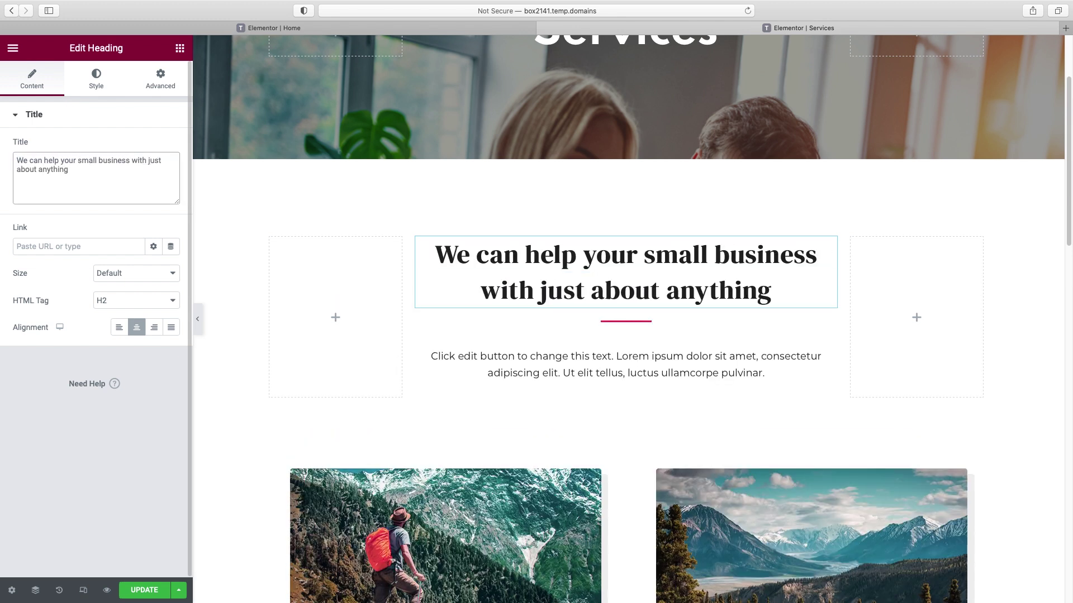
# - Set the heading's typography line height to 1.1 em
pyautogui.click(101, 83)
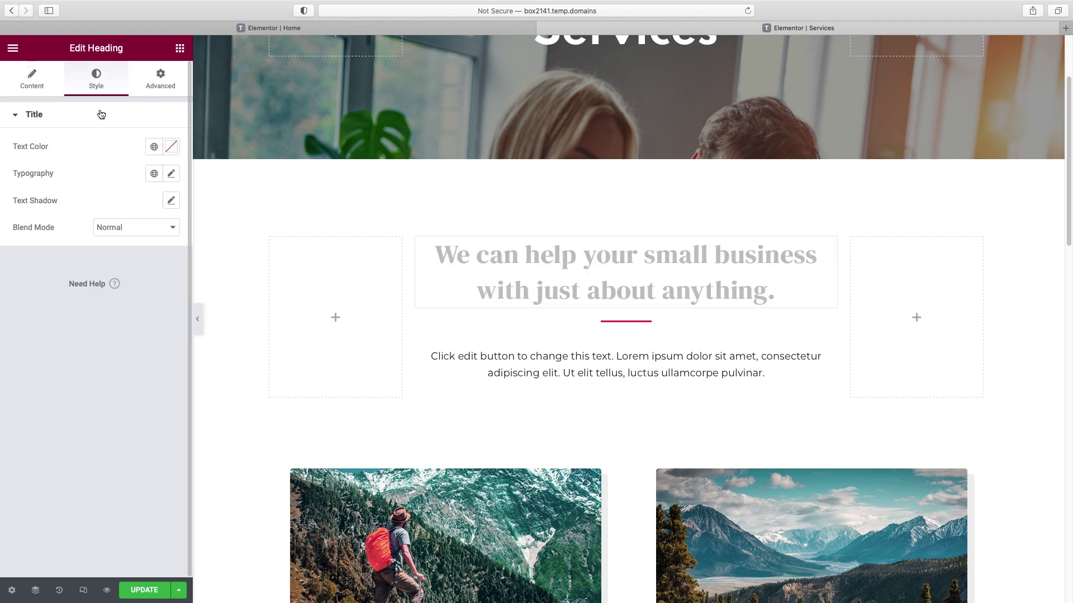
pyautogui.click(171, 174)
pyautogui.click(149, 422)
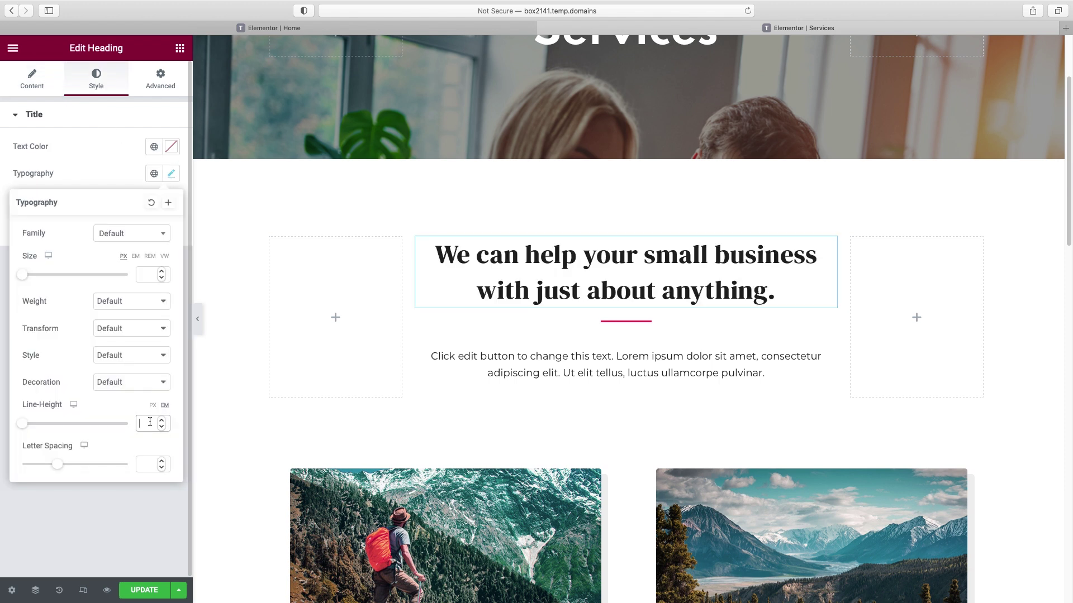
pyautogui.write('1.1')
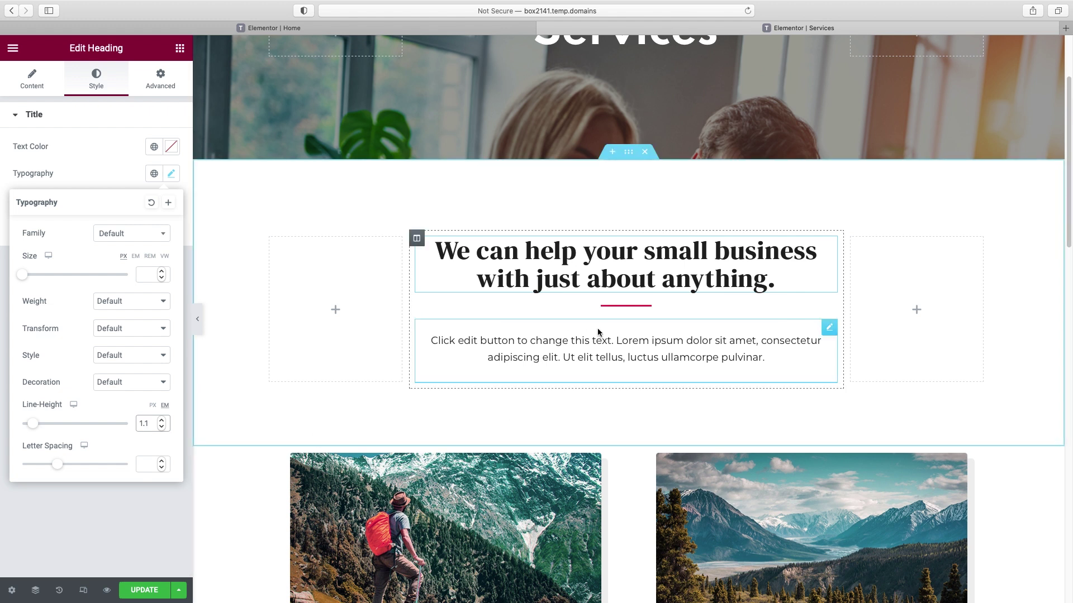
# - Delete the divider below the heading
pyautogui.rightClick(621, 306)
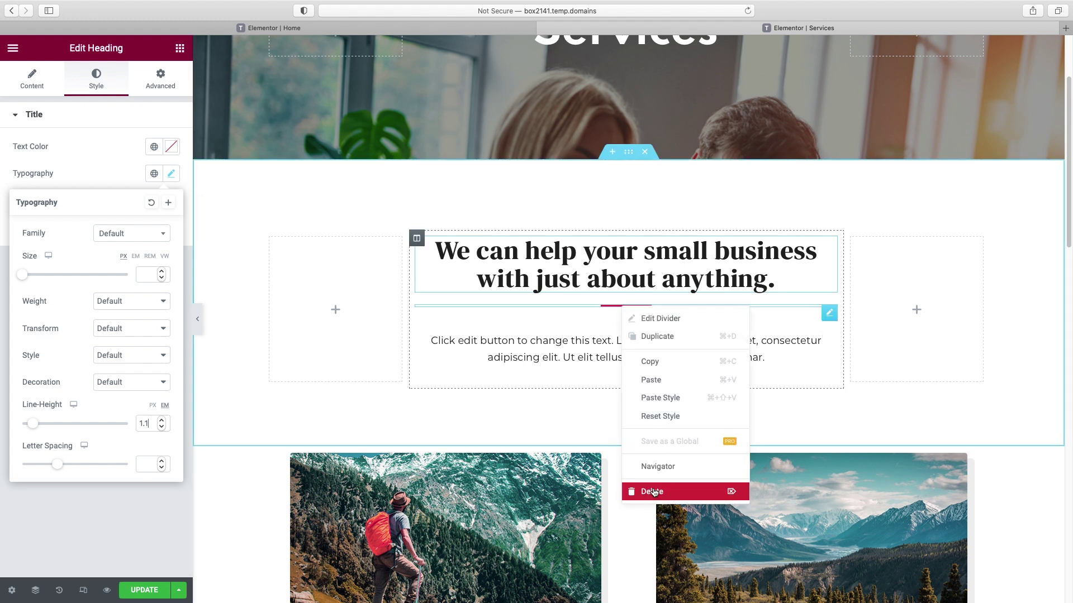
pyautogui.click(648, 491)
pyautogui.click(557, 335)
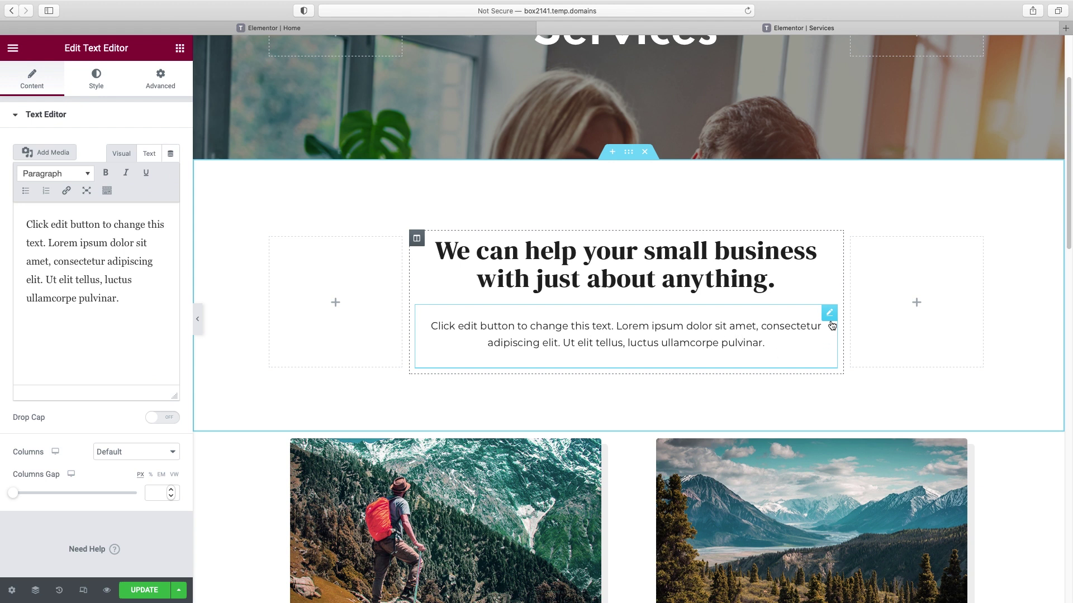
# - Retitle the first two cards 'Small Business Consulting' and 'Business Formation'
pyautogui.scroll(-5, 831, 343)
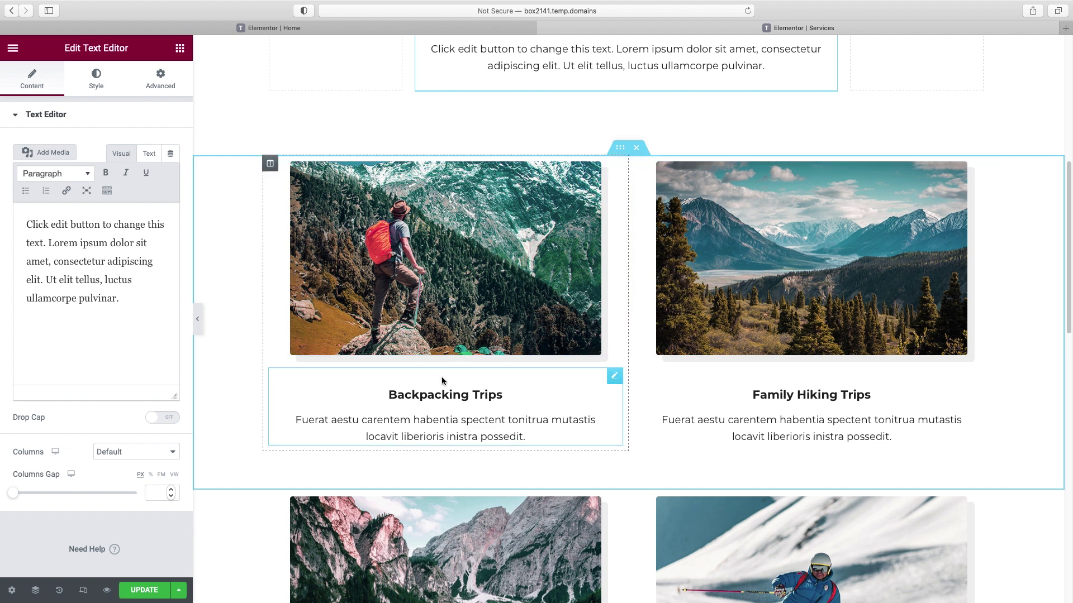
pyautogui.scroll(8, 442, 376)
pyautogui.scroll(-5, 441, 376)
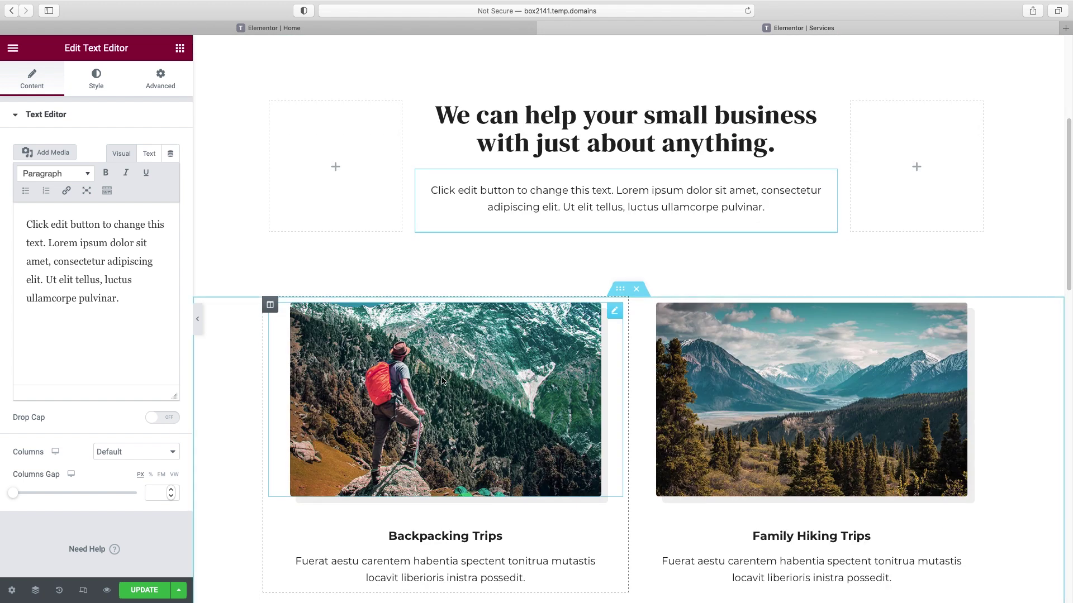
pyautogui.scroll(-5, 797, 352)
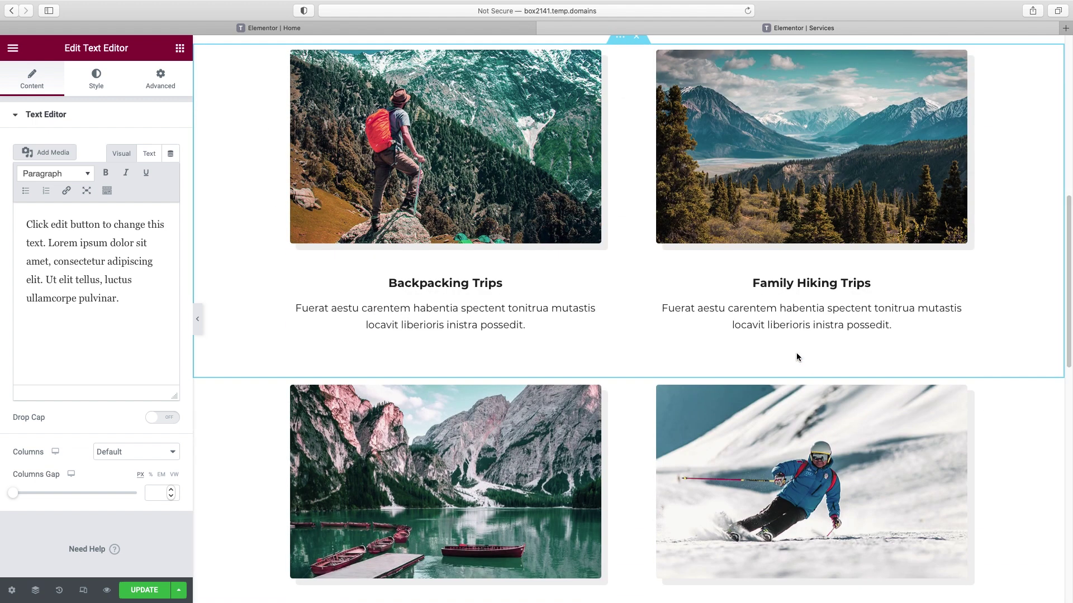
pyautogui.scroll(2, 796, 353)
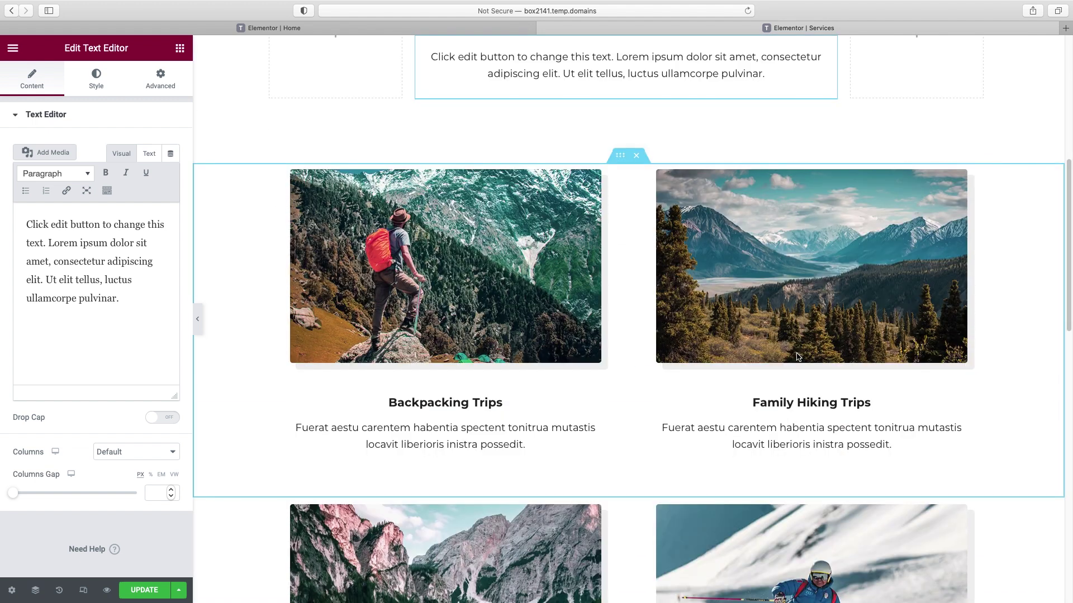
pyautogui.click(400, 405)
pyautogui.moveTo(83, 284); pyautogui.dragTo(17, 284)
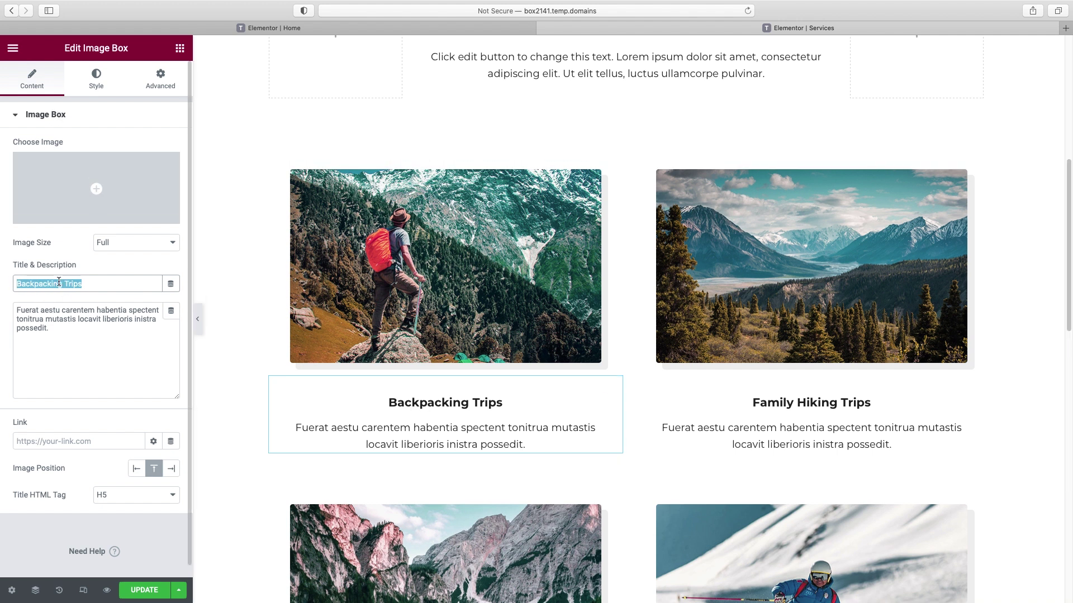
pyautogui.write('Small Business Consulting')
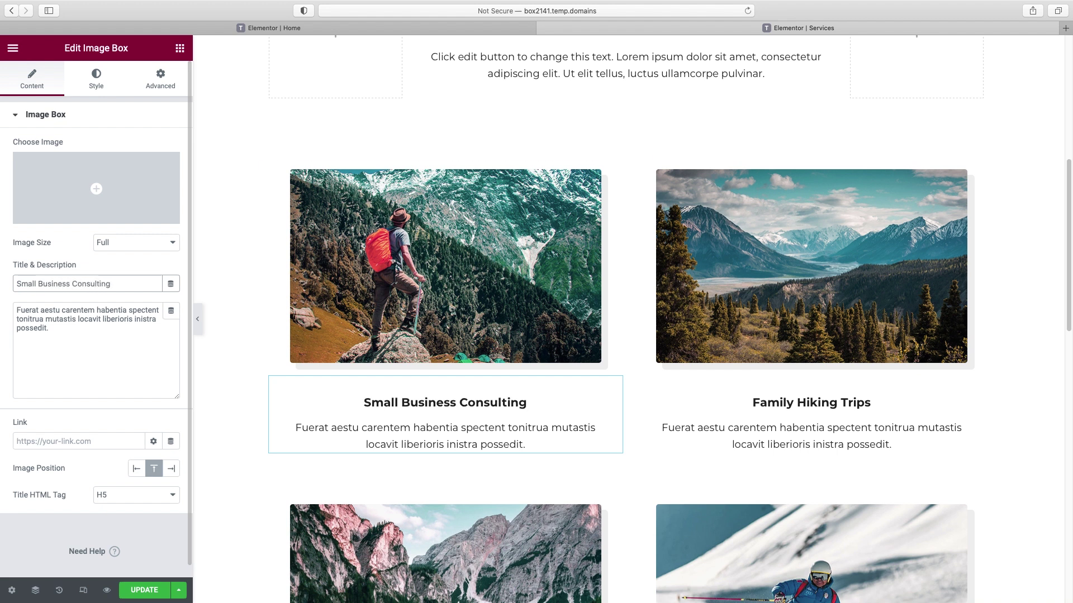
pyautogui.click(821, 403)
pyautogui.moveTo(83, 284); pyautogui.dragTo(17, 284)
pyautogui.write('Business Formation')
# - Retitle the Water Sports and Winter Sports cards 'Outsourced Hiring' and 'Full Company Management'
pyautogui.scroll(-10, 245, 283)
pyautogui.click(415, 342)
pyautogui.moveTo(84, 284); pyautogui.dragTo(17, 284)
pyautogui.write('Outsourced Hiring')
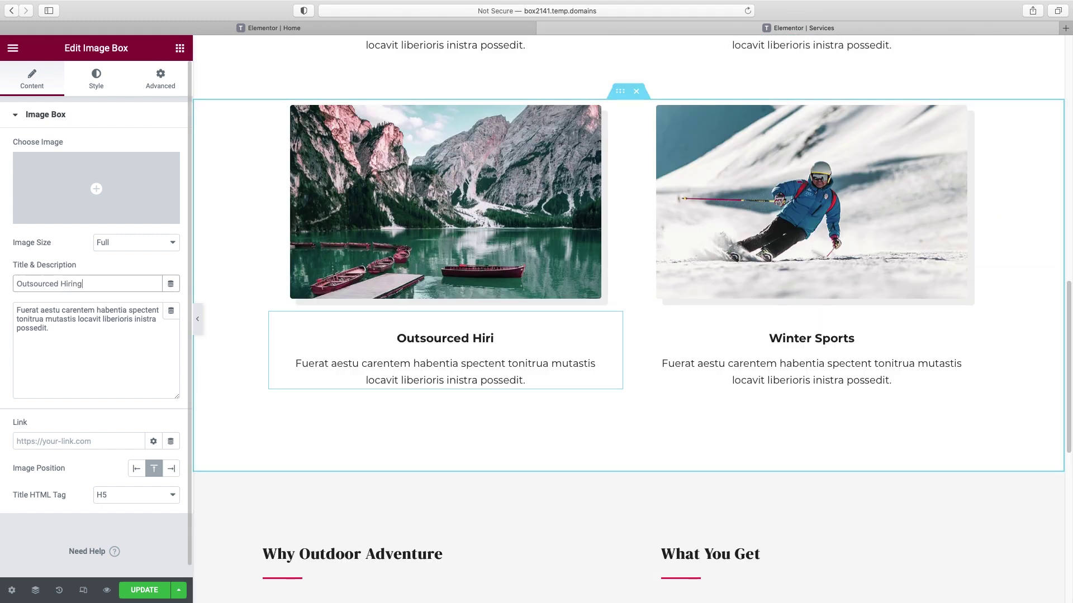
pyautogui.click(838, 349)
pyautogui.moveTo(84, 284); pyautogui.dragTo(17, 284)
pyautogui.write('Full Company Management')
pyautogui.scroll(1, 514, 359)
pyautogui.scroll(5, 514, 359)
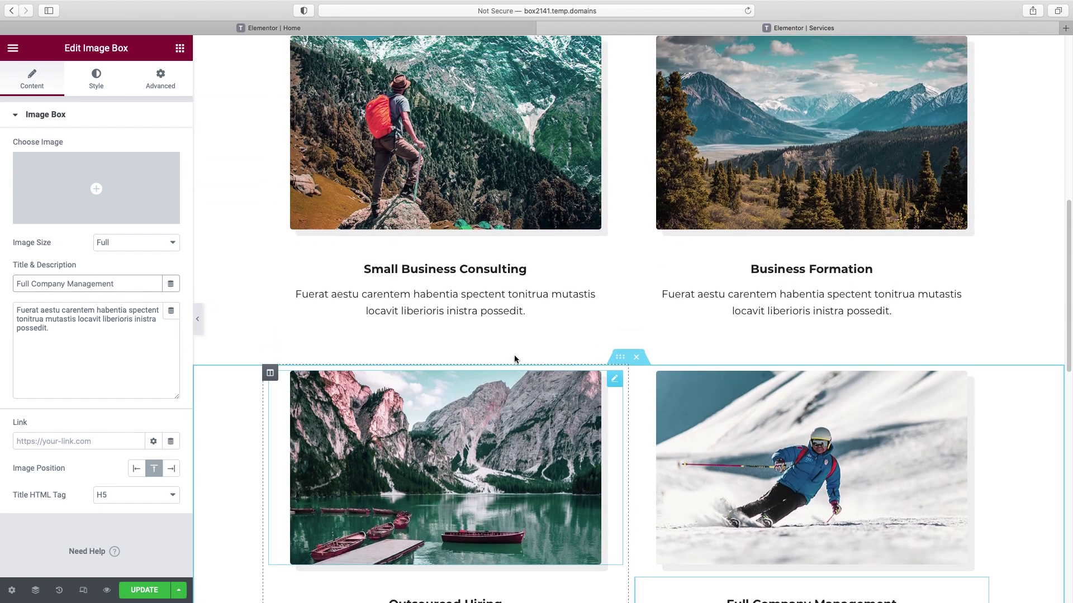
pyautogui.scroll(3, 515, 359)
pyautogui.click(494, 428)
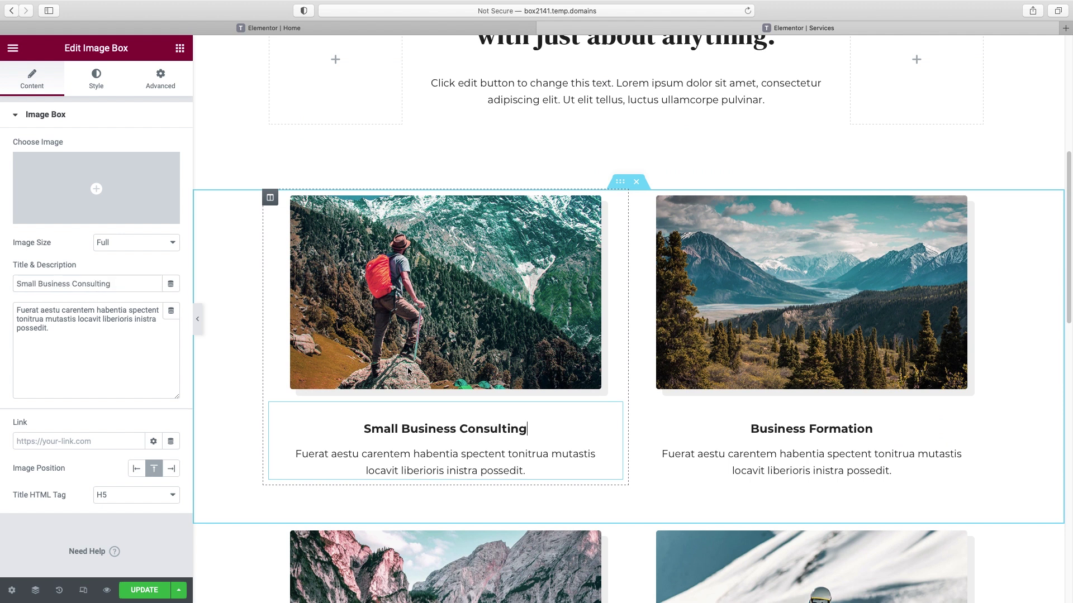
pyautogui.click(96, 81)
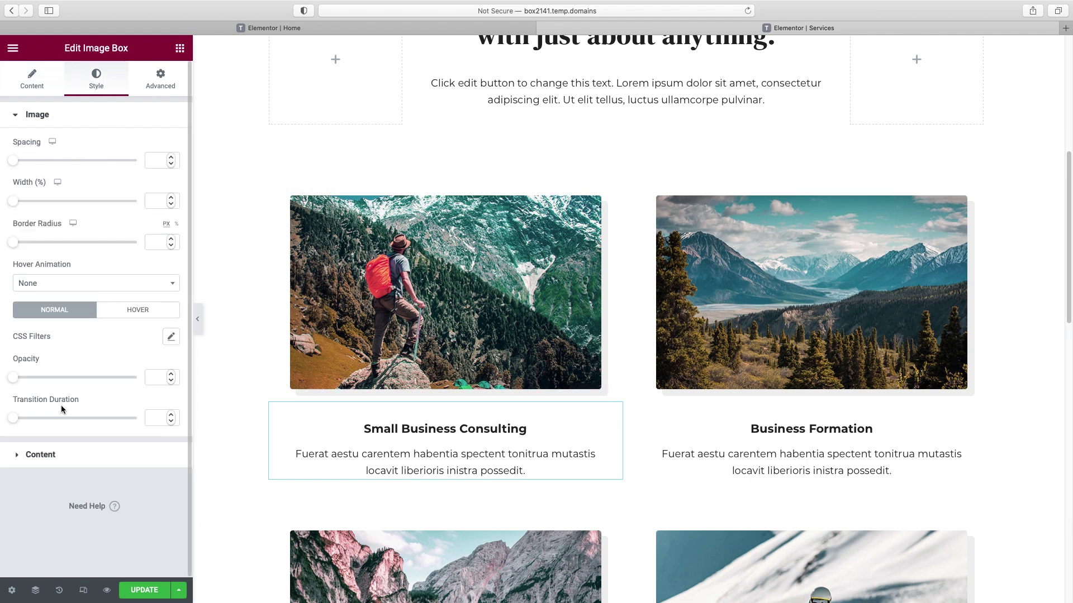
# - Set the Small Business Consulting card's title font family to Spartan
pyautogui.click(52, 455)
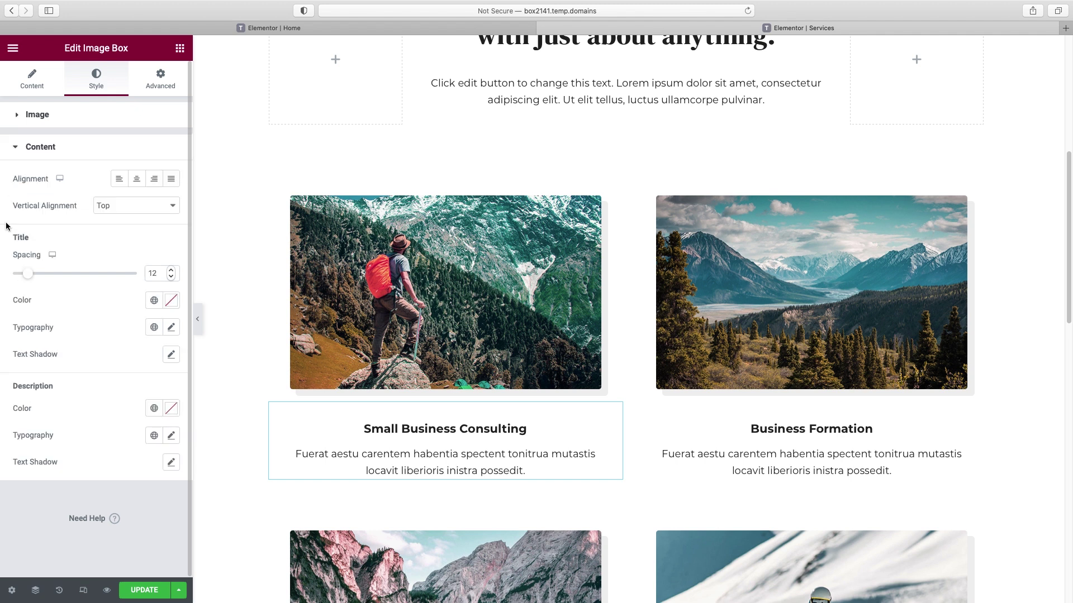
pyautogui.click(171, 328)
pyautogui.click(130, 392)
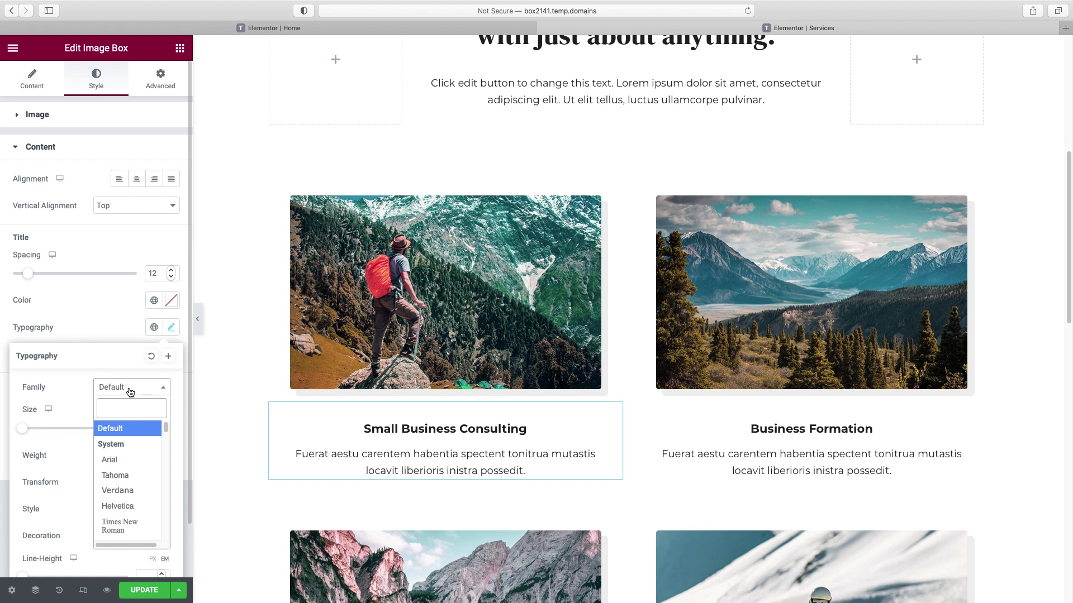
pyautogui.write('spartan')
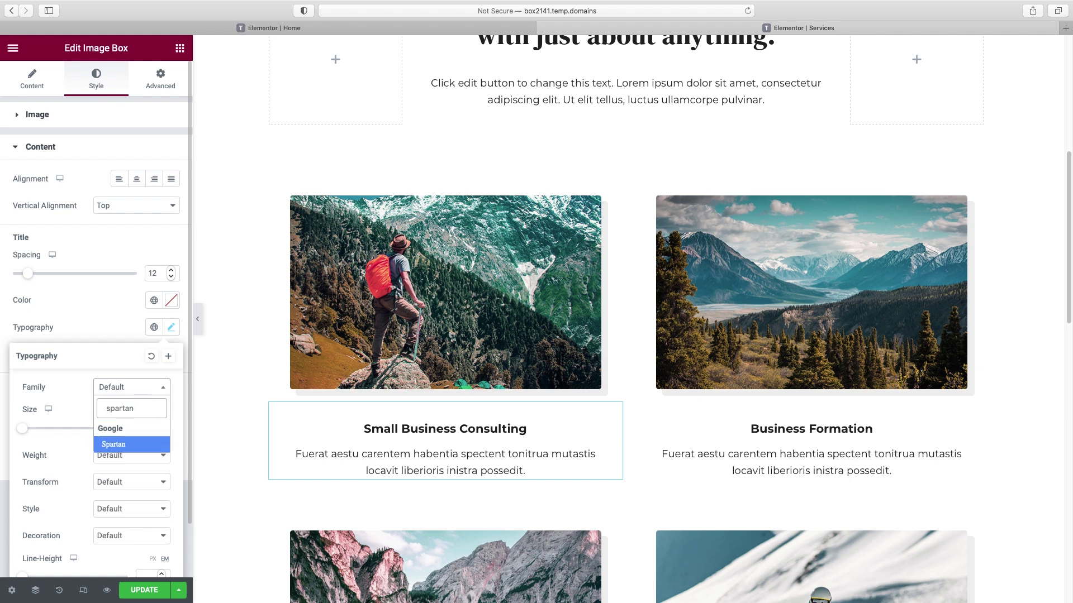
pyautogui.click(124, 445)
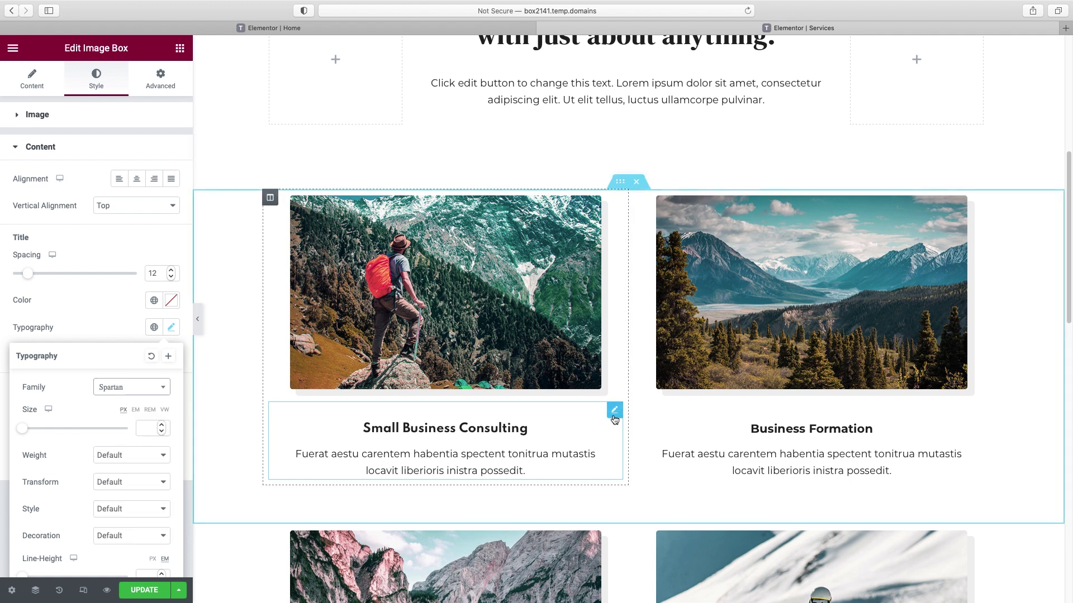
# - Copy the Small Business Consulting card's style and paste it onto the other service cards
pyautogui.rightClick(614, 408)
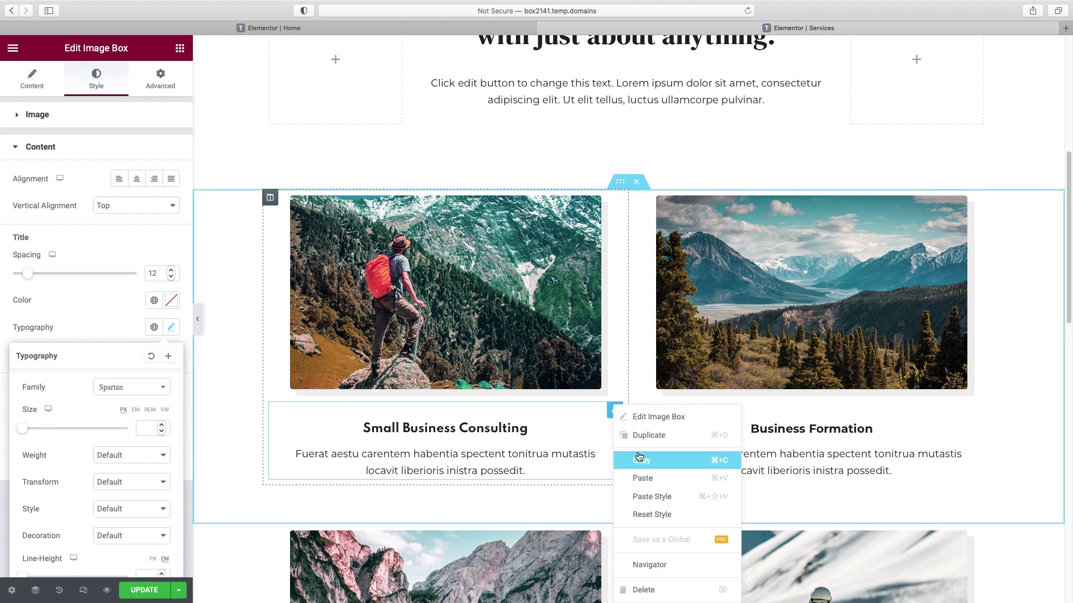
pyautogui.click(639, 458)
pyautogui.rightClick(983, 407)
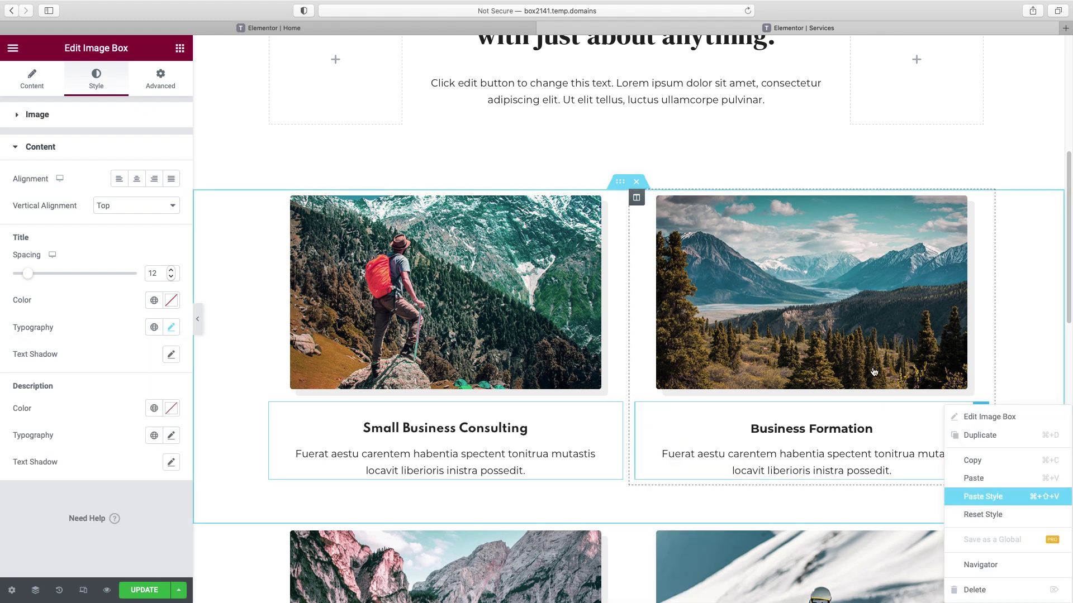
pyautogui.scroll(-6, 868, 362)
pyautogui.rightClick(614, 403)
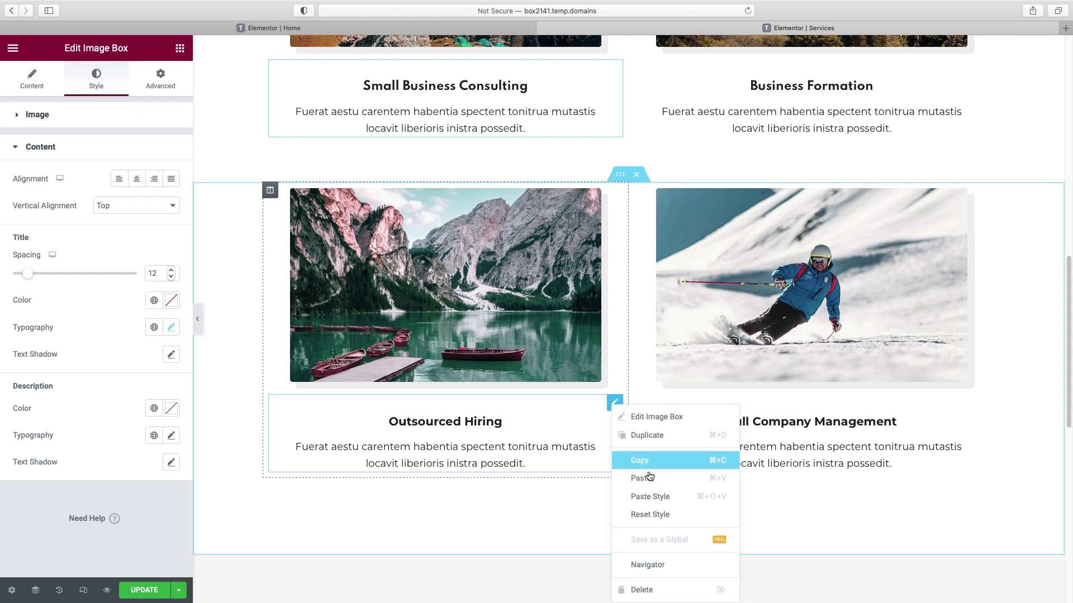
pyautogui.click(651, 496)
pyautogui.rightClick(981, 403)
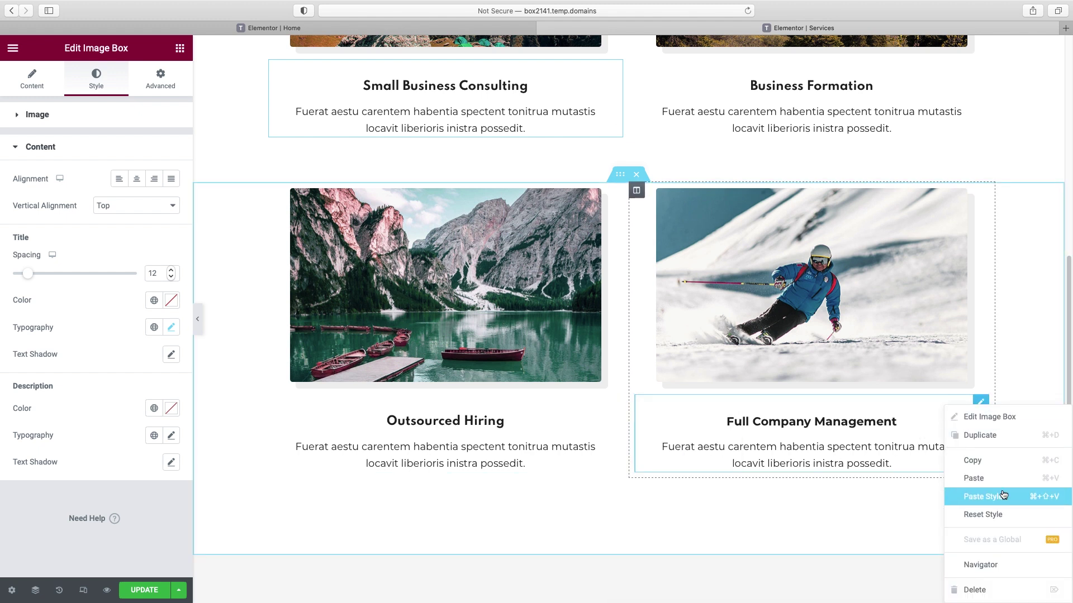
pyautogui.click(1003, 495)
pyautogui.scroll(4, 898, 396)
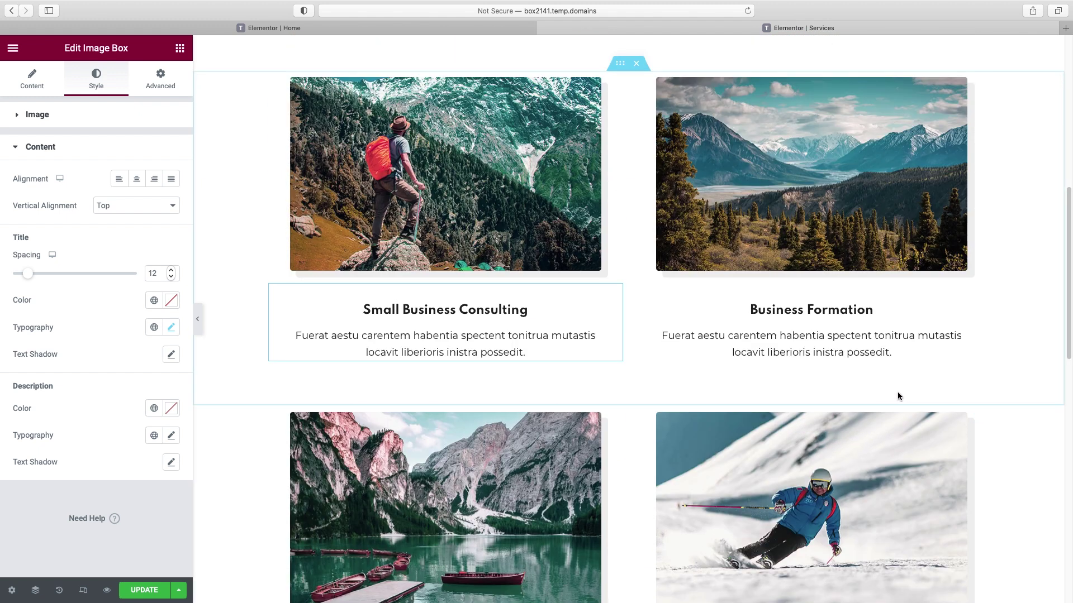
pyautogui.scroll(2, 898, 396)
# - Replace the first card's hiker photo with a newly uploaded office photo, then view its Advanced settings
pyautogui.click(514, 261)
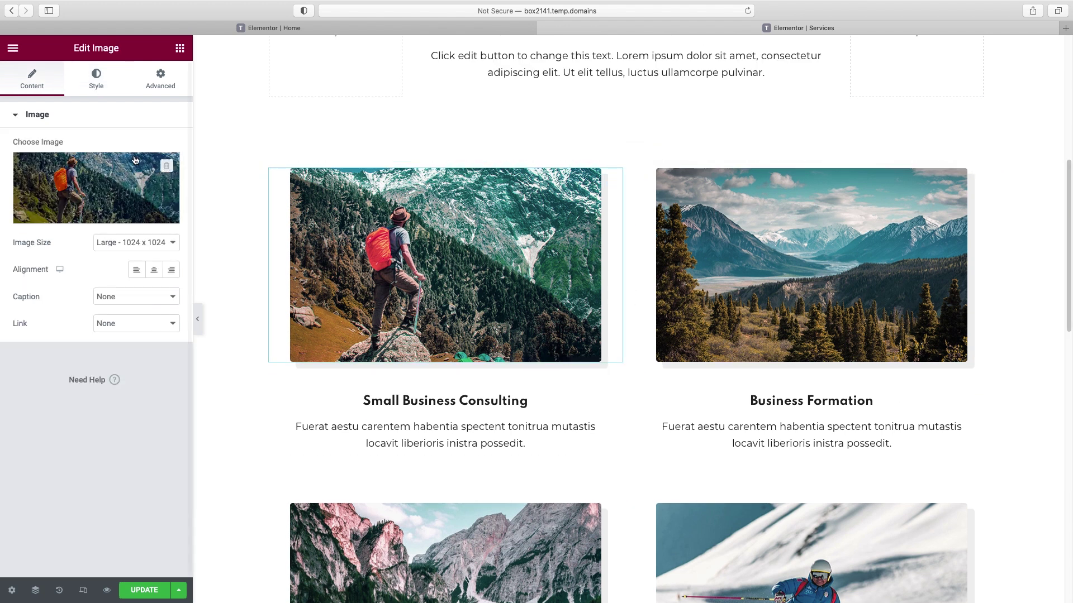
pyautogui.click(76, 216)
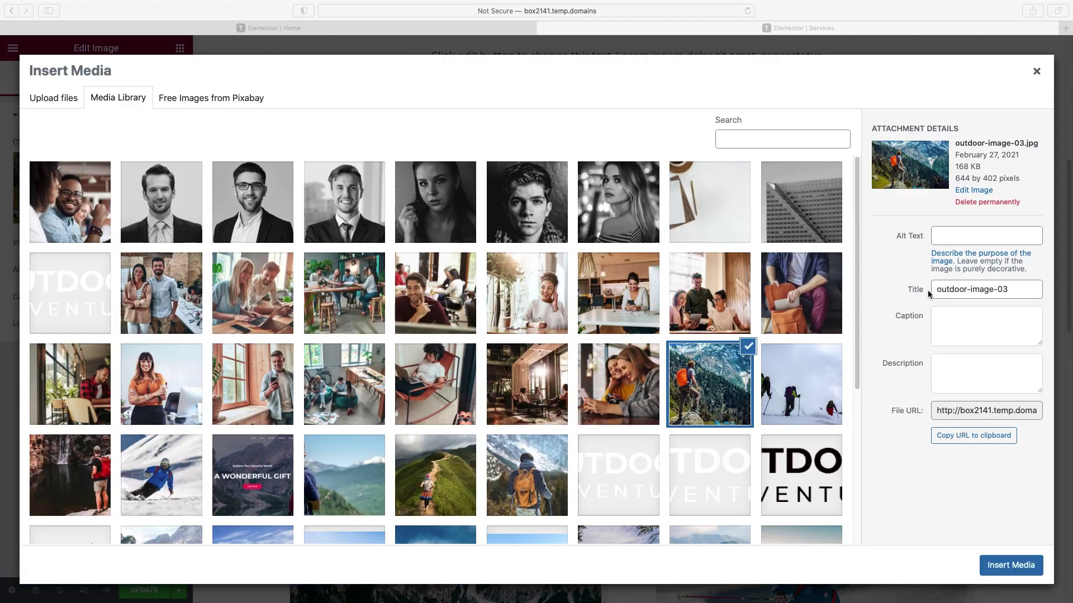
pyautogui.moveTo(928, 294); pyautogui.dragTo(358, 290)
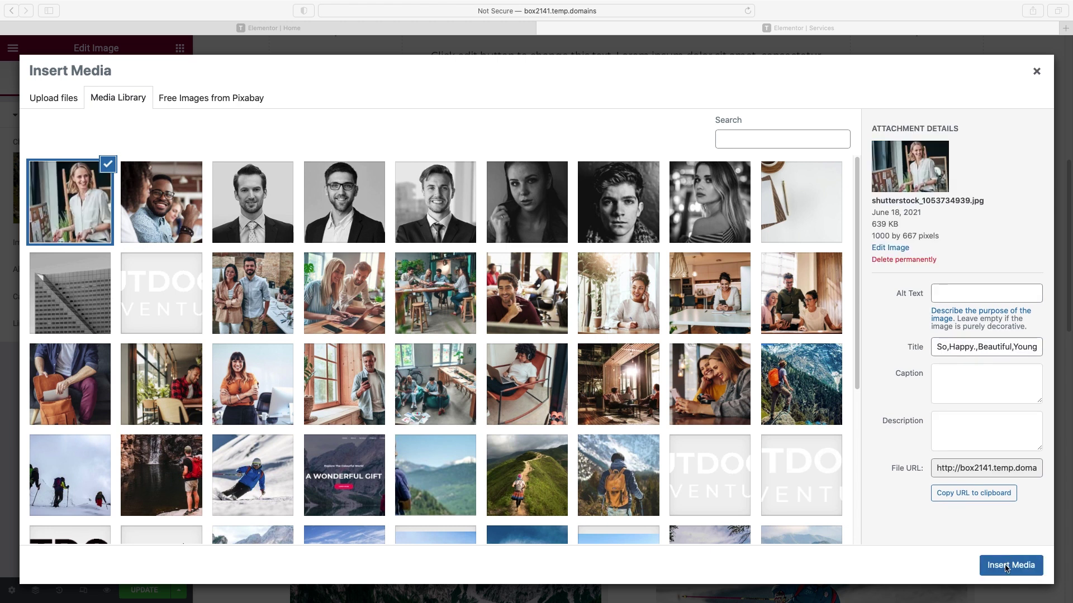
pyautogui.click(1006, 566)
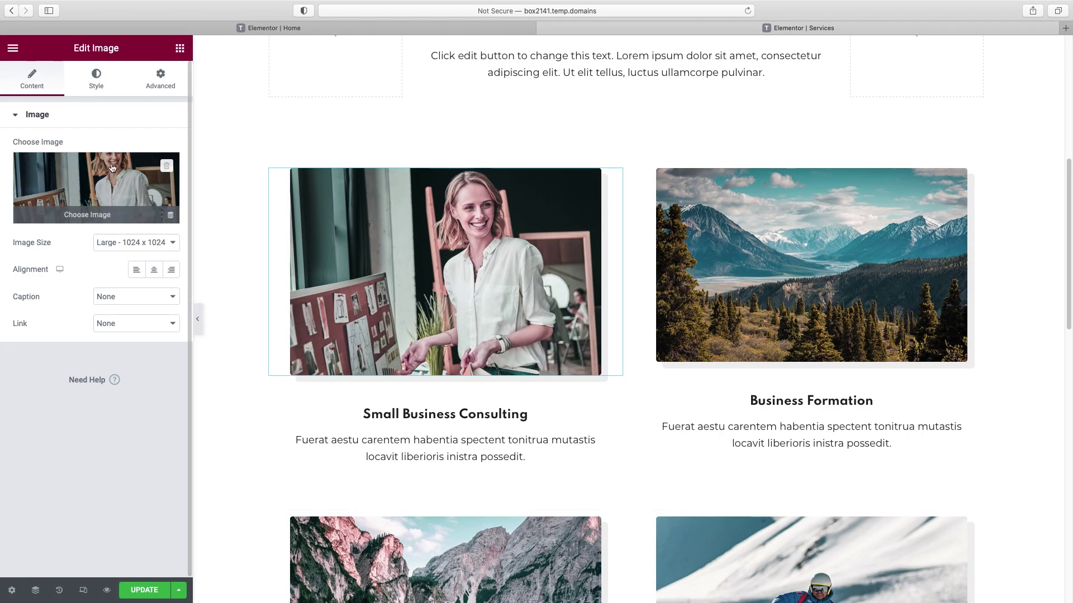
pyautogui.moveTo(107, 175)
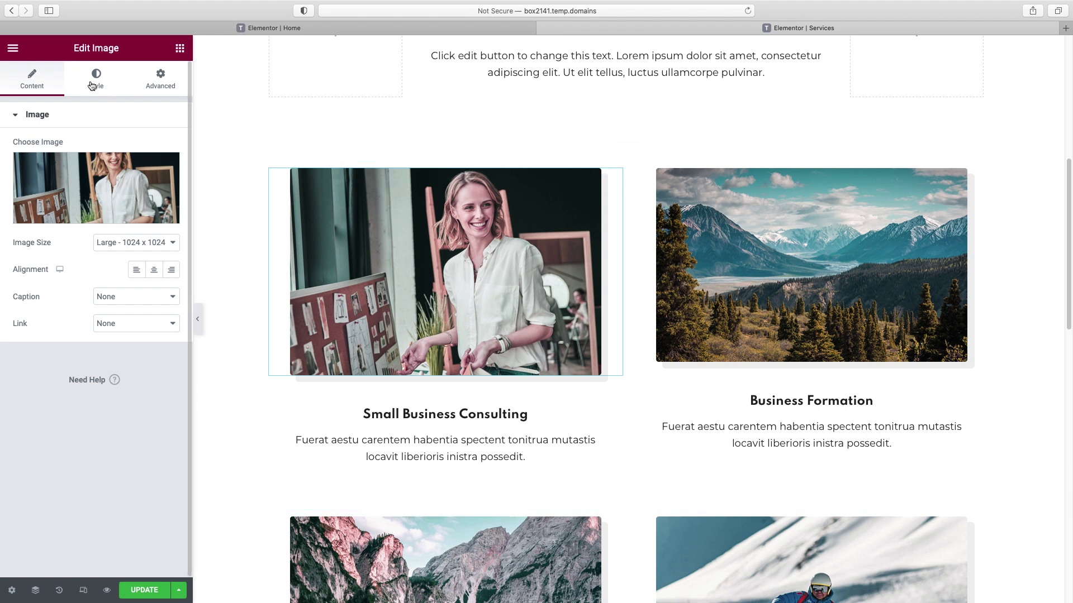
pyautogui.click(161, 81)
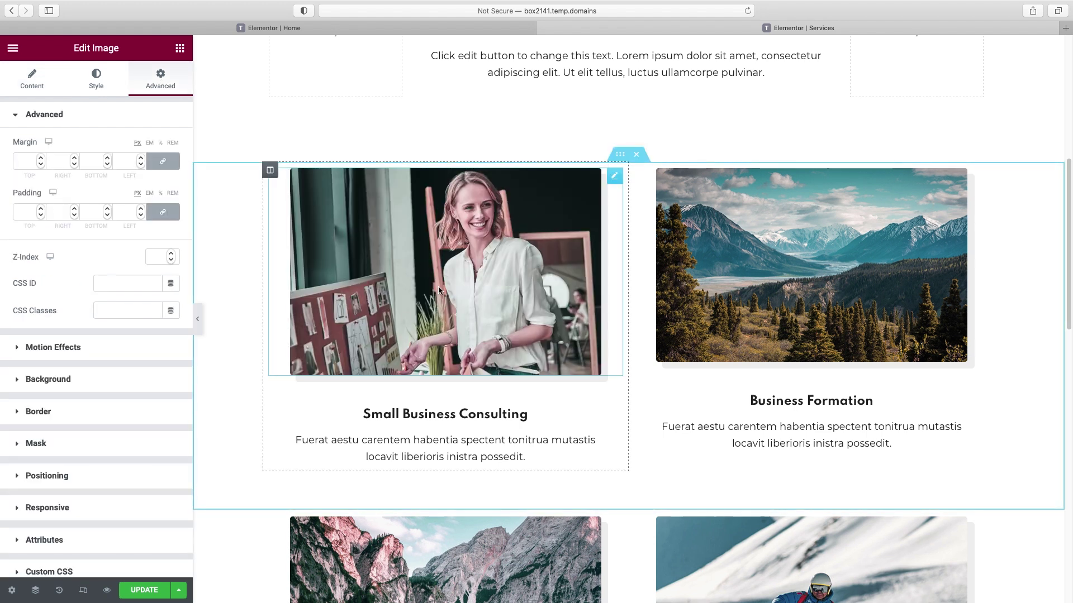
# - Try brightness, saturation, hue and contrast CSS filters on the photo, then reset them to default
pyautogui.scroll(1, 438, 286)
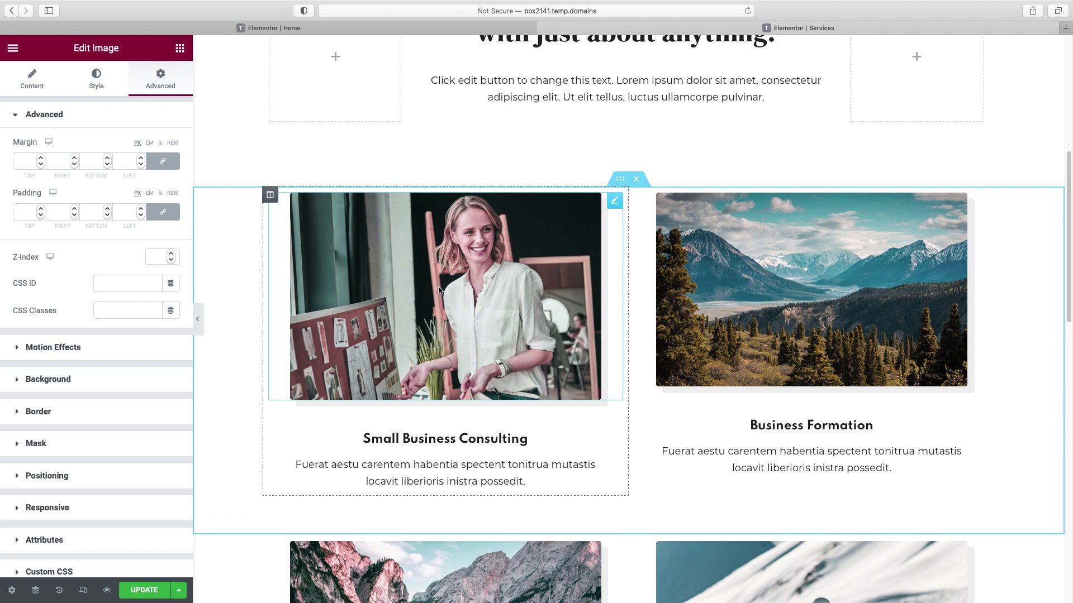
pyautogui.click(97, 83)
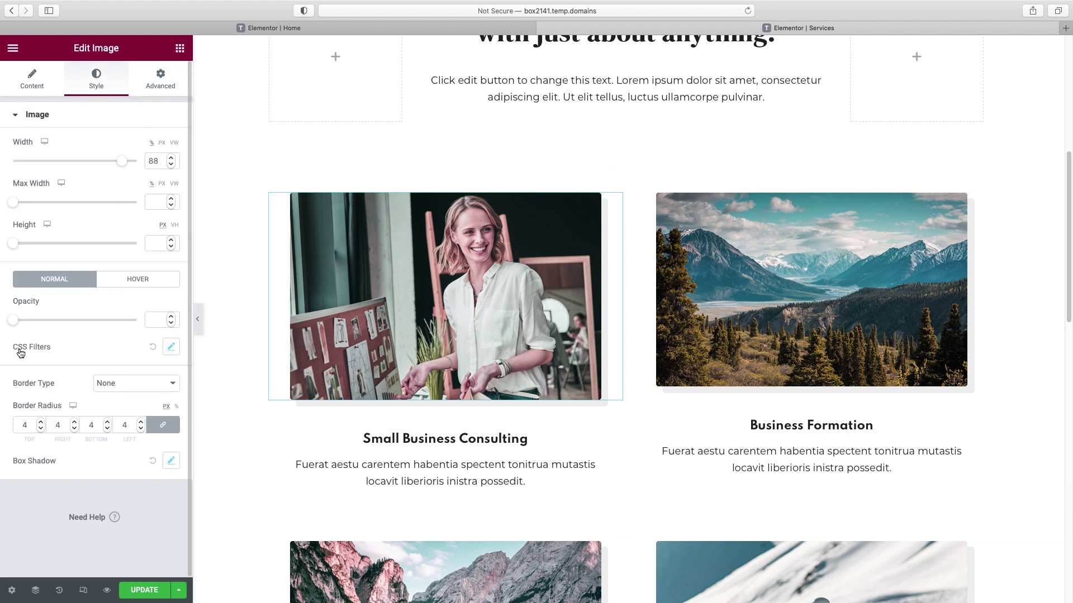
pyautogui.click(171, 348)
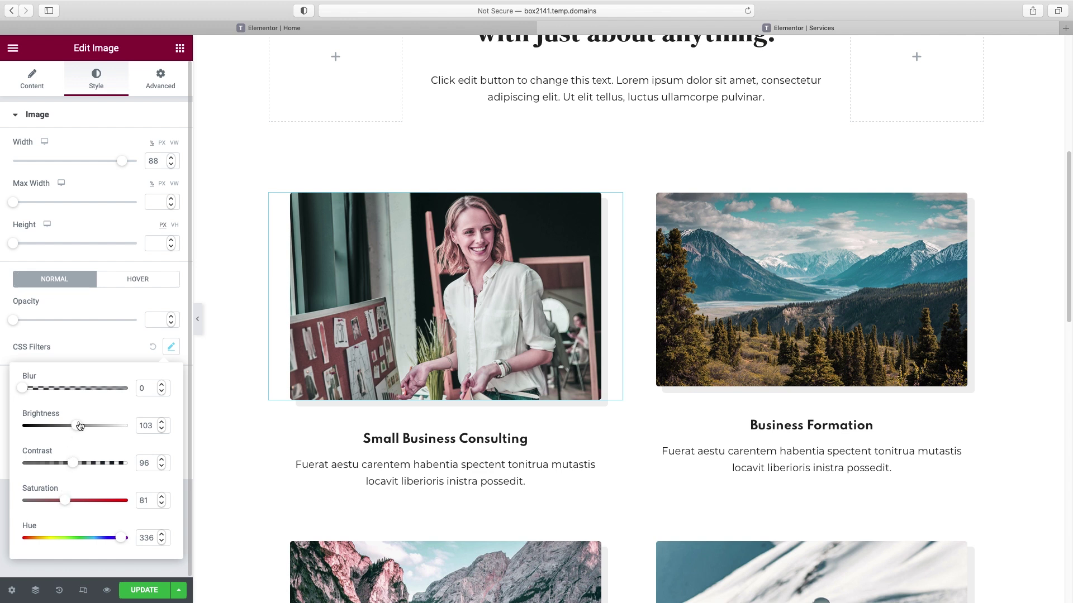
pyautogui.moveTo(78, 428)
pyautogui.mouseDown()
pyautogui.moveTo(53, 427)
pyautogui.moveTo(90, 426)
pyautogui.mouseUp()
pyautogui.moveTo(66, 501); pyautogui.dragTo(98, 501)
pyautogui.moveTo(121, 538); pyautogui.dragTo(62, 538)
pyautogui.moveTo(73, 465); pyautogui.dragTo(95, 468)
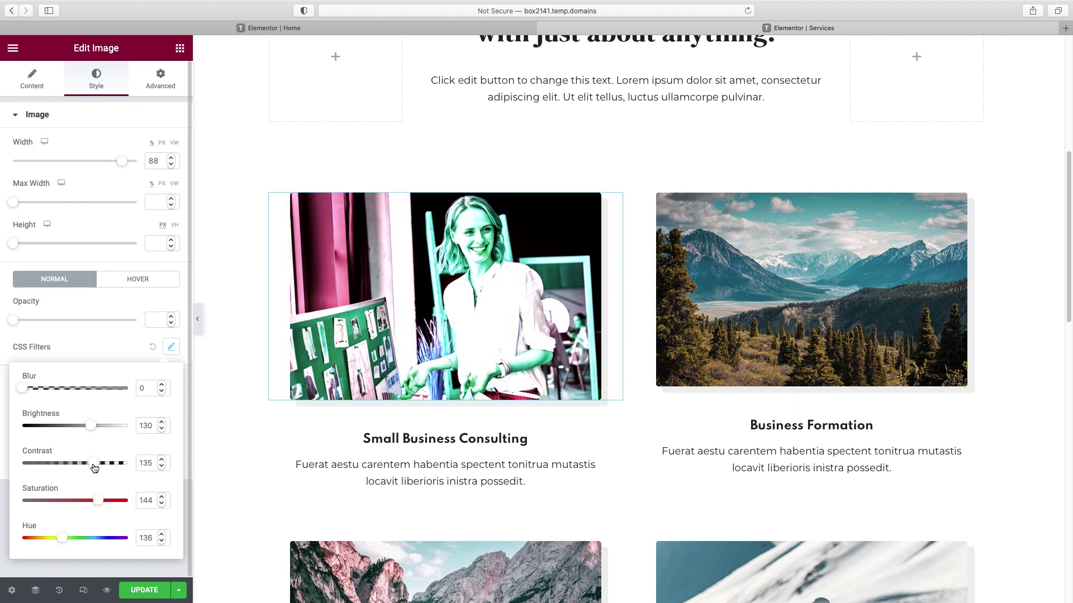
pyautogui.click(154, 349)
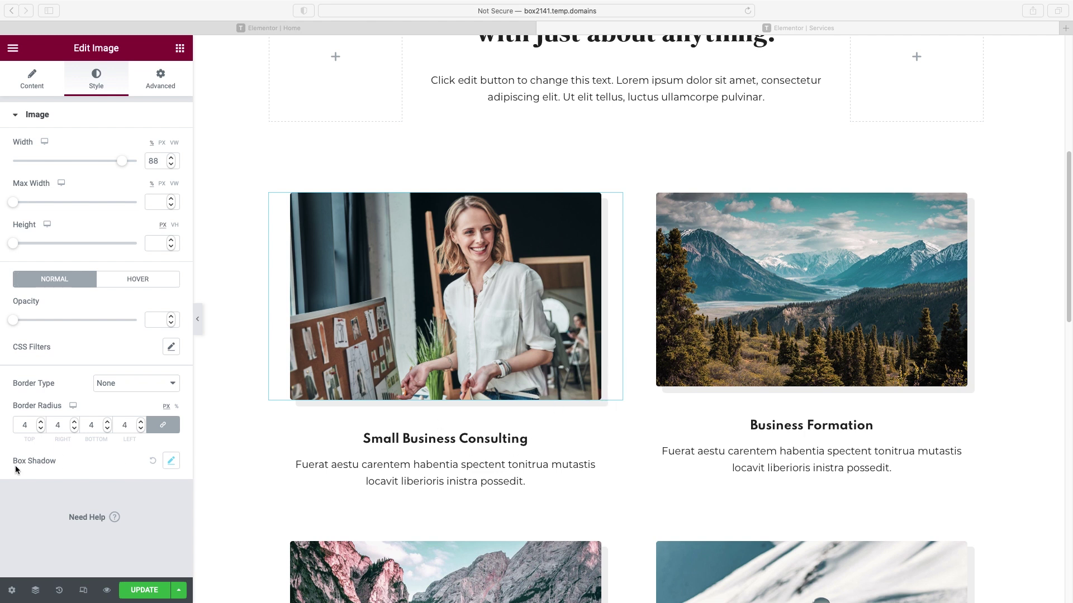
# - Try out then clear the photo's drop shadow, and set its border radius to 20
pyautogui.click(172, 461)
pyautogui.scroll(-2, 134, 488)
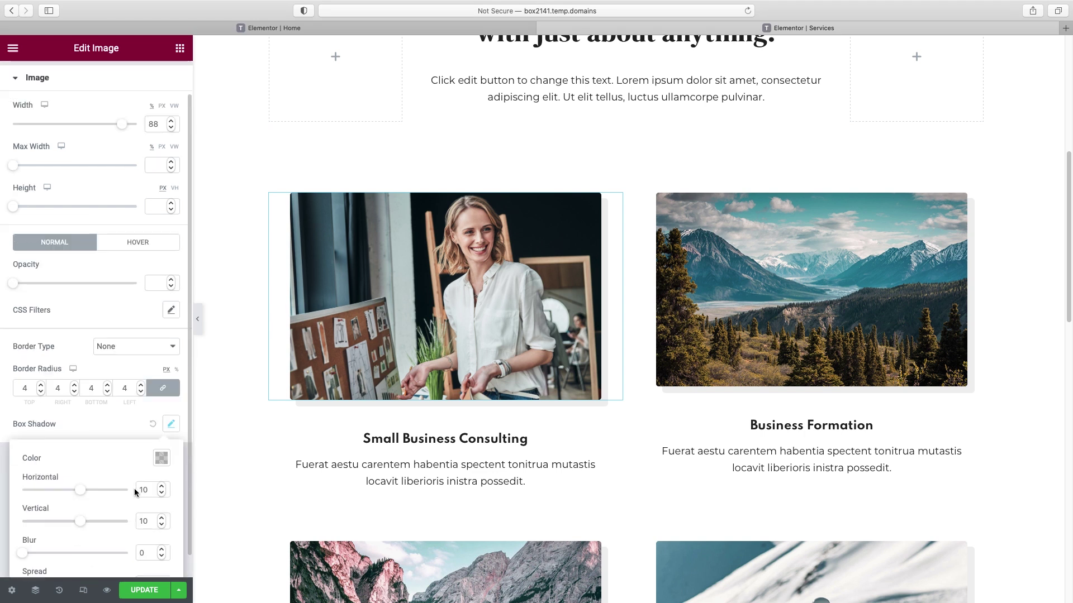
pyautogui.moveTo(83, 468); pyautogui.dragTo(92, 466)
pyautogui.moveTo(79, 502); pyautogui.dragTo(93, 502)
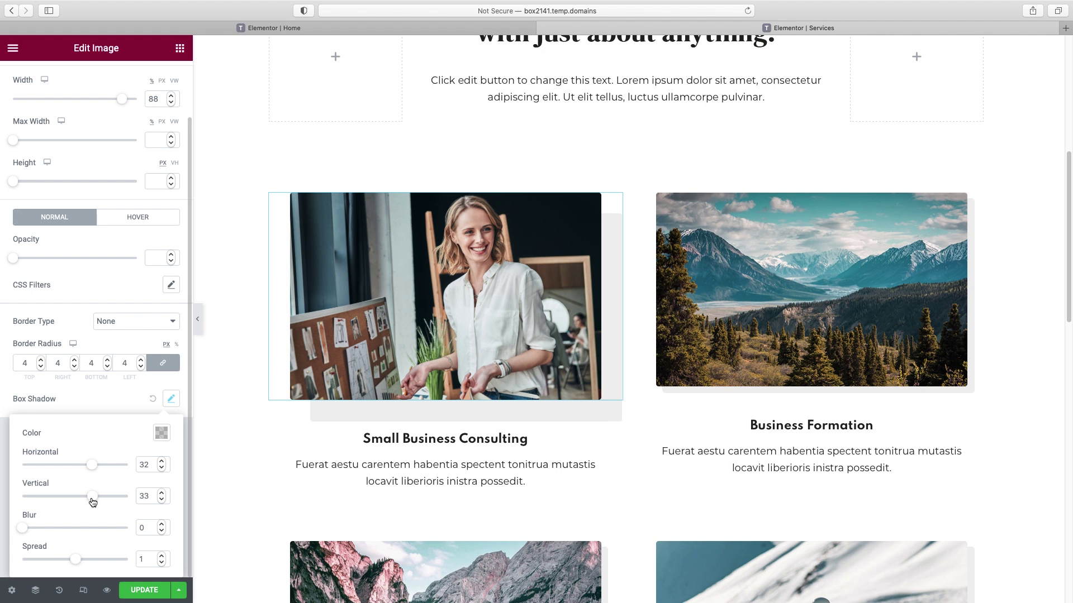
pyautogui.moveTo(29, 531); pyautogui.dragTo(50, 534)
pyautogui.click(153, 399)
pyautogui.moveTo(34, 420); pyautogui.dragTo(13, 426)
pyautogui.write('20')
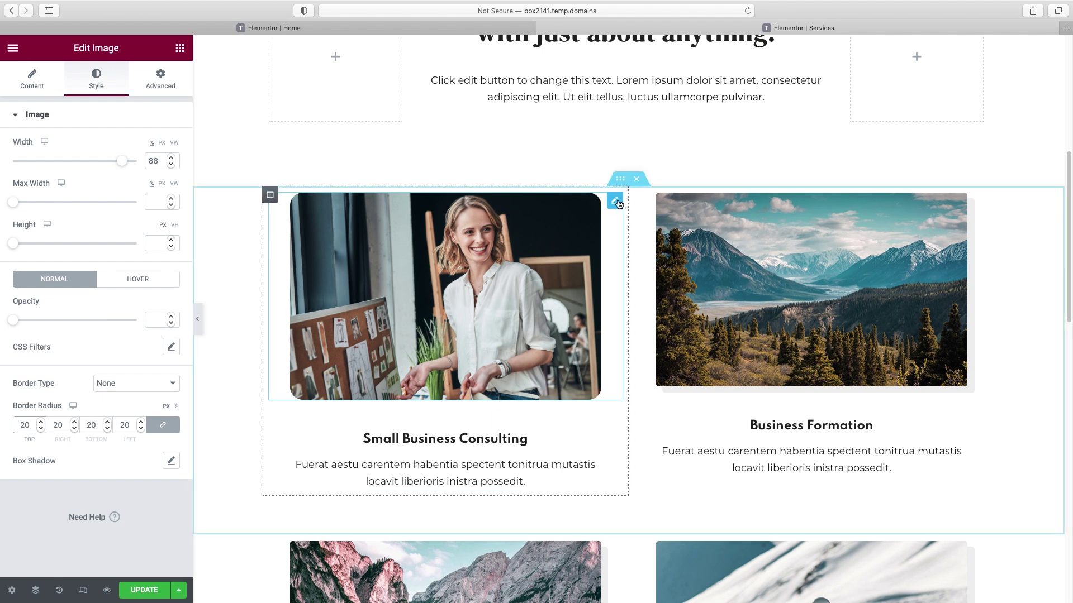
# - Copy the consulting photo's style and paste it onto the mountain, skier and lake images
pyautogui.rightClick(617, 203)
pyautogui.click(650, 256)
pyautogui.rightClick(868, 253)
pyautogui.click(894, 340)
pyautogui.scroll(-3, 832, 330)
pyautogui.rightClick(827, 436)
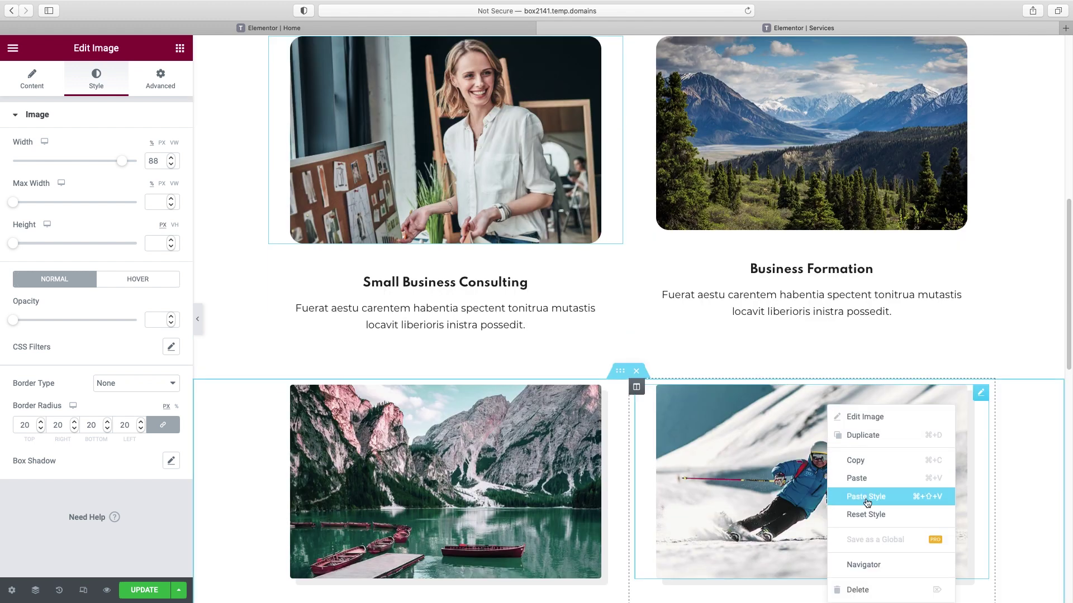
pyautogui.click(855, 497)
pyautogui.rightClick(490, 471)
pyautogui.click(528, 496)
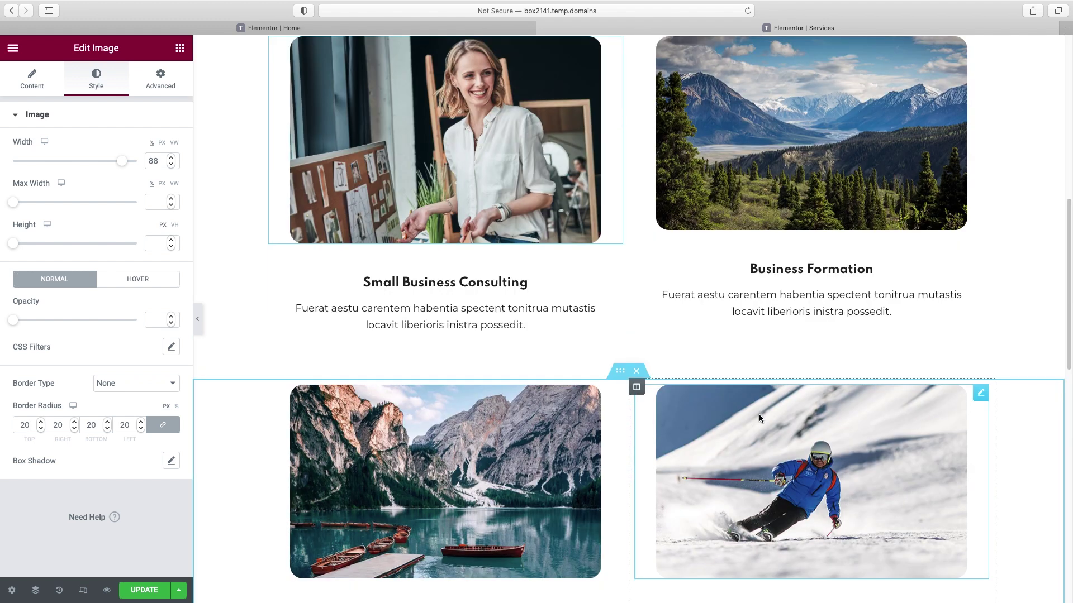
pyautogui.scroll(3, 759, 414)
# - Replace the mountain image and the lake image with office photos, including the woman-in-chair photo
pyautogui.click(802, 276)
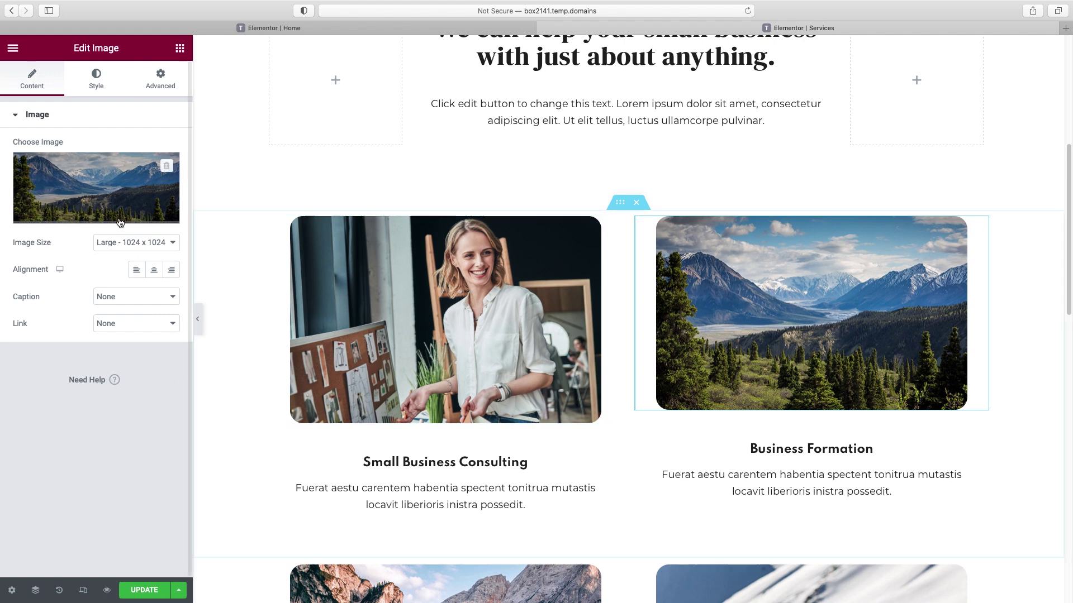
pyautogui.click(75, 216)
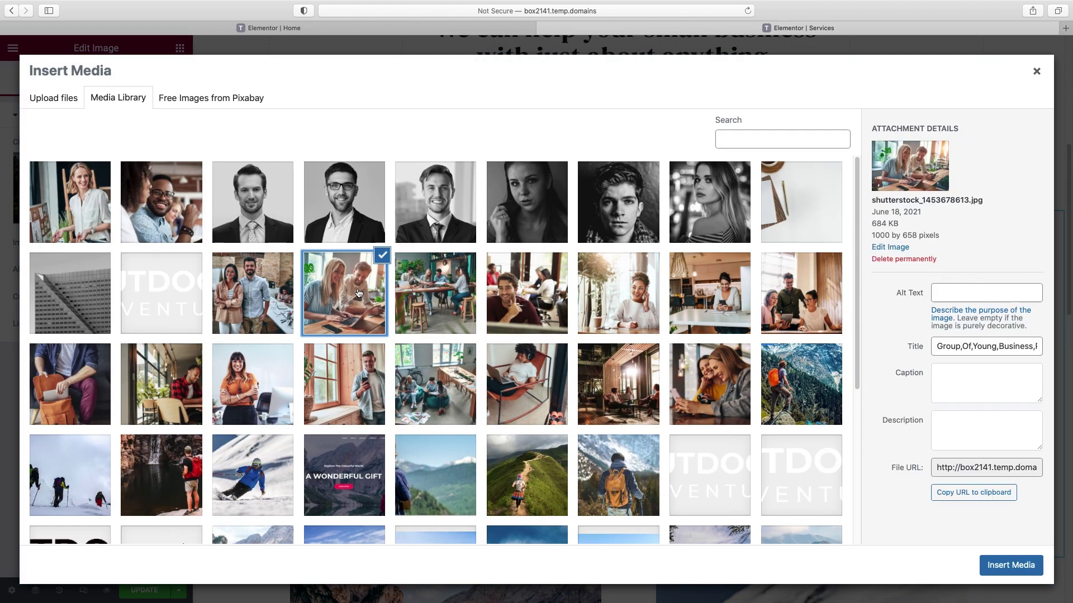
pyautogui.click(338, 287)
pyautogui.click(1010, 565)
pyautogui.scroll(-4, 724, 330)
pyautogui.click(503, 392)
pyautogui.click(74, 190)
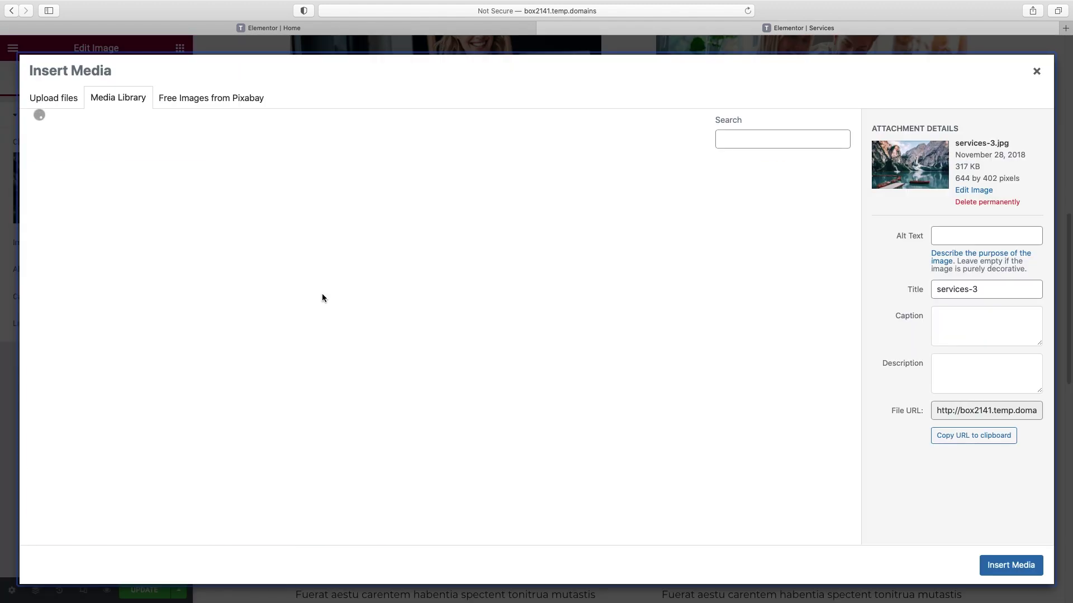
pyautogui.click(523, 377)
pyautogui.click(1011, 565)
# - Replace the skier image and the last card's image with office photos, including the man-at-desk photo
pyautogui.click(786, 401)
pyautogui.click(109, 217)
pyautogui.click(618, 288)
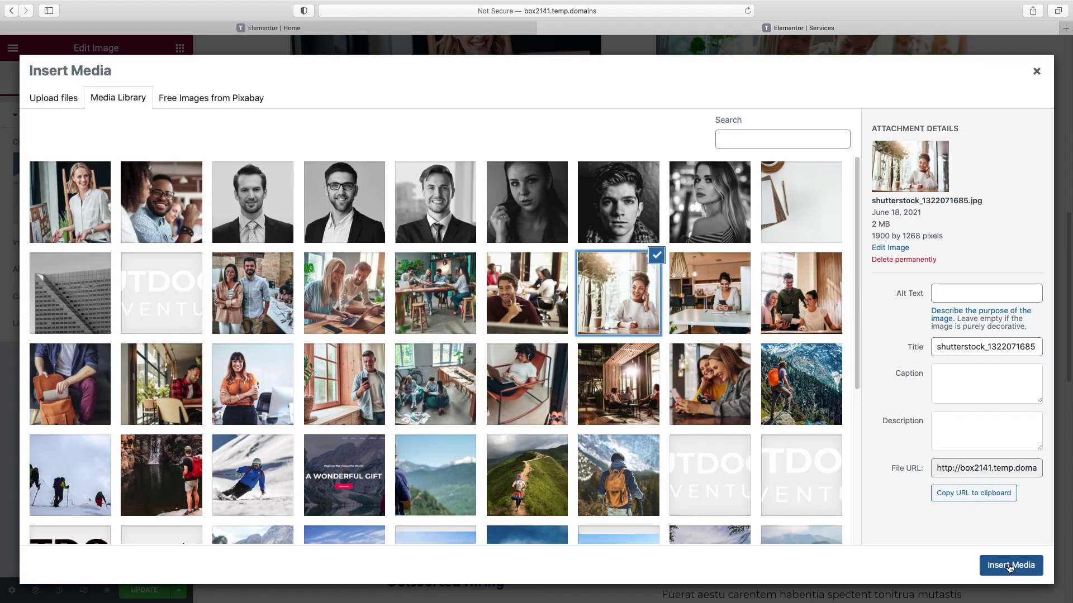
pyautogui.click(1011, 565)
pyautogui.click(96, 188)
pyautogui.click(523, 289)
pyautogui.click(1008, 565)
pyautogui.scroll(-6, 944, 274)
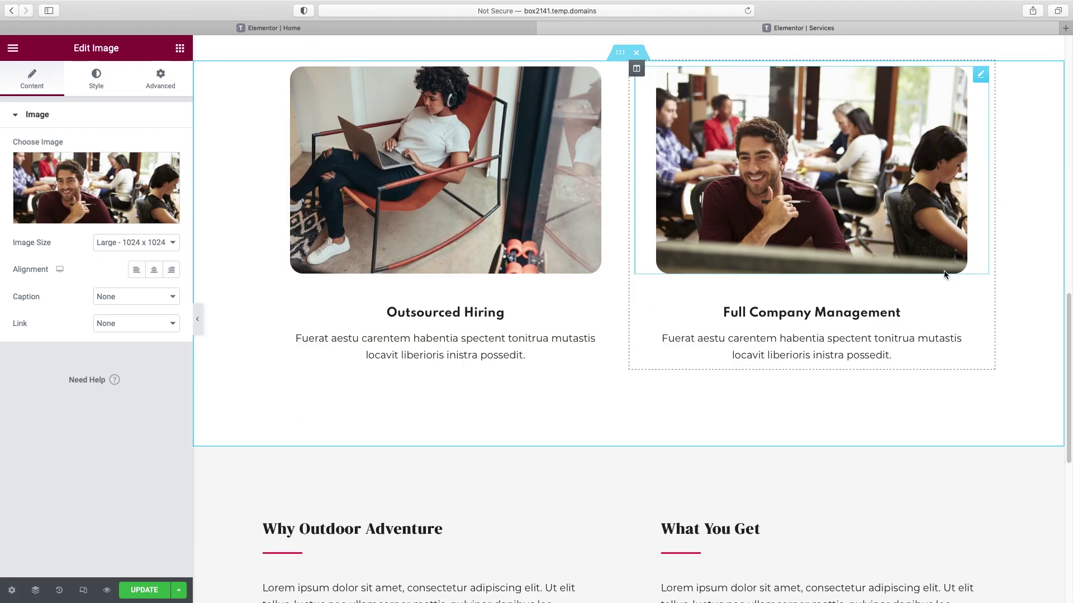
pyautogui.scroll(-2, 943, 275)
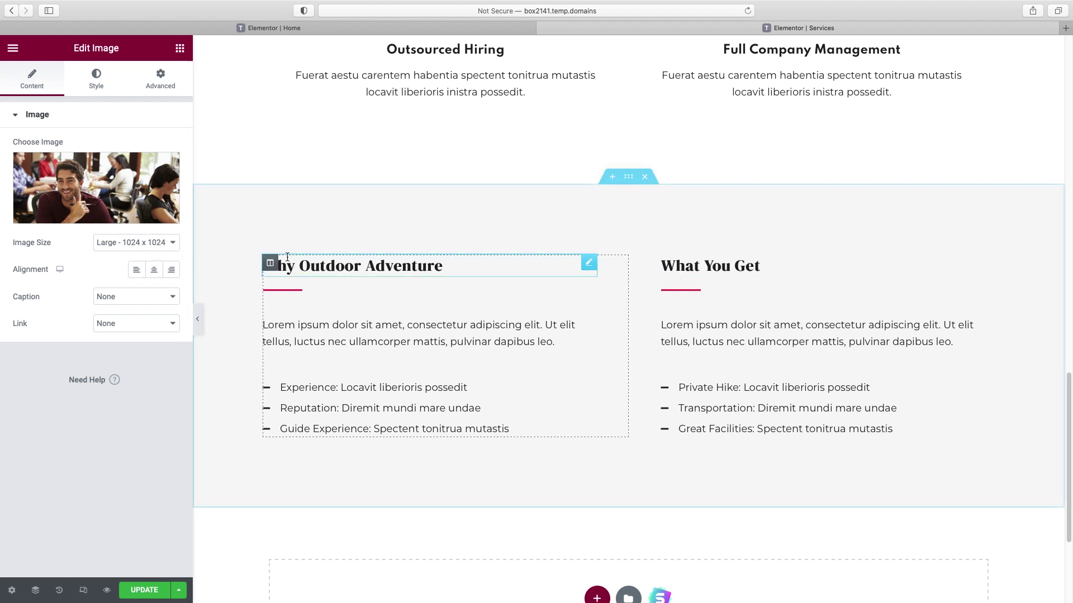
# - Change the Why Outdoor Adventure heading to 'Our Pricing'
pyautogui.click(271, 266)
pyautogui.tripleClick(42, 159)
pyautogui.write('Our Pricing')
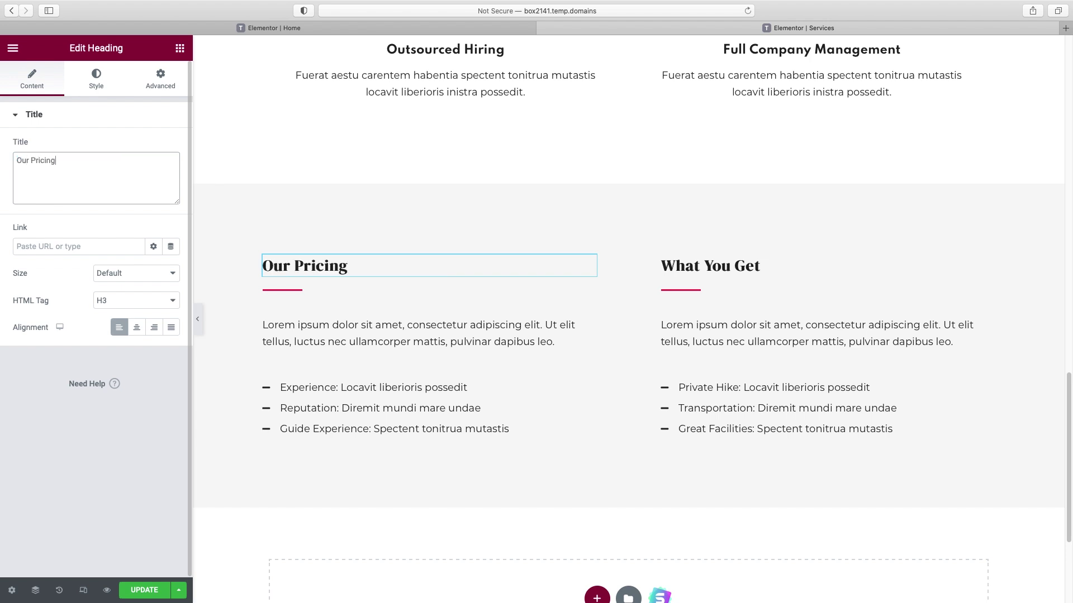
# - Delete the dividers under Our Pricing and What You Get
pyautogui.rightClick(280, 290)
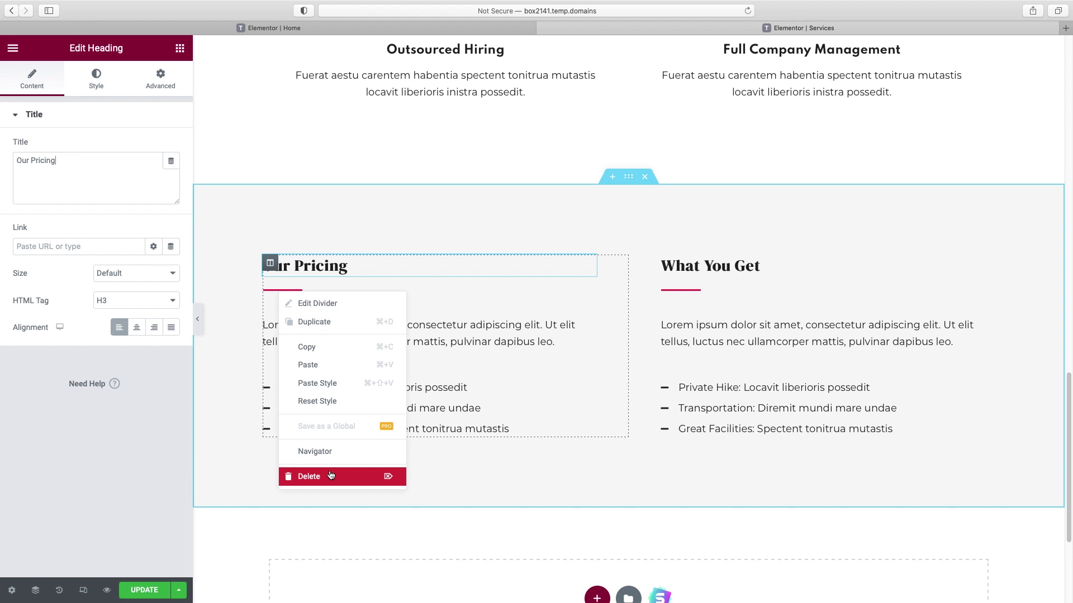
pyautogui.click(310, 476)
pyautogui.rightClick(682, 289)
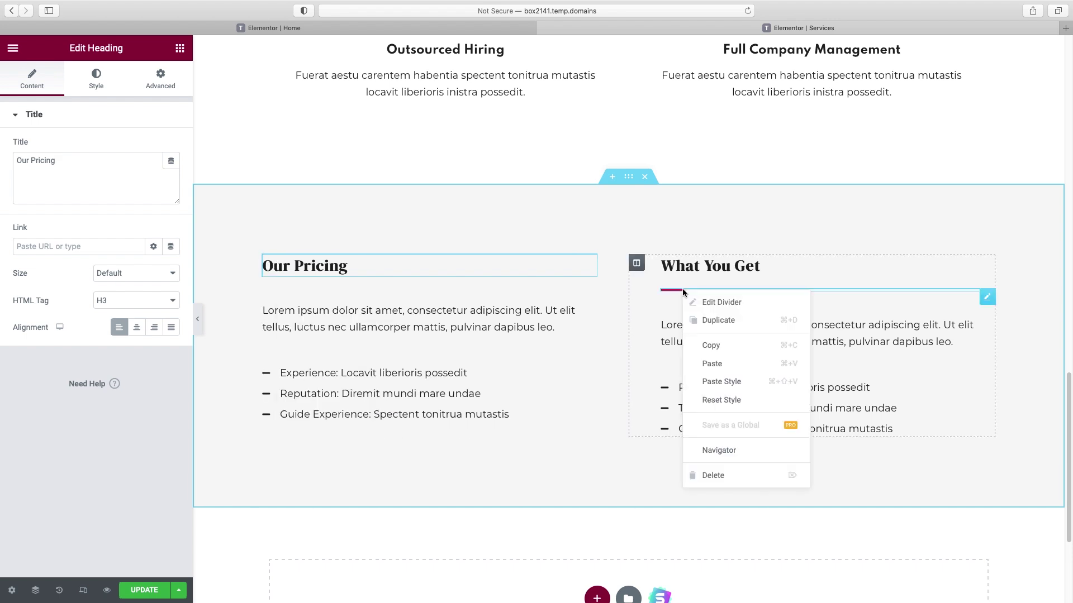
pyautogui.click(721, 476)
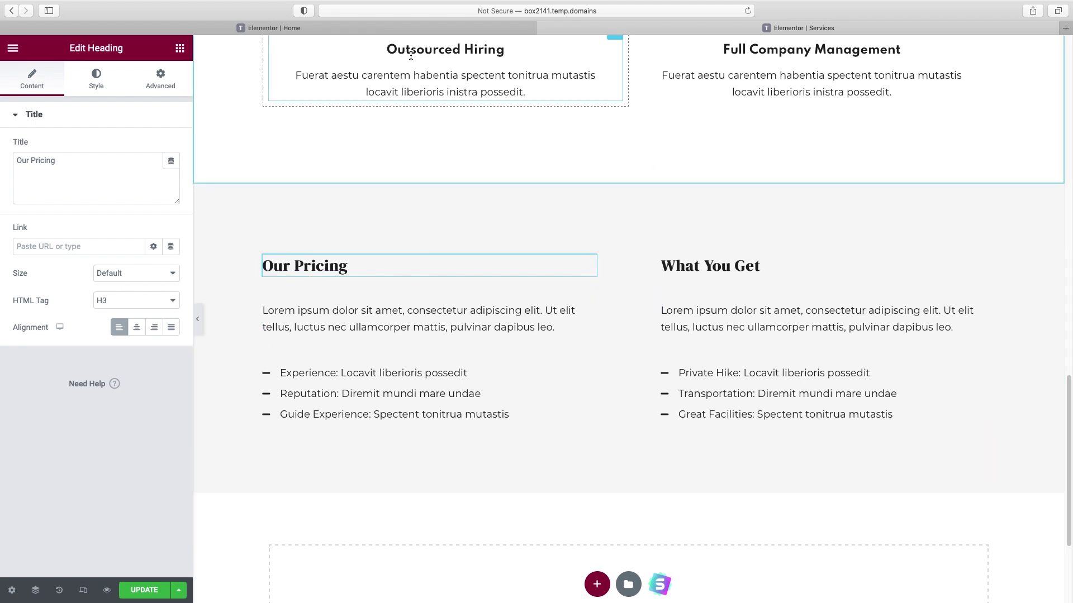
# - Set the Our Pricing heading's font family to Spartan
pyautogui.click(98, 85)
pyautogui.click(172, 174)
pyautogui.click(116, 235)
pyautogui.write('spart')
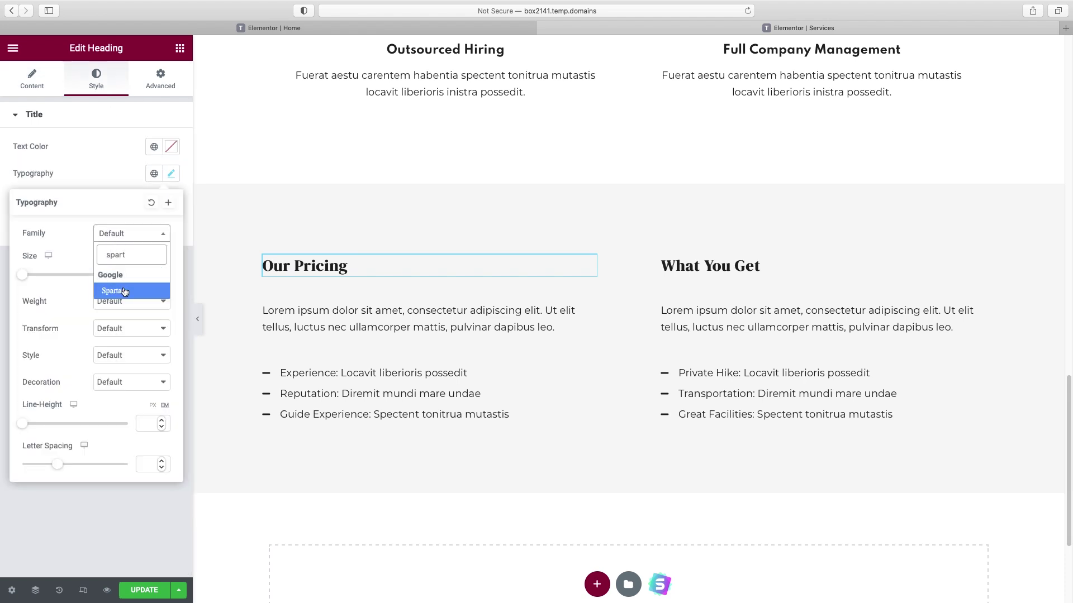
pyautogui.click(124, 290)
# - Copy the Our Pricing heading's style and paste it onto the What You Get heading
pyautogui.rightClick(331, 273)
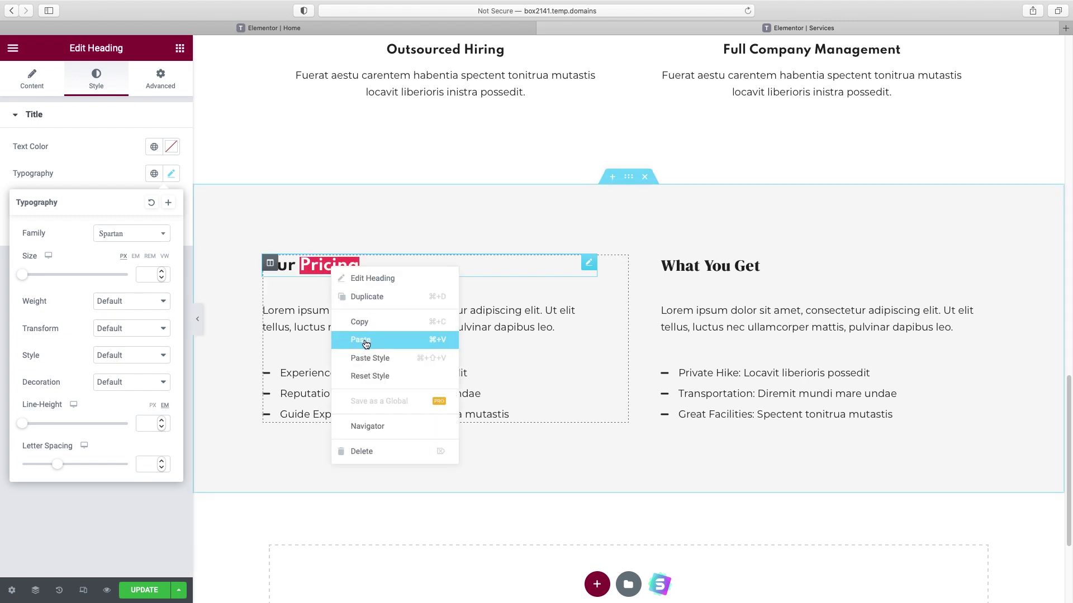
pyautogui.click(360, 323)
pyautogui.rightClick(726, 268)
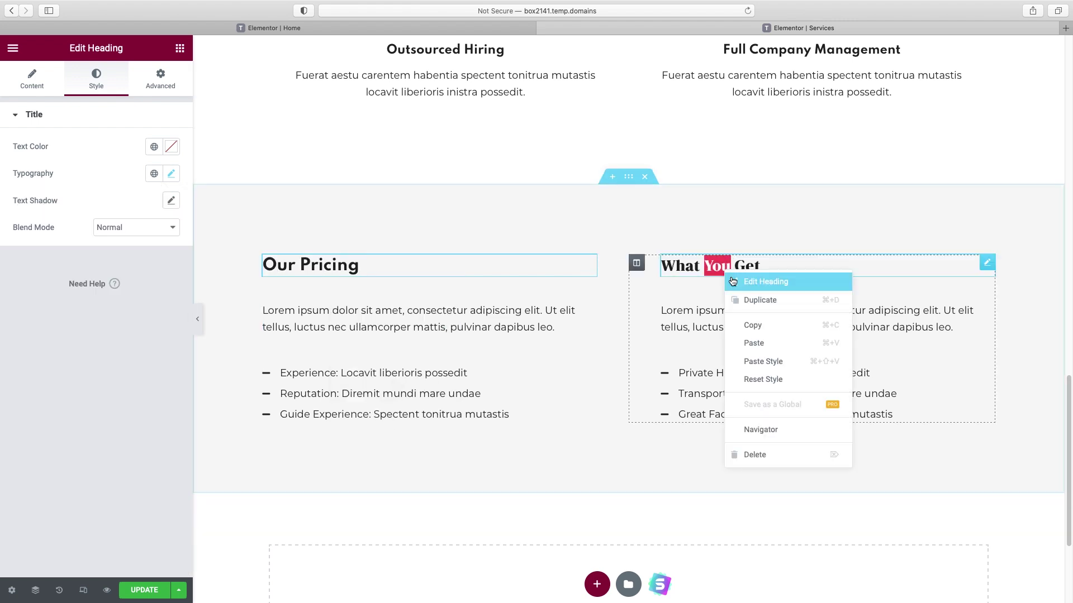
pyautogui.click(755, 363)
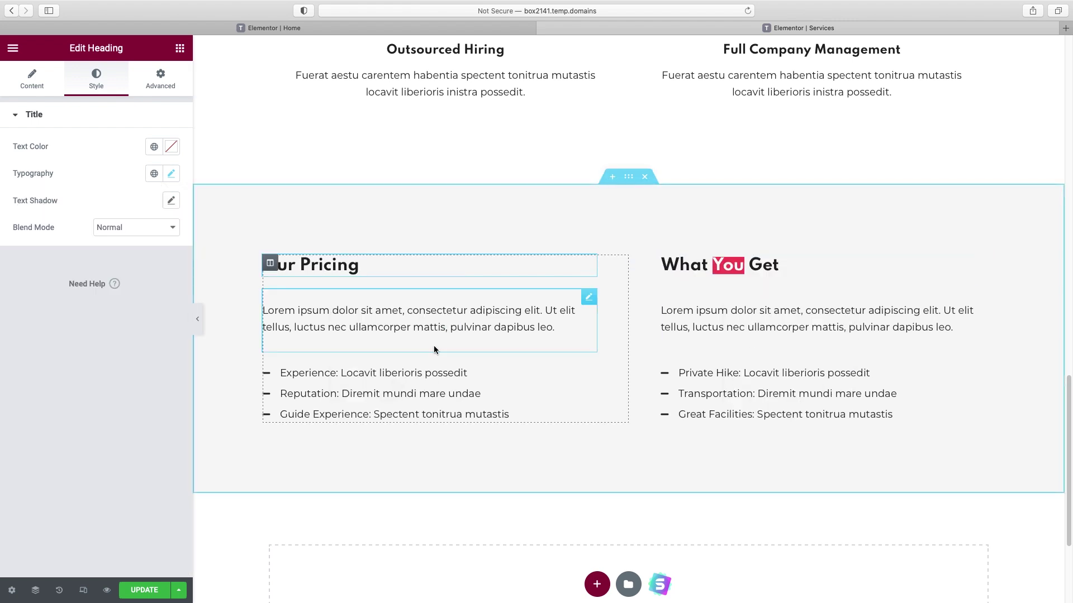
pyautogui.click(200, 319)
# - Check the Services page layout in mobile view with the editor panel hidden
pyautogui.scroll(10, 746, 322)
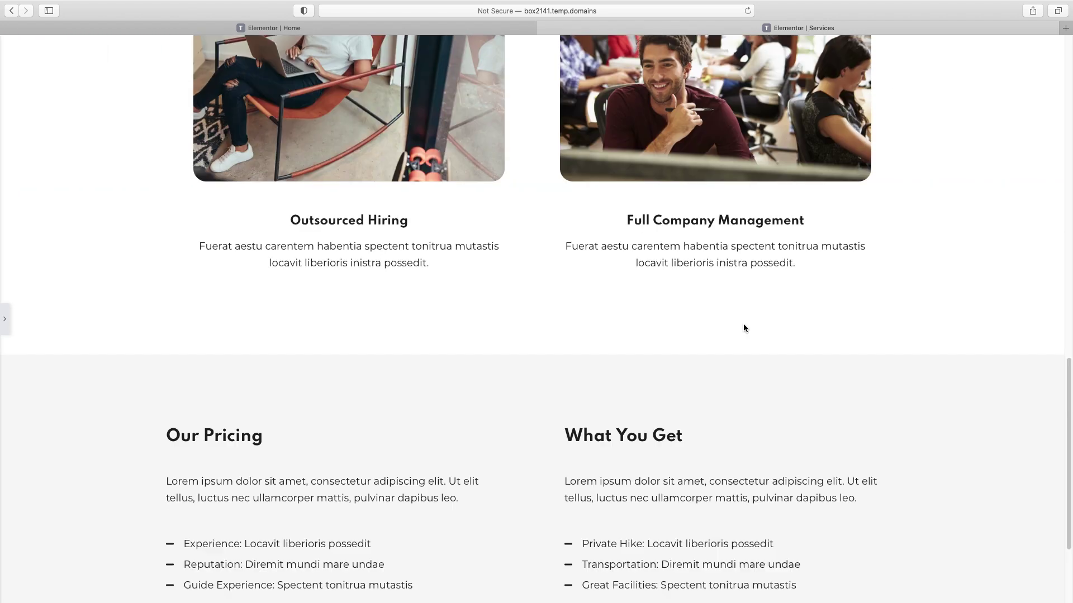
pyautogui.scroll(10, 744, 328)
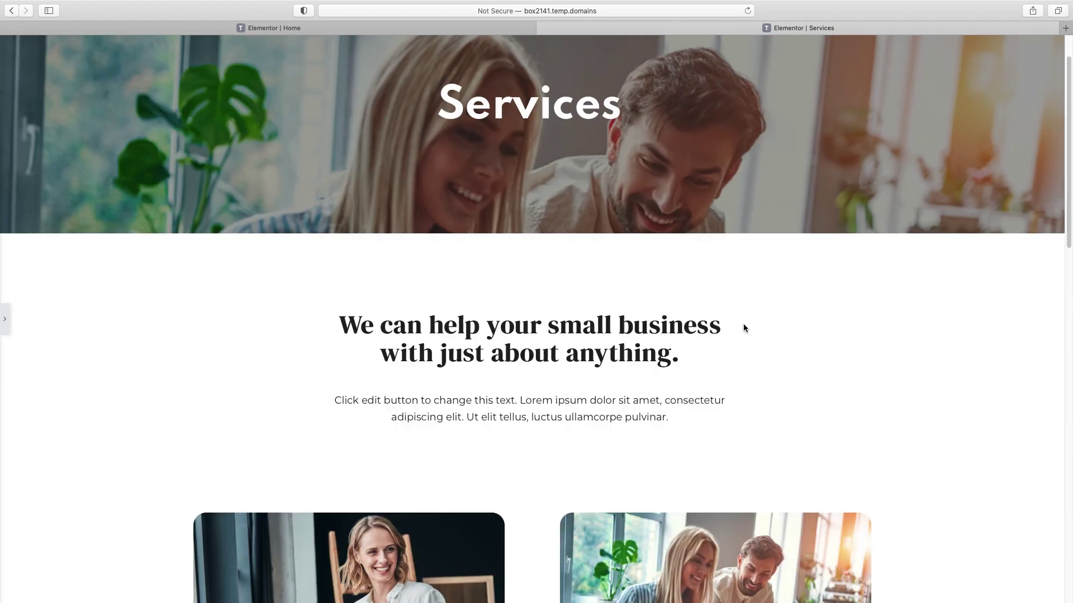
pyautogui.click(6, 320)
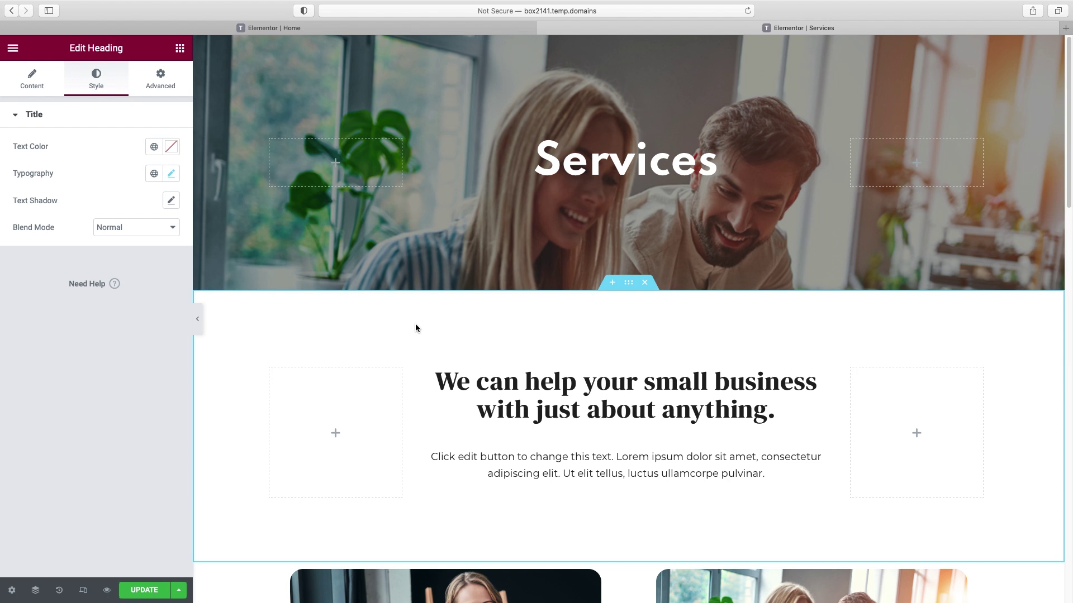
pyautogui.click(84, 592)
pyautogui.scroll(-10, 596, 436)
pyautogui.scroll(10, 654, 424)
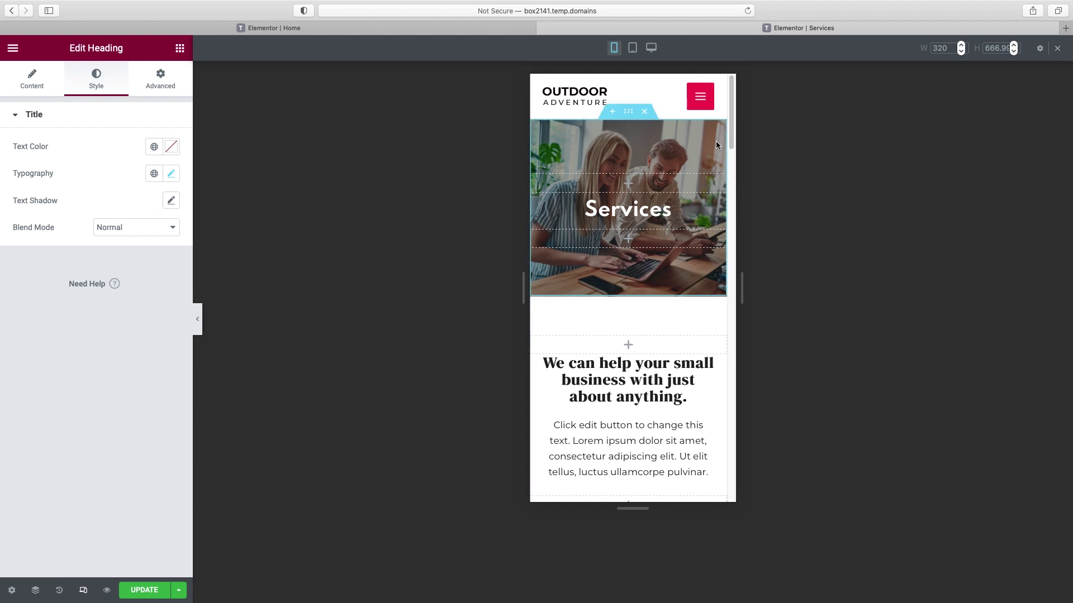
pyautogui.click(197, 322)
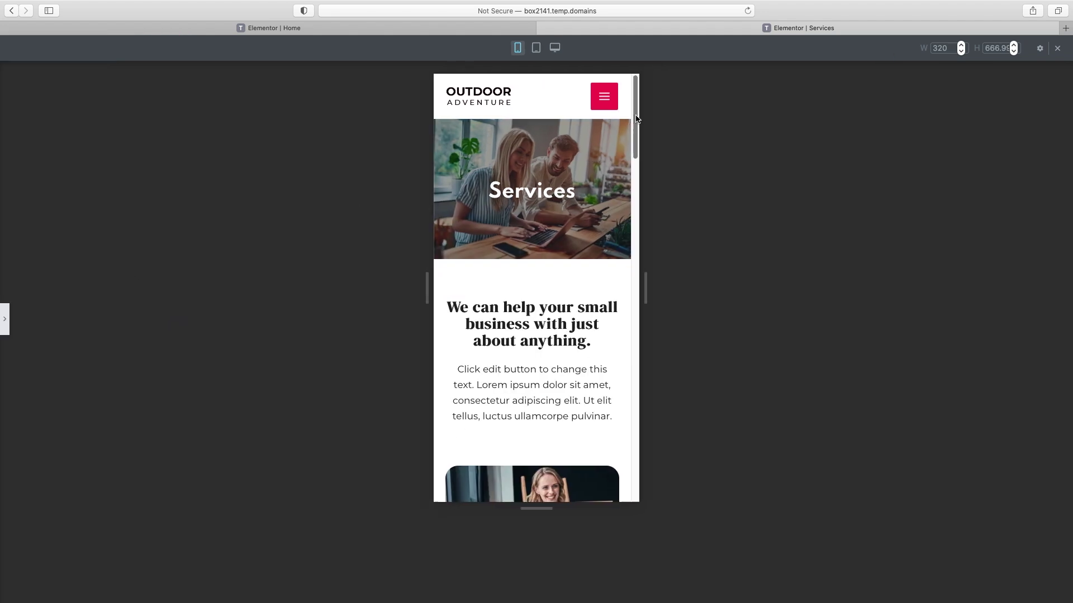
pyautogui.moveTo(637, 118); pyautogui.dragTo(661, 100)
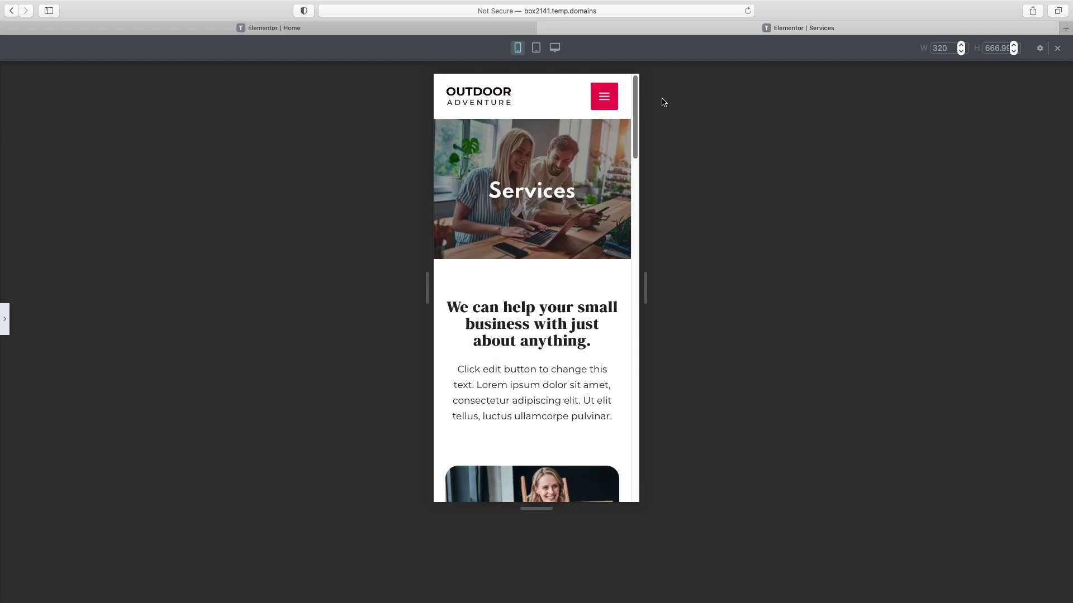
# - Save the Services page changes and preview the page in a new tab
pyautogui.click(5, 319)
pyautogui.click(148, 589)
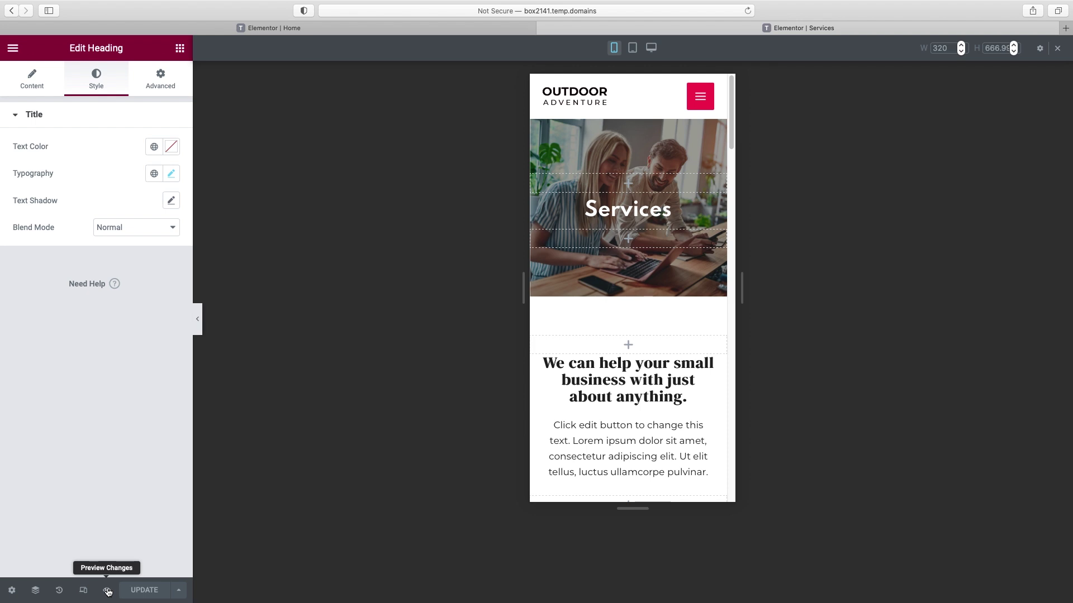
pyautogui.click(108, 592)
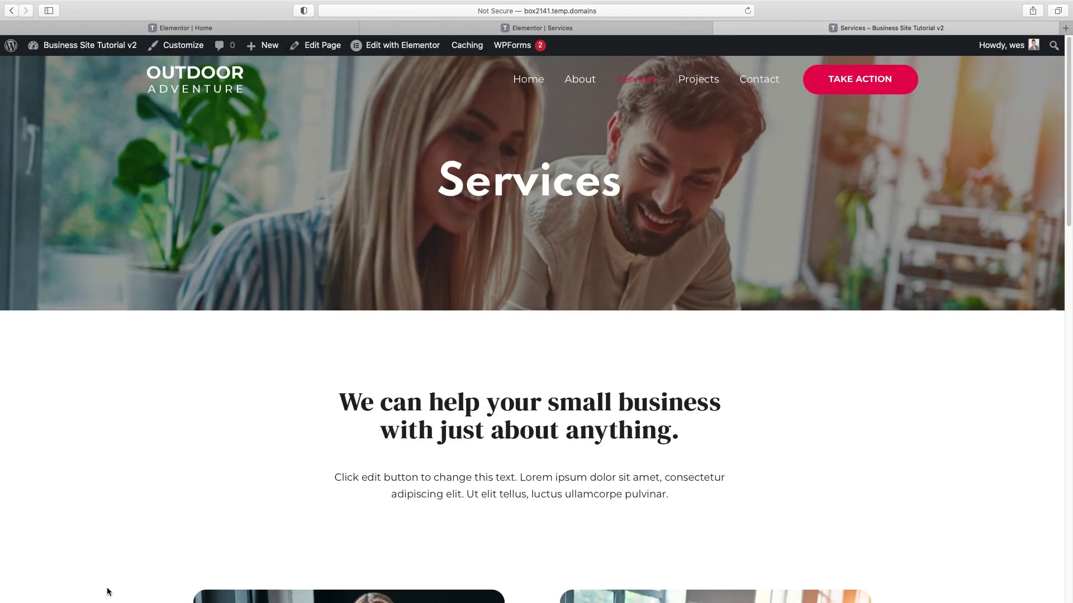
# - Go to the Projects page and open it in the Elementor editor
pyautogui.click(701, 84)
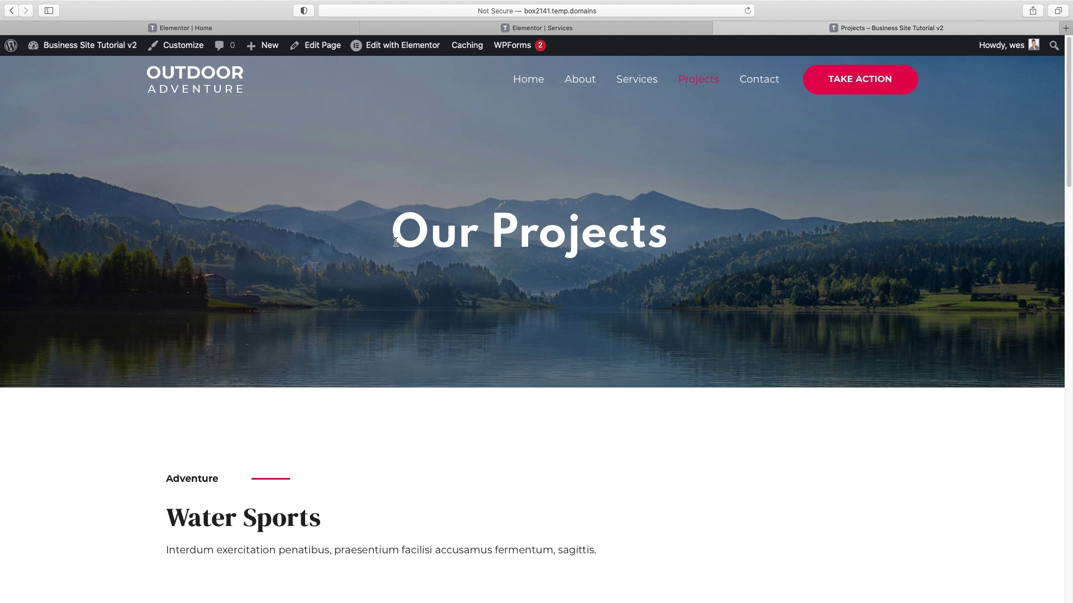
pyautogui.click(405, 50)
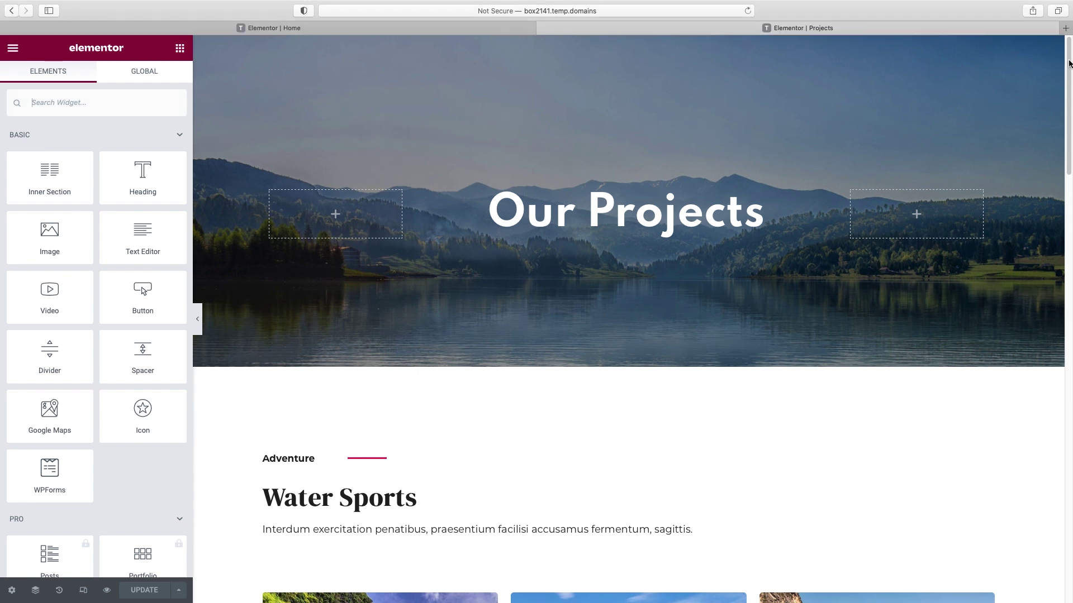
# - Replace the hero heading text 'Our Projects' with 'Client Success Stories'
pyautogui.moveTo(1068, 57)
pyautogui.mouseDown()
pyautogui.moveTo(1046, 450)
pyautogui.moveTo(1053, 56)
pyautogui.mouseUp()
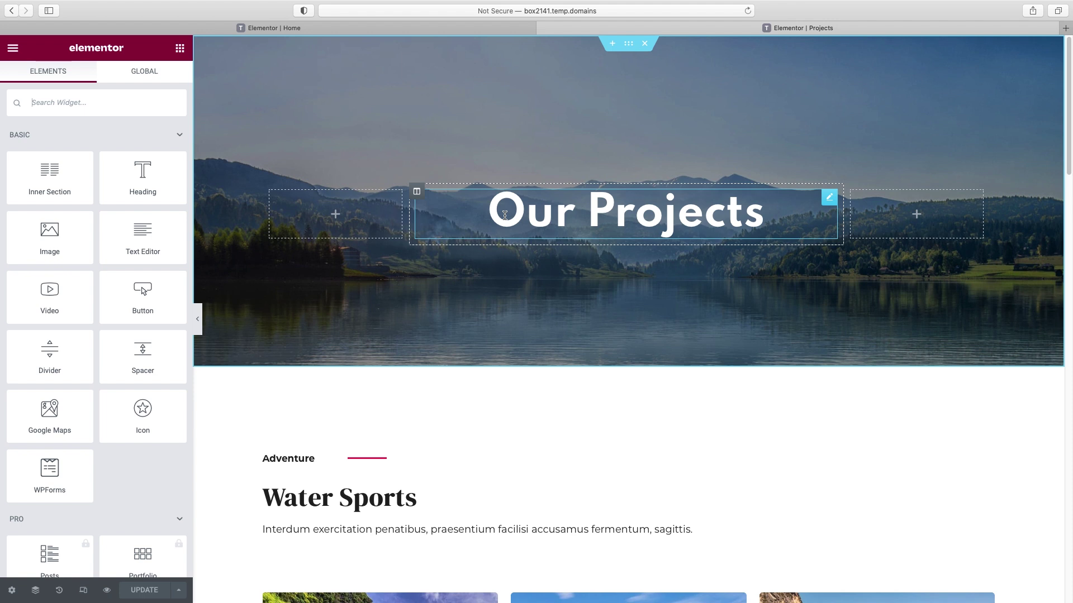
pyautogui.click(639, 222)
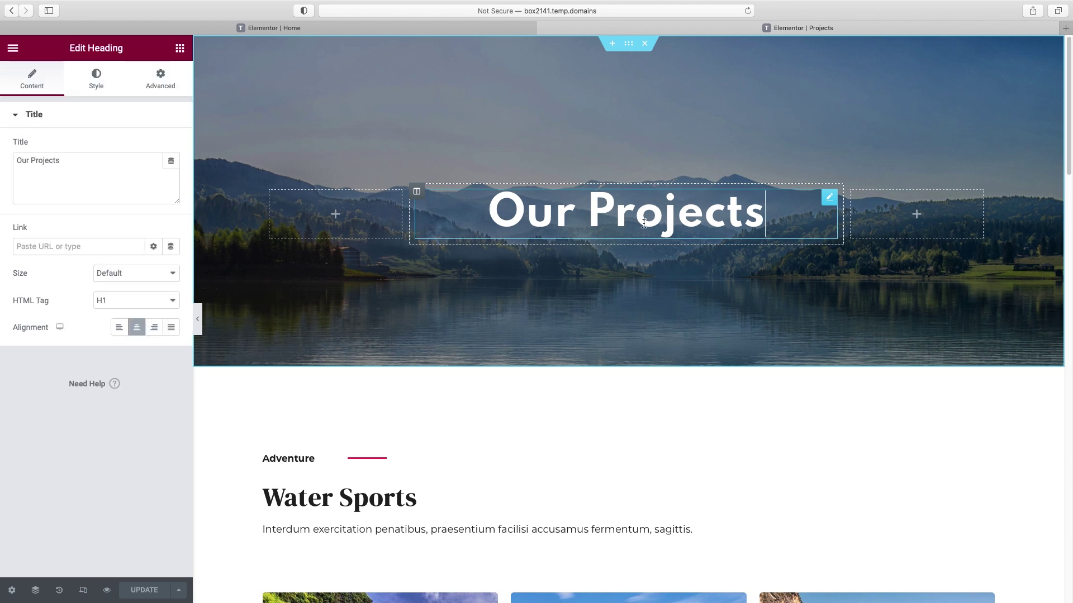
pyautogui.click(28, 164)
pyautogui.tripleClick(28, 164)
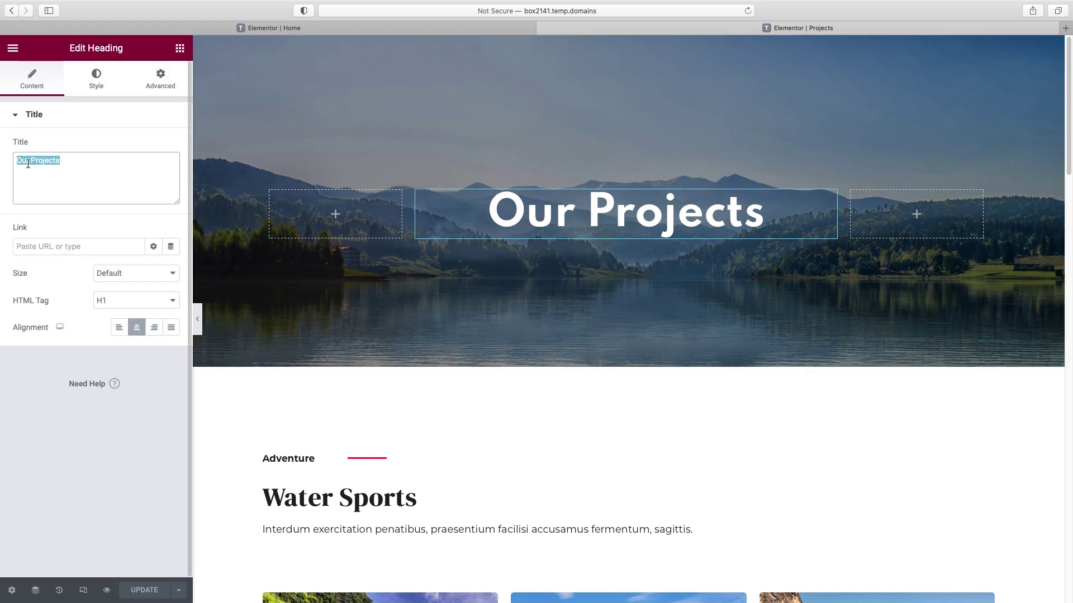
pyautogui.write('Client Success Stories')
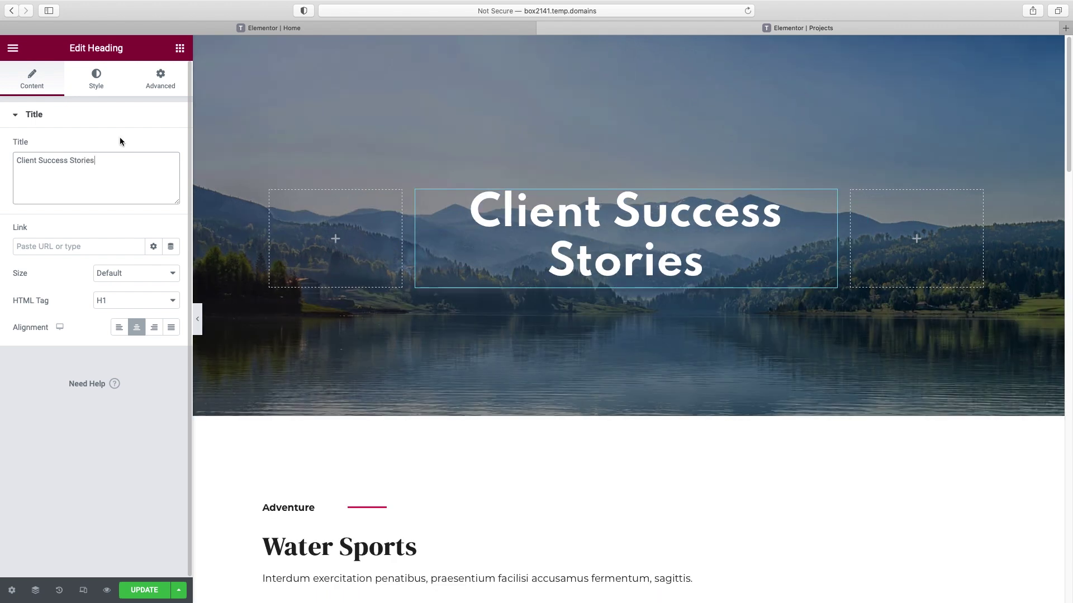
pyautogui.moveTo(330, 125)
pyautogui.click(630, 48)
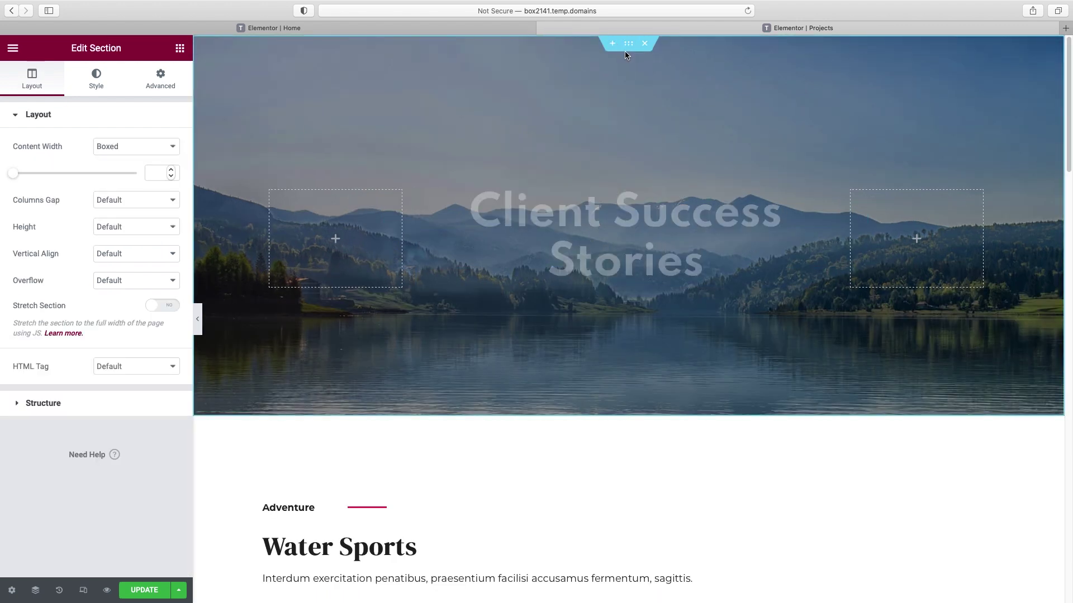
# - Upload the office team photo and set it as the hero section's background image
pyautogui.click(96, 84)
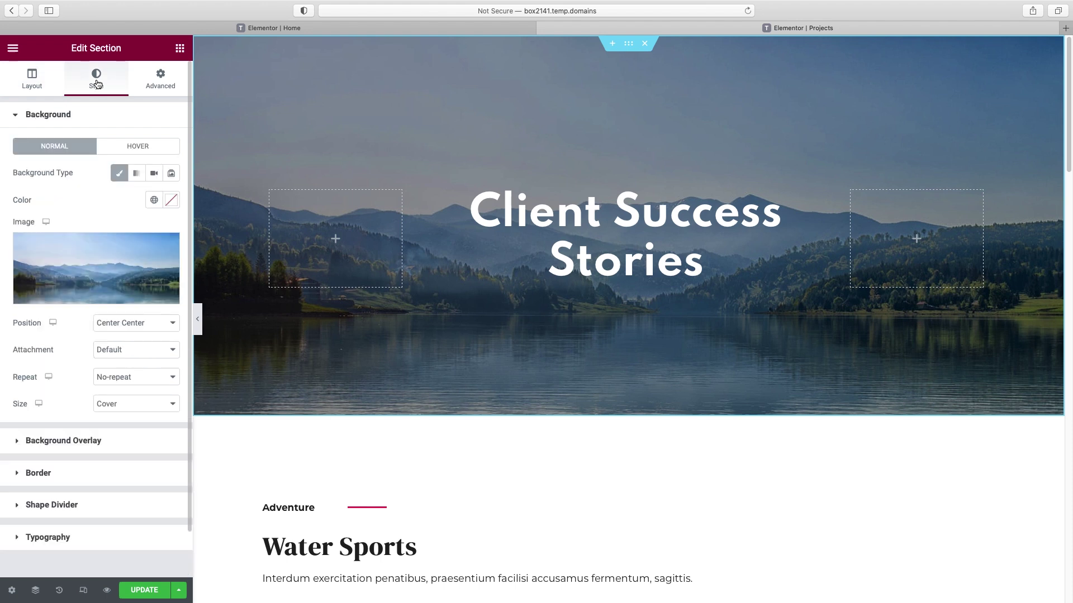
pyautogui.click(98, 297)
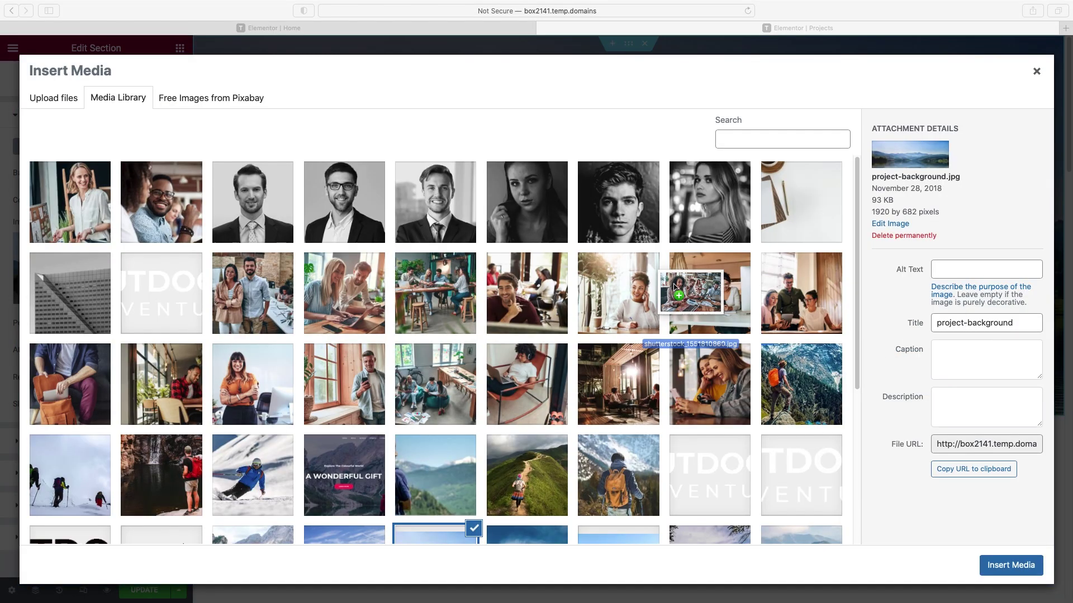
pyautogui.moveTo(690, 294); pyautogui.dragTo(336, 258)
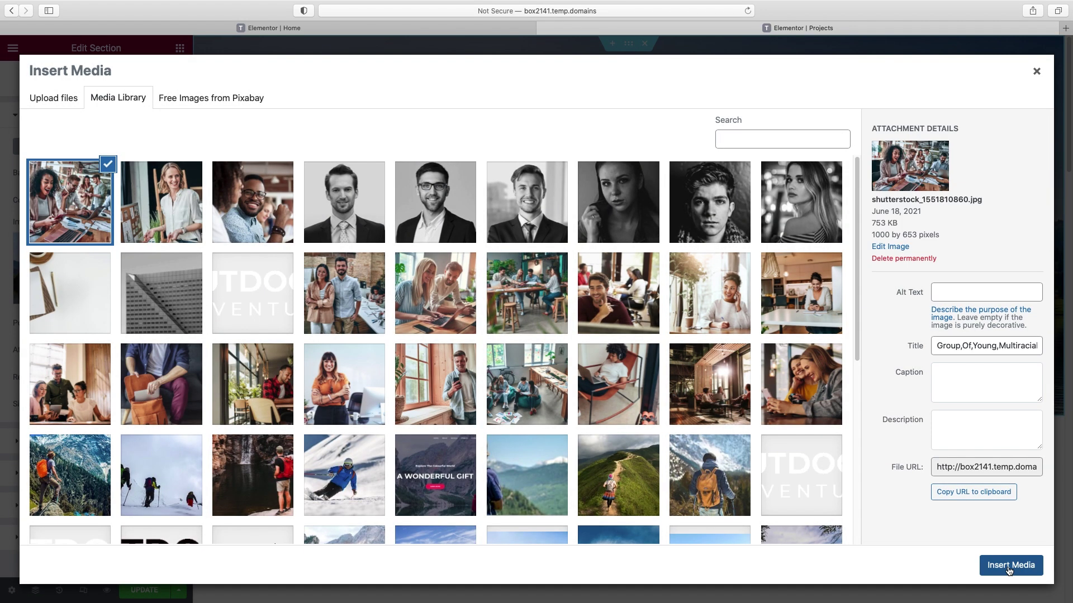
pyautogui.click(1009, 570)
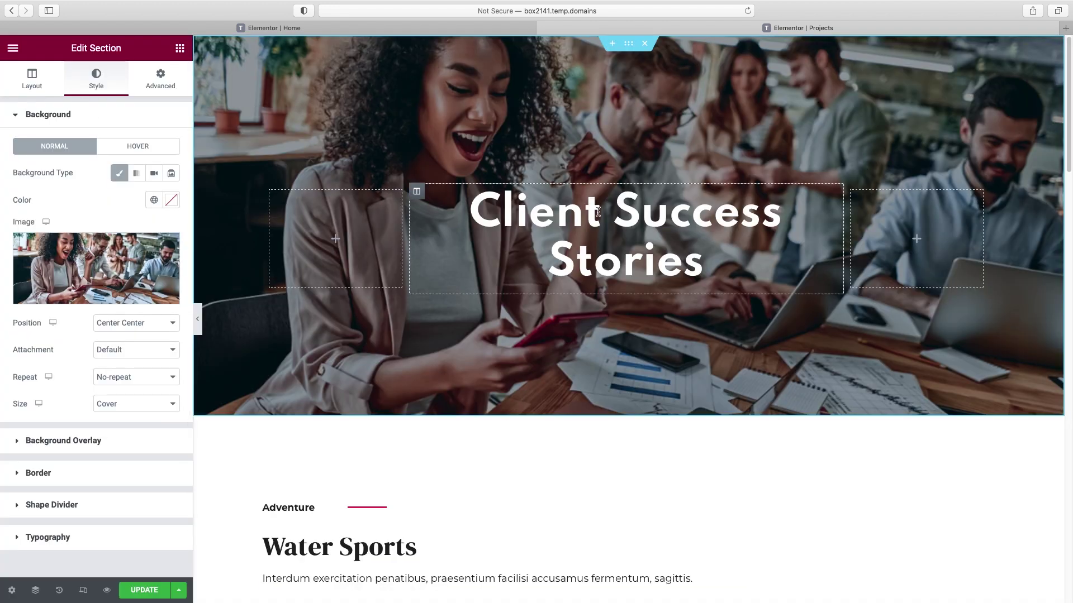
# - Reduce the hero section's top and bottom padding to 150 and preview the shorter hero
pyautogui.click(163, 78)
pyautogui.doubleClick(26, 216)
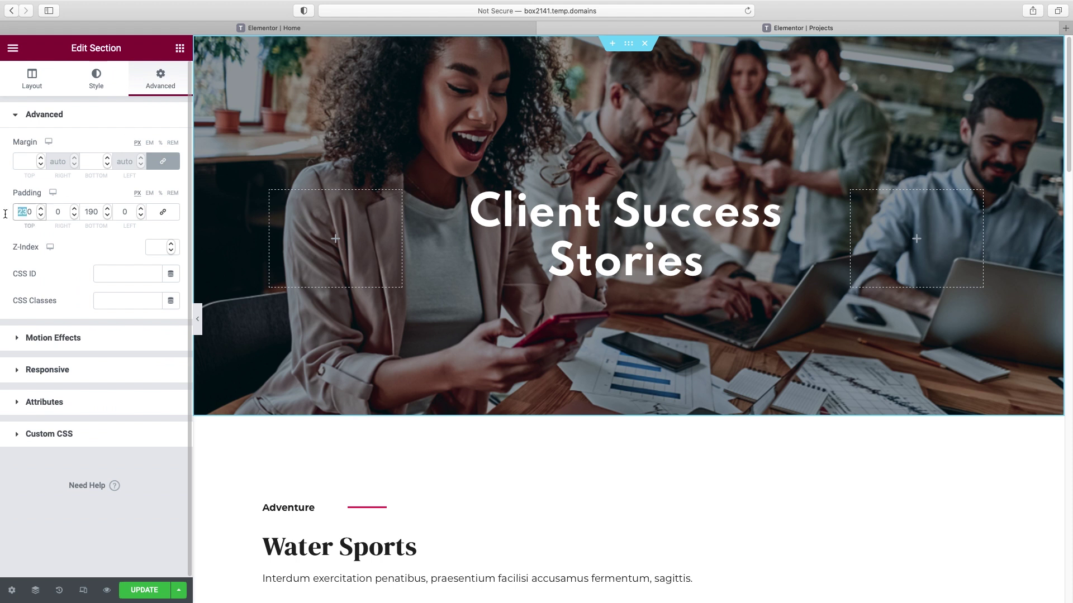
pyautogui.write('150')
pyautogui.click(91, 212)
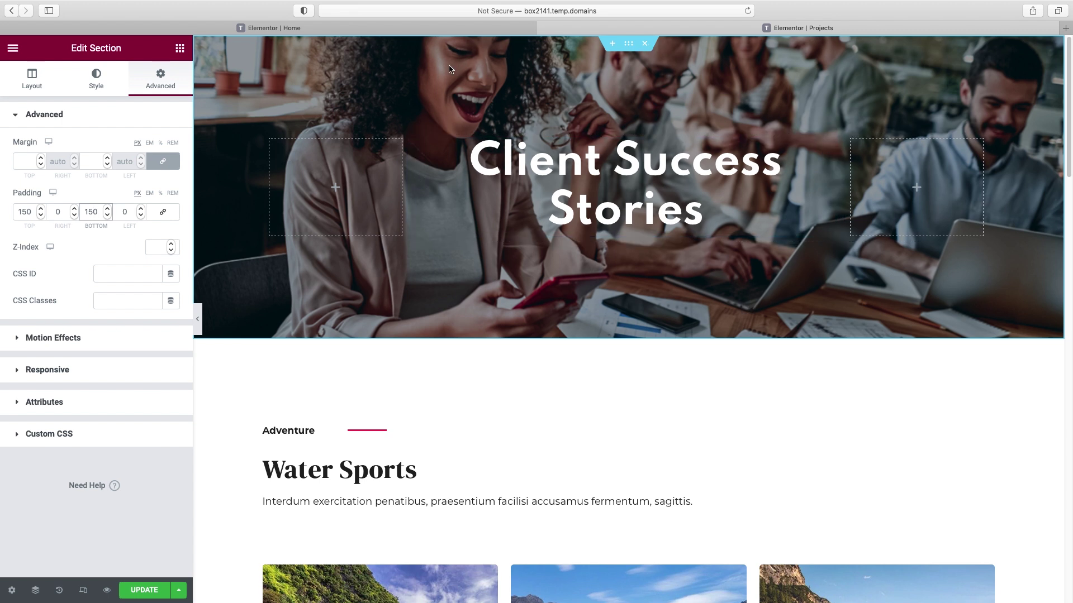
pyautogui.click(197, 317)
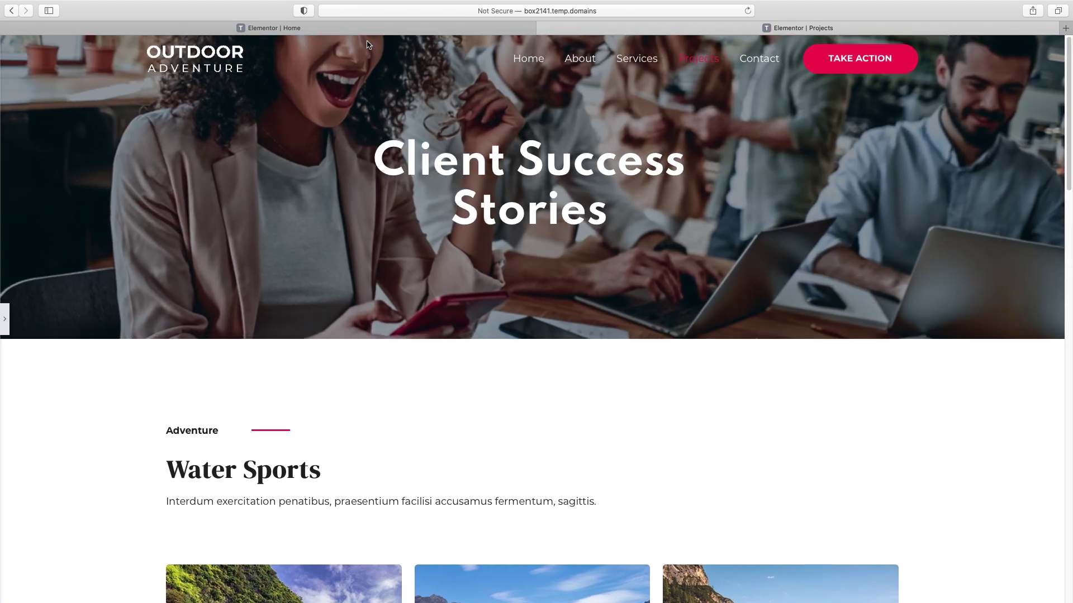
pyautogui.click(6, 320)
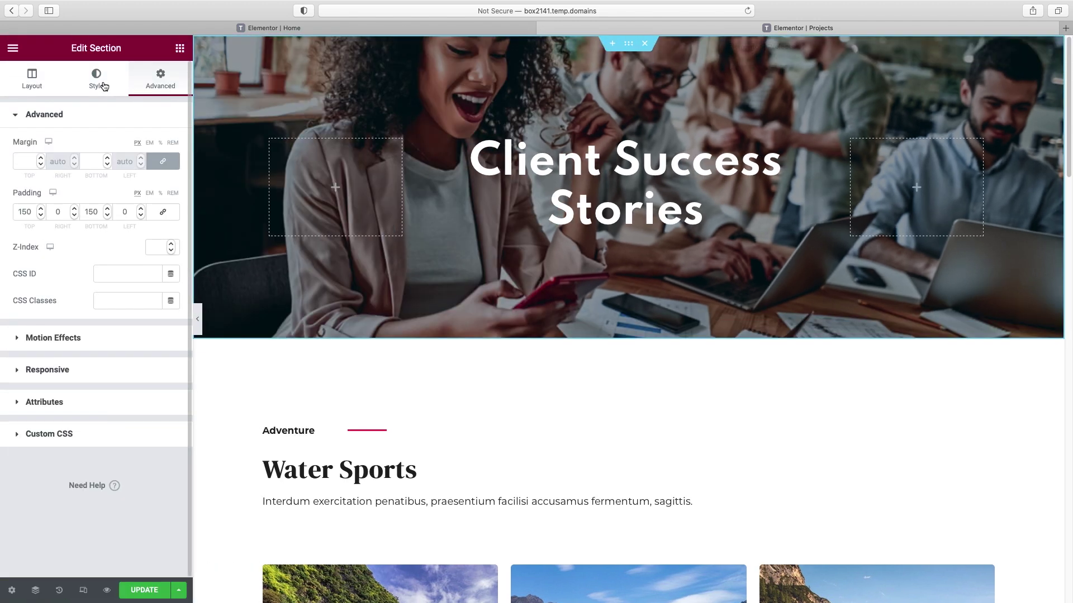
# - Give the hero background a Custom position with Y at -108 px and Fixed attachment
pyautogui.click(106, 88)
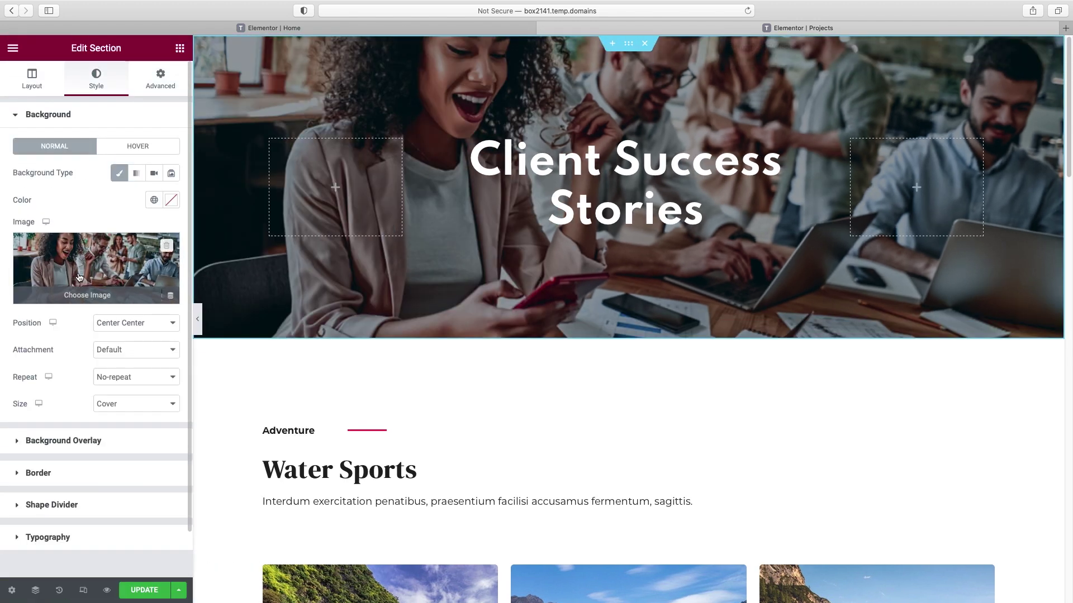
pyautogui.click(138, 324)
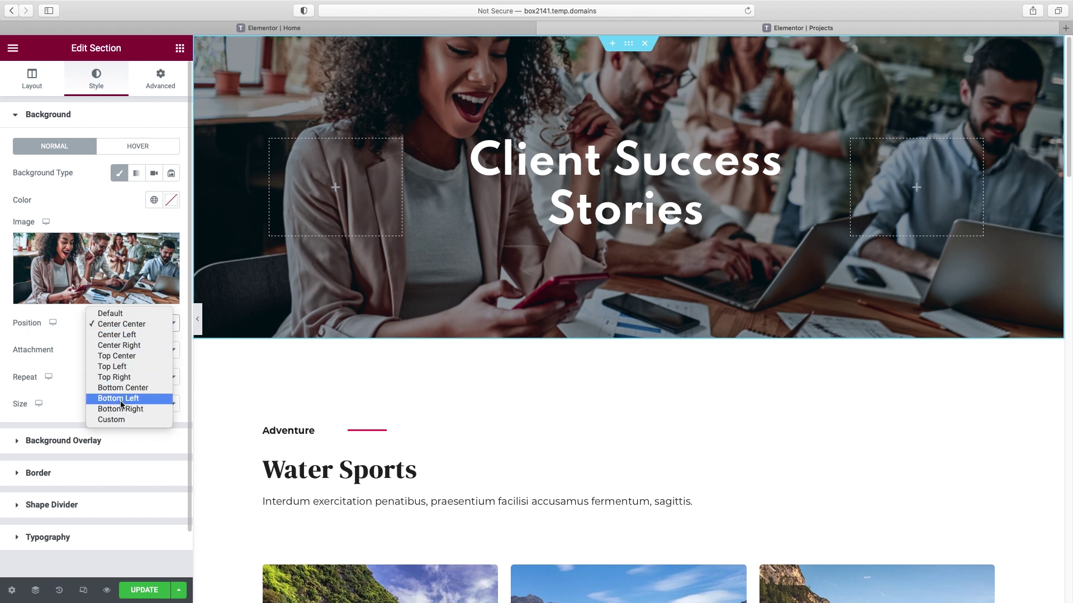
pyautogui.click(118, 422)
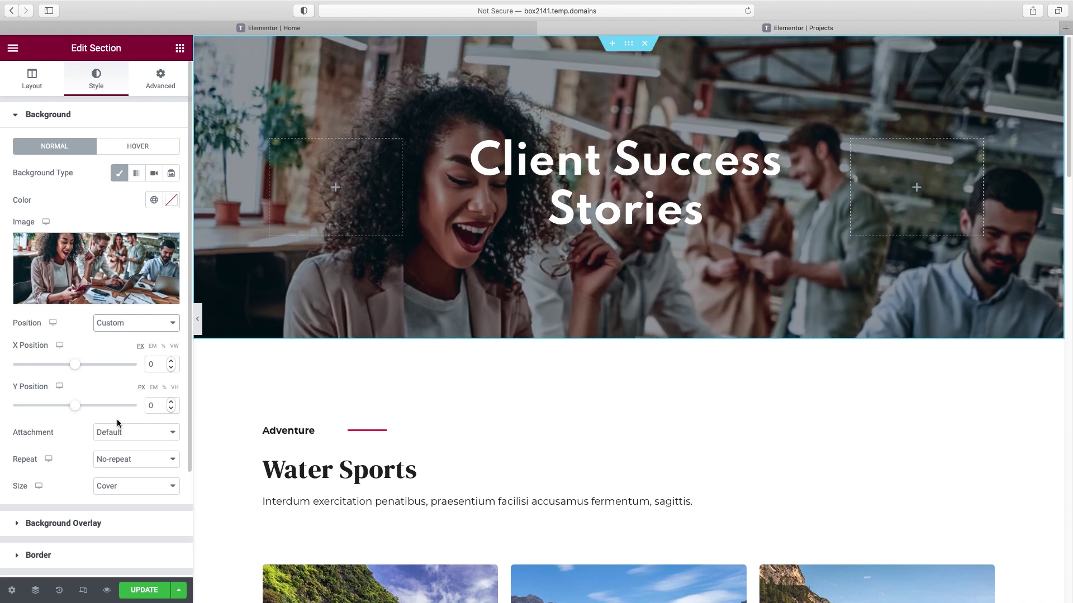
pyautogui.moveTo(73, 409); pyautogui.dragTo(65, 410)
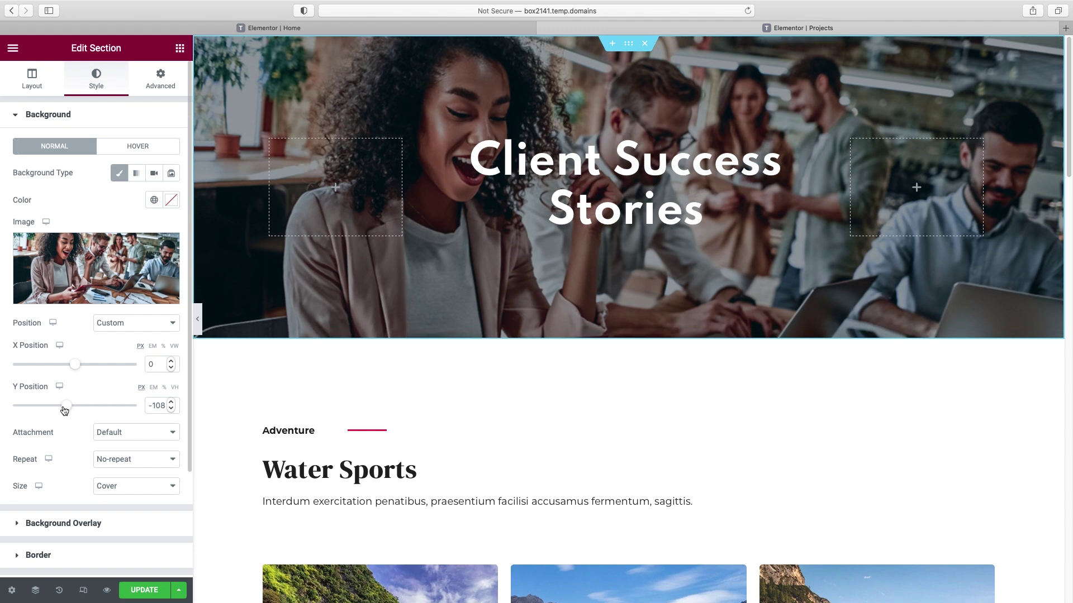
pyautogui.click(136, 436)
pyautogui.click(127, 454)
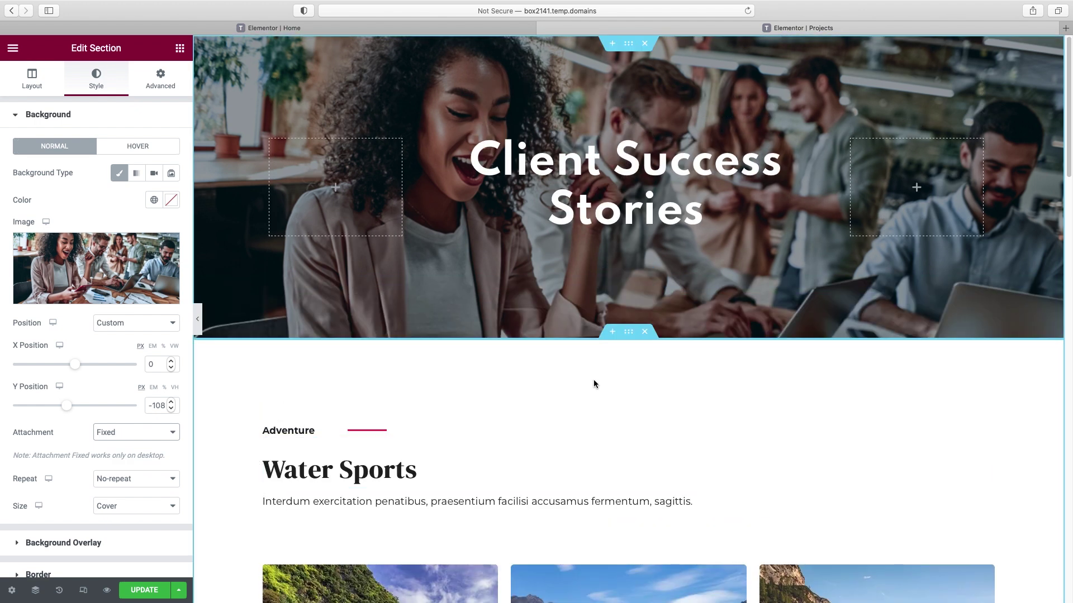
# - Delete the Water Sports, Winter Sports and Camping sections below the hero
pyautogui.scroll(-5, 920, 306)
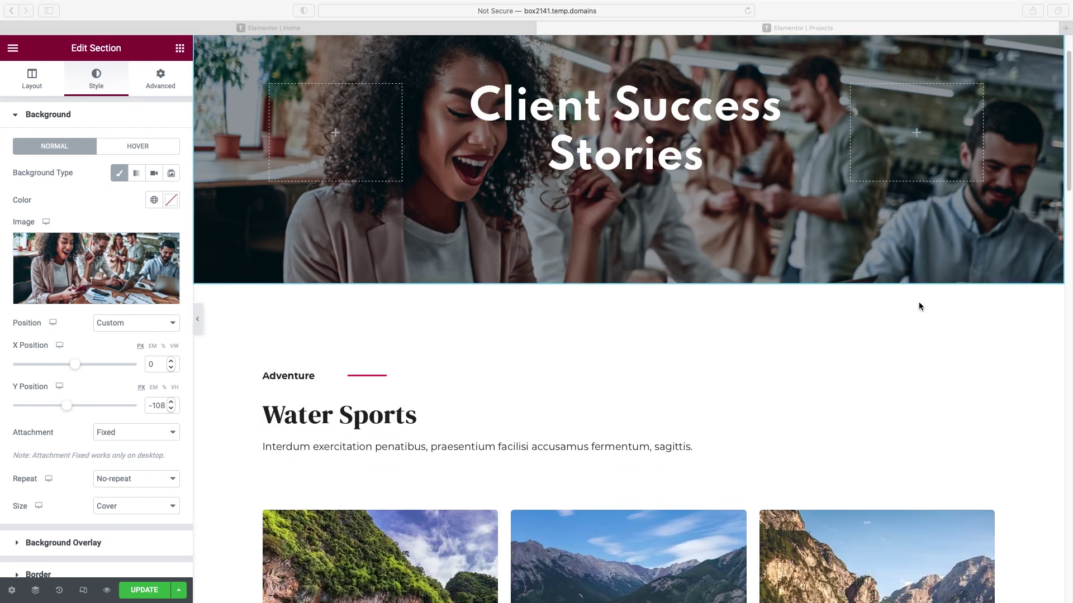
pyautogui.scroll(-1, 920, 306)
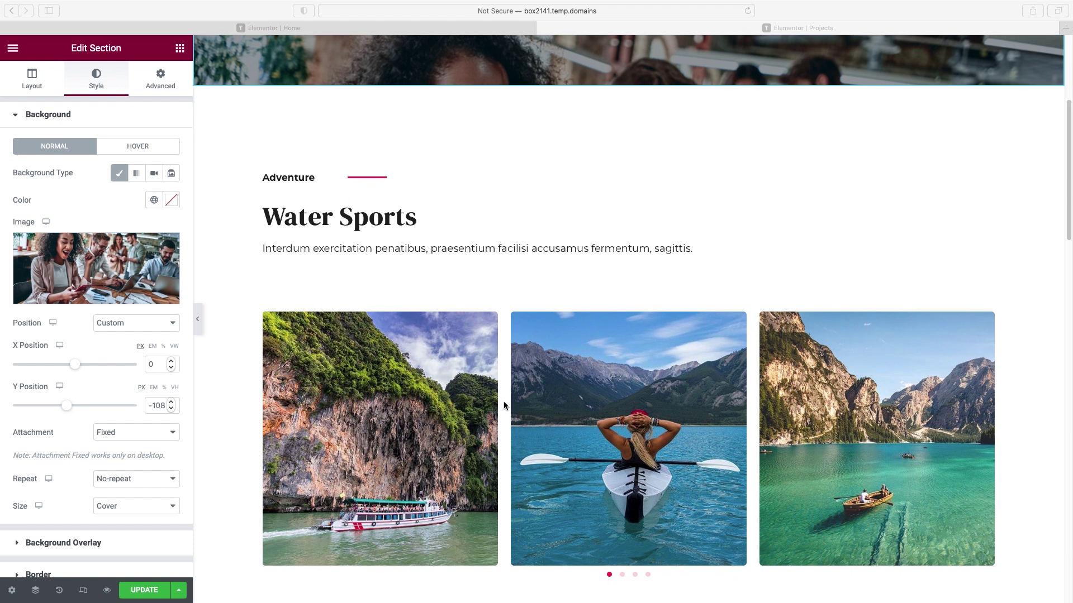
pyautogui.scroll(-20, 525, 400)
pyautogui.scroll(15, 525, 400)
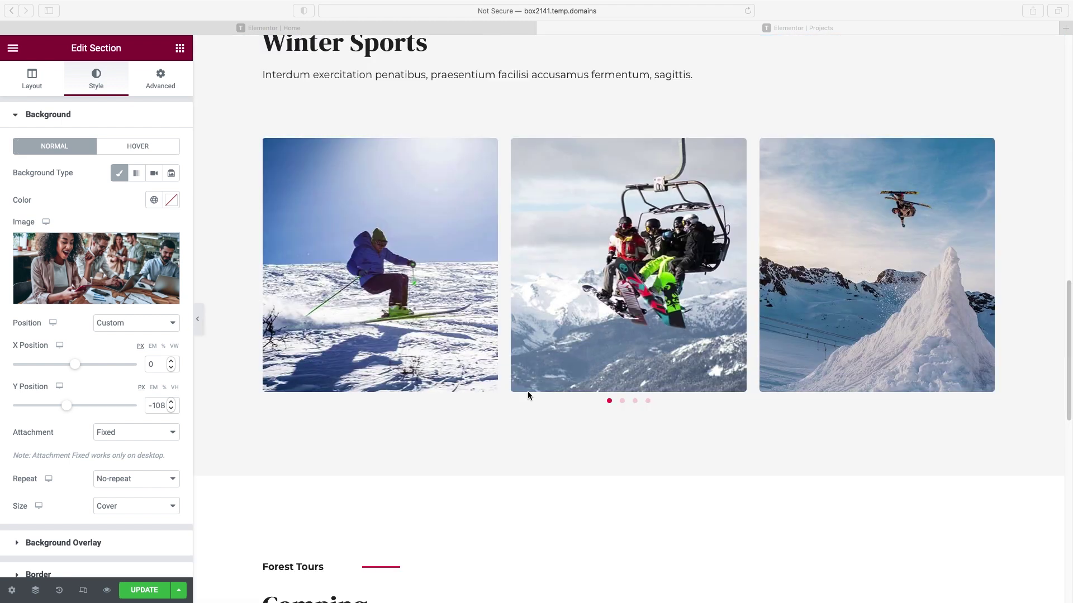
pyautogui.scroll(18, 634, 328)
pyautogui.scroll(-3, 664, 444)
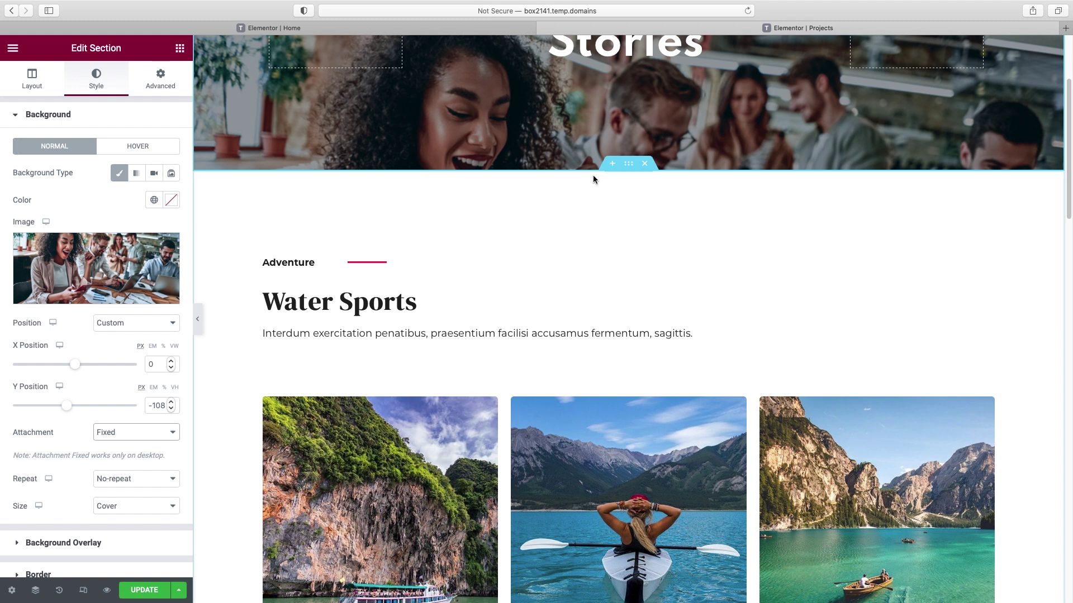
pyautogui.click(645, 164)
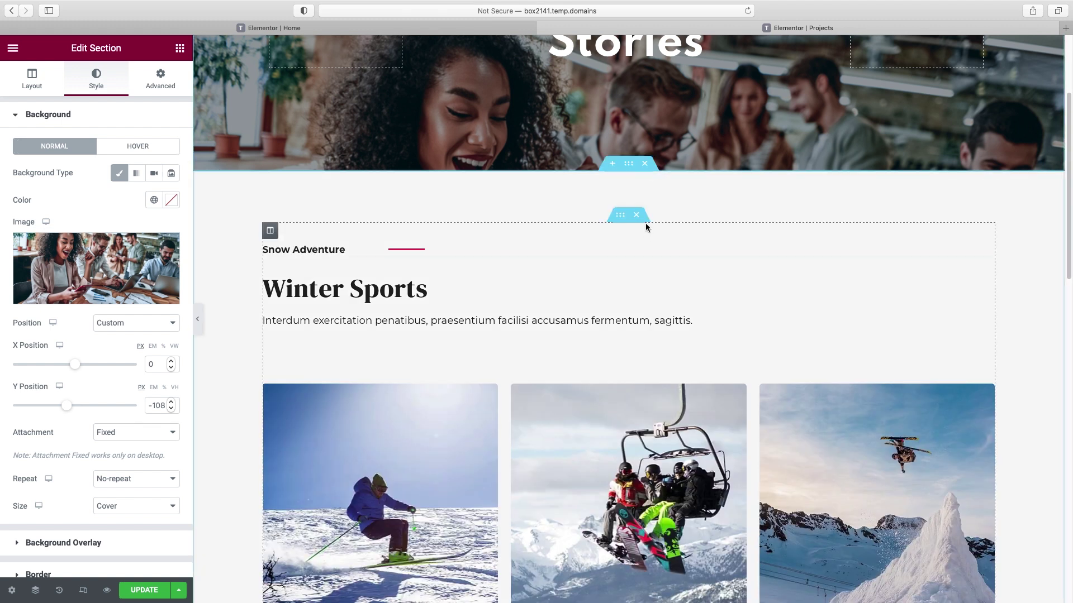
pyautogui.click(646, 166)
pyautogui.click(646, 166)
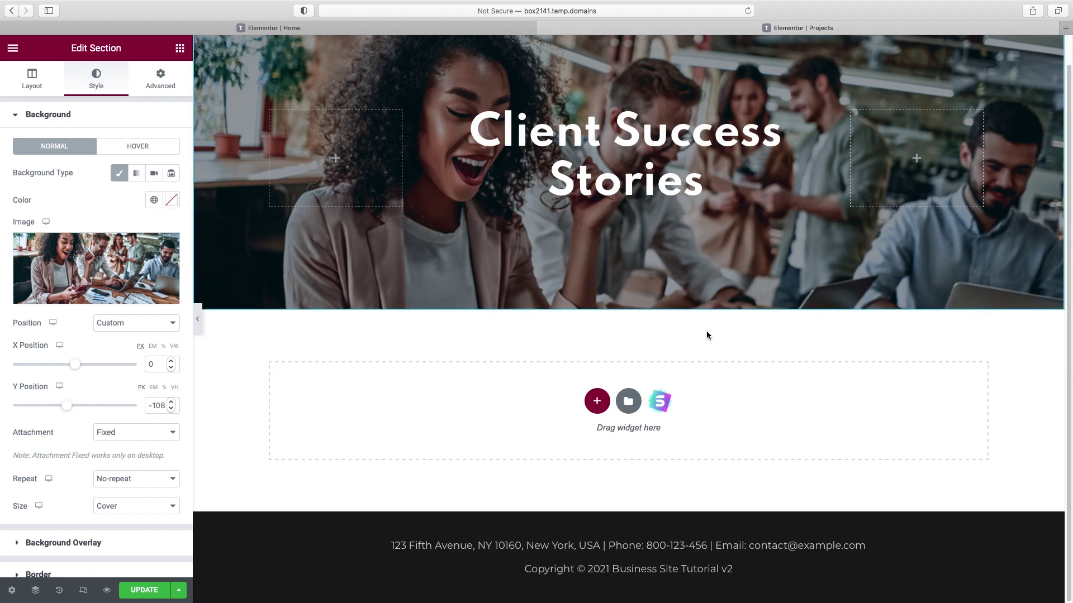
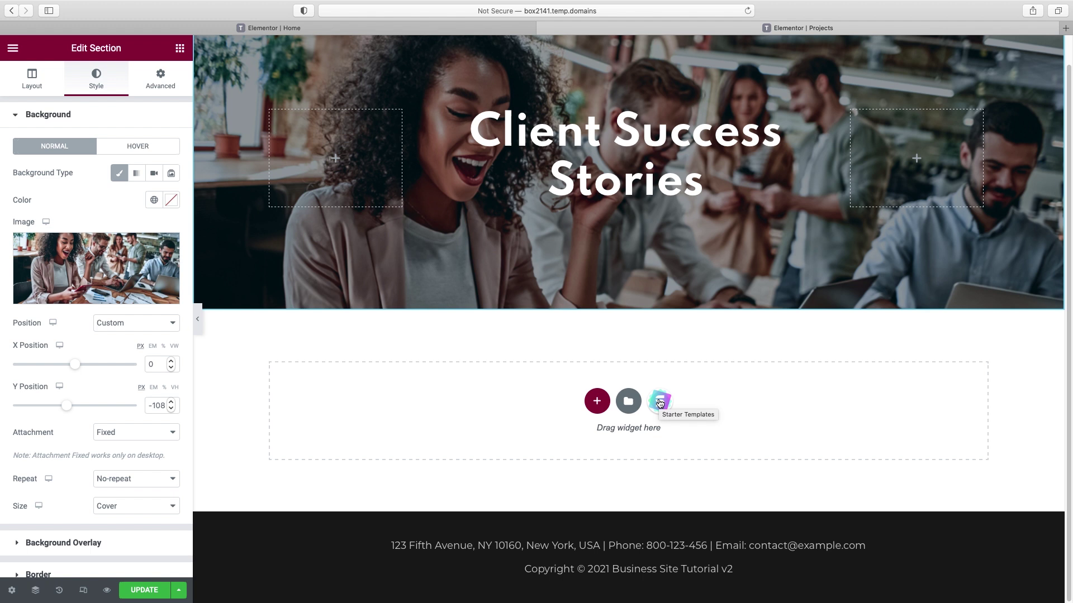
# - Open the Starter Templates block library with all categories shown
pyautogui.click(661, 403)
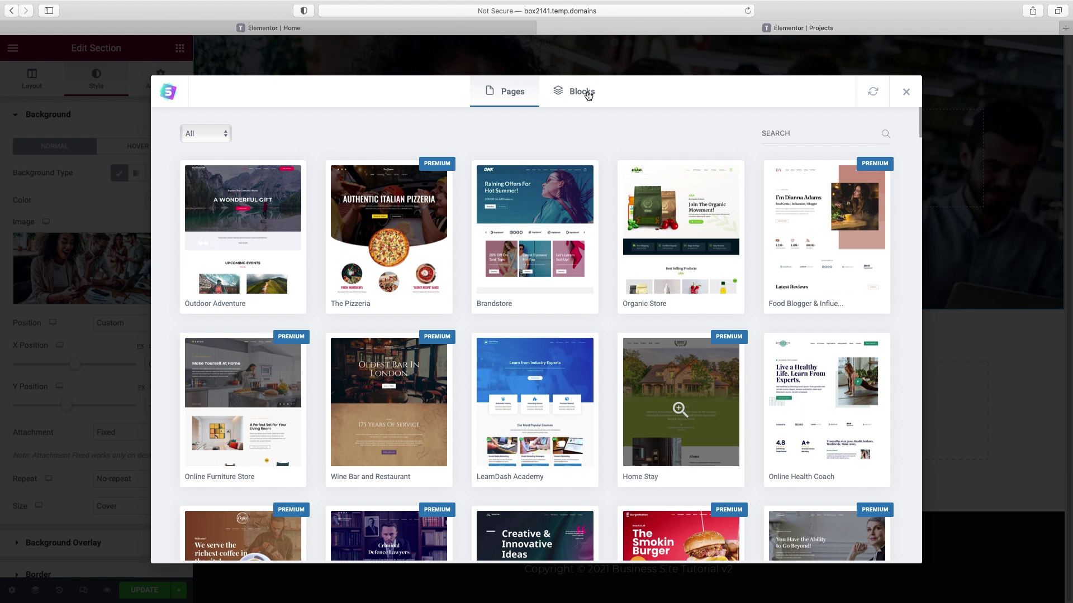
pyautogui.click(582, 92)
pyautogui.click(224, 134)
pyautogui.scroll(-3, 232, 187)
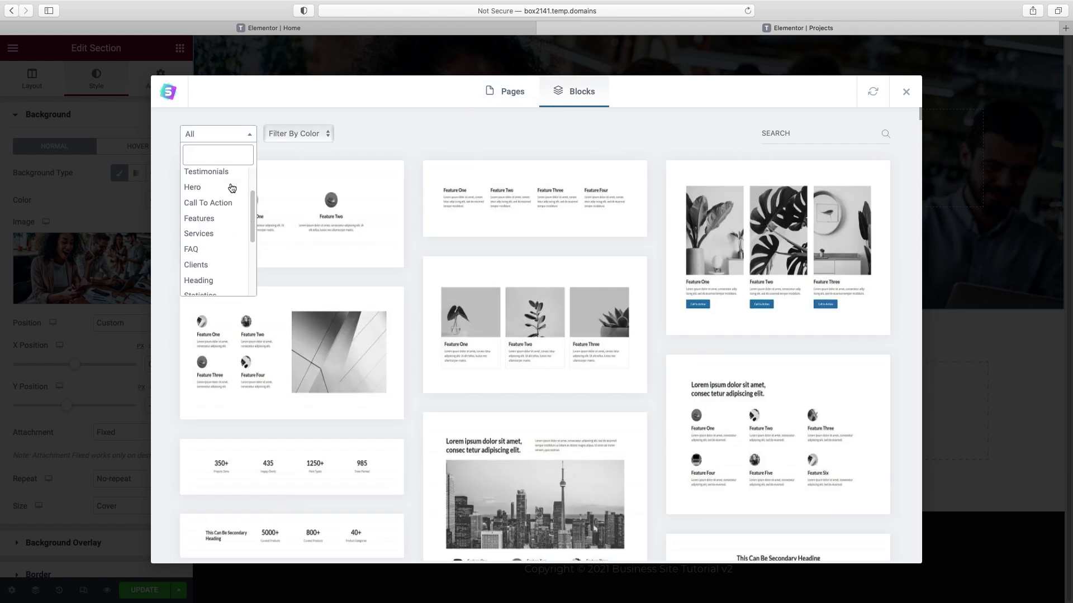
pyautogui.scroll(-5, 232, 187)
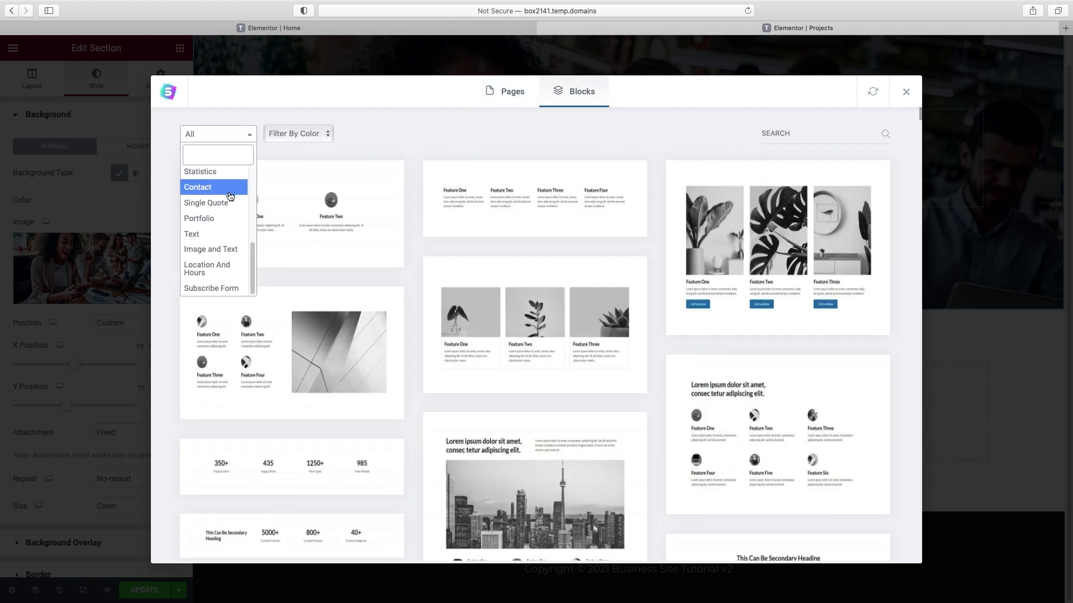
pyautogui.click(502, 135)
# - Find the Our Services block with the desk photo, preview it and import it
pyautogui.scroll(-2, 834, 191)
pyautogui.scroll(-5, 834, 191)
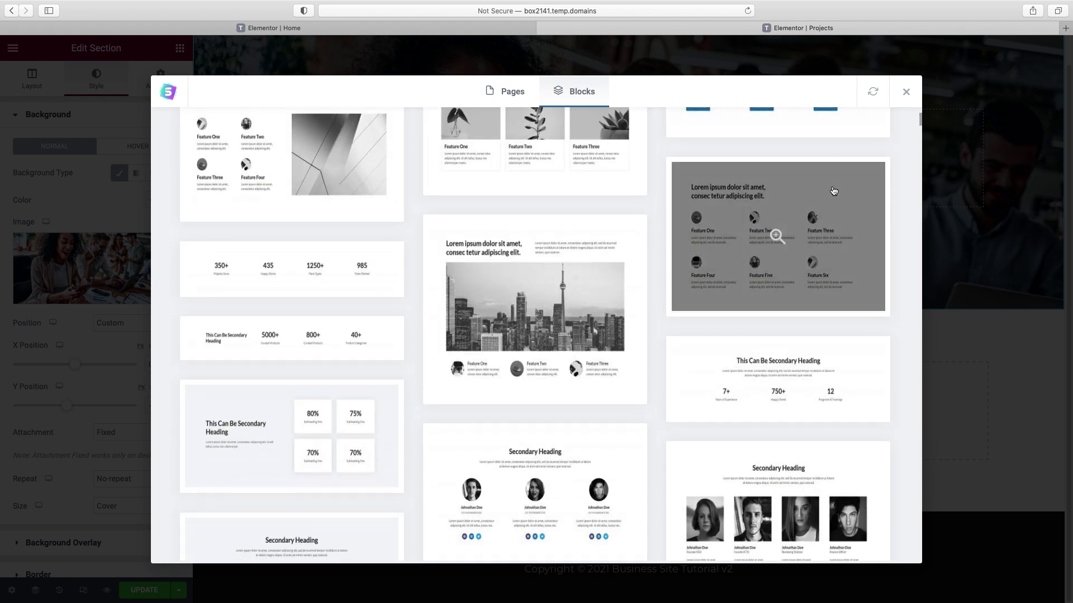
pyautogui.scroll(-5, 813, 193)
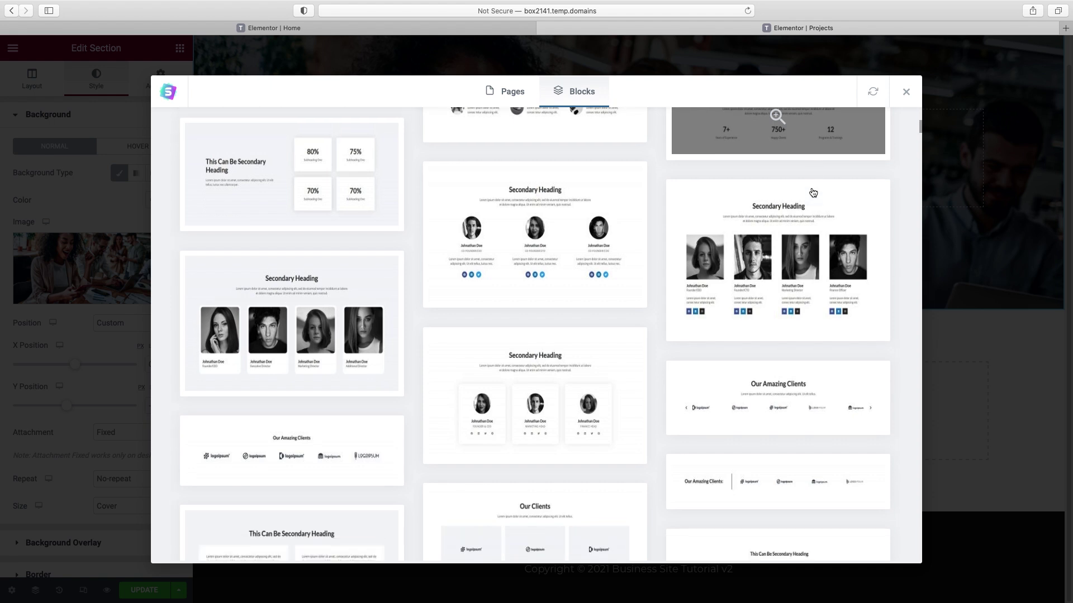
pyautogui.scroll(-4, 813, 193)
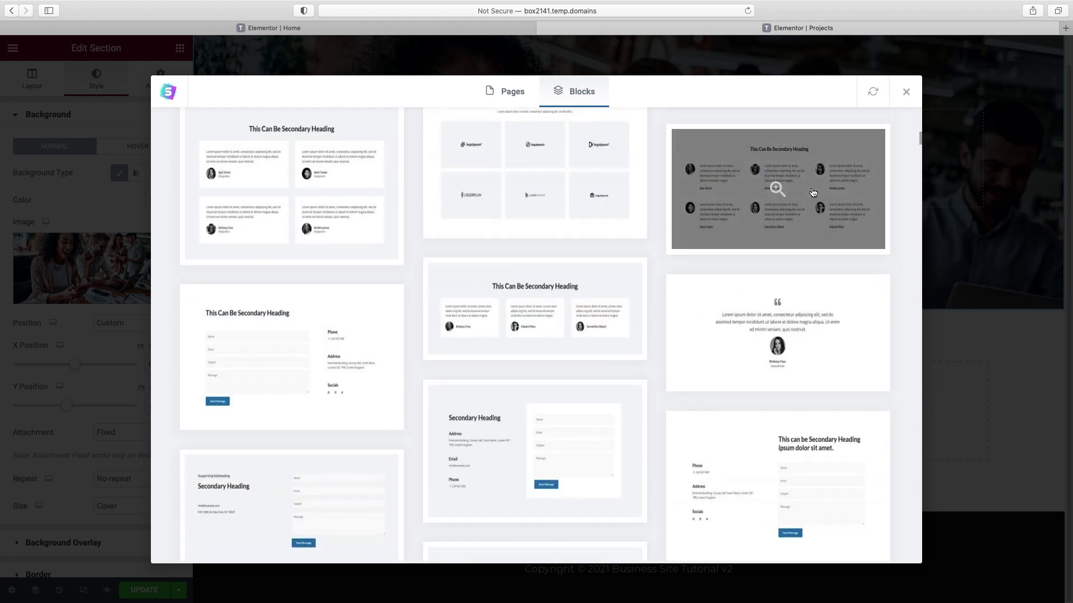
pyautogui.scroll(-4, 813, 193)
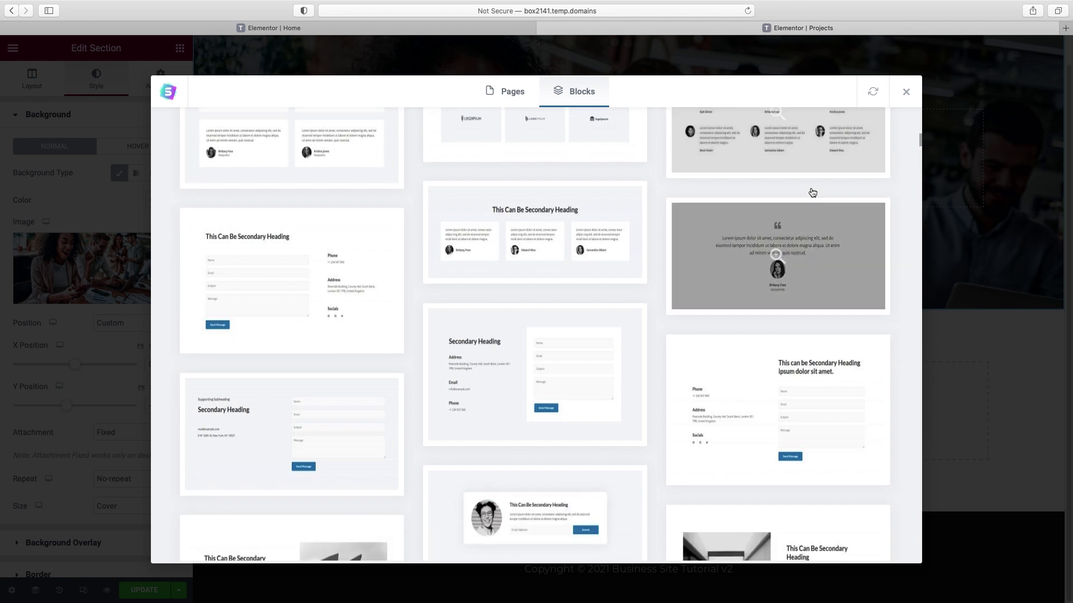
pyautogui.scroll(-15, 813, 193)
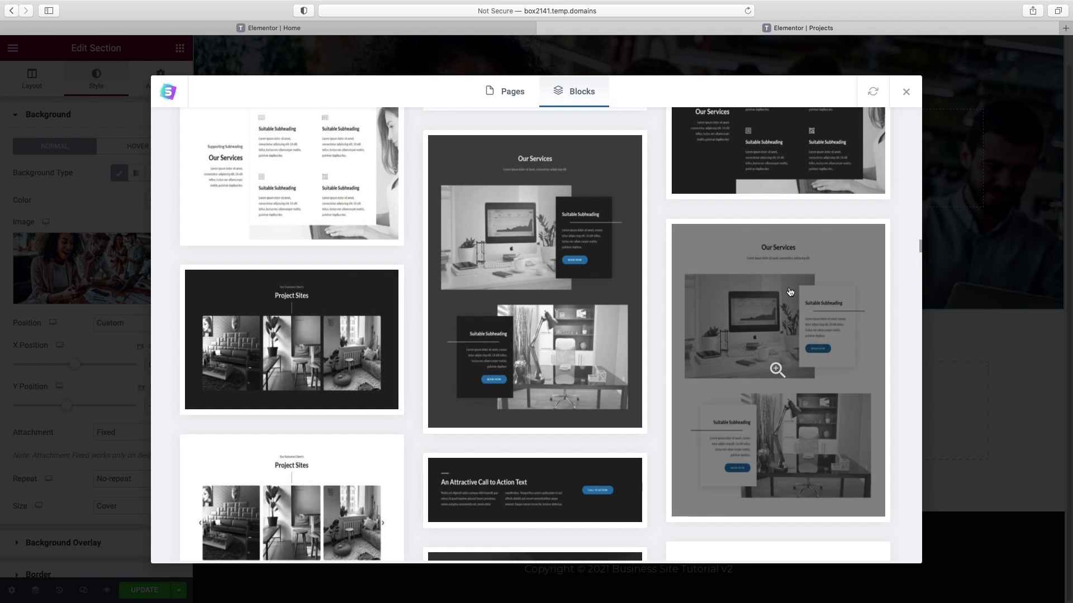
pyautogui.click(762, 309)
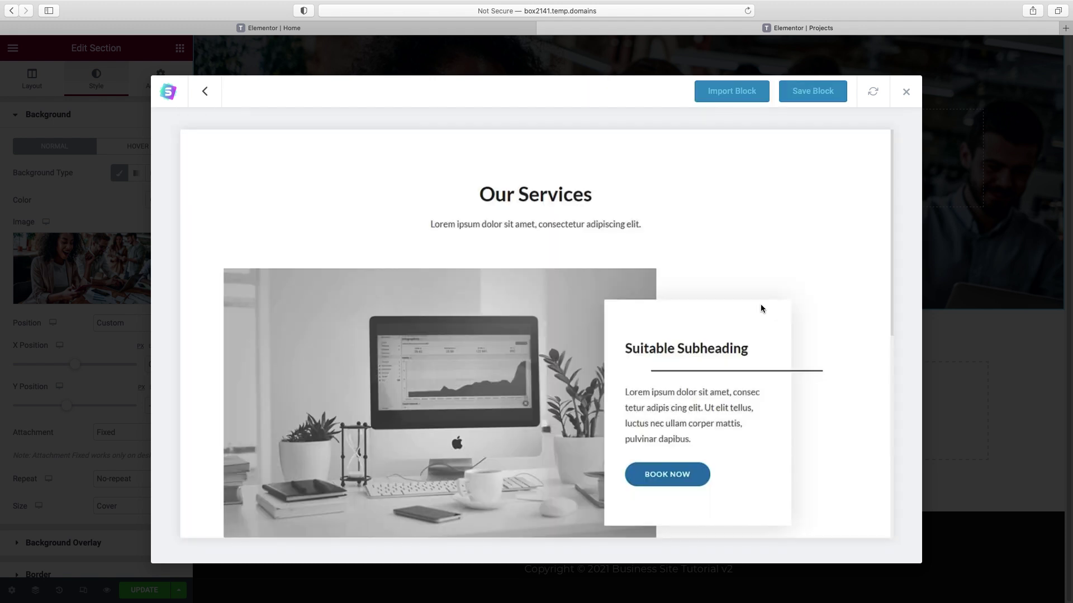
pyautogui.click(738, 92)
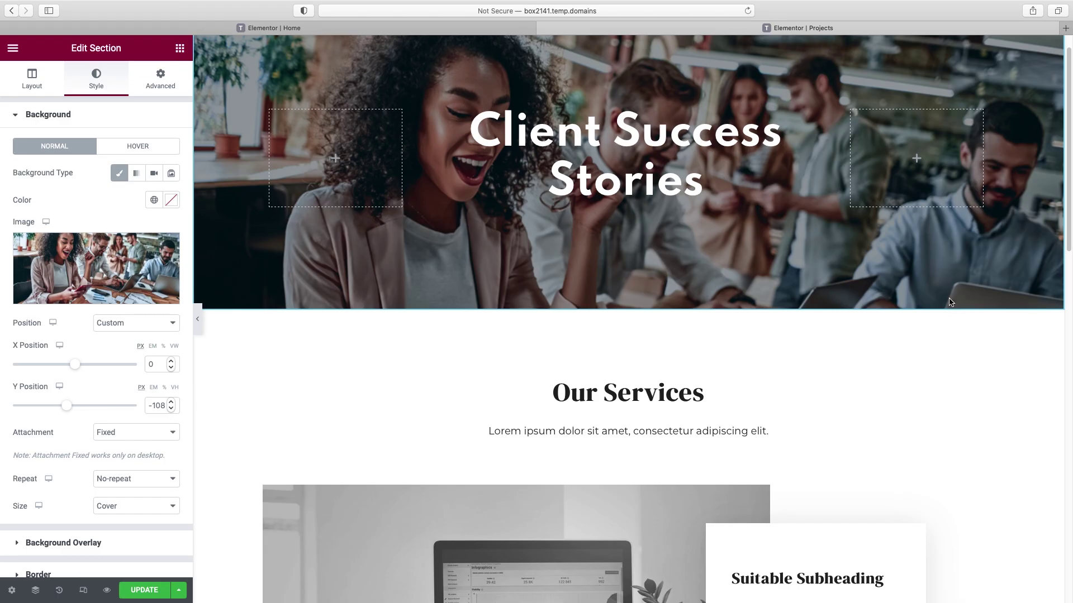
# - Retitle the Our Services heading to 'Case Studies'
pyautogui.click(612, 339)
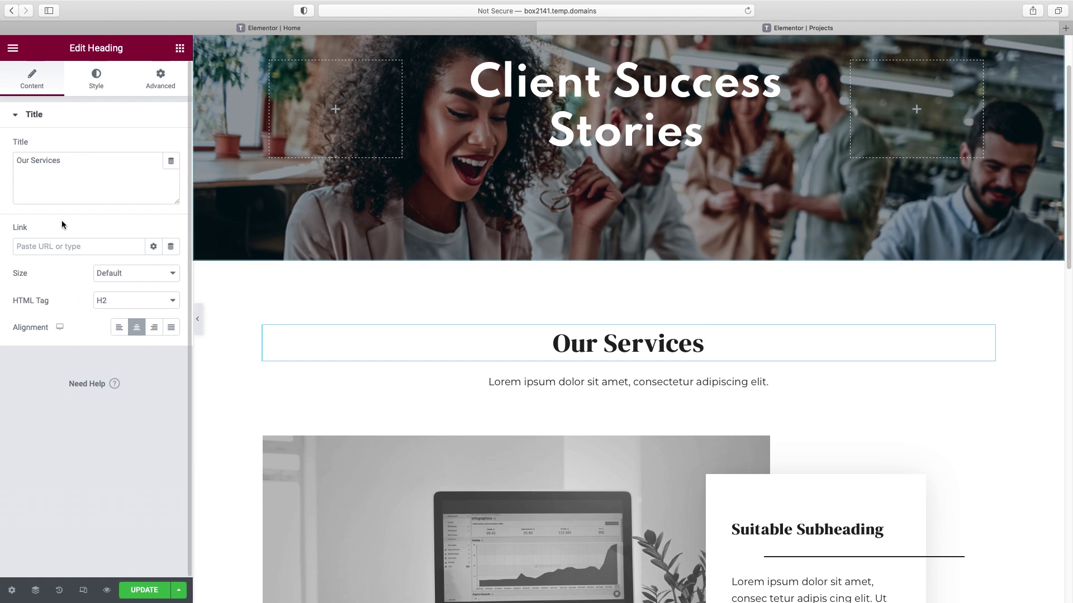
pyautogui.doubleClick(47, 162)
pyautogui.tripleClick(48, 161)
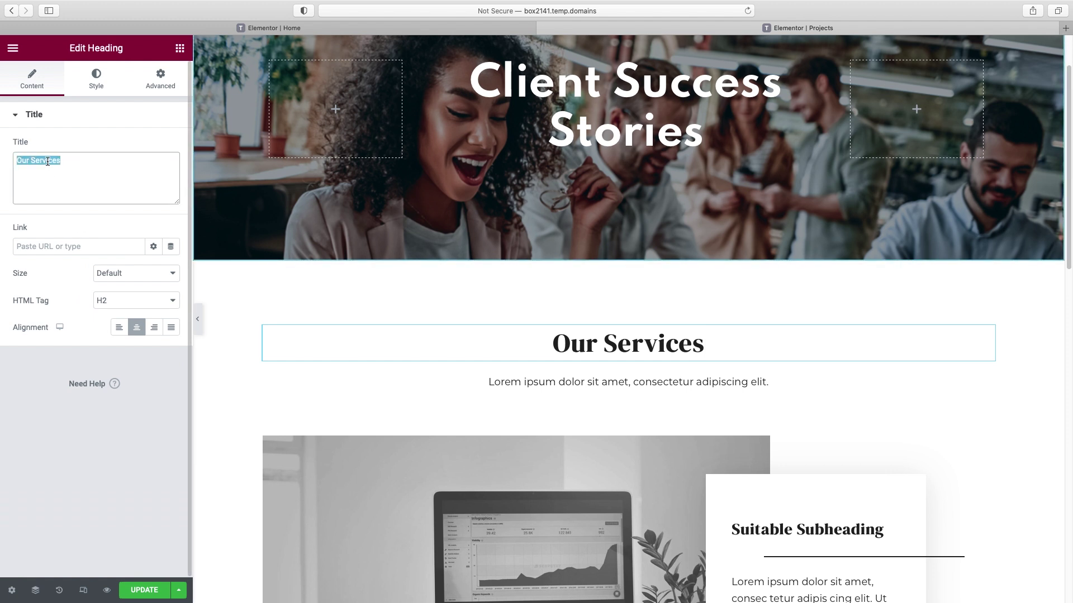
pyautogui.write('Case Studies')
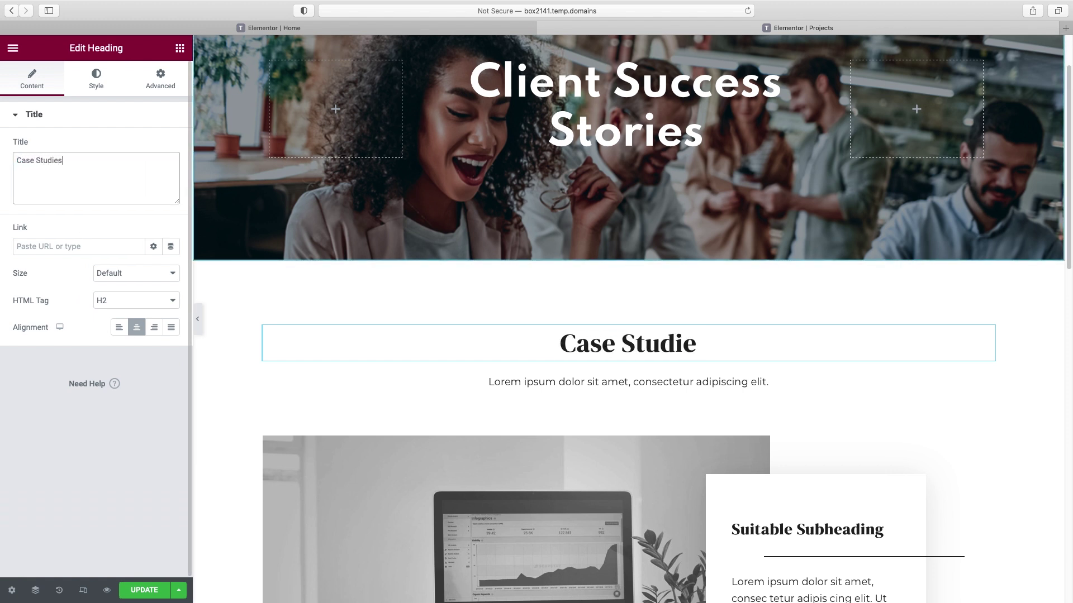
pyautogui.scroll(-5, 401, 263)
pyautogui.scroll(-10, 474, 297)
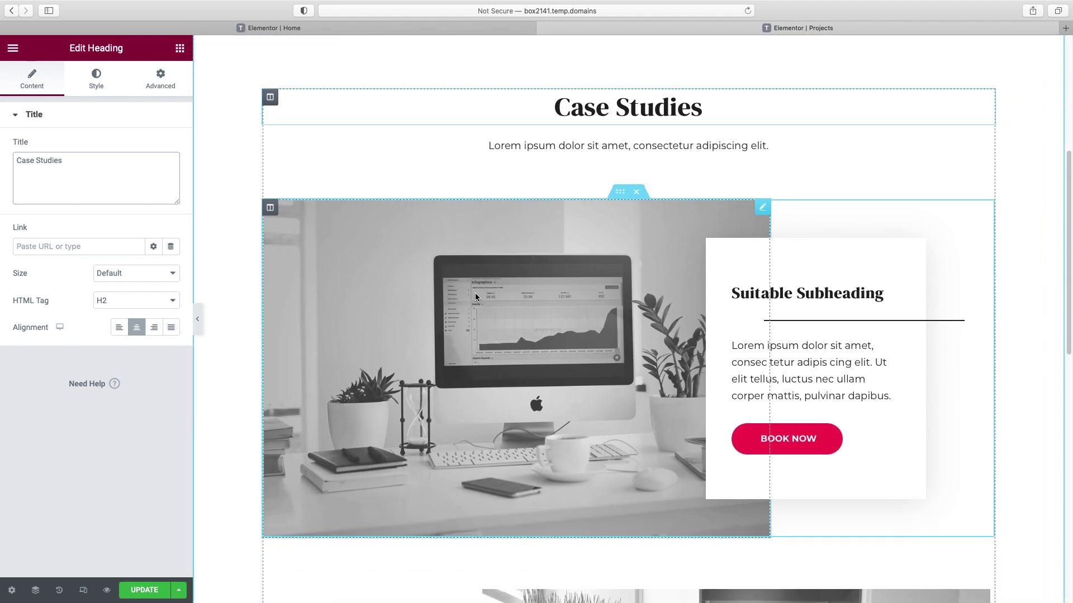
pyautogui.scroll(5, 478, 299)
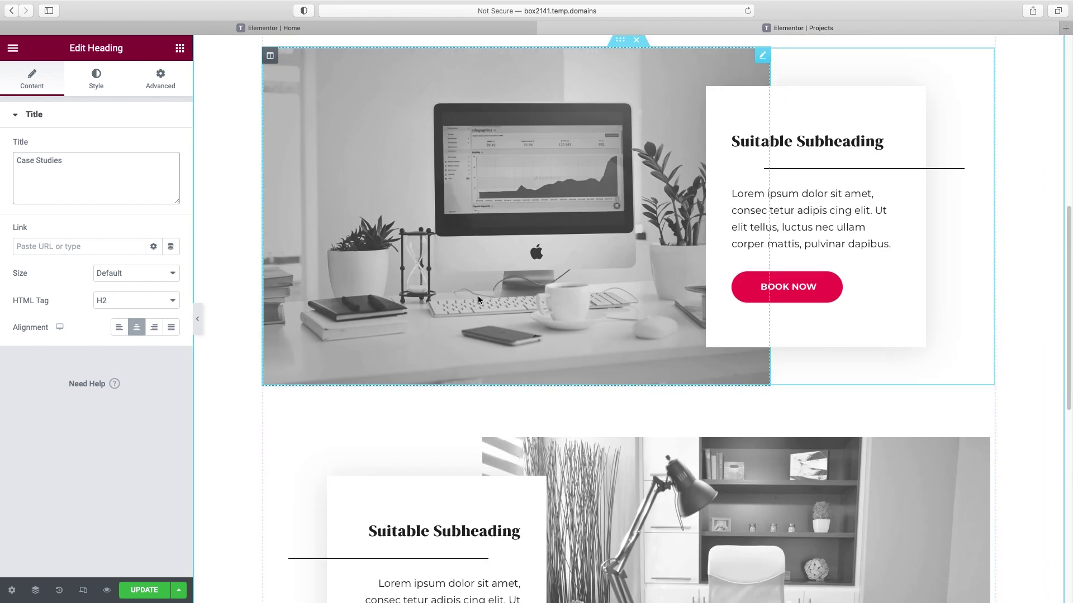
pyautogui.scroll(1, 802, 291)
pyautogui.scroll(2, 802, 291)
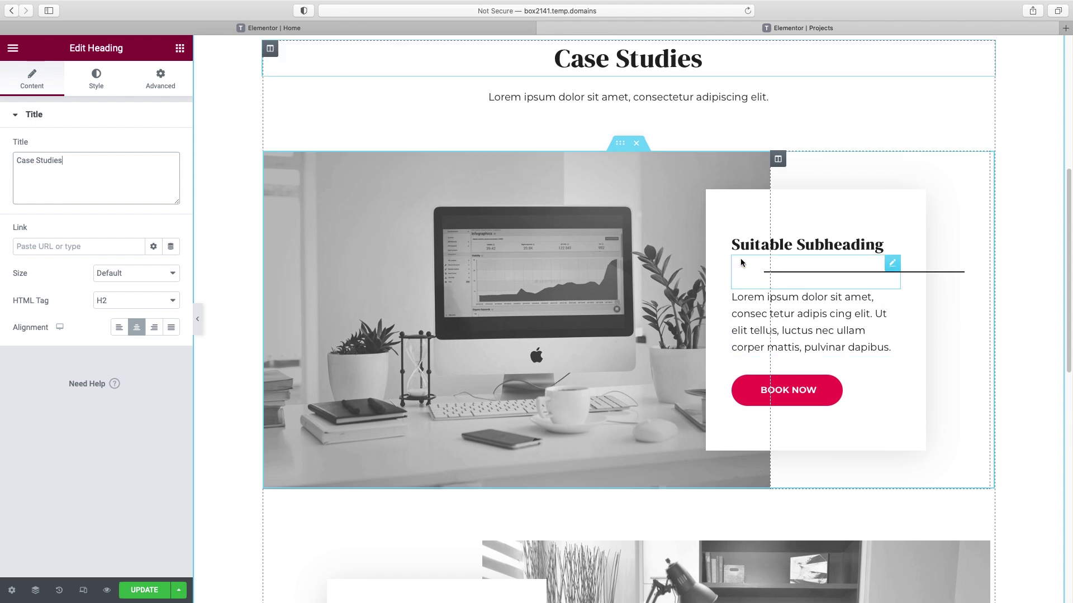
# - Swap the desk photo for the smiling office worker and retitle the card 'Vandelay Industries'
pyautogui.click(761, 163)
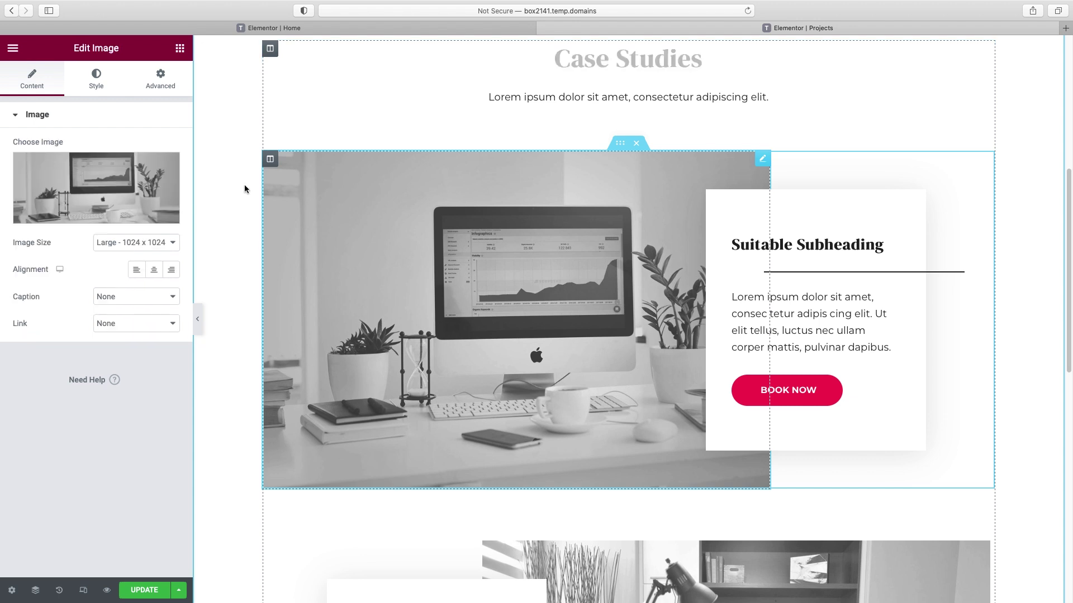
pyautogui.click(104, 220)
pyautogui.click(819, 316)
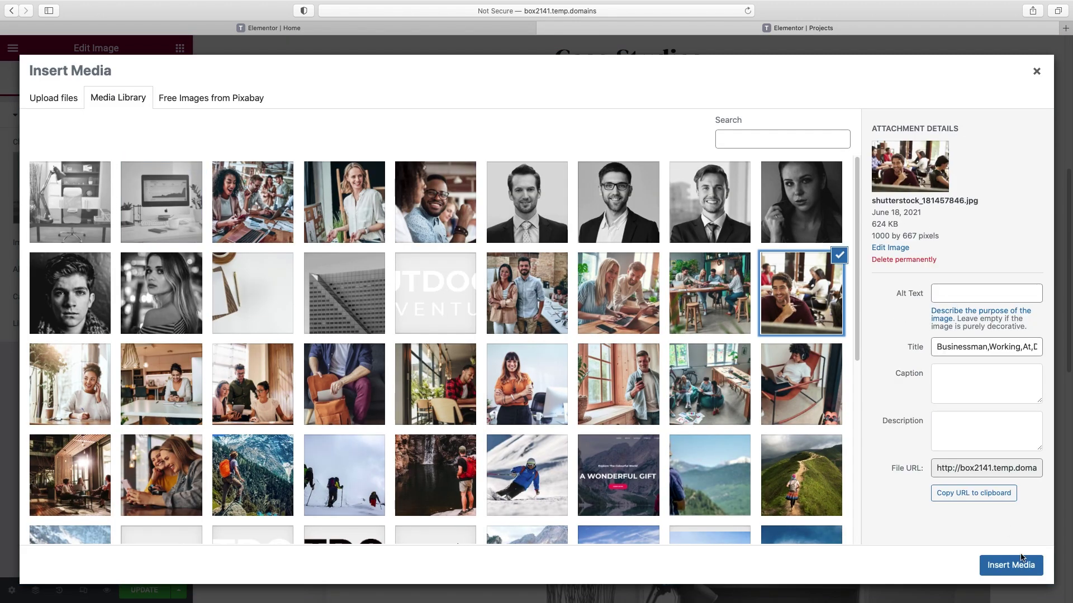
pyautogui.click(1023, 567)
pyautogui.click(880, 244)
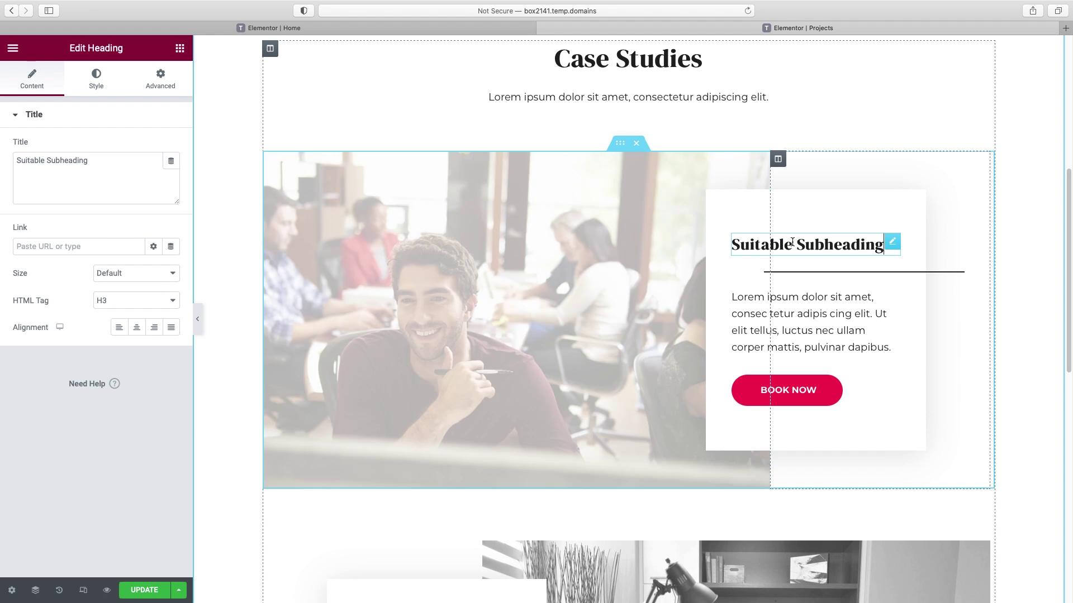
pyautogui.tripleClick(88, 169)
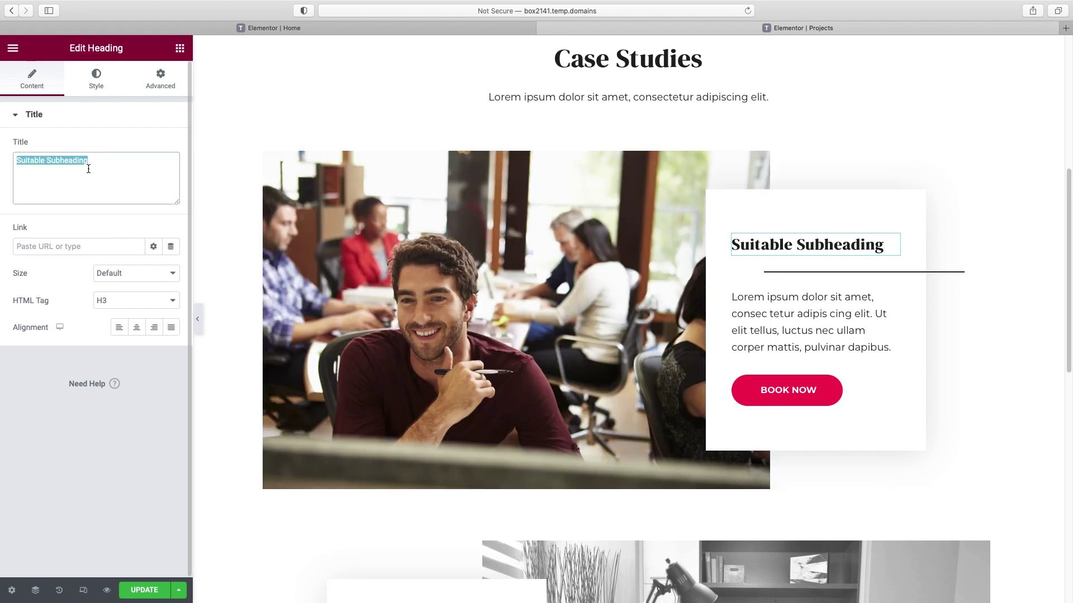
pyautogui.write('Vandelay Industries')
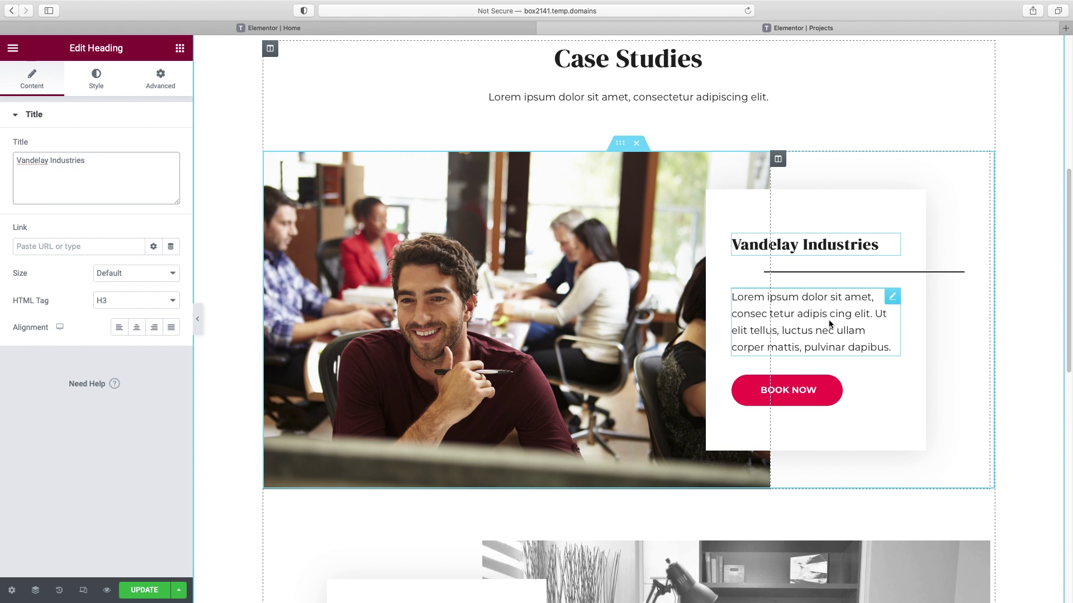
# - Relabel the BOOK NOW button 'see the full story'
pyautogui.click(768, 319)
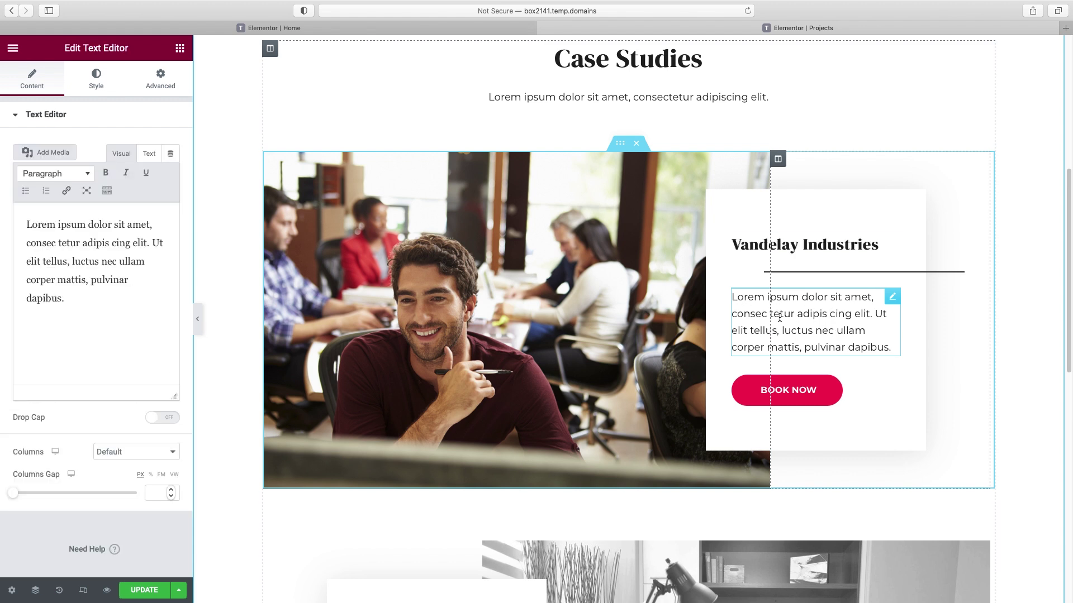
pyautogui.click(807, 397)
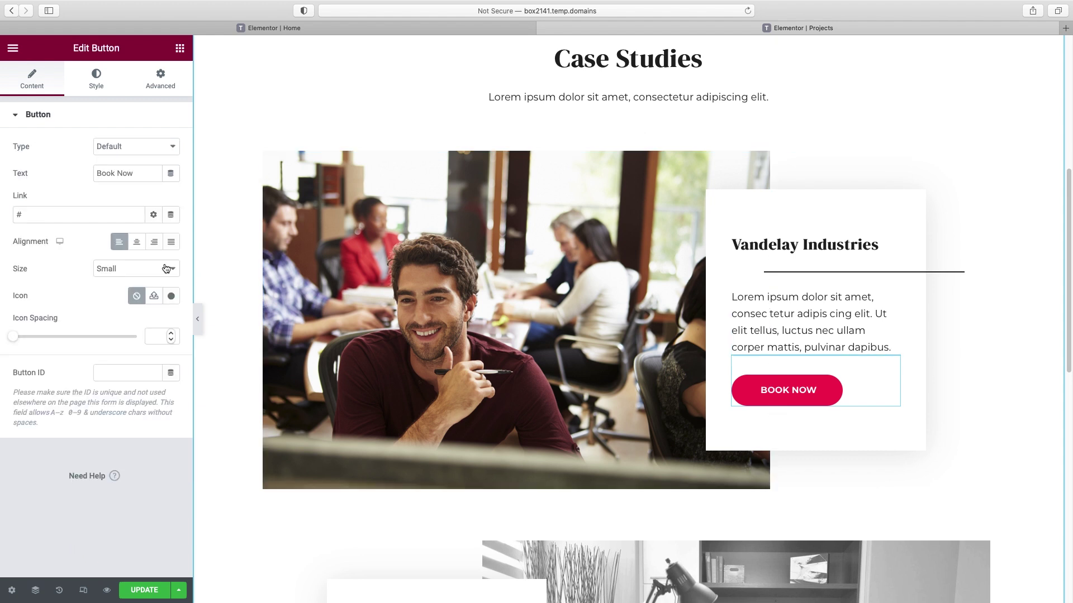
pyautogui.tripleClick(129, 177)
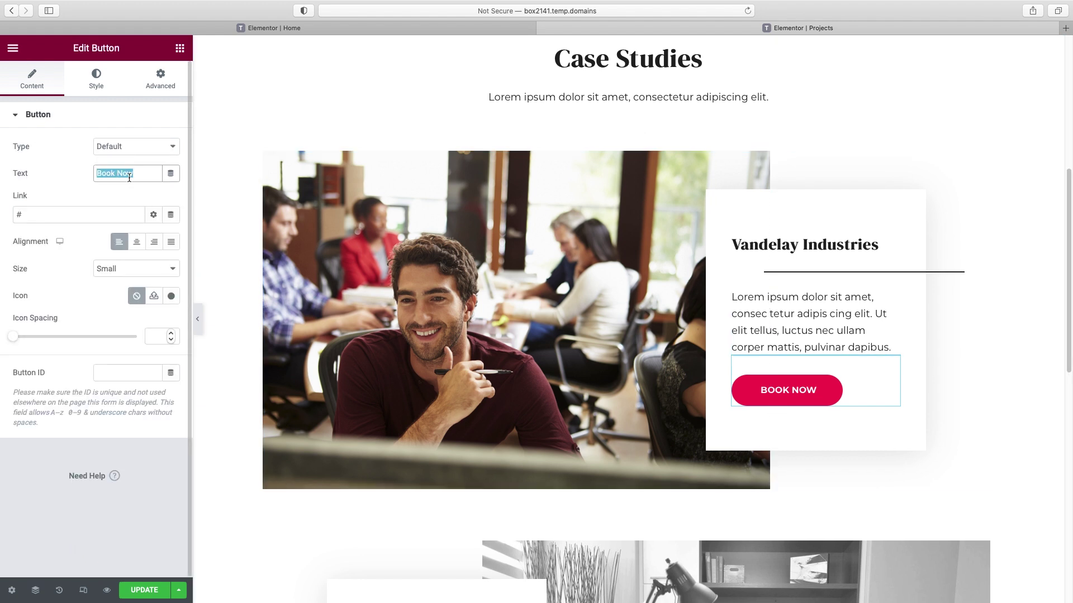
pyautogui.write('see the ful')
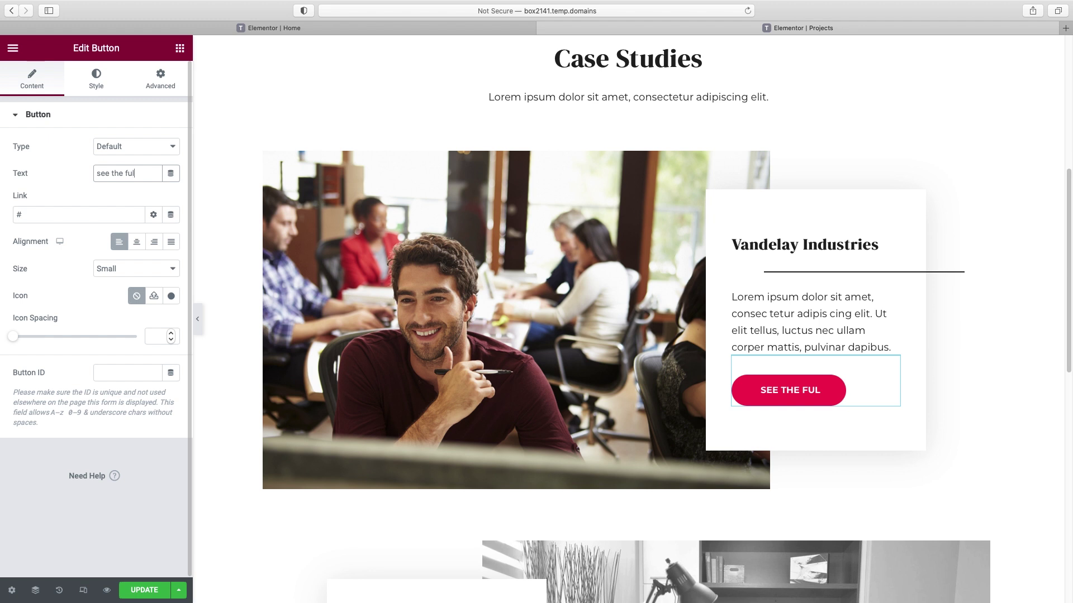
pyautogui.write('l story')
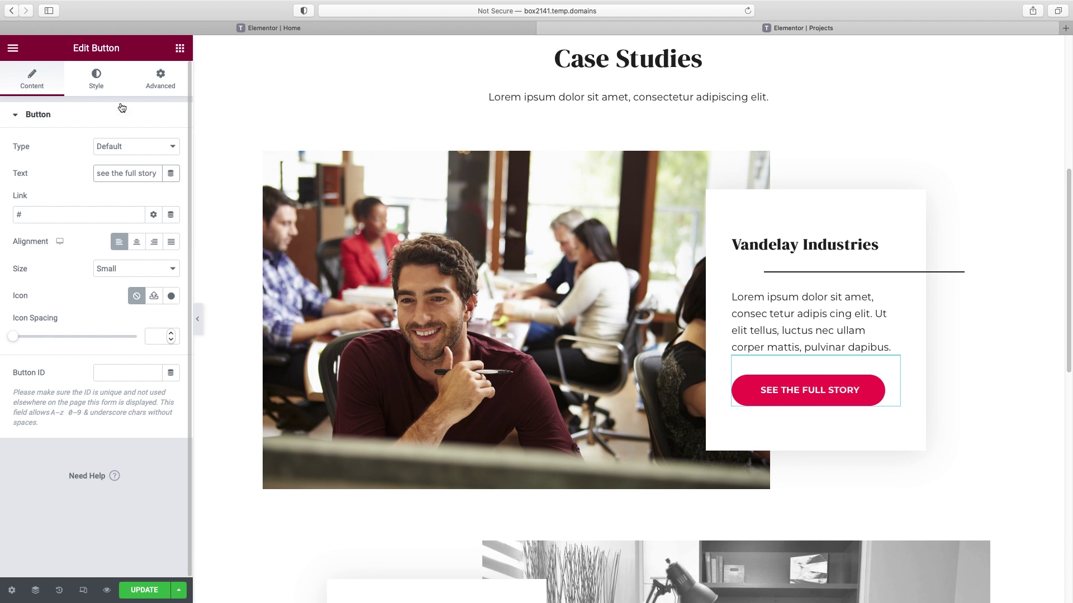
# - Style the button with #1C1C1C text on a pale yellow #F6DB95 background
pyautogui.click(104, 88)
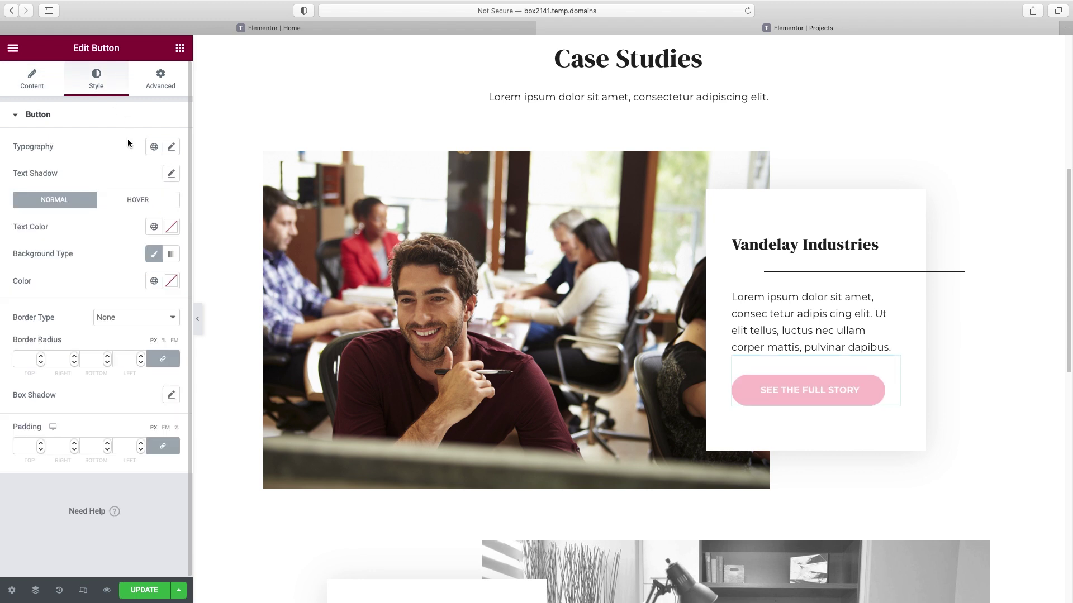
pyautogui.click(153, 226)
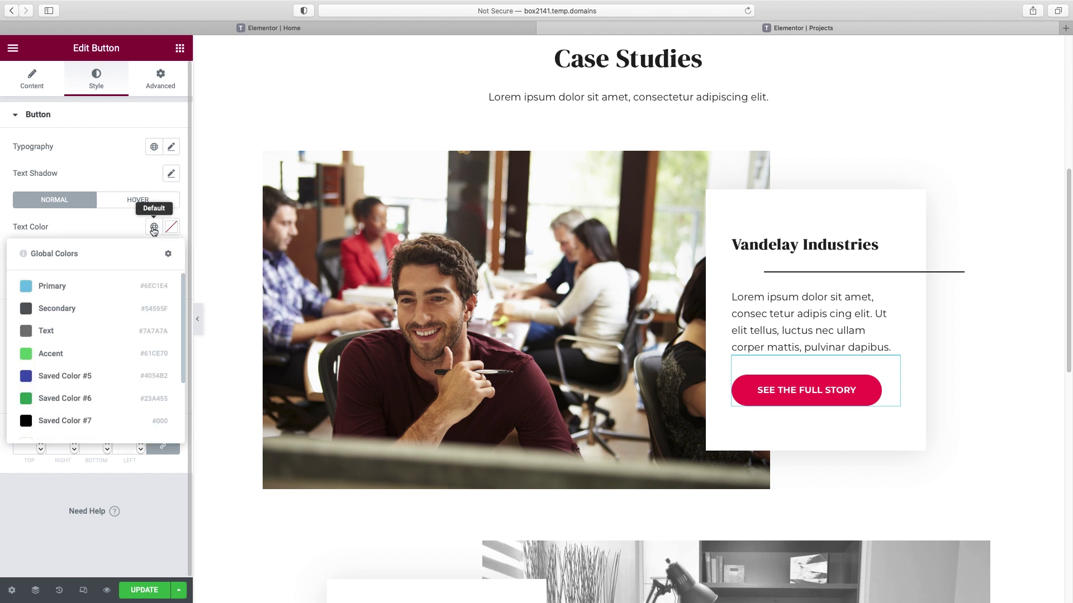
pyautogui.click(171, 226)
pyautogui.moveTo(27, 368); pyautogui.dragTo(21, 376)
pyautogui.click(91, 233)
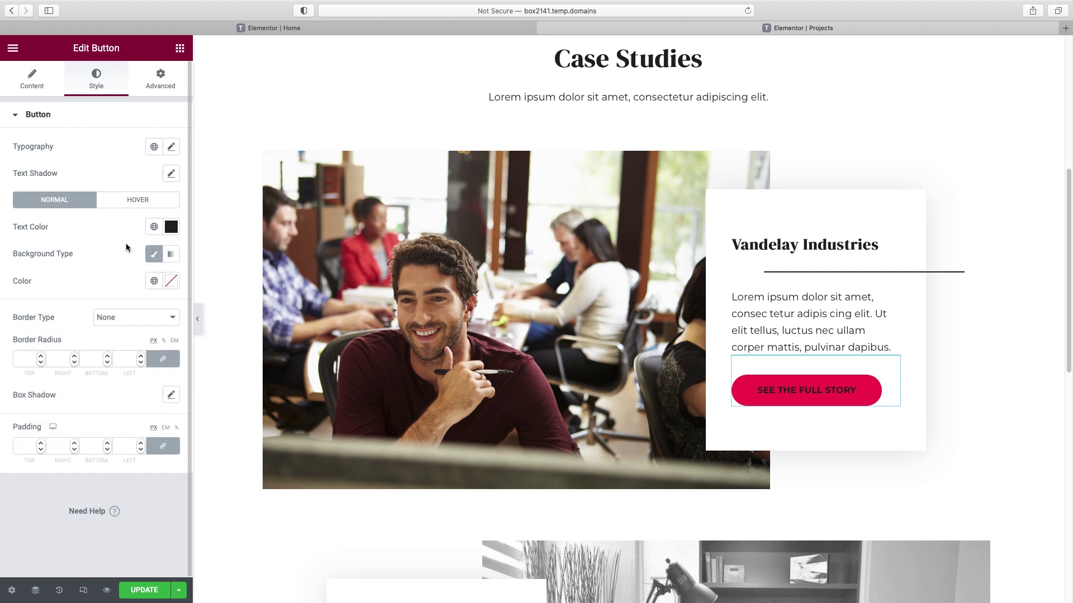
pyautogui.click(154, 281)
pyautogui.scroll(-3, 113, 419)
pyautogui.click(90, 457)
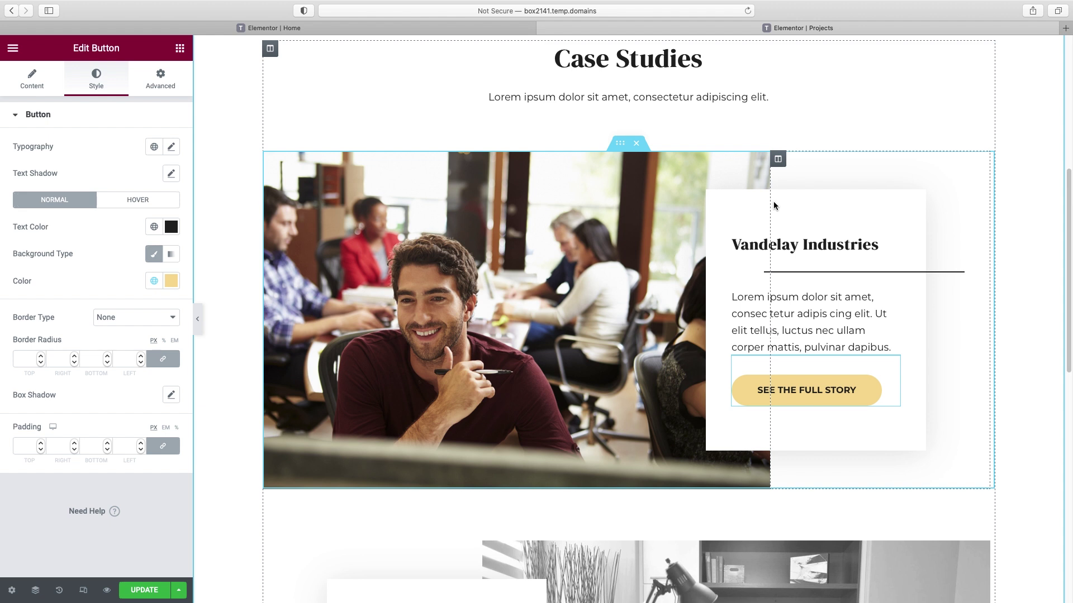
pyautogui.scroll(-6, 773, 205)
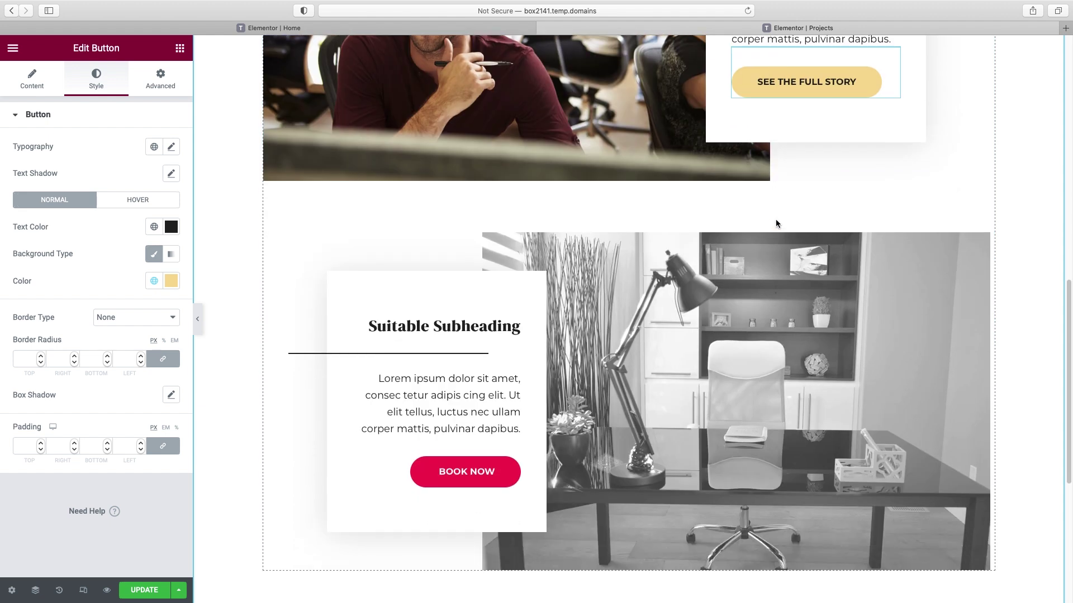
# - Replace the second card's photo with the smiling couple and retitle it 'Kramerica'
pyautogui.click(977, 245)
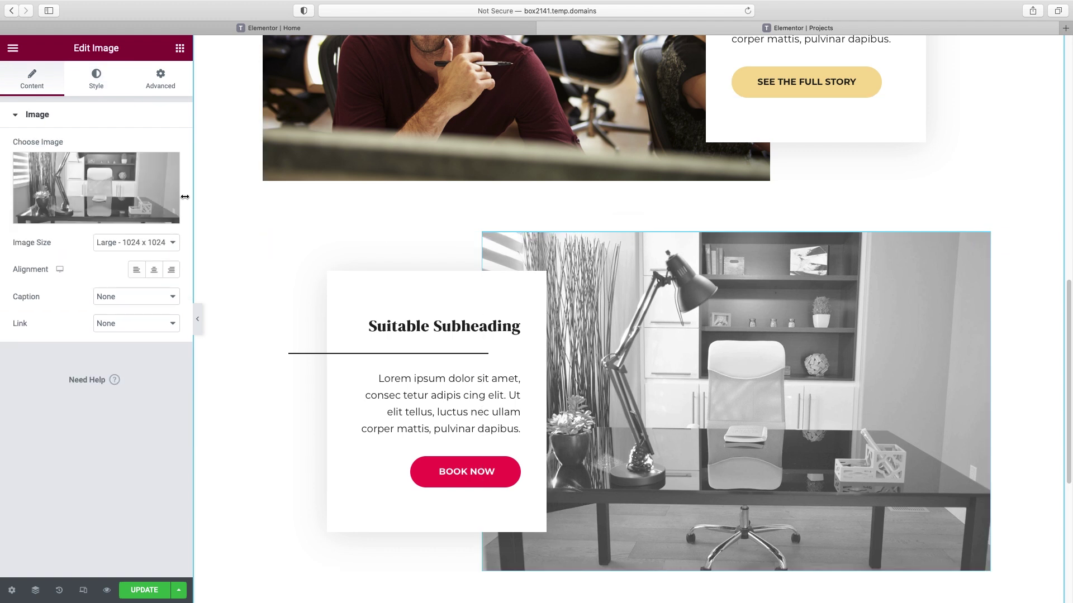
pyautogui.click(87, 216)
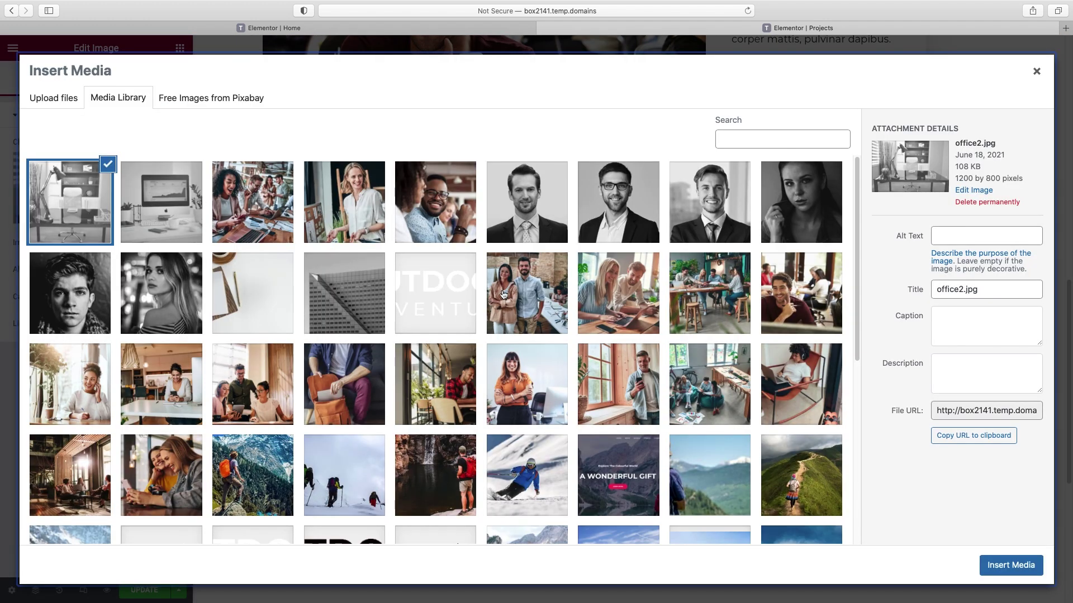
pyautogui.click(527, 293)
pyautogui.click(1011, 565)
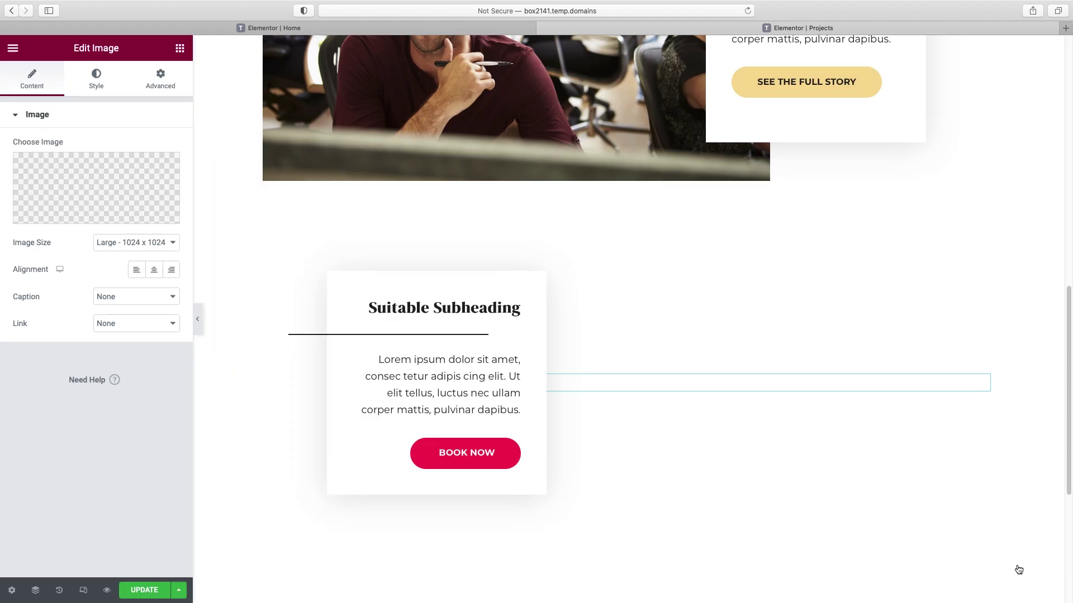
pyautogui.click(500, 318)
pyautogui.tripleClick(77, 162)
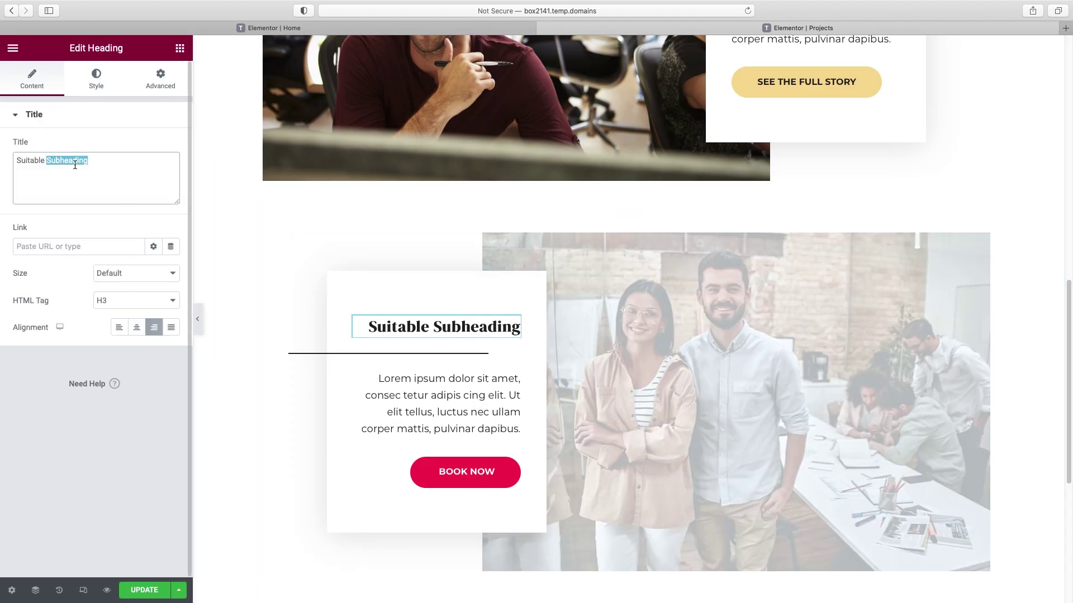
pyautogui.write('Kramerica')
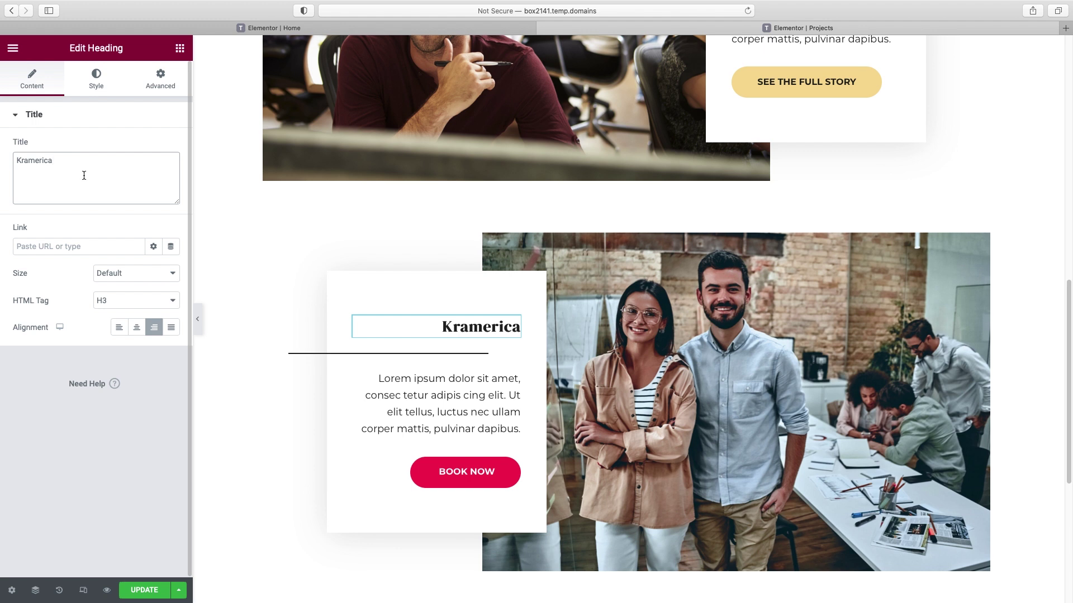
# - Give the card's button #1C1C1C text on a mint-green global background
pyautogui.click(246, 139)
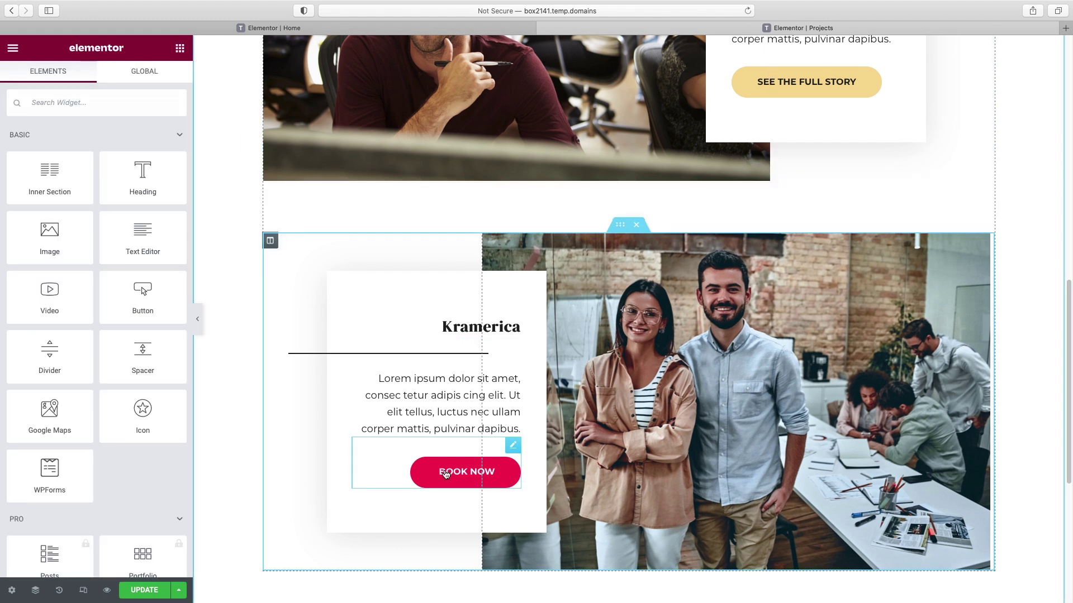
pyautogui.click(445, 475)
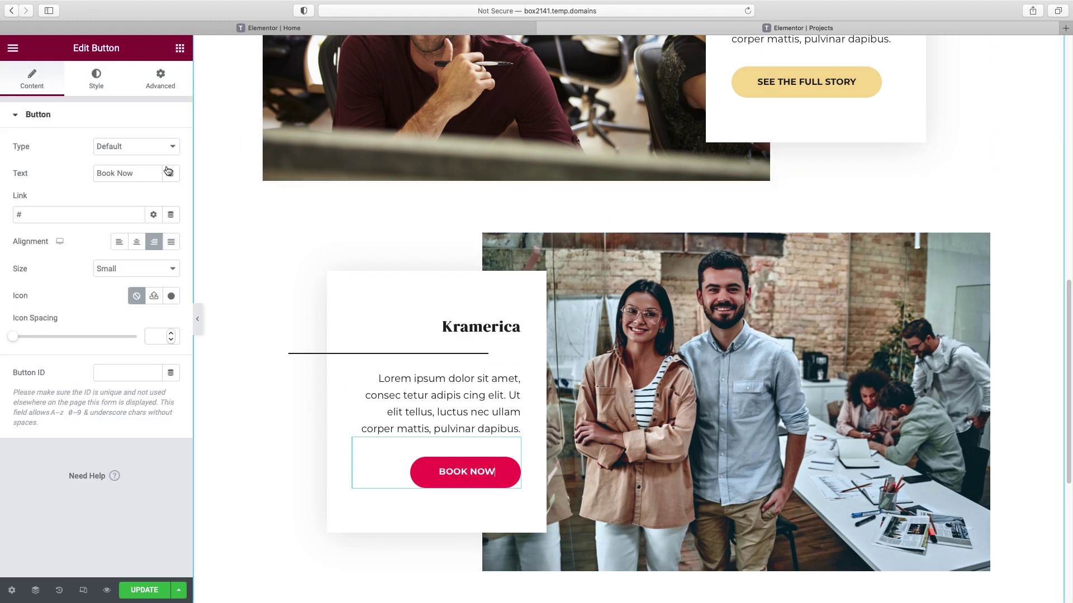
pyautogui.click(97, 81)
pyautogui.click(171, 227)
pyautogui.click(23, 370)
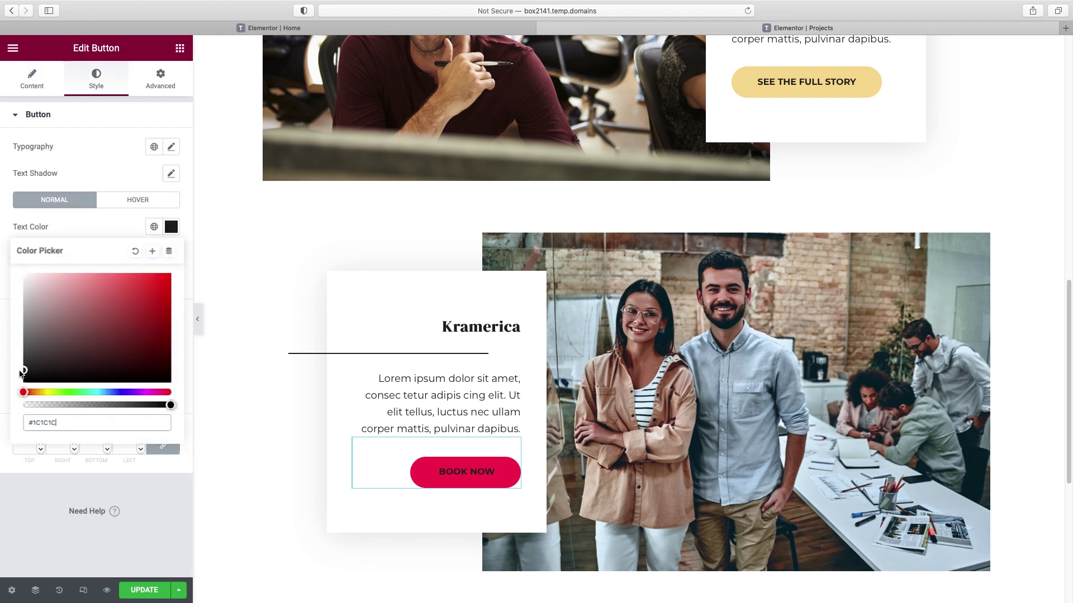
pyautogui.click(126, 227)
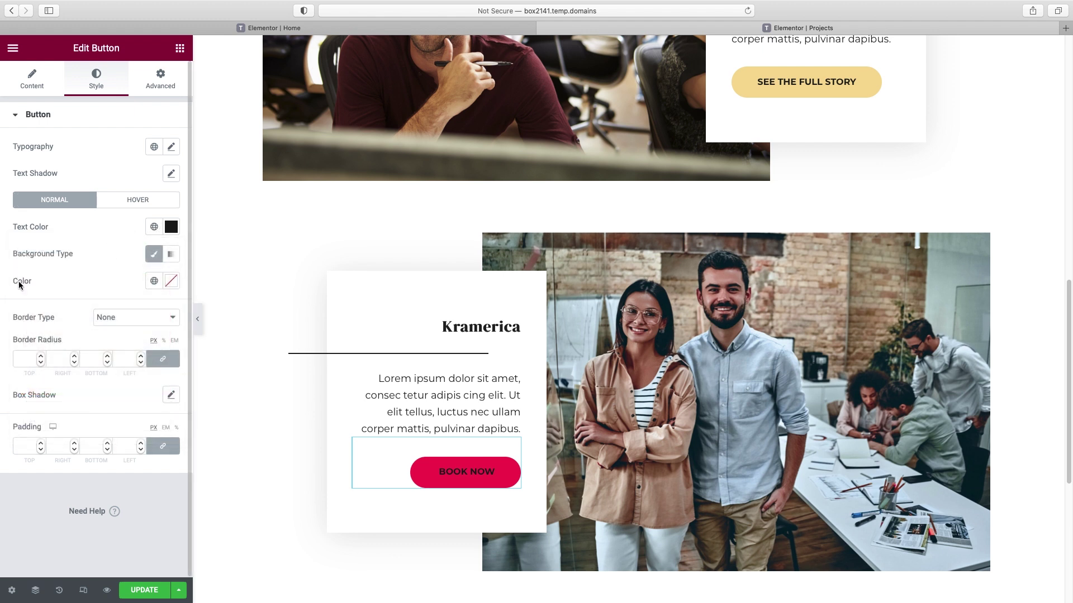
pyautogui.click(154, 281)
pyautogui.scroll(-3, 71, 461)
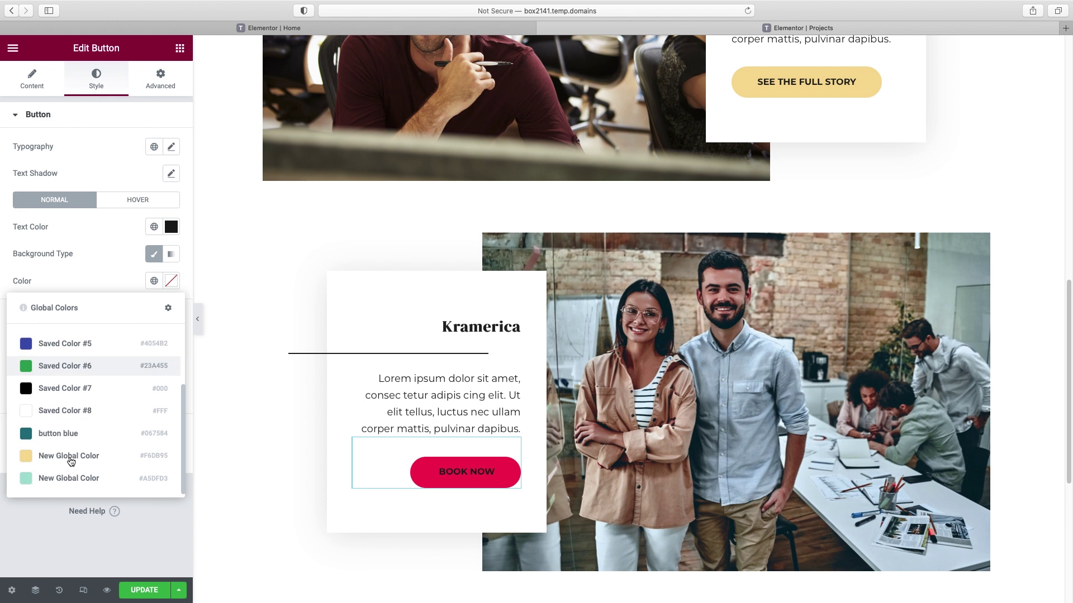
pyautogui.click(66, 481)
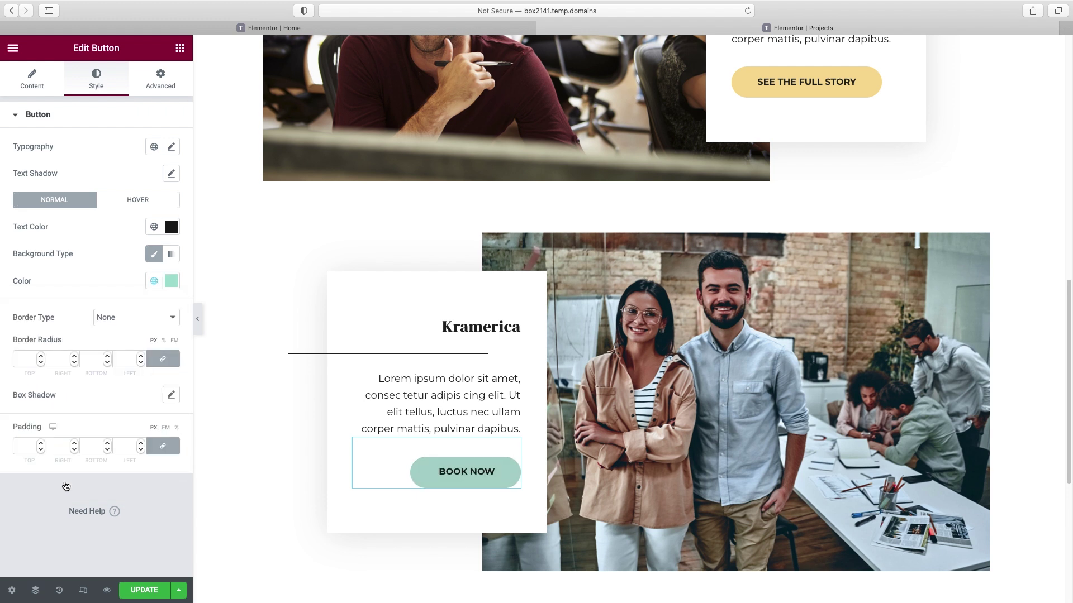
# - Change the button label from Book Now to 'see the full story'
pyautogui.click(32, 80)
pyautogui.tripleClick(128, 175)
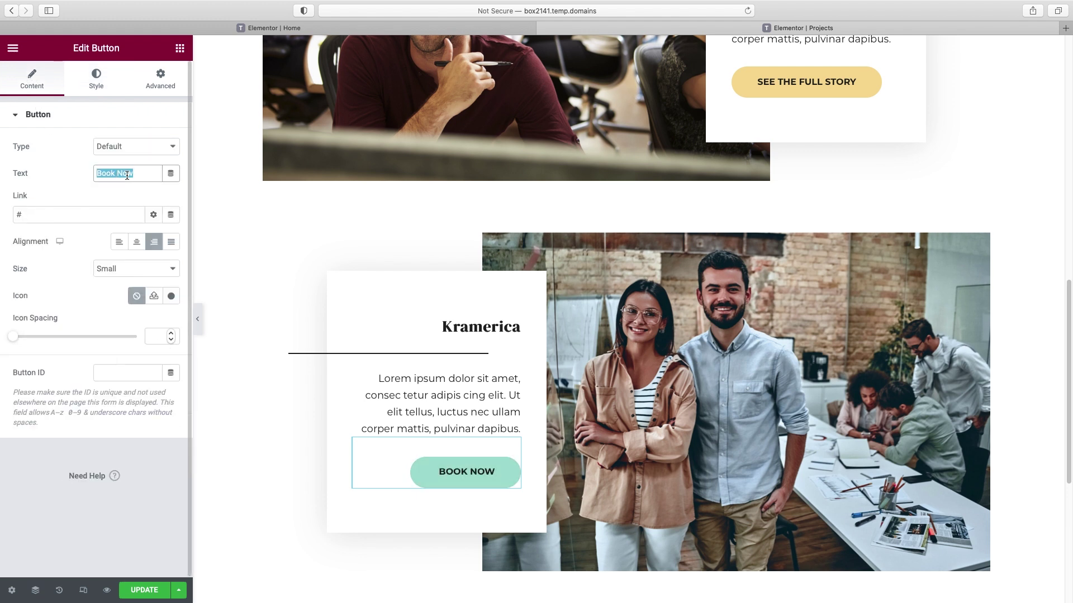
pyautogui.write('see the fu')
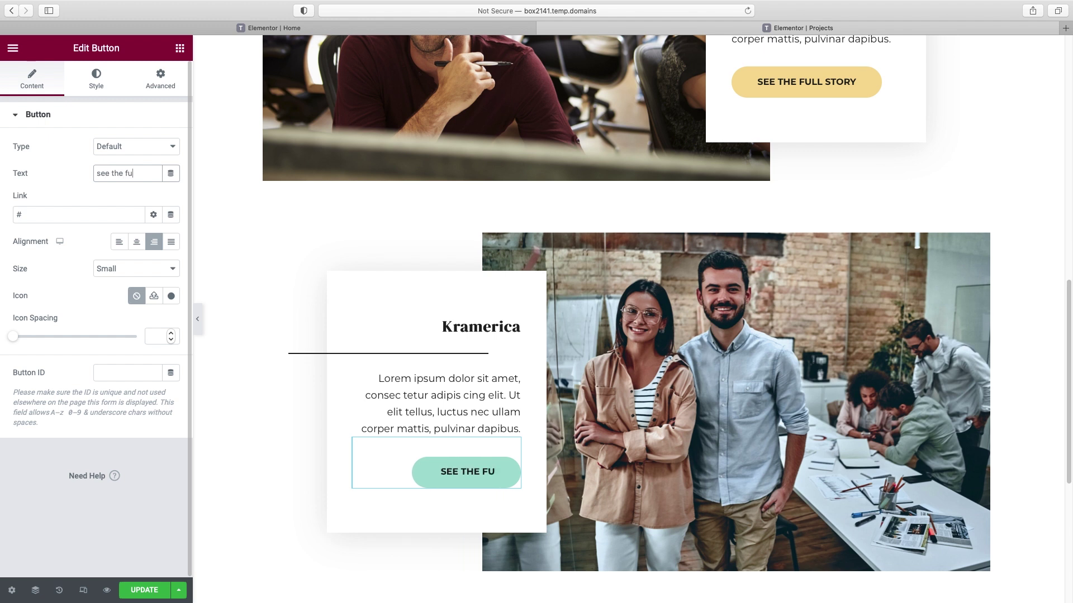
pyautogui.write('ll story')
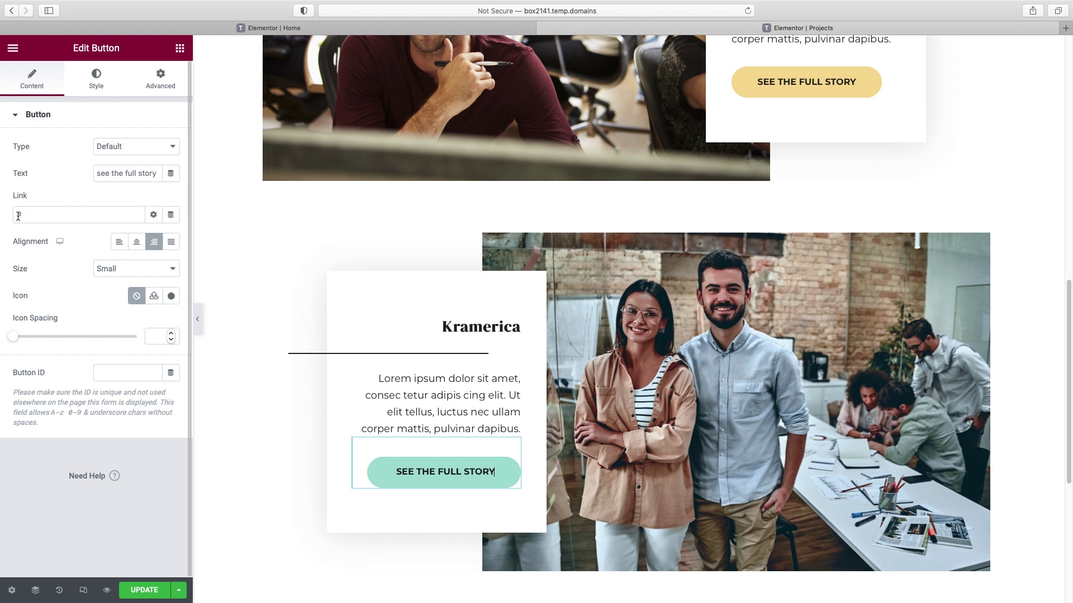
pyautogui.moveTo(20, 216); pyautogui.dragTo(10, 215)
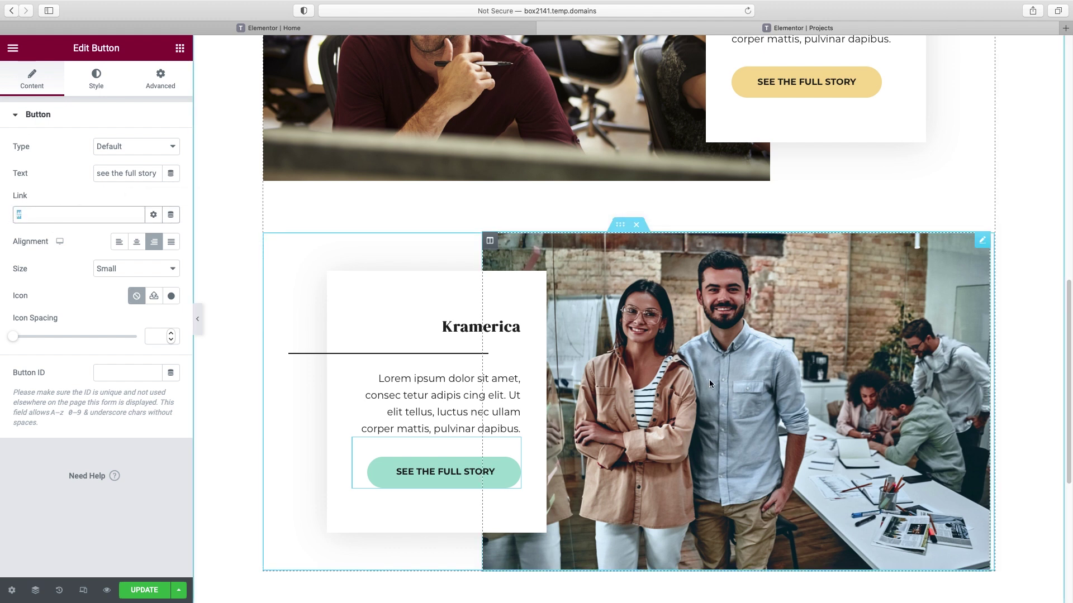
pyautogui.scroll(10, 708, 380)
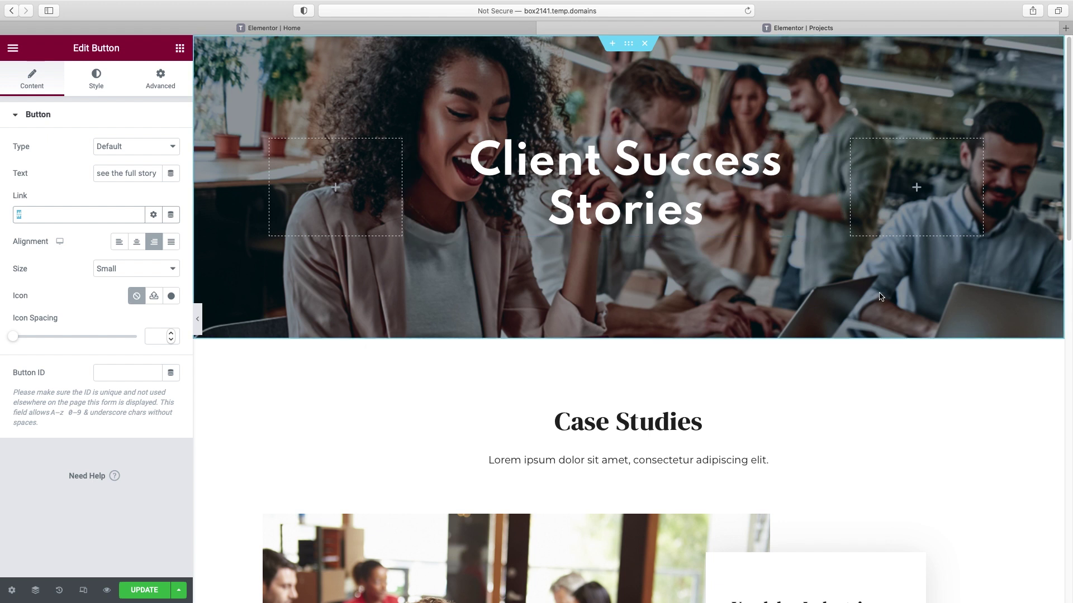
pyautogui.scroll(-3, 883, 299)
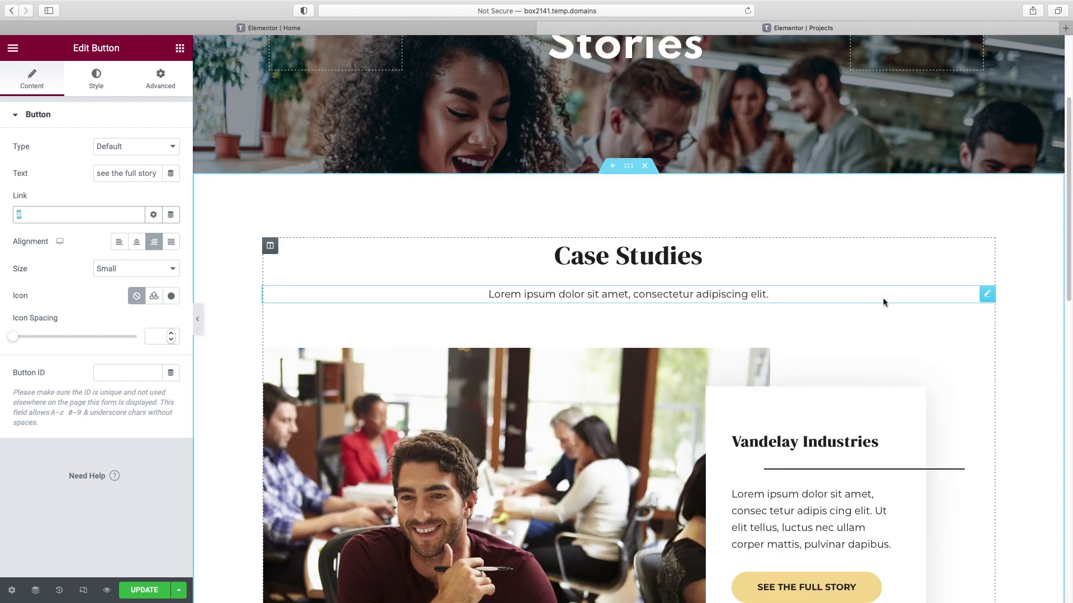
pyautogui.scroll(-6, 884, 302)
pyautogui.scroll(-8, 883, 302)
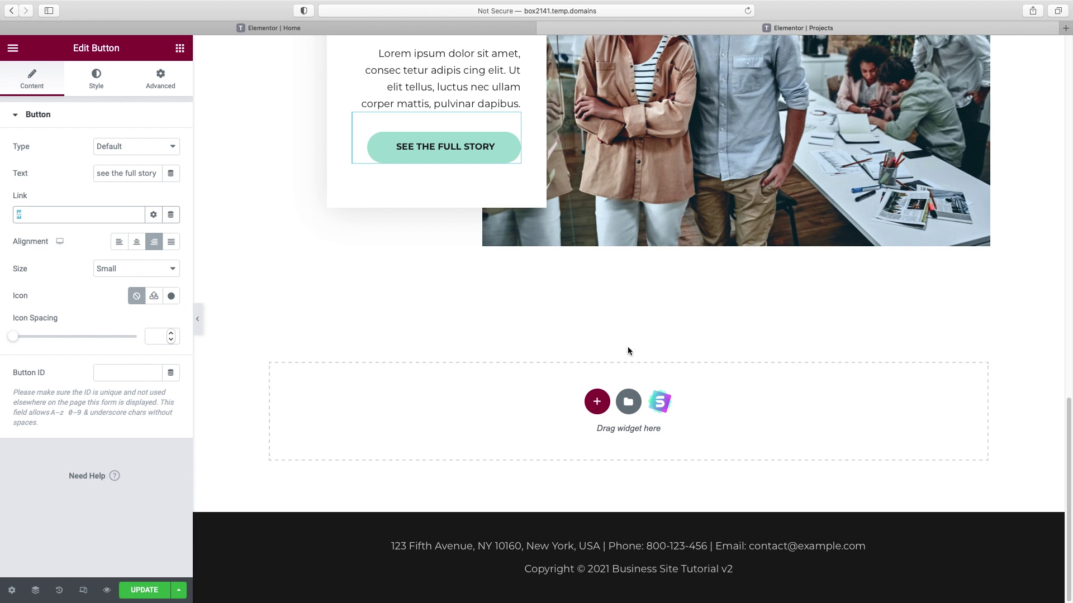
pyautogui.click(663, 407)
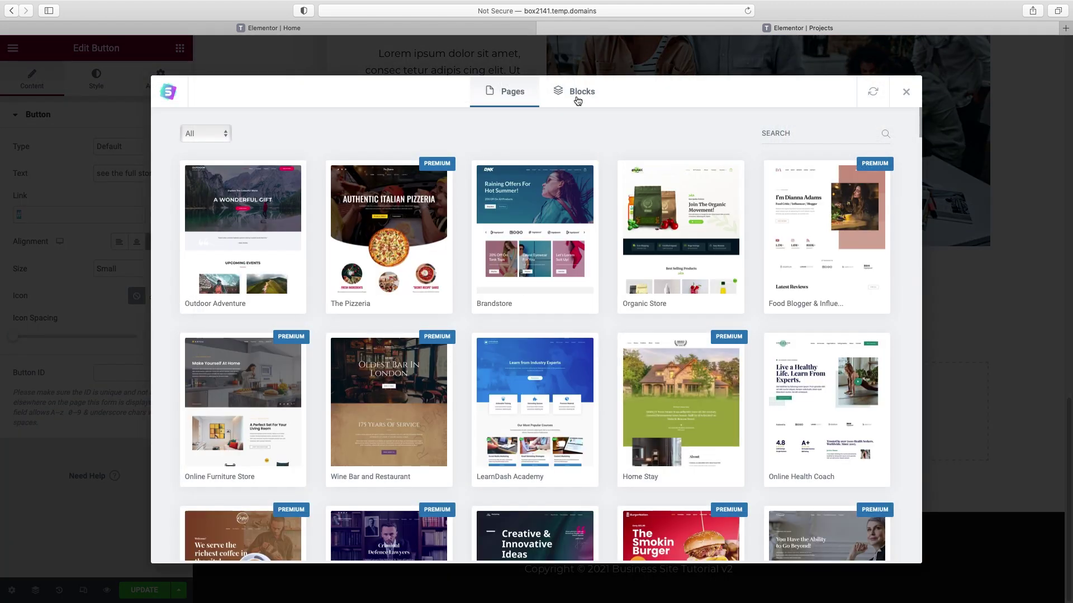
# - Filter blocks to Testimonial > Single Quote and import the first dark quote block
pyautogui.click(577, 100)
pyautogui.click(217, 134)
pyautogui.write('tes')
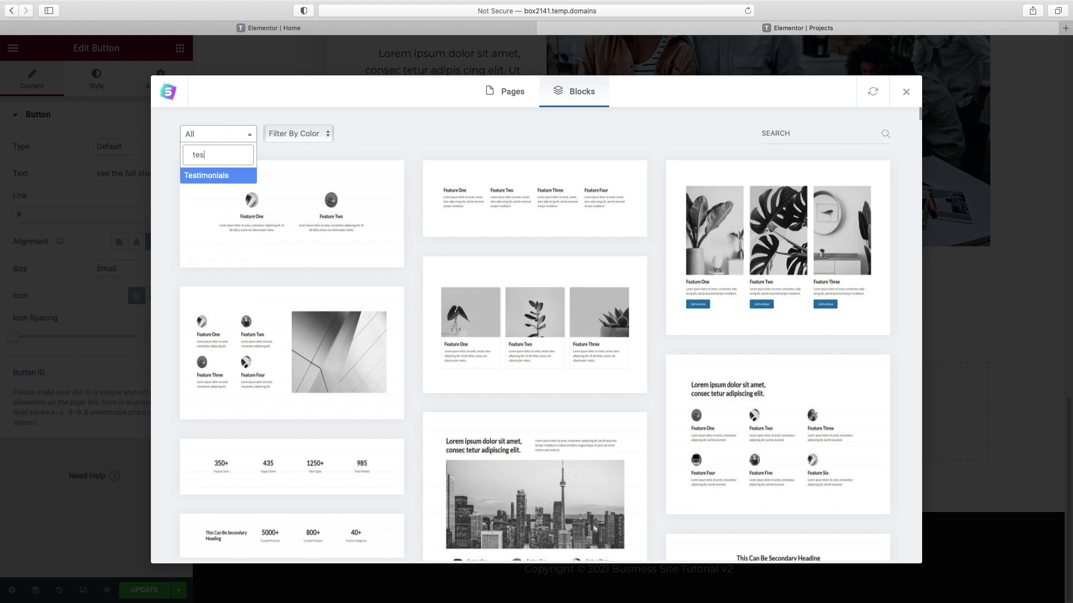
pyautogui.click(207, 176)
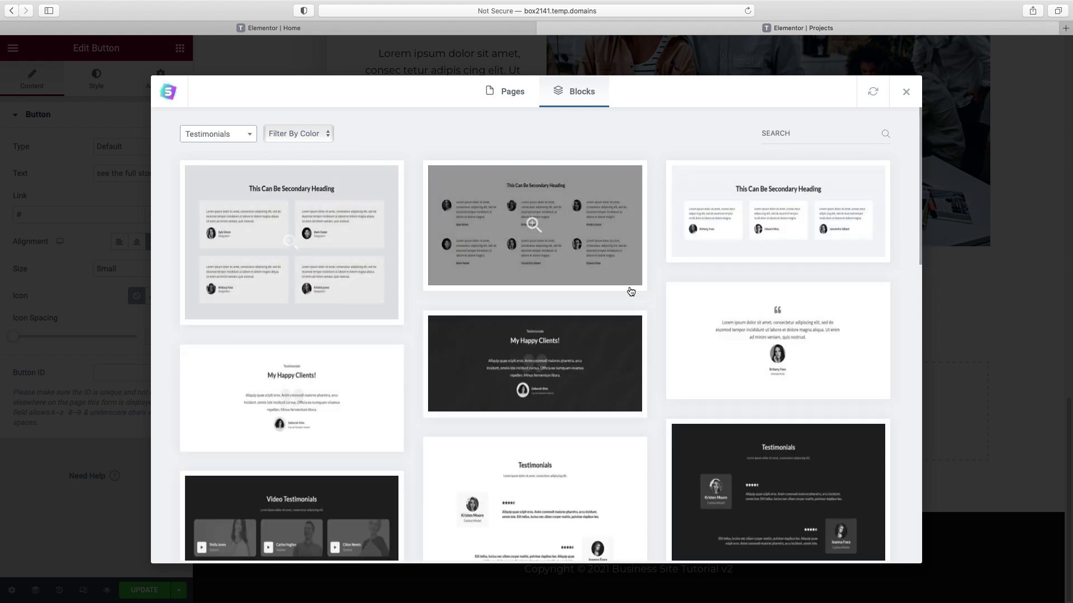
pyautogui.scroll(-3, 538, 224)
pyautogui.scroll(-10, 632, 292)
pyautogui.scroll(10, 631, 292)
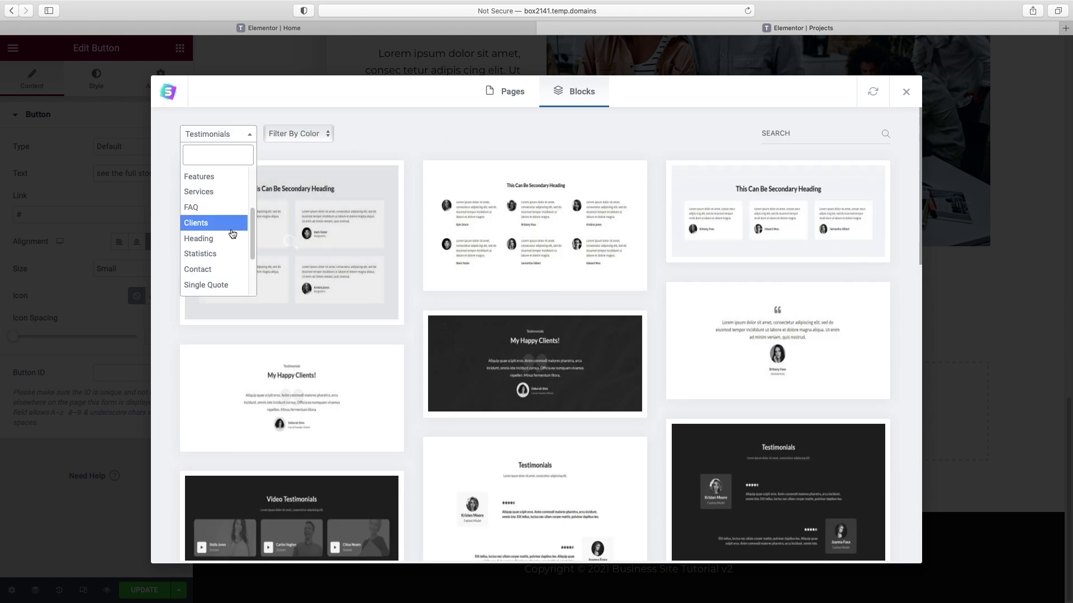
pyautogui.click(221, 287)
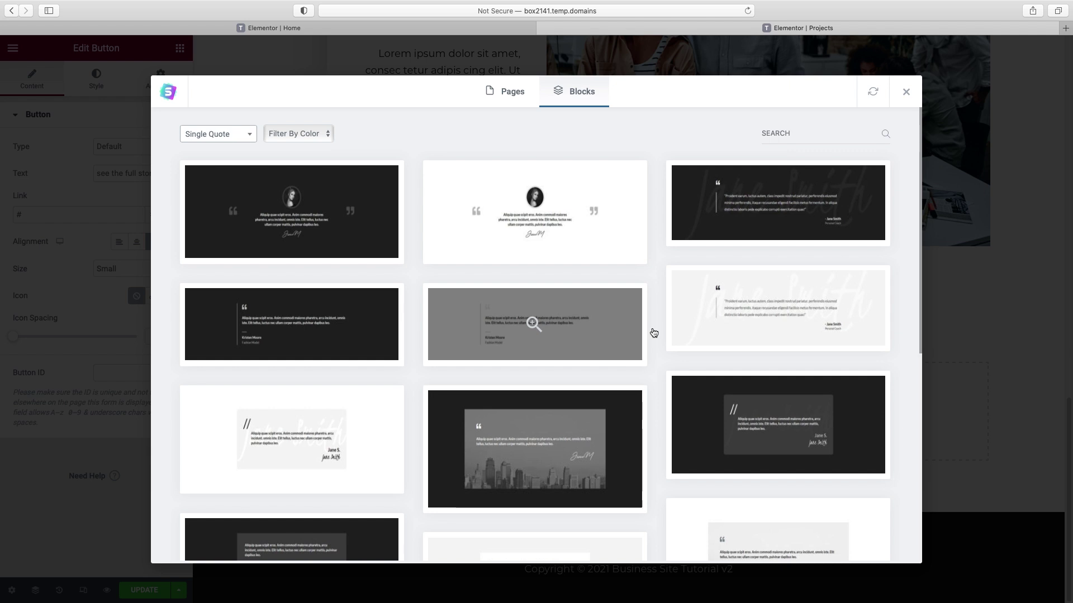
pyautogui.click(322, 202)
pyautogui.click(732, 91)
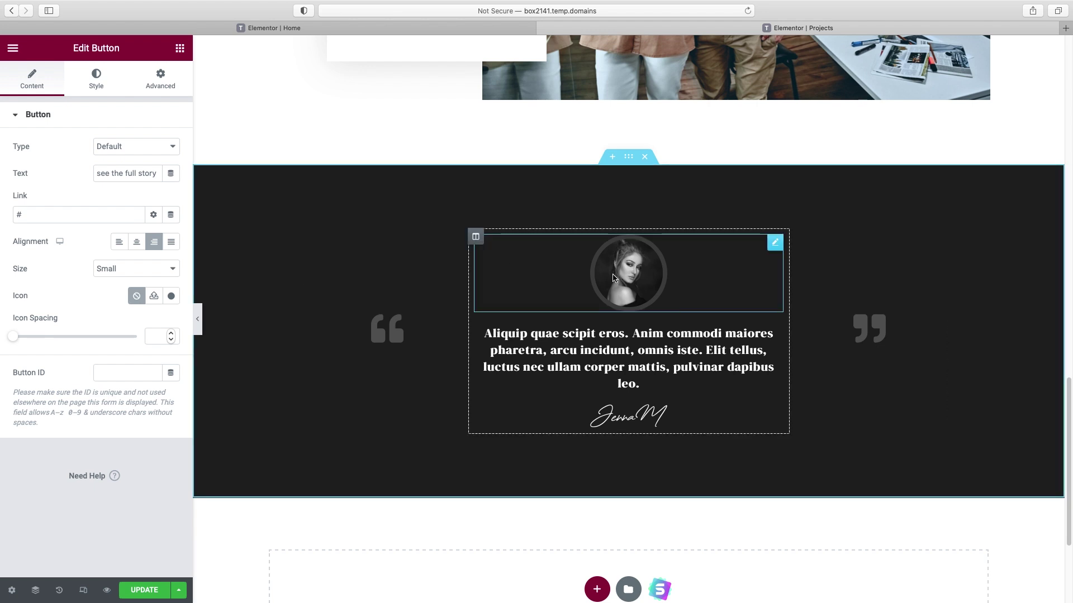
# - Delete the circular portrait from the testimonial
pyautogui.rightClick(775, 244)
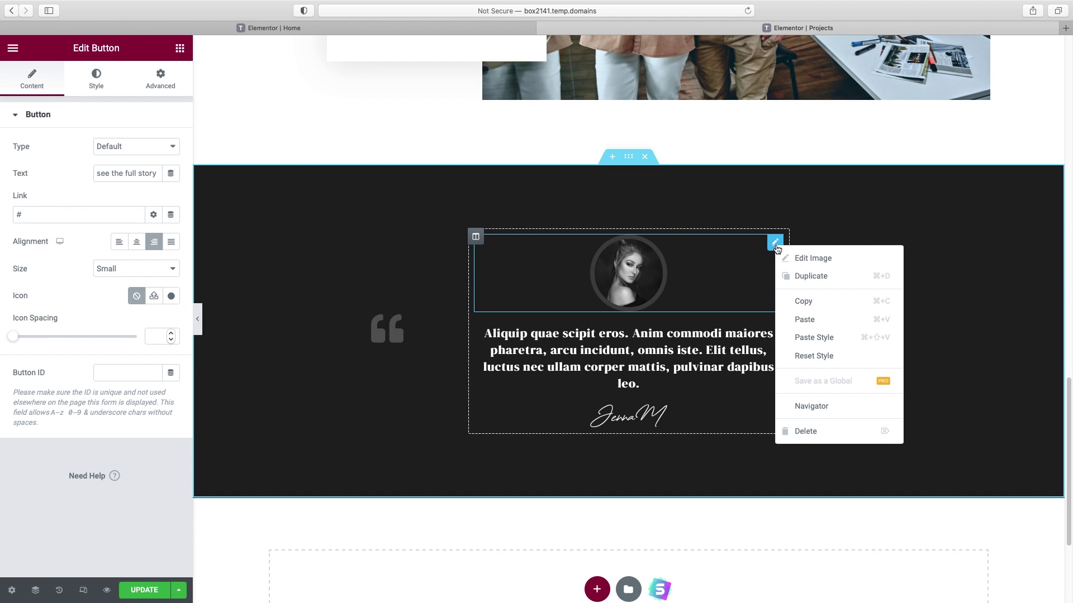
pyautogui.click(805, 431)
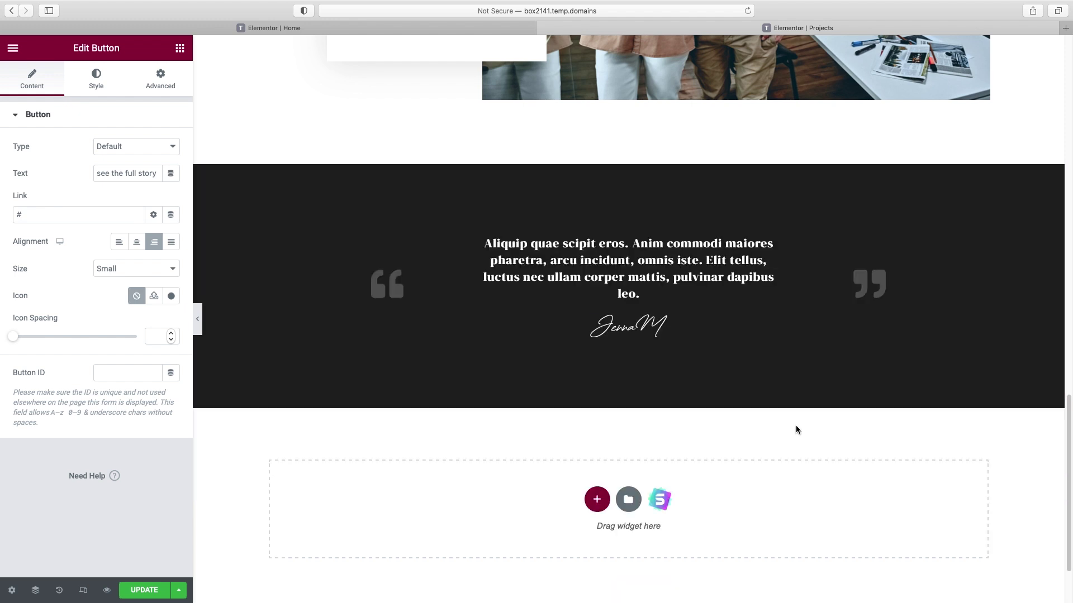
pyautogui.click(665, 292)
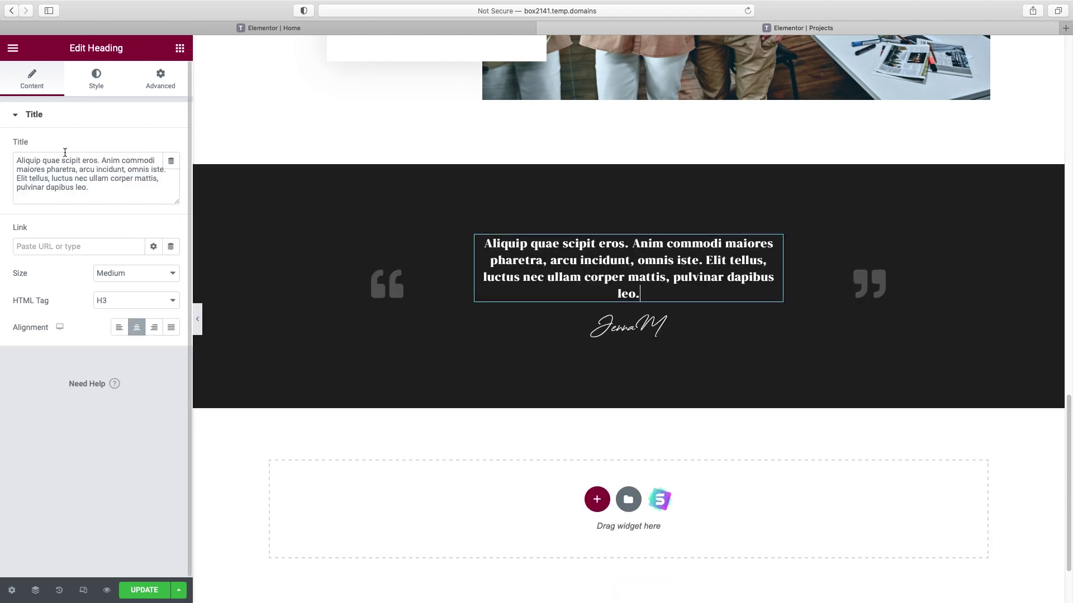
# - Set the quote text to Spartan, Normal weight, 24 px
pyautogui.click(98, 85)
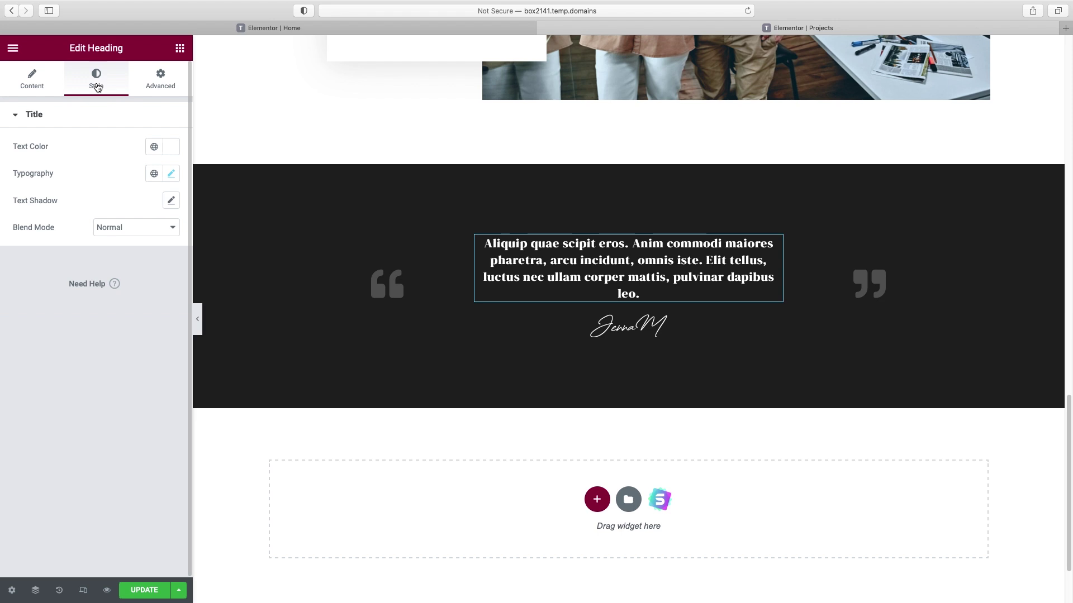
pyautogui.click(172, 177)
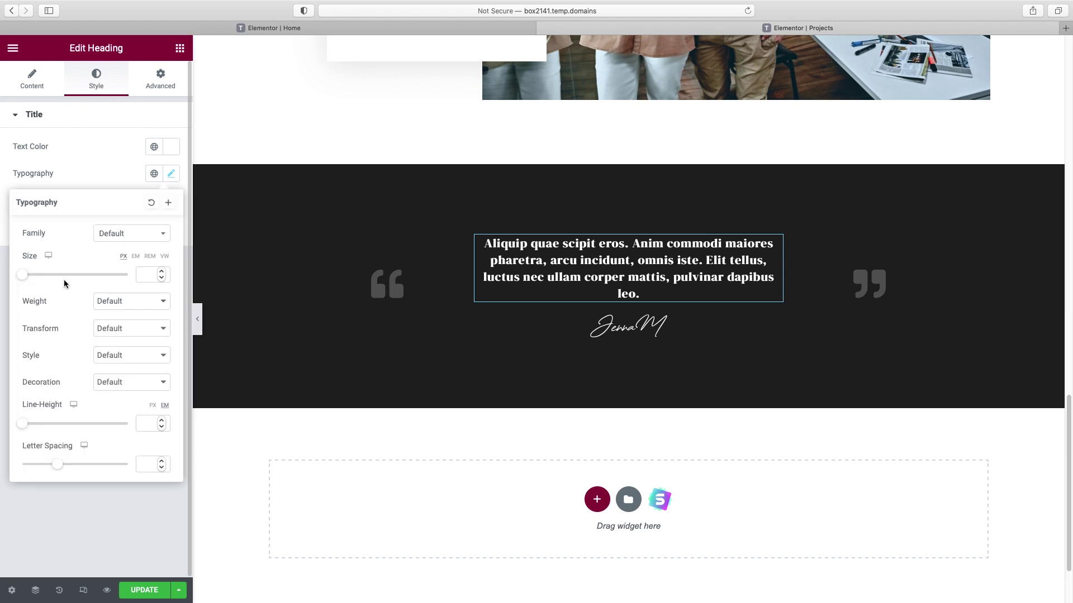
pyautogui.click(132, 306)
pyautogui.click(129, 311)
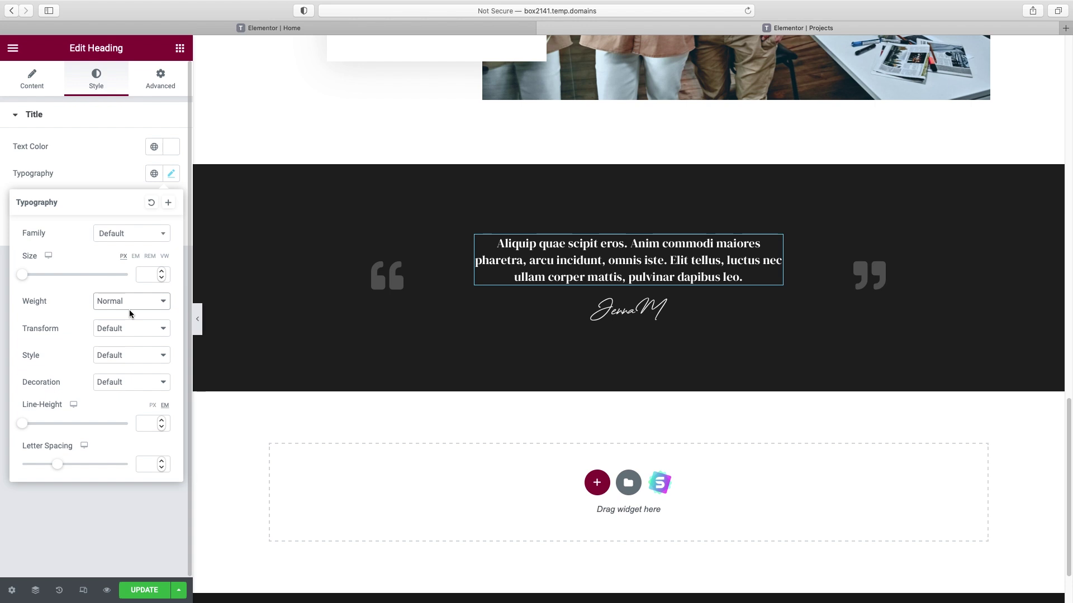
pyautogui.click(127, 234)
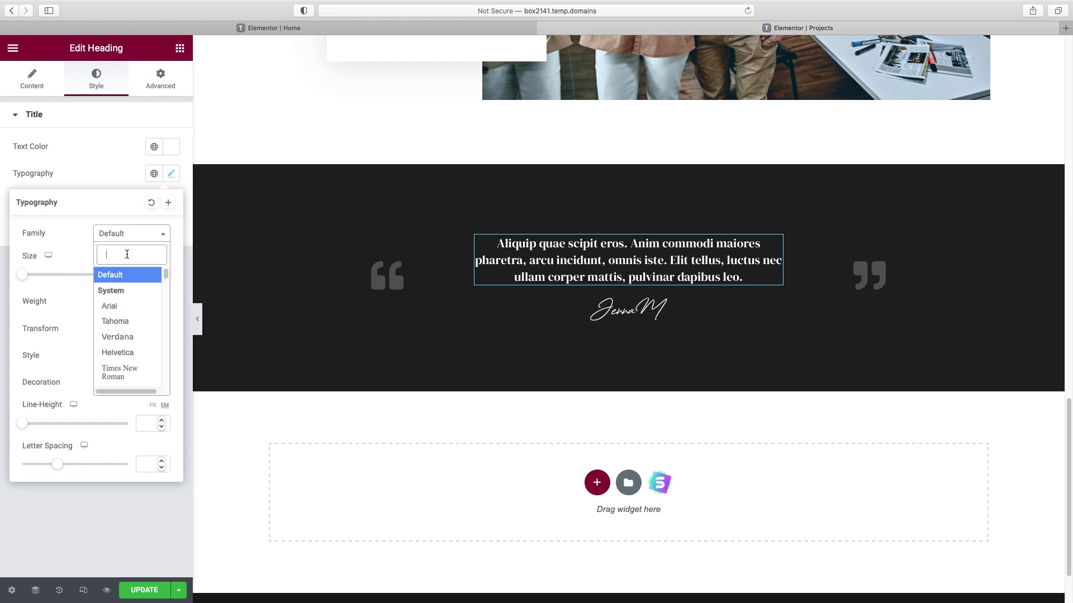
pyautogui.write('spa')
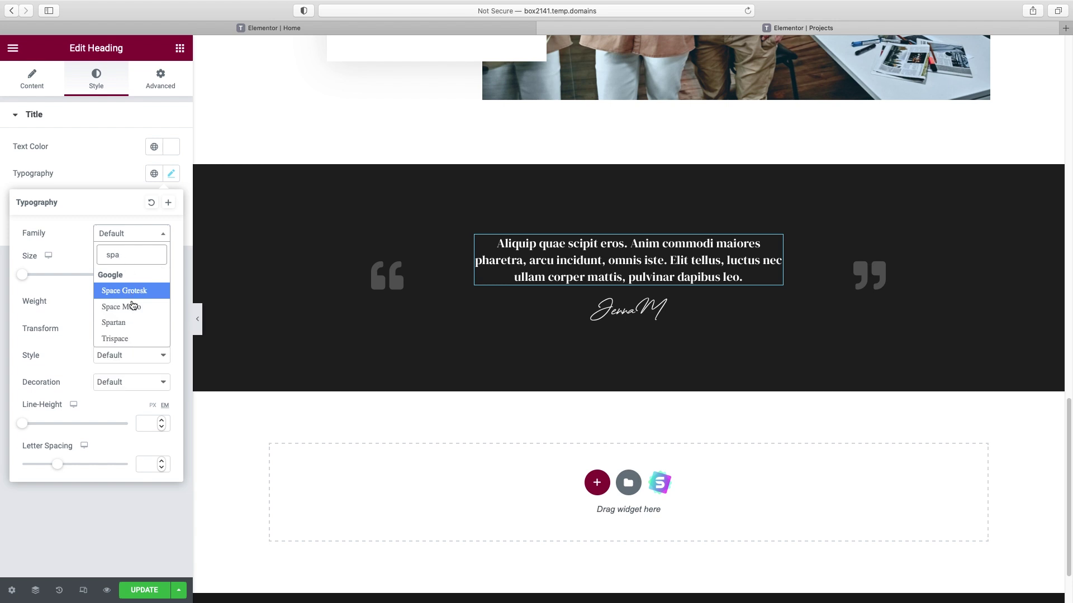
pyautogui.click(131, 321)
pyautogui.moveTo(26, 281); pyautogui.dragTo(38, 281)
pyautogui.click(692, 375)
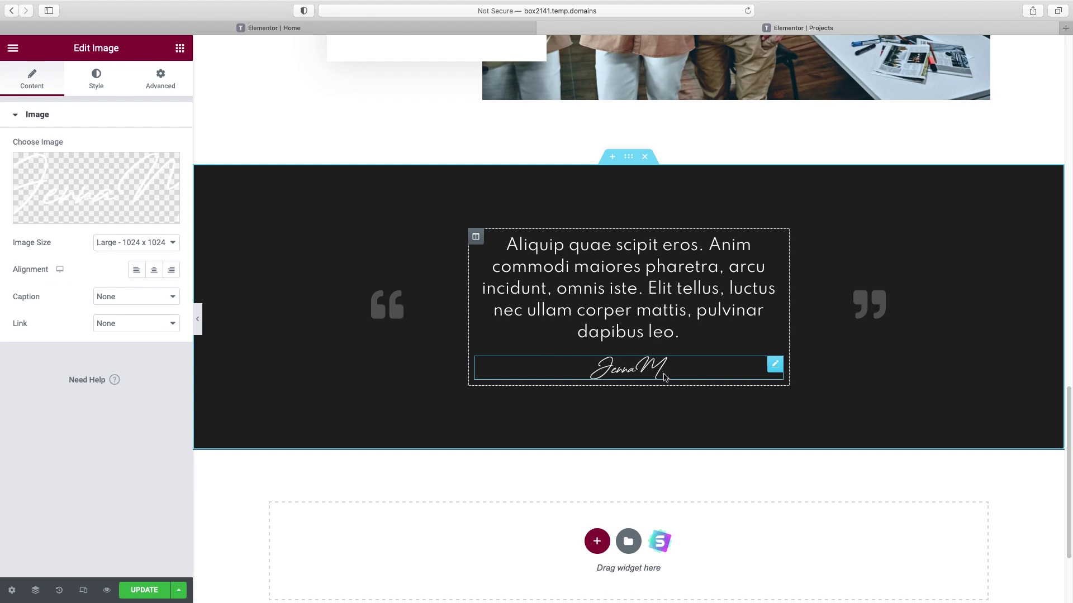
# - Replace the signature image with a Text Editor holding the reviewer's name
pyautogui.rightClick(774, 368)
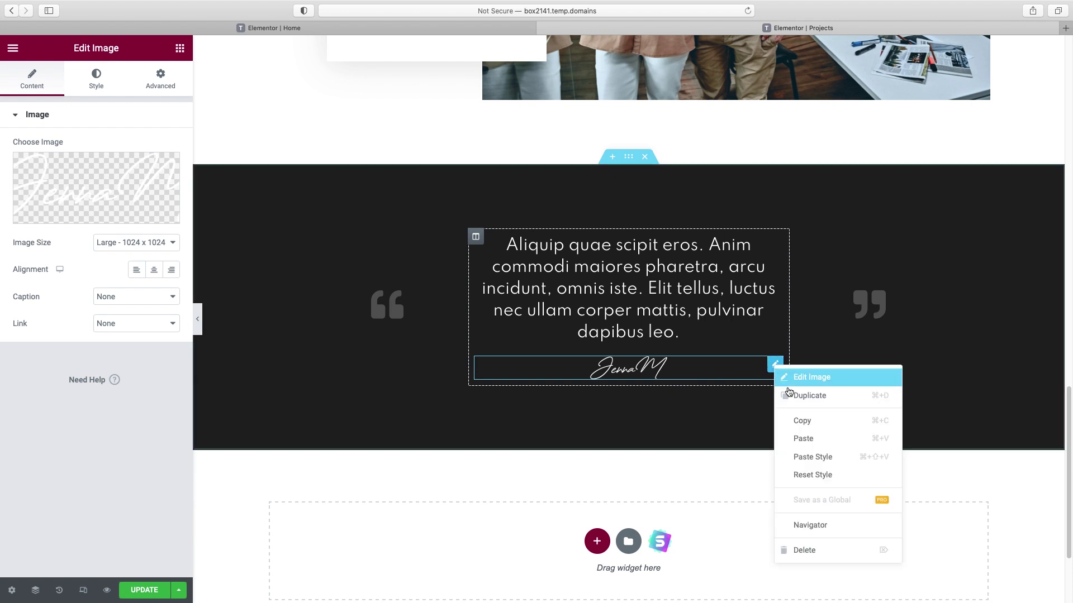
pyautogui.press('Delete')
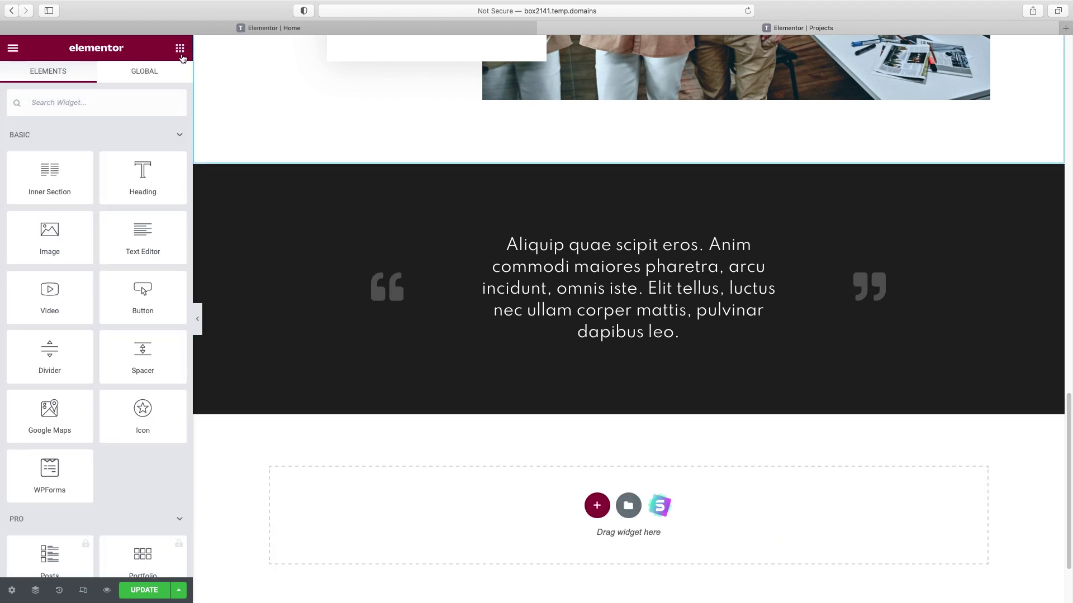
pyautogui.moveTo(143, 235); pyautogui.dragTo(621, 345)
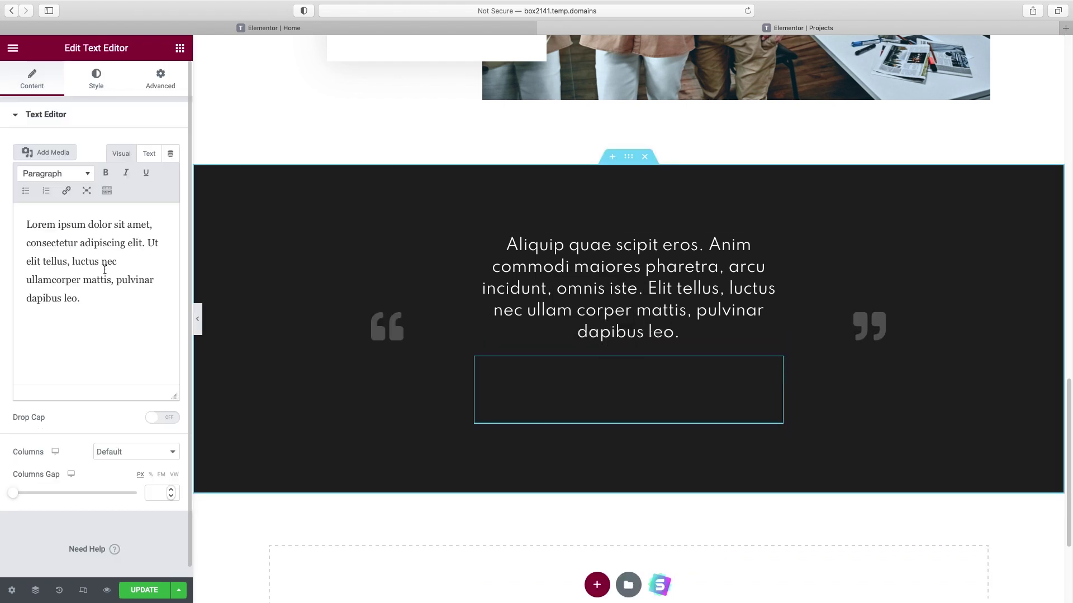
pyautogui.tripleClick(105, 271)
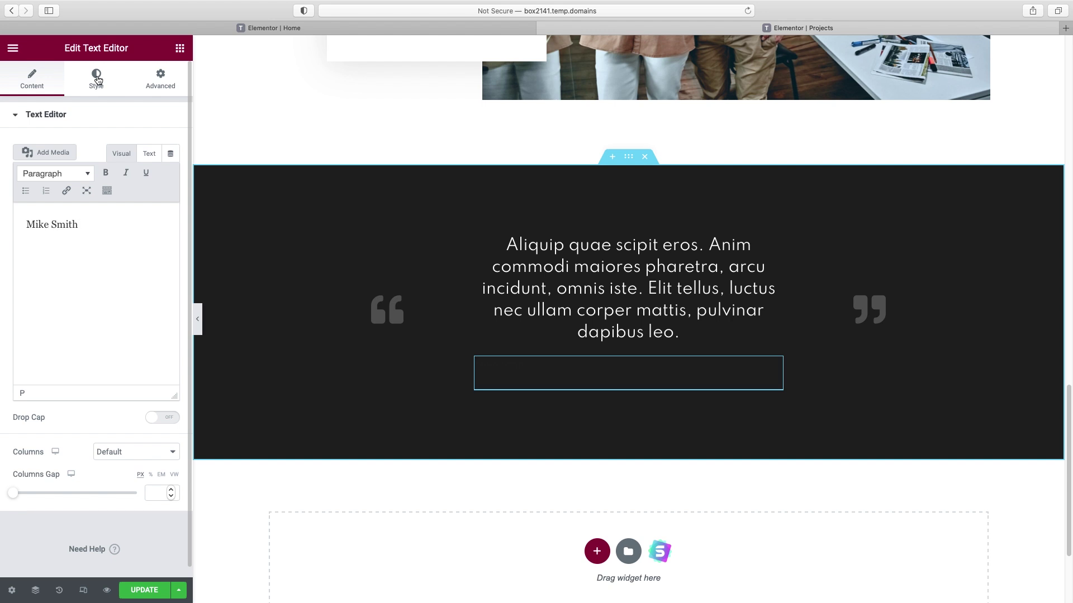
# - Make the name white, centre-aligned and 29 px
pyautogui.click(98, 80)
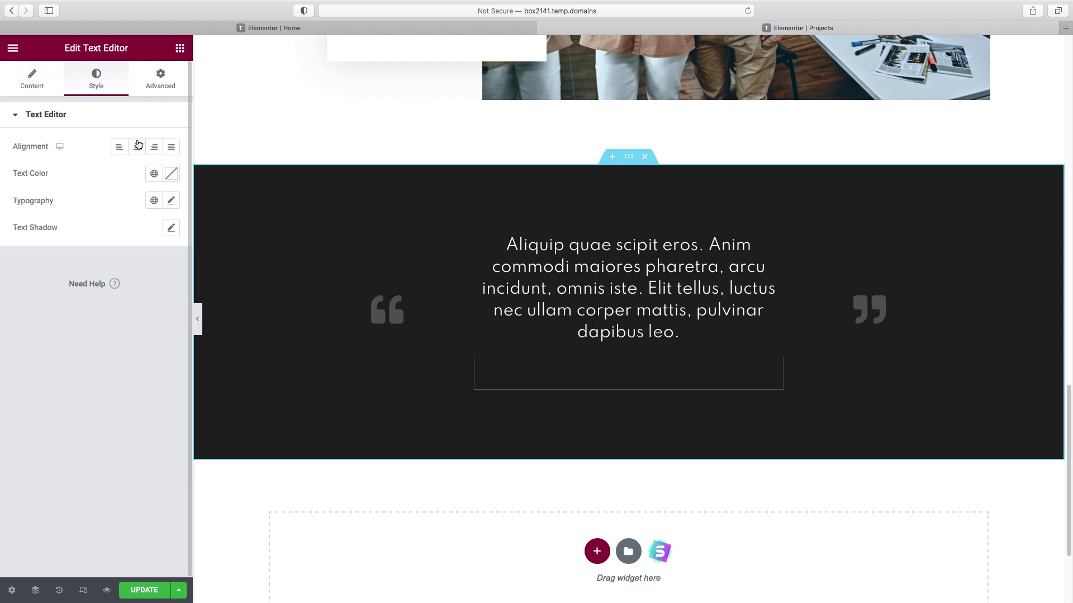
pyautogui.click(172, 177)
pyautogui.moveTo(38, 234); pyautogui.dragTo(17, 223)
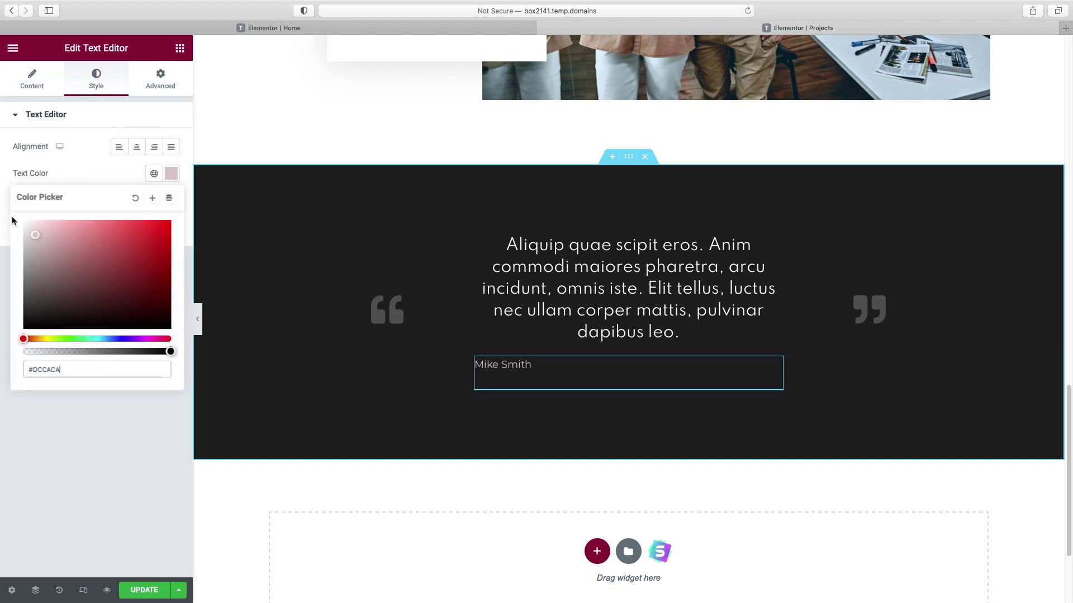
pyautogui.click(137, 147)
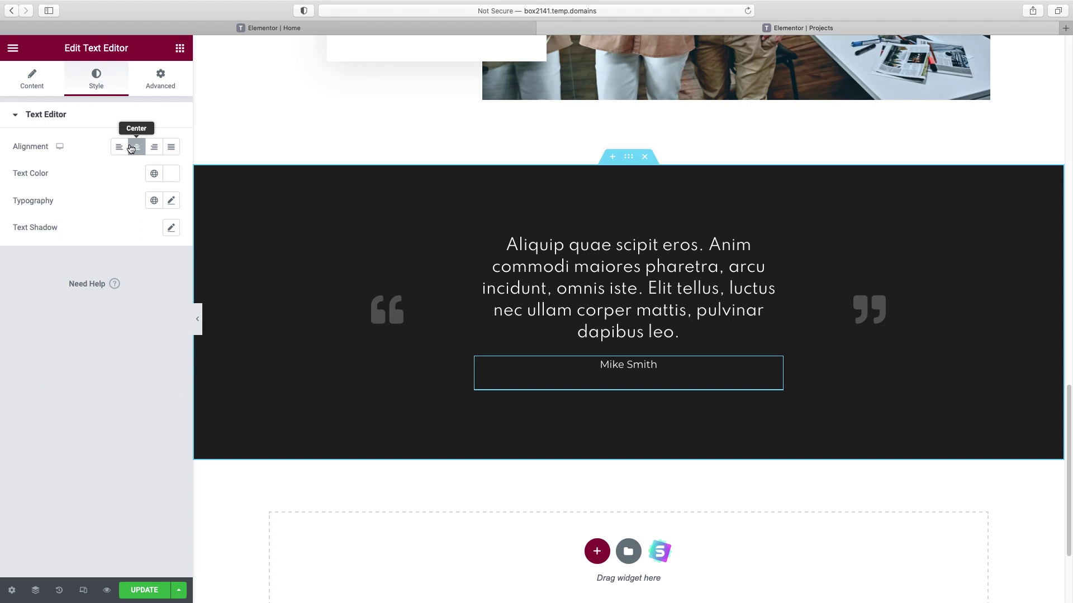
pyautogui.click(170, 202)
pyautogui.moveTo(26, 304); pyautogui.dragTo(39, 304)
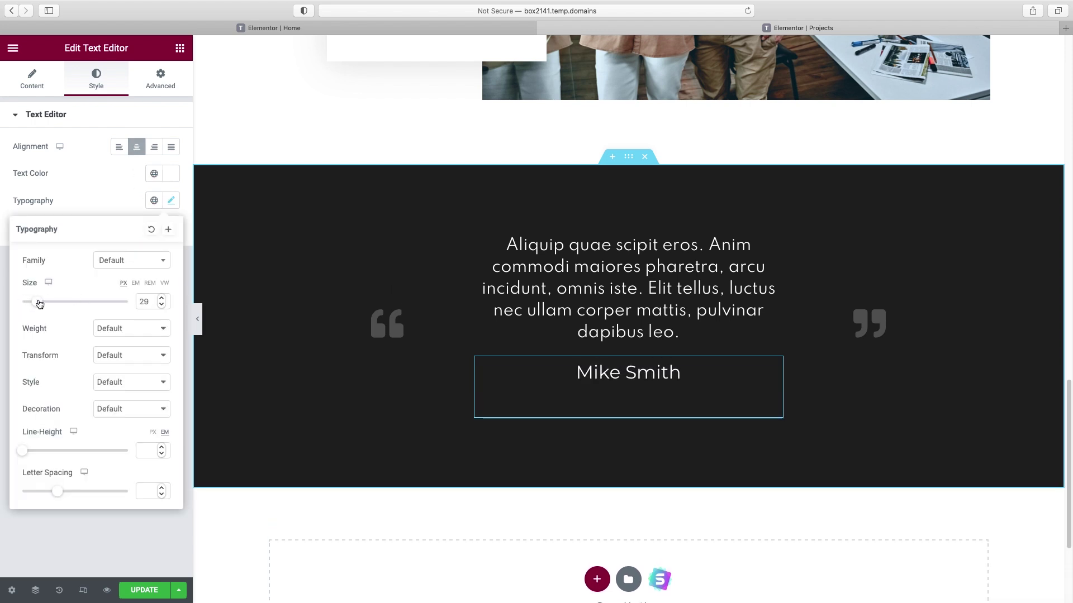
pyautogui.click(629, 161)
pyautogui.click(97, 79)
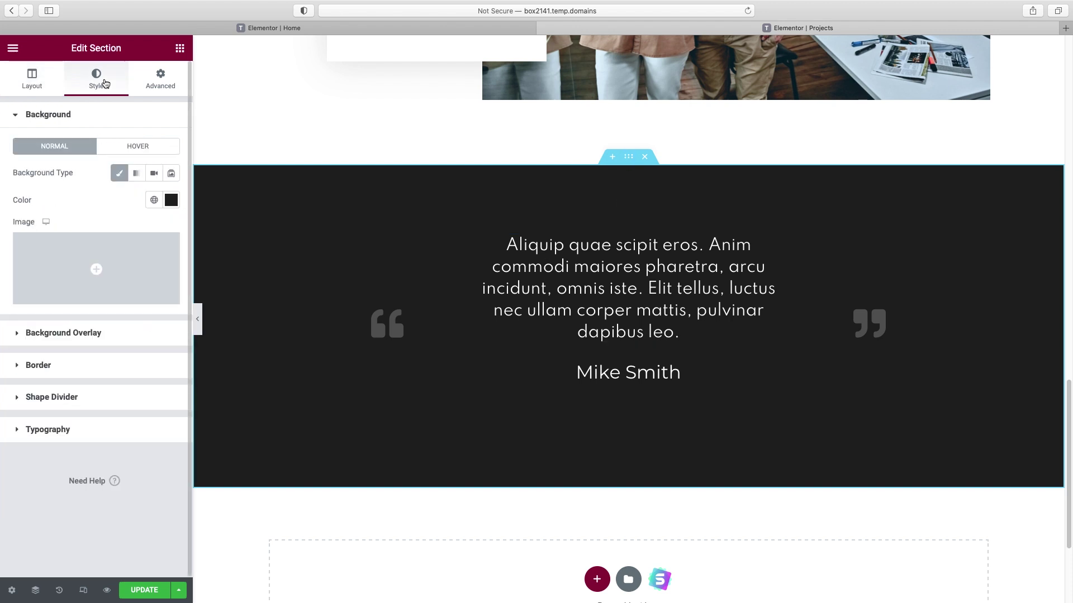
# - Set the café photo of a man as the testimonial section's background image
pyautogui.click(103, 291)
pyautogui.click(618, 384)
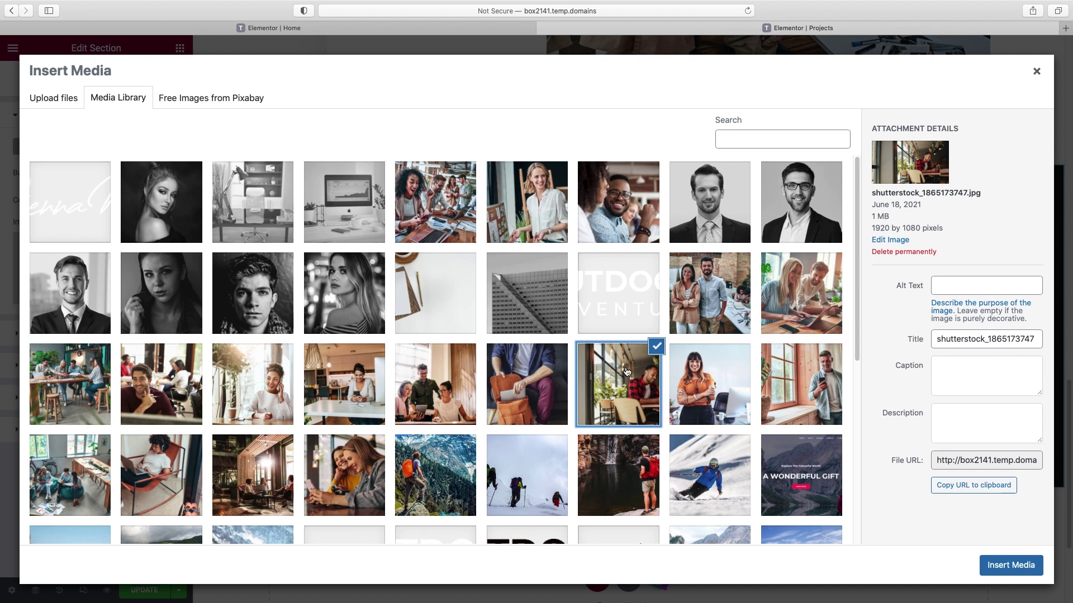
pyautogui.click(1013, 565)
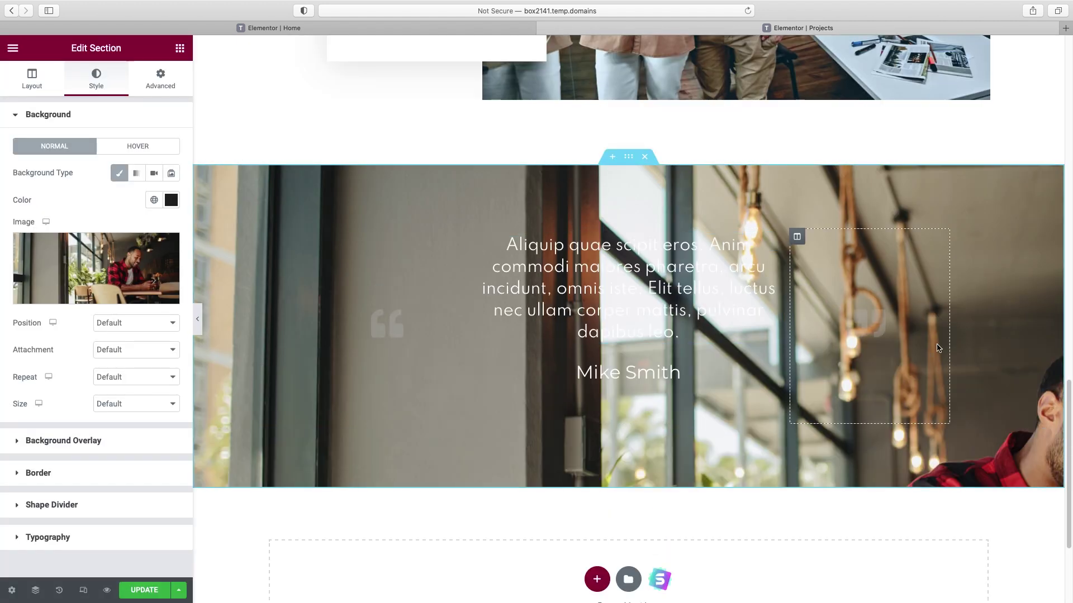
pyautogui.scroll(-1, 941, 348)
pyautogui.scroll(1, 942, 348)
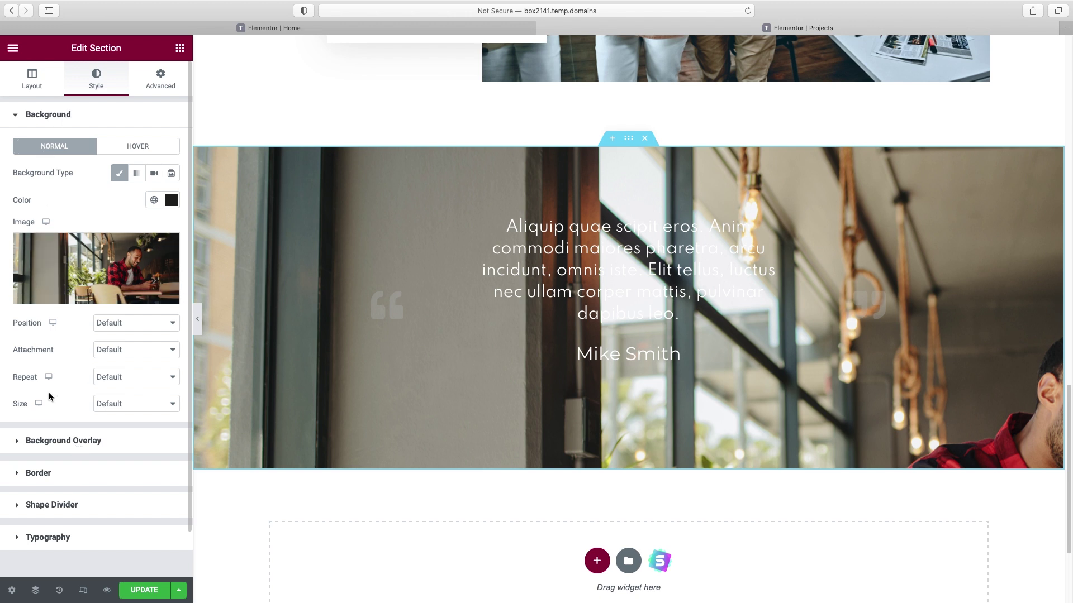
# - Set the background size to Cover and attachment to Fixed
pyautogui.click(132, 405)
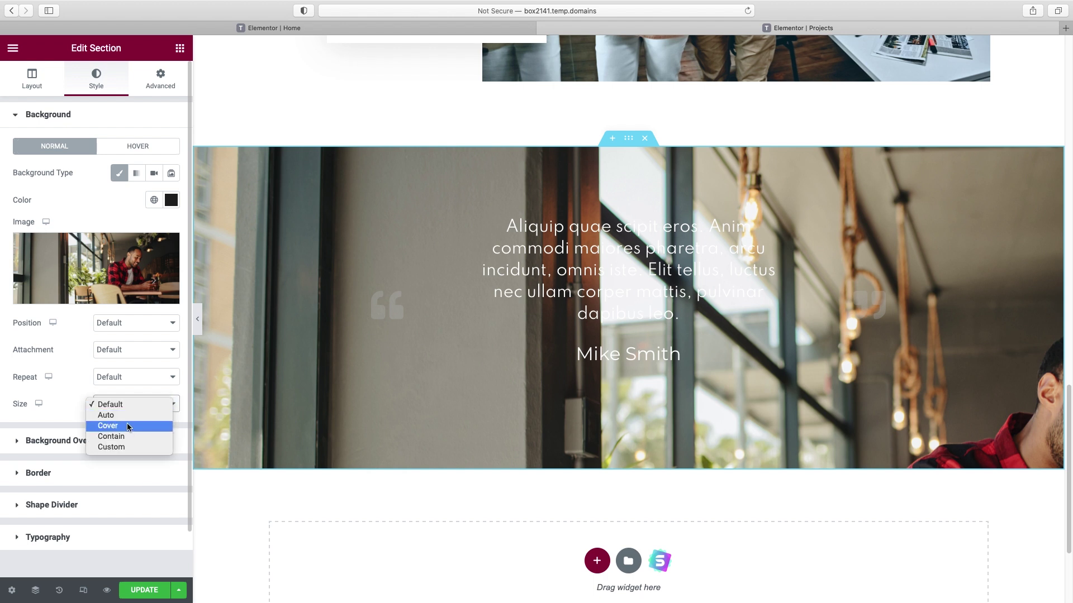
pyautogui.click(126, 425)
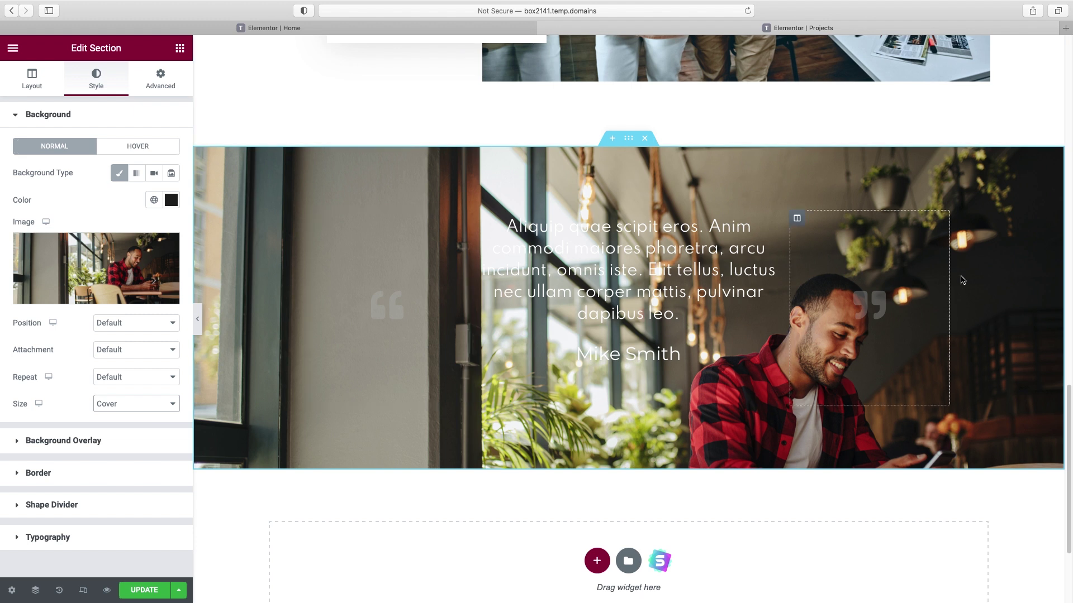
pyautogui.click(122, 352)
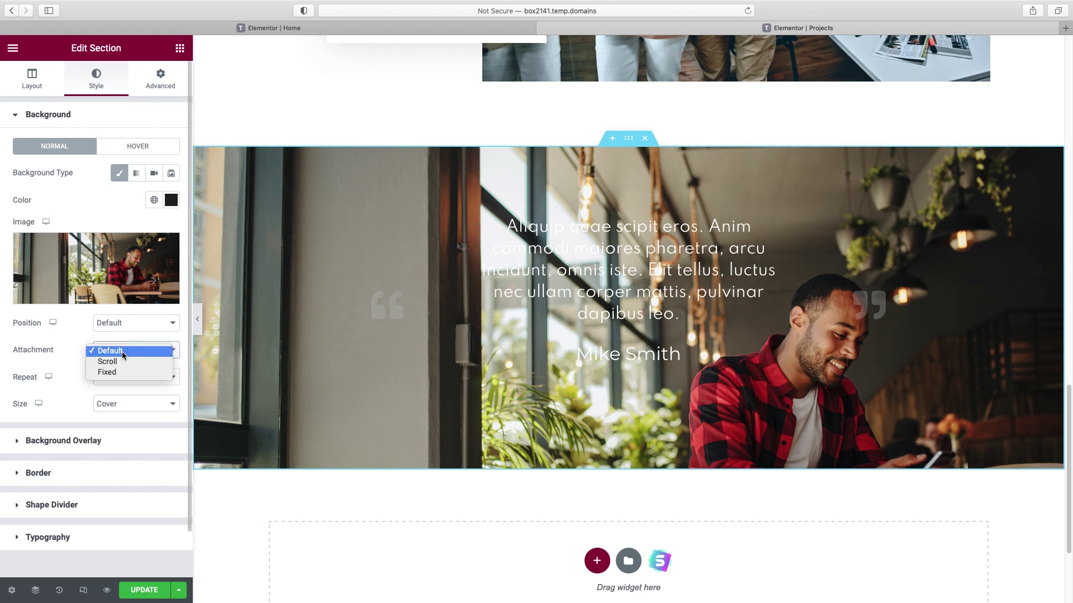
pyautogui.click(118, 373)
pyautogui.scroll(2, 629, 336)
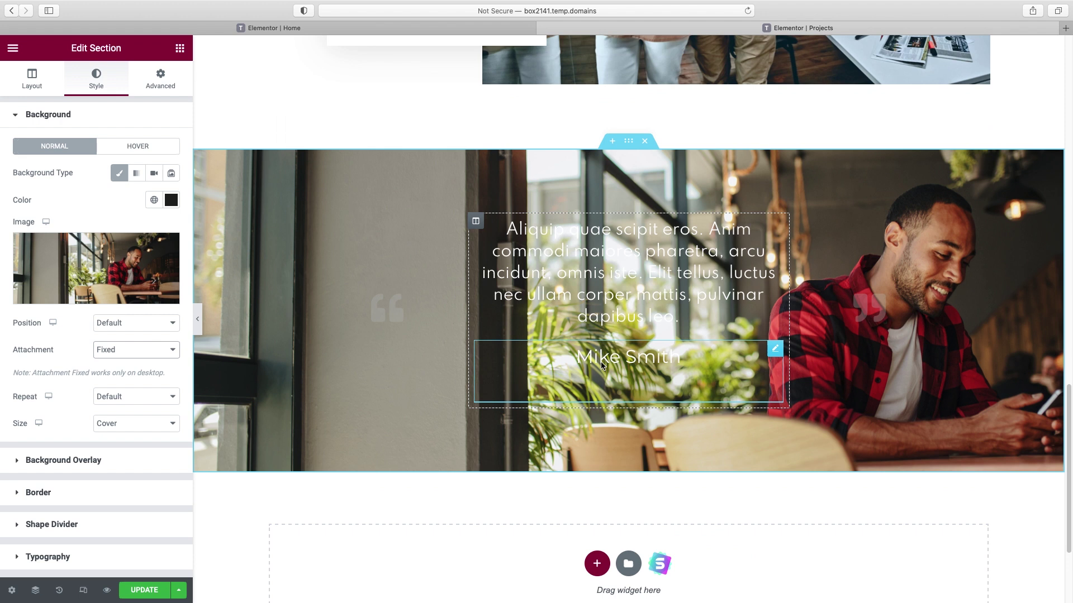
pyautogui.scroll(-1, 713, 374)
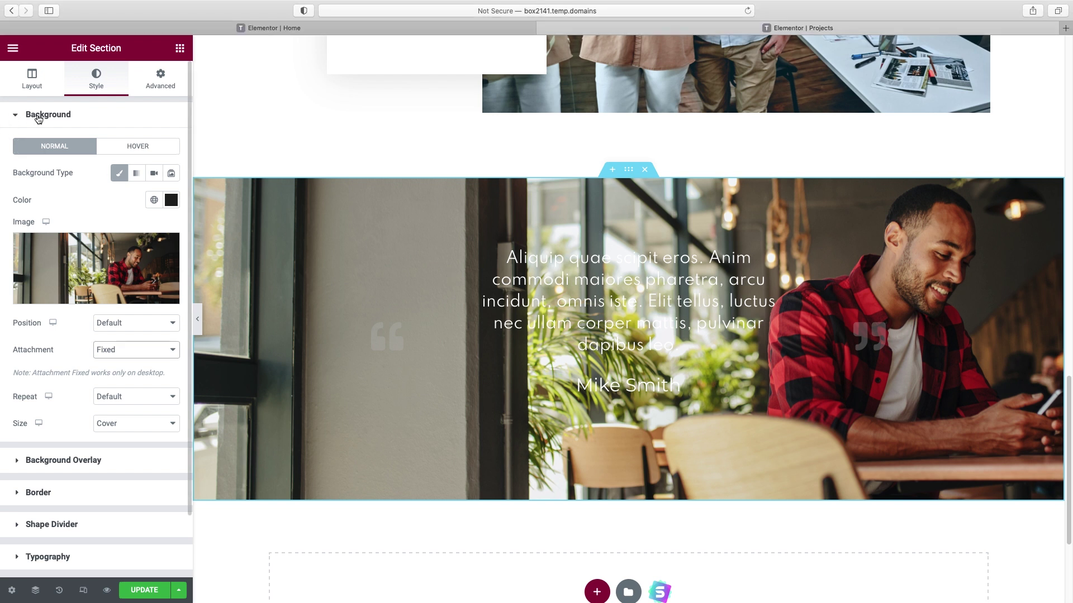
# - Add a Classic background overlay in colour #040219
pyautogui.click(32, 116)
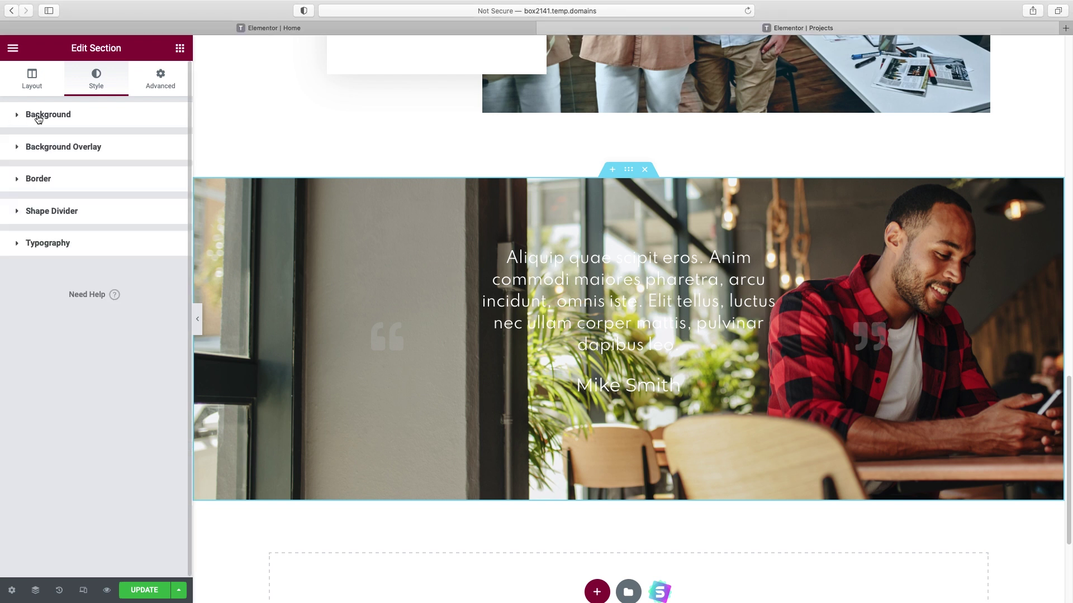
pyautogui.click(43, 148)
pyautogui.click(154, 206)
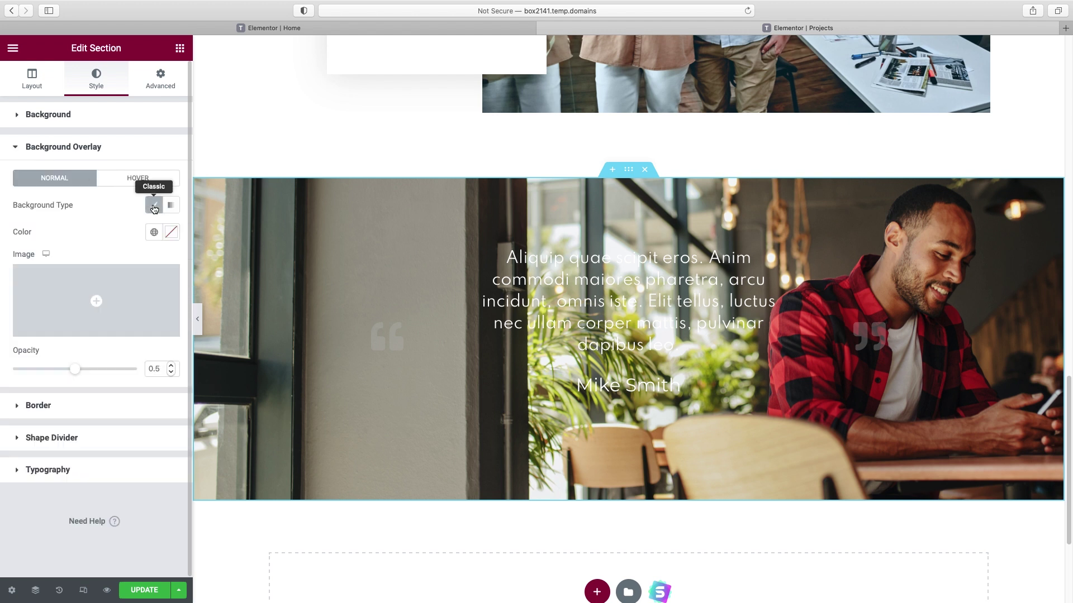
pyautogui.click(172, 235)
pyautogui.write('#040219')
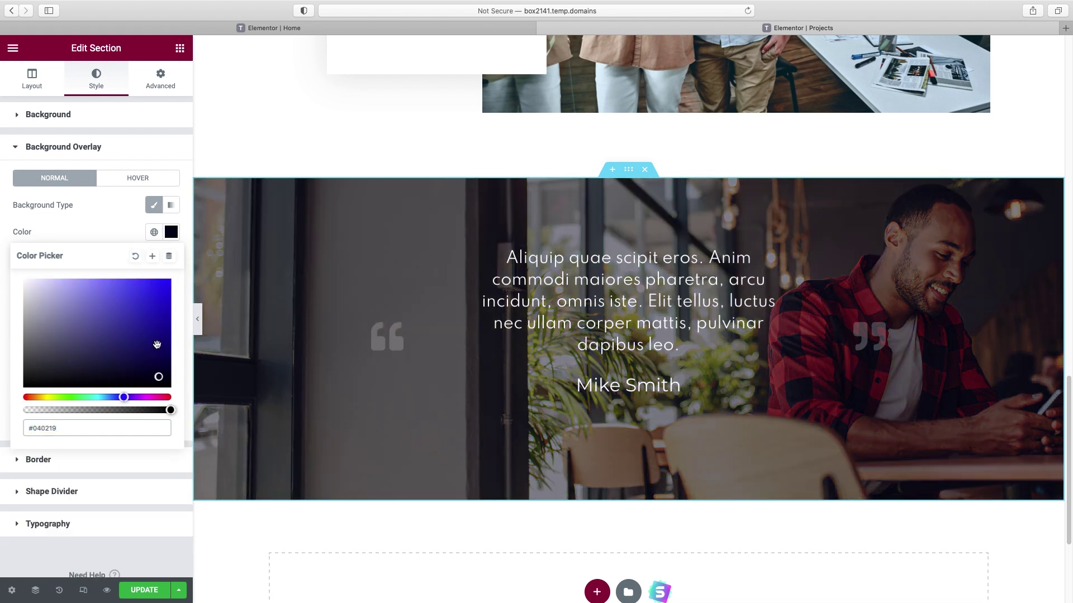
pyautogui.press('Return')
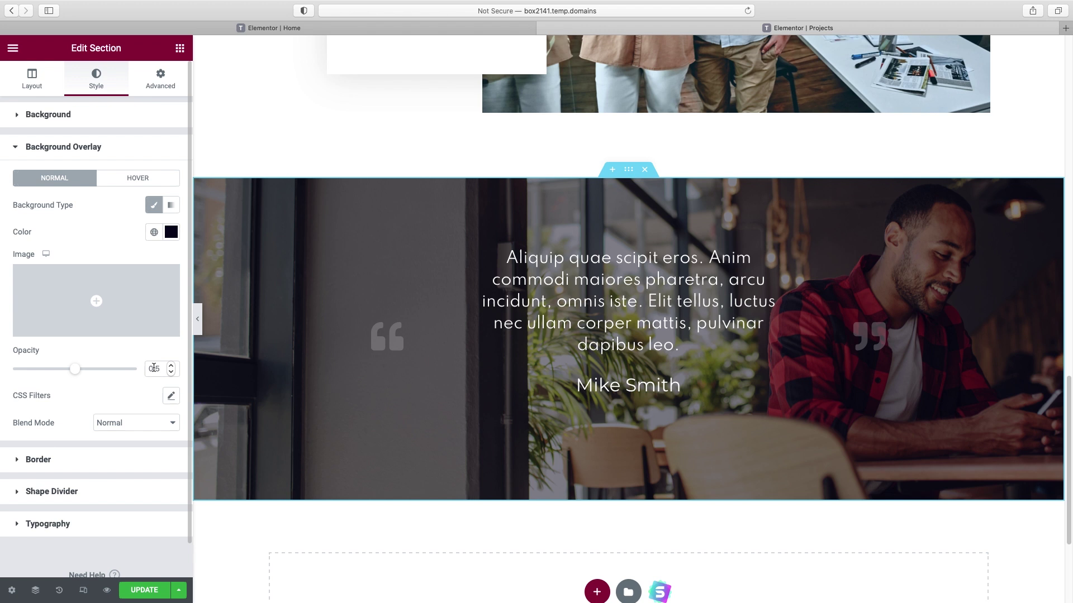
# - Set the overlay opacity to 0.75
pyautogui.click(156, 369)
pyautogui.press('BackSpace')
pyautogui.write('75')
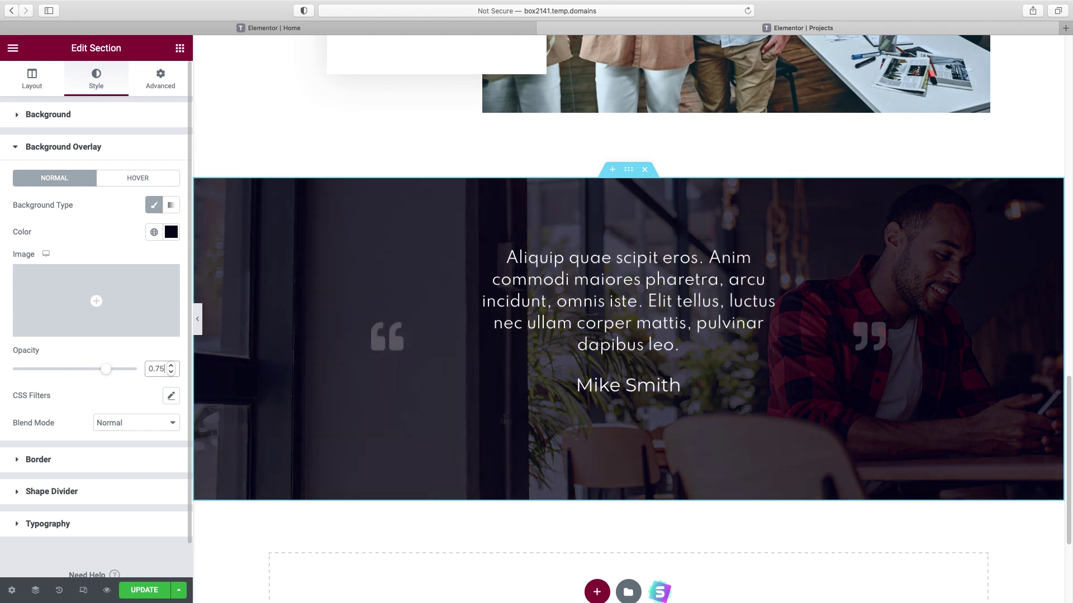
pyautogui.moveTo(106, 368)
pyautogui.mouseDown()
pyautogui.moveTo(146, 373)
pyautogui.moveTo(1, 367)
pyautogui.moveTo(90, 369)
pyautogui.mouseUp()
pyautogui.click(161, 370)
pyautogui.write('75')
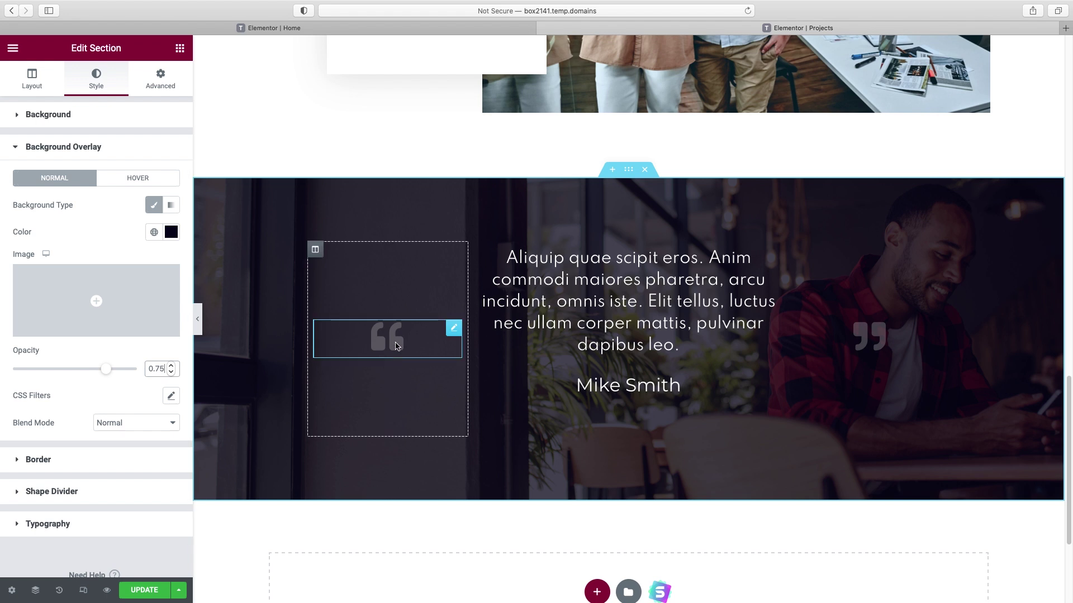
pyautogui.click(396, 347)
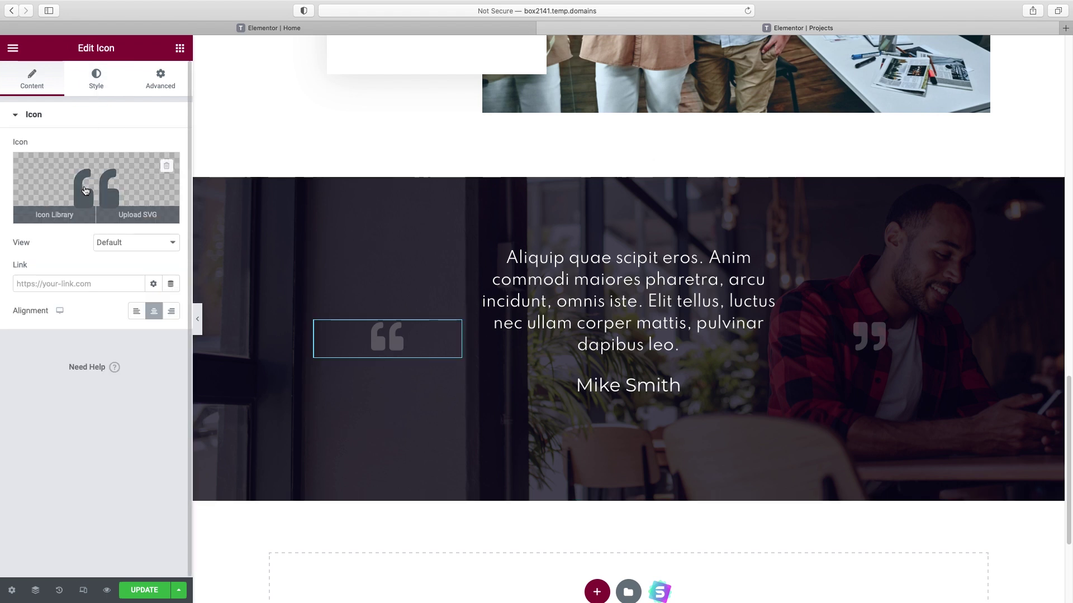
# - Give the left quote icon the beige global colour with lowered alpha (#F6DB956B)
pyautogui.click(96, 80)
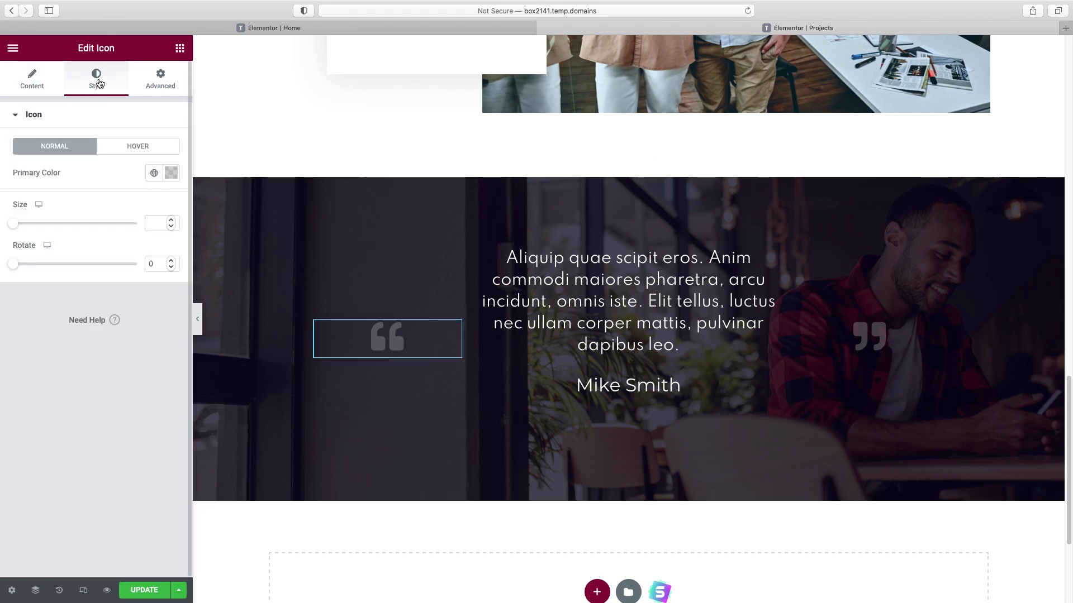
pyautogui.click(154, 174)
pyautogui.scroll(-3, 100, 333)
pyautogui.click(79, 350)
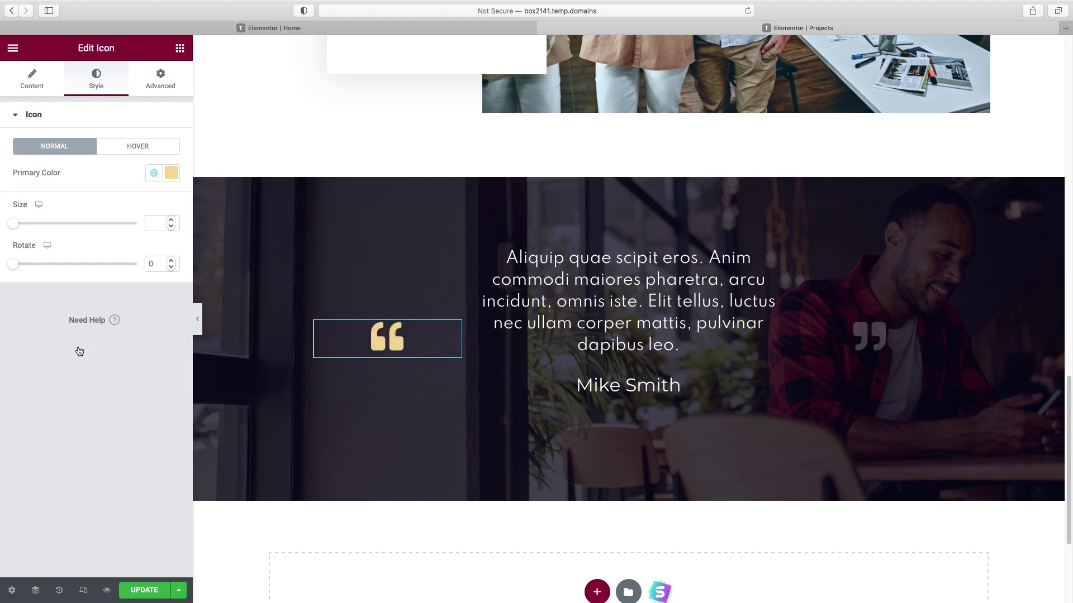
pyautogui.click(171, 173)
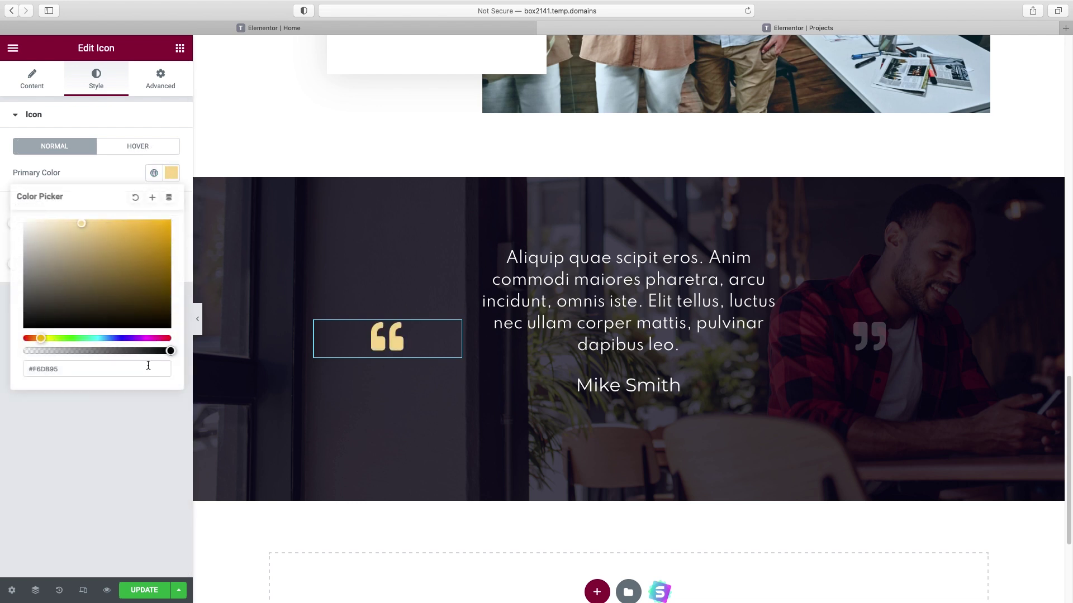
pyautogui.moveTo(171, 351); pyautogui.dragTo(85, 350)
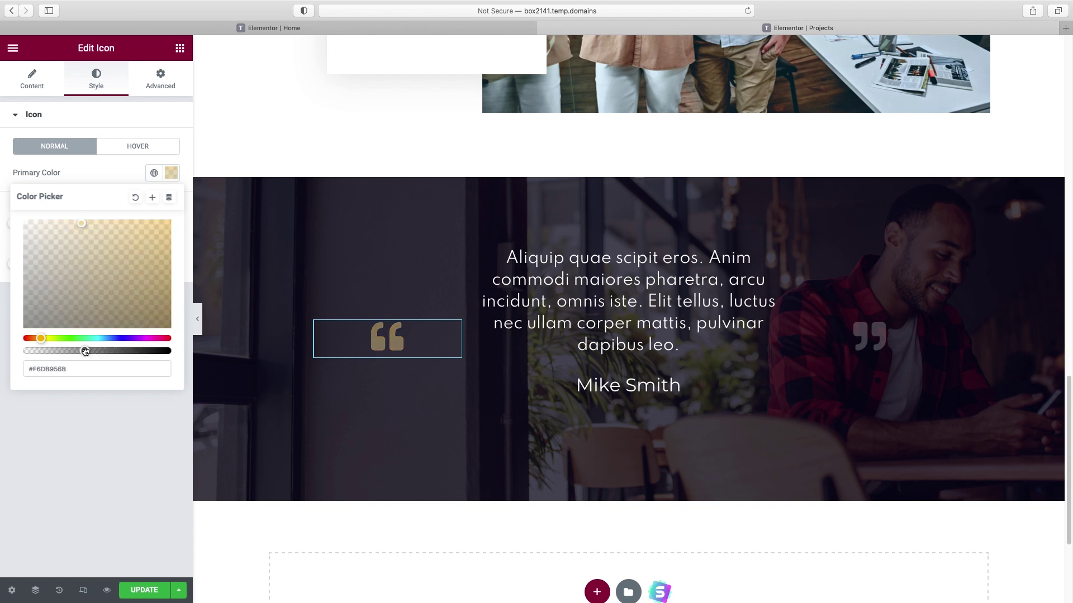
# - Copy the left quote icon and paste its style onto the right quote icon
pyautogui.rightClick(453, 333)
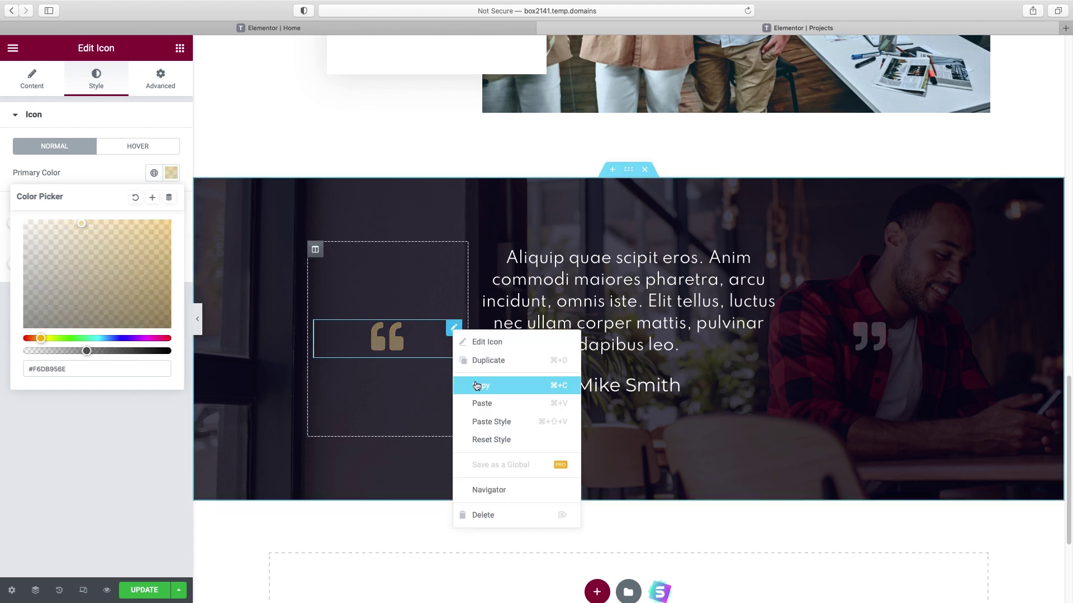
pyautogui.click(477, 383)
pyautogui.rightClick(935, 331)
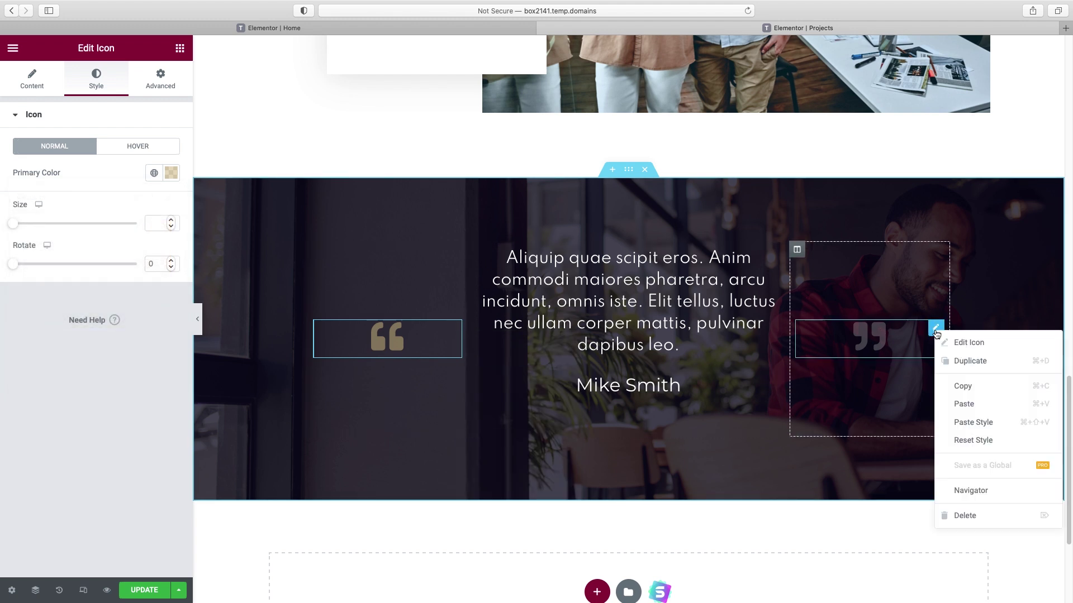
pyautogui.click(967, 427)
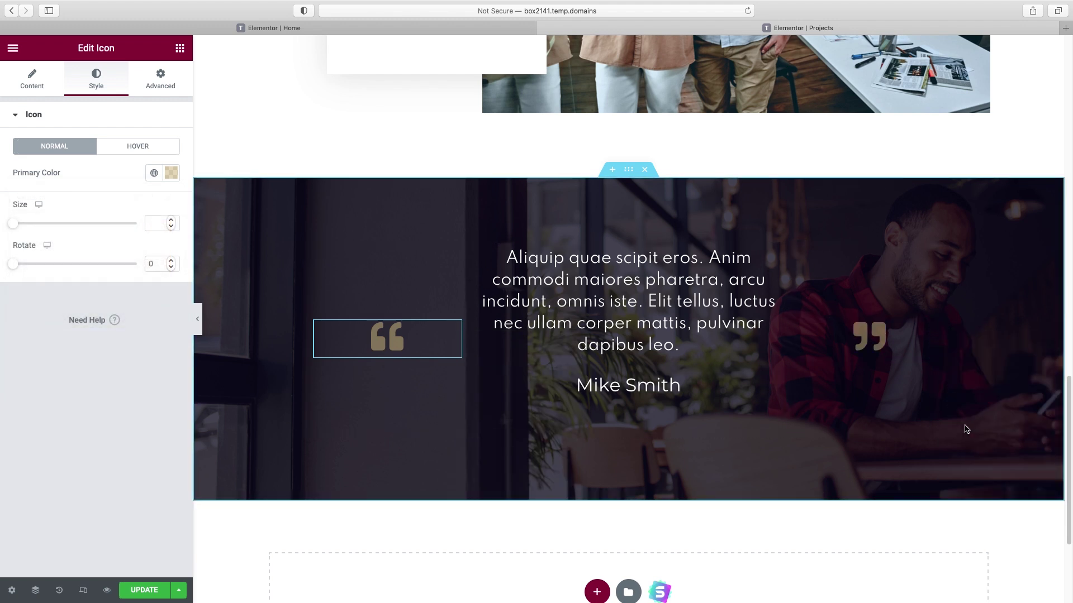
# - Preview the finished testimonial section and open the template library
pyautogui.scroll(-3, 879, 341)
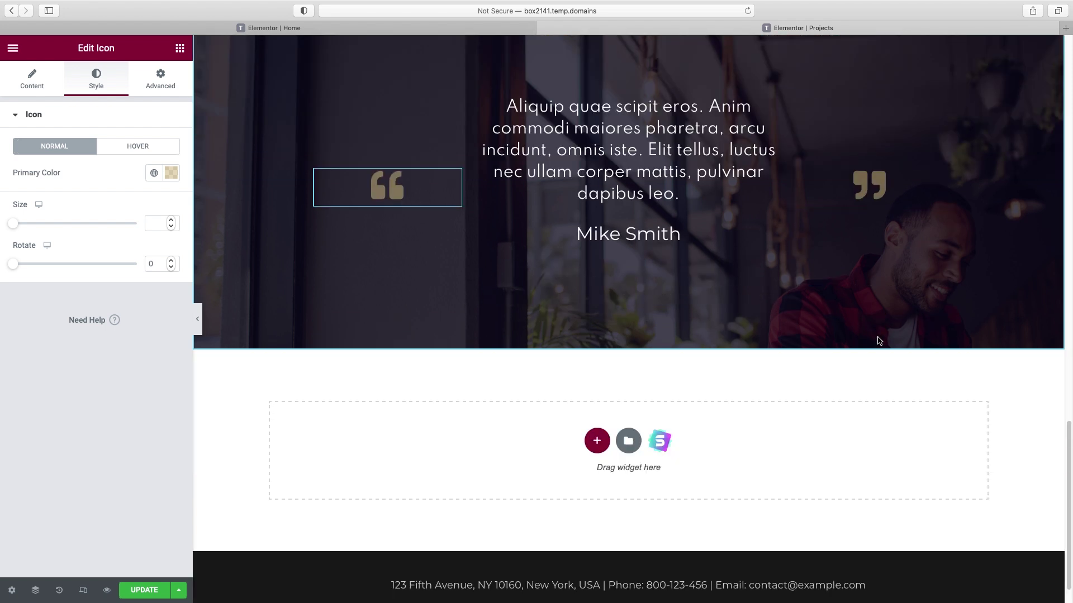
pyautogui.scroll(3, 879, 341)
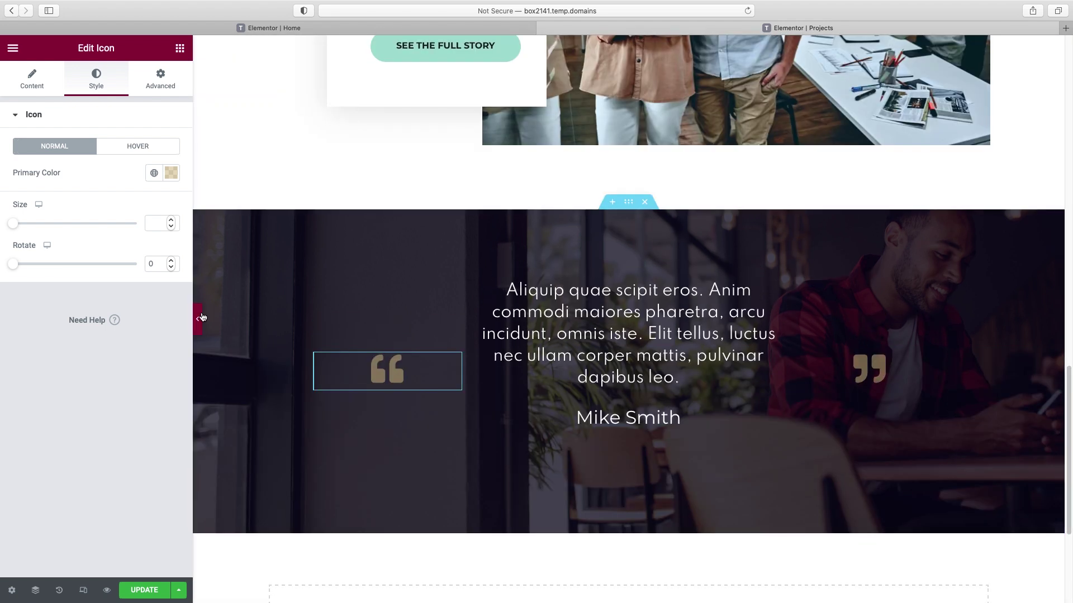
pyautogui.click(198, 319)
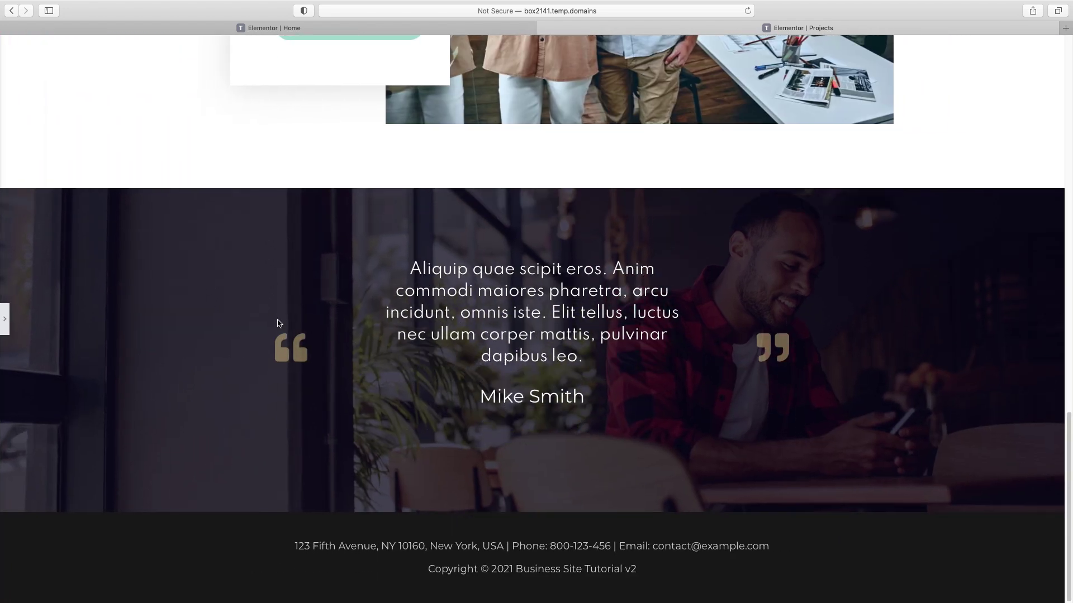
pyautogui.click(4, 319)
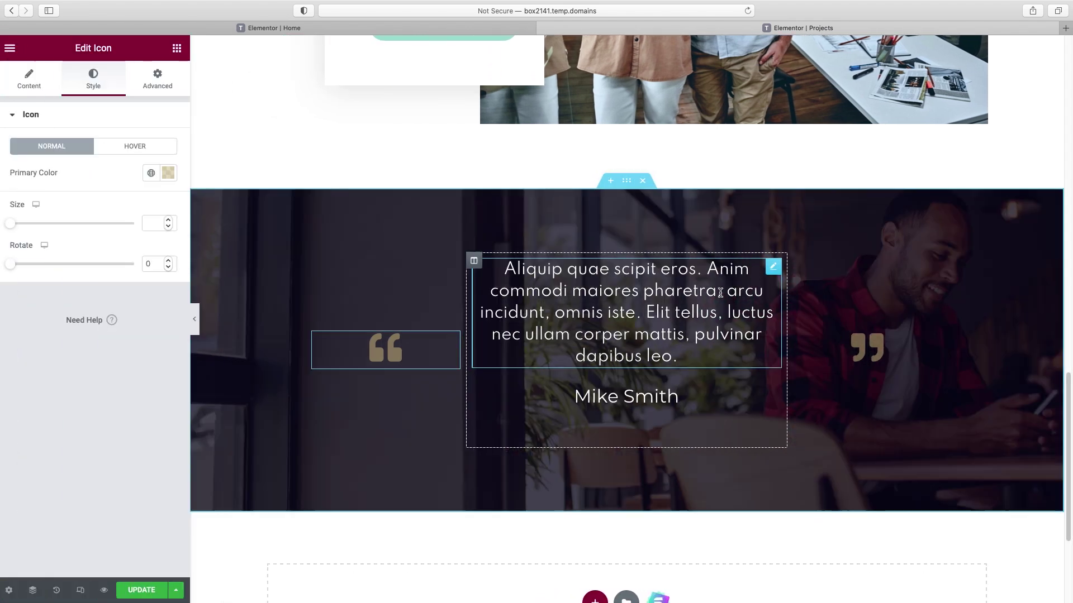
pyautogui.scroll(6, 720, 295)
pyautogui.scroll(-3, 709, 304)
pyautogui.scroll(-3, 634, 387)
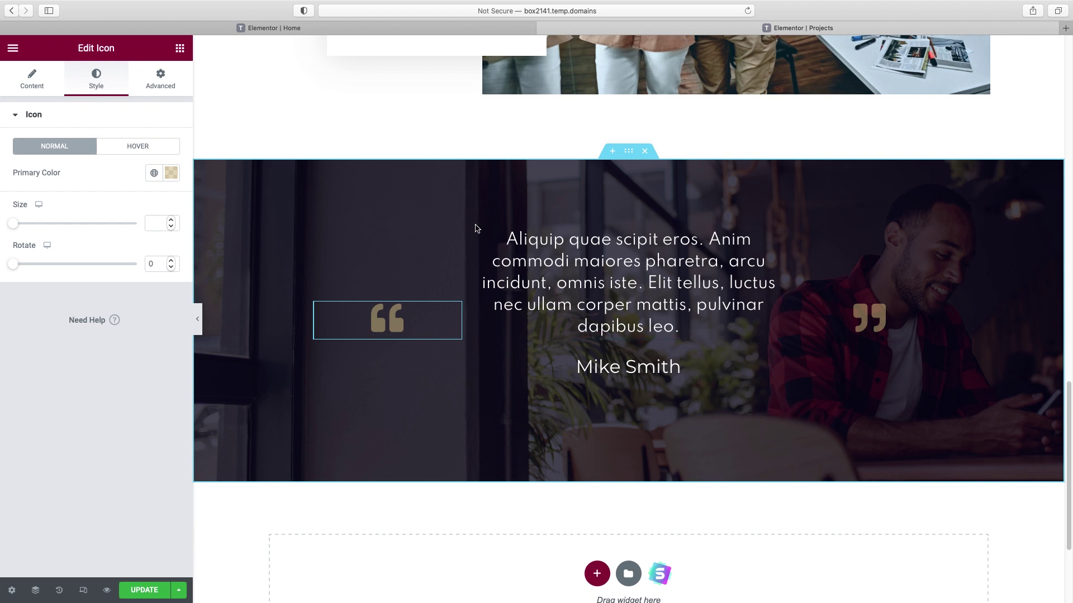
pyautogui.scroll(-3, 693, 375)
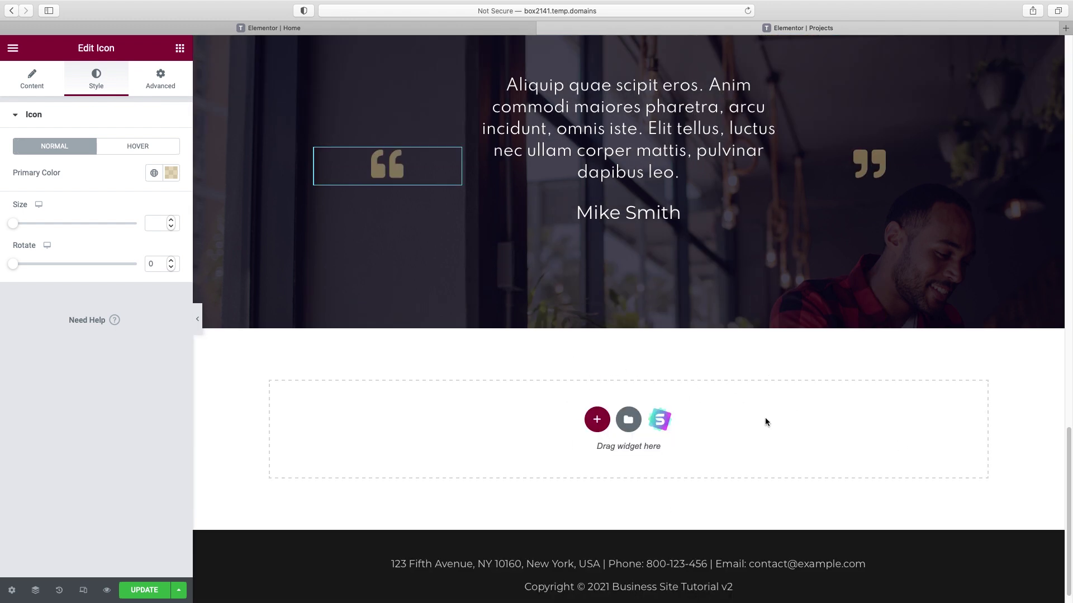
pyautogui.click(660, 424)
# - Browse the library's Testimonials block templates, then close the library
pyautogui.click(582, 92)
pyautogui.click(240, 134)
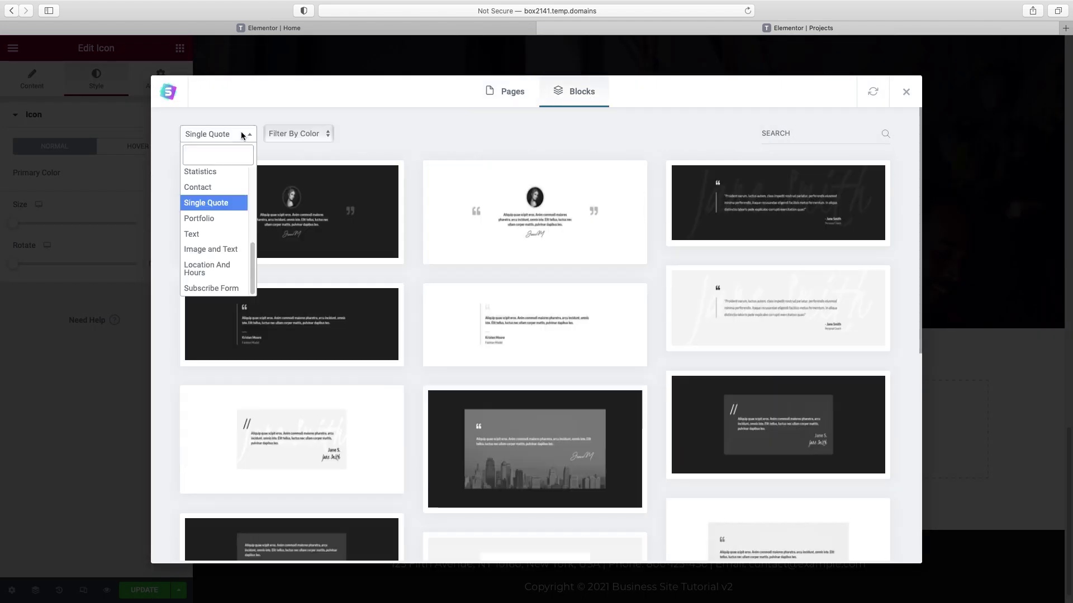
pyautogui.scroll(3, 212, 223)
pyautogui.click(212, 223)
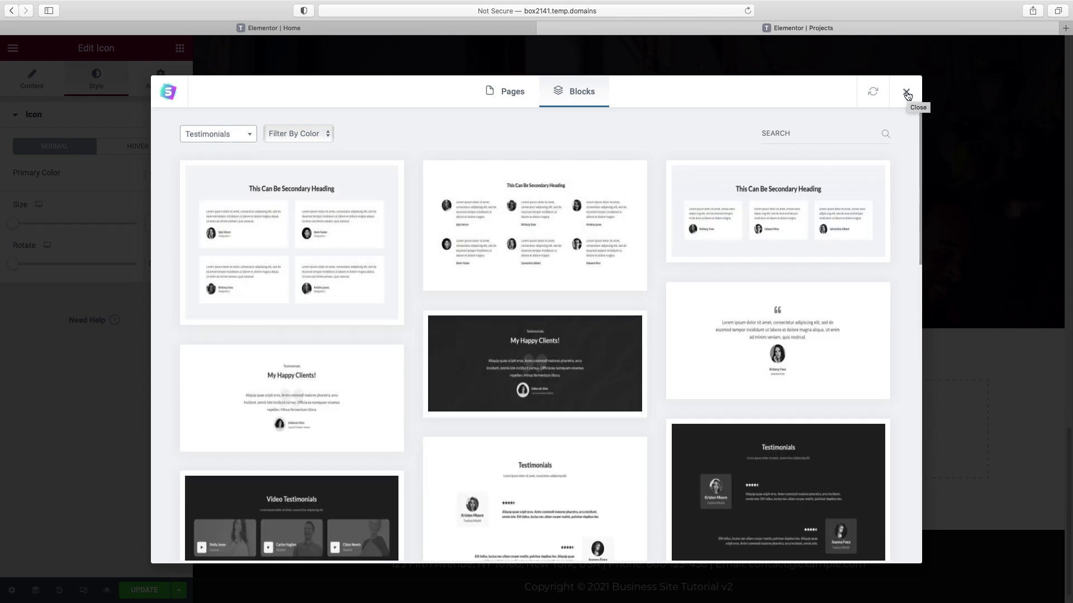
pyautogui.click(906, 95)
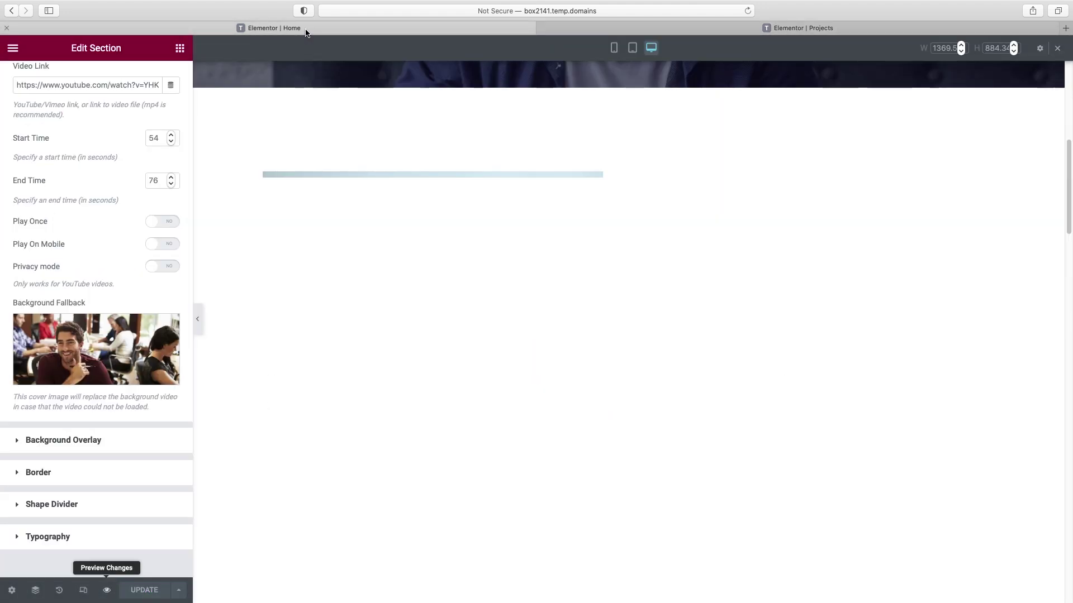
# - Copy the Home page's three-card client testimonial section and paste it into the Projects page
pyautogui.scroll(-10, 522, 220)
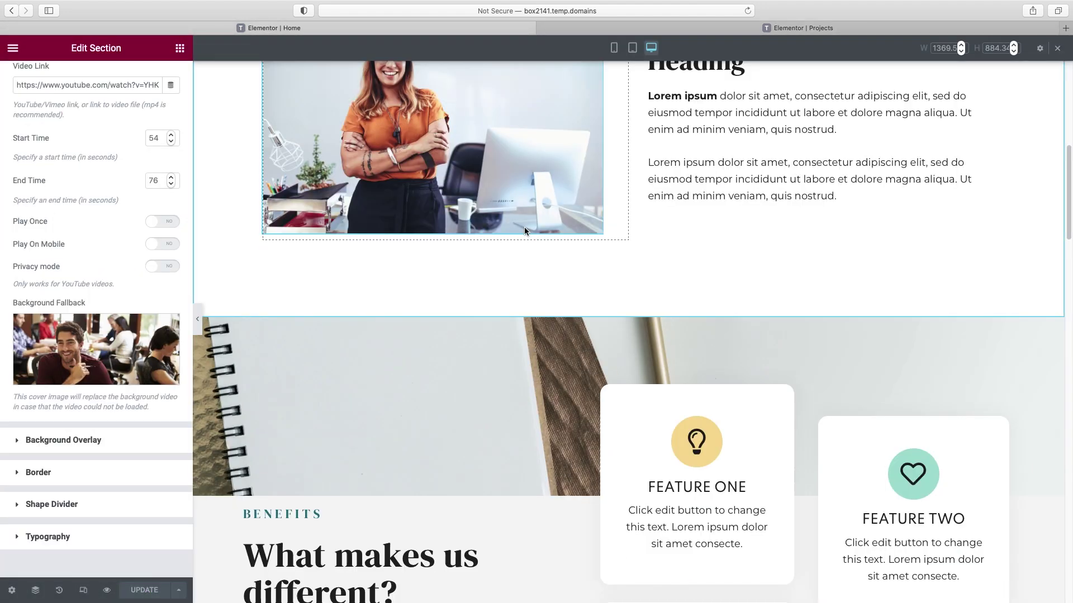
pyautogui.scroll(-15, 535, 257)
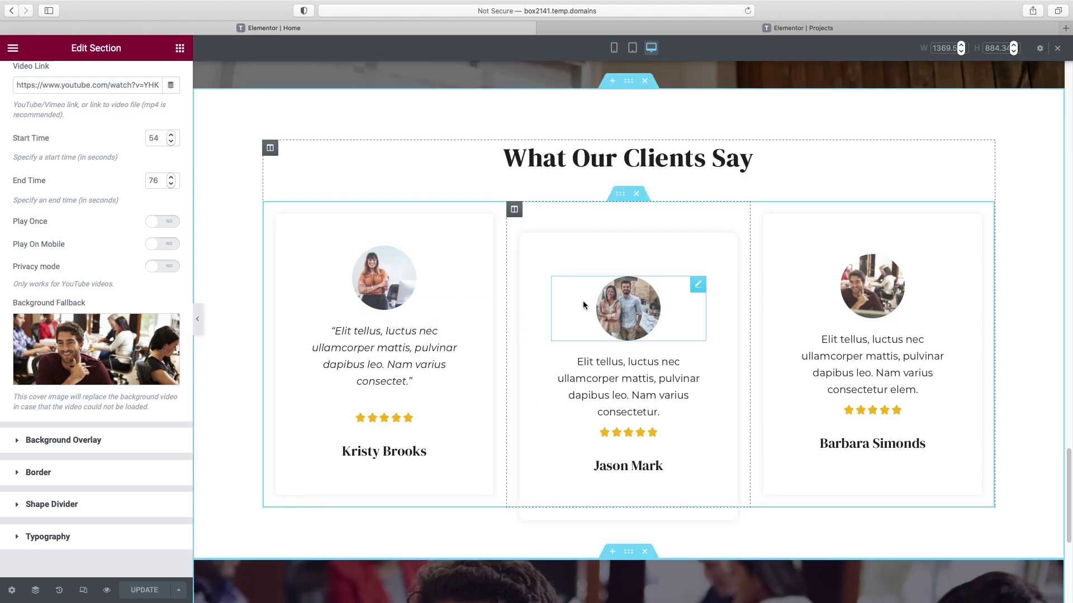
pyautogui.rightClick(624, 195)
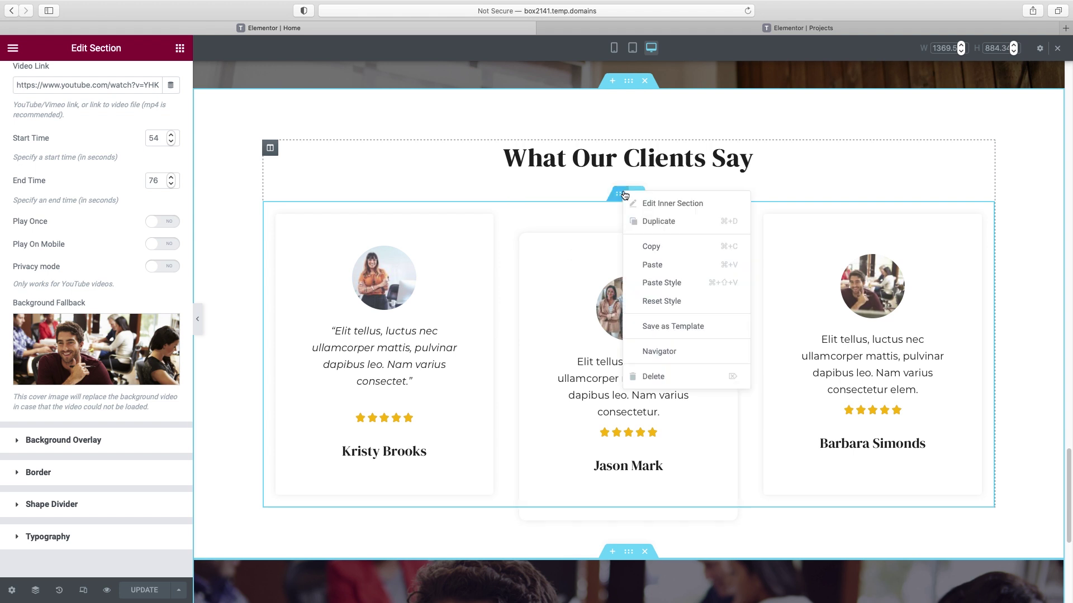
pyautogui.click(648, 247)
pyautogui.click(689, 24)
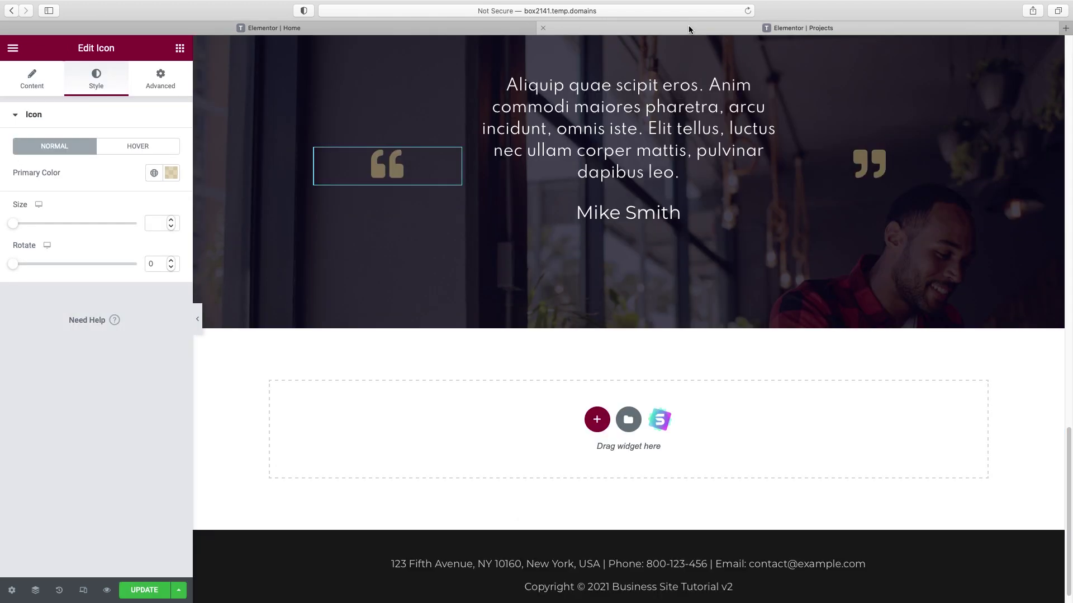
pyautogui.scroll(-1, 684, 391)
pyautogui.rightClick(703, 410)
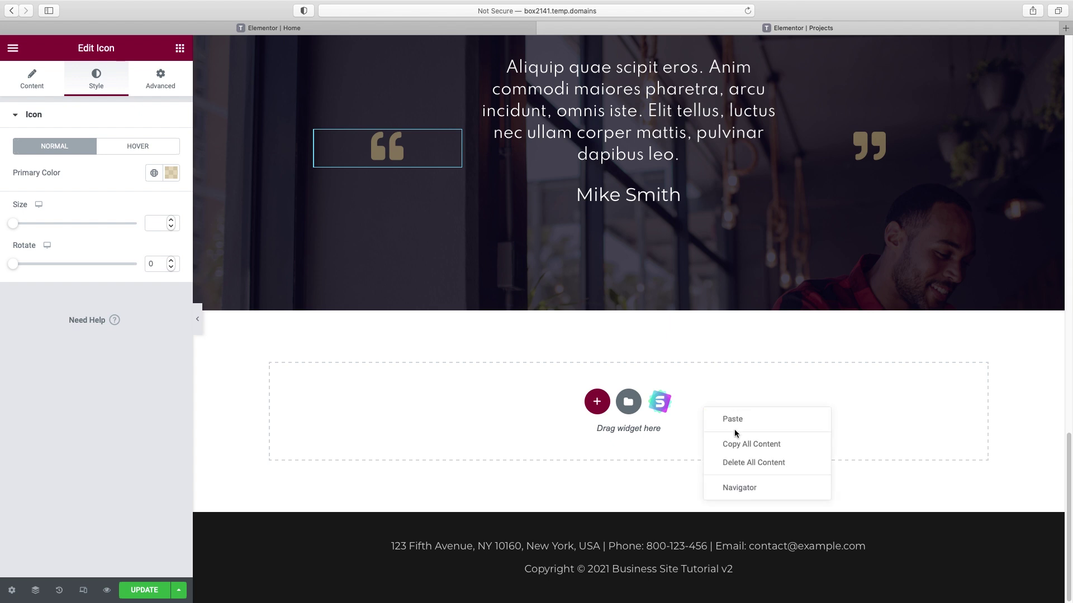
pyautogui.click(735, 420)
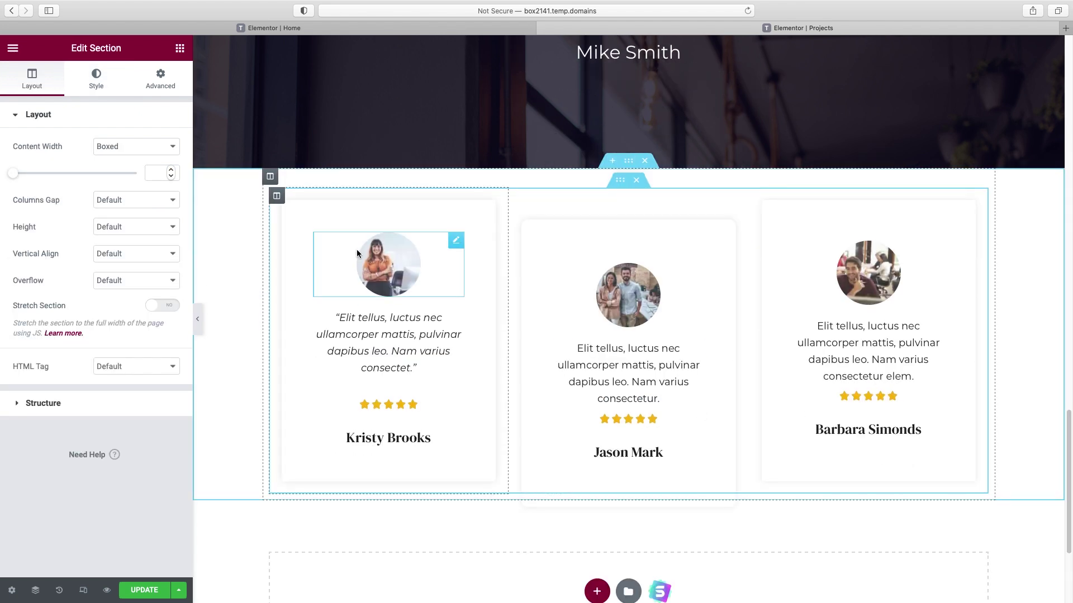
# - Paste a second row of the three testimonial cards directly below the first
pyautogui.click(391, 247)
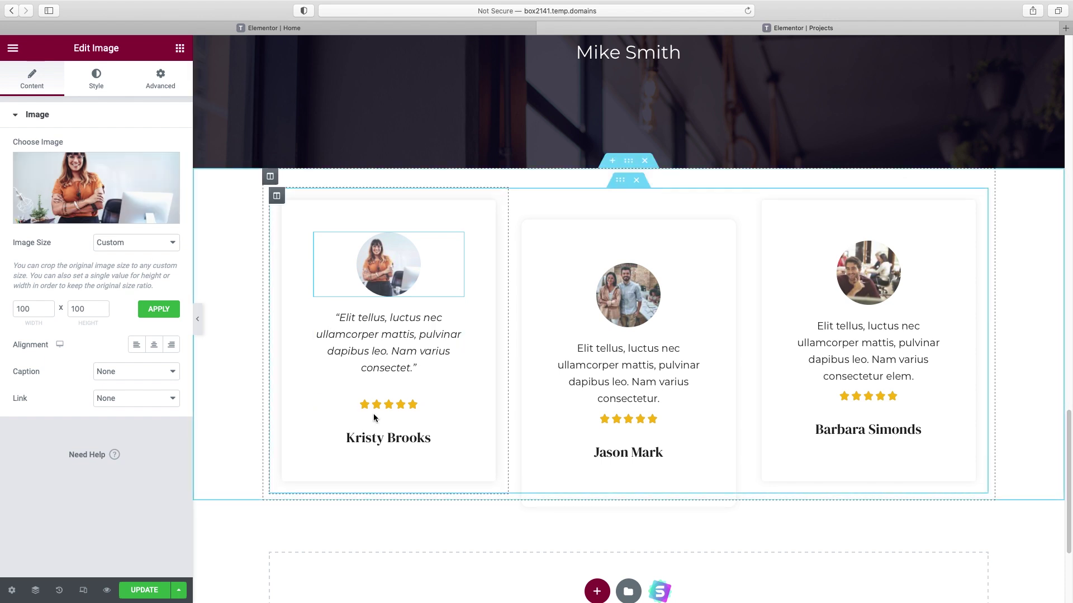
pyautogui.scroll(-1, 403, 430)
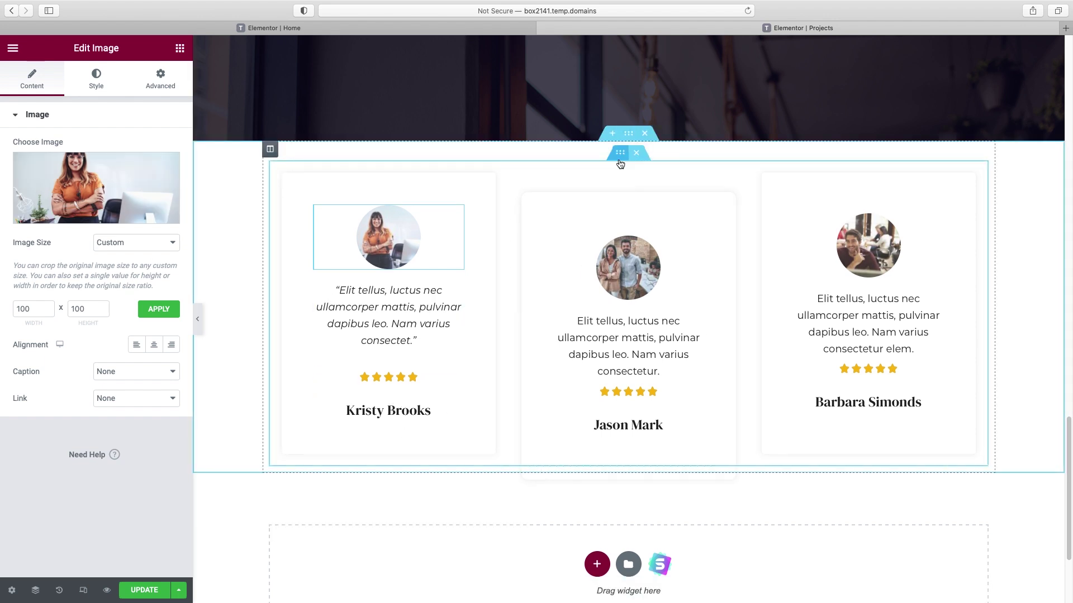
pyautogui.rightClick(621, 158)
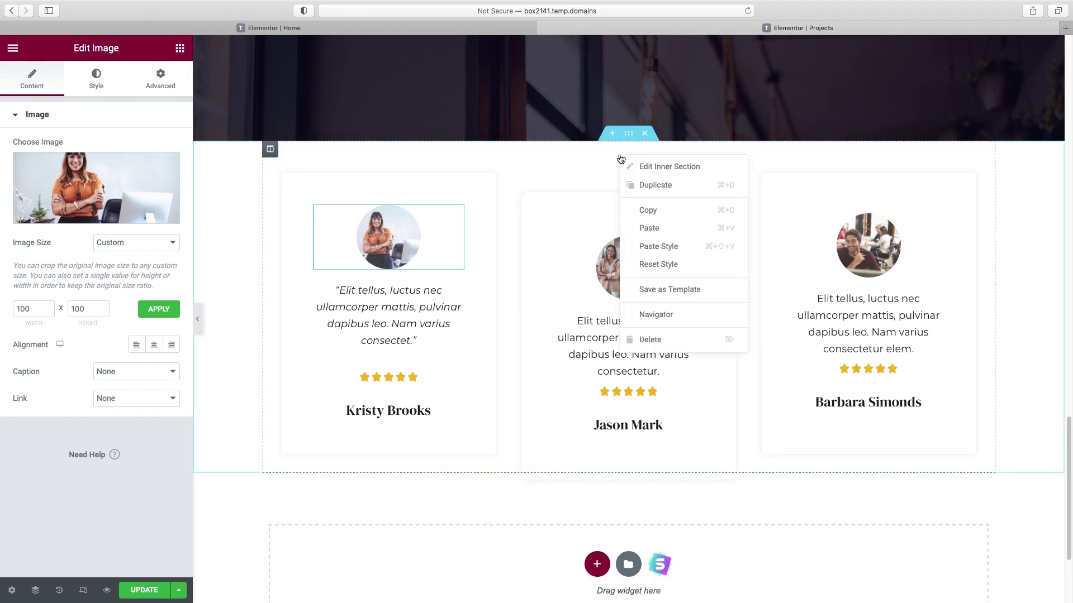
pyautogui.click(646, 229)
pyautogui.scroll(-5, 808, 450)
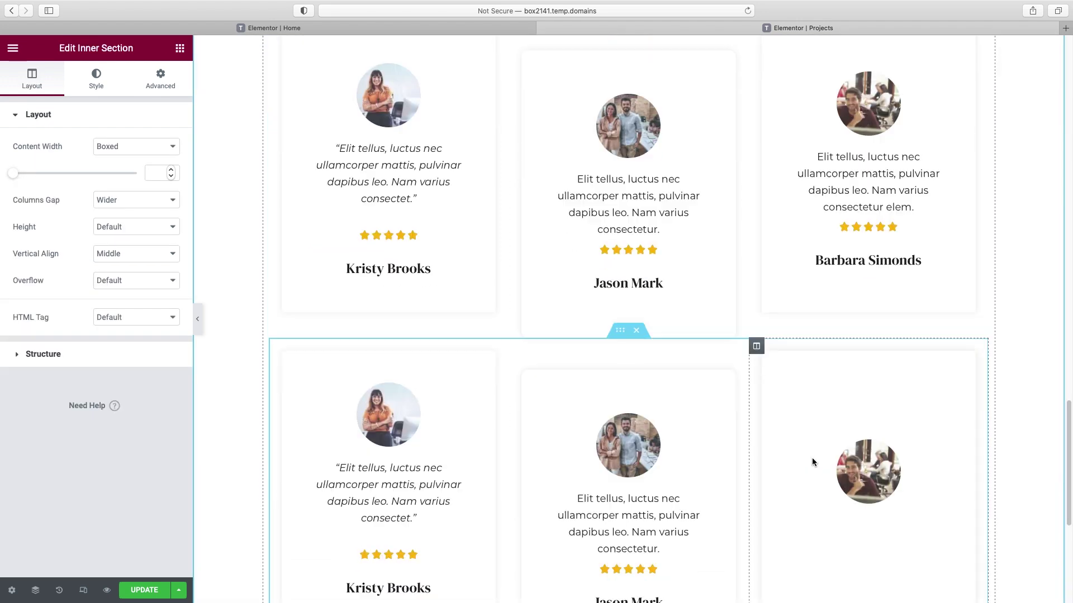
pyautogui.scroll(4, 813, 462)
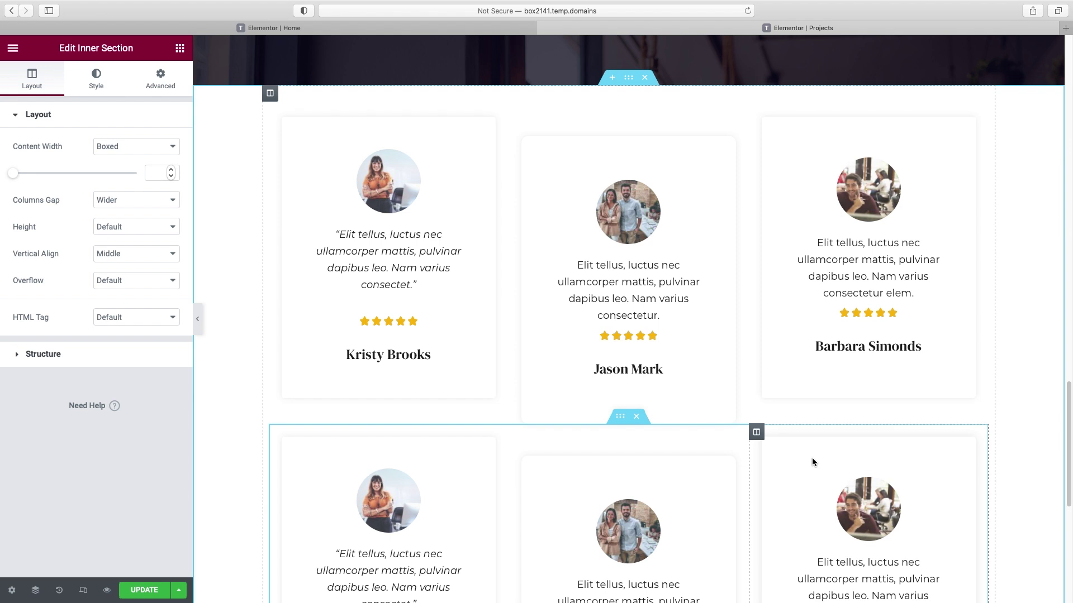
pyautogui.scroll(2, 813, 462)
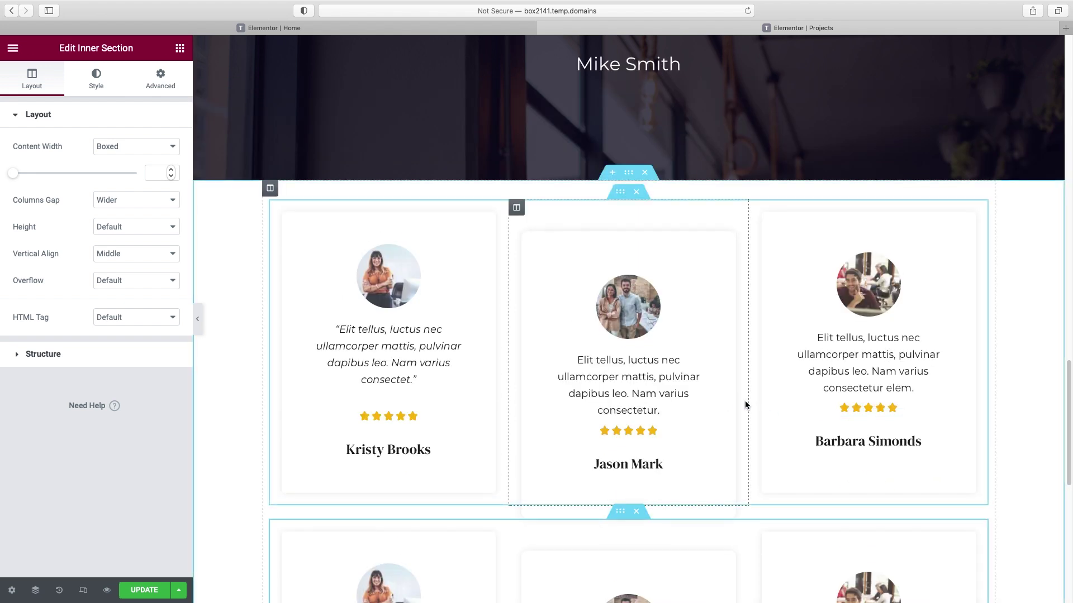
pyautogui.scroll(2, 452, 330)
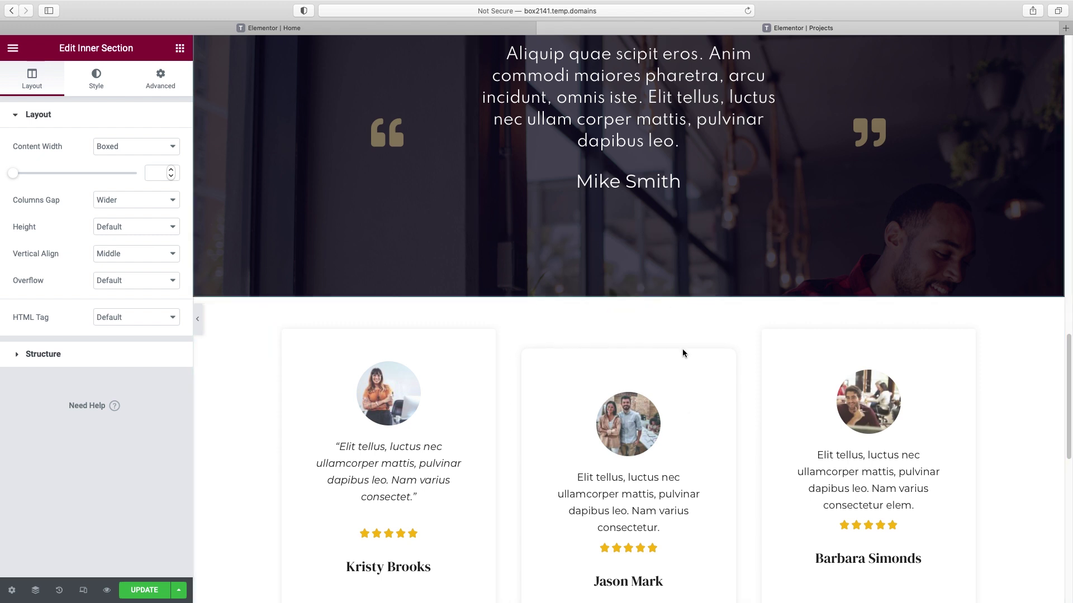
# - Add a centred heading reading 'What our clients say...' above the testimonial cards
pyautogui.click(180, 48)
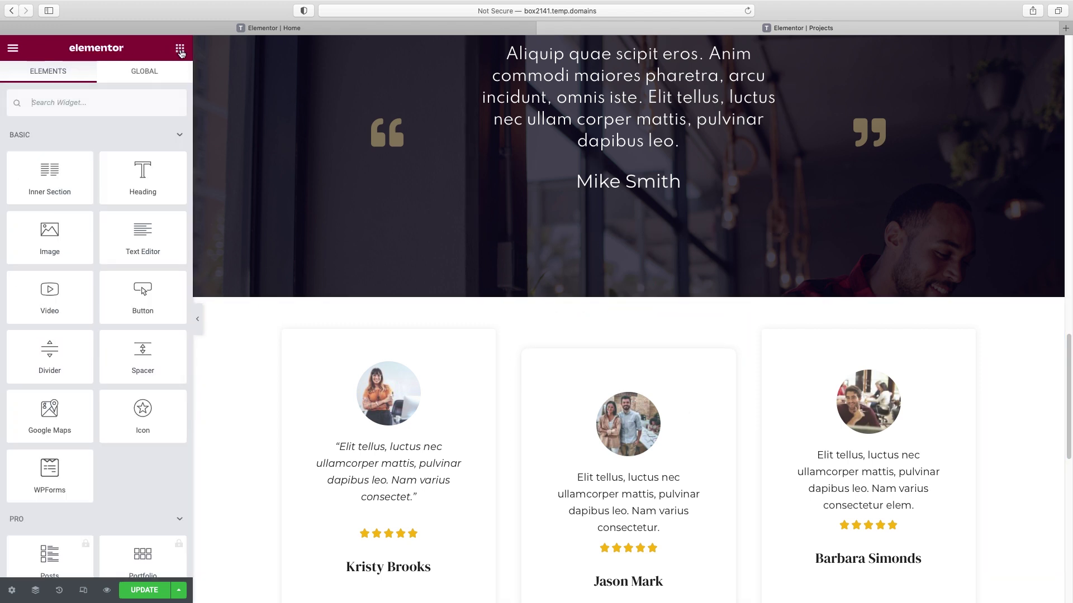
pyautogui.moveTo(141, 173); pyautogui.dragTo(634, 328)
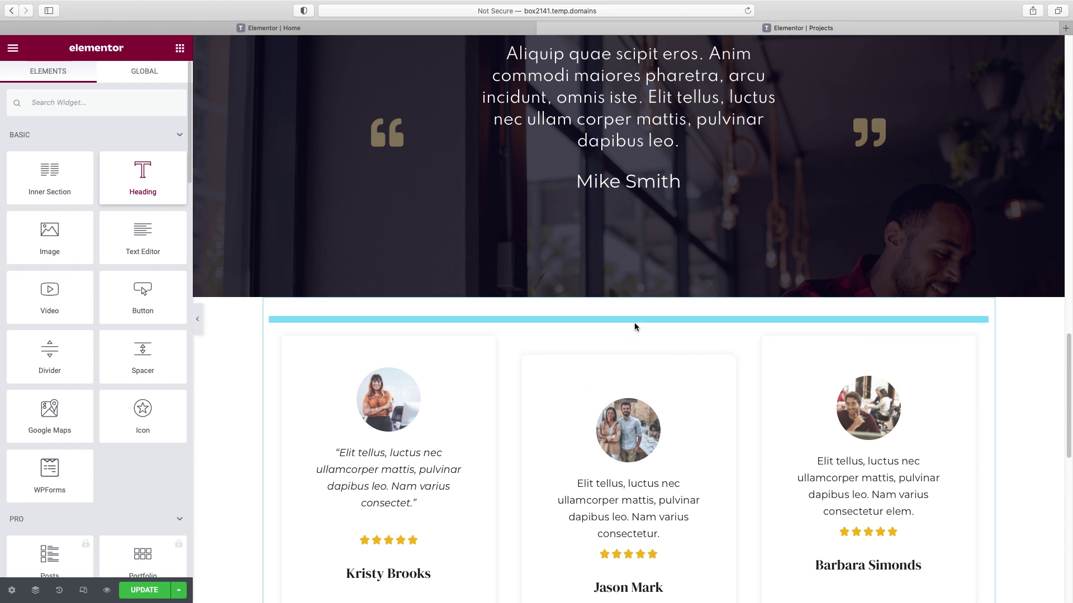
pyautogui.tripleClick(83, 157)
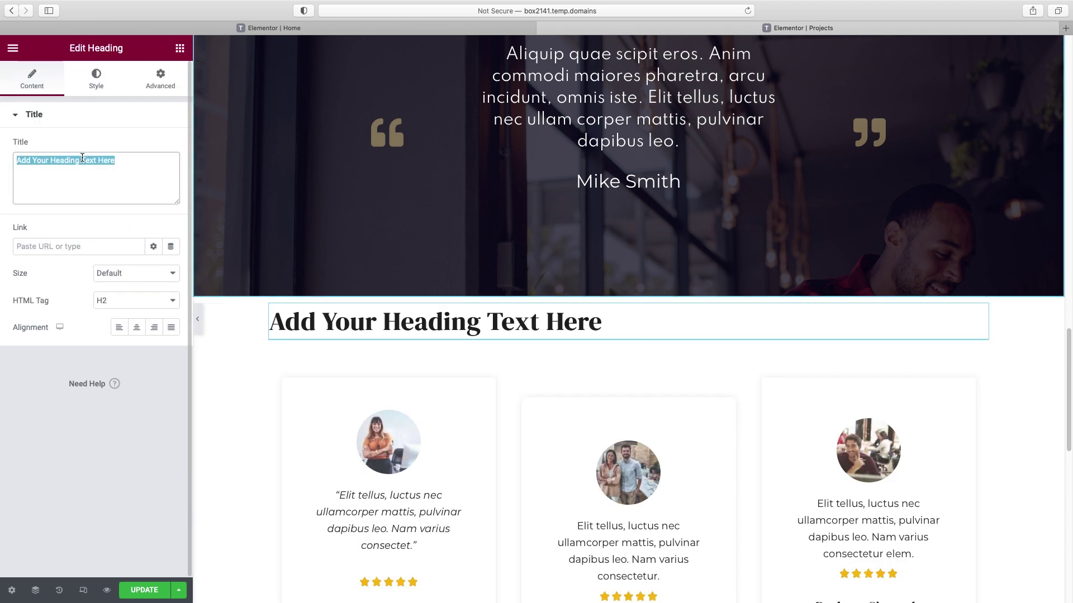
pyautogui.write('What our clients say...')
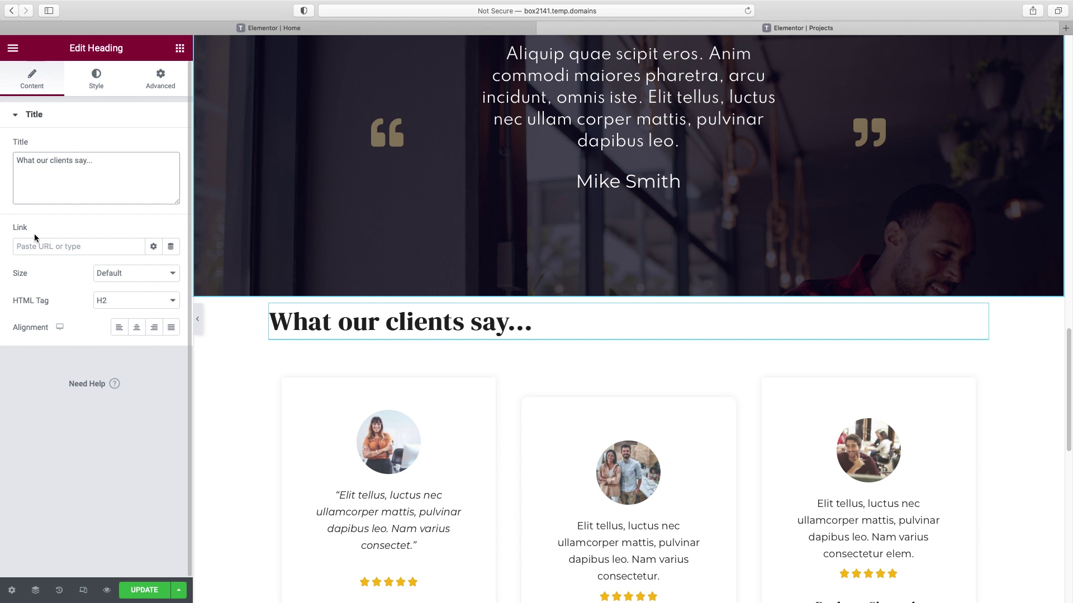
pyautogui.click(136, 326)
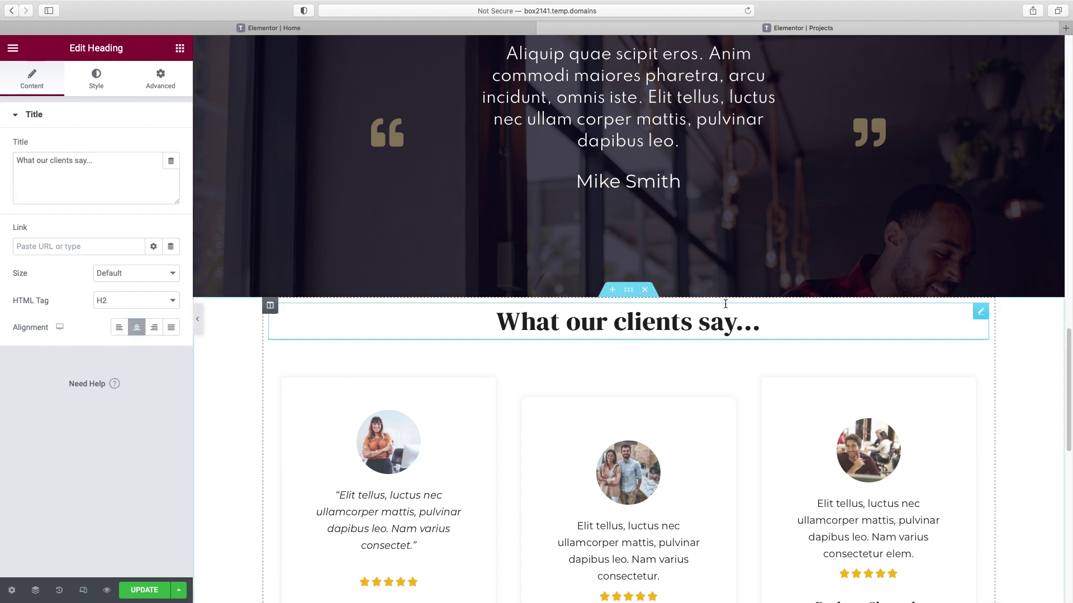
# - Give the testimonials section 50 px top and bottom padding
pyautogui.click(629, 291)
pyautogui.click(161, 81)
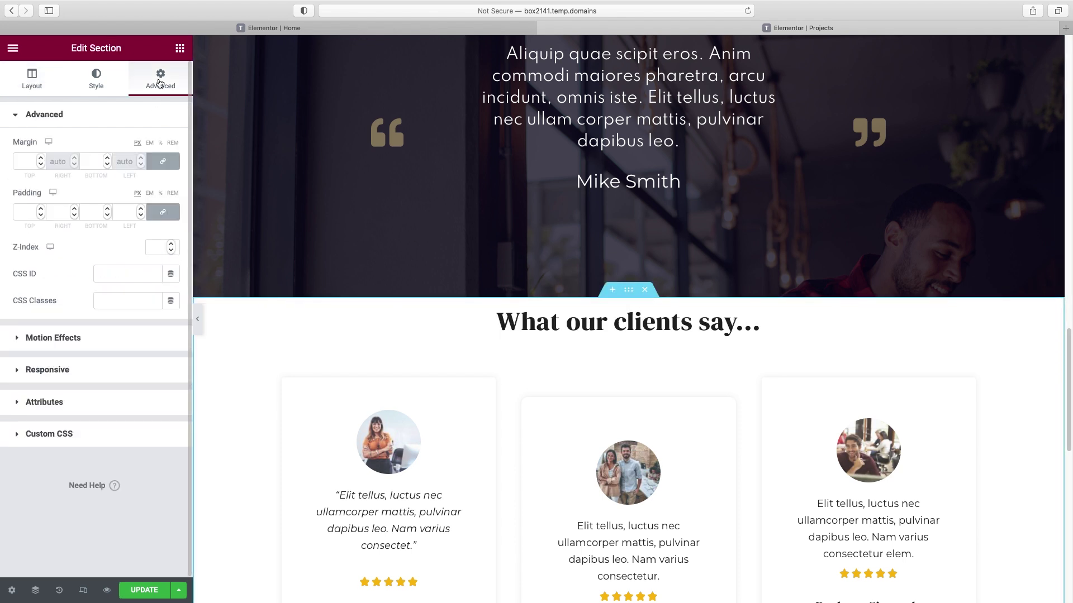
pyautogui.click(21, 213)
pyautogui.write('50')
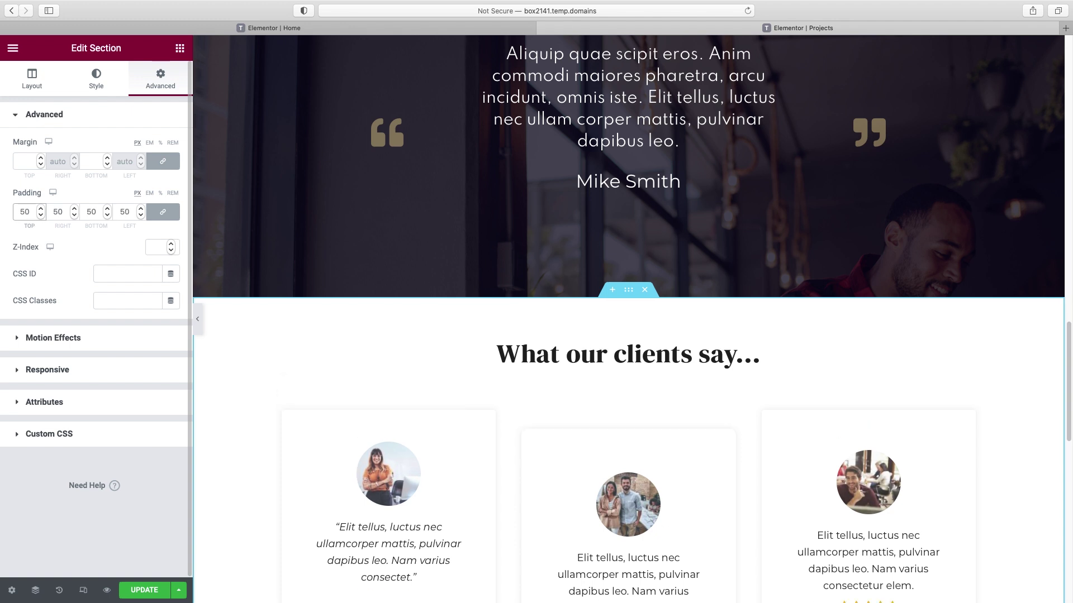
pyautogui.press('BackSpace')
pyautogui.press('BackSpace')
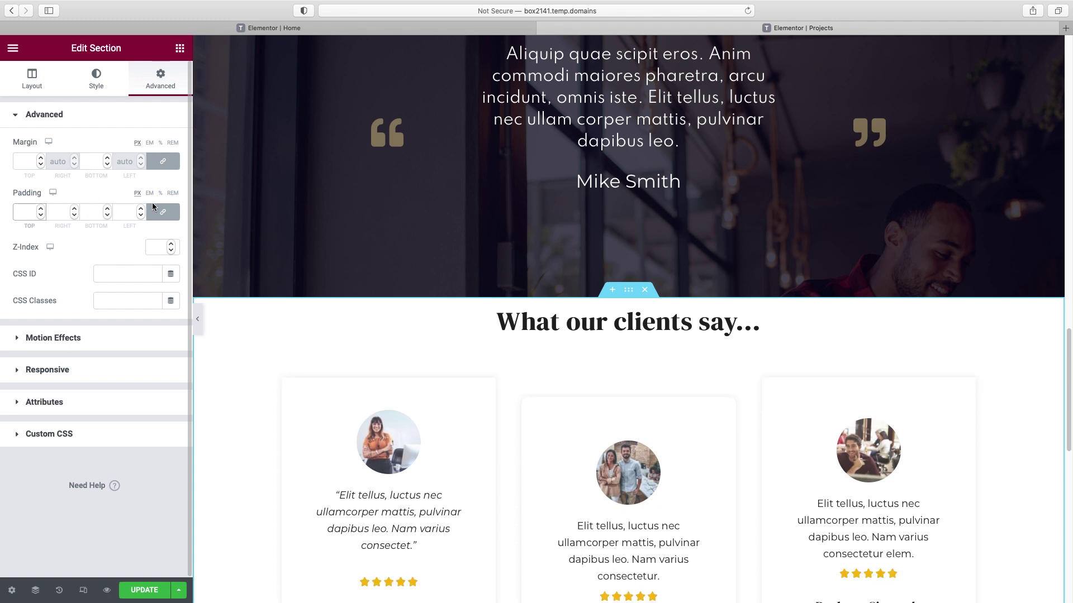
pyautogui.click(162, 212)
pyautogui.click(18, 214)
pyautogui.write('5')
pyautogui.click(86, 215)
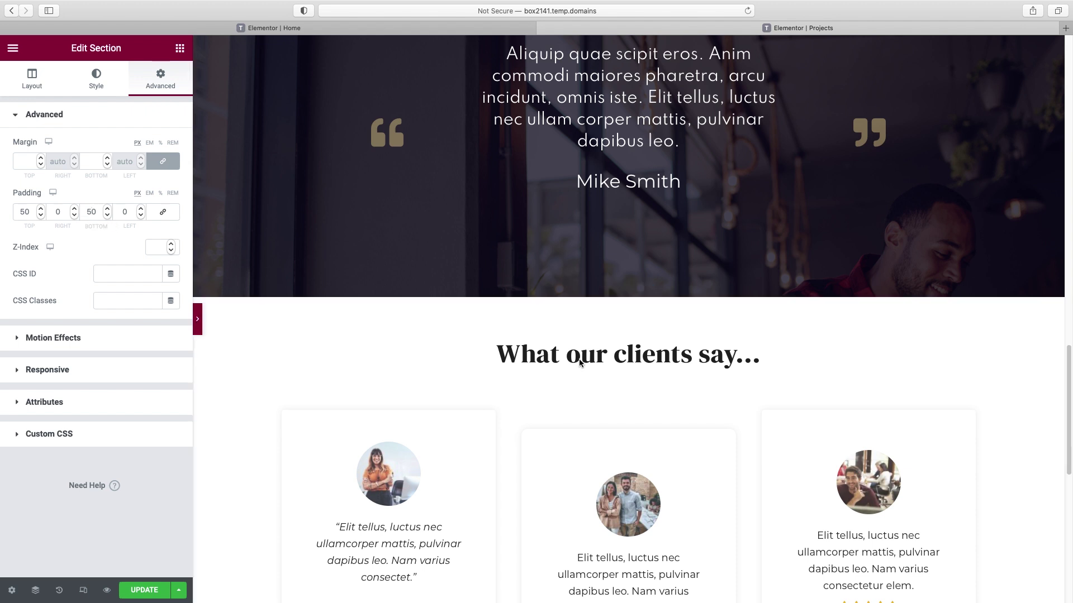
pyautogui.click(198, 318)
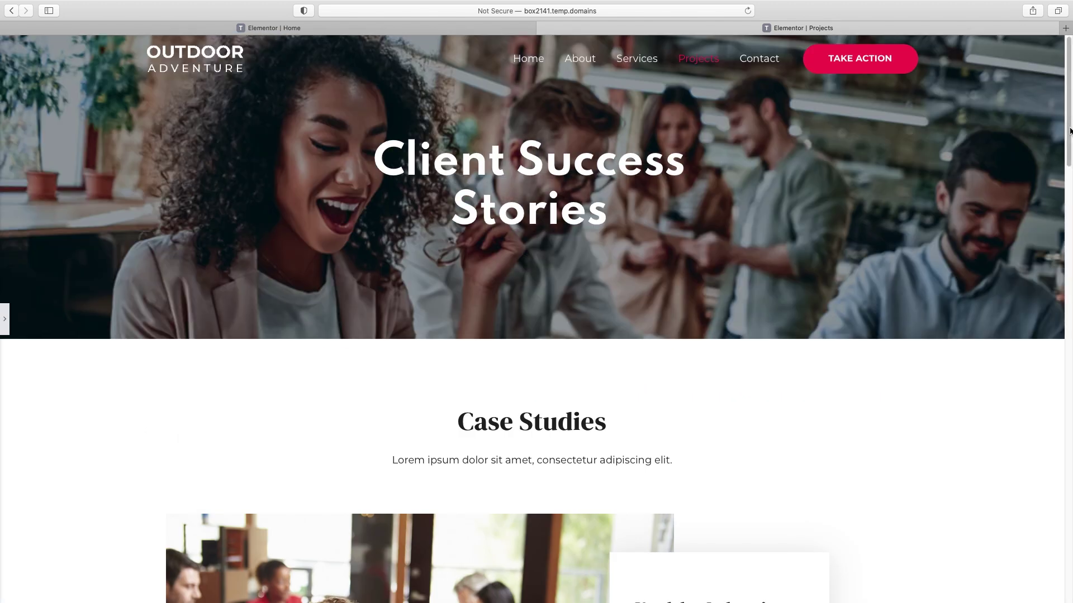
# - Switch the Projects page to the mobile preview and inspect the hero
pyautogui.moveTo(1068, 89); pyautogui.dragTo(1069, 105)
pyautogui.scroll(-6, 1068, 105)
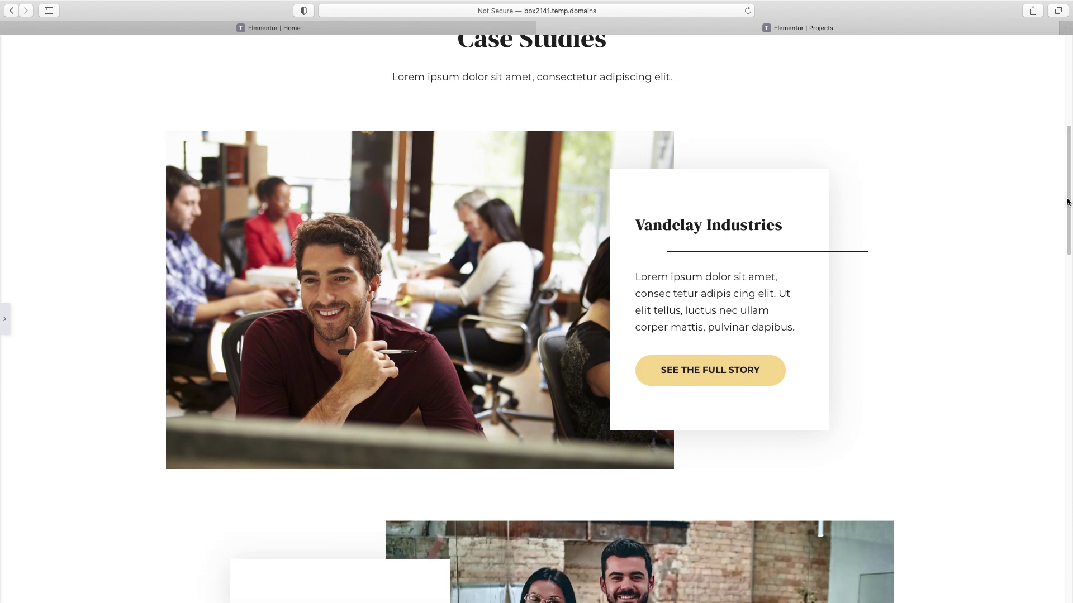
pyautogui.moveTo(1069, 195); pyautogui.dragTo(1065, 84)
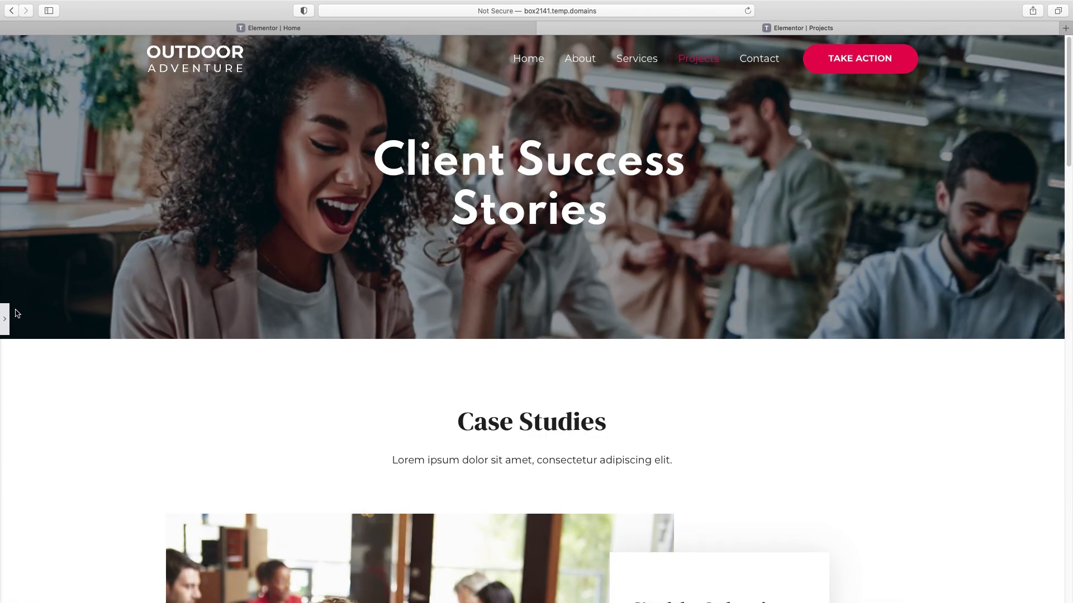
pyautogui.click(7, 319)
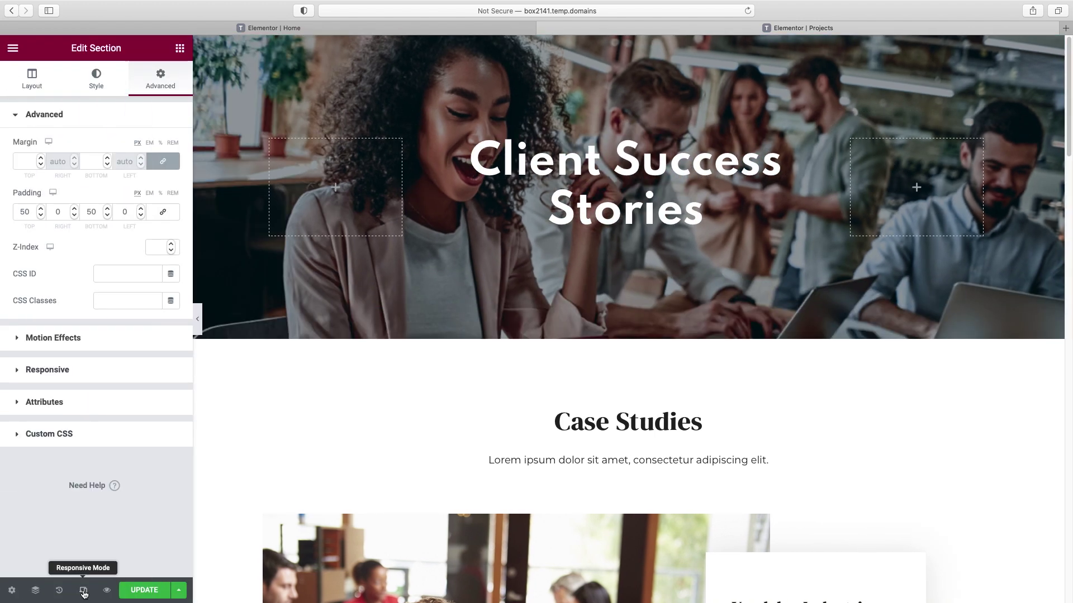
pyautogui.click(83, 592)
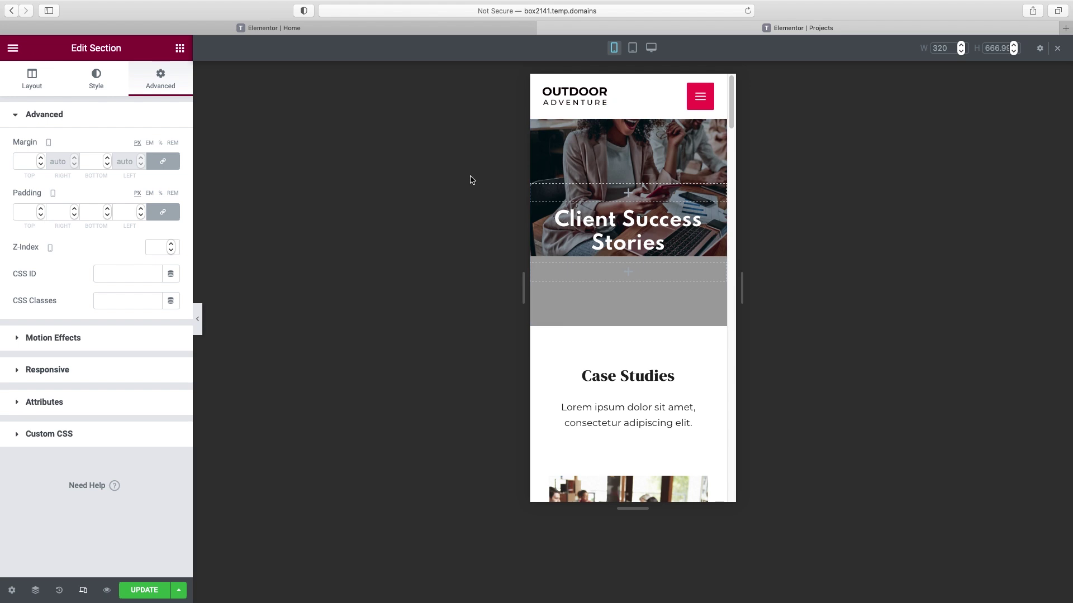
pyautogui.click(198, 319)
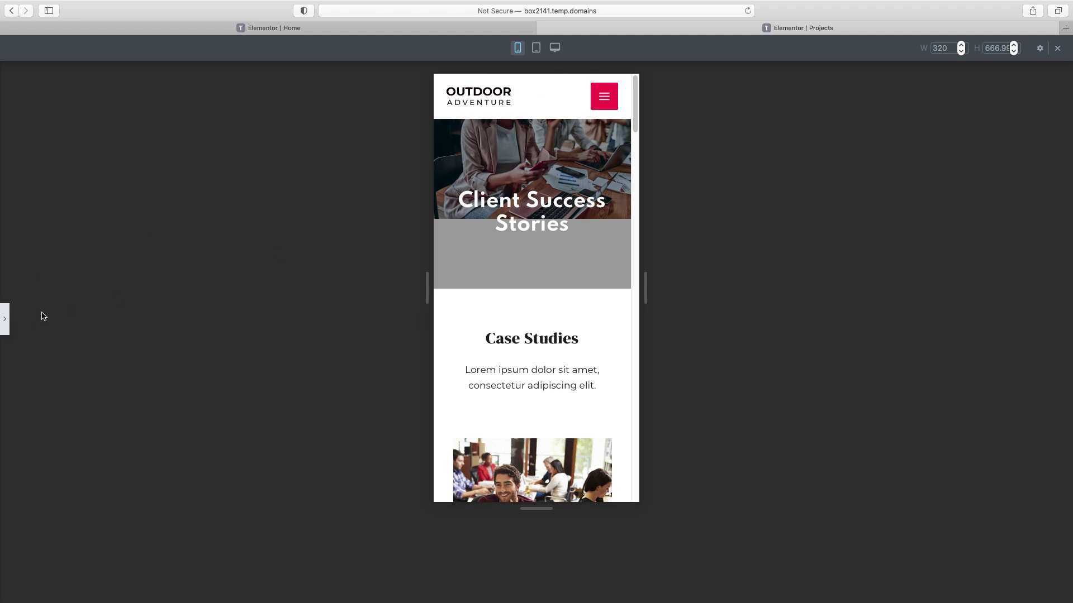
# - Set the hero section's mobile background position to Custom
pyautogui.click(6, 322)
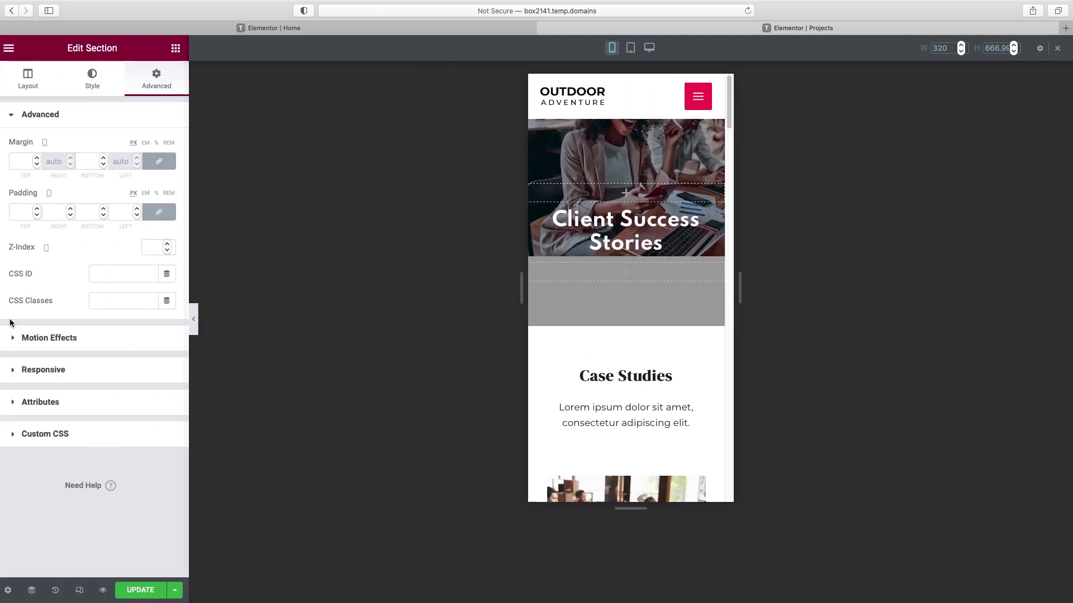
pyautogui.click(97, 81)
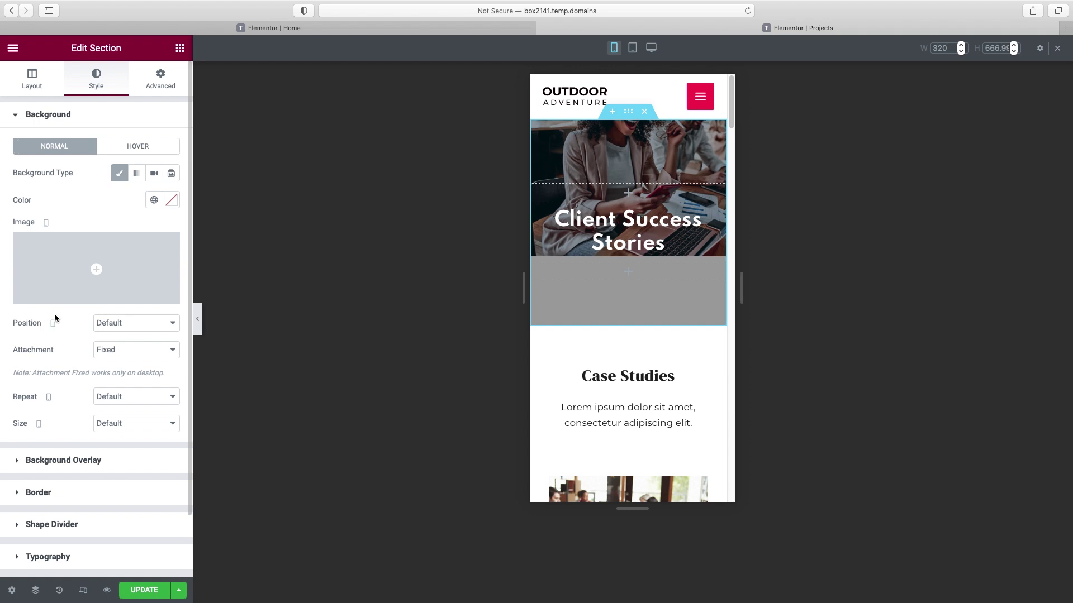
pyautogui.click(137, 327)
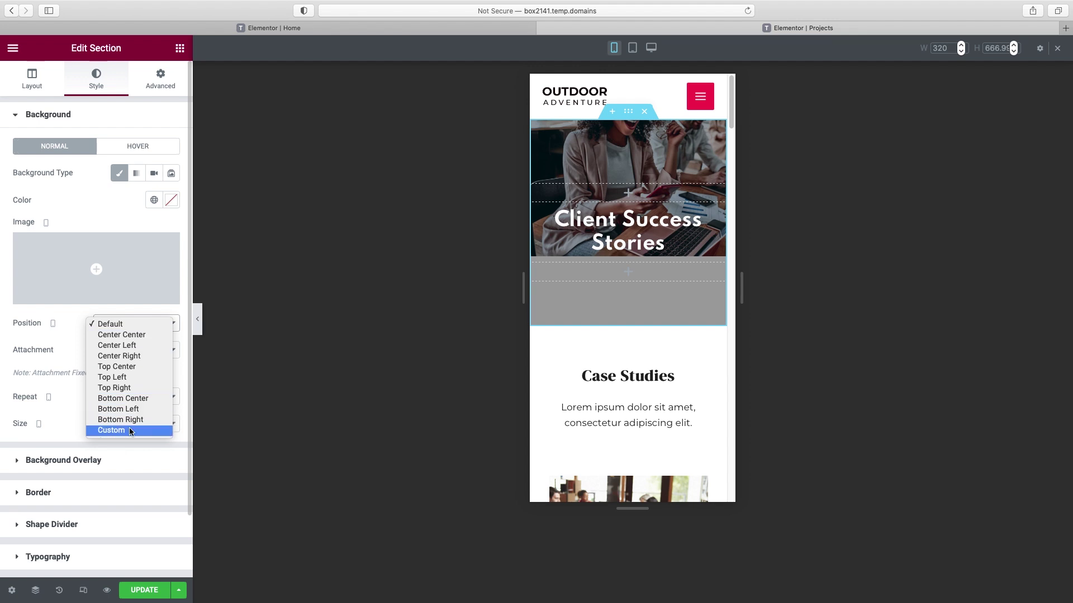
pyautogui.click(130, 432)
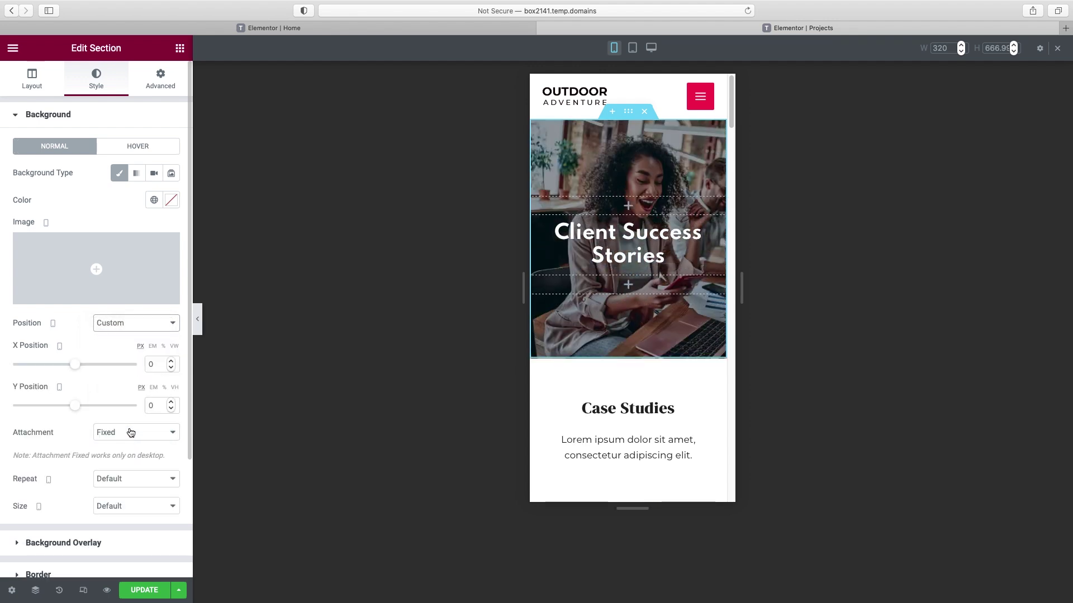
pyautogui.click(197, 319)
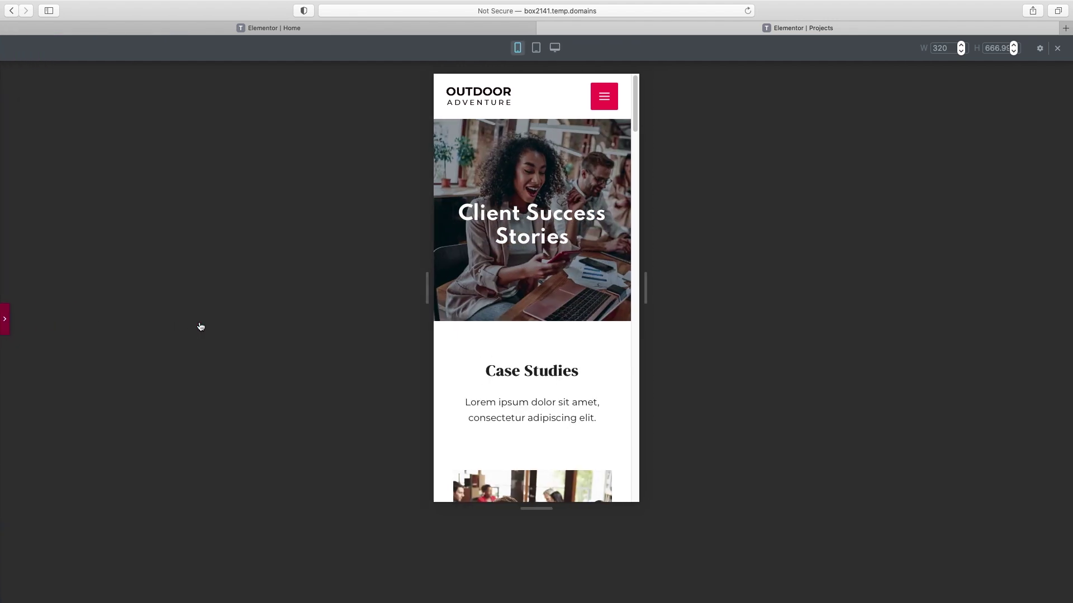
pyautogui.scroll(-2, 607, 284)
pyautogui.scroll(-4, 608, 285)
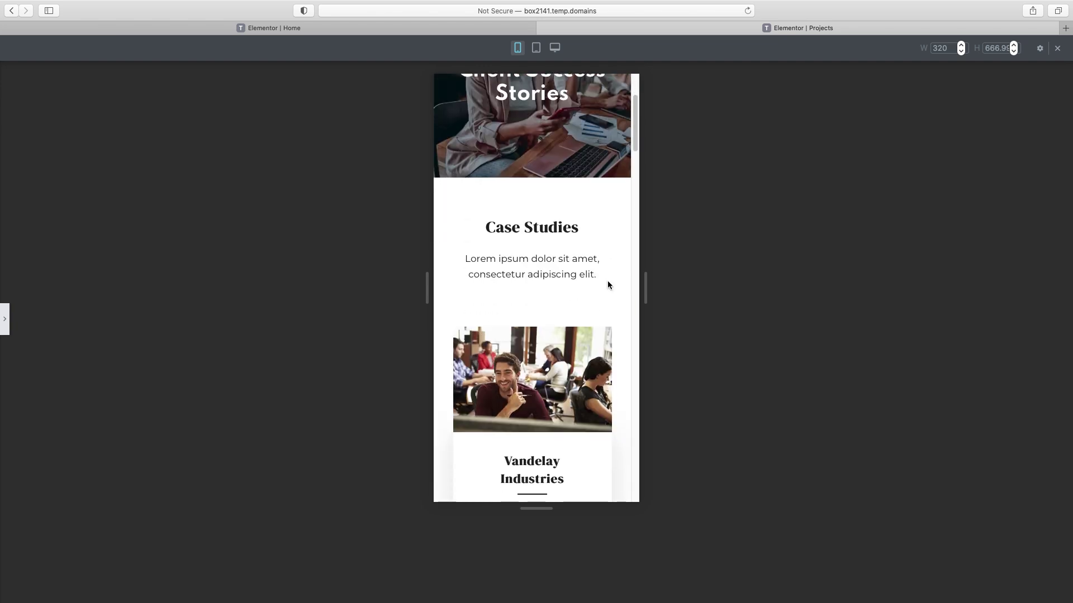
pyautogui.scroll(-10, 552, 323)
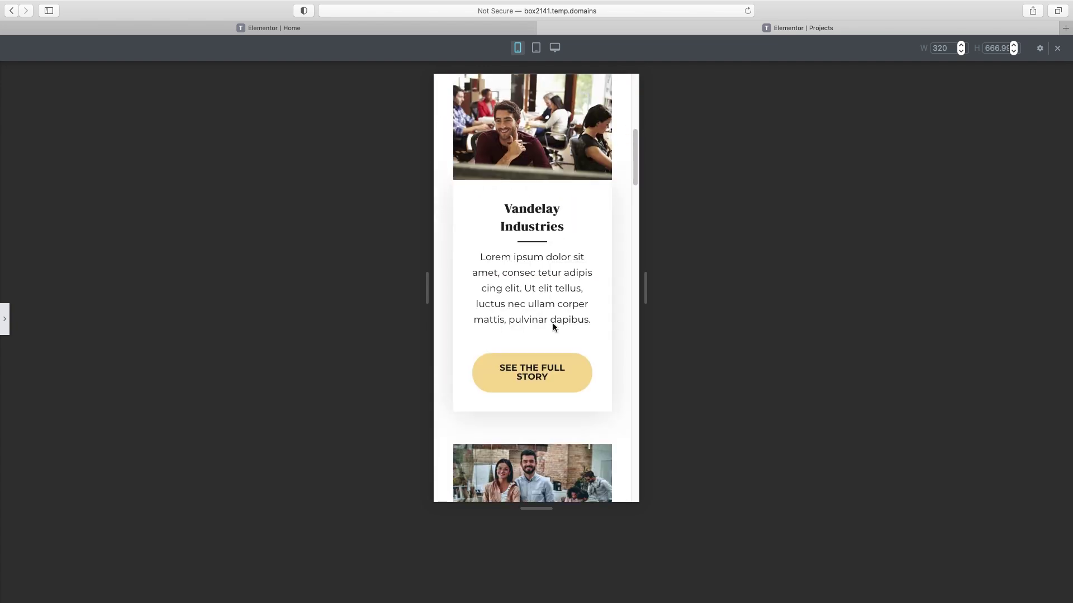
pyautogui.scroll(-8, 552, 323)
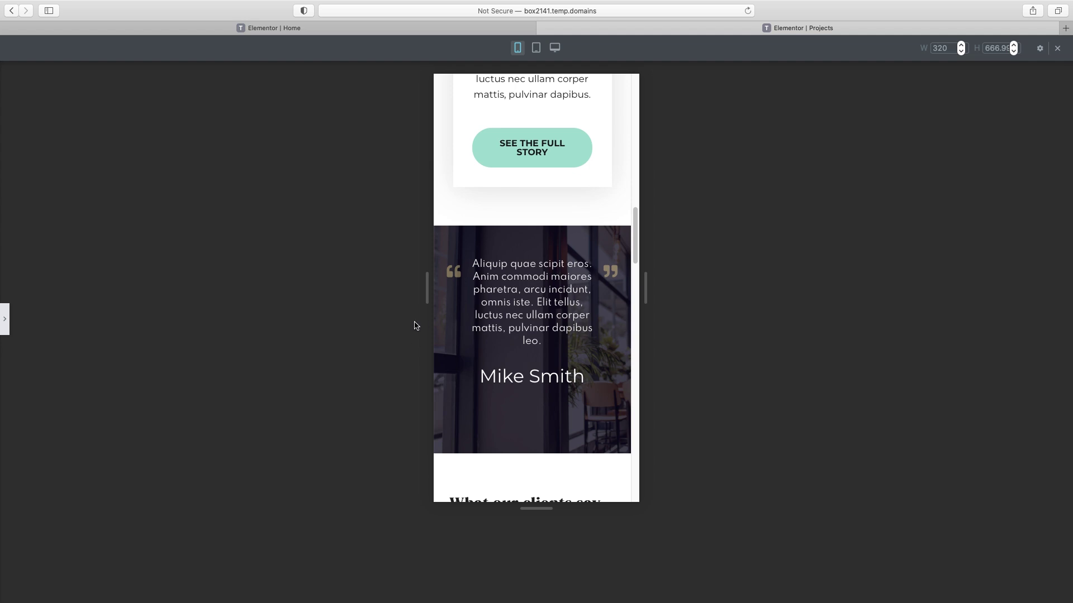
pyautogui.click(7, 325)
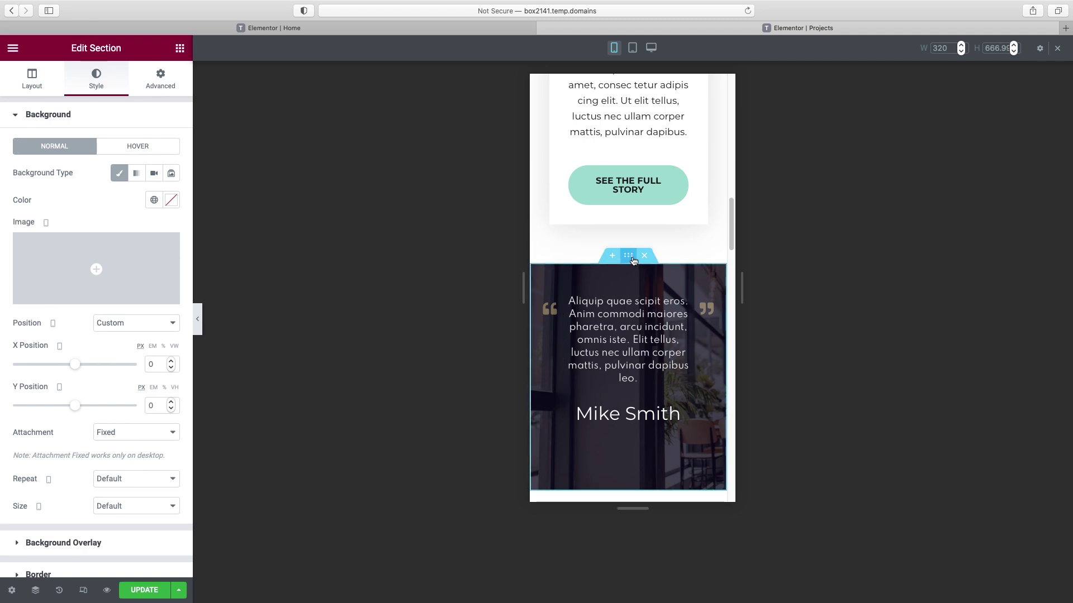
# - Give the Mike Smith testimonial background a custom mobile position with X at -356 px
pyautogui.click(633, 261)
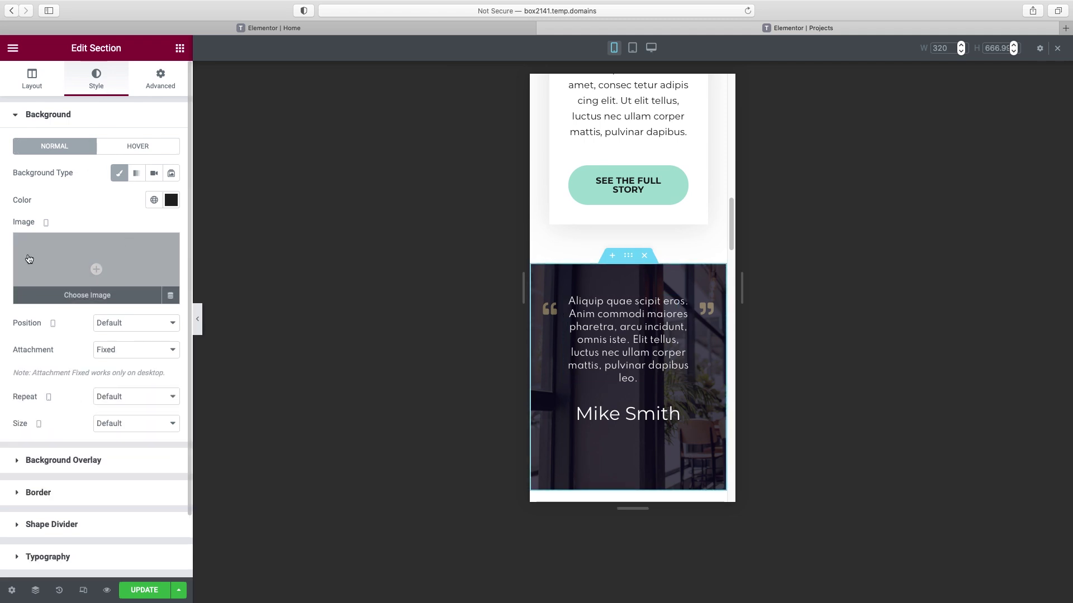
pyautogui.click(126, 324)
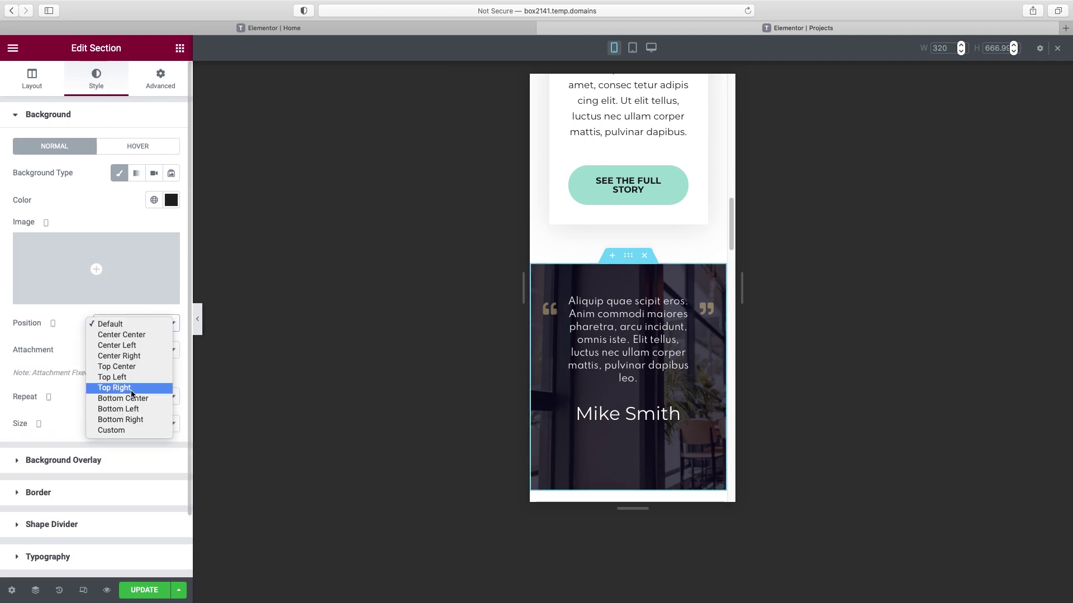
pyautogui.click(115, 431)
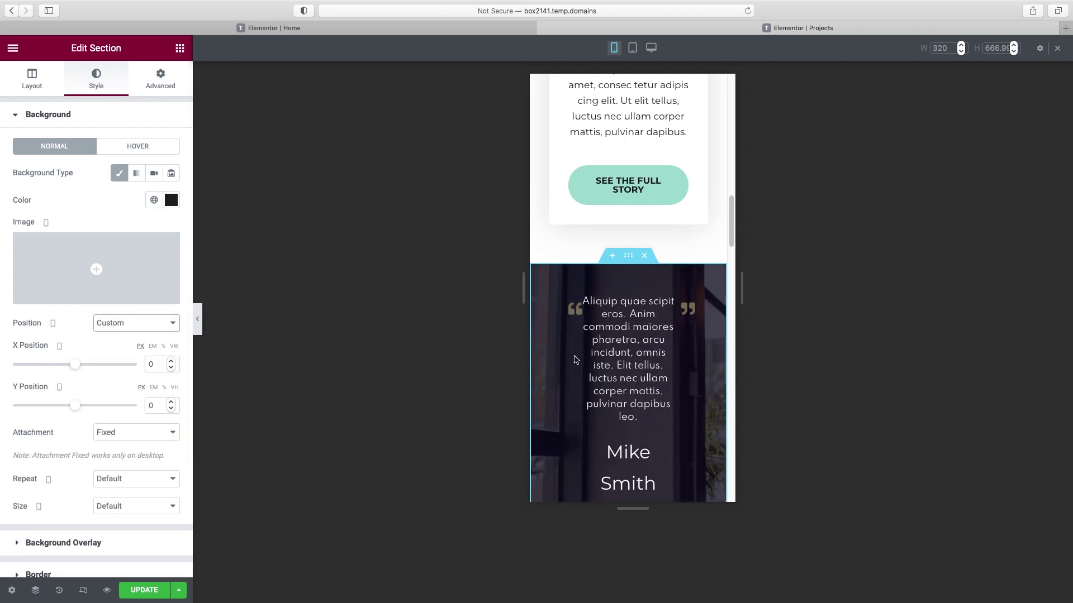
pyautogui.moveTo(74, 364); pyautogui.dragTo(48, 374)
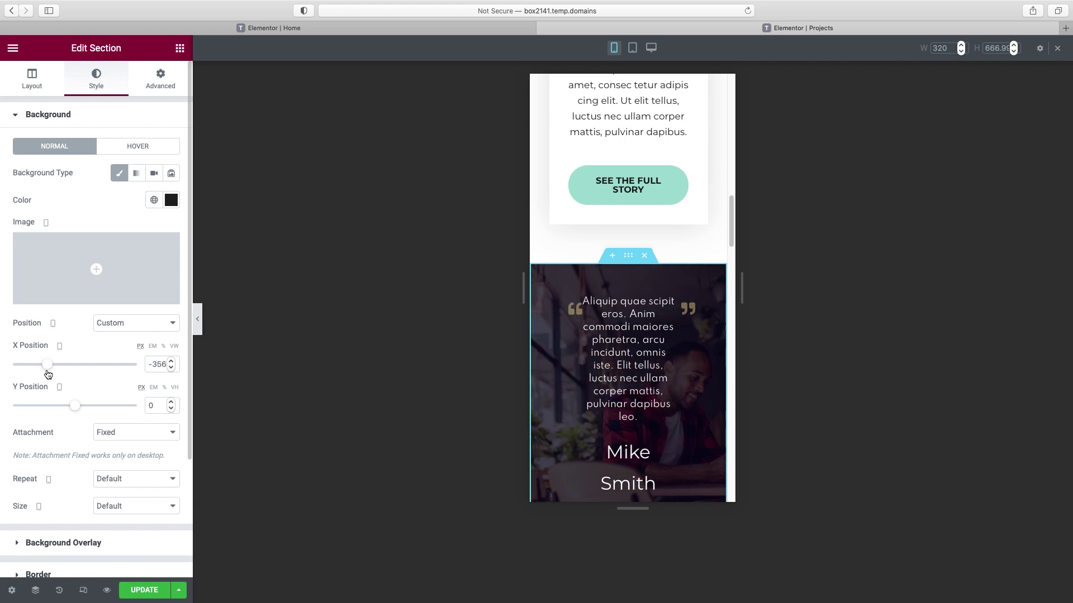
pyautogui.scroll(-3, 631, 399)
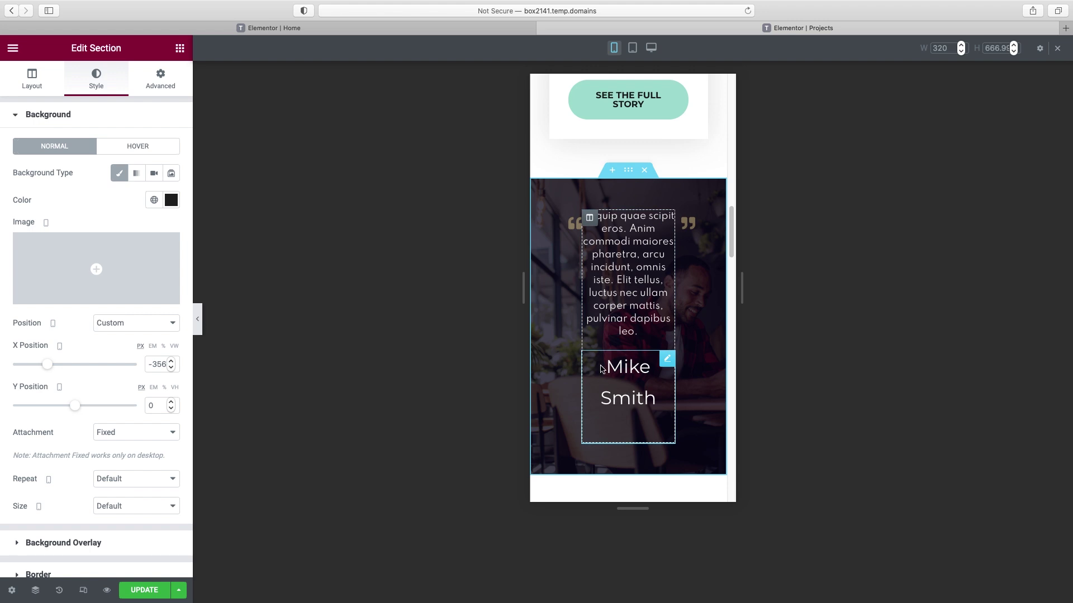
# - Set the Mike Smith name text size to 25 px on mobile
pyautogui.click(667, 360)
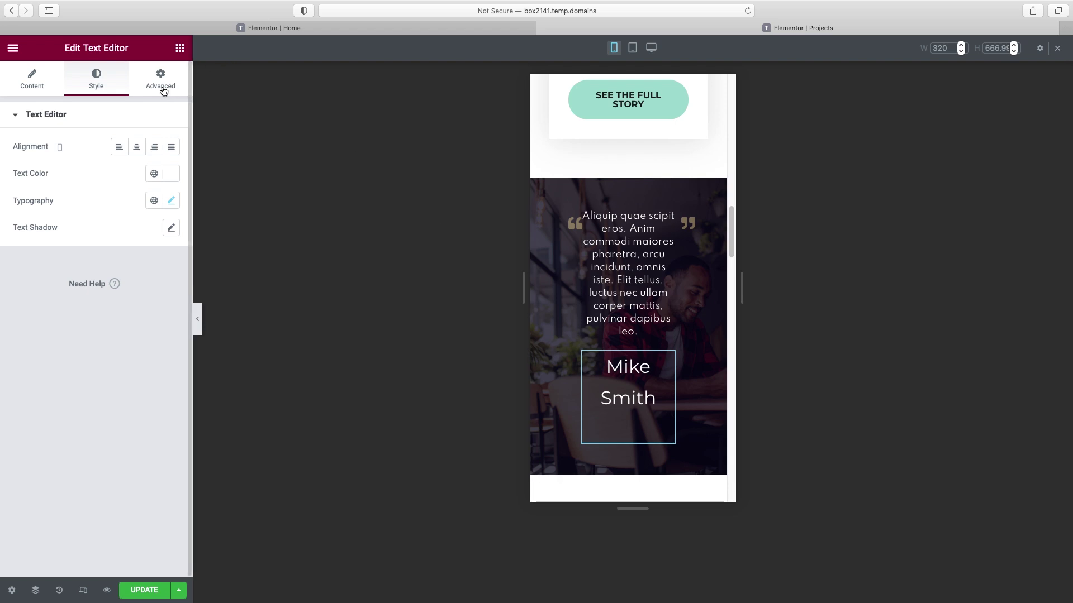
pyautogui.click(152, 83)
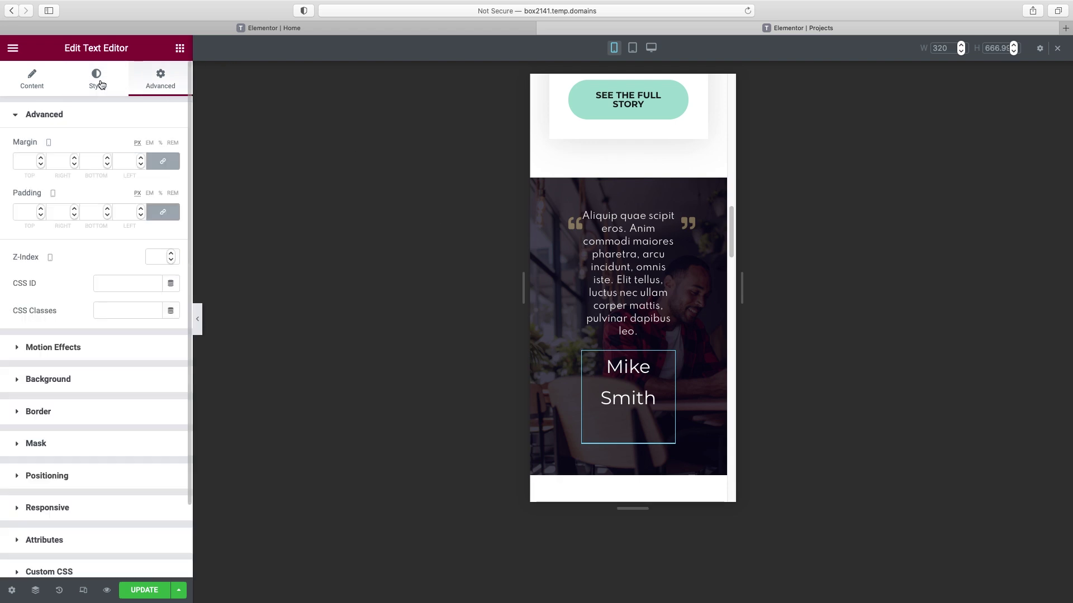
pyautogui.click(96, 81)
pyautogui.click(171, 200)
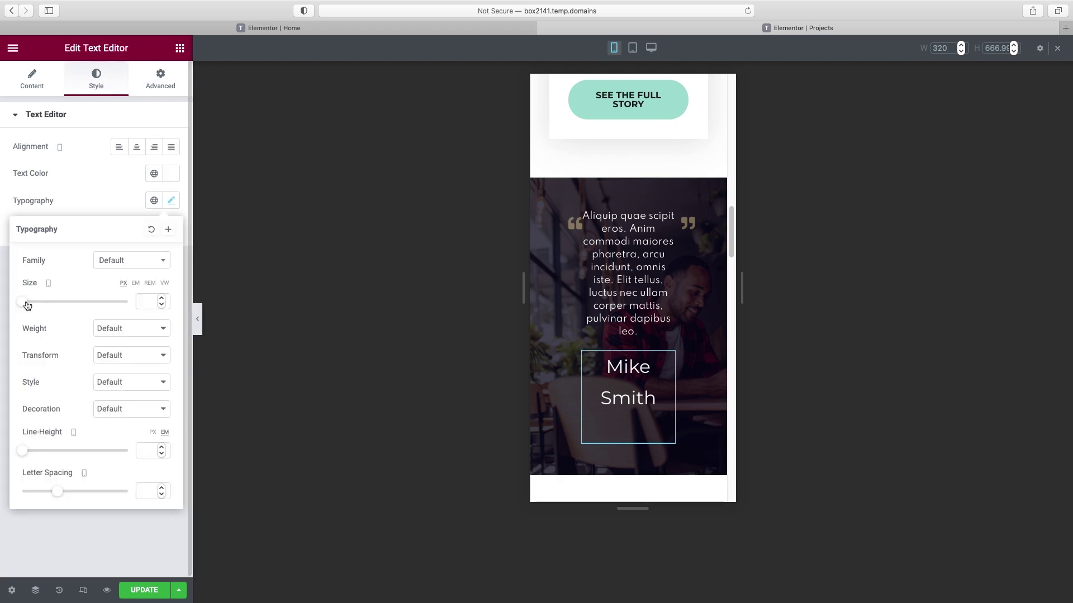
pyautogui.moveTo(27, 304); pyautogui.dragTo(34, 302)
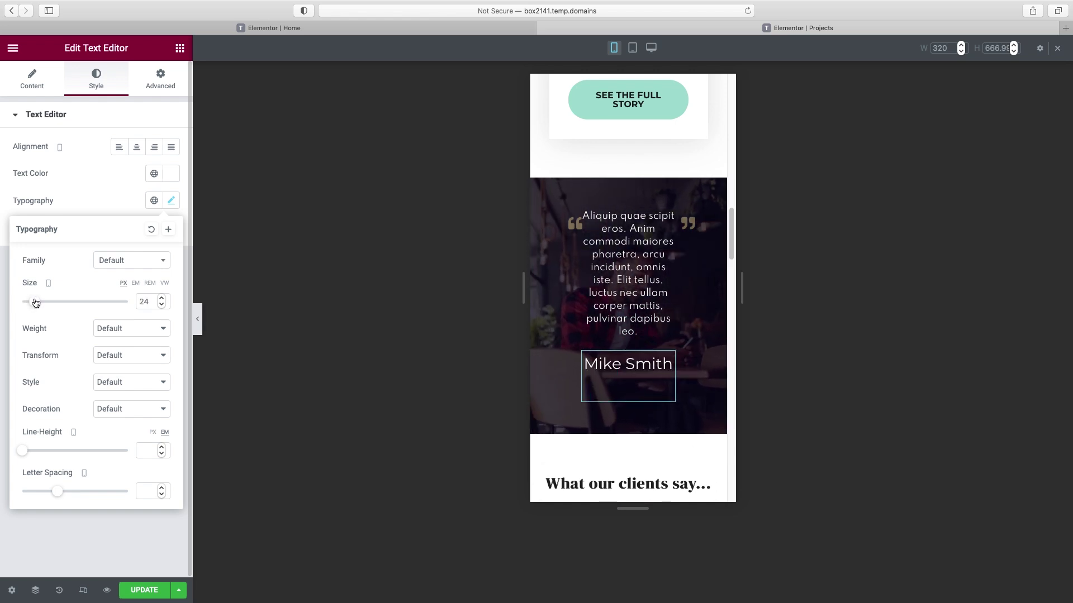
pyautogui.moveTo(36, 303); pyautogui.dragTo(37, 302)
# - Save the Projects page and preview it in a new tab
pyautogui.scroll(-5, 643, 383)
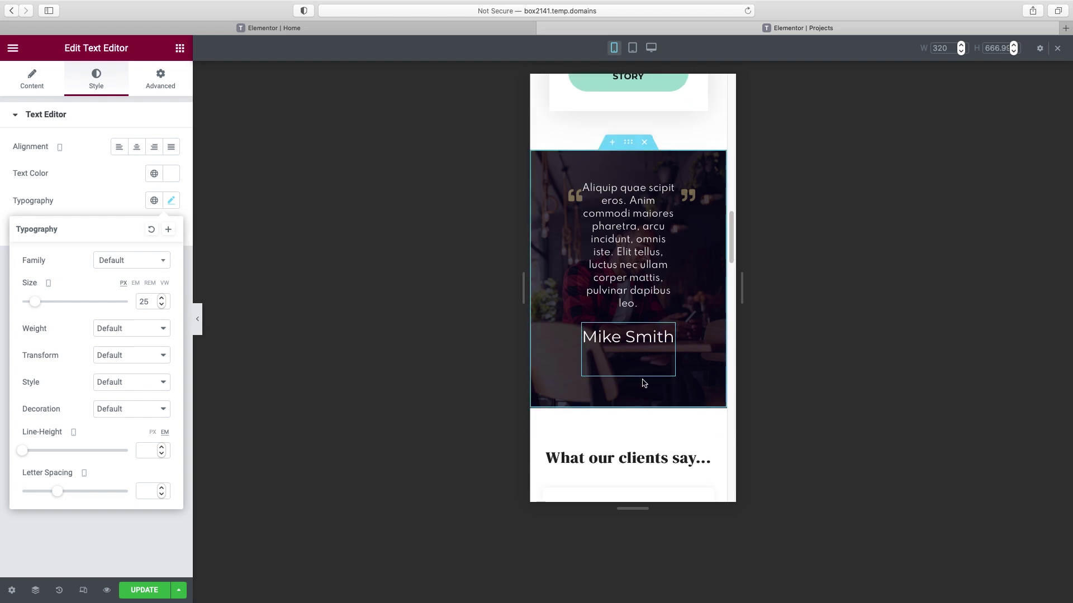
pyautogui.scroll(-10, 641, 378)
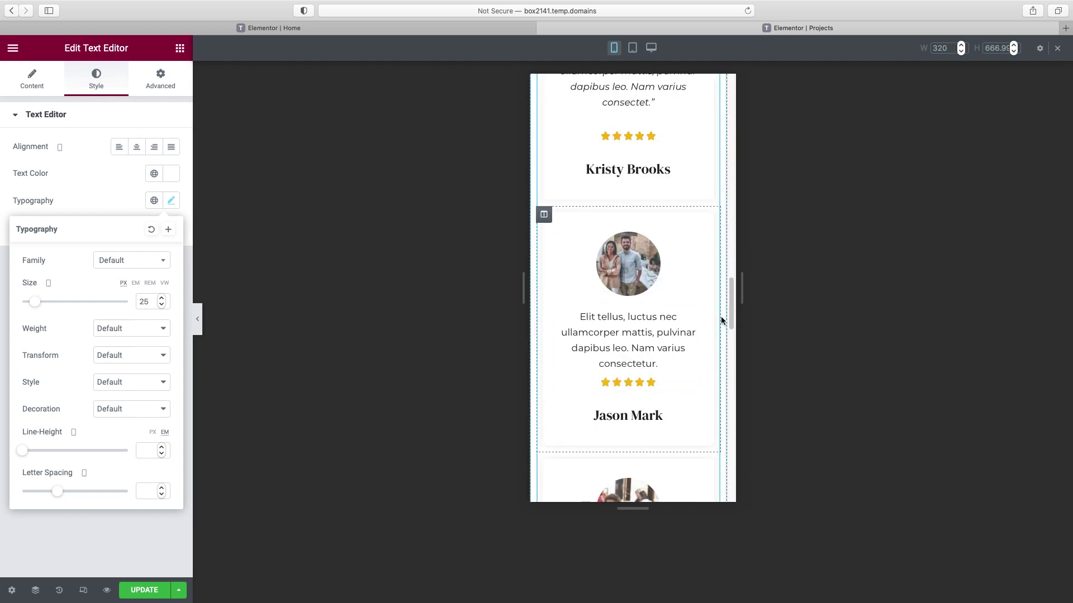
pyautogui.moveTo(732, 302); pyautogui.dragTo(703, 84)
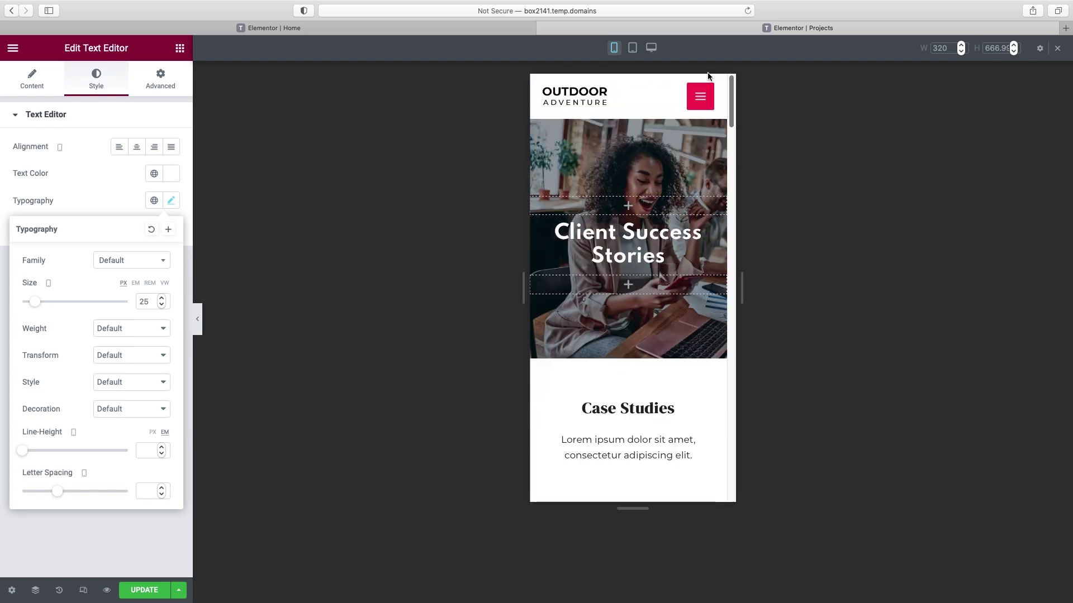
pyautogui.click(148, 591)
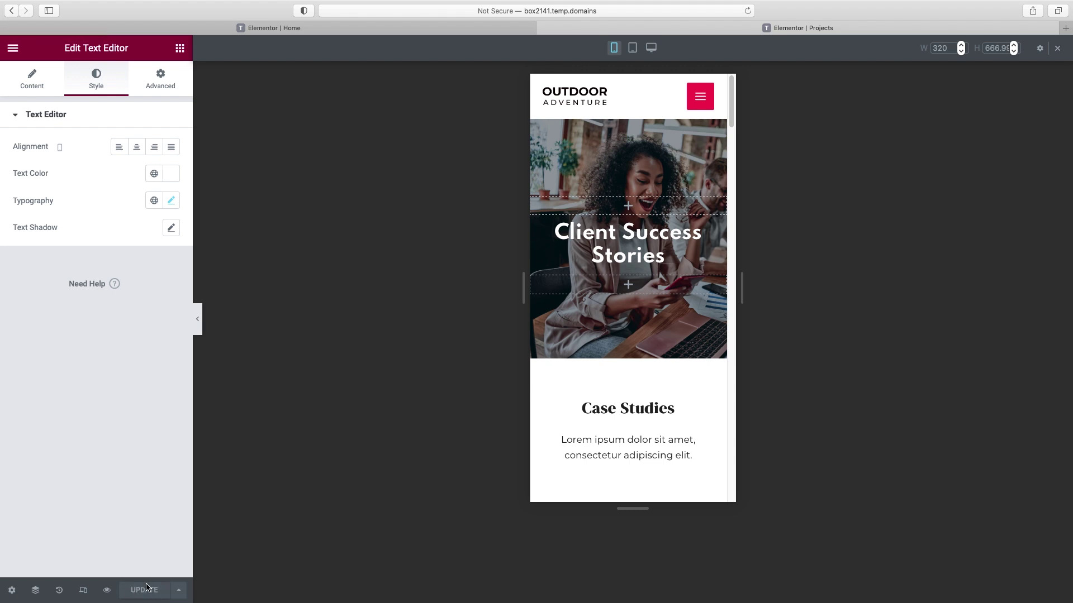
pyautogui.click(107, 591)
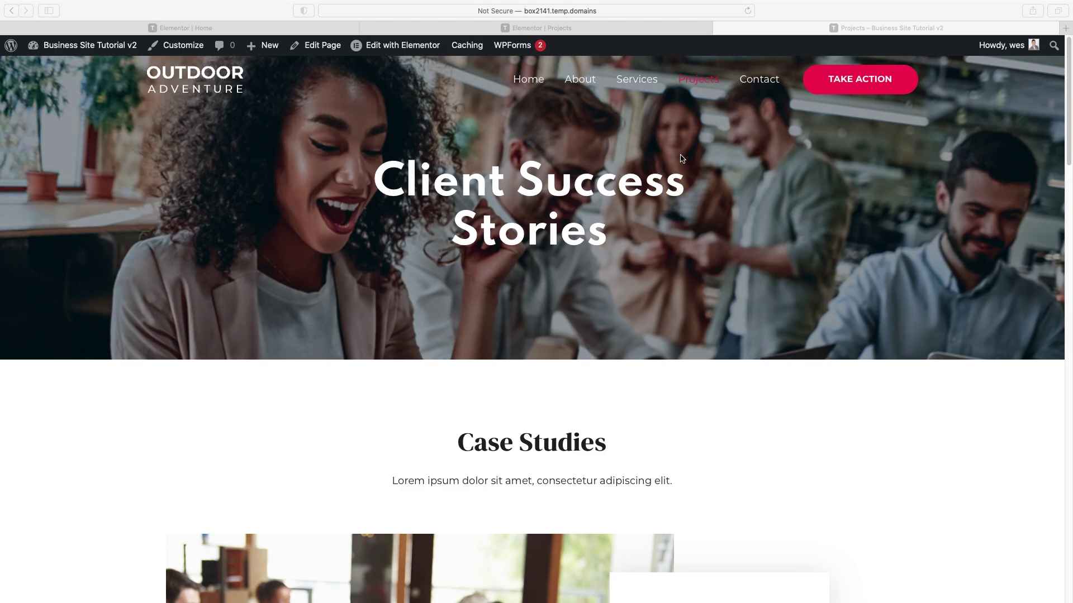
# - Open the Contact page in Elementor and change its 'Contact Us' heading to 'Let's Work Together'
pyautogui.click(760, 82)
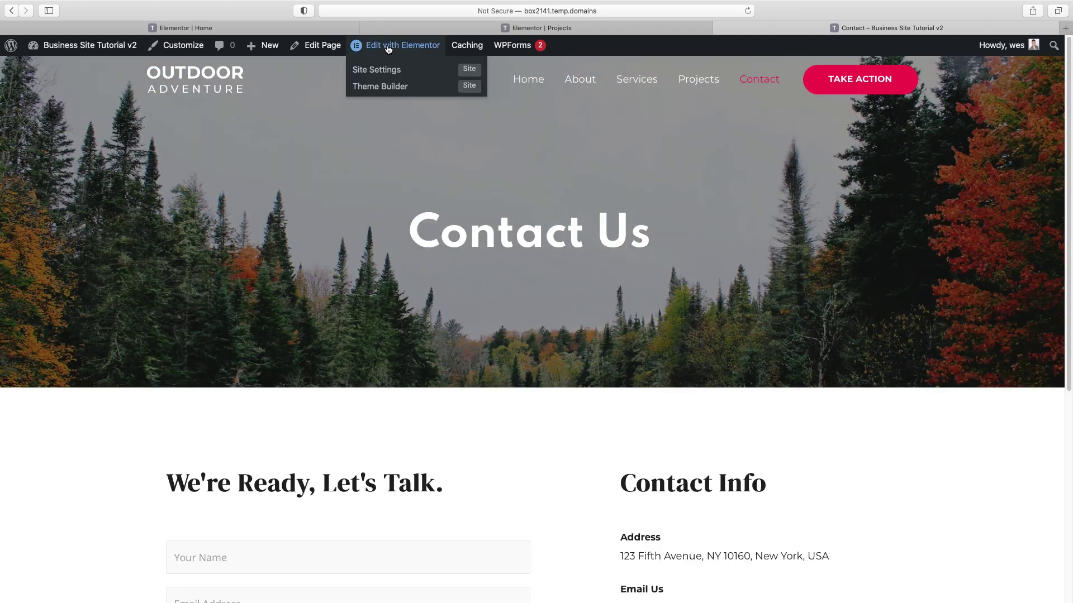
pyautogui.click(388, 47)
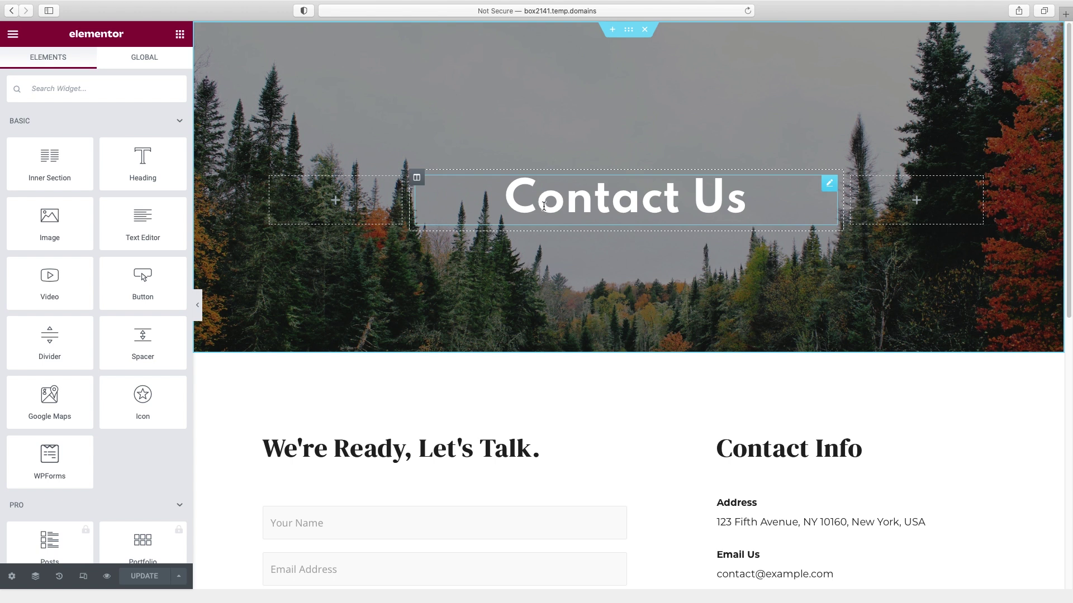
pyautogui.click(737, 203)
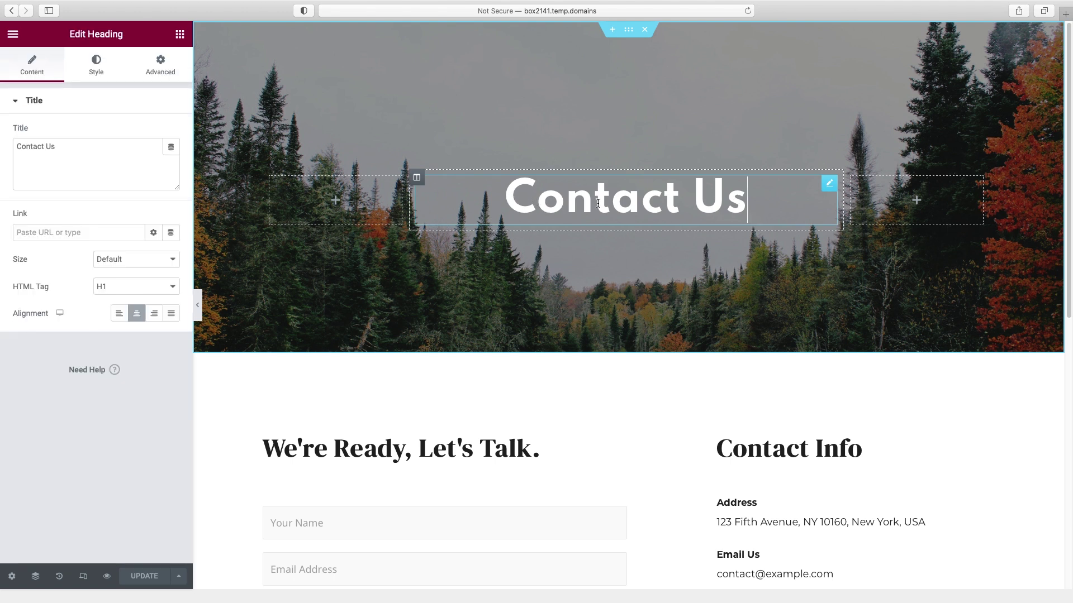
pyautogui.click(689, 197)
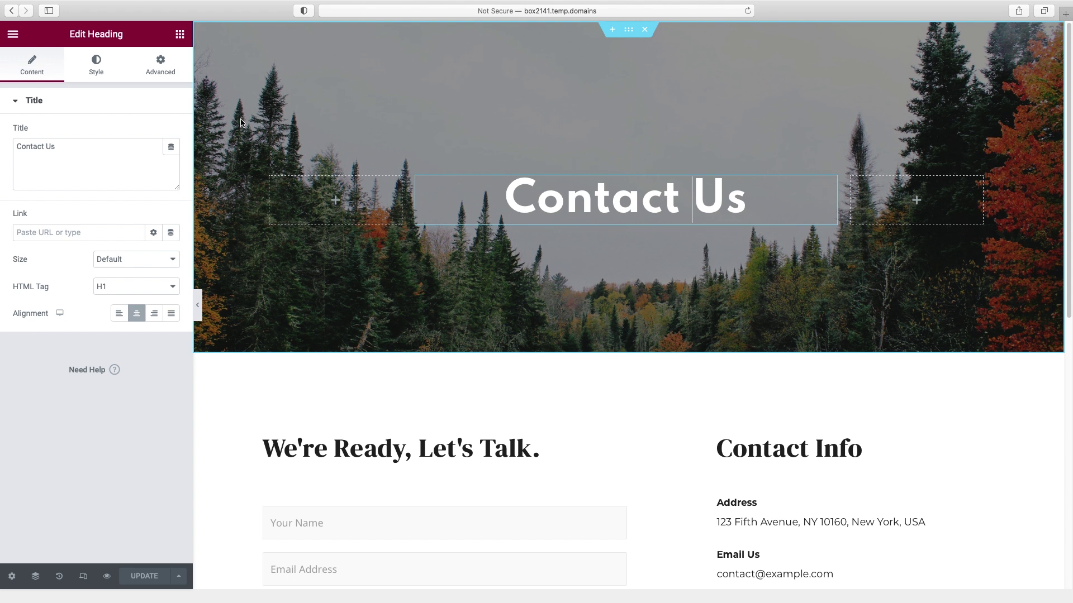
pyautogui.tripleClick(51, 147)
pyautogui.write('L')
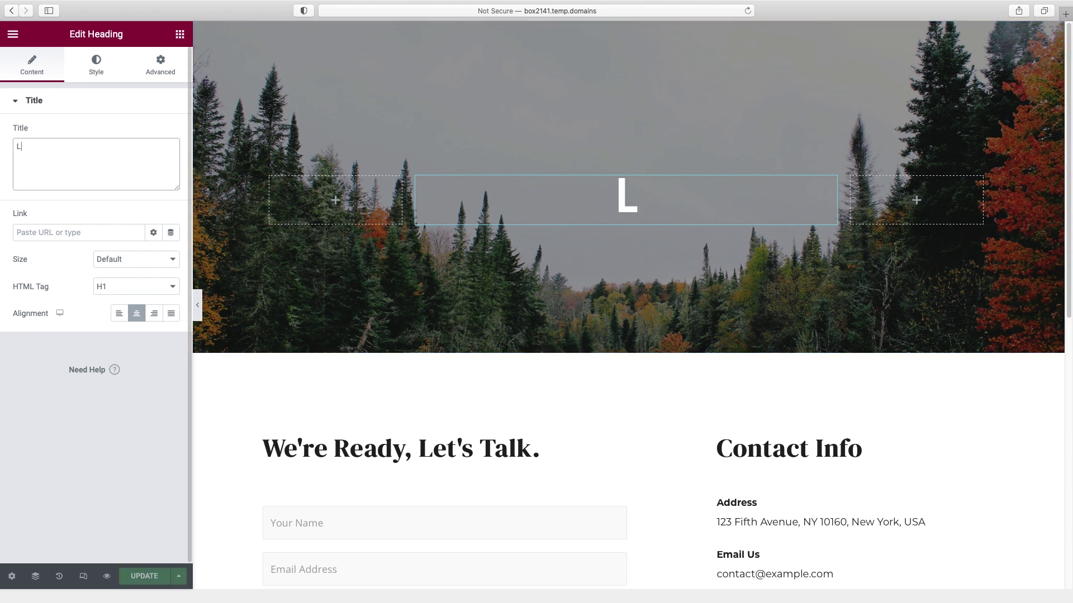
pyautogui.write("et's Work Together")
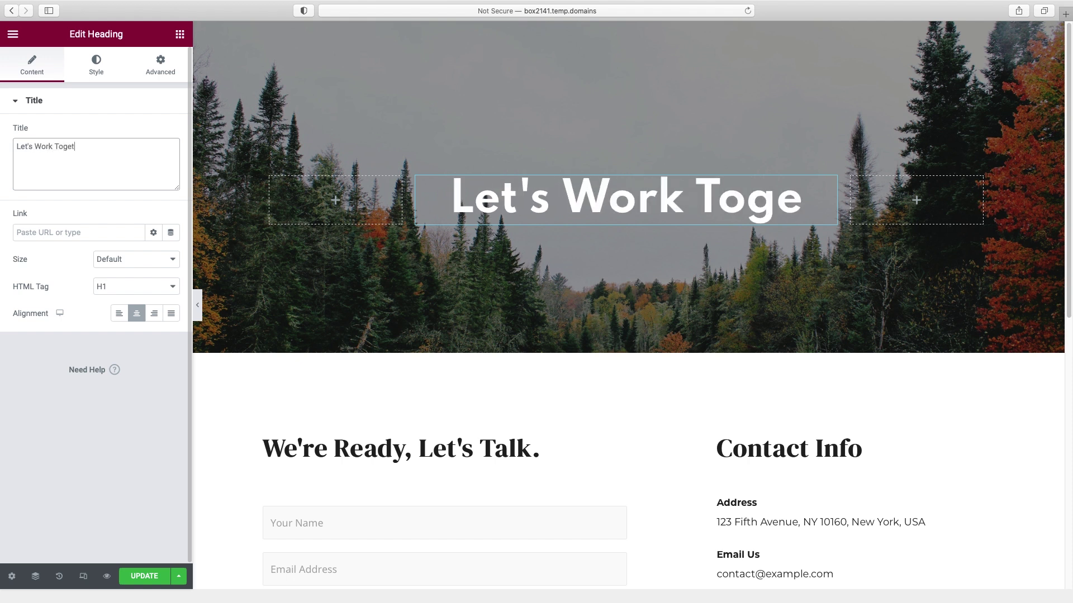
pyautogui.moveTo(463, 113)
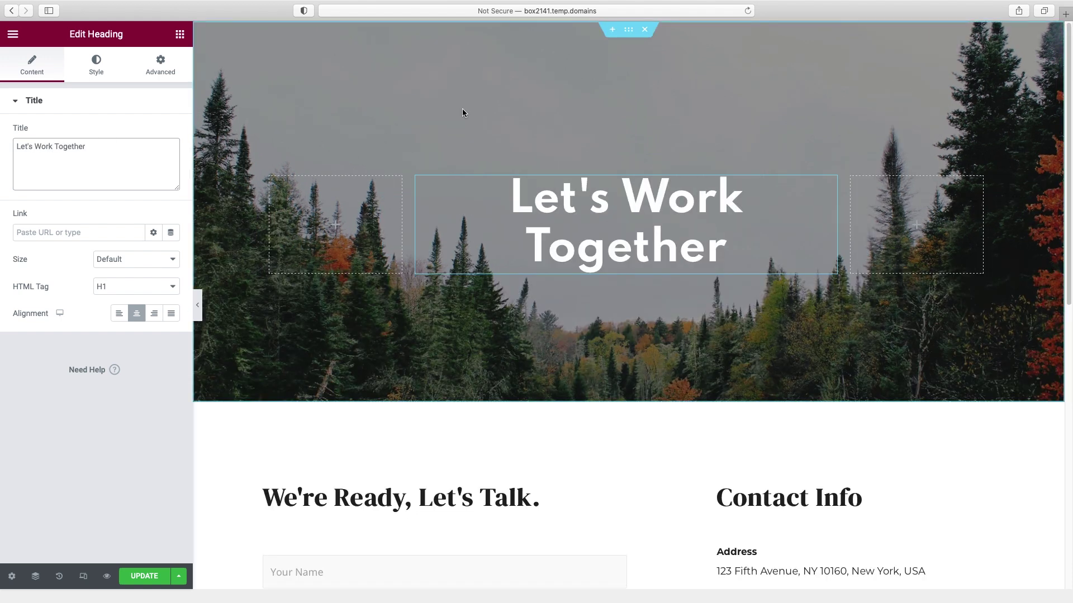
pyautogui.click(630, 35)
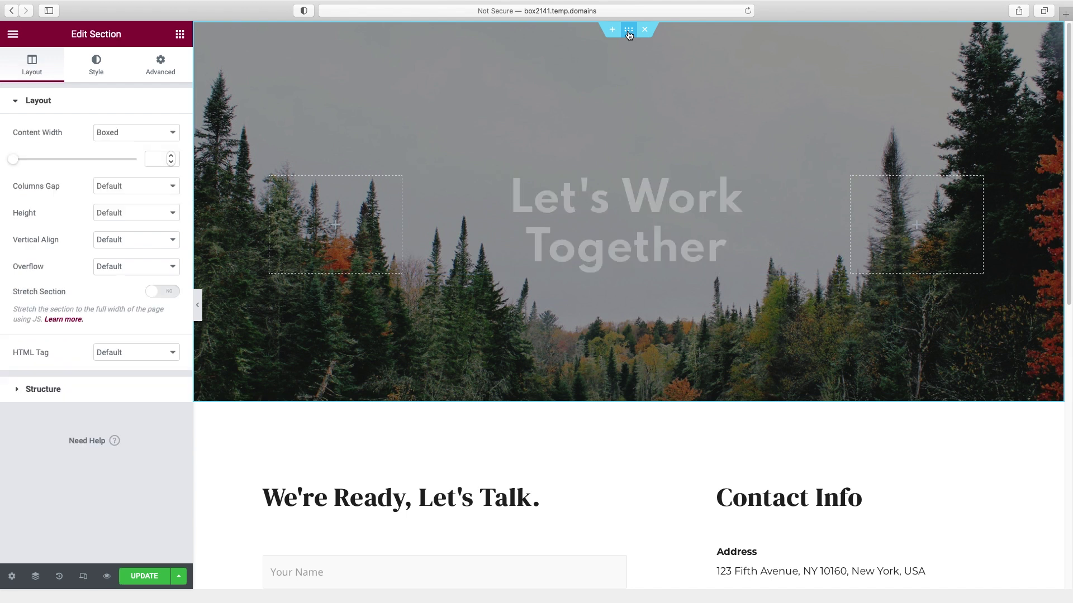
# - Set the woman-on-phone photo as the Contact hero's background image
pyautogui.click(97, 68)
pyautogui.click(101, 283)
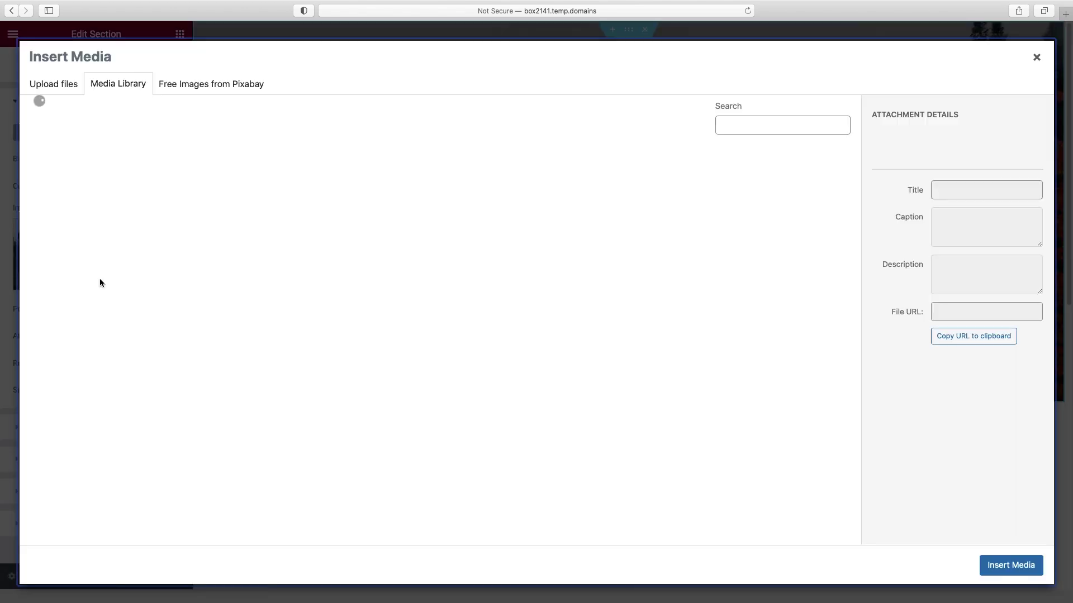
pyautogui.click(1024, 567)
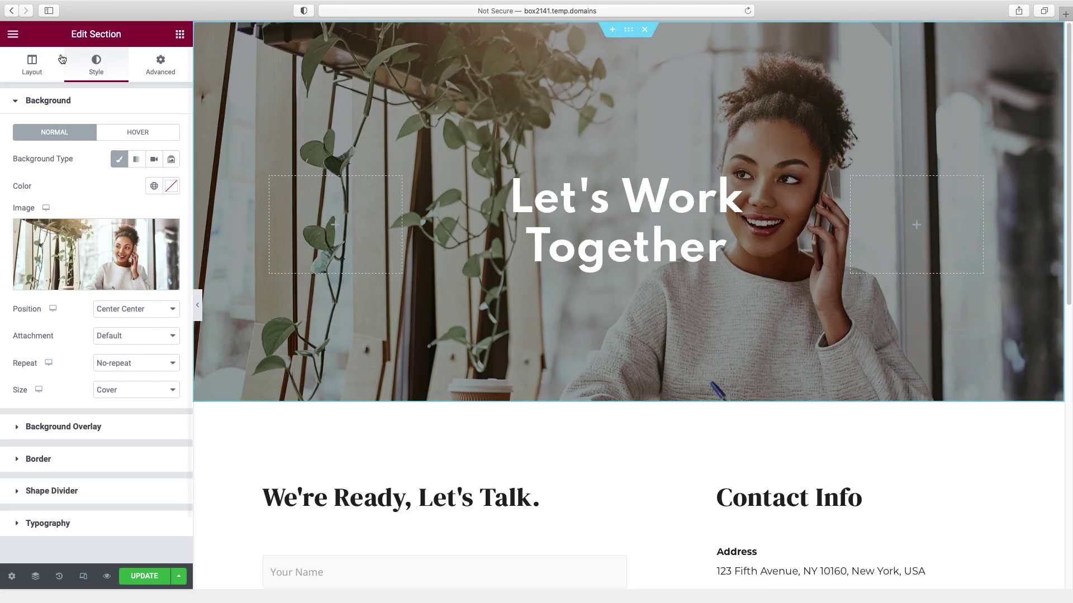
# - Give the Contact hero 150 px top and bottom padding
pyautogui.click(152, 67)
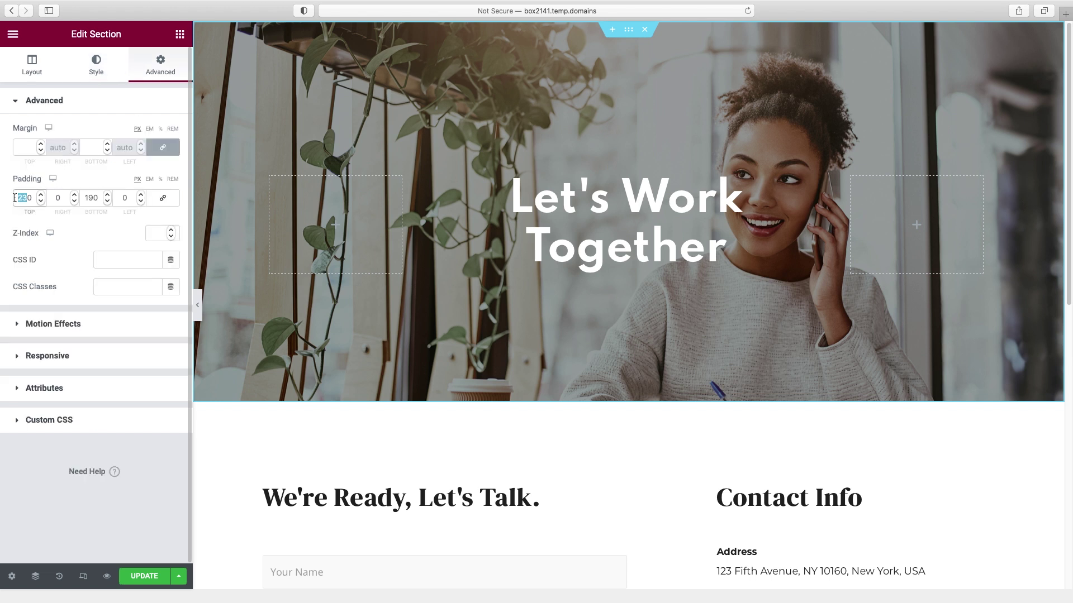
pyautogui.write('150')
pyautogui.click(93, 200)
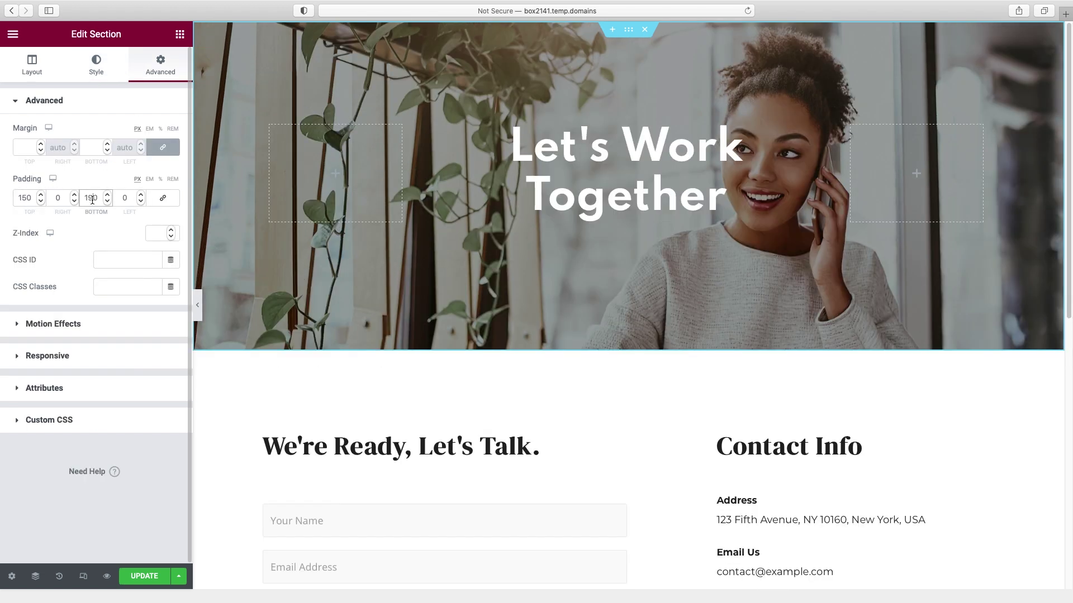
pyautogui.write('5')
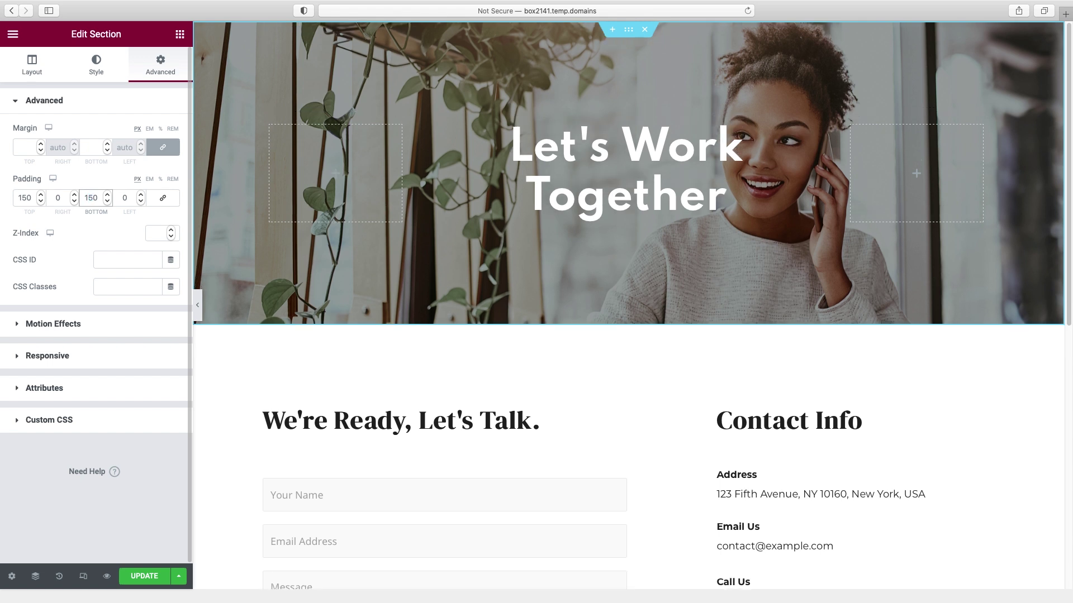
pyautogui.click(96, 66)
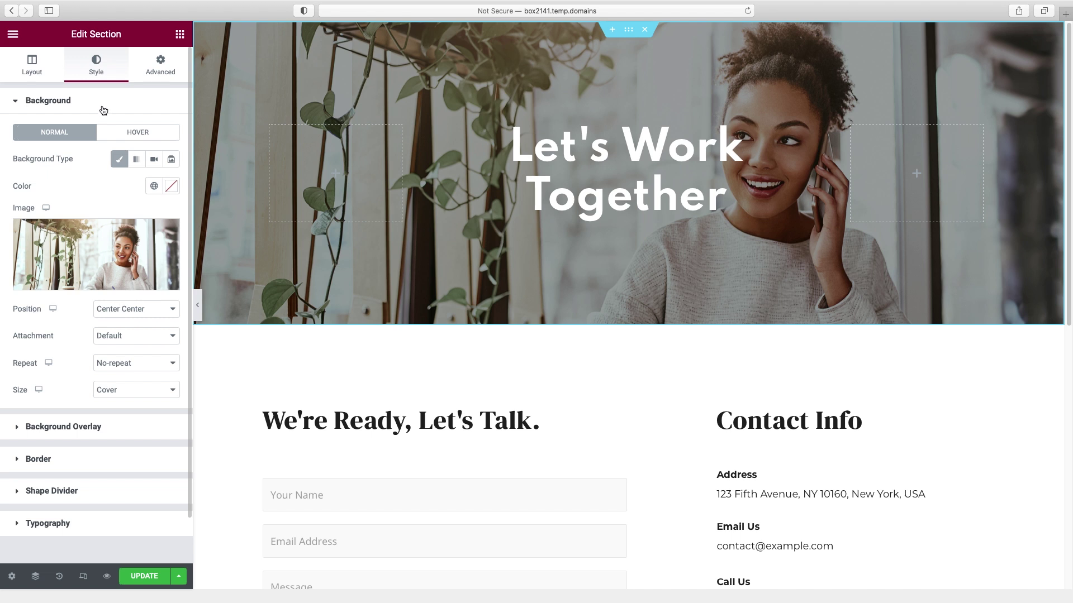
# - Make the hero background Fixed with a custom position at Y -223 px
pyautogui.click(124, 336)
pyautogui.click(128, 359)
pyautogui.click(136, 310)
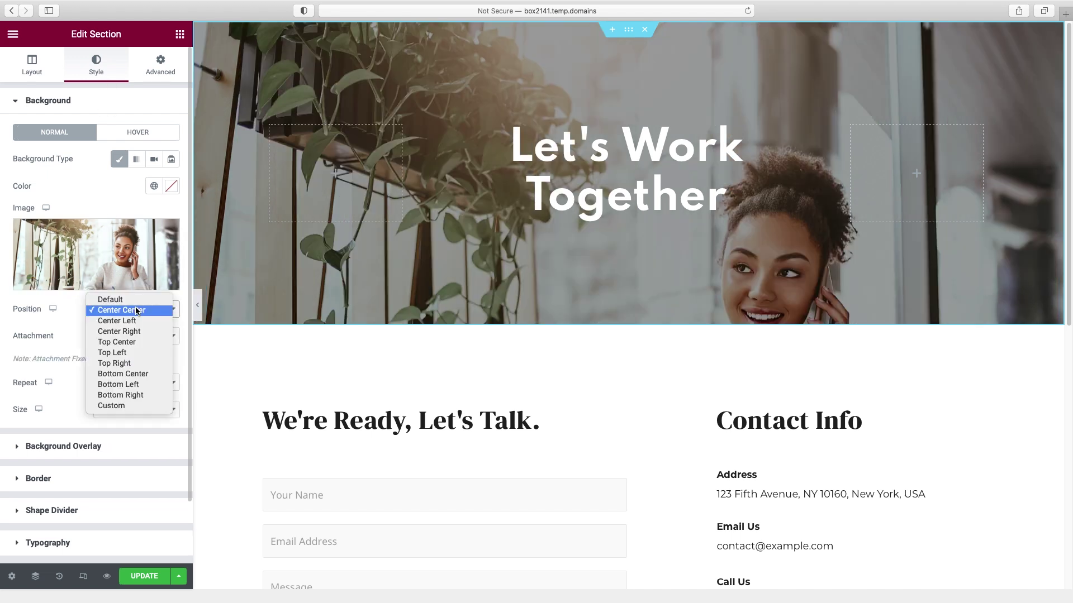
pyautogui.click(111, 406)
pyautogui.moveTo(76, 395); pyautogui.dragTo(59, 397)
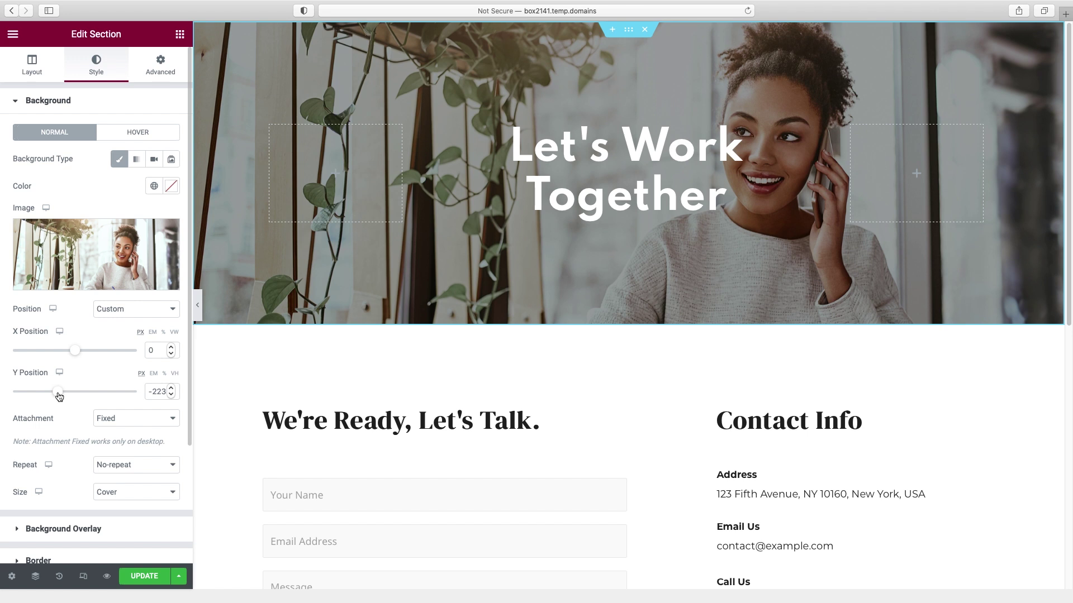
pyautogui.scroll(-3, 652, 400)
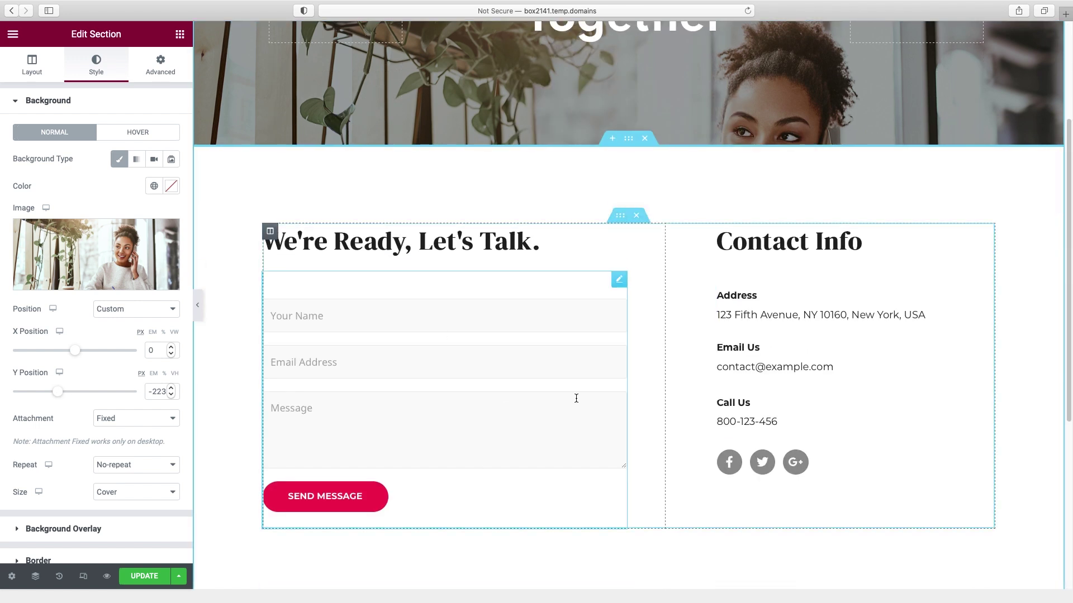
# - Delete the Email Us icon box from Contact Info and bring up the Call Us box's style settings
pyautogui.click(346, 243)
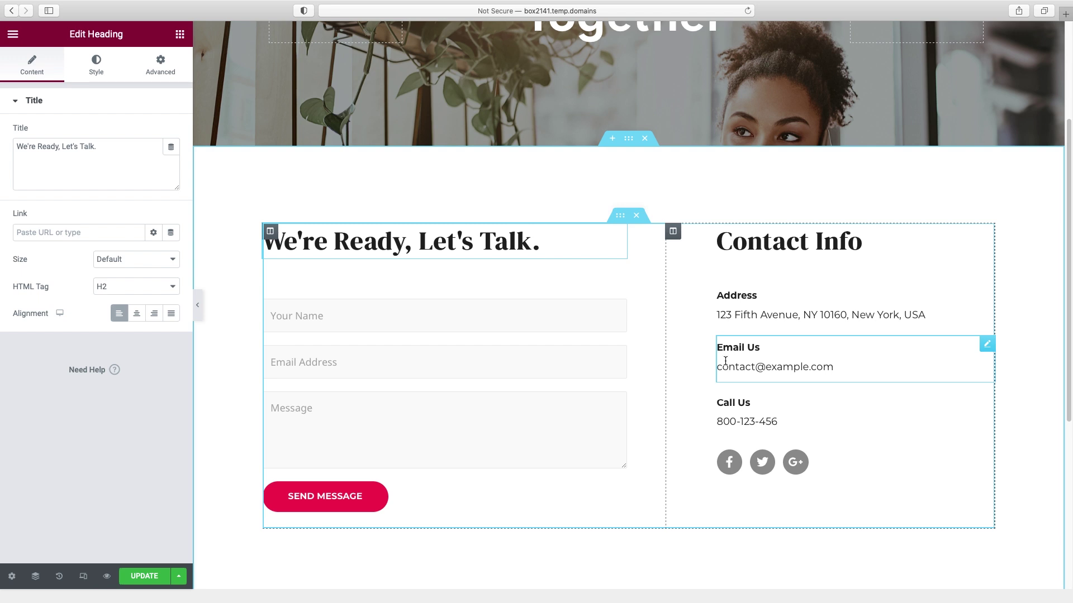
pyautogui.rightClick(987, 345)
pyautogui.click(984, 527)
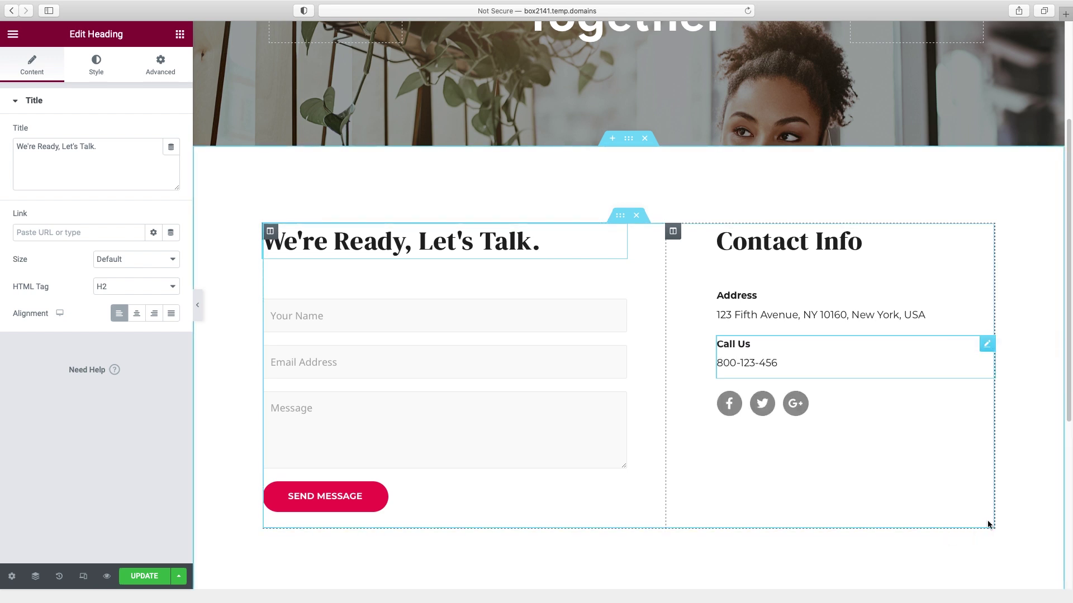
pyautogui.click(750, 342)
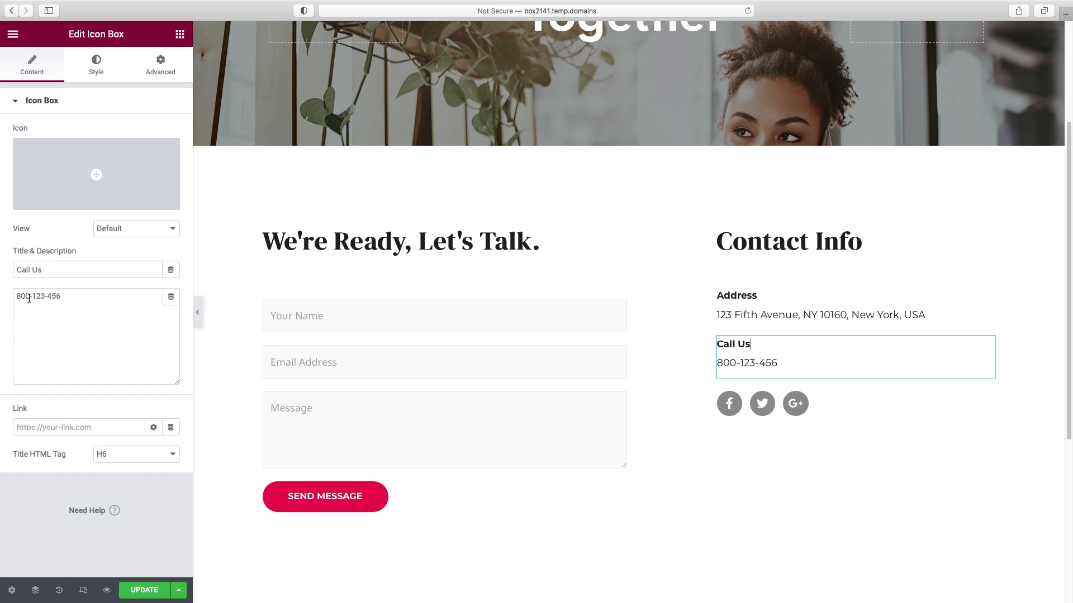
pyautogui.click(99, 63)
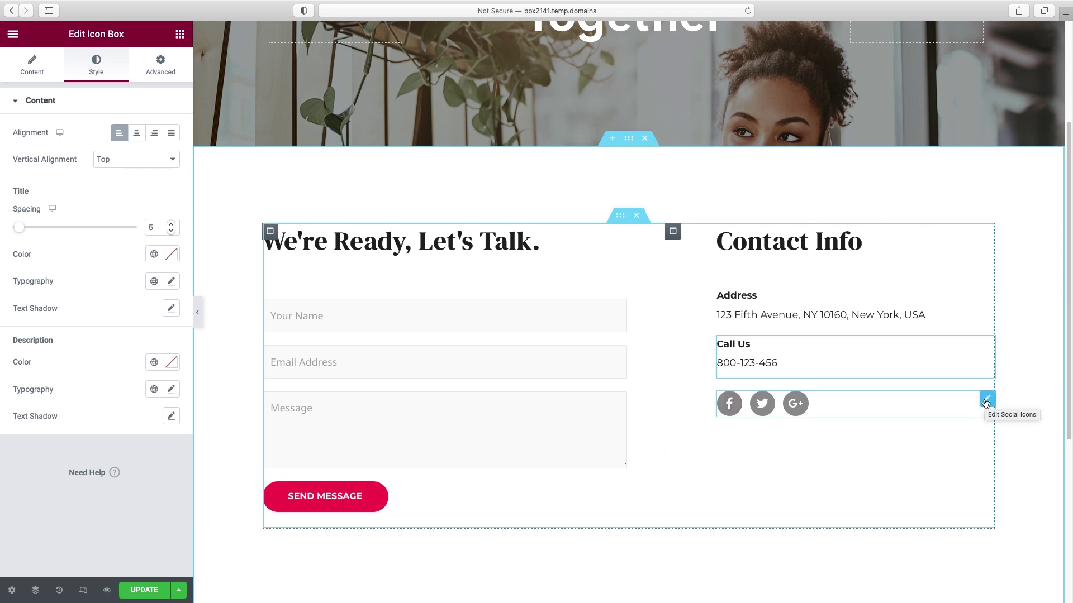
# - Add a fourth social icon set to YouTube, found by searching 'you' in the Icon Library
pyautogui.click(986, 400)
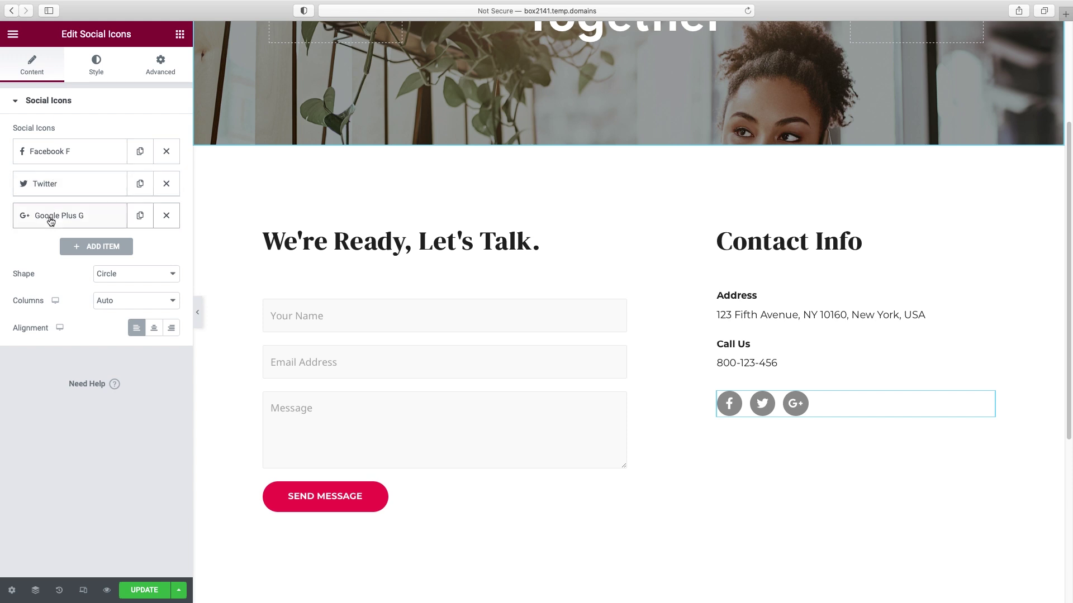
pyautogui.click(94, 252)
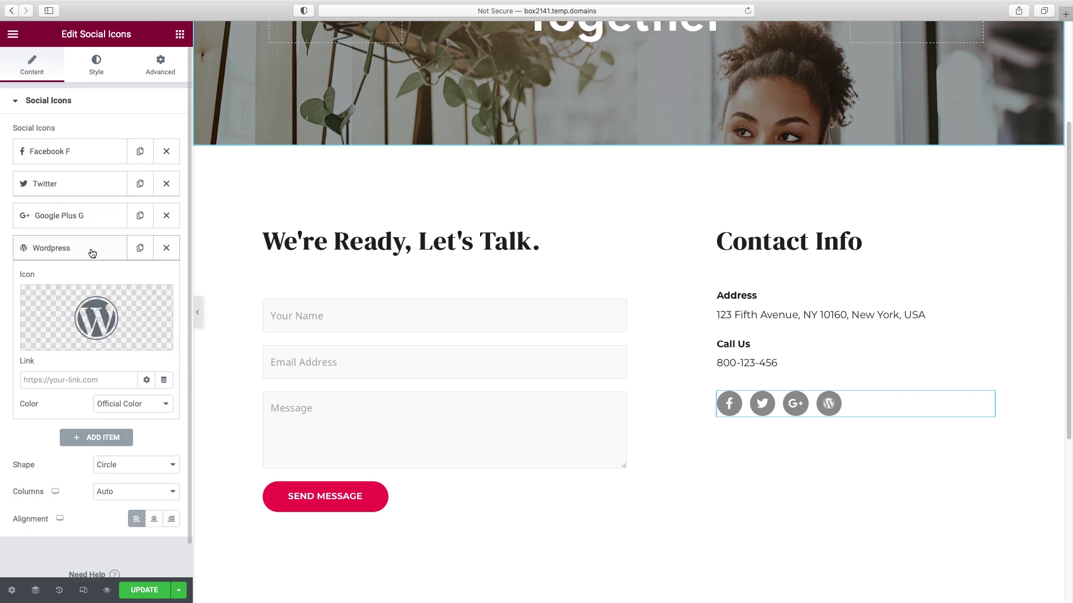
pyautogui.moveTo(58, 342)
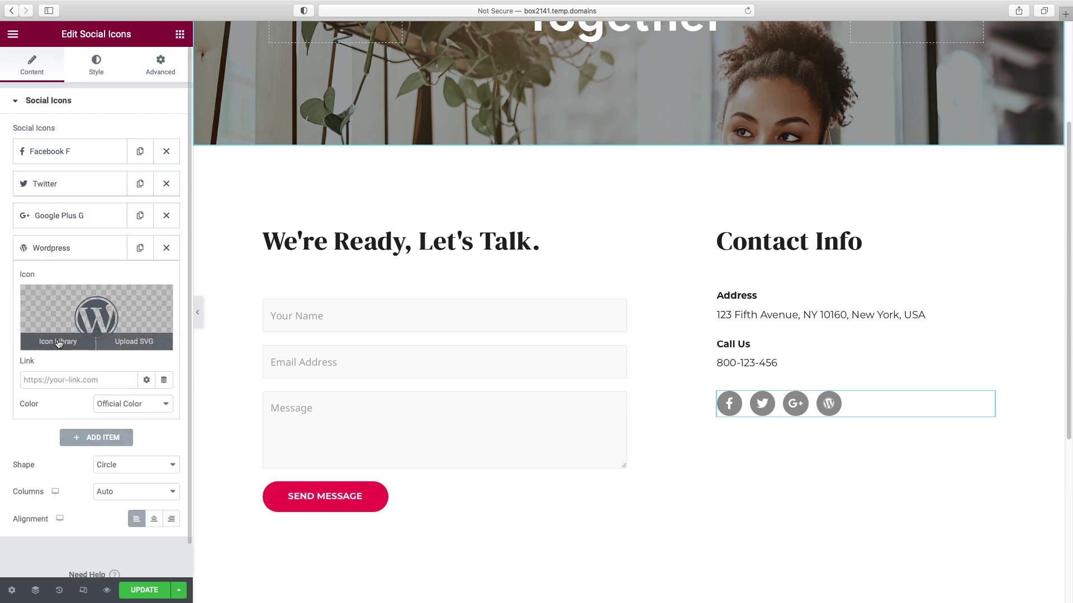
pyautogui.click(58, 342)
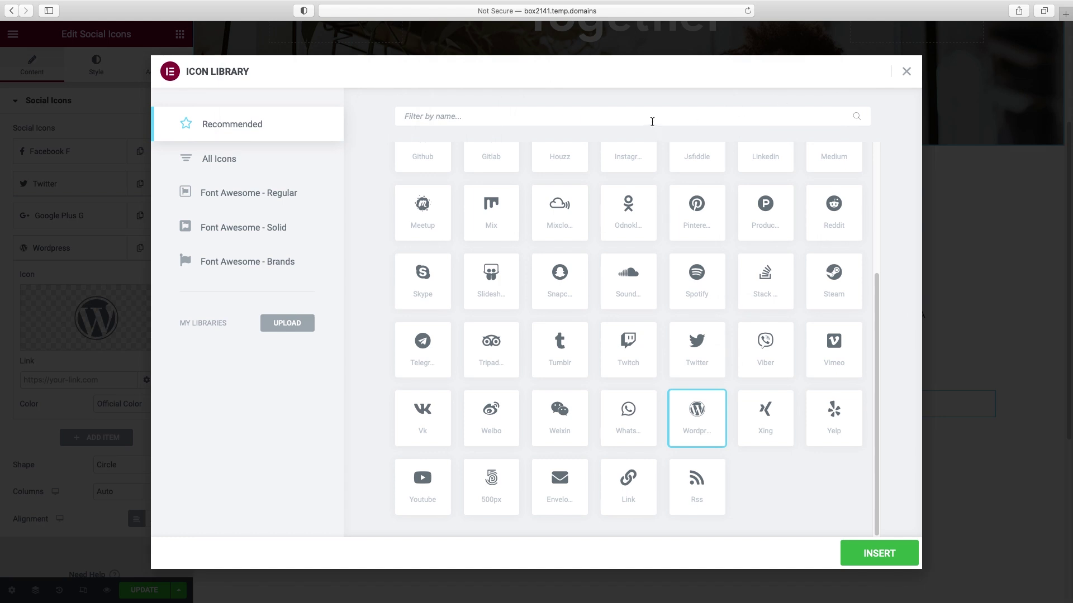
pyautogui.click(652, 122)
pyautogui.write('you')
pyautogui.click(443, 201)
pyautogui.click(880, 552)
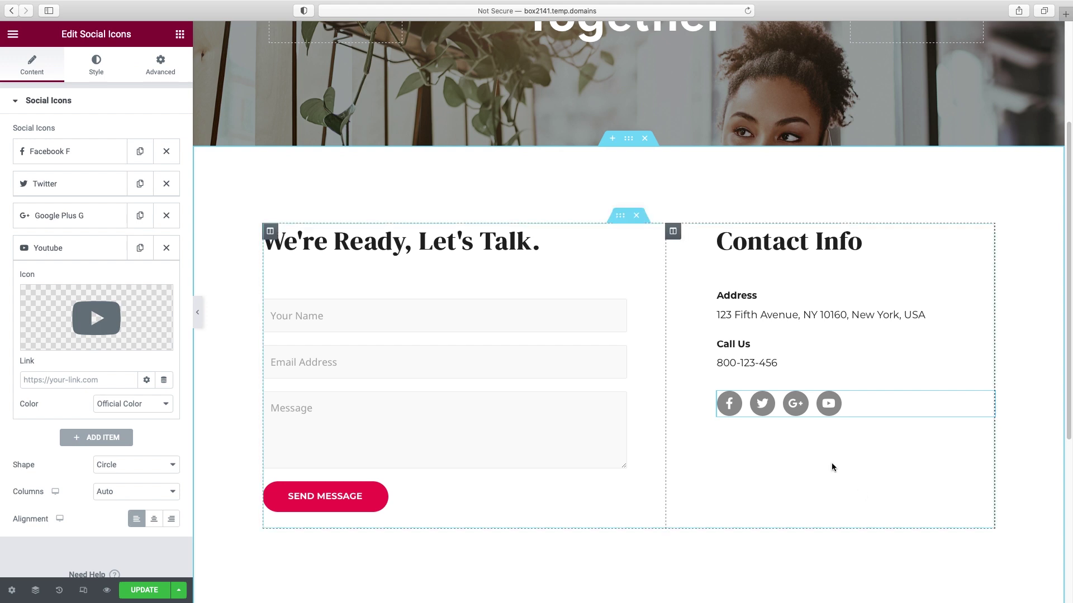
pyautogui.click(59, 381)
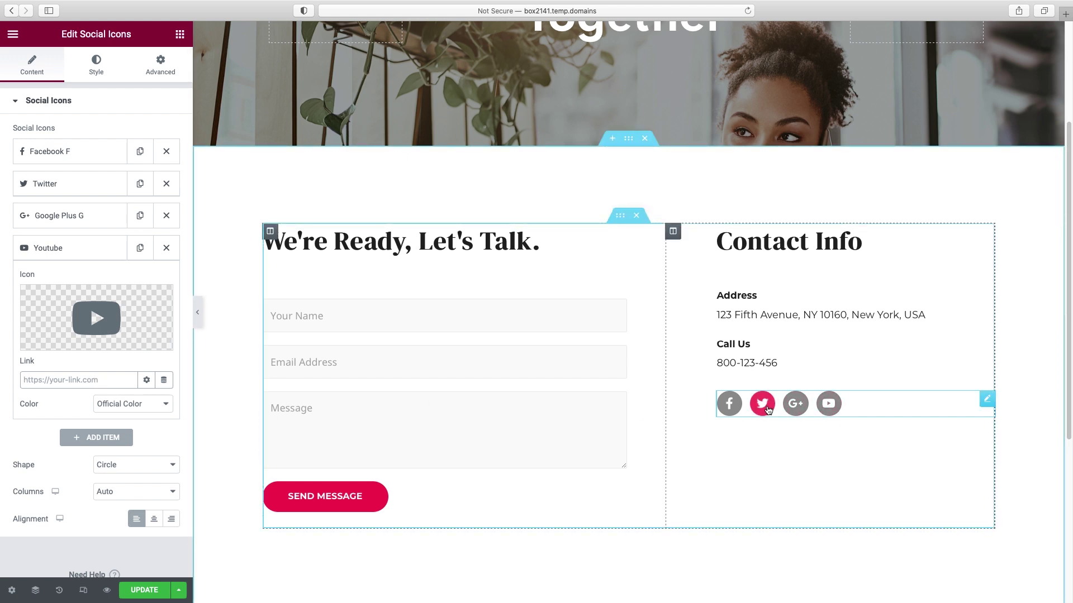
# - Set the social icons' shape to Rounded
pyautogui.click(168, 466)
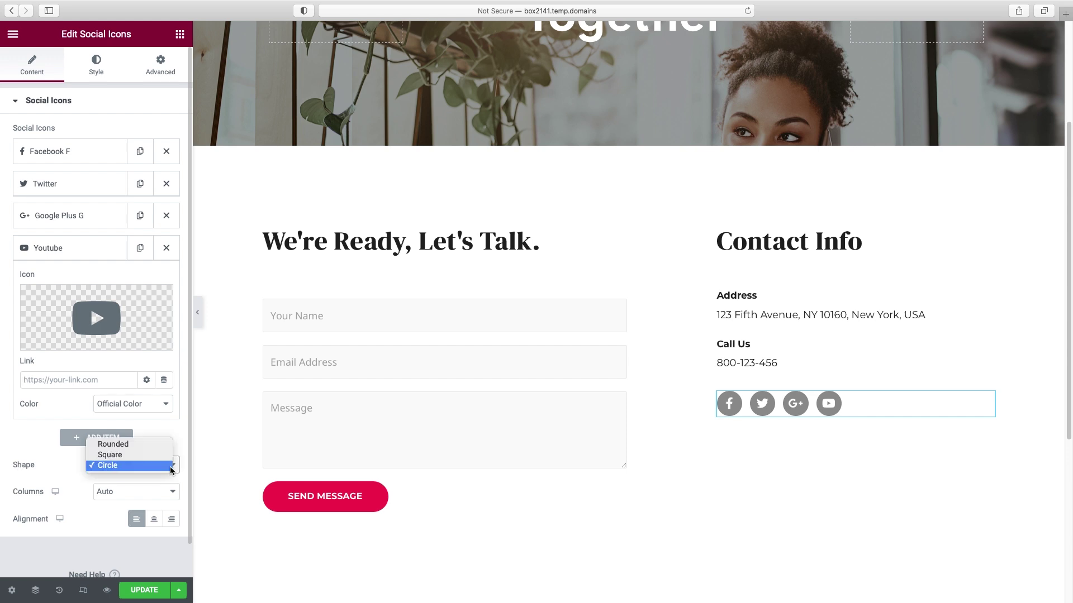
pyautogui.click(165, 456)
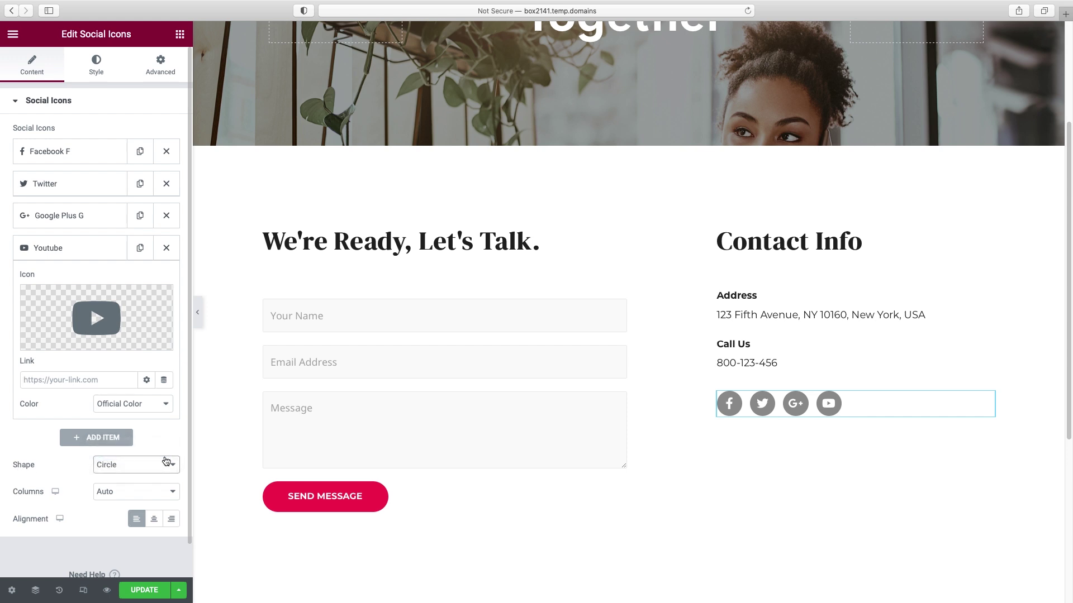
pyautogui.click(164, 465)
pyautogui.click(161, 456)
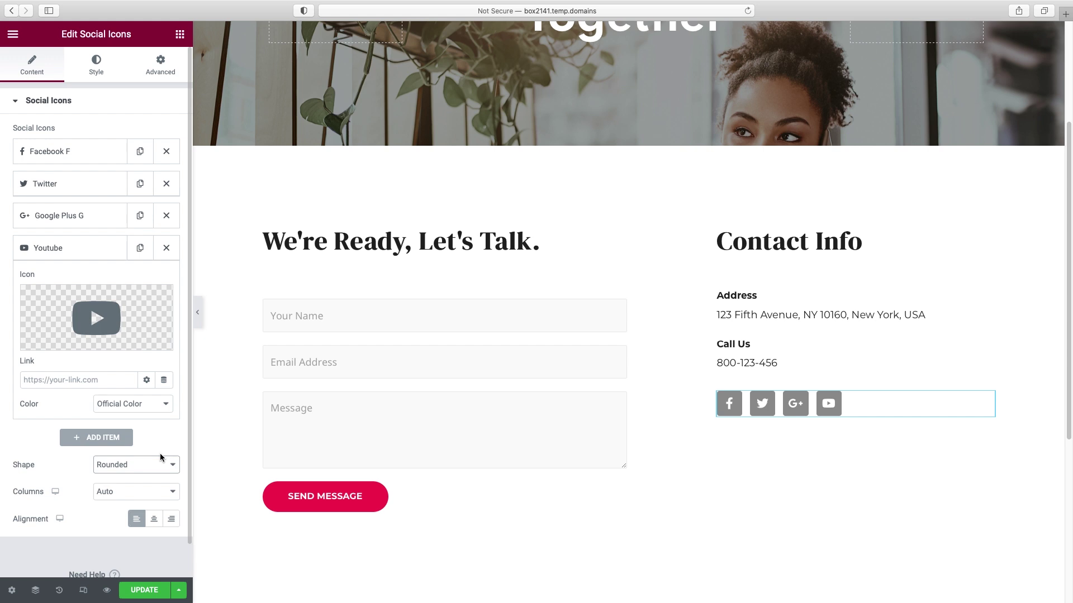
pyautogui.click(155, 464)
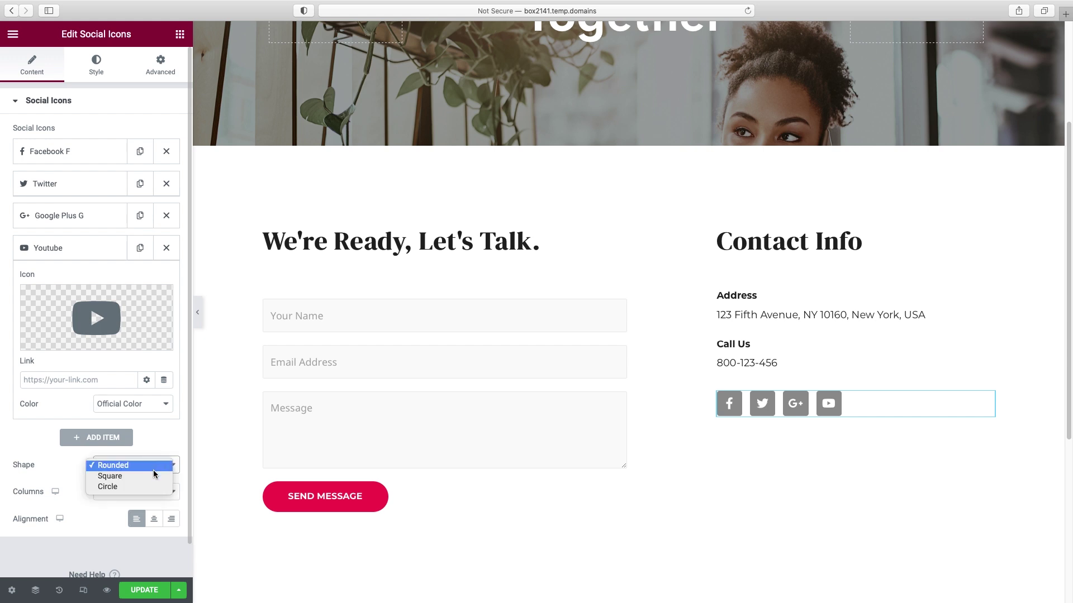
pyautogui.click(145, 467)
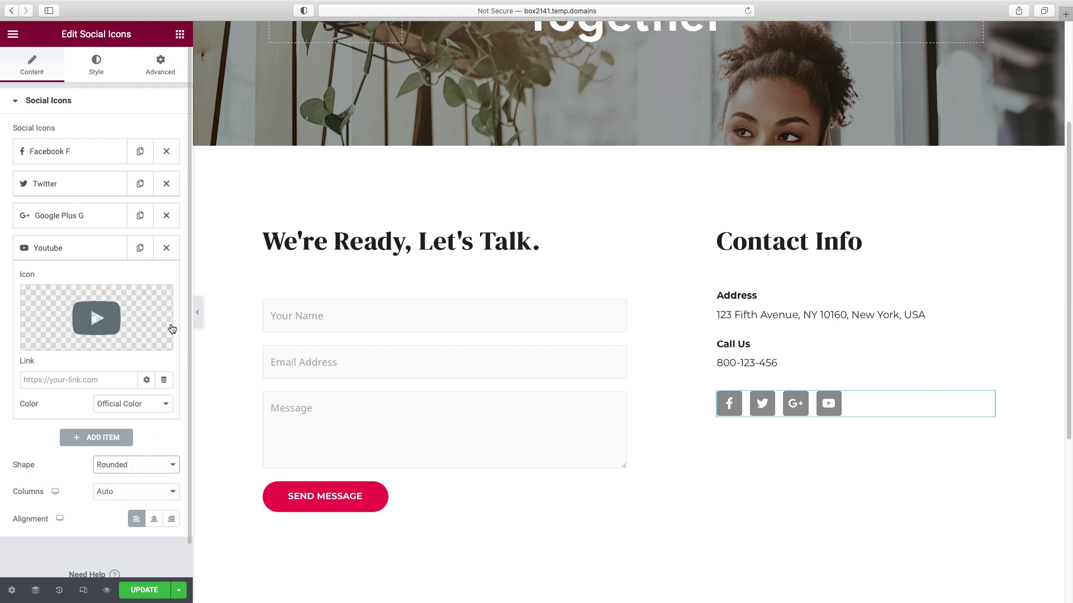
# - Give the social icons a Custom colour using the global 'button blue' as primary, and save the page
pyautogui.click(96, 66)
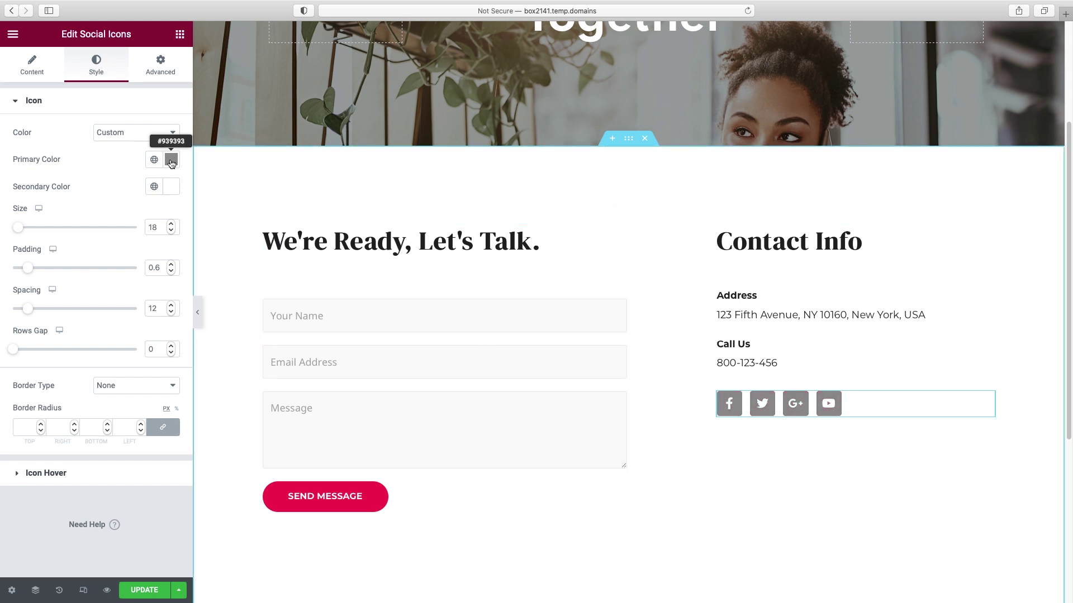
pyautogui.click(158, 135)
pyautogui.click(125, 123)
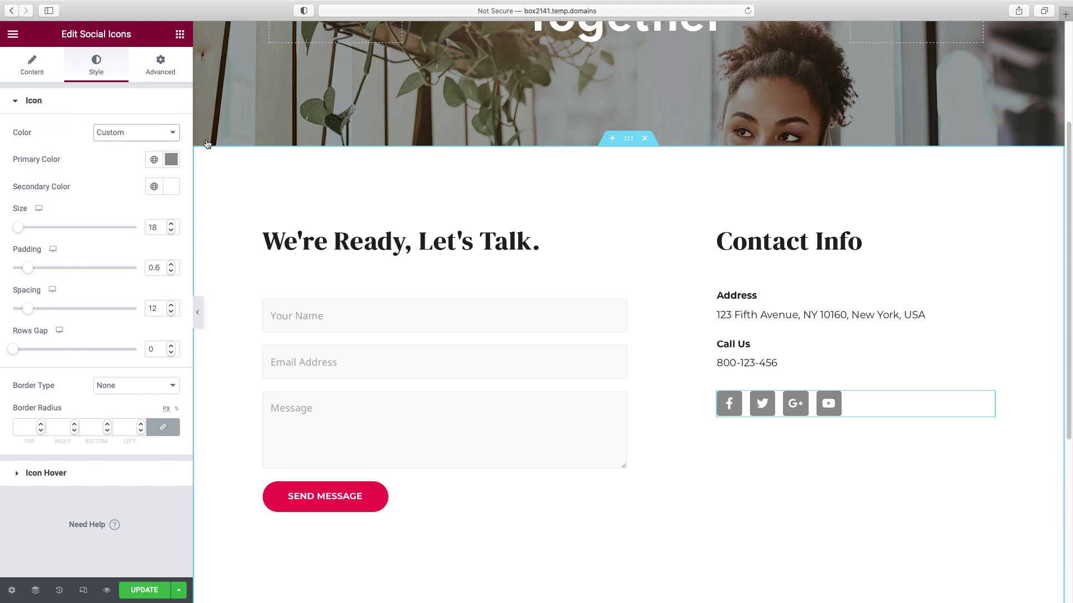
pyautogui.click(168, 133)
pyautogui.click(163, 144)
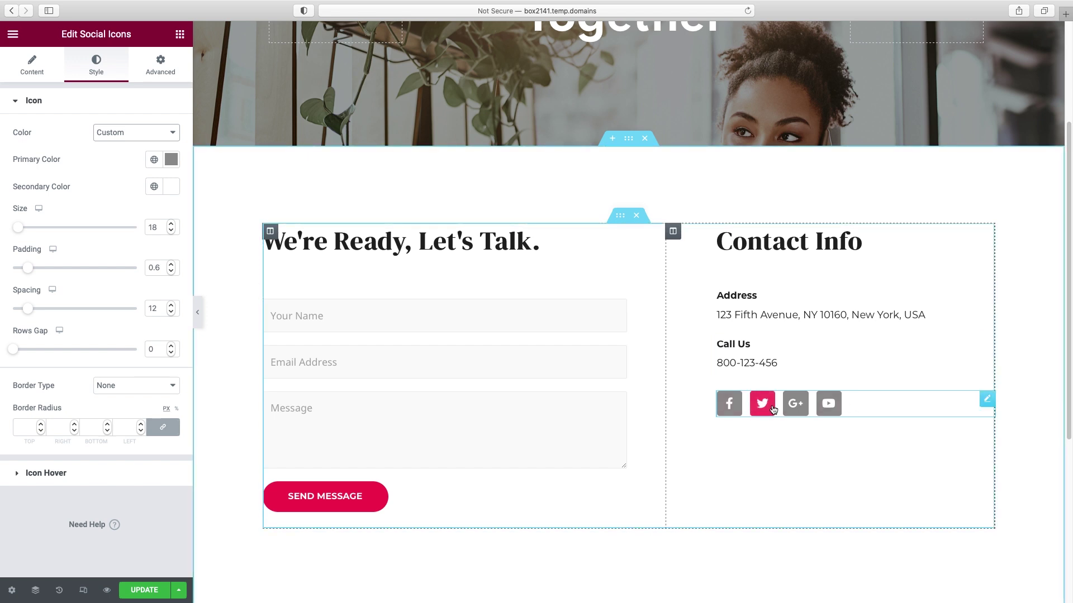
pyautogui.click(171, 161)
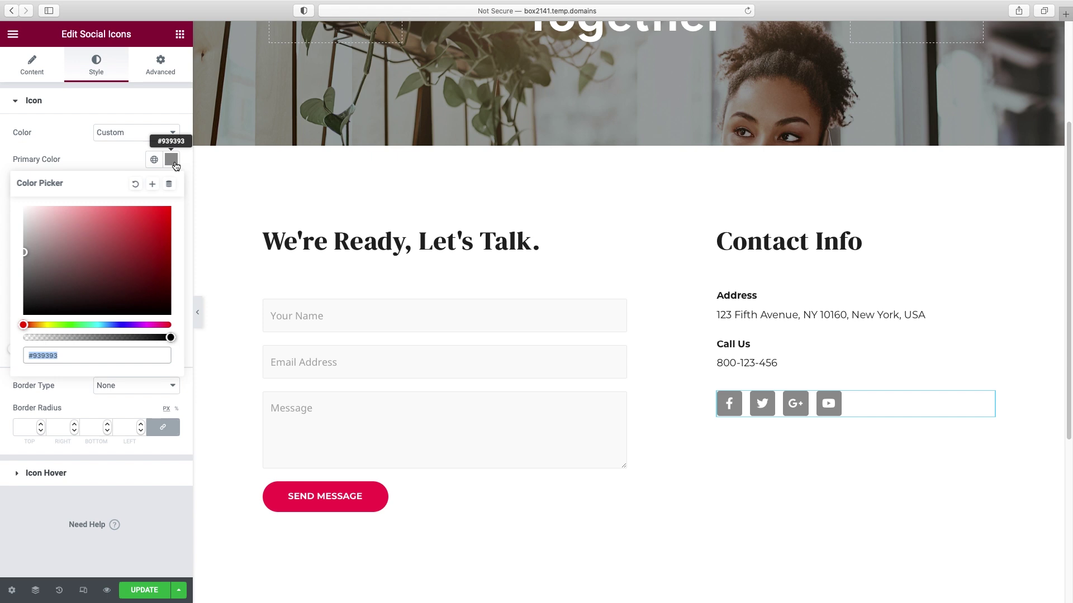
pyautogui.click(153, 159)
pyautogui.scroll(-4, 137, 310)
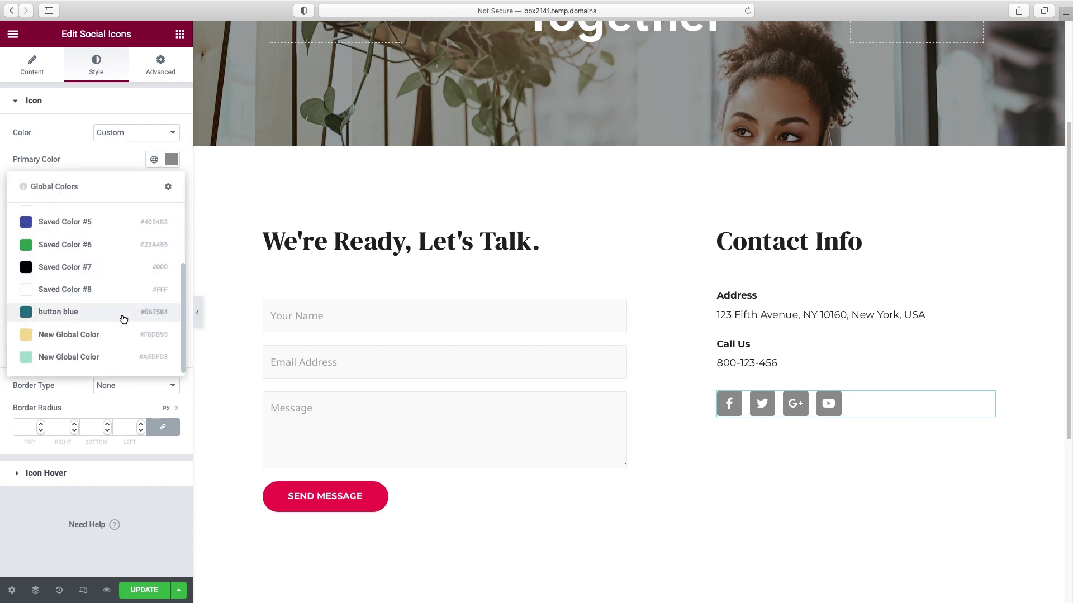
pyautogui.click(67, 311)
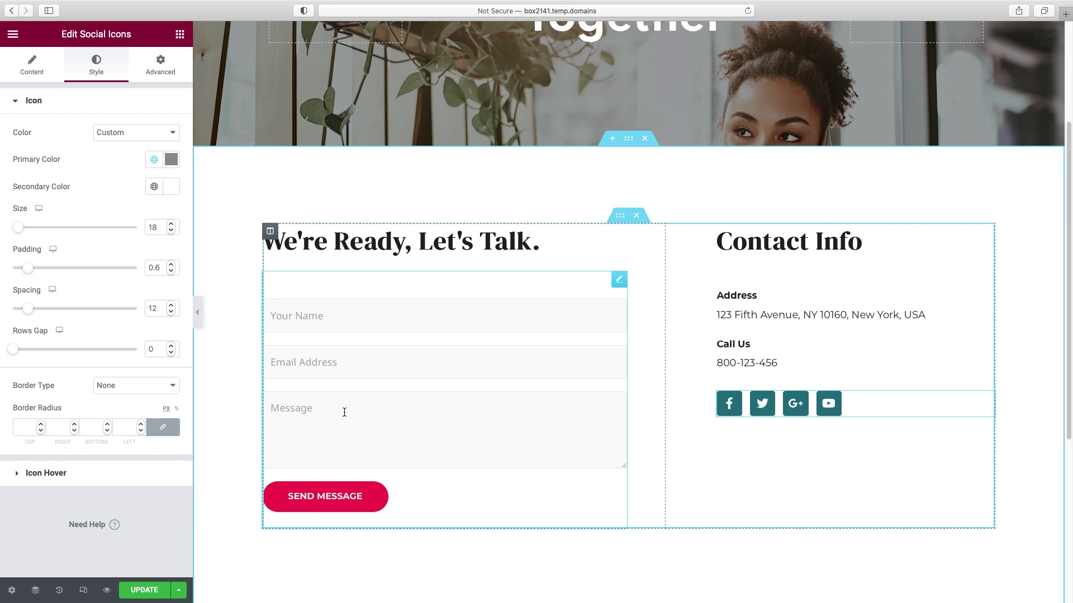
pyautogui.press('super+s')
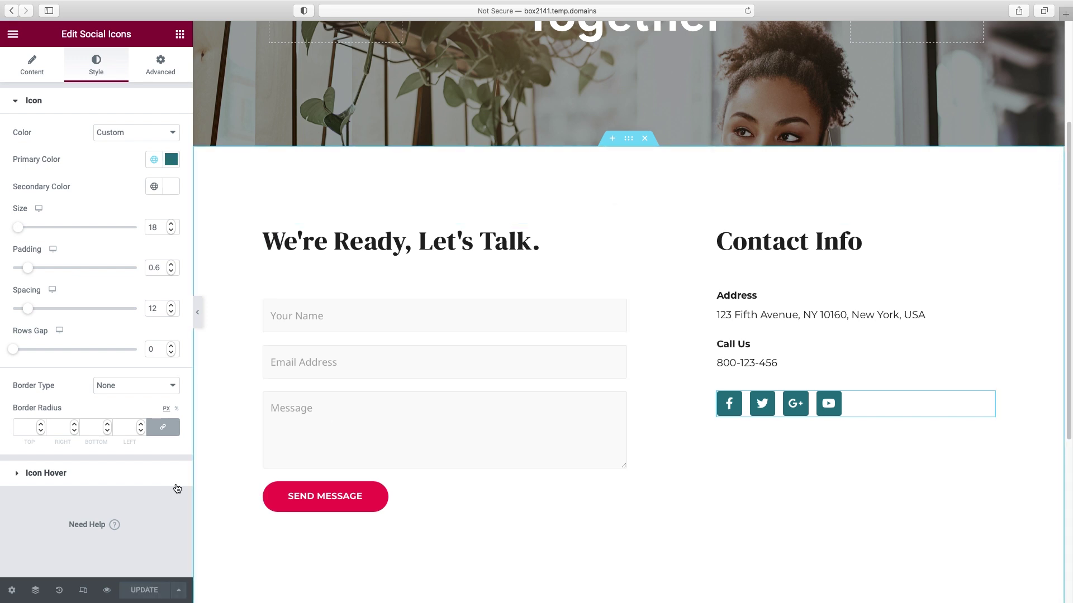
# - Exit Elementor to the dashboard and open the Contact Form from WPForms All Forms in the builder
pyautogui.click(13, 35)
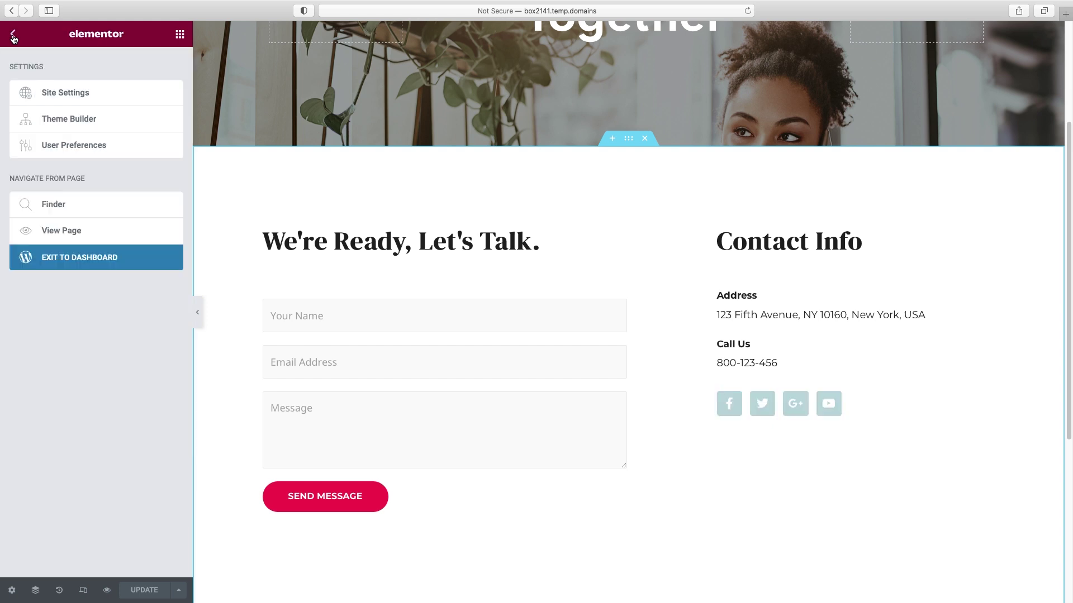
pyautogui.click(80, 261)
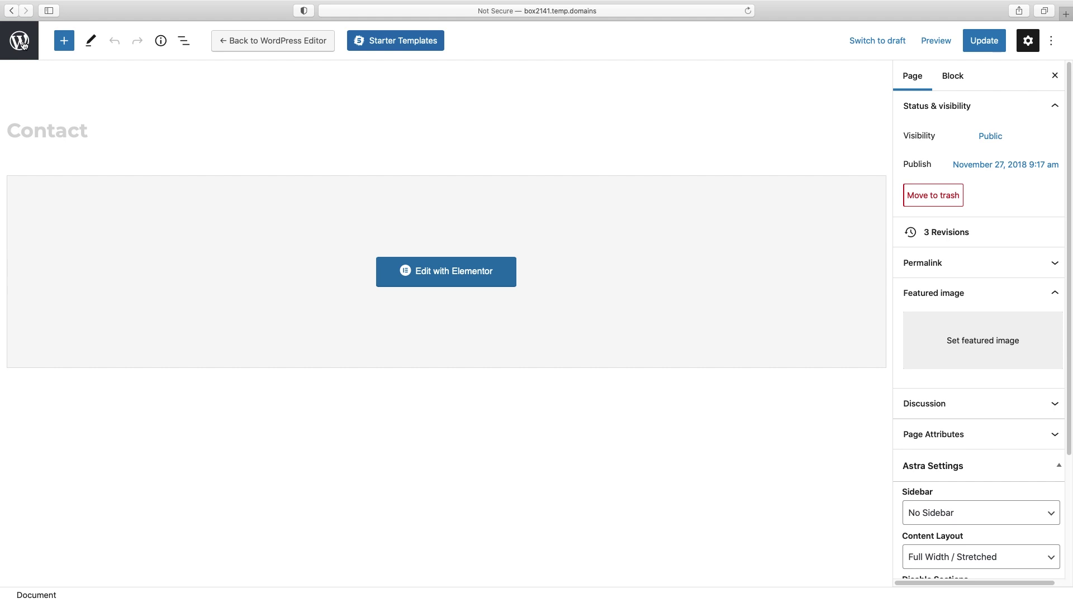
pyautogui.click(21, 44)
pyautogui.moveTo(39, 274)
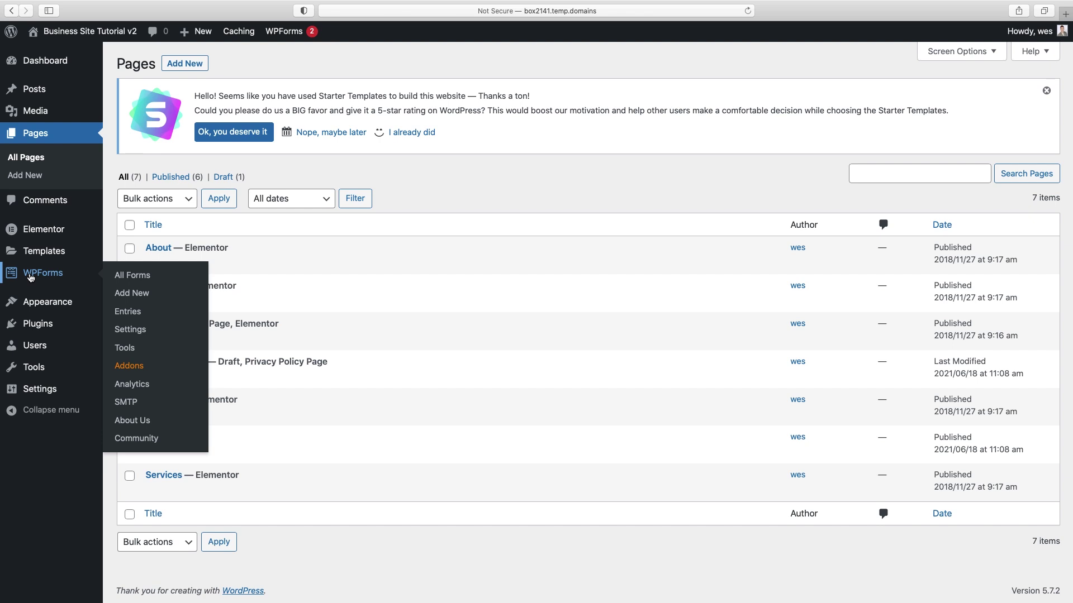
pyautogui.click(137, 278)
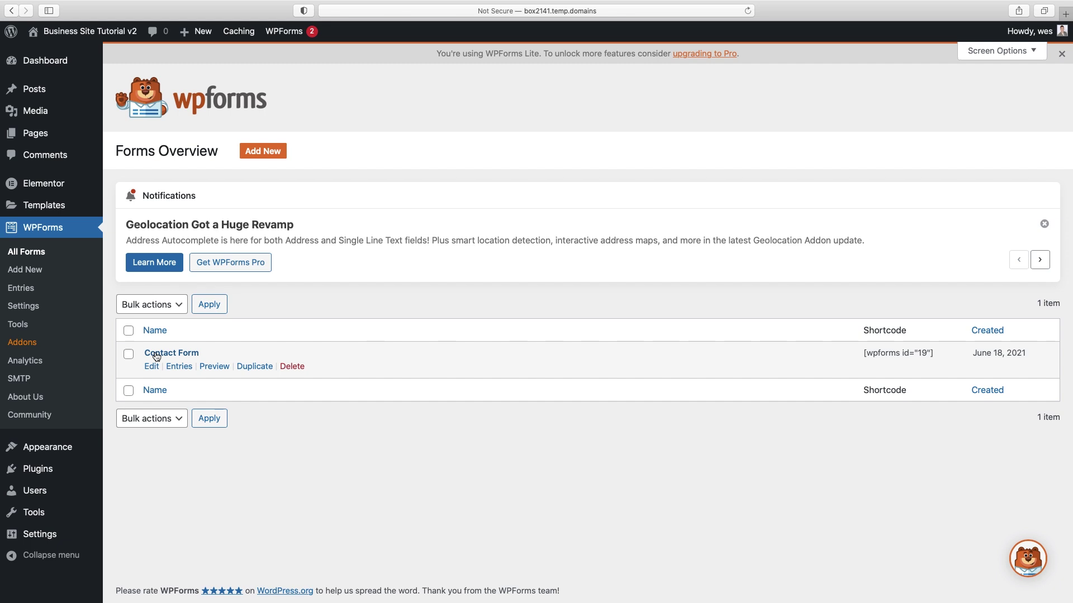
pyautogui.click(151, 366)
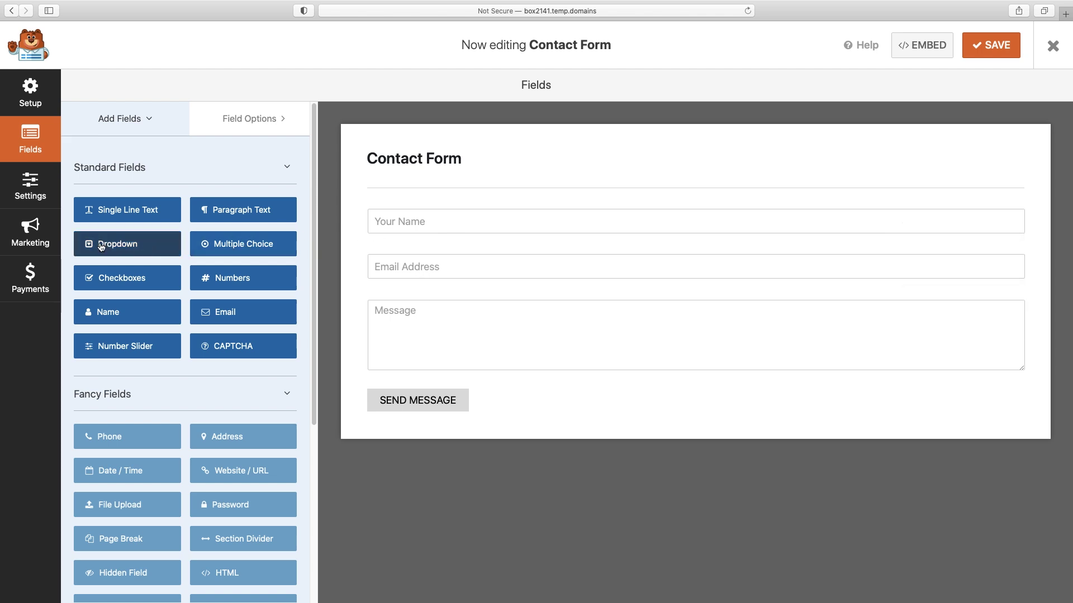
pyautogui.moveTo(101, 246); pyautogui.dragTo(392, 290)
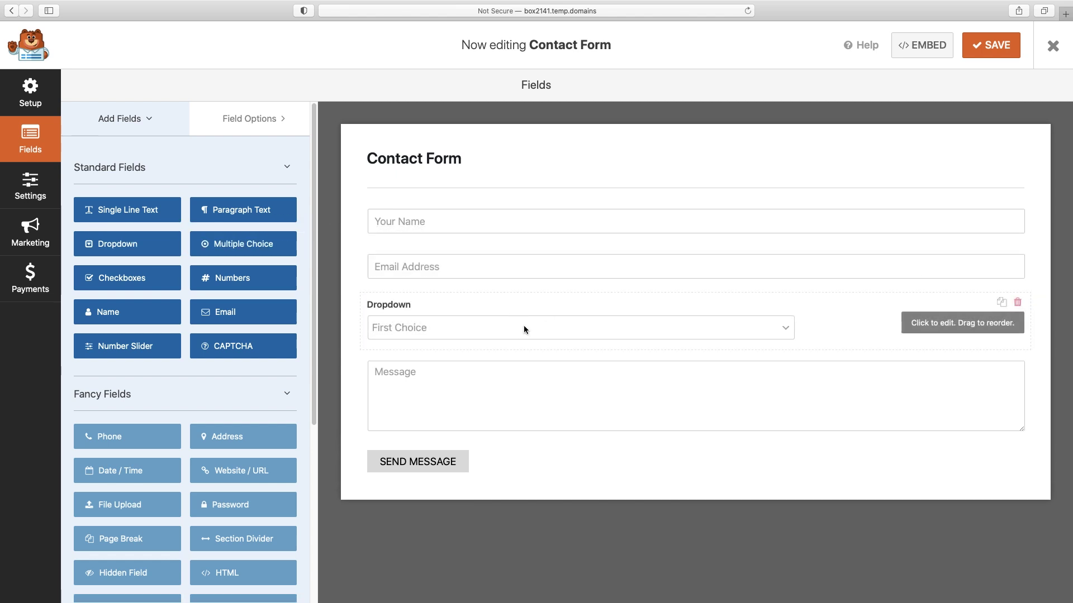
pyautogui.click(934, 329)
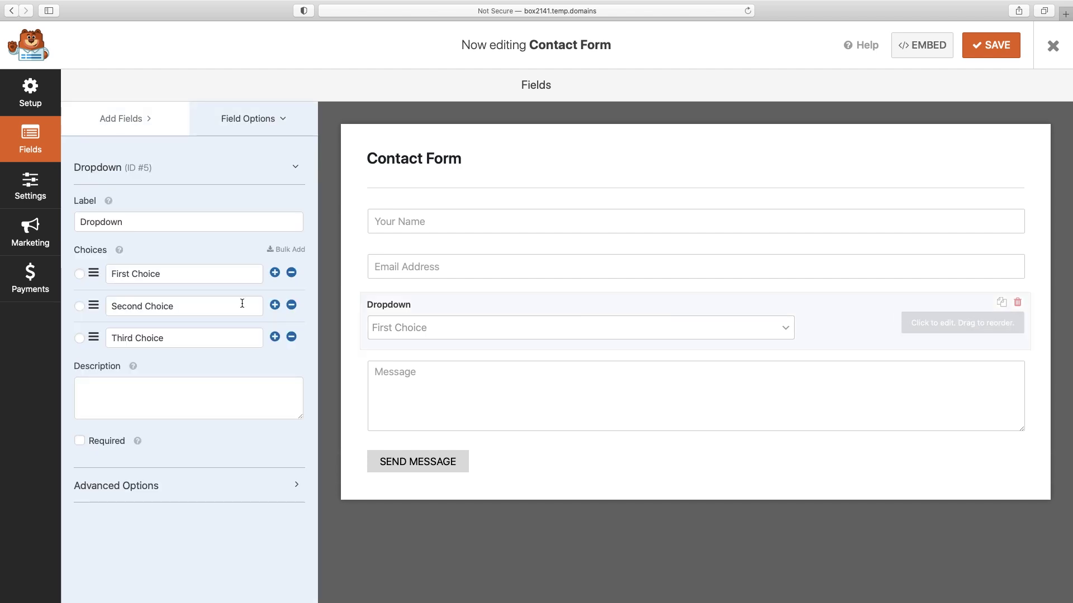
pyautogui.doubleClick(173, 273)
pyautogui.tripleClick(173, 273)
pyautogui.write('Budget A')
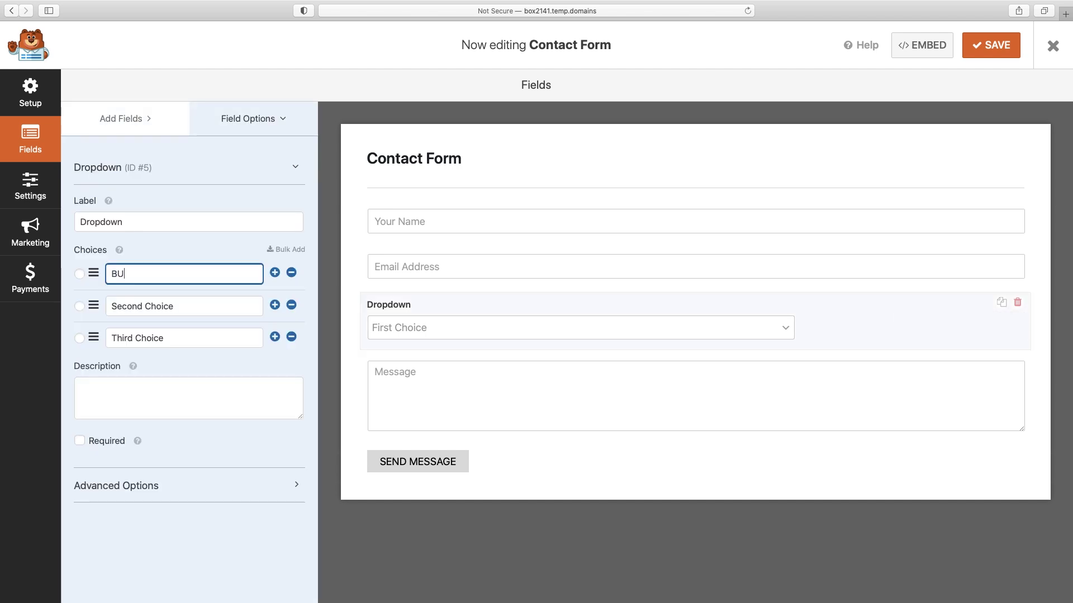
pyautogui.tripleClick(183, 307)
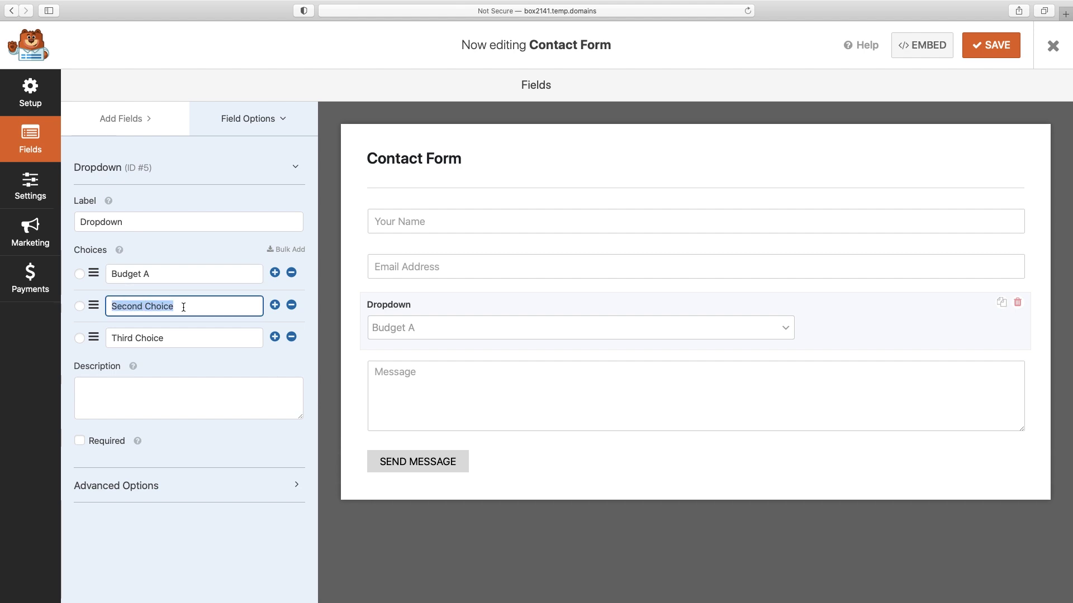
pyautogui.write('Budget B')
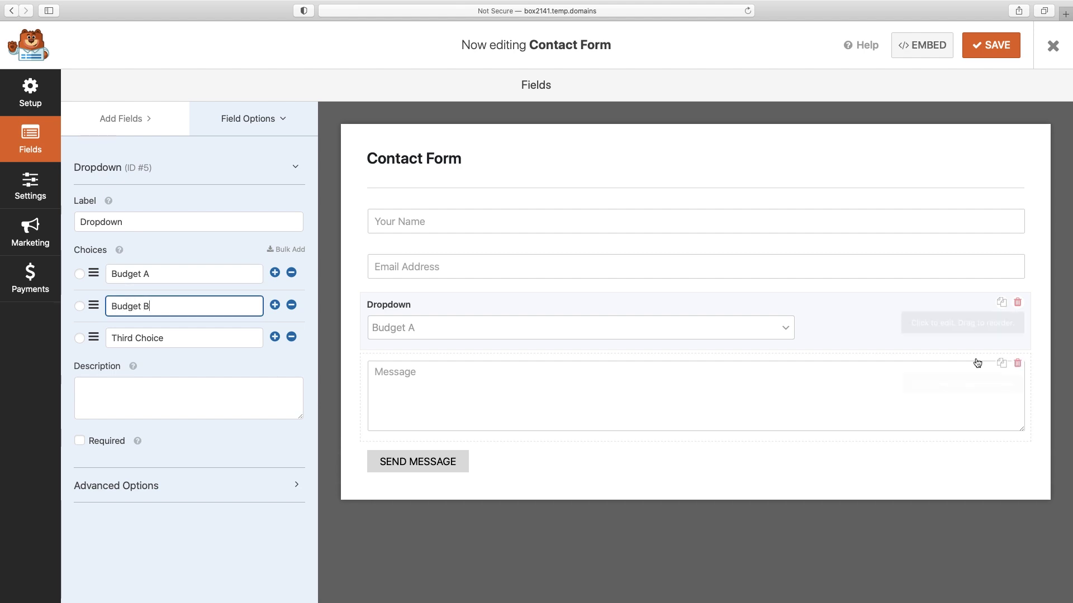
pyautogui.click(1018, 303)
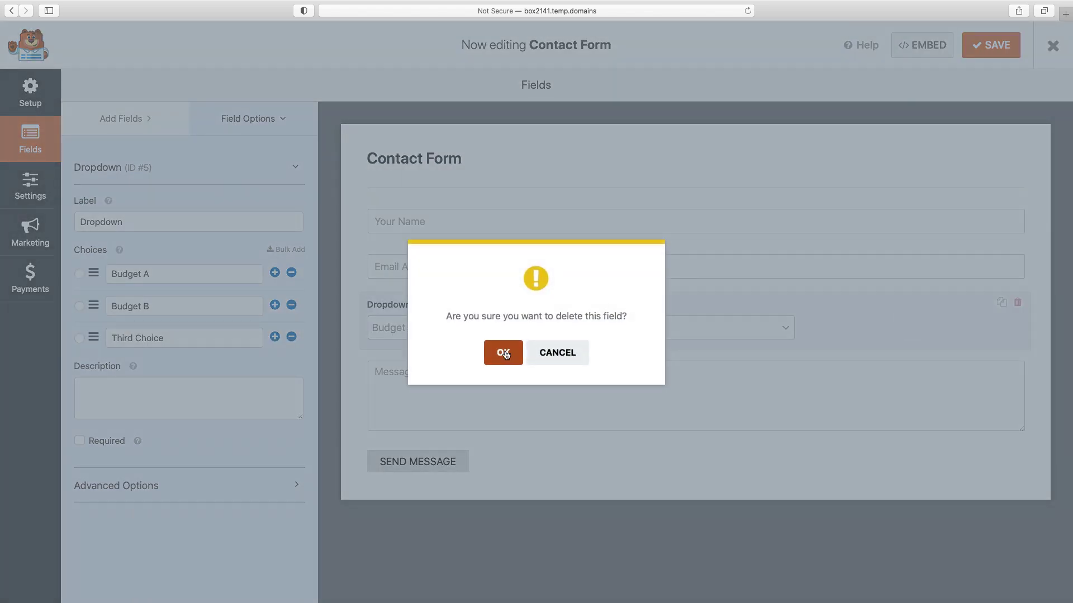
pyautogui.click(502, 353)
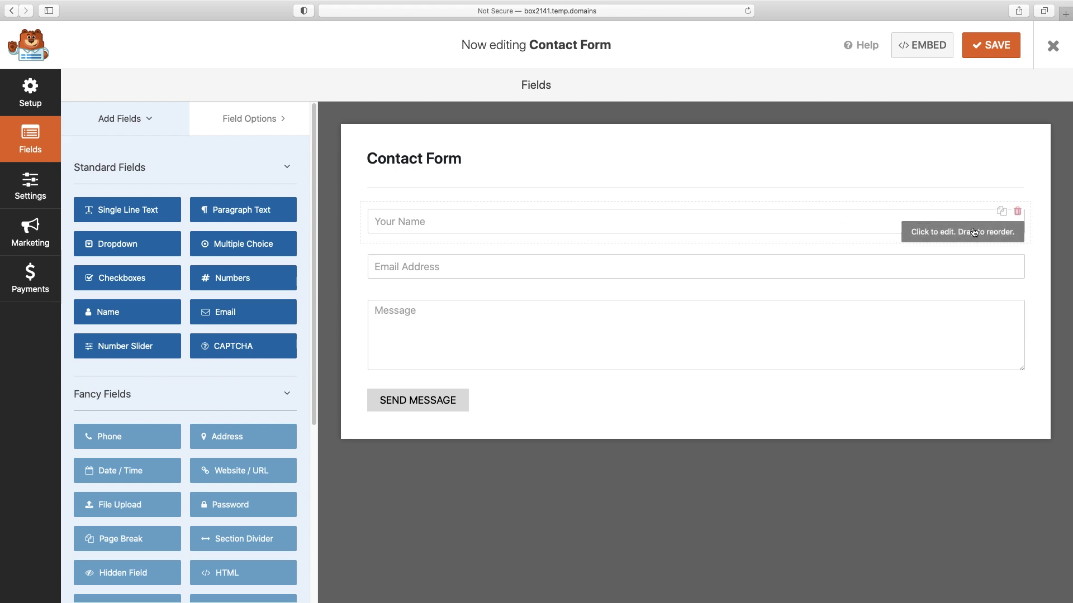
pyautogui.click(950, 236)
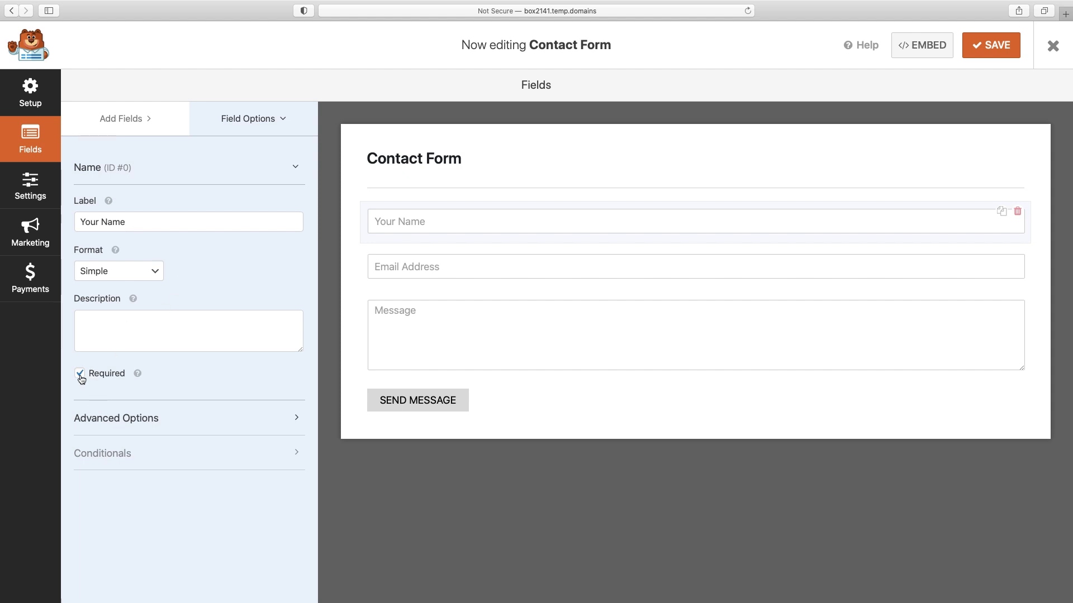
# - Change the Name field's placeholder from 'Your Name' to 'First Name' and save the form
pyautogui.click(146, 422)
pyautogui.scroll(-2, 147, 425)
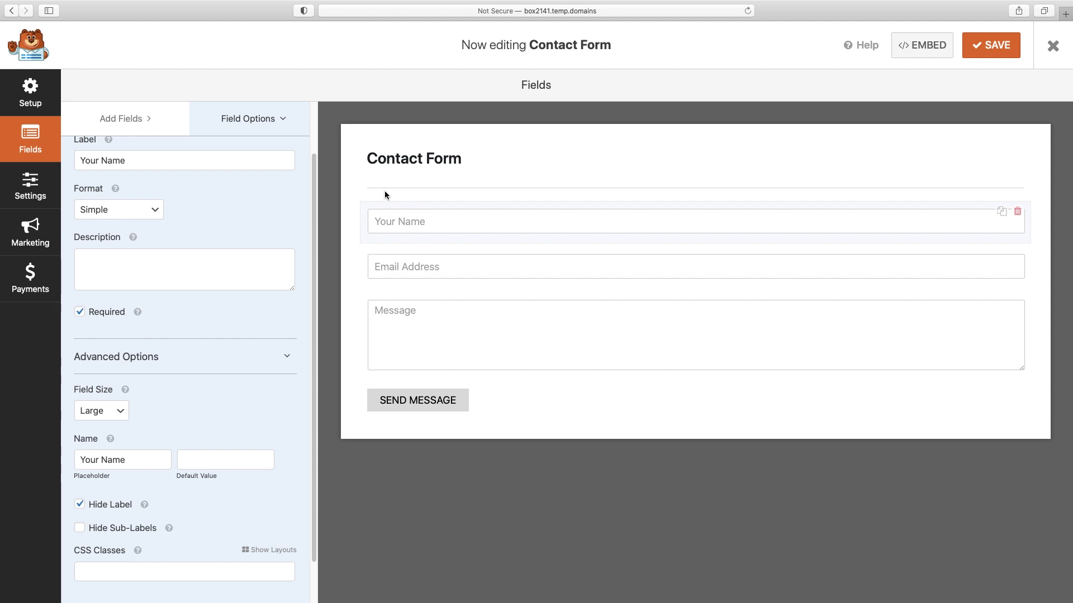
pyautogui.doubleClick(89, 460)
pyautogui.write('First')
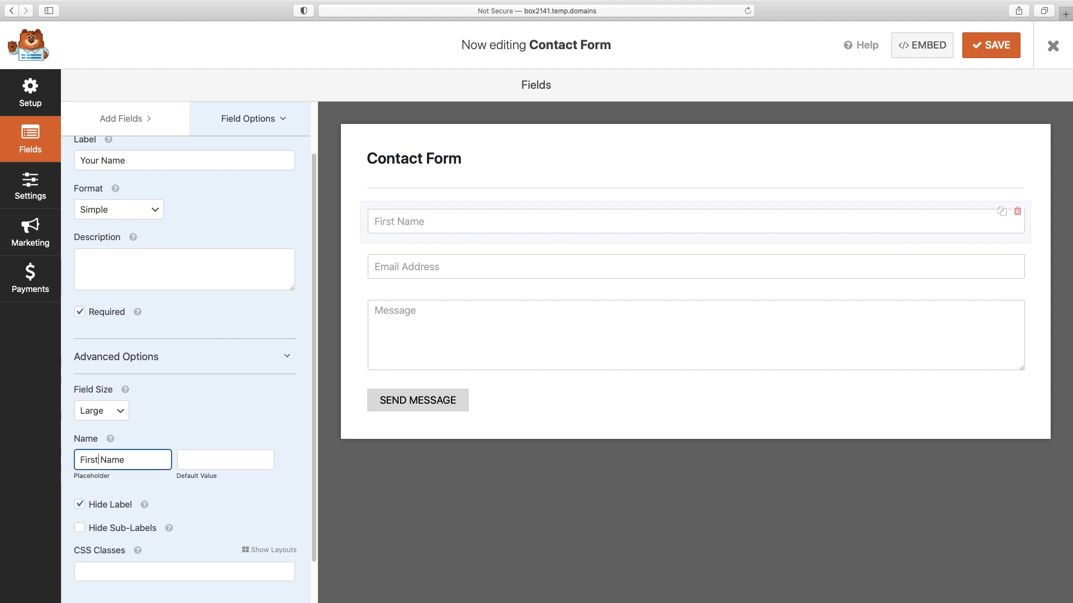
pyautogui.scroll(-2, 260, 310)
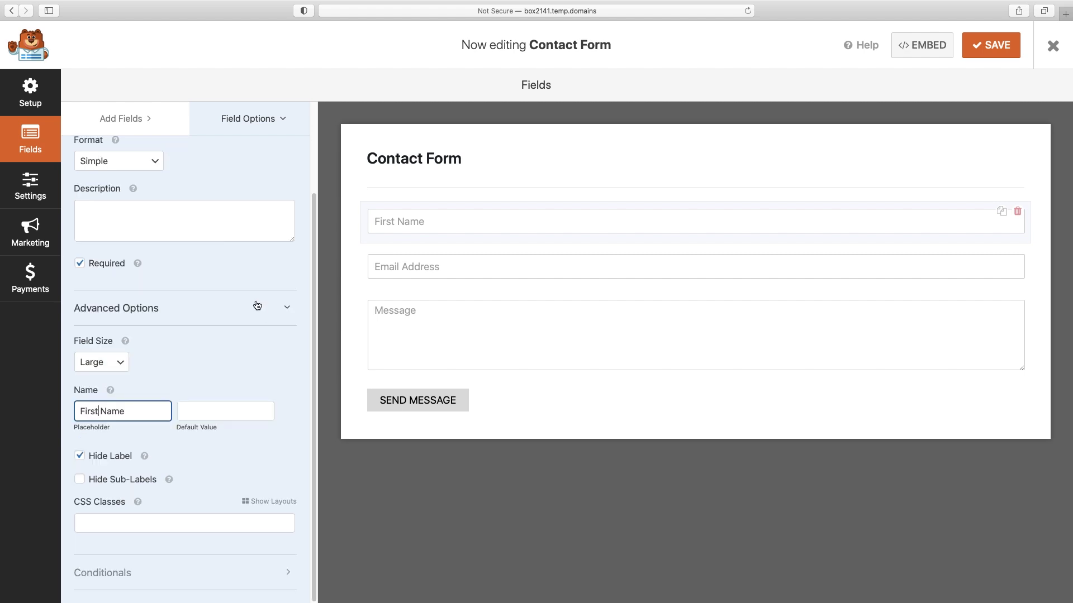
pyautogui.click(987, 51)
# - Set the notification's Send To and From Email to the site's contact e-mail, subject 'New website request', and save
pyautogui.click(30, 182)
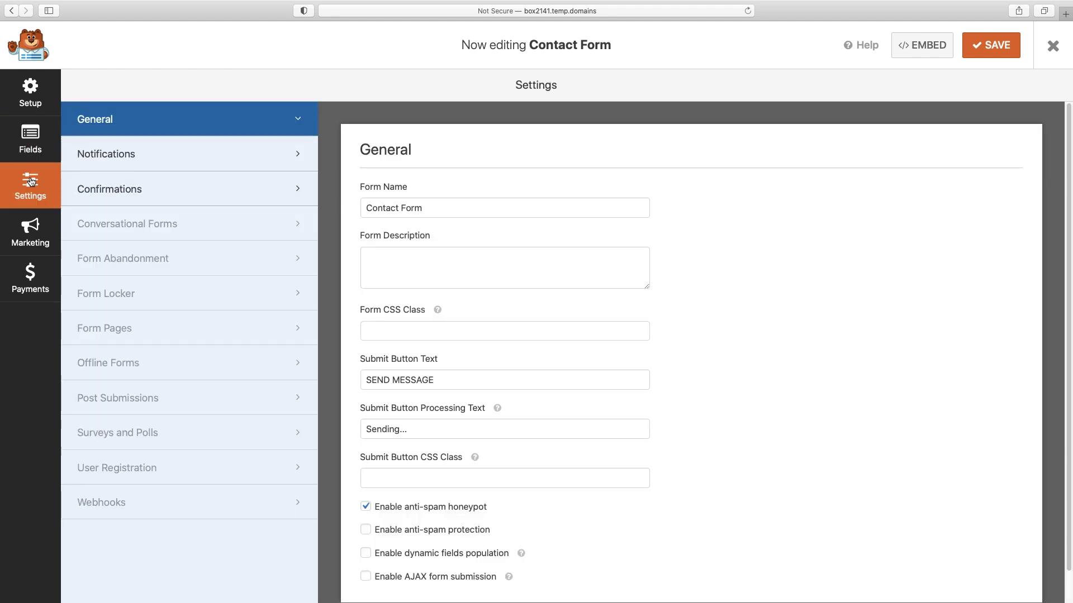
pyautogui.click(112, 157)
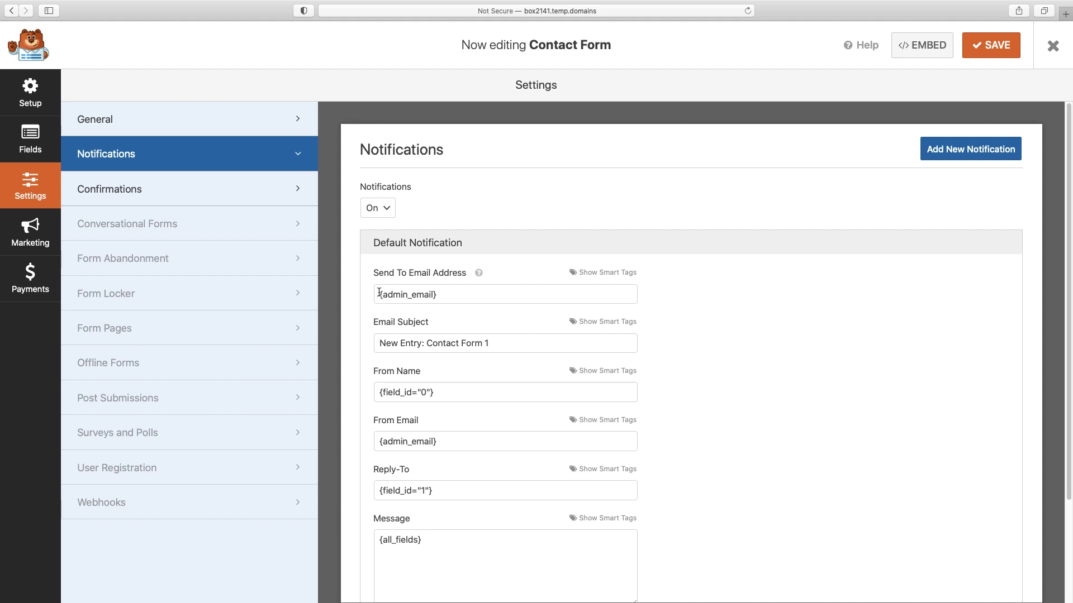
pyautogui.moveTo(379, 293); pyautogui.dragTo(458, 293)
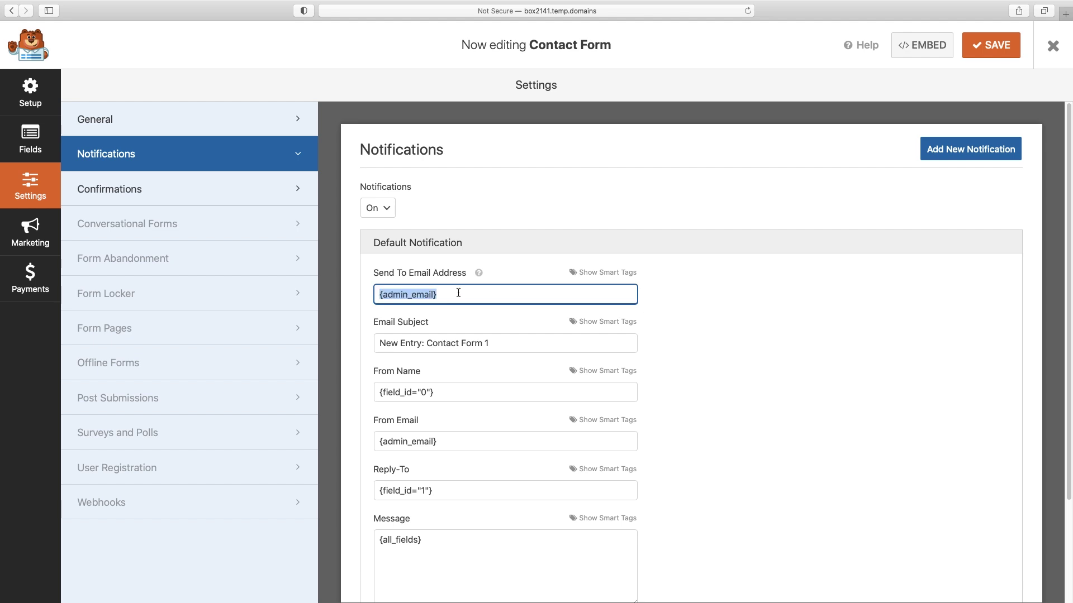
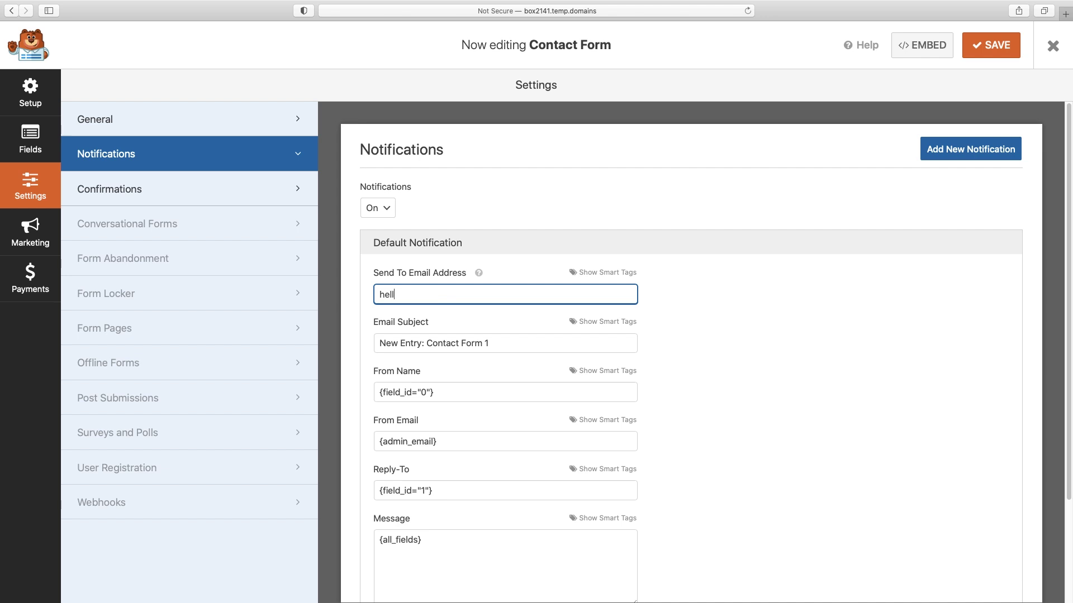
pyautogui.moveTo(380, 346); pyautogui.dragTo(497, 345)
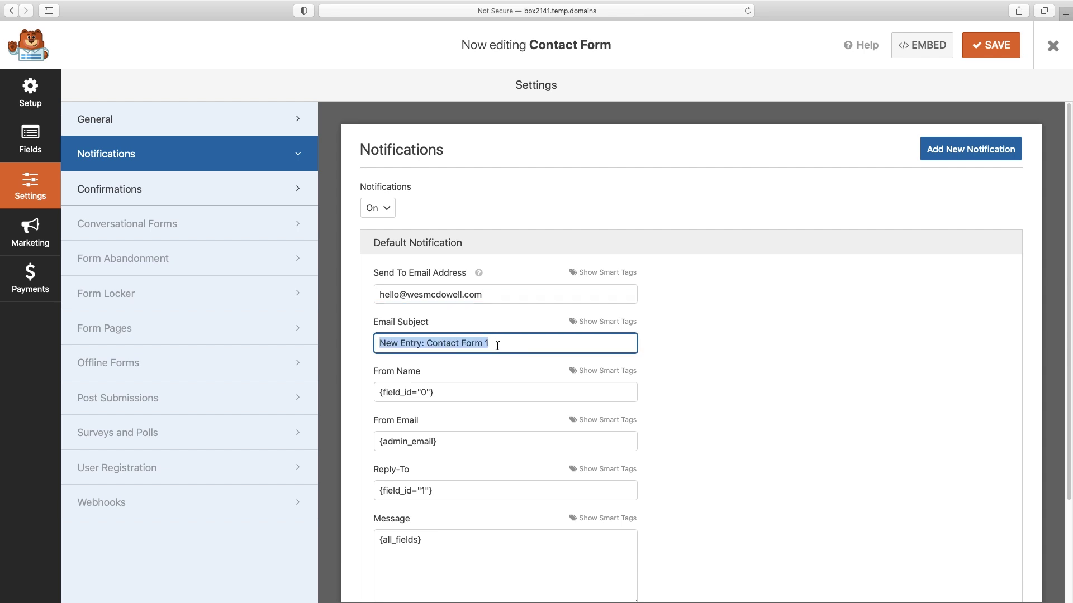
pyautogui.write('New we')
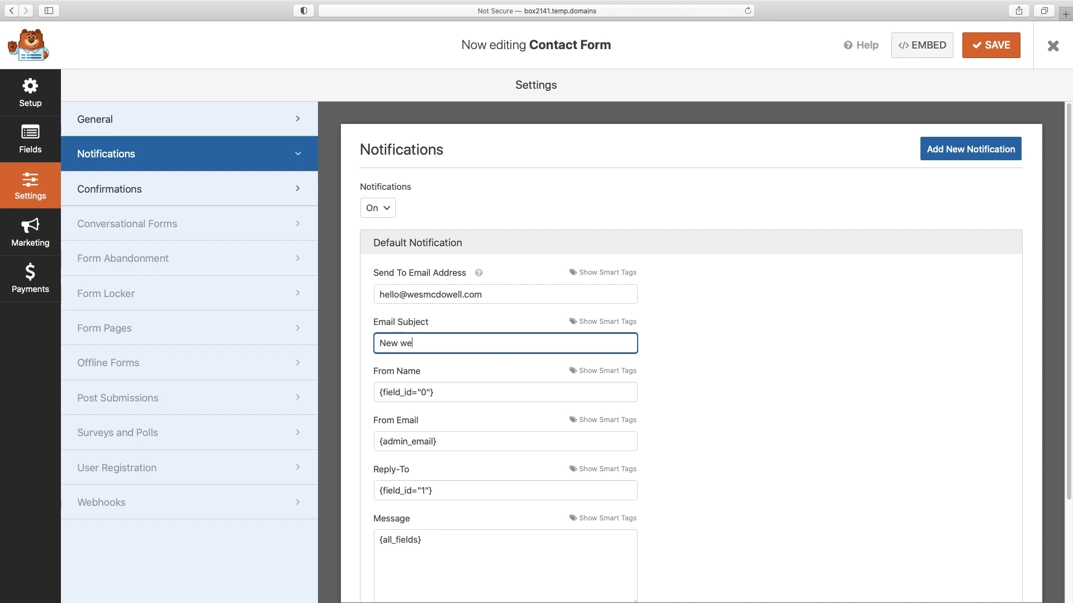
pyautogui.write('bsite request')
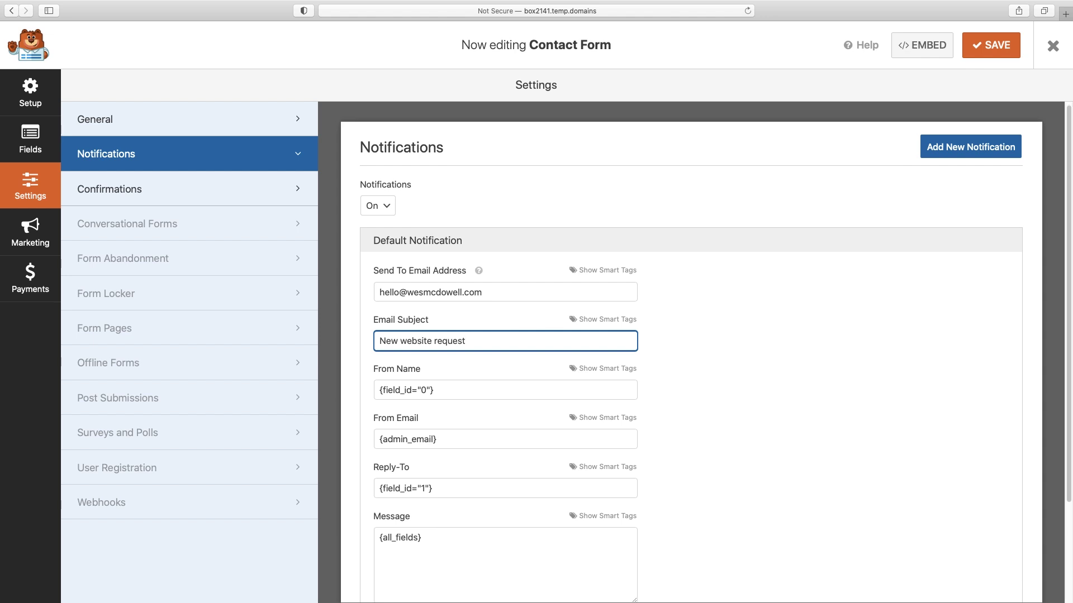
pyautogui.scroll(-3, 478, 355)
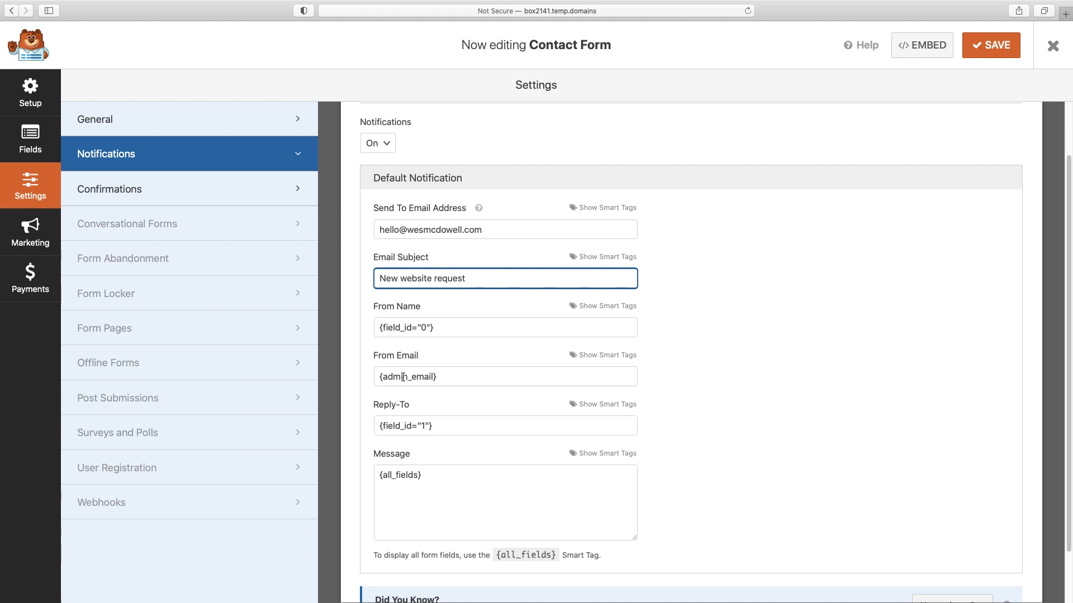
pyautogui.moveTo(463, 376); pyautogui.dragTo(376, 378)
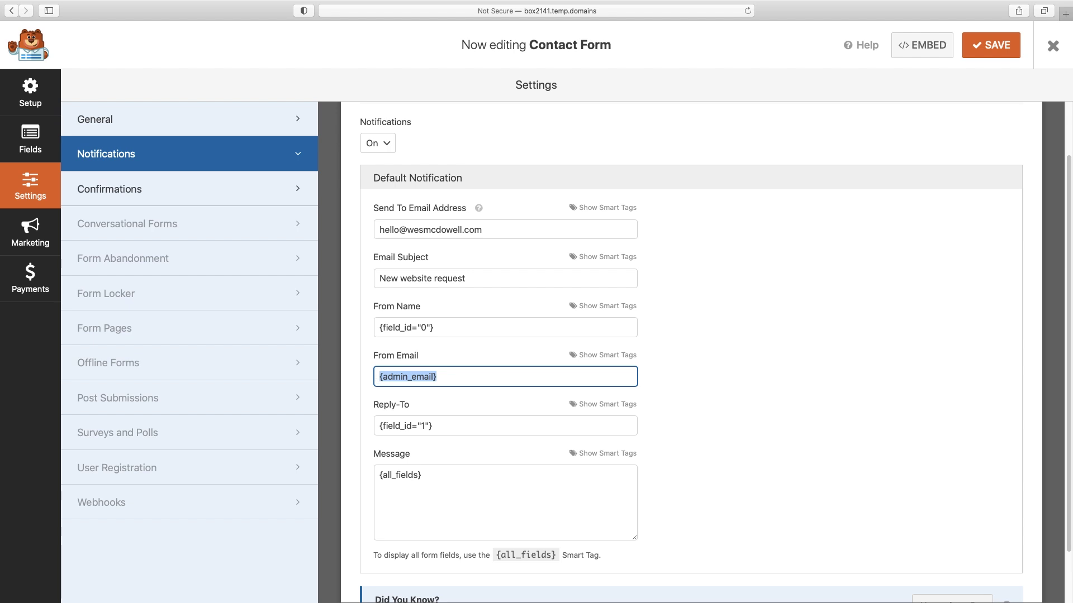
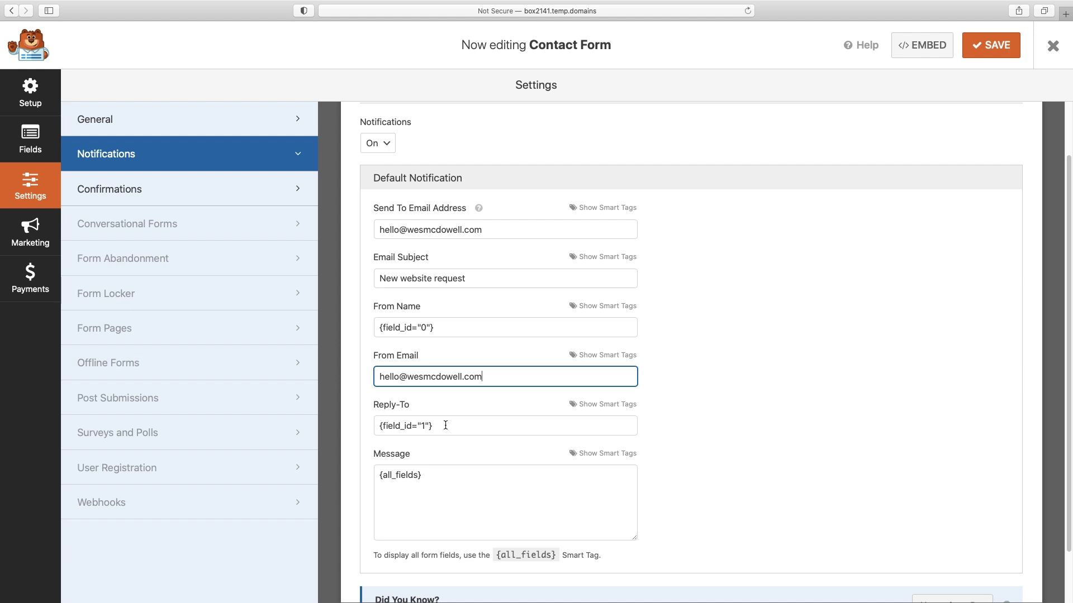
pyautogui.scroll(-2, 446, 426)
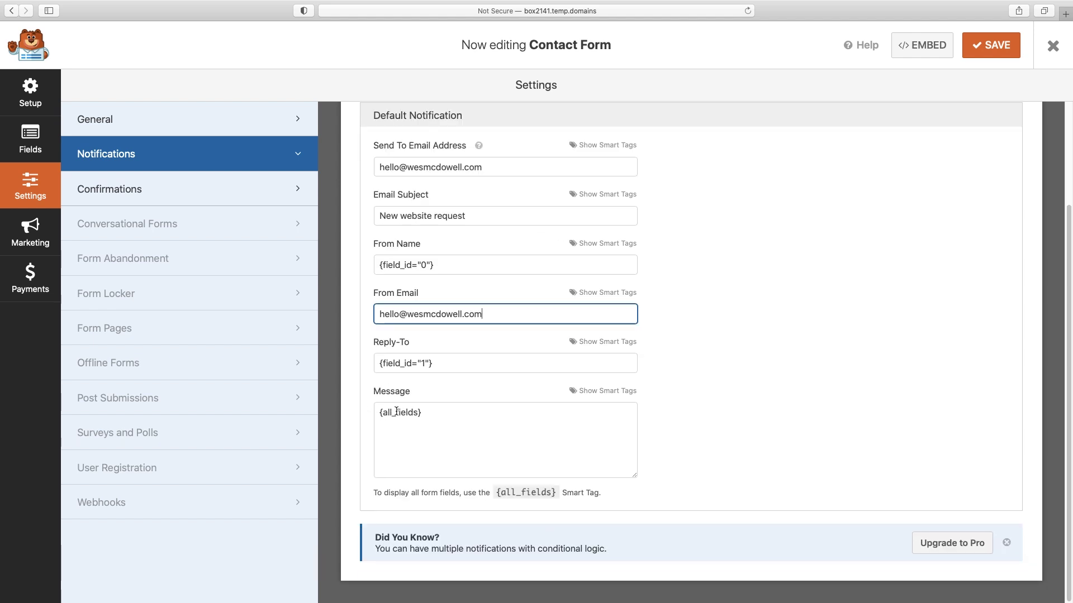
pyautogui.click(995, 49)
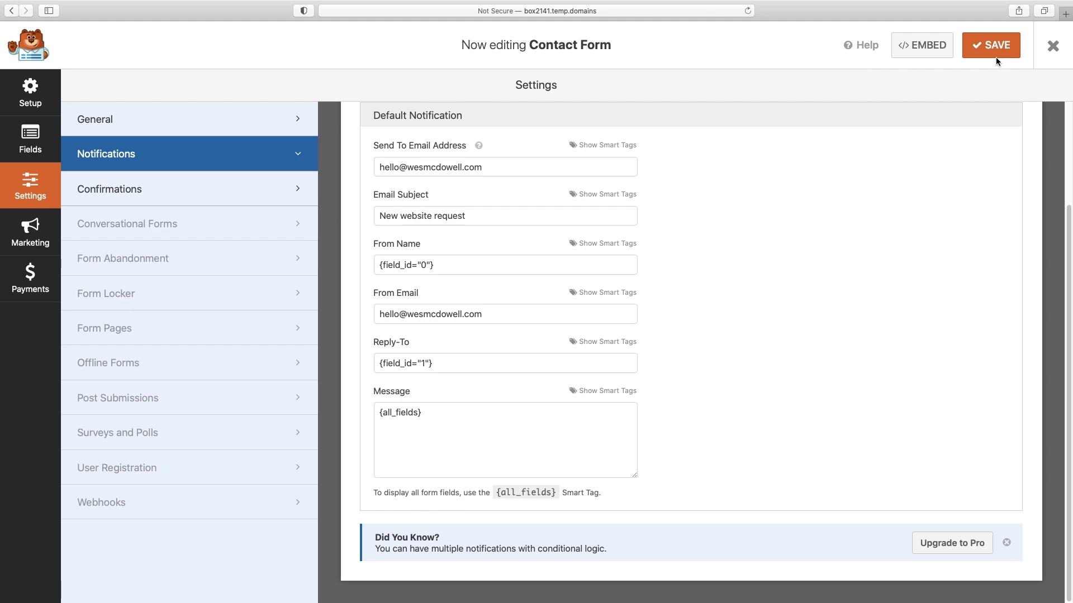
# - Close the form builder and open the Contact page in Elementor from All Pages
pyautogui.click(1053, 49)
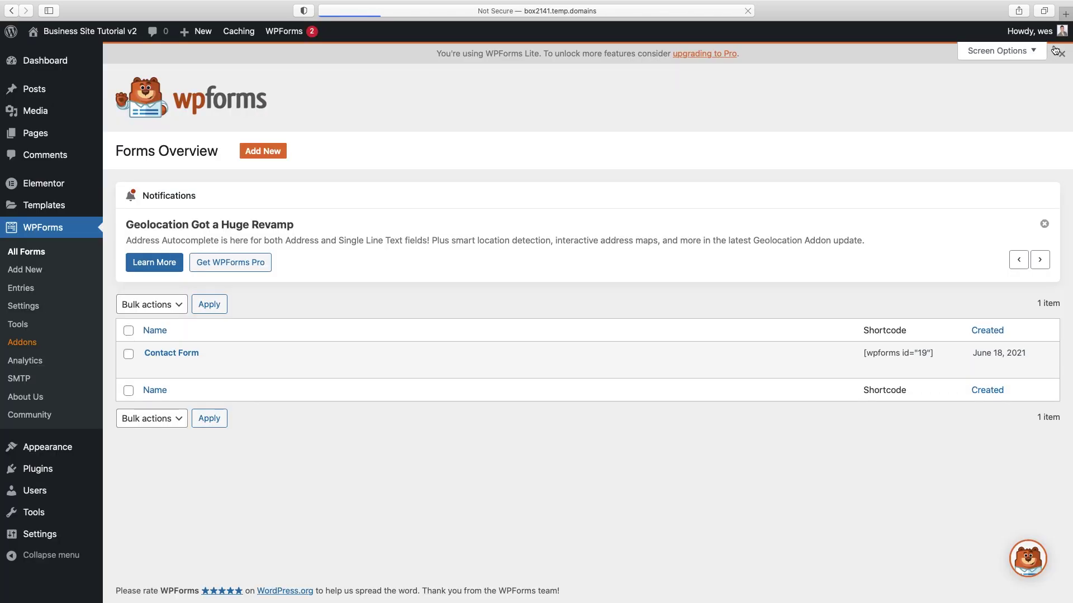
pyautogui.moveTo(48, 188)
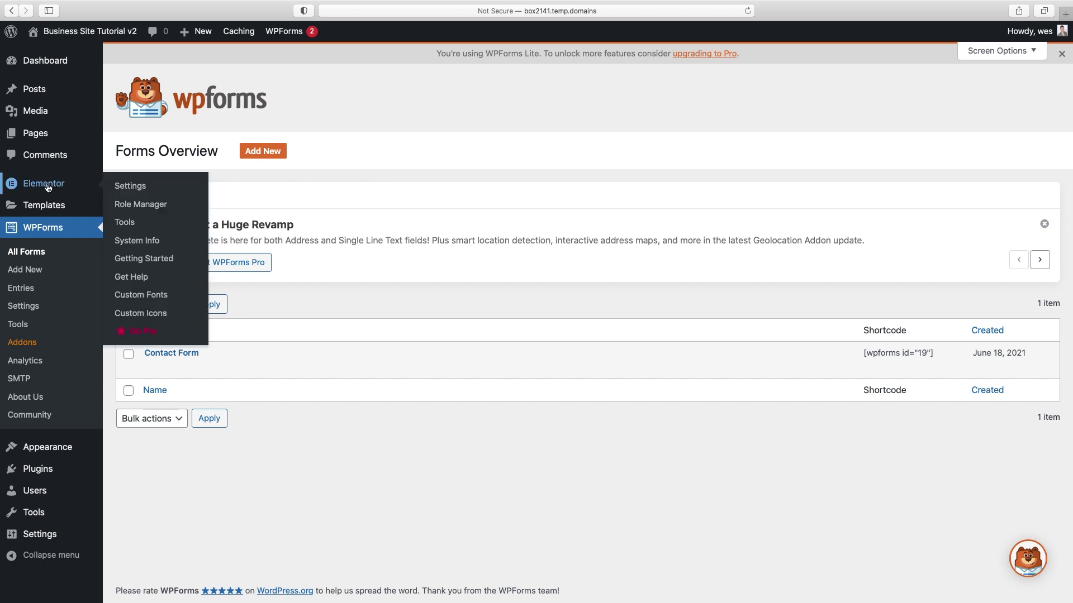
pyautogui.click(35, 135)
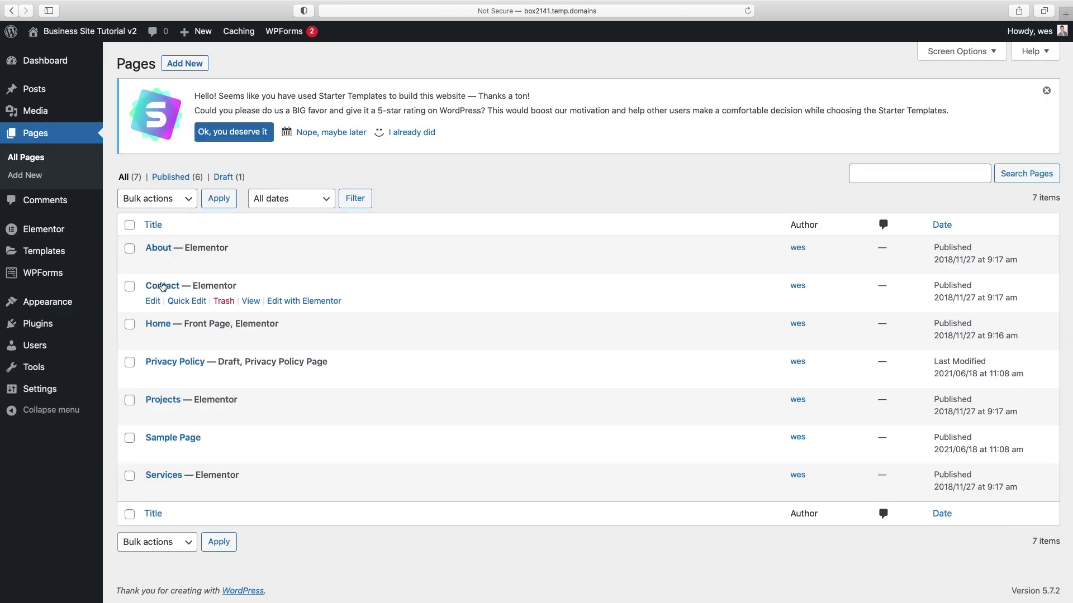
pyautogui.click(284, 303)
pyautogui.scroll(-3, 464, 327)
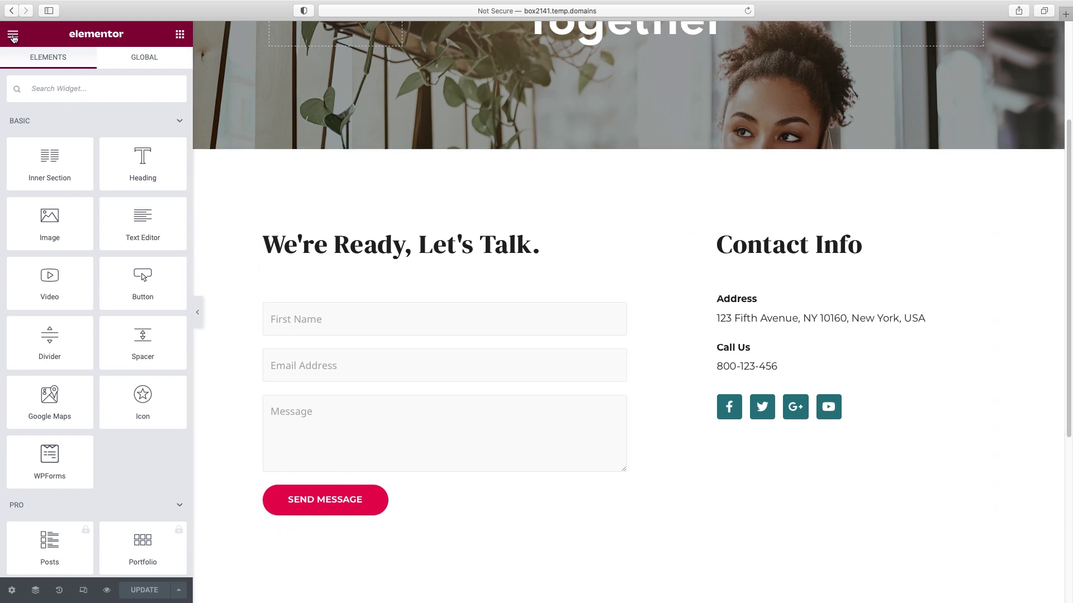
# - Set the Site Settings button background colour to the teal global colour and save it
pyautogui.click(12, 36)
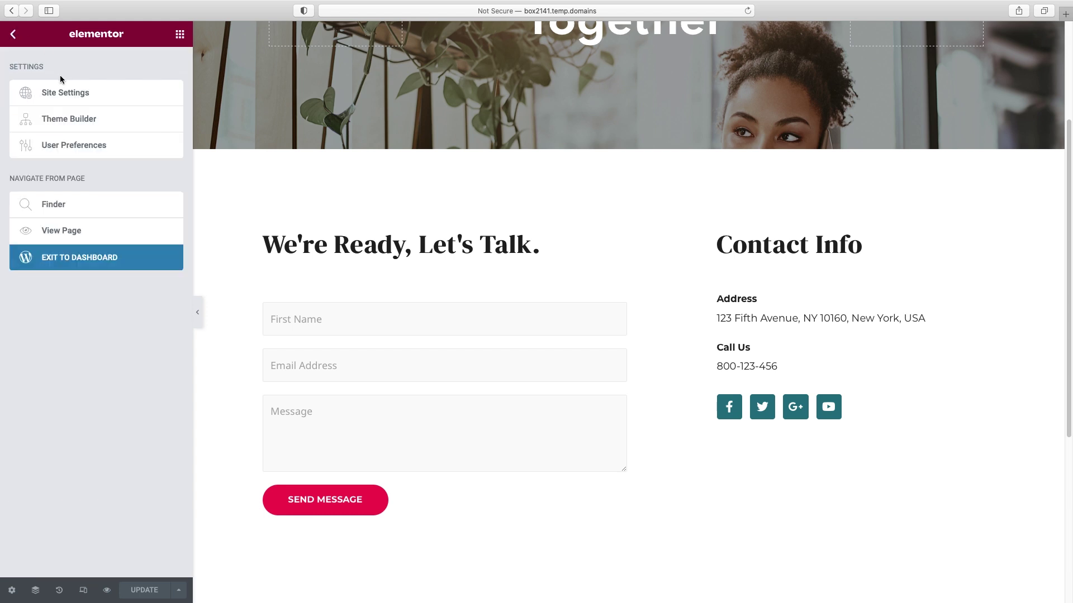
pyautogui.click(50, 92)
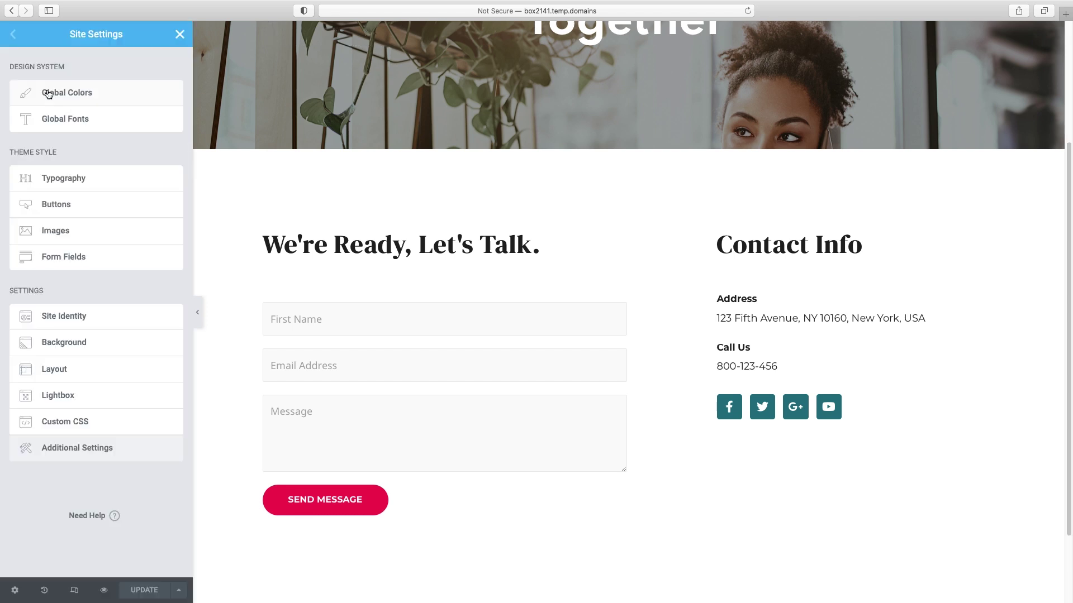
pyautogui.click(51, 209)
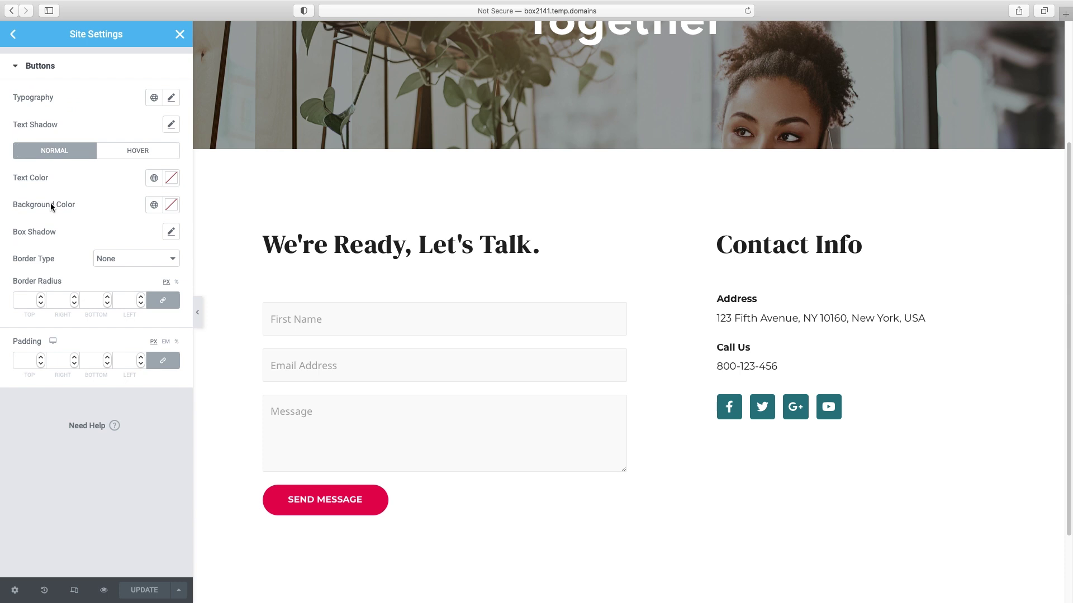
pyautogui.click(155, 205)
pyautogui.scroll(-3, 112, 335)
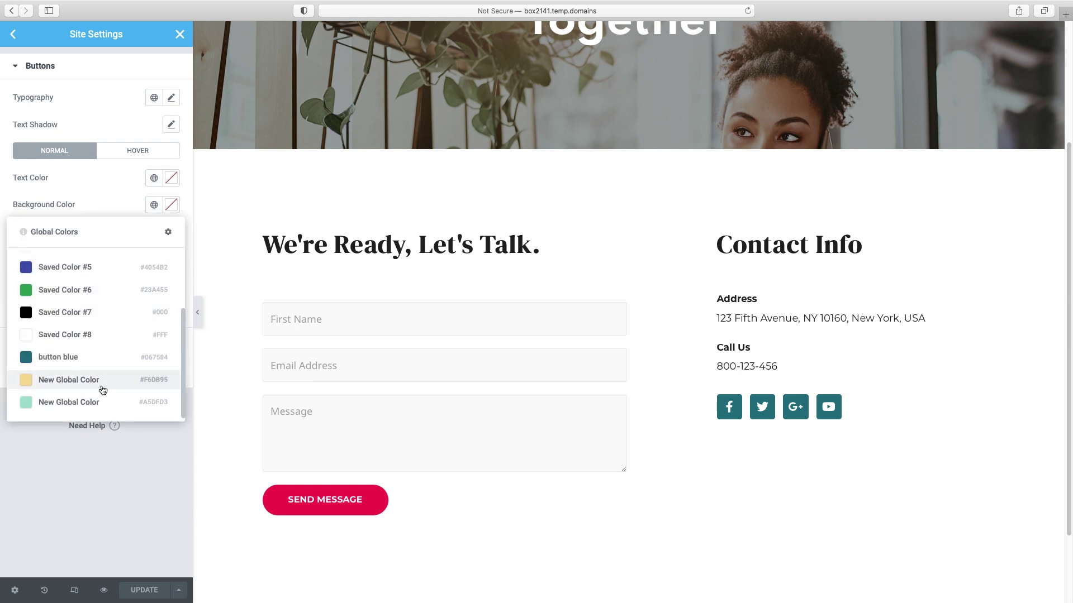
pyautogui.click(73, 359)
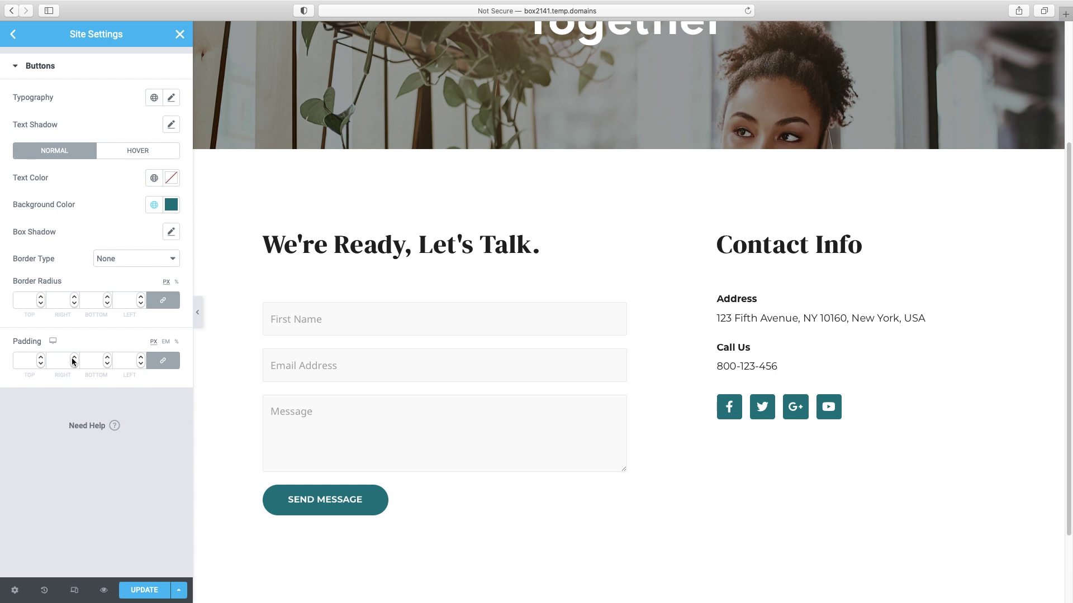
pyautogui.scroll(3, 518, 337)
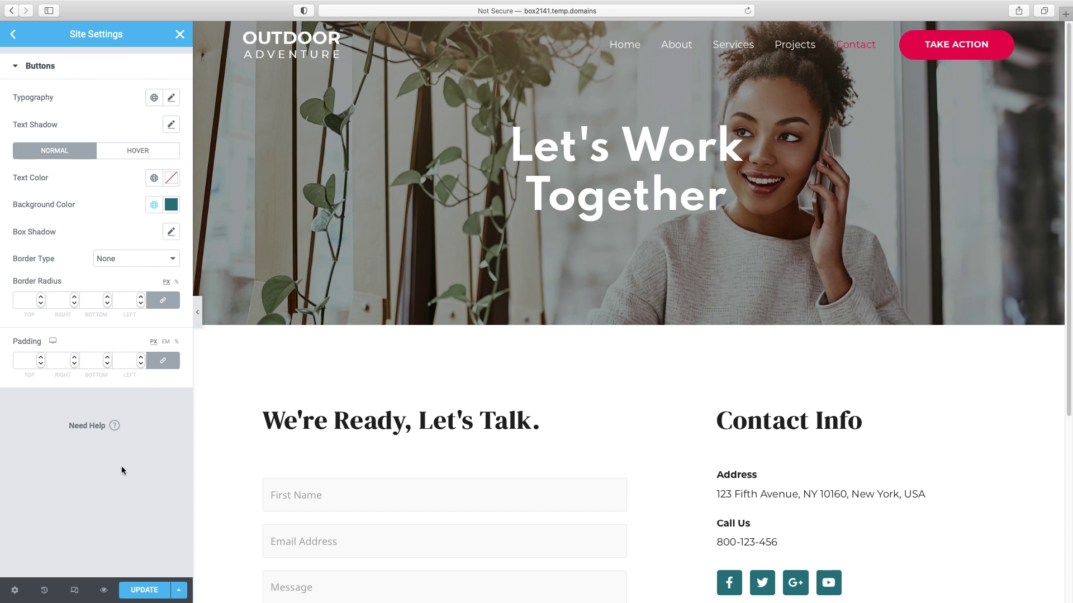
pyautogui.click(147, 592)
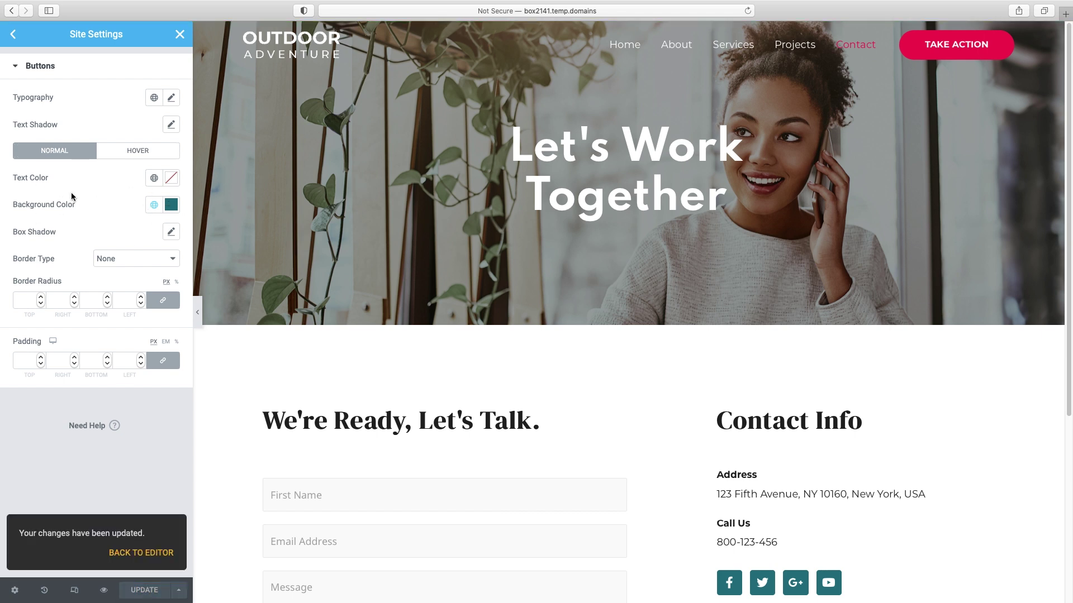
pyautogui.click(180, 35)
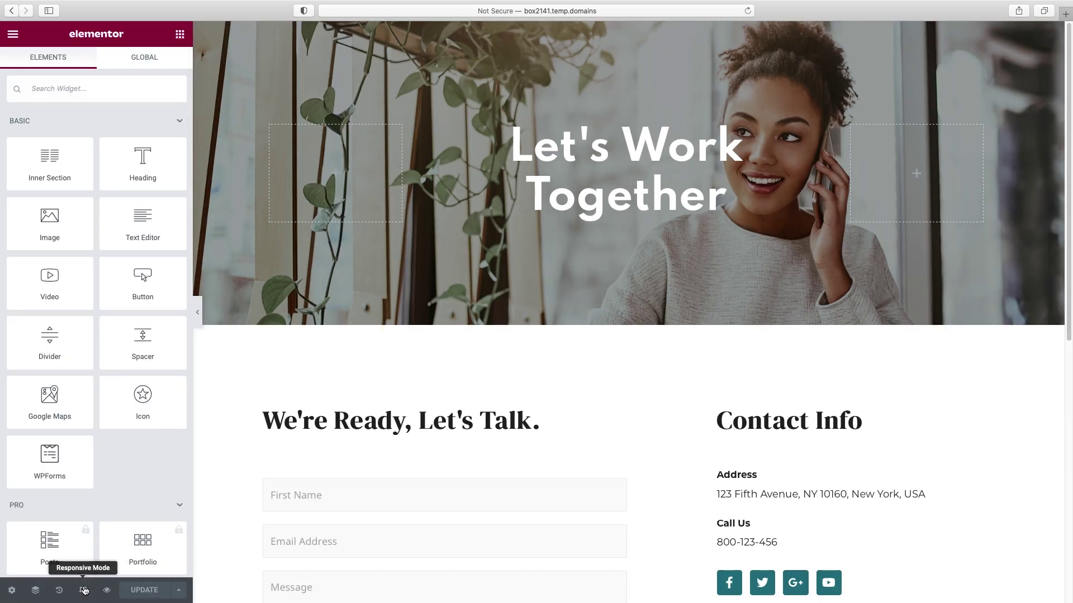
pyautogui.click(84, 591)
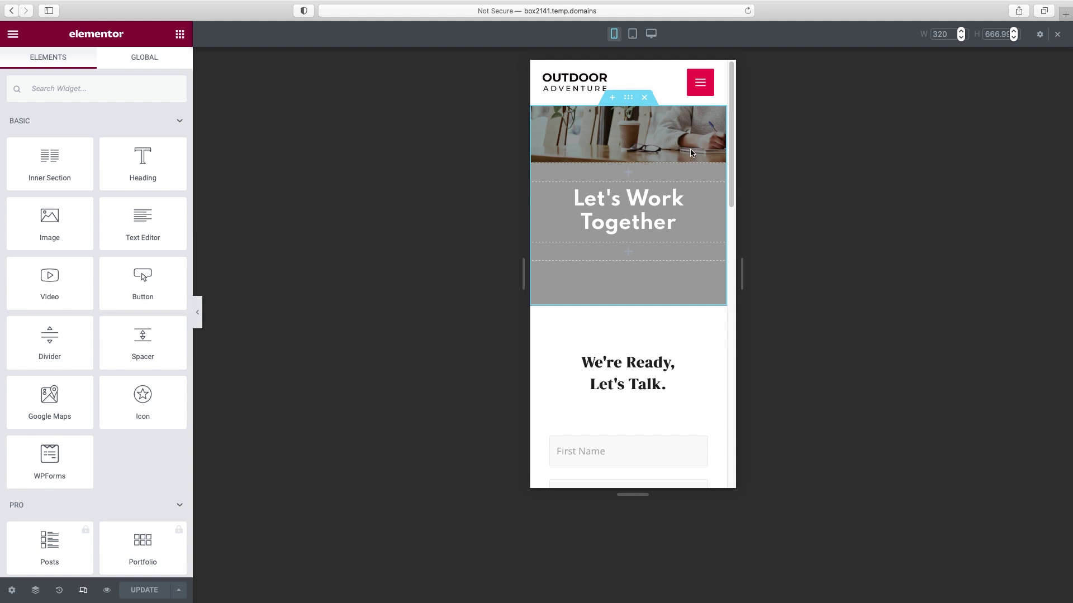
# - Set the hero section's mobile background position to Center Center and check it in the mobile preview
pyautogui.click(628, 98)
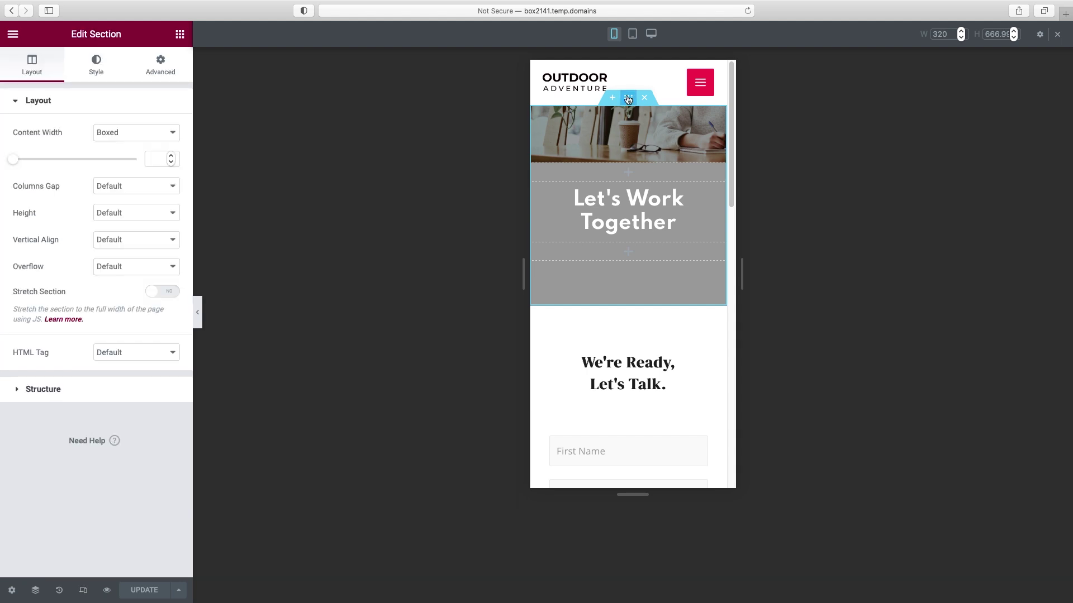
pyautogui.click(91, 77)
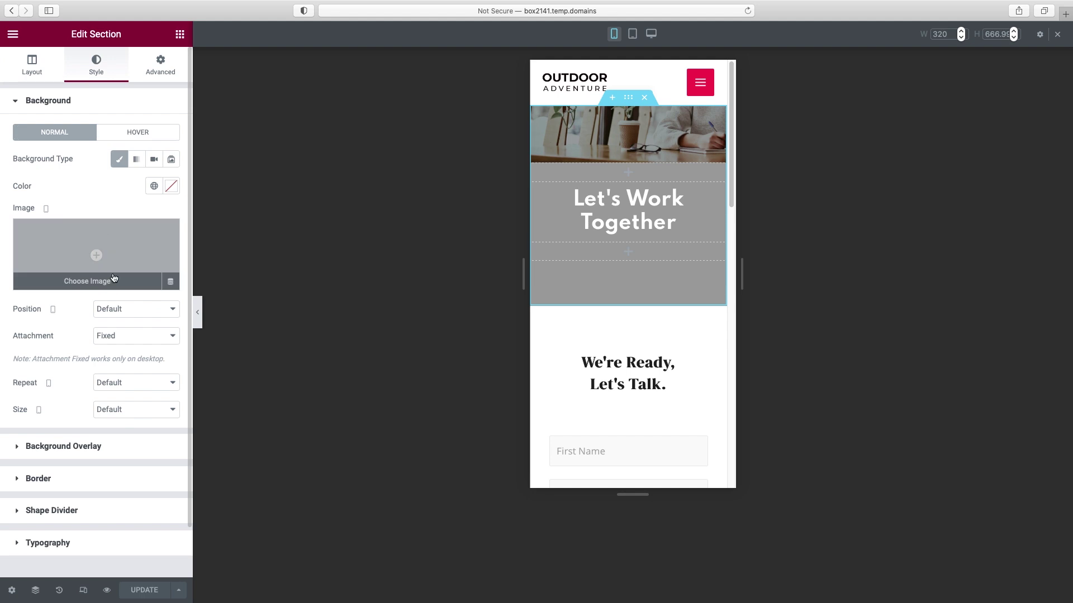
pyautogui.click(119, 309)
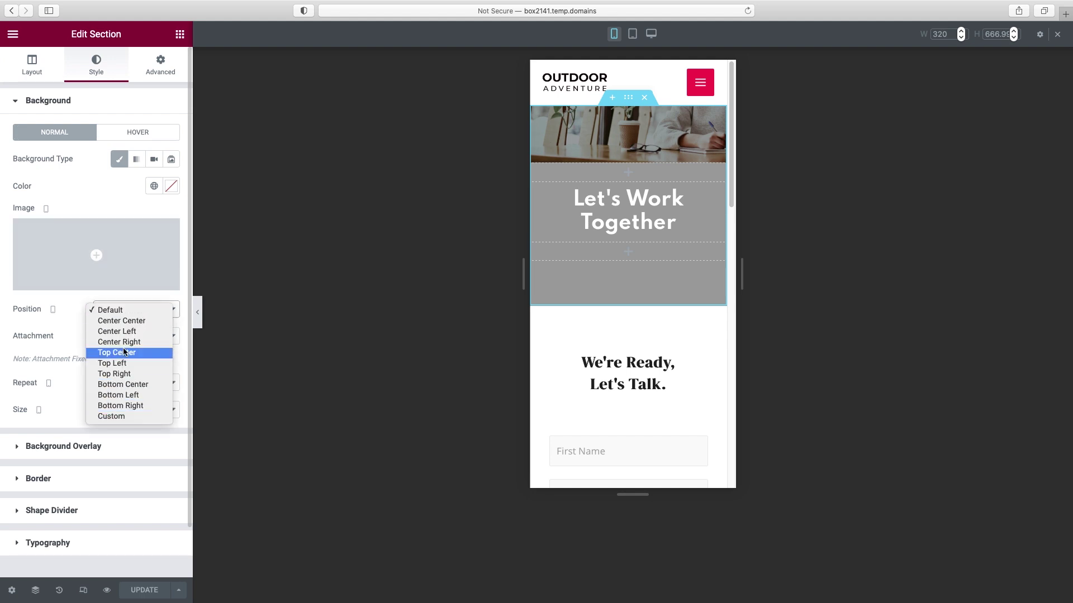
pyautogui.click(126, 323)
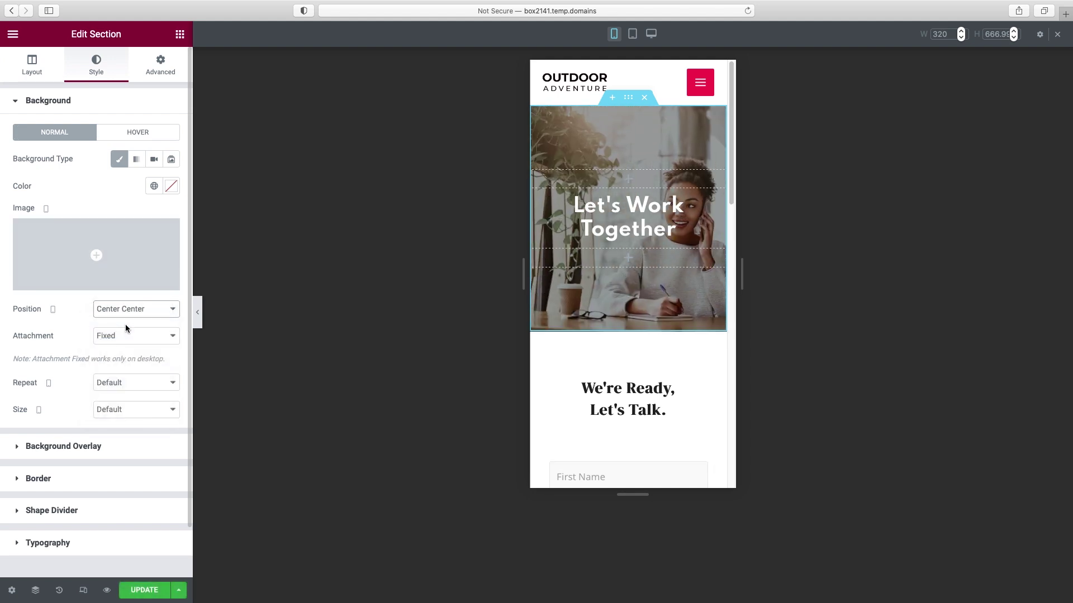
pyautogui.click(197, 312)
pyautogui.scroll(-1, 637, 147)
pyautogui.moveTo(637, 147); pyautogui.dragTo(640, 240)
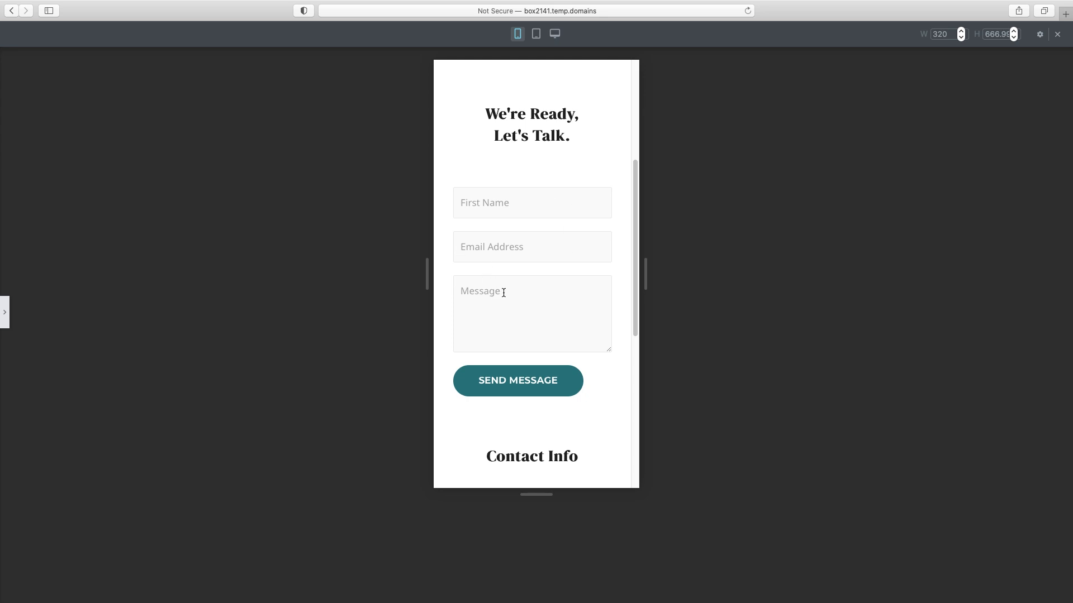
pyautogui.scroll(-5, 515, 300)
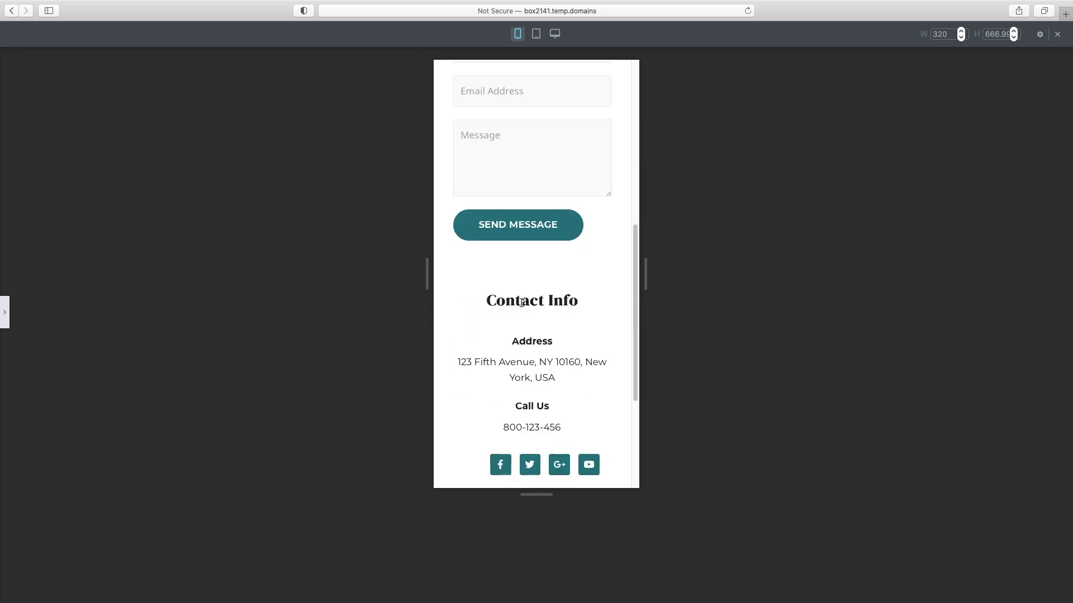
pyautogui.scroll(-5, 574, 281)
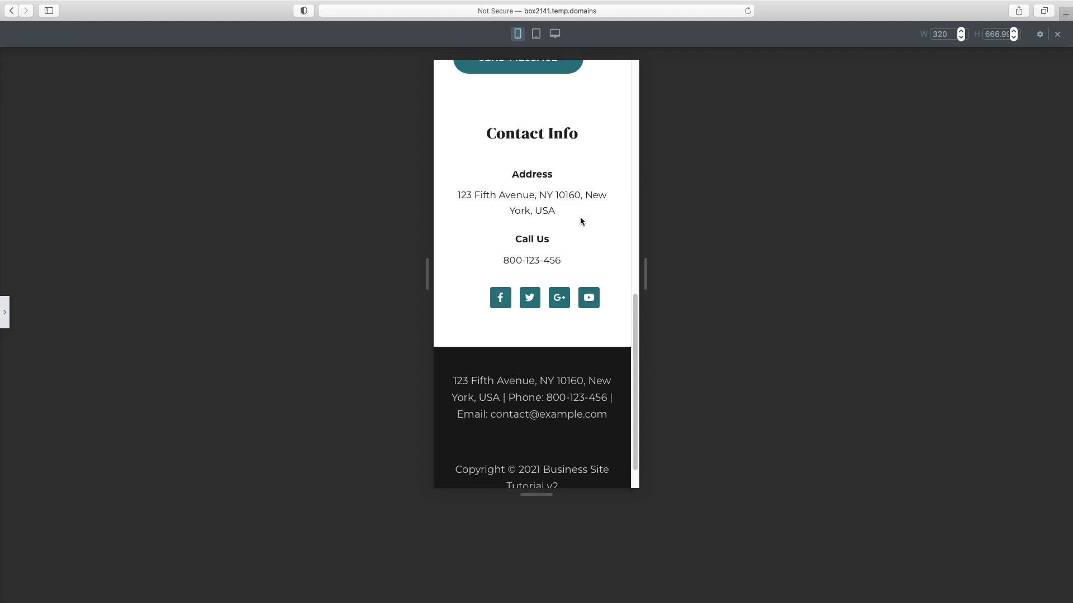
pyautogui.scroll(1, 580, 220)
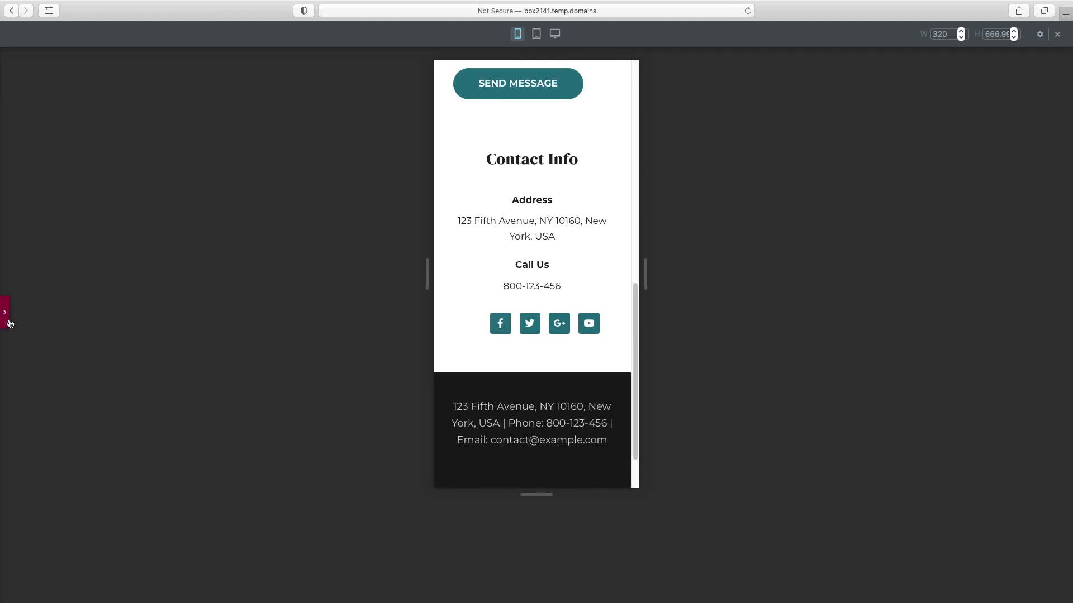
pyautogui.click(5, 313)
# - Save the Contact page and switch the preview back to desktop width
pyautogui.click(147, 590)
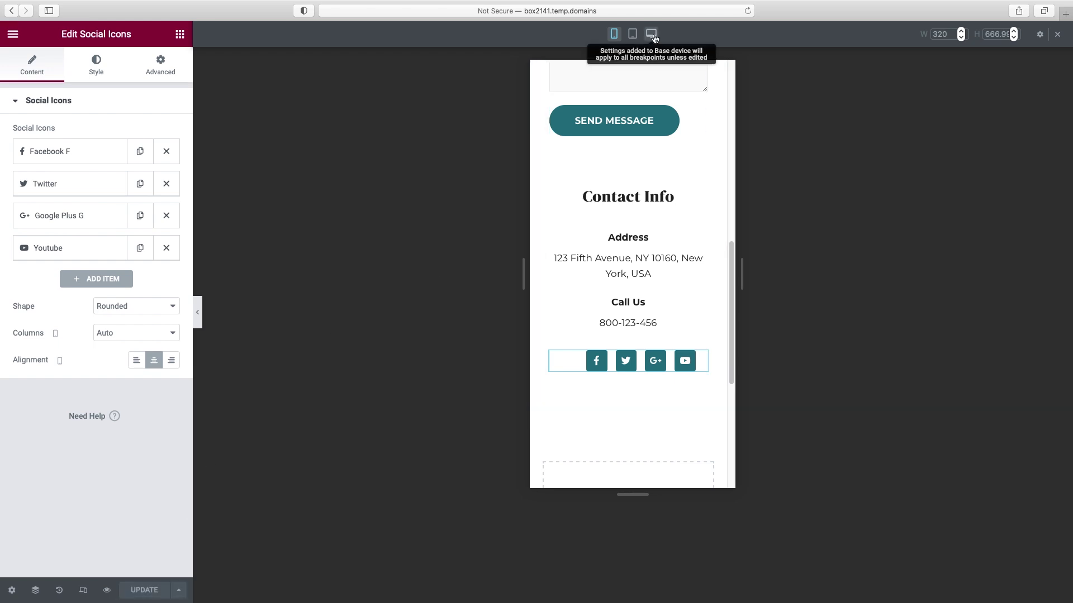
pyautogui.click(651, 34)
pyautogui.click(197, 312)
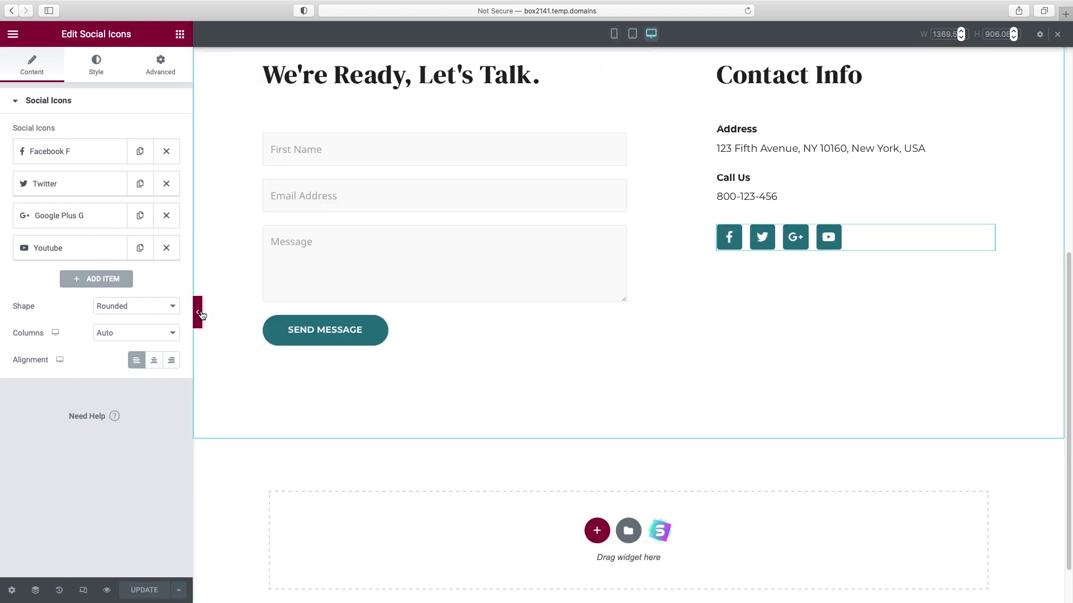
pyautogui.scroll(5, 658, 308)
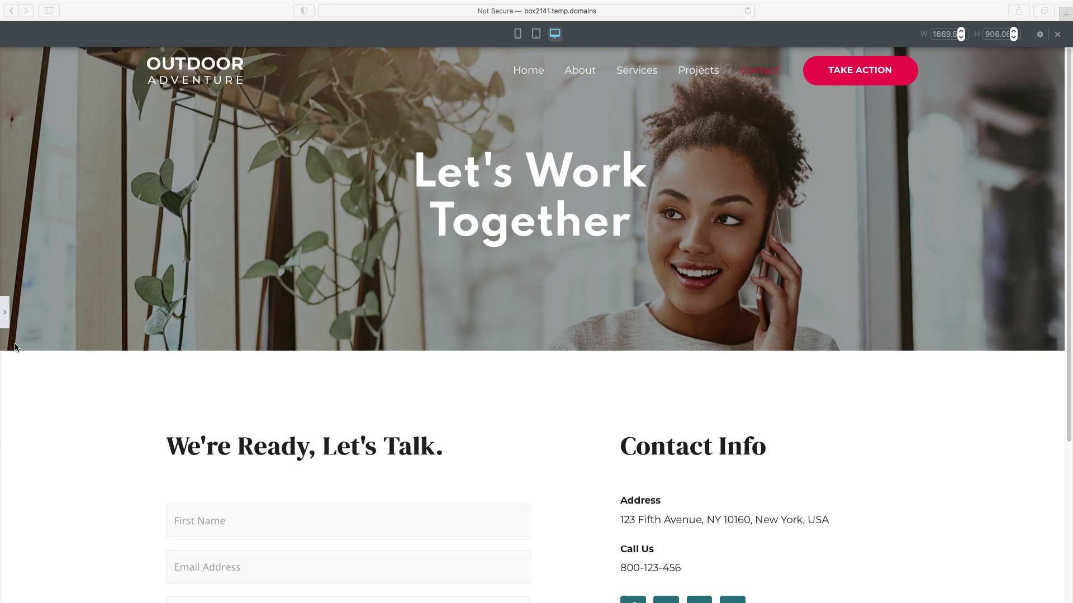
pyautogui.click(5, 315)
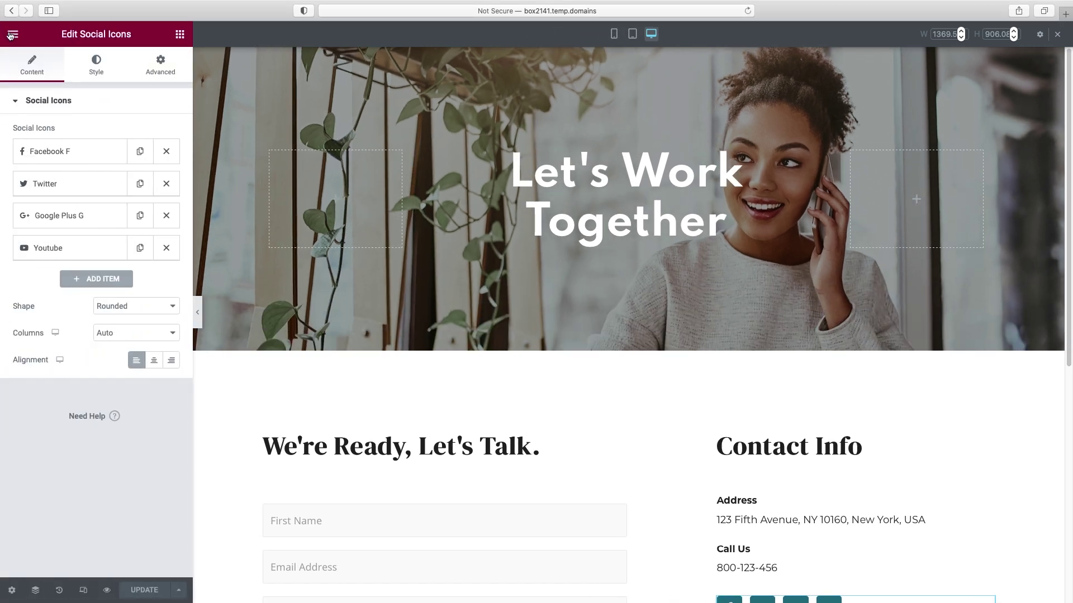
pyautogui.click(10, 35)
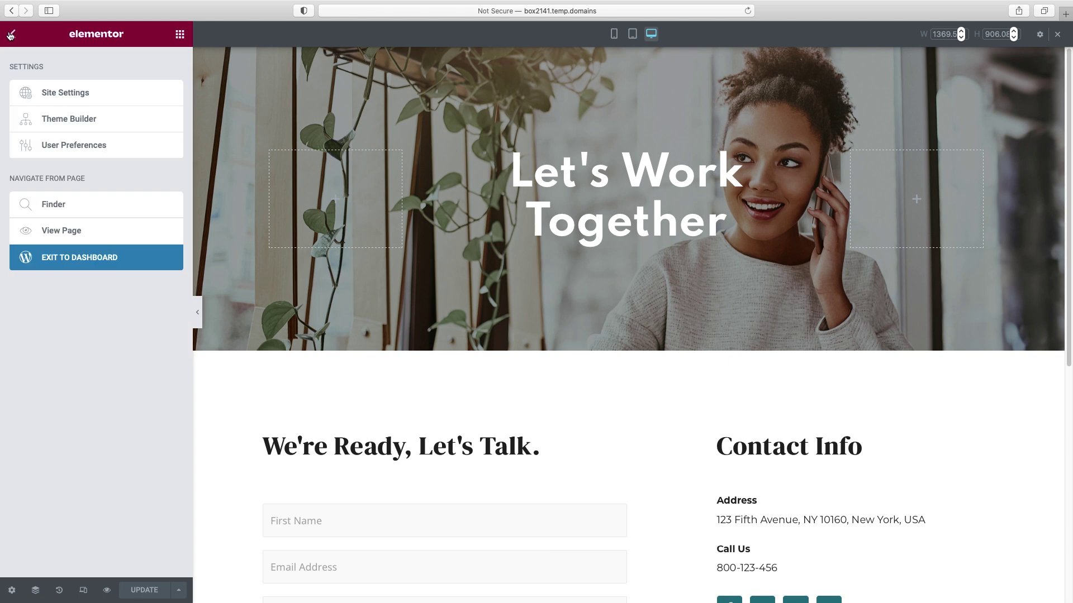
# - Search plugins for 'premium add ons for elementor', install and activate it, then list all pages
pyautogui.click(84, 259)
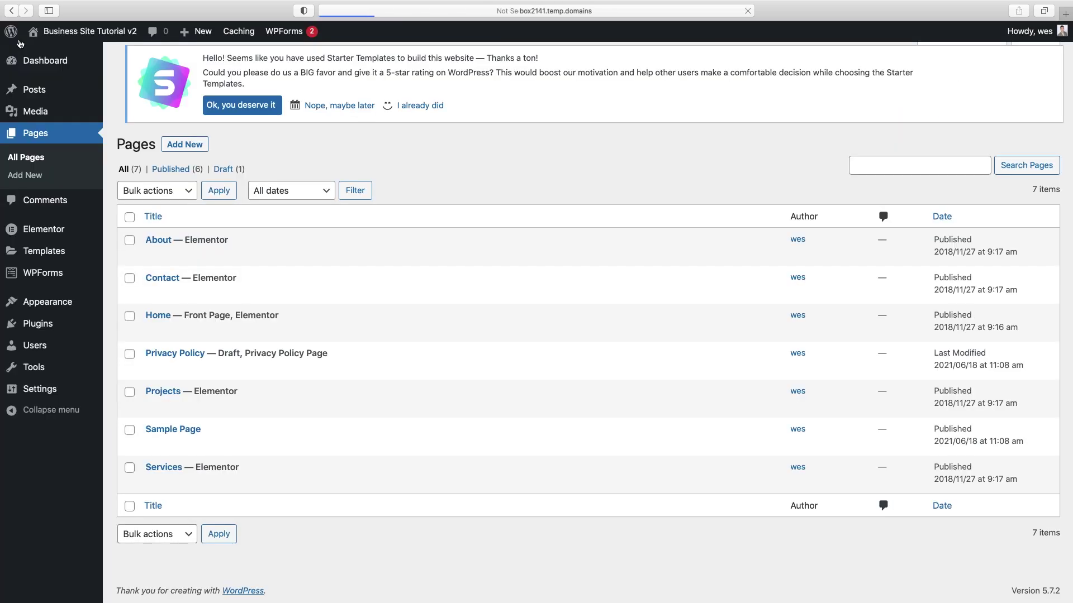
pyautogui.moveTo(42, 329)
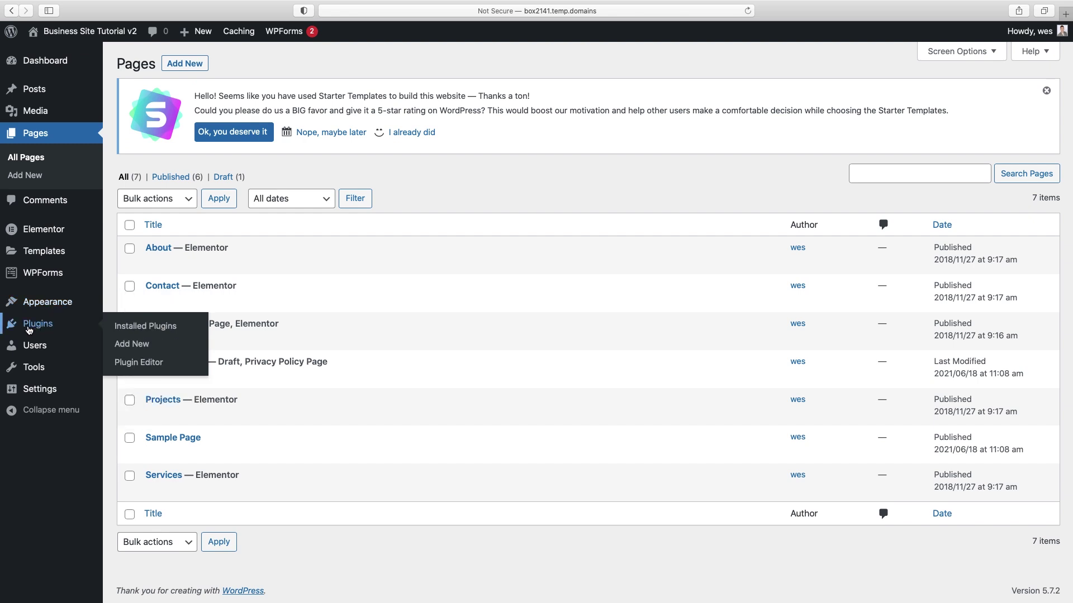
pyautogui.click(126, 347)
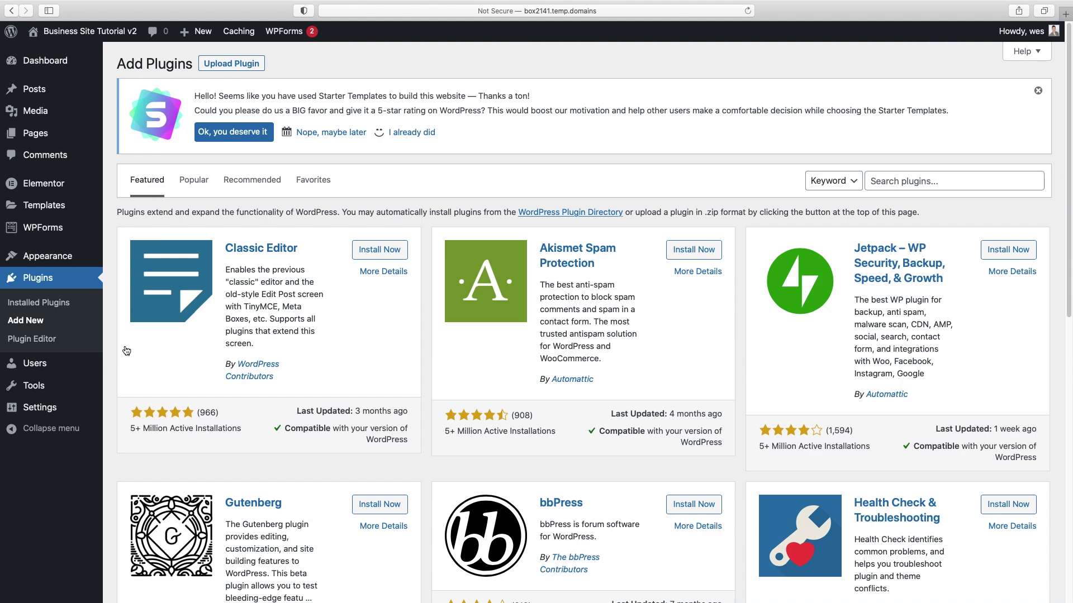
pyautogui.click(951, 181)
pyautogui.write('premium add ons for elementor')
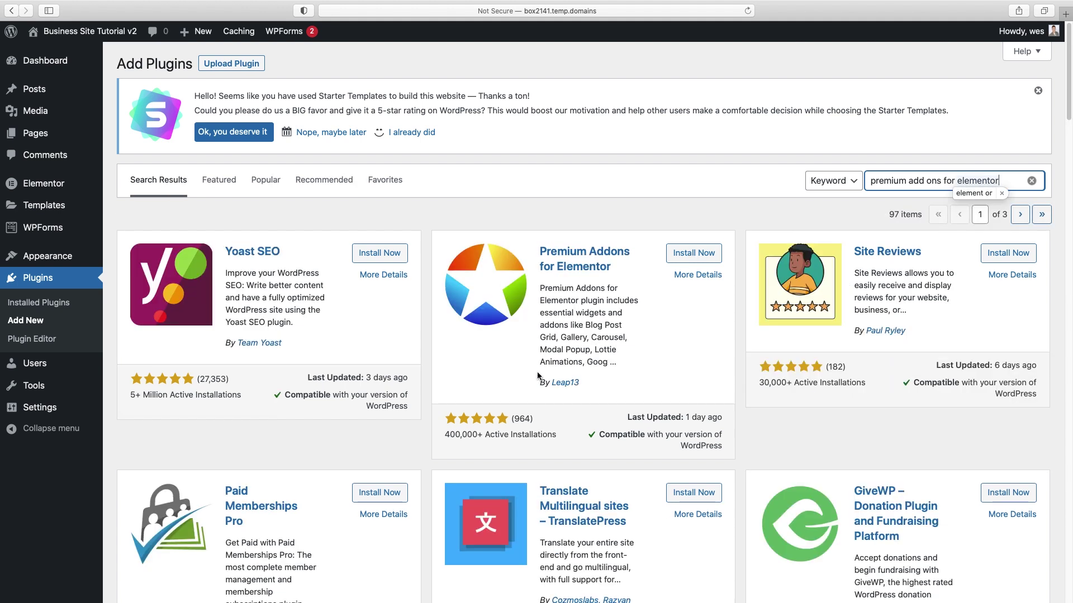
pyautogui.click(700, 256)
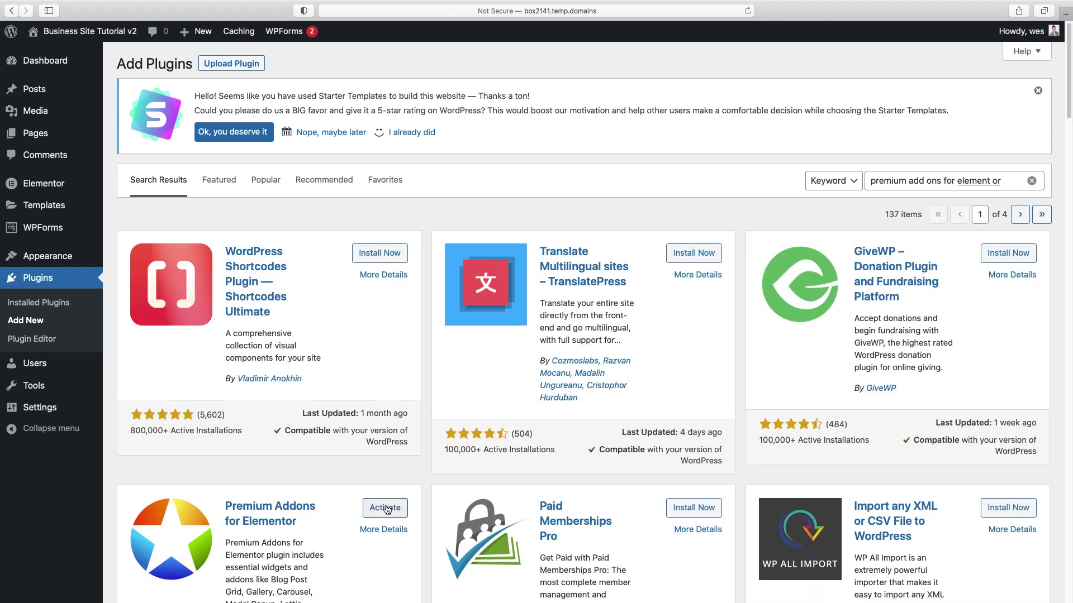
pyautogui.click(385, 507)
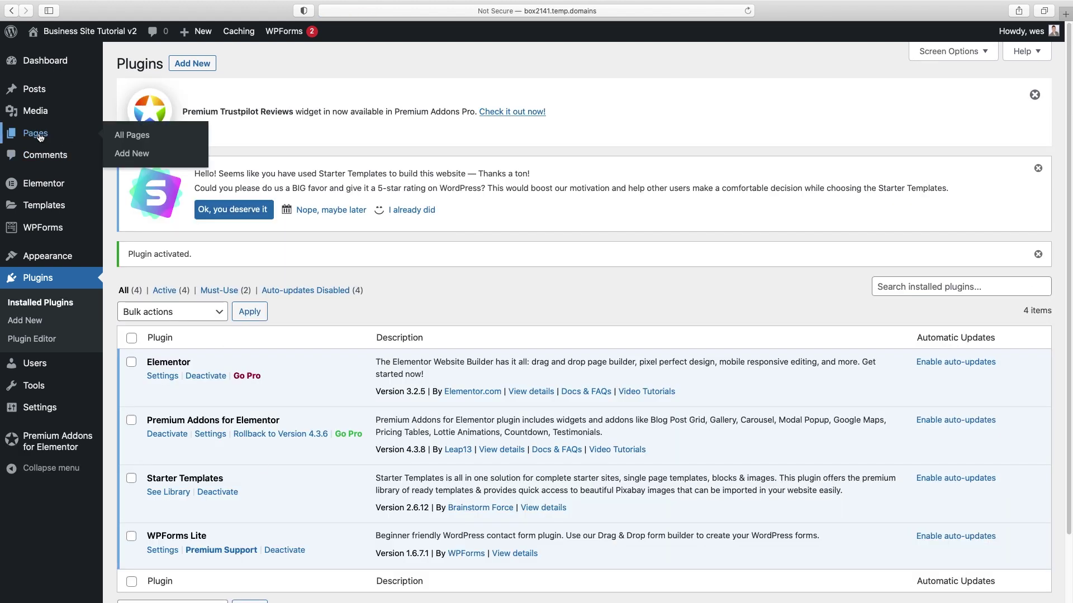
pyautogui.click(39, 137)
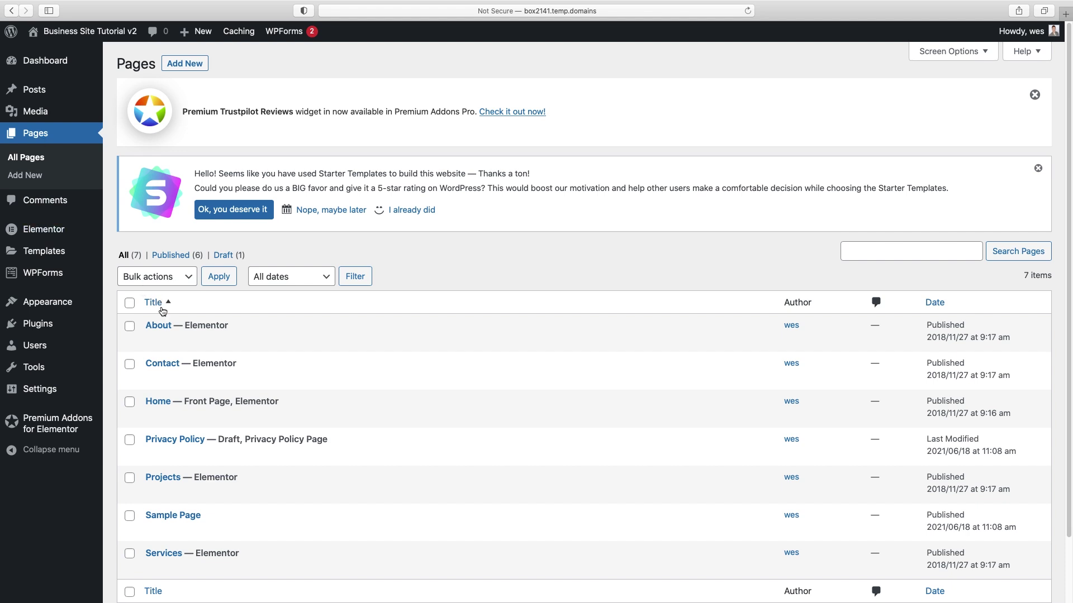
pyautogui.moveTo(169, 324)
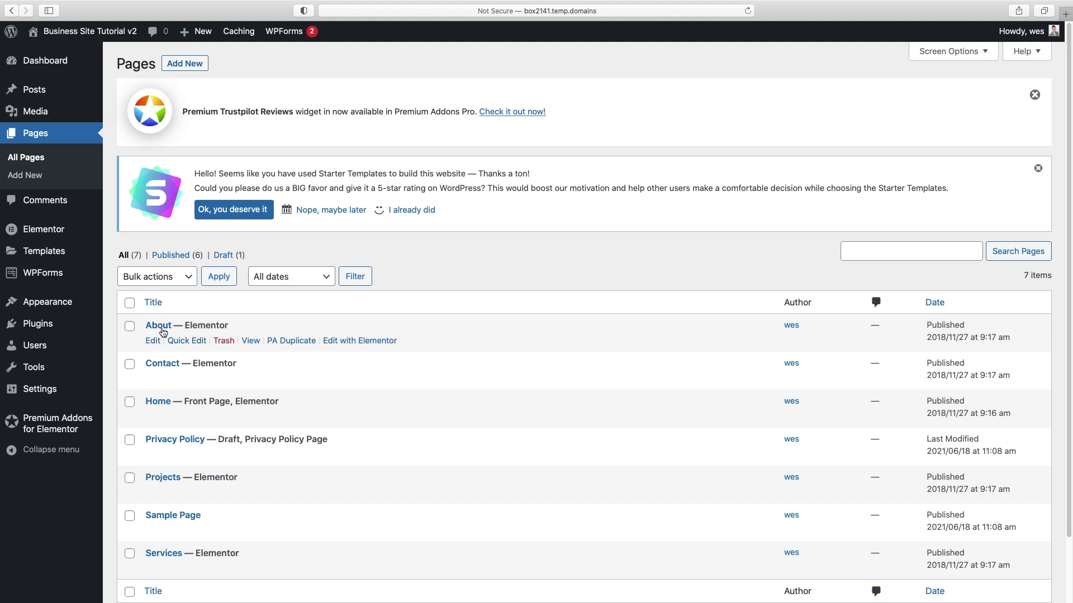
# - Duplicate the About page with PA Duplicate, retitle the copy 'Blog' and set it to Published
pyautogui.click(304, 346)
pyautogui.click(186, 417)
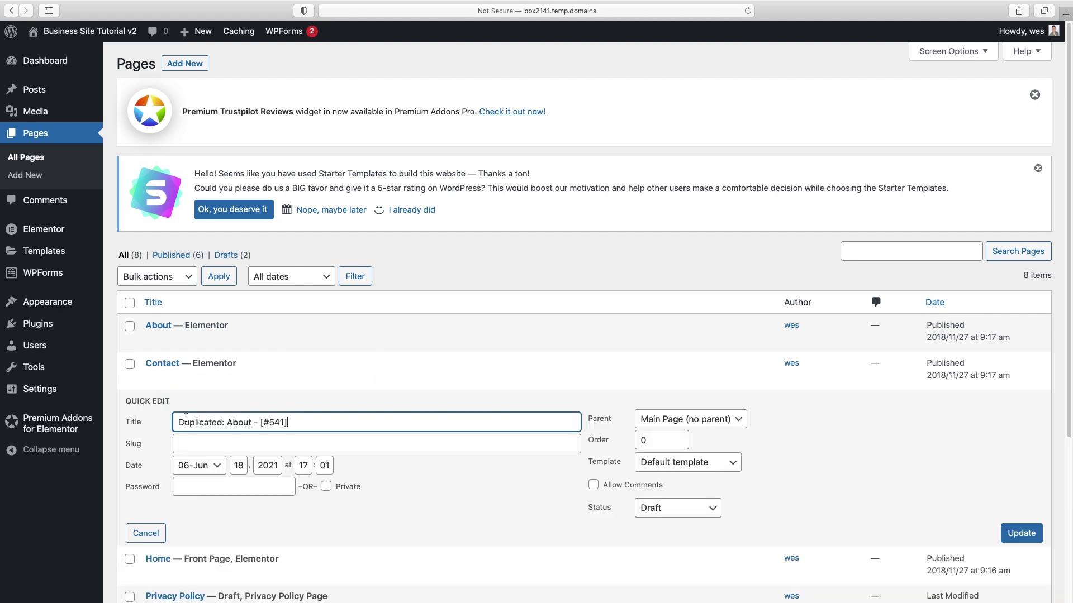
pyautogui.moveTo(178, 423); pyautogui.dragTo(328, 423)
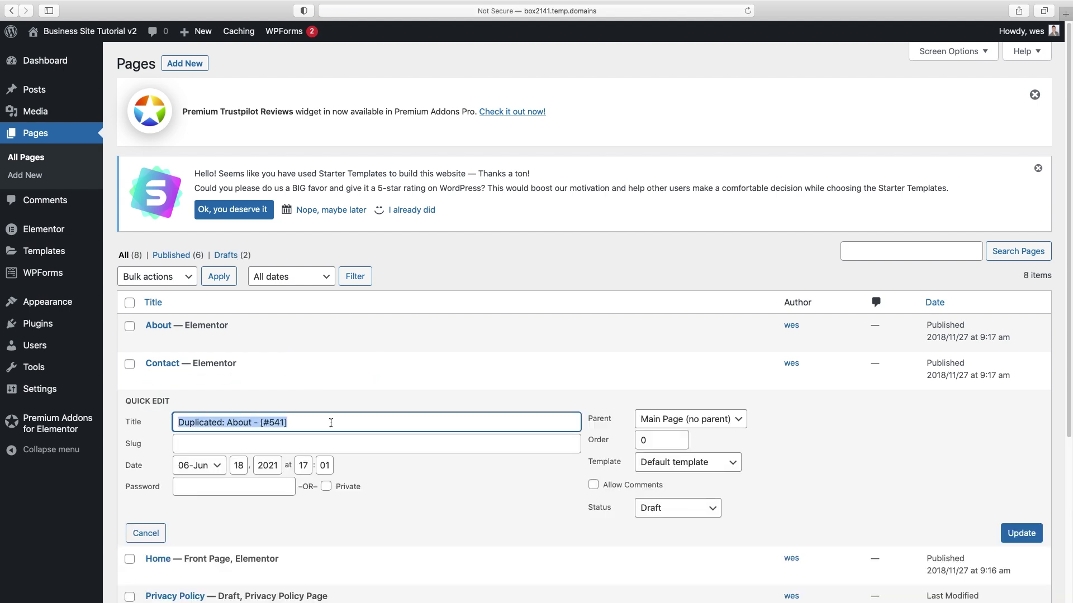
pyautogui.write('Blog')
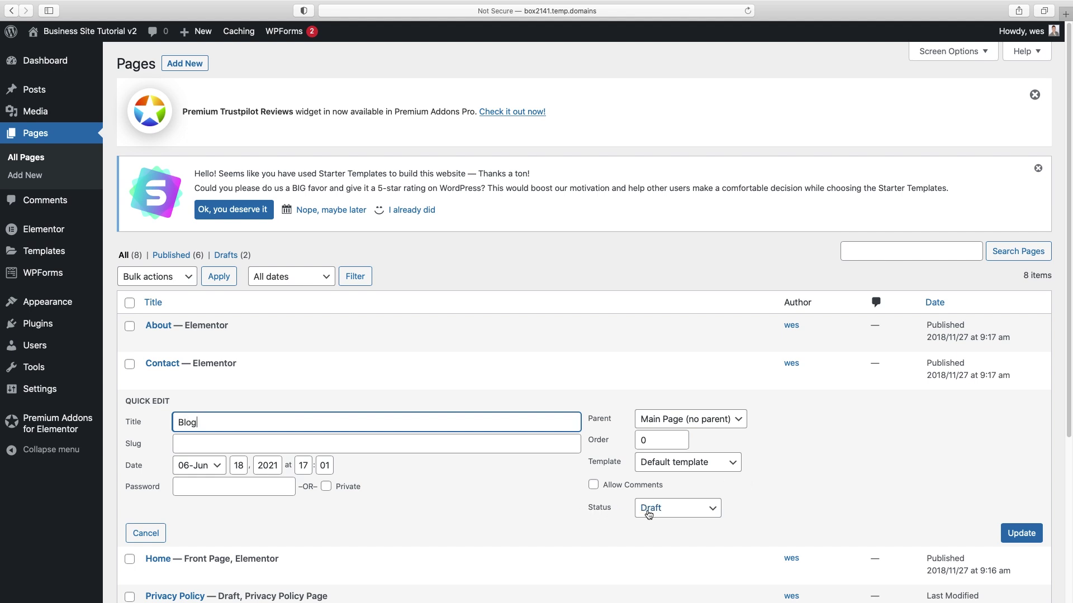
pyautogui.click(677, 509)
pyautogui.click(668, 487)
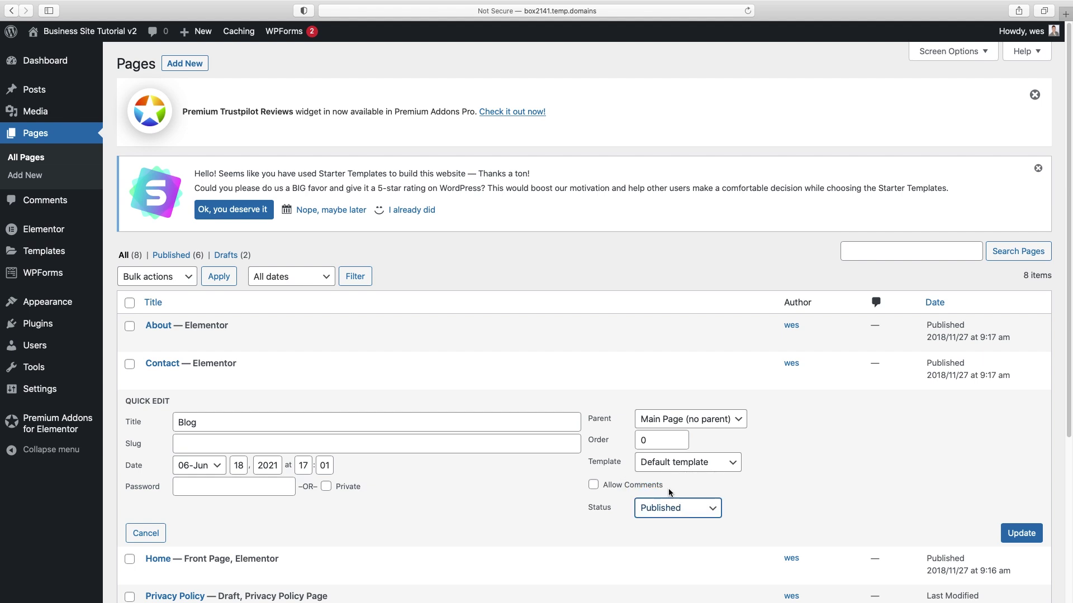
pyautogui.click(1028, 534)
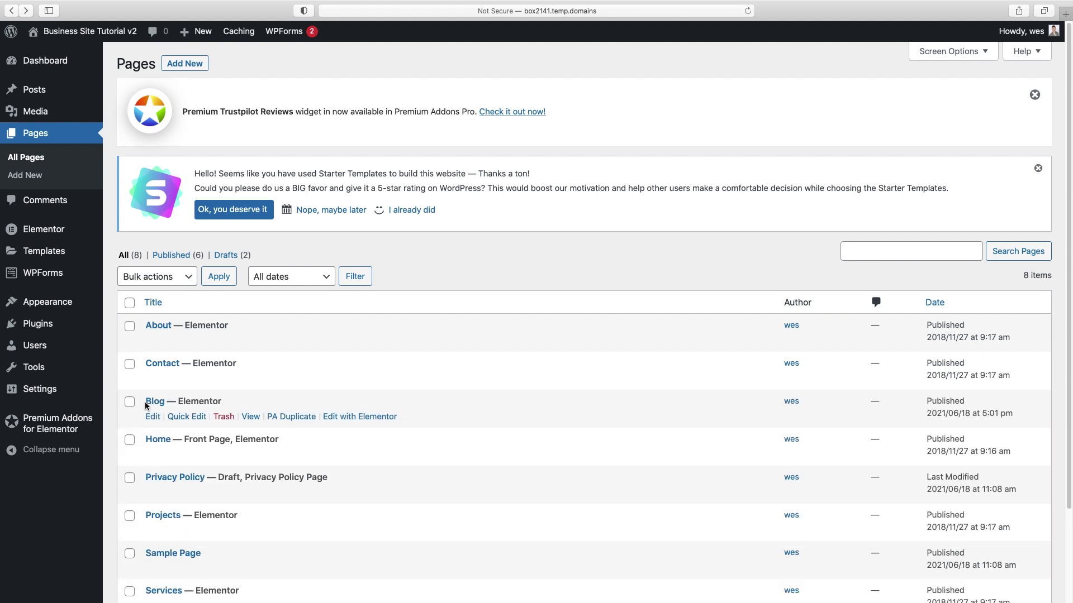
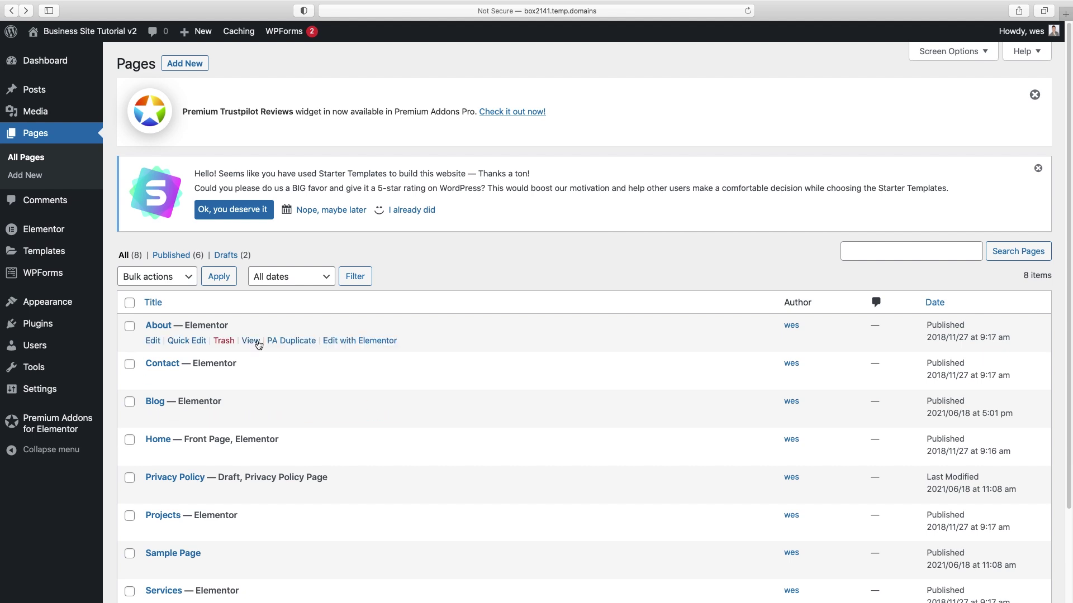
# - Set the smiling woman photo as the Hello world! post's featured image
pyautogui.click(36, 90)
pyautogui.moveTo(156, 331)
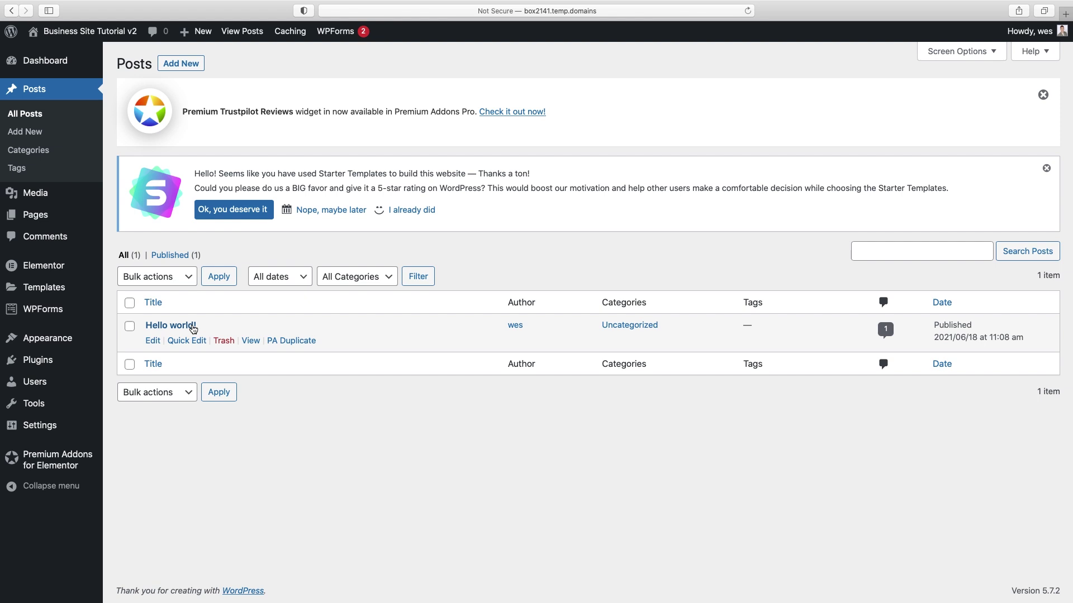
pyautogui.click(154, 343)
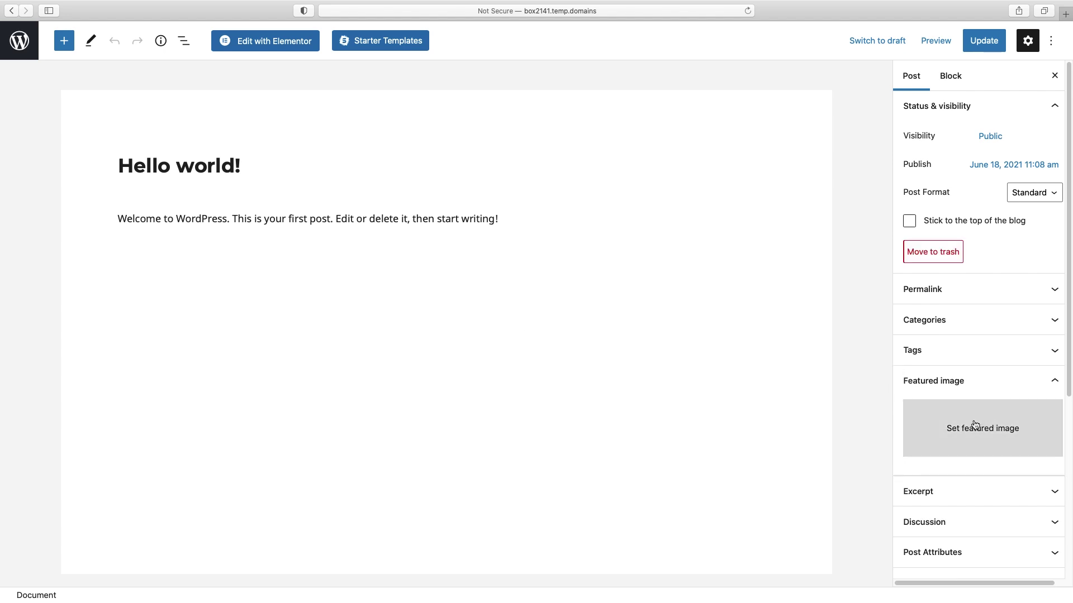
pyautogui.click(978, 428)
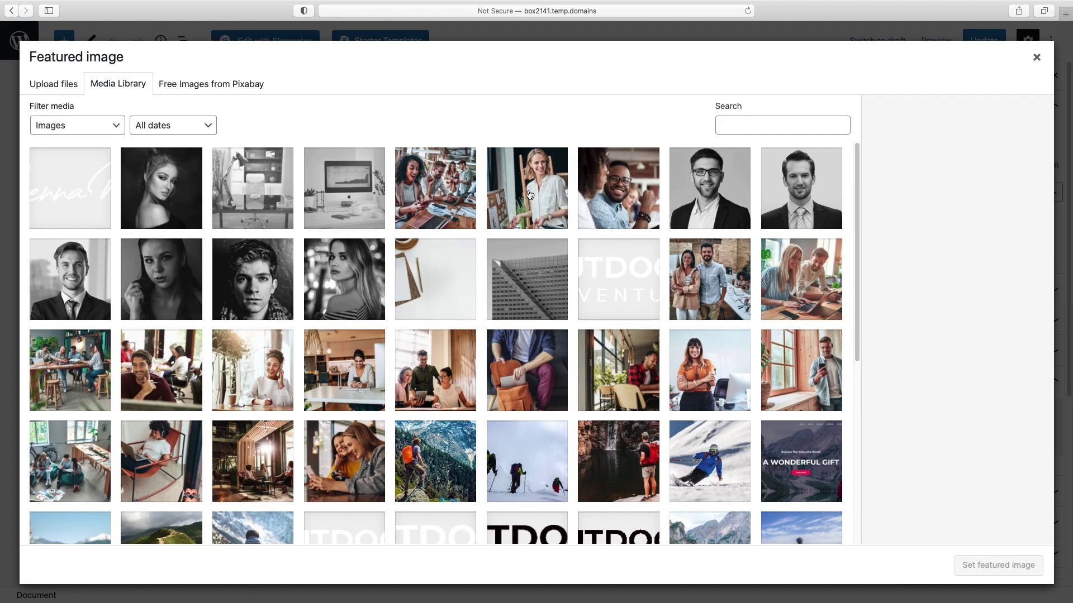
pyautogui.click(528, 193)
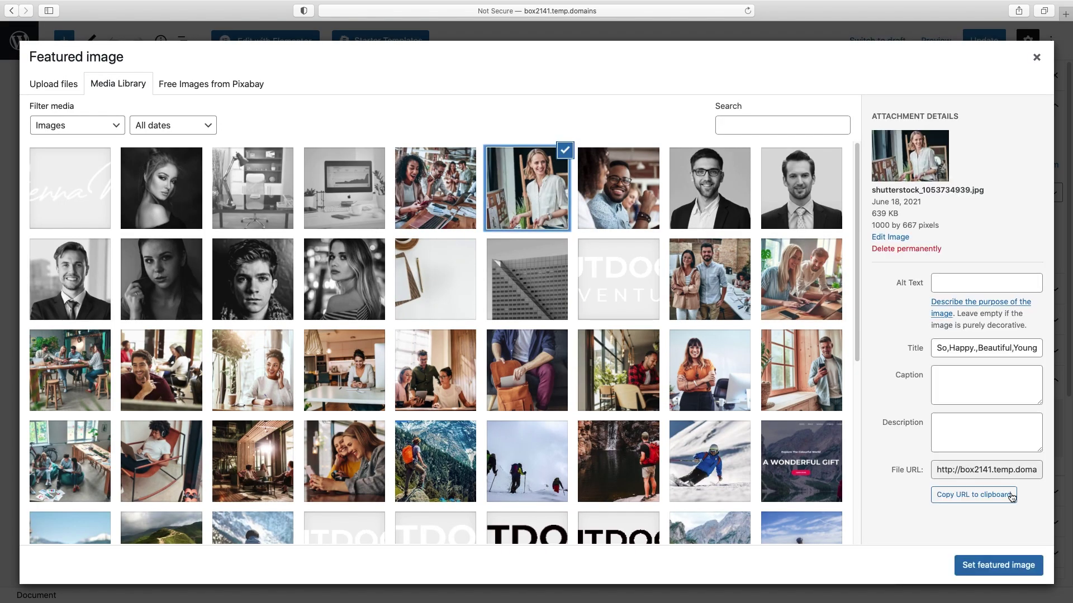
pyautogui.click(997, 565)
# - Update the post, return to Posts and make a PA Duplicate copy of Hello world!
pyautogui.click(980, 44)
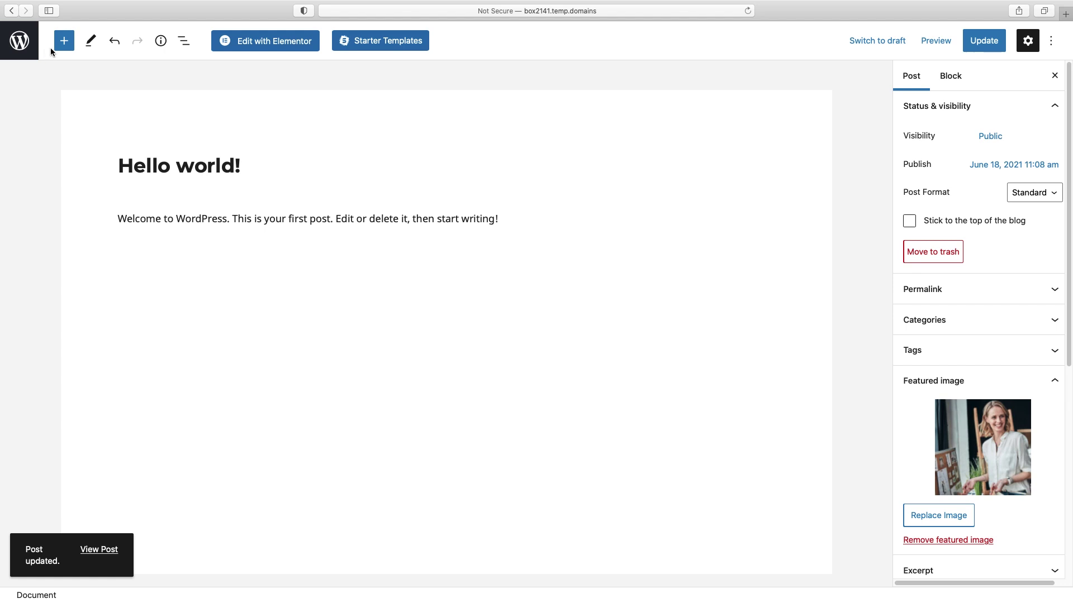
pyautogui.click(21, 41)
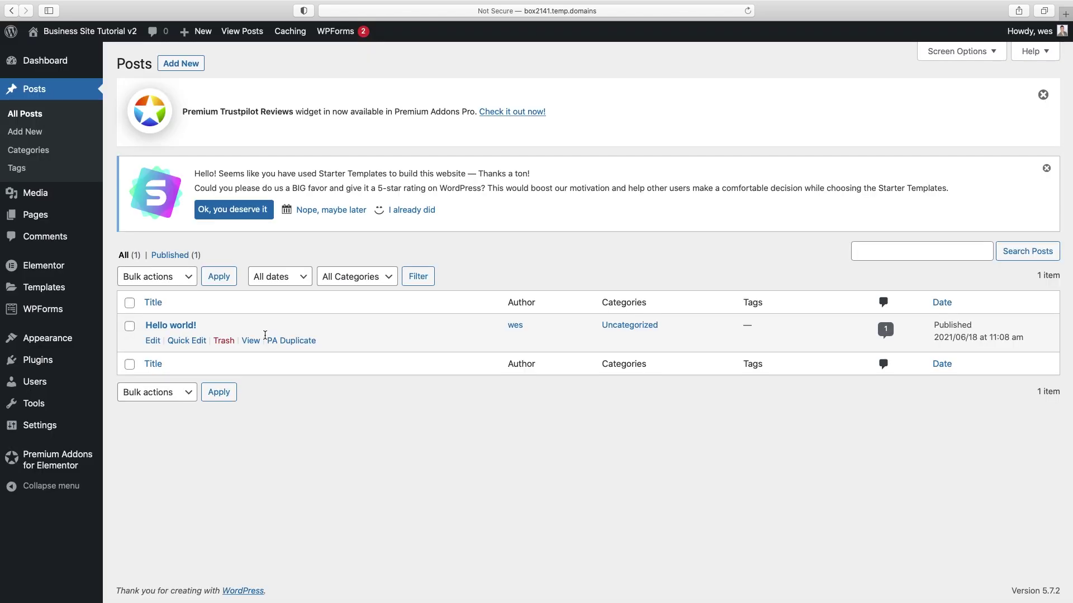
pyautogui.click(284, 343)
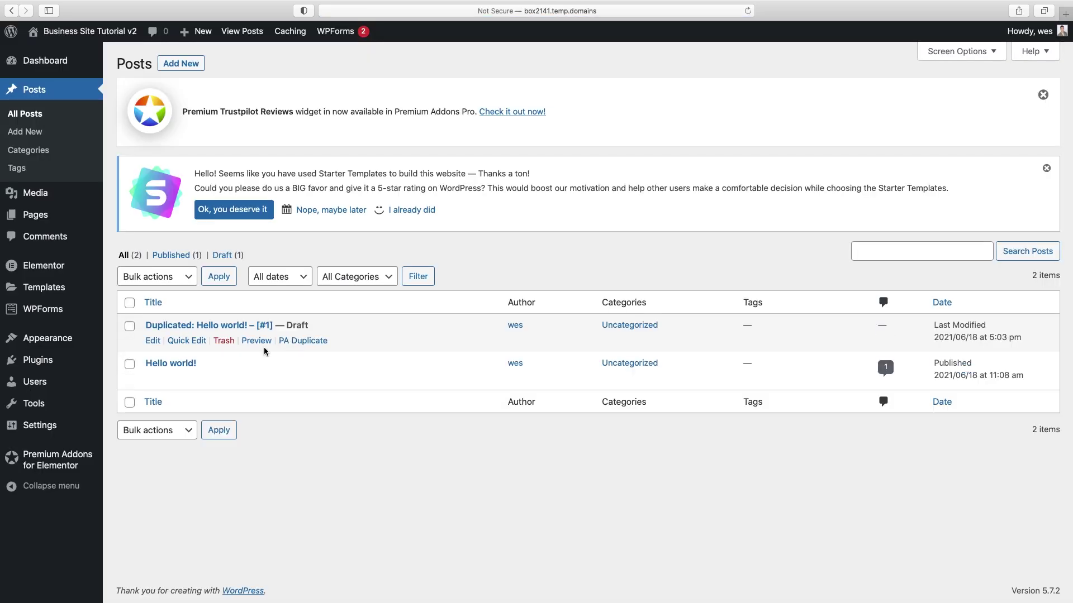
# - Make a second copy of Hello world! and publish one copy titled 'New Post 2'
pyautogui.click(302, 380)
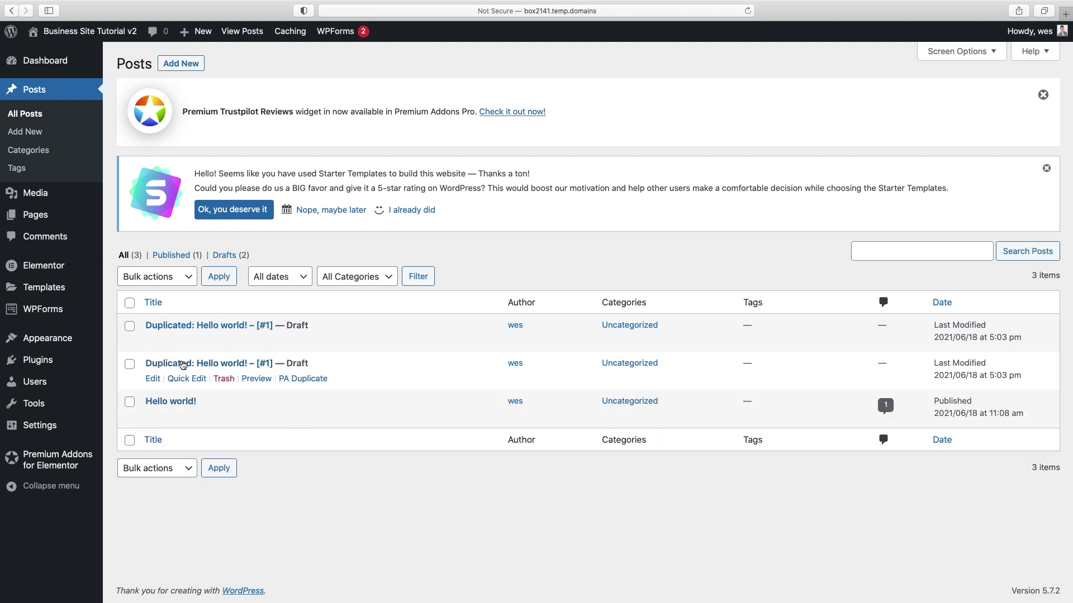
pyautogui.click(174, 379)
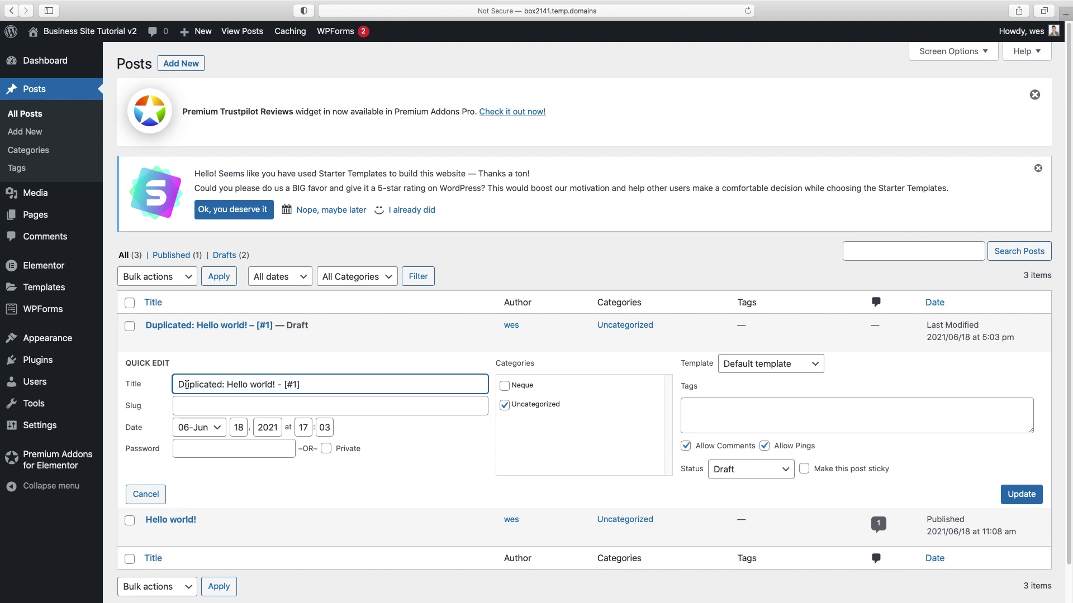
pyautogui.moveTo(178, 385); pyautogui.dragTo(390, 386)
pyautogui.write('New Post 2')
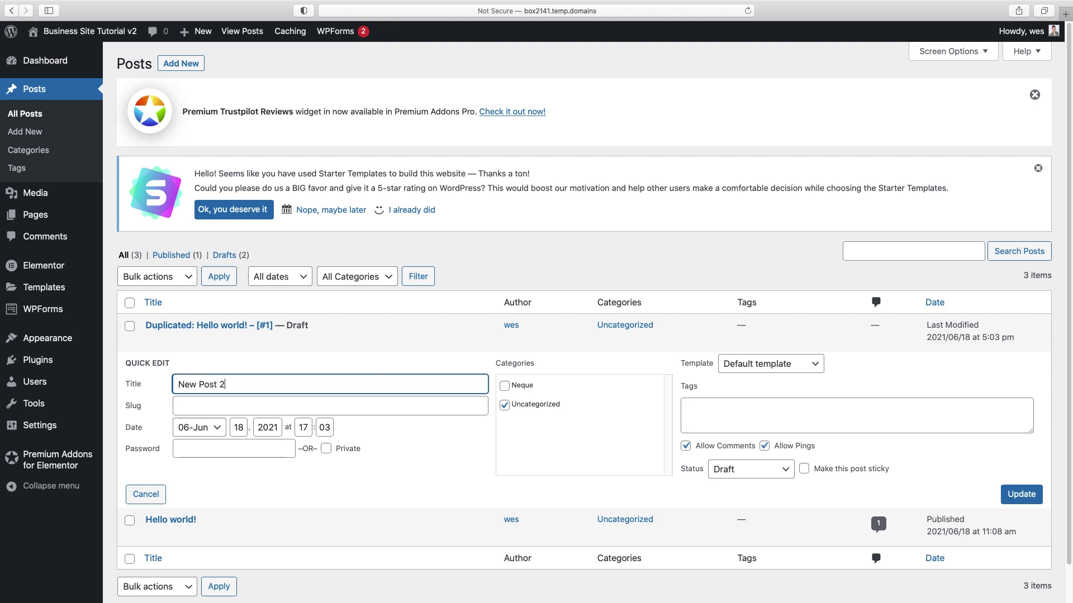
pyautogui.click(727, 470)
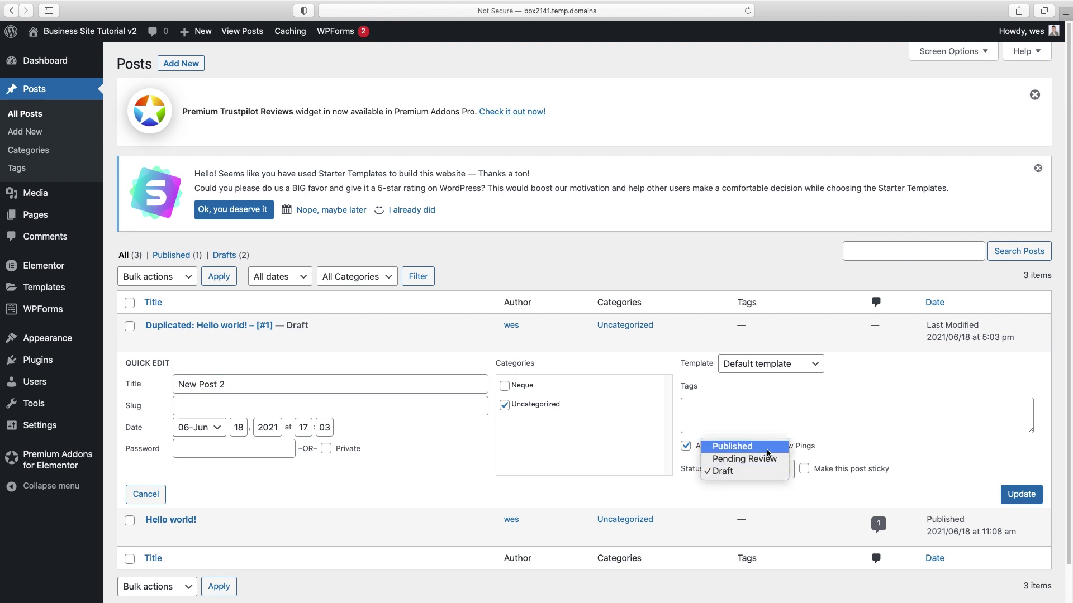
pyautogui.click(726, 445)
pyautogui.click(1021, 495)
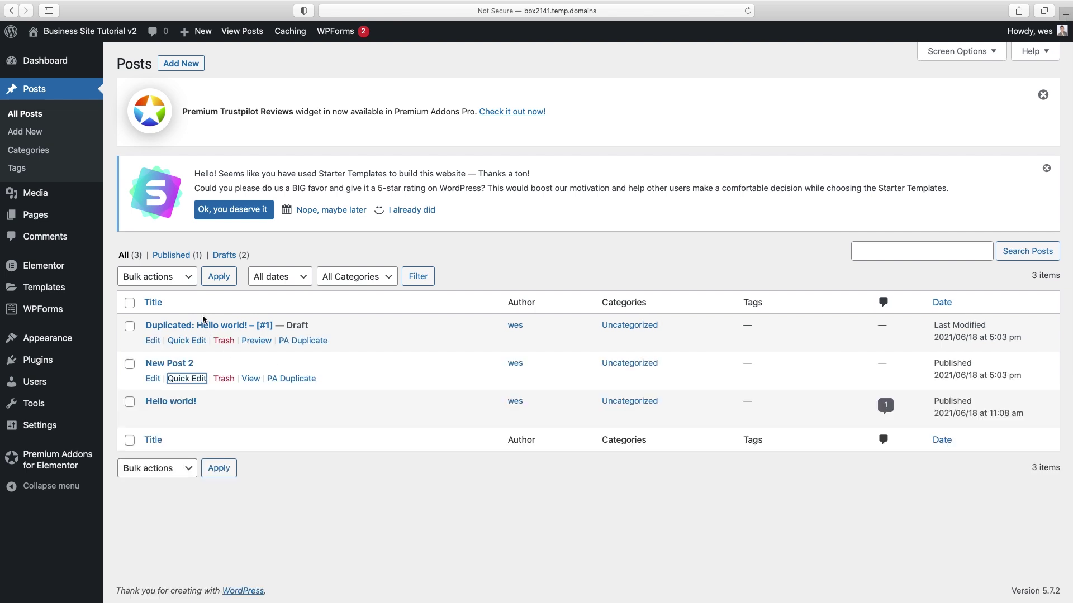
# - Retitle the other copy 'New Post 3', publish it, and go to the Pages list
pyautogui.click(182, 341)
pyautogui.tripleClick(182, 347)
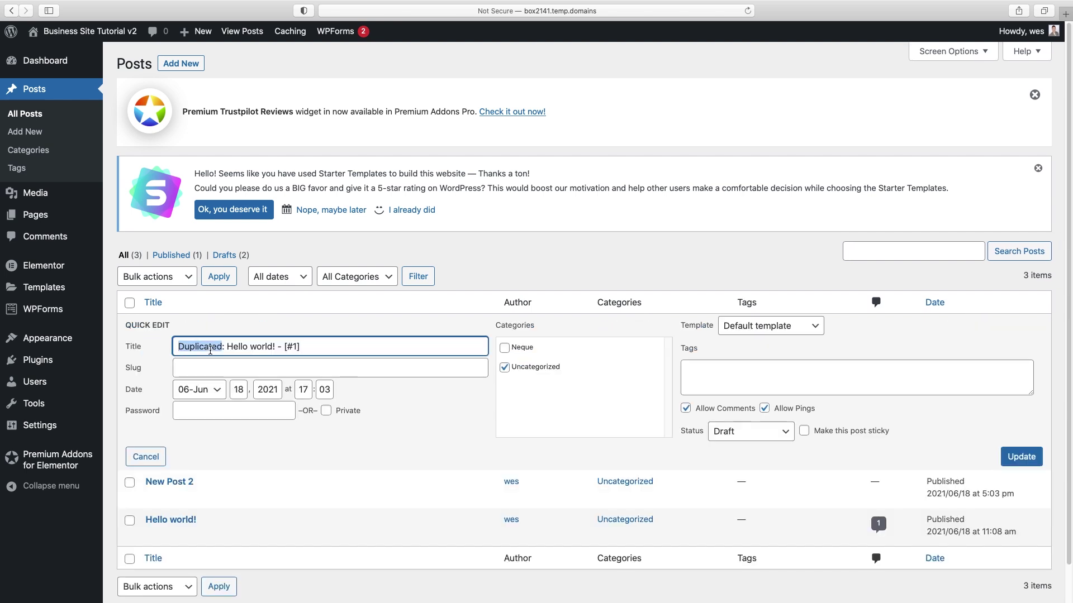
pyautogui.write('New Post 3')
pyautogui.click(749, 432)
pyautogui.click(743, 409)
pyautogui.click(1022, 456)
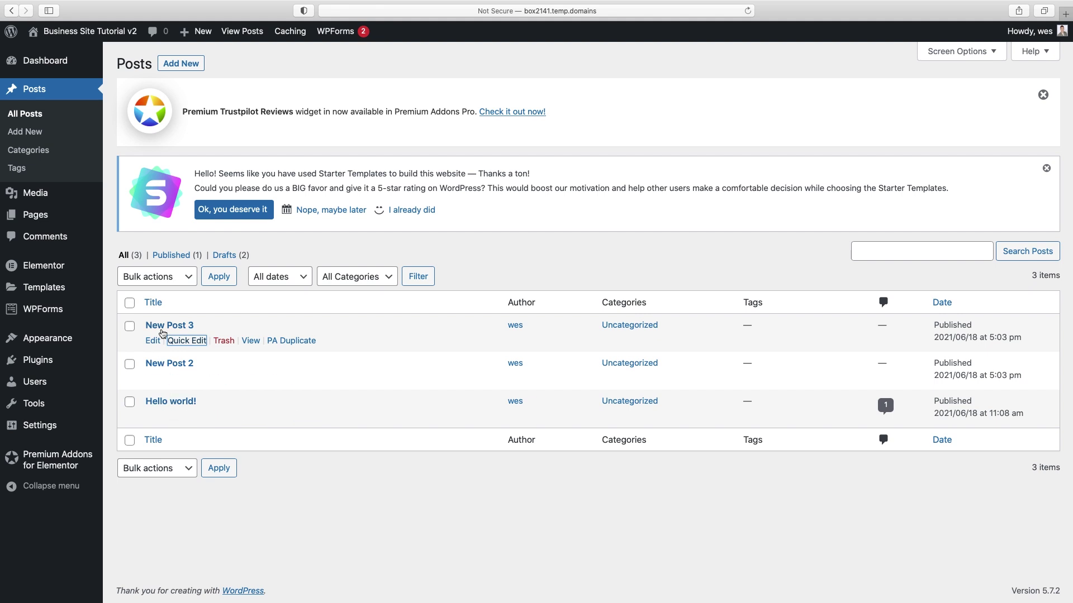
pyautogui.moveTo(88, 320)
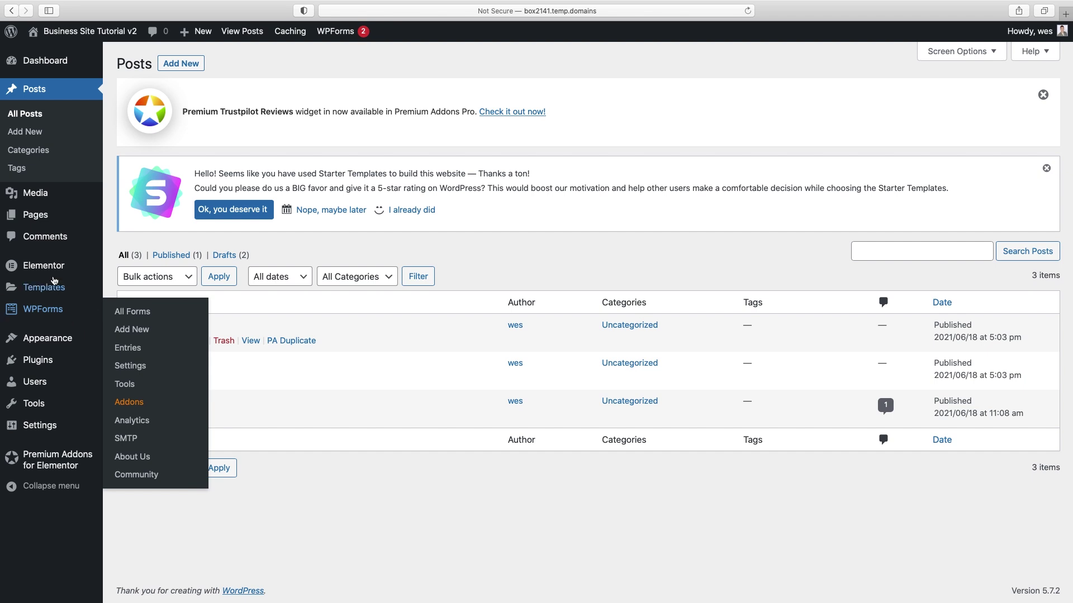
pyautogui.click(35, 216)
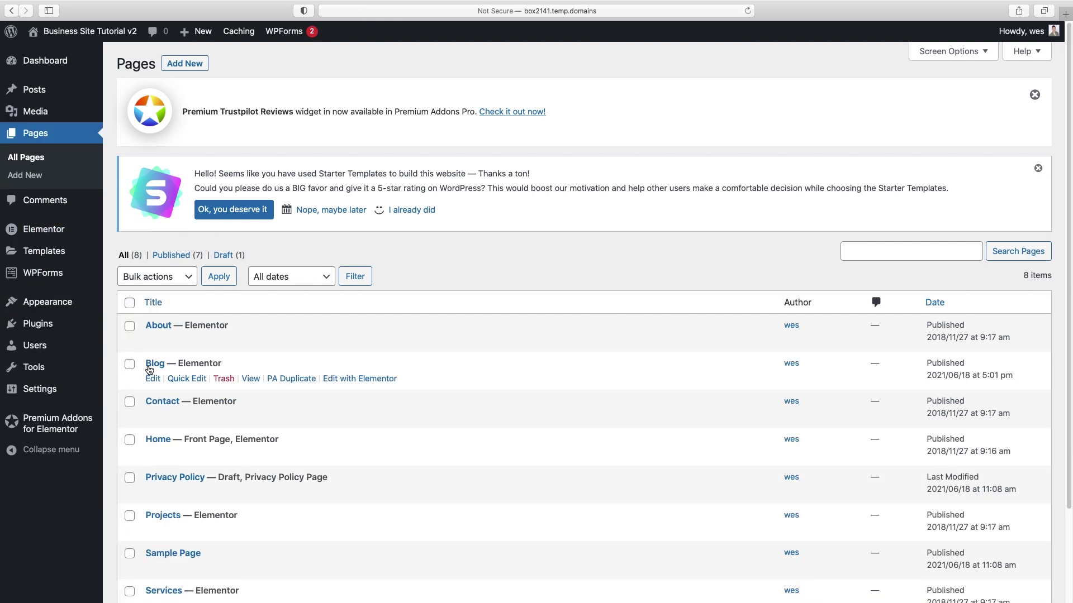
# - Open the Blog page in Elementor and delete the mission/video, Our experience and Meet the team sections
pyautogui.click(357, 380)
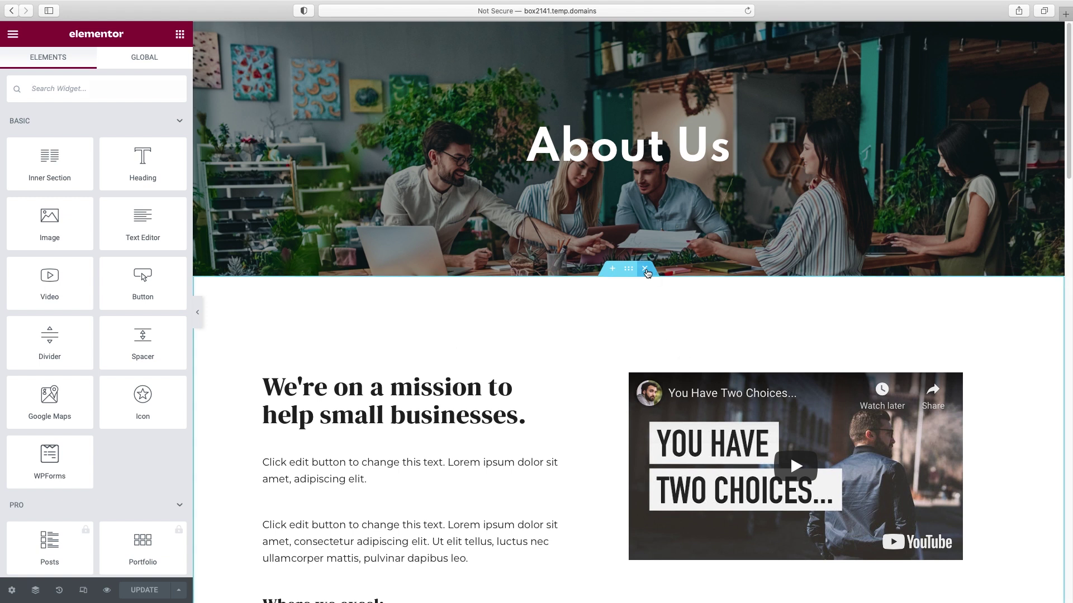
pyautogui.click(647, 273)
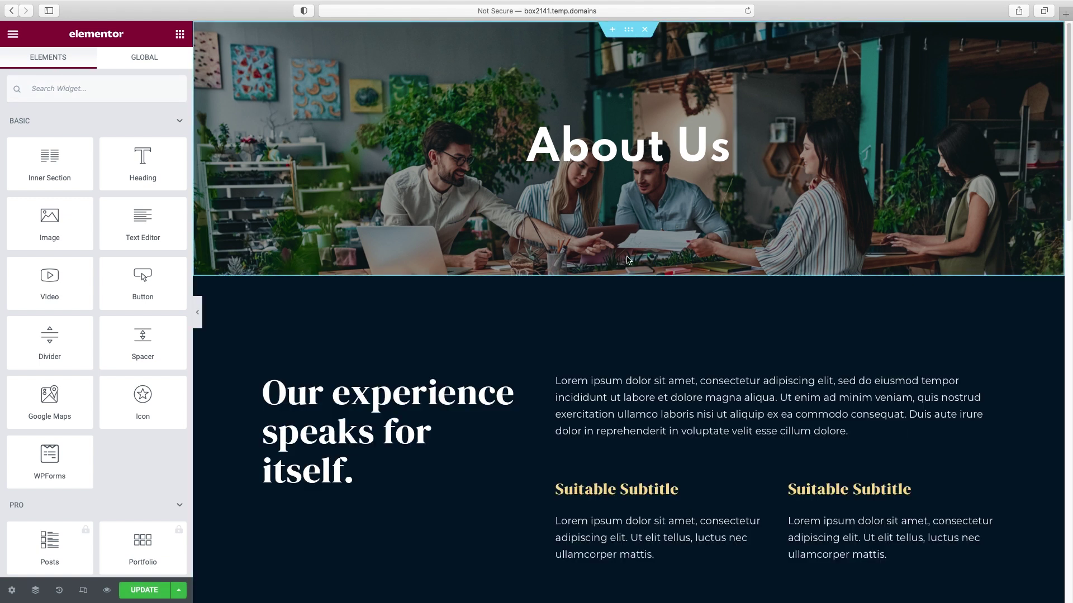
pyautogui.click(645, 269)
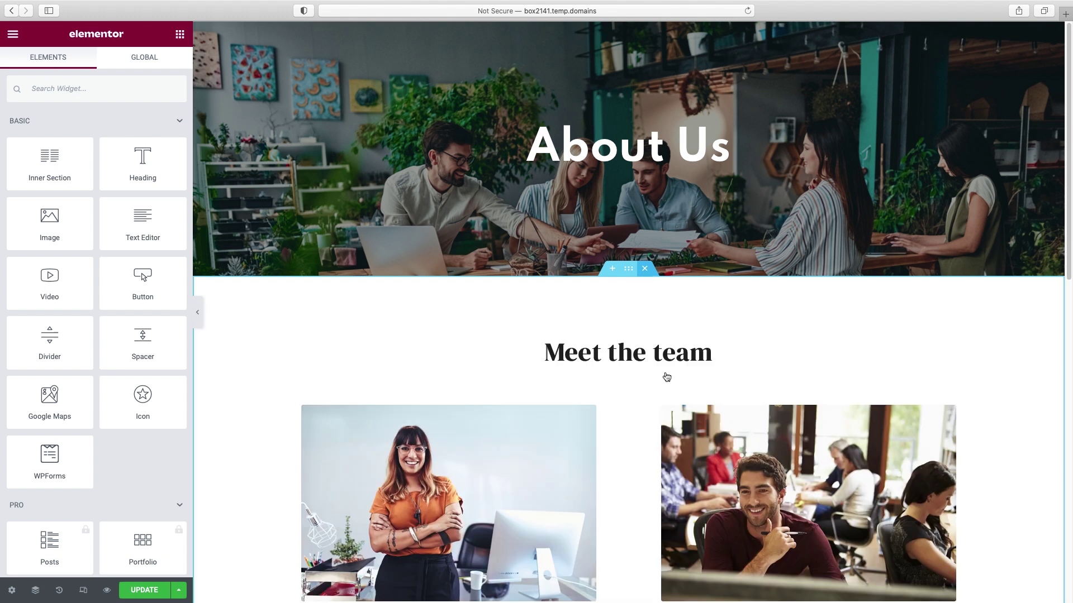
pyautogui.press('Delete')
# - Change the hero heading from 'About Us' to 'Latest & Greatest'
pyautogui.click(654, 154)
pyautogui.tripleClick(68, 149)
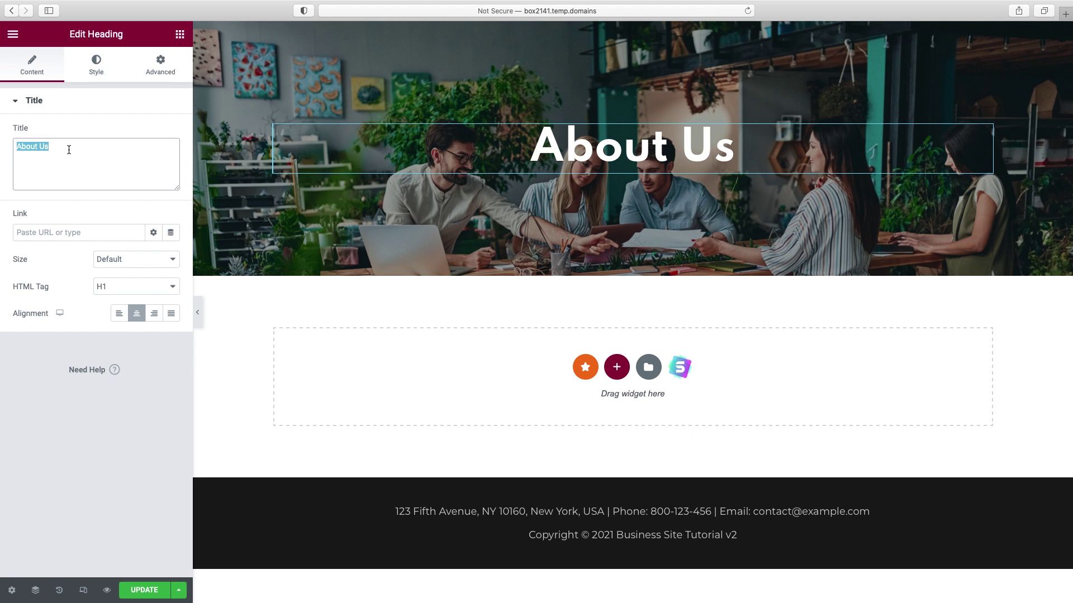
pyautogui.write('Latest & Greatest')
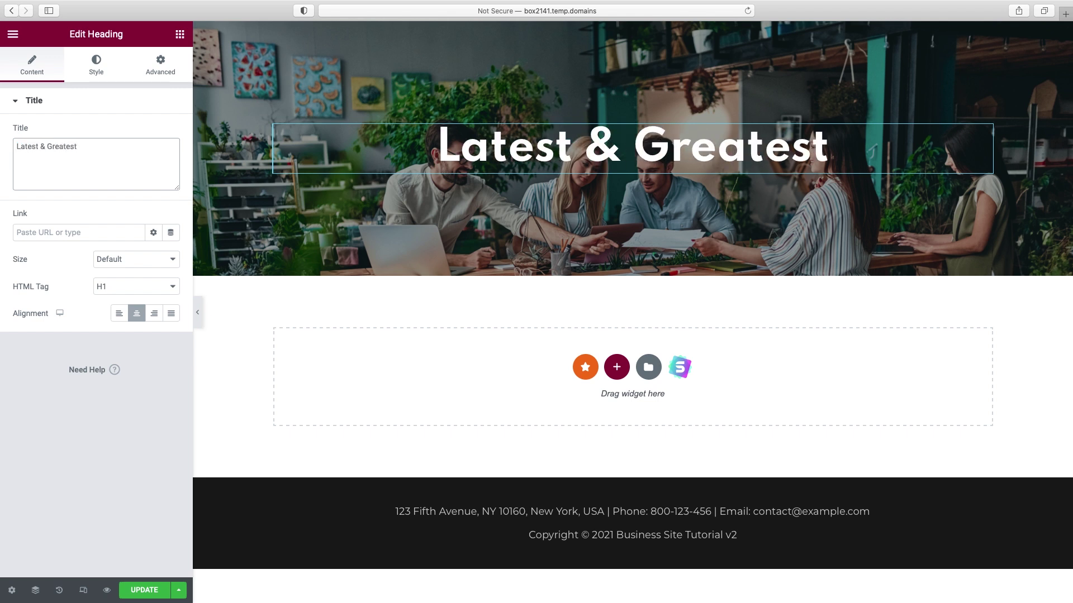
# - Set the rocking-chair photo as the hero background, then search the widgets for 'blog'
pyautogui.click(196, 81)
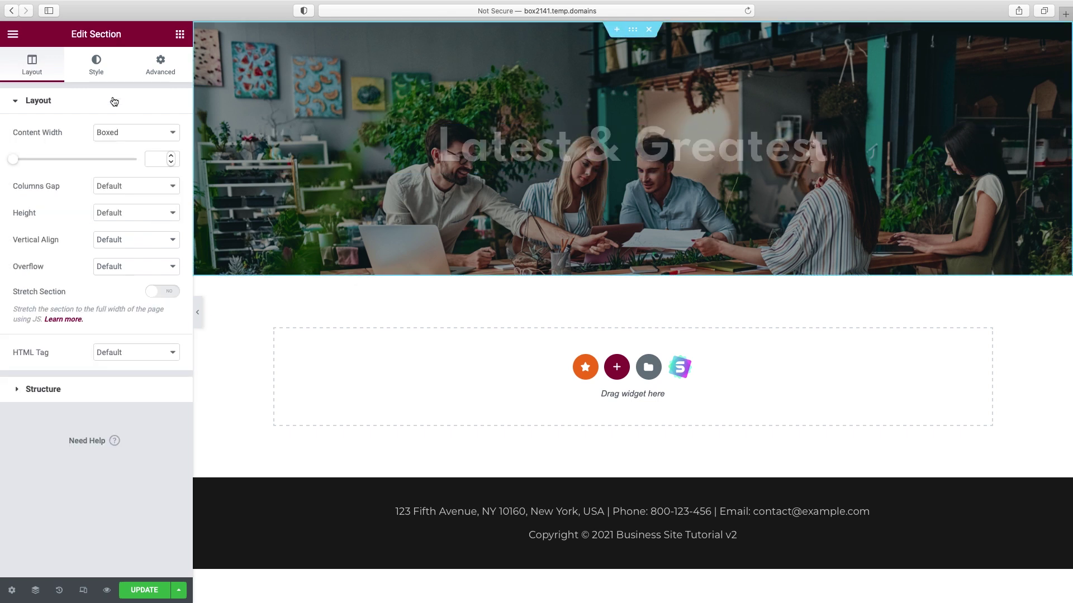
pyautogui.click(95, 68)
pyautogui.click(96, 254)
pyautogui.click(162, 462)
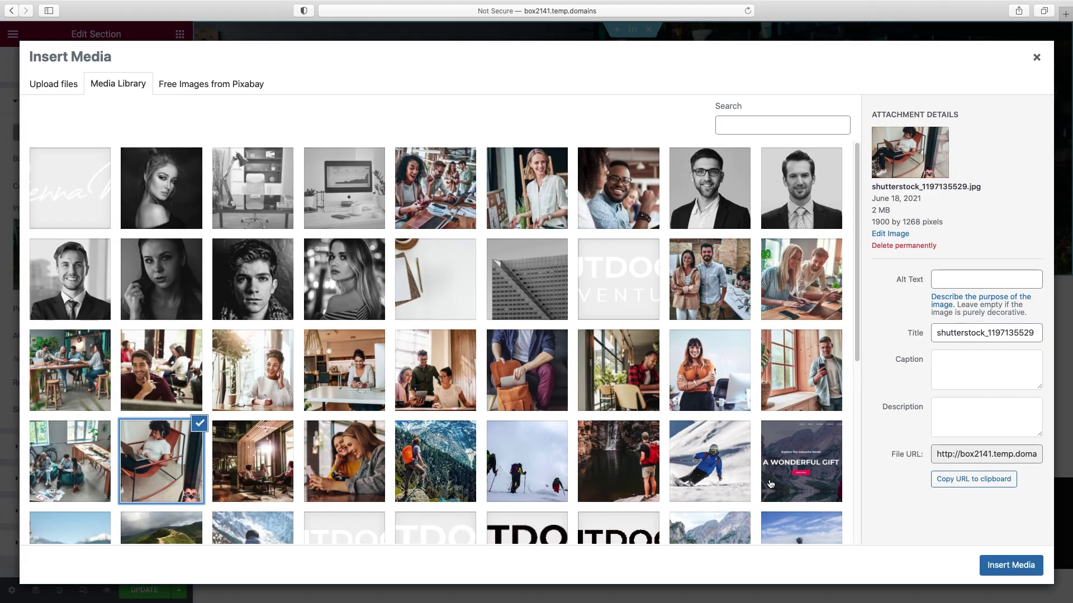
pyautogui.click(1010, 565)
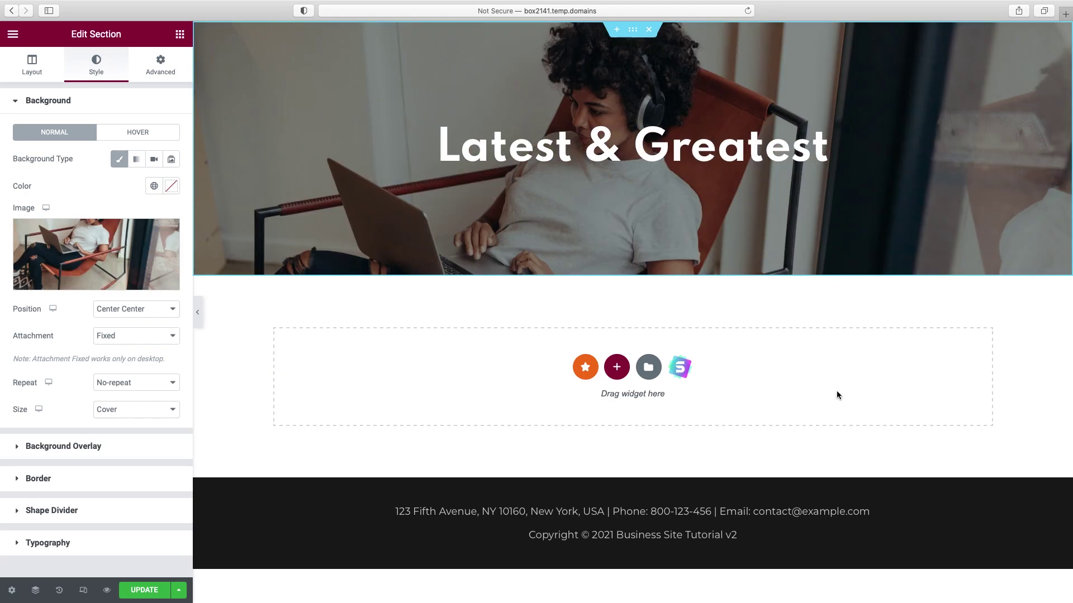
pyautogui.click(181, 35)
pyautogui.write('blog')
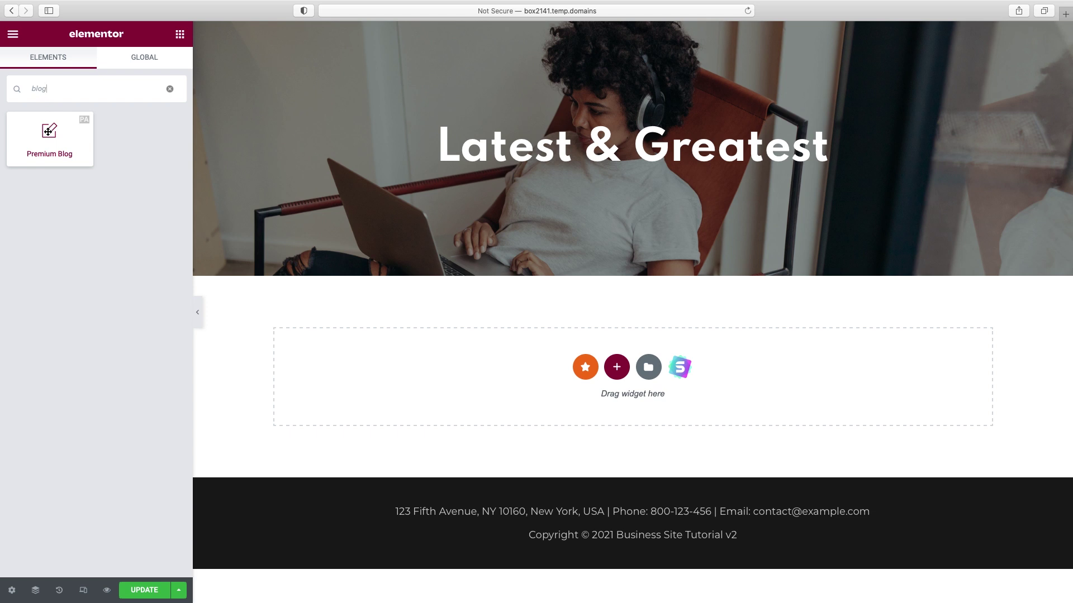
# - Place the Premium Blog widget in the empty section below the hero
pyautogui.moveTo(50, 133); pyautogui.dragTo(517, 385)
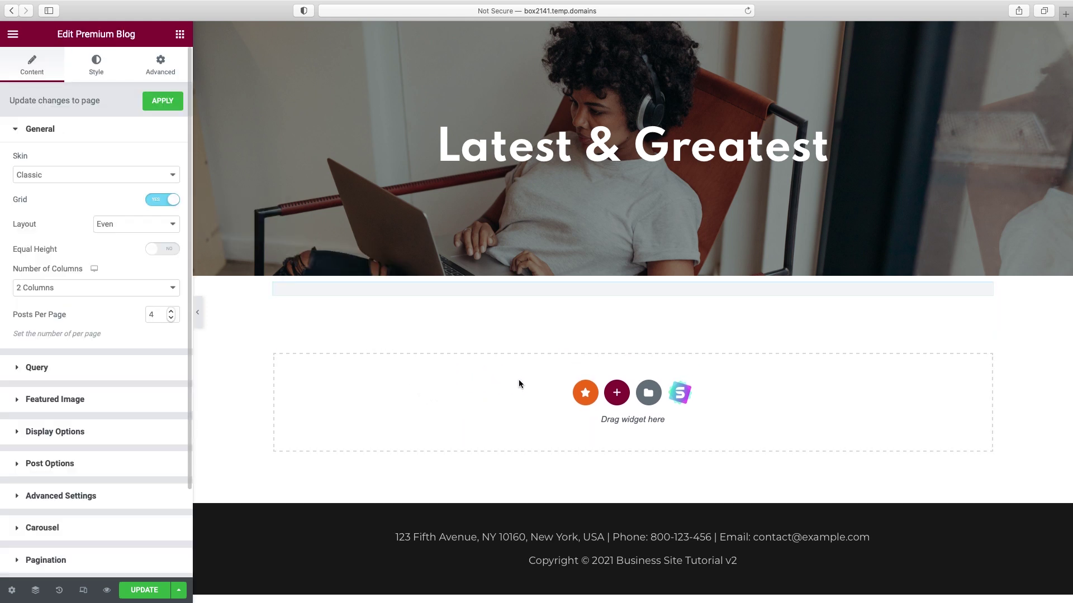
pyautogui.scroll(-1, 1007, 399)
pyautogui.scroll(-4, 1007, 394)
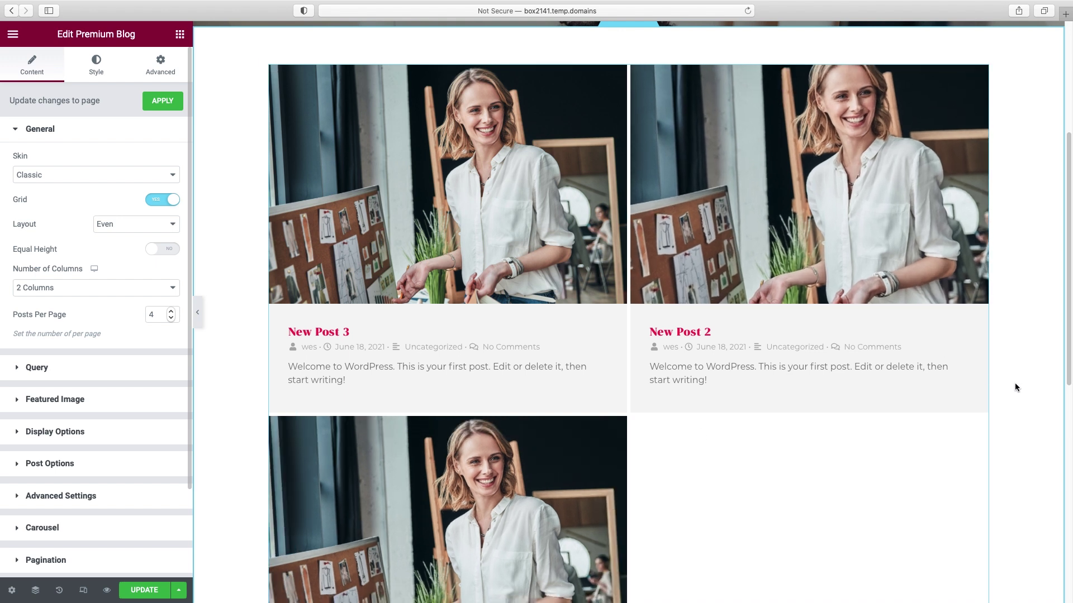
pyautogui.scroll(3, 451, 322)
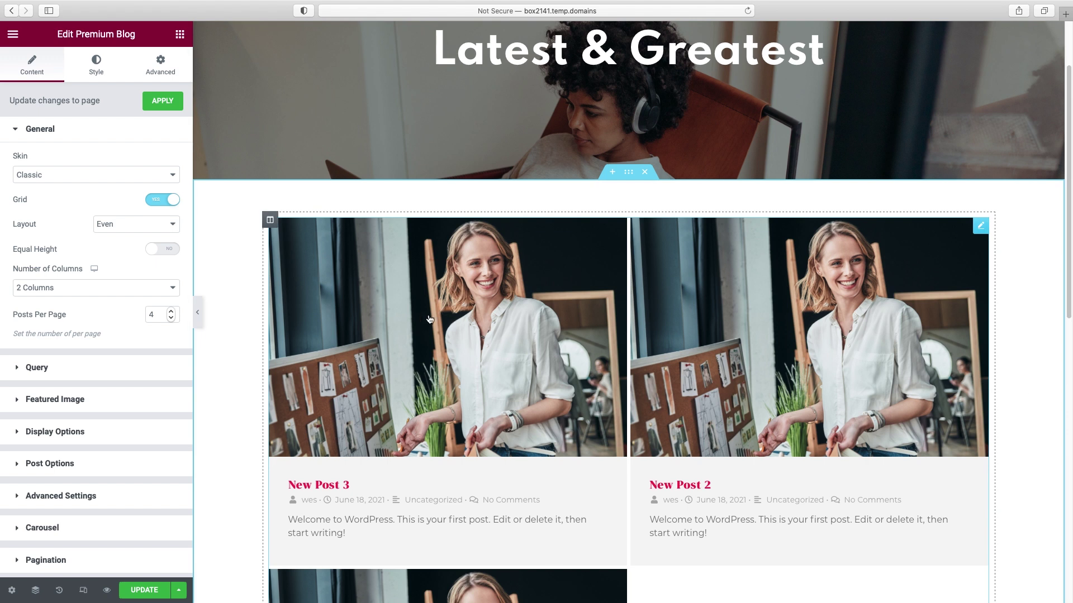
# - Try the Modern, Cards, On Side and Banner blog skins, then return to Classic
pyautogui.click(48, 177)
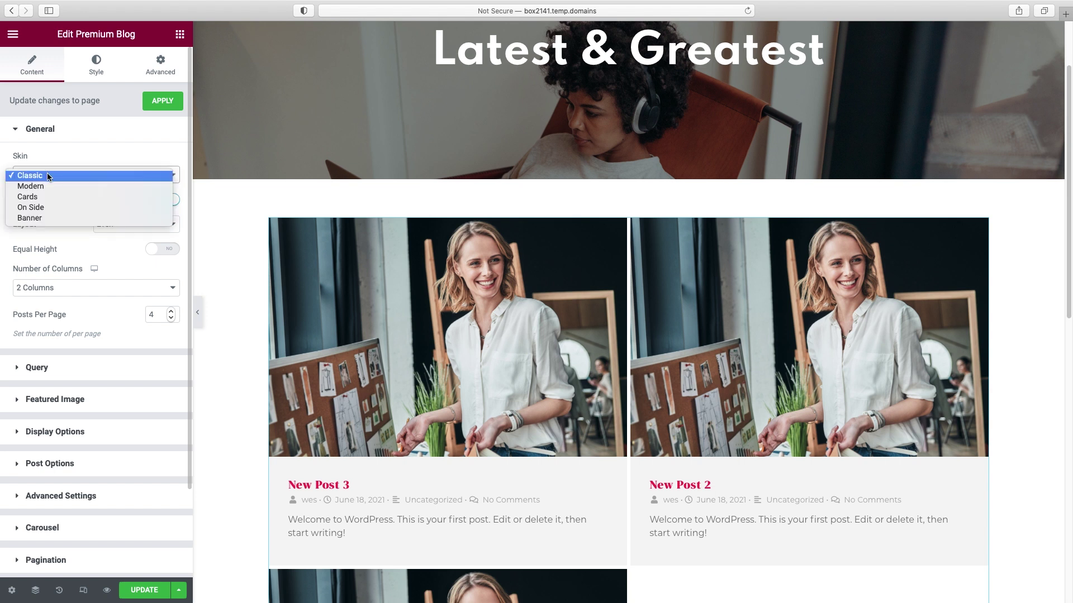
pyautogui.click(48, 184)
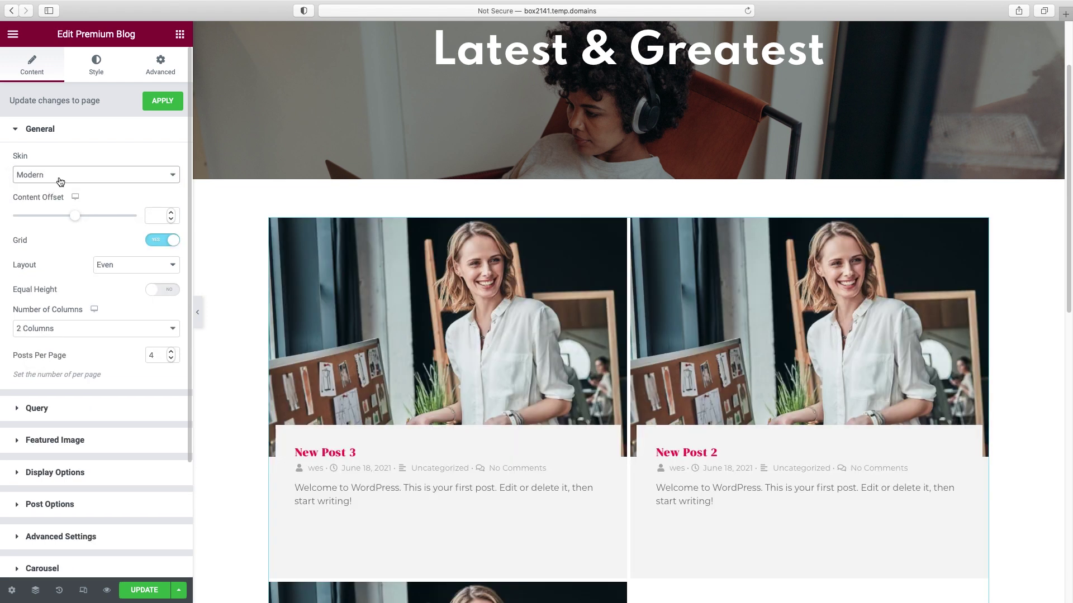
pyautogui.click(61, 176)
pyautogui.click(59, 184)
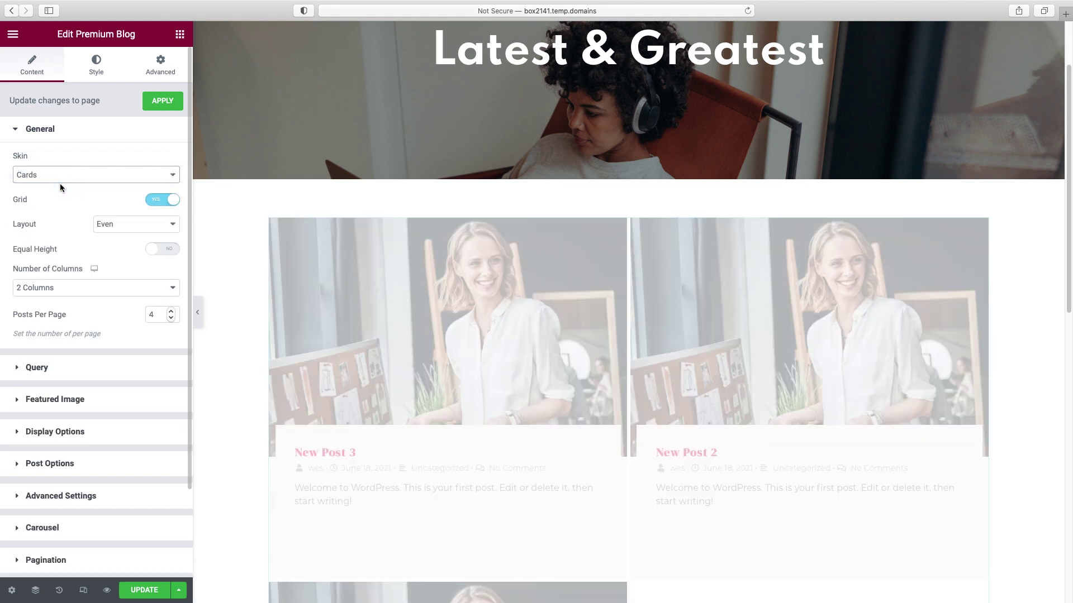
pyautogui.click(77, 176)
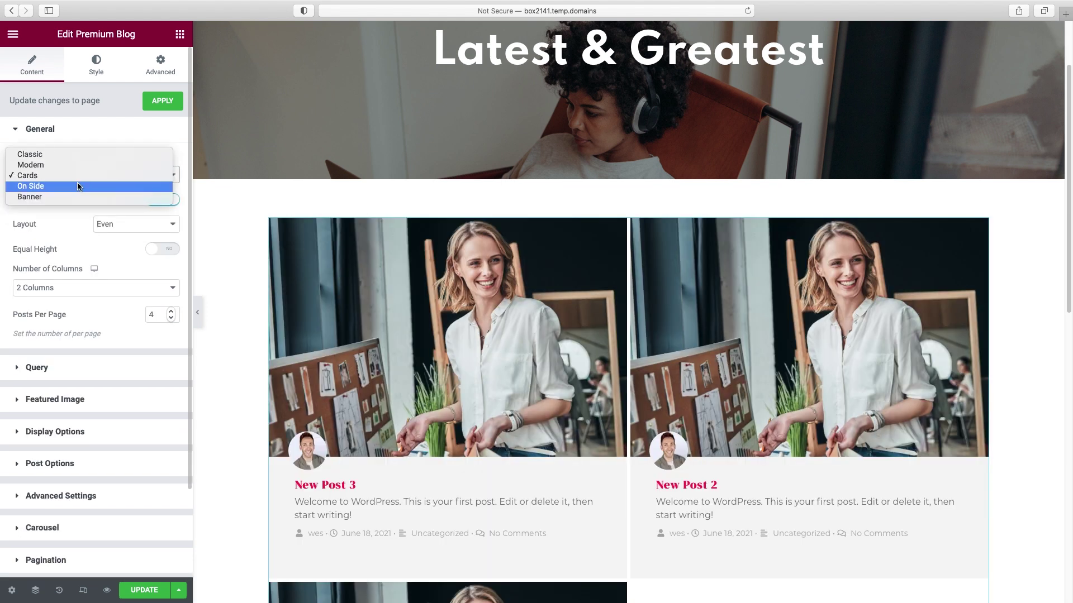
pyautogui.click(77, 186)
pyautogui.click(71, 176)
pyautogui.click(68, 185)
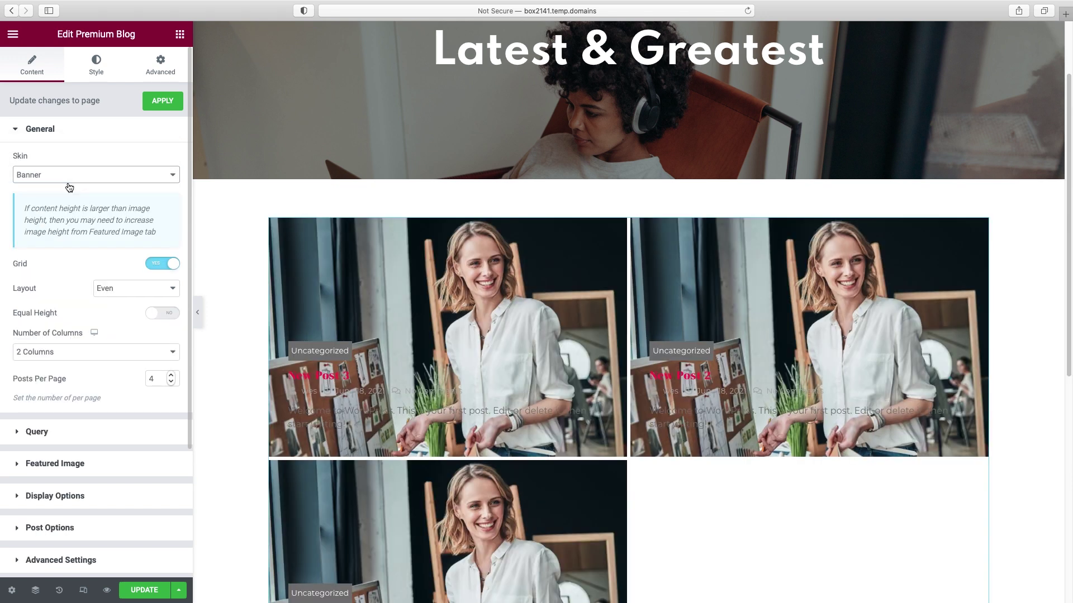
pyautogui.click(72, 176)
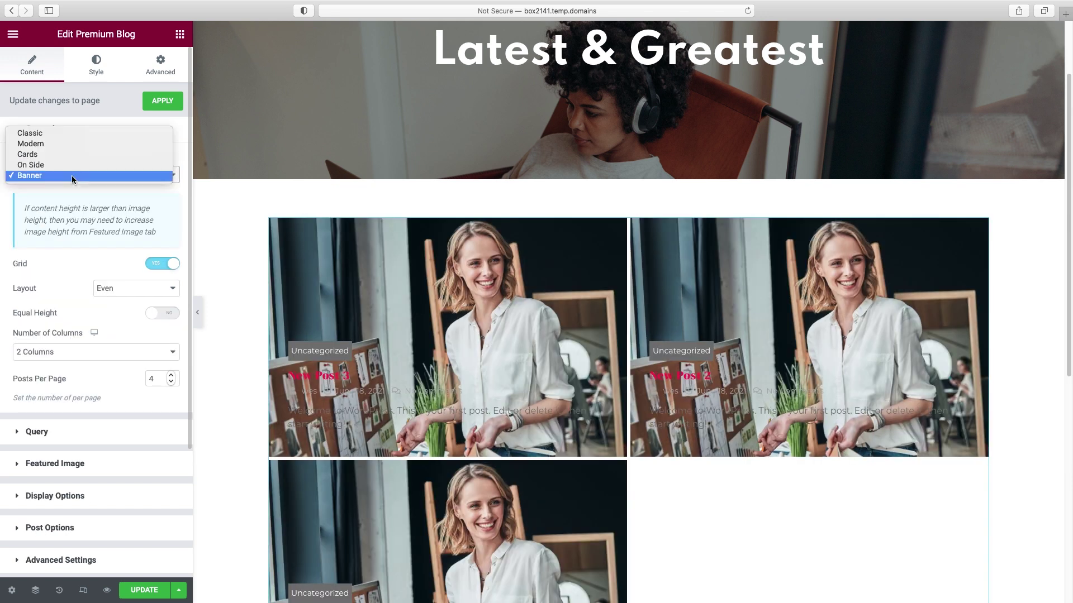
pyautogui.click(53, 131)
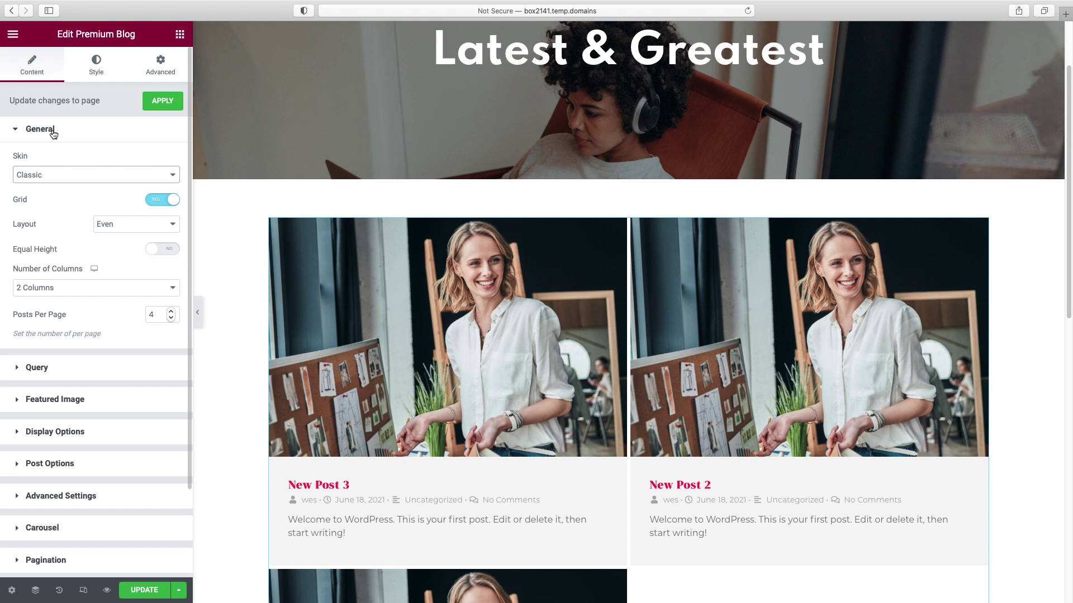
# - Keep the Even grid layout and show the posts in 3 columns
pyautogui.click(141, 223)
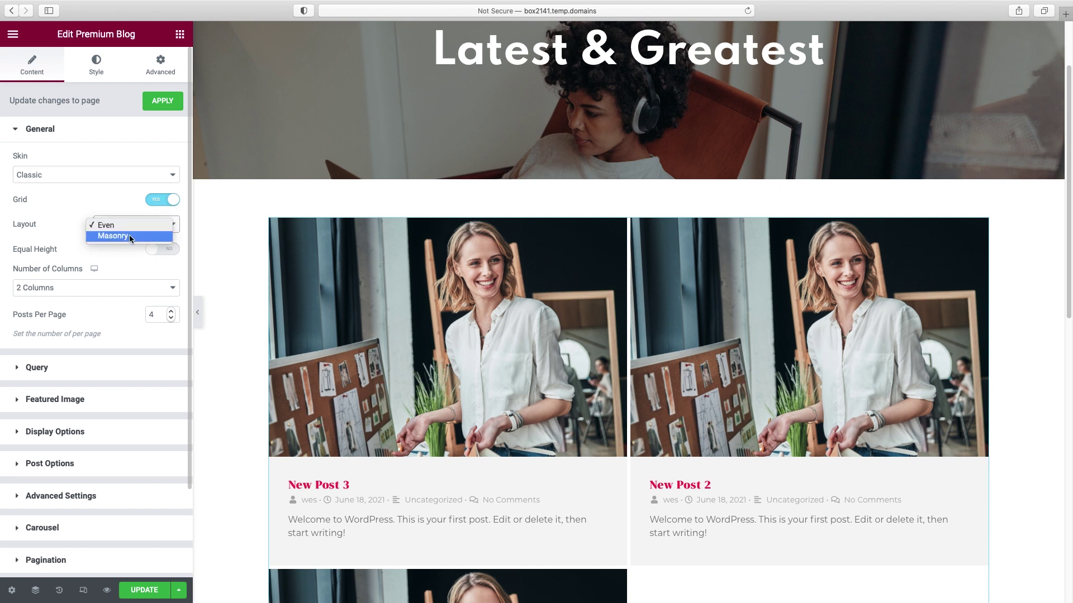
pyautogui.click(220, 244)
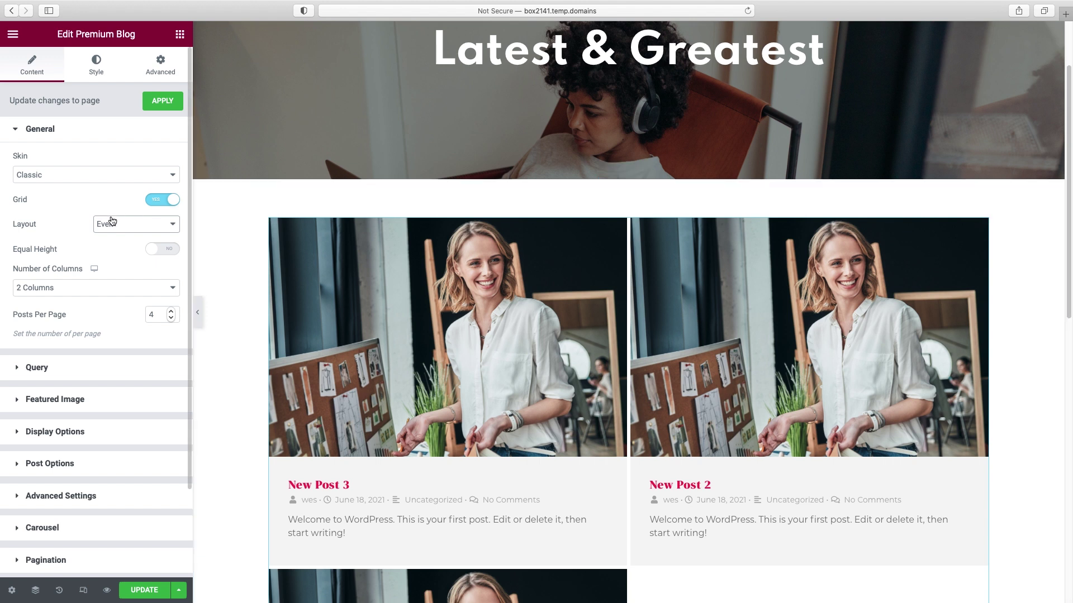
pyautogui.click(106, 287)
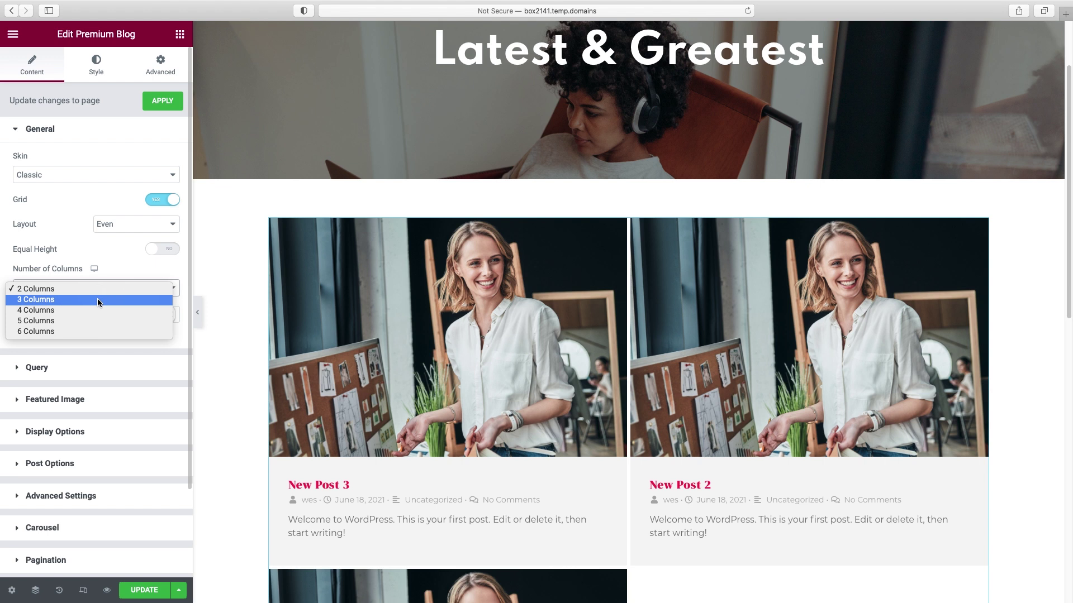
pyautogui.click(97, 300)
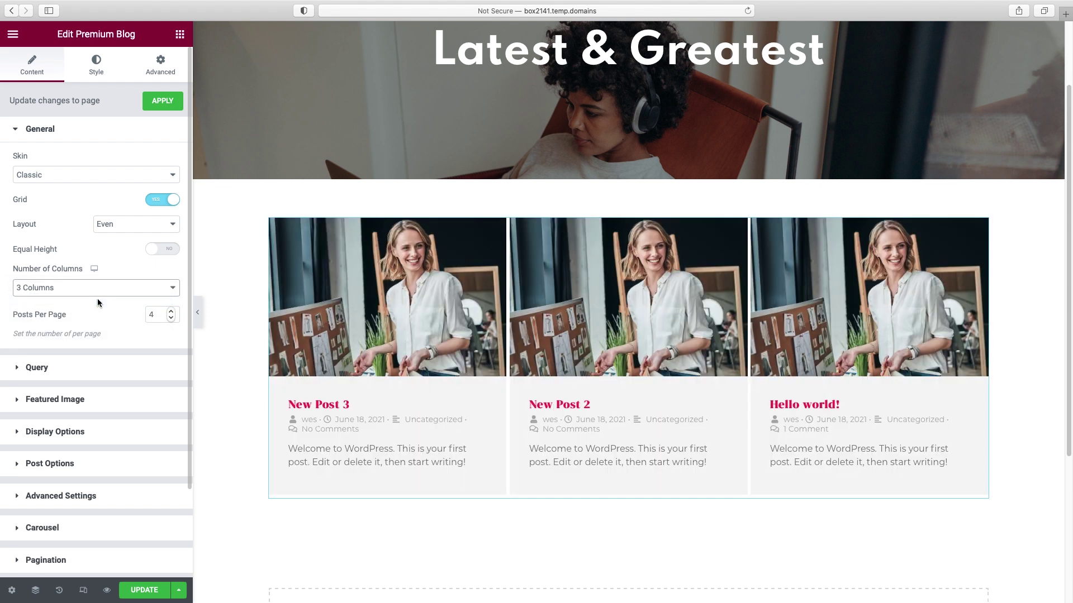
pyautogui.click(73, 433)
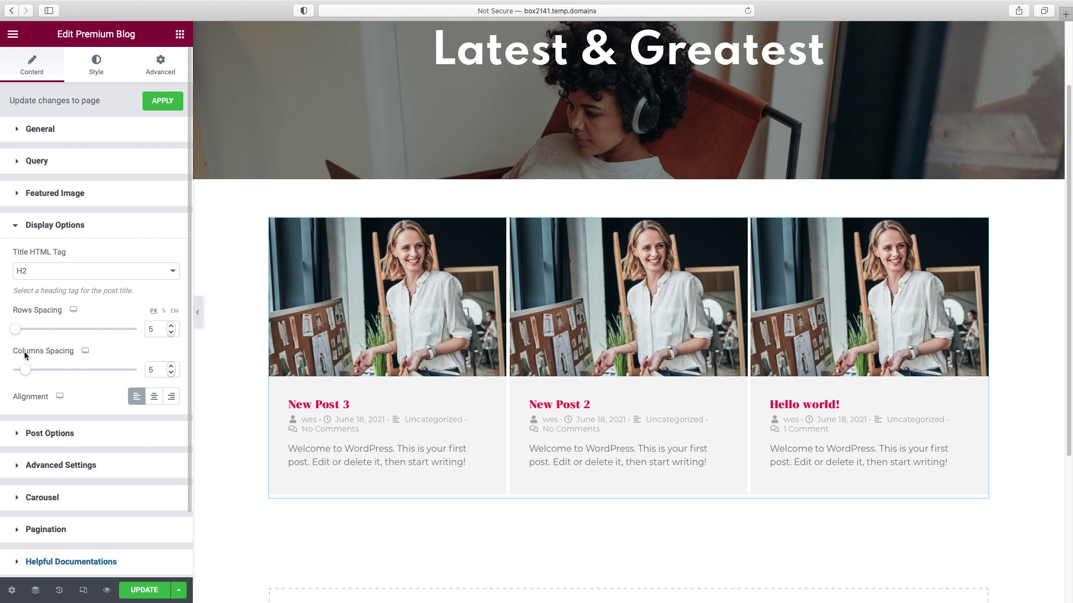
# - Set both Rows Spacing and Columns Spacing of the blog grid to 20
pyautogui.doubleClick(148, 330)
pyautogui.write('20')
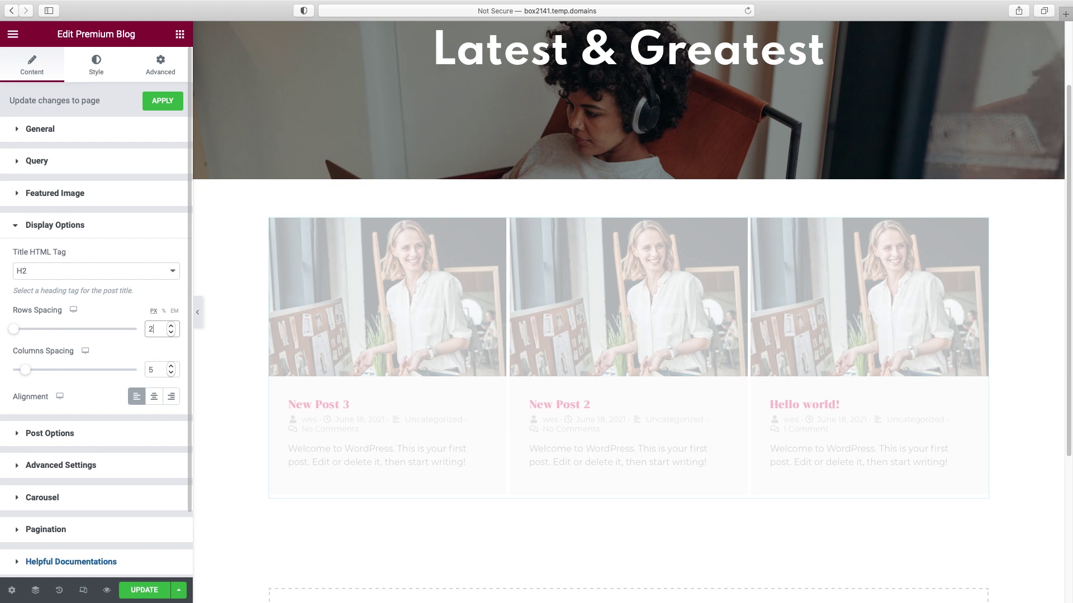
pyautogui.doubleClick(155, 369)
pyautogui.write('20')
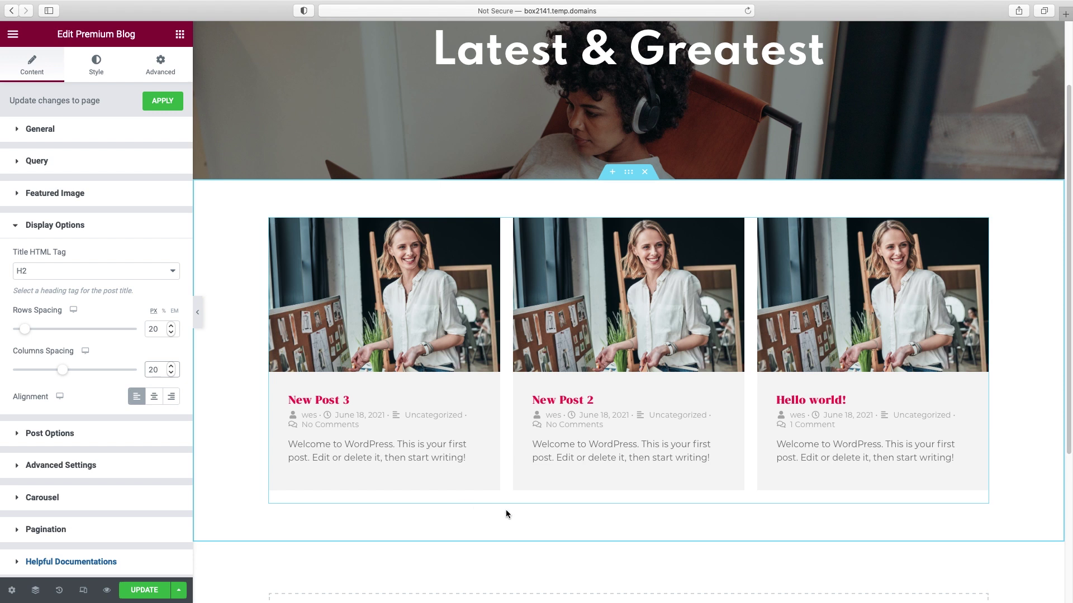
pyautogui.click(50, 433)
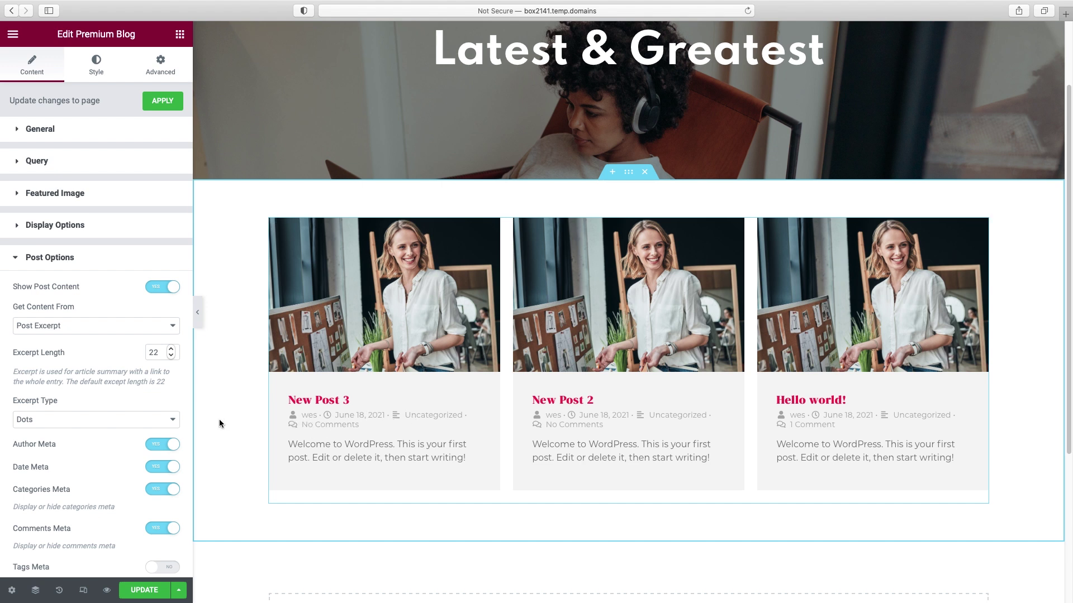
# - Turn off Author, Date and Comments meta so cards show only the category
pyautogui.click(157, 445)
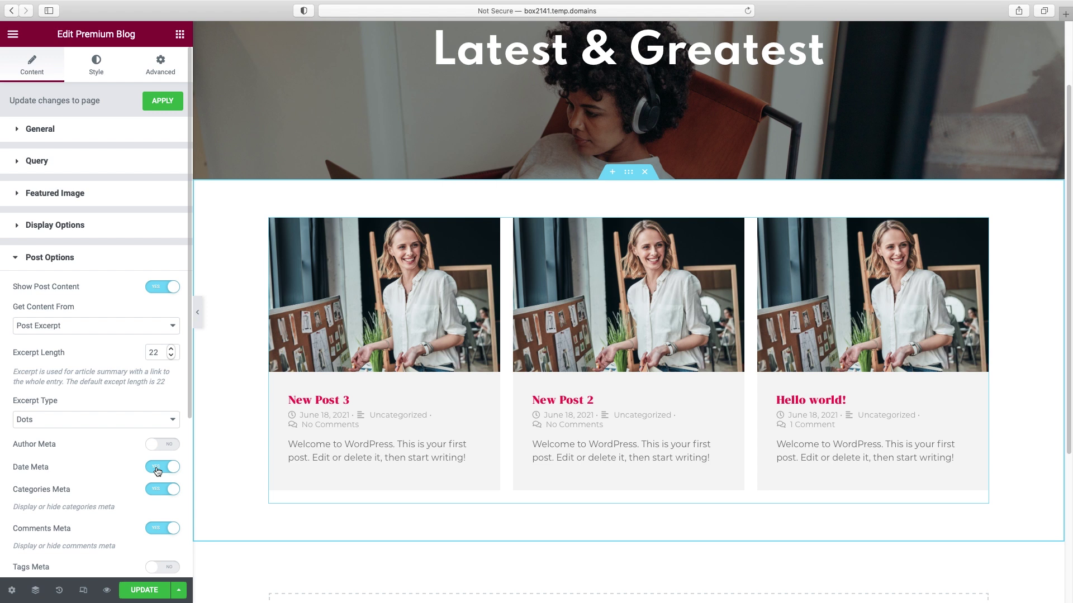
pyautogui.click(157, 470)
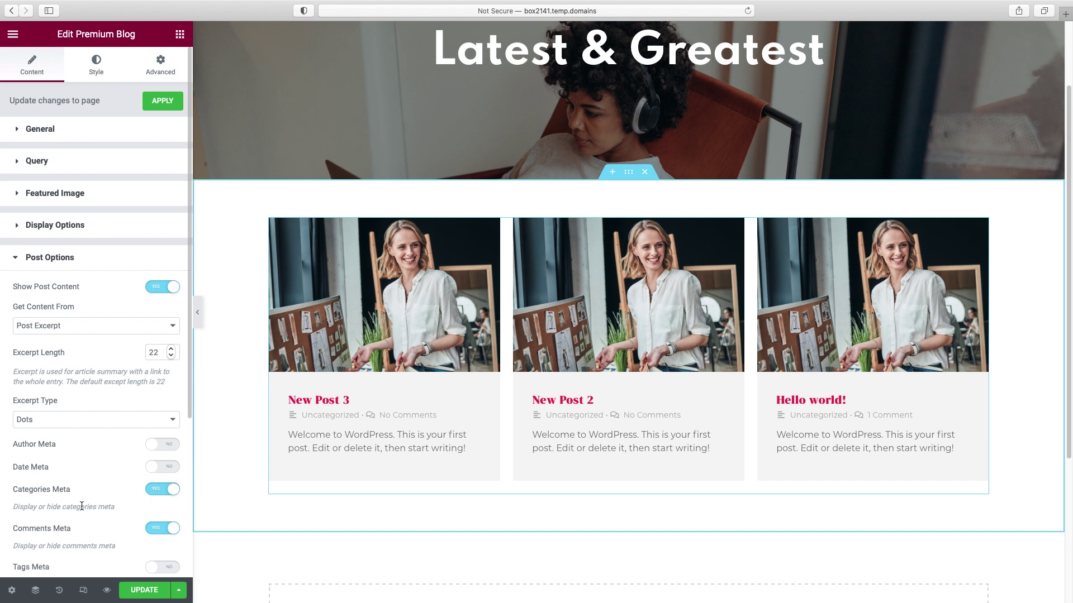
pyautogui.click(158, 532)
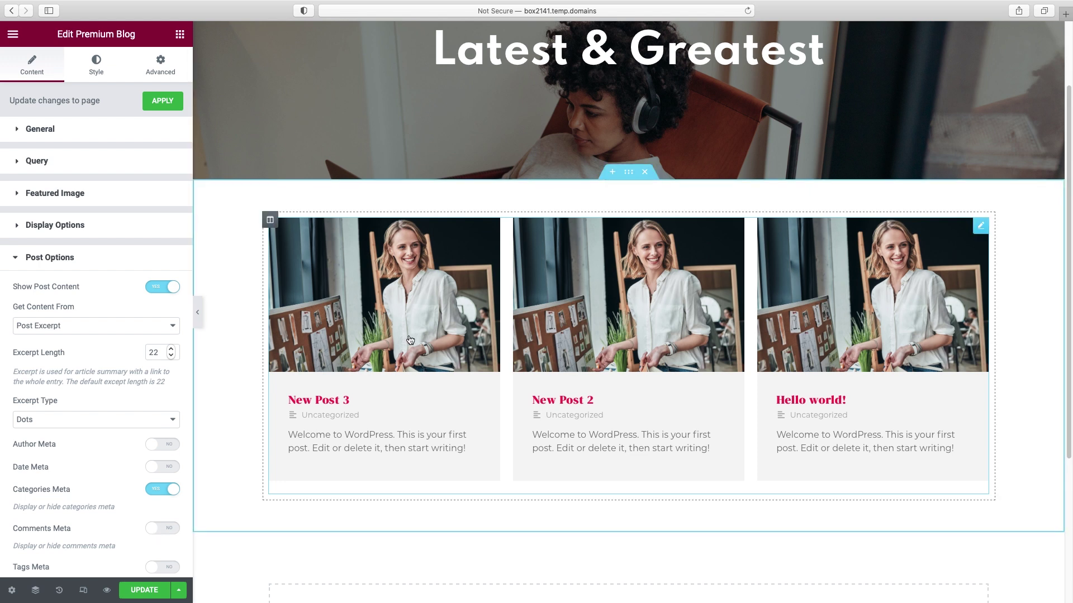
pyautogui.click(102, 71)
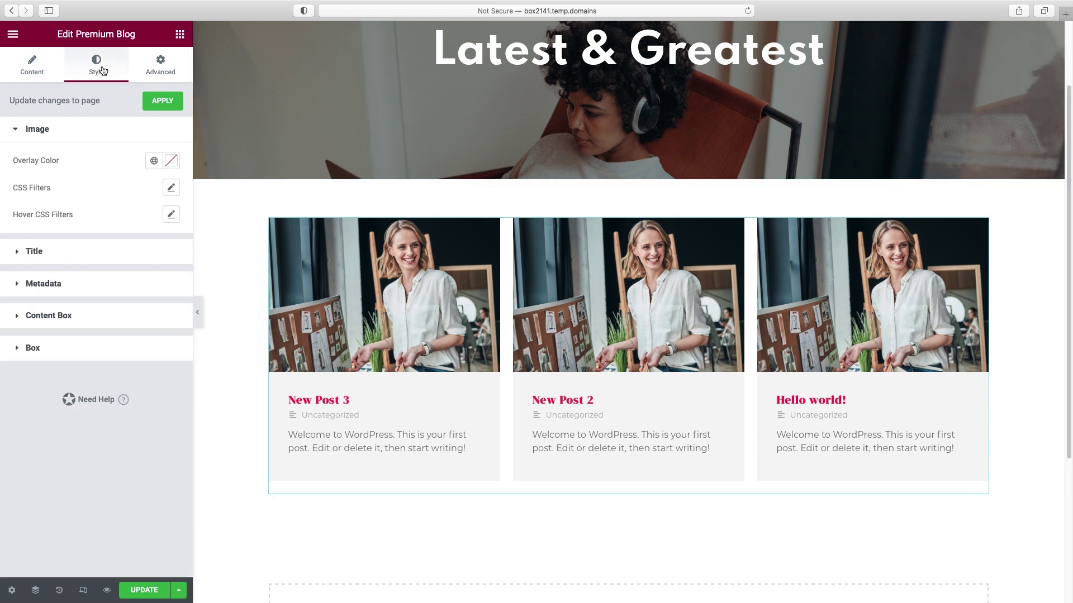
# - Set the post title typography to 24 px size and Normal weight
pyautogui.click(34, 252)
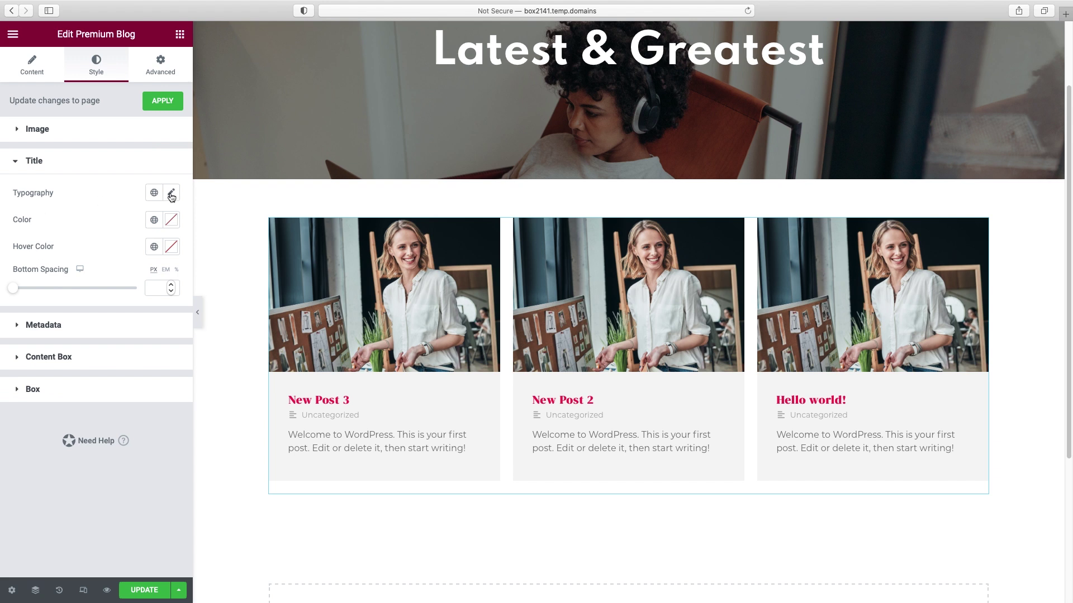
pyautogui.click(171, 194)
pyautogui.moveTo(25, 294); pyautogui.dragTo(35, 296)
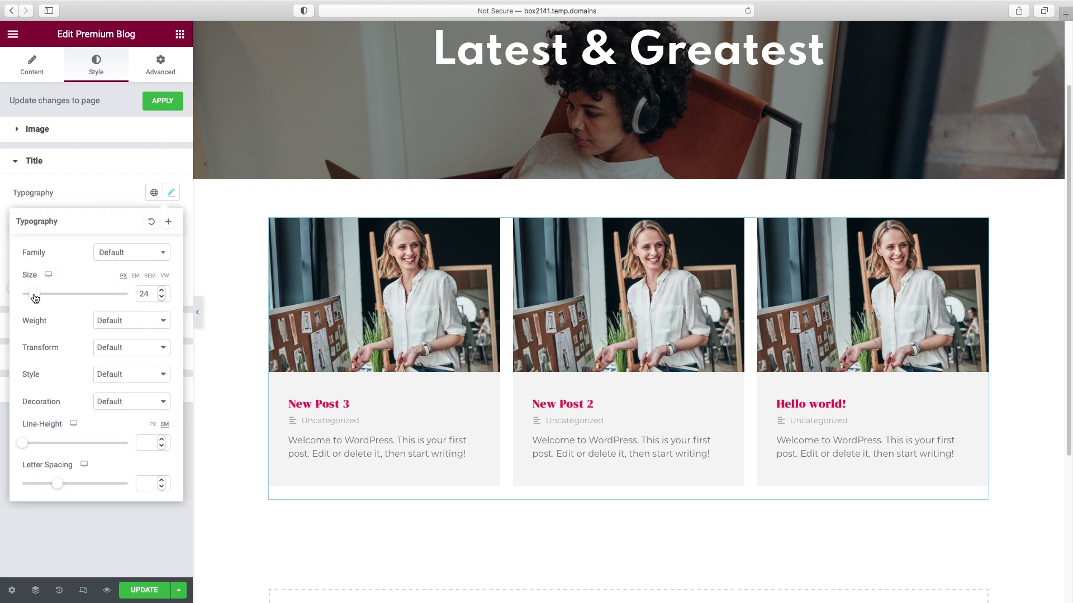
pyautogui.click(126, 320)
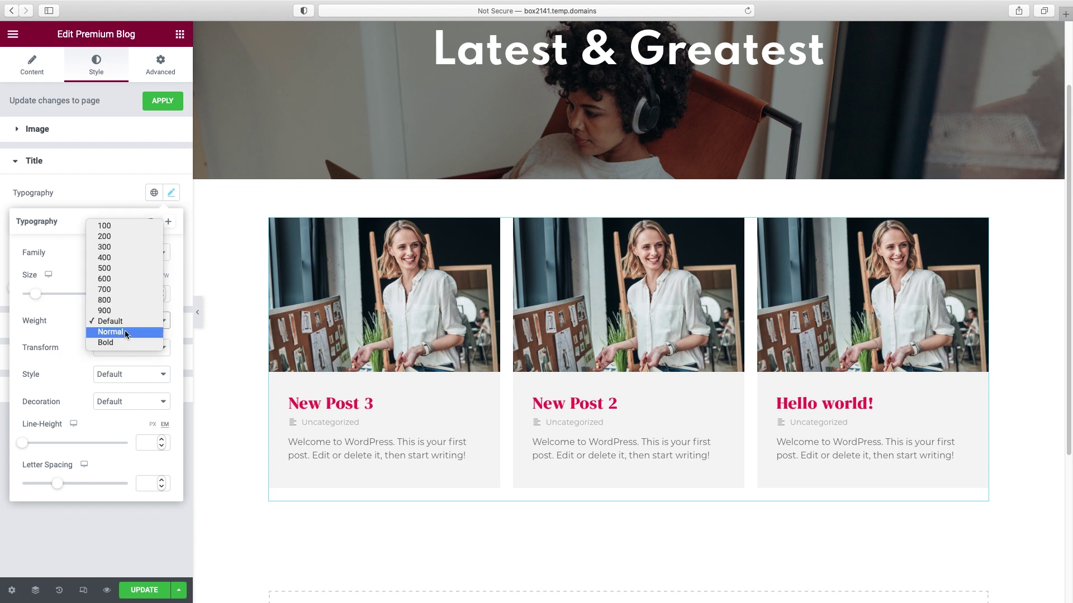
pyautogui.click(125, 332)
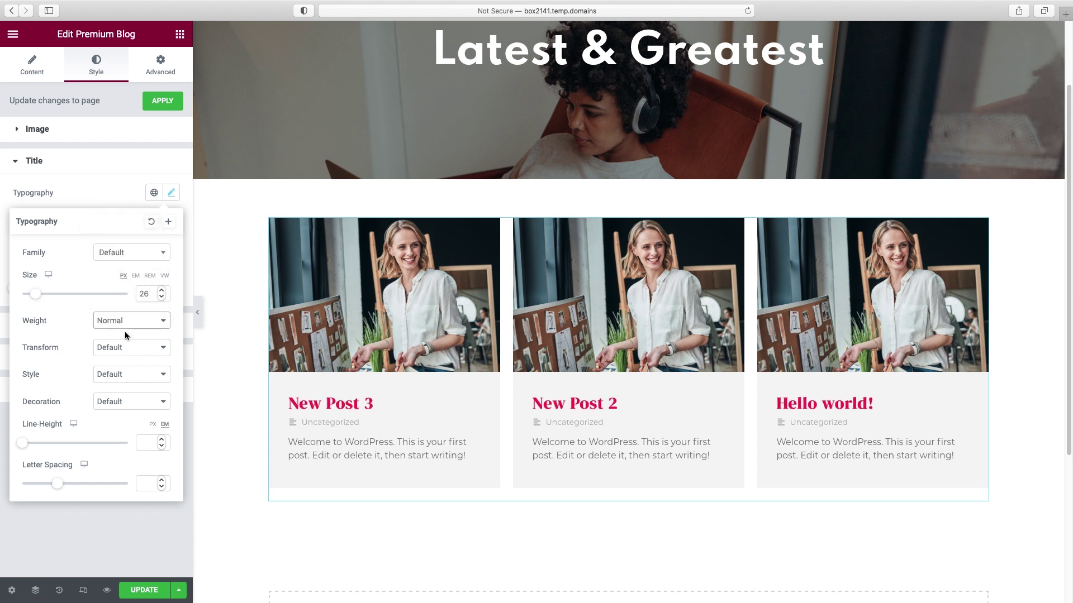
pyautogui.click(117, 192)
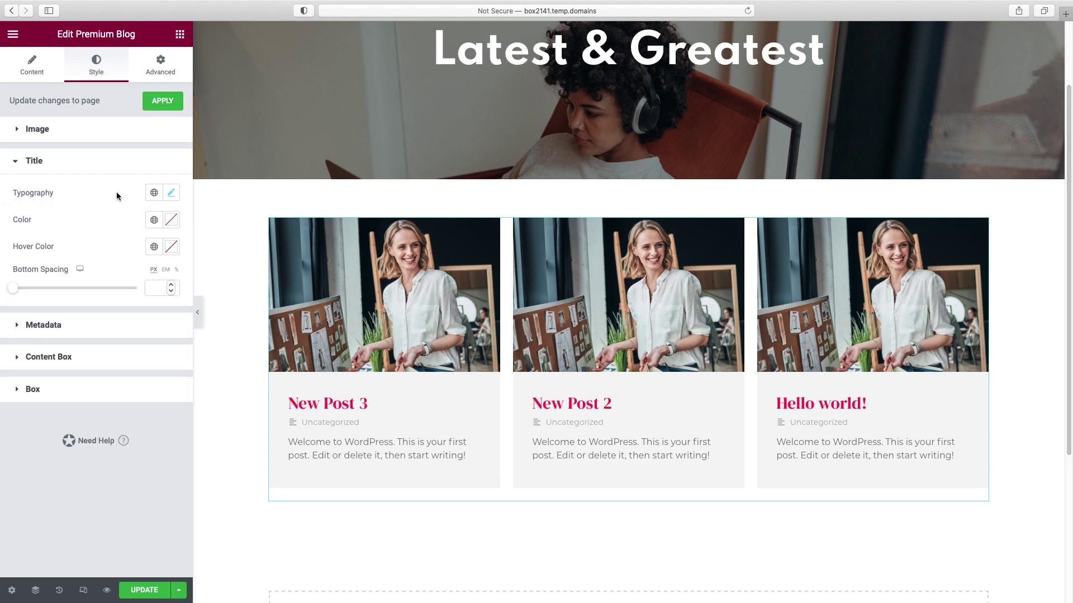
# - Change the post title colour to near-black #1F1F1F
pyautogui.click(171, 221)
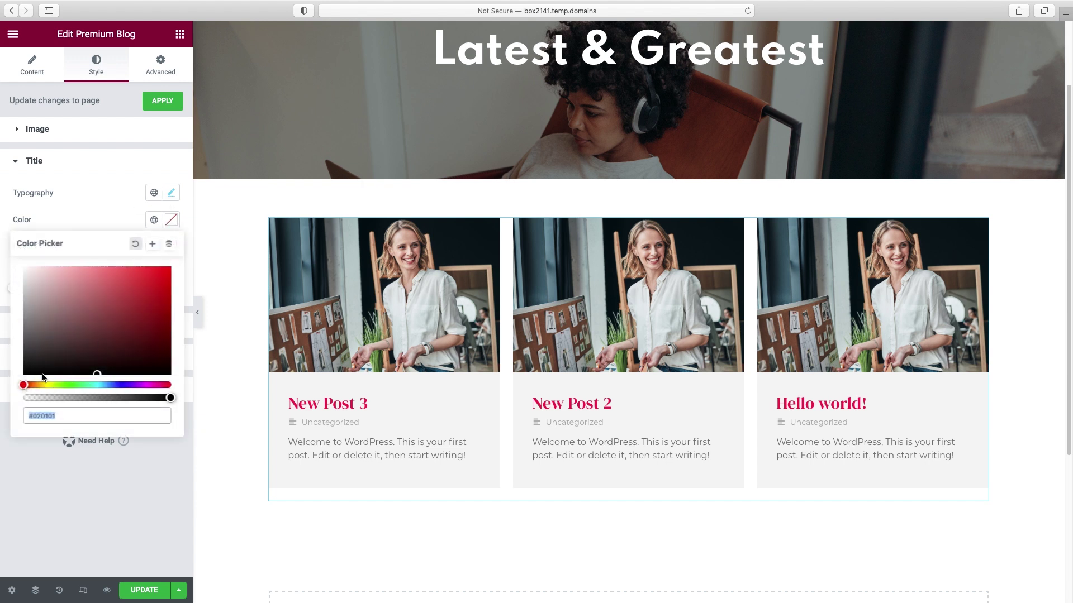
pyautogui.moveTo(27, 359); pyautogui.dragTo(22, 361)
pyautogui.click(108, 222)
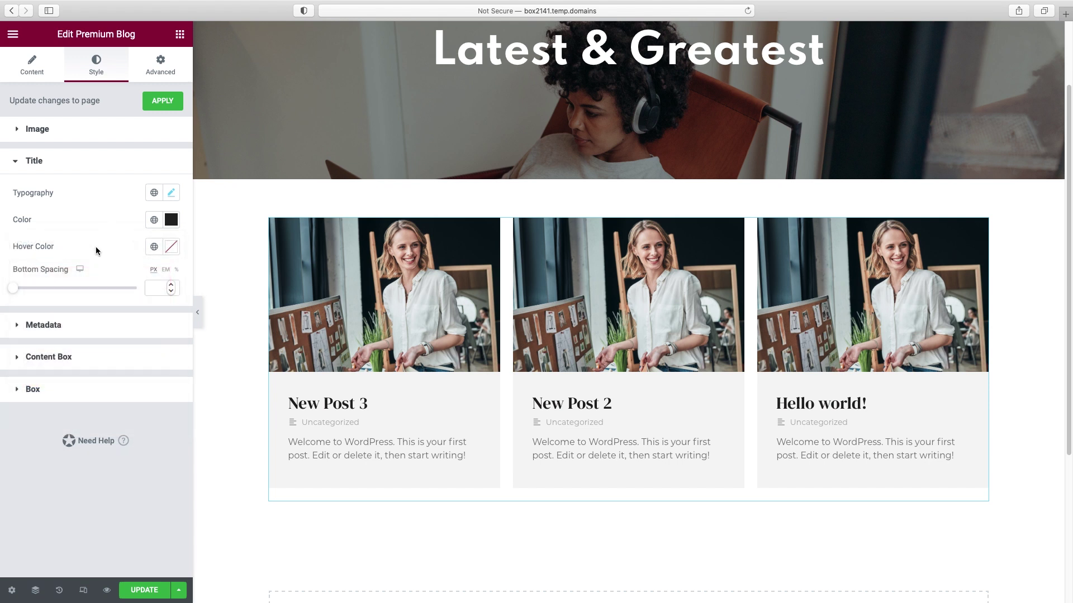
pyautogui.click(29, 319)
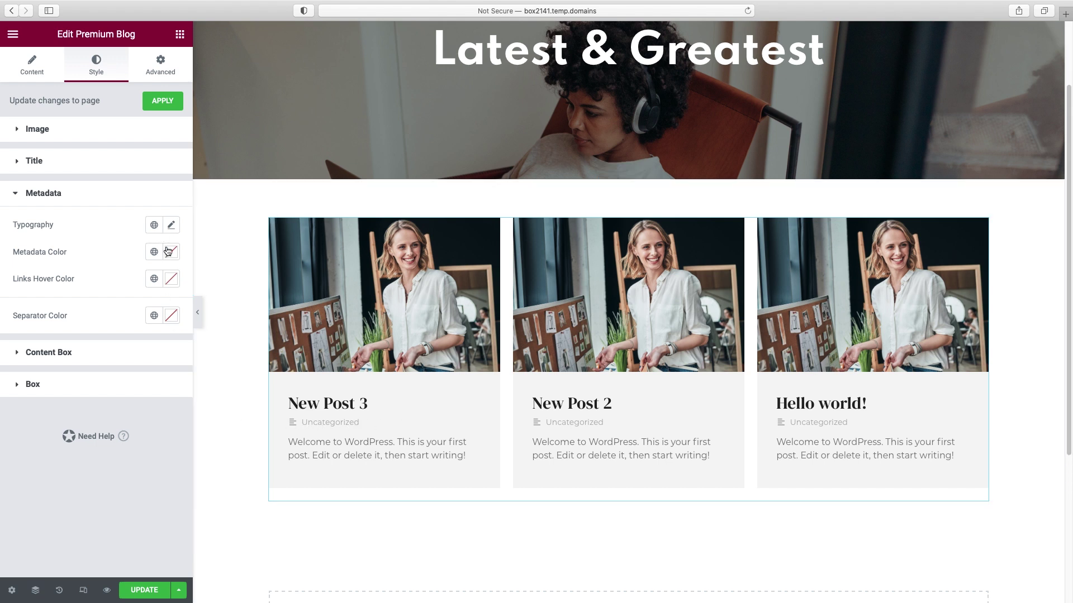
pyautogui.click(70, 357)
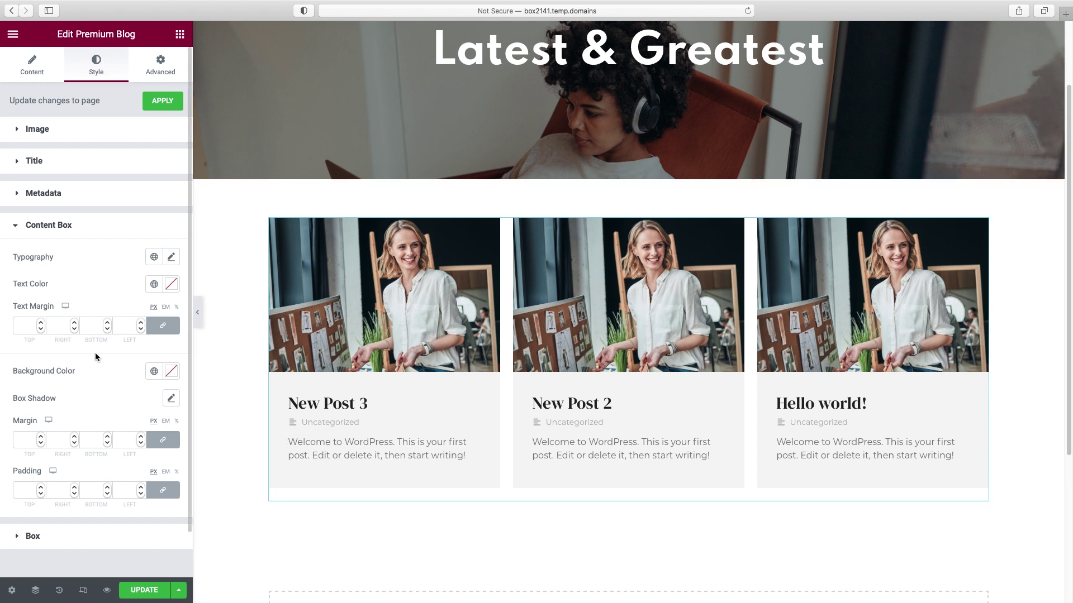
# - Give the blog cards' Content Box a white #FFFFFF background colour
pyautogui.click(171, 371)
pyautogui.click(136, 427)
pyautogui.moveTo(131, 426); pyautogui.dragTo(2, 416)
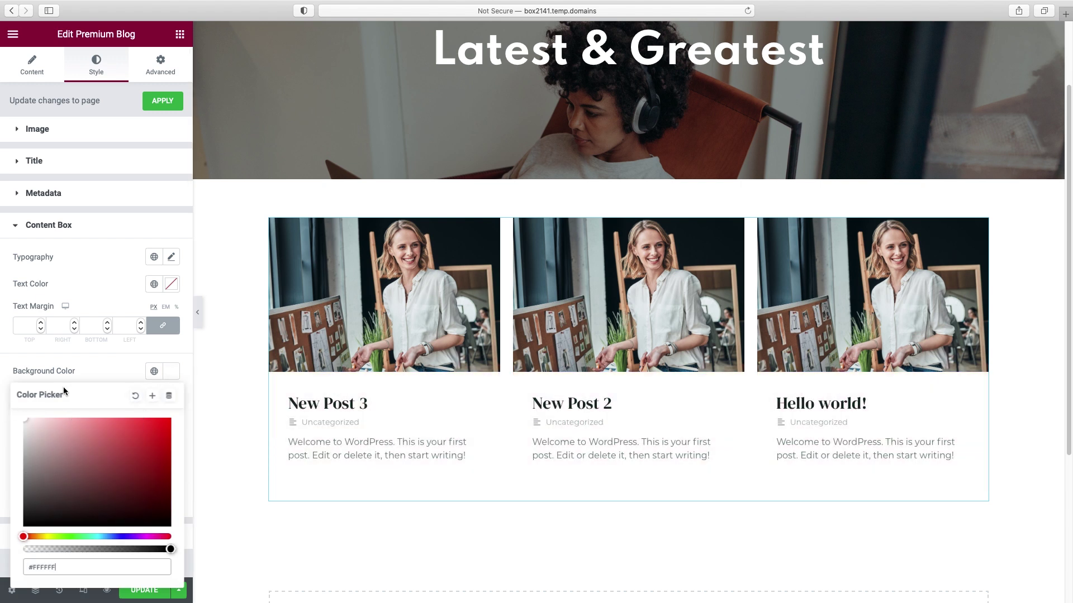
pyautogui.click(95, 364)
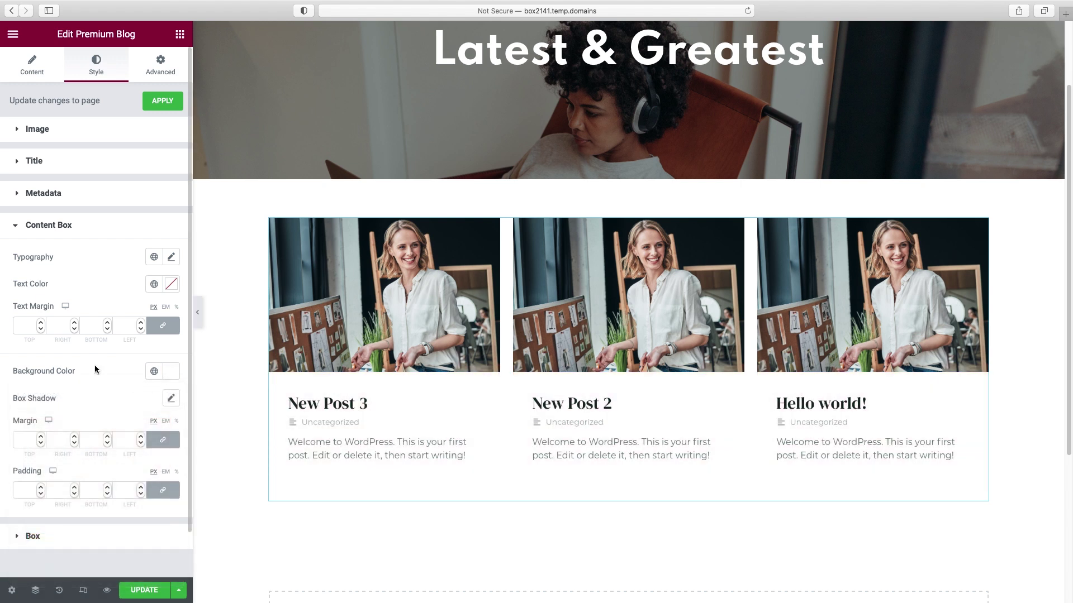
pyautogui.click(172, 399)
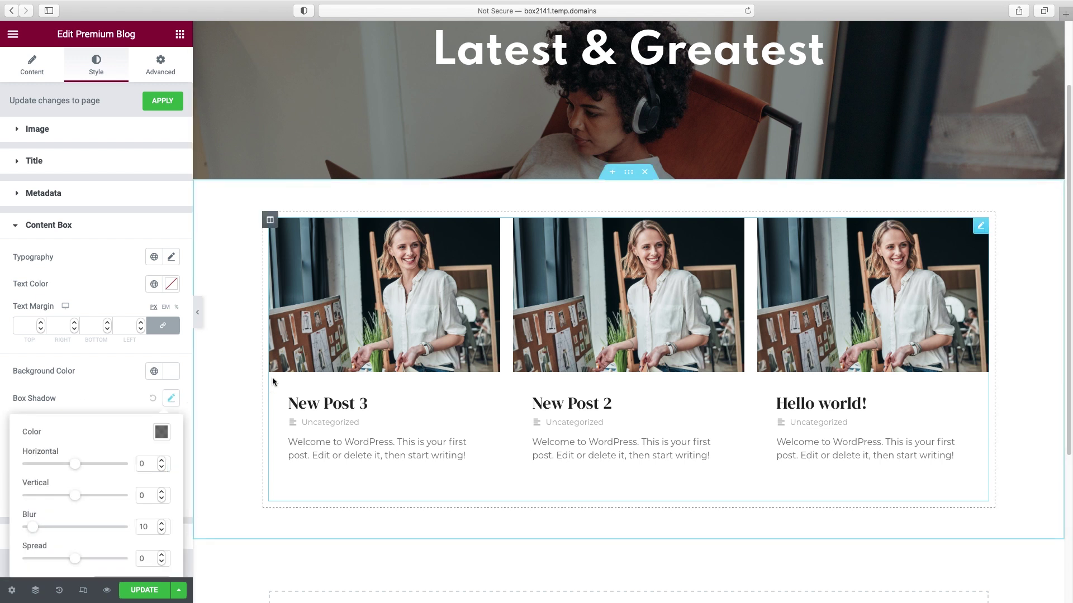
pyautogui.click(273, 376)
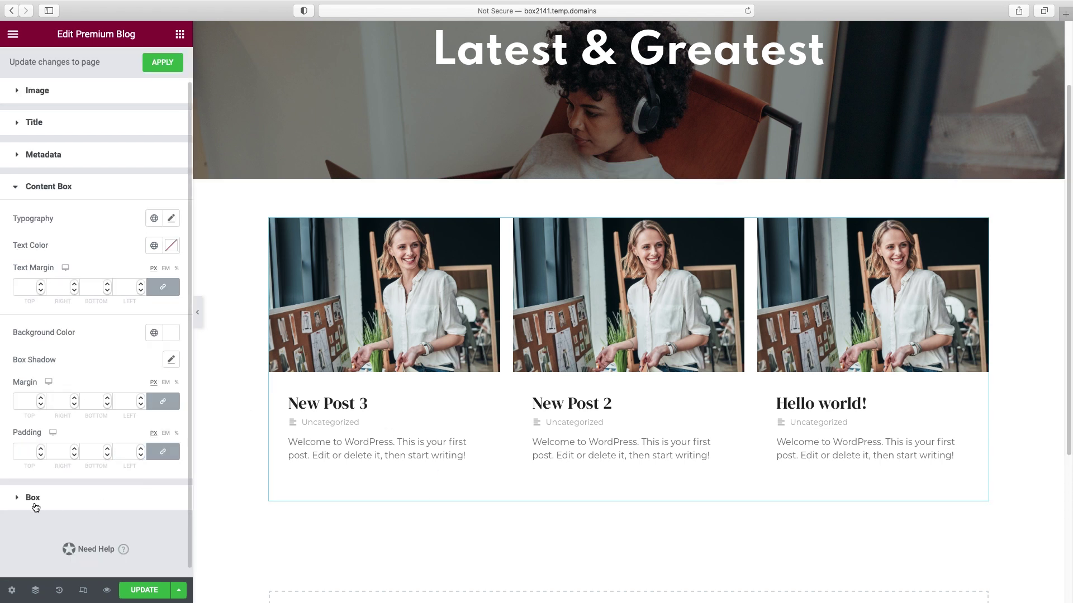
pyautogui.click(16, 495)
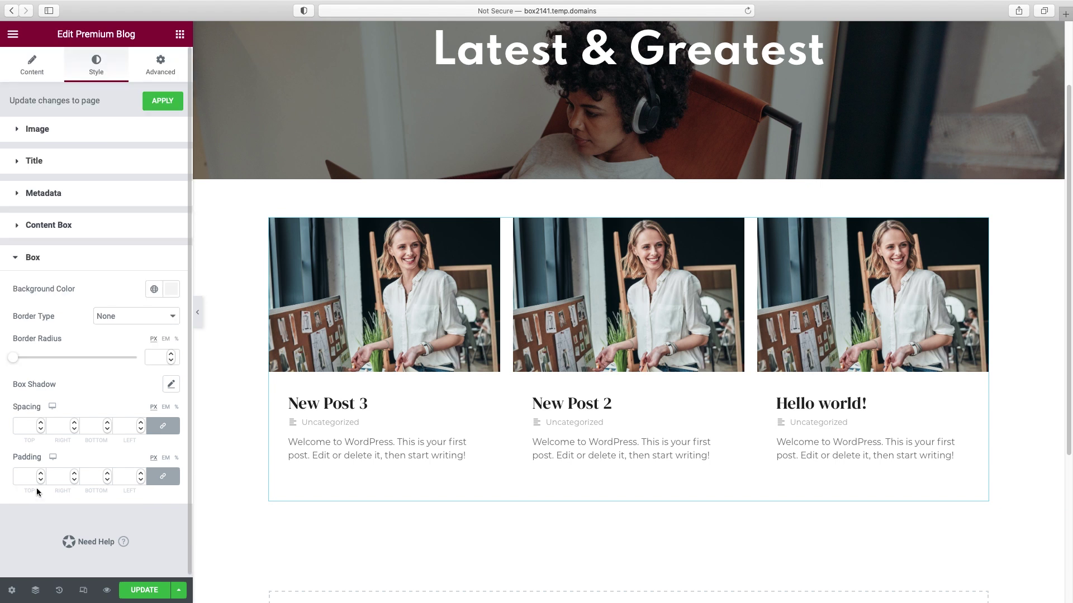
# - Add a black box shadow at 0.15 opacity to the cards and preview the page full-width
pyautogui.click(170, 386)
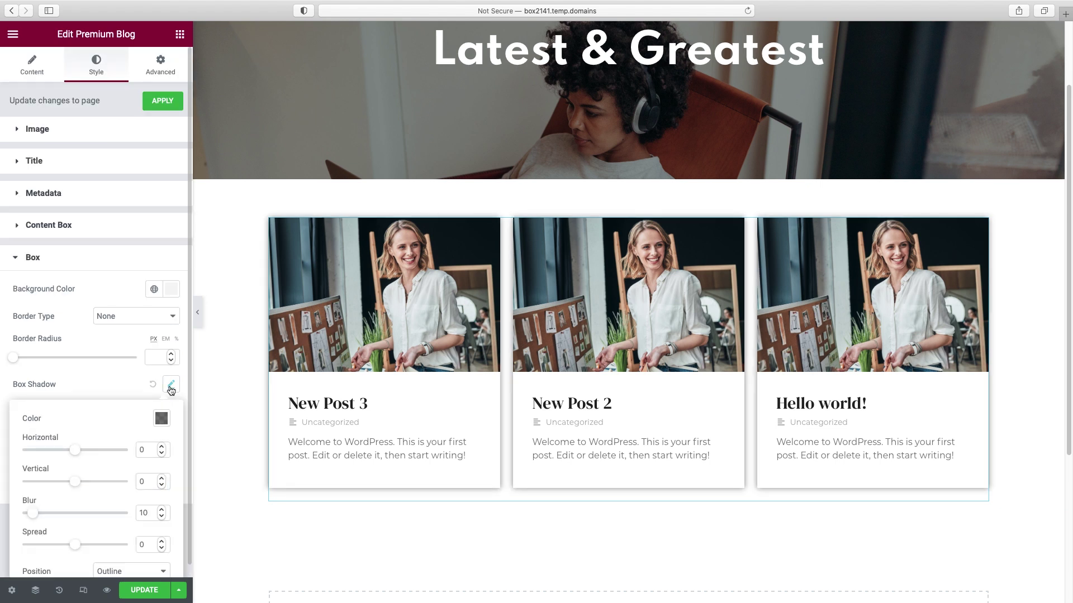
pyautogui.click(160, 421)
pyautogui.moveTo(165, 368); pyautogui.dragTo(117, 371)
pyautogui.click(212, 439)
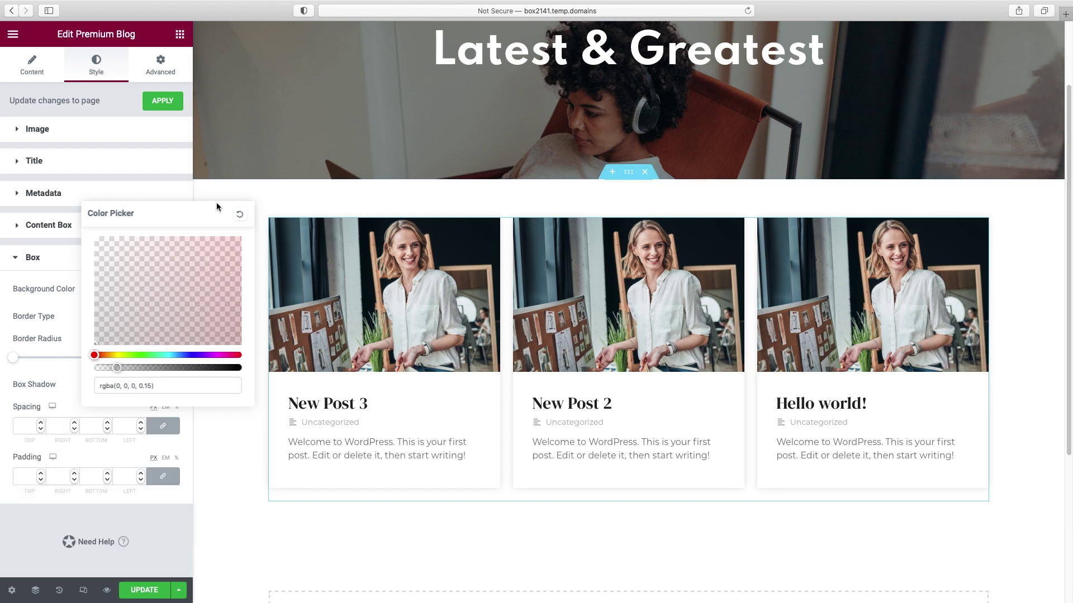
pyautogui.click(160, 187)
pyautogui.click(198, 318)
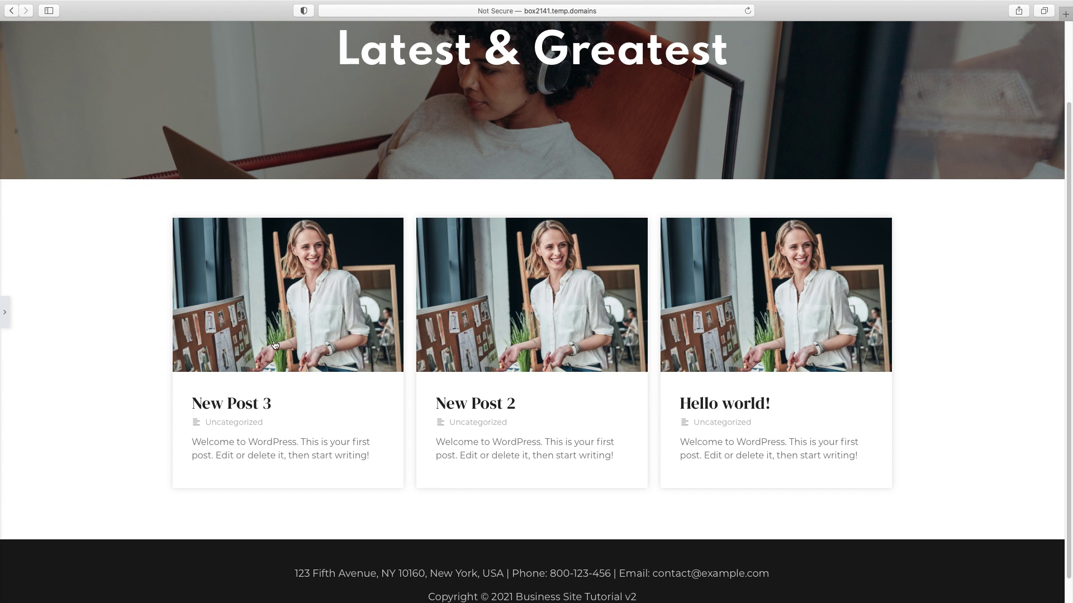
pyautogui.click(5, 312)
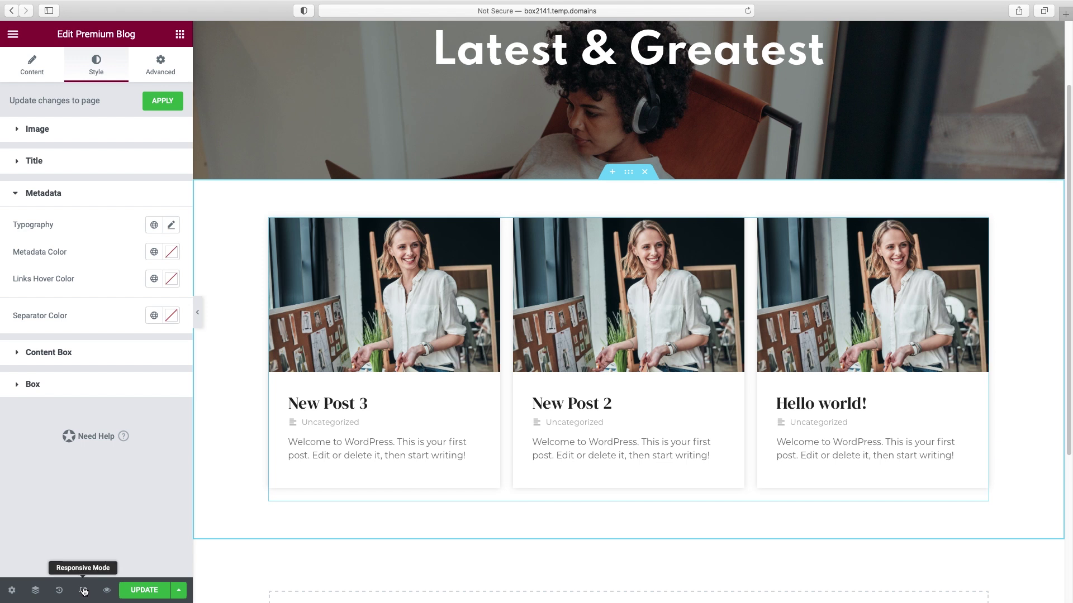
# - Preview the Blog page at mobile width and scroll through the single-column cards
pyautogui.click(83, 591)
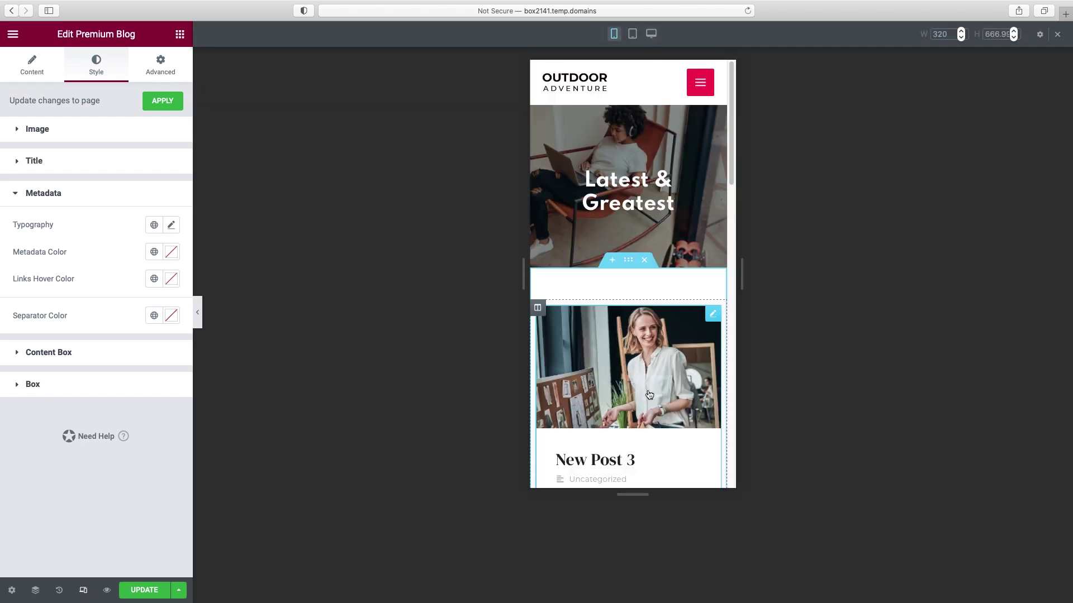
pyautogui.click(200, 318)
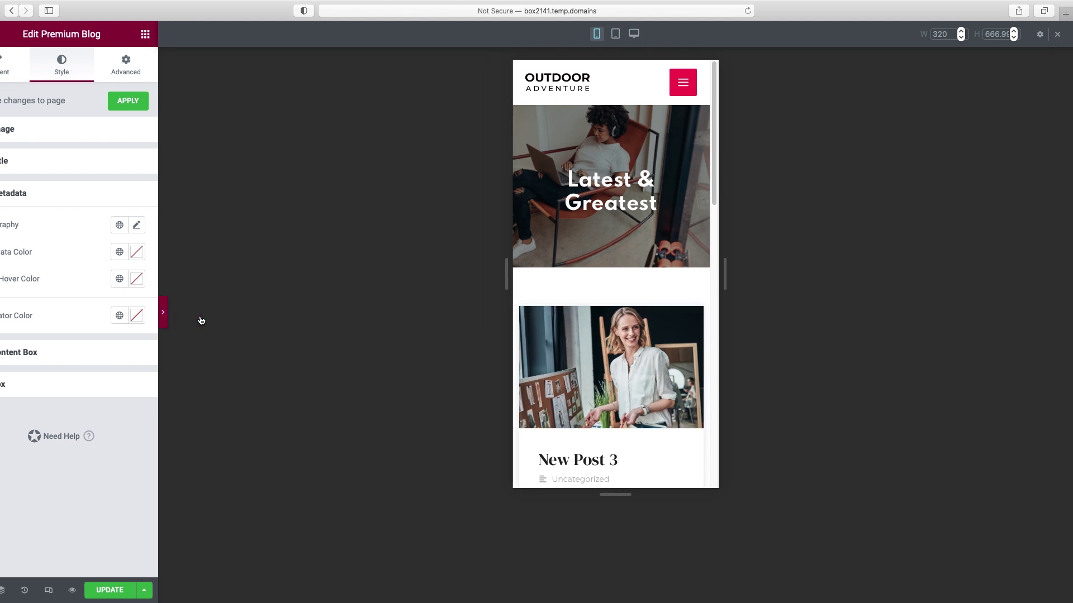
pyautogui.moveTo(637, 152); pyautogui.dragTo(638, 106)
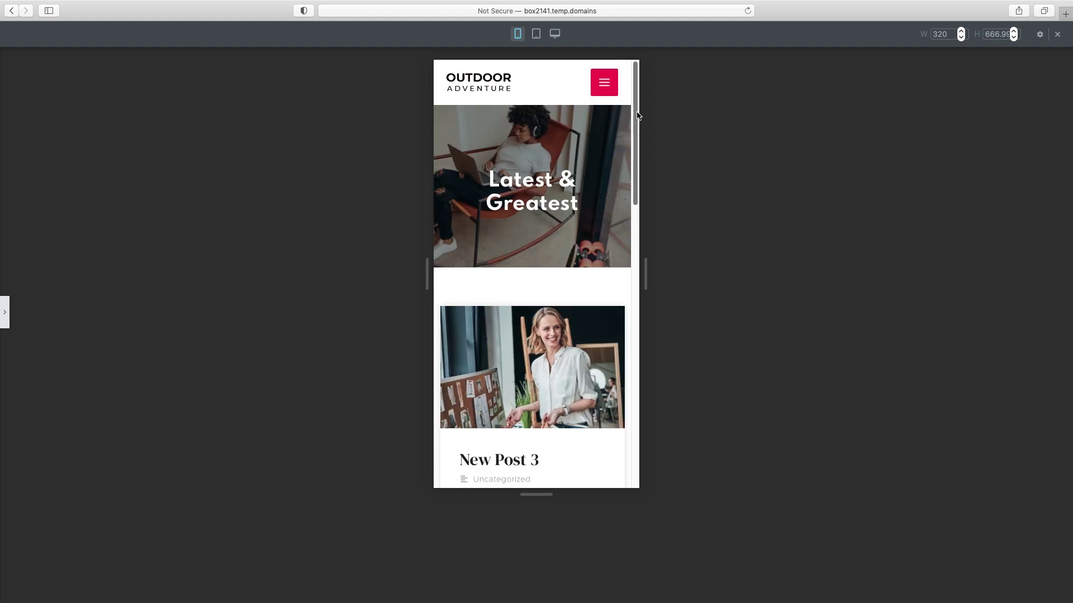
pyautogui.click(10, 313)
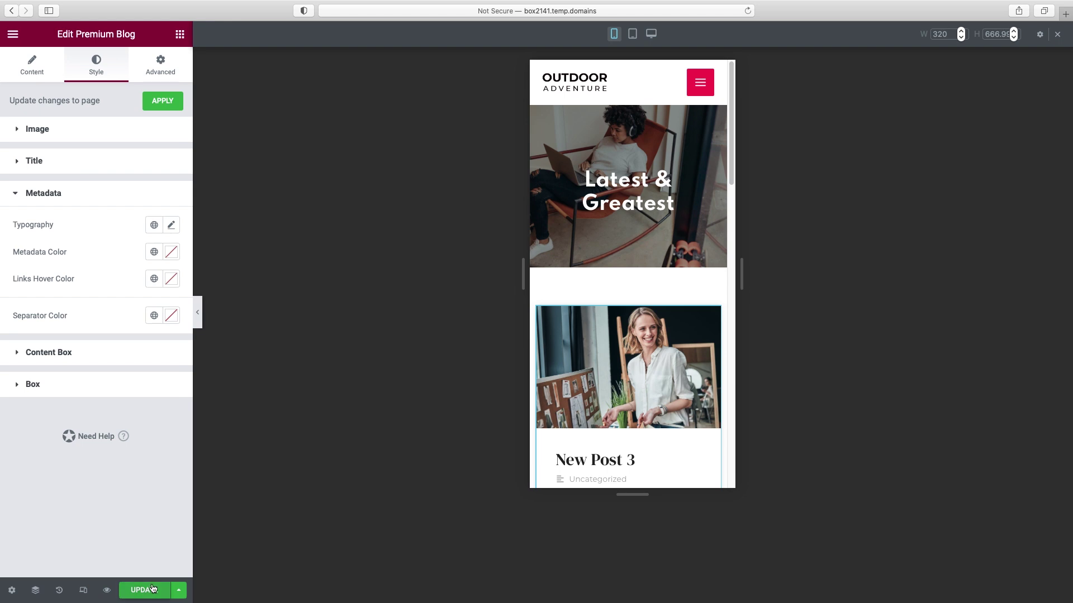